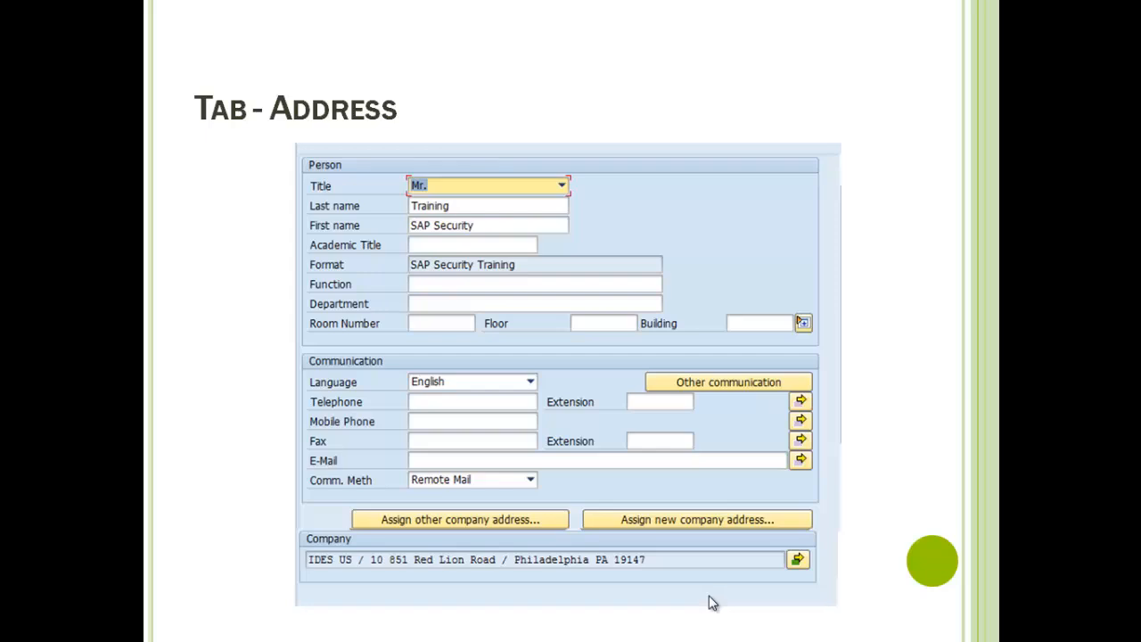
# - Switch from the slideshow to the SAP GUI window
pyautogui.hotkey('alt', 'Tab')
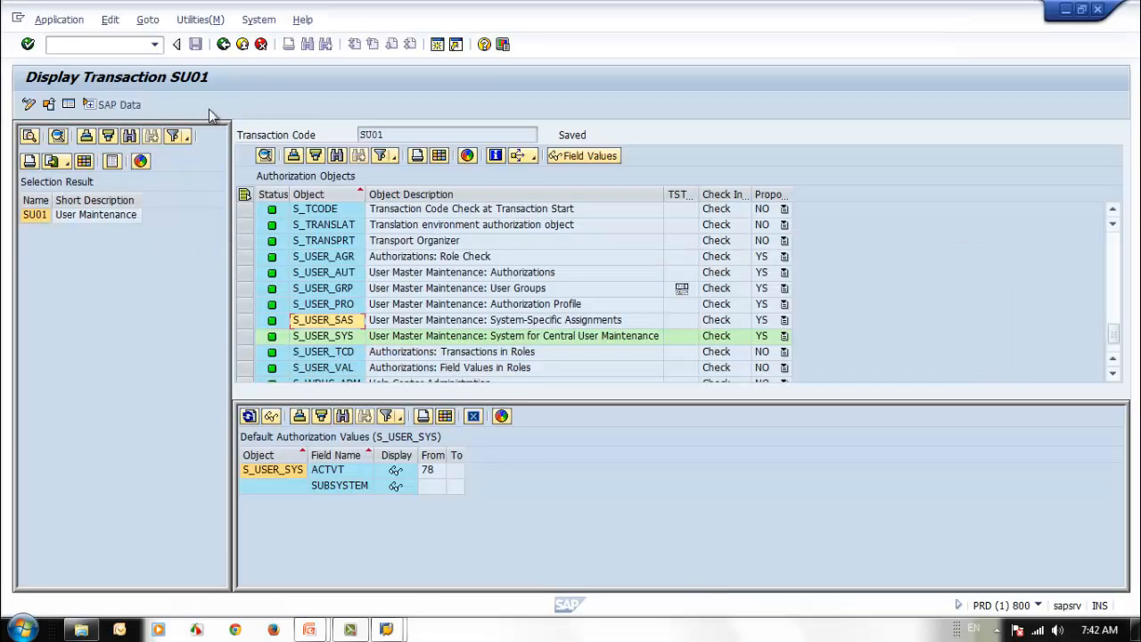
# - Run transaction /nsu01 to reach the User Maintenance initial screen
pyautogui.click(98, 42)
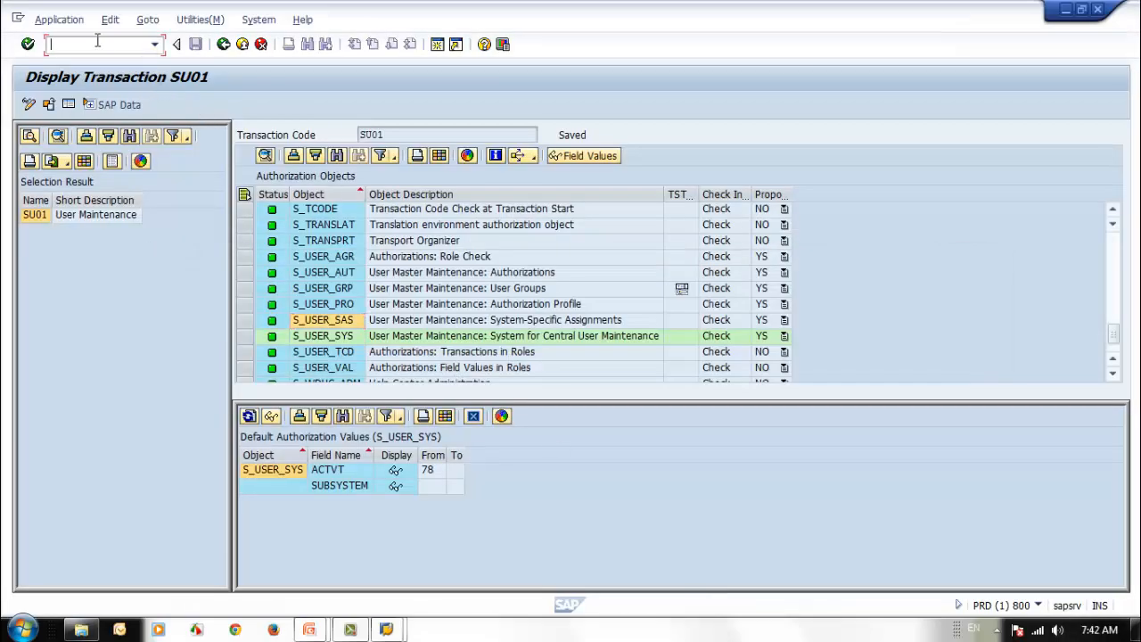
pyautogui.write('/nsu01')
pyautogui.press('Return')
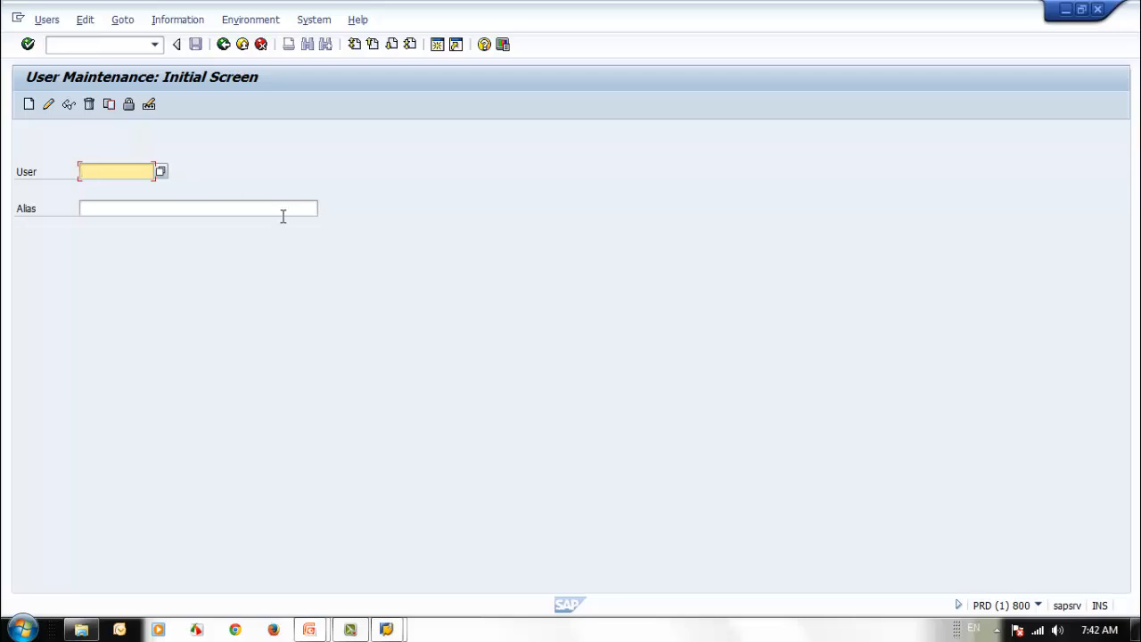
# - Enter user ID sec_student1, fixing the typo, and create the new user
pyautogui.write('ae')
pyautogui.write('c_')
pyautogui.write('st')
pyautogui.write('udent')
pyautogui.write('1')
pyautogui.click(141, 172)
pyautogui.click(92, 207)
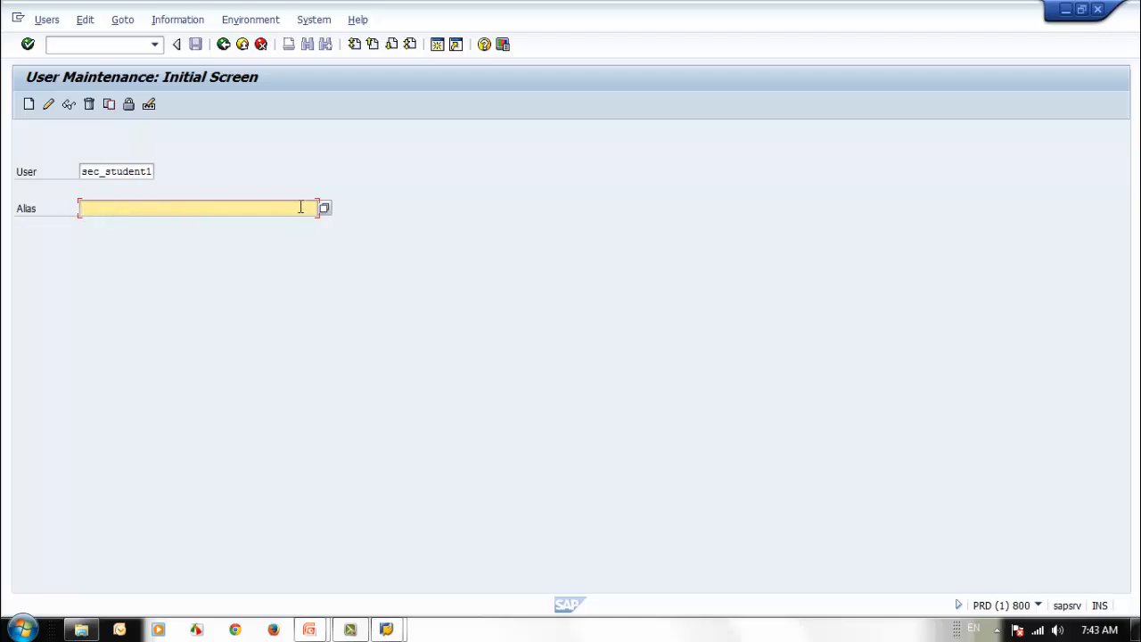
pyautogui.click(30, 104)
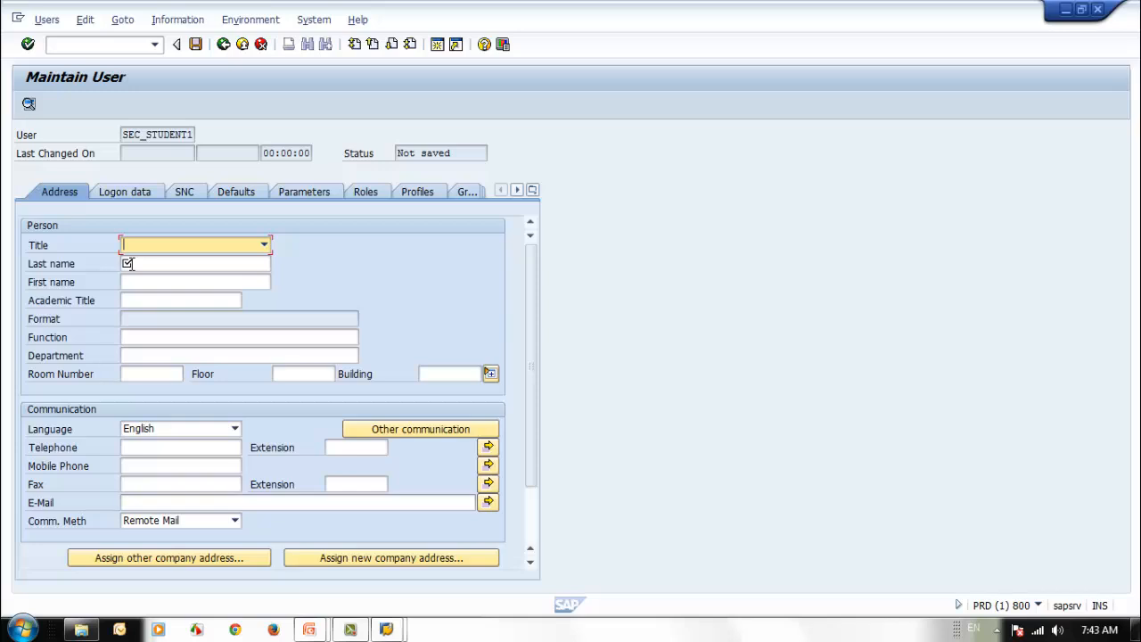
# - Set title Mr., last name 'SAP Security' and first name 'Student 01'
pyautogui.click(265, 244)
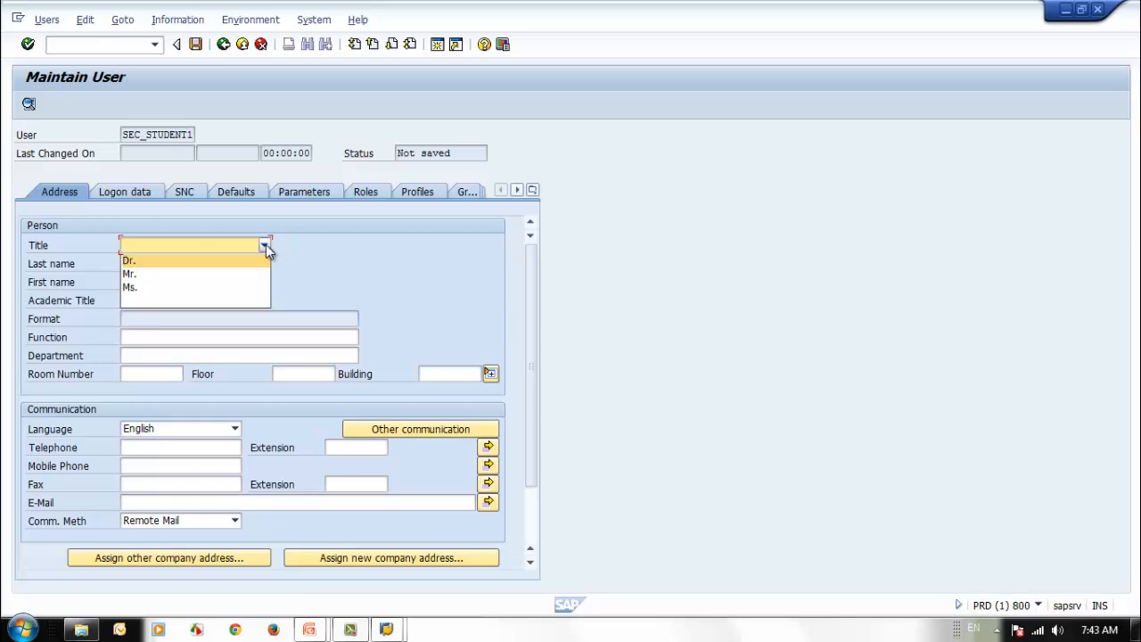
pyautogui.click(213, 276)
pyautogui.click(194, 264)
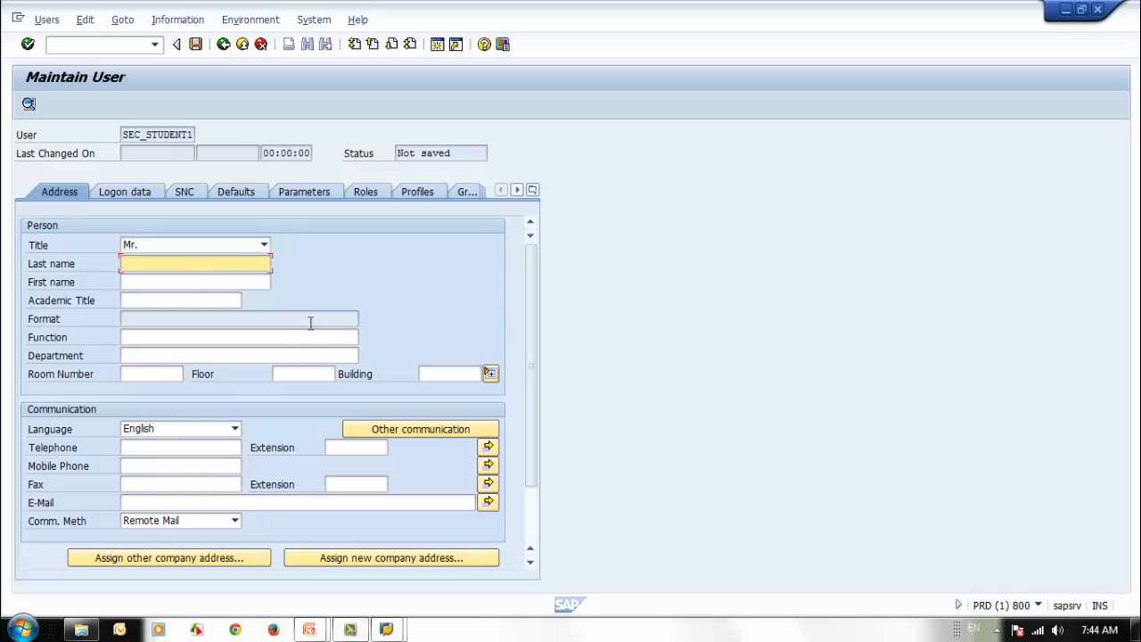
pyautogui.write('SAP Security')
pyautogui.click(188, 277)
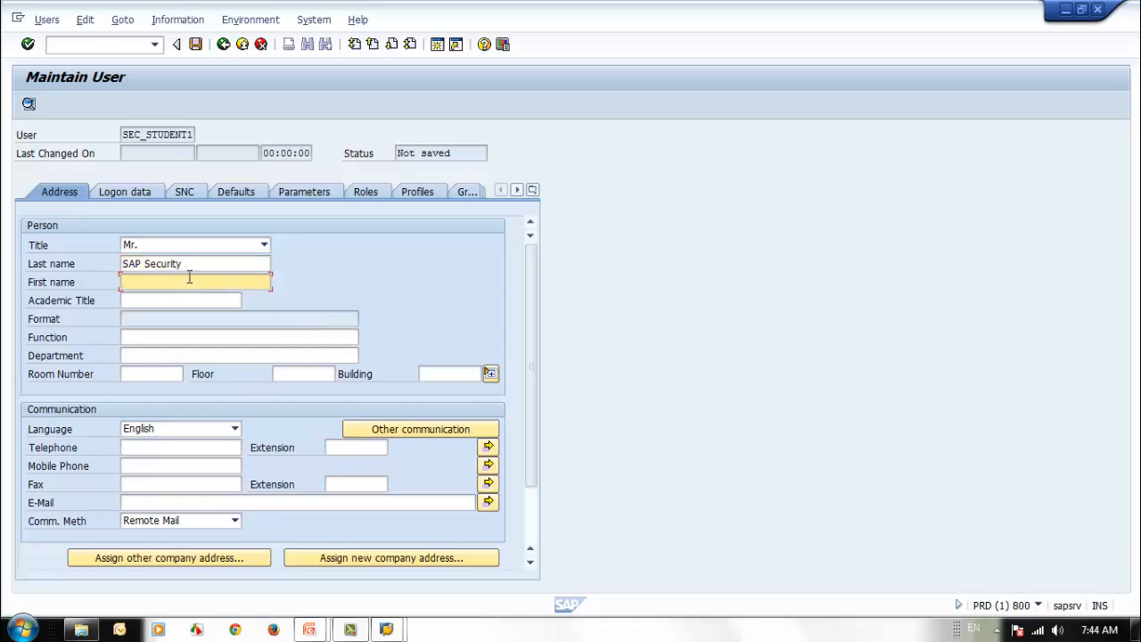
pyautogui.write('Student 01')
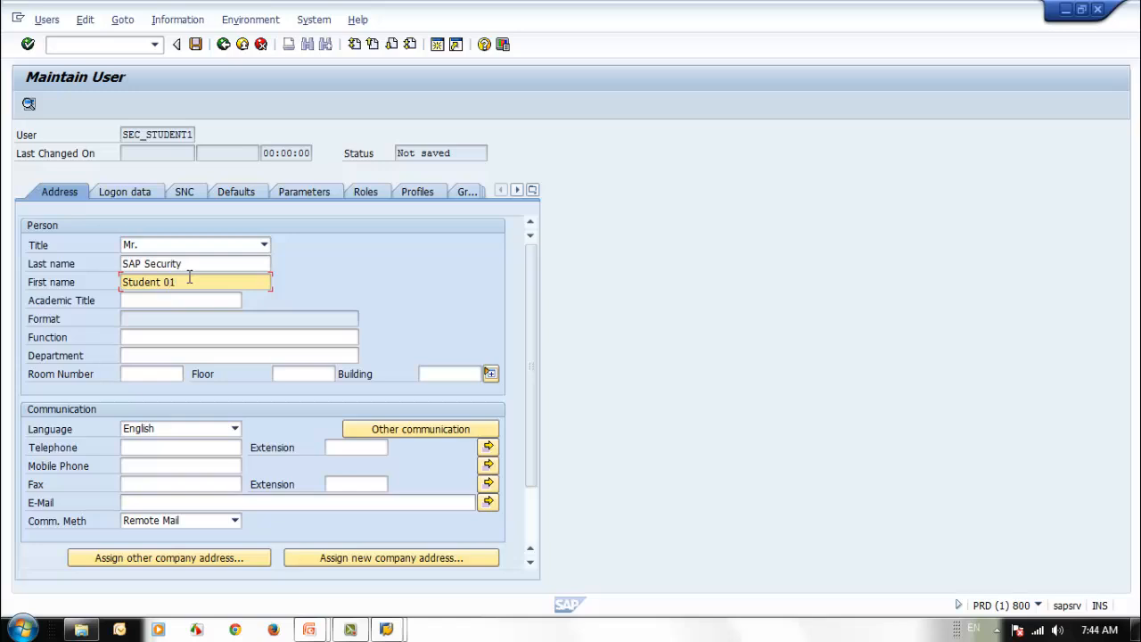
# - Set academic title MBA, function 'Student' and department 'Training'
pyautogui.click(143, 304)
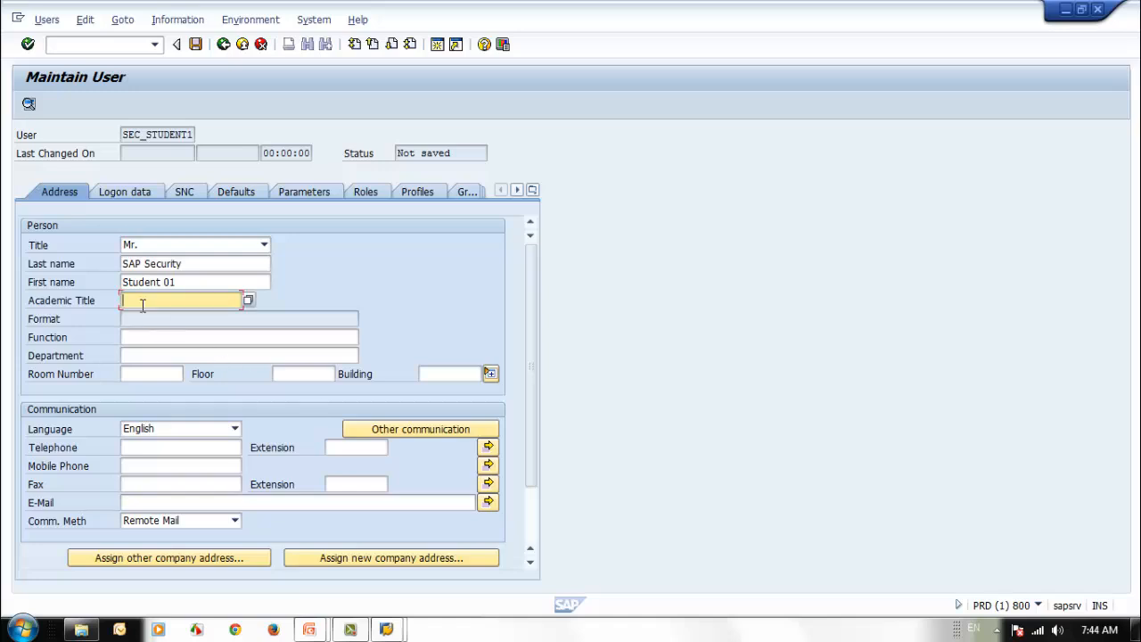
pyautogui.click(248, 301)
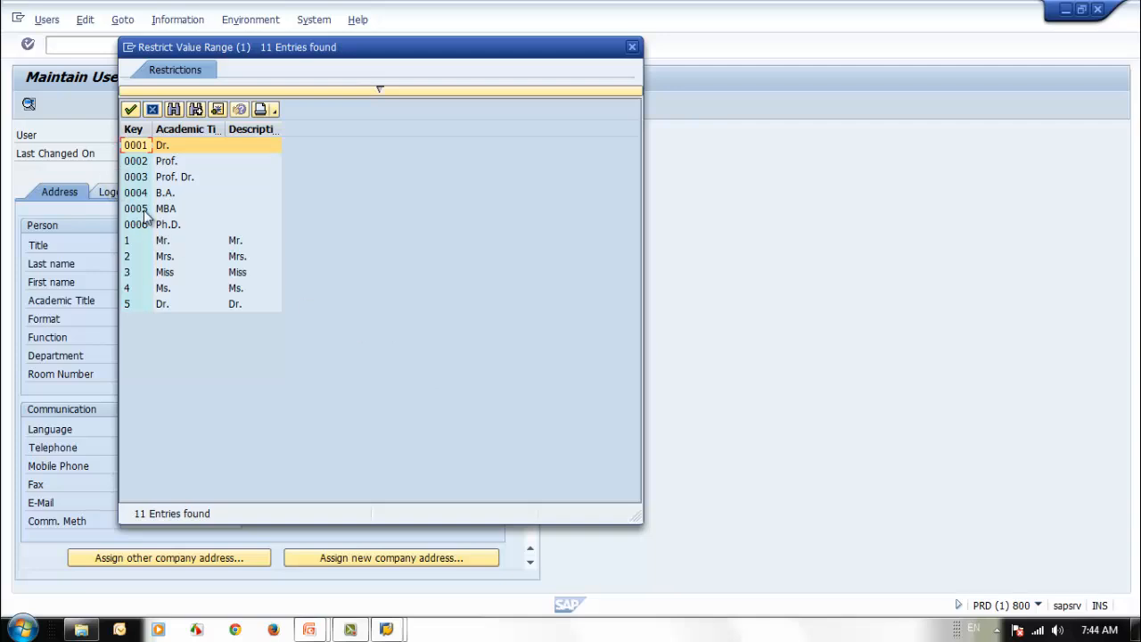
pyautogui.doubleClick(142, 208)
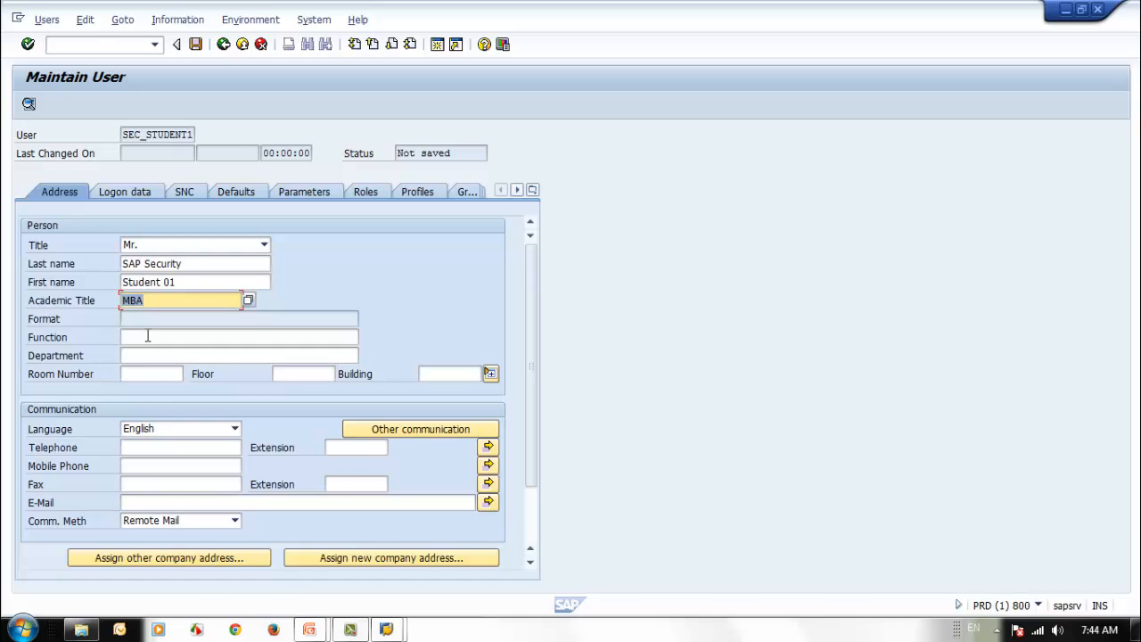
pyautogui.click(148, 335)
pyautogui.write('St')
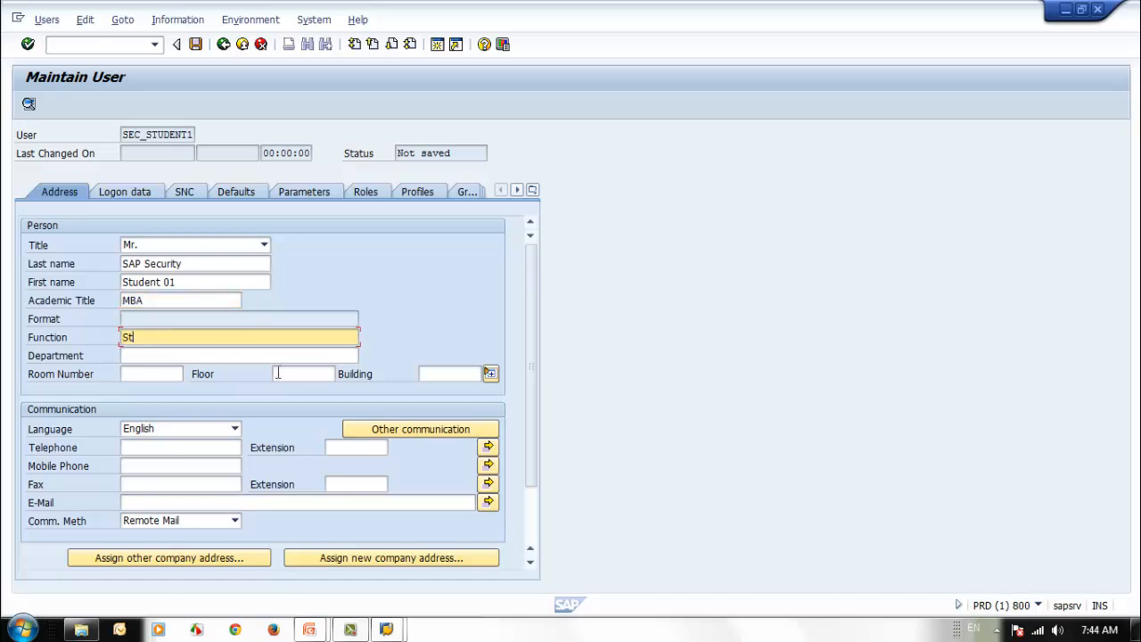
pyautogui.write('udent')
pyautogui.click(223, 356)
pyautogui.write('Tra')
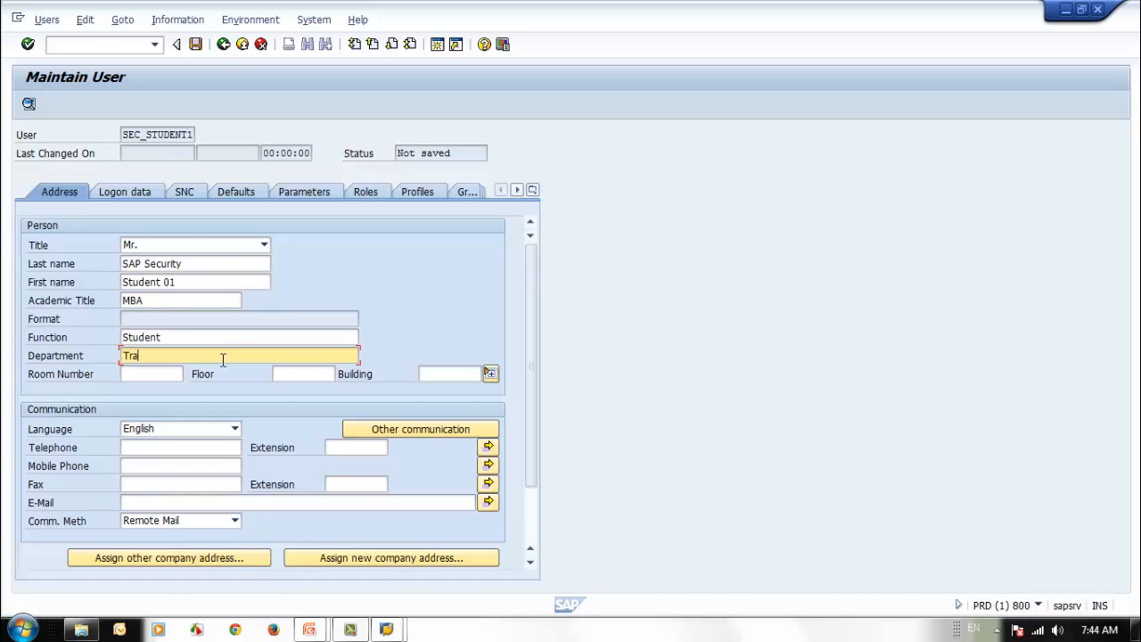
pyautogui.write('ining')
pyautogui.click(179, 450)
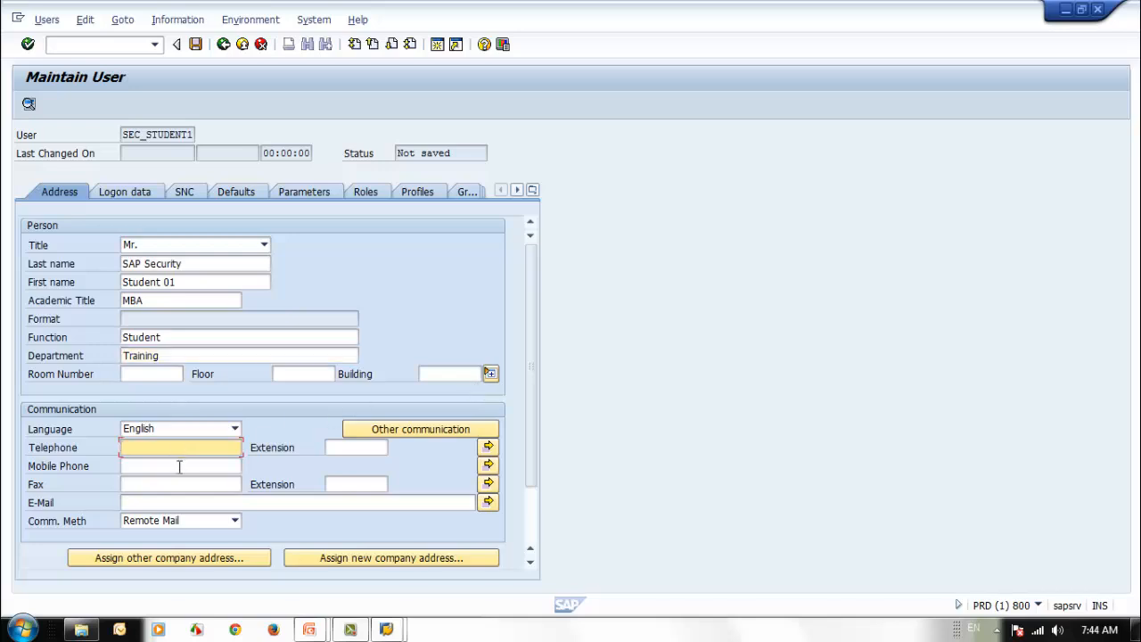
pyautogui.click(179, 465)
pyautogui.click(180, 450)
pyautogui.write('2565412')
pyautogui.press('Tab')
pyautogui.write('215')
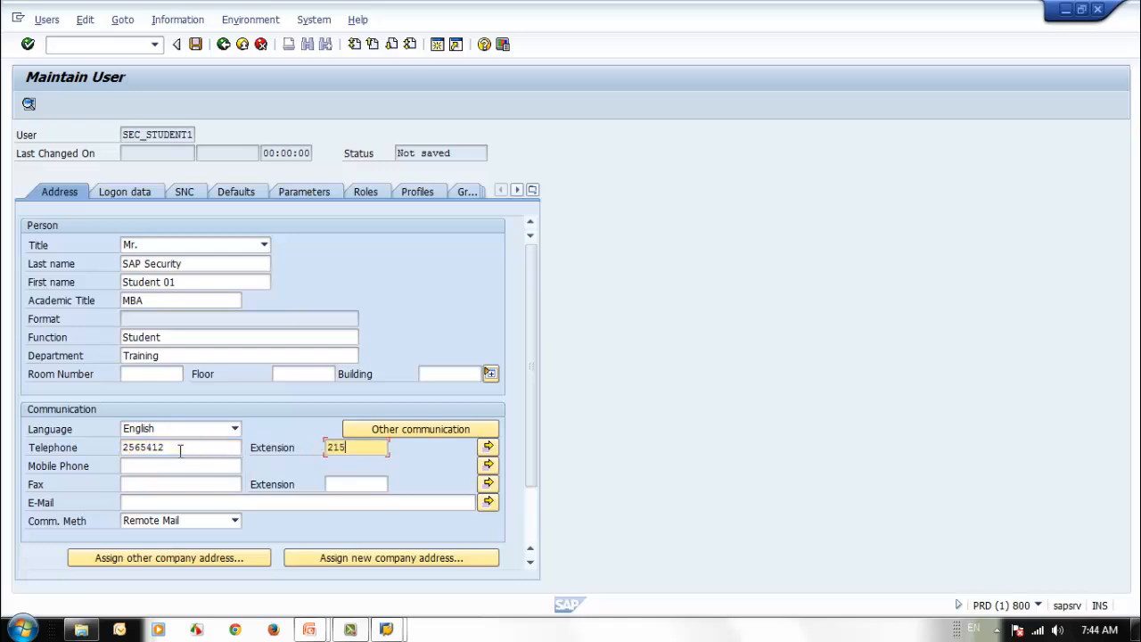
# - Fill in the user's e-mail address
pyautogui.click(172, 484)
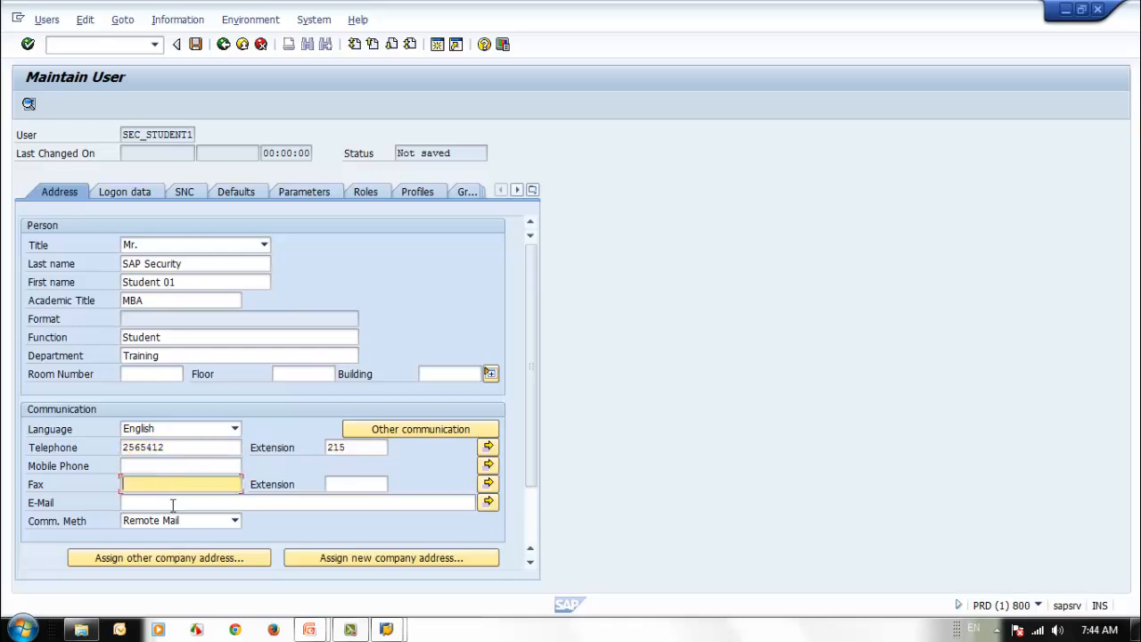
pyautogui.click(174, 505)
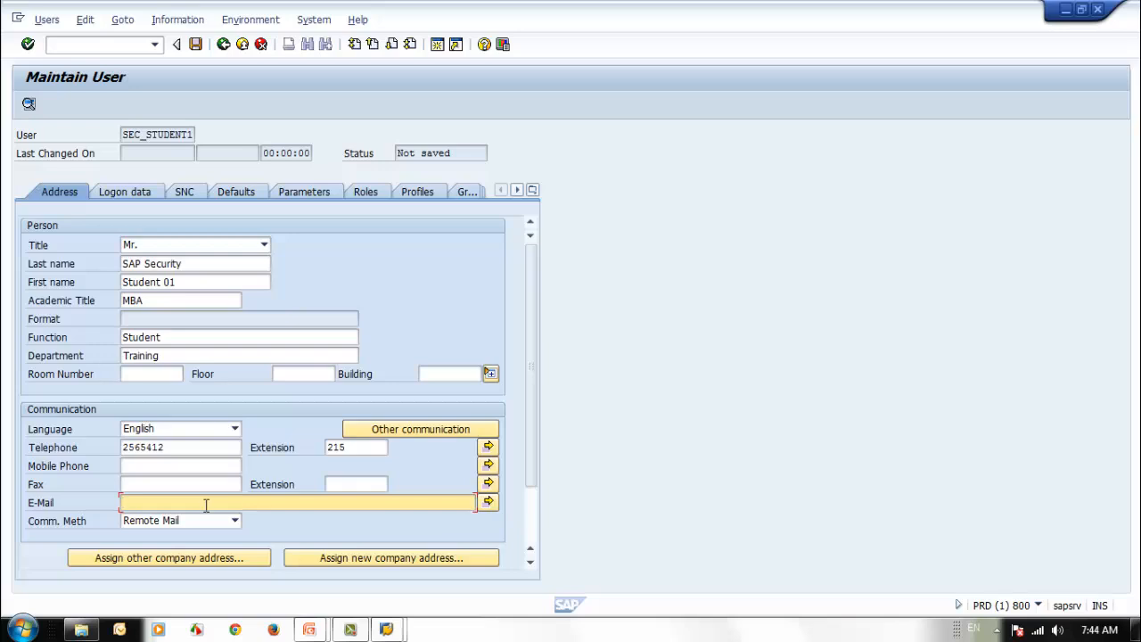
pyautogui.write('sec.student@mydomain.com')
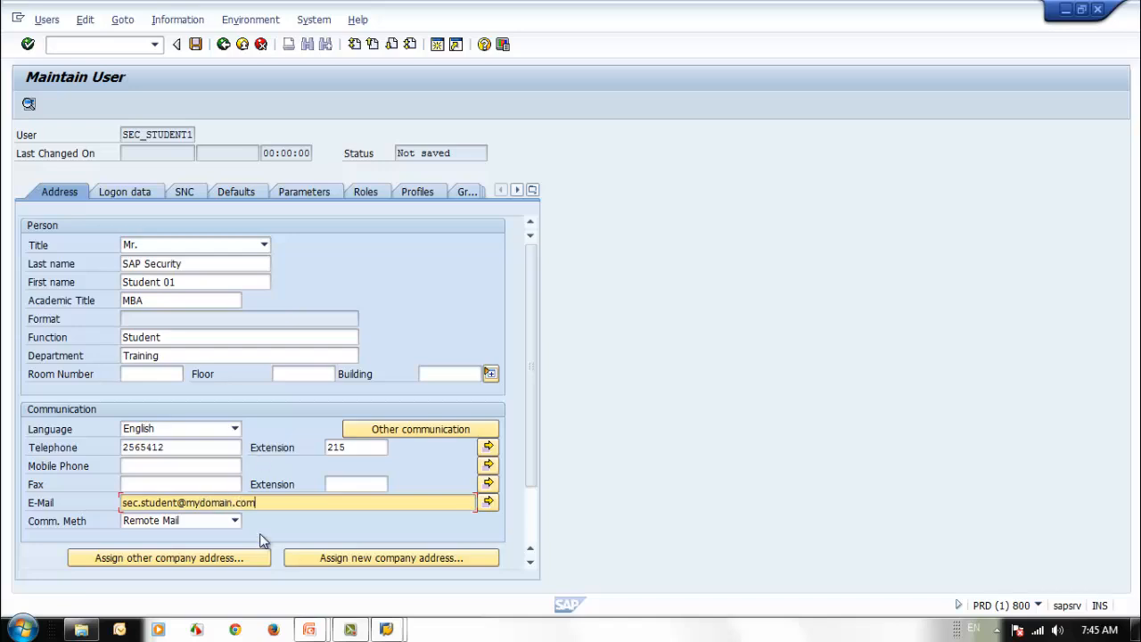
# - Try E-Mail as communication method, then set it back to Remote Mail
pyautogui.click(234, 522)
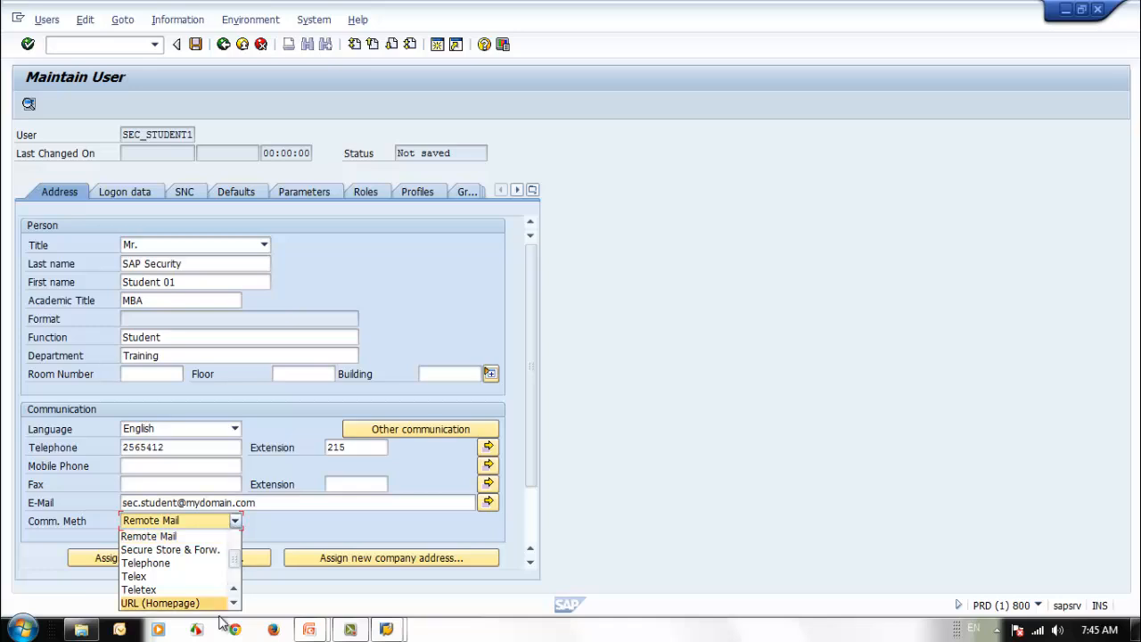
pyautogui.scroll(-1, 236, 590)
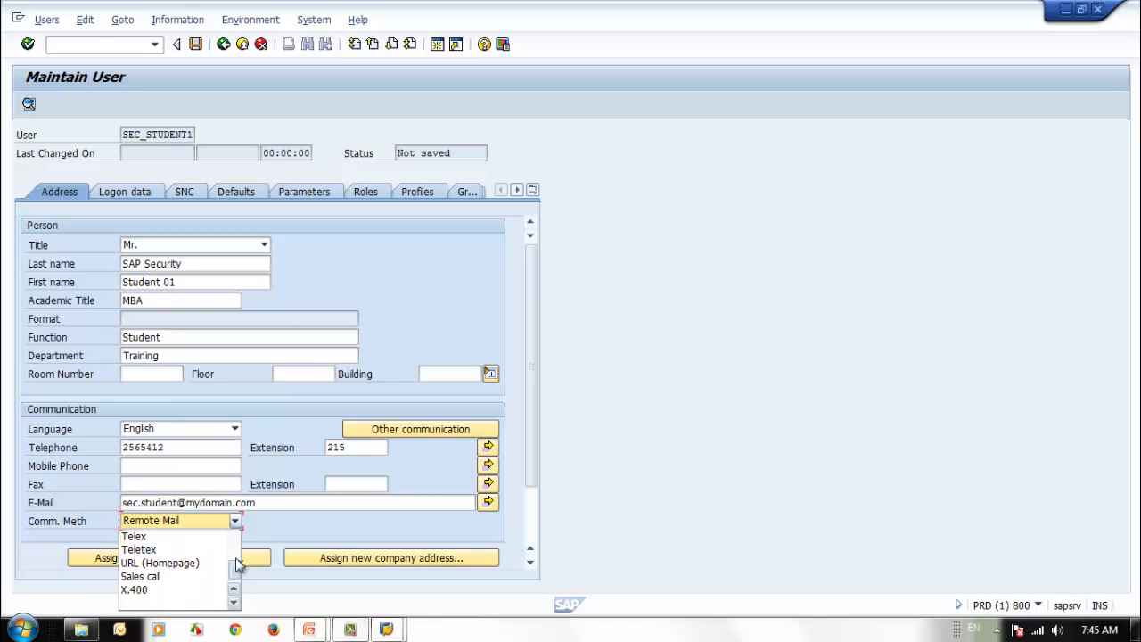
pyautogui.moveTo(237, 567)
pyautogui.mouseDown()
pyautogui.moveTo(236, 546)
pyautogui.moveTo(234, 565)
pyautogui.mouseUp()
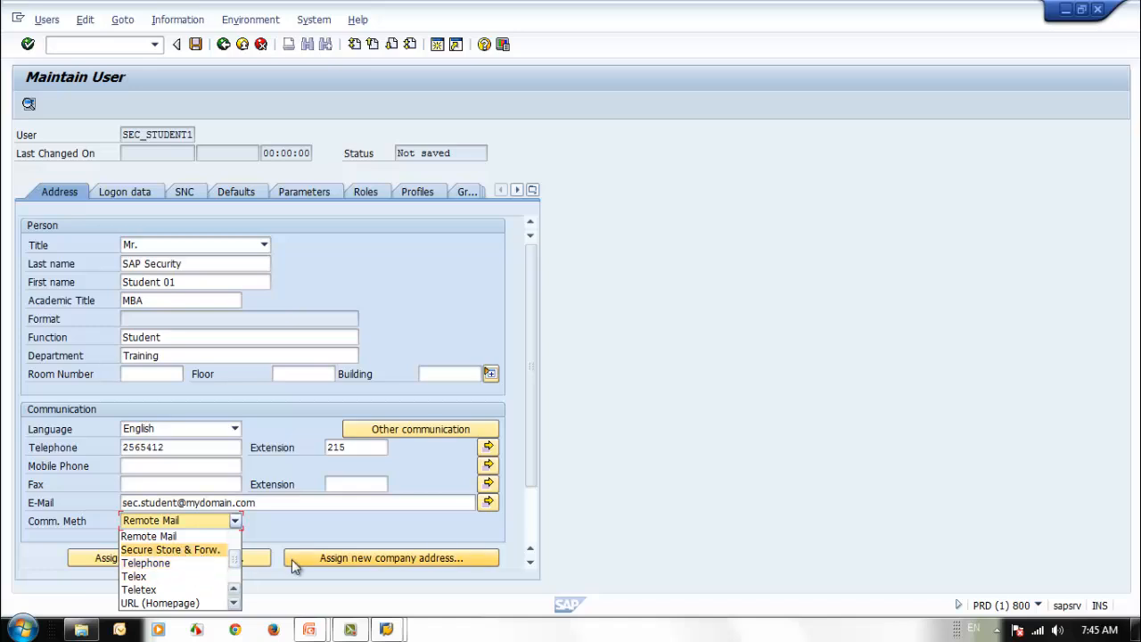
pyautogui.scroll(2, 236, 543)
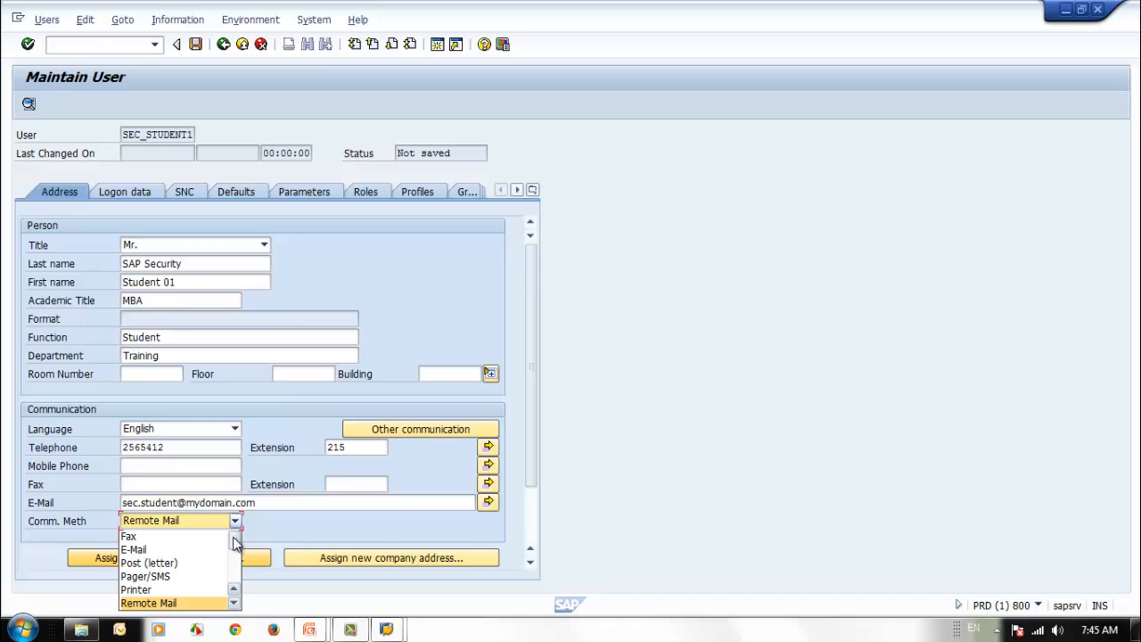
pyautogui.click(142, 549)
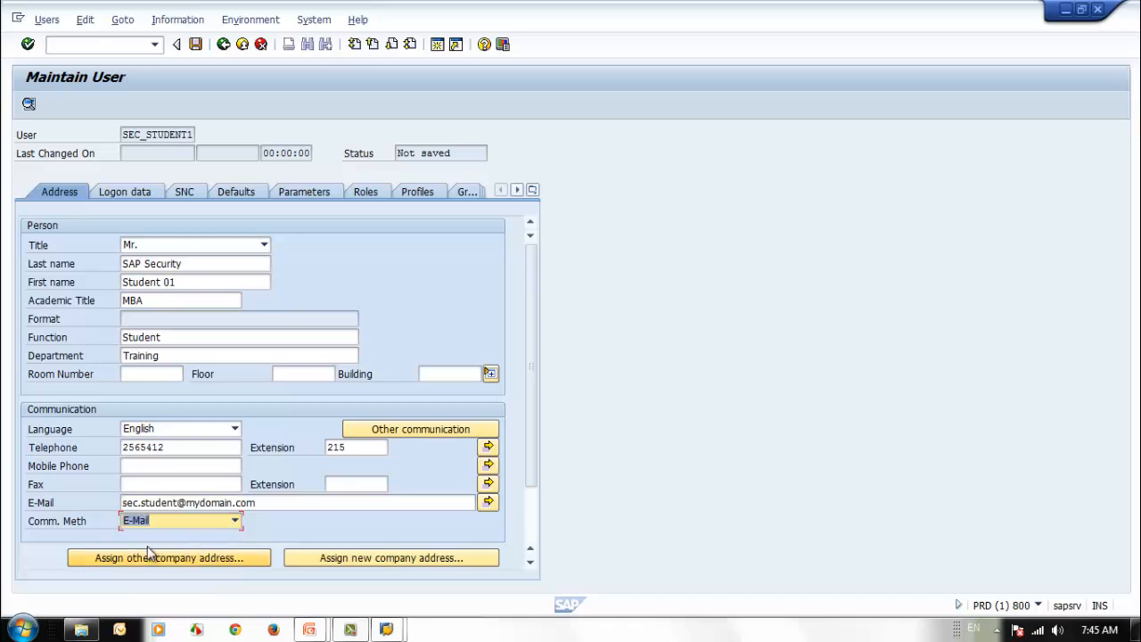
pyautogui.click(236, 521)
pyautogui.click(211, 585)
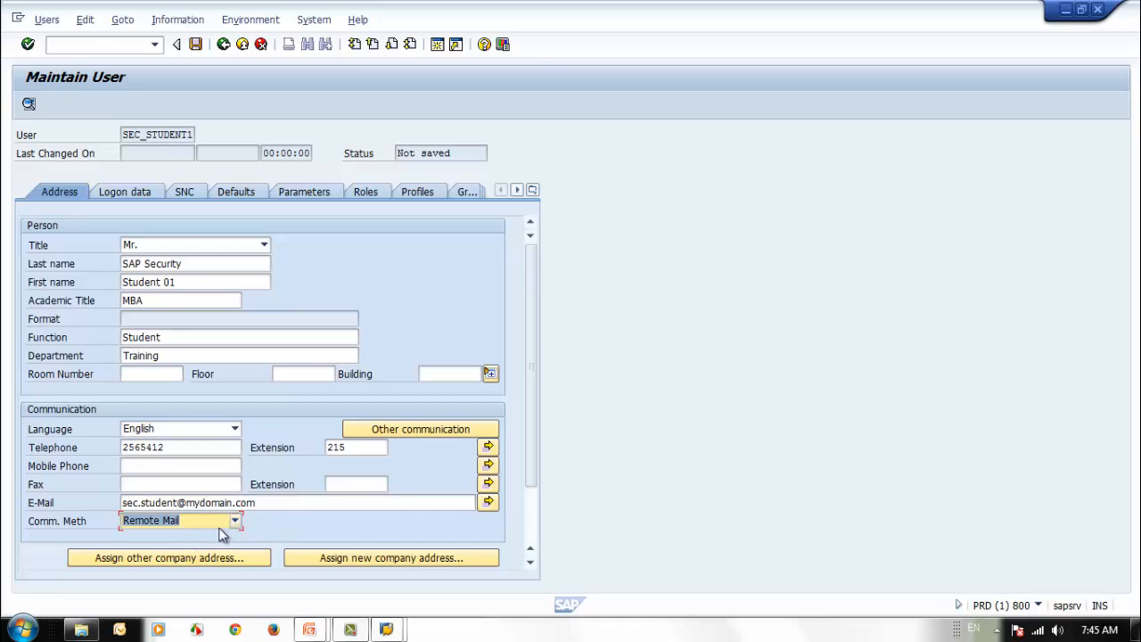
pyautogui.click(291, 506)
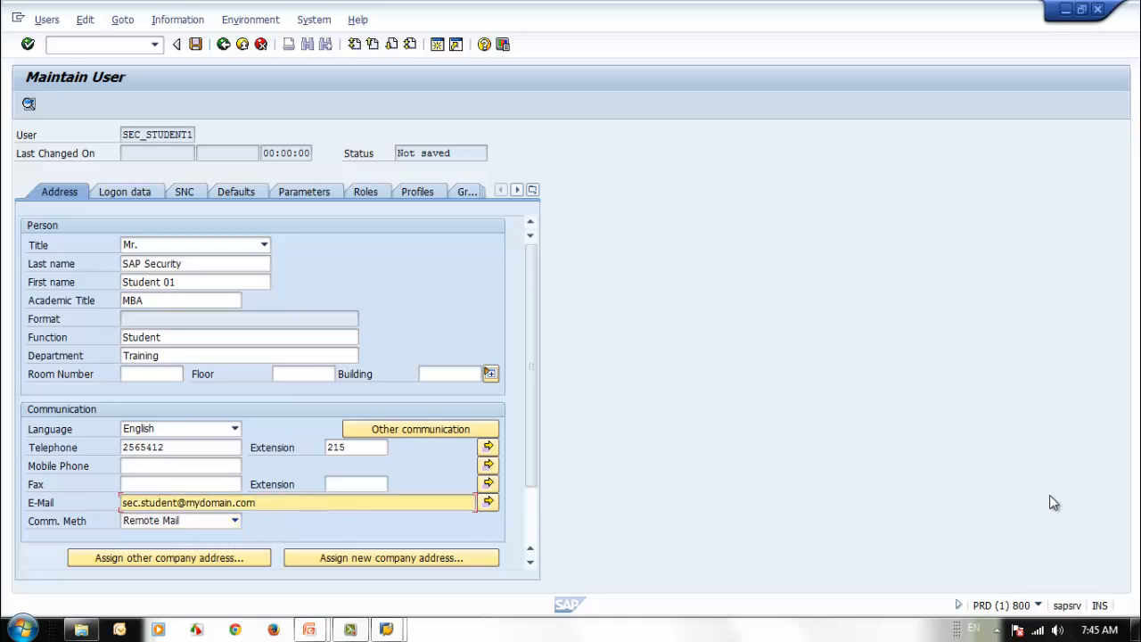
pyautogui.scroll(-3, 530, 446)
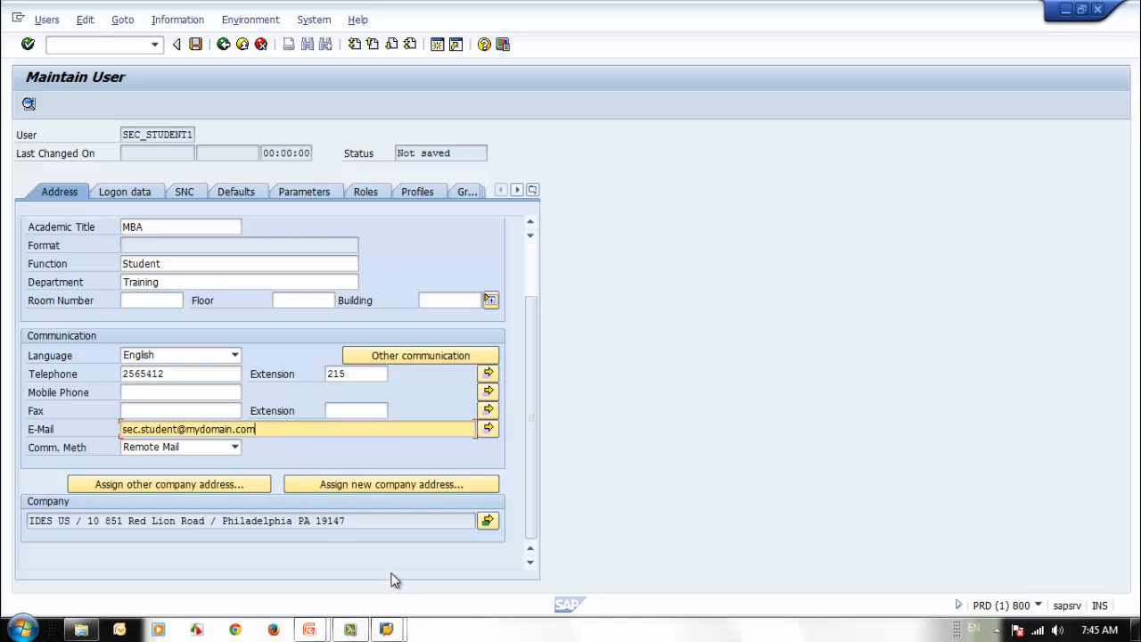
# - Replace the IDES US company address with SAP FRANCE
pyautogui.click(196, 486)
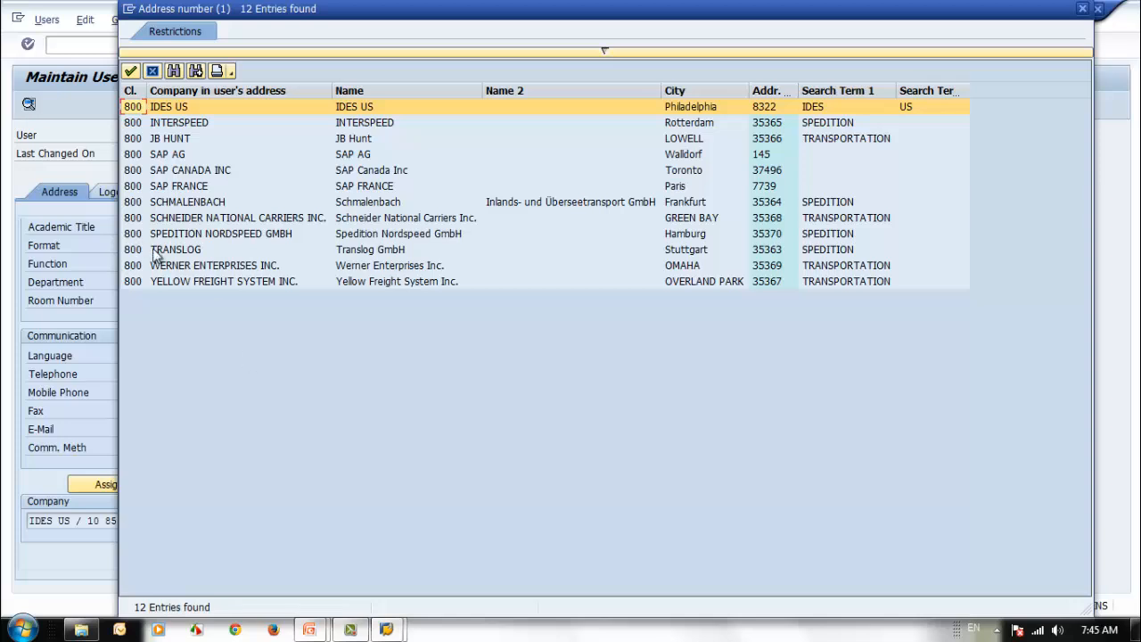
pyautogui.doubleClick(182, 185)
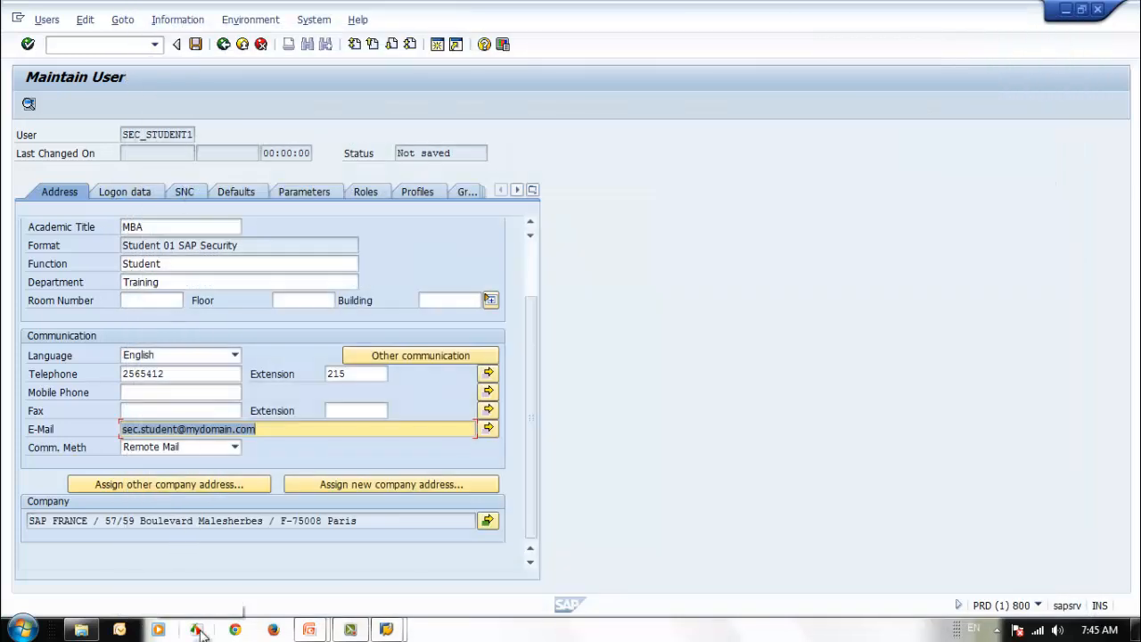
# - Start a new company address named 'SAP Security Training'
pyautogui.click(347, 483)
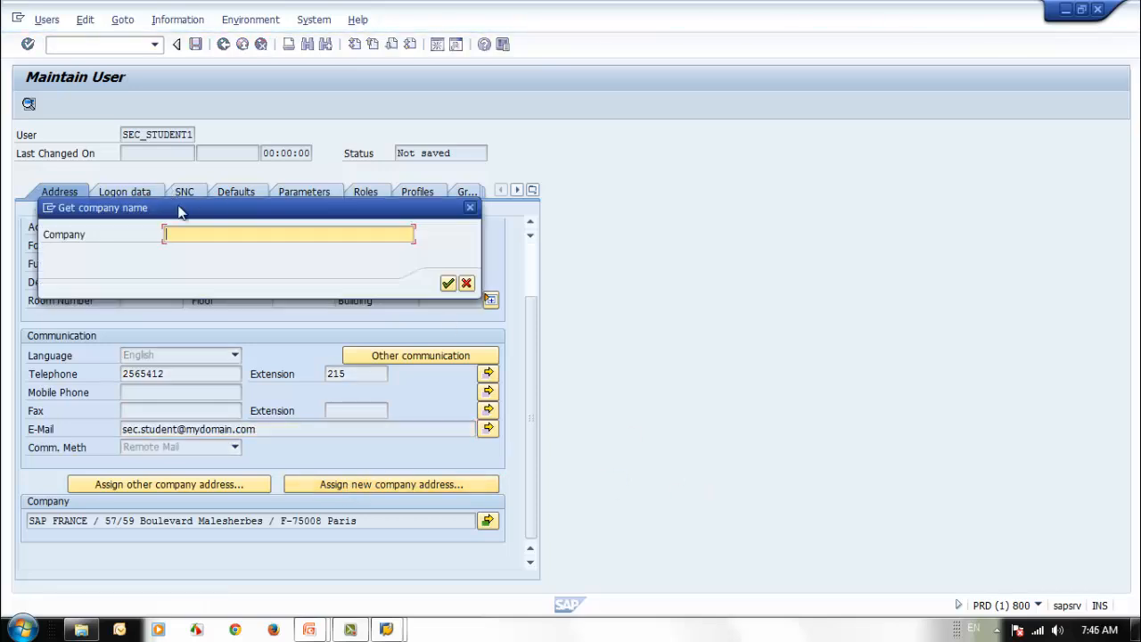
pyautogui.moveTo(178, 209); pyautogui.dragTo(323, 245)
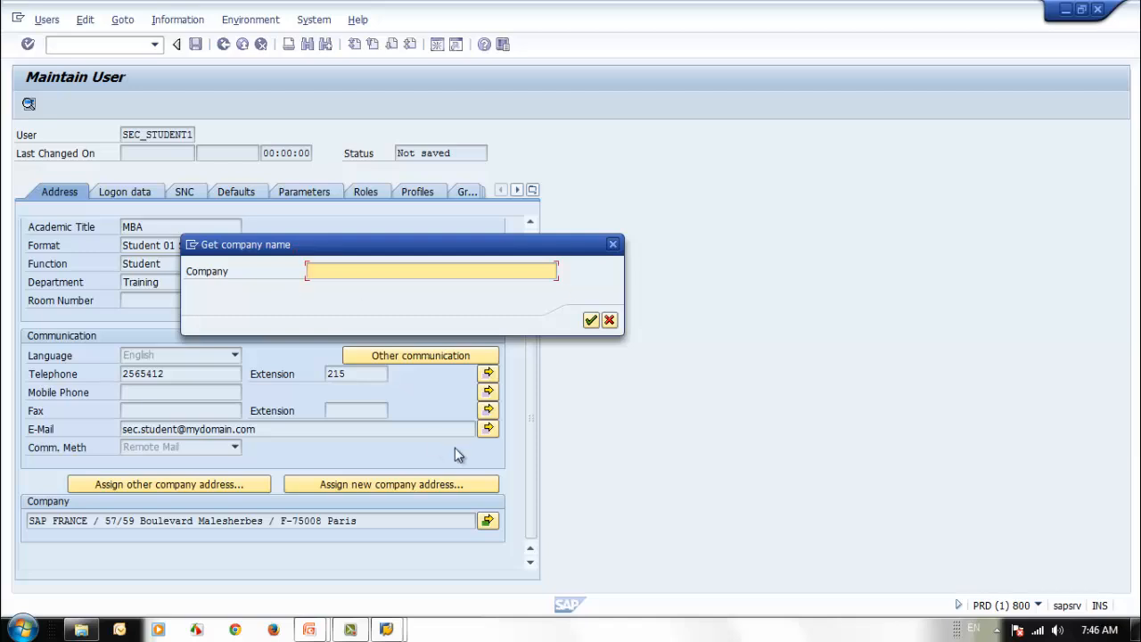
pyautogui.write('SE')
pyautogui.press('BackSpace')
pyautogui.press('BackSpace')
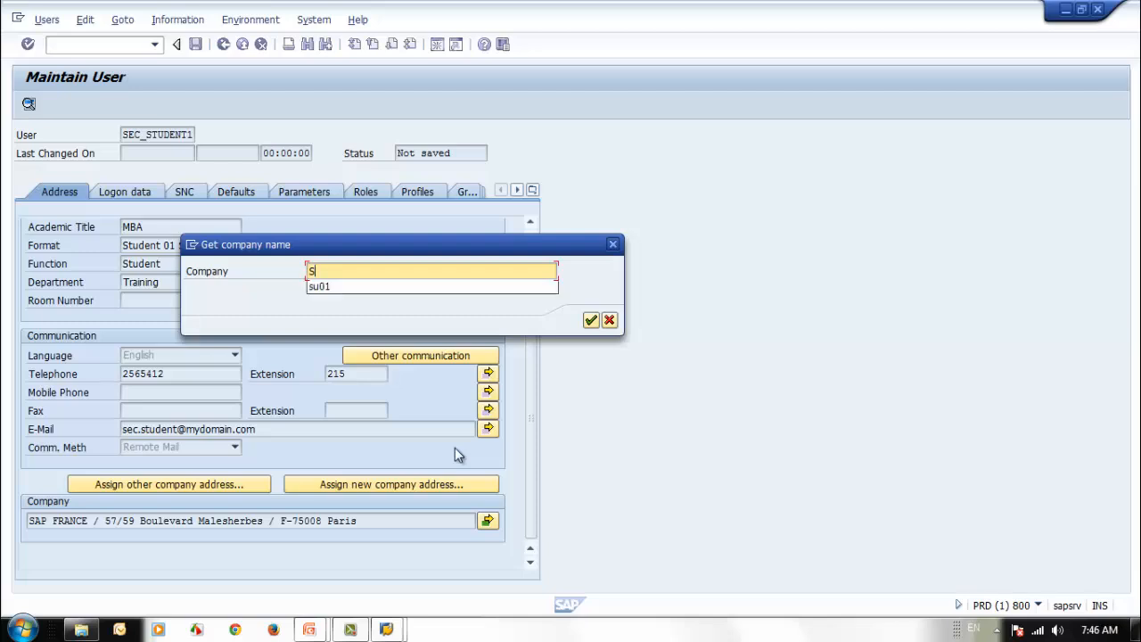
pyautogui.write('SAP Se')
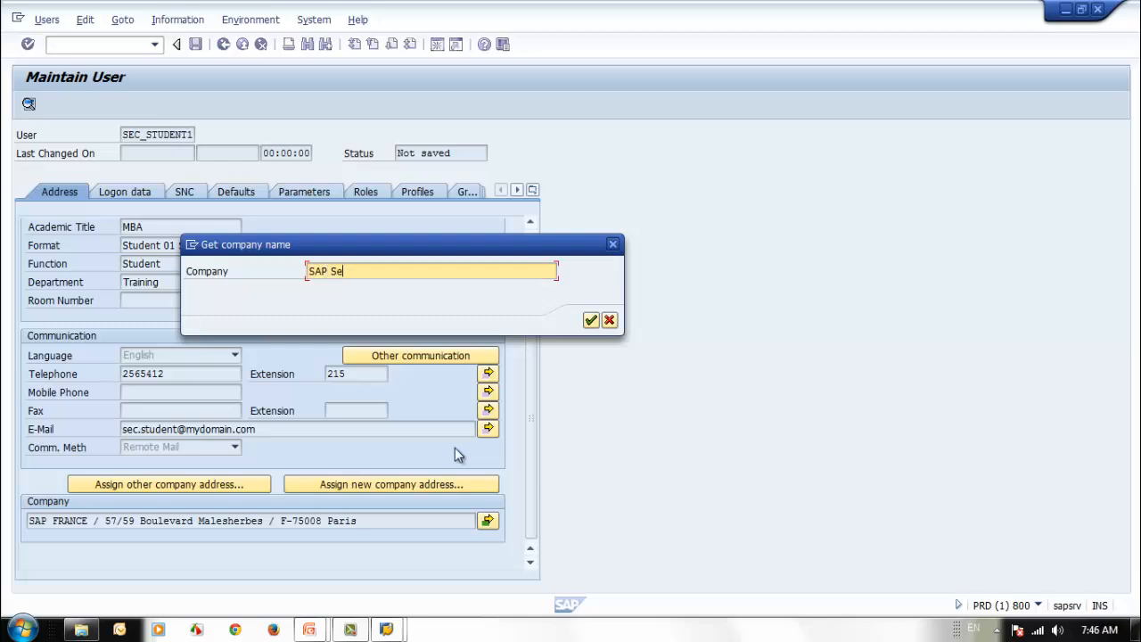
pyautogui.write('curity Training')
pyautogui.click(590, 321)
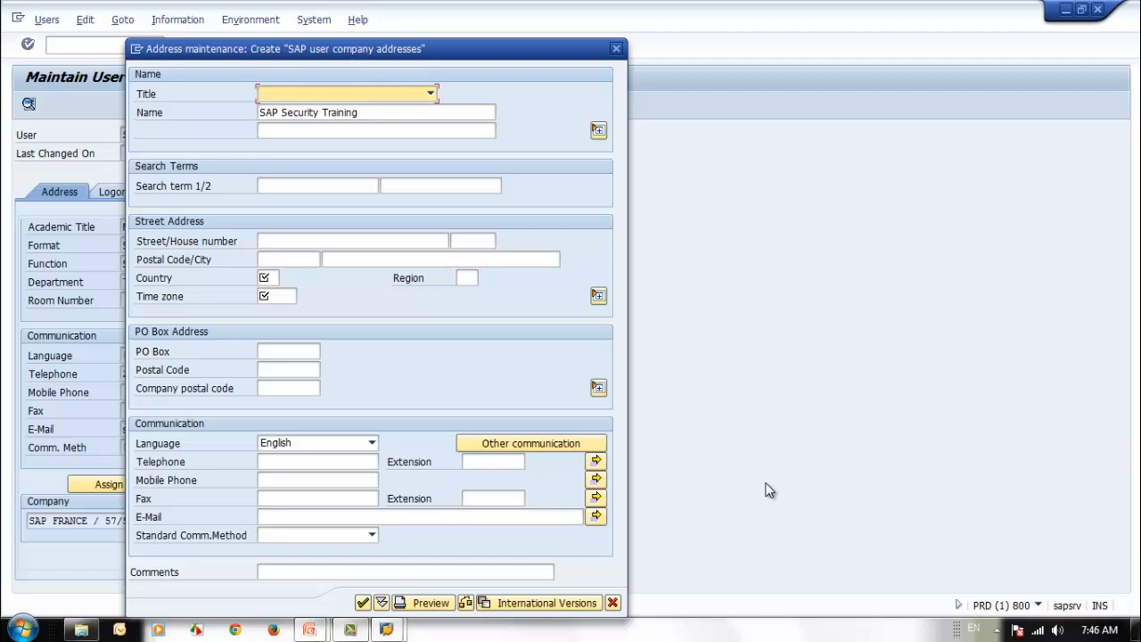
# - Set the new company address's title to Company
pyautogui.moveTo(460, 52); pyautogui.dragTo(601, 44)
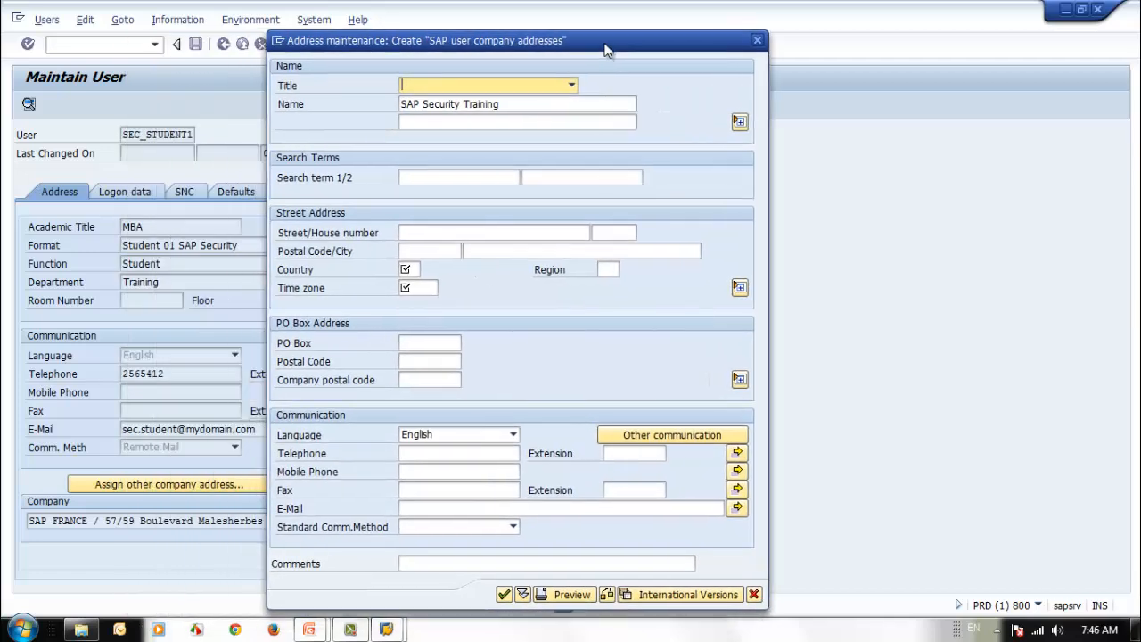
pyautogui.click(572, 86)
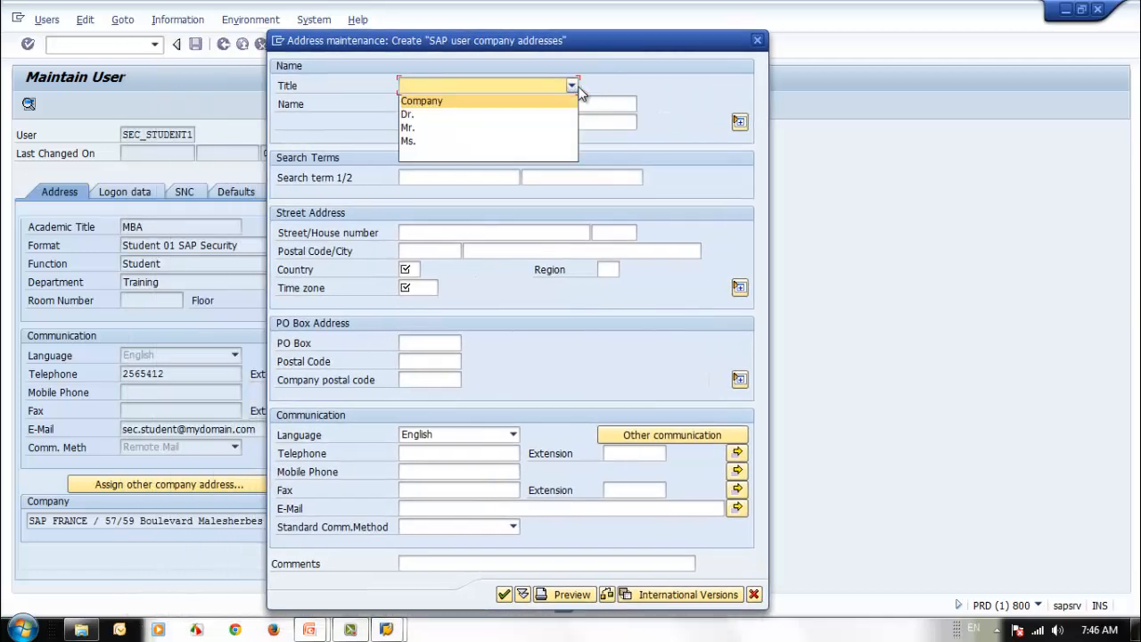
pyautogui.click(534, 104)
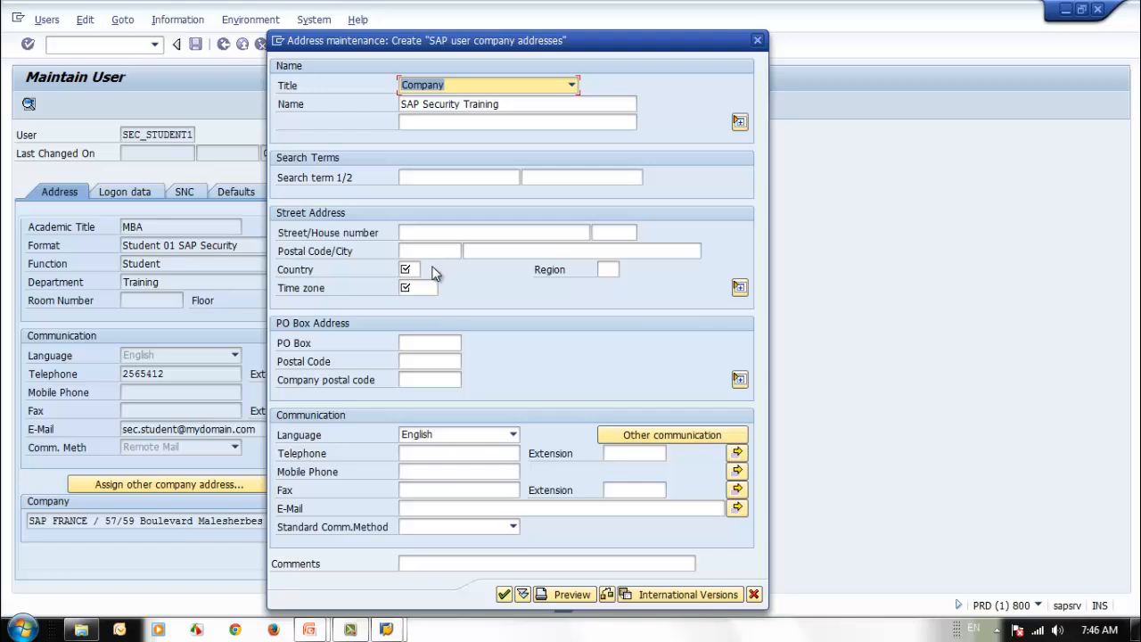
pyautogui.click(404, 269)
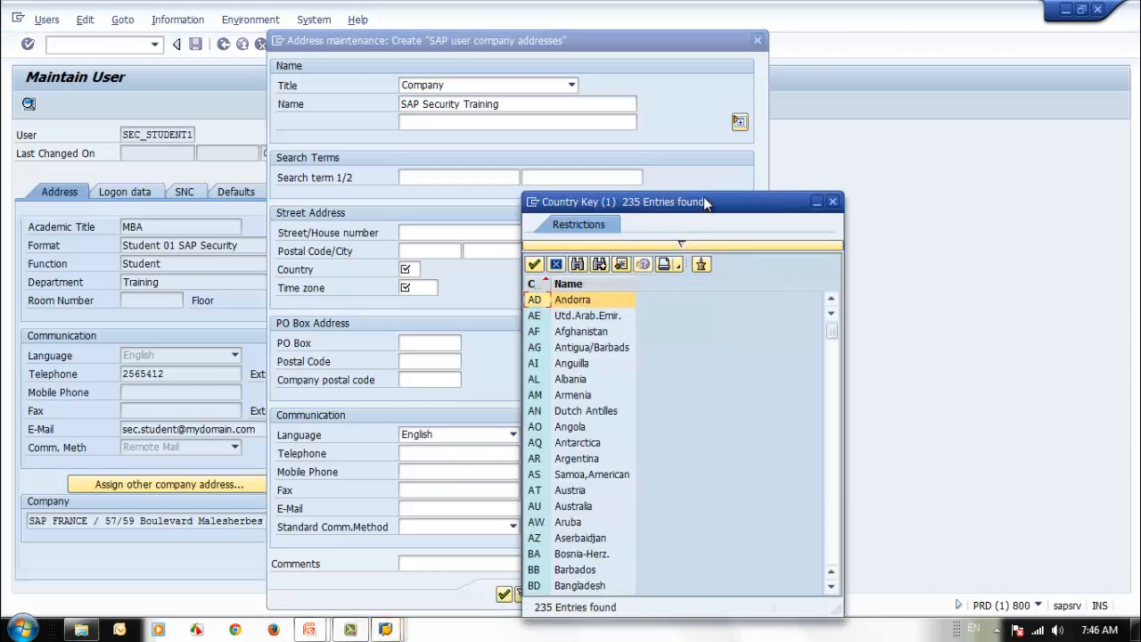
# - Pick Utd.Arab.Emir. (AE) as the company address country
pyautogui.moveTo(703, 197); pyautogui.dragTo(730, 155)
pyautogui.scroll(-3, 862, 426)
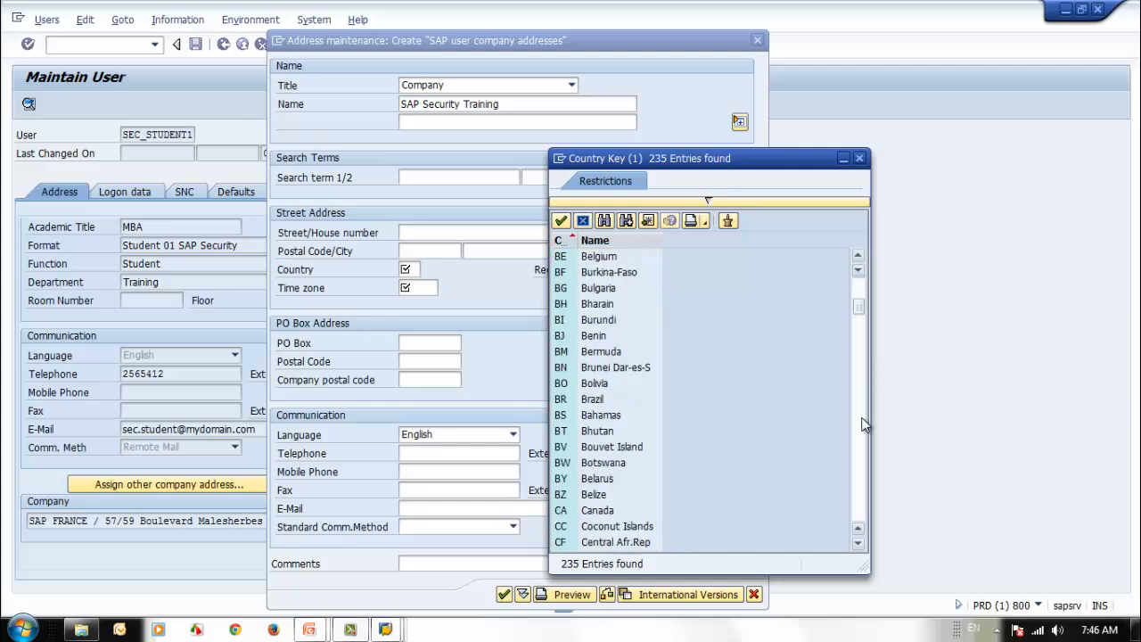
pyautogui.scroll(-2, 862, 426)
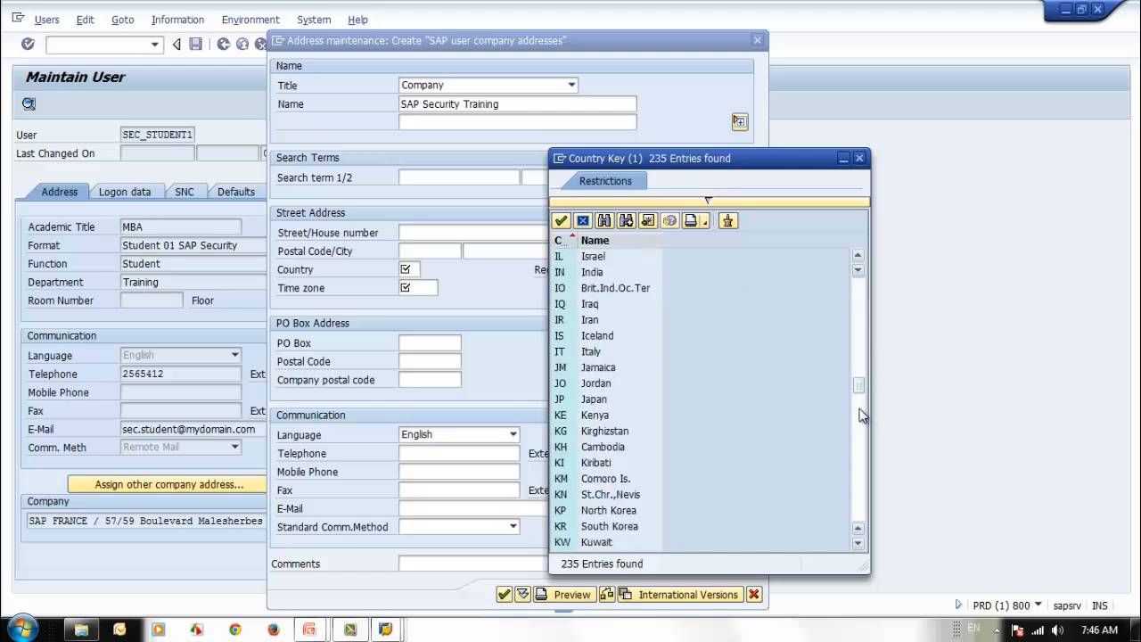
pyautogui.moveTo(864, 417); pyautogui.dragTo(858, 528)
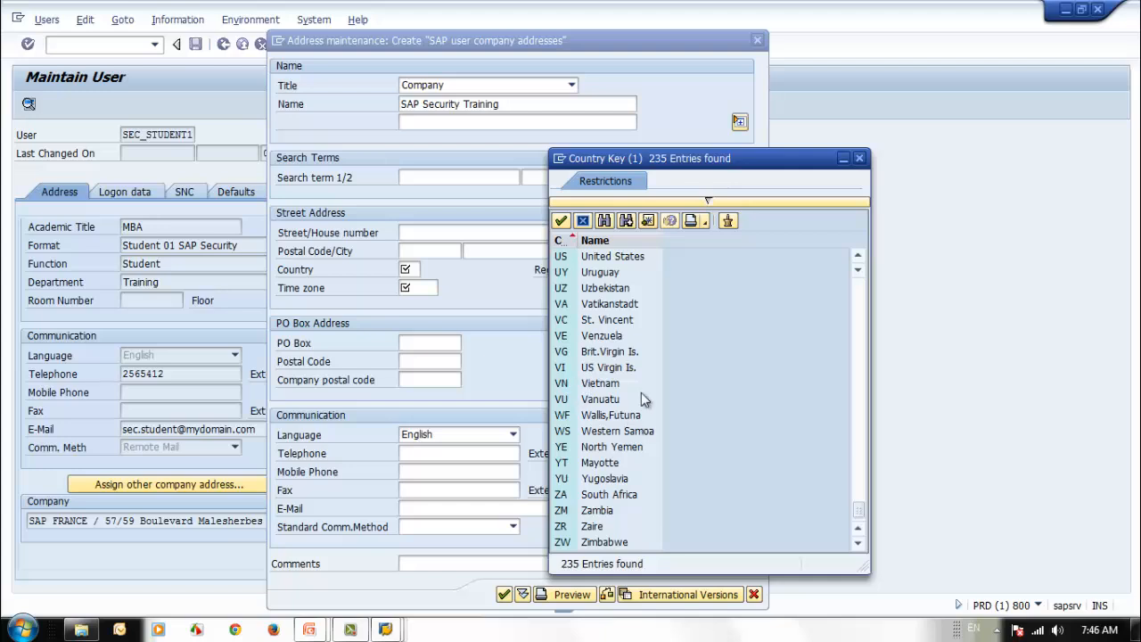
pyautogui.scroll(3, 643, 398)
pyautogui.scroll(3, 643, 398)
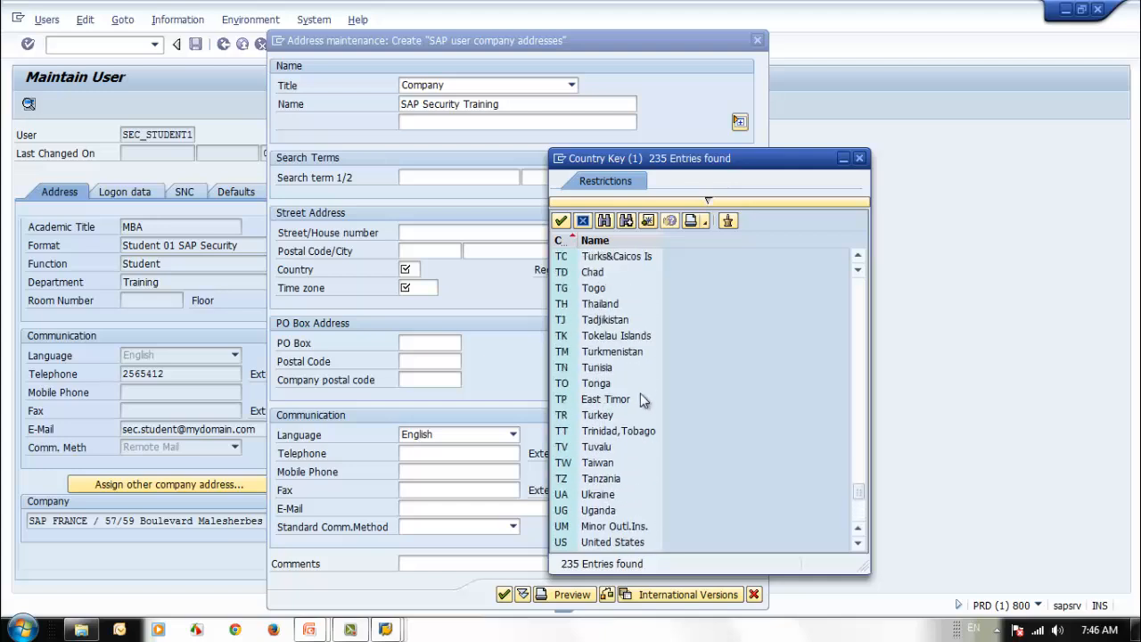
pyautogui.scroll(2, 643, 401)
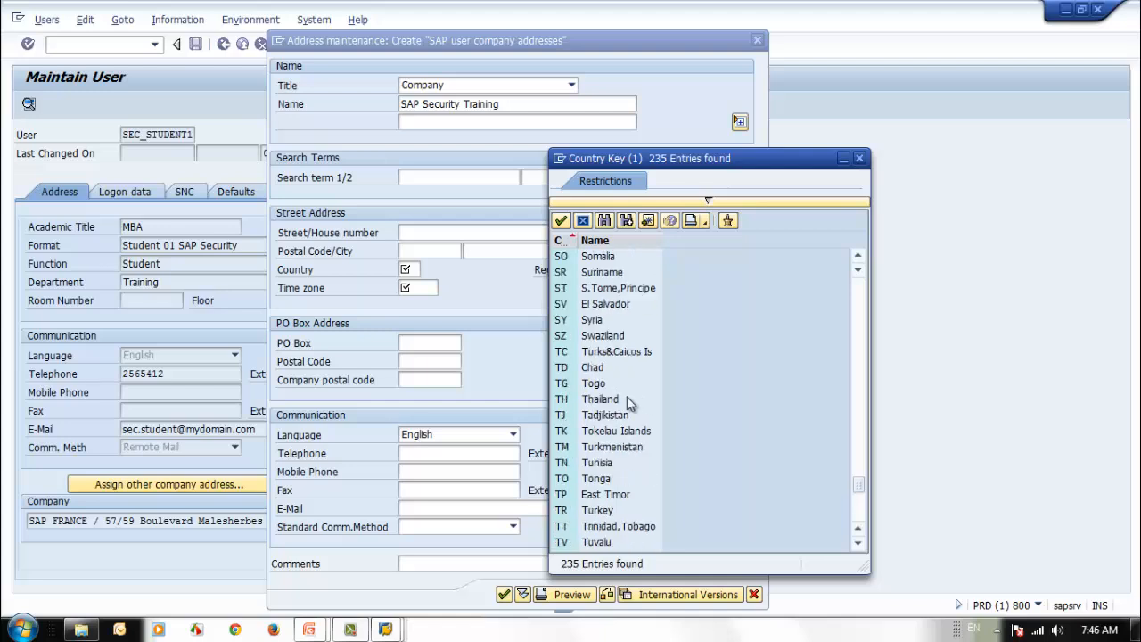
pyautogui.scroll(4, 638, 400)
pyautogui.scroll(20, 627, 399)
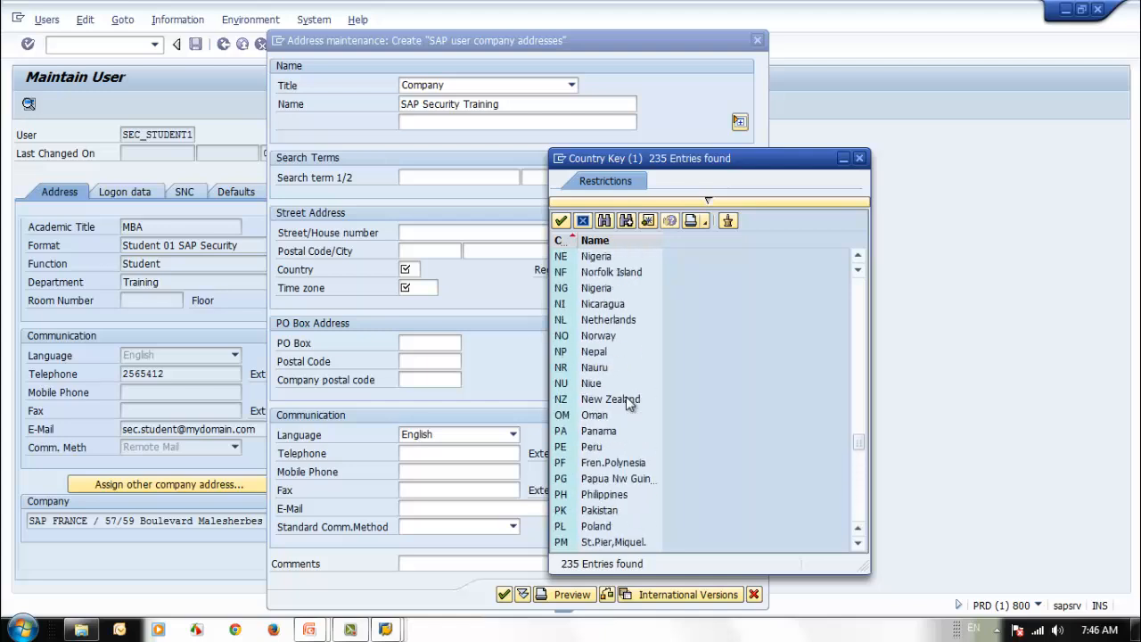
pyautogui.scroll(20, 627, 399)
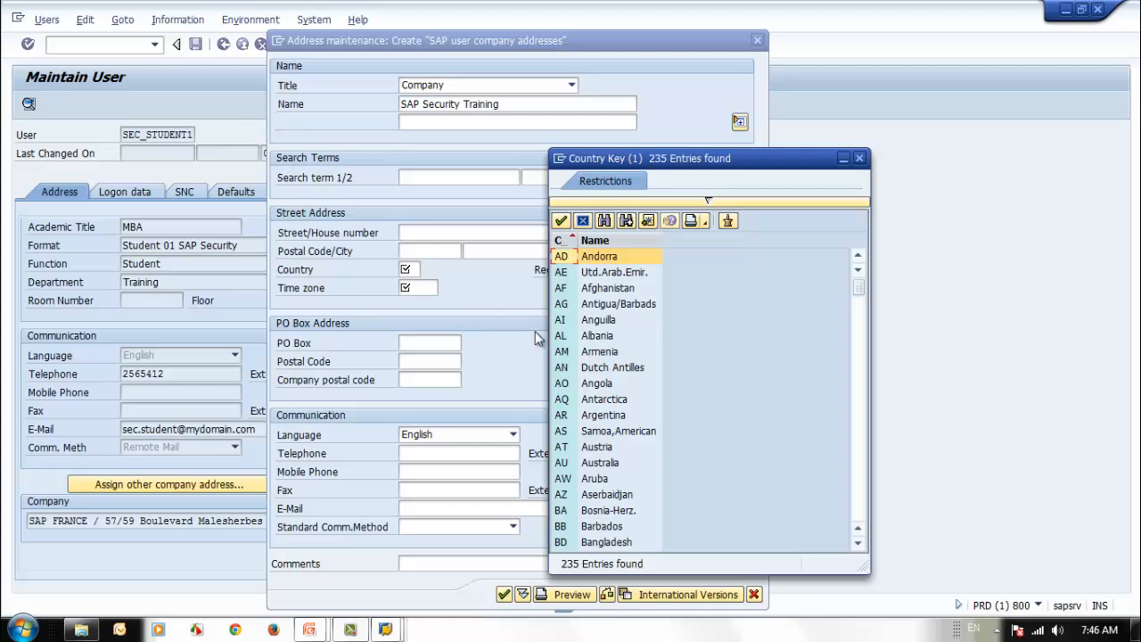
pyautogui.click(558, 272)
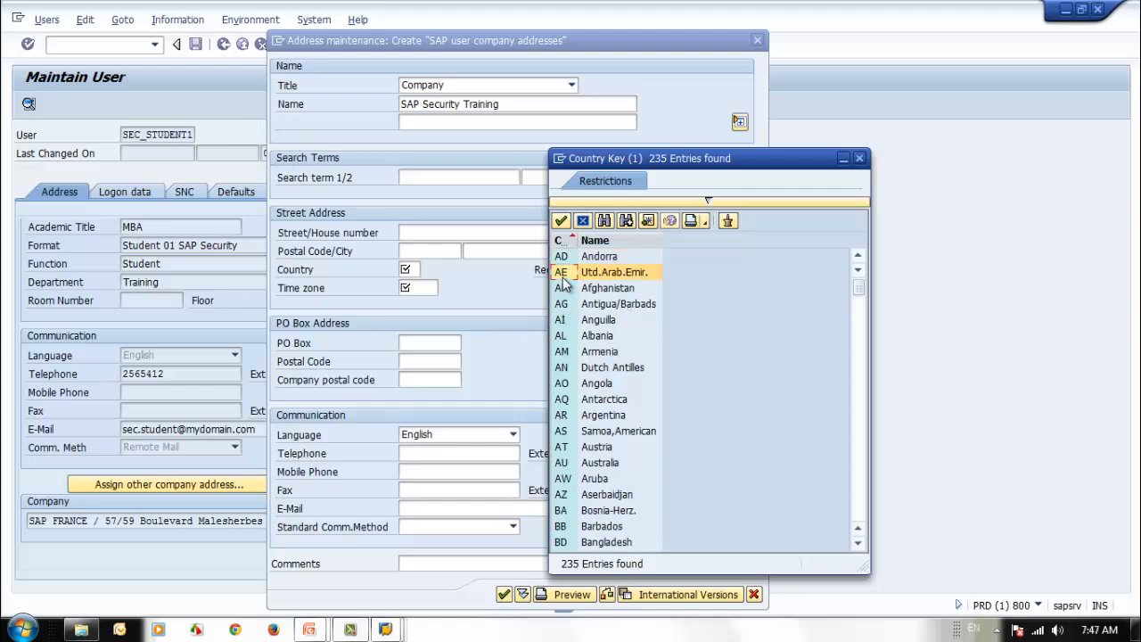
pyautogui.doubleClick(561, 273)
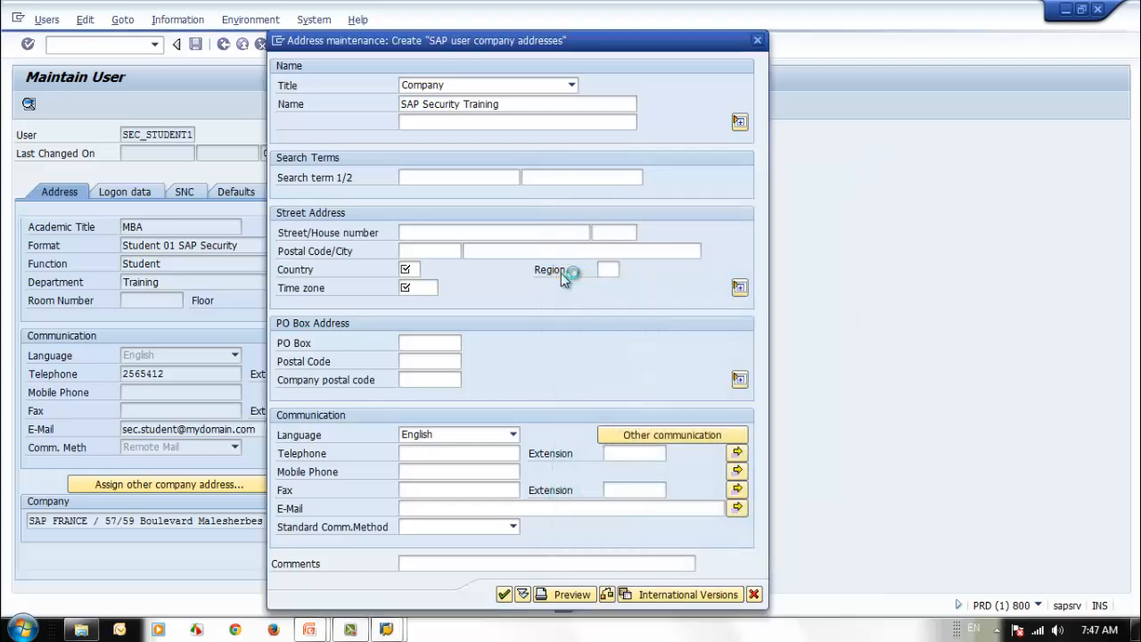
# - Set the company address time zone to IRAN via F4 search help
pyautogui.click(434, 287)
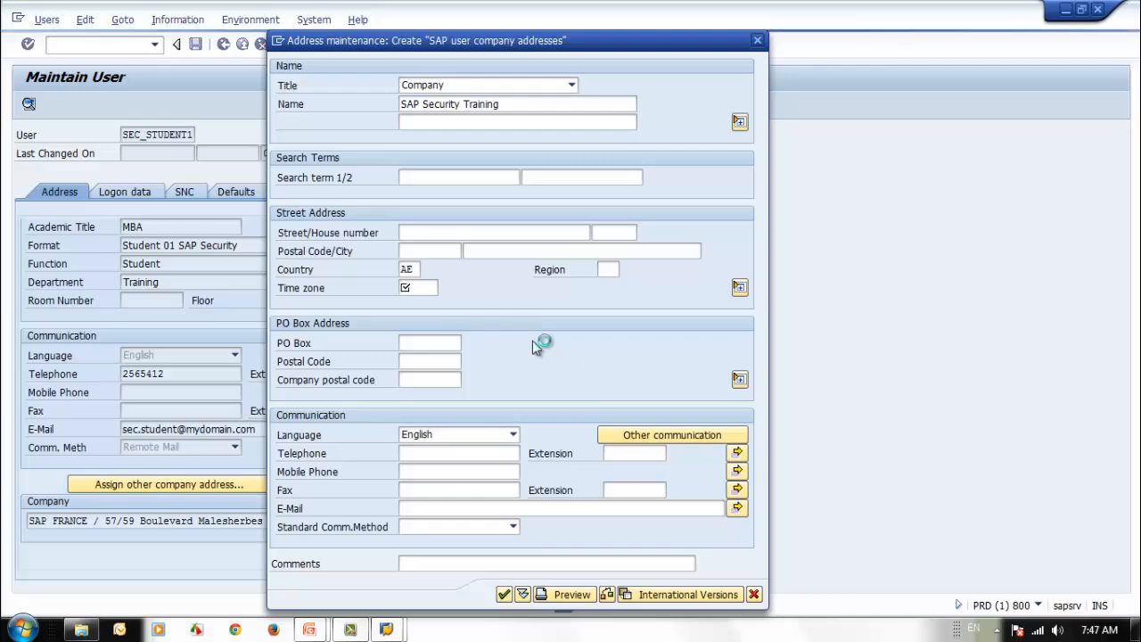
pyautogui.press('F4')
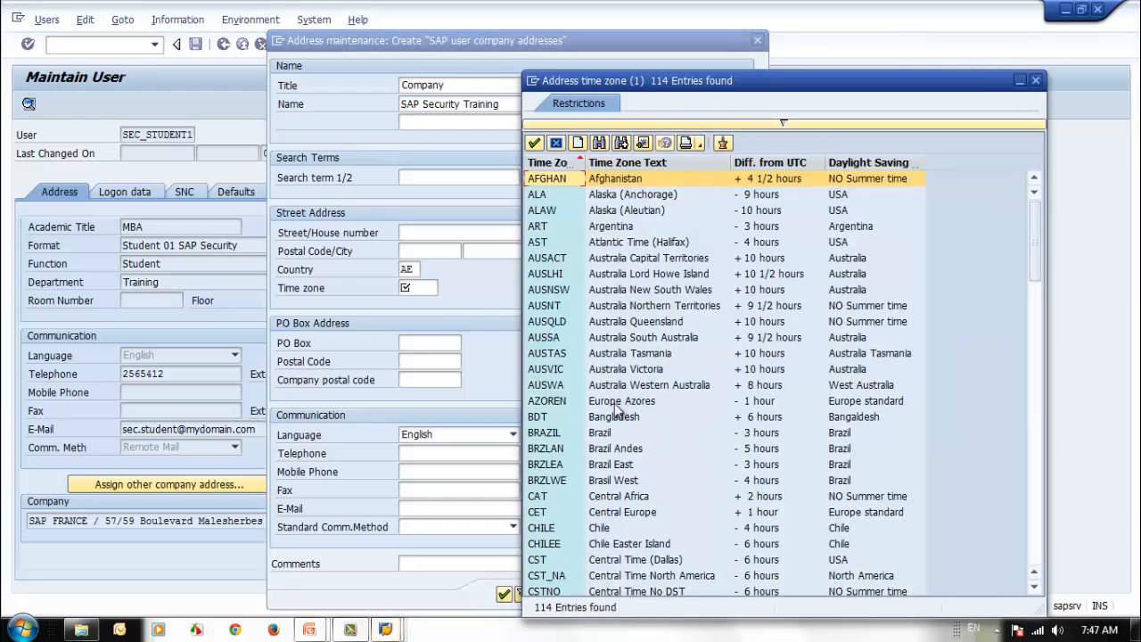
pyautogui.scroll(-8, 614, 409)
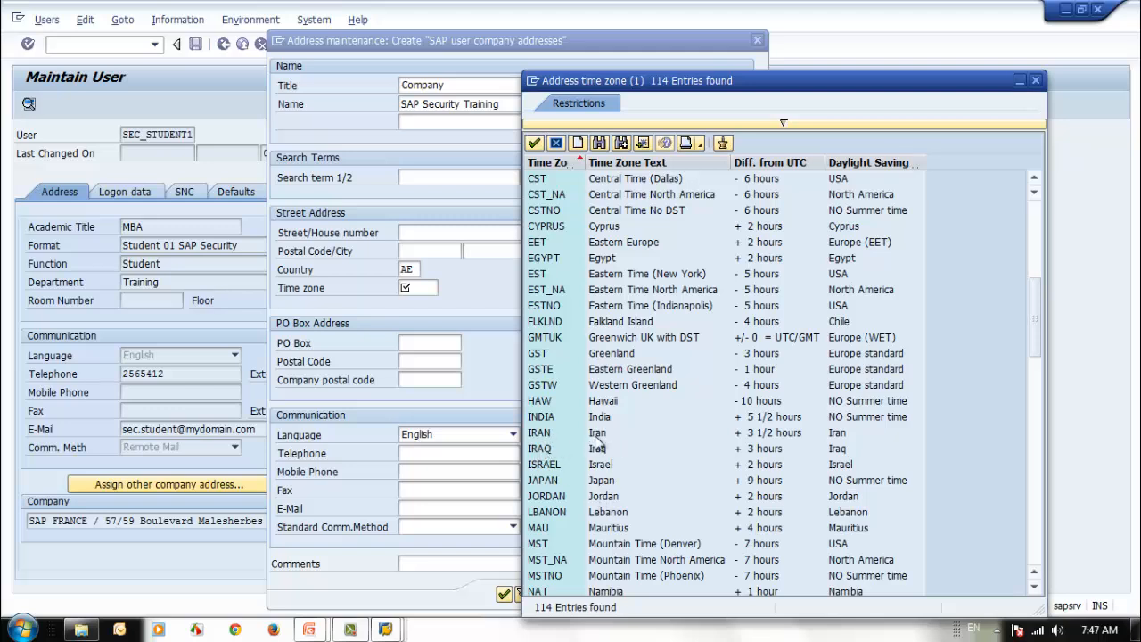
pyautogui.click(550, 435)
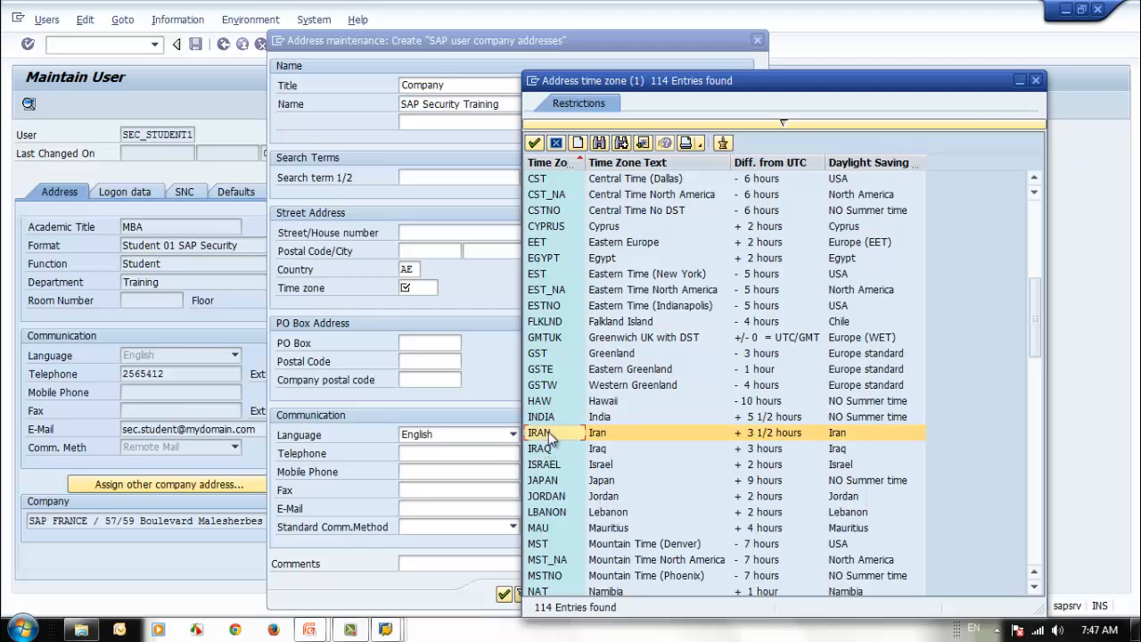
pyautogui.doubleClick(548, 432)
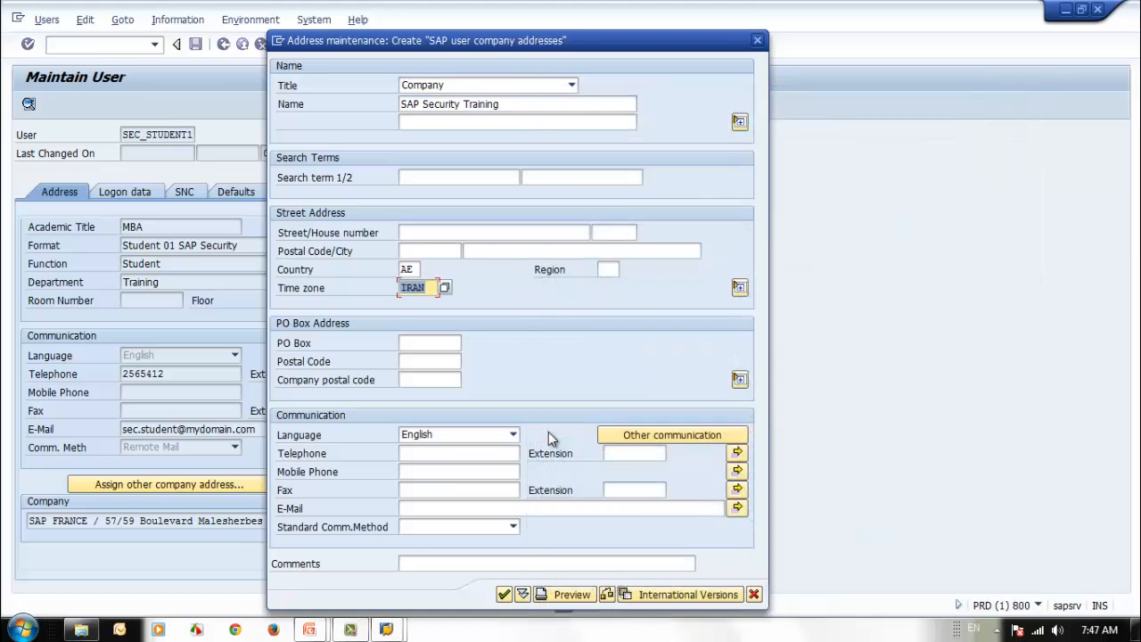
pyautogui.click(414, 344)
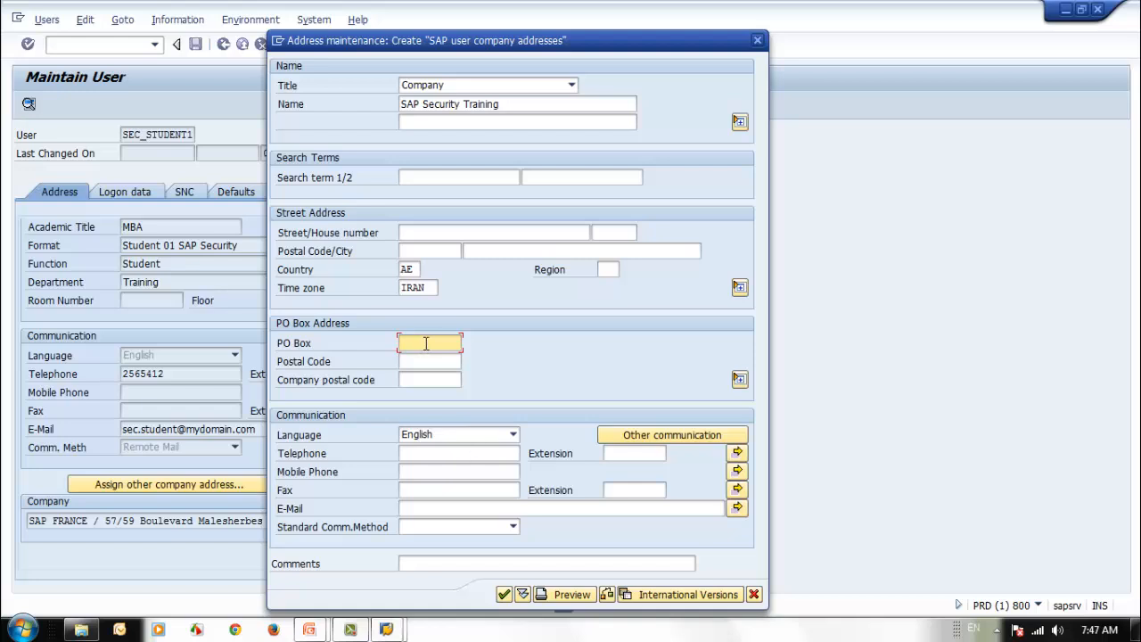
# - Enter PO Box 1020 with postal code and company postal code 123321
pyautogui.write('1020')
pyautogui.click(419, 361)
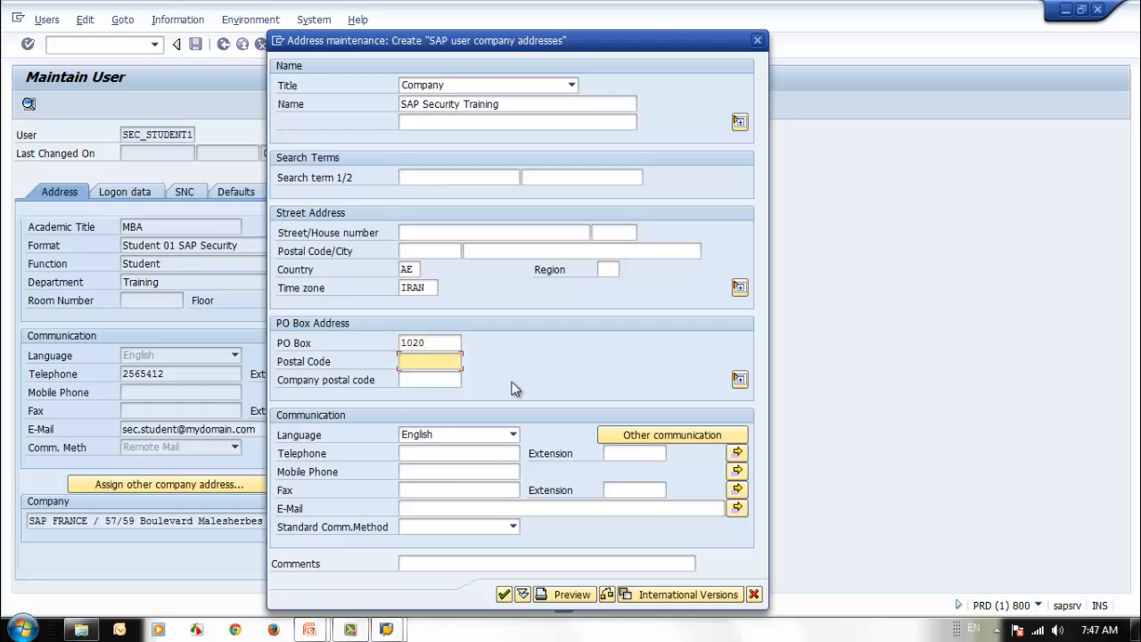
pyautogui.write('123321')
pyautogui.click(417, 380)
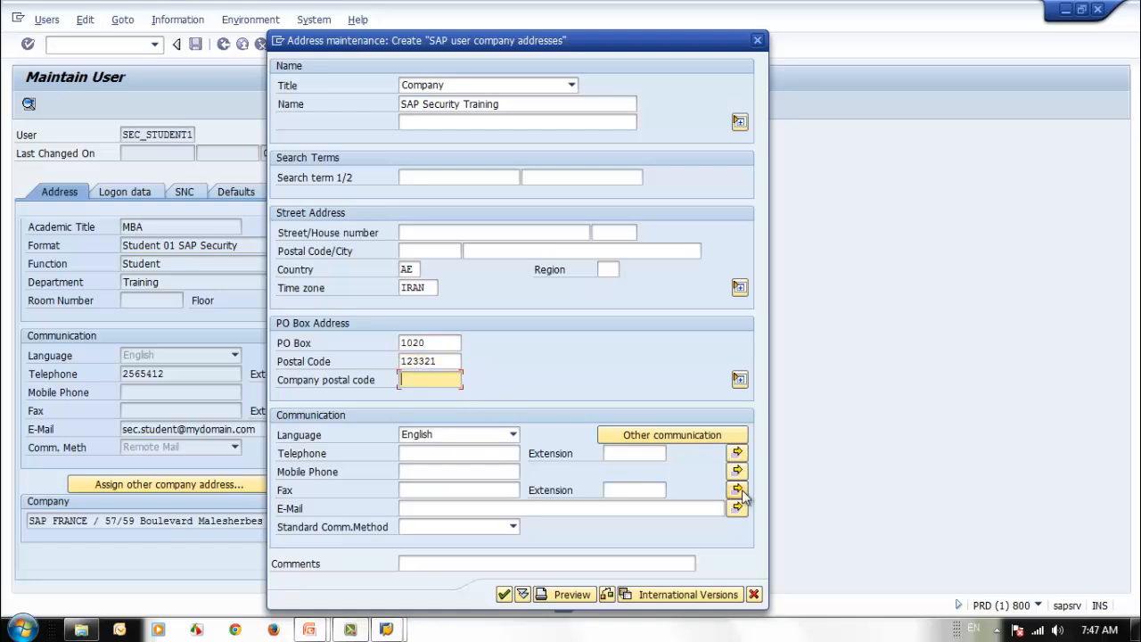
pyautogui.write('123321')
# - Add the company e-mail, standard method Remote Mail, and comment 'Training Company'
pyautogui.click(424, 508)
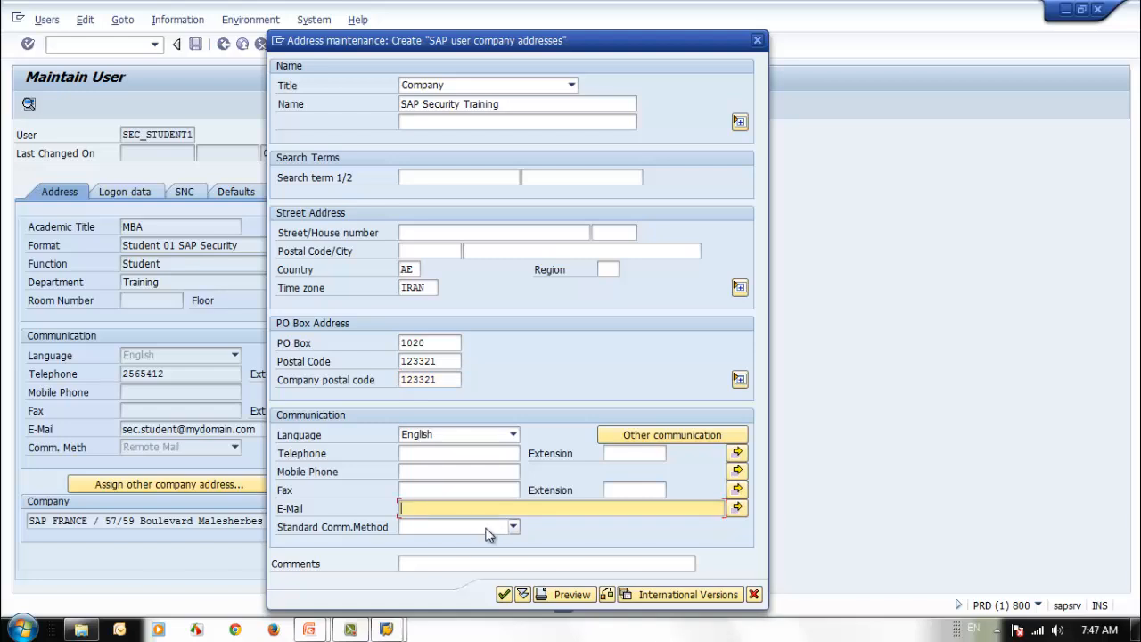
pyautogui.write('info@mydomain.cokm')
pyautogui.press('BackSpace')
pyautogui.press('BackSpace')
pyautogui.write('m')
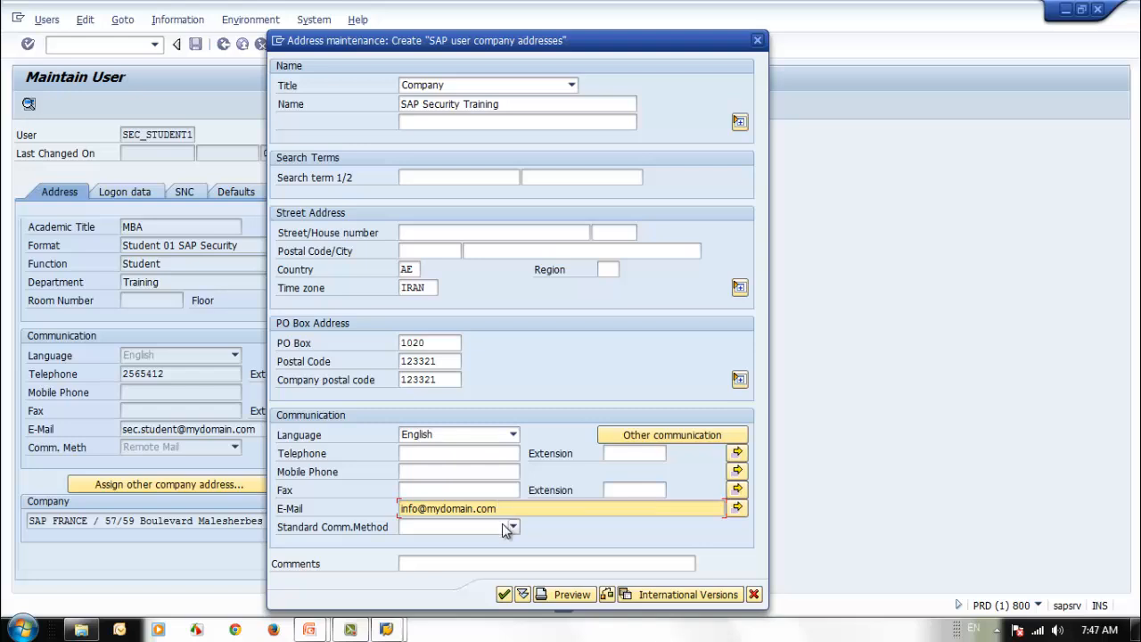
pyautogui.click(506, 527)
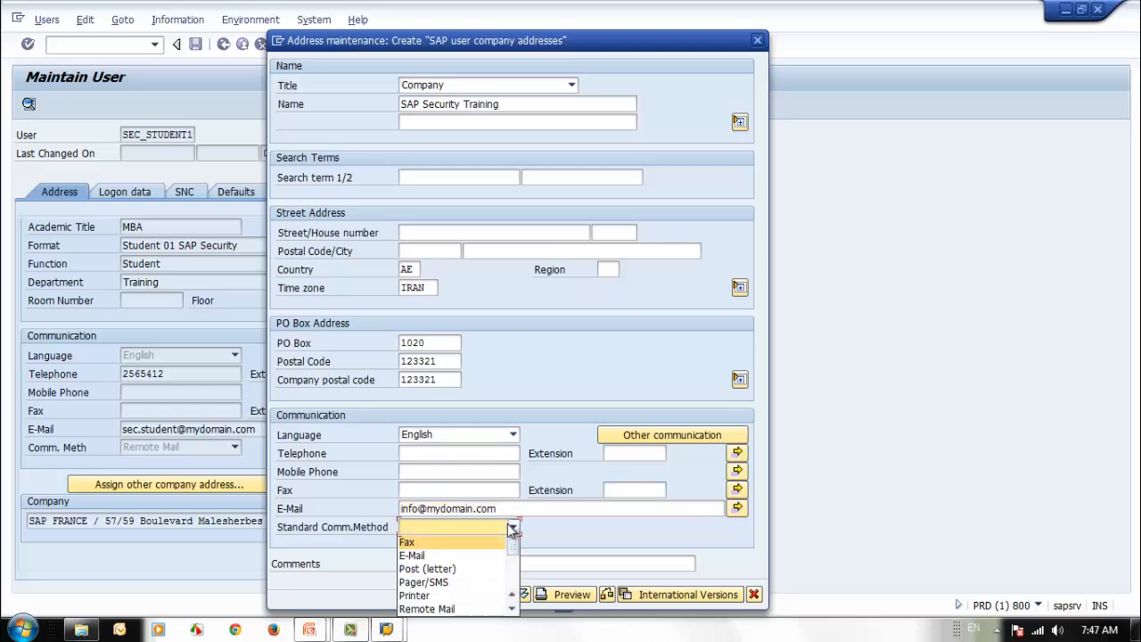
pyautogui.click(461, 611)
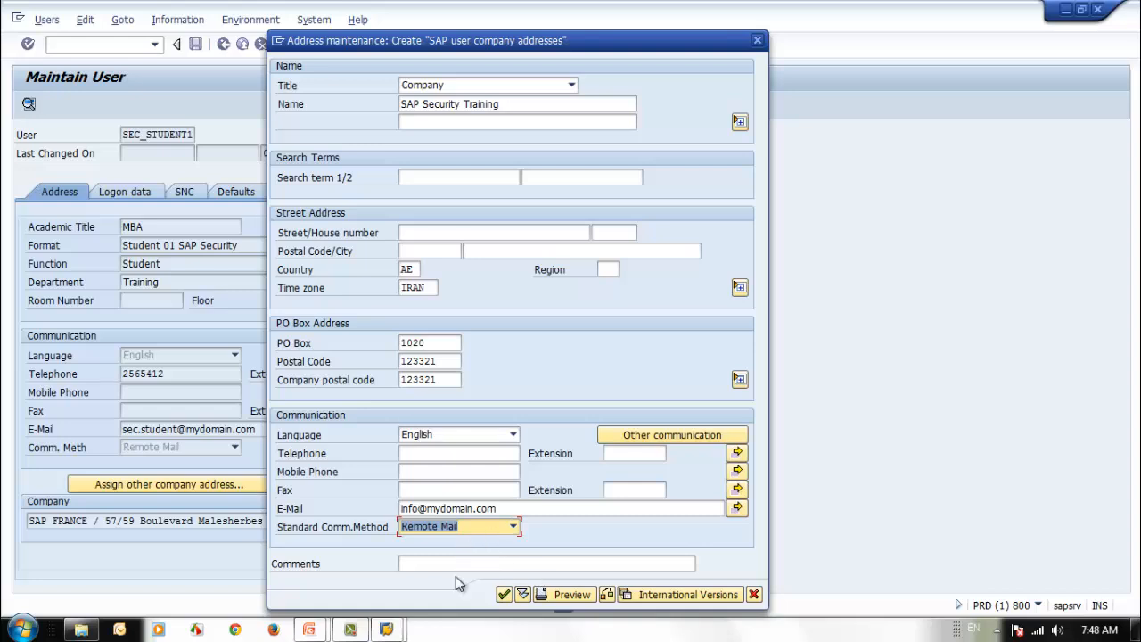
pyautogui.click(428, 565)
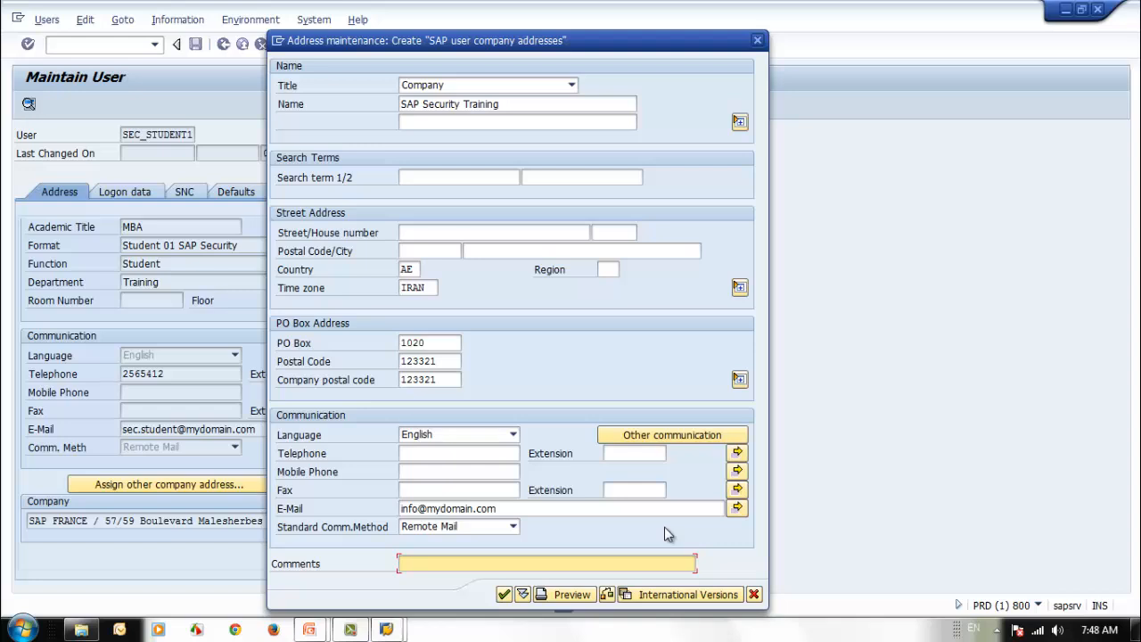
pyautogui.write('Training Company')
# - Save the company address without company postal code, accepting warnings and keeping the user's time zone
pyautogui.click(503, 593)
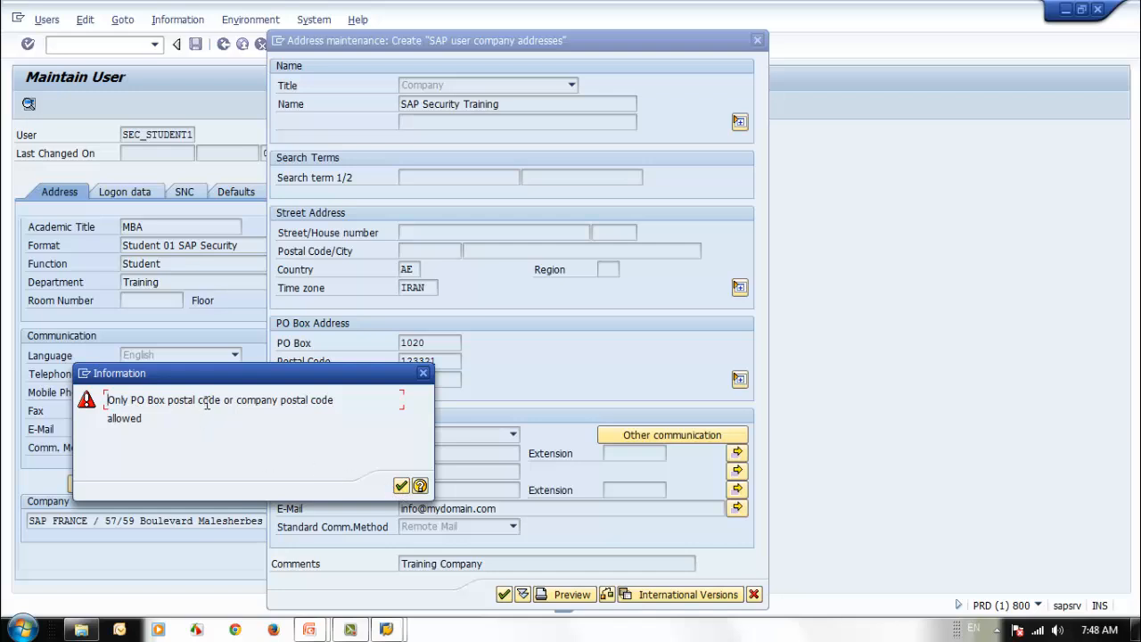
pyautogui.click(401, 486)
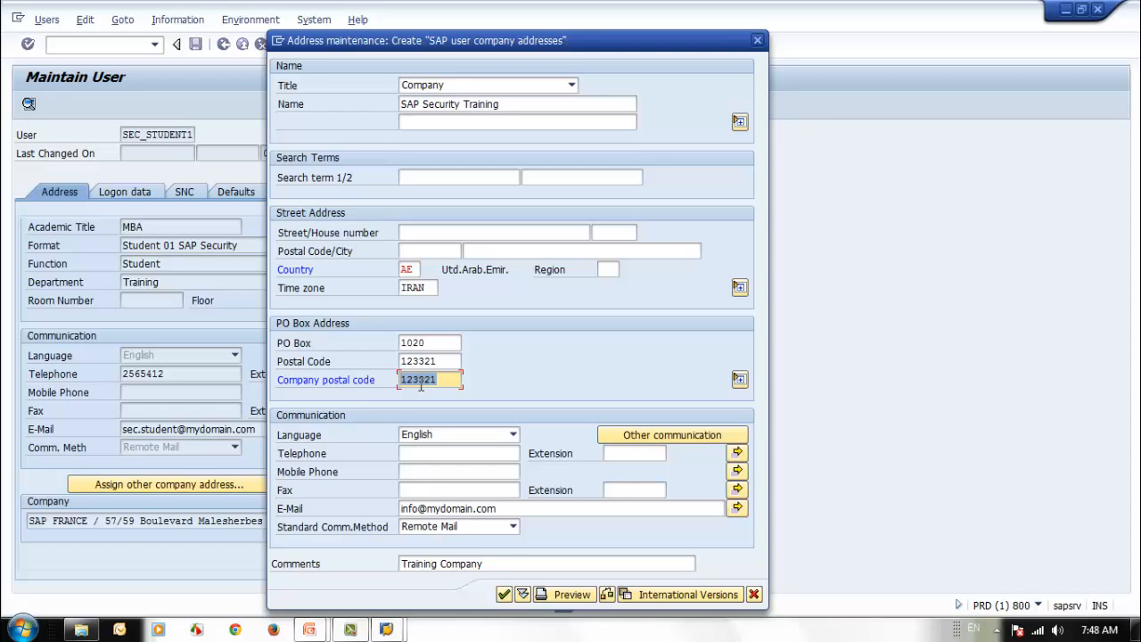
pyautogui.press('BackSpace')
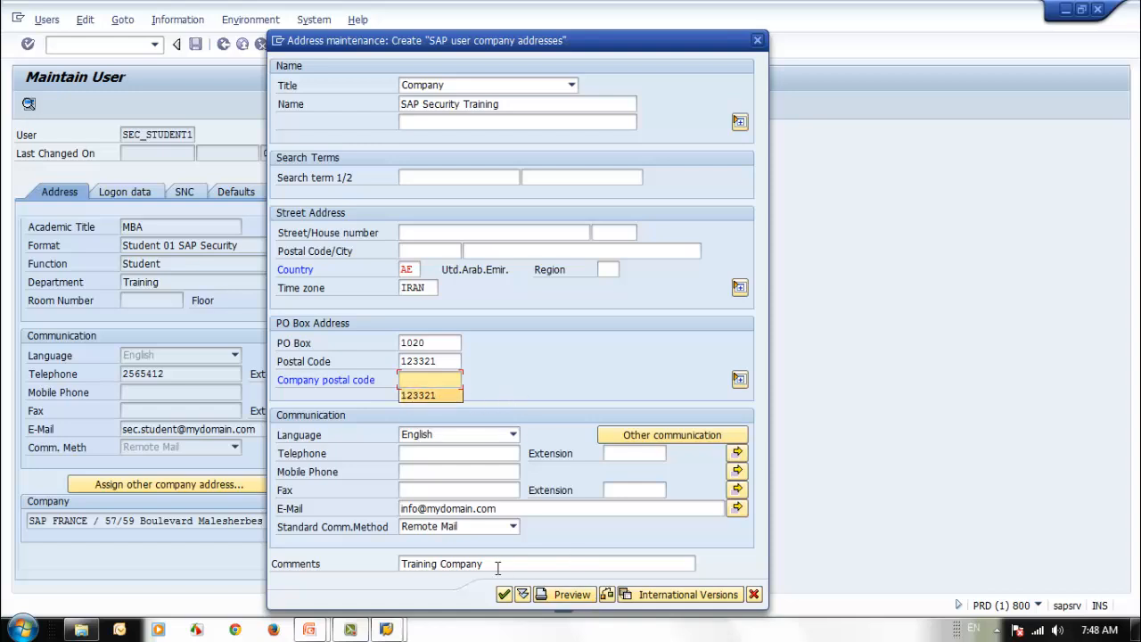
pyautogui.click(504, 594)
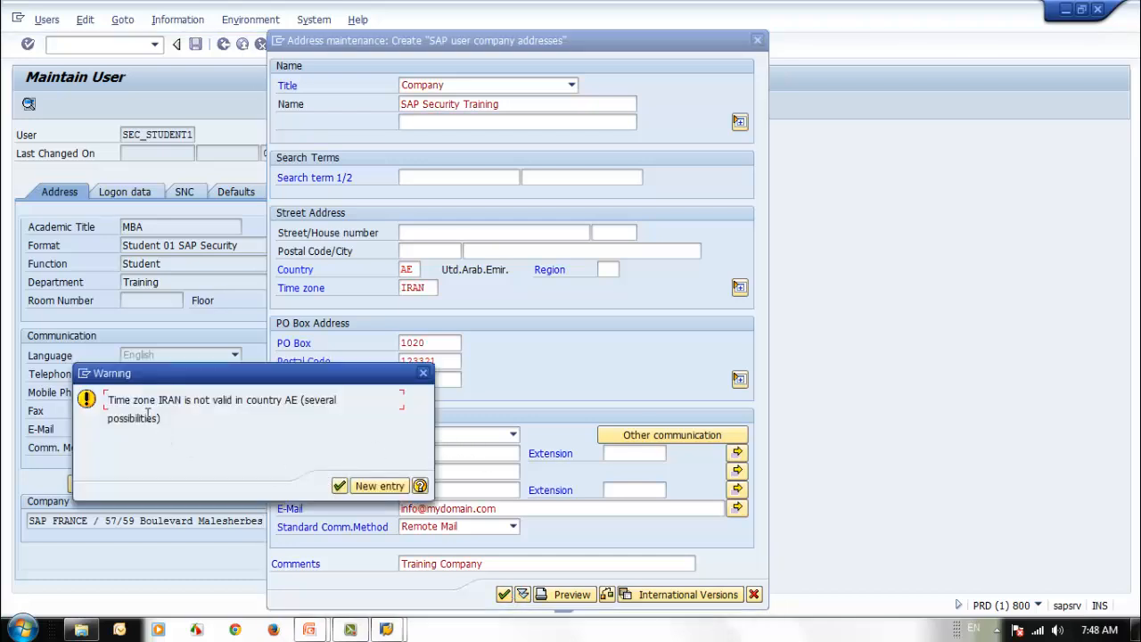
pyautogui.click(338, 487)
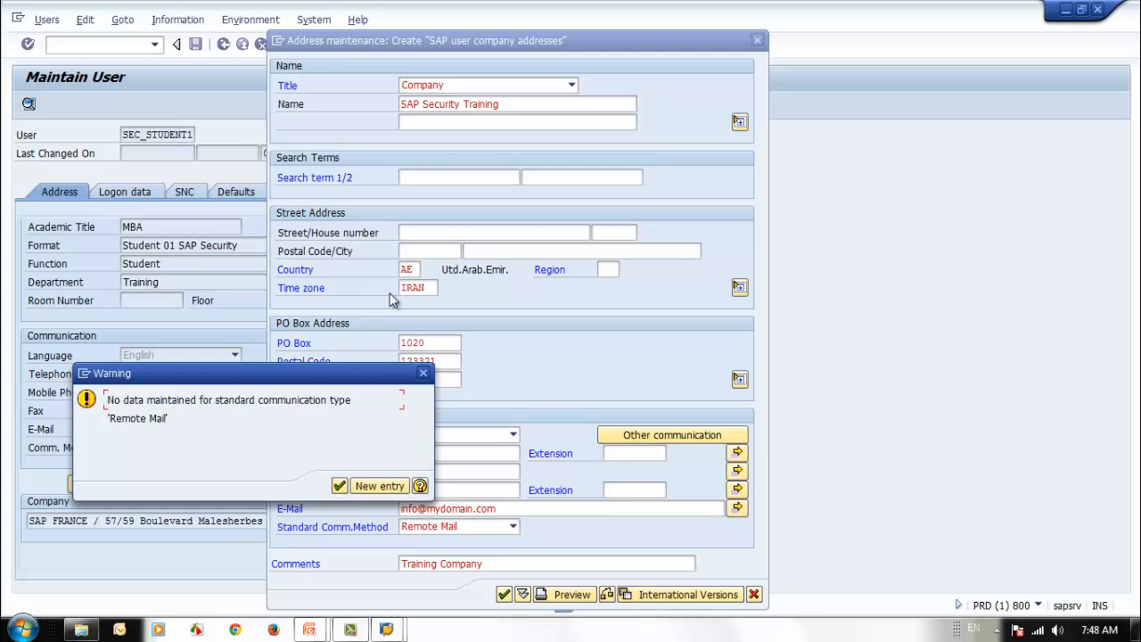
pyautogui.click(338, 486)
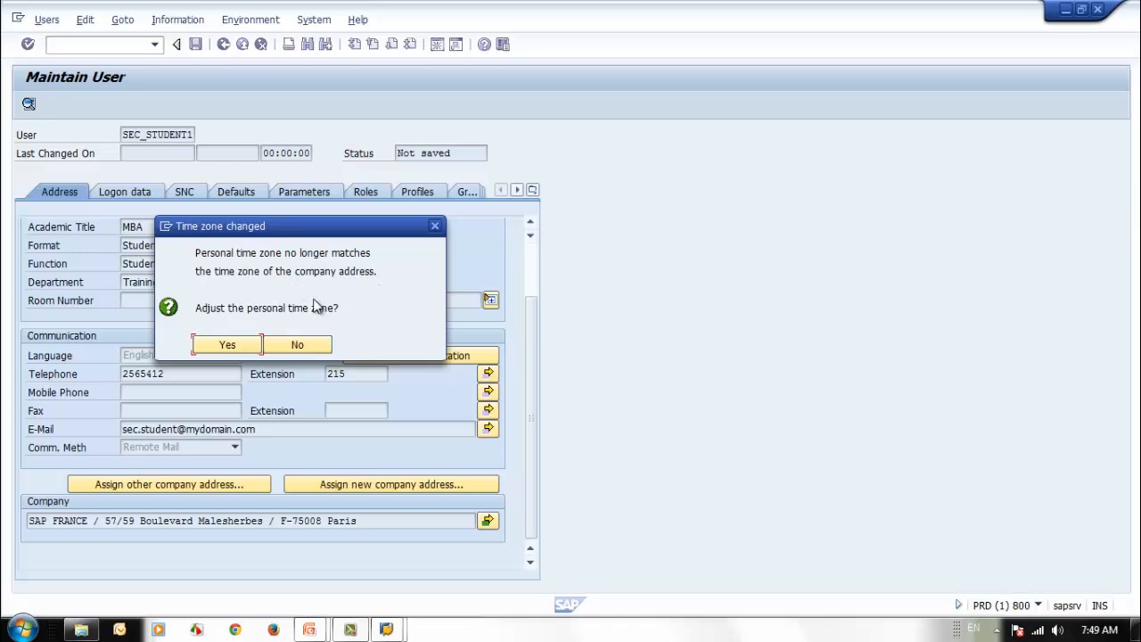
pyautogui.click(282, 348)
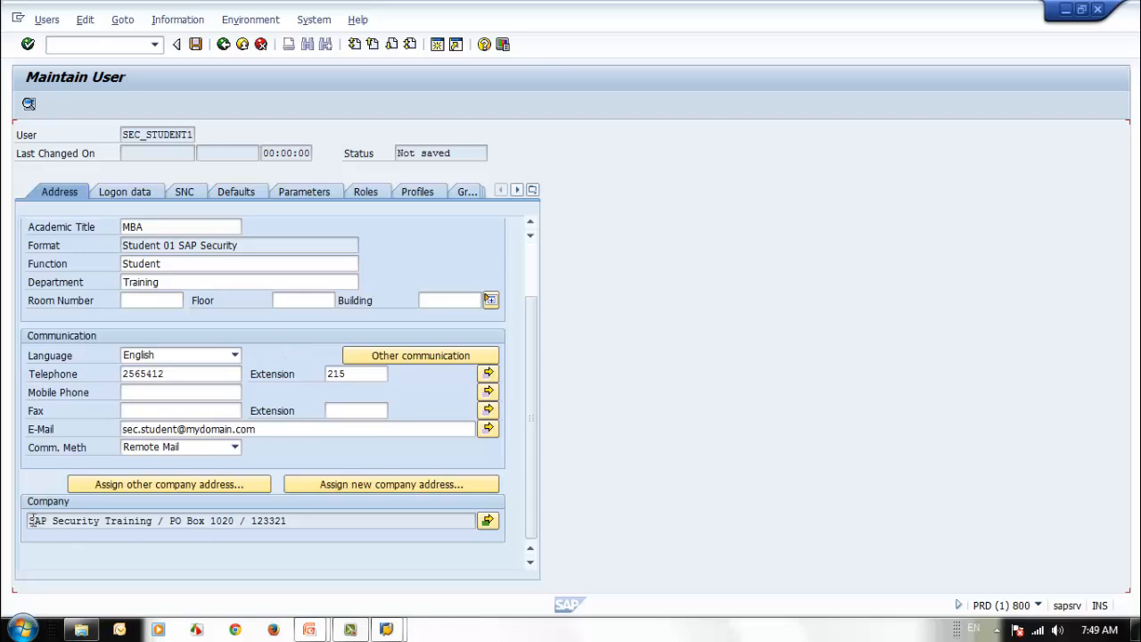
# - Save SEC_STUDENT1, acknowledge the prompt, and enter a matching initial password twice
pyautogui.click(196, 44)
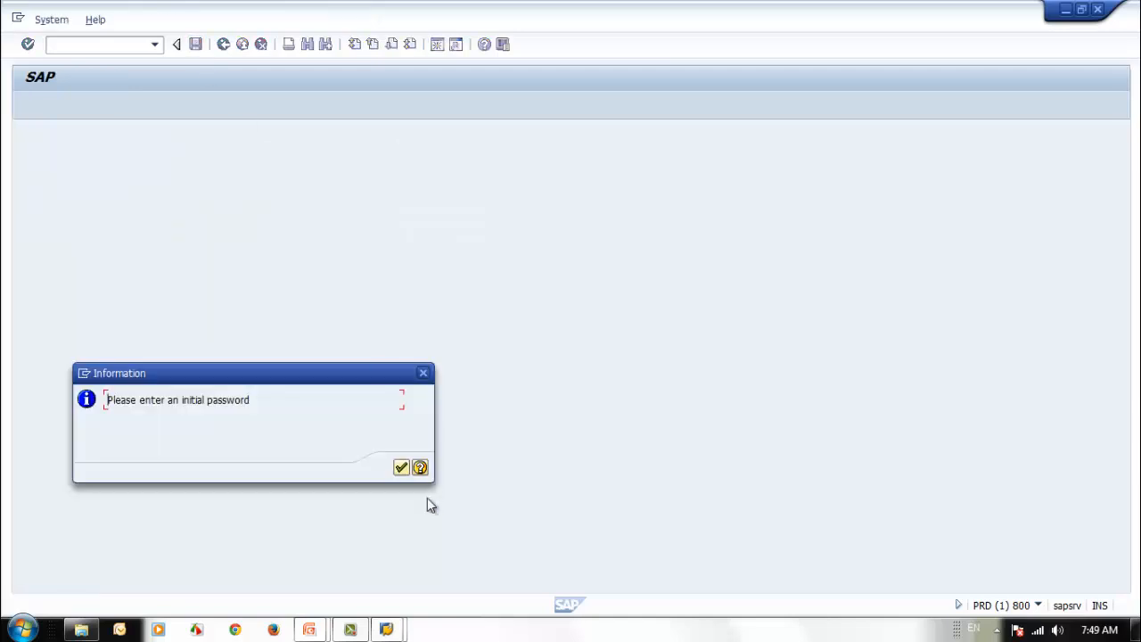
pyautogui.click(400, 468)
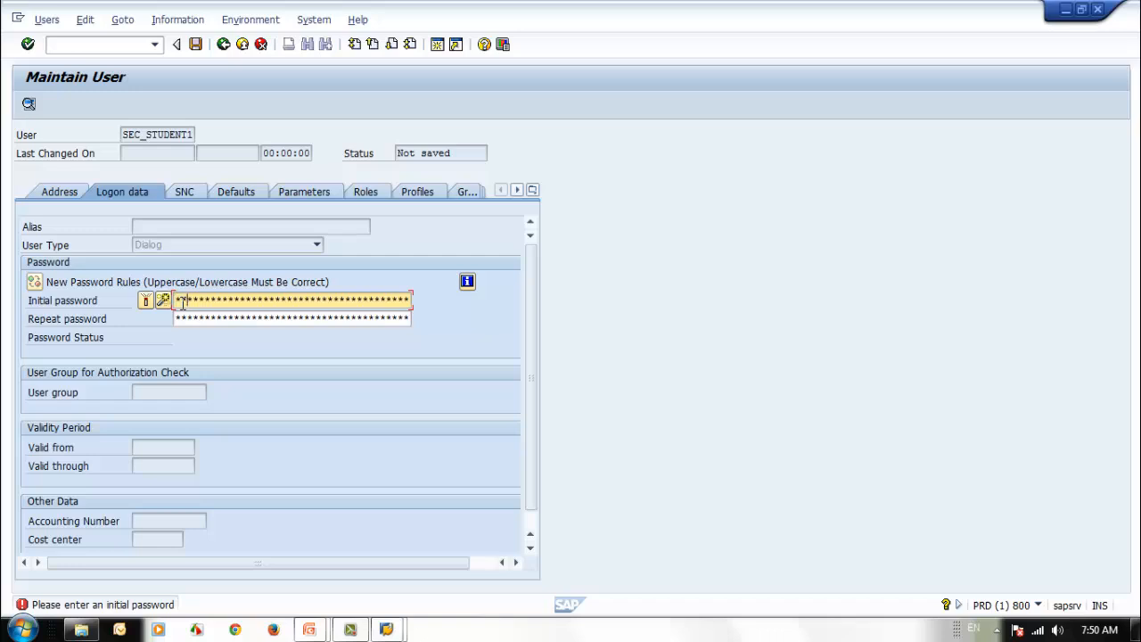
pyautogui.write('**')
pyautogui.press('Tab')
pyautogui.write('******')
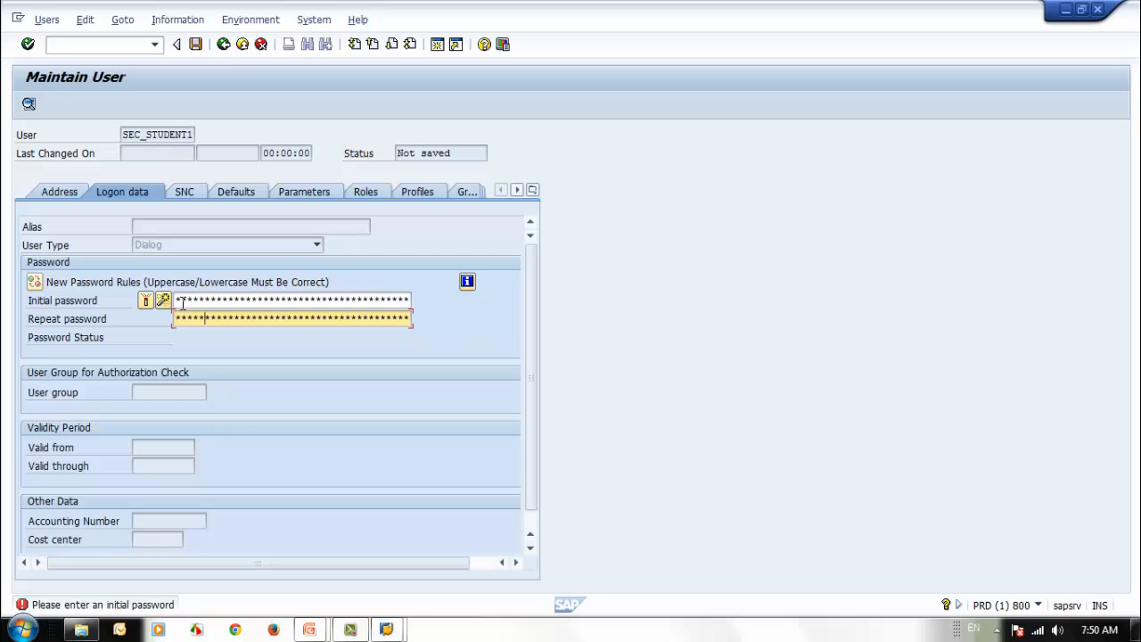
pyautogui.press('Return')
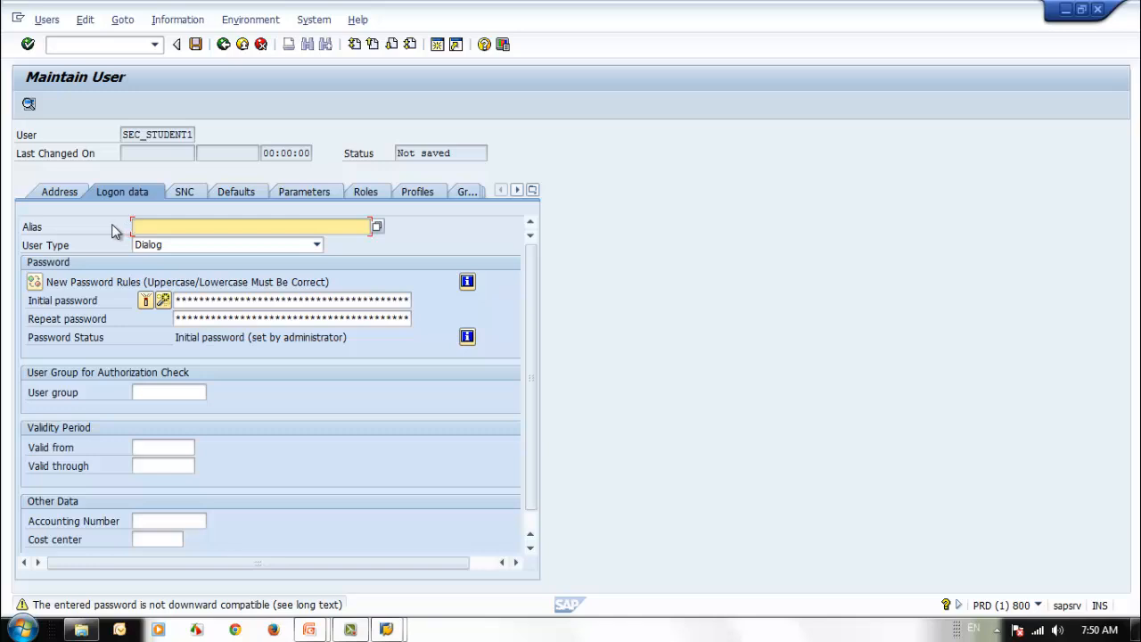
# - Reassign the SAP SECURITY TRAINING company address on SEC_STUDENT1's Address tab
pyautogui.click(69, 195)
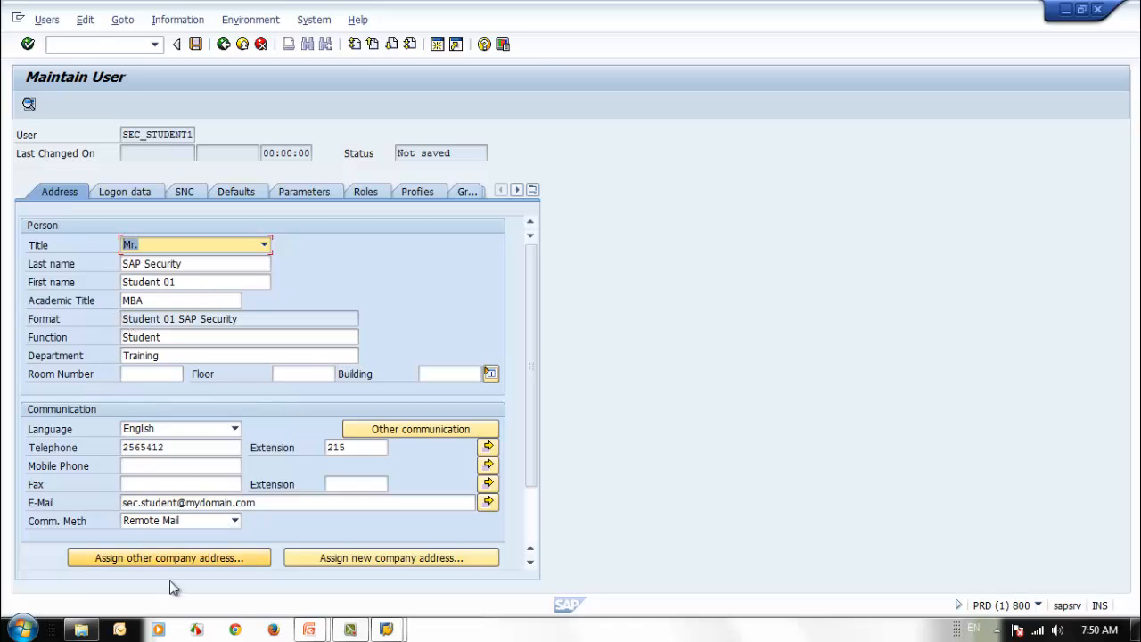
pyautogui.moveTo(532, 408); pyautogui.dragTo(533, 474)
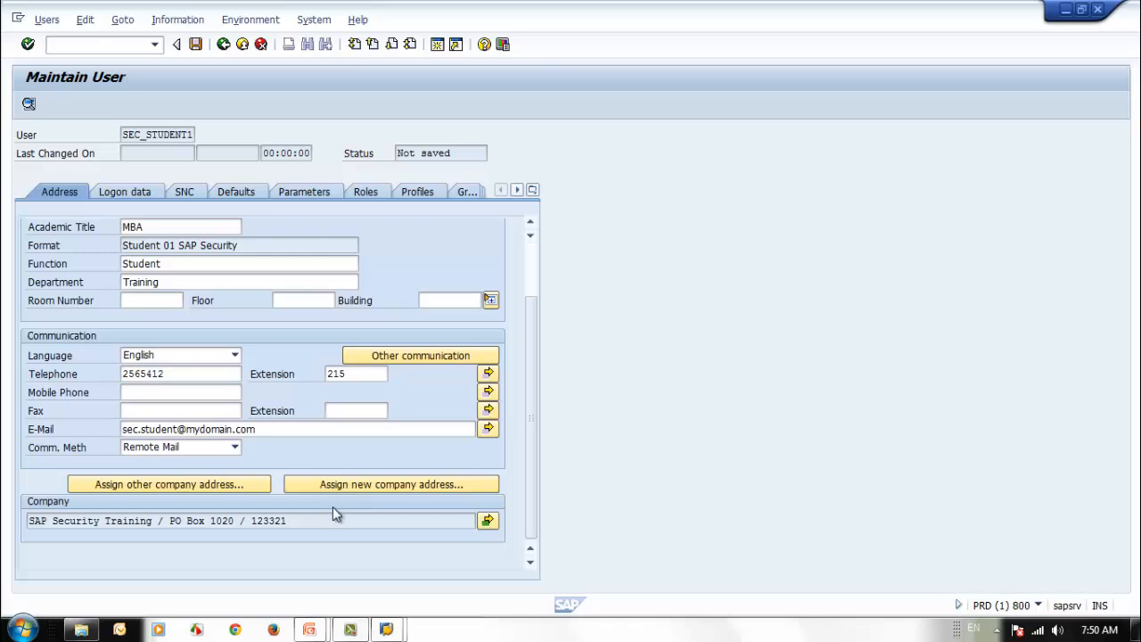
pyautogui.click(194, 483)
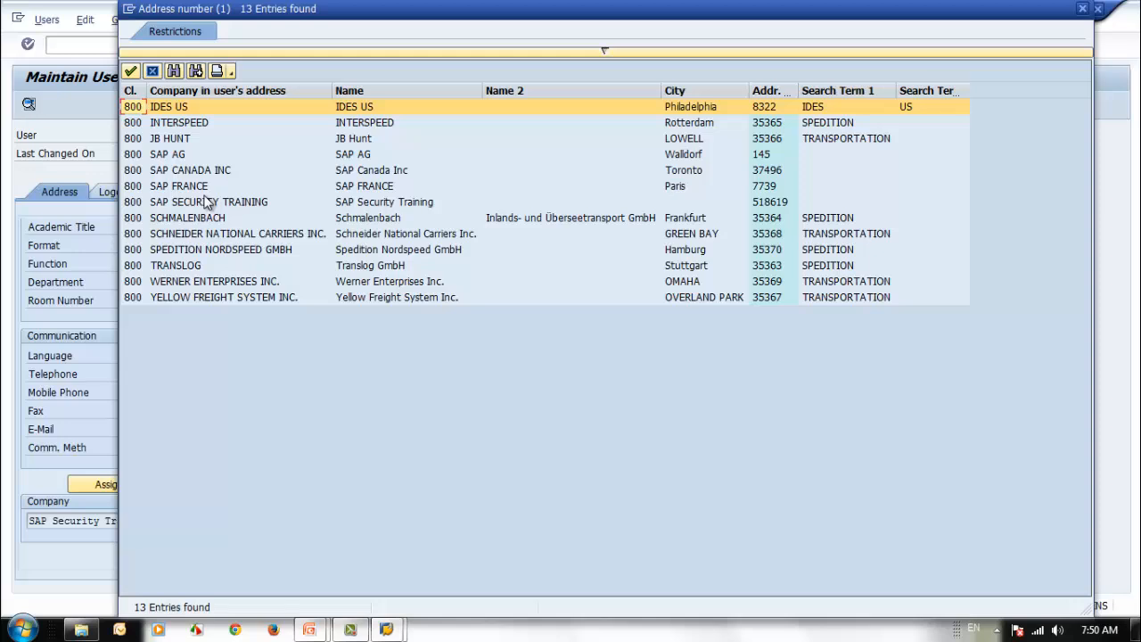
pyautogui.click(233, 204)
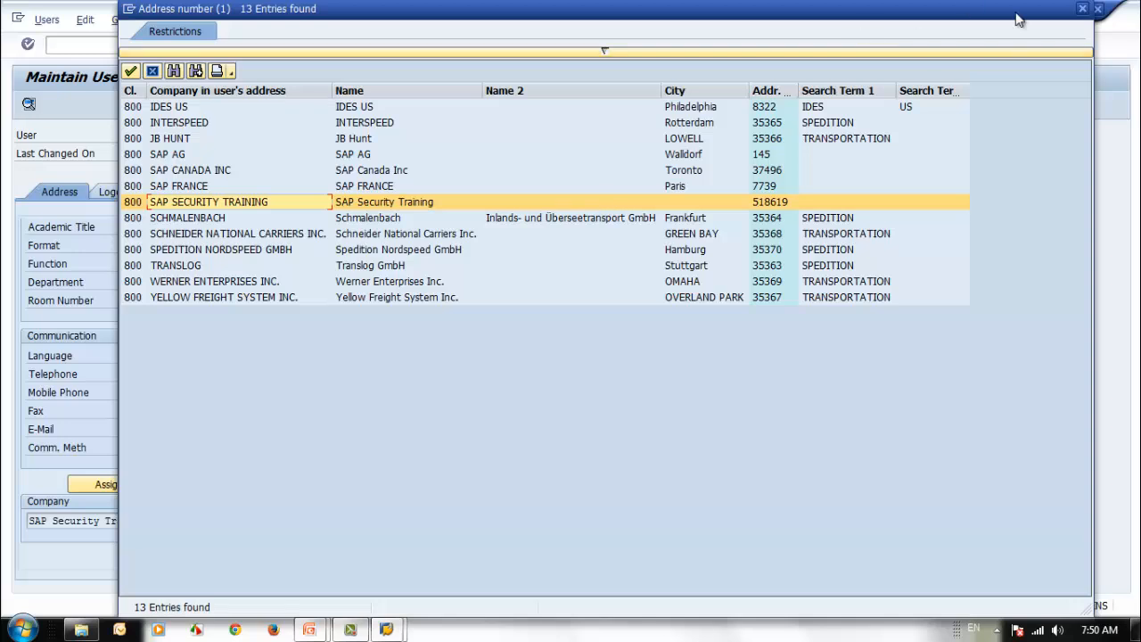
pyautogui.click(1083, 10)
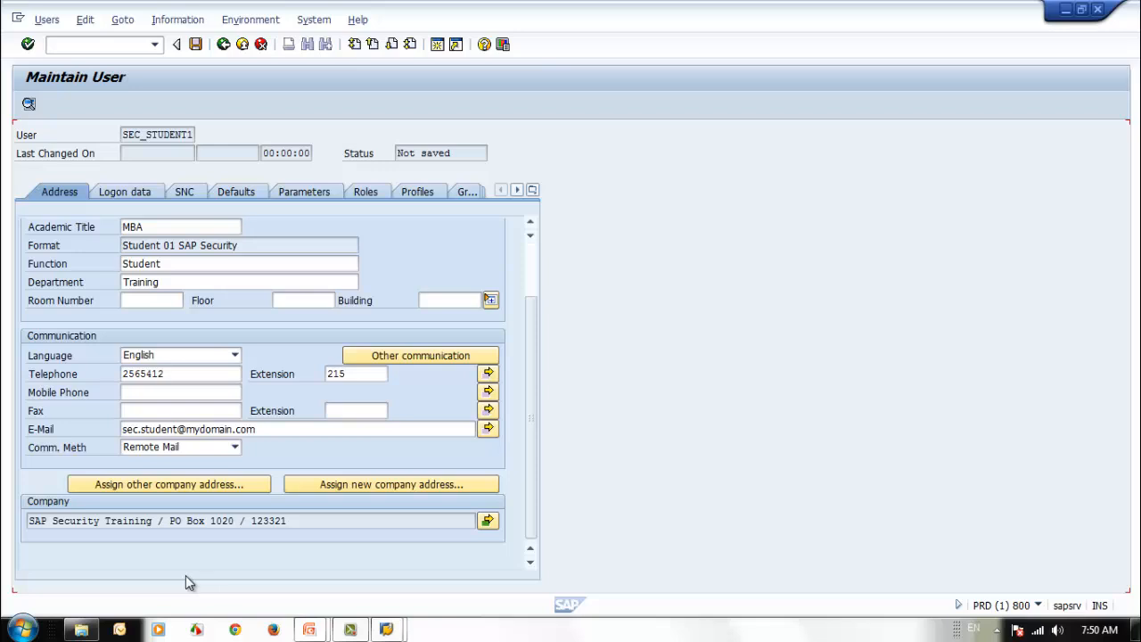
# - Check the Title value list and keep Mr. as the title
pyautogui.press('Tab')
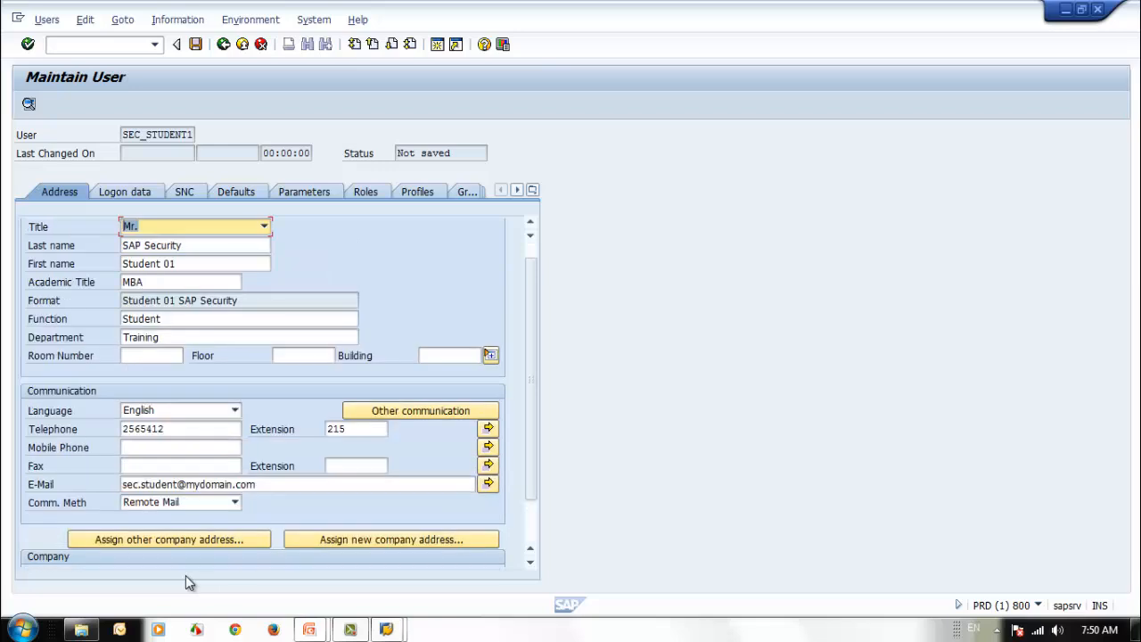
pyautogui.press('F4')
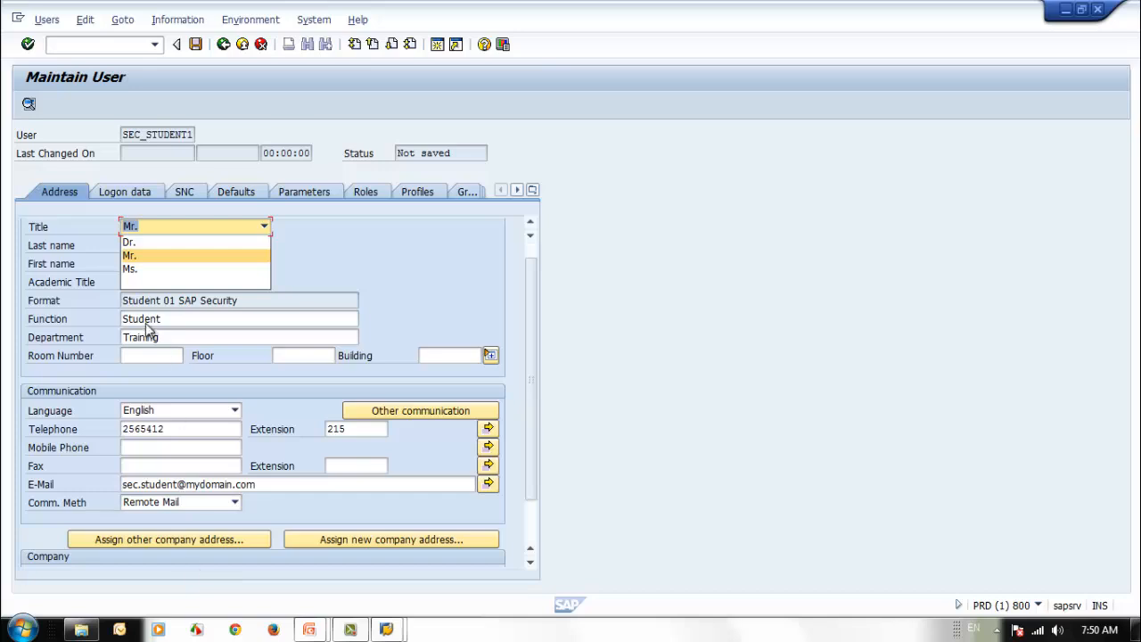
pyautogui.click(170, 254)
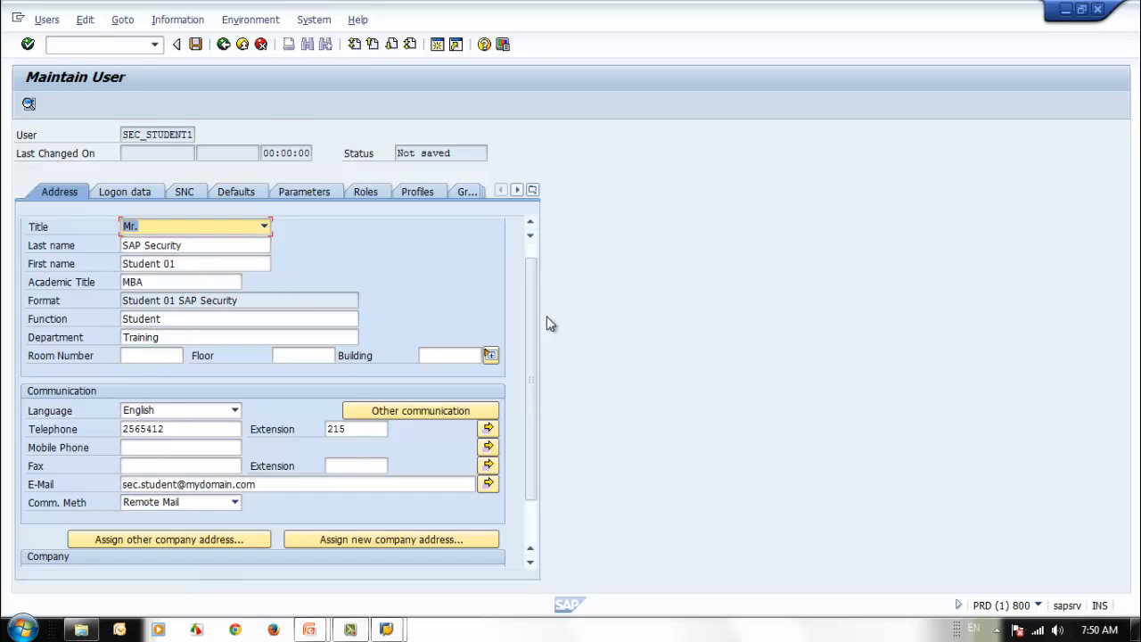
pyautogui.scroll(-1, 528, 317)
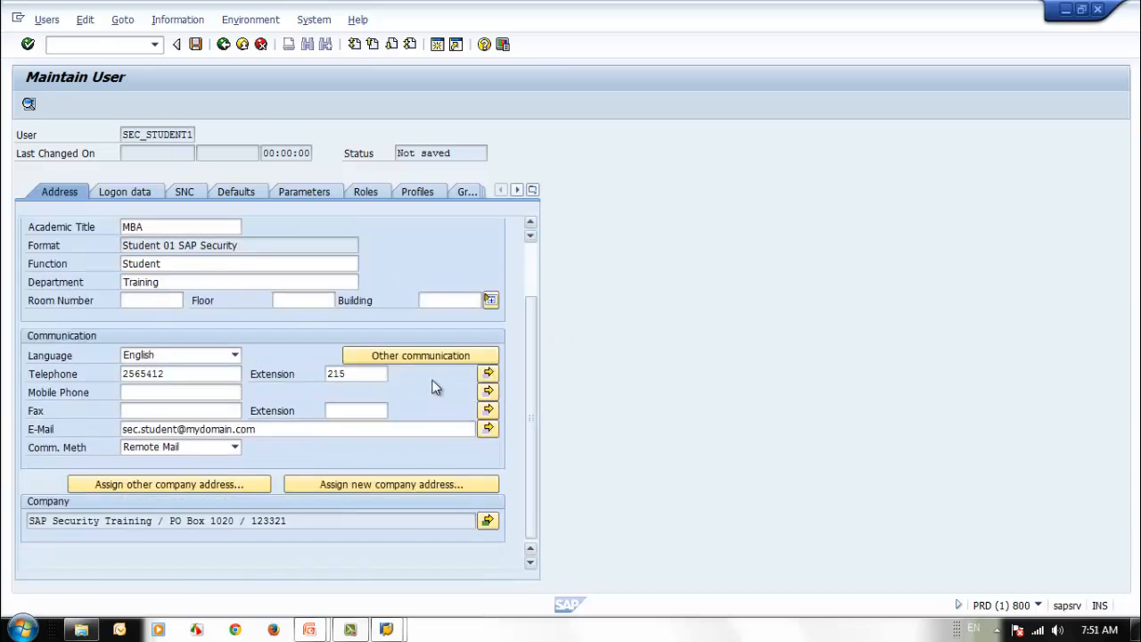
# - Show SEC_STUDENT1's Logon data with user type Dialog and the initial password status
pyautogui.click(129, 191)
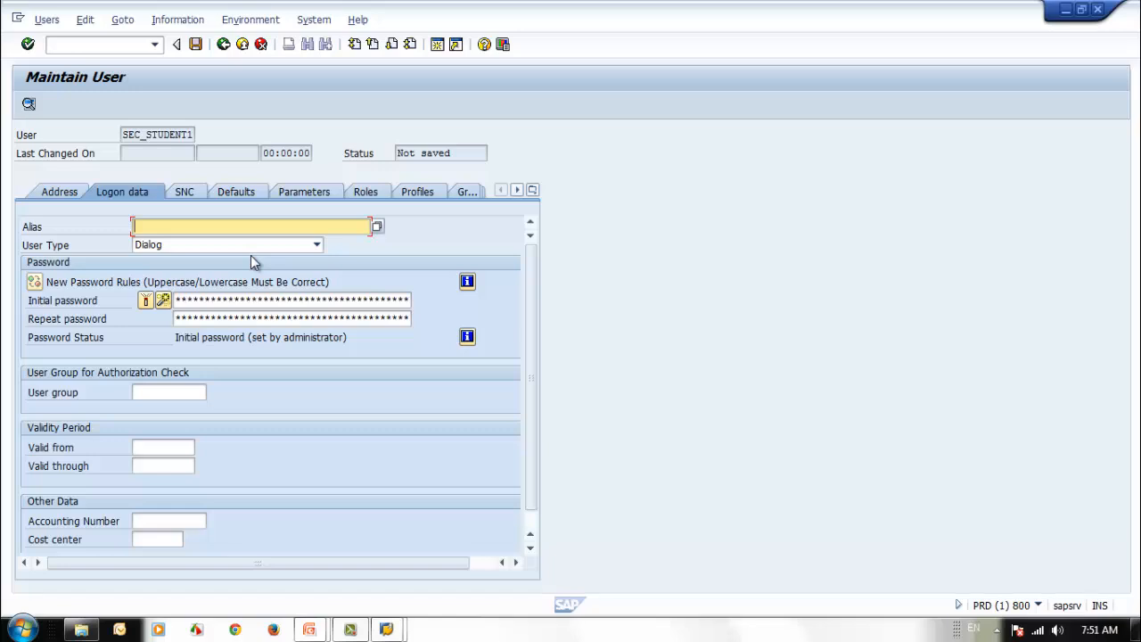
pyautogui.click(174, 246)
pyautogui.click(174, 246)
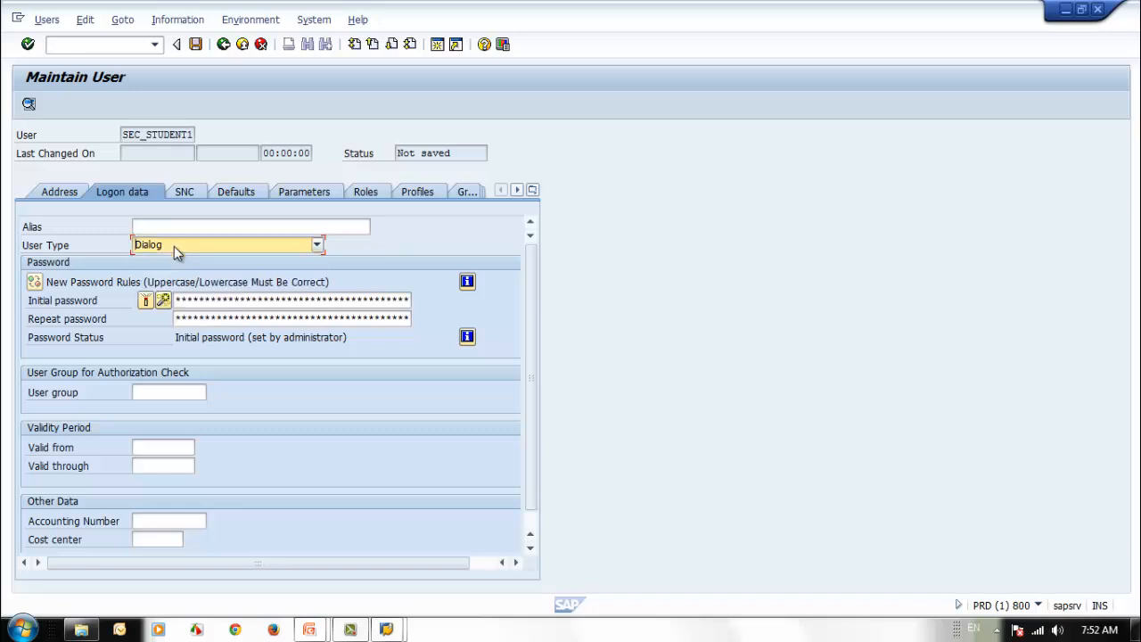
pyautogui.click(174, 246)
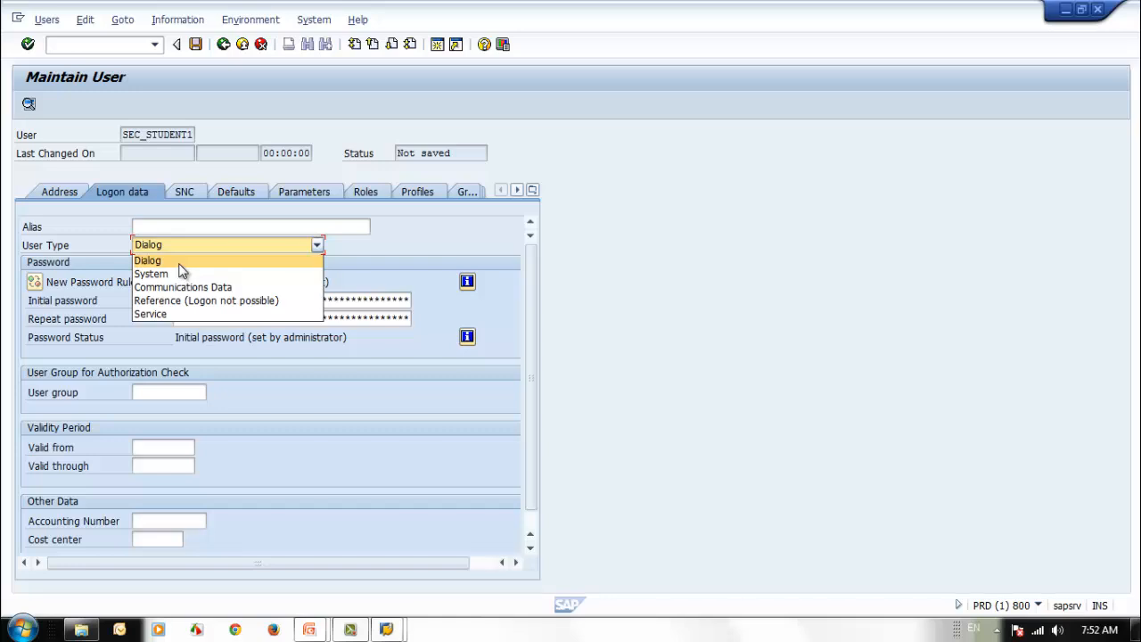
pyautogui.click(181, 261)
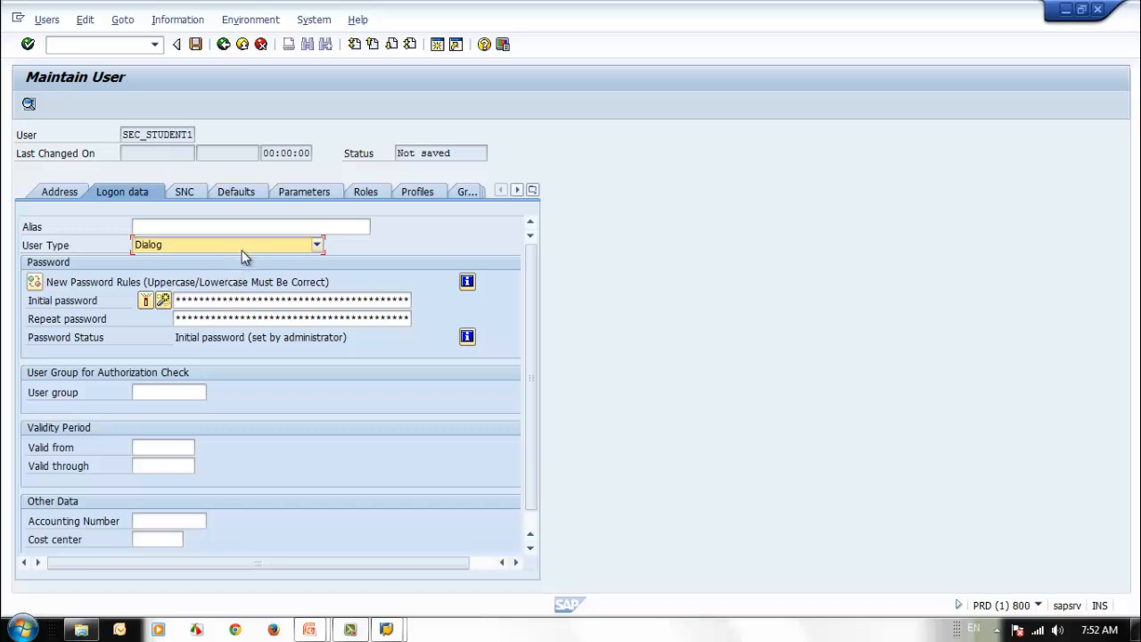
pyautogui.click(202, 248)
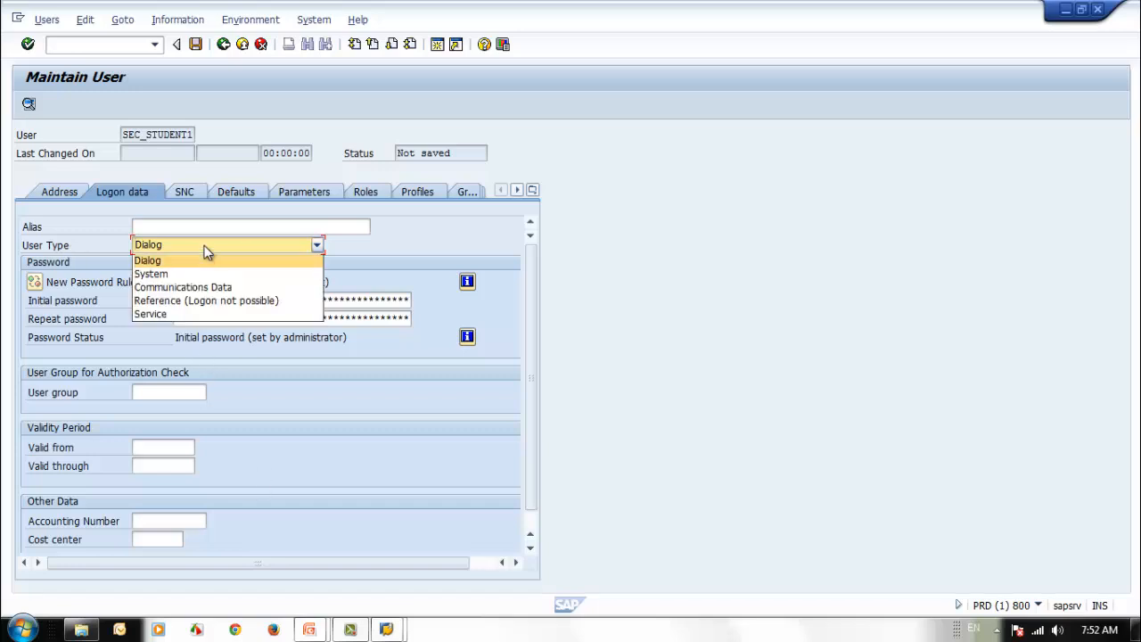
pyautogui.click(203, 260)
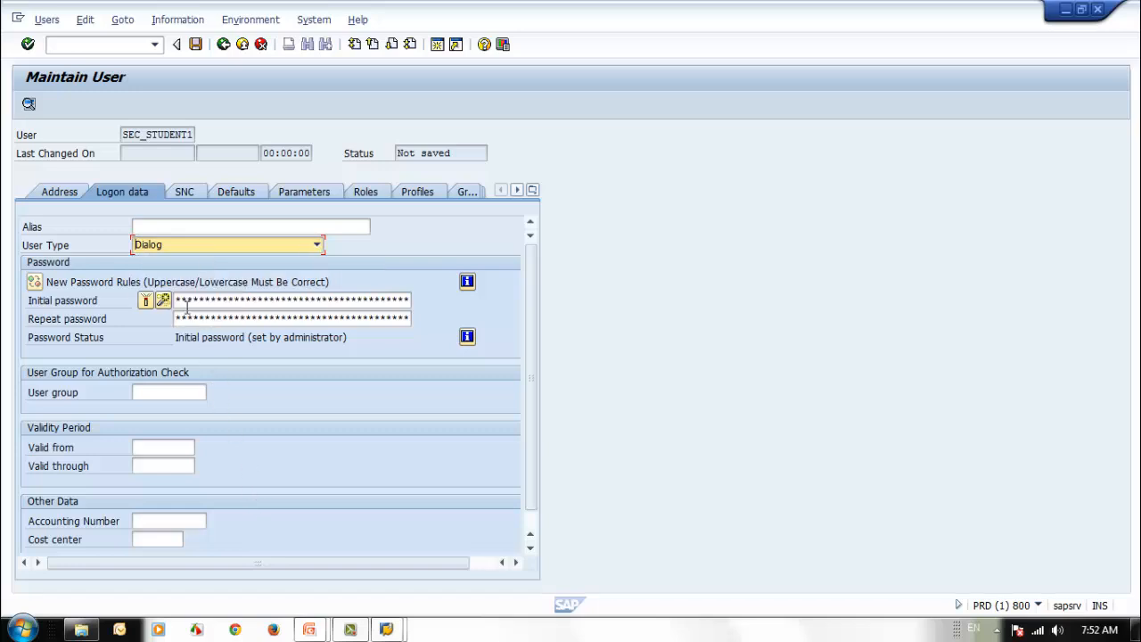
pyautogui.click(222, 318)
pyautogui.click(262, 300)
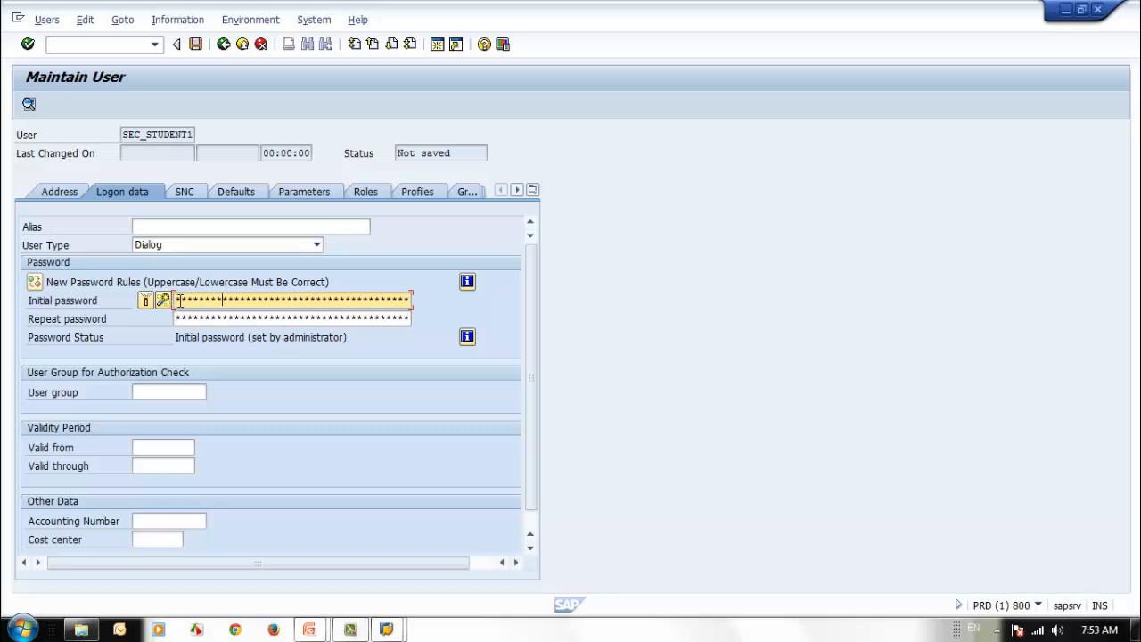
# - Generate a random initial password with the wizard and acknowledge the not-downward-compatible notice
pyautogui.click(224, 300)
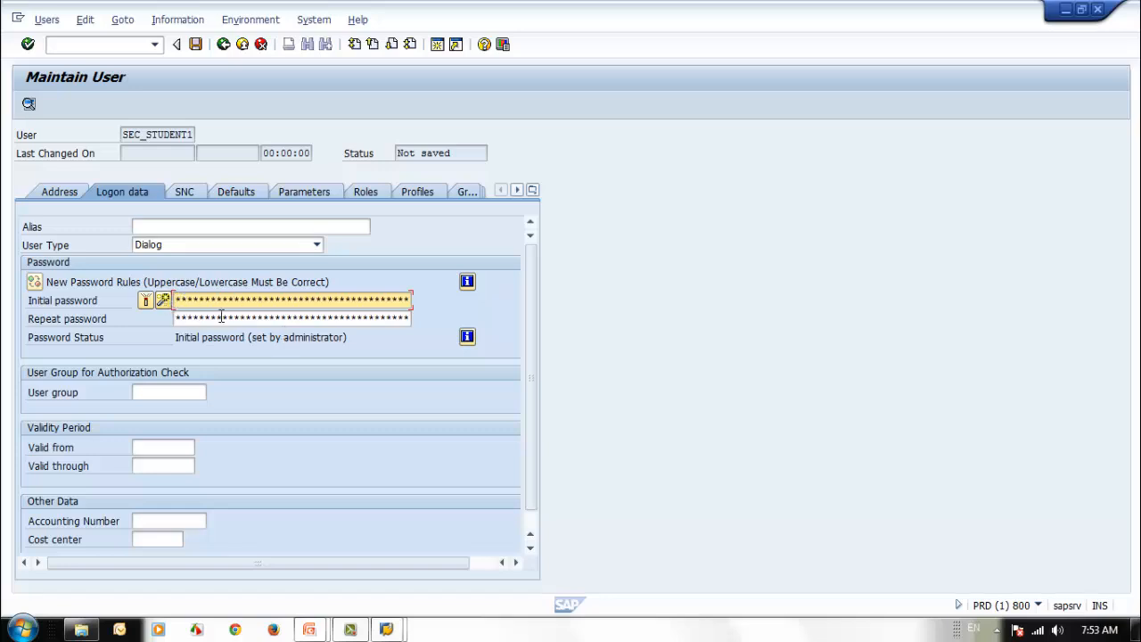
pyautogui.click(163, 301)
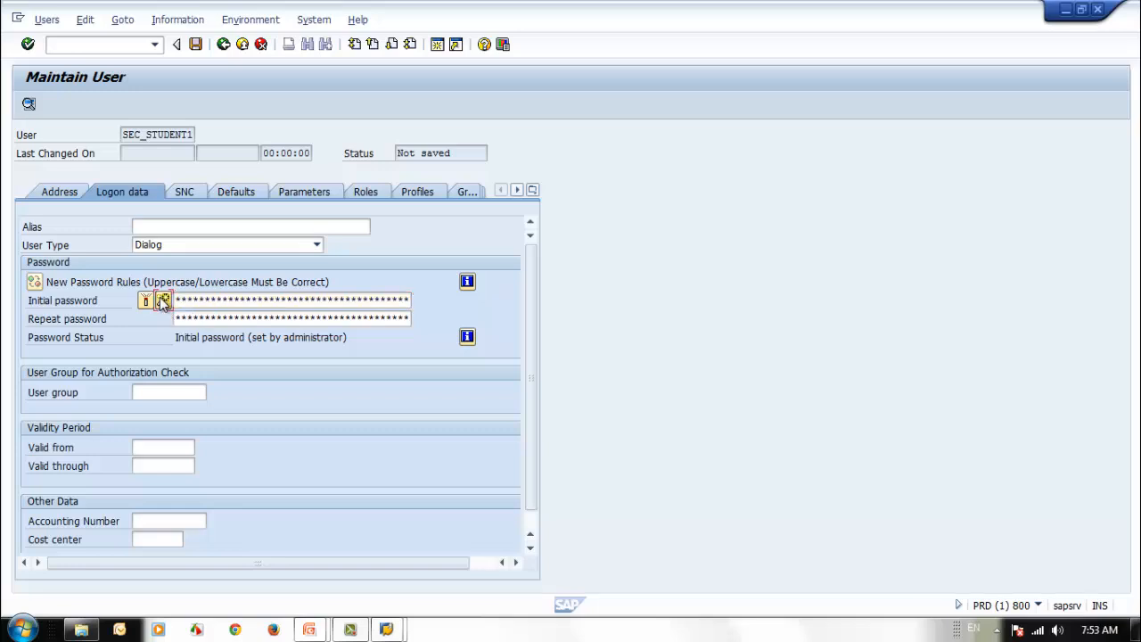
pyautogui.moveTo(352, 380); pyautogui.dragTo(601, 351)
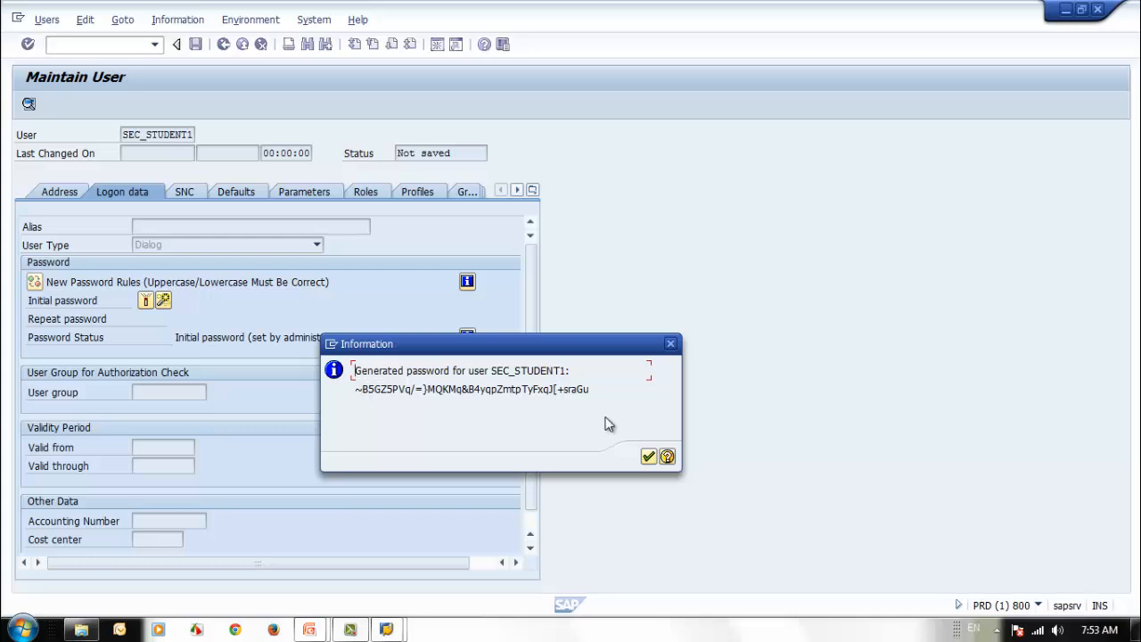
pyautogui.click(648, 457)
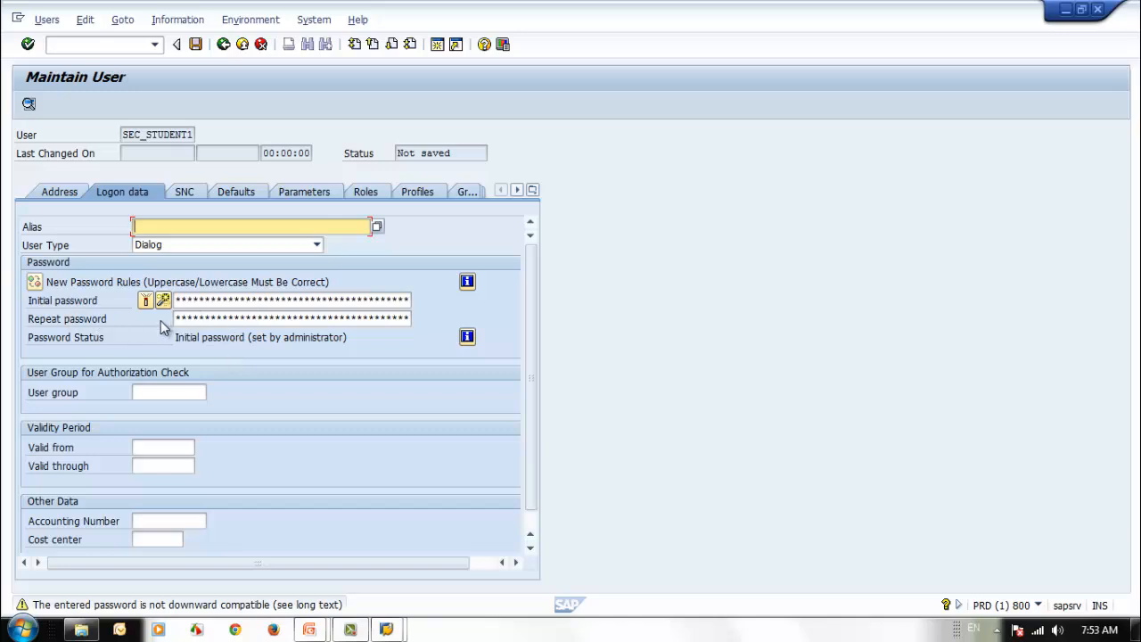
# - Set the user group to SUPER (User With All Authorizations) from the value list
pyautogui.click(188, 393)
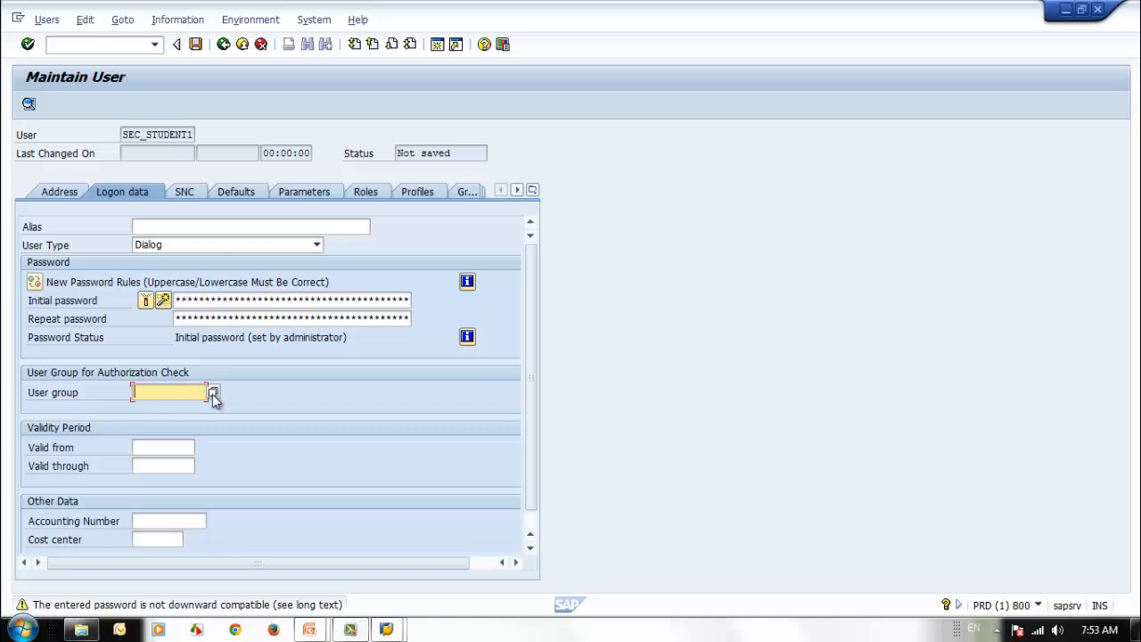
pyautogui.click(213, 393)
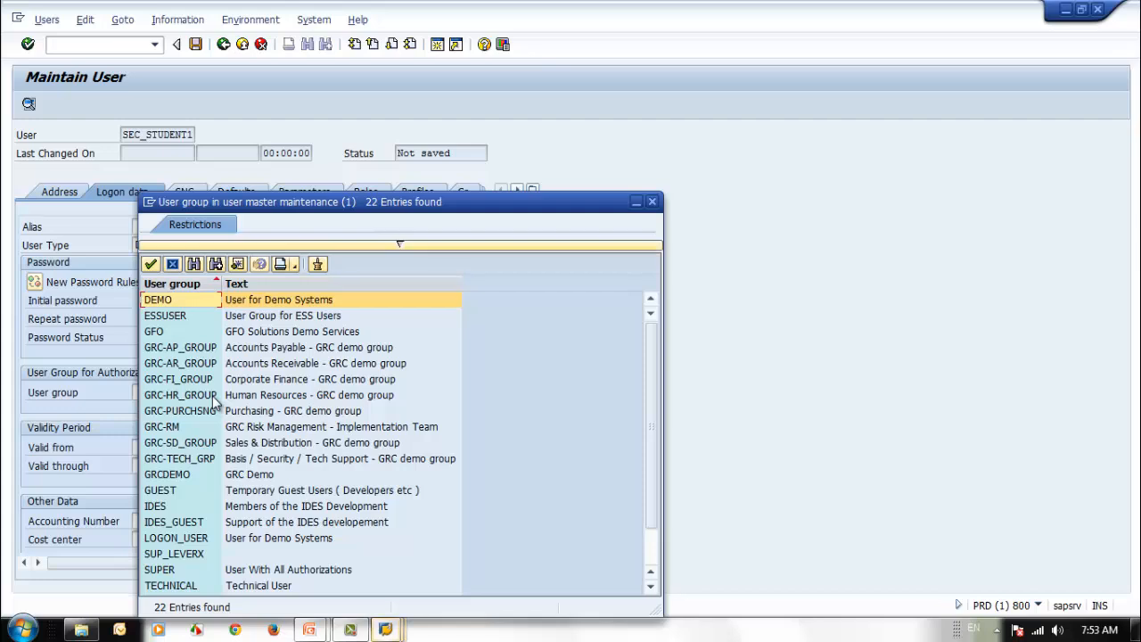
pyautogui.moveTo(453, 210); pyautogui.dragTo(637, 116)
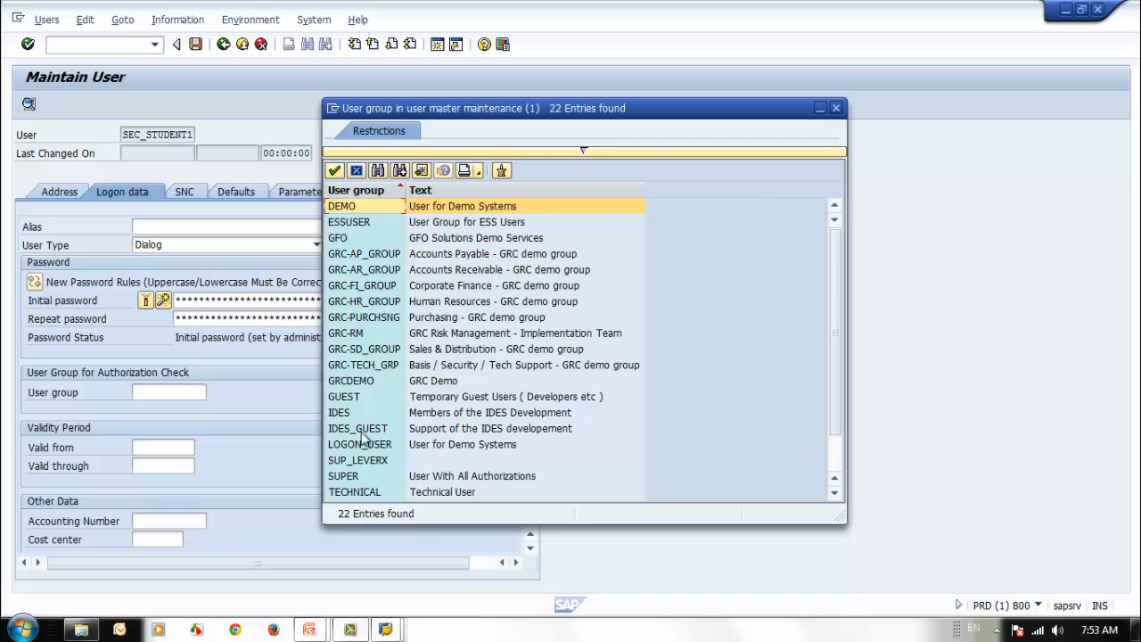
pyautogui.click(350, 477)
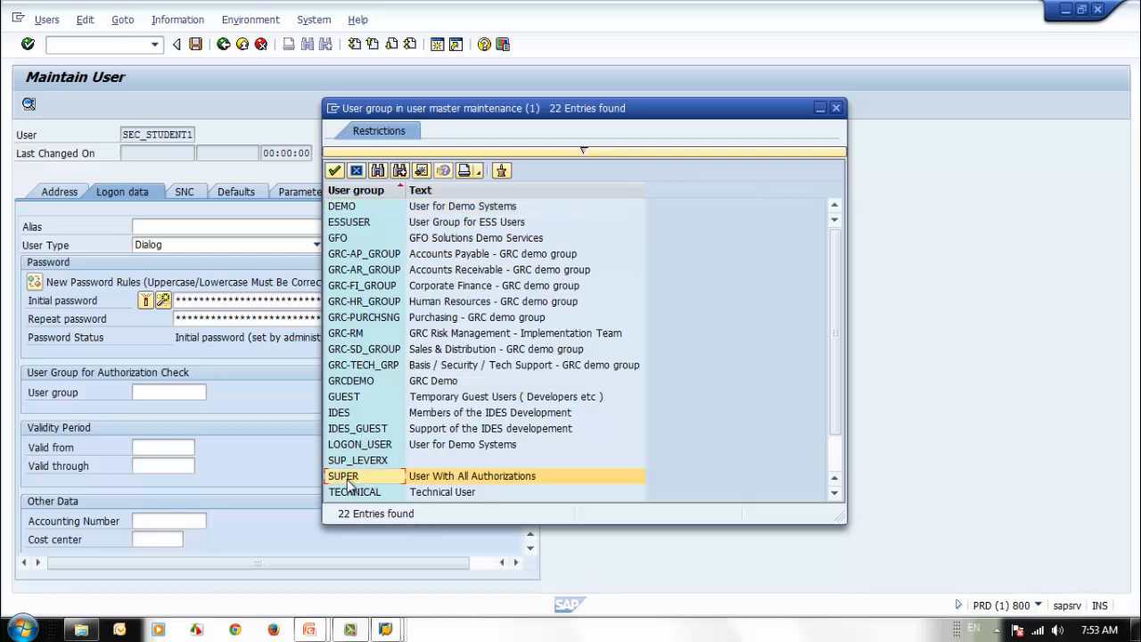
pyautogui.doubleClick(349, 478)
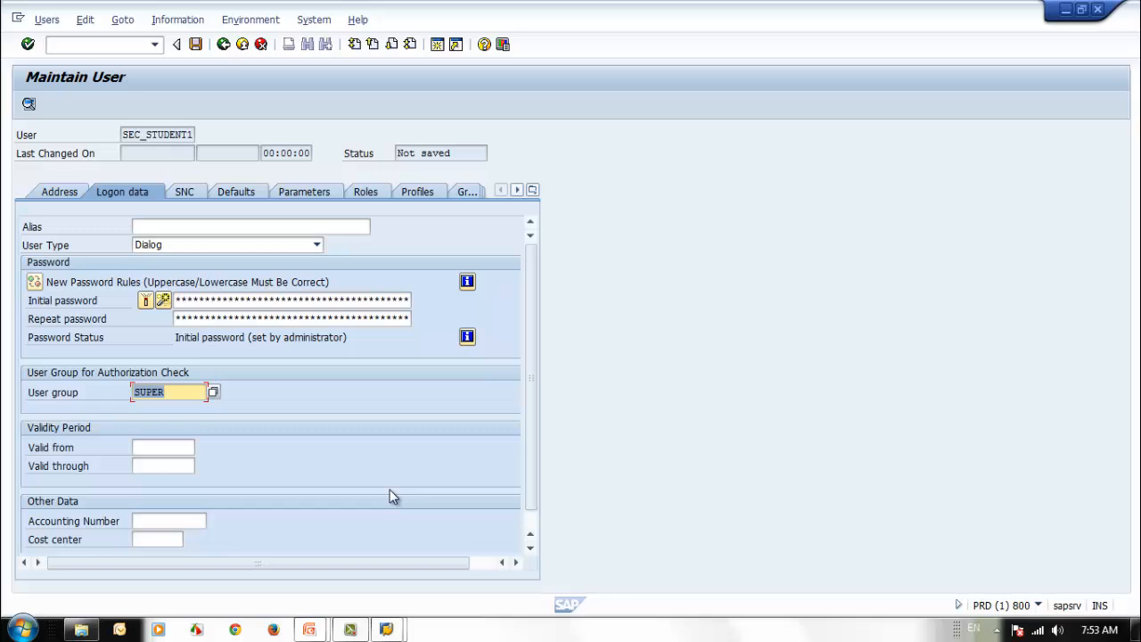
pyautogui.press('Return')
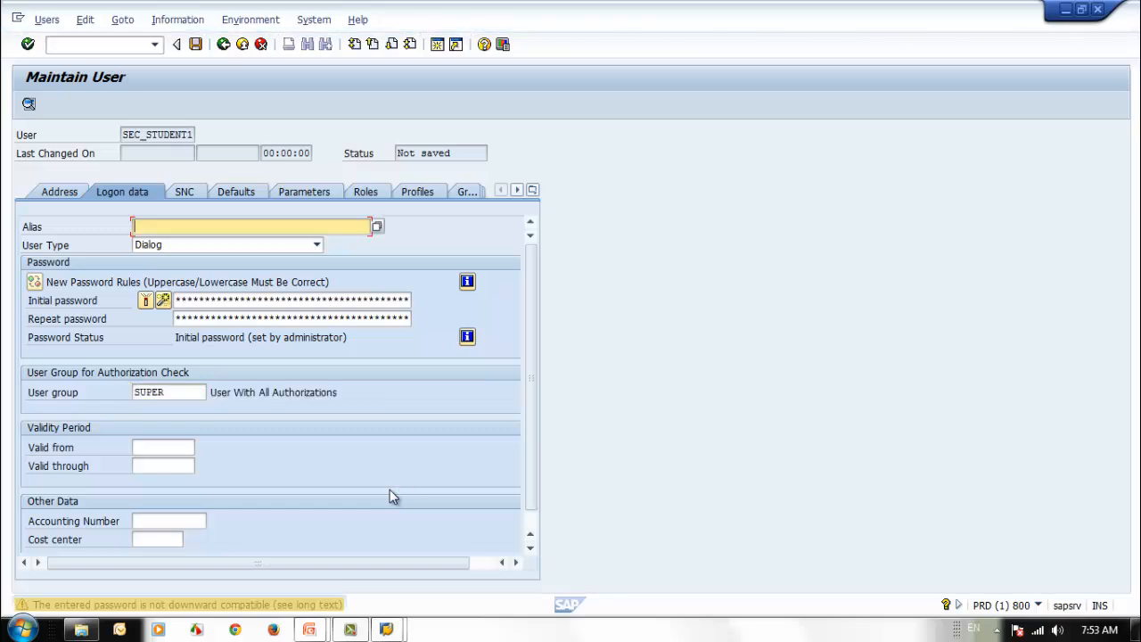
# - Set Valid from to 11.05.2014 using the calendar
pyautogui.click(179, 392)
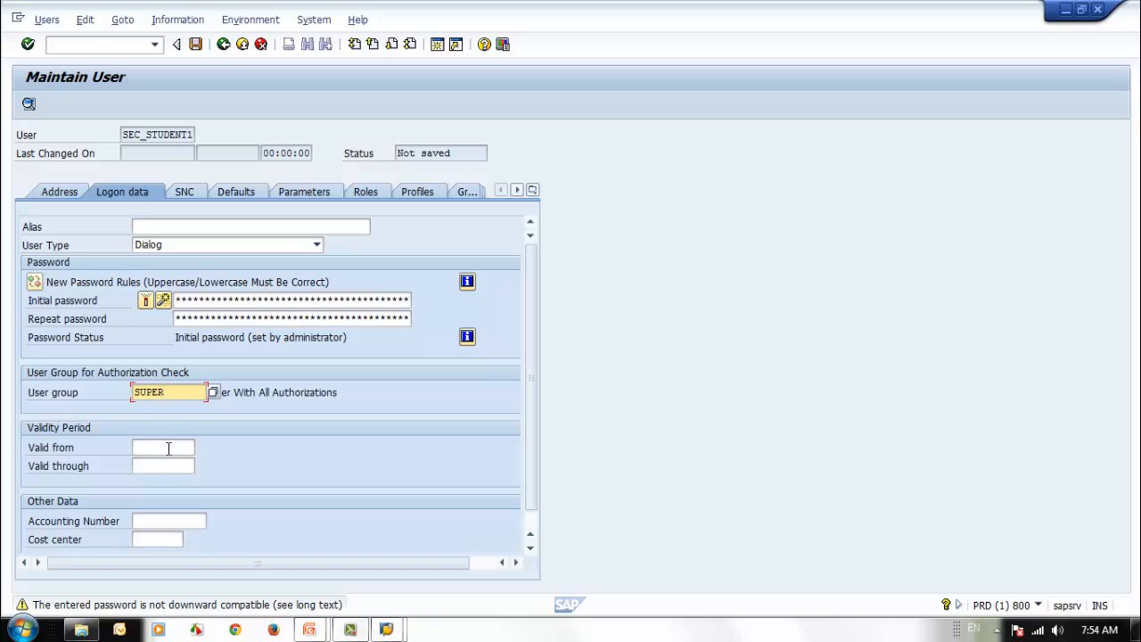
pyautogui.click(171, 446)
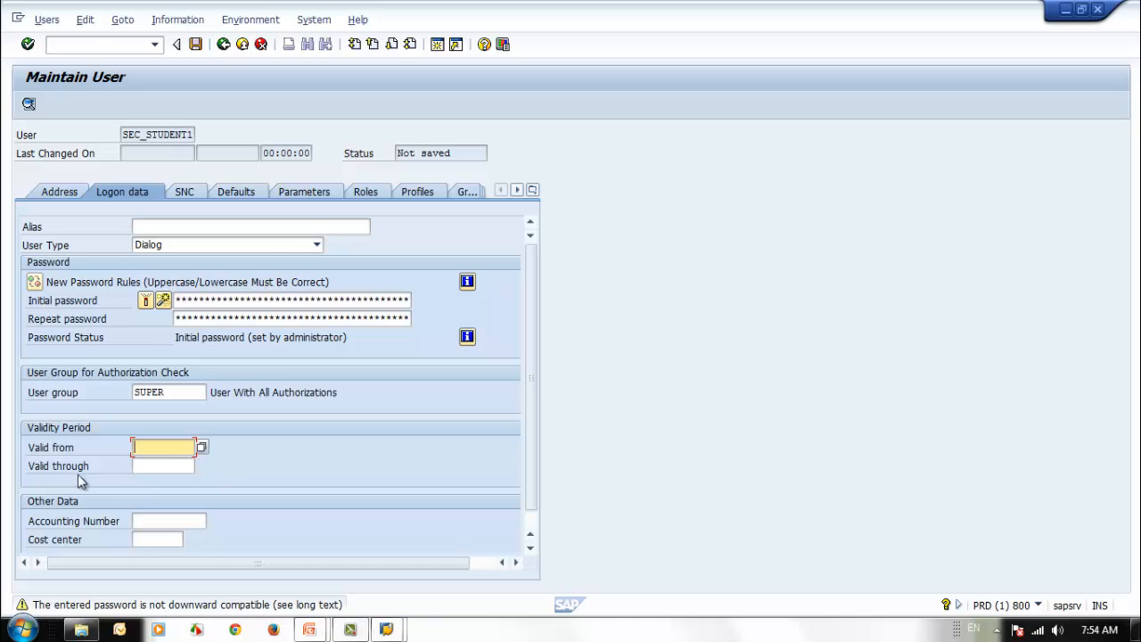
pyautogui.click(147, 465)
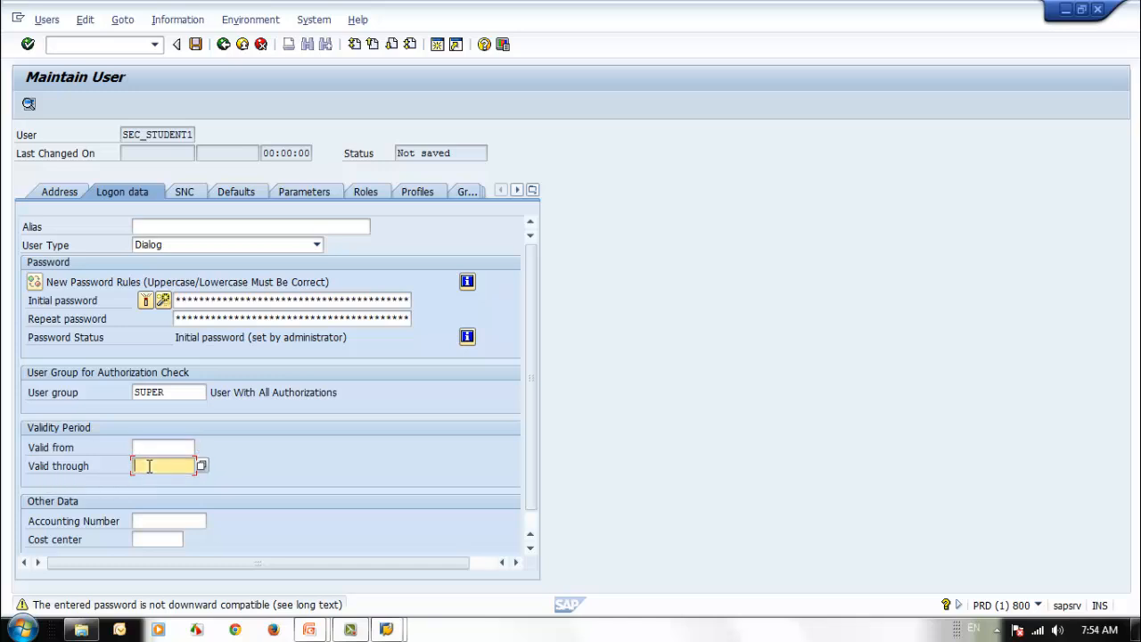
pyautogui.click(152, 444)
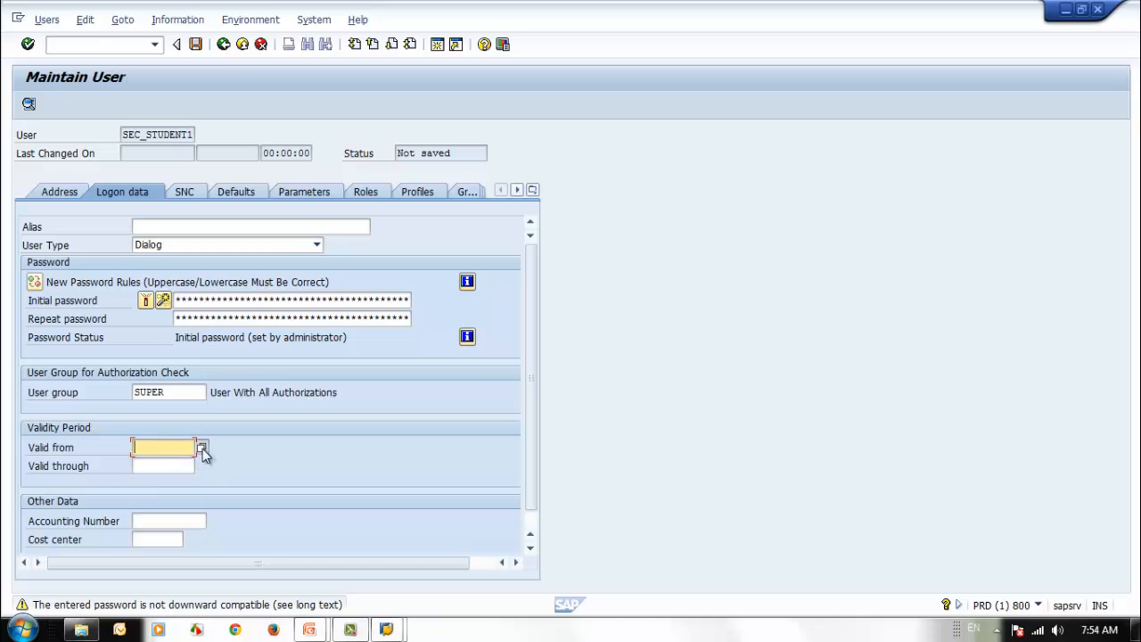
pyautogui.click(201, 448)
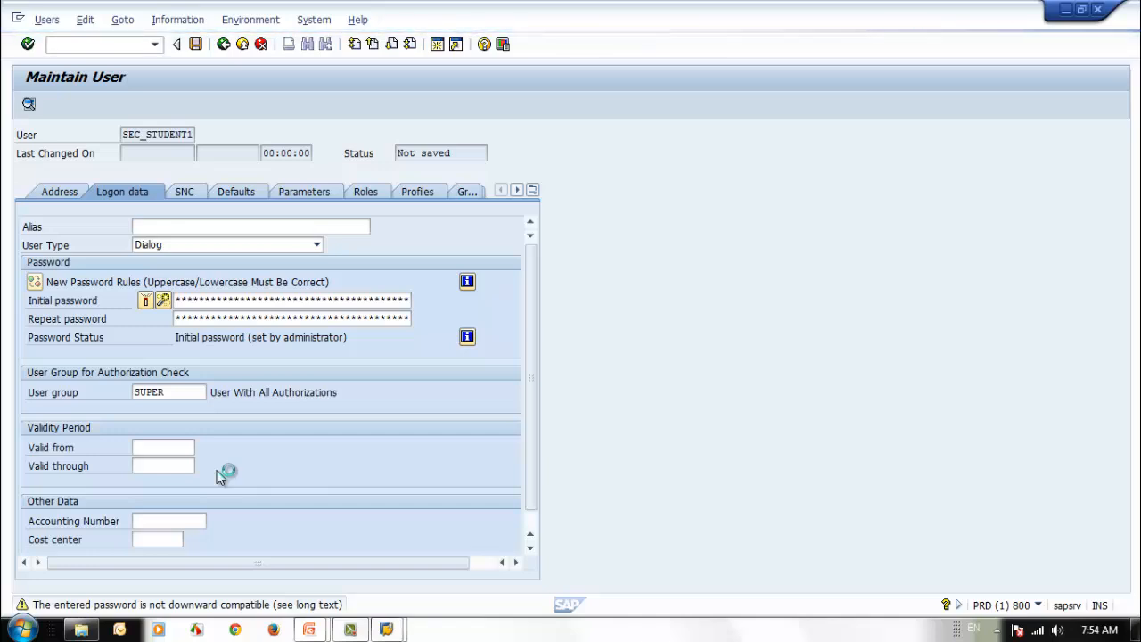
pyautogui.doubleClick(340, 349)
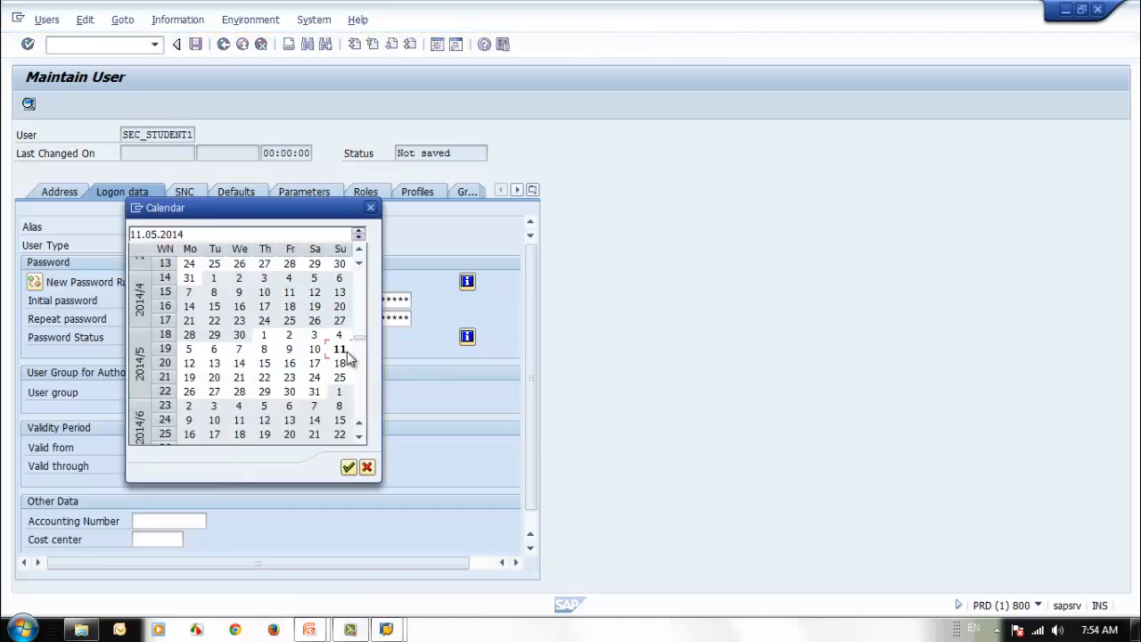
# - Set Valid through to 11.05.2015 by picking 11.05.2014 and overwriting the year
pyautogui.click(181, 463)
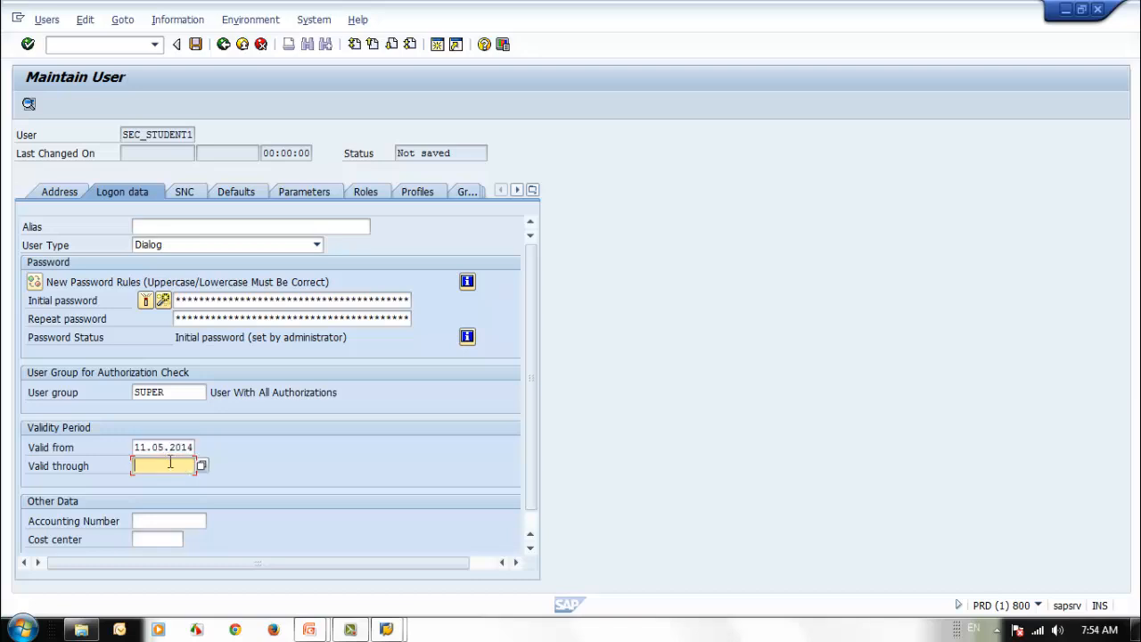
pyautogui.click(202, 465)
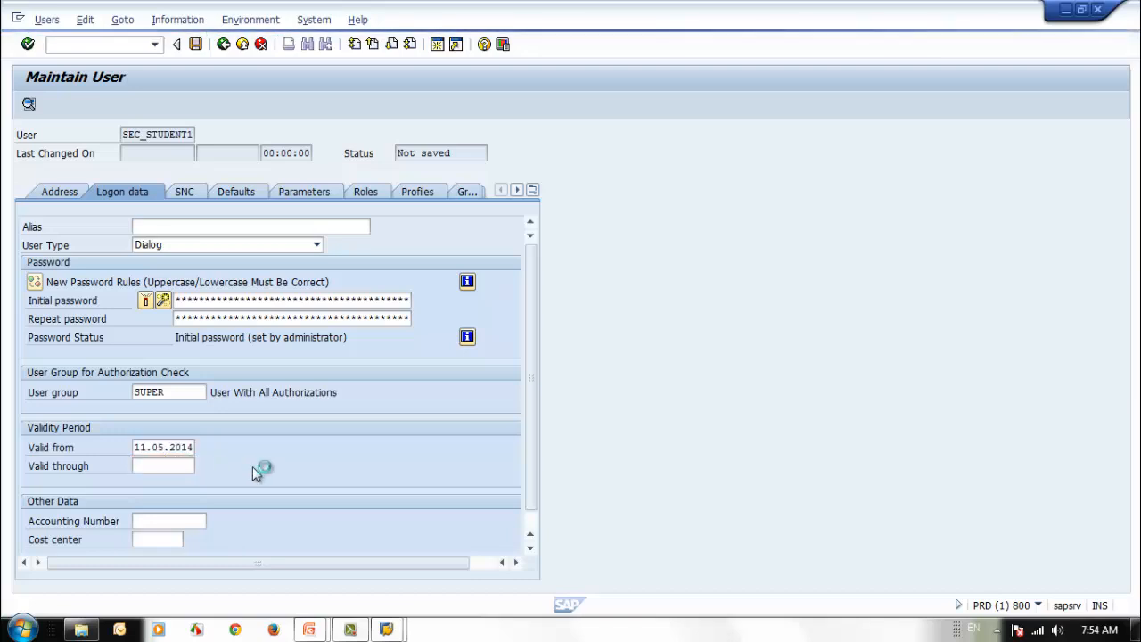
pyautogui.doubleClick(340, 349)
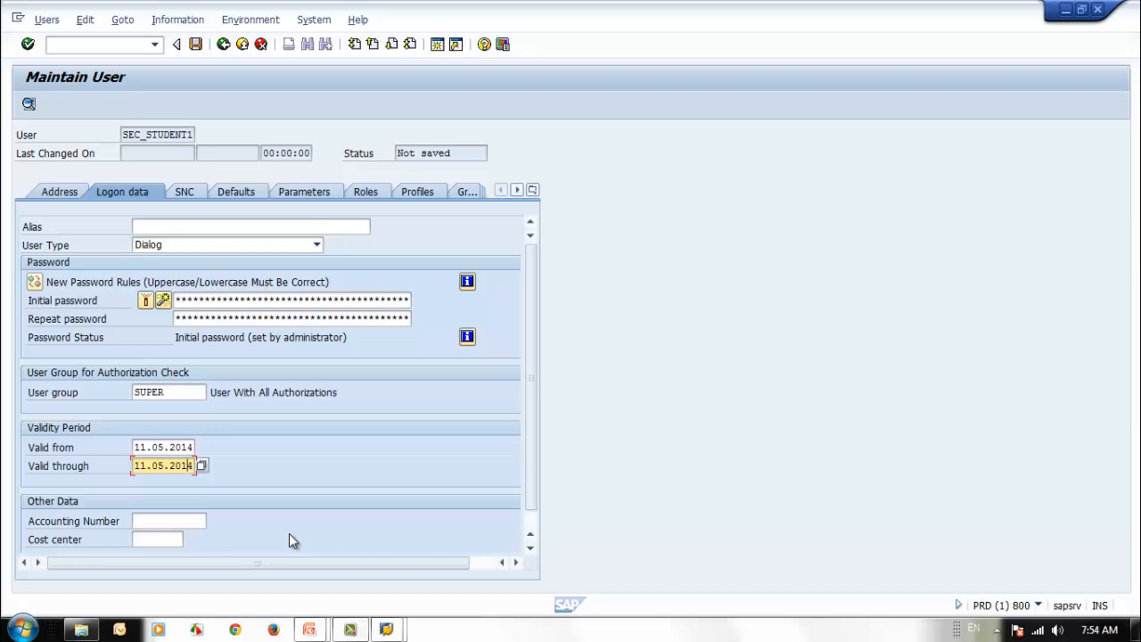
pyautogui.press('Insert')
pyautogui.write('5')
pyautogui.press('Return')
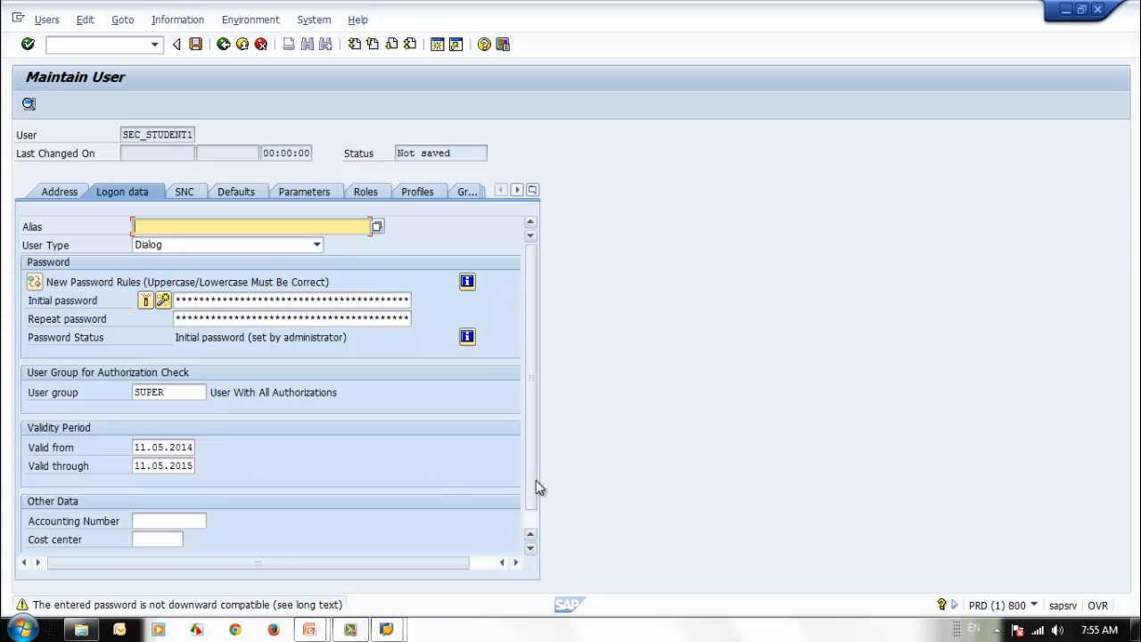
pyautogui.scroll(-1, 537, 499)
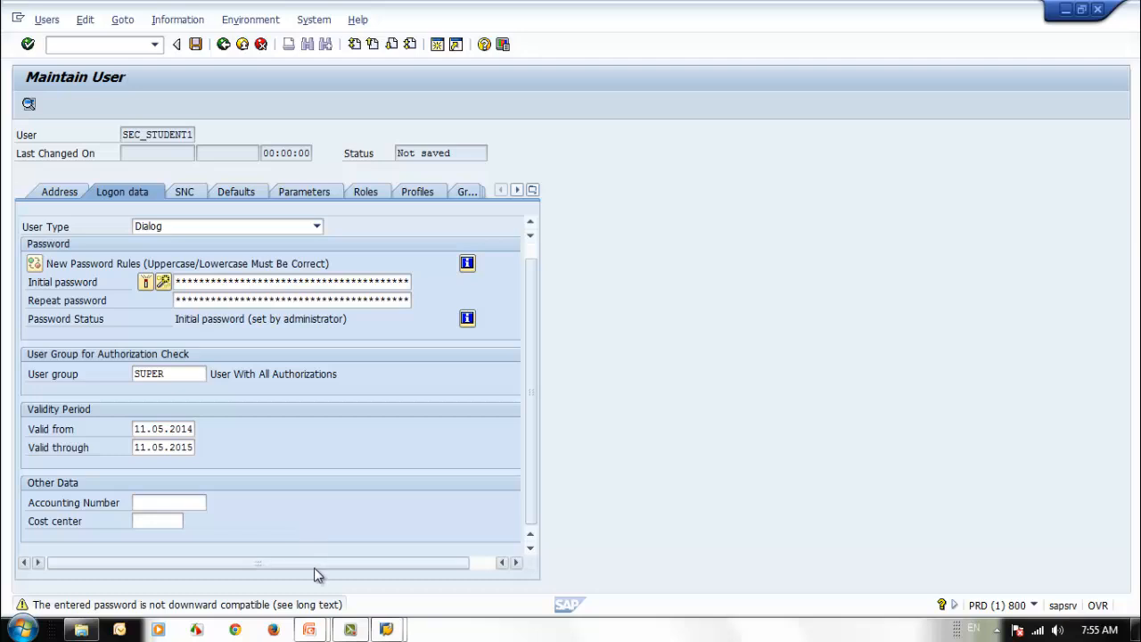
pyautogui.moveTo(313, 575); pyautogui.dragTo(254, 566)
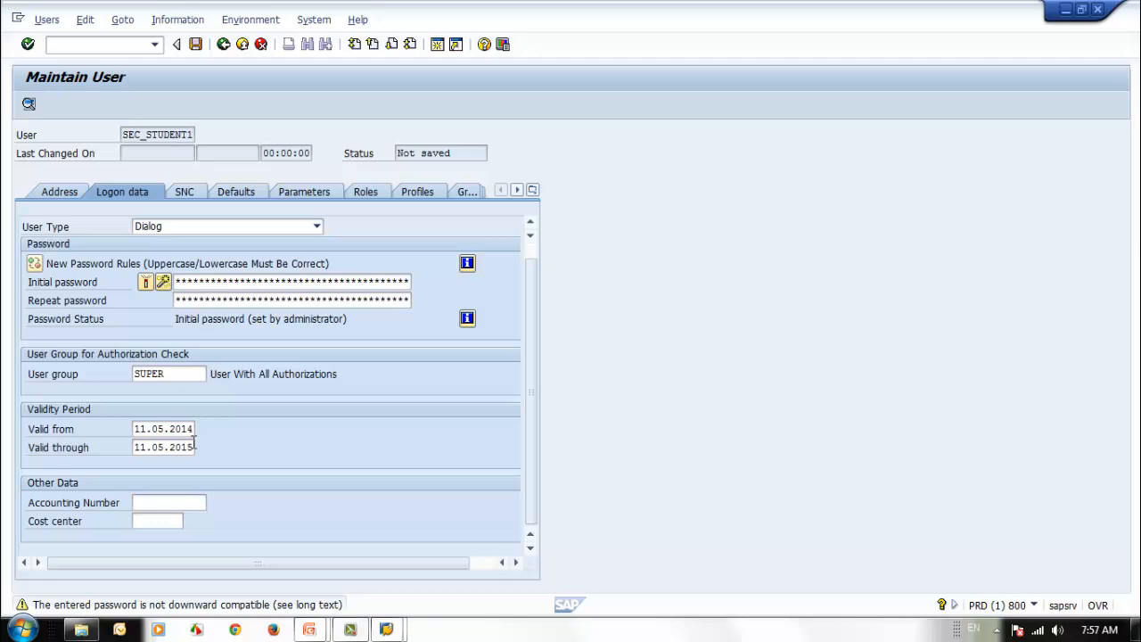
pyautogui.click(135, 428)
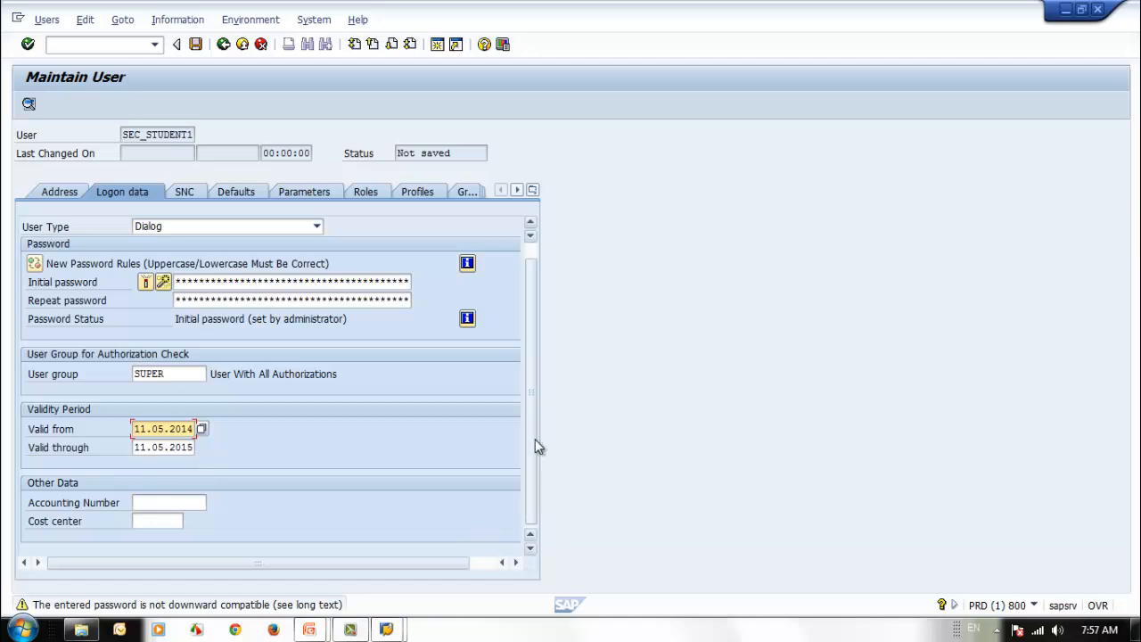
pyautogui.click(152, 448)
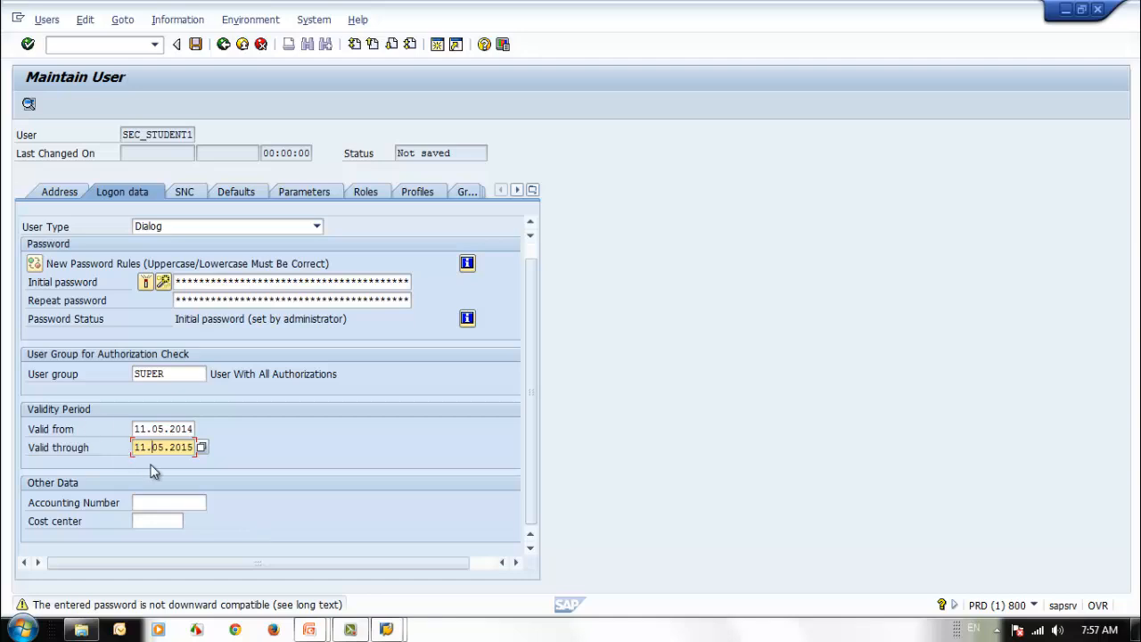
pyautogui.click(164, 504)
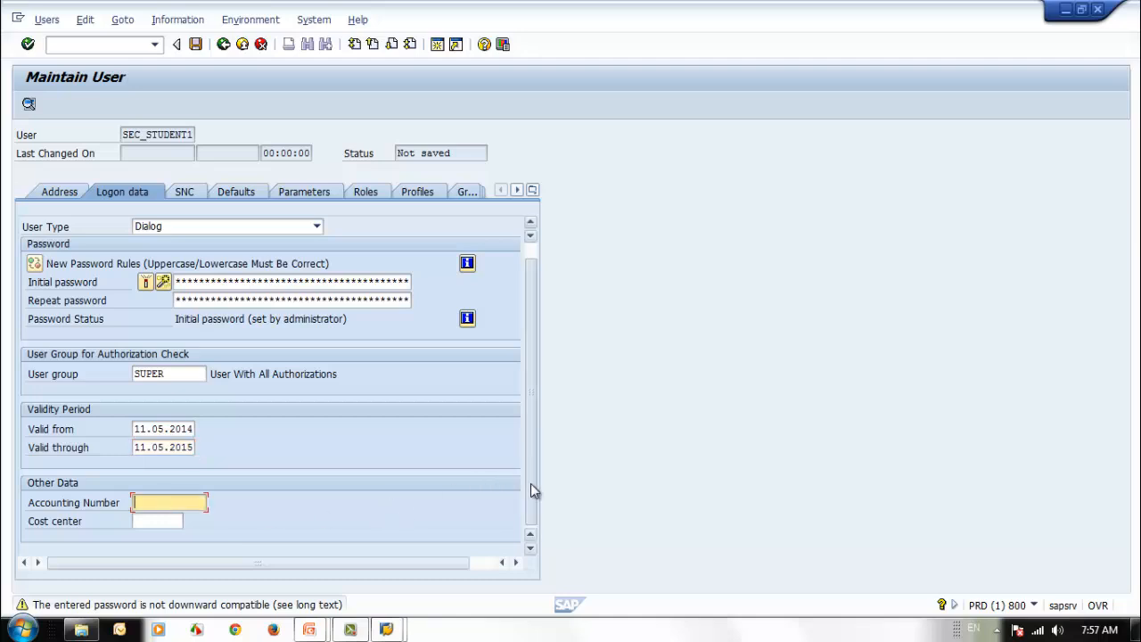
pyautogui.click(142, 521)
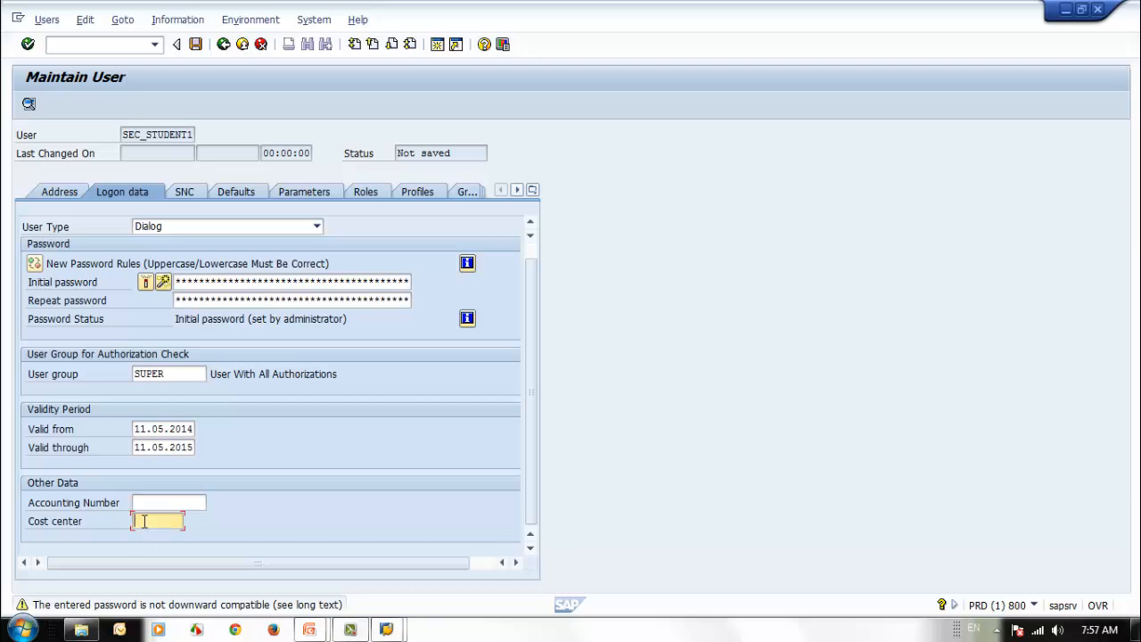
pyautogui.click(146, 501)
pyautogui.click(155, 527)
pyautogui.click(168, 502)
pyautogui.click(157, 524)
pyautogui.click(156, 503)
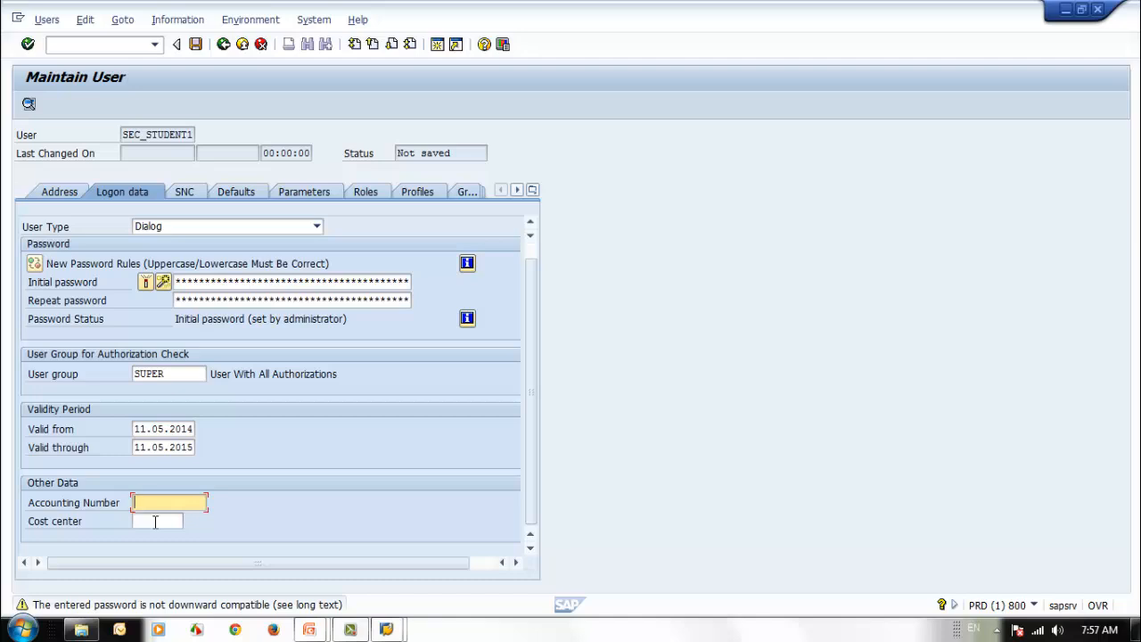
pyautogui.click(156, 521)
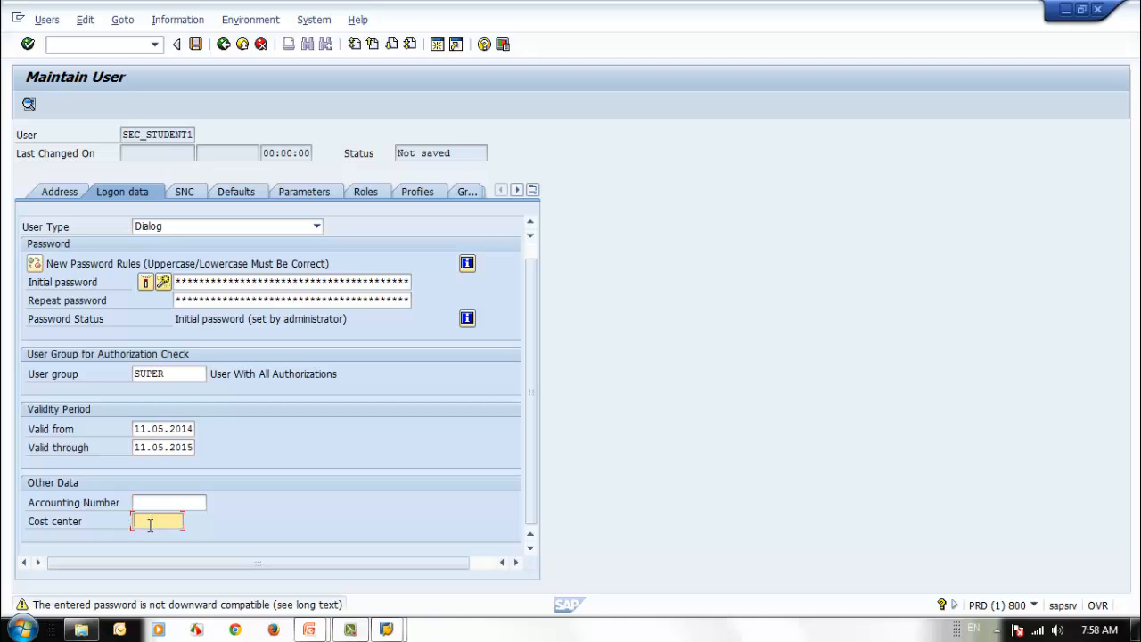
pyautogui.click(150, 502)
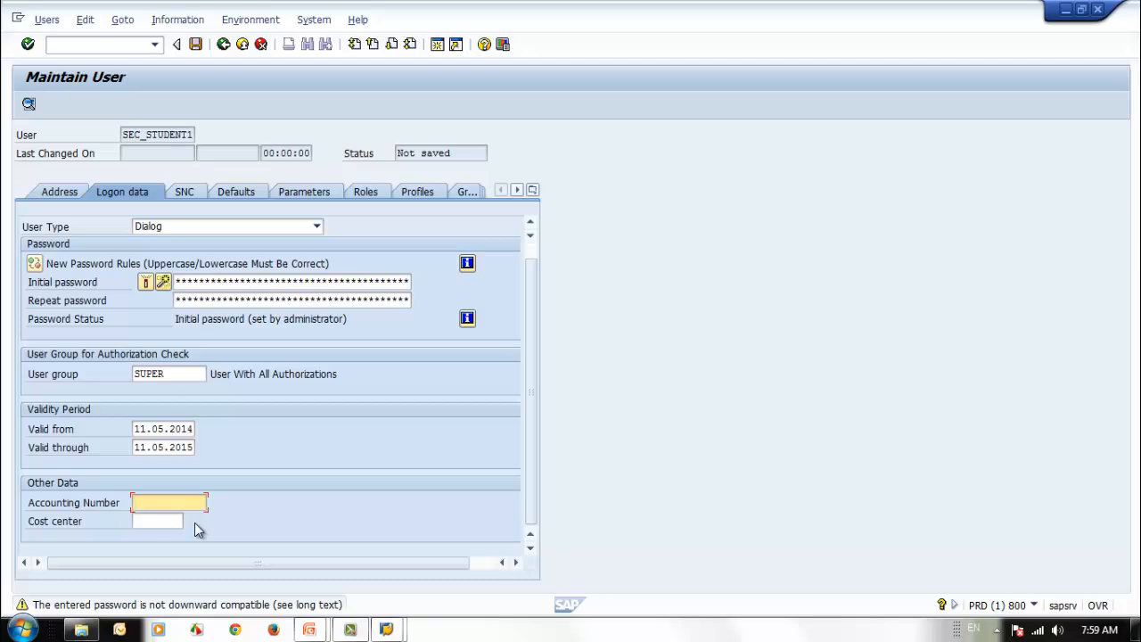
pyautogui.click(149, 518)
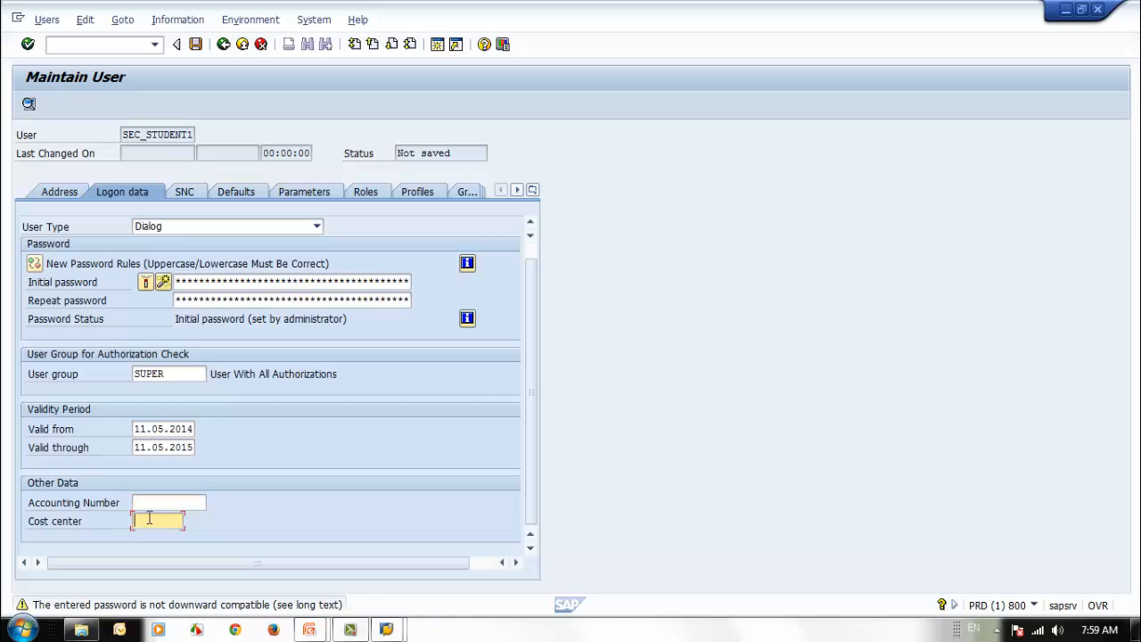
pyautogui.click(149, 500)
pyautogui.click(151, 521)
pyautogui.click(150, 501)
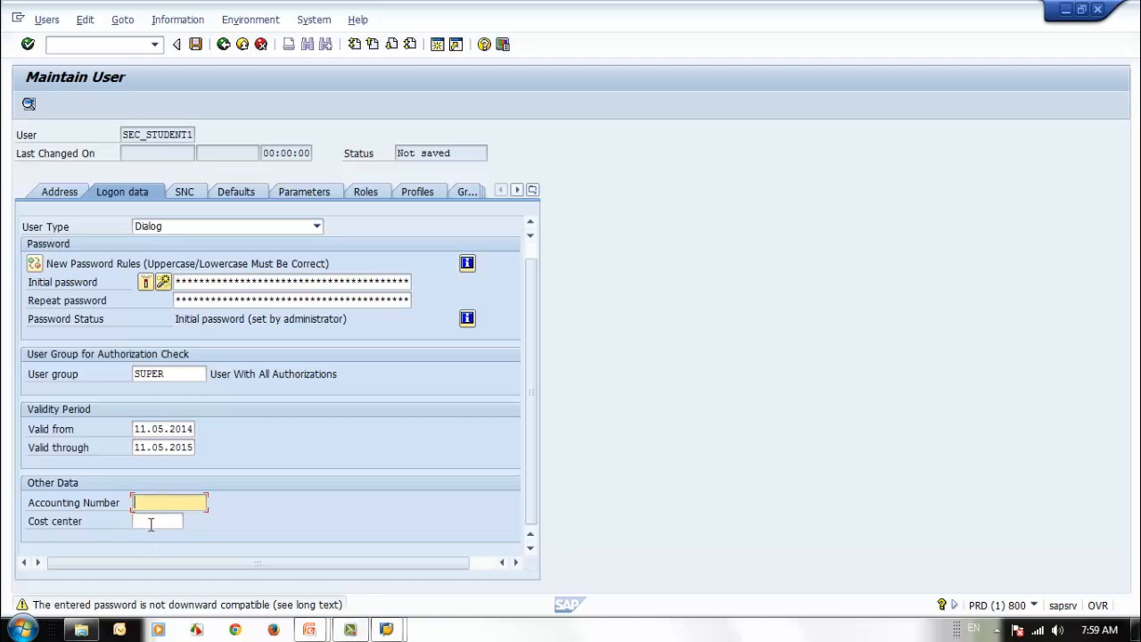
pyautogui.click(150, 522)
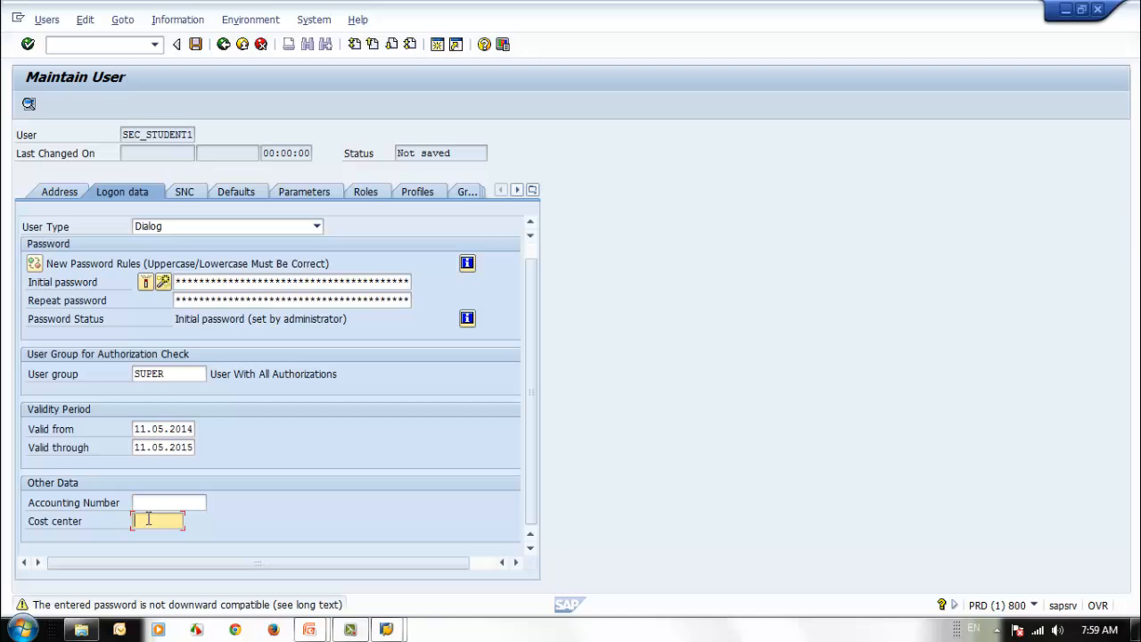
pyautogui.click(148, 502)
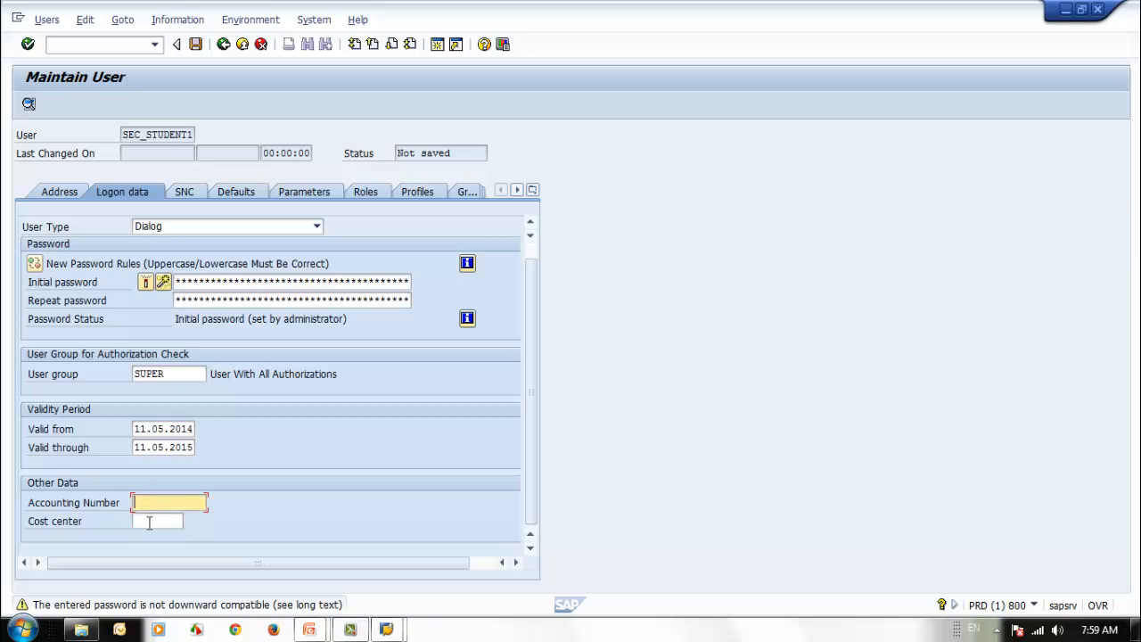
pyautogui.click(150, 521)
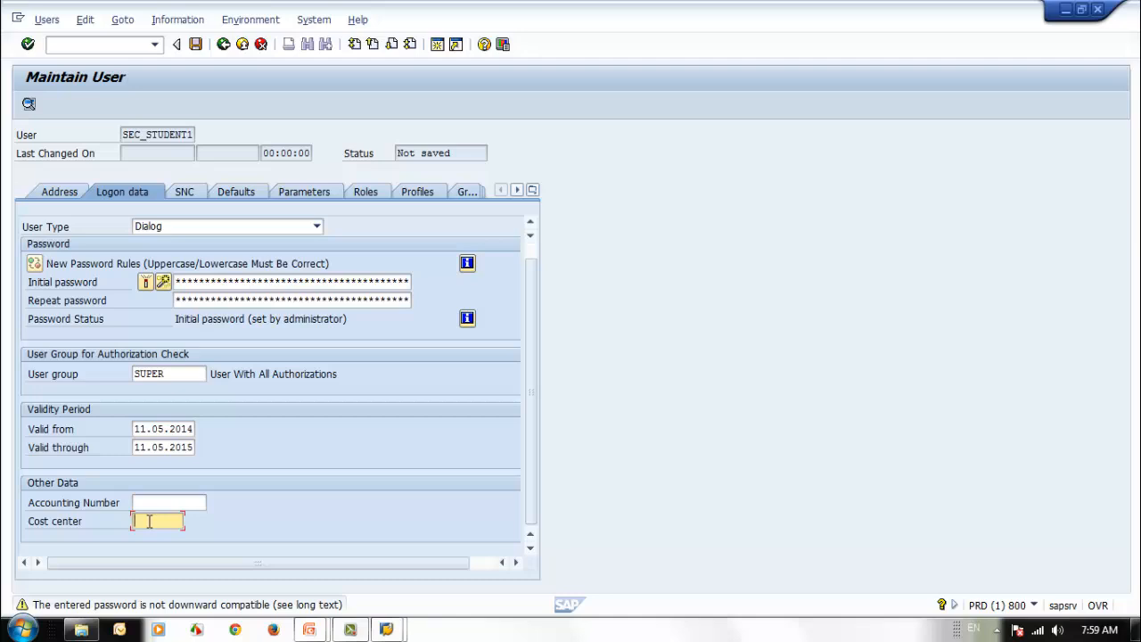
# - Review the User Type options keeping Dialog, then bring the PowerPoint slide show forward
pyautogui.click(259, 231)
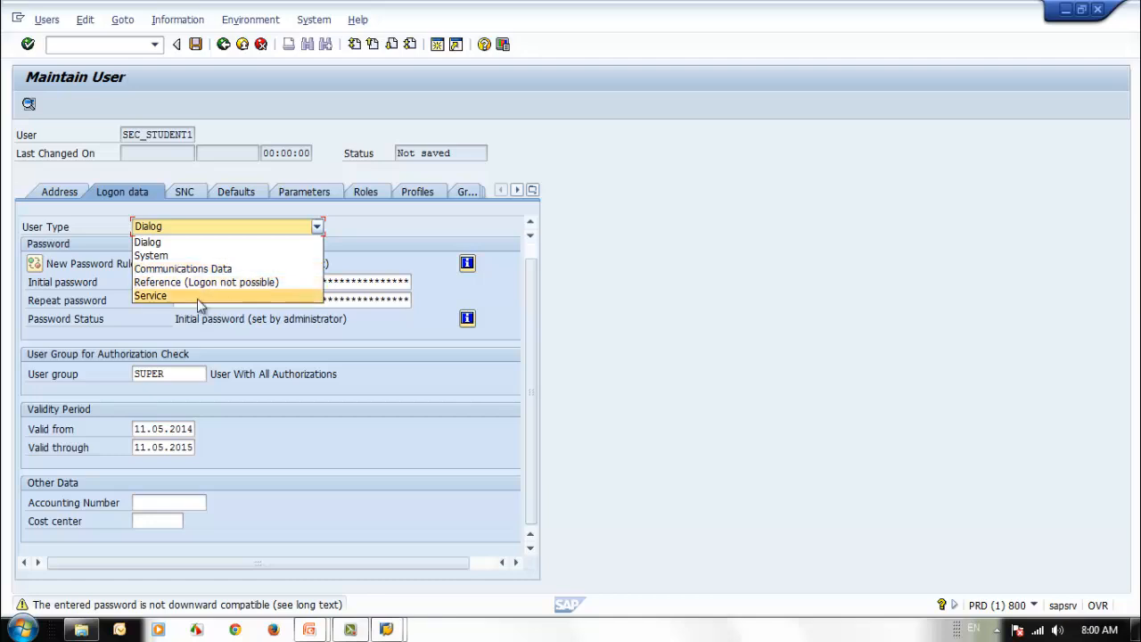
pyautogui.click(201, 242)
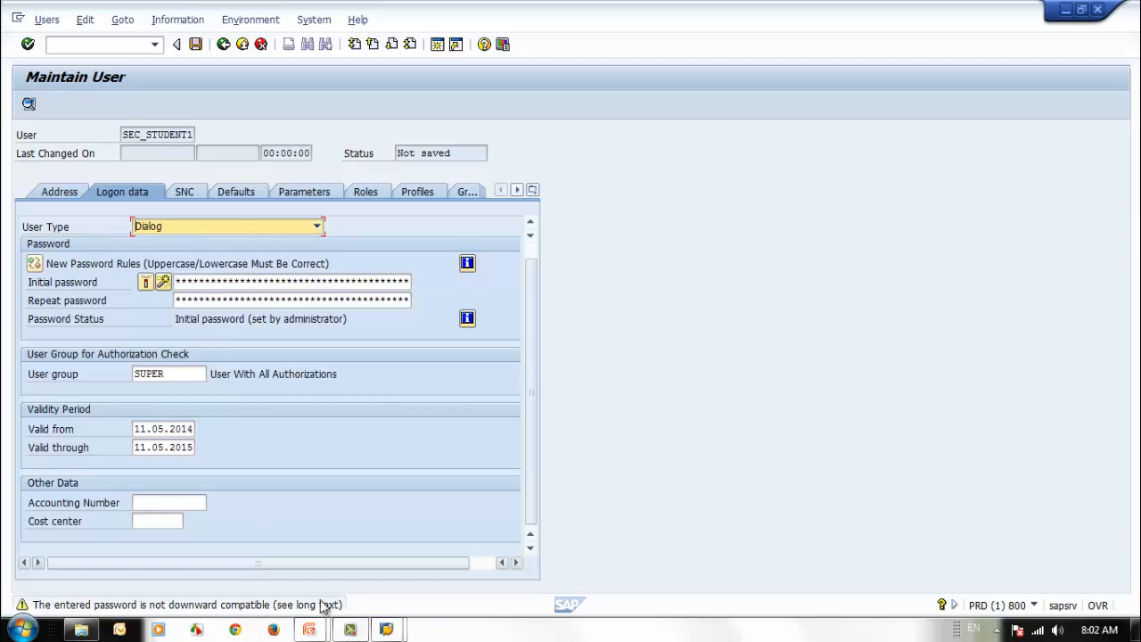
pyautogui.moveTo(310, 629)
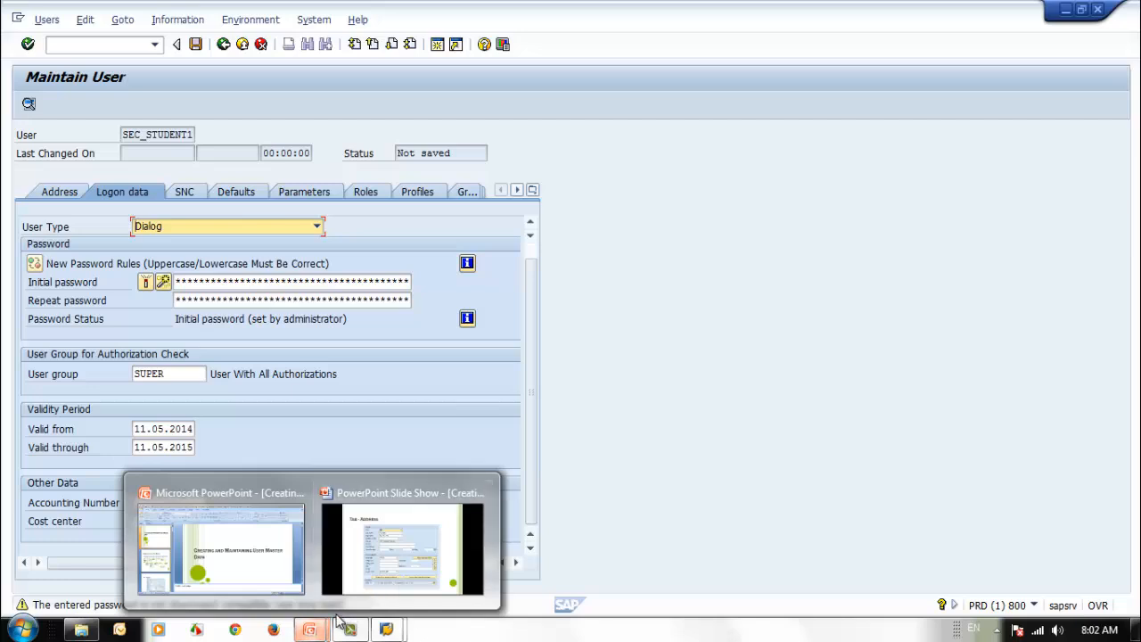
pyautogui.click(411, 574)
# - Advance through the Logon Data and User Types slides, then return to Maintain User
pyautogui.click(401, 579)
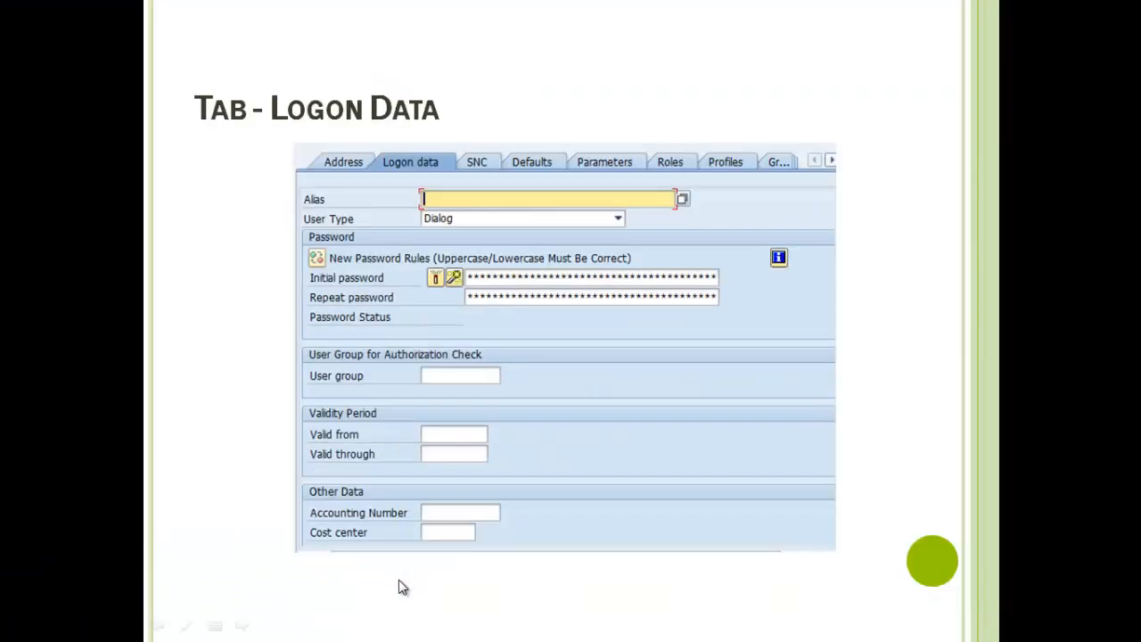
pyautogui.click(400, 581)
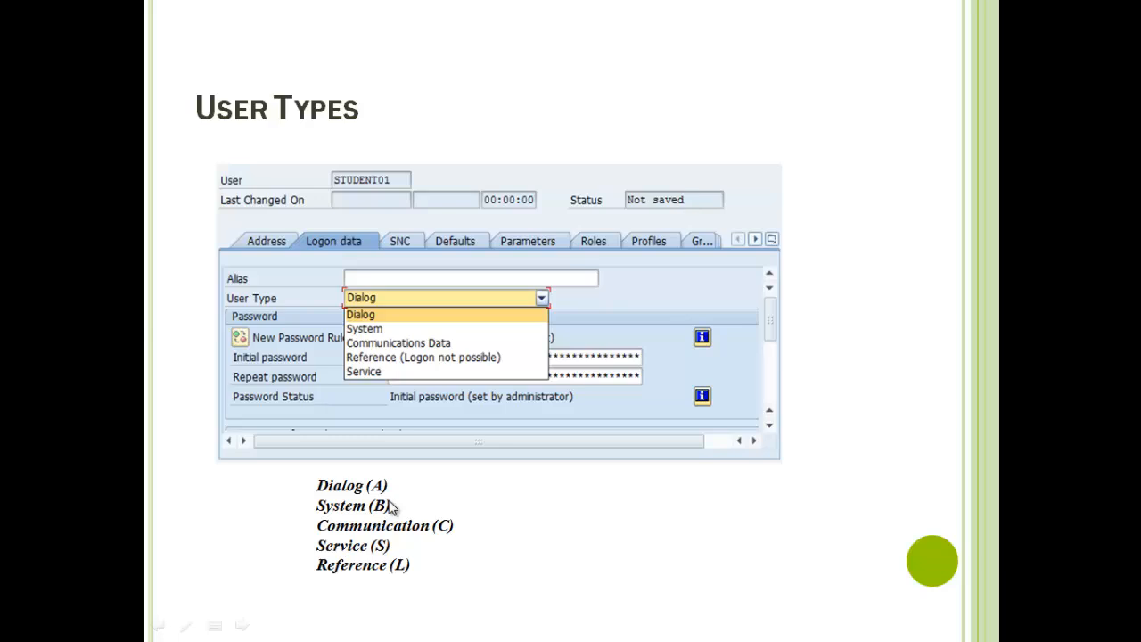
pyautogui.hotkey('alt', 'Tab')
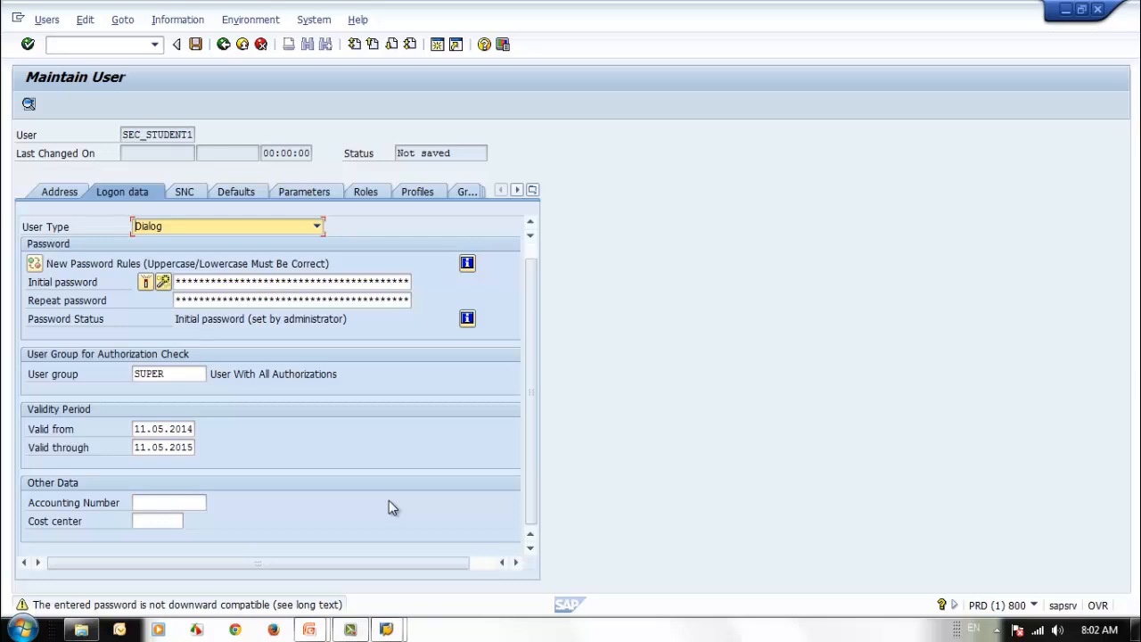
# - Open a second session and start SE16 on table USR02
pyautogui.click(438, 49)
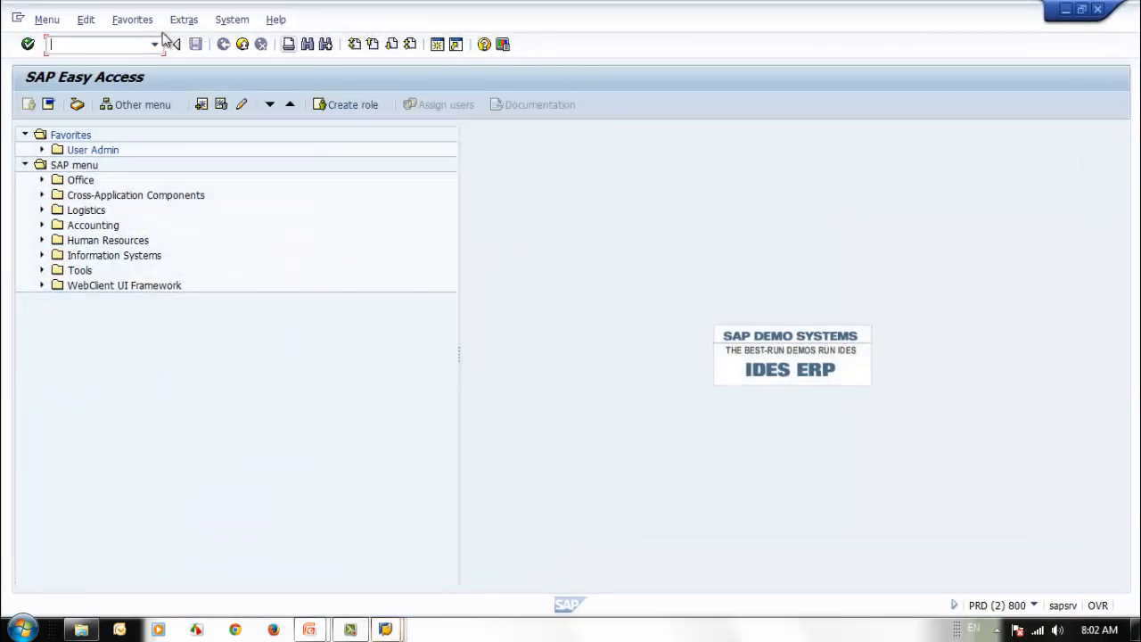
pyautogui.doubleClick(613, 19)
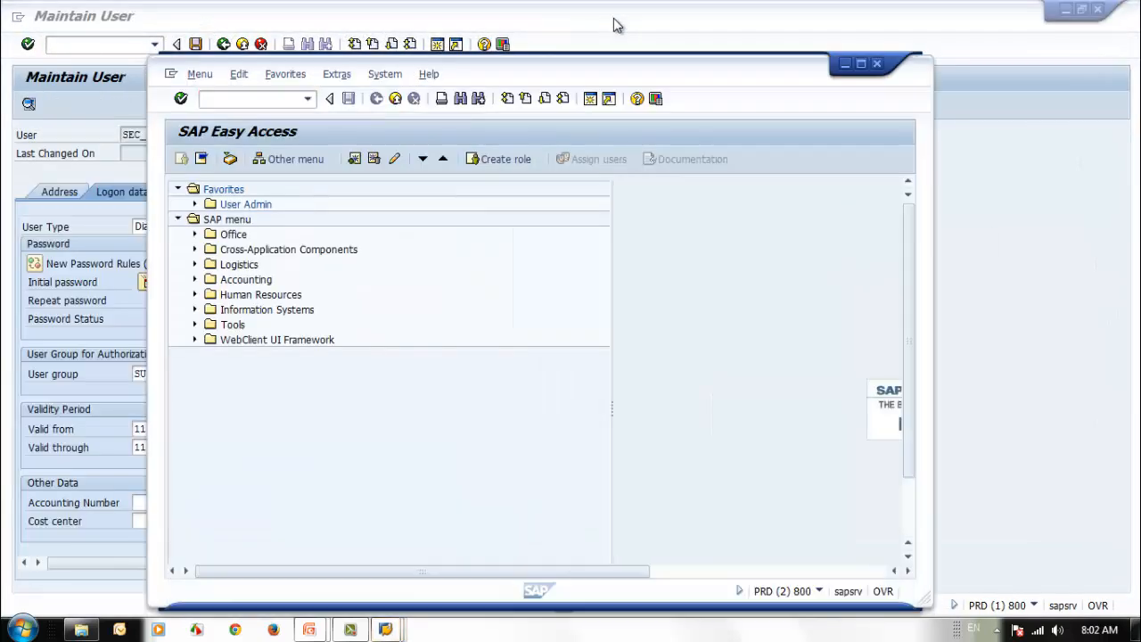
pyautogui.moveTo(618, 69); pyautogui.dragTo(728, 63)
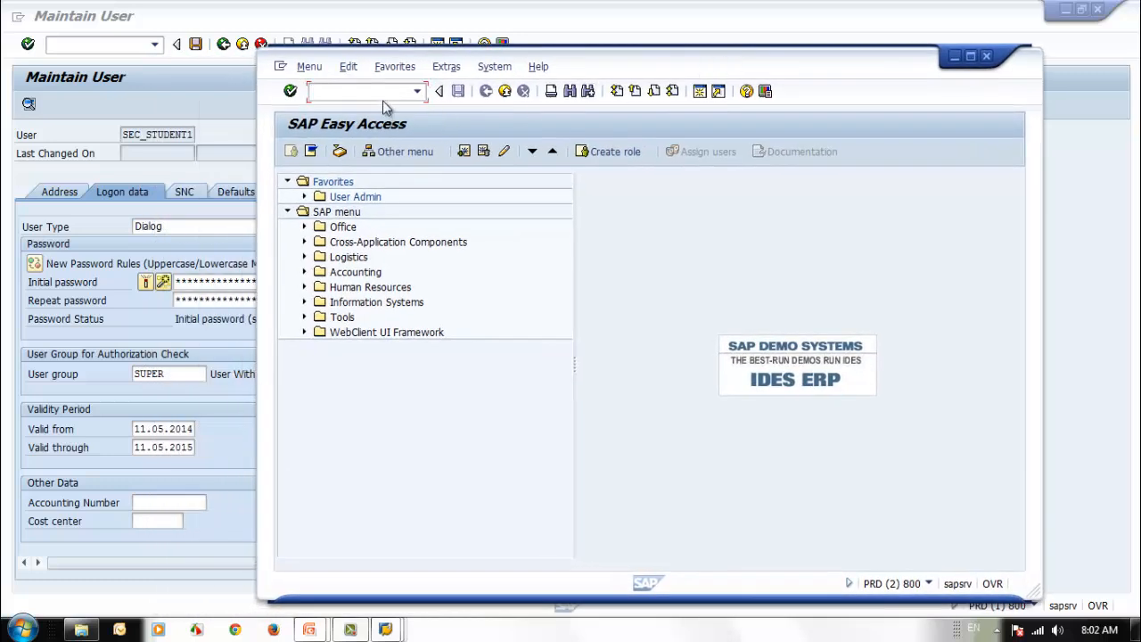
pyautogui.write('se16')
pyautogui.press('Return')
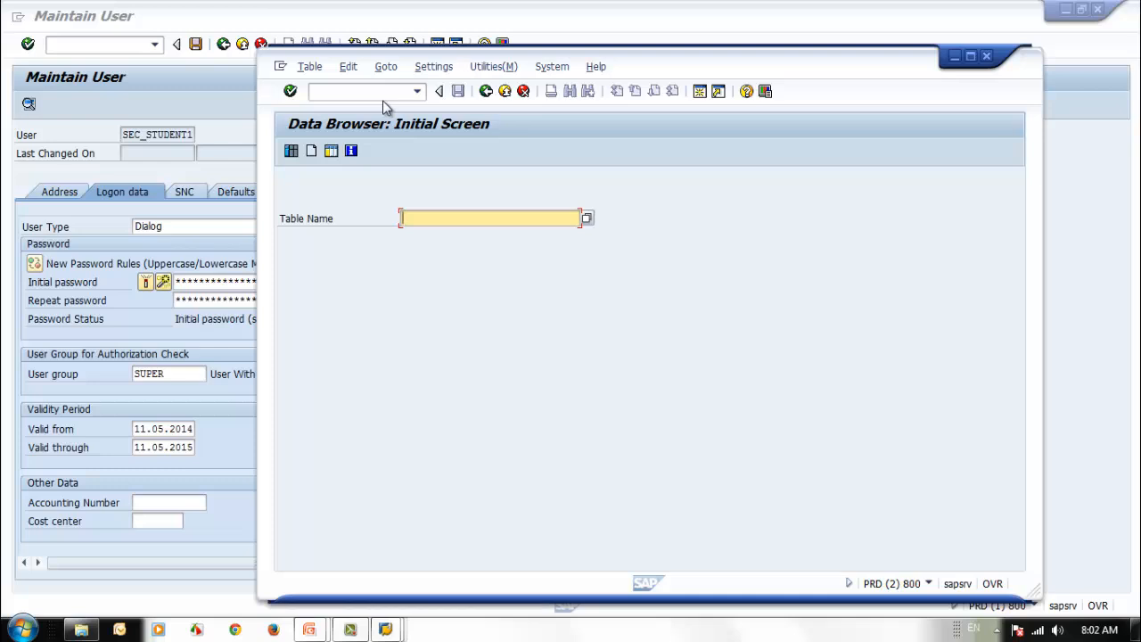
pyautogui.write('usr')
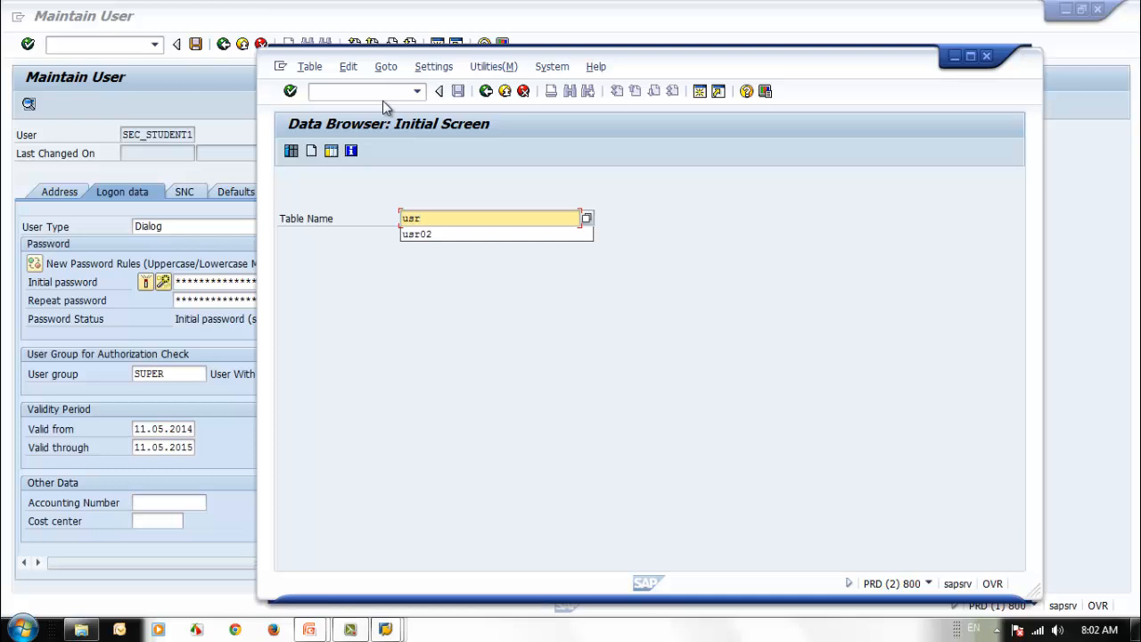
pyautogui.write('01')
pyautogui.press('BackSpace')
pyautogui.write('2')
pyautogui.press('Return')
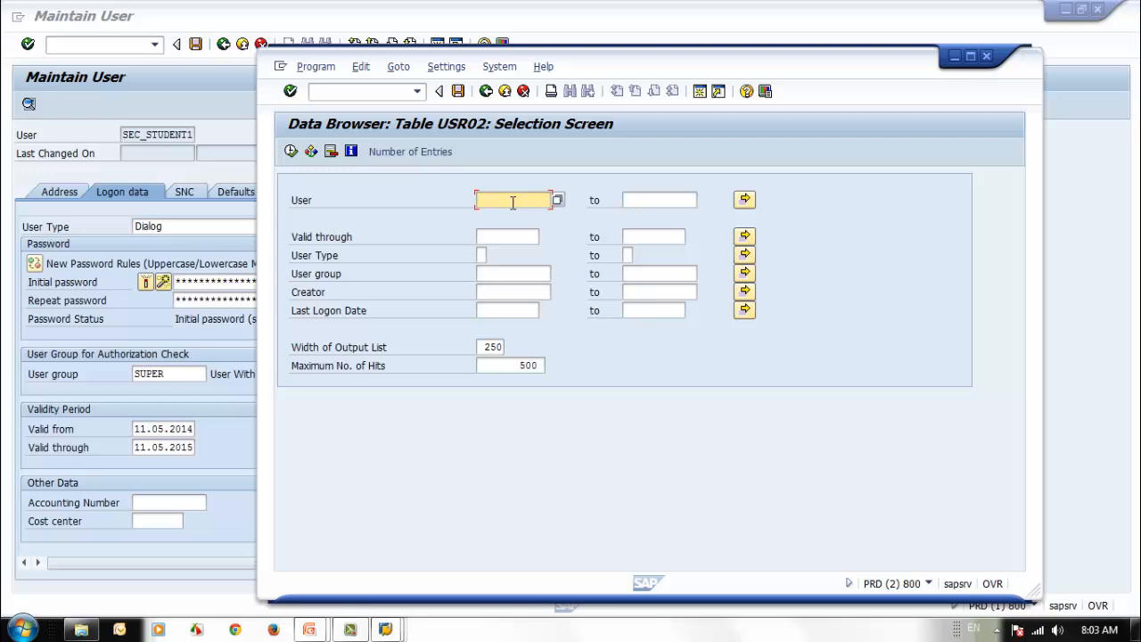
# - List USR02 entries for users SEC_*, note user type A, then return to selection
pyautogui.write('sec_*')
pyautogui.click(290, 152)
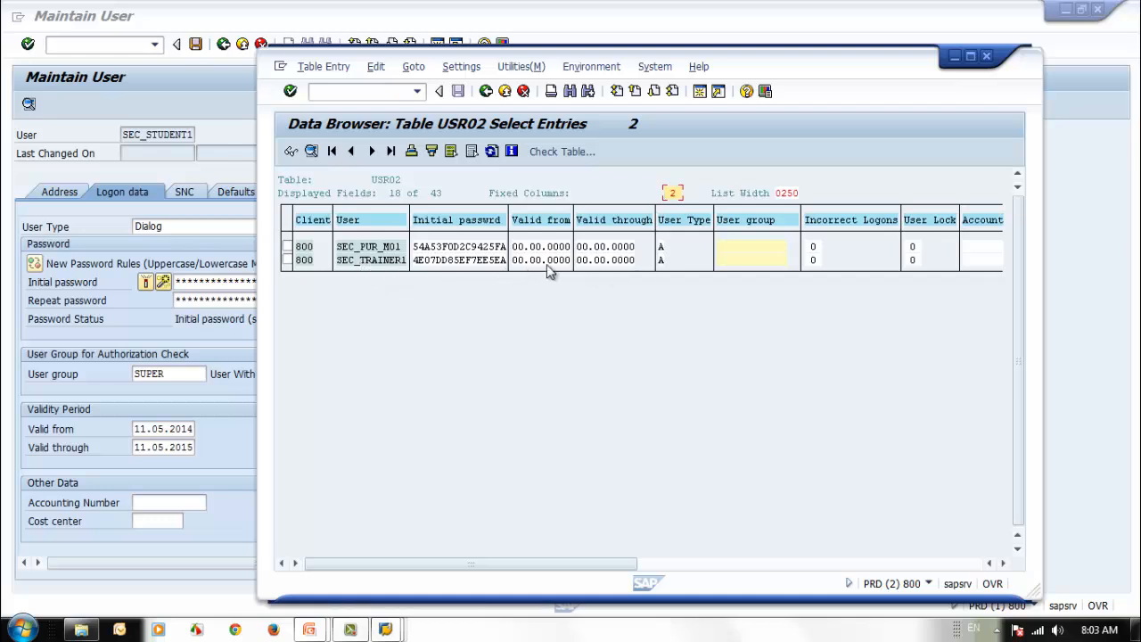
pyautogui.click(660, 260)
pyautogui.click(485, 91)
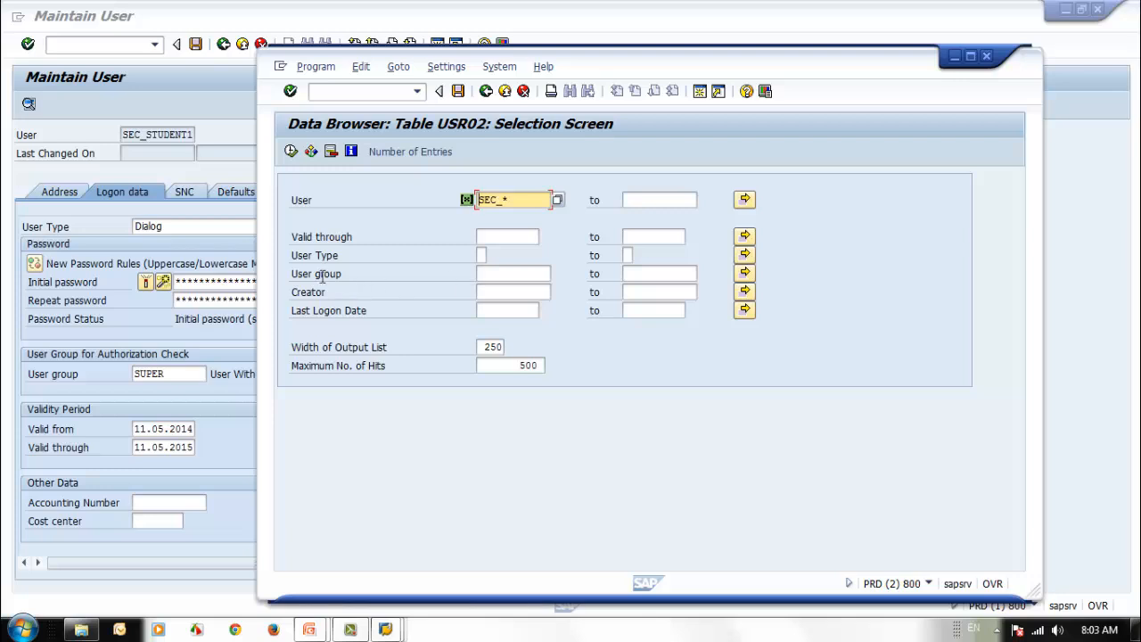
pyautogui.click(482, 256)
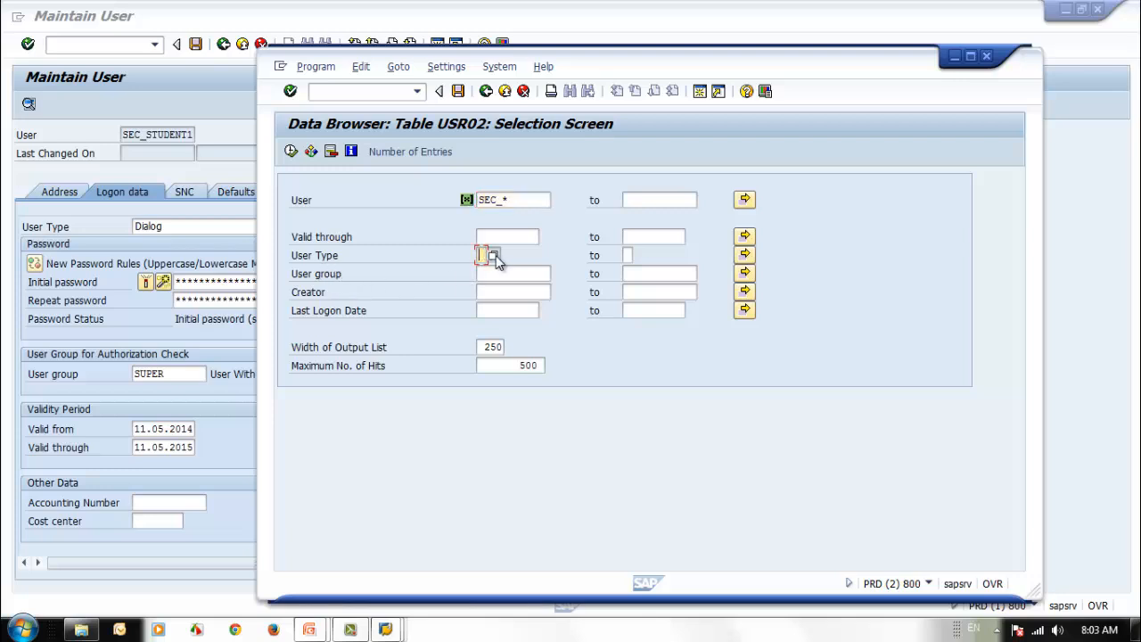
# - Look up User Type codes A, B, C, L, S, then return to Maintain User
pyautogui.click(492, 256)
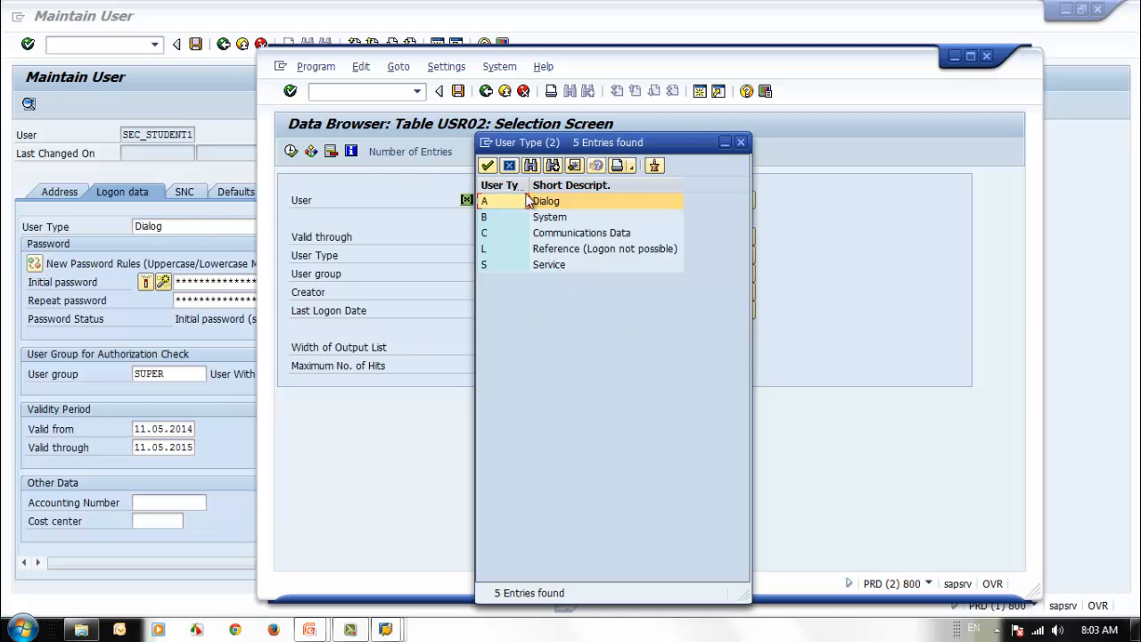
pyautogui.moveTo(528, 188); pyautogui.dragTo(556, 192)
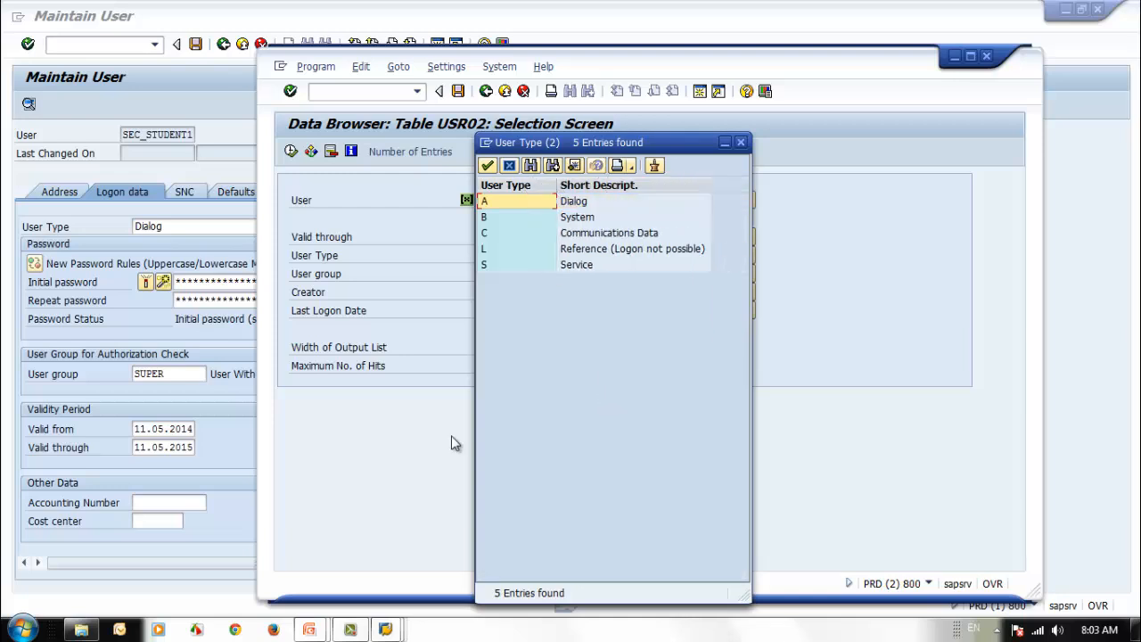
pyautogui.click(229, 512)
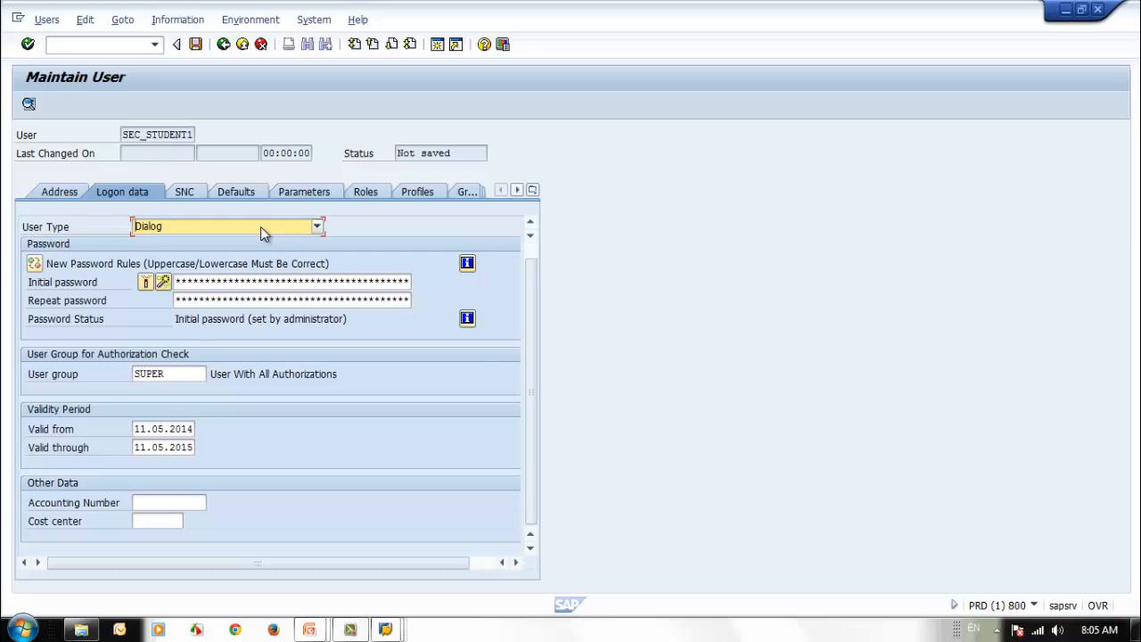
# - Change SEC_STUDENT1's user type from Dialog to System on the Logon data tab
pyautogui.click(262, 232)
pyautogui.click(247, 257)
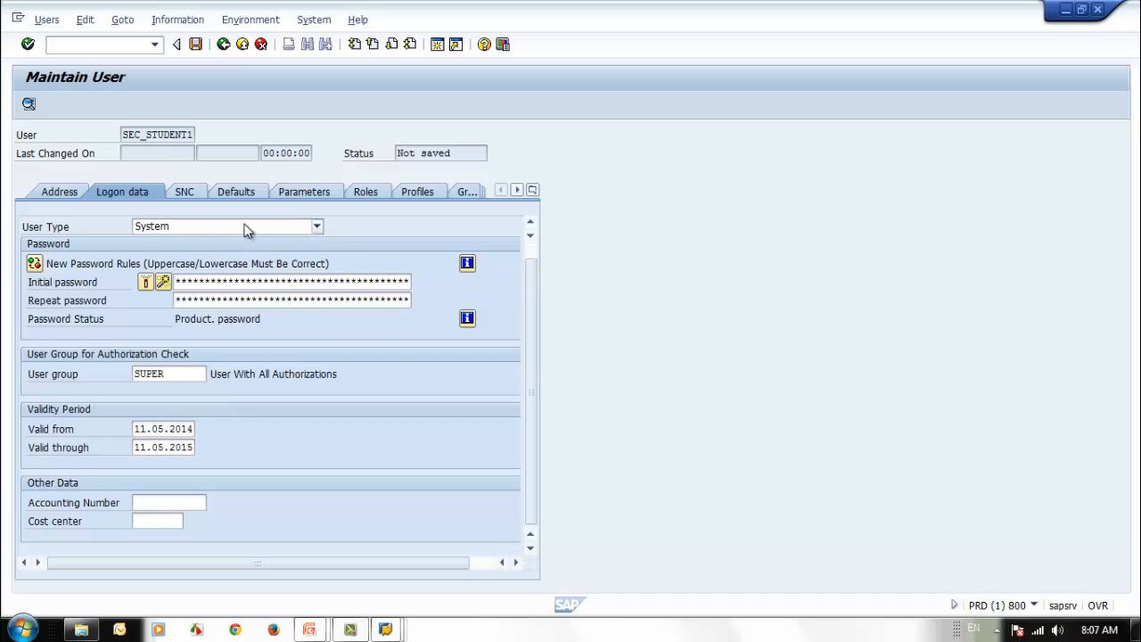
# - Set SEC_STUDENT1's user type back to Dialog, restoring the Initial password status
pyautogui.click(295, 229)
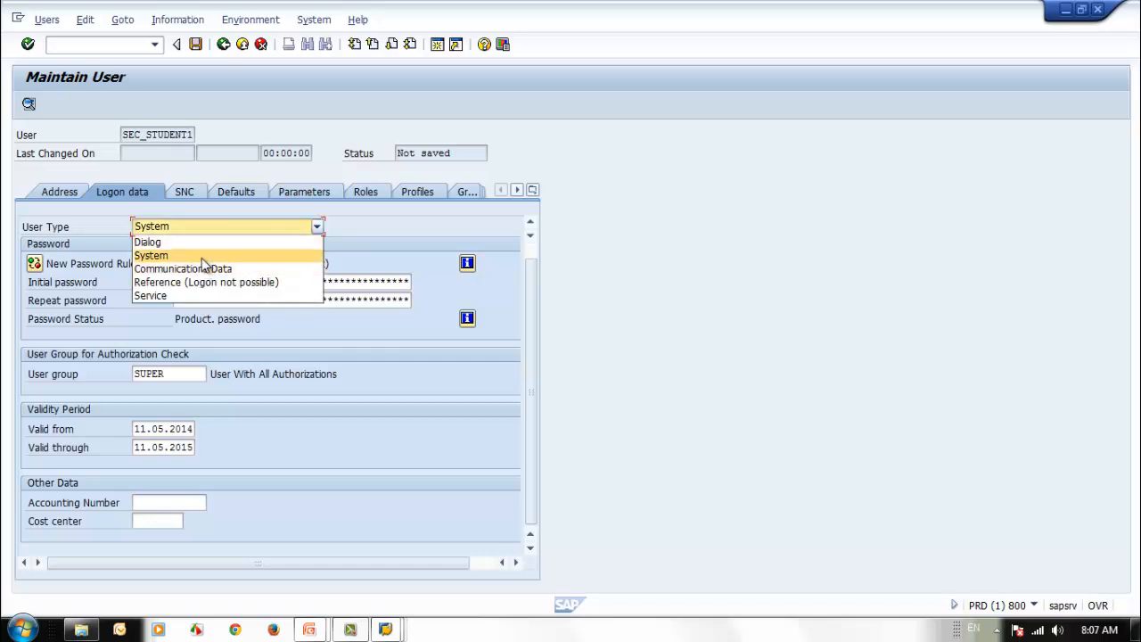
pyautogui.click(201, 256)
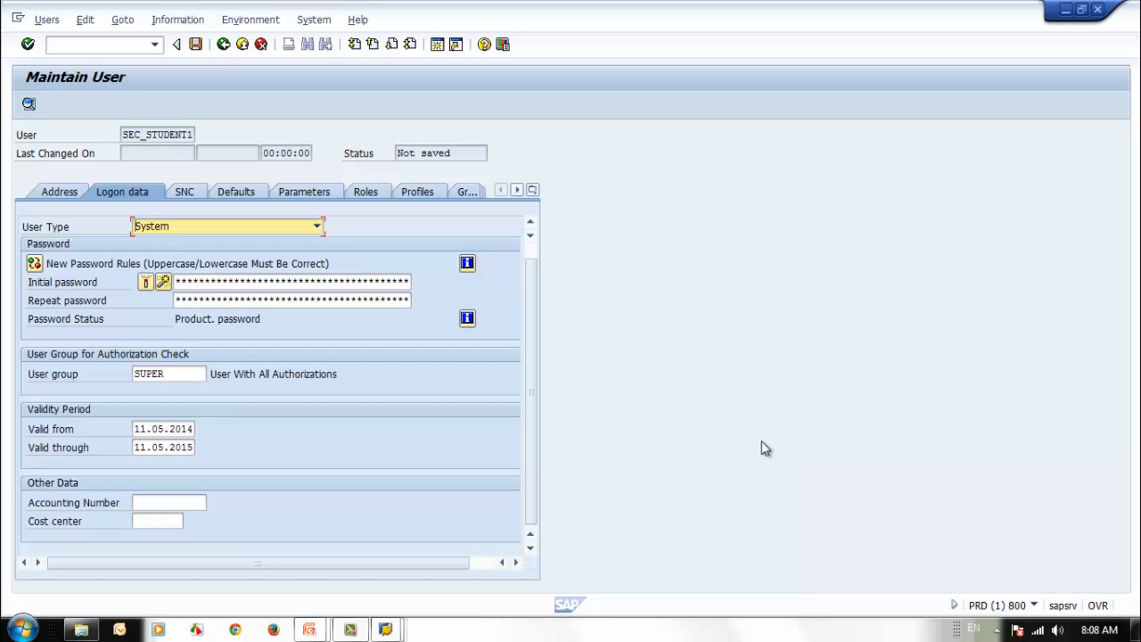
pyautogui.click(277, 229)
pyautogui.click(254, 241)
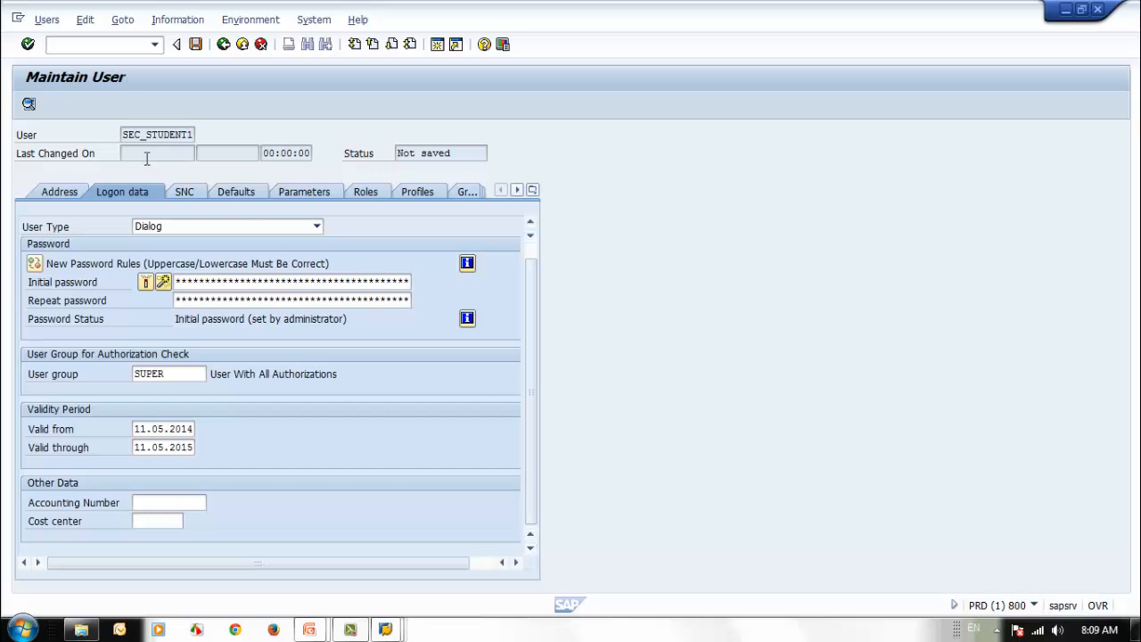
# - Set the user type to System again, then bring up a blank Paint canvas
pyautogui.click(214, 228)
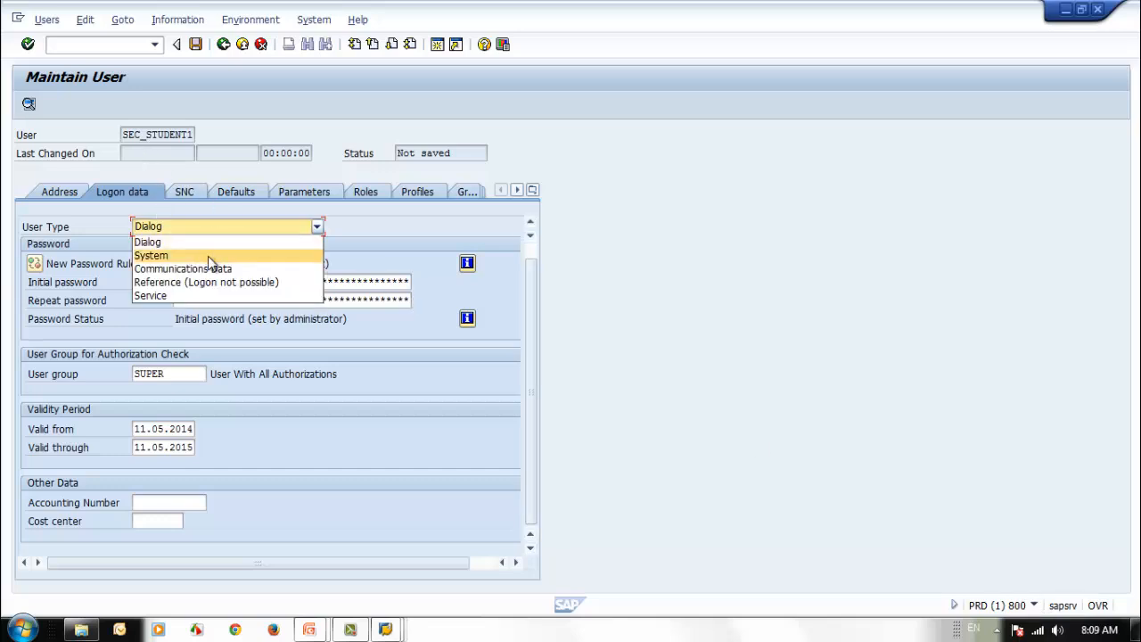
pyautogui.click(207, 256)
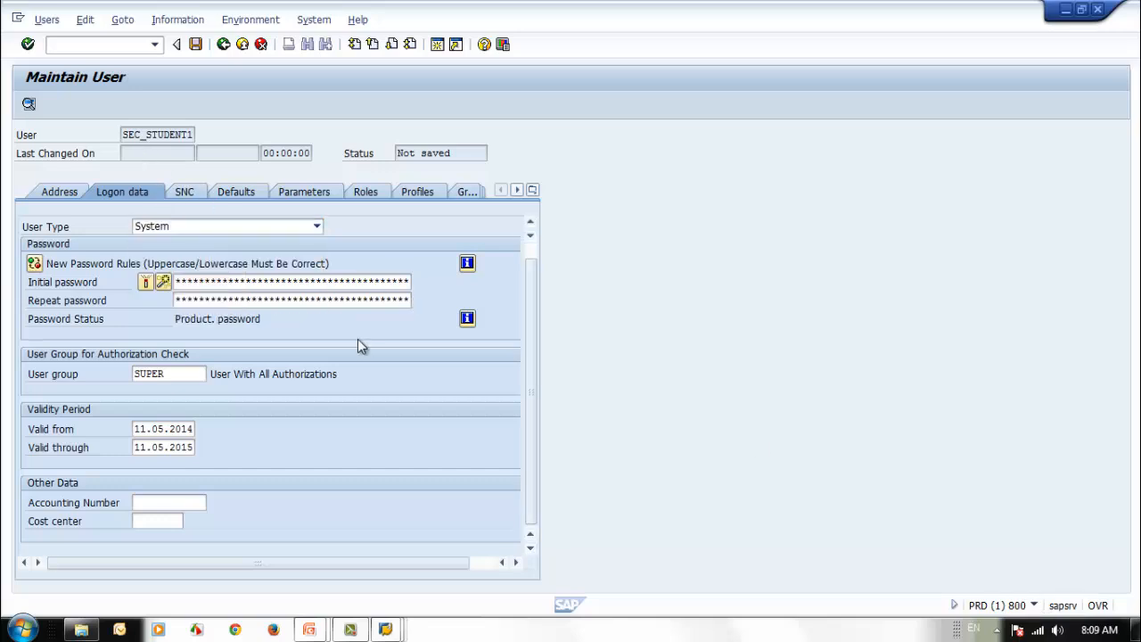
pyautogui.click(270, 280)
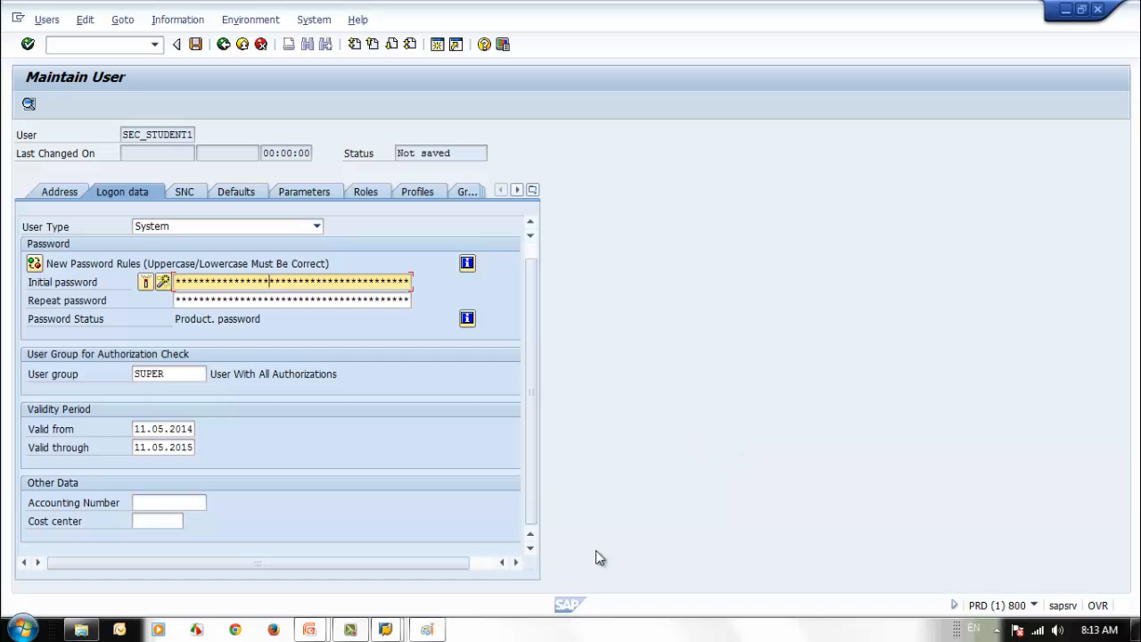
pyautogui.click(425, 629)
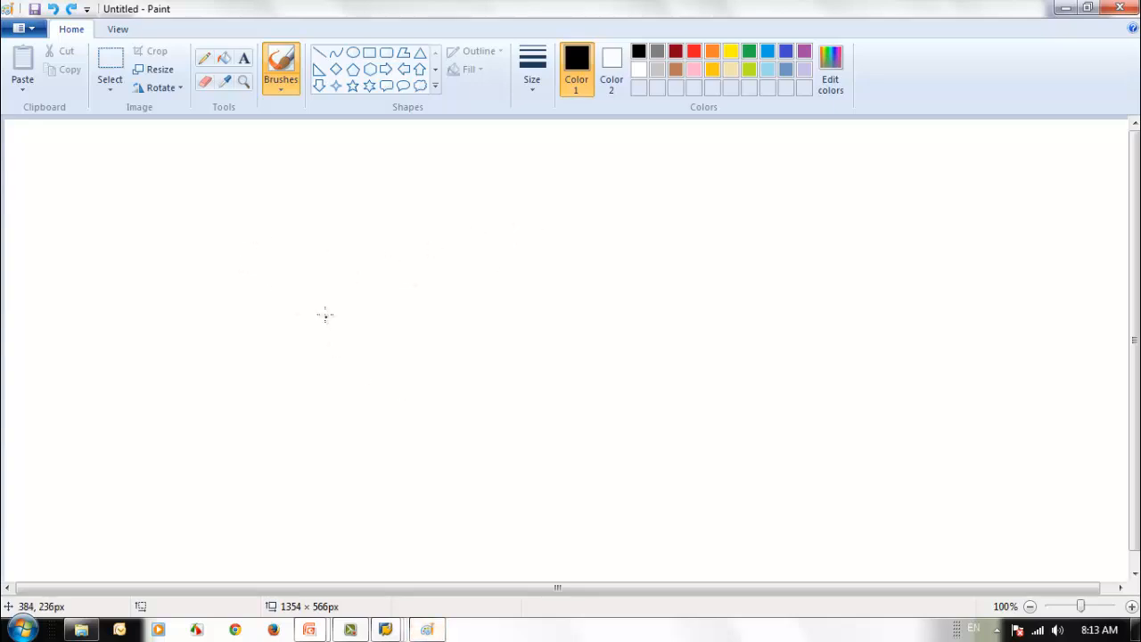
# - Hand-draw the PRD label and a box labelled A, undoing the stray D strokes
pyautogui.moveTo(323, 313)
pyautogui.mouseDown()
pyautogui.moveTo(327, 344)
pyautogui.moveTo(336, 313)
pyautogui.moveTo(394, 311)
pyautogui.moveTo(407, 369)
pyautogui.moveTo(331, 367)
pyautogui.moveTo(327, 345)
pyautogui.moveTo(352, 341)
pyautogui.mouseUp()
pyautogui.moveTo(360, 336)
pyautogui.mouseDown()
pyautogui.moveTo(362, 351)
pyautogui.moveTo(365, 338)
pyautogui.moveTo(373, 351)
pyautogui.moveTo(393, 338)
pyautogui.moveTo(374, 349)
pyautogui.mouseUp()
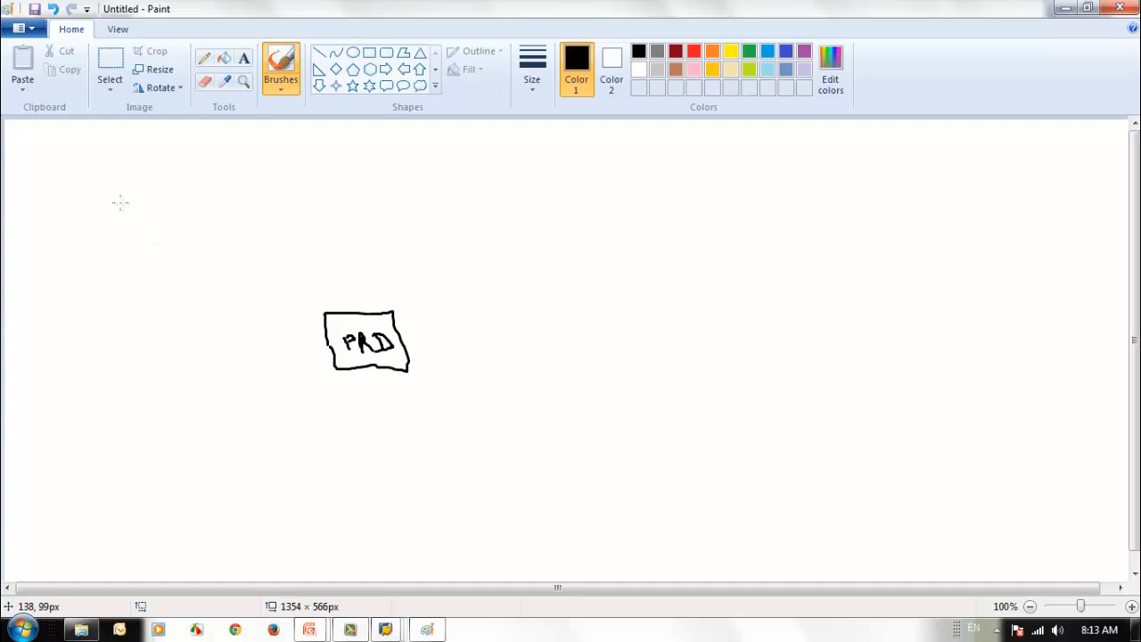
pyautogui.moveTo(120, 202); pyautogui.dragTo(125, 265)
pyautogui.moveTo(121, 203)
pyautogui.mouseDown()
pyautogui.moveTo(219, 222)
pyautogui.moveTo(158, 275)
pyautogui.moveTo(124, 271)
pyautogui.mouseUp()
pyautogui.moveTo(161, 236)
pyautogui.mouseDown()
pyautogui.moveTo(163, 261)
pyautogui.moveTo(176, 237)
pyautogui.moveTo(153, 262)
pyautogui.moveTo(182, 249)
pyautogui.moveTo(181, 262)
pyautogui.mouseUp()
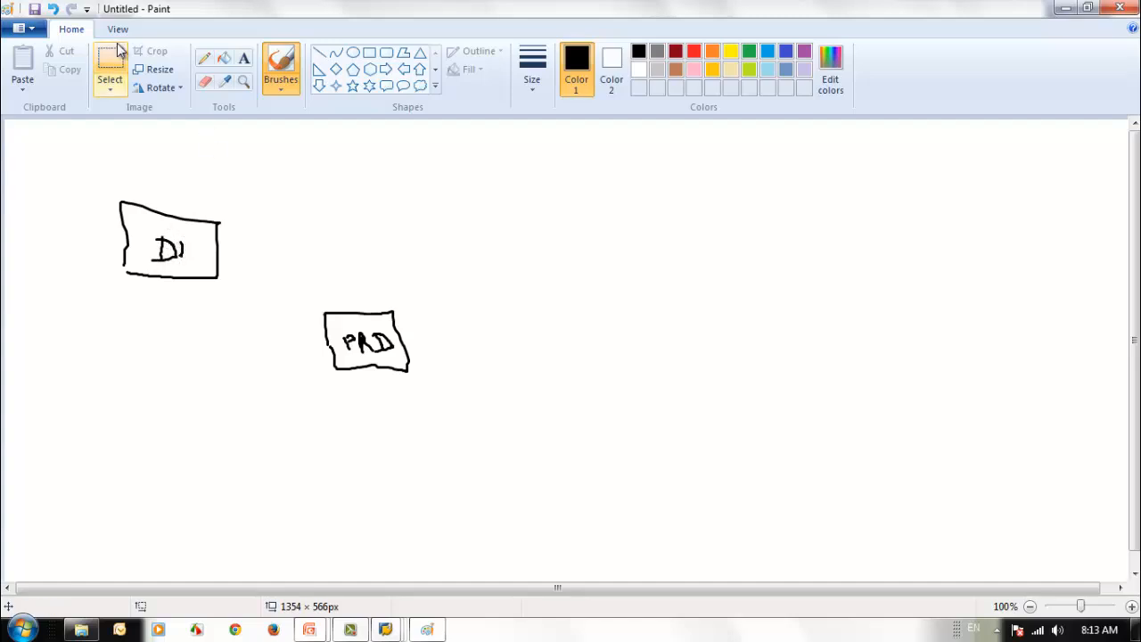
pyautogui.click(54, 9)
pyautogui.click(53, 9)
pyautogui.click(53, 9)
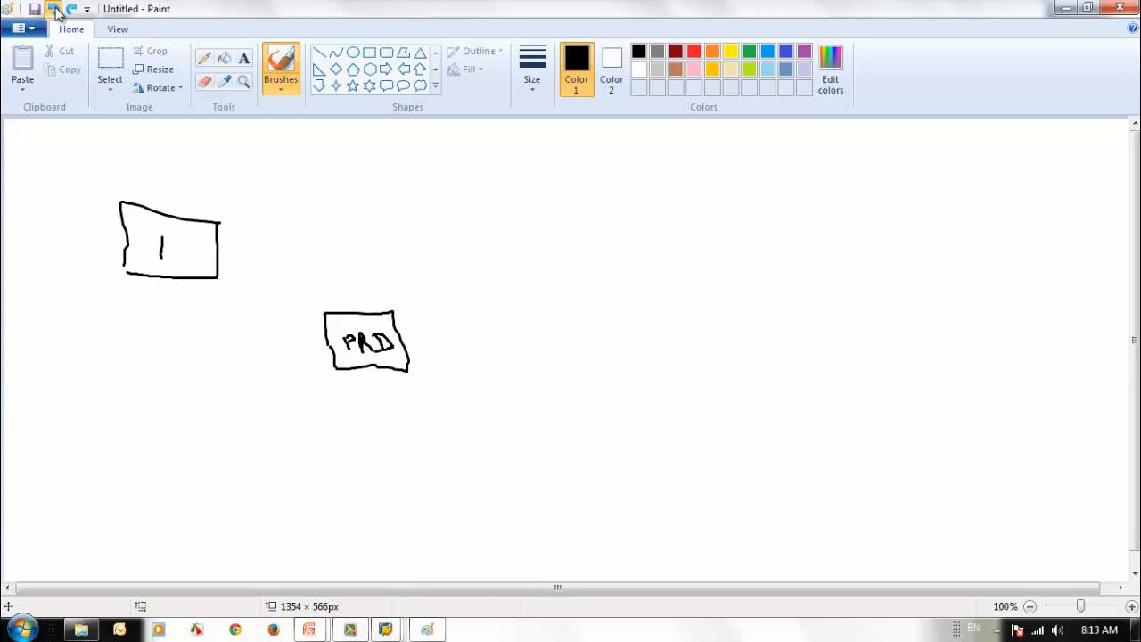
pyautogui.click(53, 9)
pyautogui.moveTo(171, 229)
pyautogui.mouseDown()
pyautogui.moveTo(159, 259)
pyautogui.moveTo(179, 239)
pyautogui.moveTo(188, 254)
pyautogui.moveTo(183, 239)
pyautogui.mouseUp()
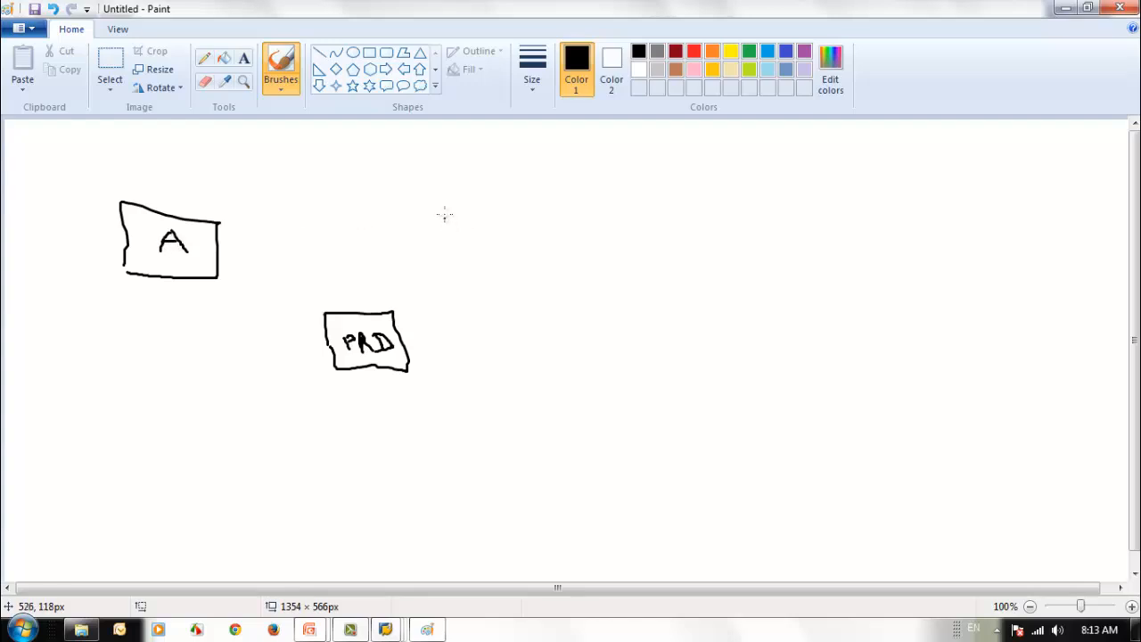
# - Draw box B, an arrow from A to B, and a curved arrow from B to PRD
pyautogui.moveTo(443, 202); pyautogui.dragTo(464, 276)
pyautogui.moveTo(440, 204)
pyautogui.mouseDown()
pyautogui.moveTo(520, 207)
pyautogui.moveTo(539, 270)
pyautogui.moveTo(462, 277)
pyautogui.mouseUp()
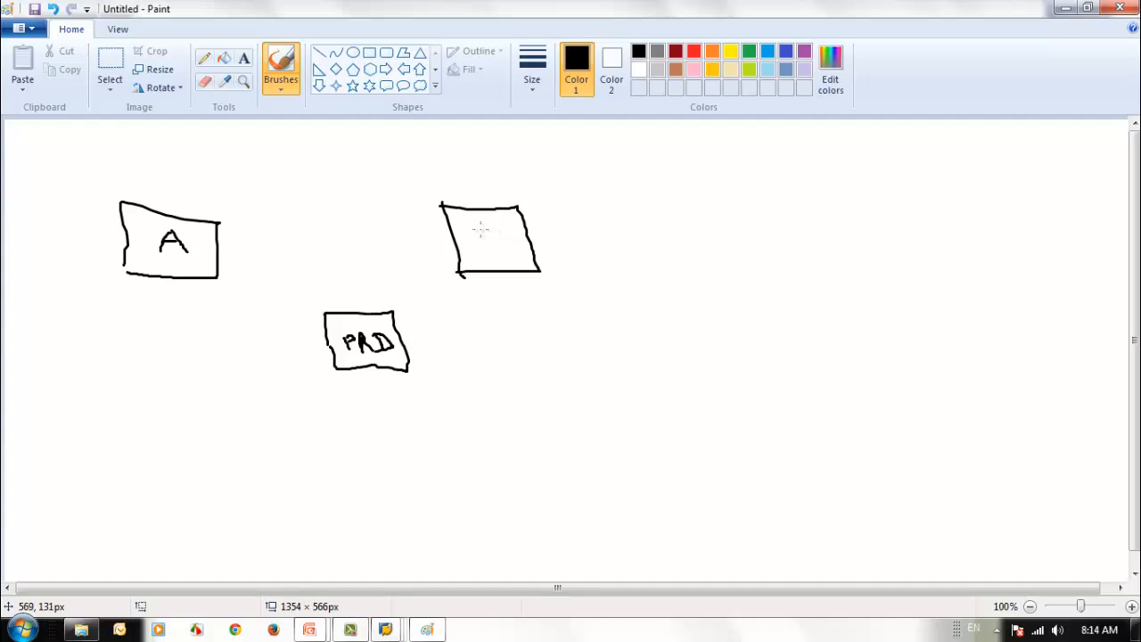
pyautogui.moveTo(480, 230)
pyautogui.mouseDown()
pyautogui.moveTo(486, 255)
pyautogui.moveTo(503, 230)
pyautogui.moveTo(490, 242)
pyautogui.moveTo(513, 247)
pyautogui.moveTo(481, 254)
pyautogui.mouseUp()
pyautogui.moveTo(217, 243)
pyautogui.mouseDown()
pyautogui.moveTo(446, 233)
pyautogui.moveTo(430, 221)
pyautogui.moveTo(445, 234)
pyautogui.moveTo(434, 241)
pyautogui.mouseUp()
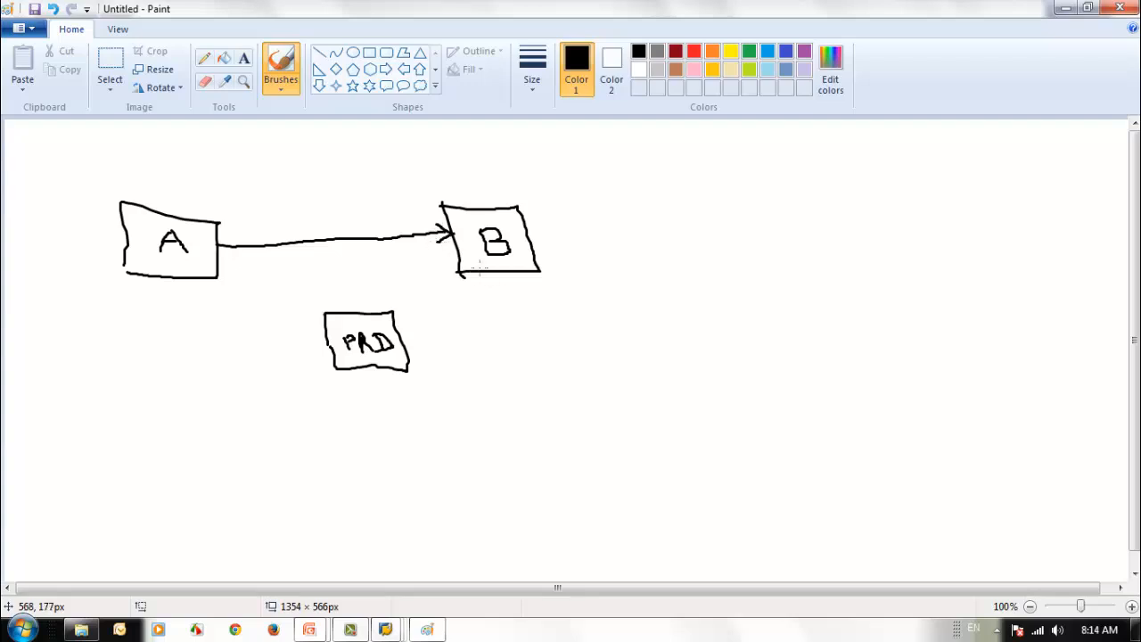
pyautogui.moveTo(486, 275)
pyautogui.mouseDown()
pyautogui.moveTo(458, 310)
pyautogui.moveTo(397, 336)
pyautogui.moveTo(427, 349)
pyautogui.mouseUp()
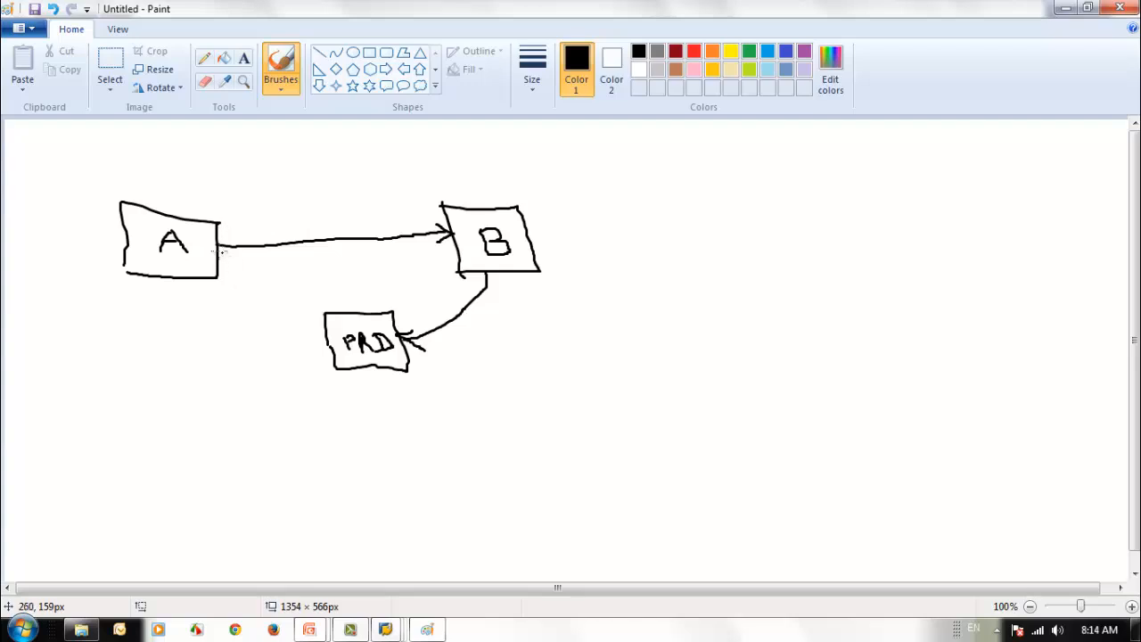
# - Write RFC over the A-to-B arrow, loop all three boxes, label it PRD, and minimize Paint
pyautogui.moveTo(295, 230)
pyautogui.mouseDown()
pyautogui.moveTo(319, 238)
pyautogui.moveTo(339, 221)
pyautogui.moveTo(352, 238)
pyautogui.mouseUp()
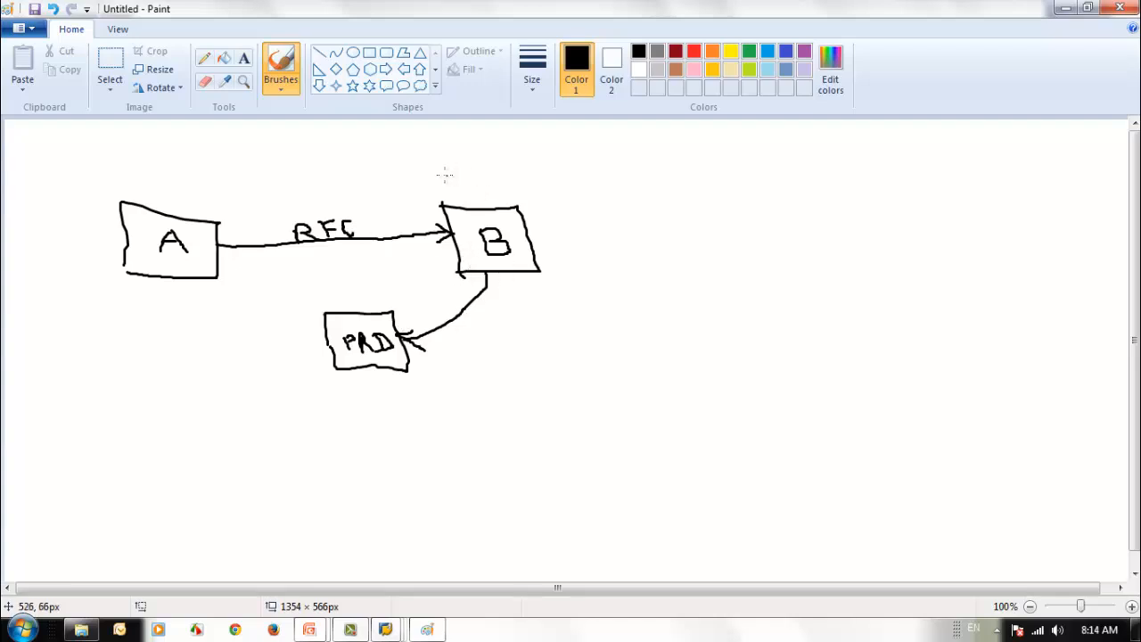
pyautogui.moveTo(448, 175)
pyautogui.mouseDown()
pyautogui.moveTo(382, 155)
pyautogui.moveTo(135, 155)
pyautogui.moveTo(80, 227)
pyautogui.moveTo(393, 428)
pyautogui.moveTo(588, 303)
pyautogui.moveTo(481, 173)
pyautogui.moveTo(442, 172)
pyautogui.mouseUp()
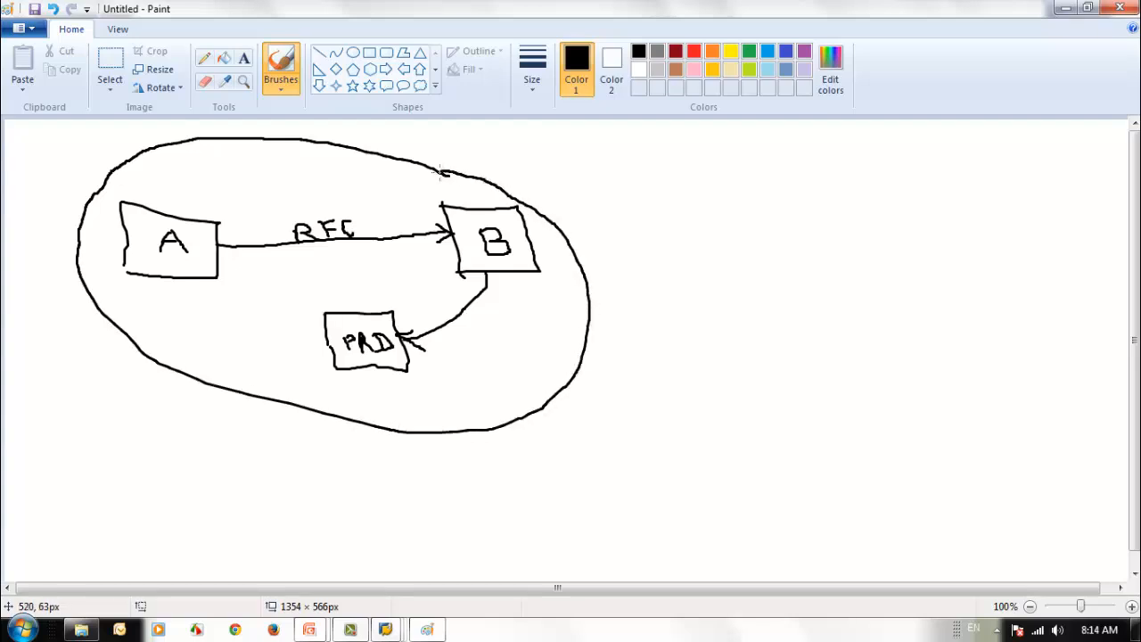
pyautogui.moveTo(556, 172)
pyautogui.mouseDown()
pyautogui.moveTo(581, 209)
pyautogui.moveTo(571, 192)
pyautogui.moveTo(608, 198)
pyautogui.moveTo(624, 179)
pyautogui.moveTo(610, 188)
pyautogui.moveTo(637, 203)
pyautogui.moveTo(655, 176)
pyautogui.moveTo(663, 198)
pyautogui.moveTo(642, 206)
pyautogui.mouseUp()
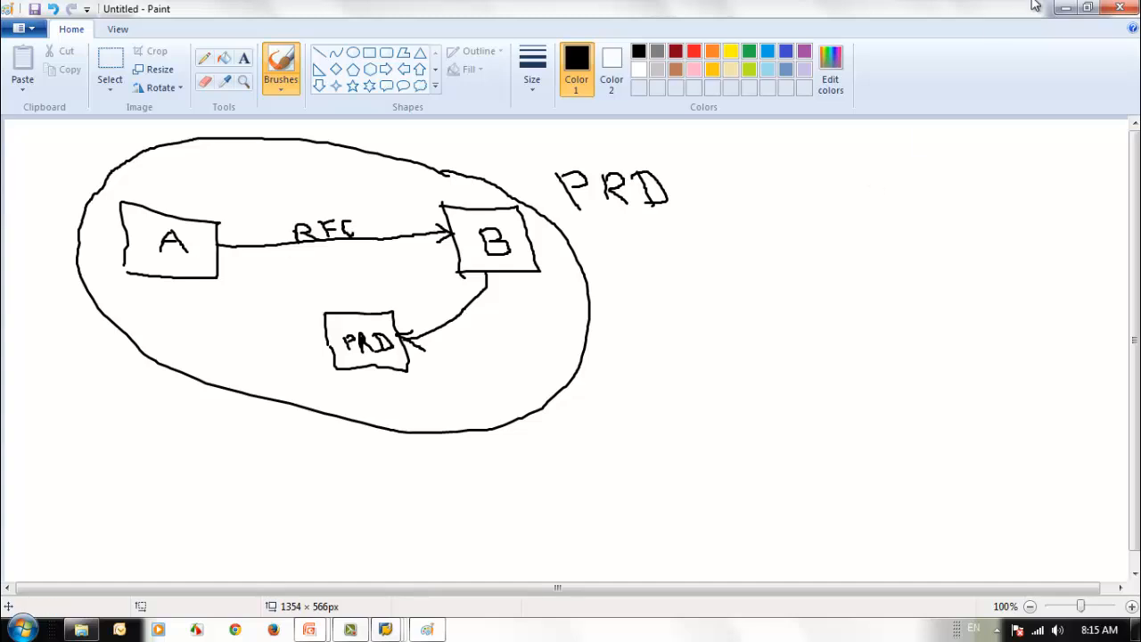
pyautogui.click(1067, 9)
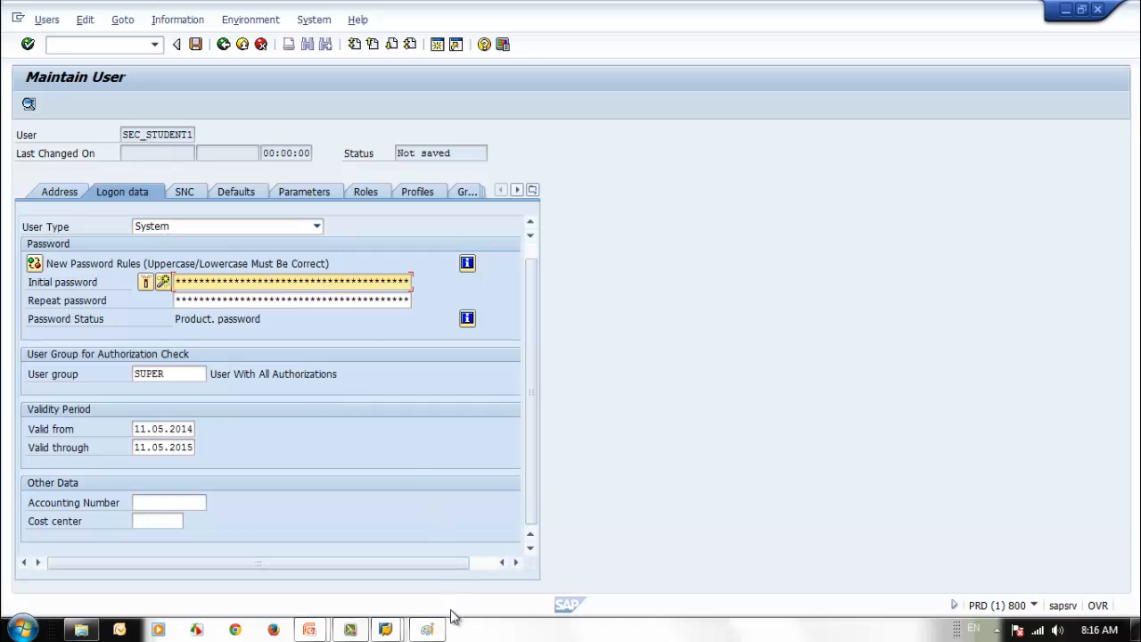
# - Set SEC_STUDENT1's user type to Communications Data after visiting the password fields
pyautogui.click(276, 301)
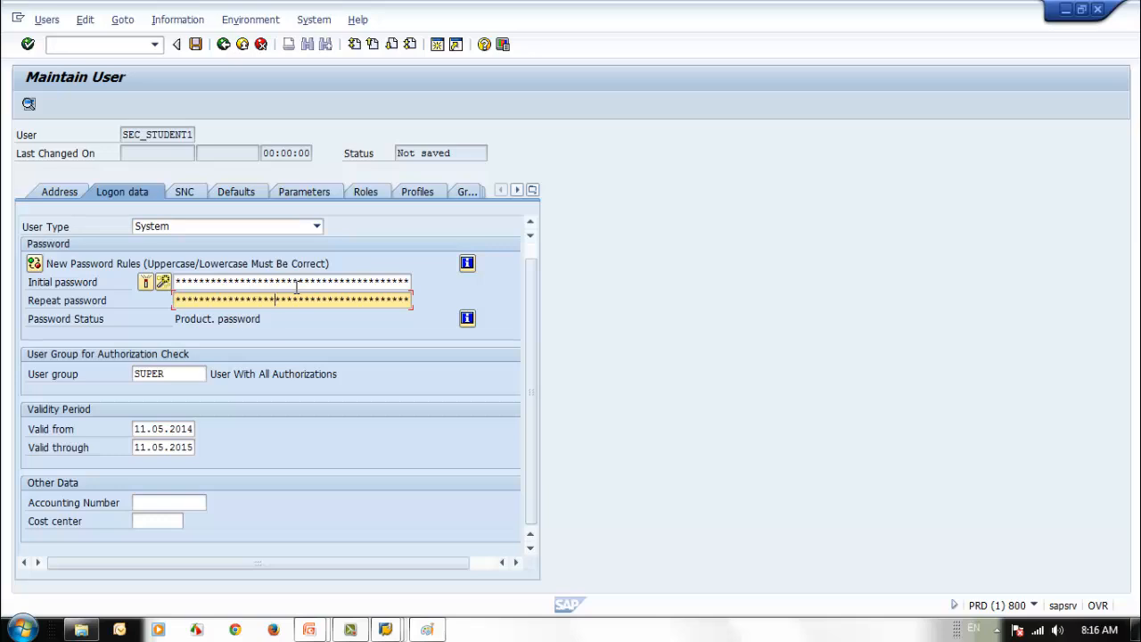
pyautogui.click(295, 282)
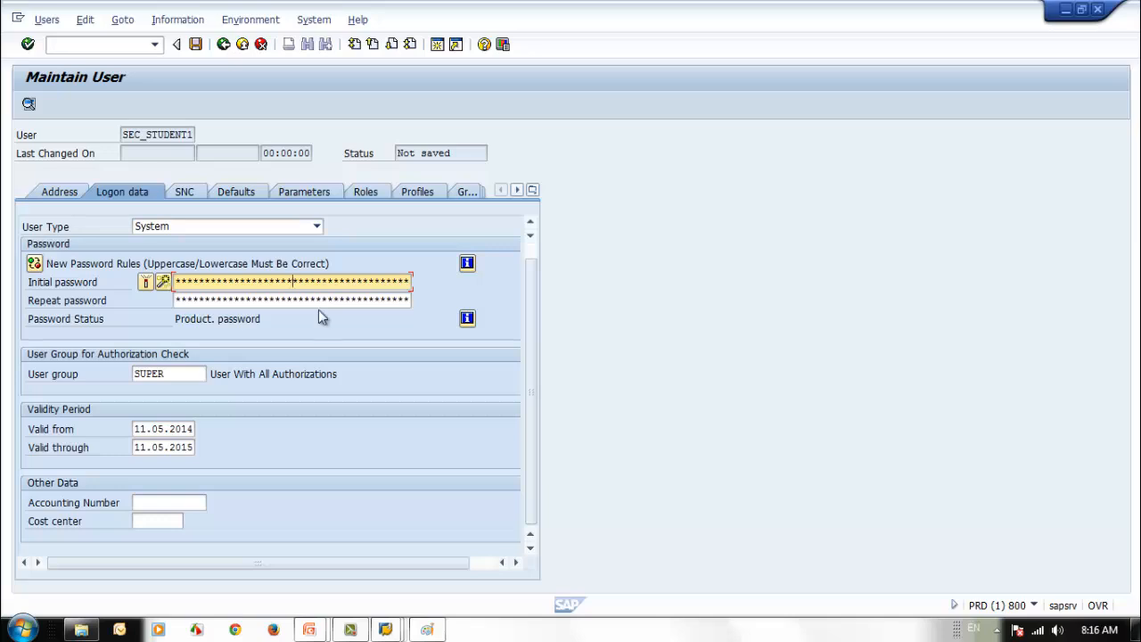
pyautogui.click(321, 228)
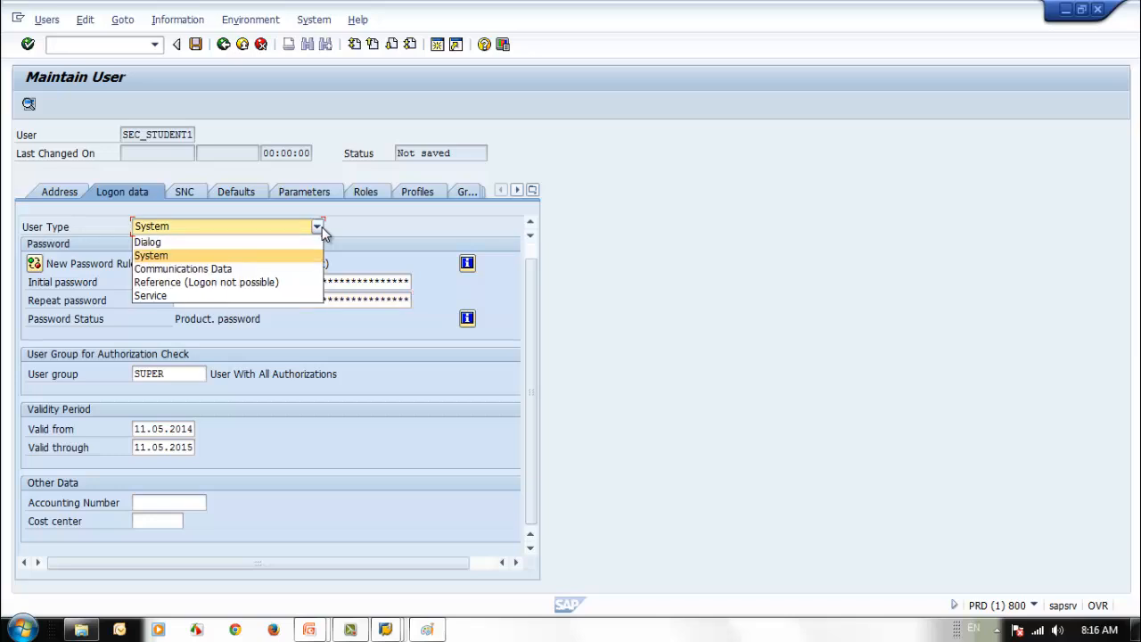
pyautogui.click(250, 269)
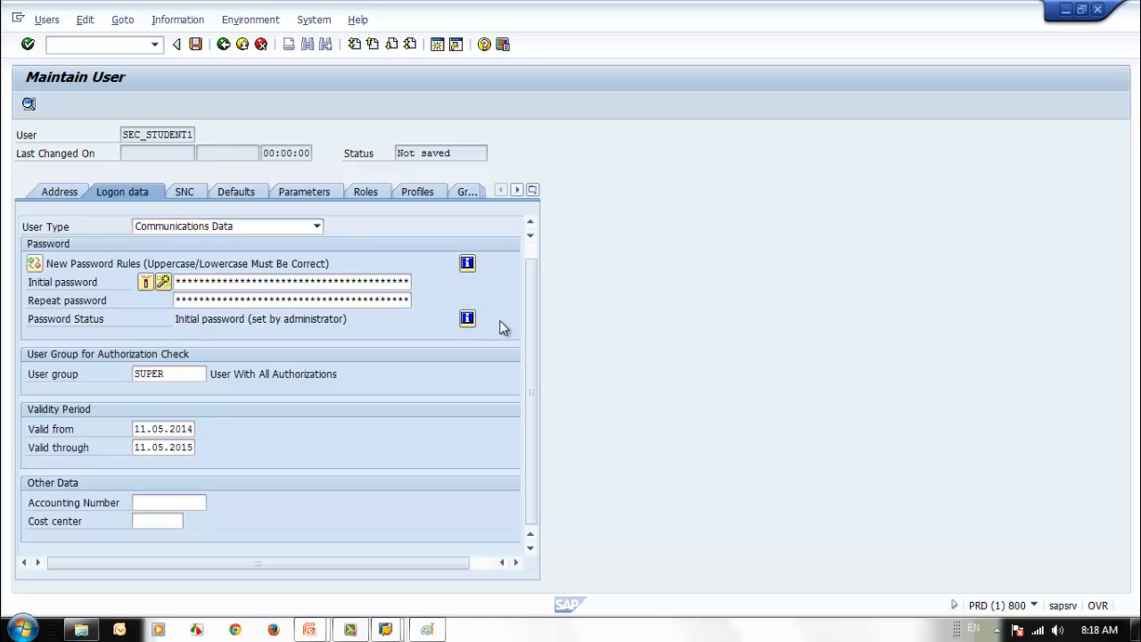
# - Back in Paint, draw two rectangles side by side
pyautogui.click(427, 629)
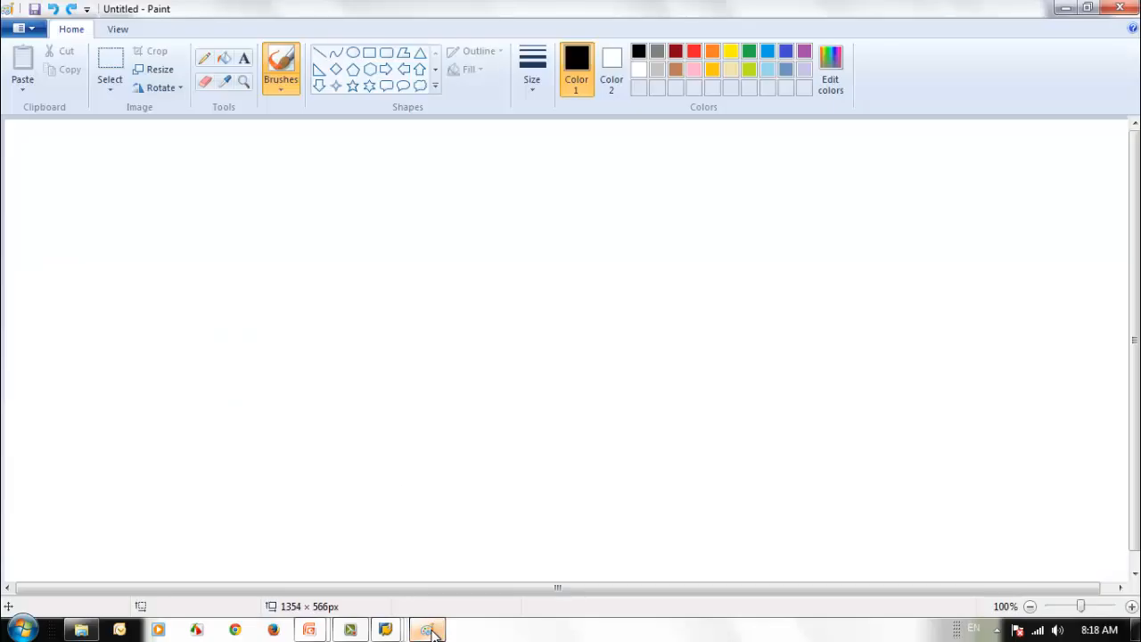
pyautogui.click(368, 54)
pyautogui.moveTo(254, 237)
pyautogui.mouseDown()
pyautogui.moveTo(298, 291)
pyautogui.moveTo(376, 310)
pyautogui.mouseUp()
pyautogui.moveTo(576, 237)
pyautogui.mouseDown()
pyautogui.moveTo(647, 326)
pyautogui.moveTo(722, 323)
pyautogui.mouseUp()
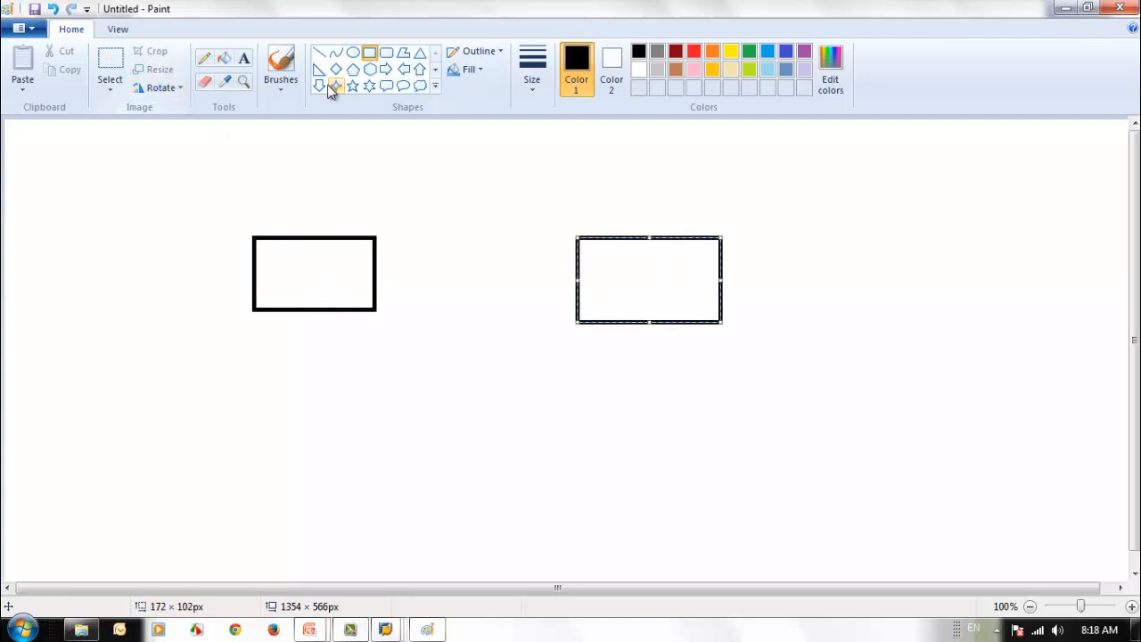
# - Label the rectangles PRD and External, then draw an arrow from External into PRD
pyautogui.click(243, 58)
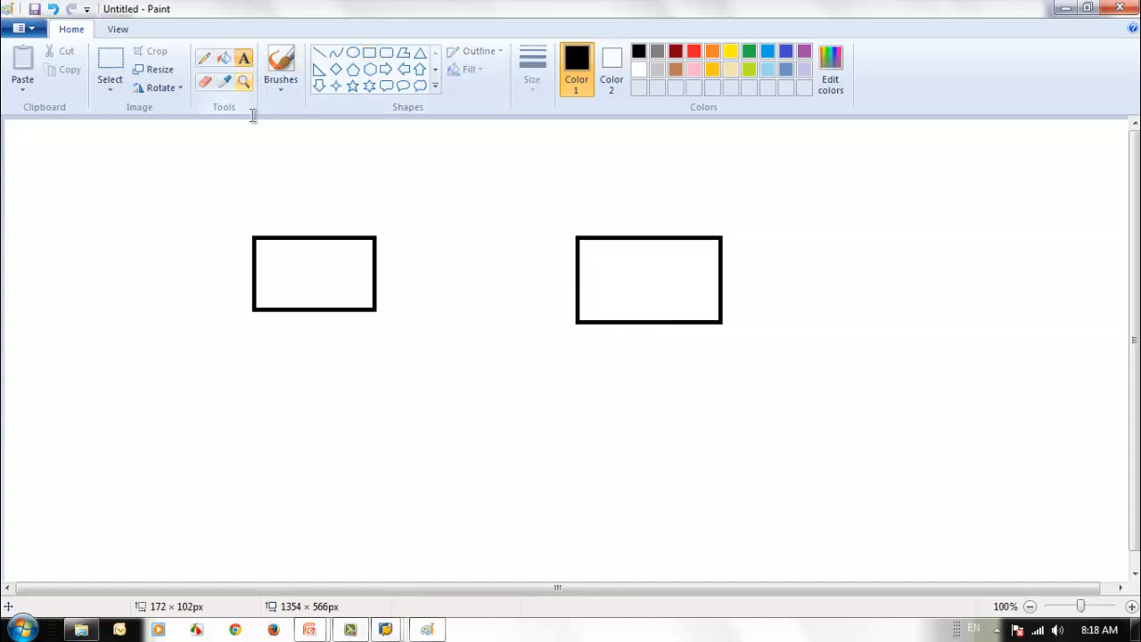
pyautogui.click(282, 266)
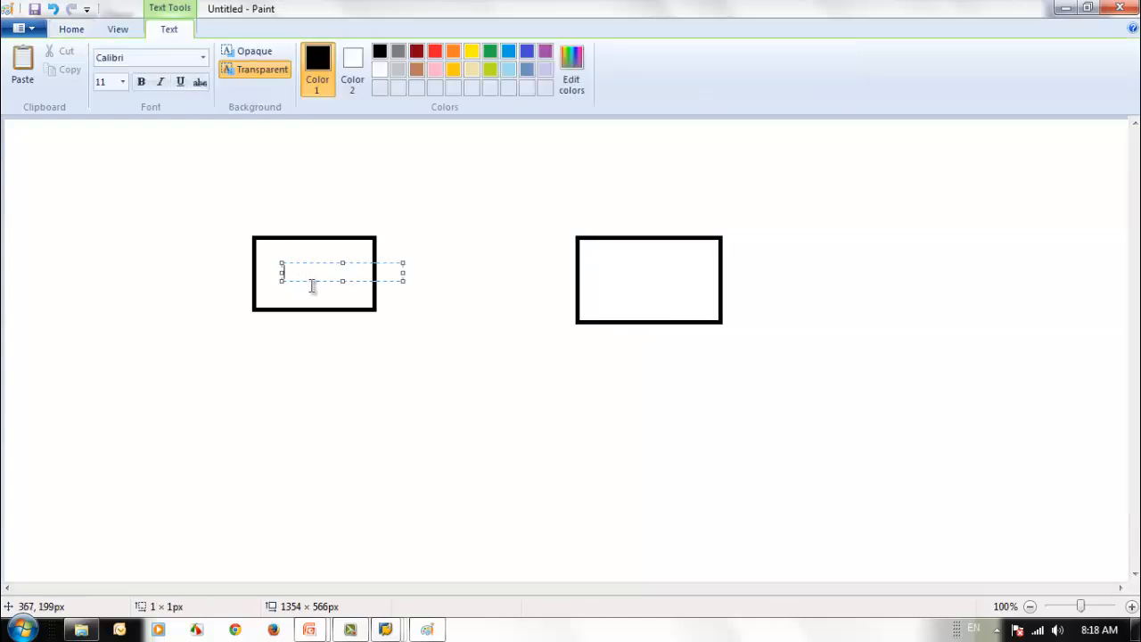
pyautogui.write('PRD')
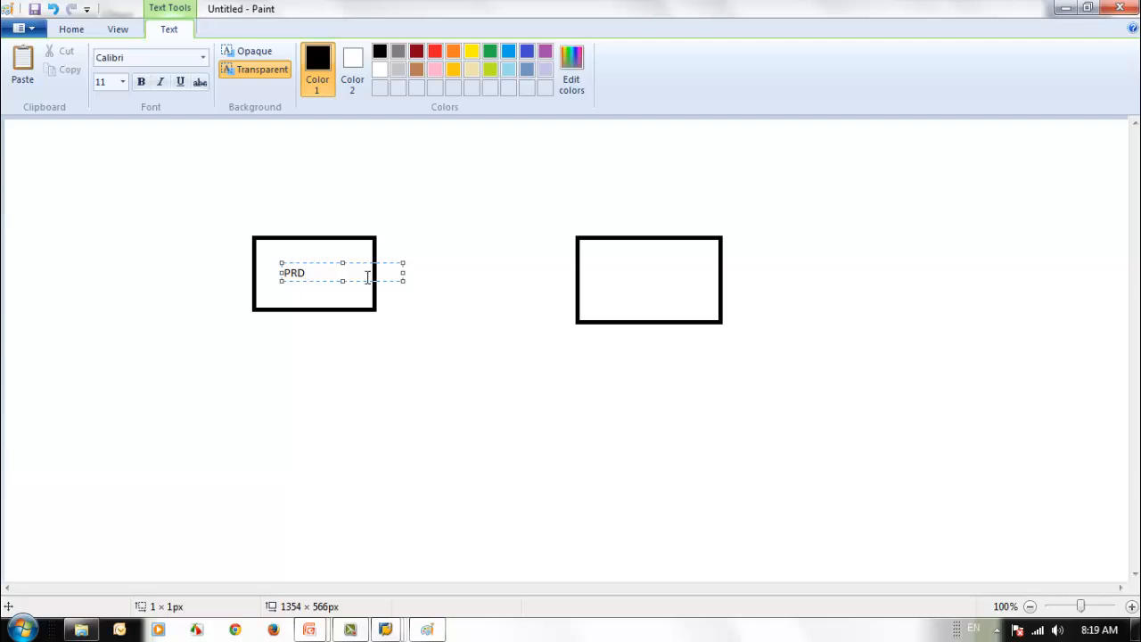
pyautogui.click(446, 323)
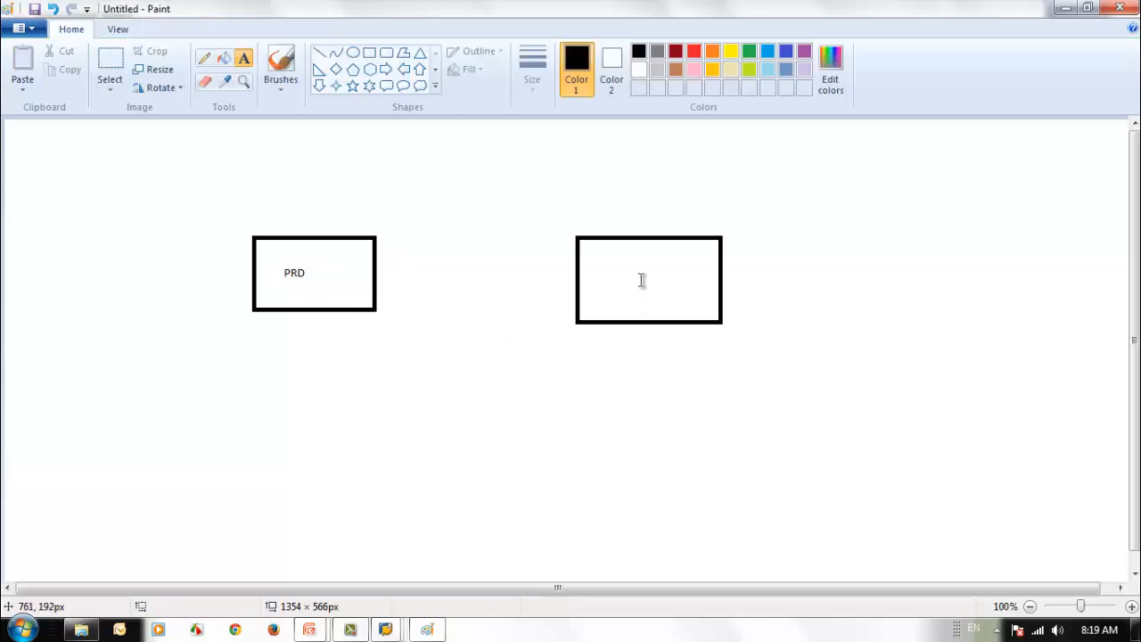
pyautogui.click(601, 264)
pyautogui.write('External')
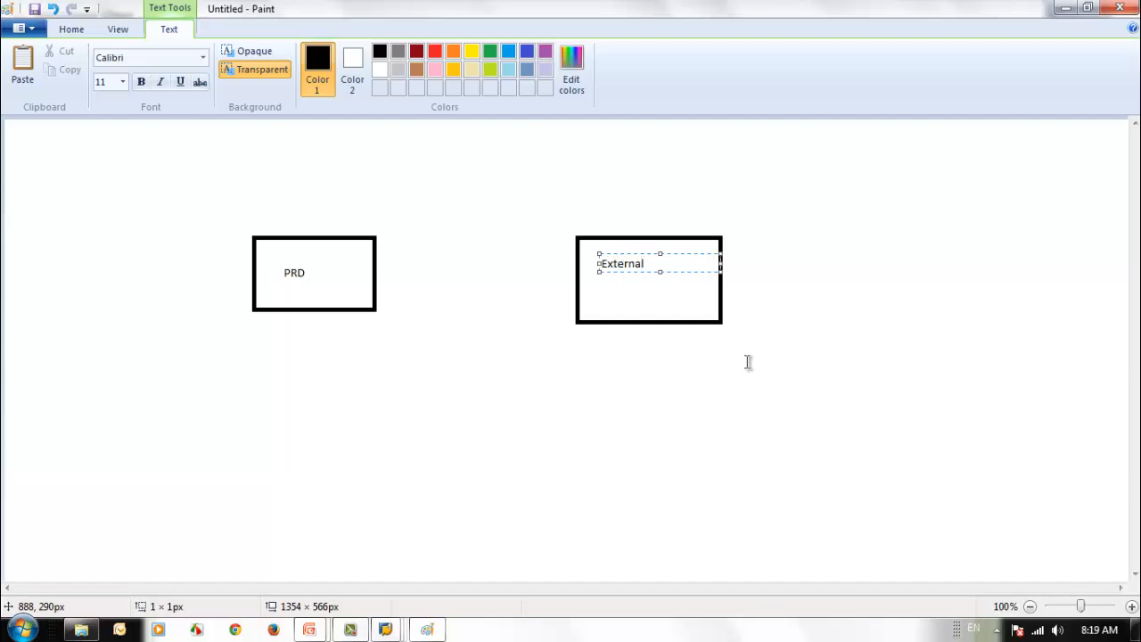
pyautogui.click(748, 476)
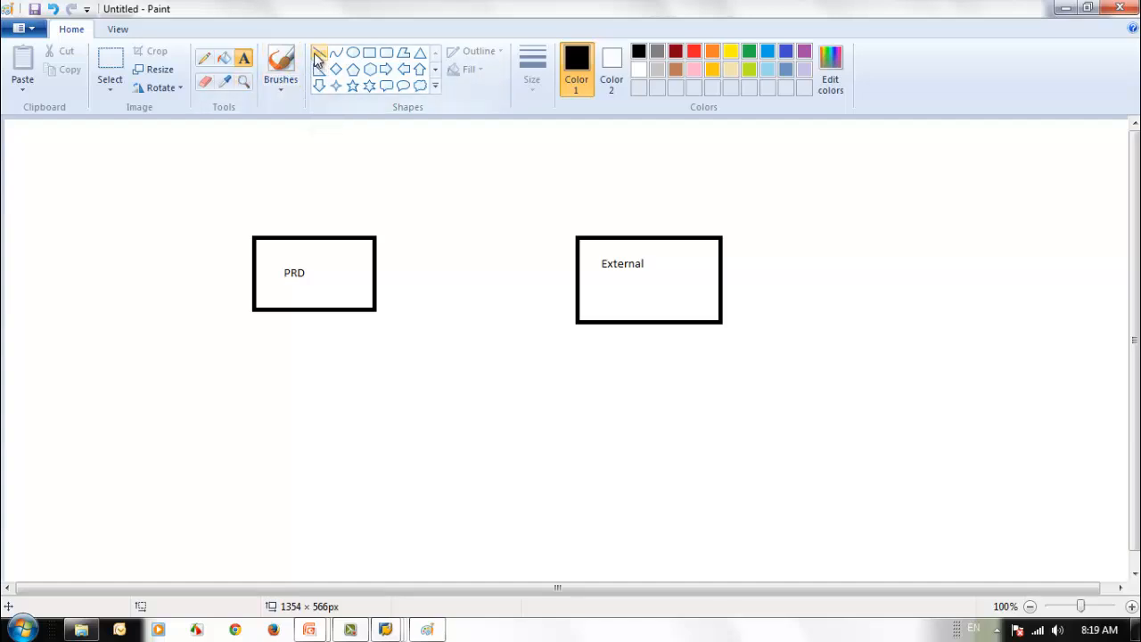
pyautogui.click(283, 66)
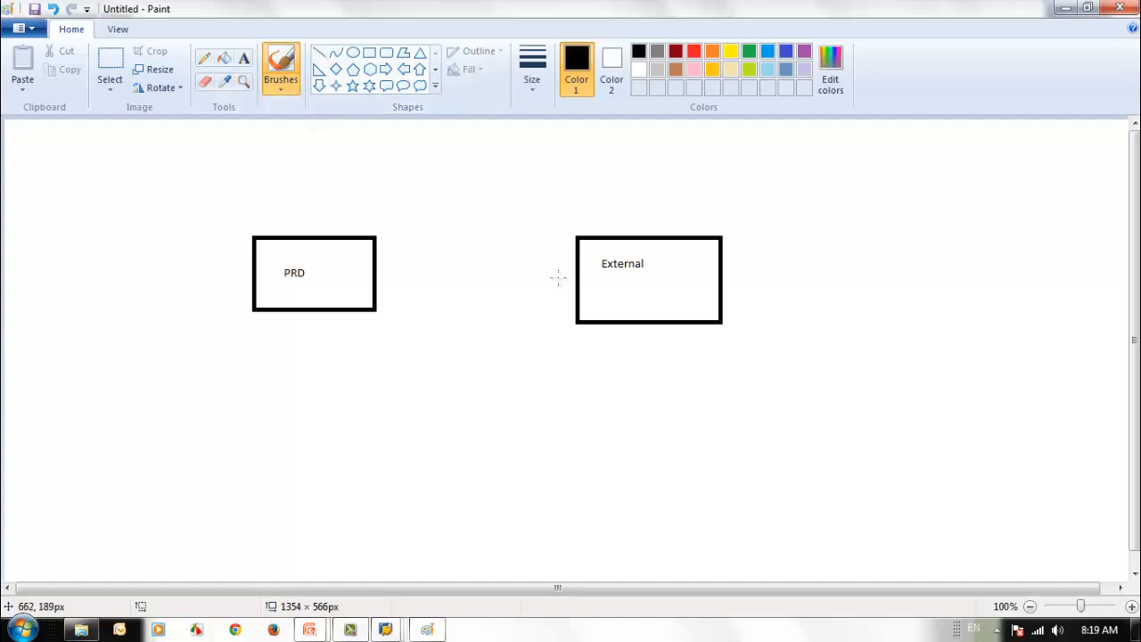
pyautogui.moveTo(562, 279)
pyautogui.mouseDown()
pyautogui.moveTo(381, 263)
pyautogui.moveTo(413, 283)
pyautogui.mouseUp()
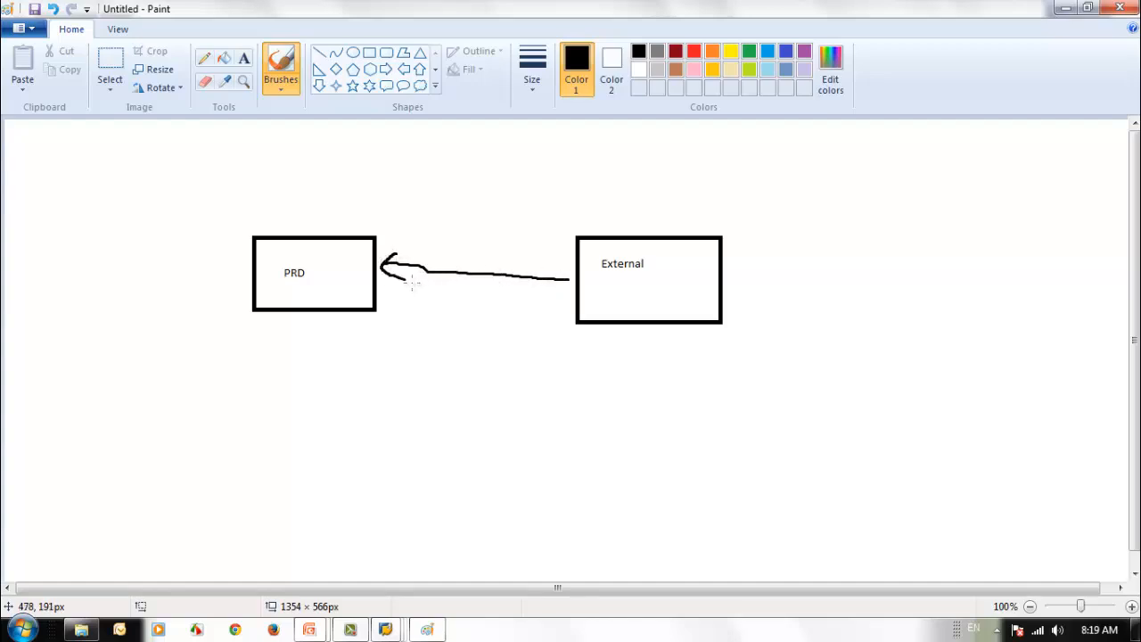
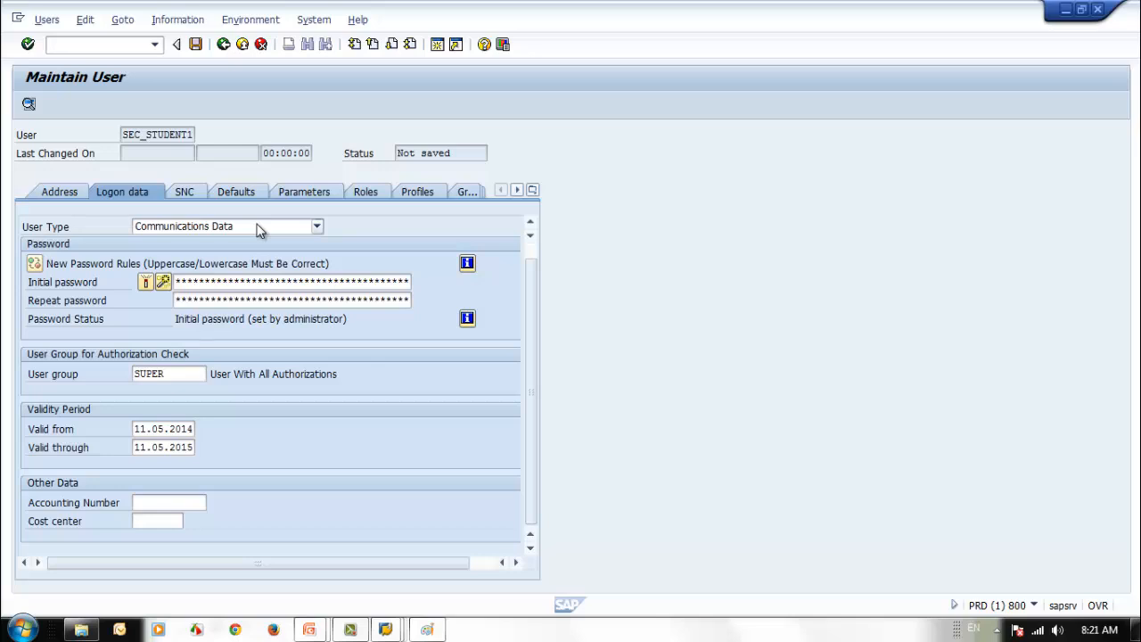
# - Glance at the RFC diagram sketch, then set SEC_STUDENT1's user type to Reference (Logon not possible)
pyautogui.click(428, 629)
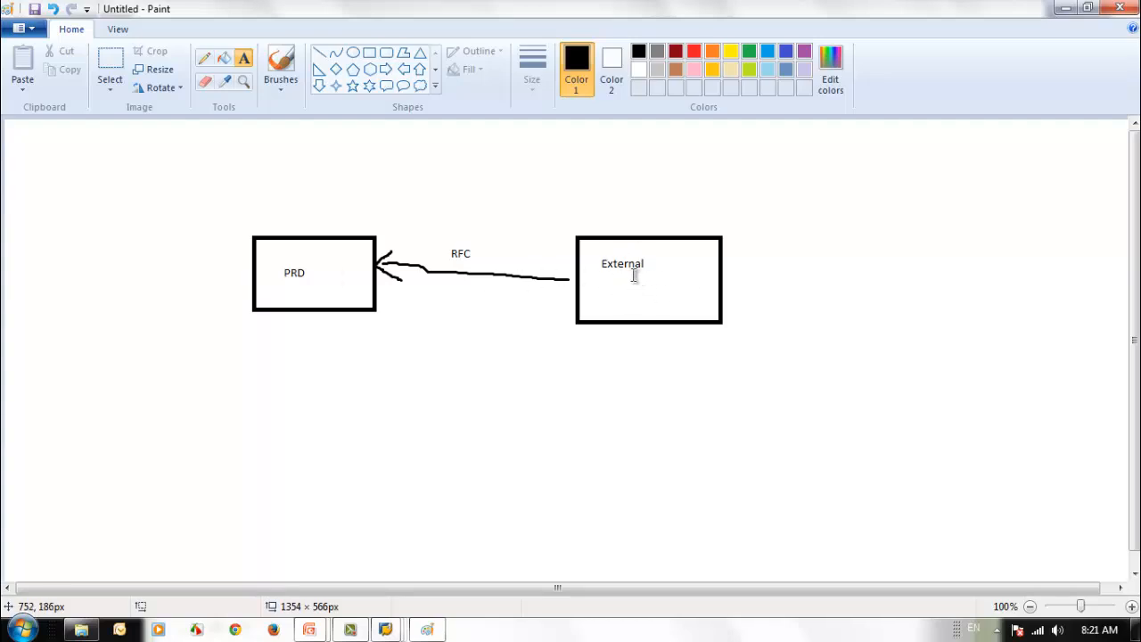
pyautogui.click(1065, 9)
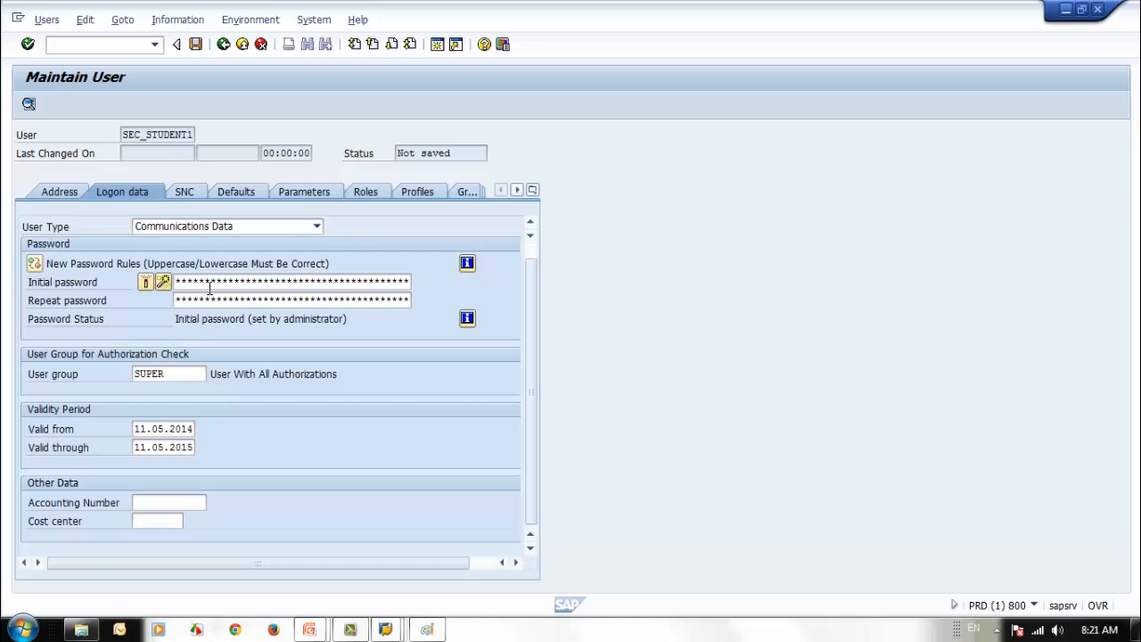
pyautogui.click(316, 226)
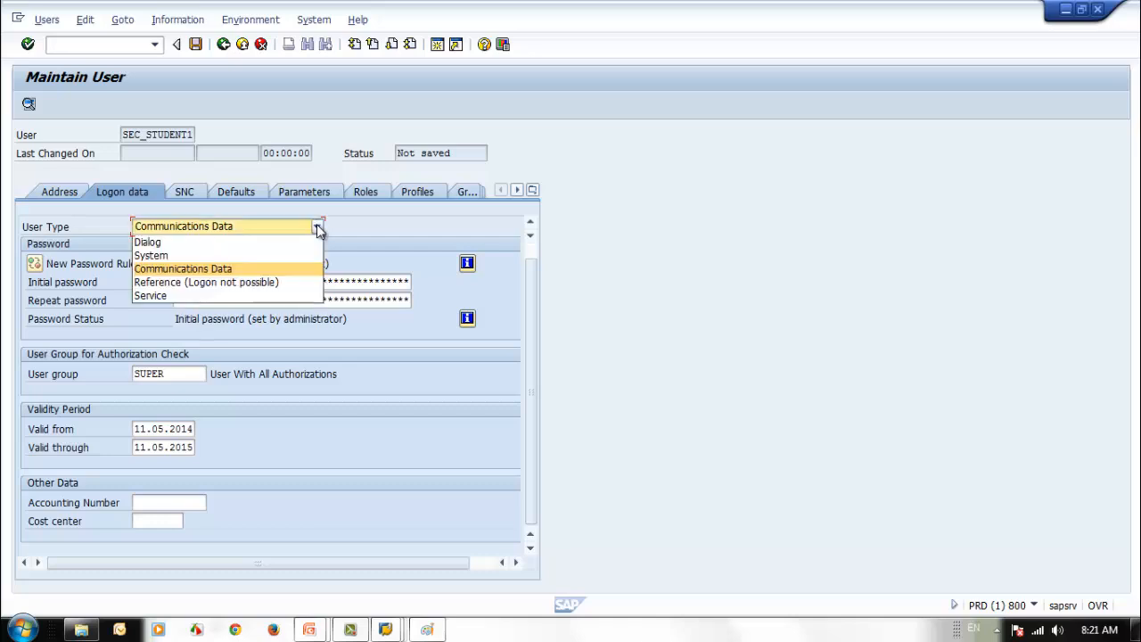
pyautogui.click(292, 286)
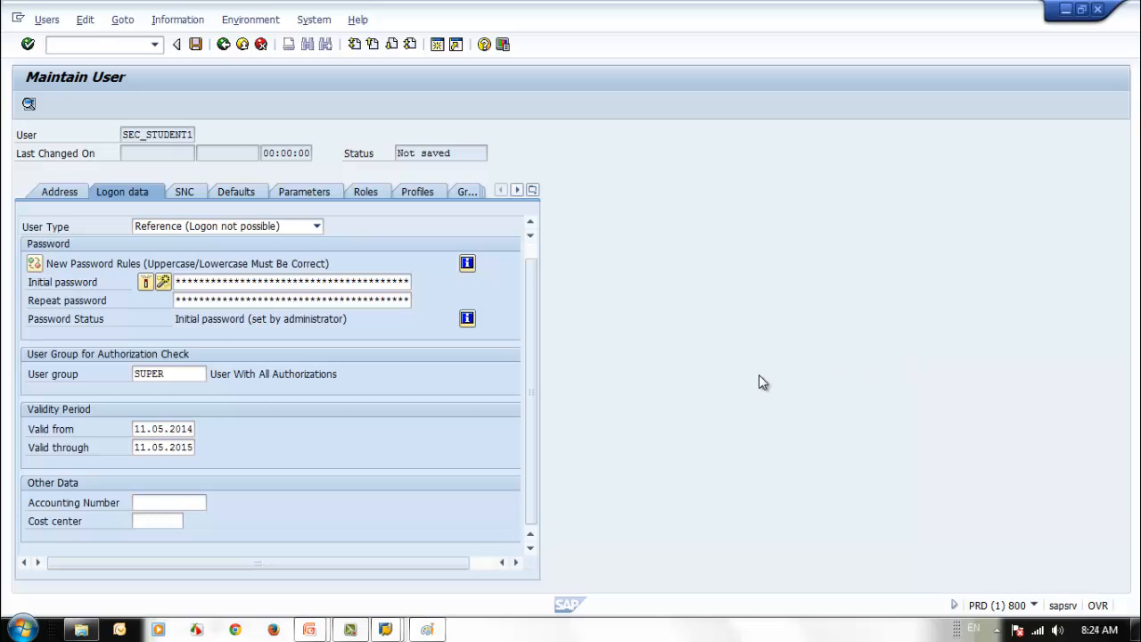
# - Switch SEC_STUDENT1's user type from Reference to Service
pyautogui.click(317, 227)
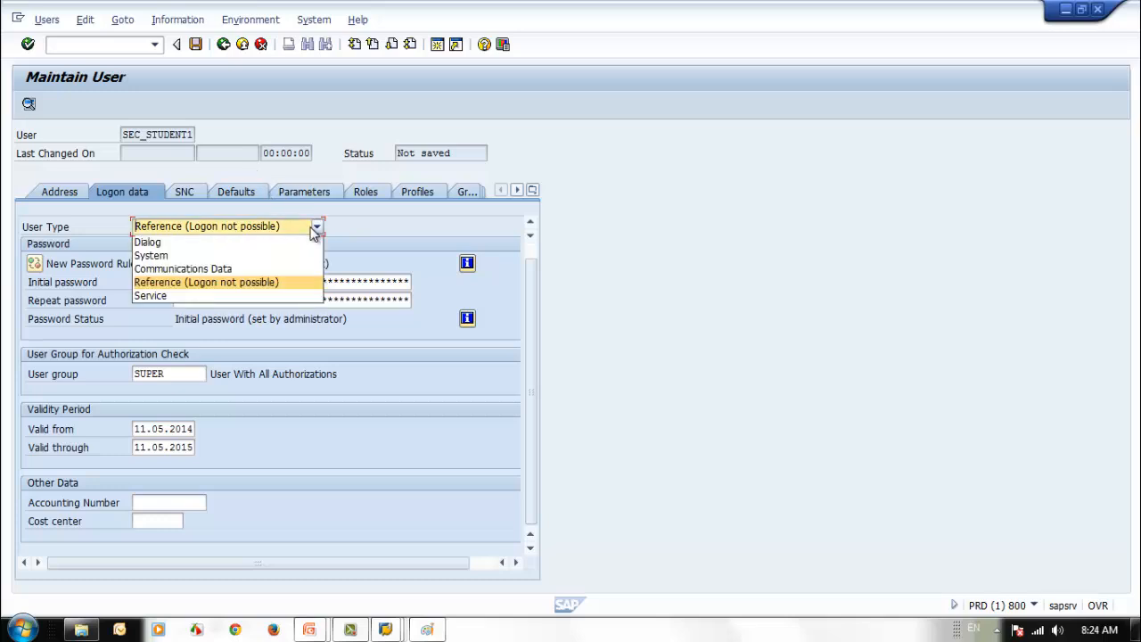
pyautogui.click(210, 297)
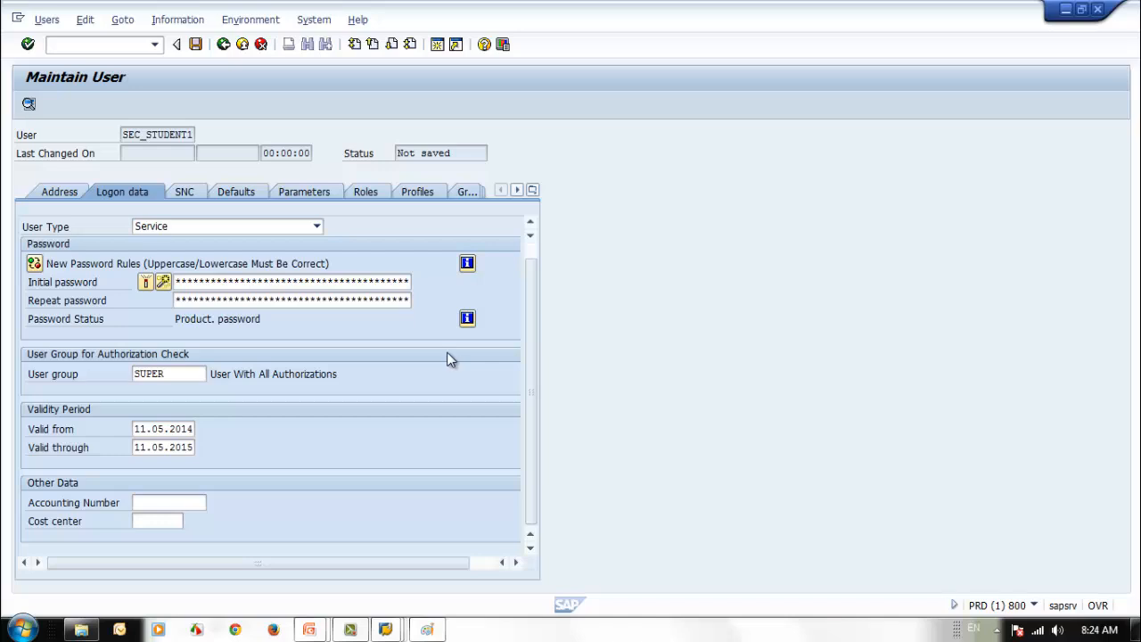
pyautogui.click(218, 283)
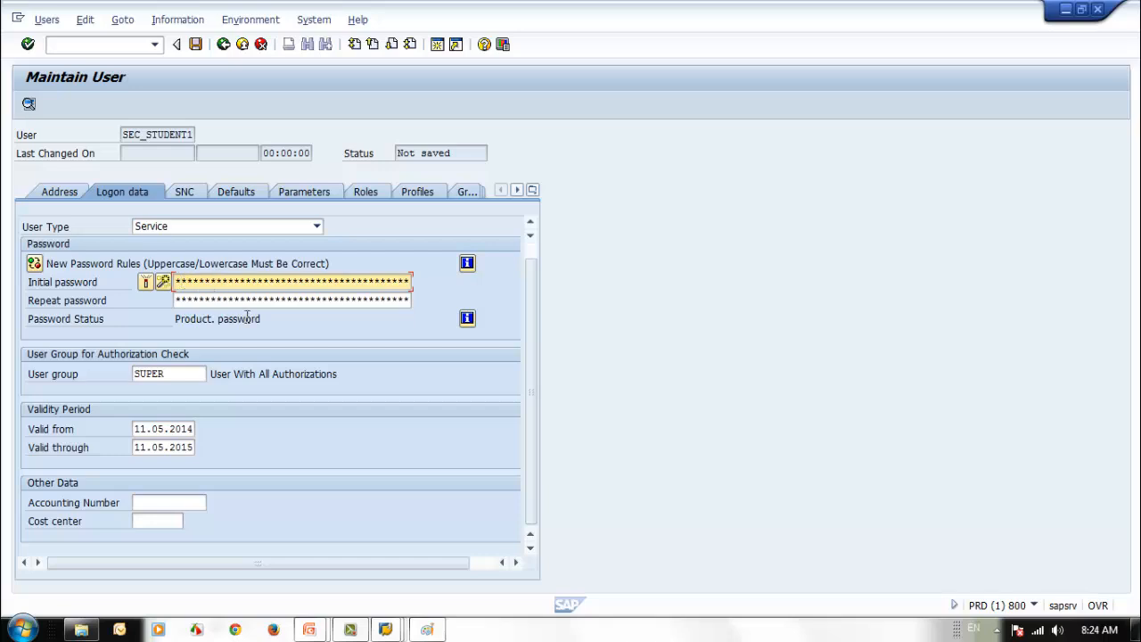
pyautogui.click(181, 299)
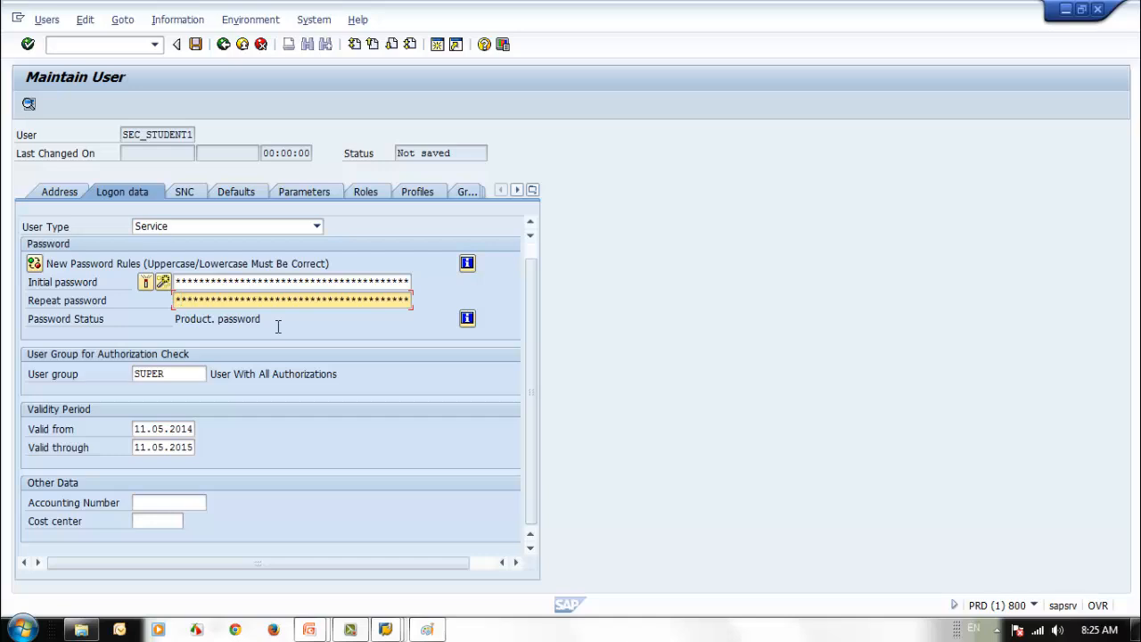
pyautogui.click(238, 282)
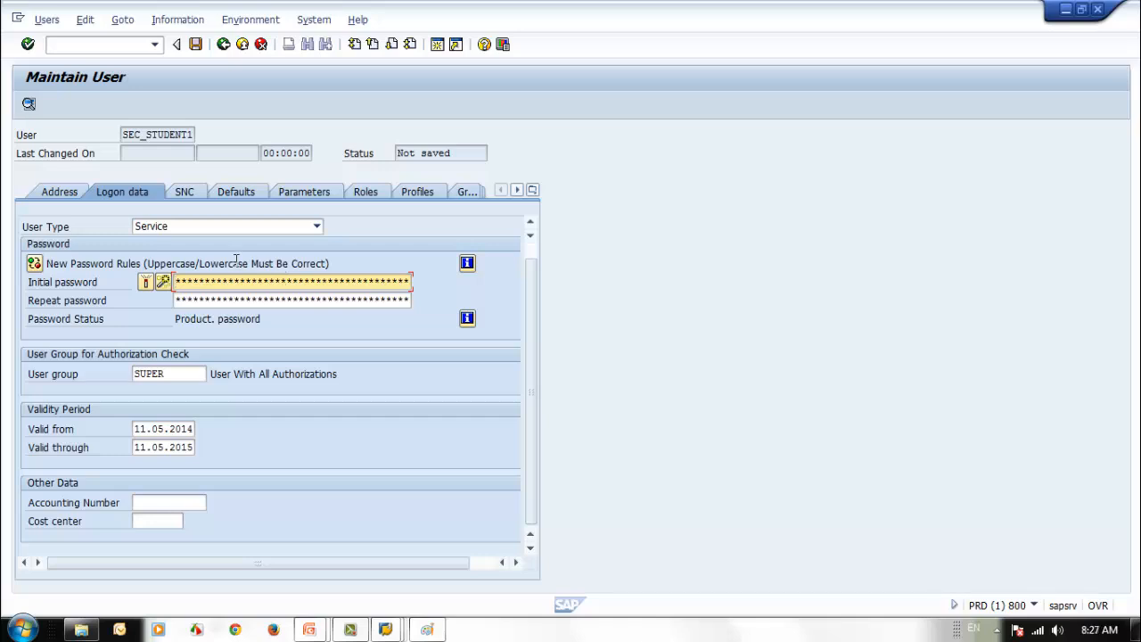
# - Check the SNC settings, then show defaults such as time zone CET and date format DD.MM.YYYY
pyautogui.click(187, 192)
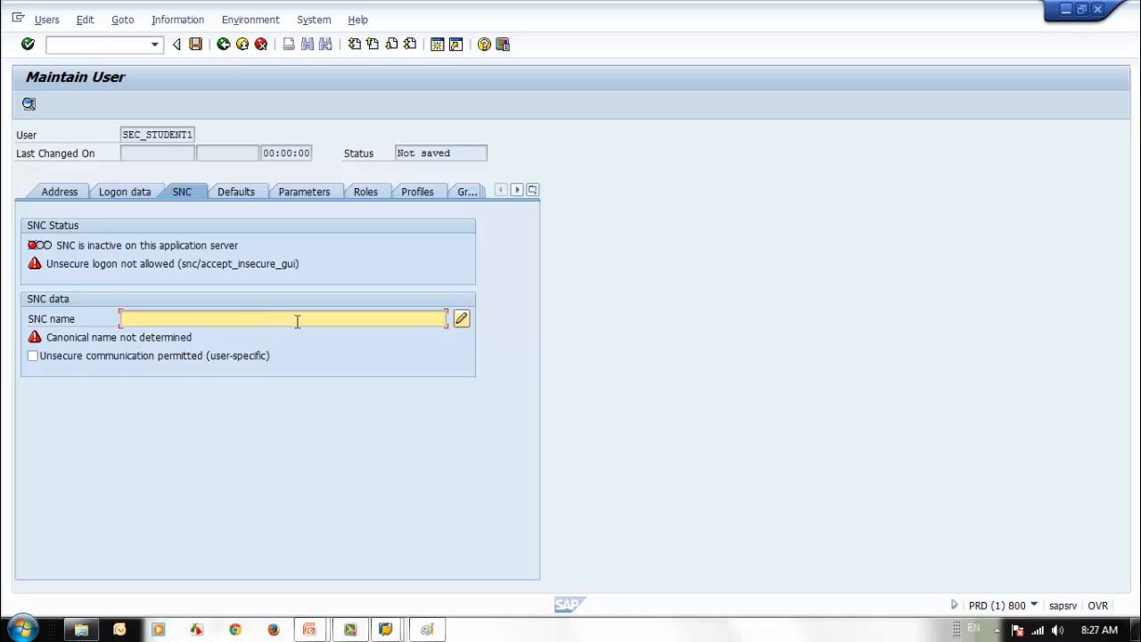
pyautogui.click(235, 193)
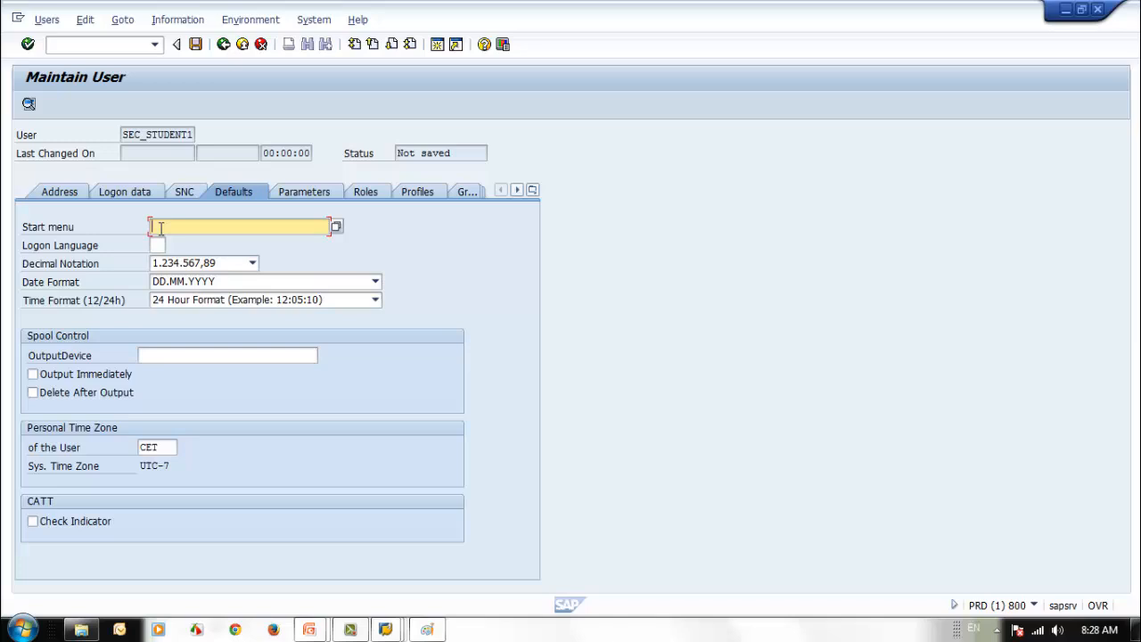
# - Search the Start menu values, list all 500 area menus, and bring back the restriction fields
pyautogui.click(336, 227)
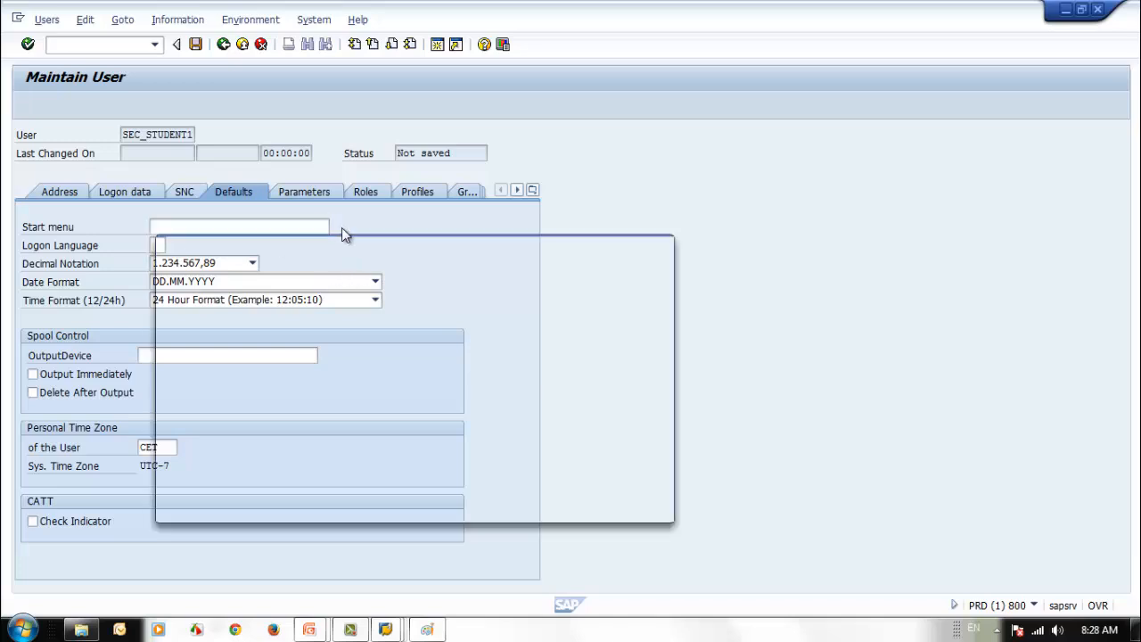
pyautogui.moveTo(492, 250); pyautogui.dragTo(711, 196)
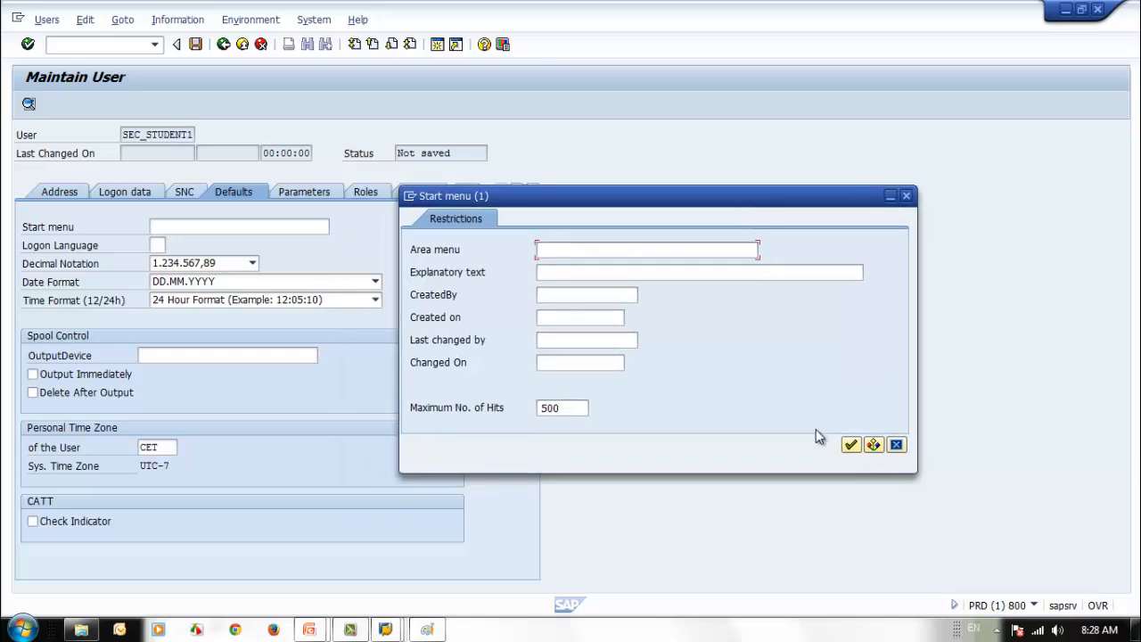
pyautogui.click(850, 444)
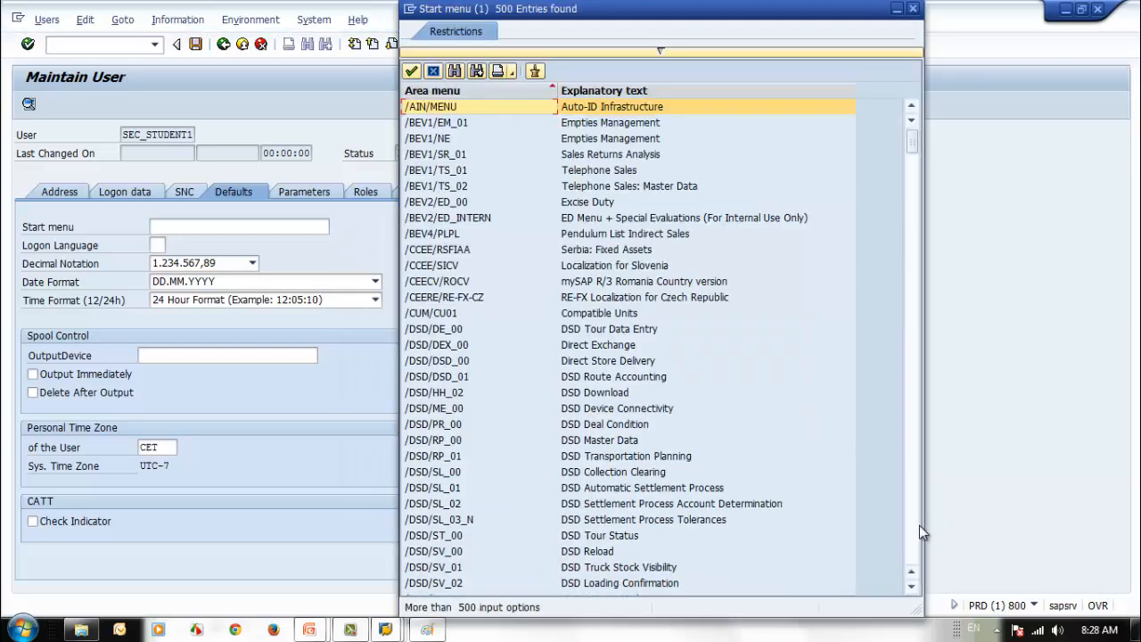
pyautogui.scroll(-10, 917, 534)
pyautogui.scroll(-10, 918, 535)
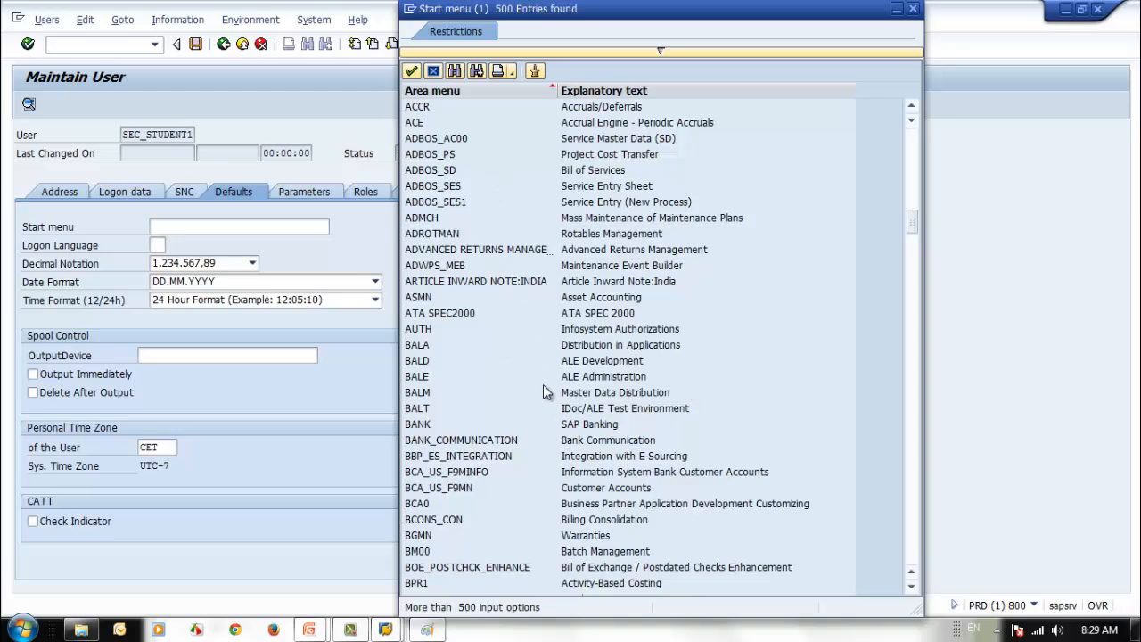
pyautogui.scroll(-5, 543, 384)
pyautogui.click(591, 91)
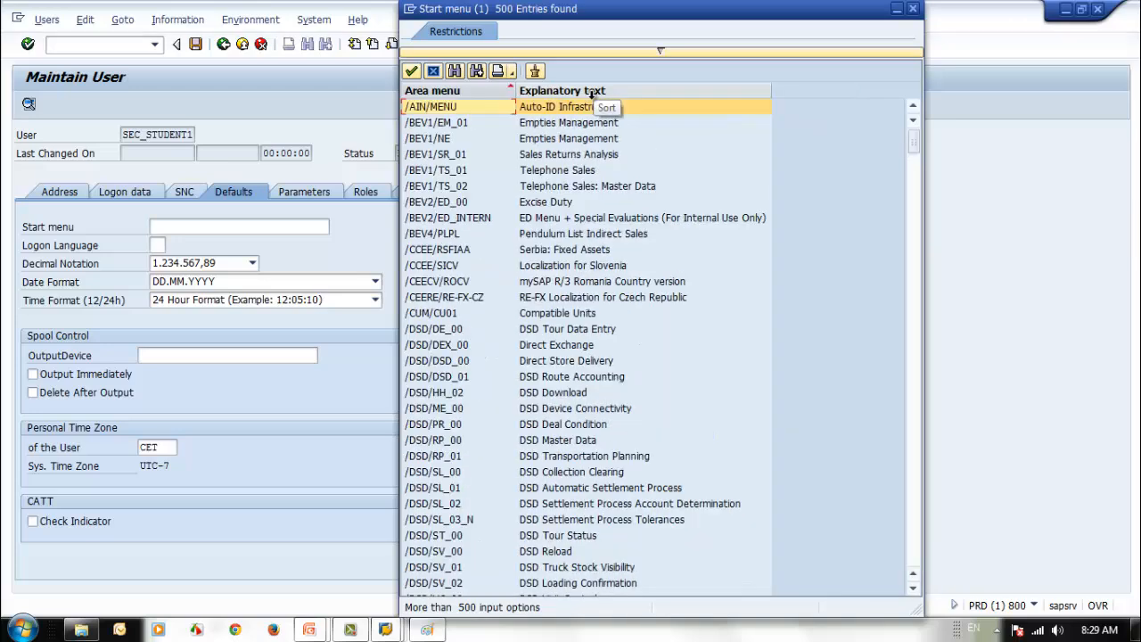
pyautogui.click(648, 50)
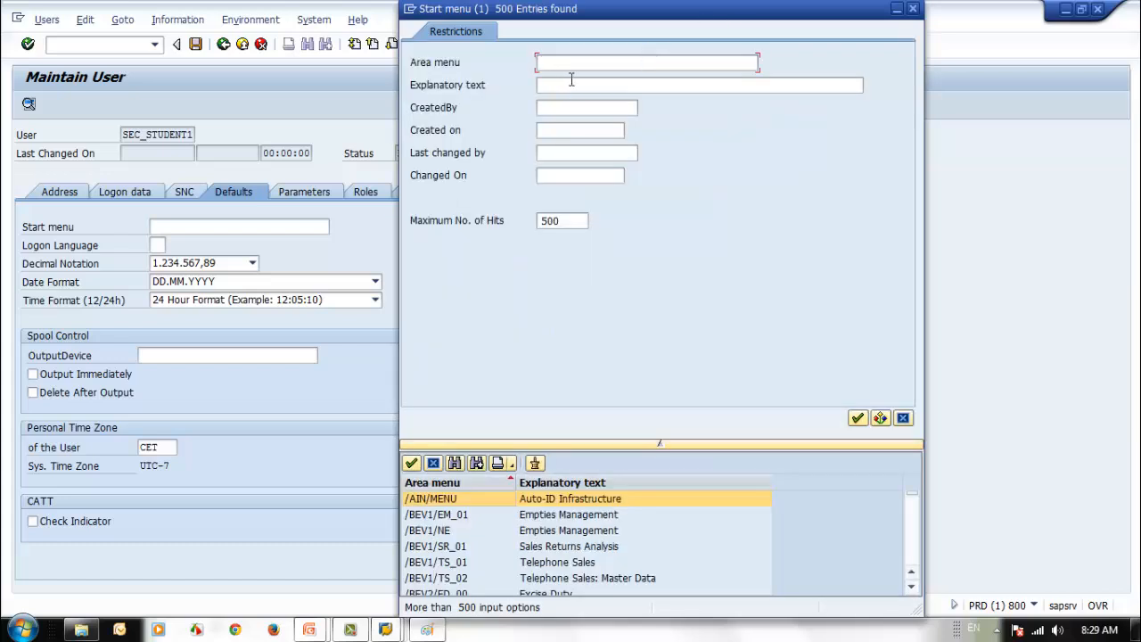
# - Restrict the start menu search to area menu S000 (SAP R/3) and open a minimized second session
pyautogui.write('S000')
pyautogui.press('Return')
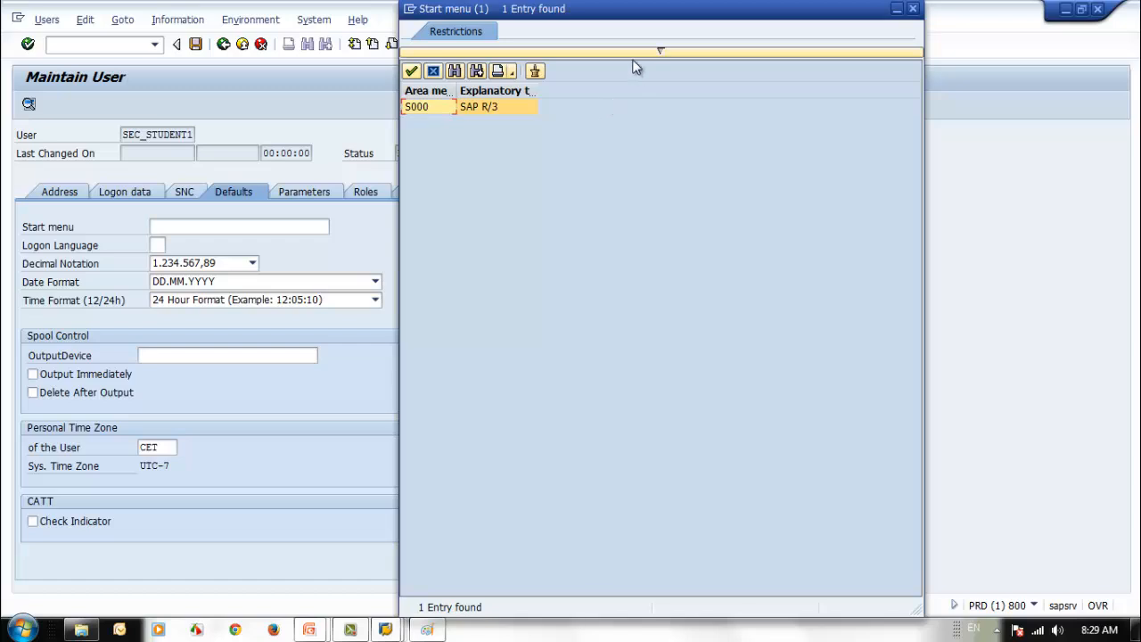
pyautogui.moveTo(398, 629)
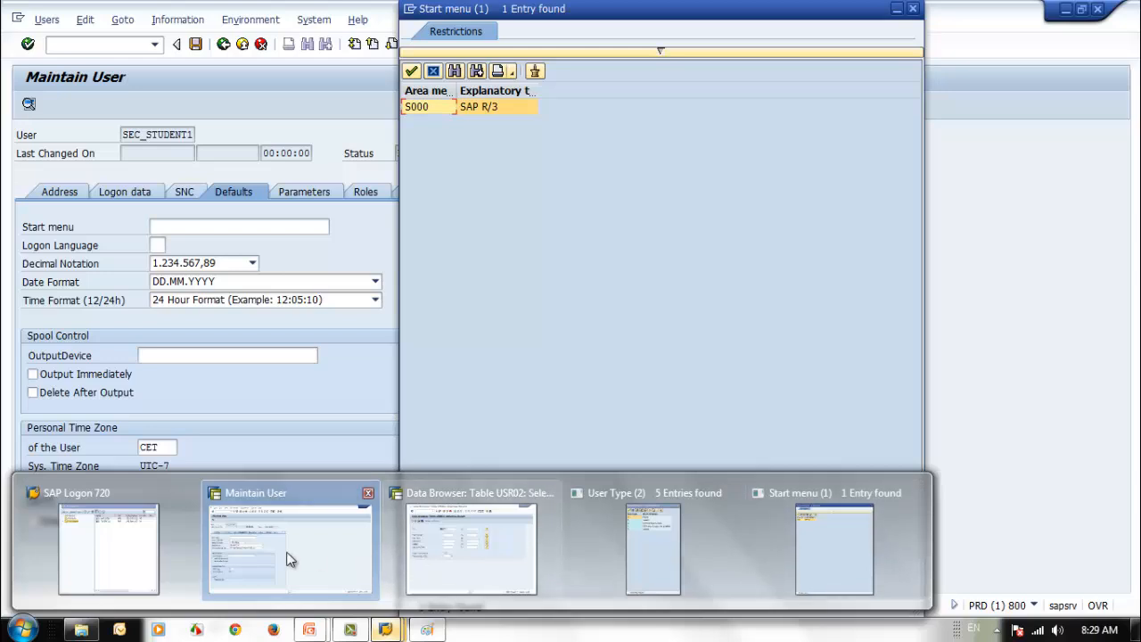
pyautogui.click(330, 559)
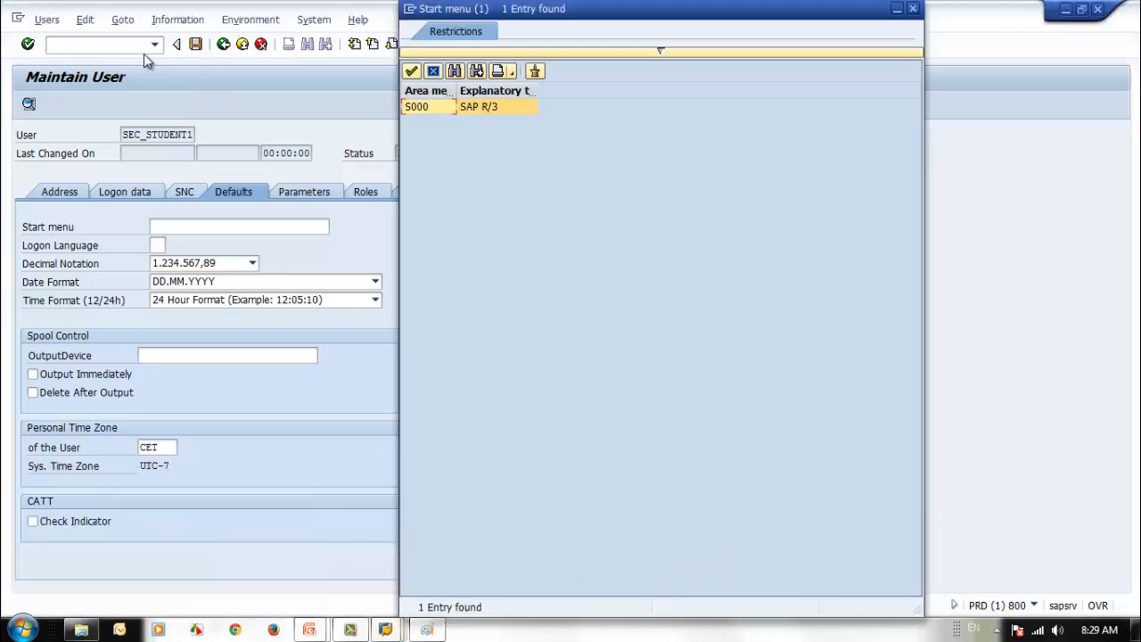
pyautogui.click(410, 9)
pyautogui.click(453, 127)
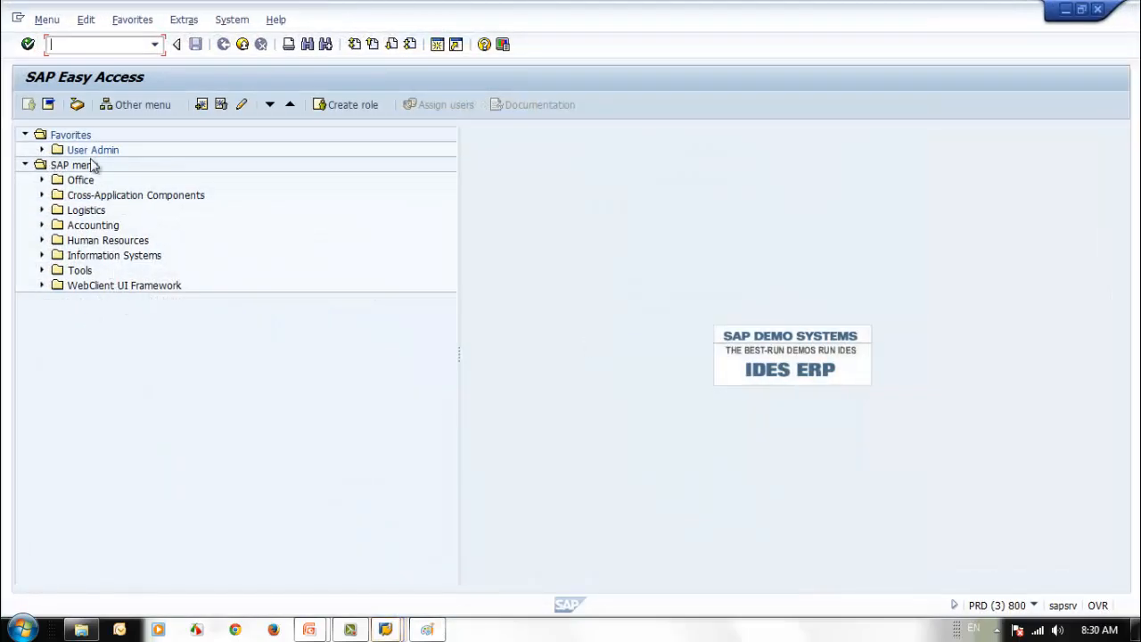
pyautogui.click(1065, 9)
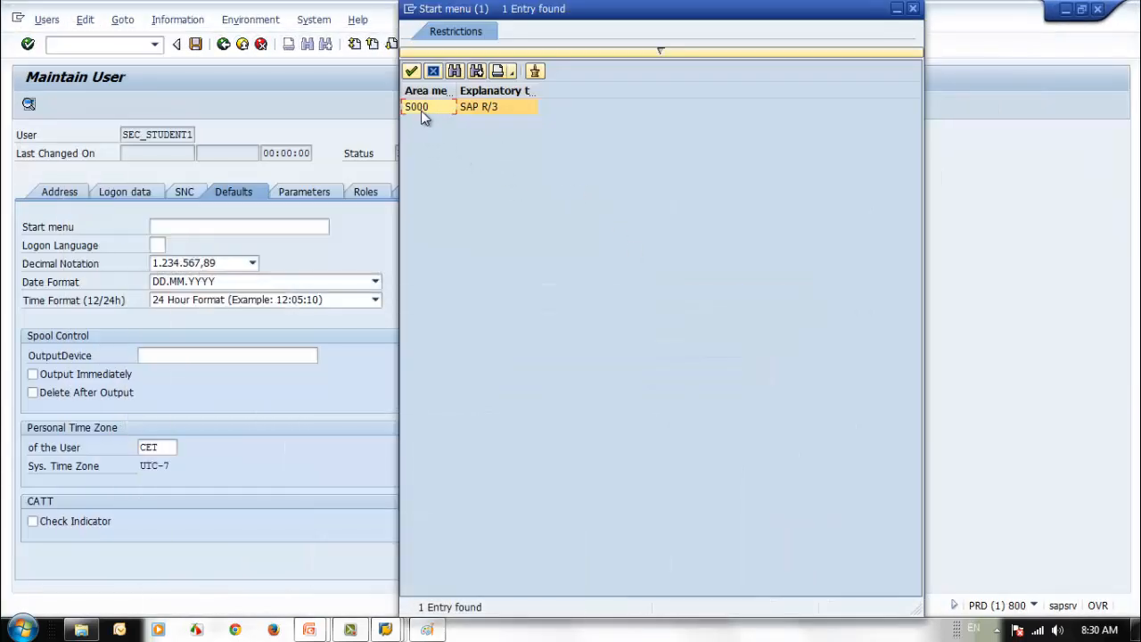
# - Close the start menu list and browse the logon languages without choosing one
pyautogui.click(912, 10)
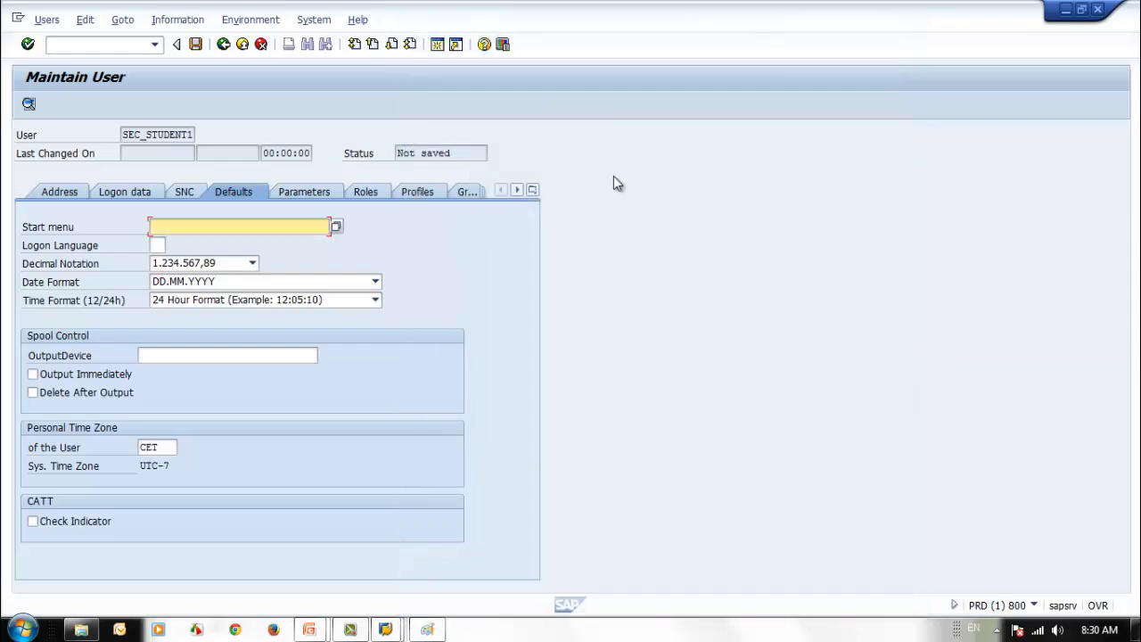
pyautogui.click(159, 245)
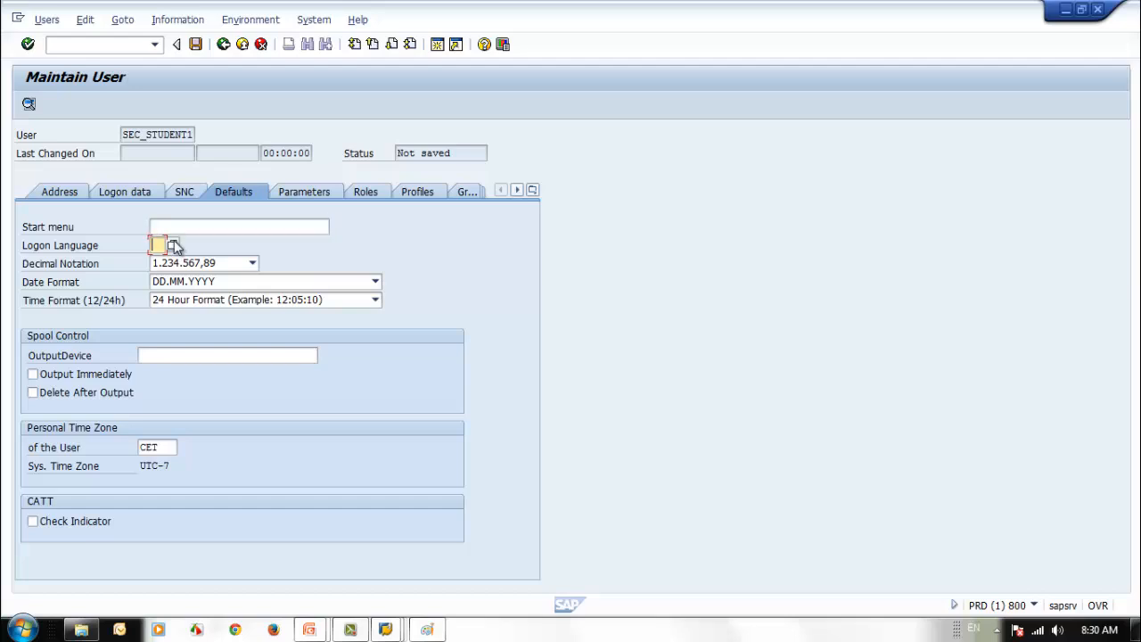
pyautogui.click(174, 246)
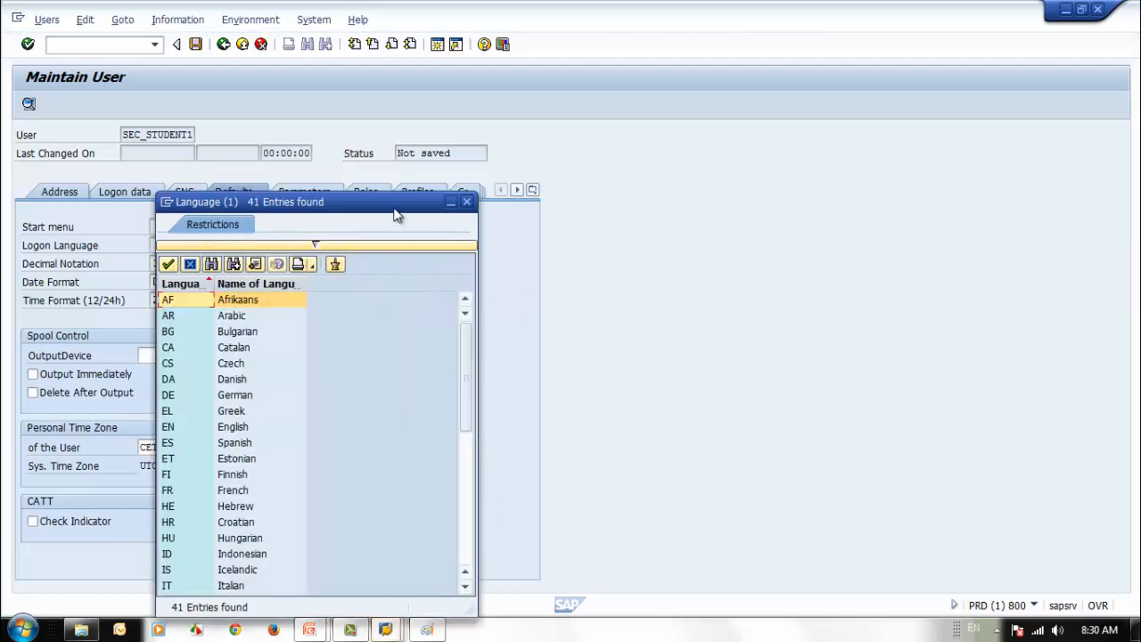
pyautogui.moveTo(397, 215); pyautogui.dragTo(594, 147)
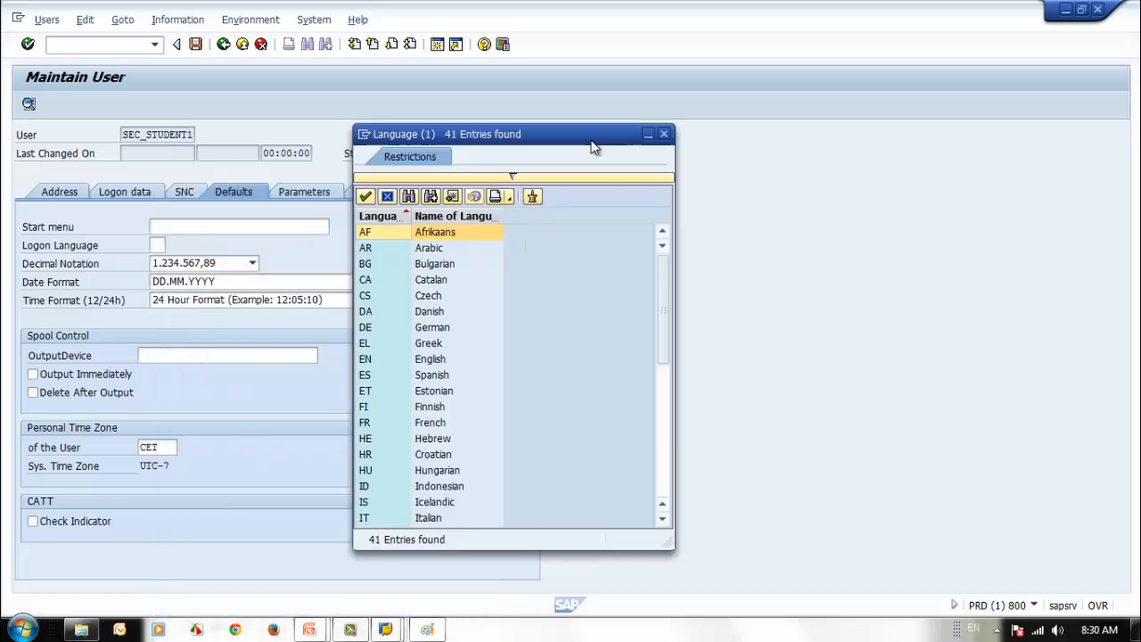
pyautogui.click(664, 469)
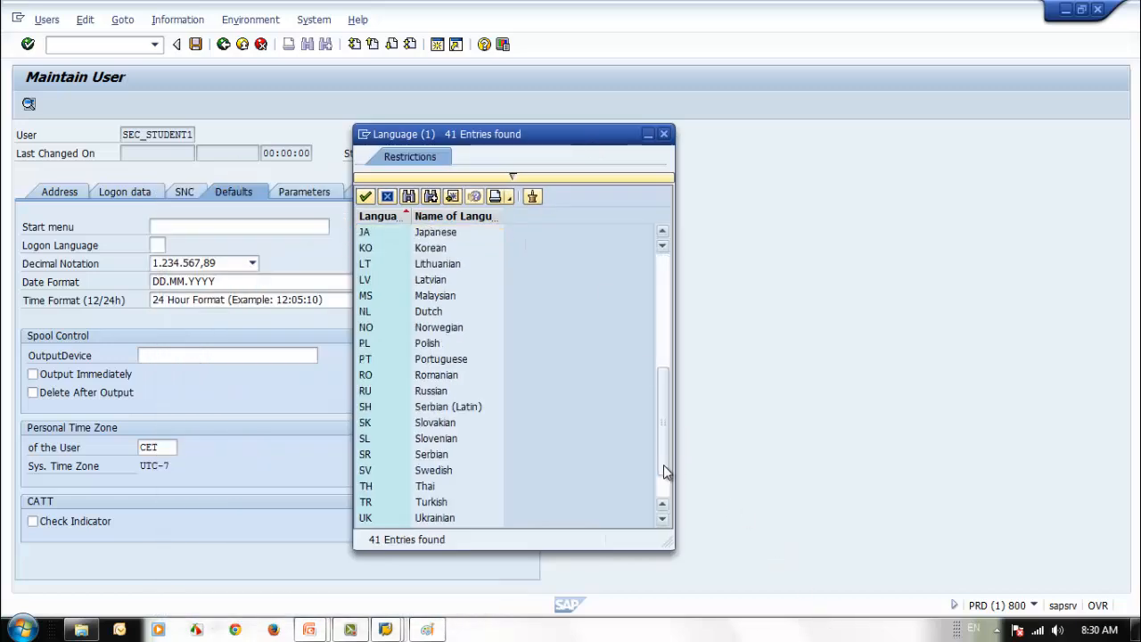
pyautogui.click(664, 134)
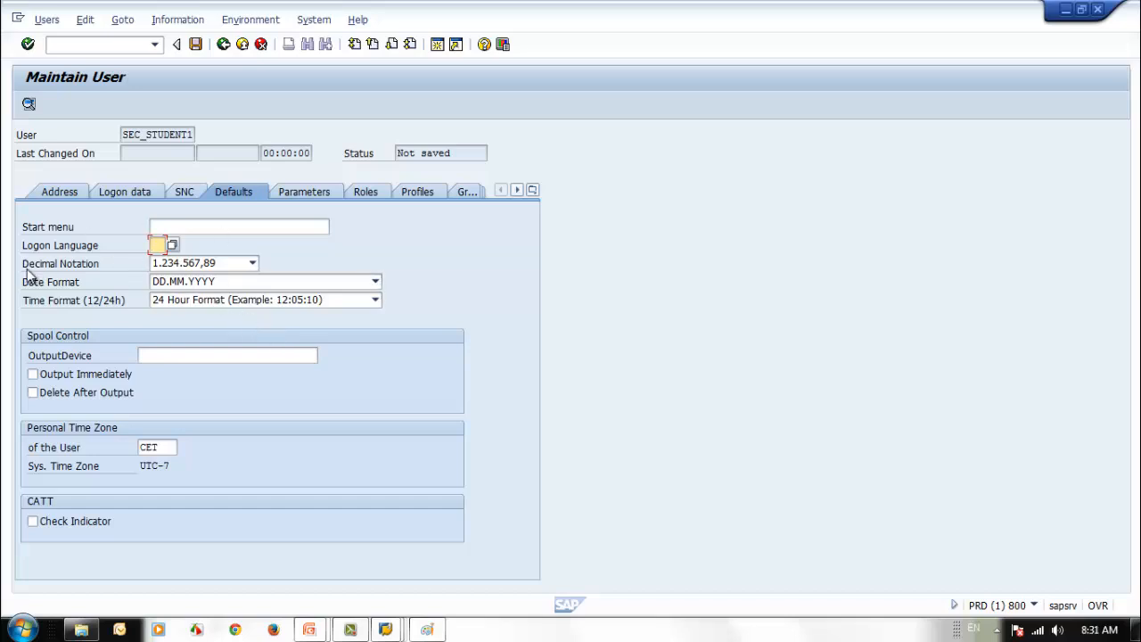
pyautogui.click(252, 264)
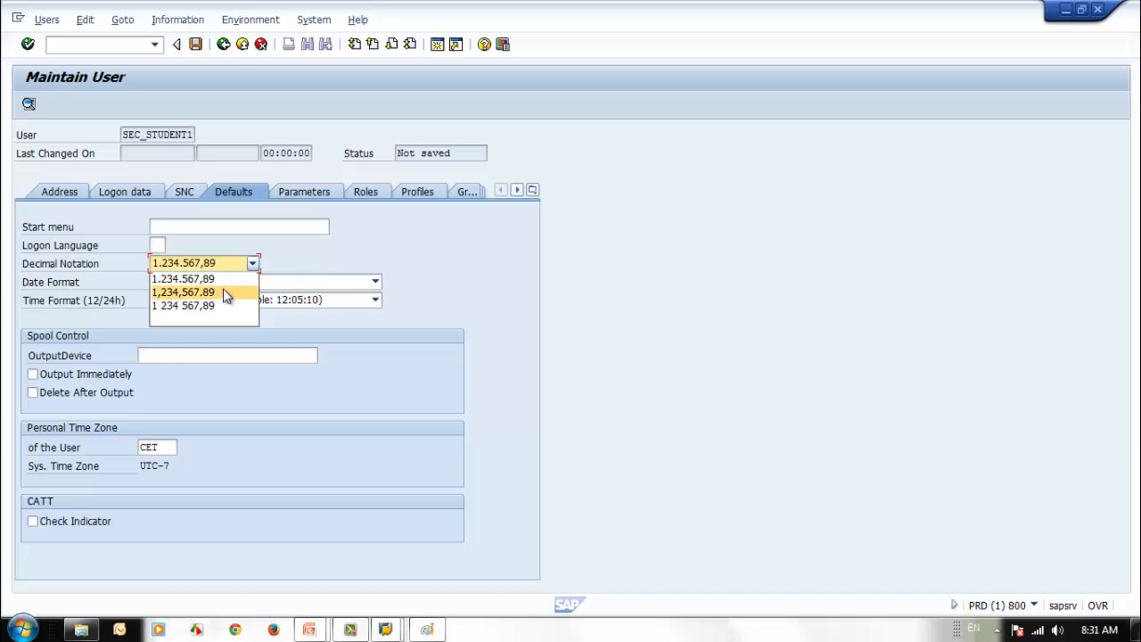
pyautogui.click(374, 282)
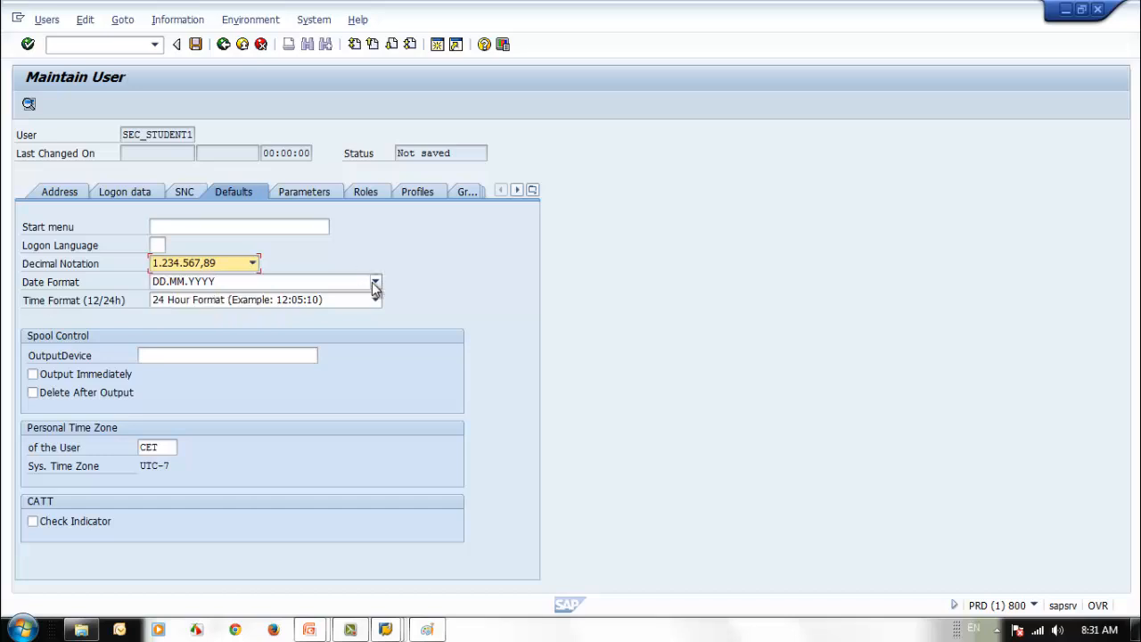
pyautogui.click(375, 282)
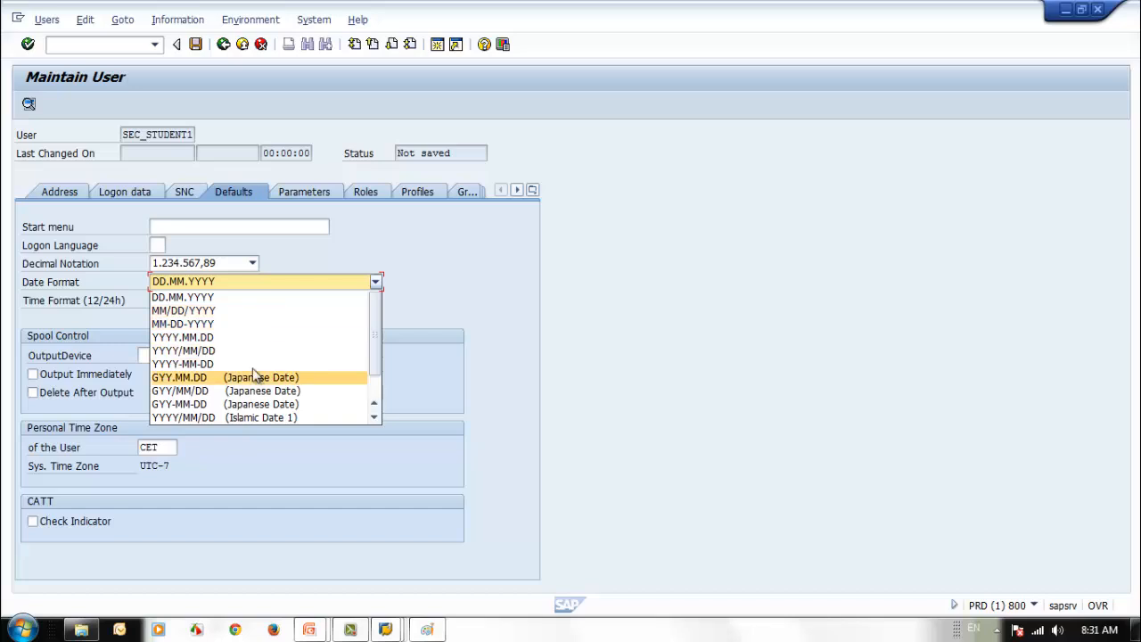
pyautogui.click(450, 303)
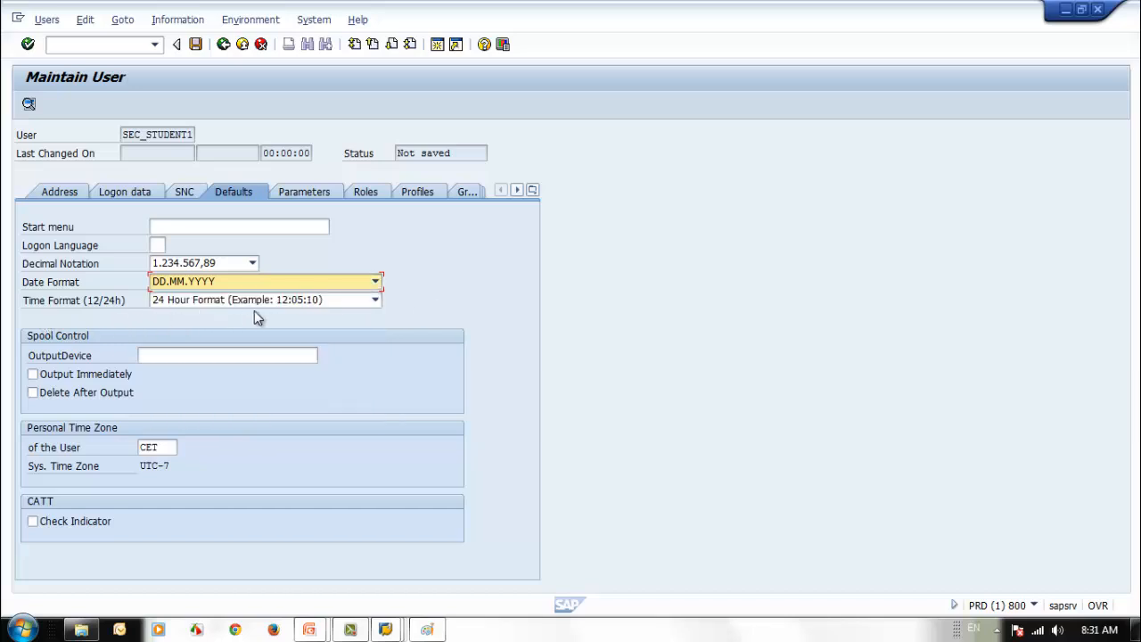
pyautogui.click(342, 301)
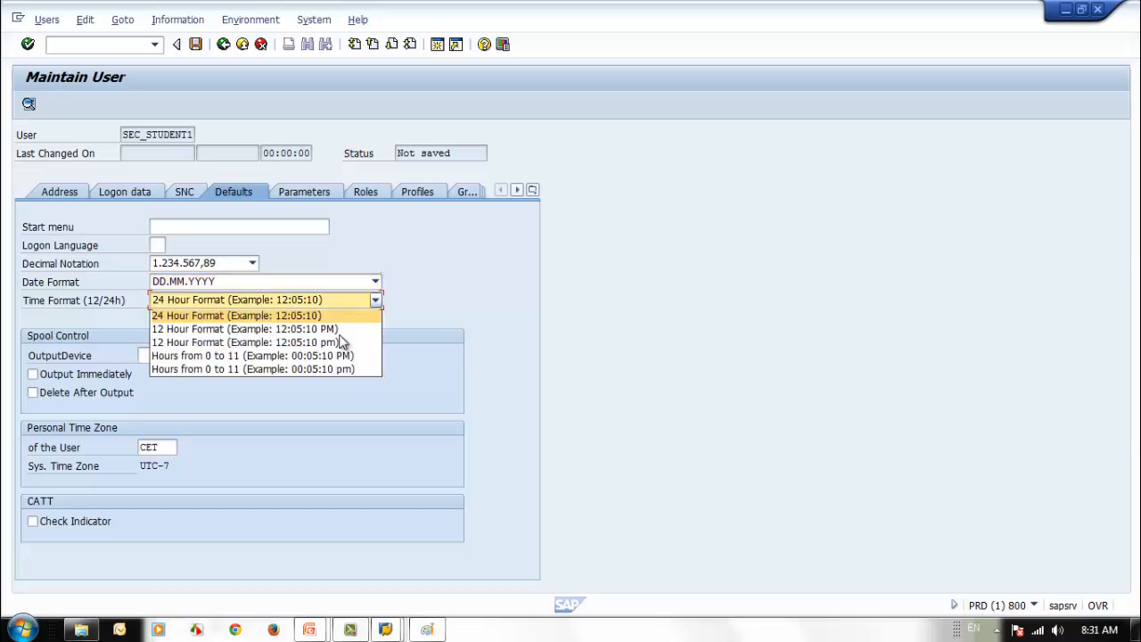
pyautogui.click(458, 311)
pyautogui.click(200, 357)
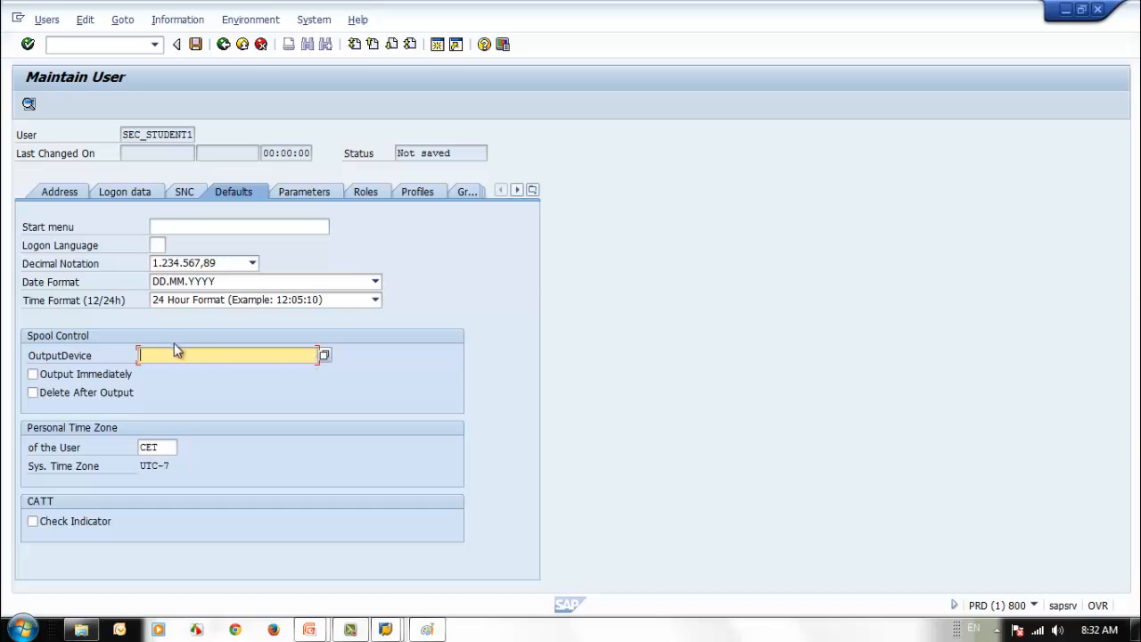
pyautogui.click(33, 375)
pyautogui.click(33, 393)
pyautogui.click(33, 375)
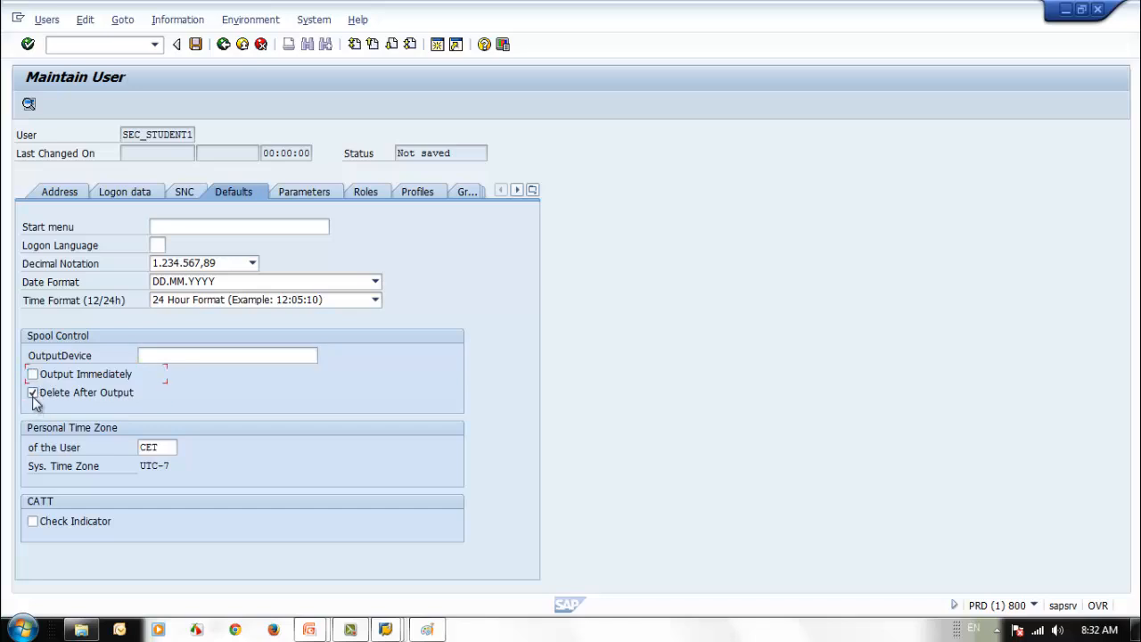
pyautogui.click(33, 393)
pyautogui.click(33, 375)
pyautogui.click(33, 376)
pyautogui.click(33, 393)
pyautogui.click(33, 393)
pyautogui.click(33, 375)
pyautogui.click(33, 393)
pyautogui.click(33, 393)
pyautogui.click(33, 375)
pyautogui.click(34, 396)
pyautogui.click(33, 392)
pyautogui.click(32, 394)
pyautogui.click(33, 394)
pyautogui.click(166, 450)
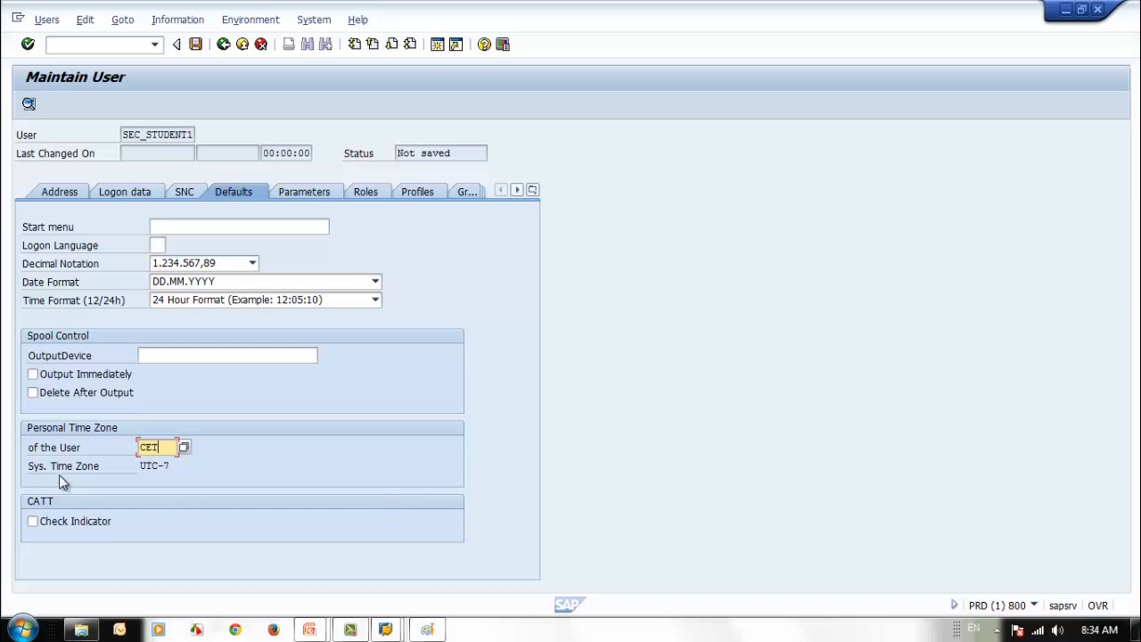
pyautogui.click(159, 465)
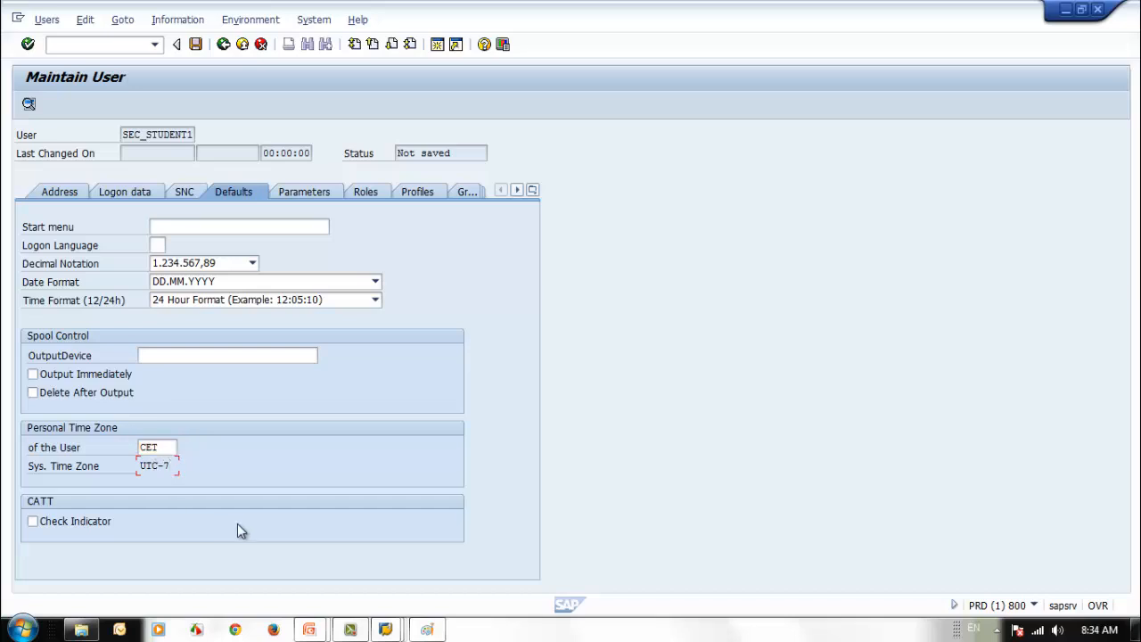
pyautogui.click(159, 446)
pyautogui.click(1034, 605)
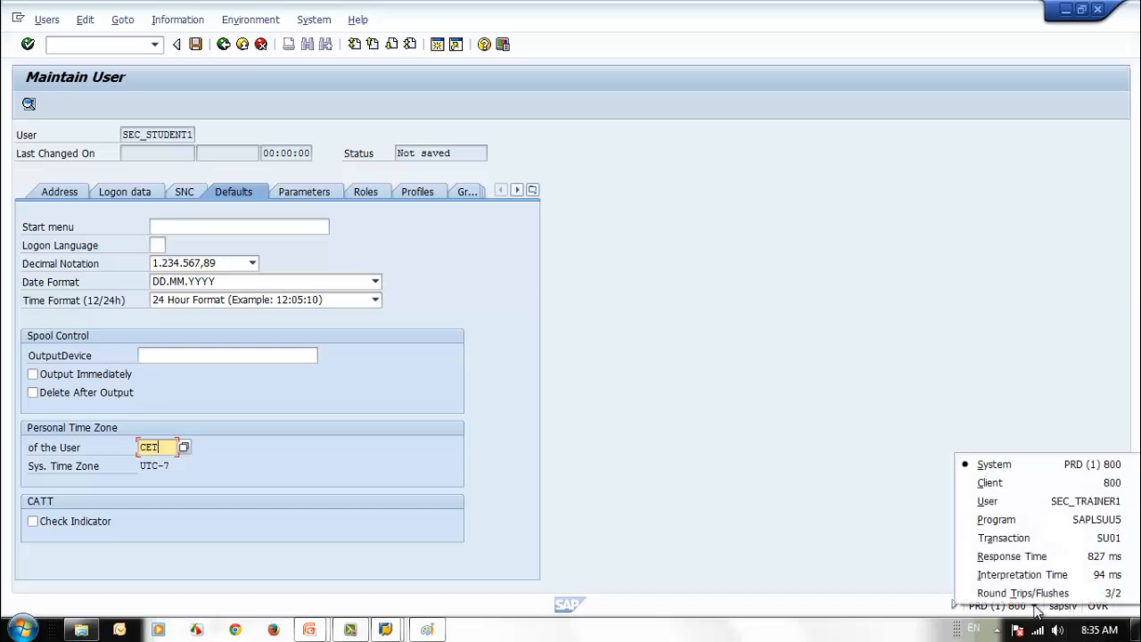
pyautogui.click(843, 287)
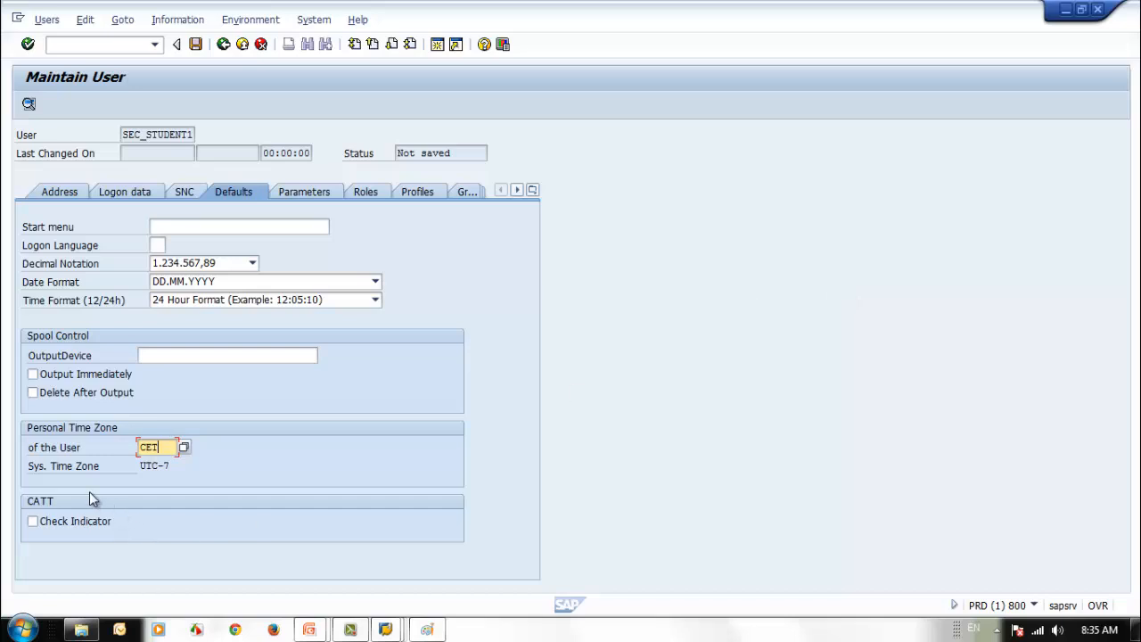
pyautogui.click(325, 24)
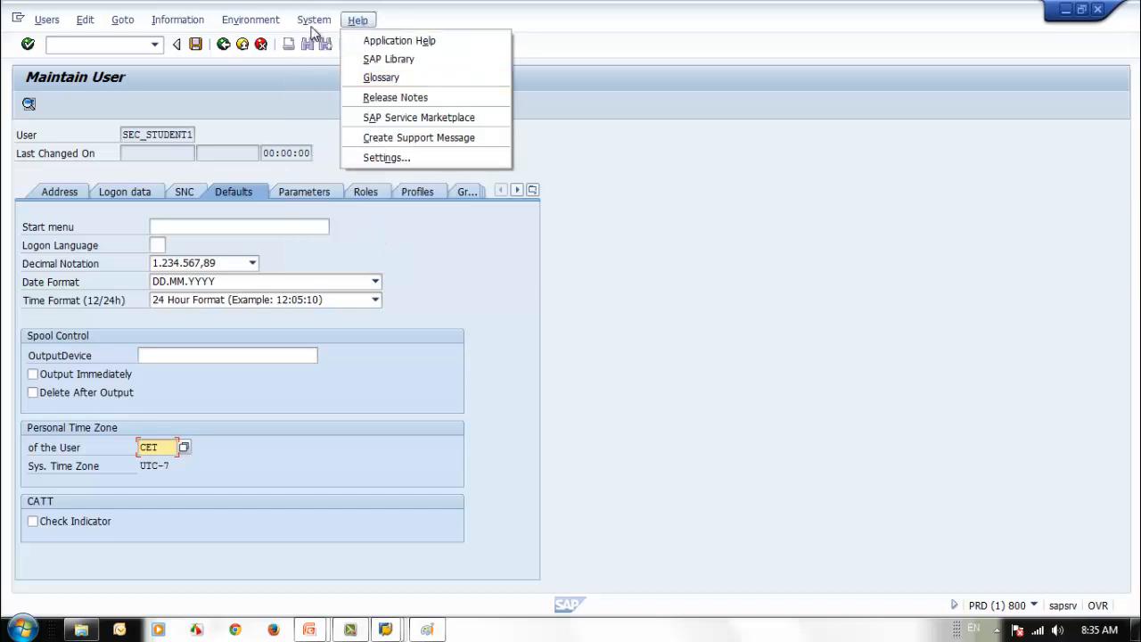
pyautogui.click(330, 242)
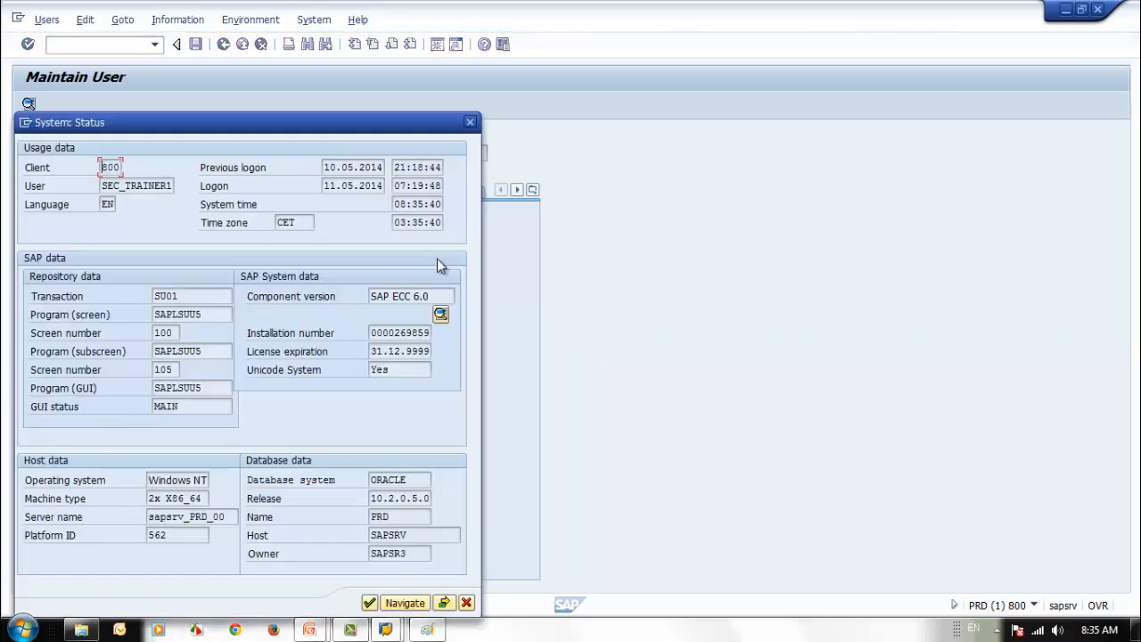
pyautogui.moveTo(302, 134); pyautogui.dragTo(716, 90)
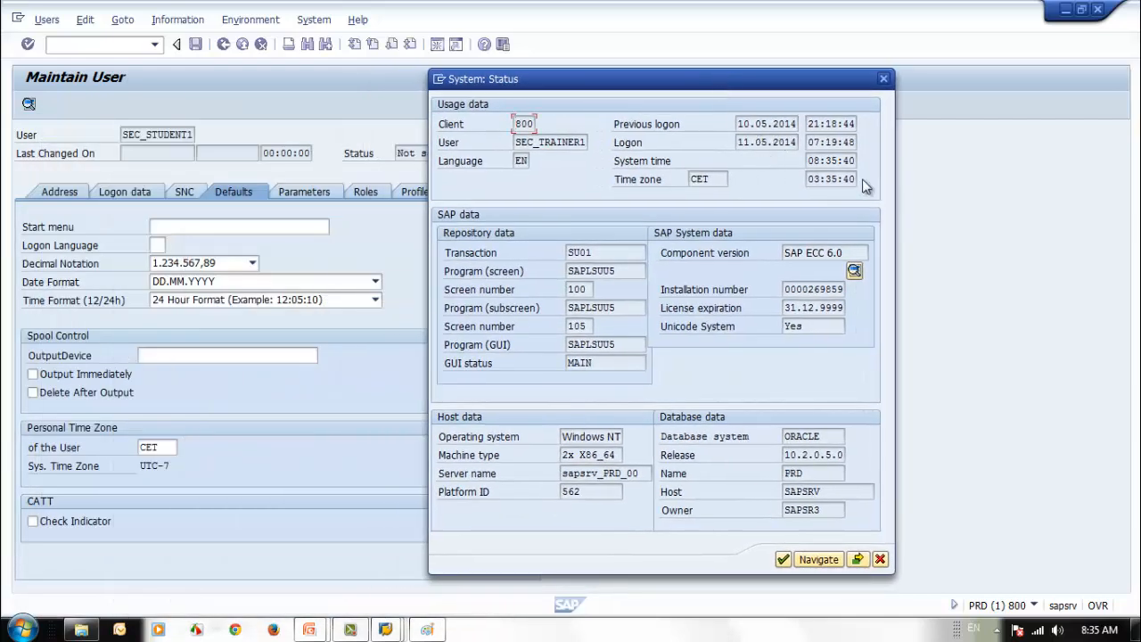
pyautogui.moveTo(805, 161); pyautogui.dragTo(853, 161)
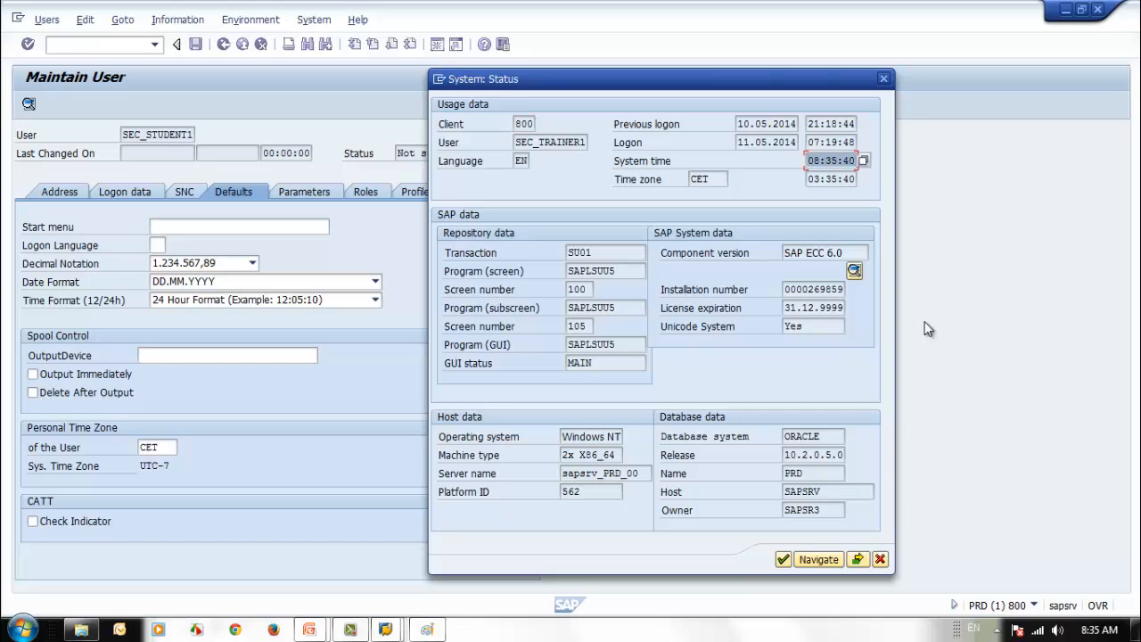
pyautogui.click(879, 559)
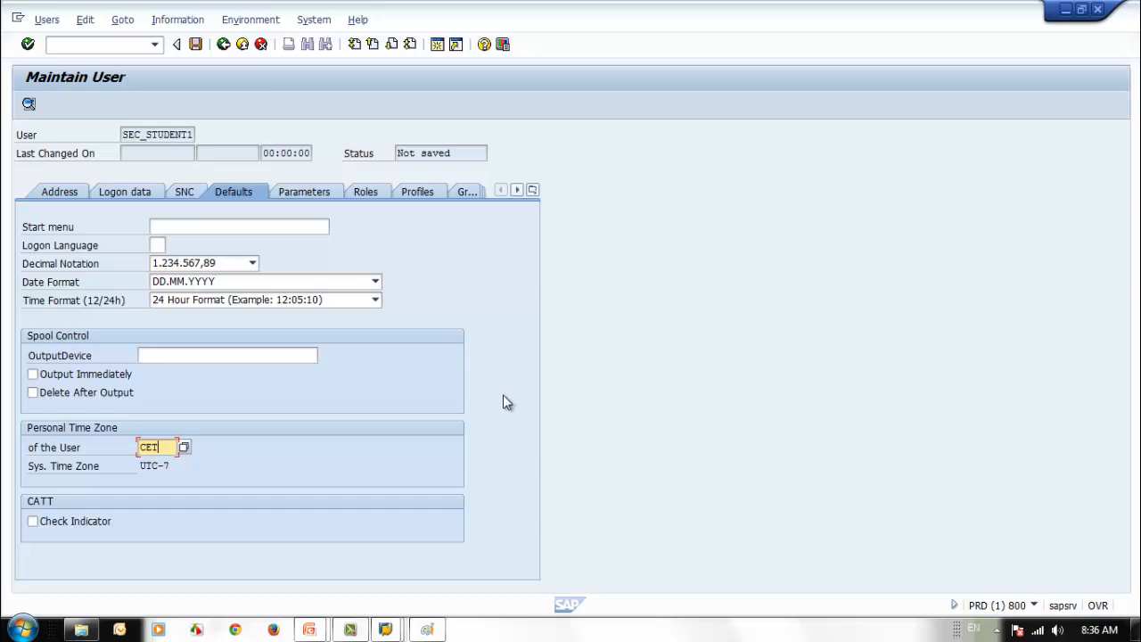
# - Save the new user SEC_STUDENT1 with Ctrl+S
pyautogui.hotkey('ctrl', 's')
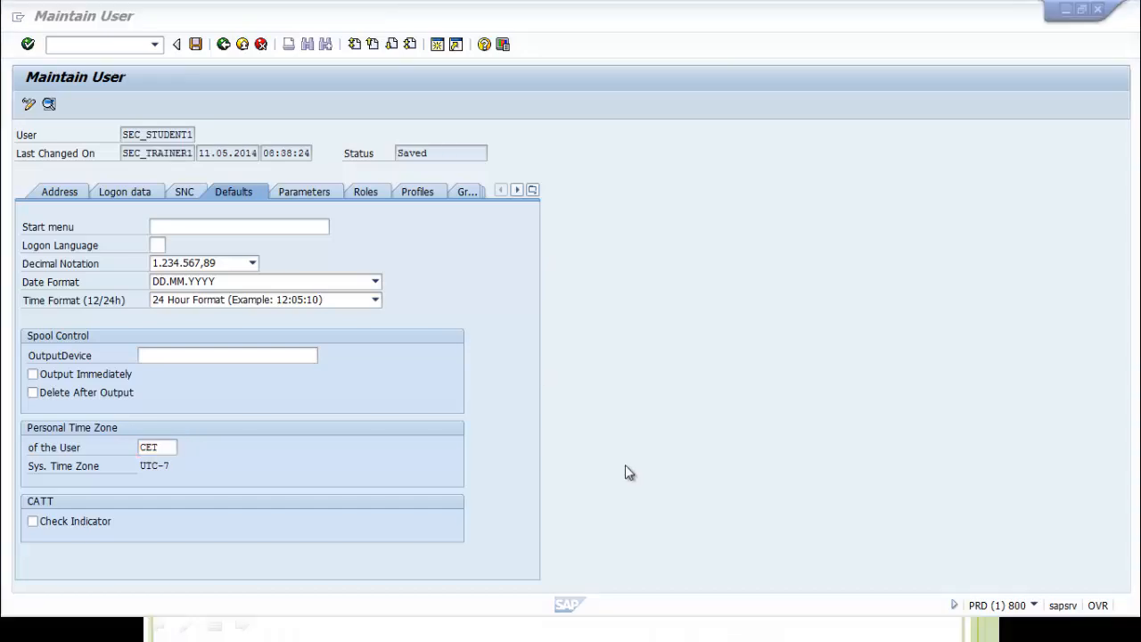
# - Present the Tab - Defaults and Tab - Parameters slides, then show SEC_STUDENT1's empty Parameters tab
pyautogui.click(667, 636)
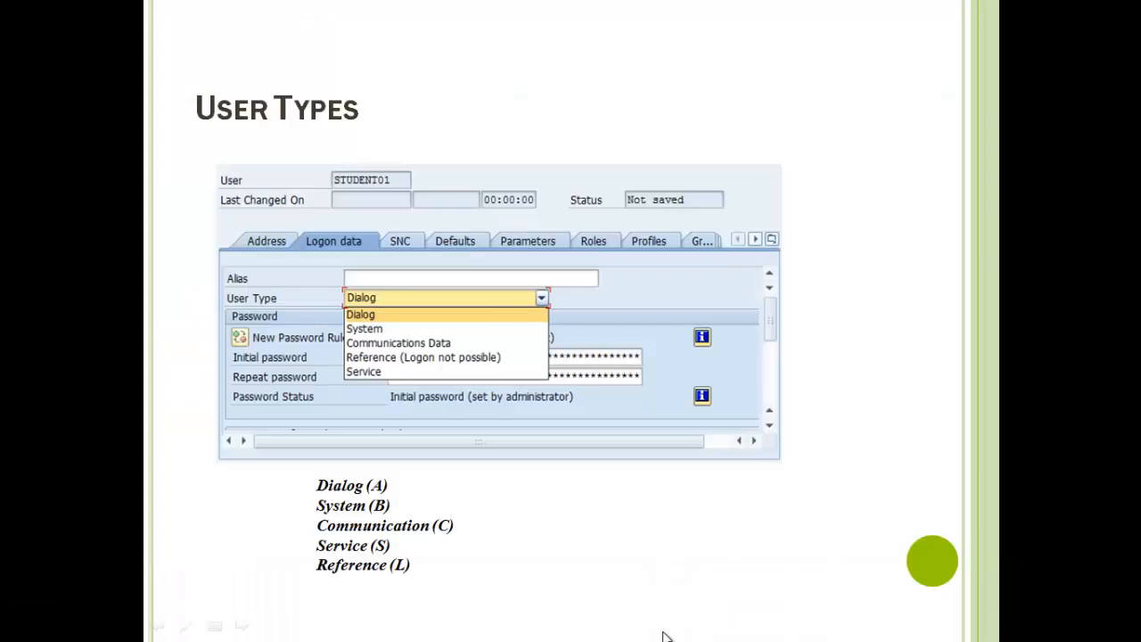
pyautogui.click(592, 543)
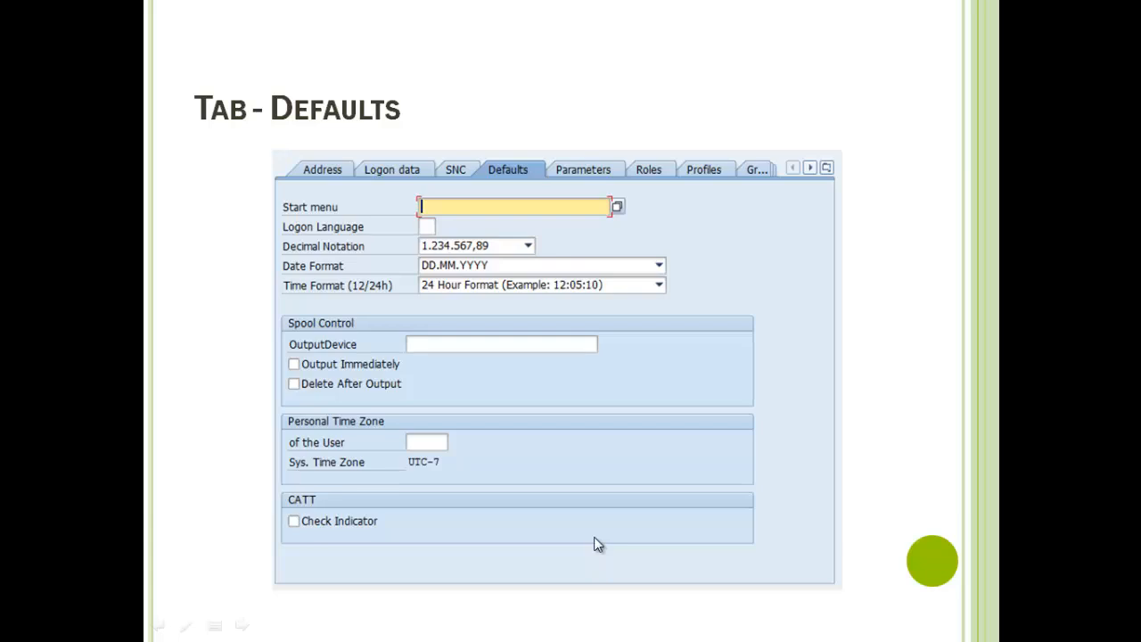
pyautogui.click(594, 538)
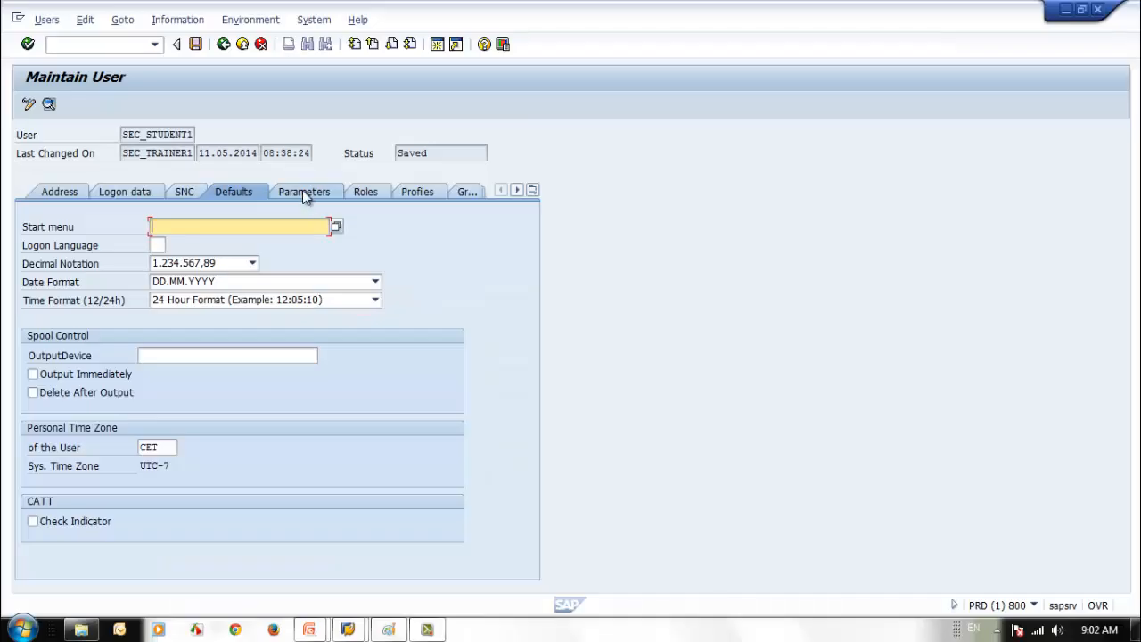
pyautogui.click(302, 192)
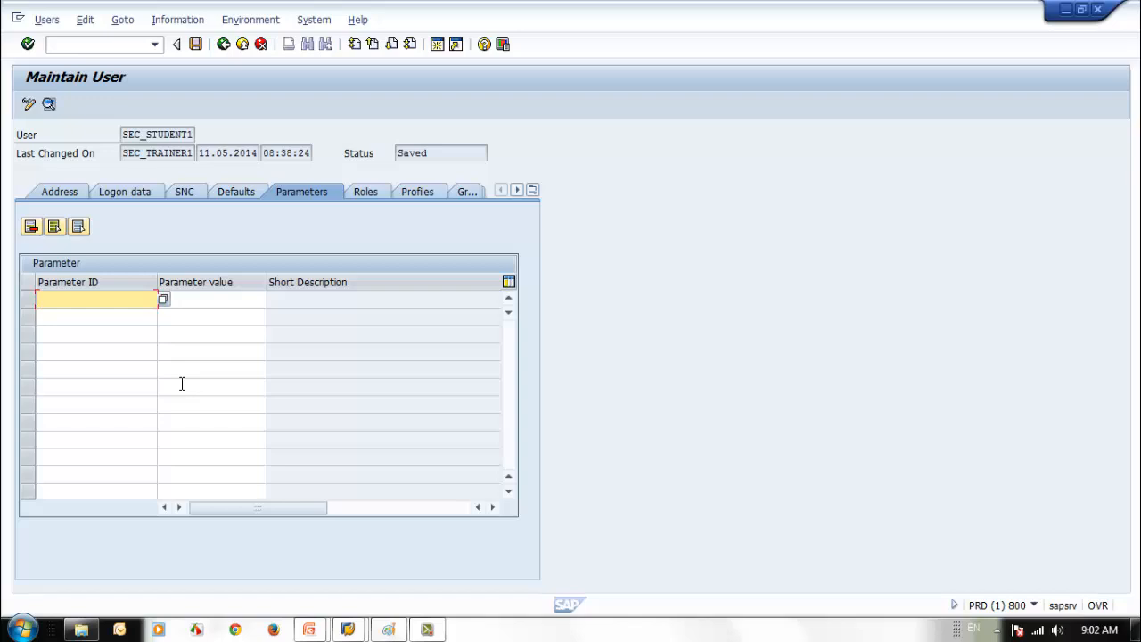
# - Add parameter BUK (company code) with value 1000, then show the user's Roles tab
pyautogui.write('BUK')
pyautogui.press('Return')
pyautogui.click(210, 300)
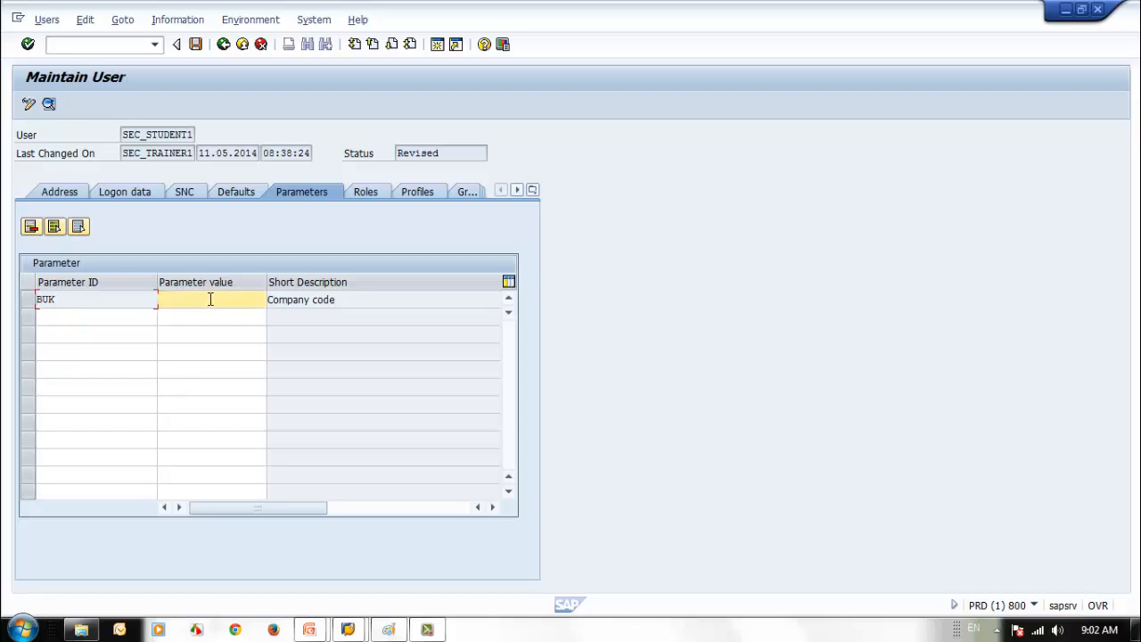
pyautogui.write('1000')
pyautogui.press('Return')
pyautogui.click(82, 317)
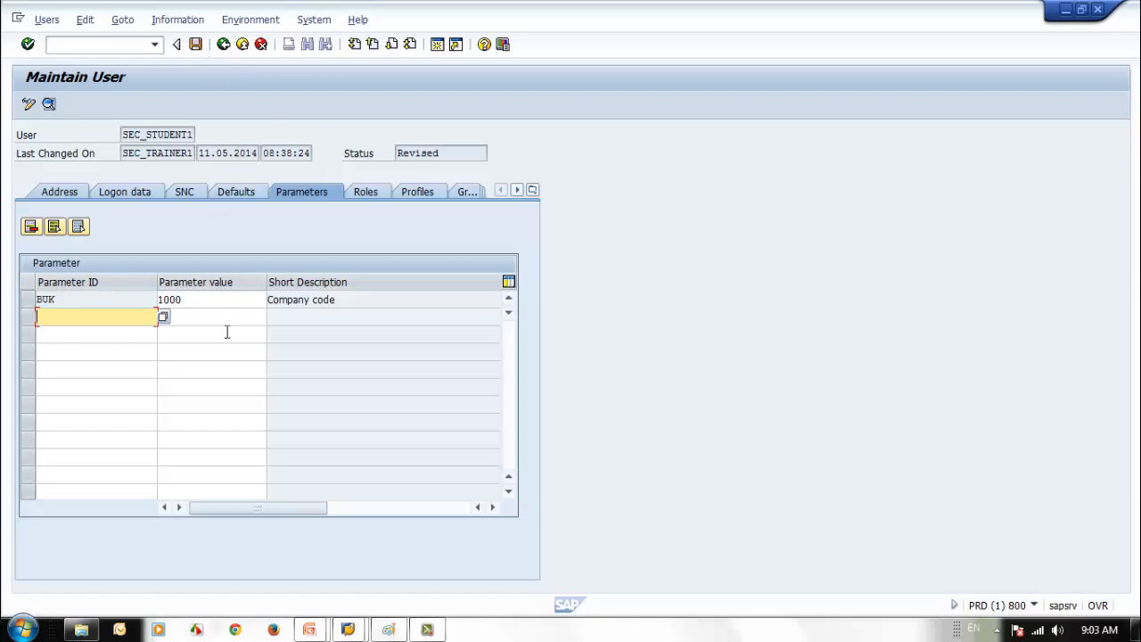
pyautogui.click(197, 300)
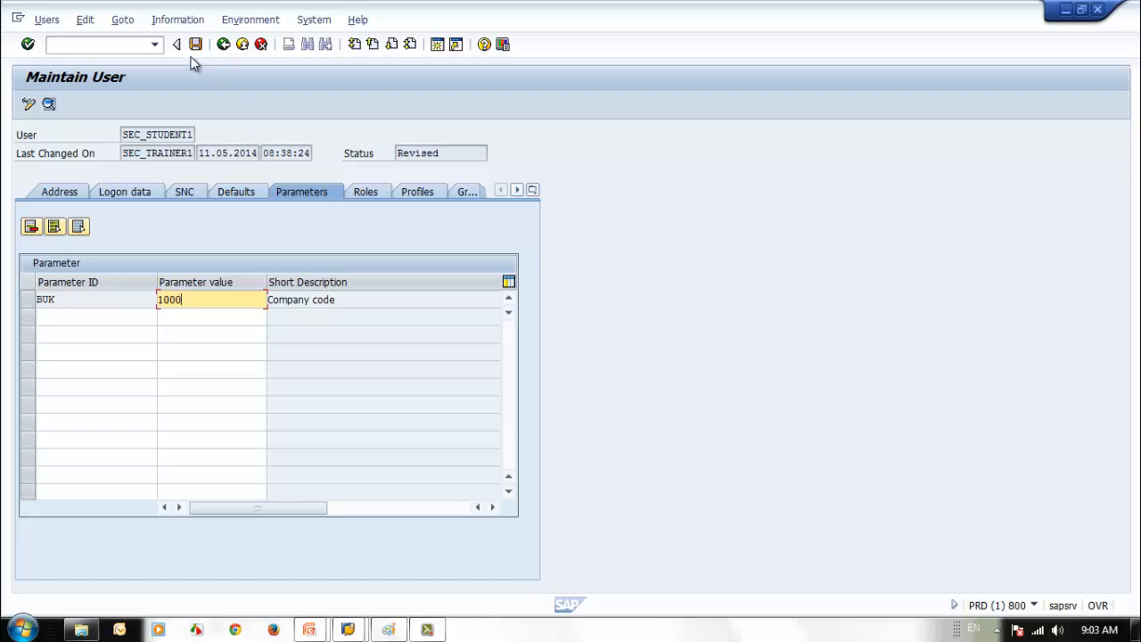
pyautogui.click(363, 192)
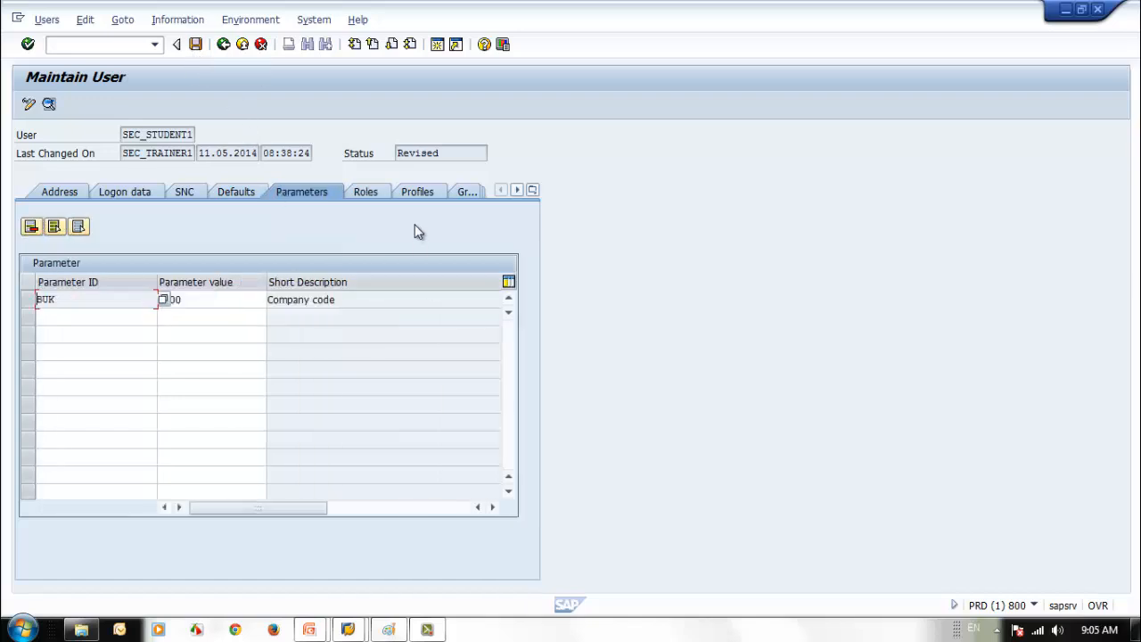
pyautogui.click(381, 194)
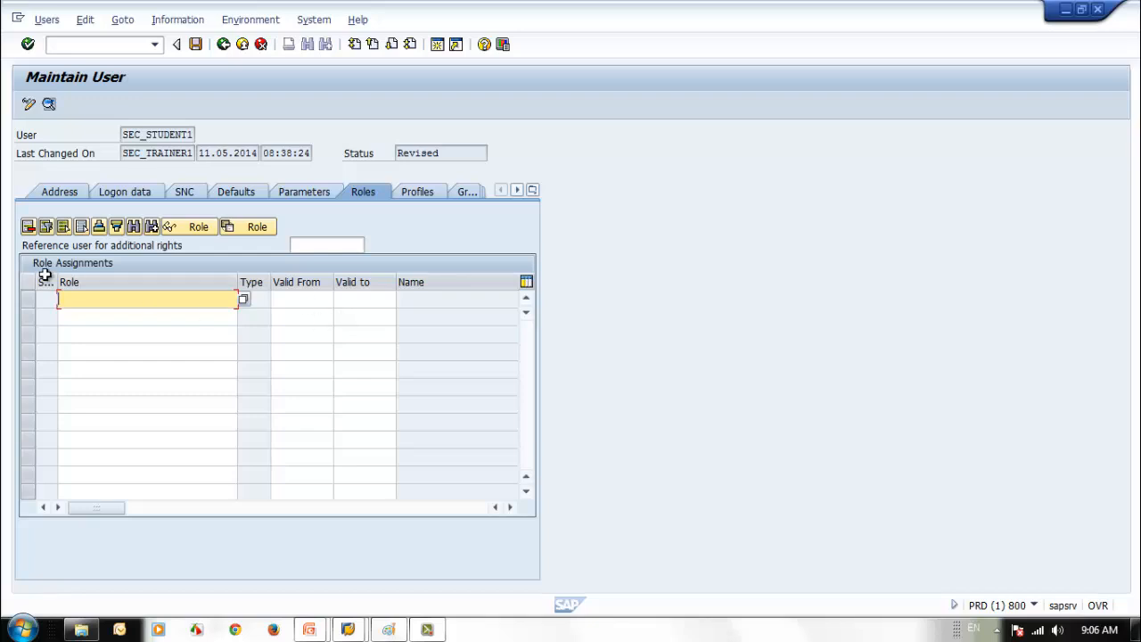
pyautogui.moveTo(56, 283)
pyautogui.mouseDown()
pyautogui.moveTo(127, 283)
pyautogui.moveTo(70, 283)
pyautogui.mouseUp()
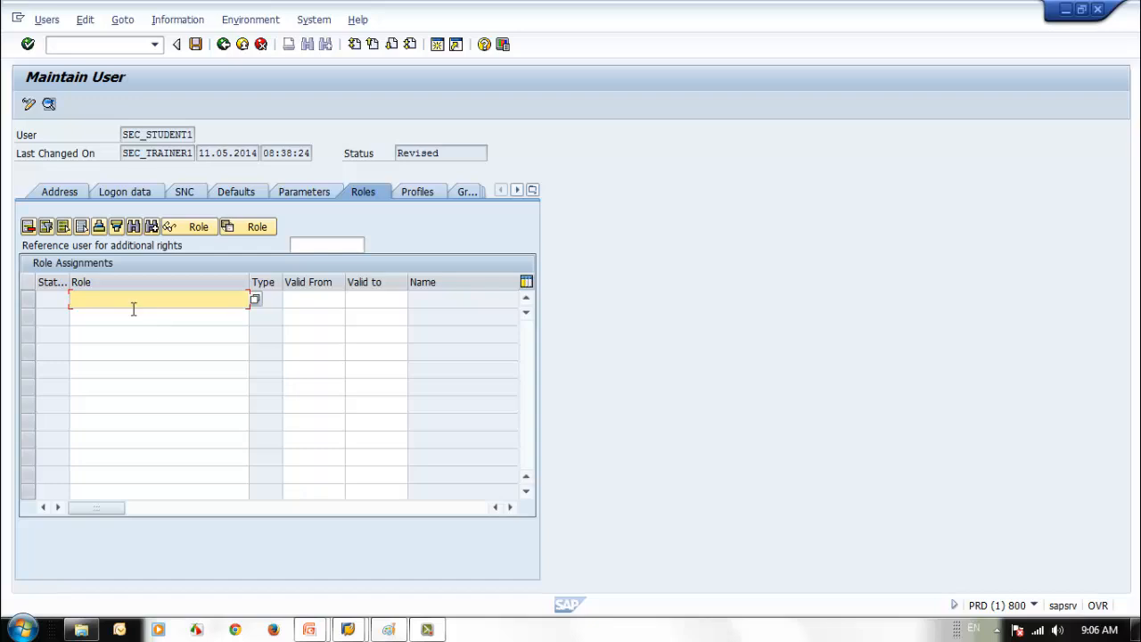
pyautogui.write('Z')
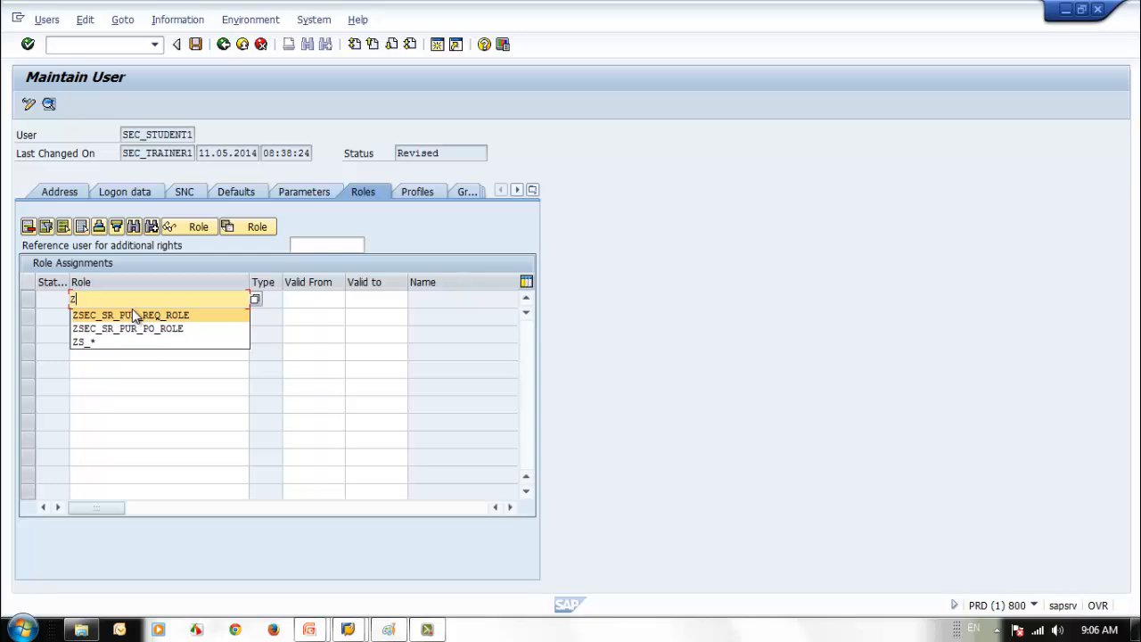
pyautogui.click(175, 315)
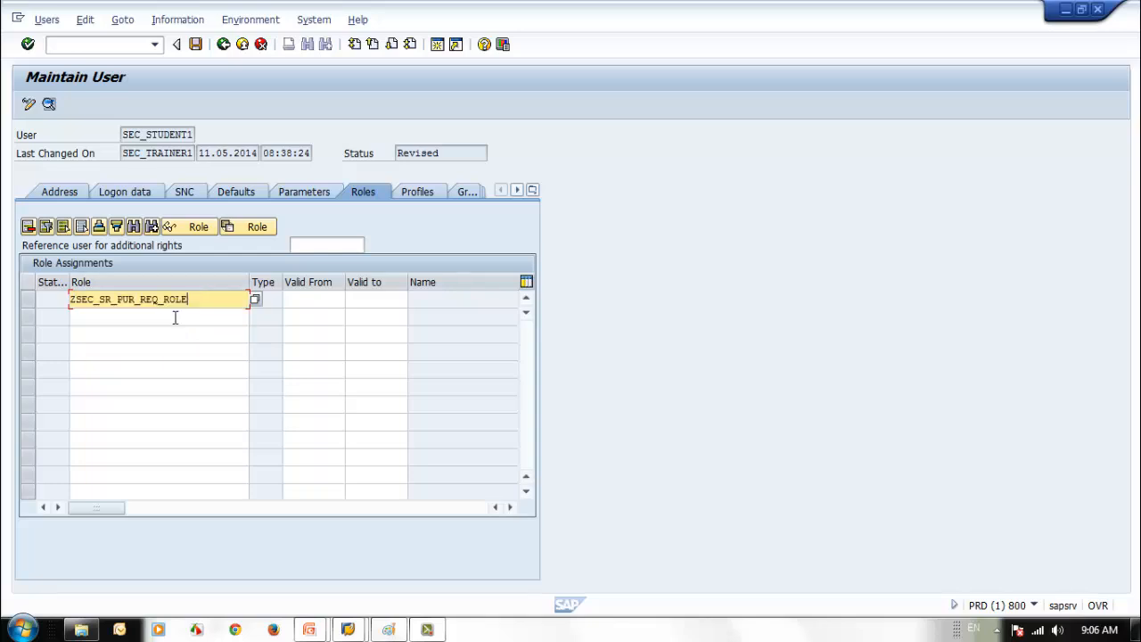
pyautogui.click(112, 317)
pyautogui.write('Z')
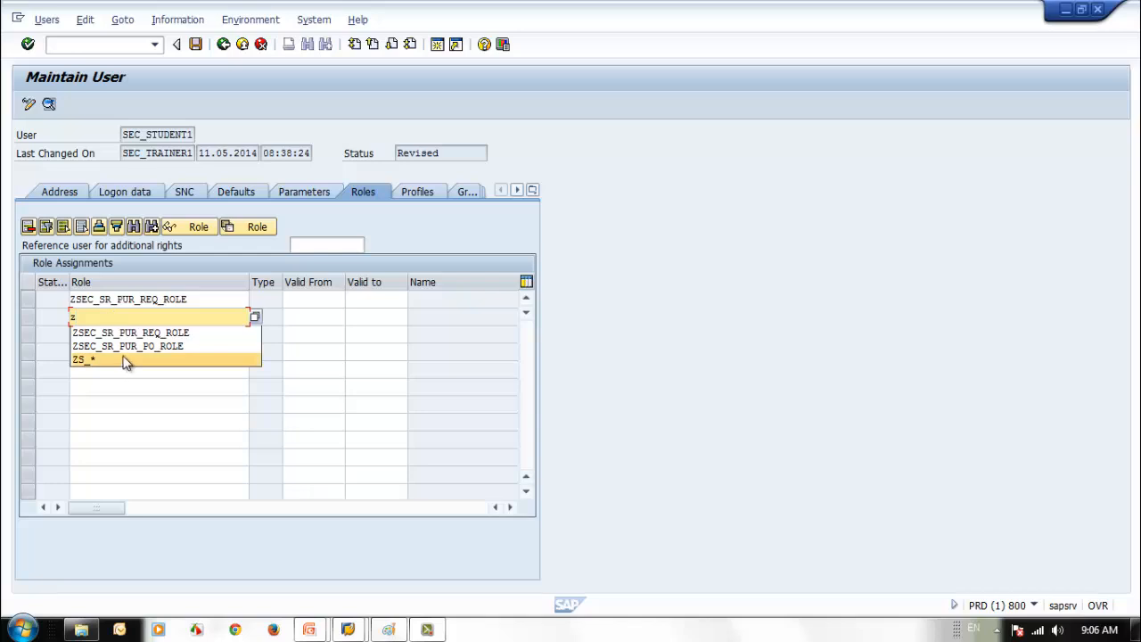
pyautogui.click(125, 346)
pyautogui.press('Return')
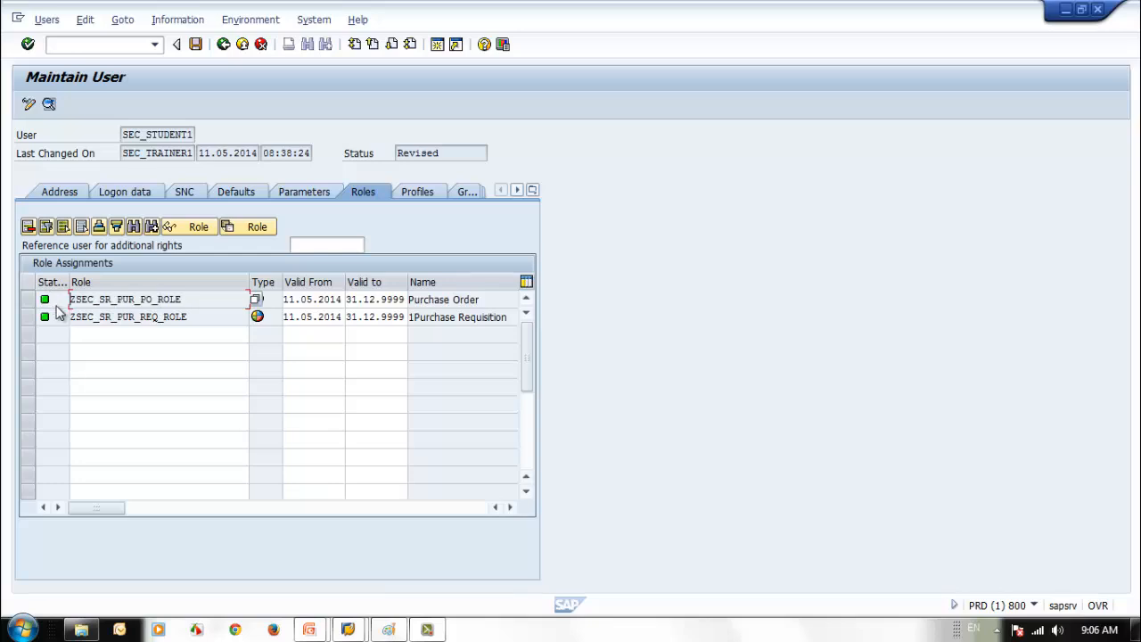
pyautogui.moveTo(47, 311)
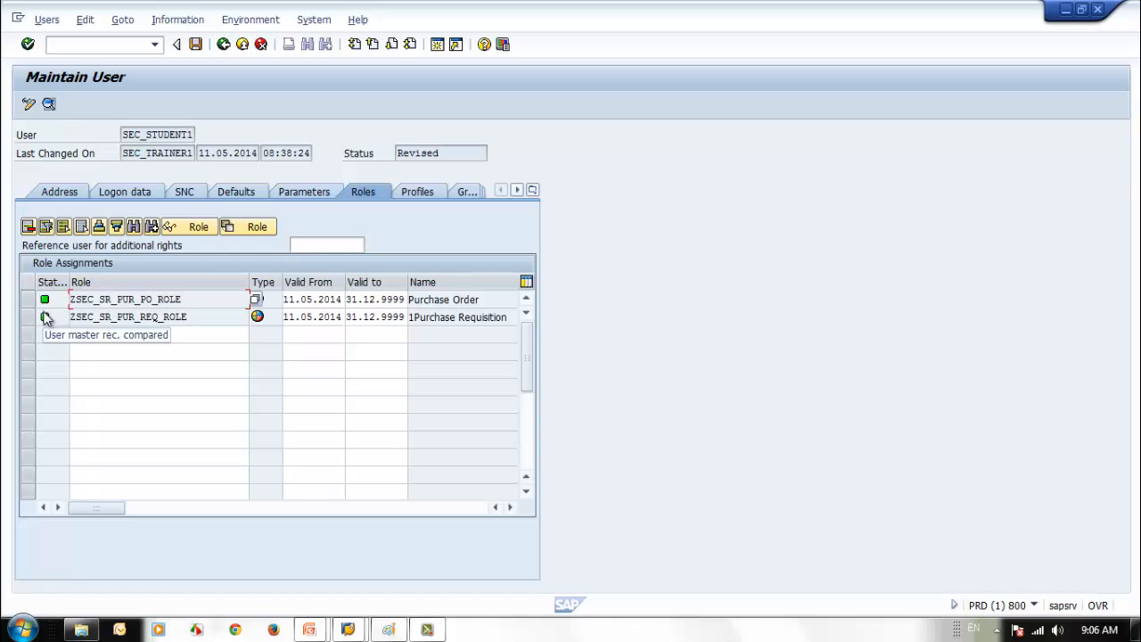
pyautogui.click(306, 299)
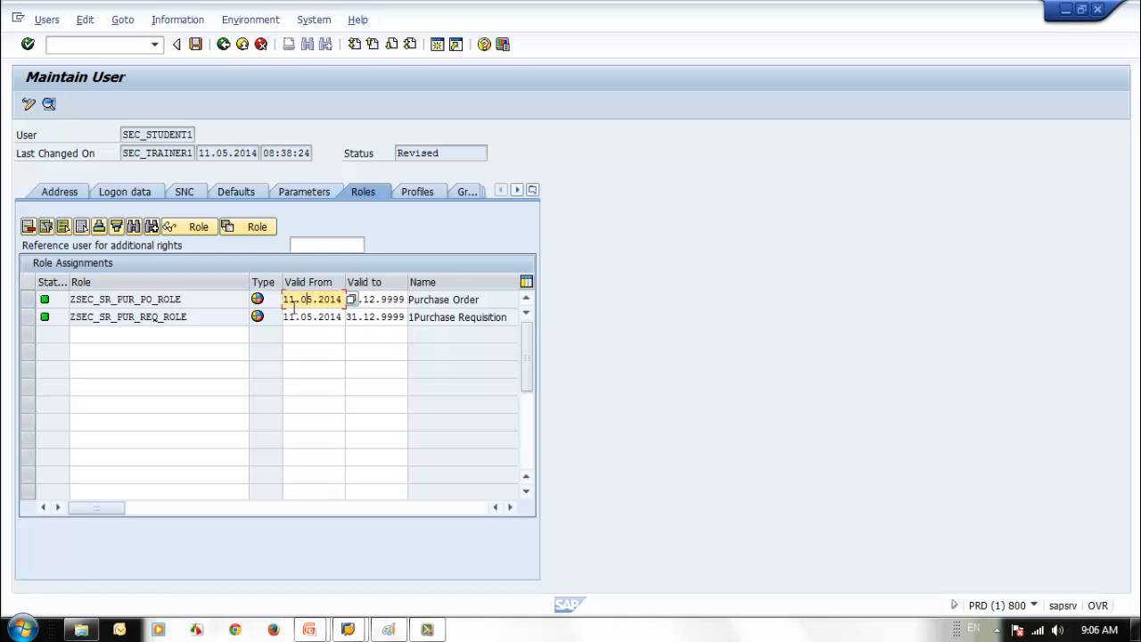
pyautogui.click(368, 299)
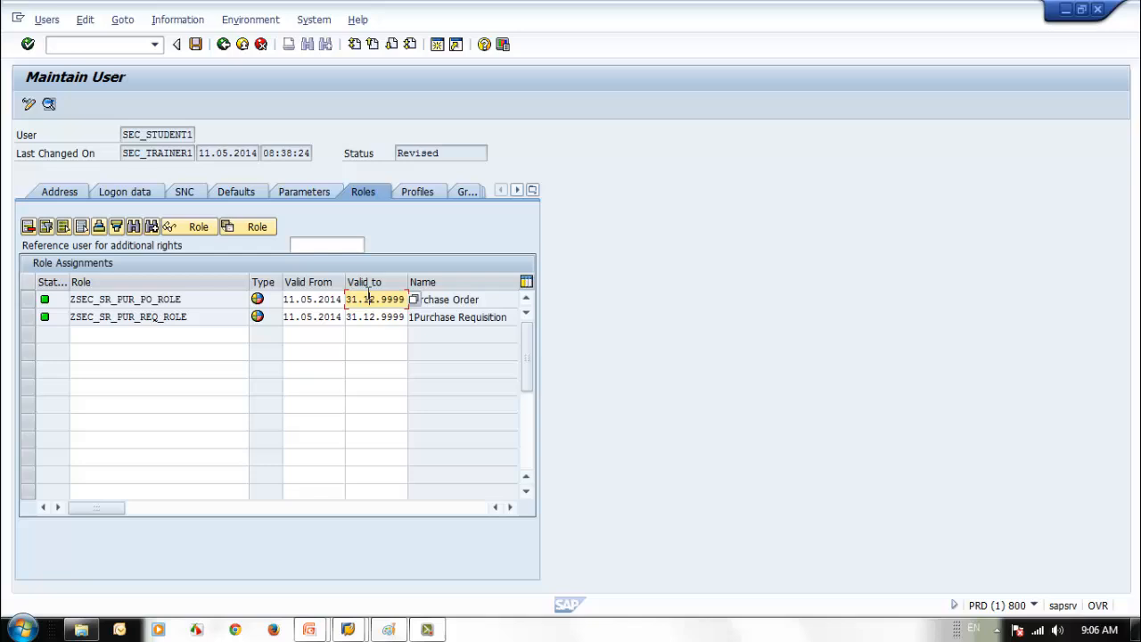
pyautogui.click(160, 299)
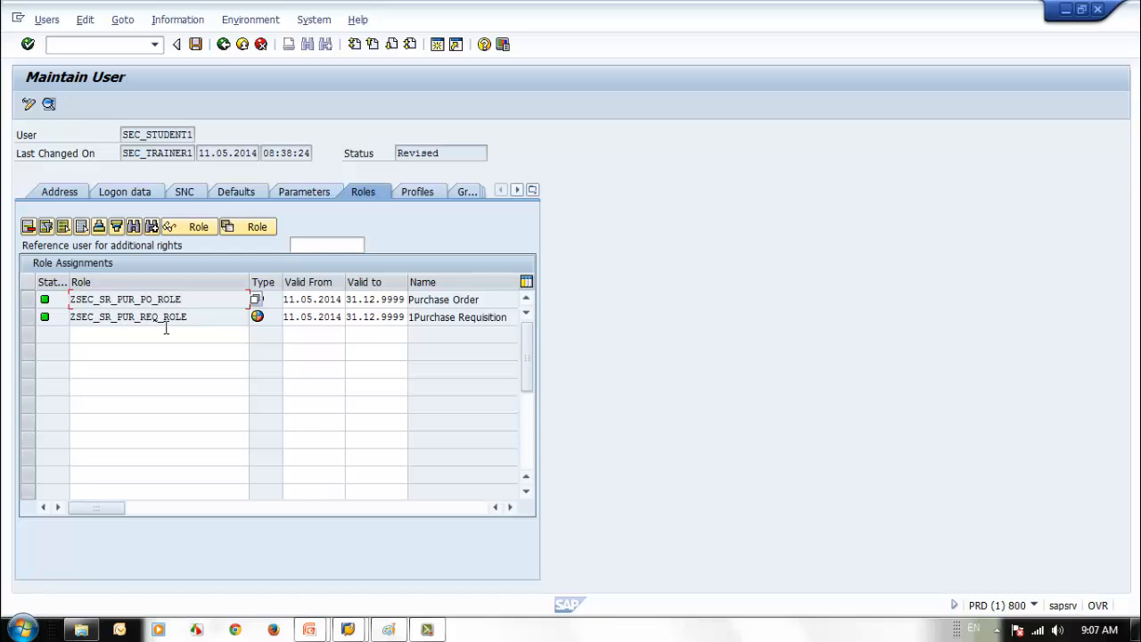
# - Check the assigned profiles, then select the Purchase Order role's start date 11.05.2014
pyautogui.click(410, 194)
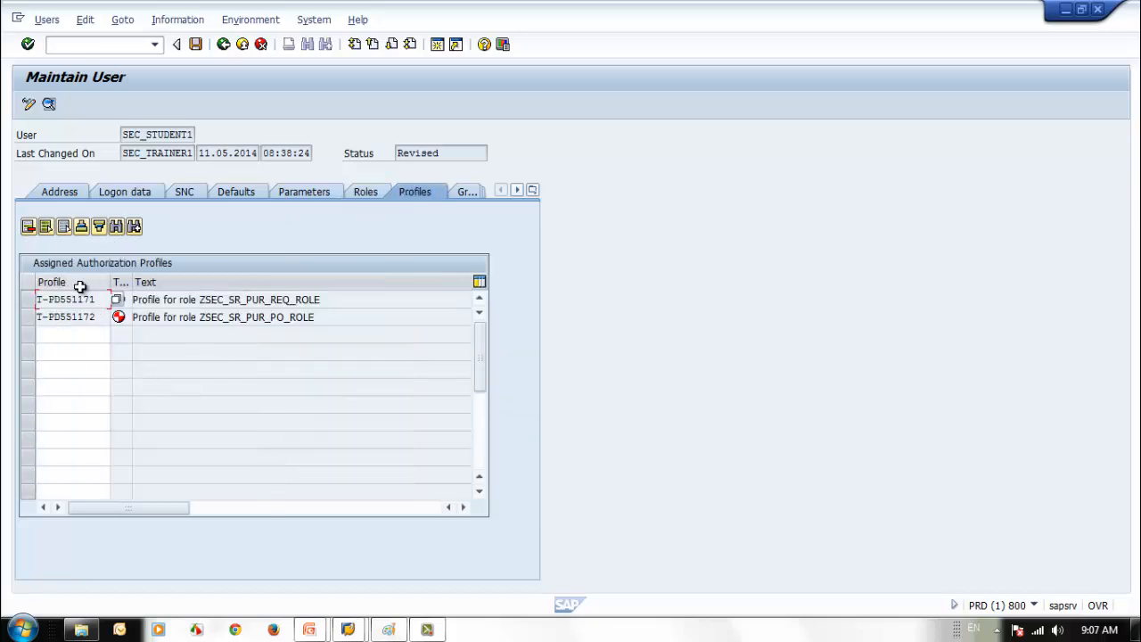
pyautogui.click(367, 192)
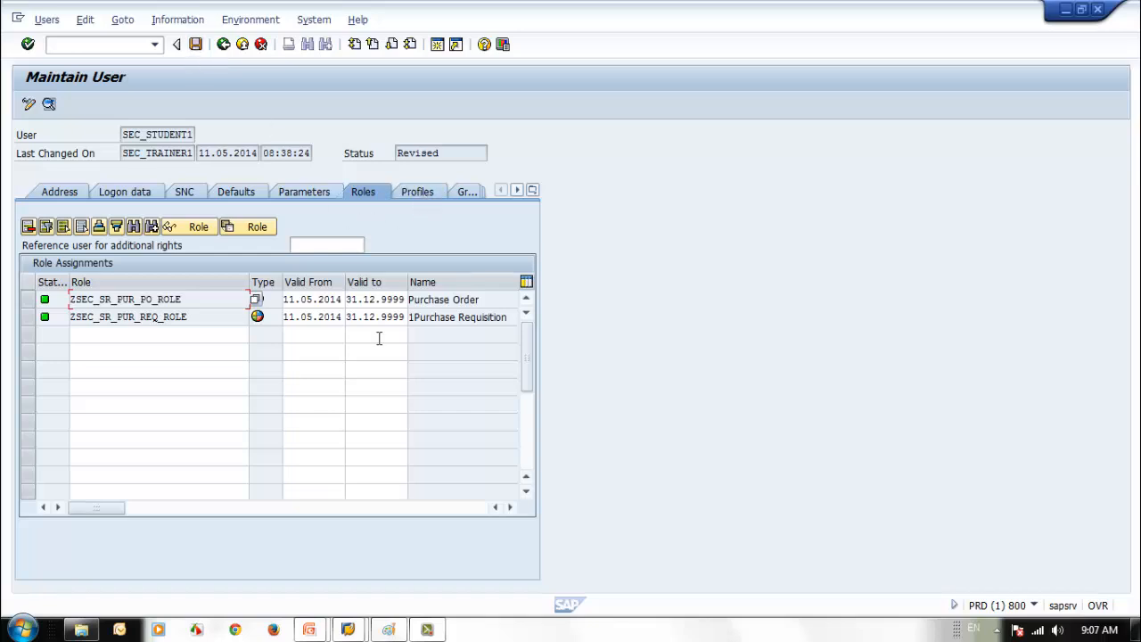
pyautogui.click(300, 300)
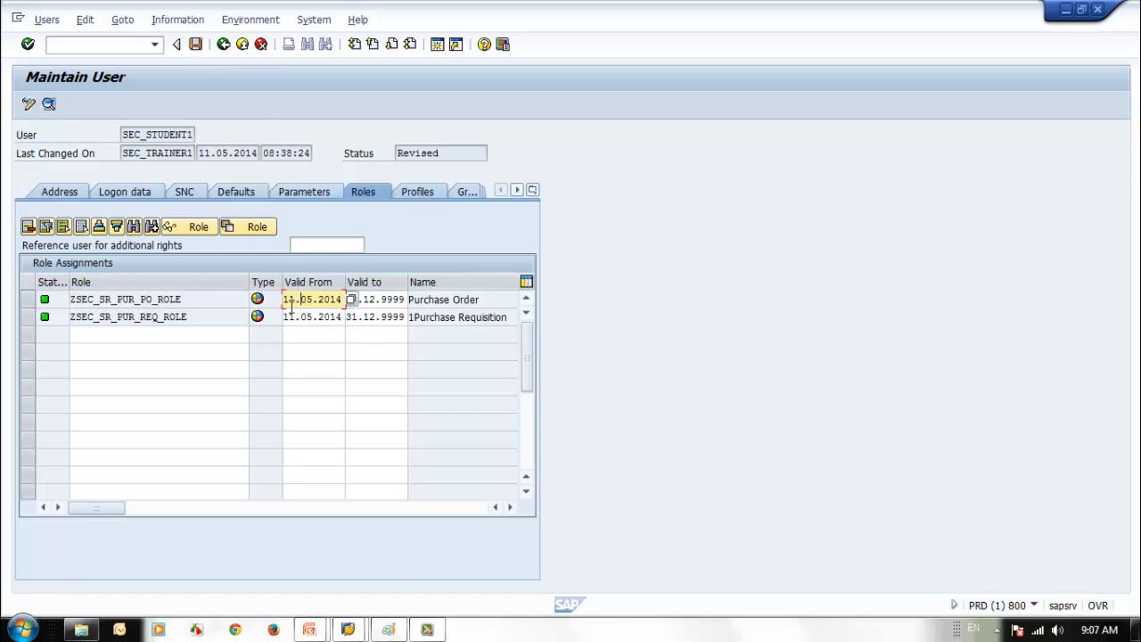
pyautogui.click(379, 299)
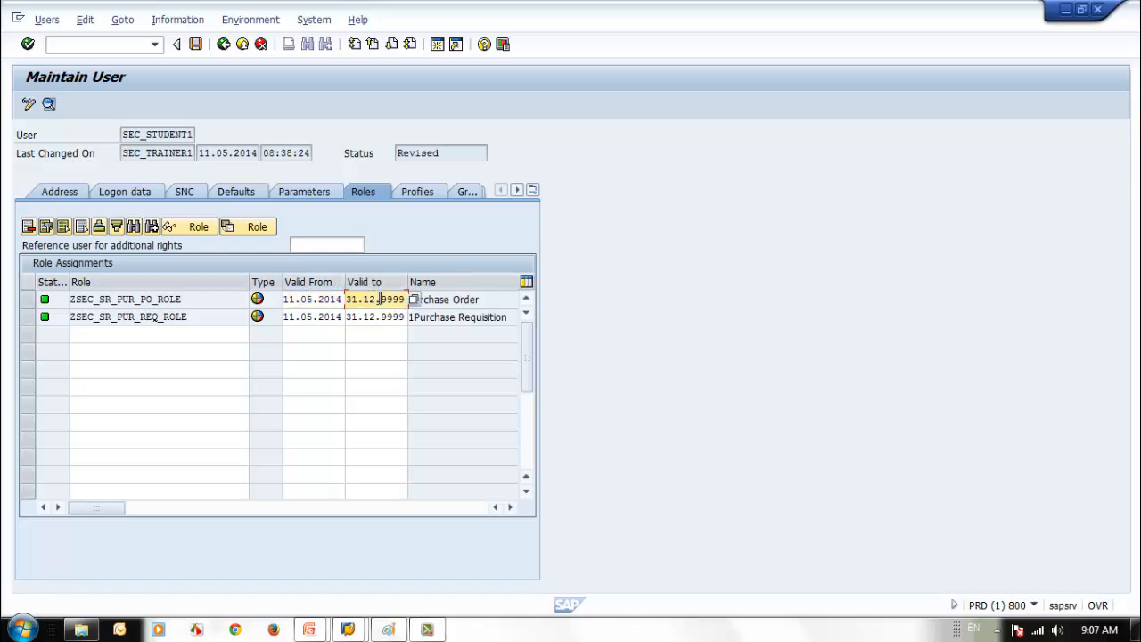
pyautogui.click(321, 300)
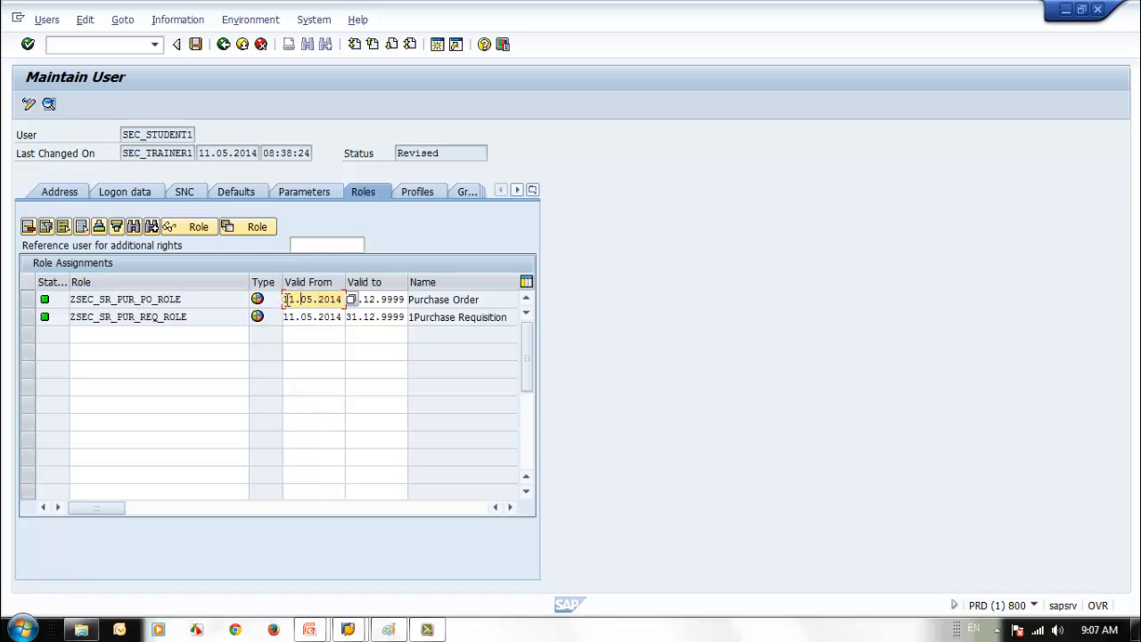
pyautogui.moveTo(286, 300); pyautogui.dragTo(351, 300)
pyautogui.click(324, 300)
pyautogui.moveTo(285, 301); pyautogui.dragTo(352, 300)
pyautogui.click(355, 301)
# - Paste 11.05.2014 into that role's Valid to date and change it to 21.05.2014
pyautogui.press('Home')
pyautogui.hotkey('shift', 'Right')
pyautogui.hotkey('shift', 'Right')
pyautogui.hotkey('shift', 'Right')
pyautogui.hotkey('shift', 'Right')
pyautogui.hotkey('shift', 'Right')
pyautogui.hotkey('shift', 'Right')
pyautogui.hotkey('shift', 'Right')
pyautogui.hotkey('shift', 'Right')
pyautogui.hotkey('shift', 'Right')
pyautogui.hotkey('shift', 'Right')
pyautogui.hotkey('ctrl', 'c')
pyautogui.press('Right')
pyautogui.press('Tab')
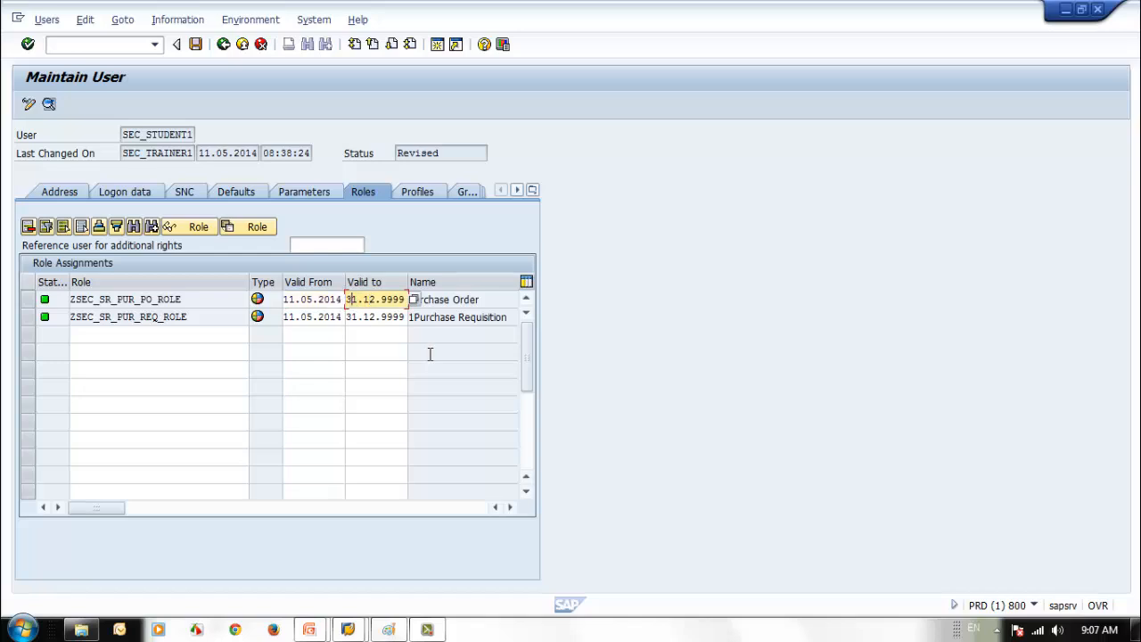
pyautogui.hotkey('ctrl', 'v')
pyautogui.click(352, 299)
pyautogui.write('2')
pyautogui.press('Return')
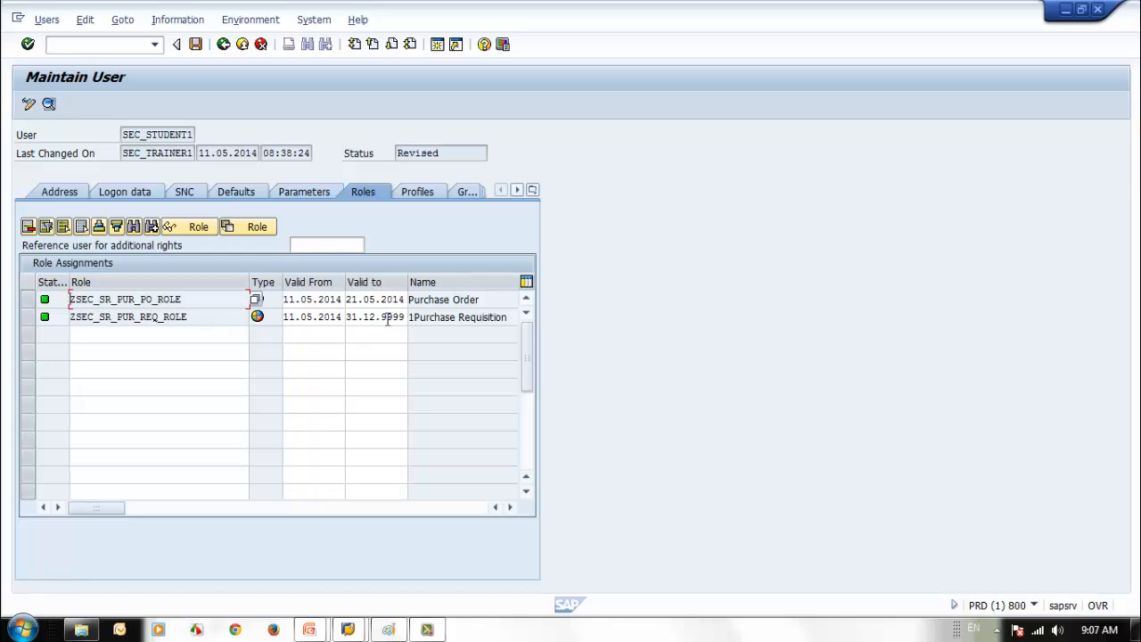
# - Compare the Profiles tab entries against the role assignments before changing any dates
pyautogui.click(414, 192)
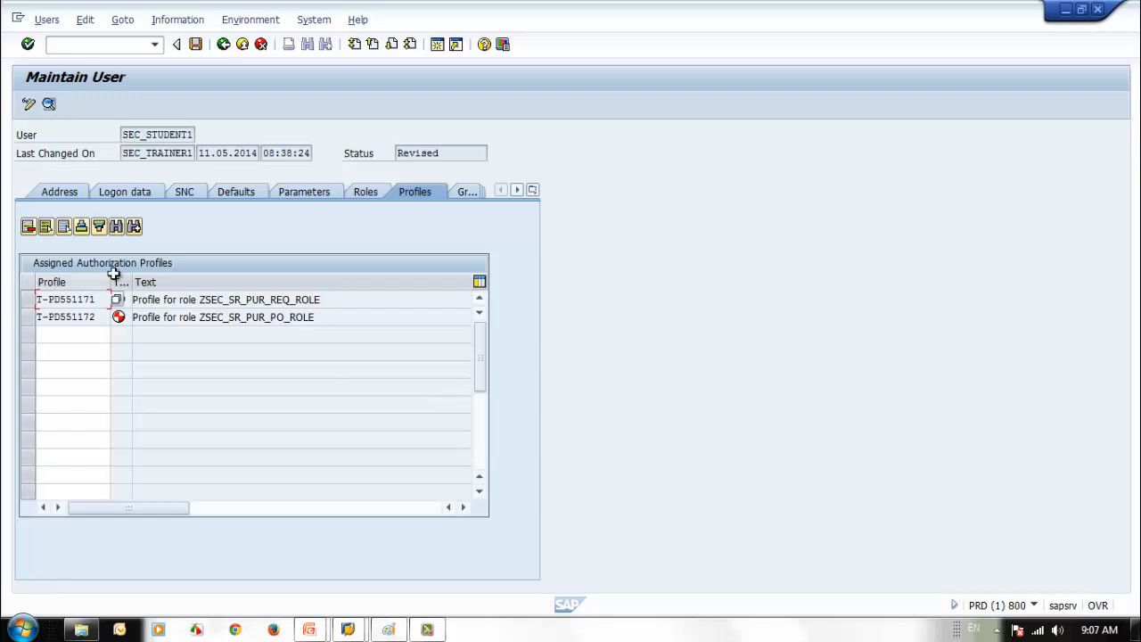
pyautogui.click(192, 302)
pyautogui.click(80, 306)
pyautogui.click(357, 191)
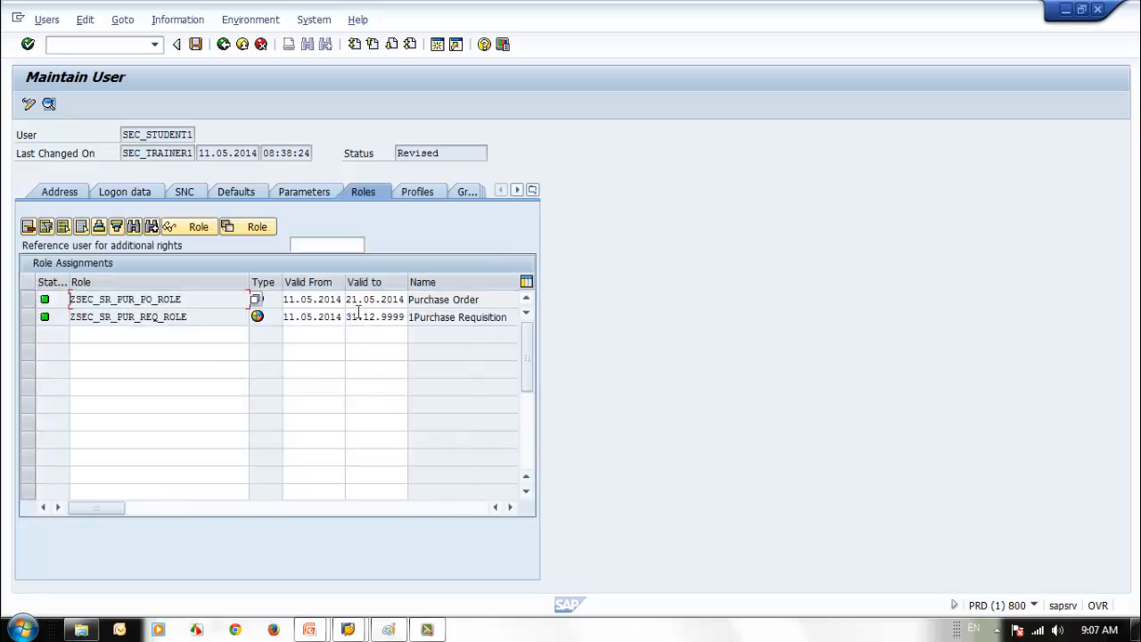
pyautogui.click(419, 192)
pyautogui.click(361, 192)
pyautogui.click(426, 190)
pyautogui.click(363, 193)
# - Limit the Purchase Order role's validity to 05.05.2014–06.05.2014
pyautogui.click(306, 299)
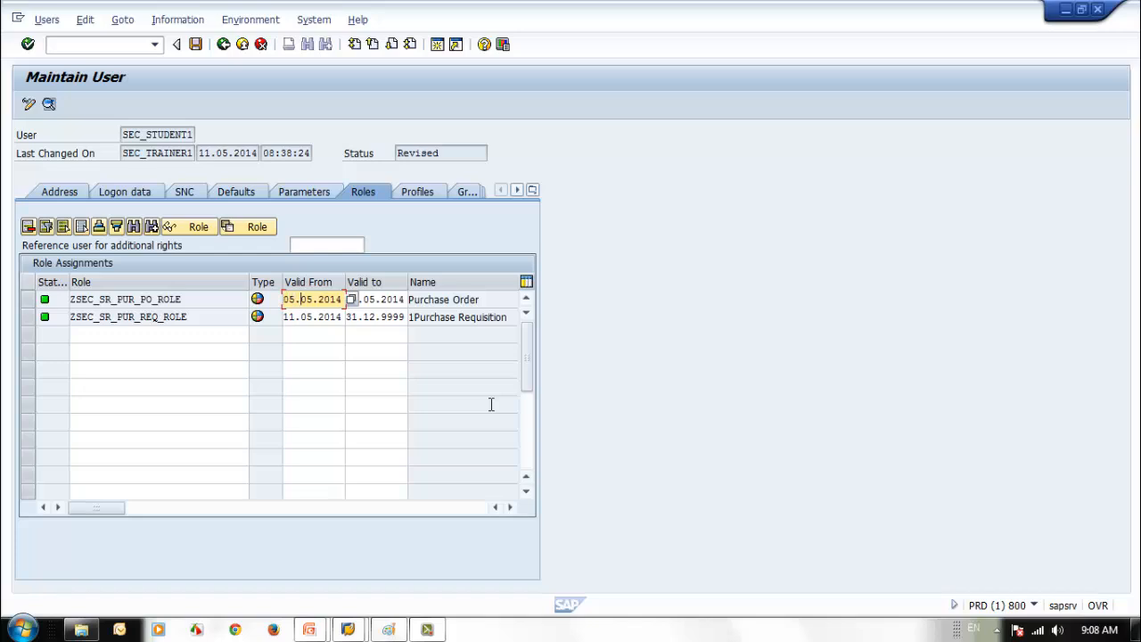
pyautogui.click(358, 301)
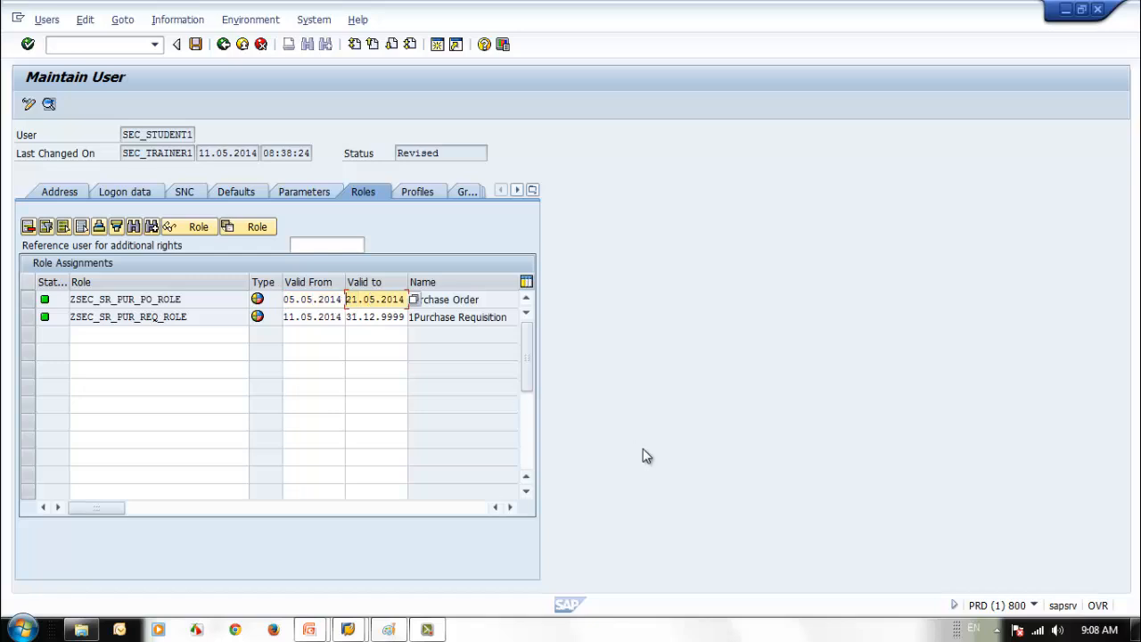
pyautogui.write('06')
pyautogui.press('Return')
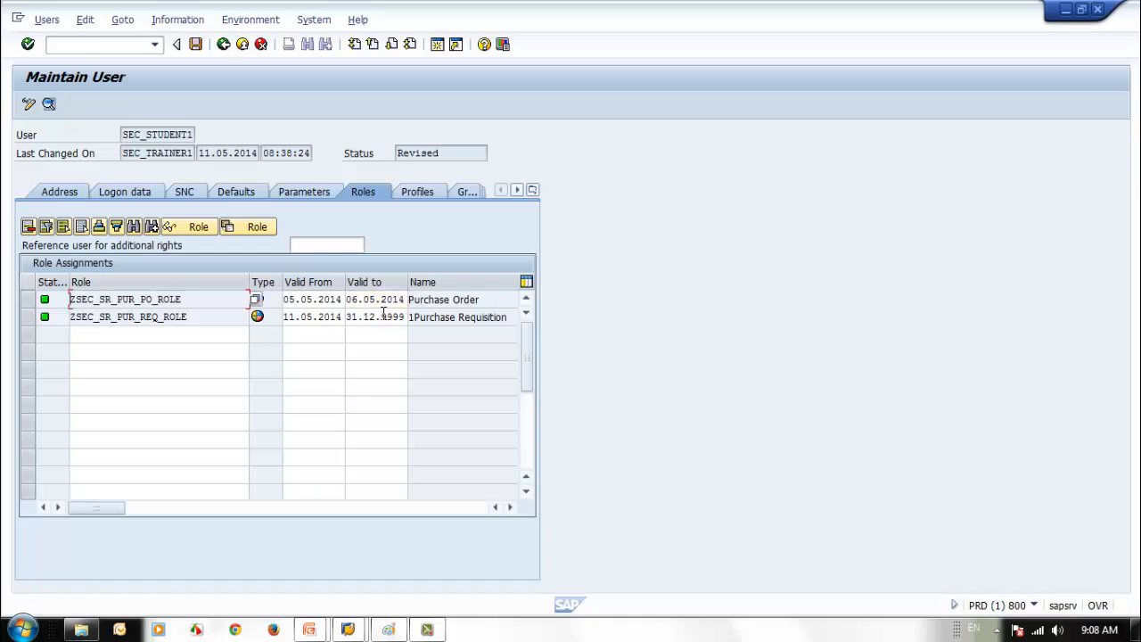
# - Confirm on the Profiles tab that only the REQ_ROLE profile remains
pyautogui.click(415, 191)
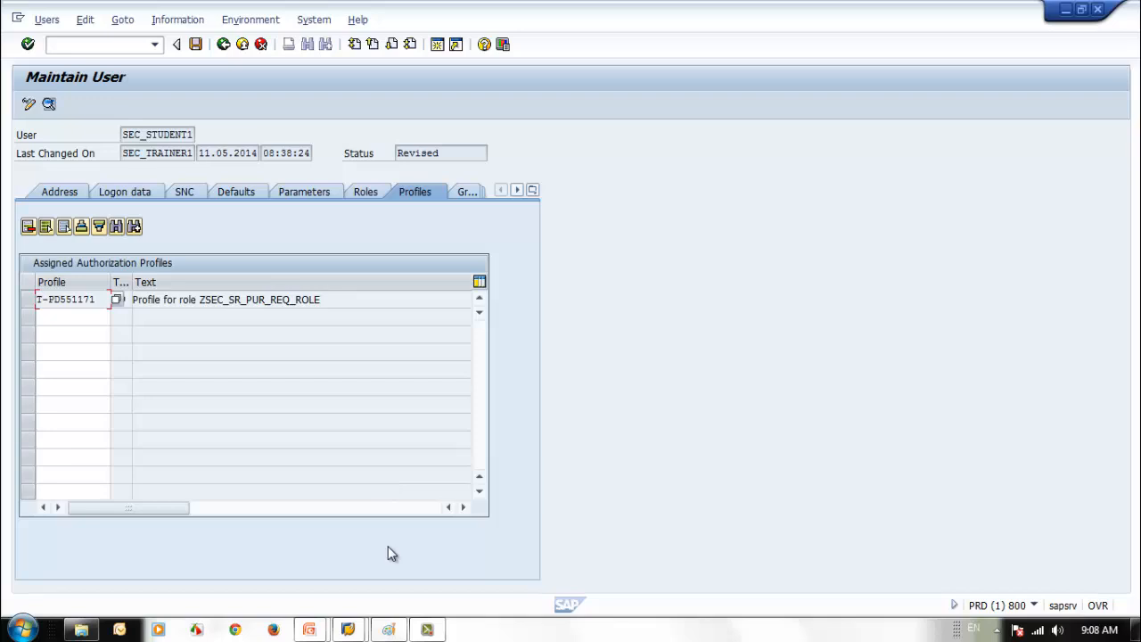
pyautogui.click(161, 300)
pyautogui.moveTo(271, 300); pyautogui.dragTo(332, 300)
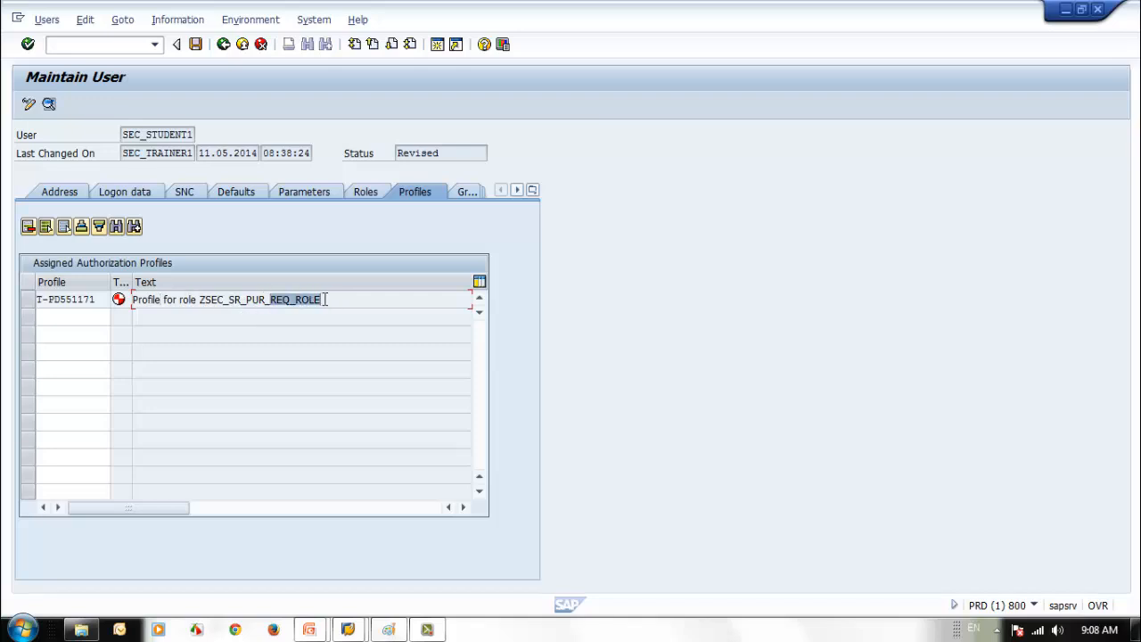
pyautogui.click(366, 193)
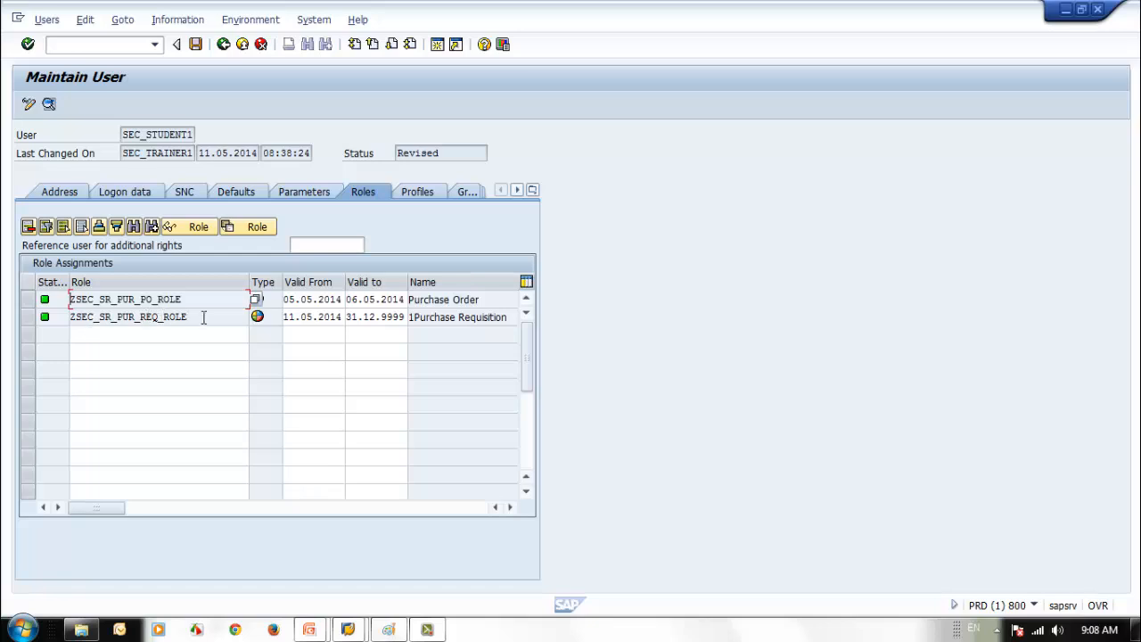
pyautogui.click(417, 194)
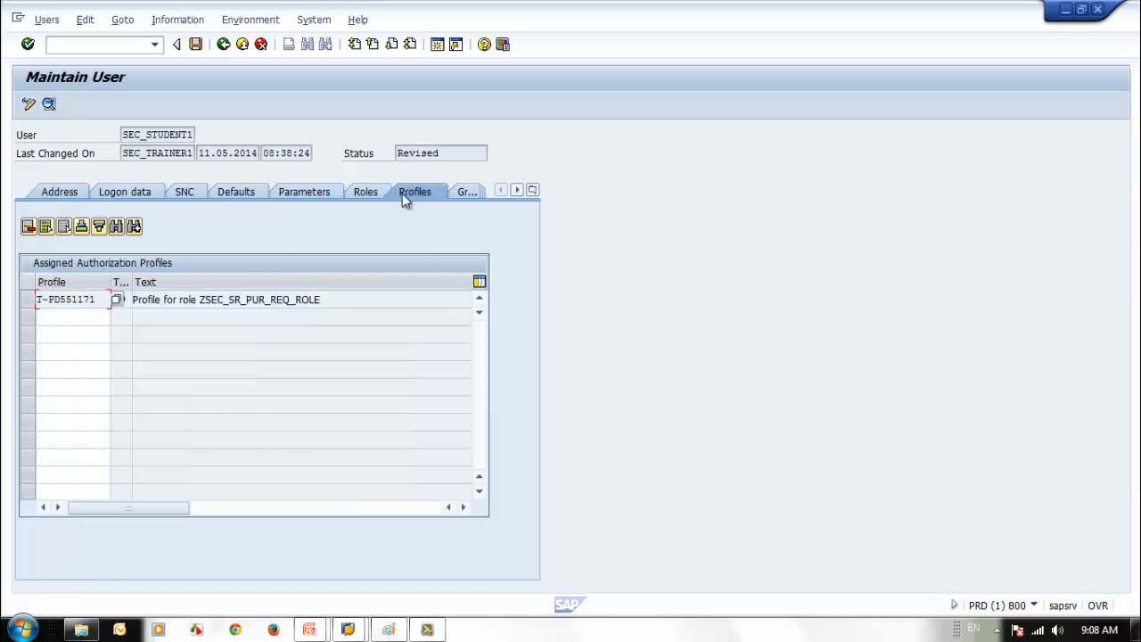
pyautogui.click(365, 193)
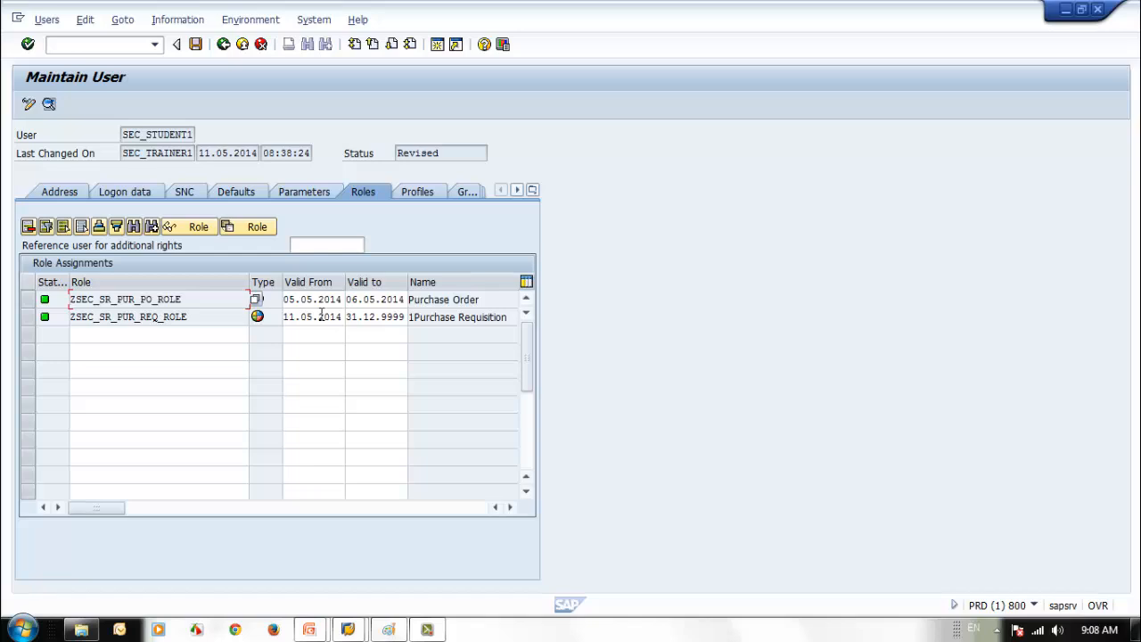
# - Widen the profile Type column and recheck the profiles against the role assignments
pyautogui.click(417, 194)
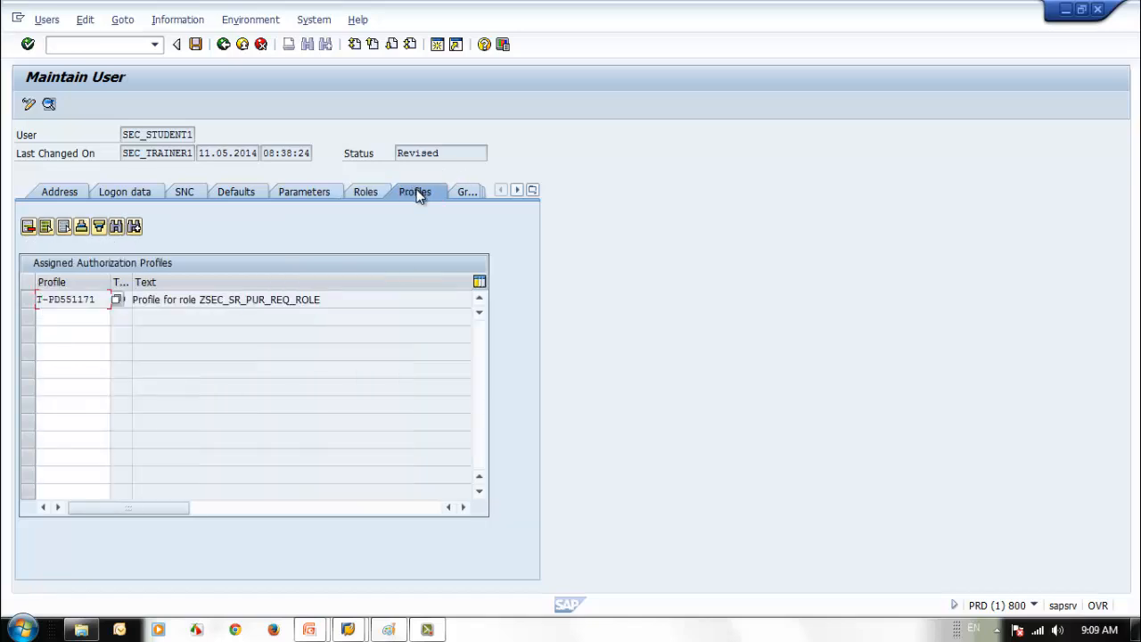
pyautogui.click(363, 193)
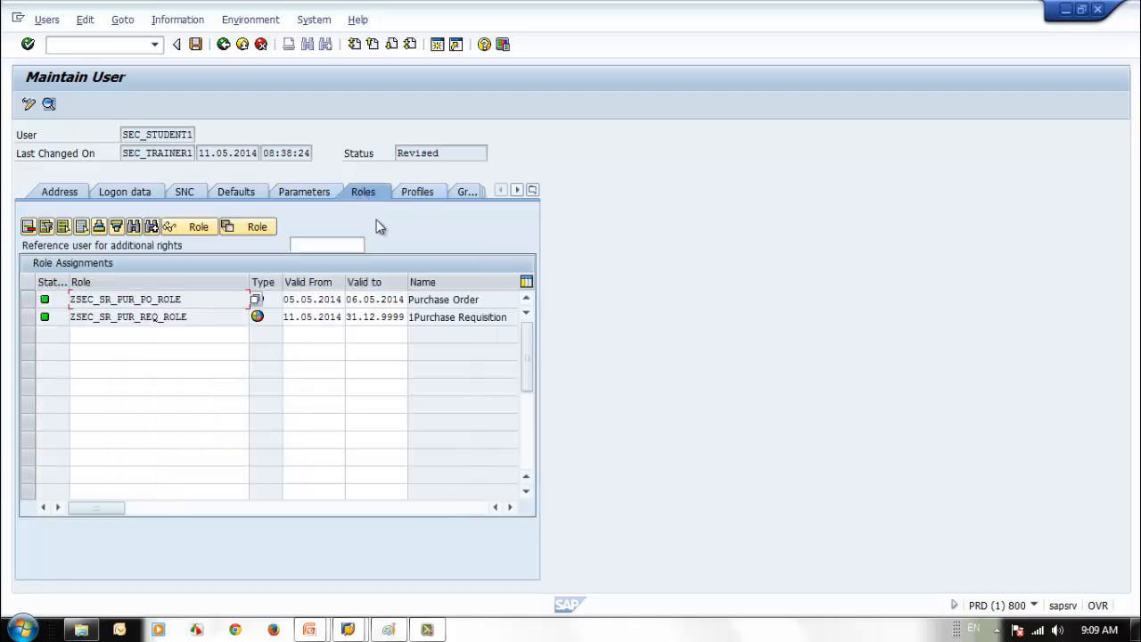
pyautogui.click(413, 191)
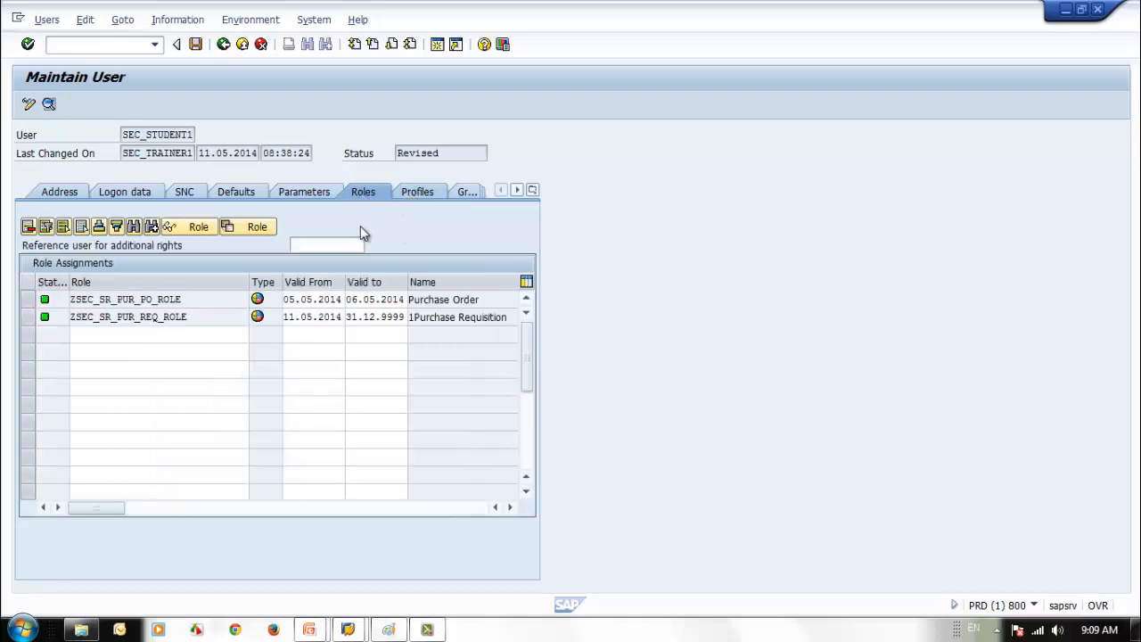
pyautogui.doubleClick(132, 286)
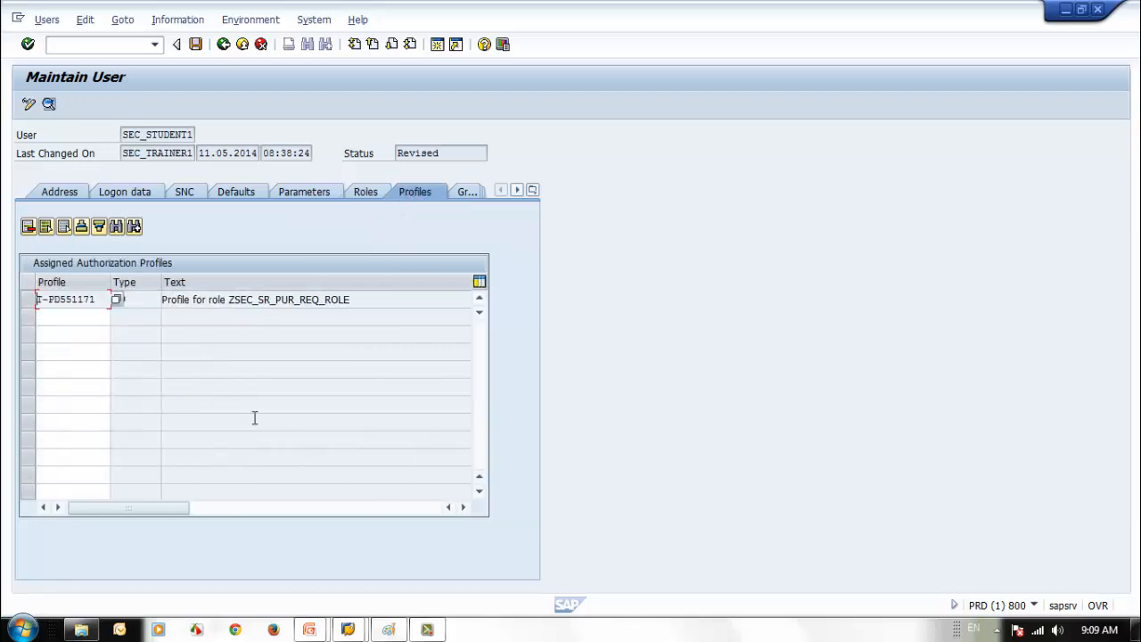
pyautogui.click(270, 512)
pyautogui.moveTo(376, 510); pyautogui.dragTo(119, 514)
pyautogui.click(367, 195)
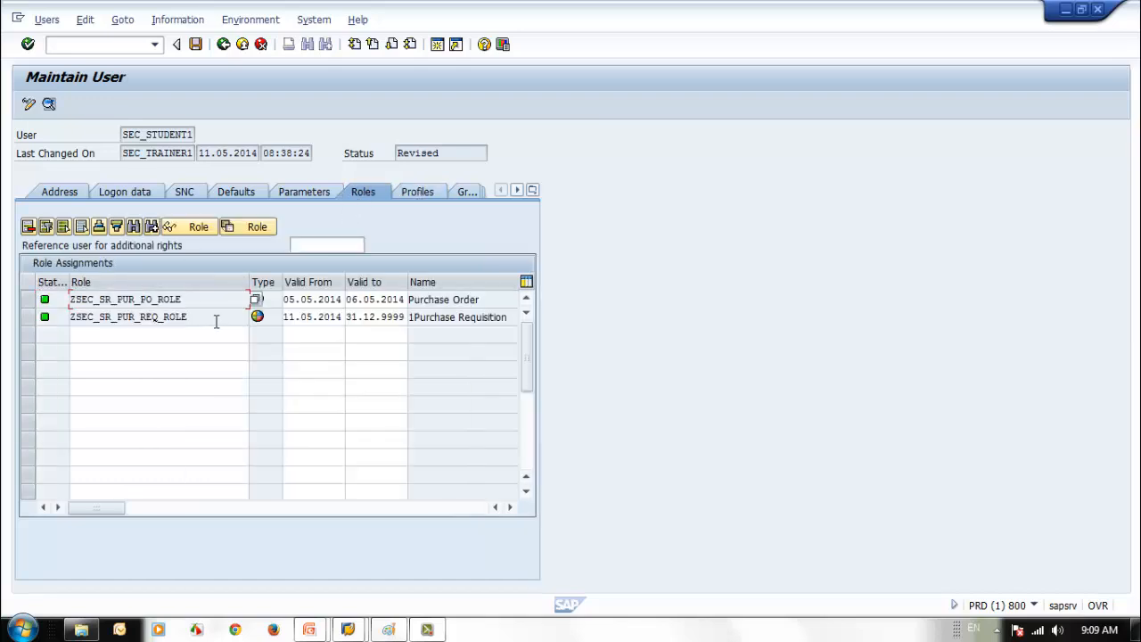
pyautogui.click(422, 192)
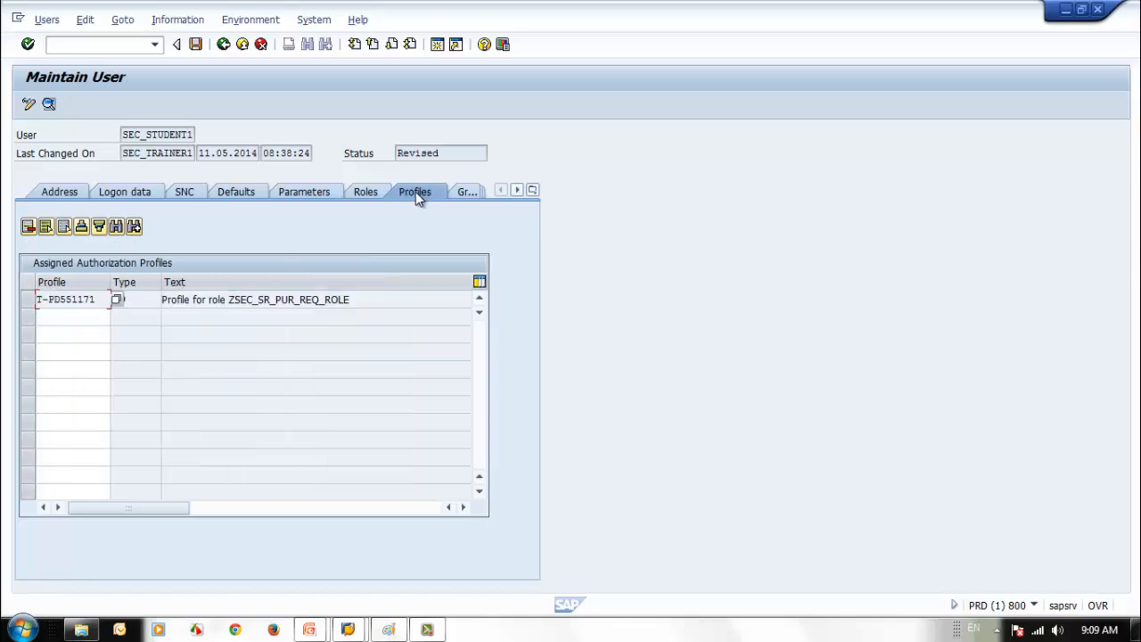
pyautogui.click(367, 193)
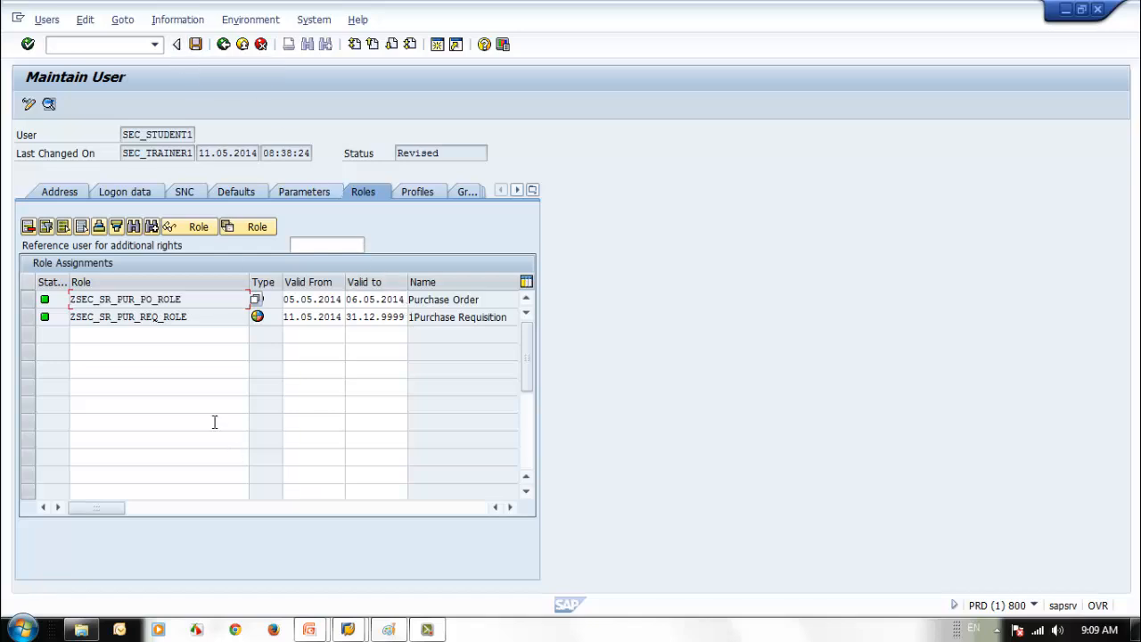
# - Enter the ZSEC_* role pattern in the empty role row
pyautogui.click(169, 336)
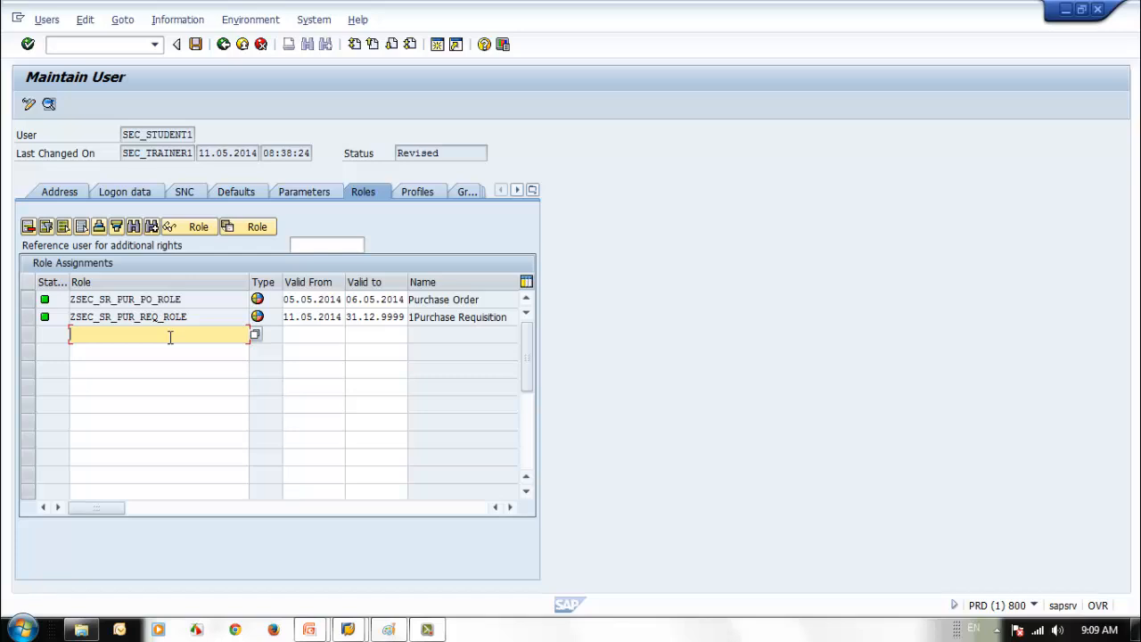
pyautogui.write('z')
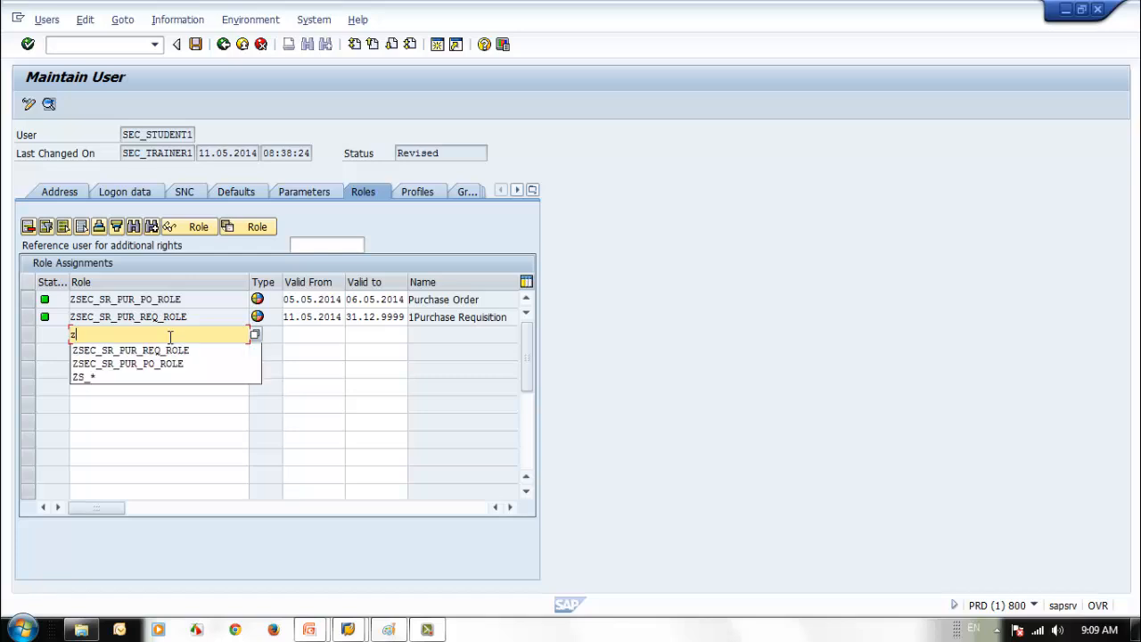
pyautogui.press('BackSpace')
pyautogui.write('ZSE')
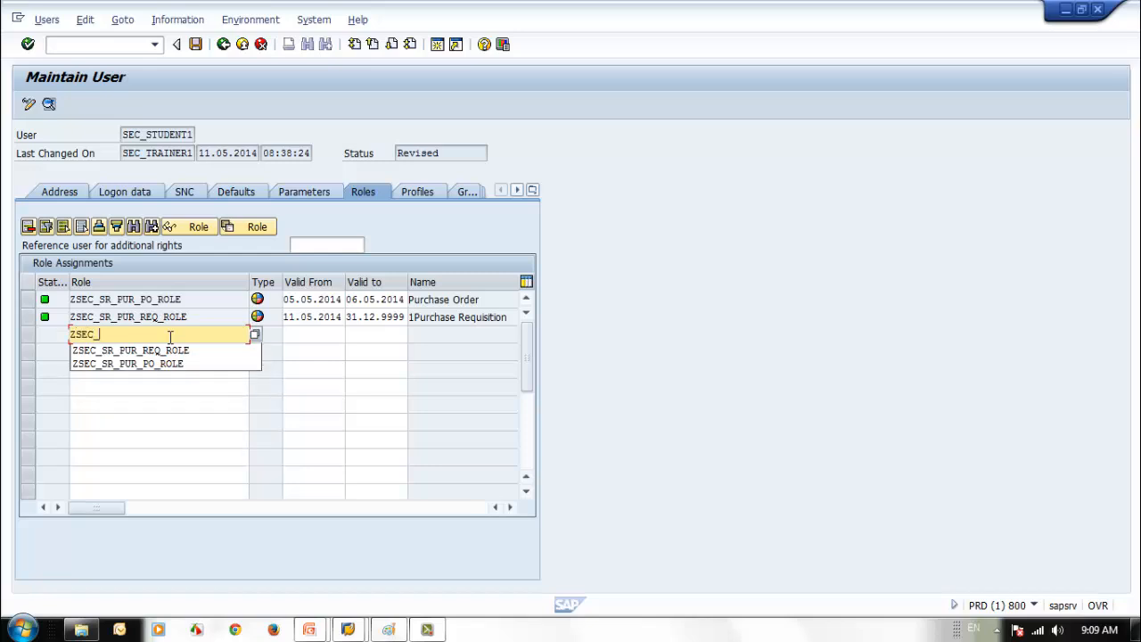
pyautogui.write('C_*')
pyautogui.press('Return')
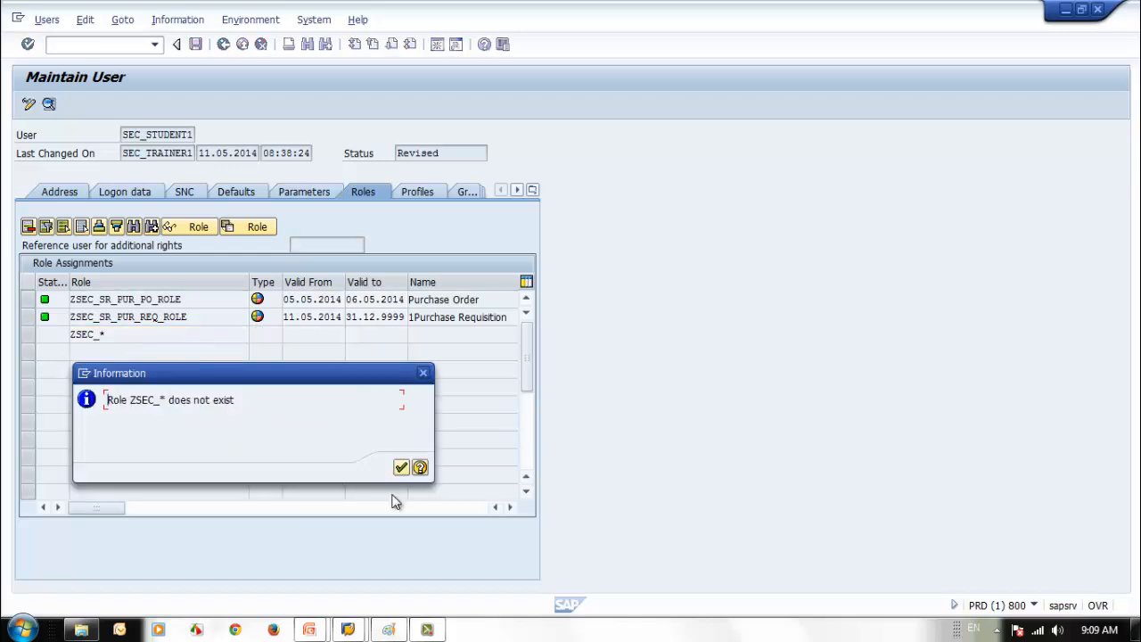
pyautogui.click(401, 467)
pyautogui.click(125, 338)
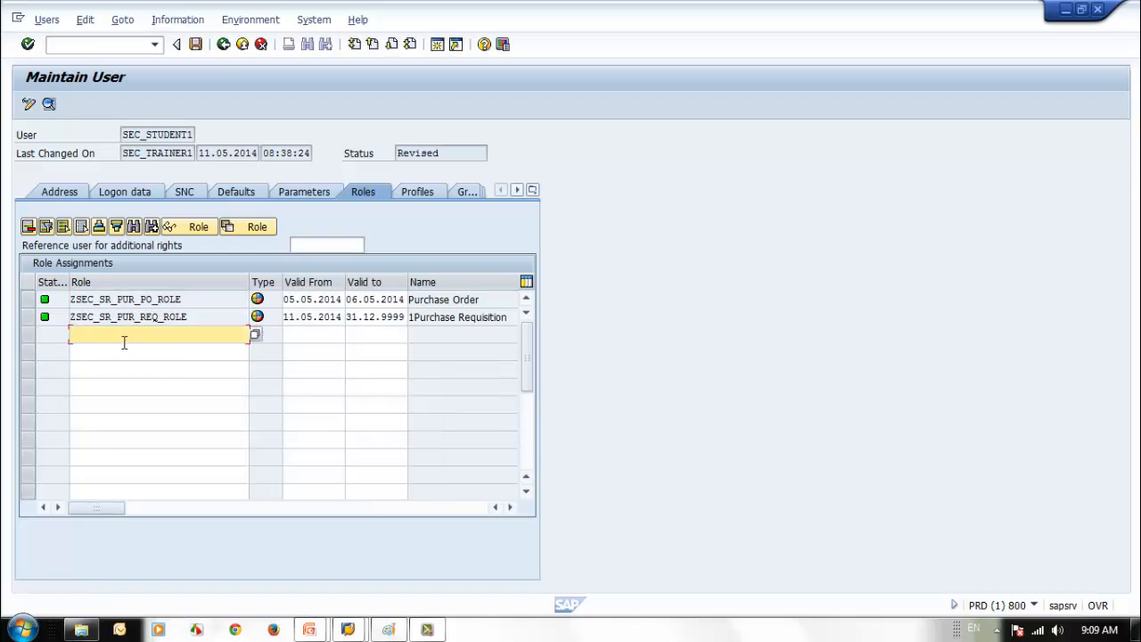
pyautogui.write('S')
pyautogui.click(102, 319)
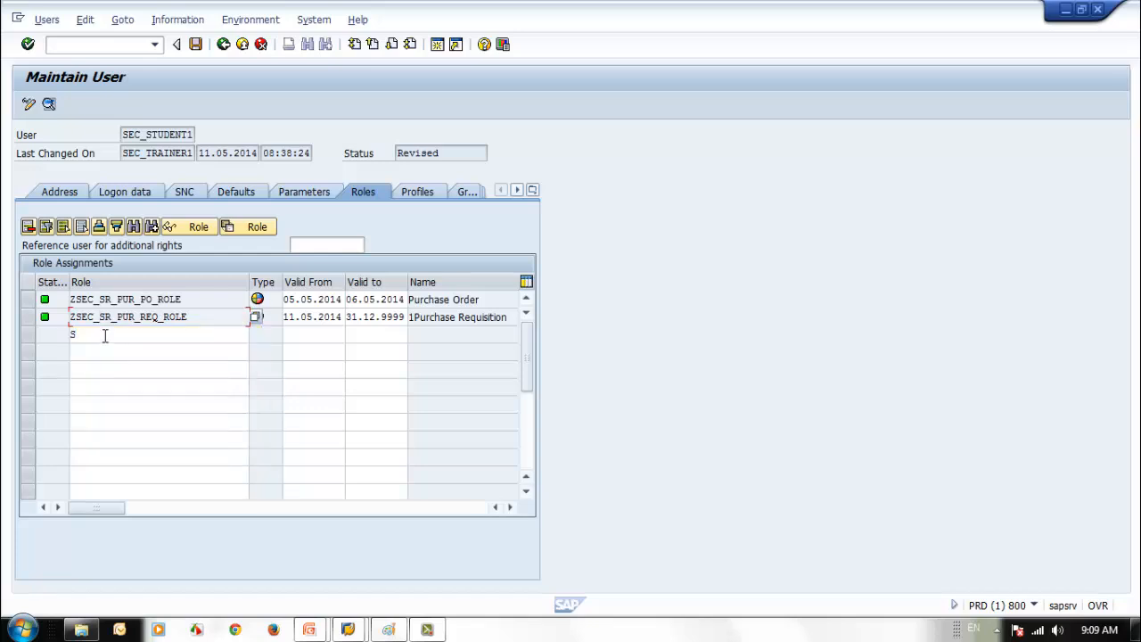
pyautogui.click(104, 335)
pyautogui.write('ZS')
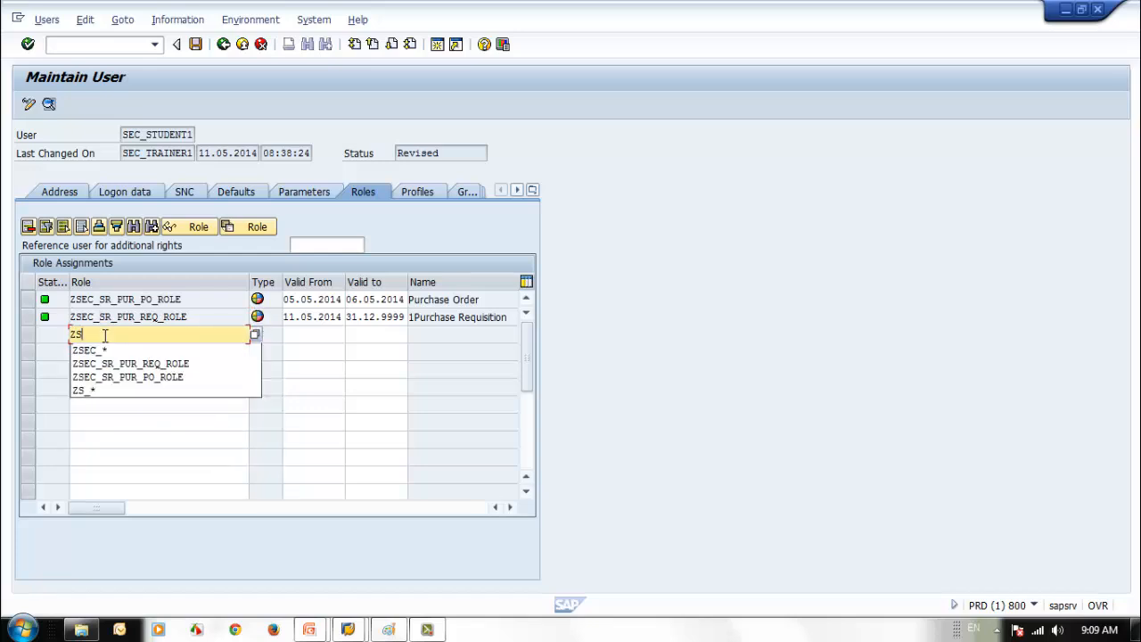
pyautogui.write('EC')
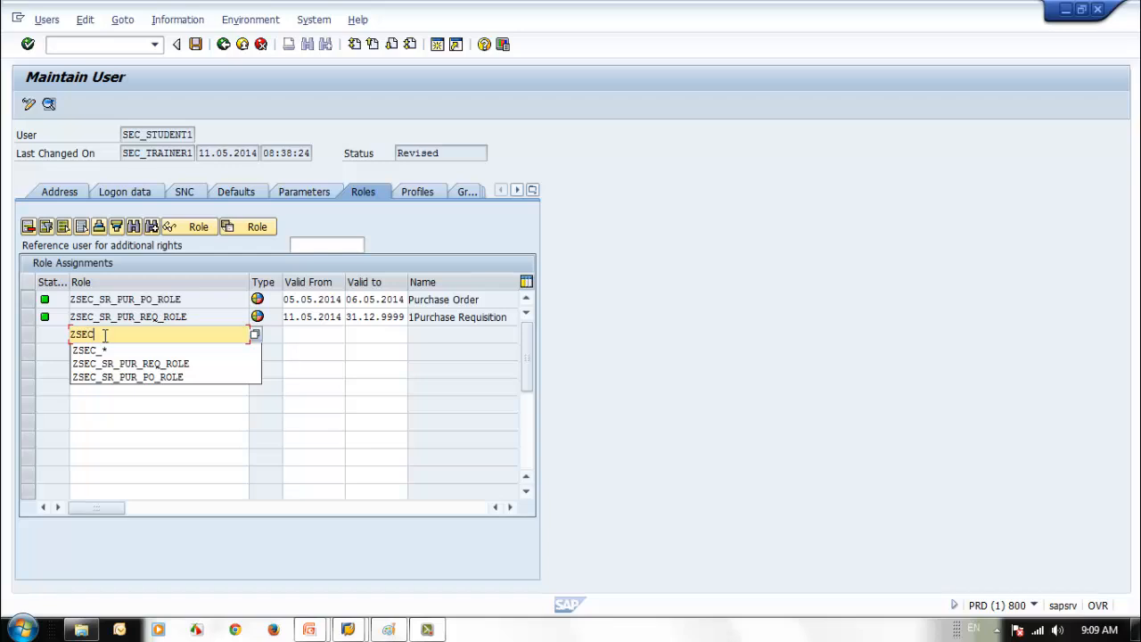
pyautogui.press('Down')
pyautogui.press('Return')
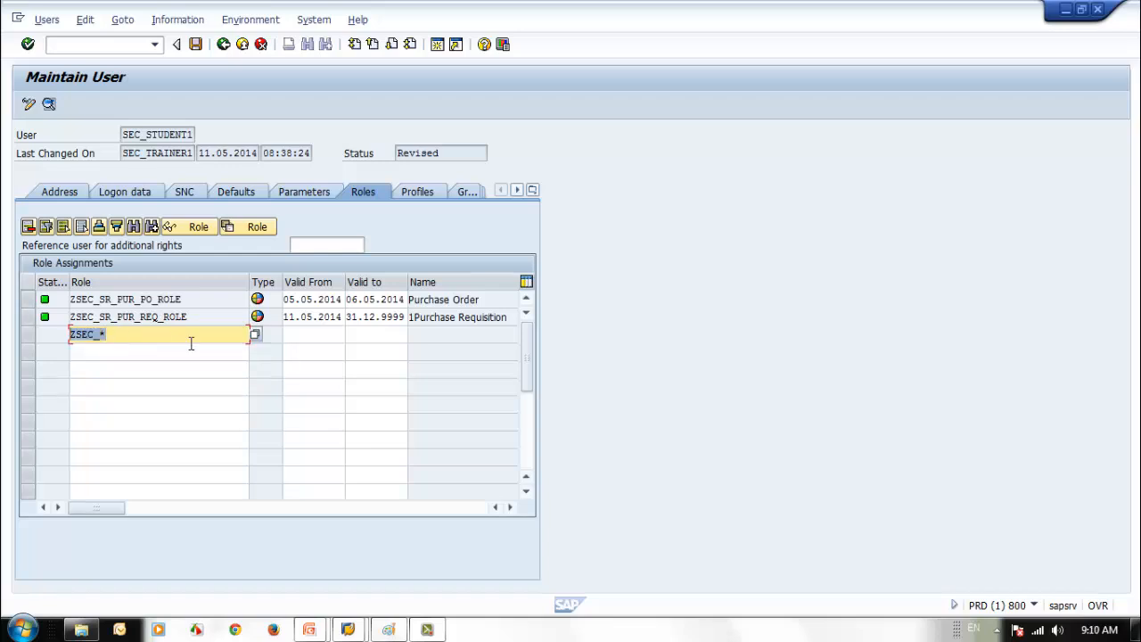
# - Search composite roles and assign ZSEC_JR_PUR_MGR_ROLE (Purchase Manager) in the new row
pyautogui.click(254, 334)
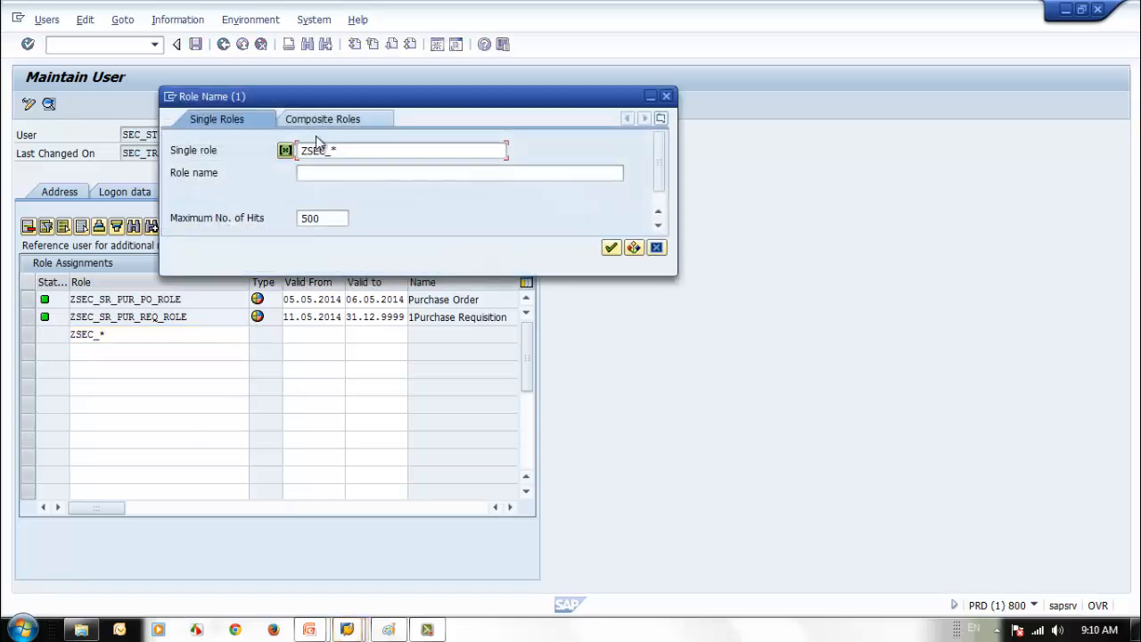
pyautogui.click(335, 120)
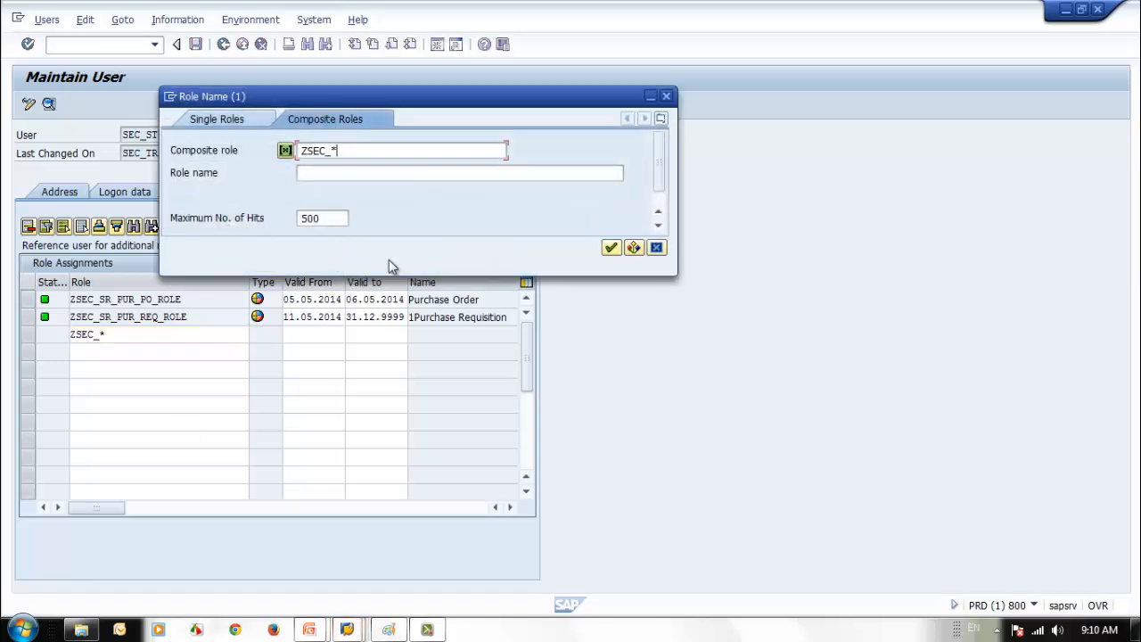
pyautogui.click(611, 248)
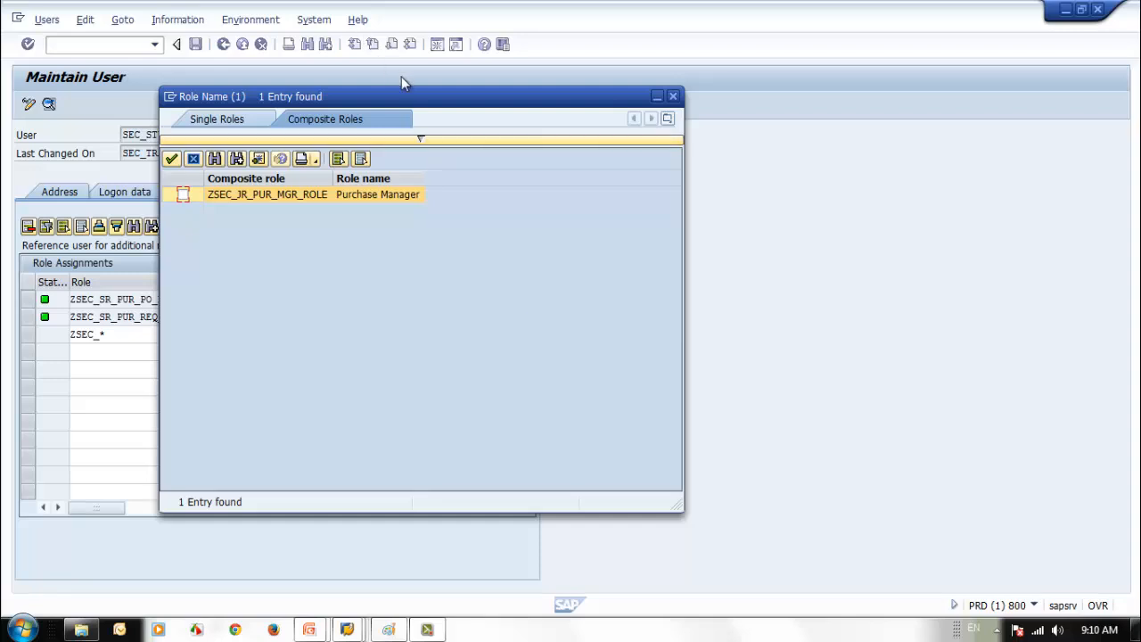
pyautogui.moveTo(410, 105); pyautogui.dragTo(543, 136)
pyautogui.click(316, 225)
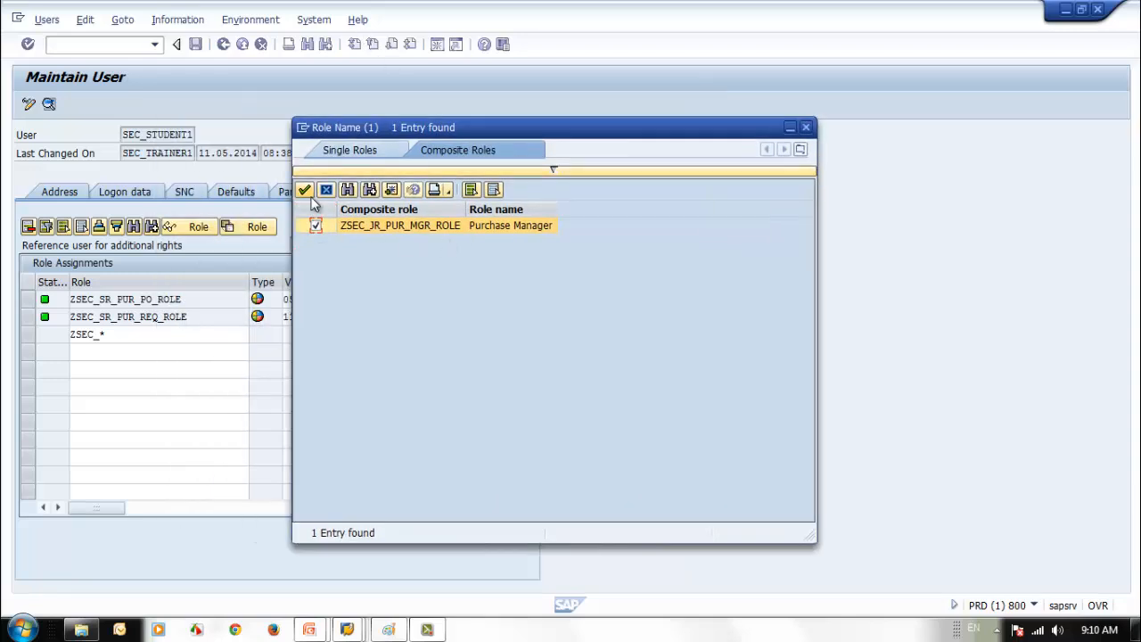
pyautogui.click(304, 189)
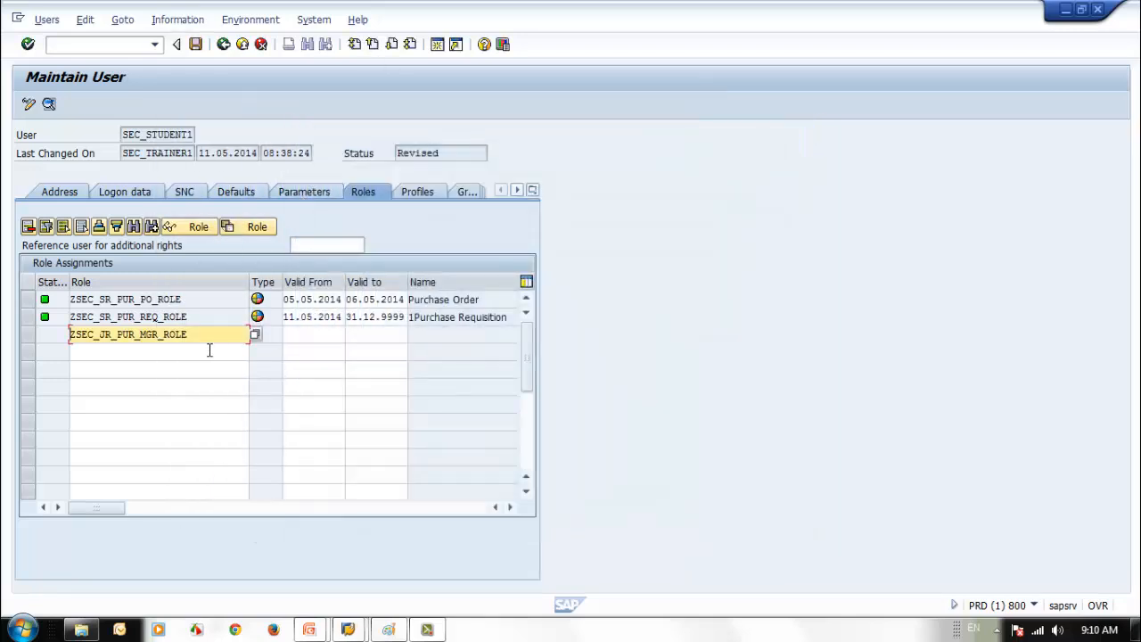
pyautogui.press('Return')
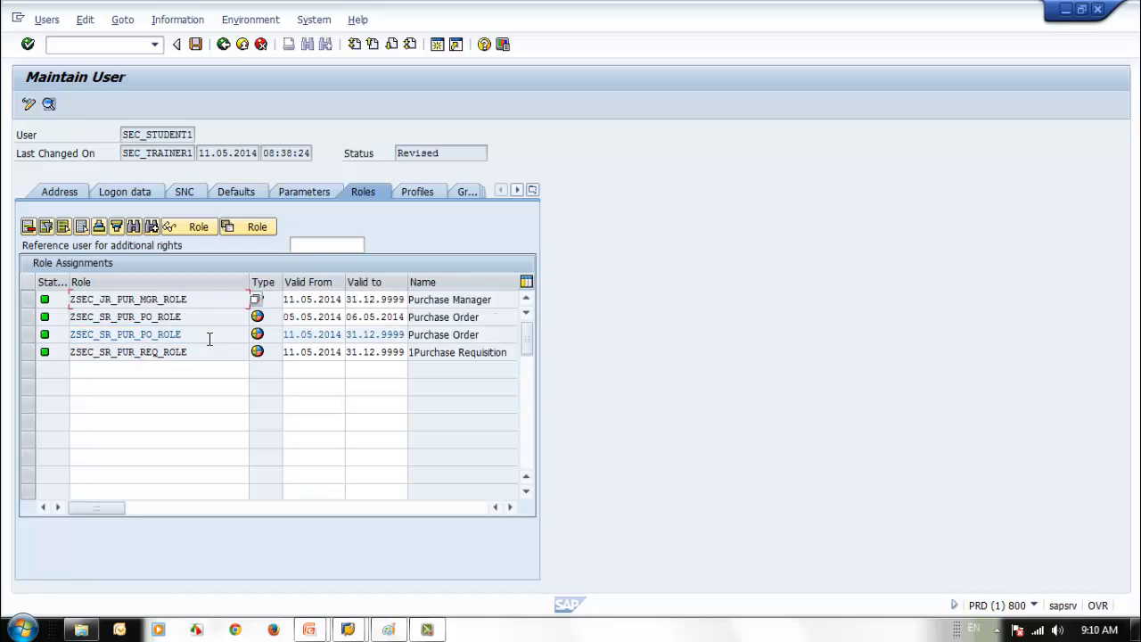
# - Inspect the role names and validity dates in the Role Assignments rows
pyautogui.click(311, 352)
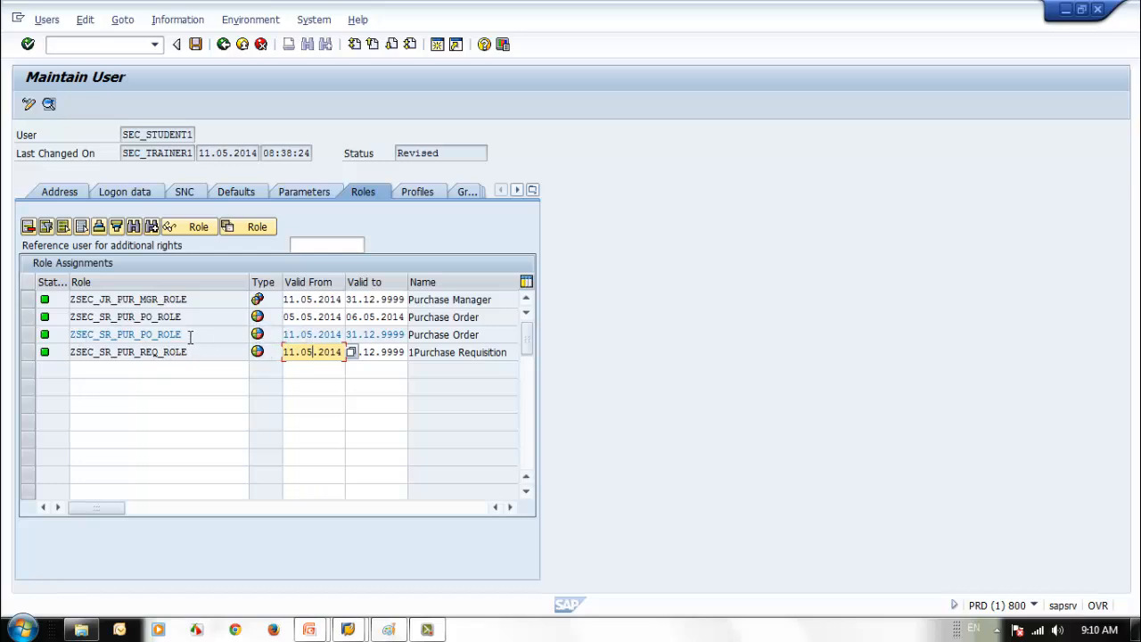
pyautogui.moveTo(188, 335); pyautogui.dragTo(64, 335)
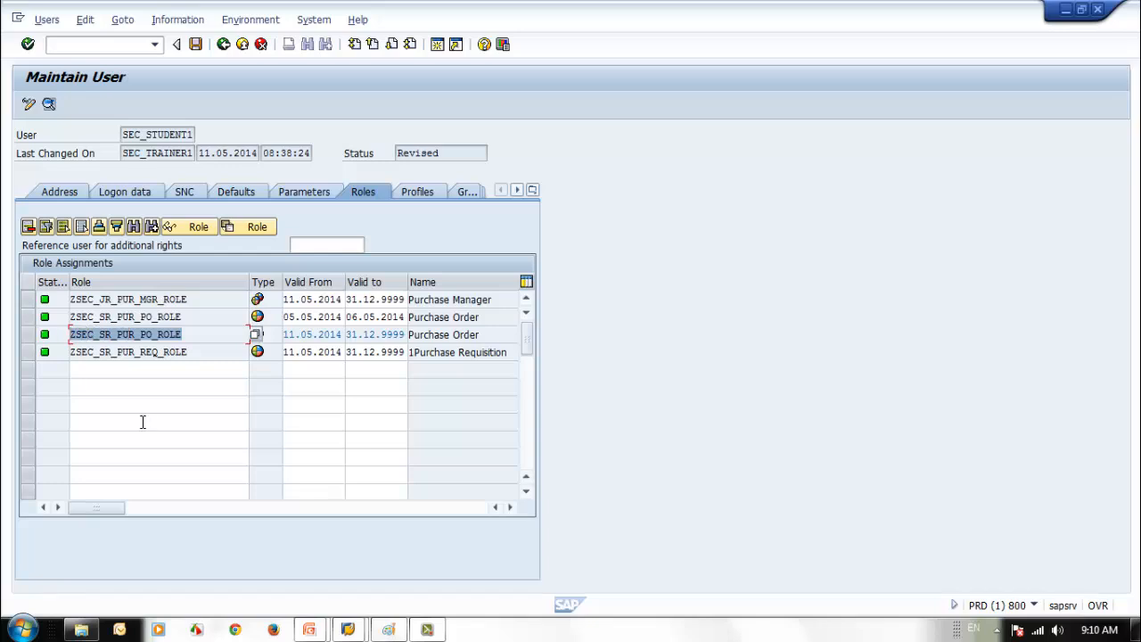
pyautogui.click(311, 334)
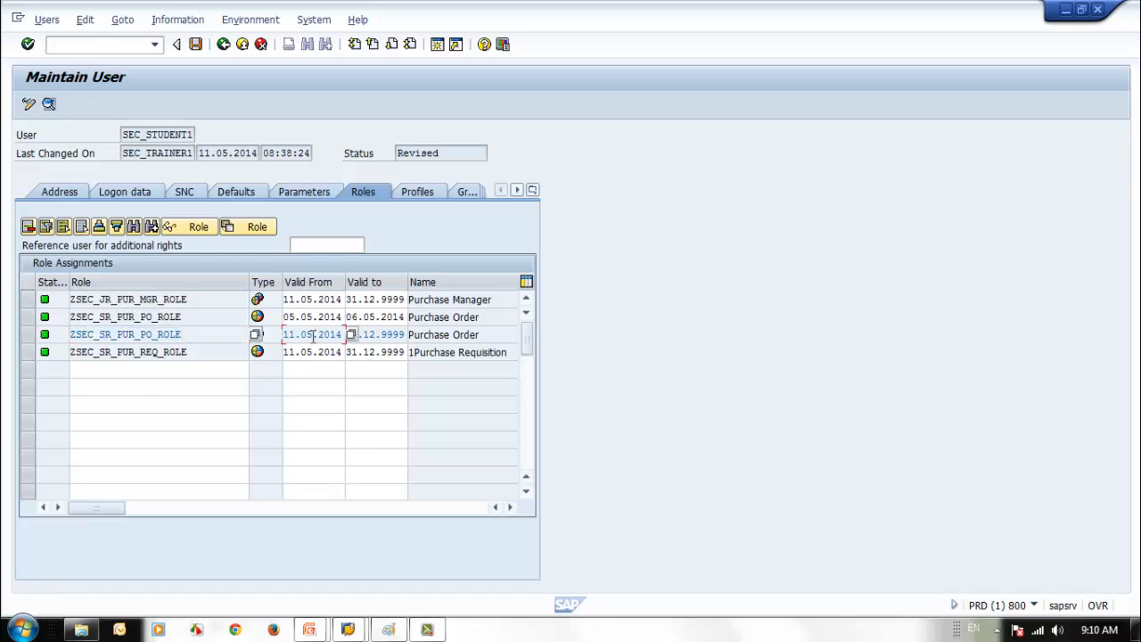
pyautogui.click(375, 336)
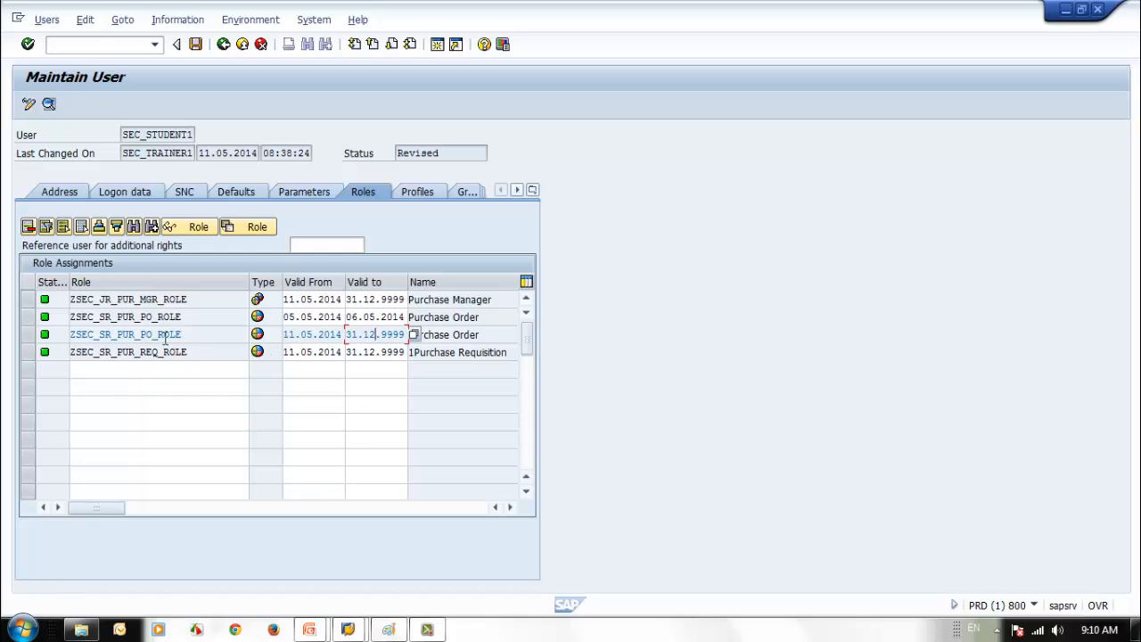
pyautogui.moveTo(188, 334); pyautogui.dragTo(78, 333)
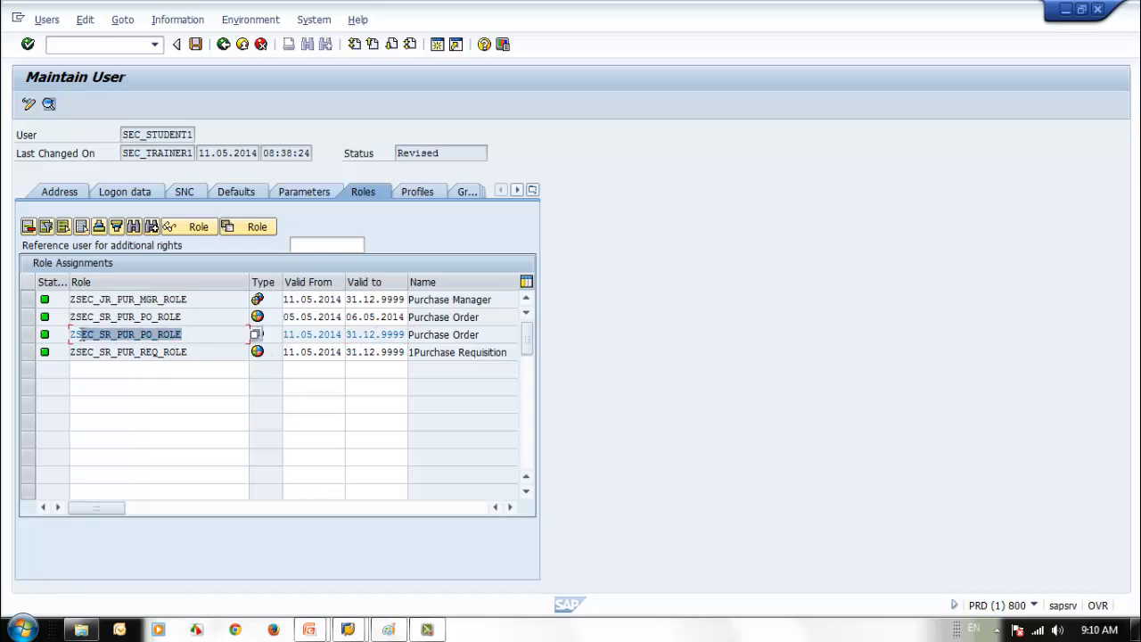
pyautogui.click(223, 332)
pyautogui.click(191, 298)
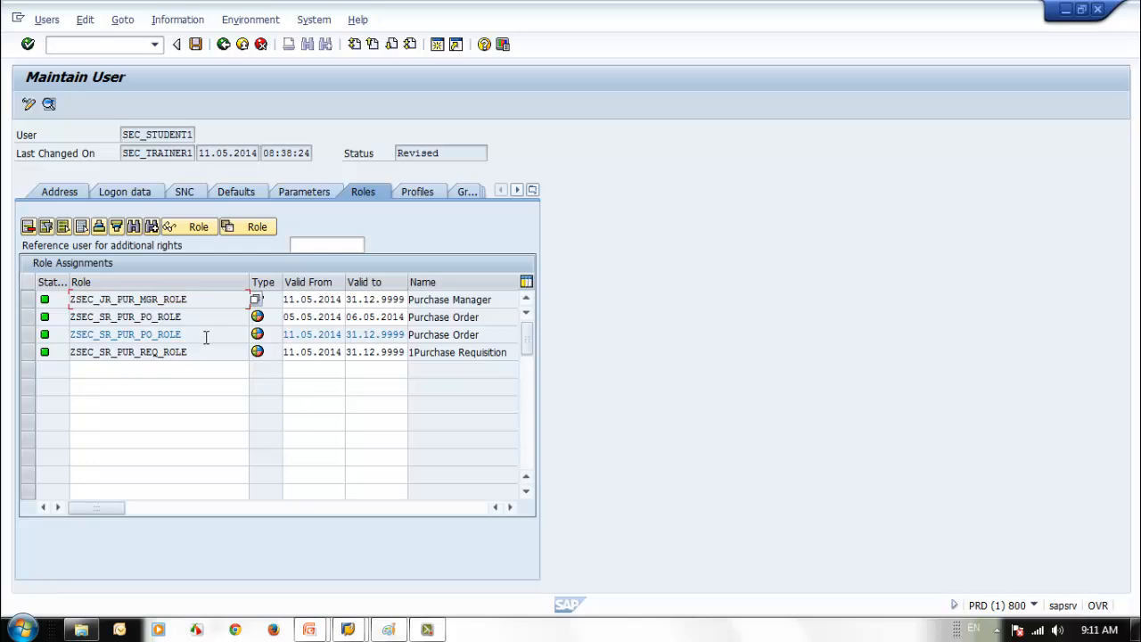
pyautogui.moveTo(189, 334); pyautogui.dragTo(70, 334)
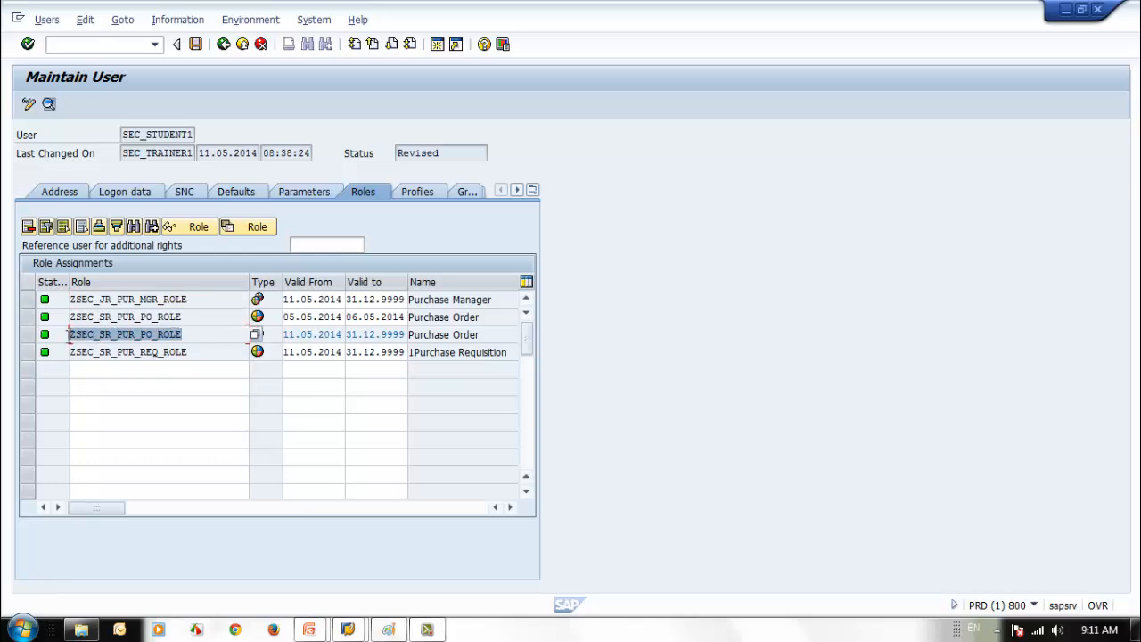
pyautogui.click(188, 334)
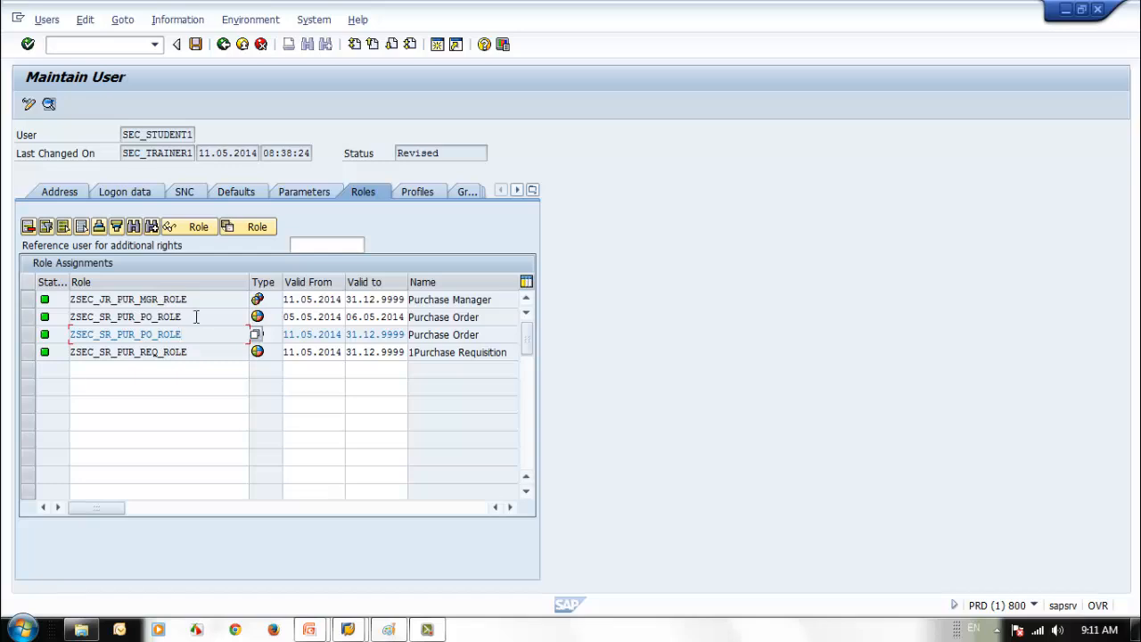
pyautogui.click(195, 316)
pyautogui.click(363, 334)
# - Change the first role's end year from 9999 to 2015 and apply it
pyautogui.doubleClick(383, 301)
pyautogui.write('2015')
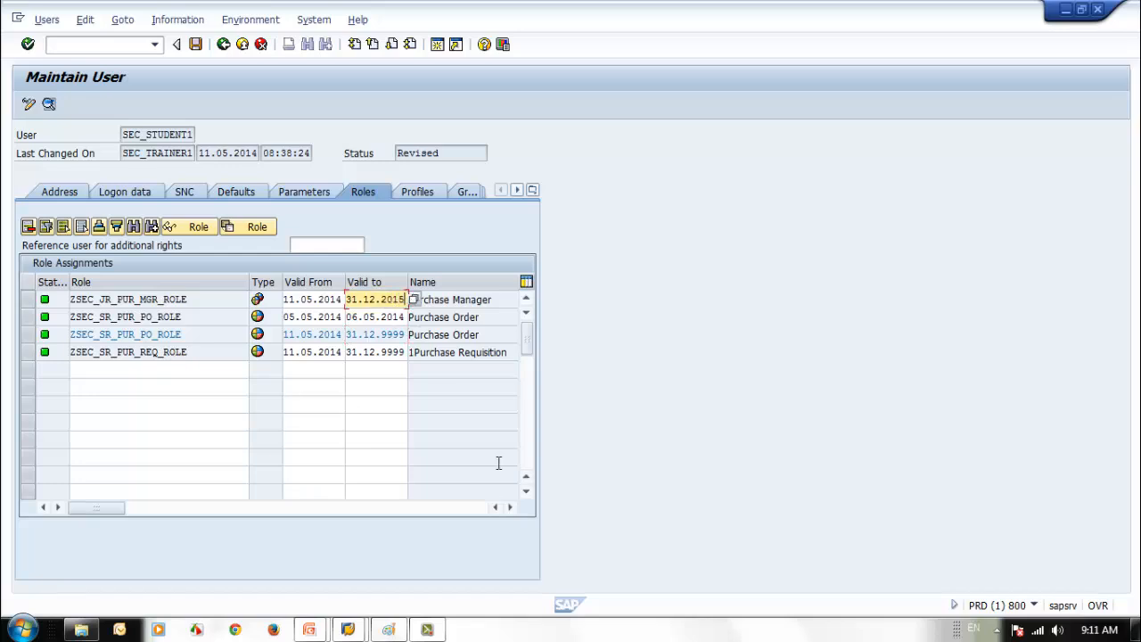
pyautogui.press('Return')
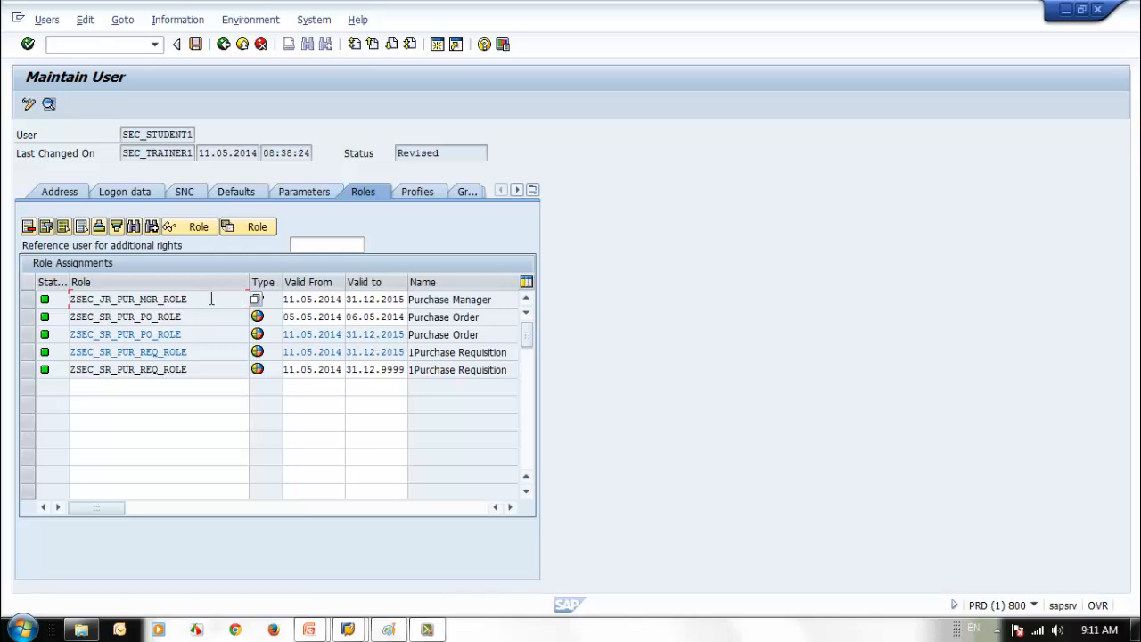
pyautogui.click(197, 351)
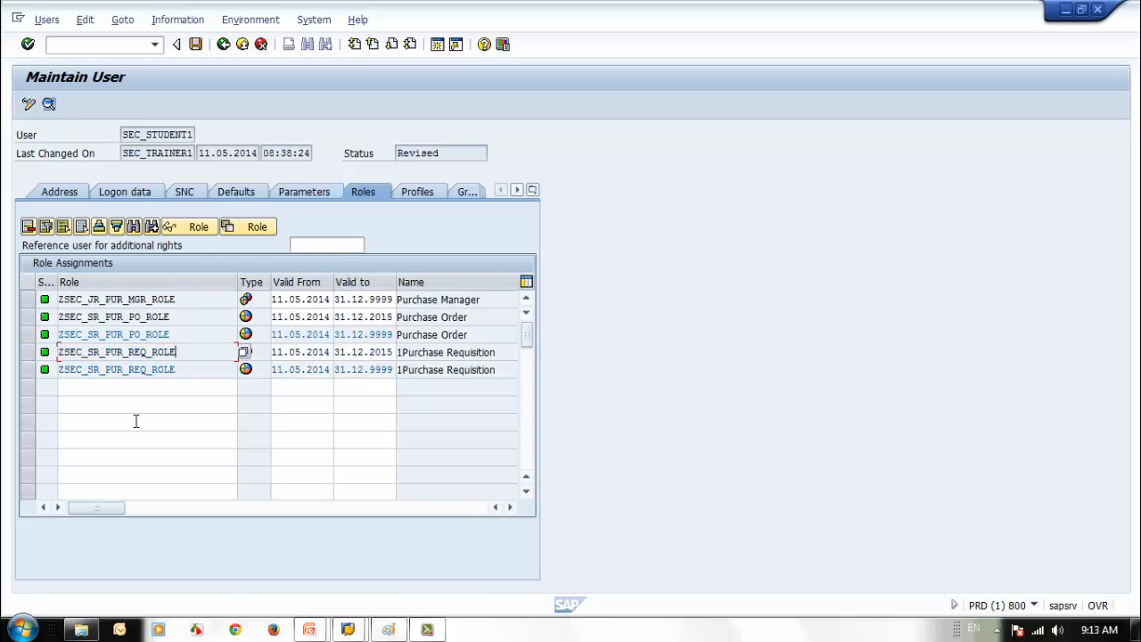
# - Review profiles T-PD551171 and T-PD551172 against the role assignments, ending on Profiles
pyautogui.click(428, 190)
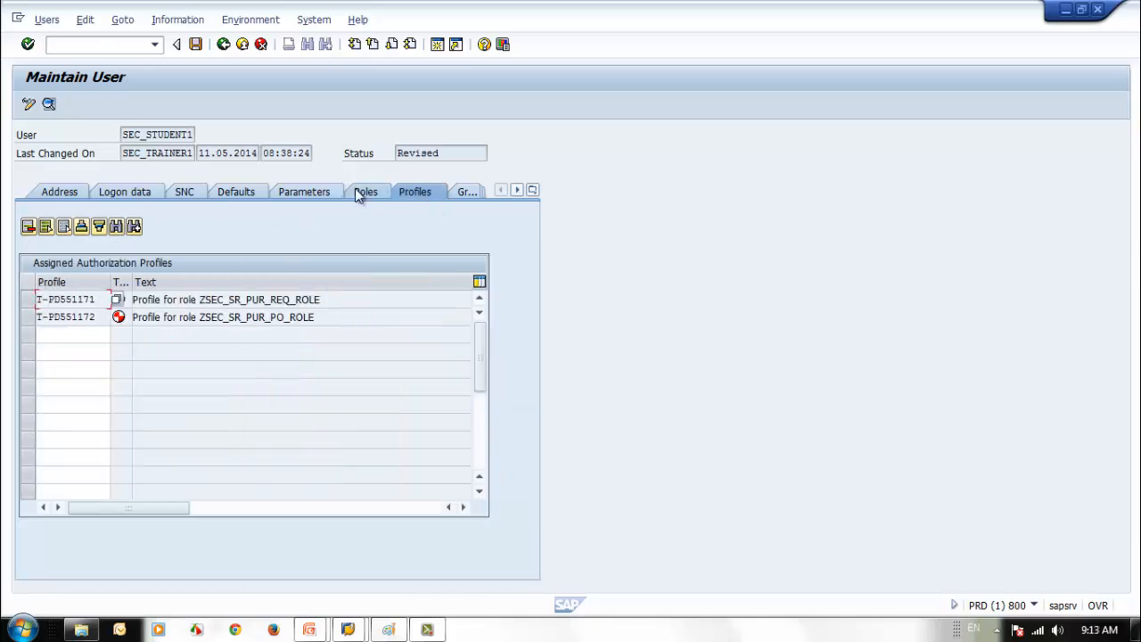
pyautogui.click(370, 191)
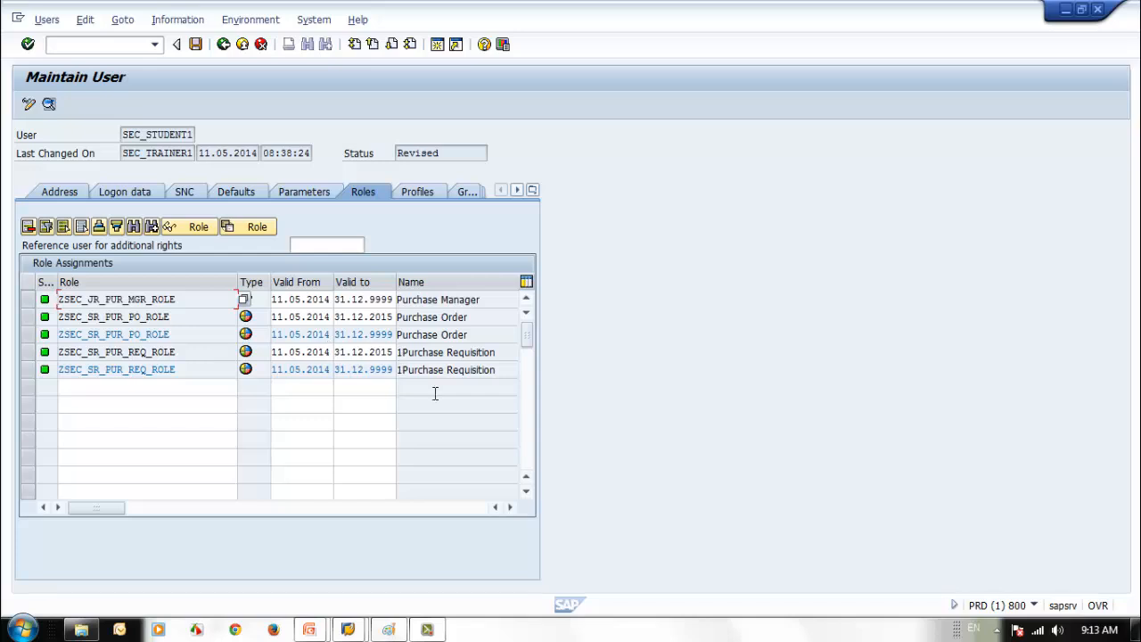
pyautogui.click(190, 317)
pyautogui.click(412, 192)
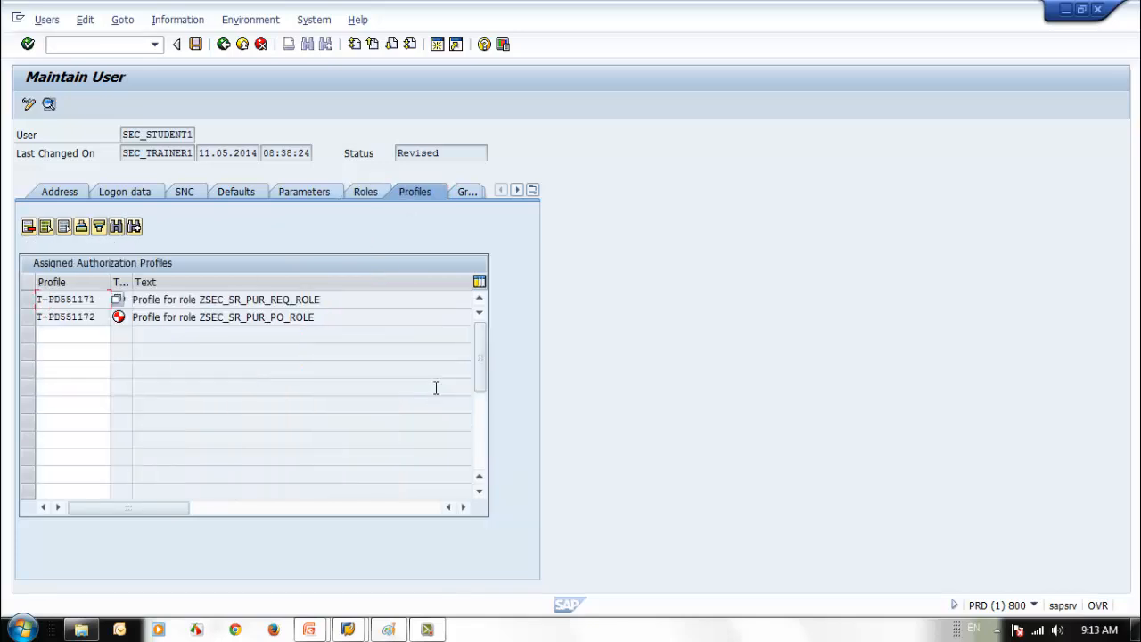
pyautogui.moveTo(98, 317); pyautogui.dragTo(61, 324)
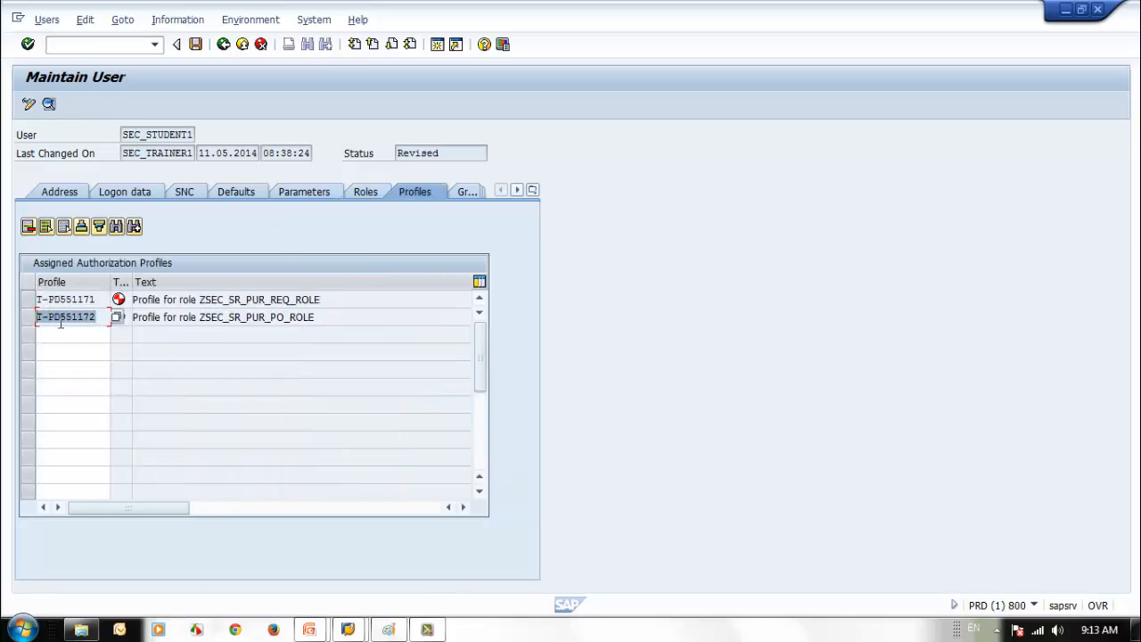
pyautogui.press('Up')
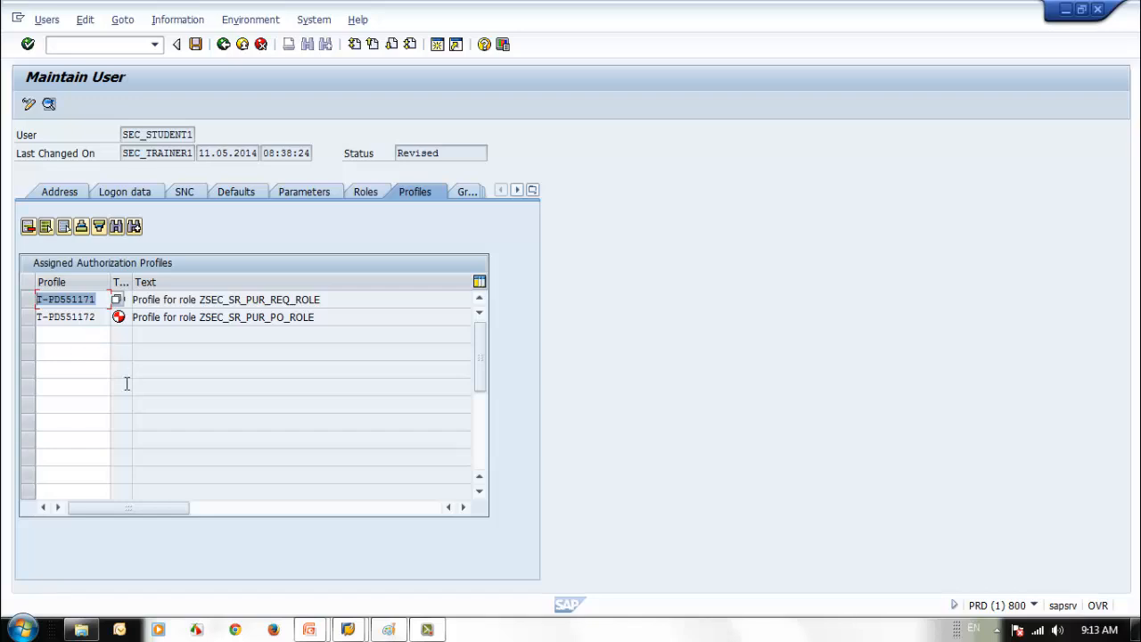
pyautogui.click(376, 190)
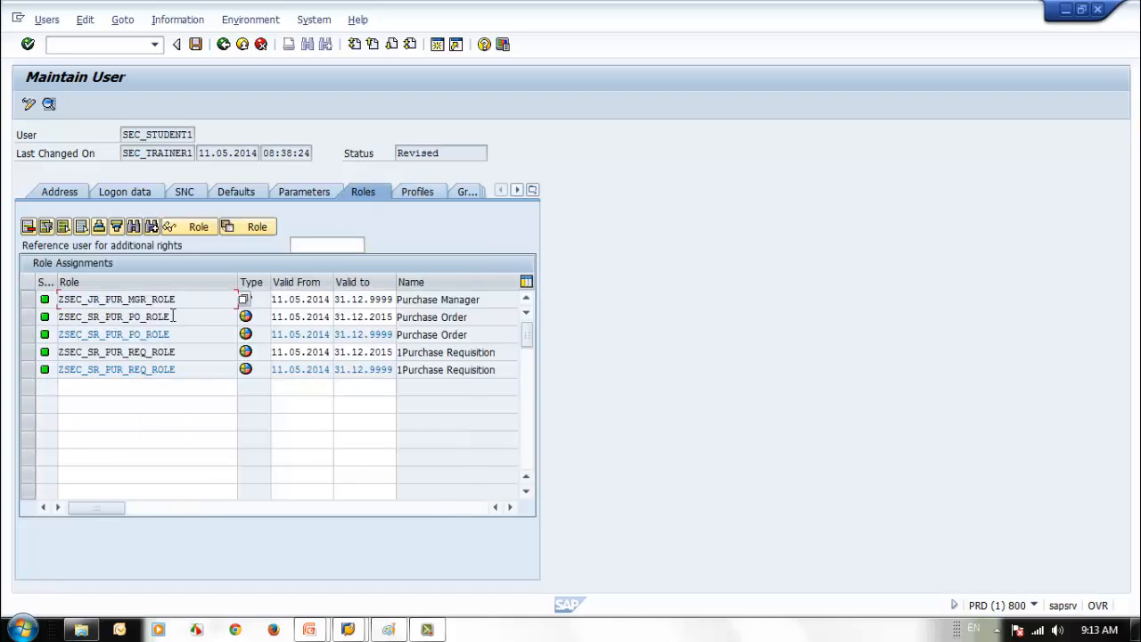
pyautogui.click(412, 193)
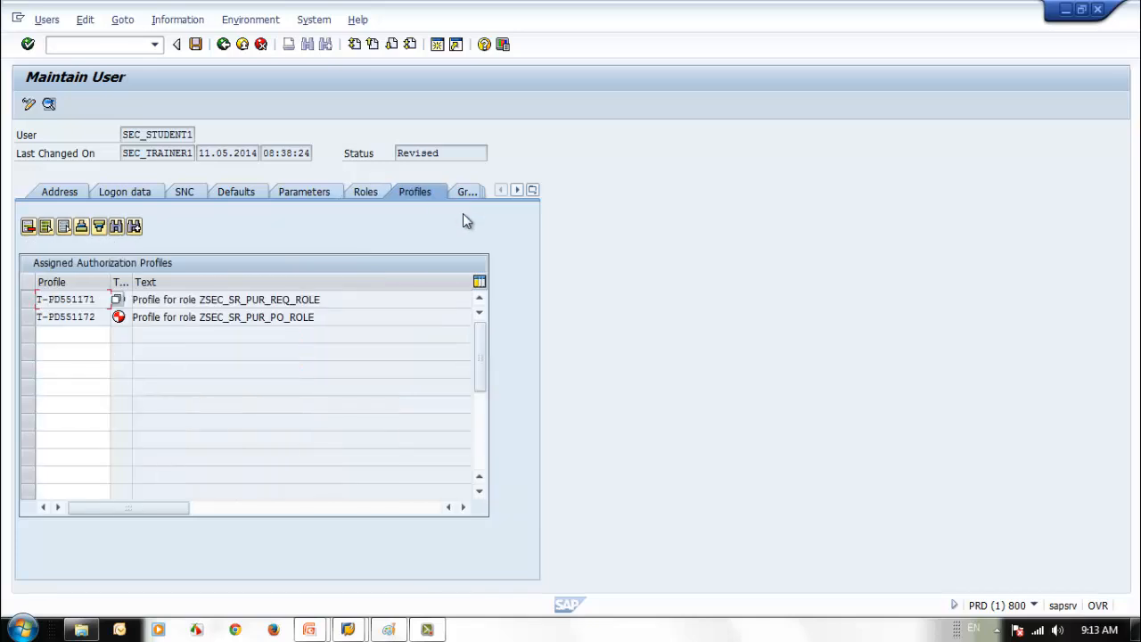
pyautogui.click(310, 630)
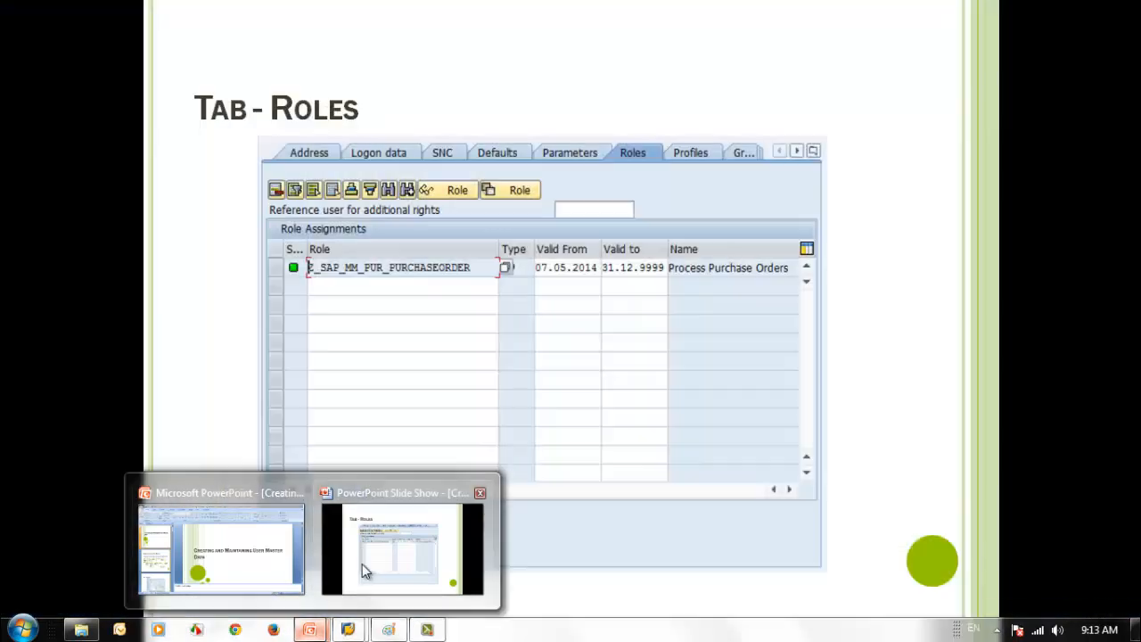
# - Advance the slide show to the Tab - Groups slide, then return to SAP Maintain User
pyautogui.click(373, 567)
pyautogui.click(529, 603)
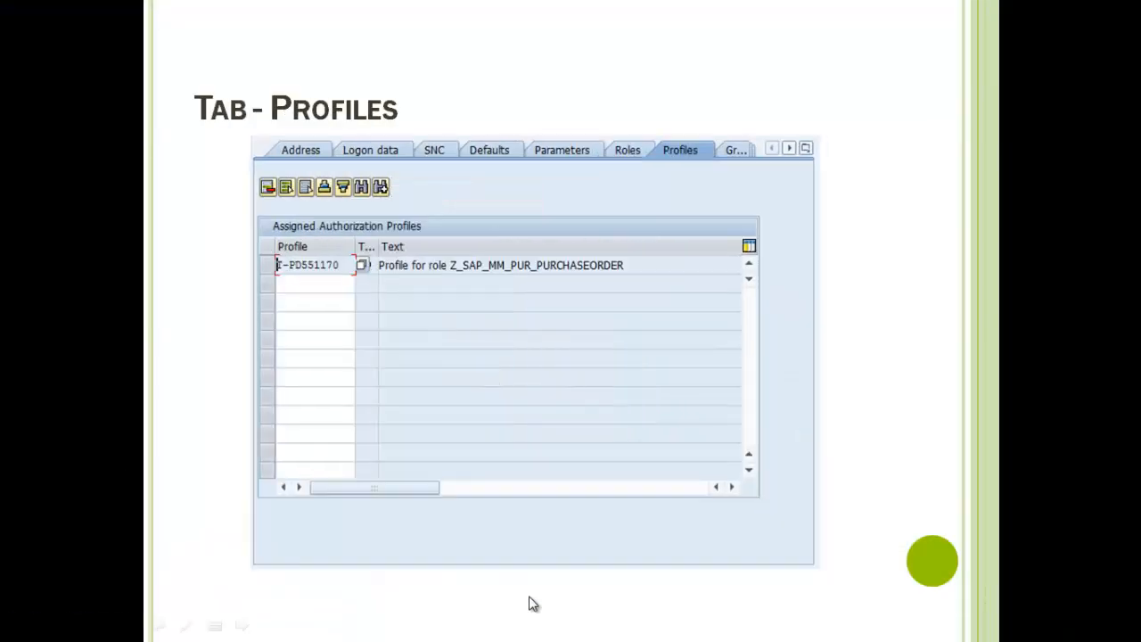
pyautogui.click(529, 603)
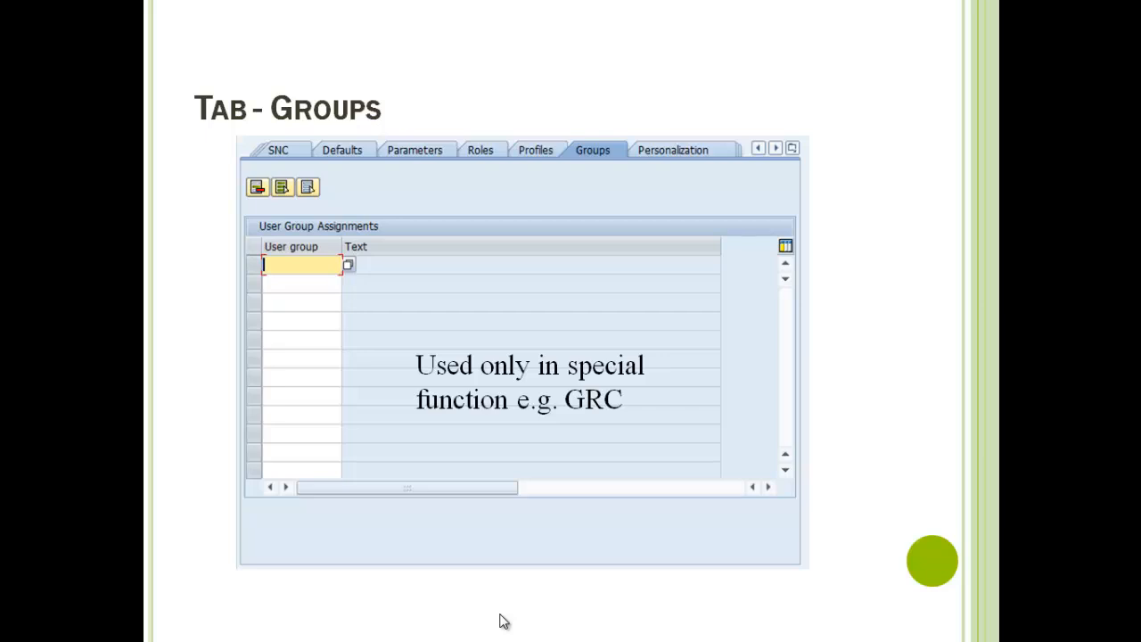
pyautogui.hotkey('alt', 'Tab')
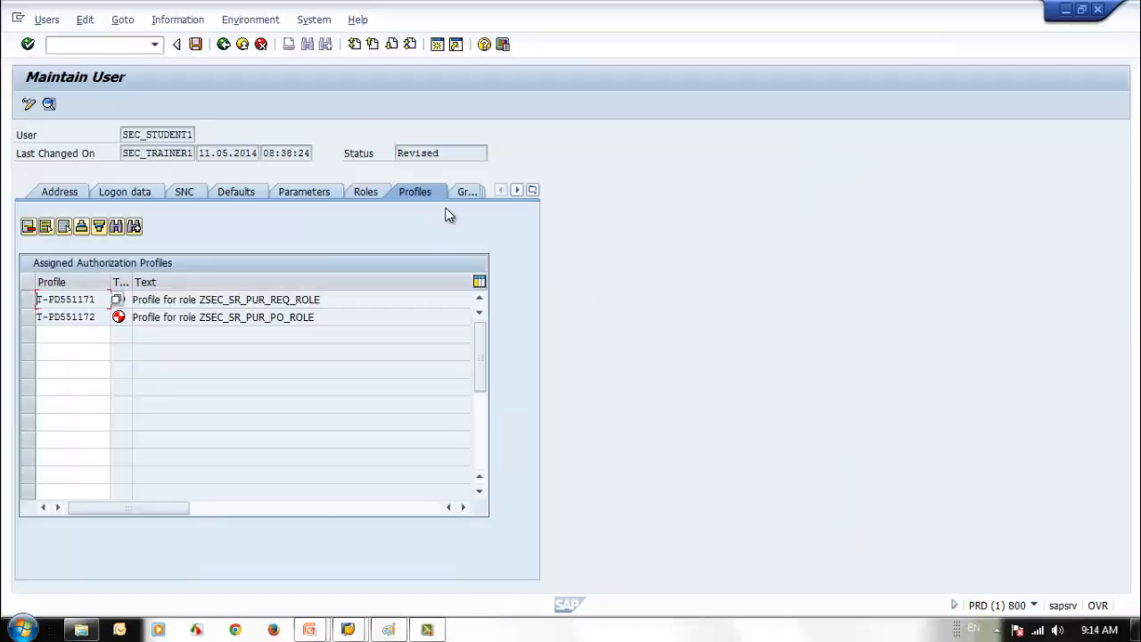
# - Add user groups TECHNICAL and TRAINING via value help and validate them
pyautogui.click(476, 194)
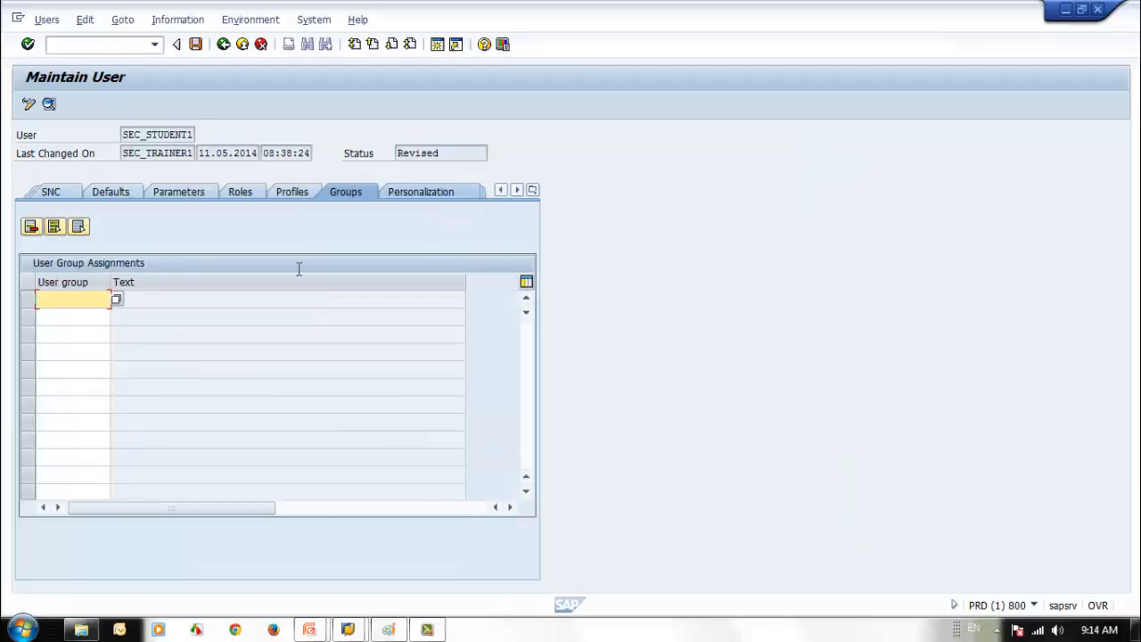
pyautogui.click(116, 300)
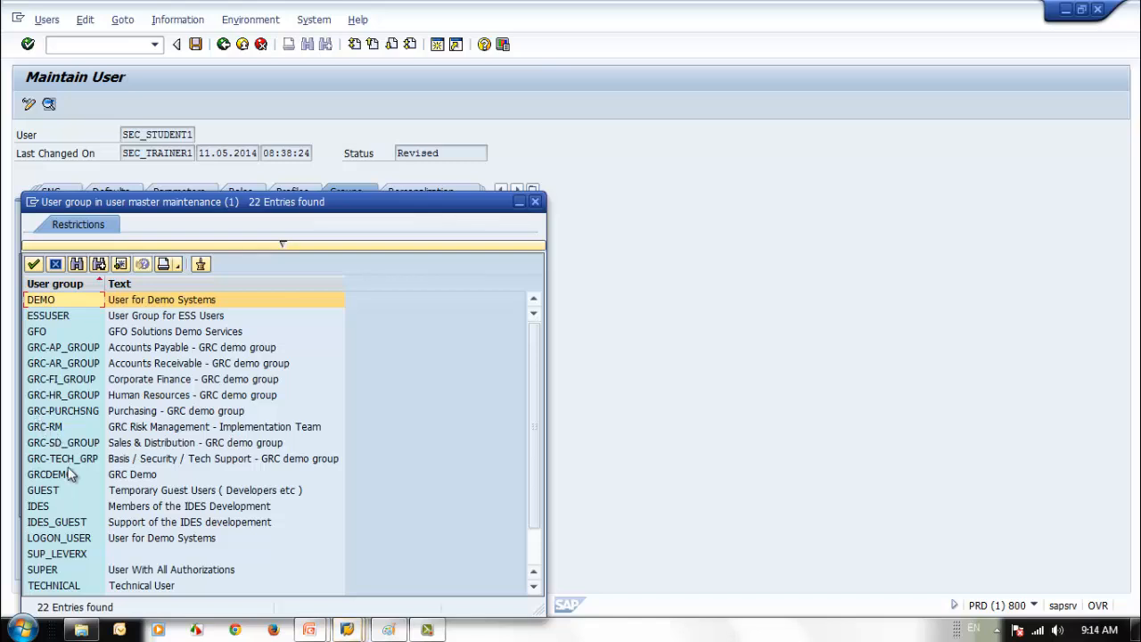
pyautogui.click(537, 561)
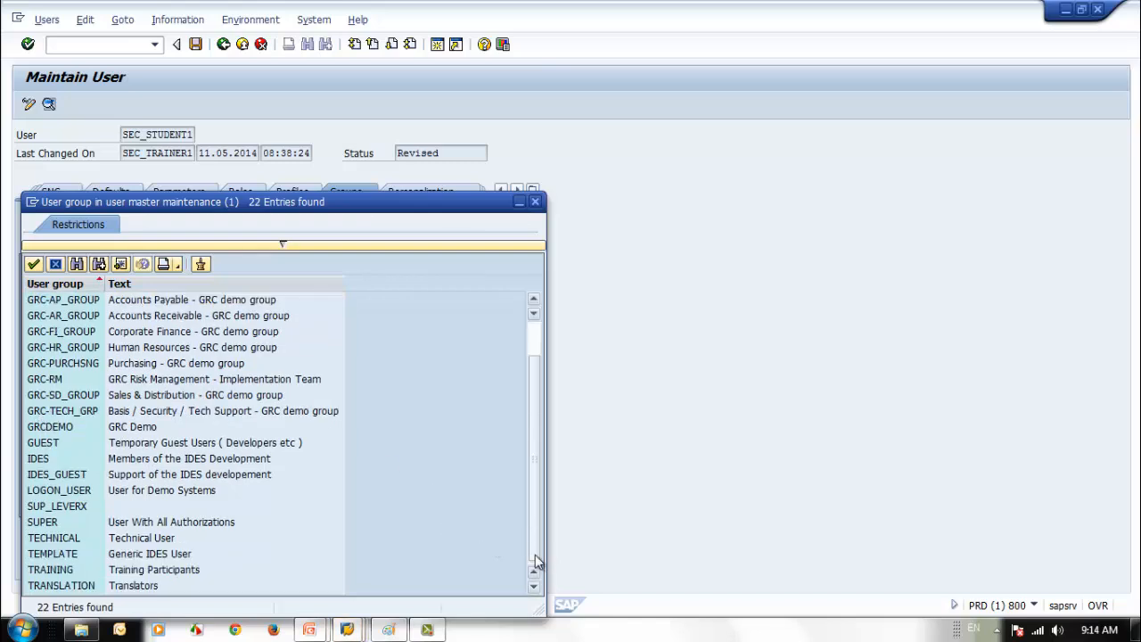
pyautogui.doubleClick(82, 539)
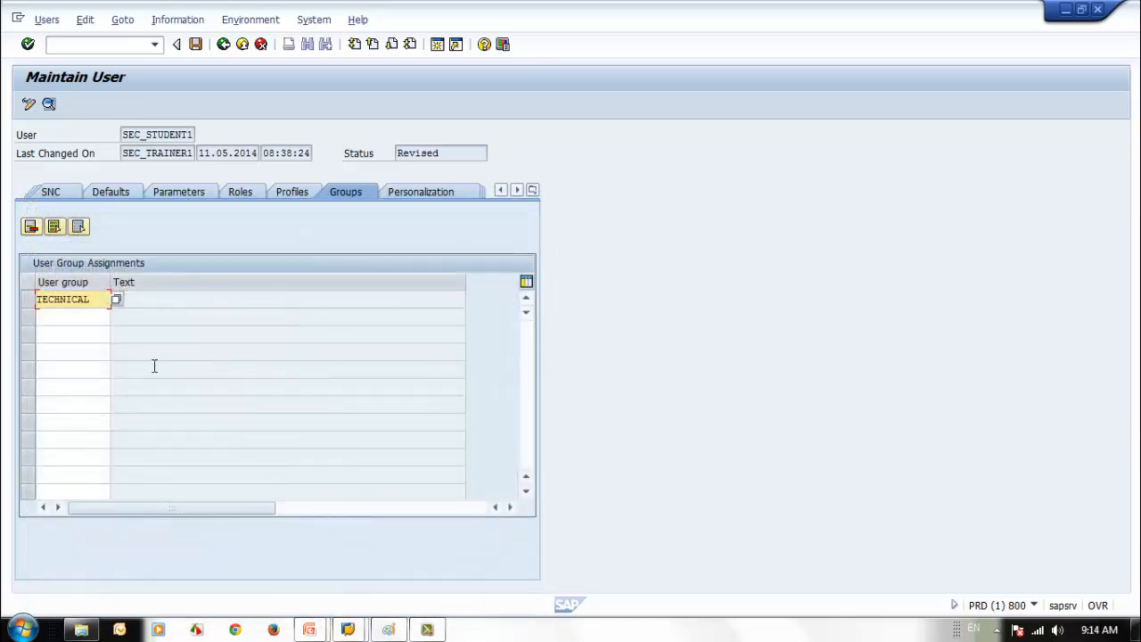
pyautogui.click(81, 314)
pyautogui.click(116, 317)
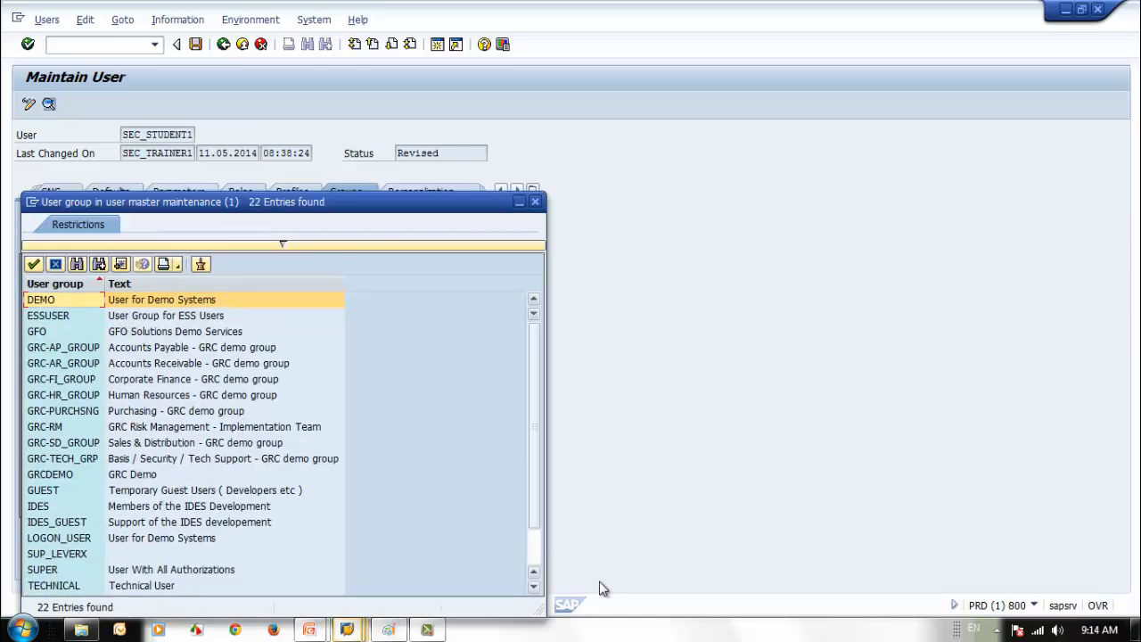
pyautogui.click(533, 558)
pyautogui.doubleClick(77, 570)
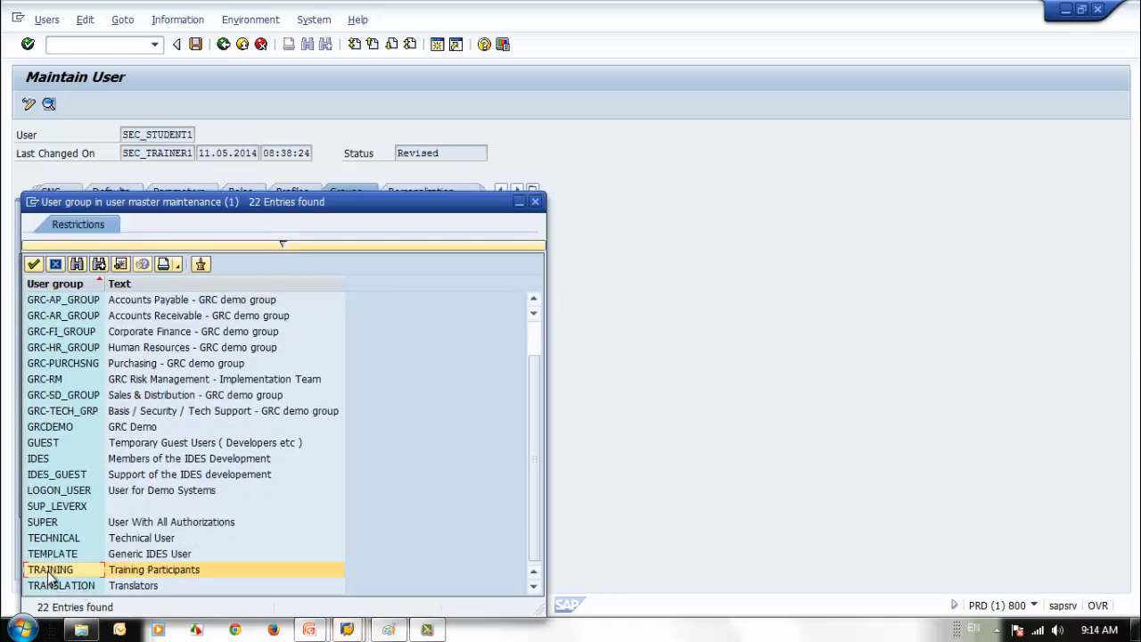
pyautogui.press('Return')
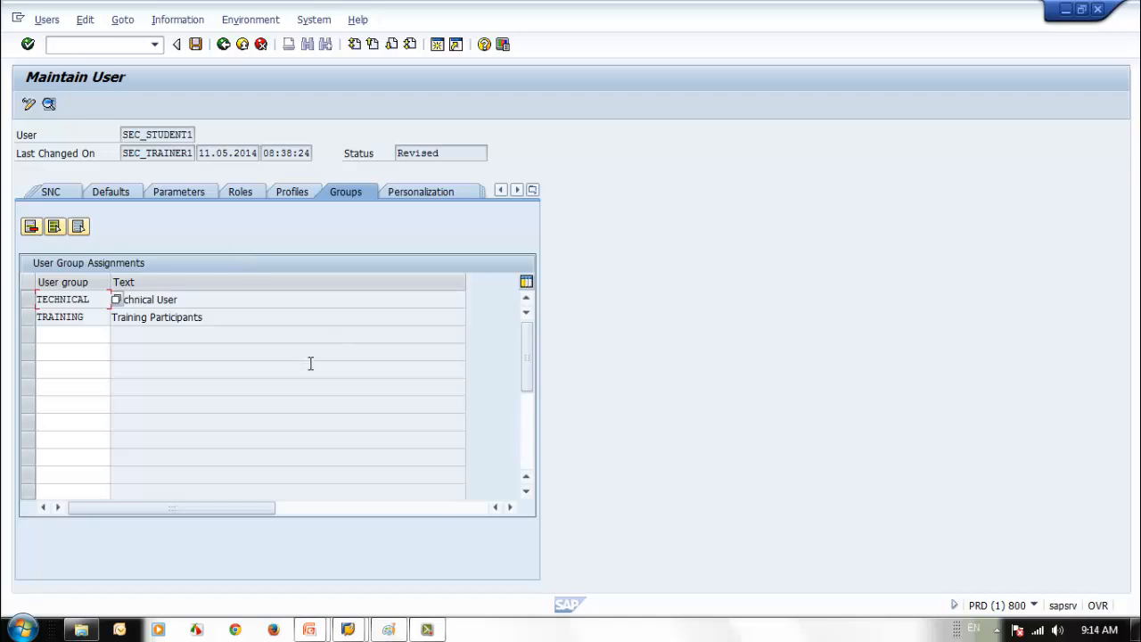
# - Check the SNC and Logon data tabs, including user group SUPER, then return to Groups
pyautogui.click(270, 328)
pyautogui.click(258, 319)
pyautogui.click(42, 192)
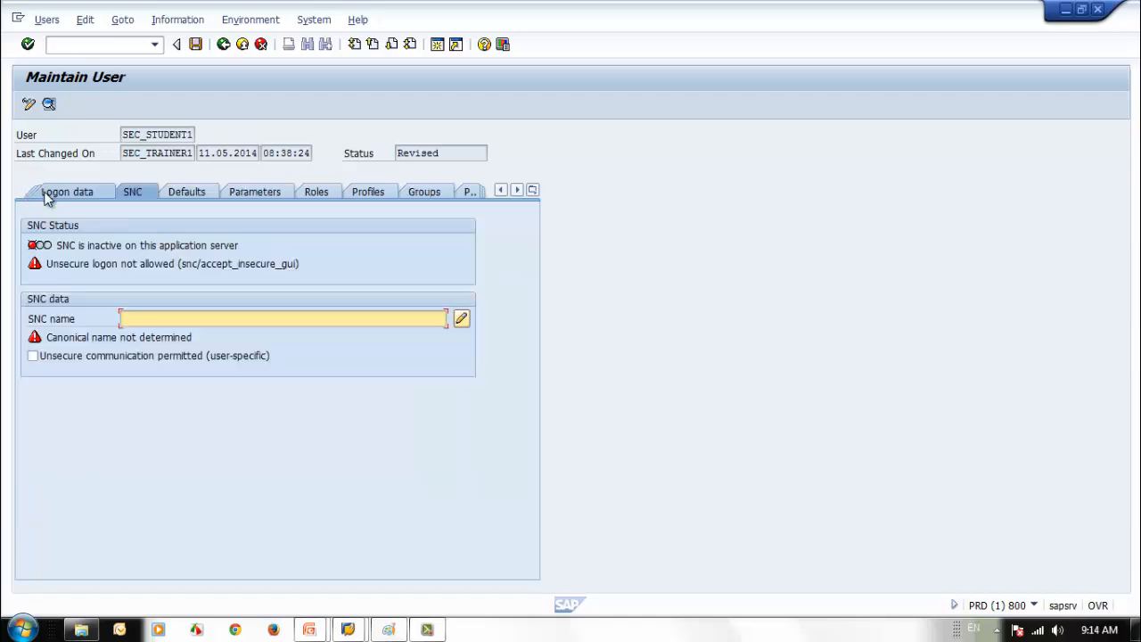
pyautogui.click(57, 194)
pyautogui.click(204, 392)
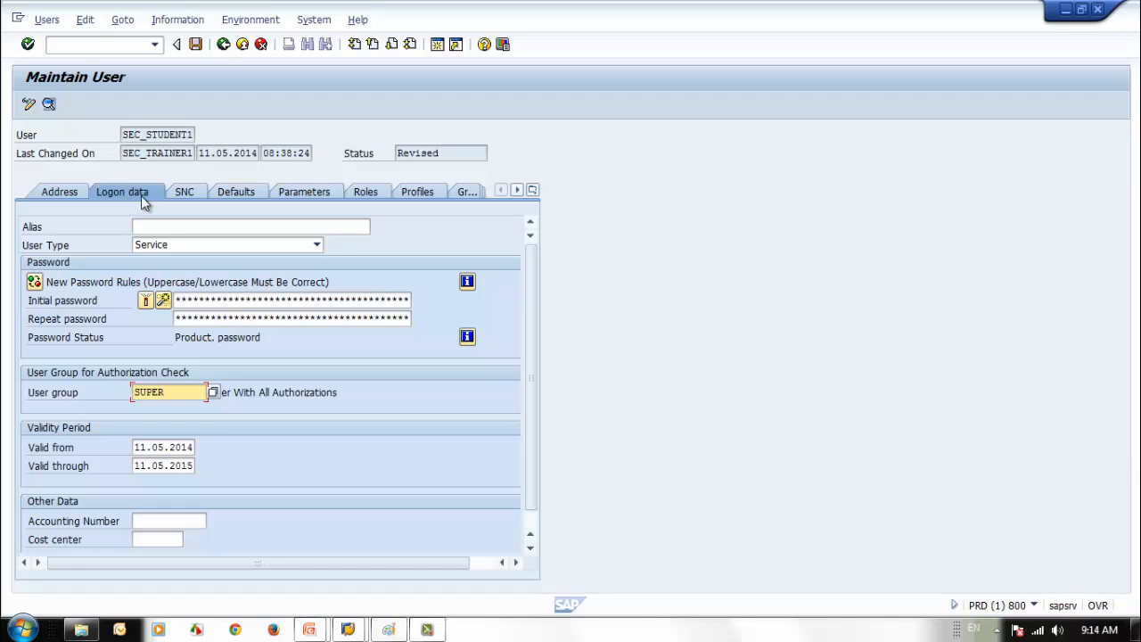
pyautogui.click(463, 195)
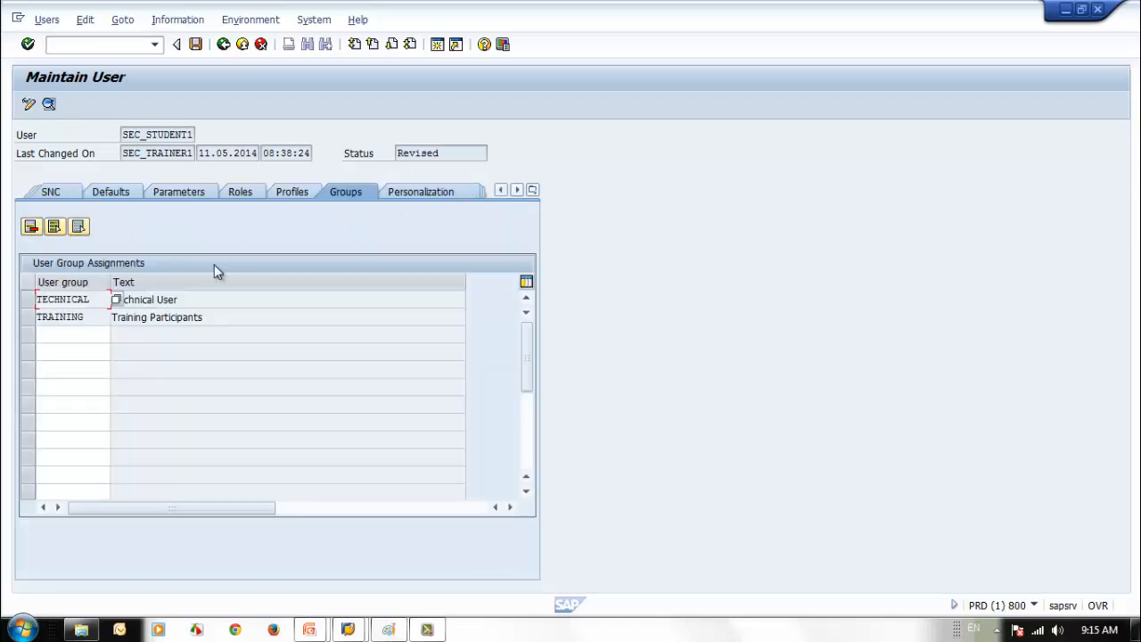
# - Delete the TECHNICAL and TRAINING group rows and show the Personalization objects
pyautogui.click(28, 301)
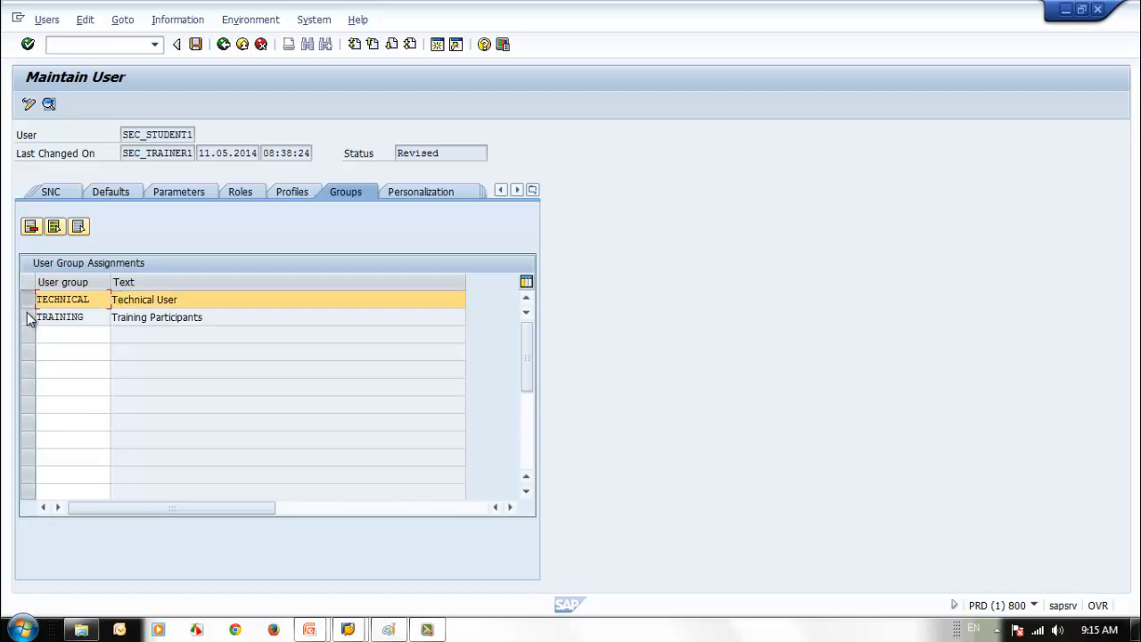
pyautogui.click(28, 317)
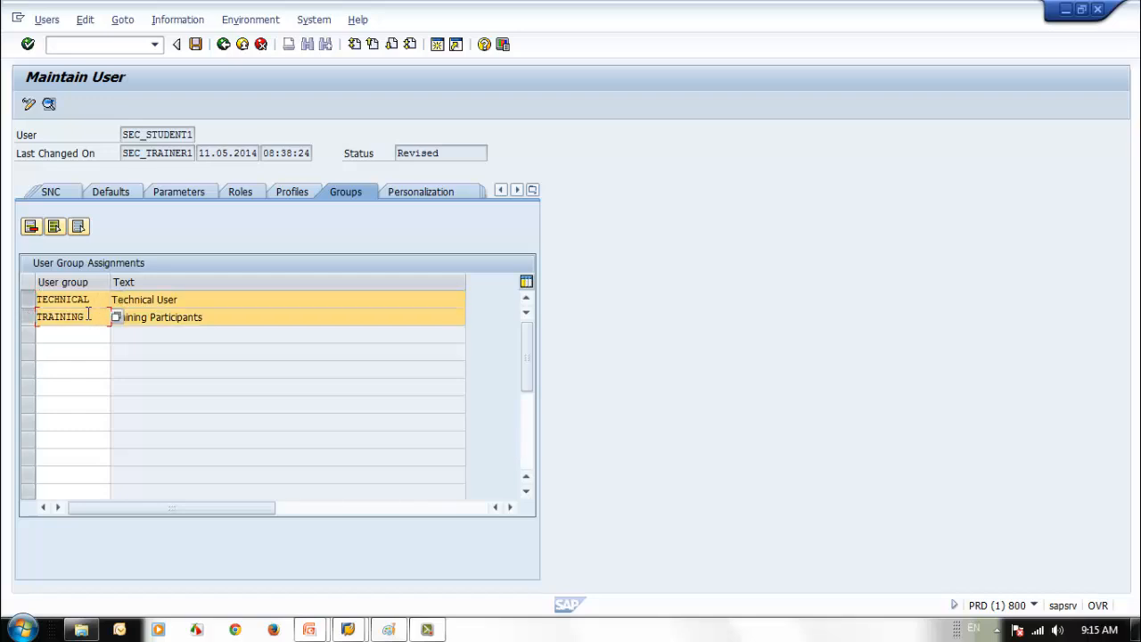
pyautogui.click(26, 317)
pyautogui.click(54, 337)
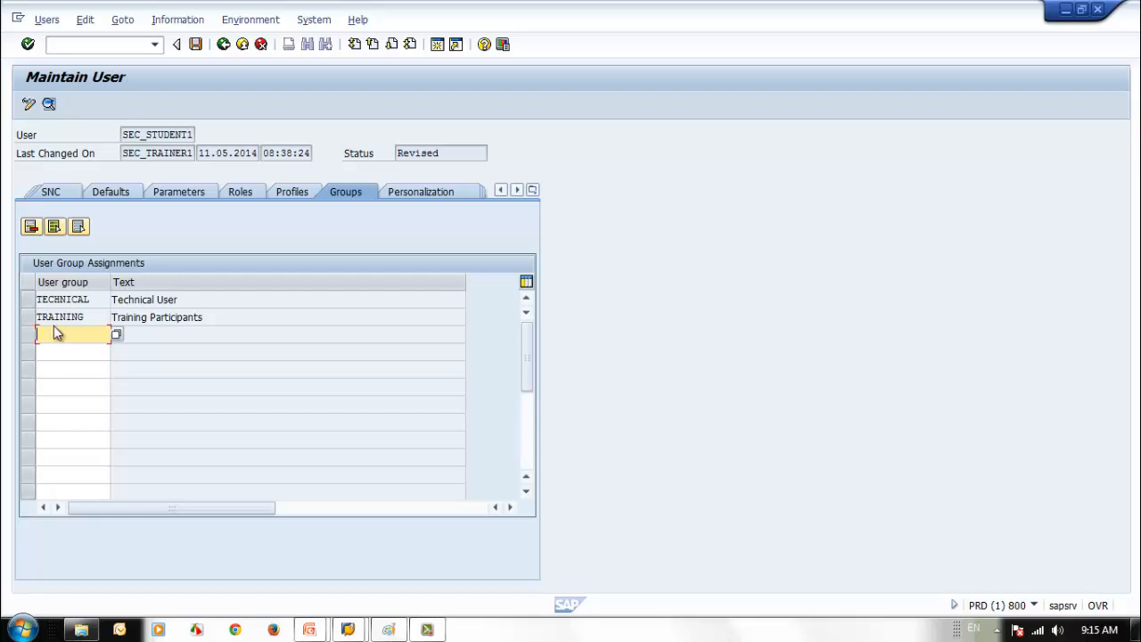
pyautogui.click(29, 319)
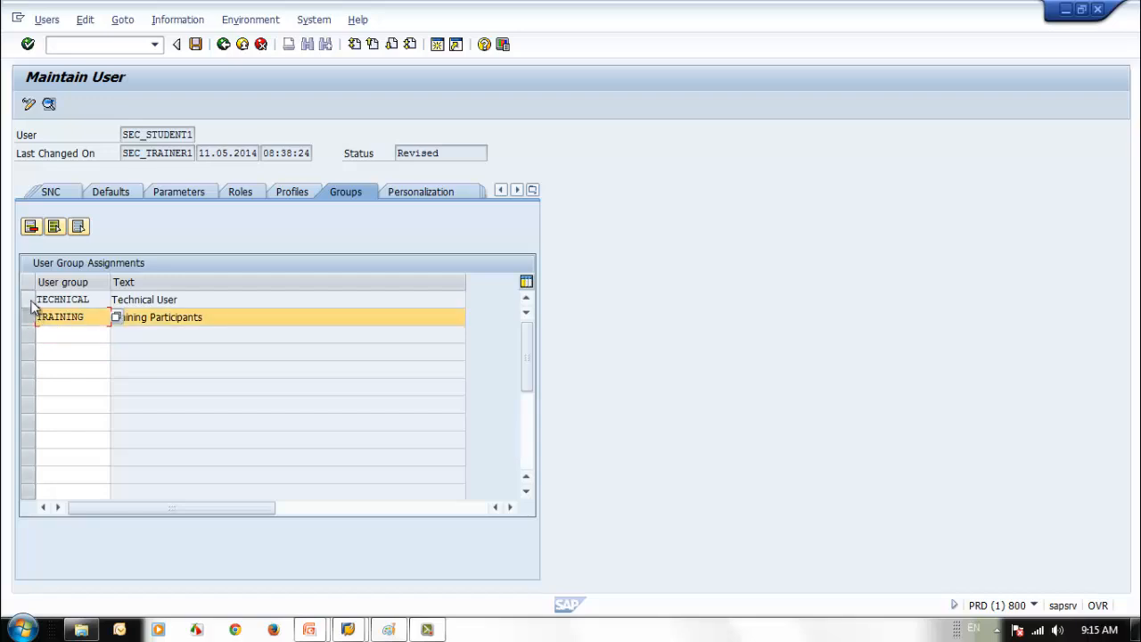
pyautogui.keyDown('ctrl'); pyautogui.click(28, 299); pyautogui.keyUp('ctrl')
pyautogui.click(30, 228)
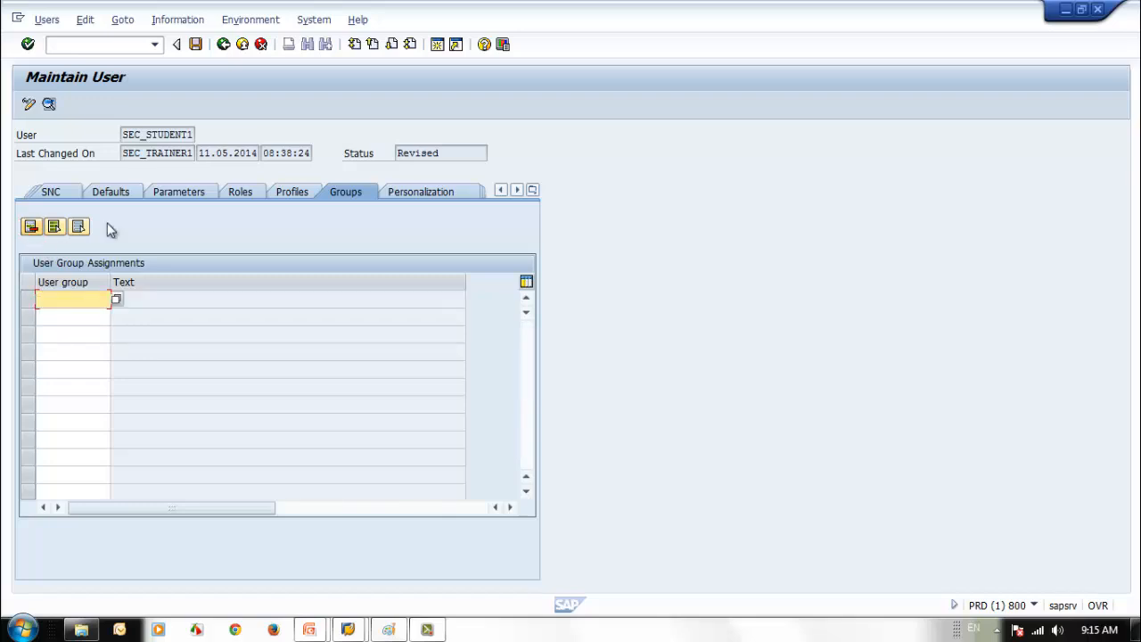
pyautogui.click(425, 194)
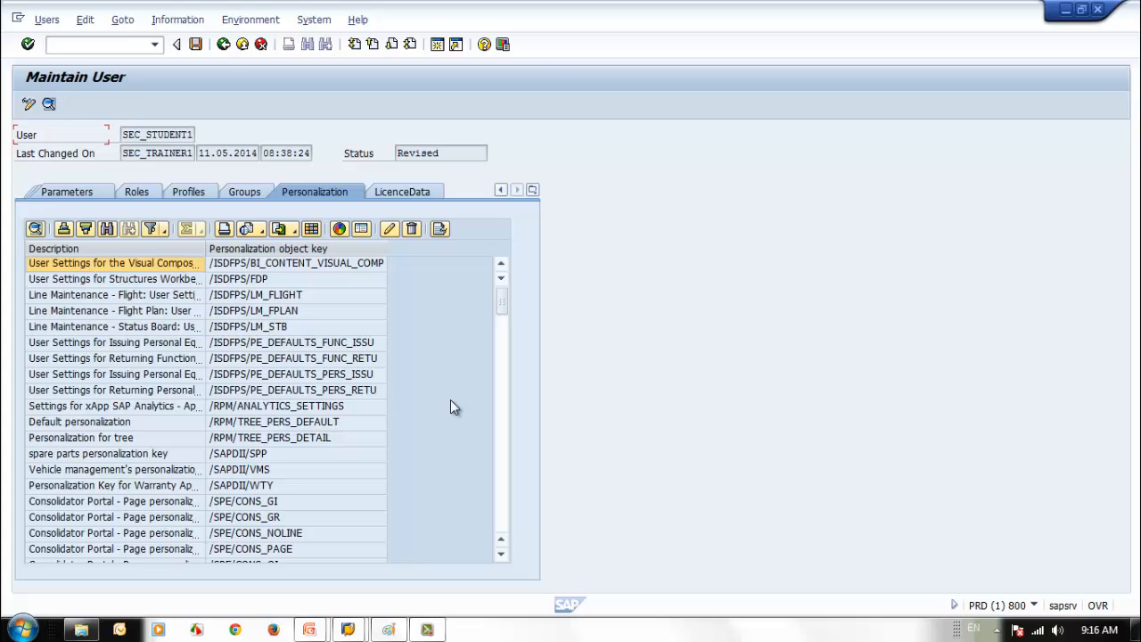
# - Scroll to Z_BAIO_GADGET_CREATE, open it, and cancel the namespace prompt
pyautogui.click(504, 486)
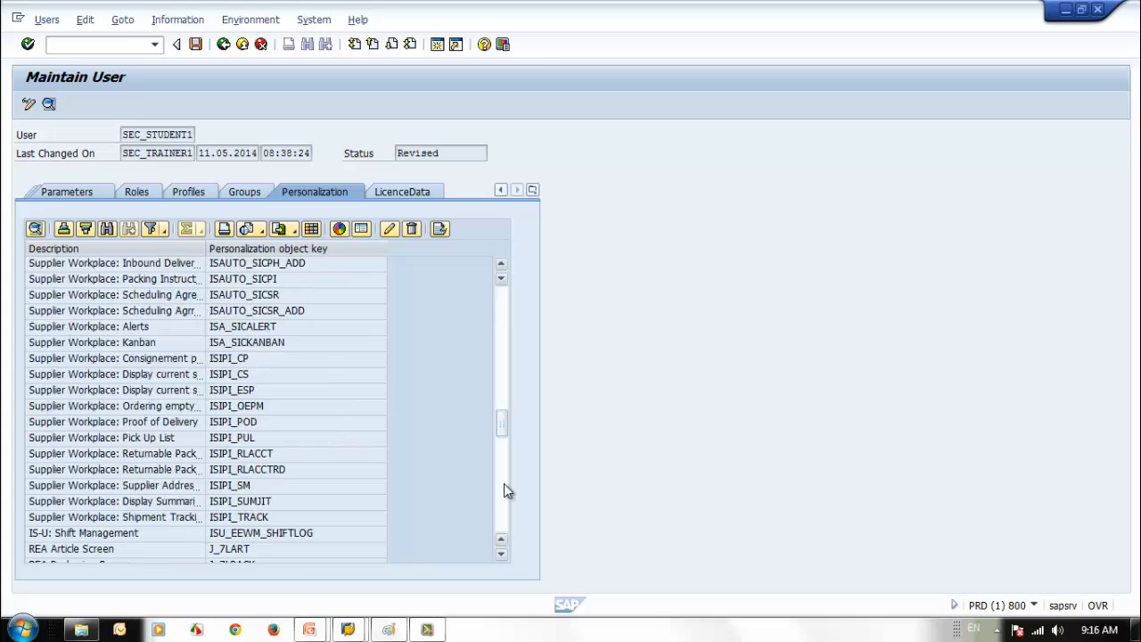
pyautogui.click(503, 485)
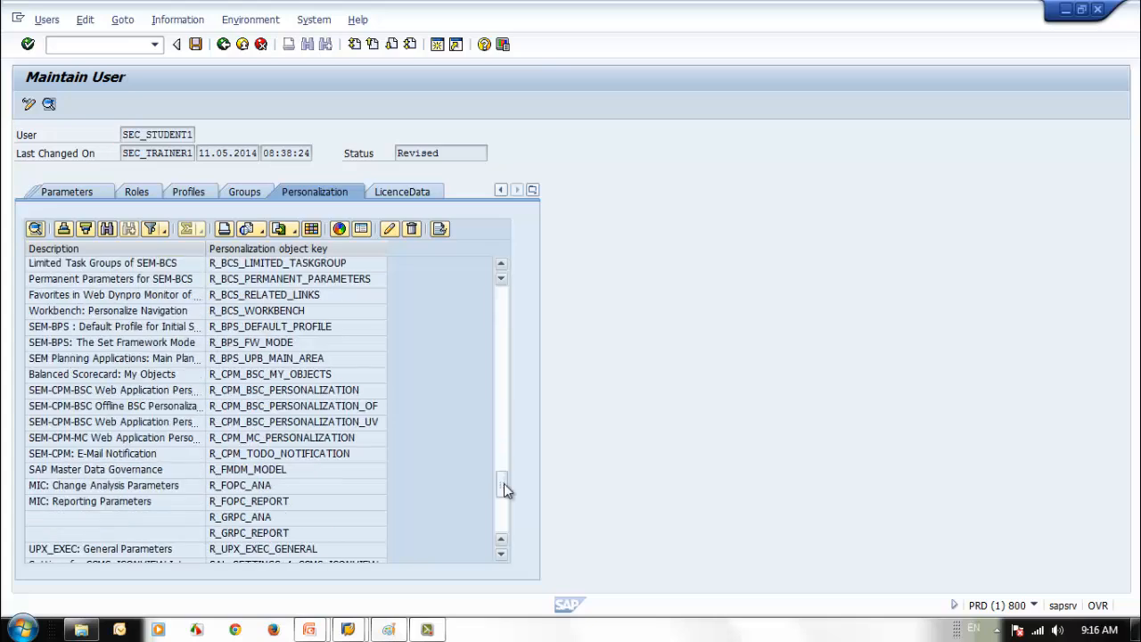
pyautogui.click(503, 529)
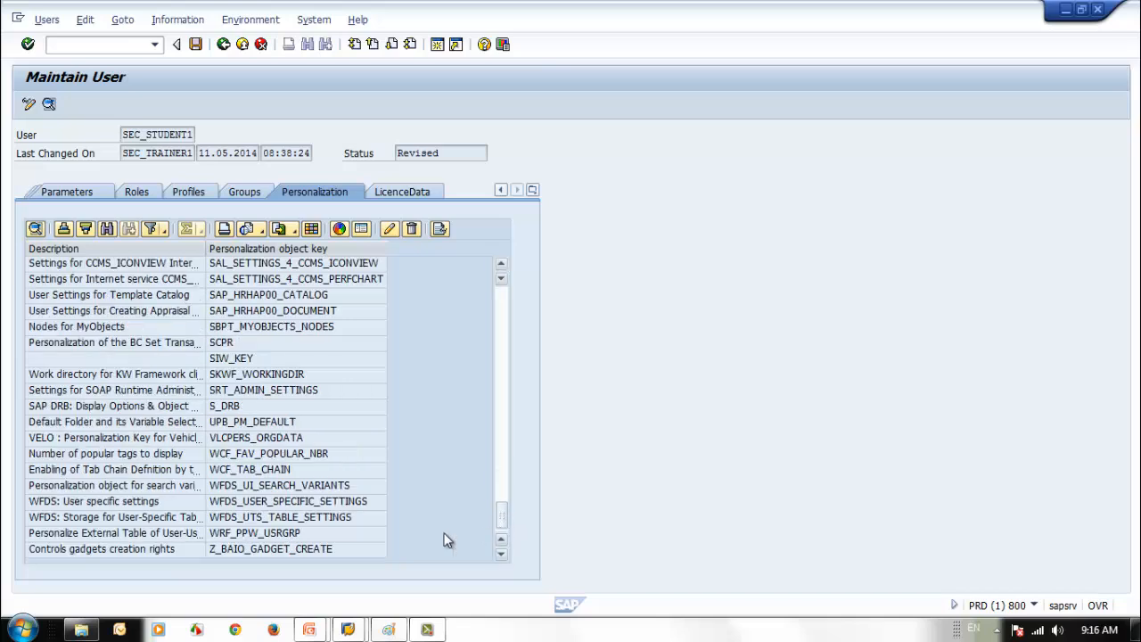
pyautogui.click(287, 546)
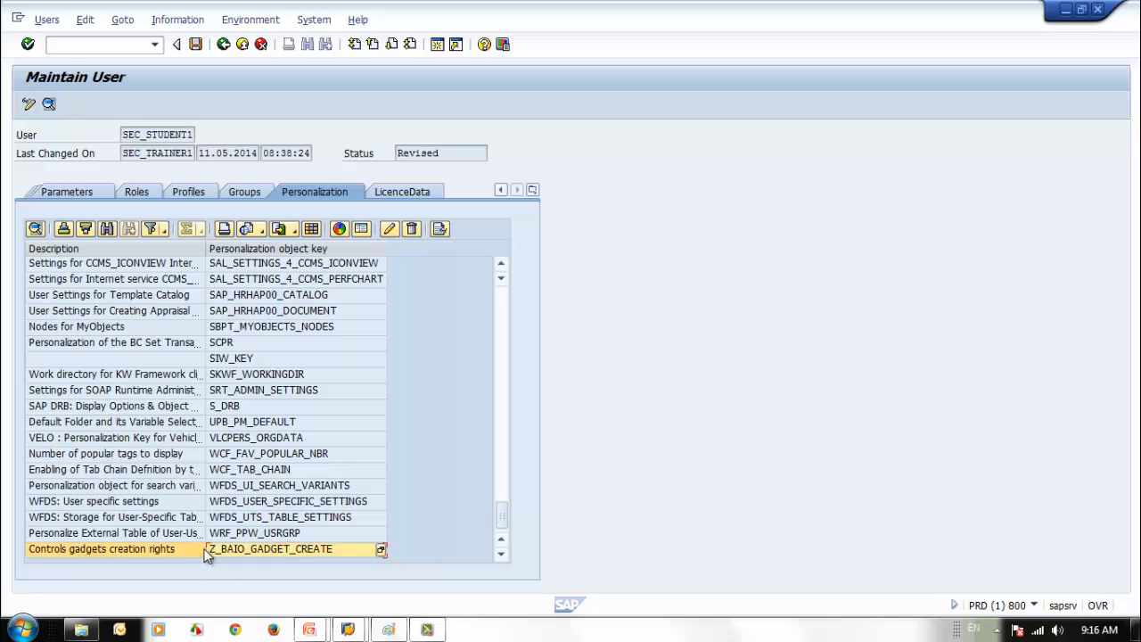
pyautogui.doubleClick(252, 550)
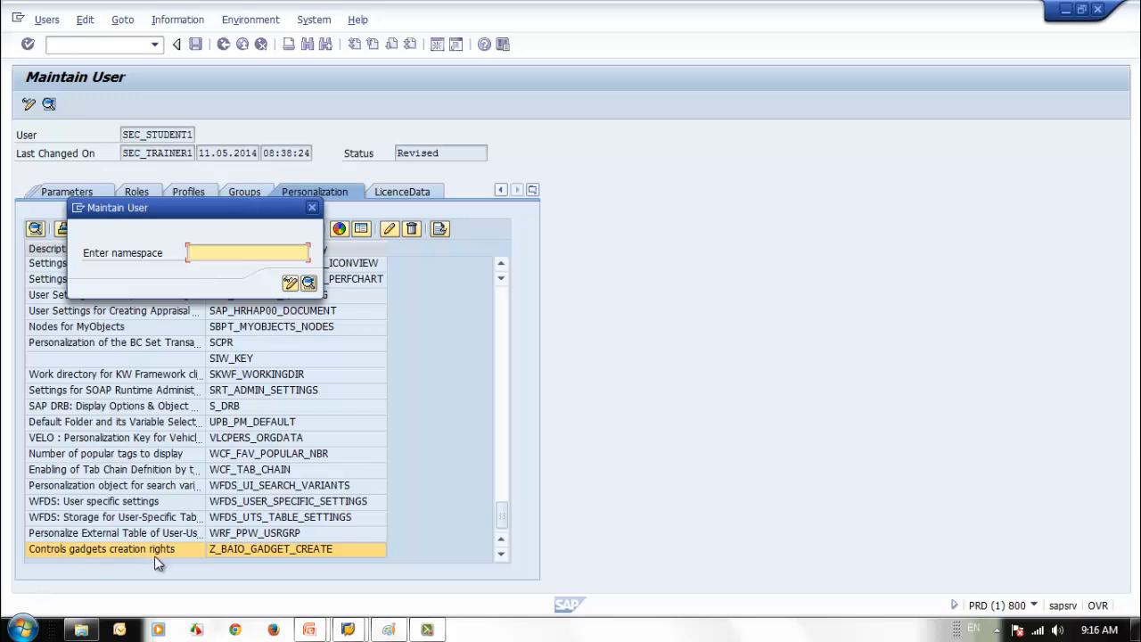
pyautogui.click(312, 207)
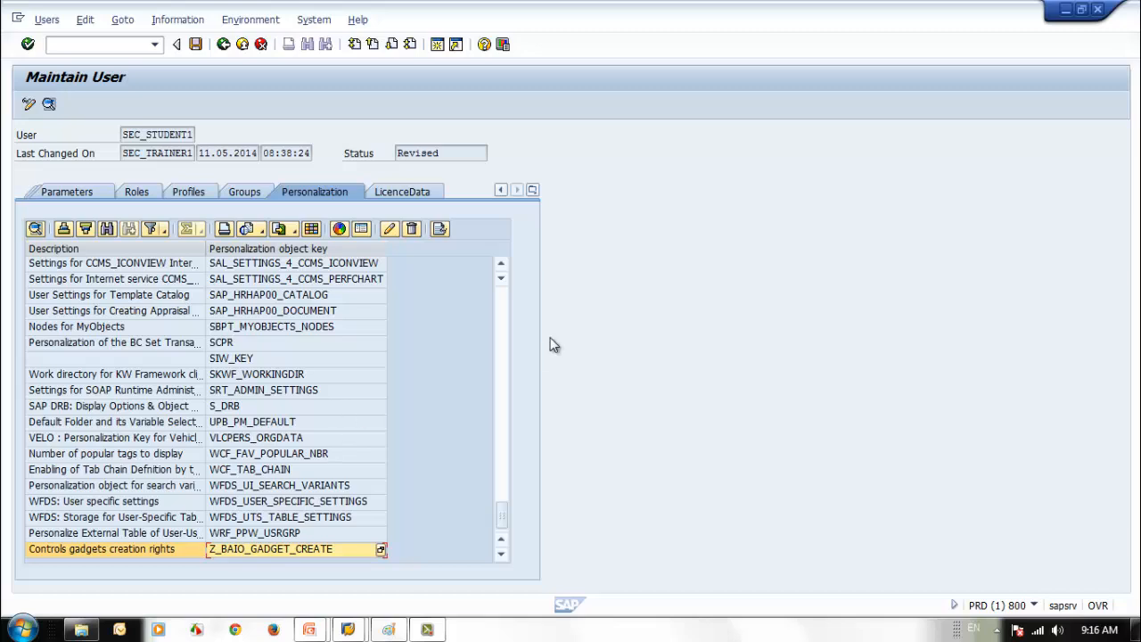
# - Select the LAW_PERS row and widen the Description column to show full names
pyautogui.click(502, 321)
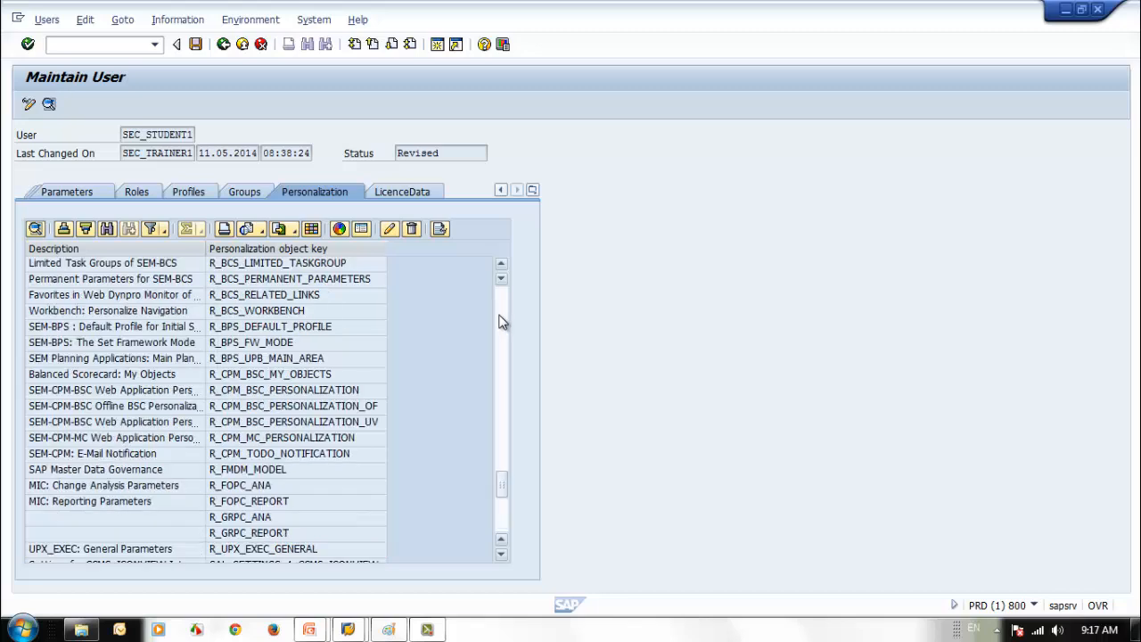
pyautogui.click(501, 322)
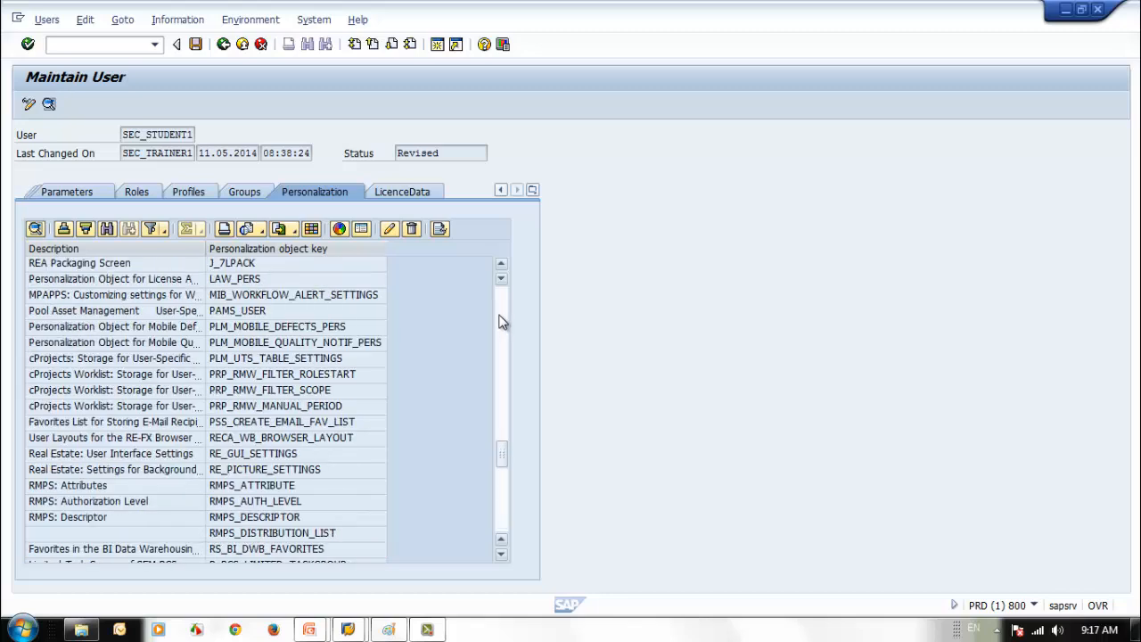
pyautogui.click(83, 284)
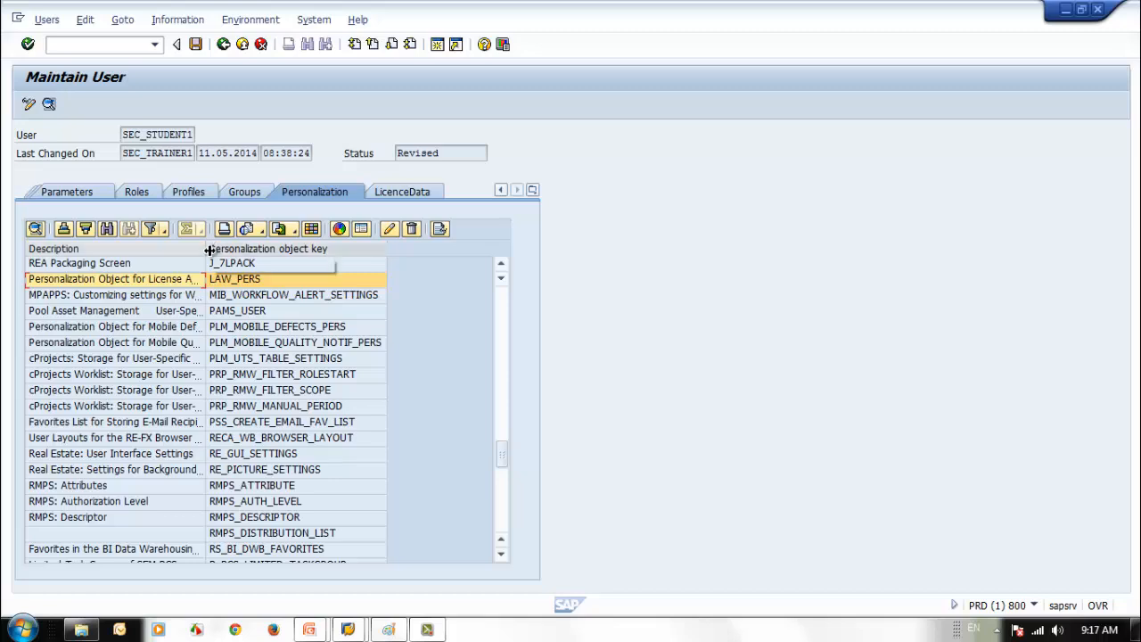
pyautogui.moveTo(209, 250); pyautogui.dragTo(300, 257)
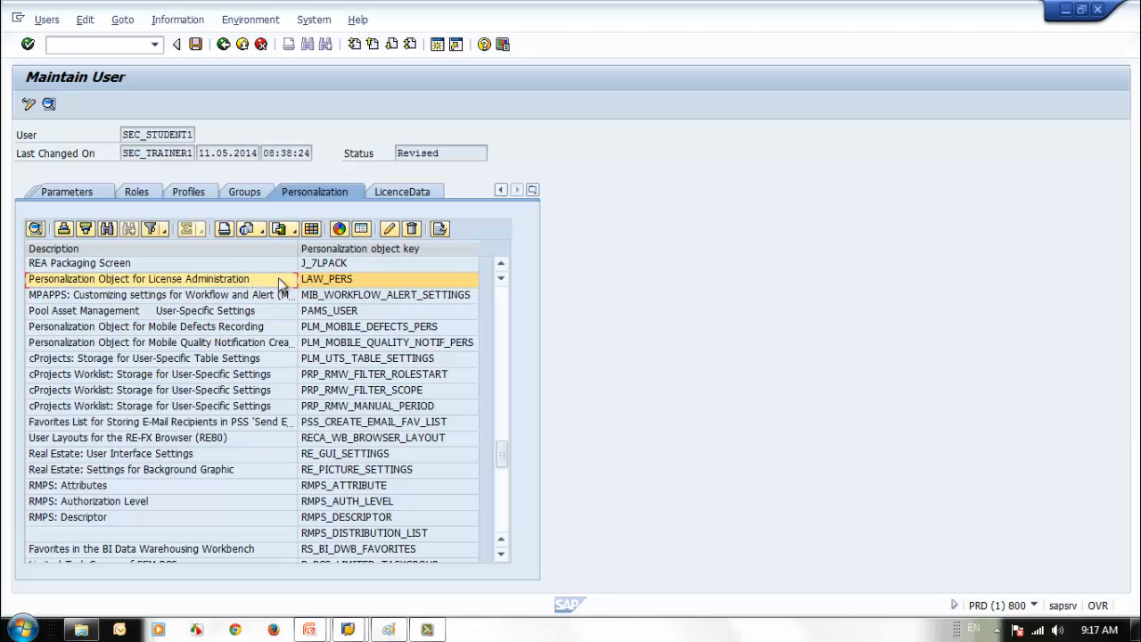
pyautogui.click(320, 281)
pyautogui.doubleClick(320, 282)
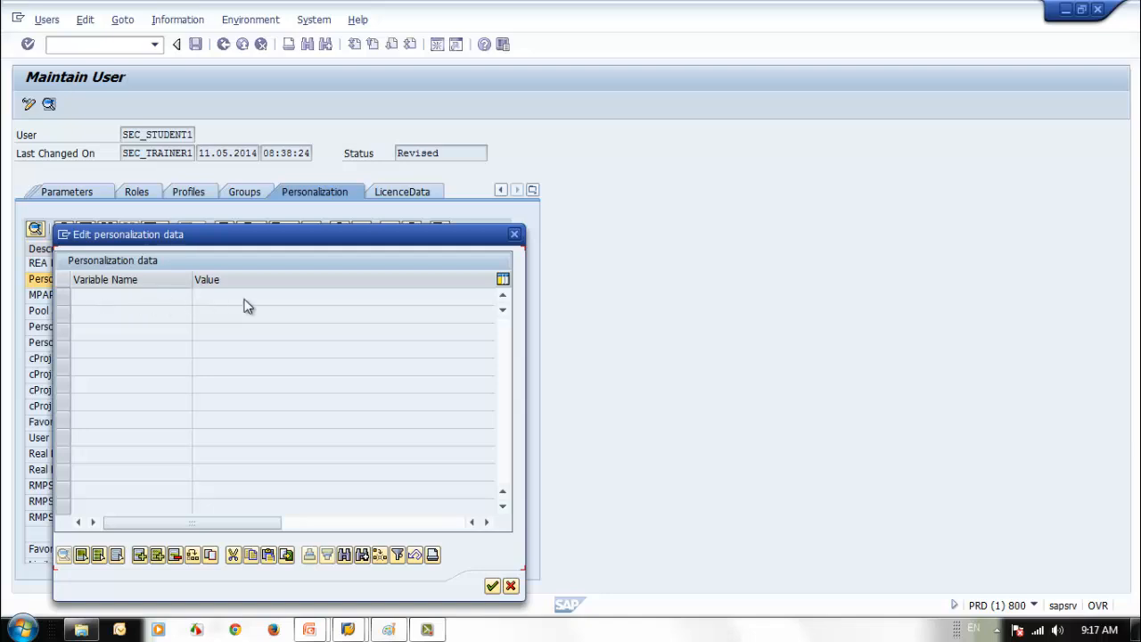
pyautogui.click(140, 555)
pyautogui.click(219, 297)
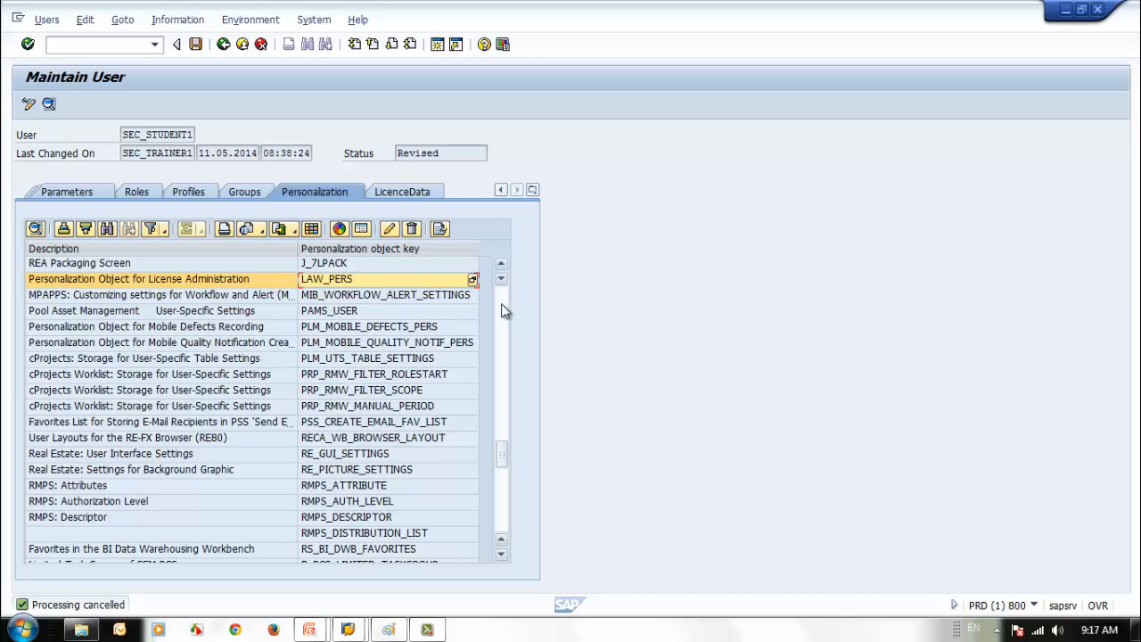
pyautogui.scroll(10, 501, 309)
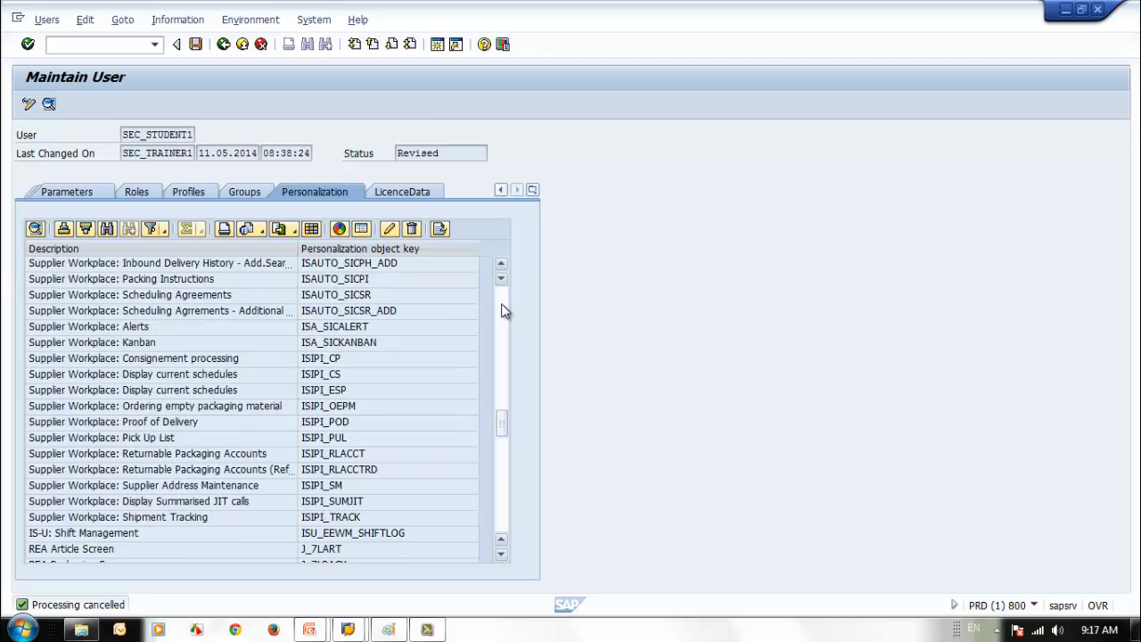
pyautogui.scroll(6, 502, 309)
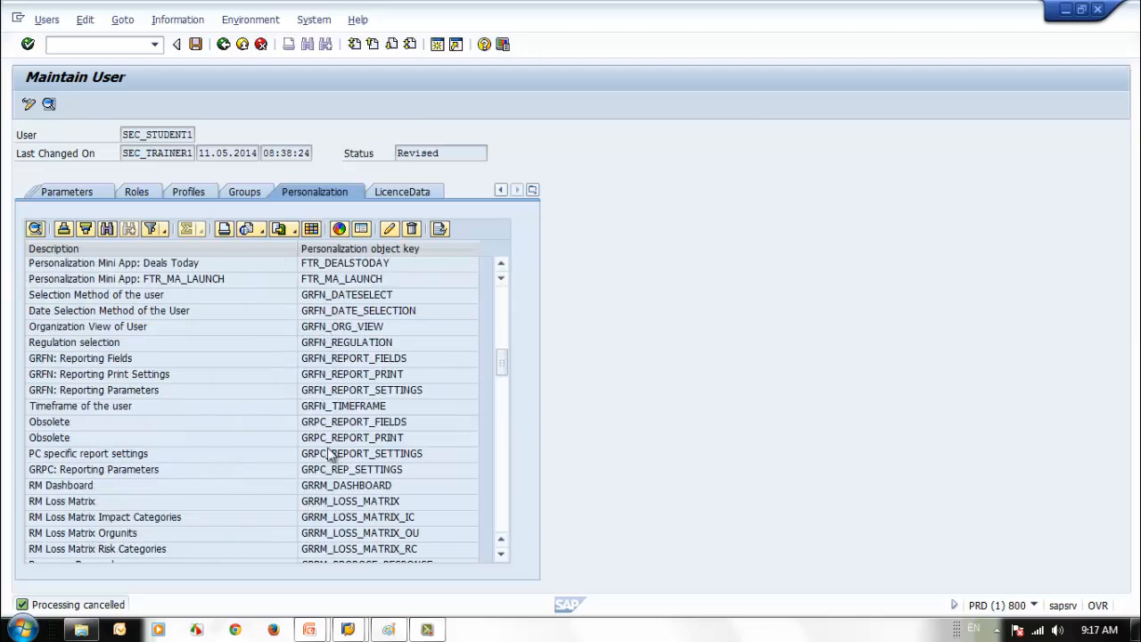
pyautogui.scroll(6, 501, 305)
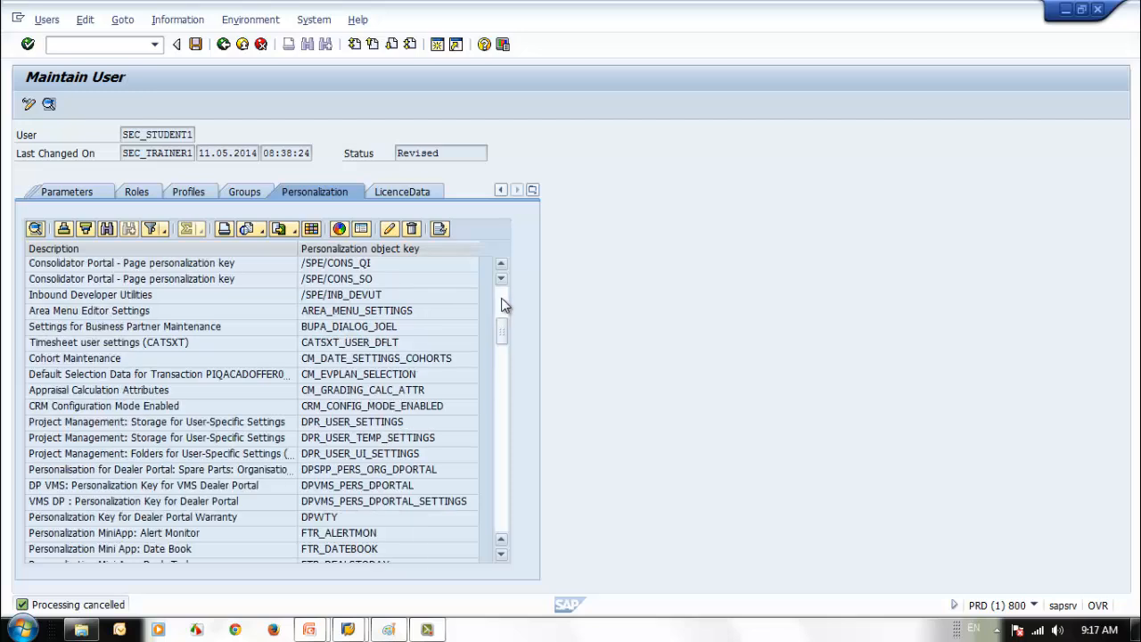
pyautogui.scroll(6, 502, 305)
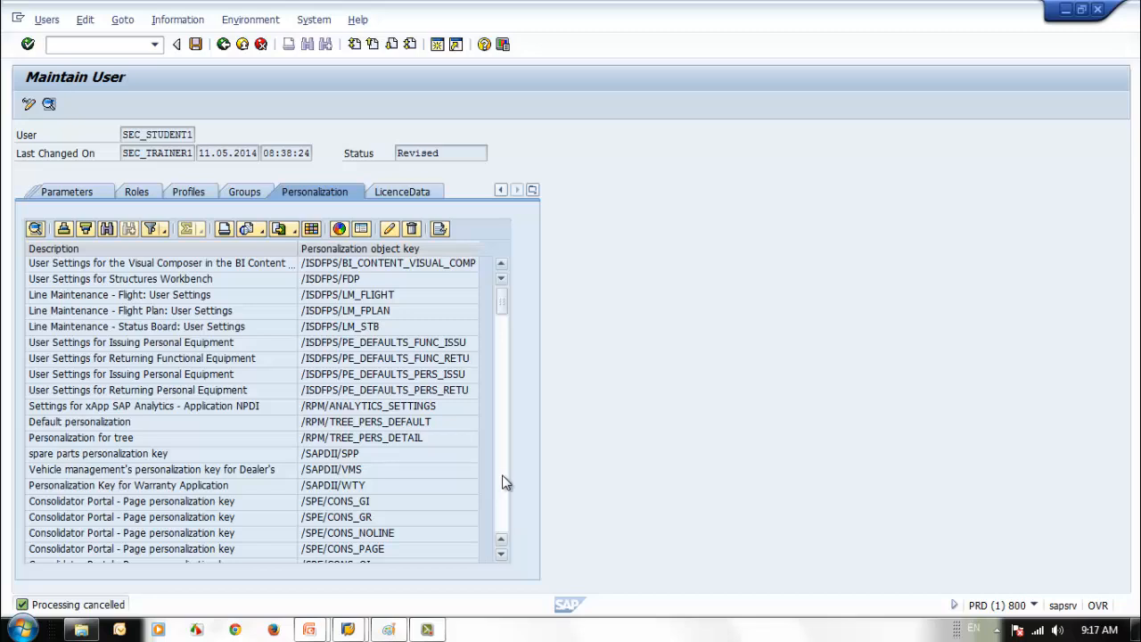
pyautogui.scroll(-12, 501, 478)
pyautogui.scroll(-15, 503, 482)
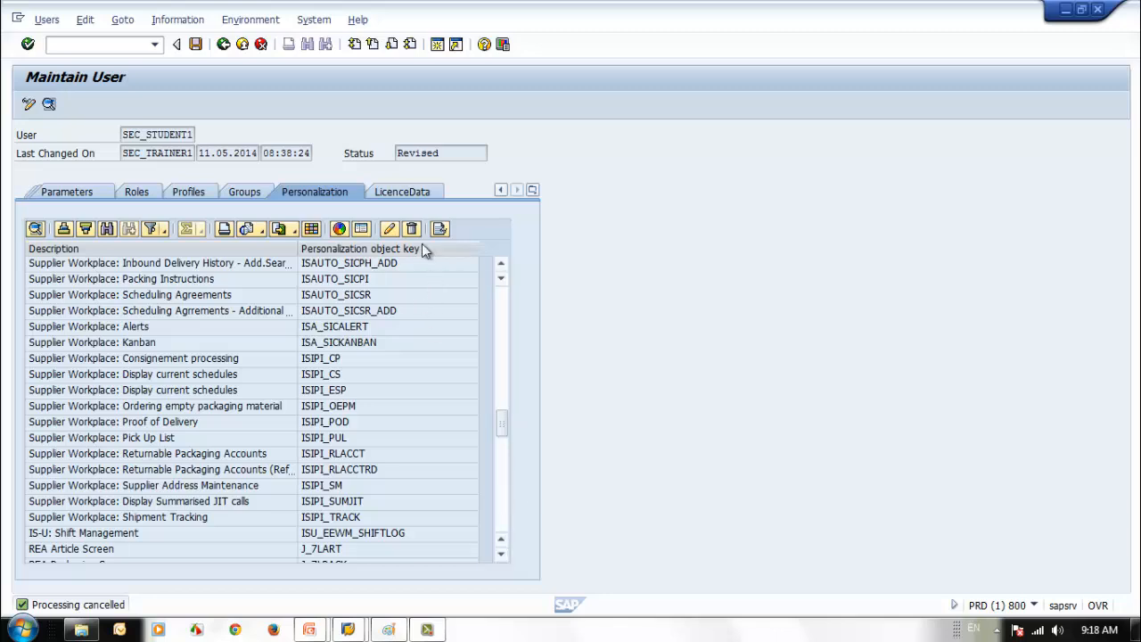
# - Open the LicenceData tab and browse the Contractual User Type ID choices
pyautogui.click(401, 191)
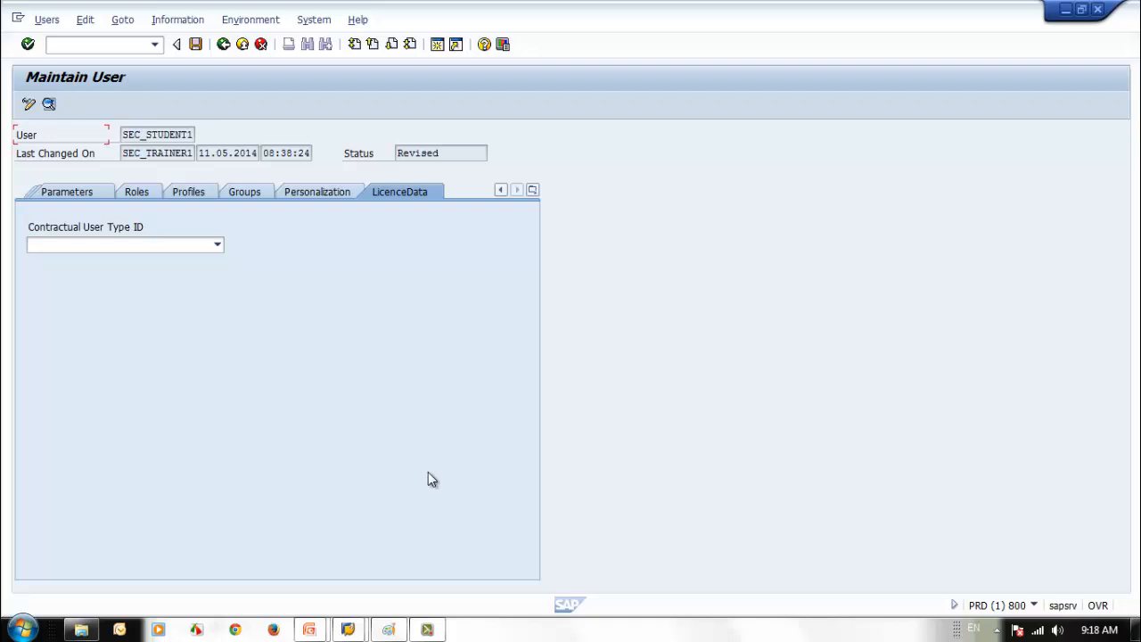
pyautogui.click(216, 245)
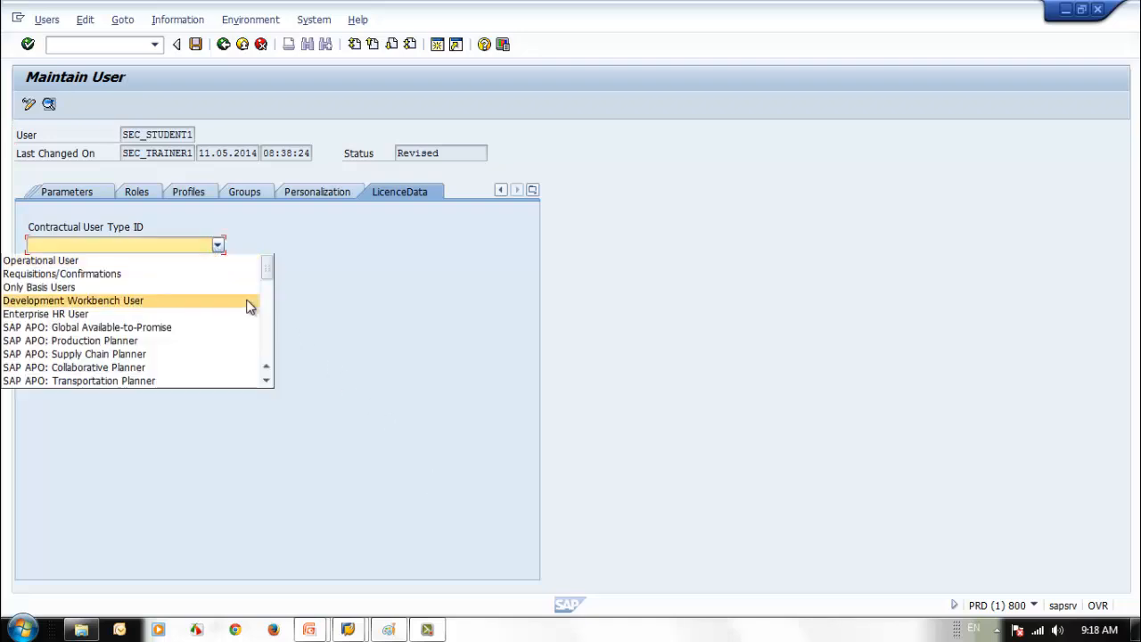
pyautogui.scroll(-9, 268, 336)
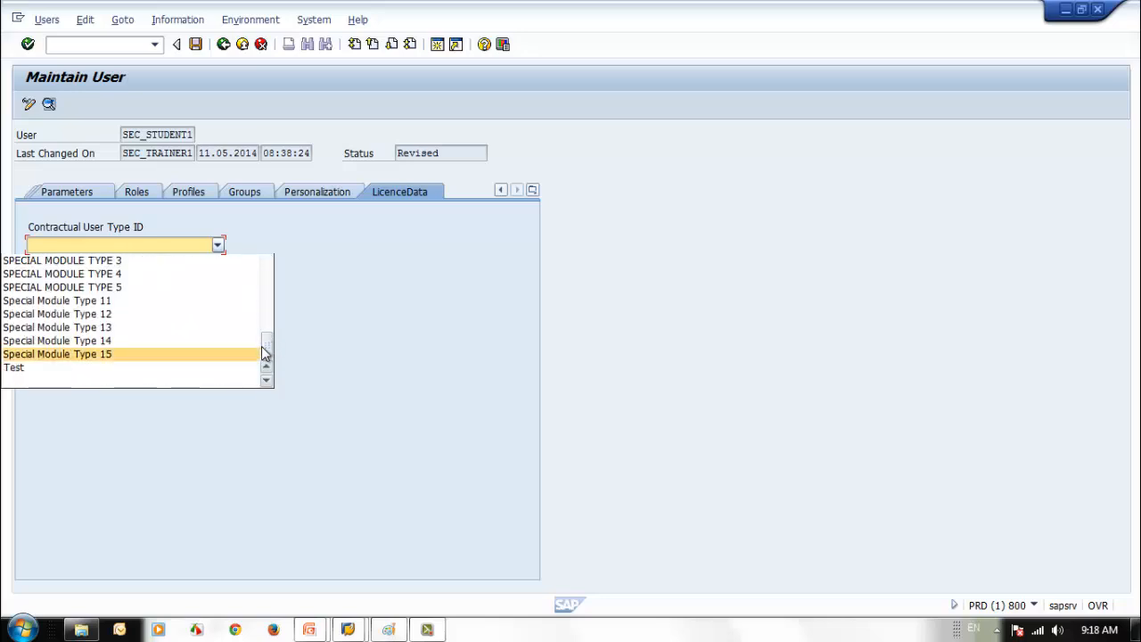
pyautogui.moveTo(266, 350); pyautogui.dragTo(271, 316)
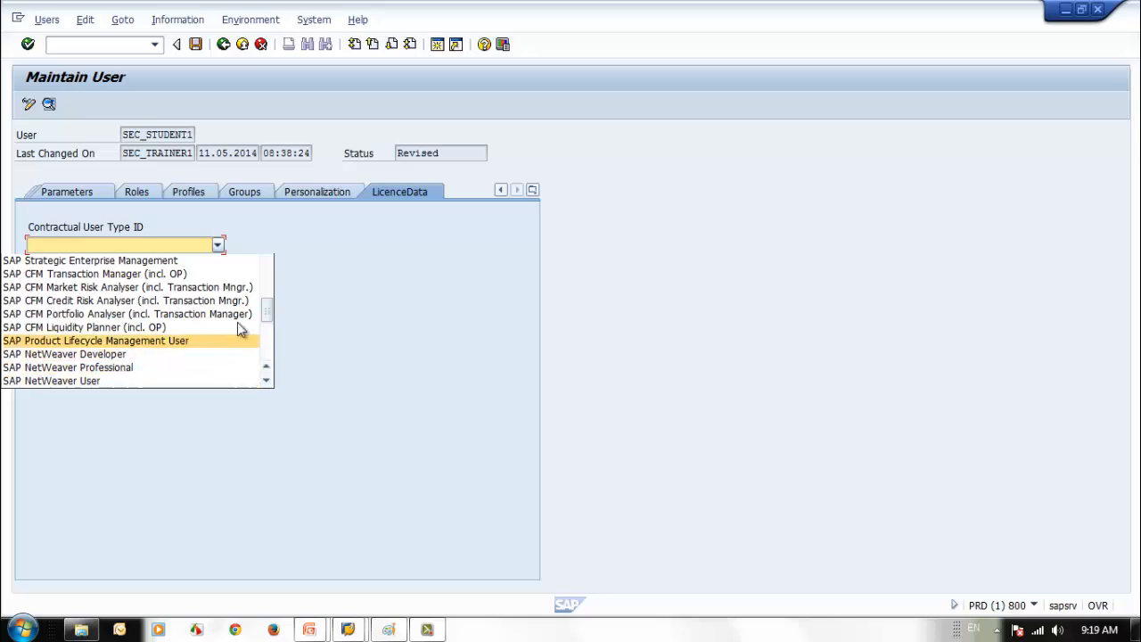
pyautogui.moveTo(265, 318)
pyautogui.mouseDown()
pyautogui.moveTo(272, 265)
pyautogui.moveTo(279, 324)
pyautogui.mouseUp()
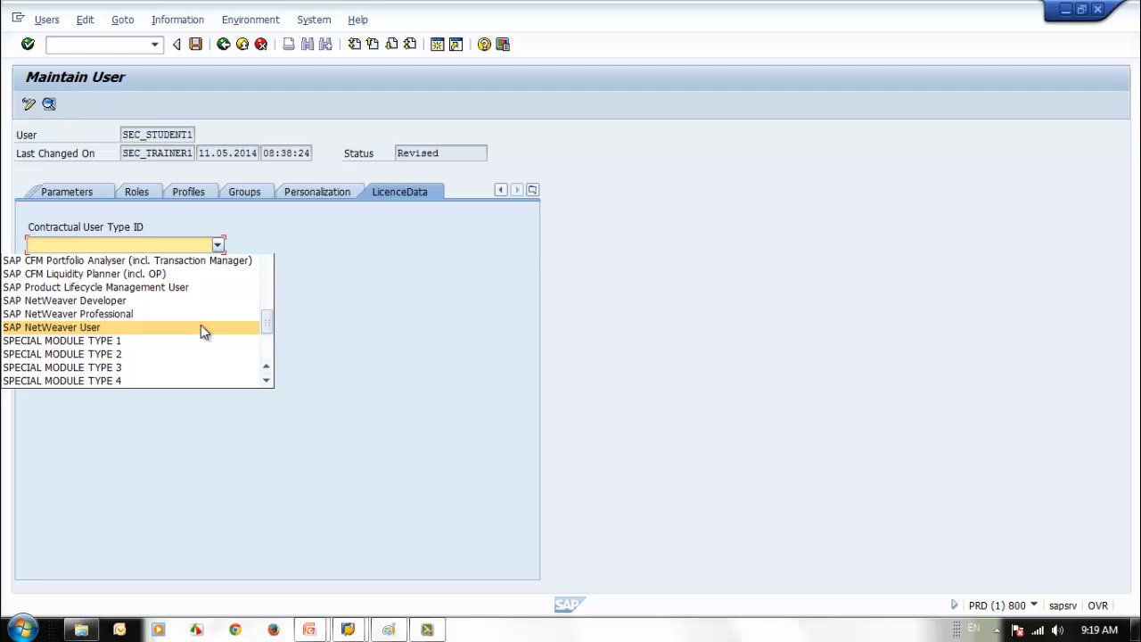
# - Set SAP NetWeaver User with No special version, then save the user
pyautogui.click(176, 329)
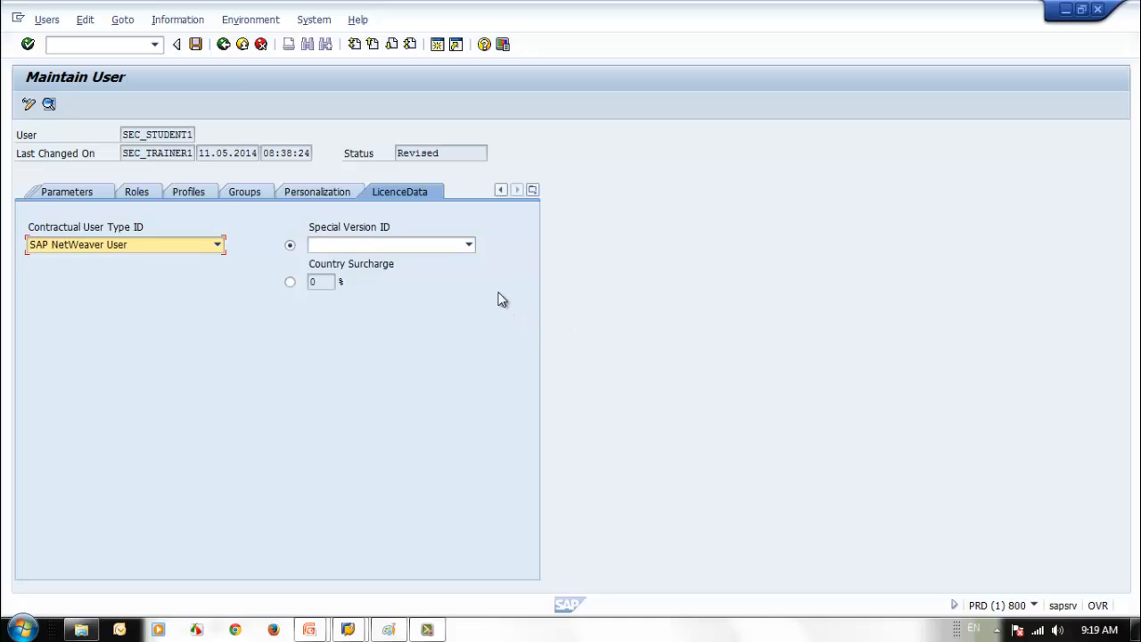
pyautogui.click(473, 248)
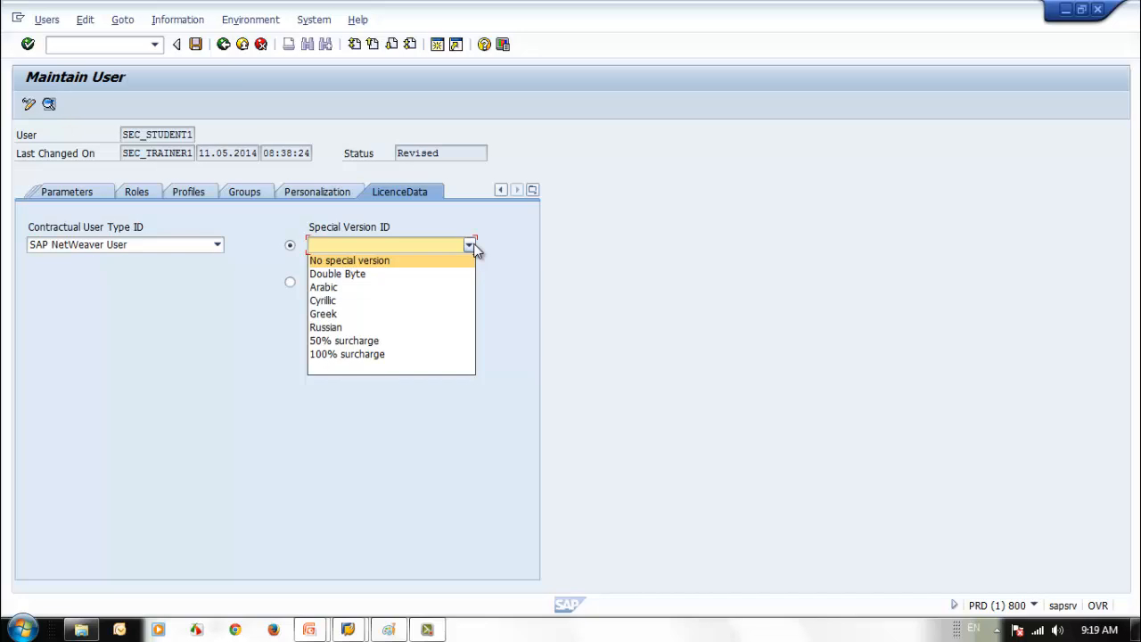
pyautogui.click(451, 259)
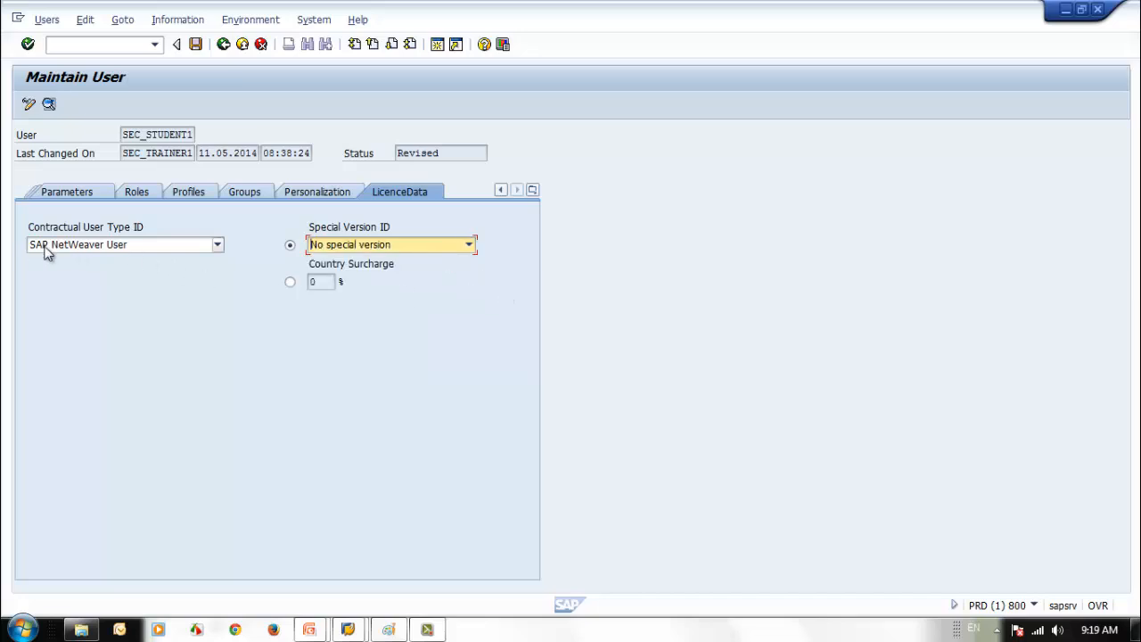
pyautogui.click(144, 247)
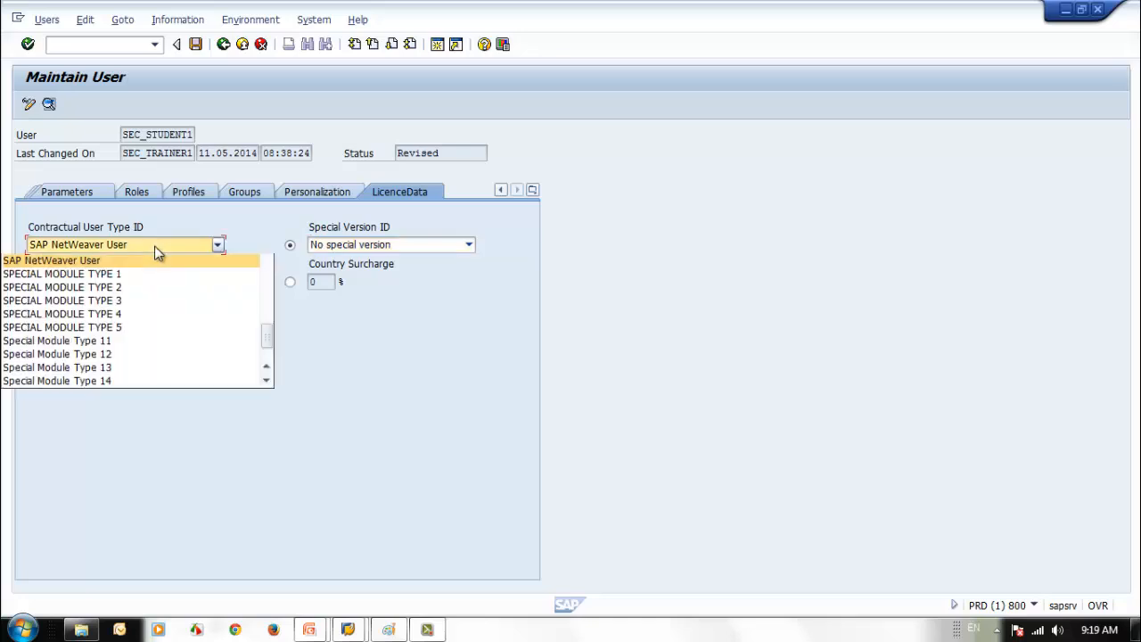
pyautogui.click(127, 264)
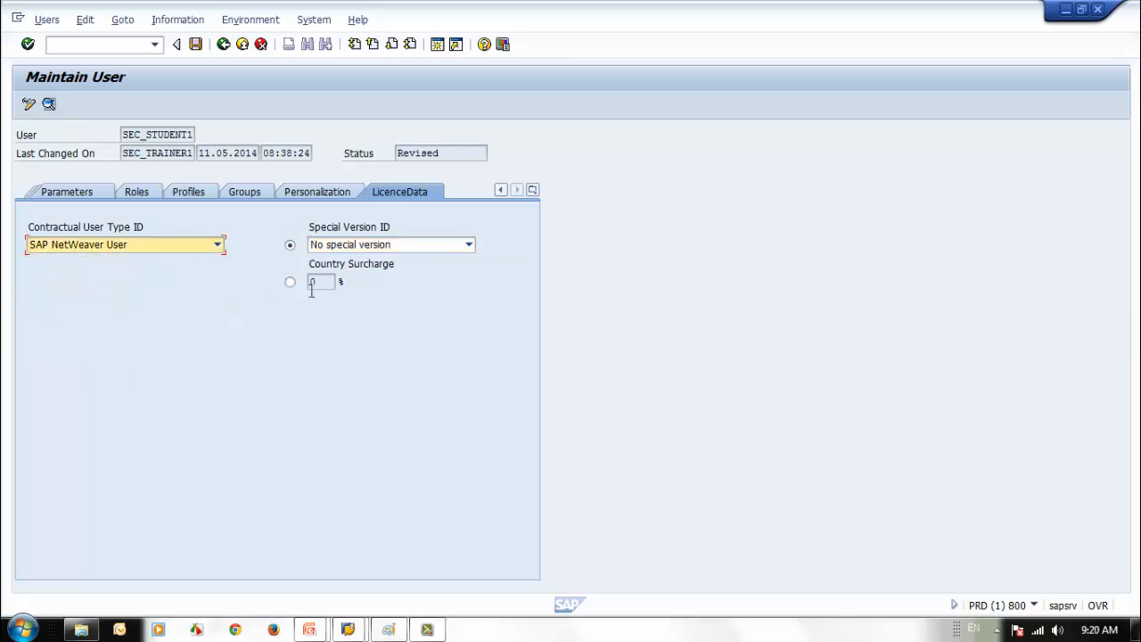
pyautogui.click(429, 249)
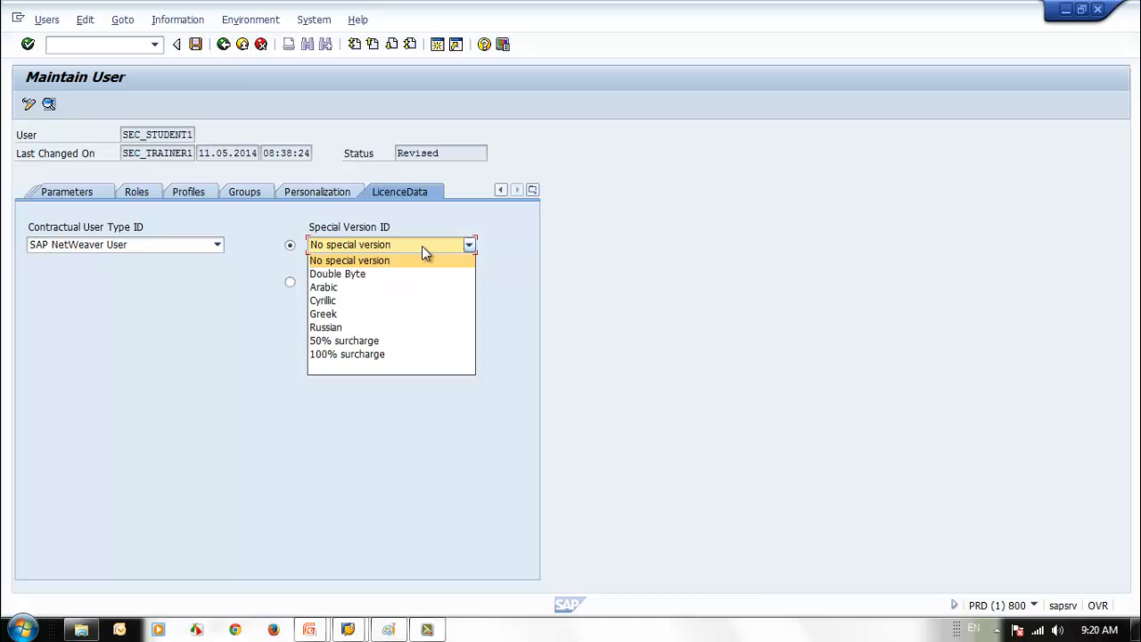
pyautogui.click(426, 247)
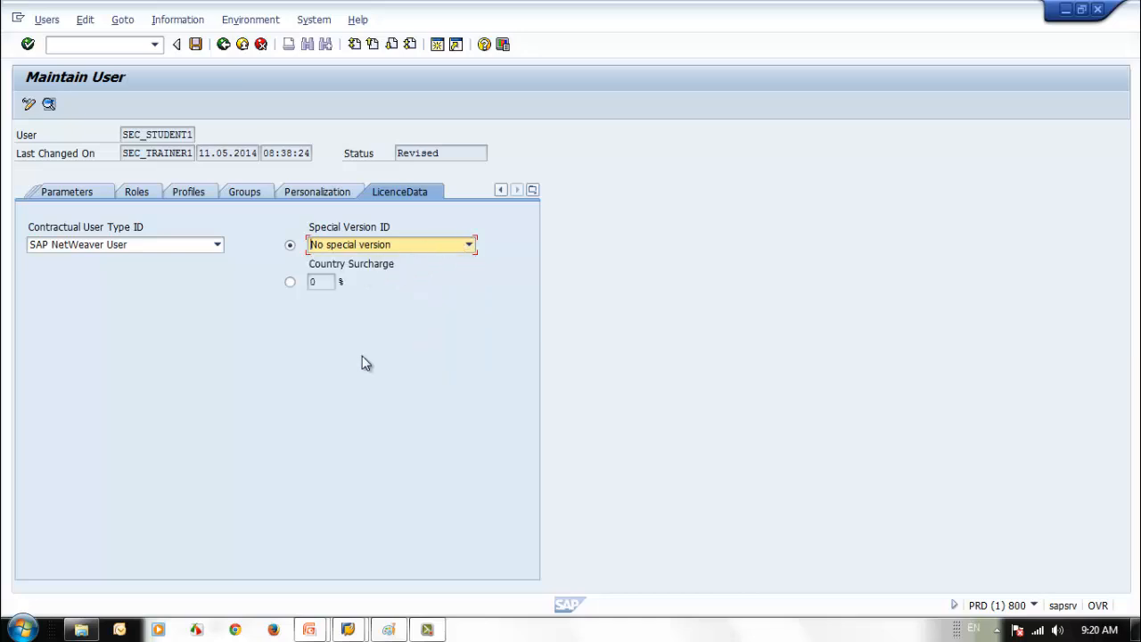
pyautogui.click(49, 193)
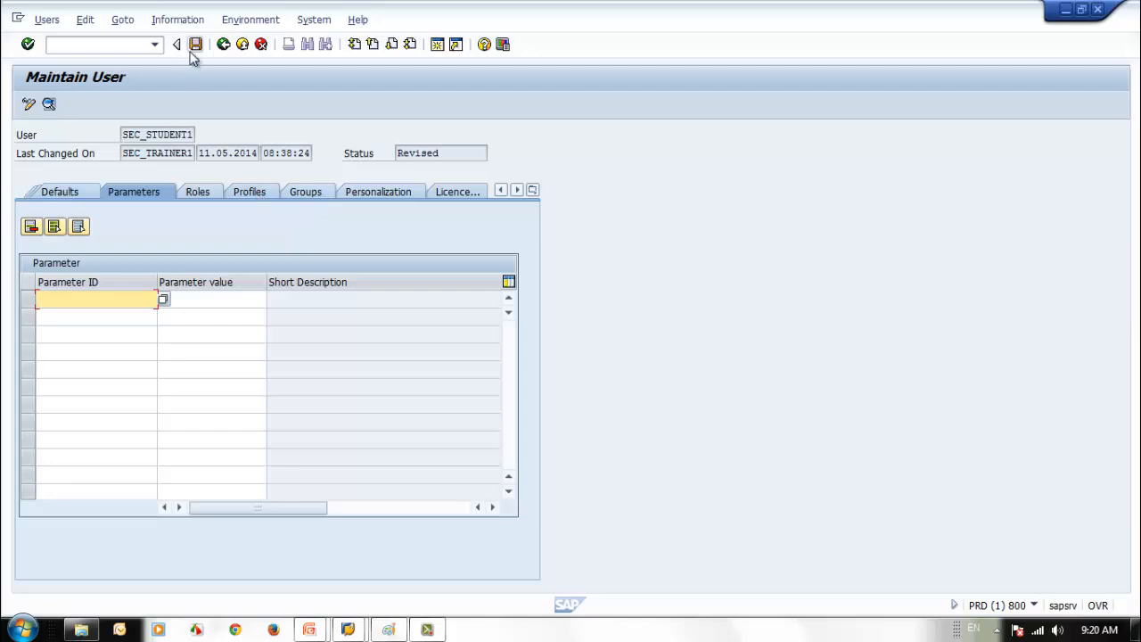
pyautogui.click(458, 192)
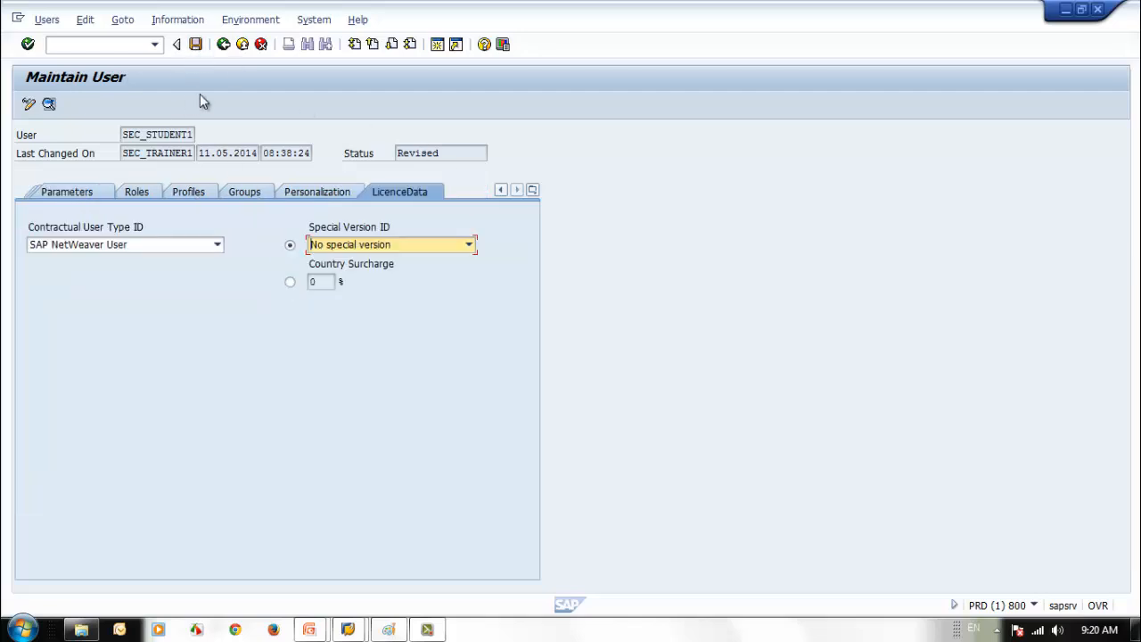
pyautogui.click(193, 46)
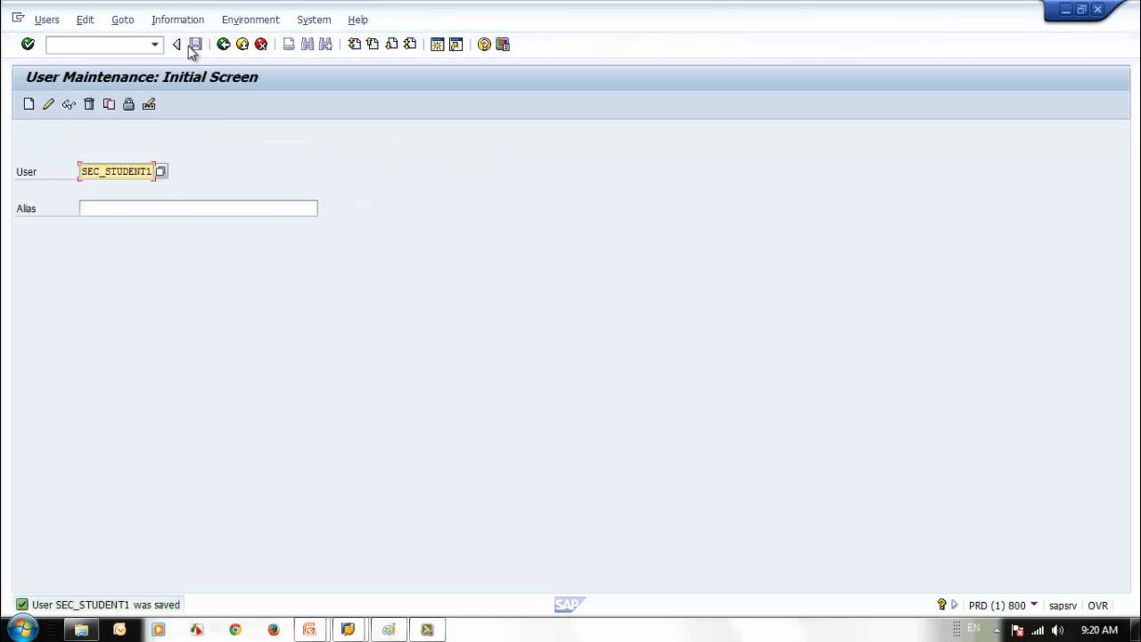
# - Advance the PowerPoint slide show through Tab - Personalization to Tab - License Data, then return to SAP GUI
pyautogui.click(322, 627)
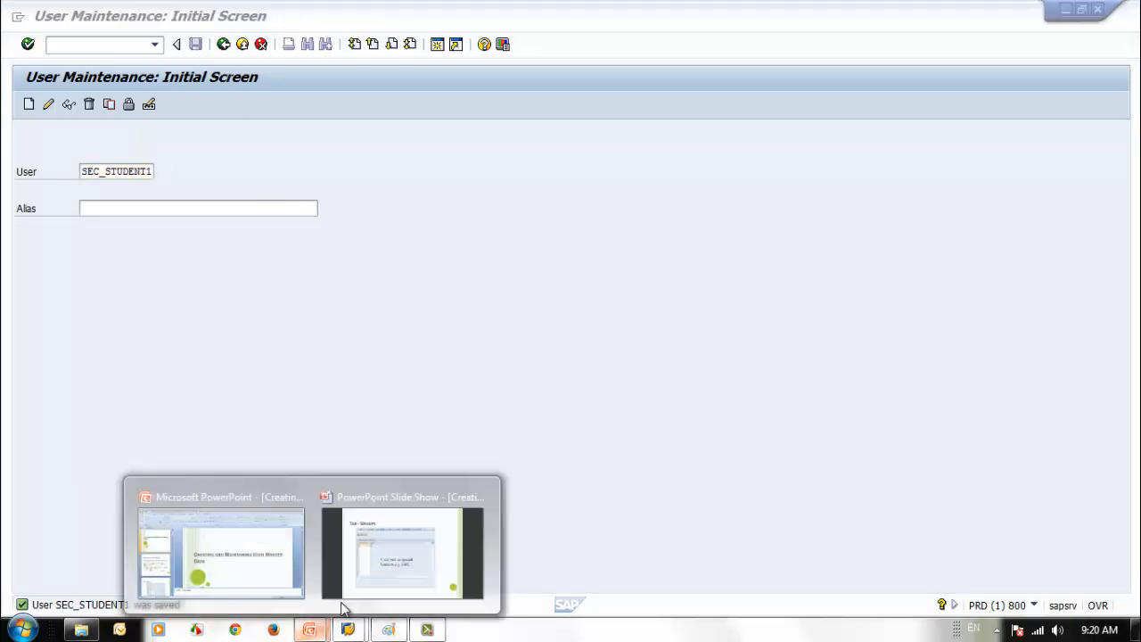
pyautogui.click(343, 606)
pyautogui.click(557, 497)
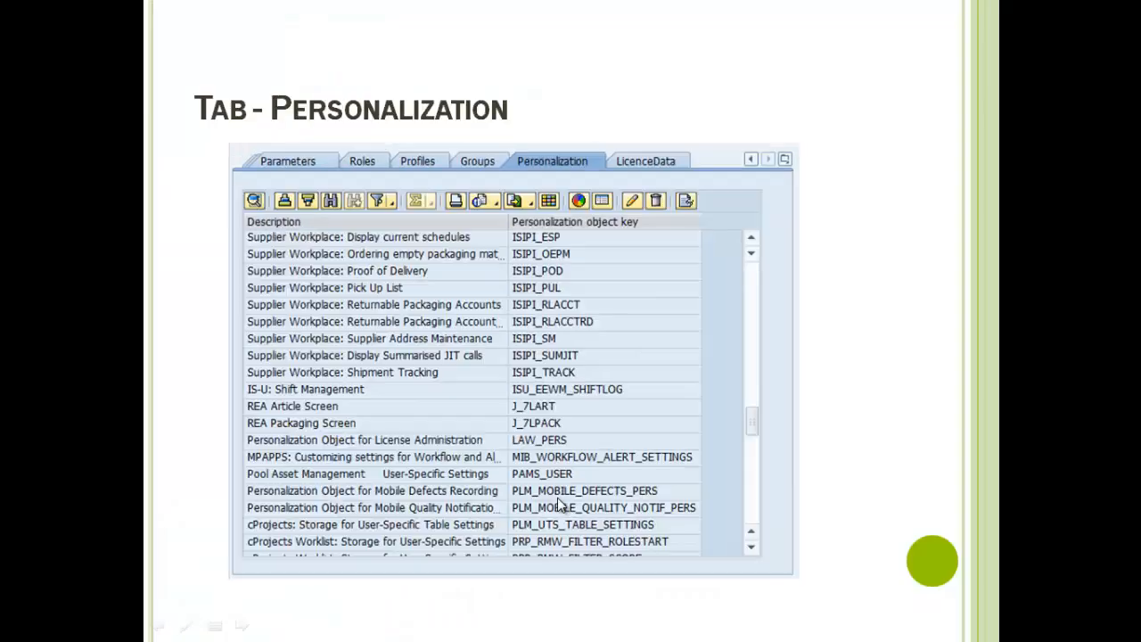
pyautogui.click(558, 504)
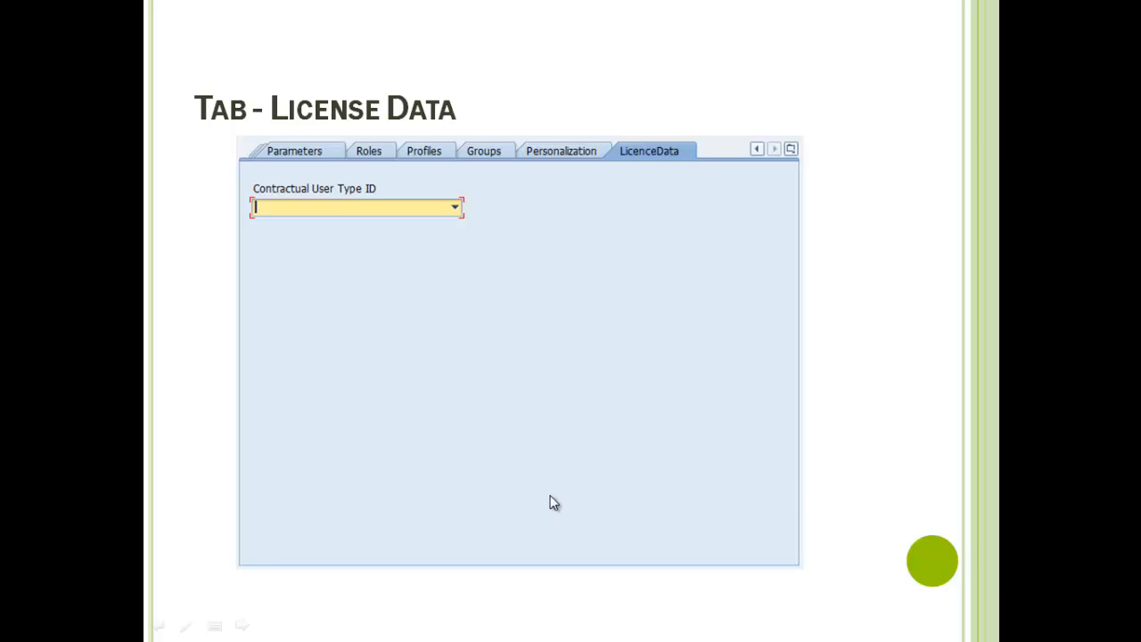
pyautogui.hotkey('alt', 'Tab')
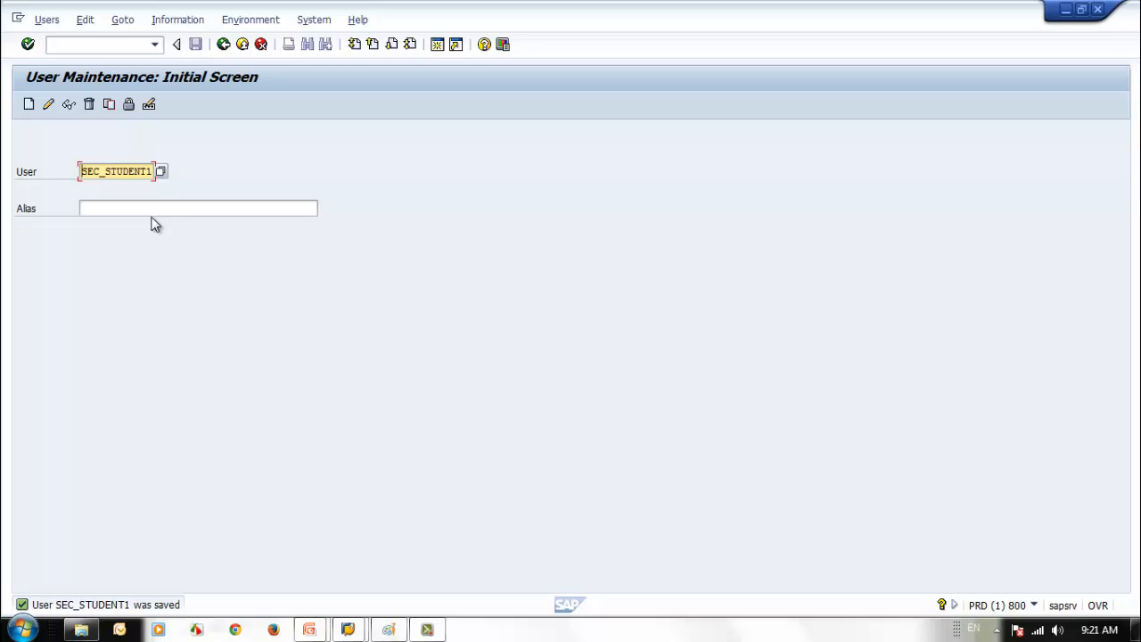
pyautogui.click(48, 105)
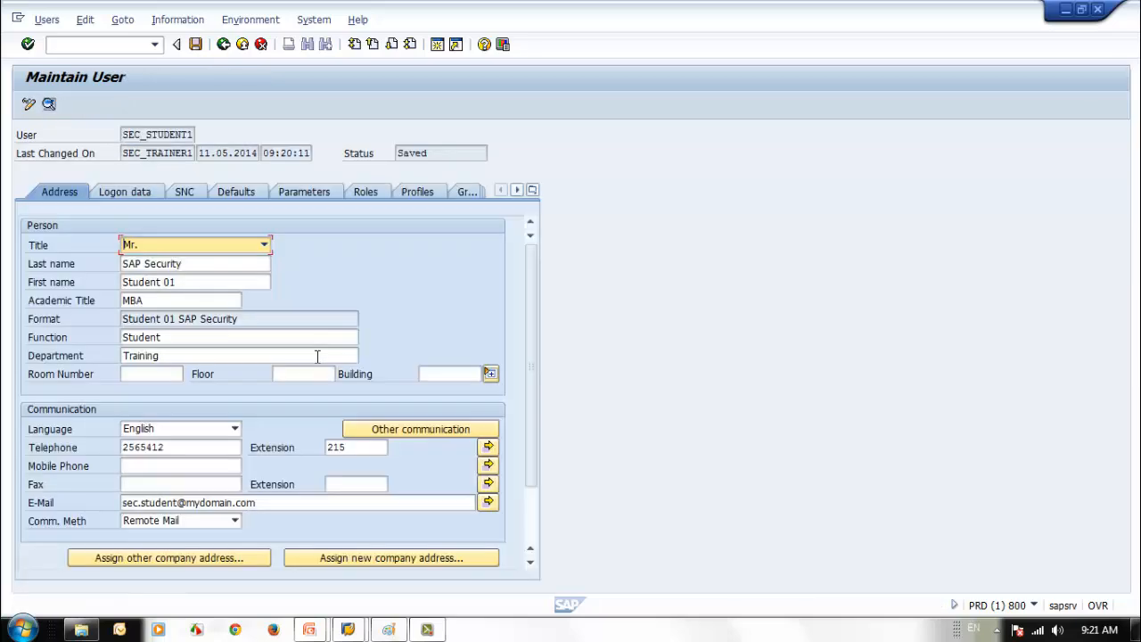
pyautogui.click(361, 192)
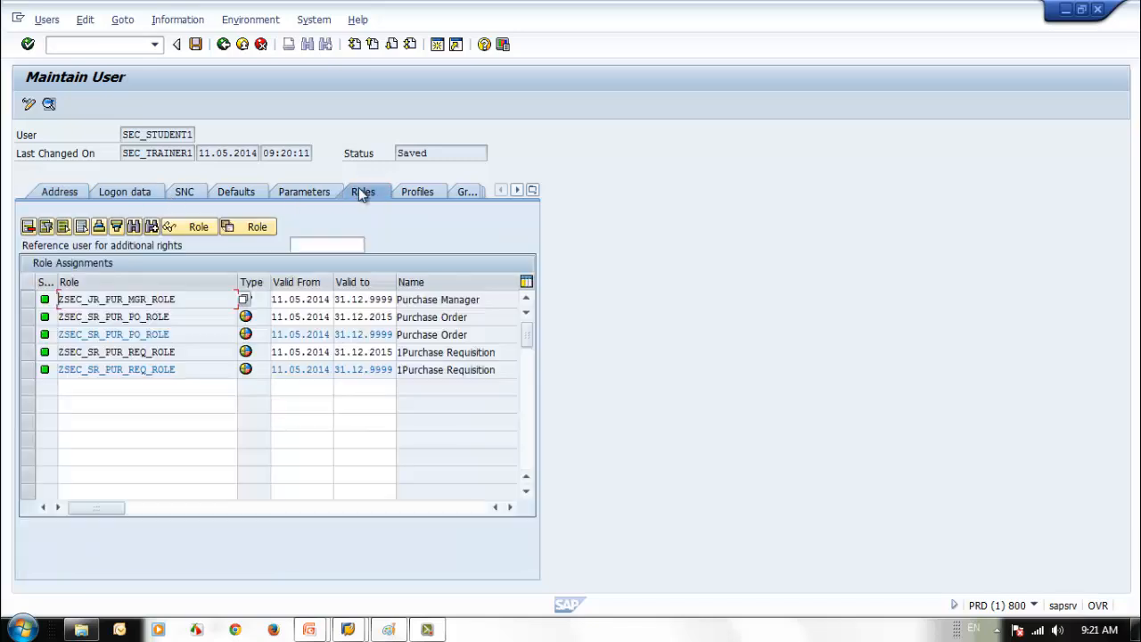
pyautogui.click(49, 195)
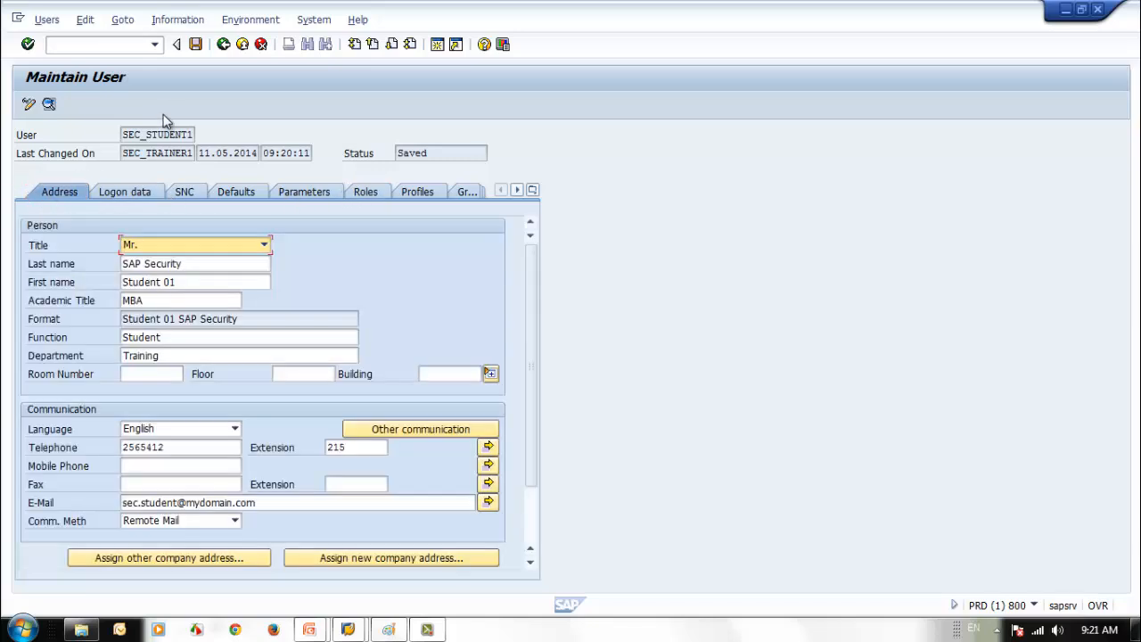
pyautogui.click(195, 44)
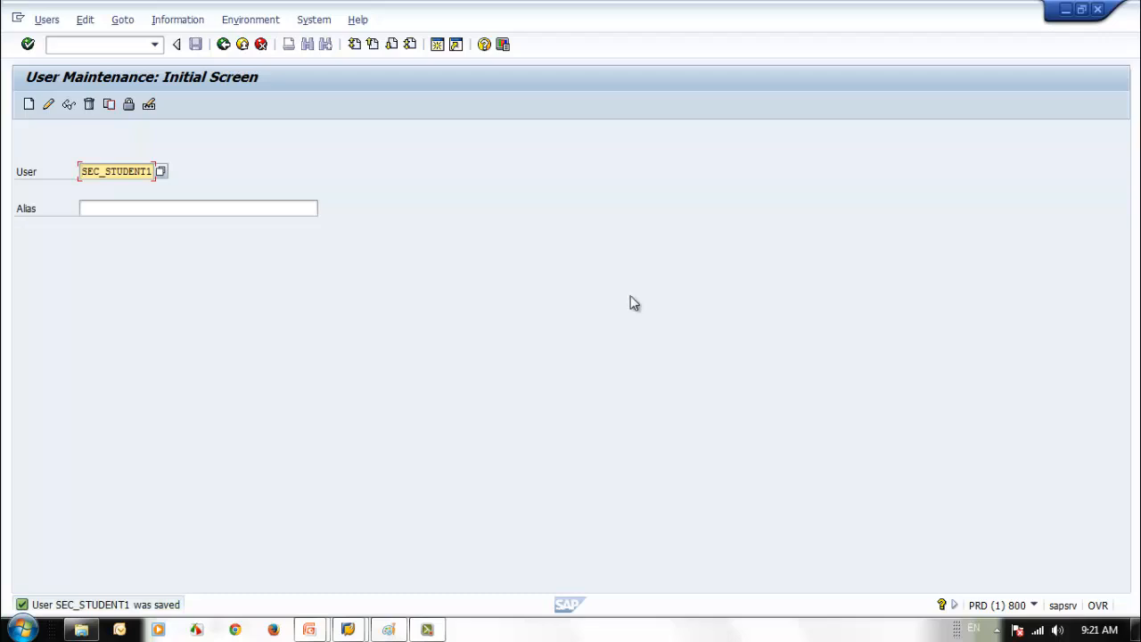
pyautogui.click(70, 105)
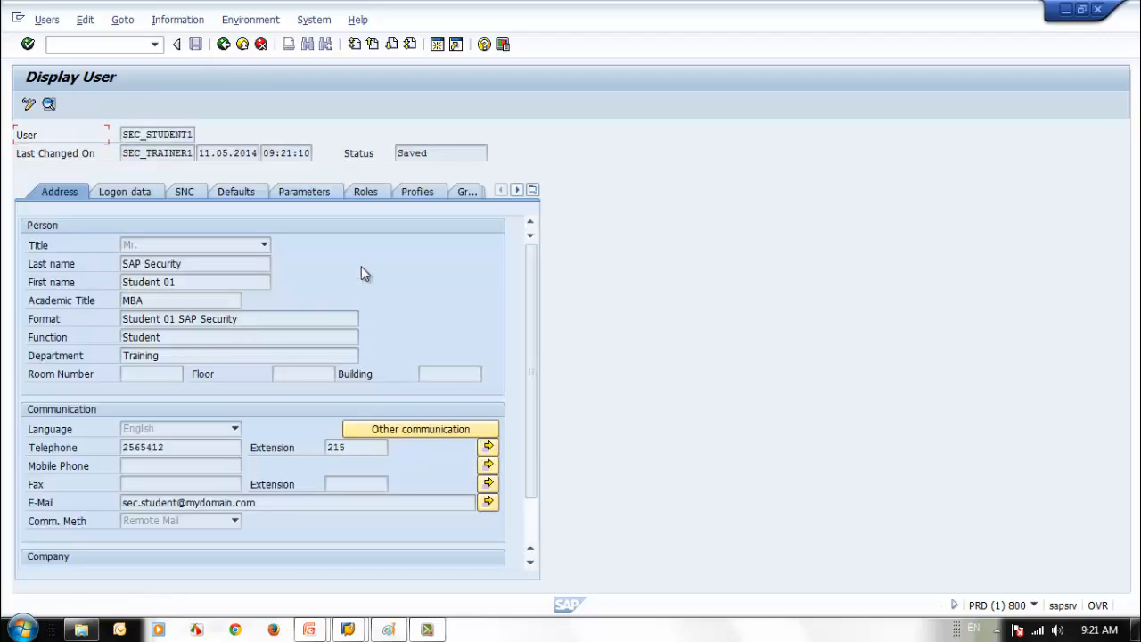
pyautogui.click(367, 192)
pyautogui.click(223, 45)
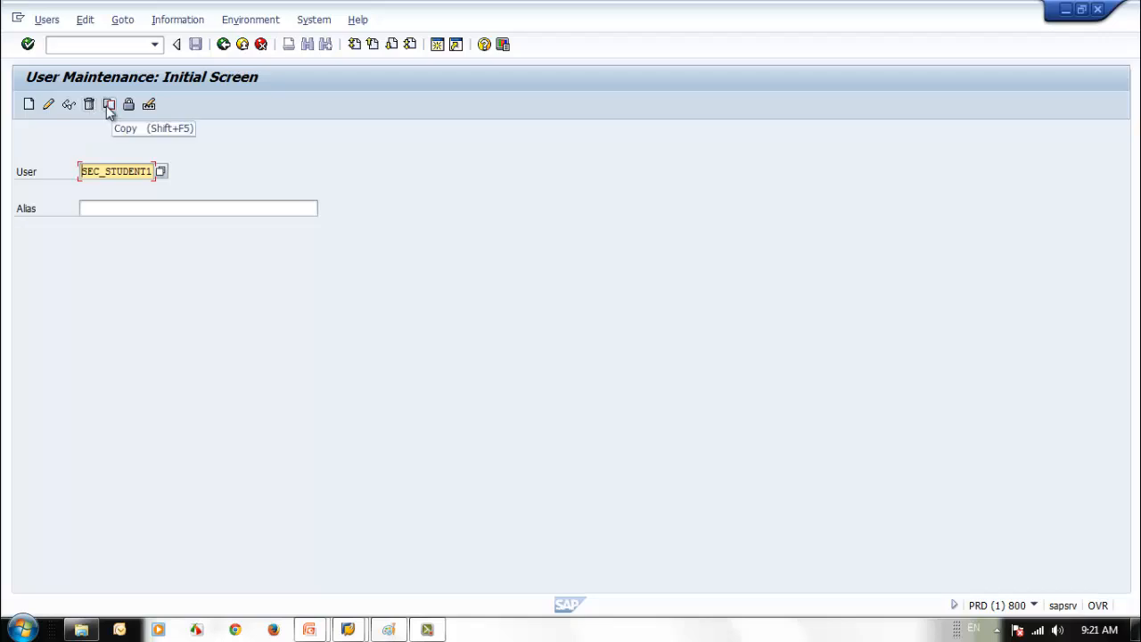
# - Change the SU01 user ID to SEC_REF_U_AD
pyautogui.click(107, 173)
pyautogui.moveTo(105, 173); pyautogui.dragTo(248, 252)
pyautogui.write('S')
pyautogui.press('BackSpace')
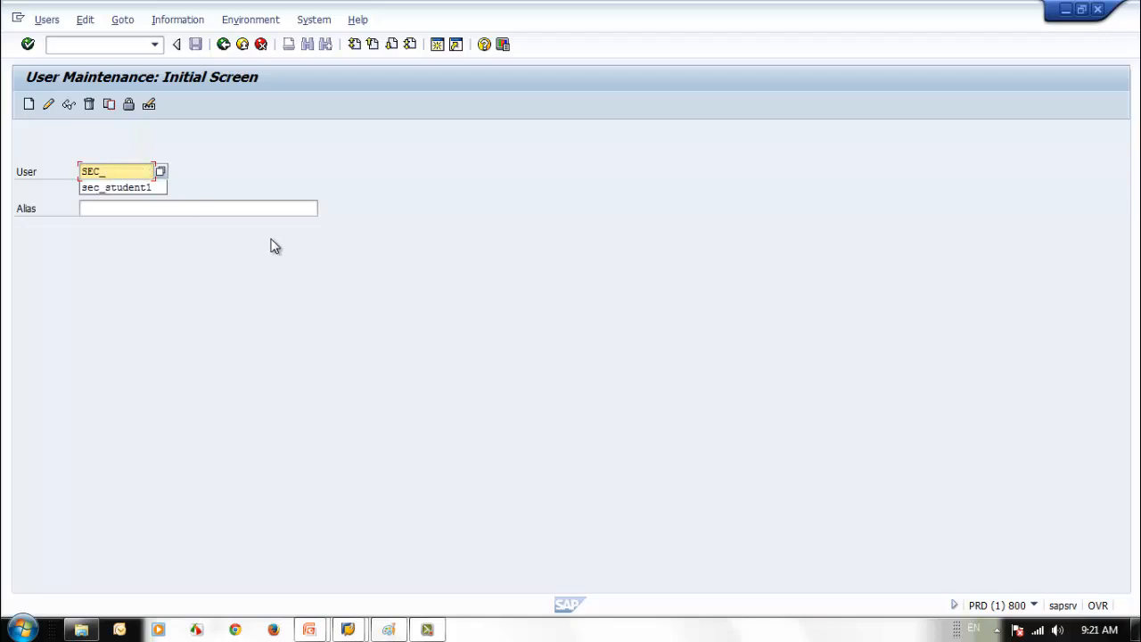
pyautogui.write('REF_')
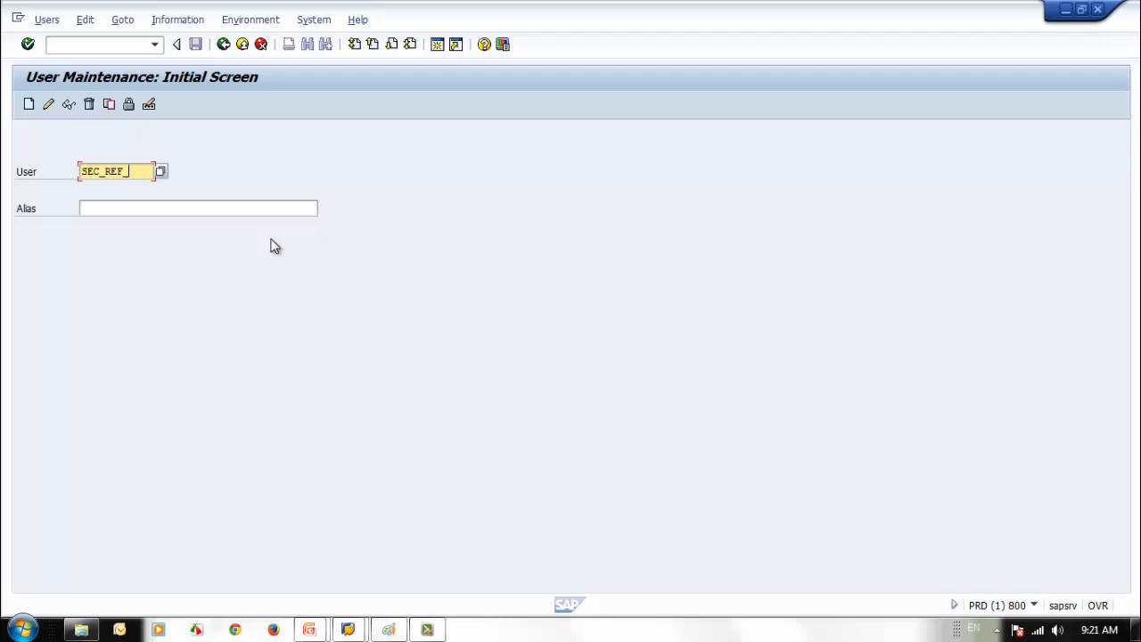
pyautogui.write('U_AD')
# - Cancel the Copy dialog and create new user SEC_REF_U_AD instead
pyautogui.click(108, 105)
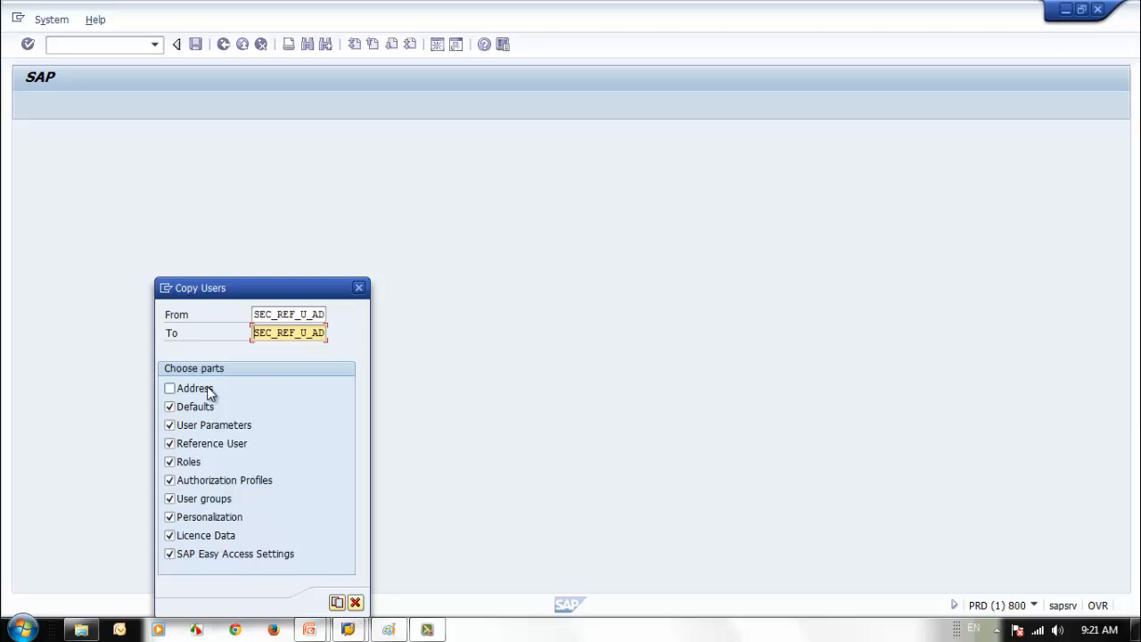
pyautogui.click(357, 604)
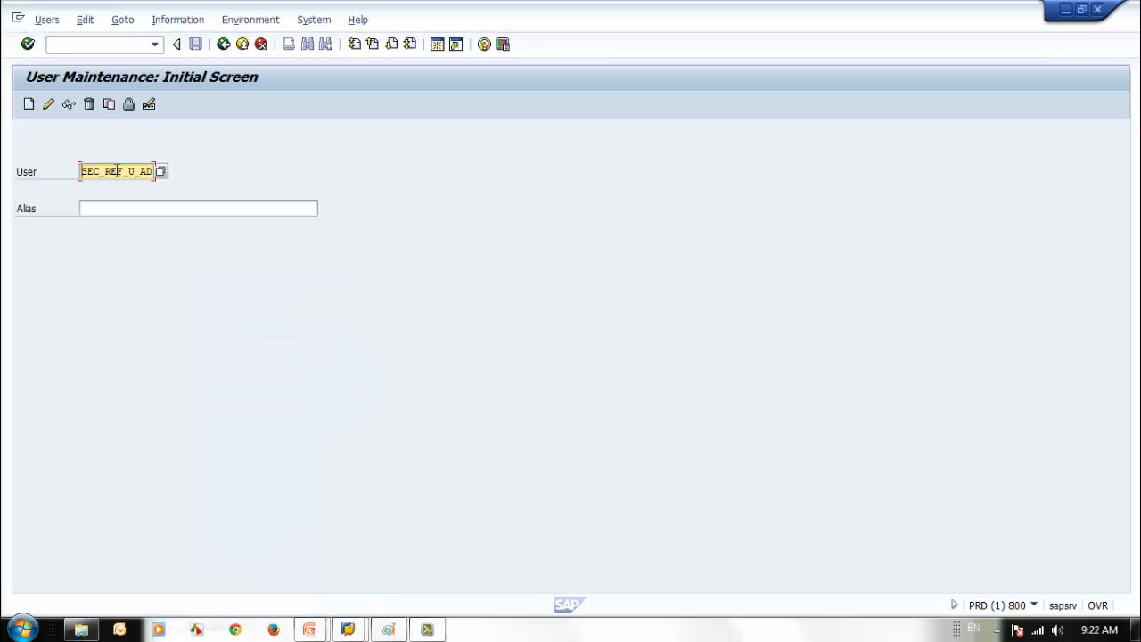
pyautogui.click(30, 104)
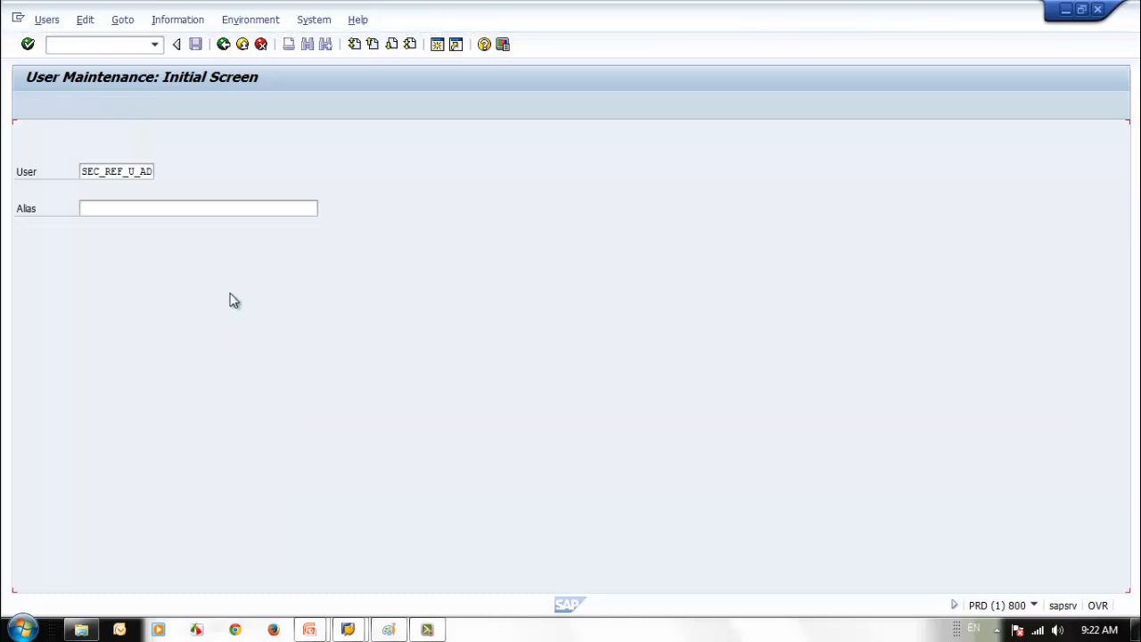
pyautogui.click(203, 265)
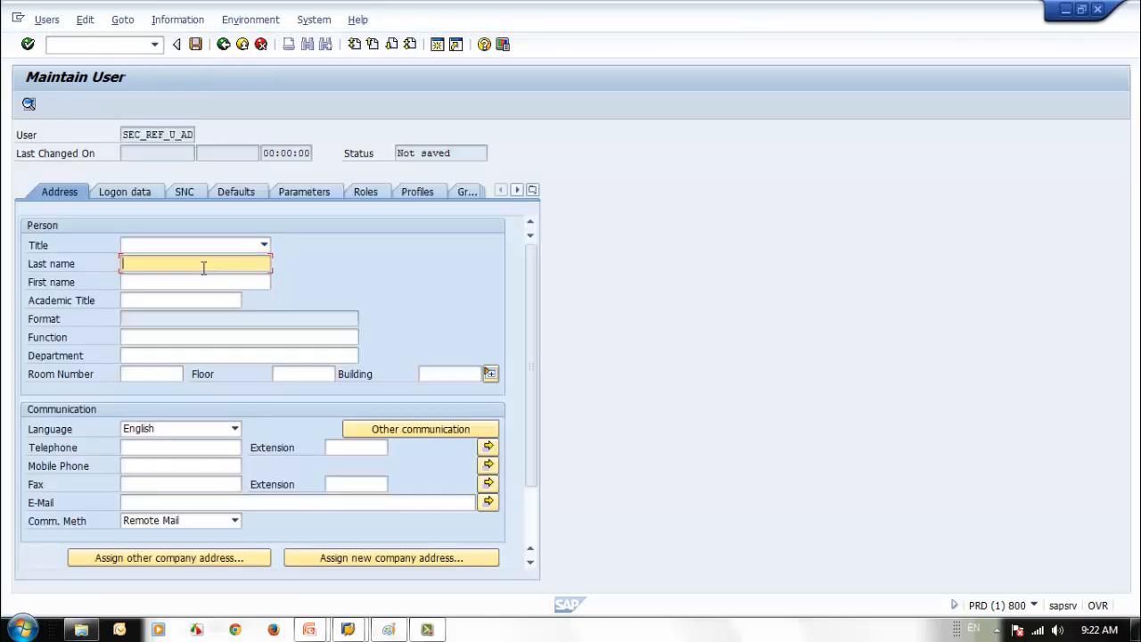
# - Set the last name to SAP Security from the input history
pyautogui.write('uSER')
pyautogui.press('BackSpace')
pyautogui.press('BackSpace')
pyautogui.press('BackSpace')
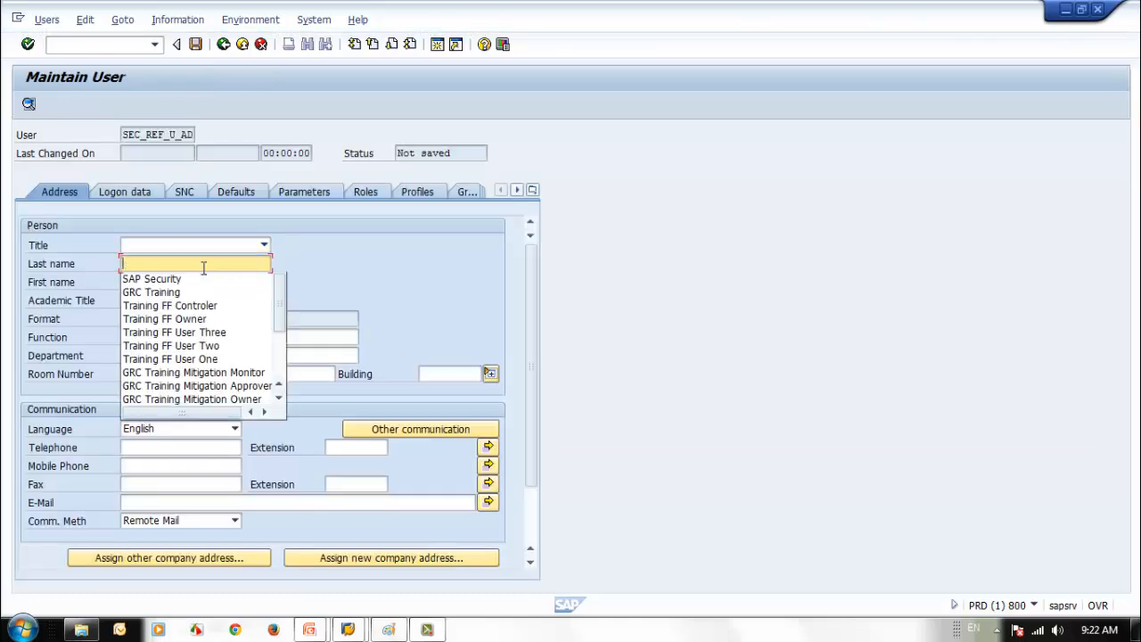
pyautogui.press('Down')
pyautogui.press('Return')
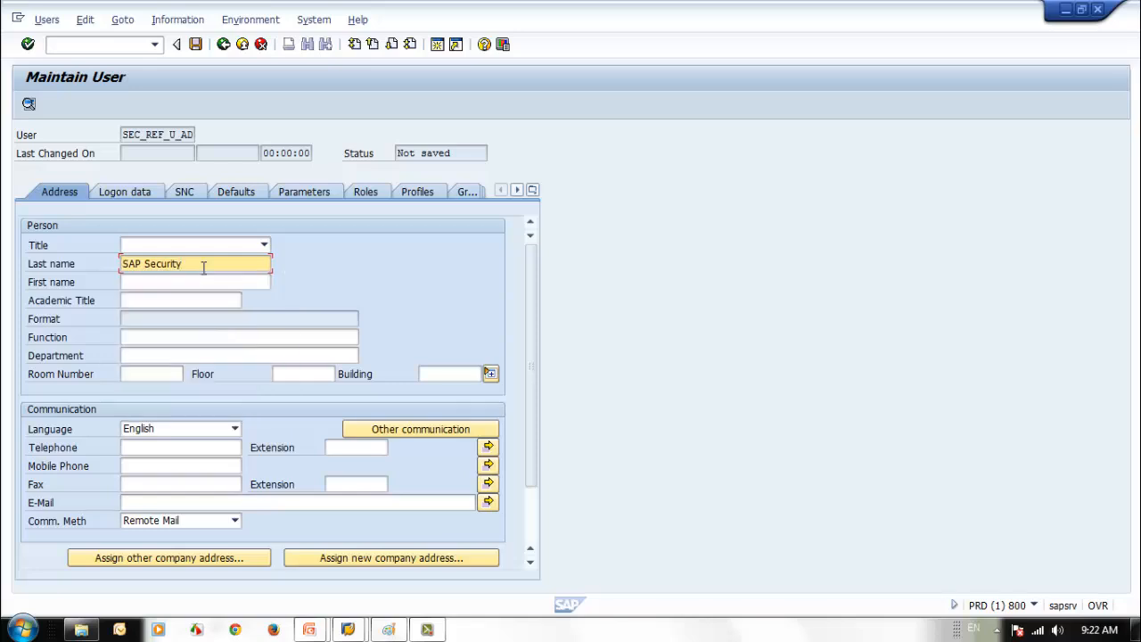
# - Enter first name 'User Admin Ref user' and fill in the user's e-mail address
pyautogui.click(195, 282)
pyautogui.write('User Adin')
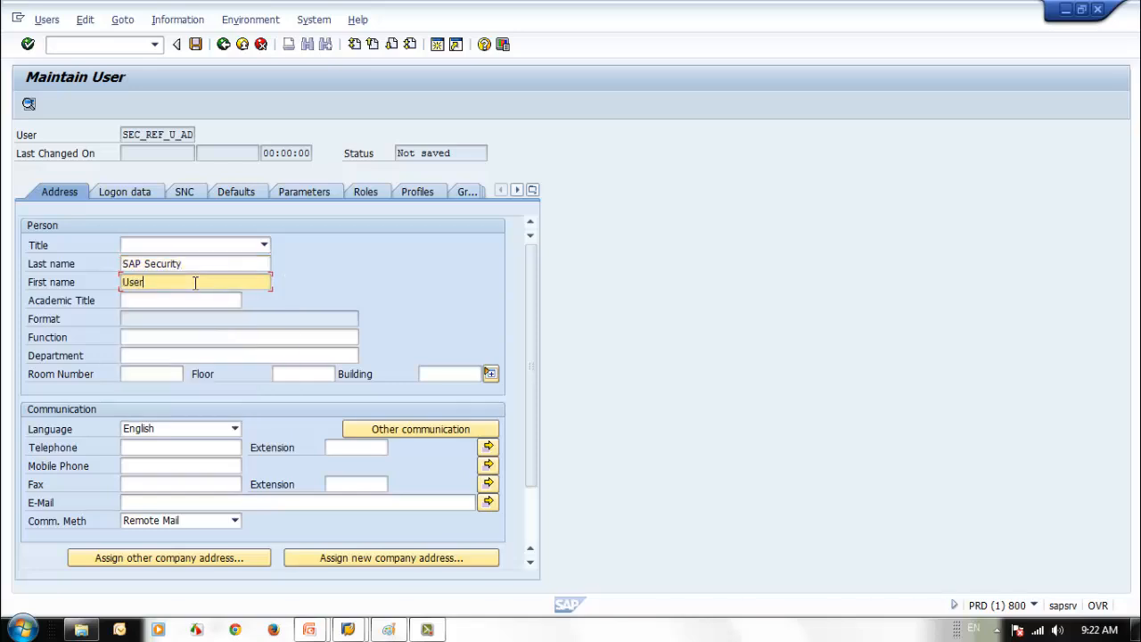
pyautogui.press('BackSpace')
pyautogui.press('BackSpace')
pyautogui.write('min Ref user')
pyautogui.click(177, 503)
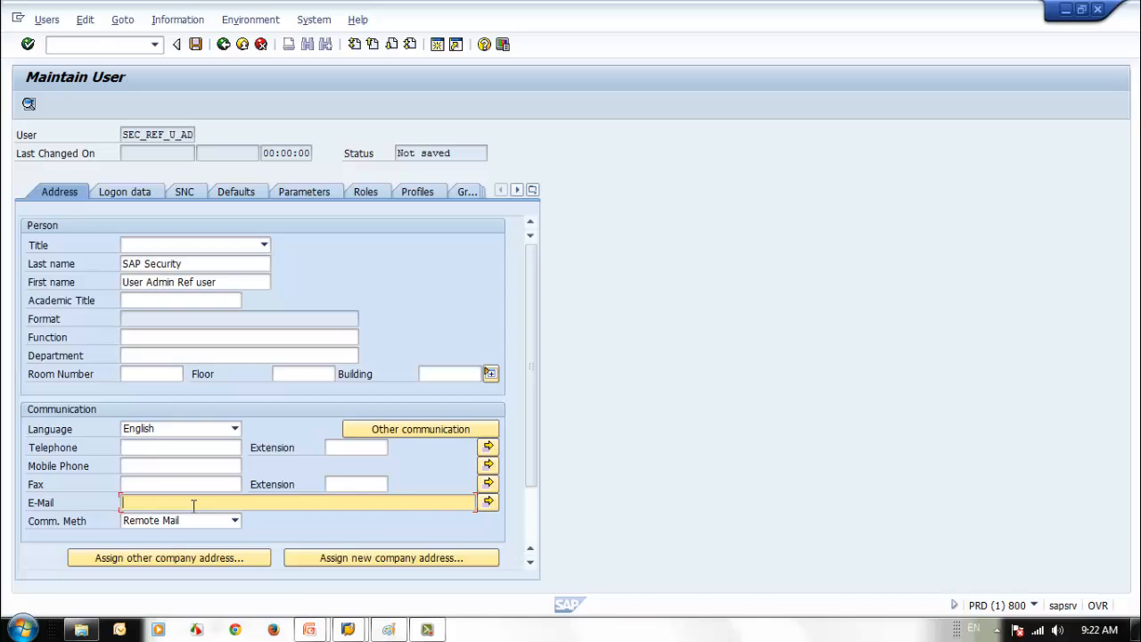
pyautogui.write('uadmin@mydomain.com')
# - Make the user a Reference user with a generated initial password
pyautogui.click(145, 187)
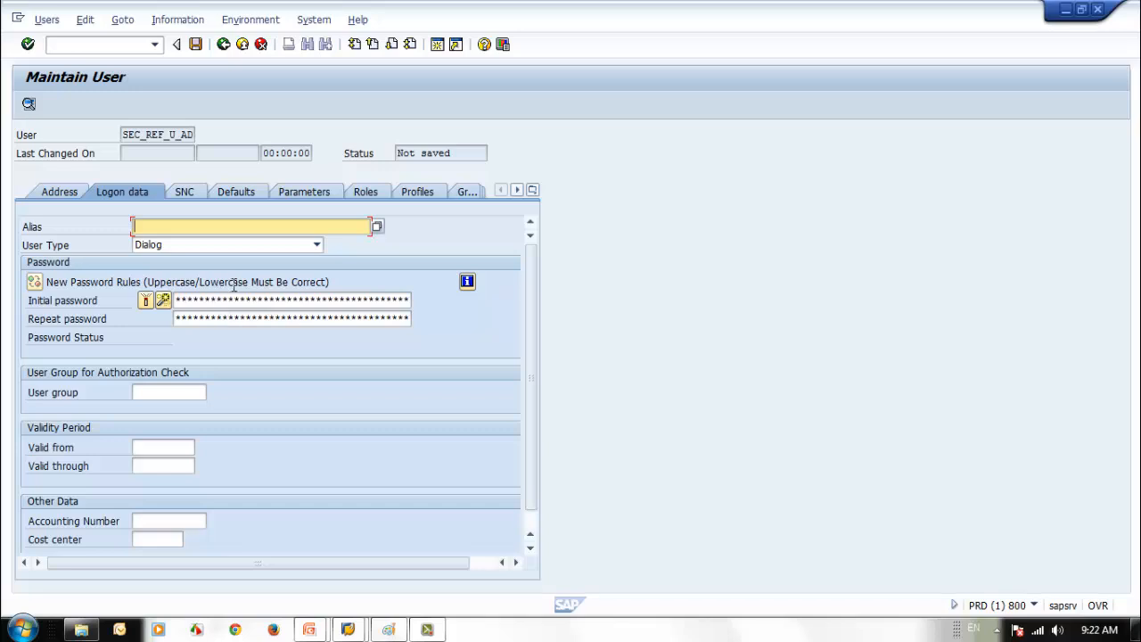
pyautogui.click(299, 243)
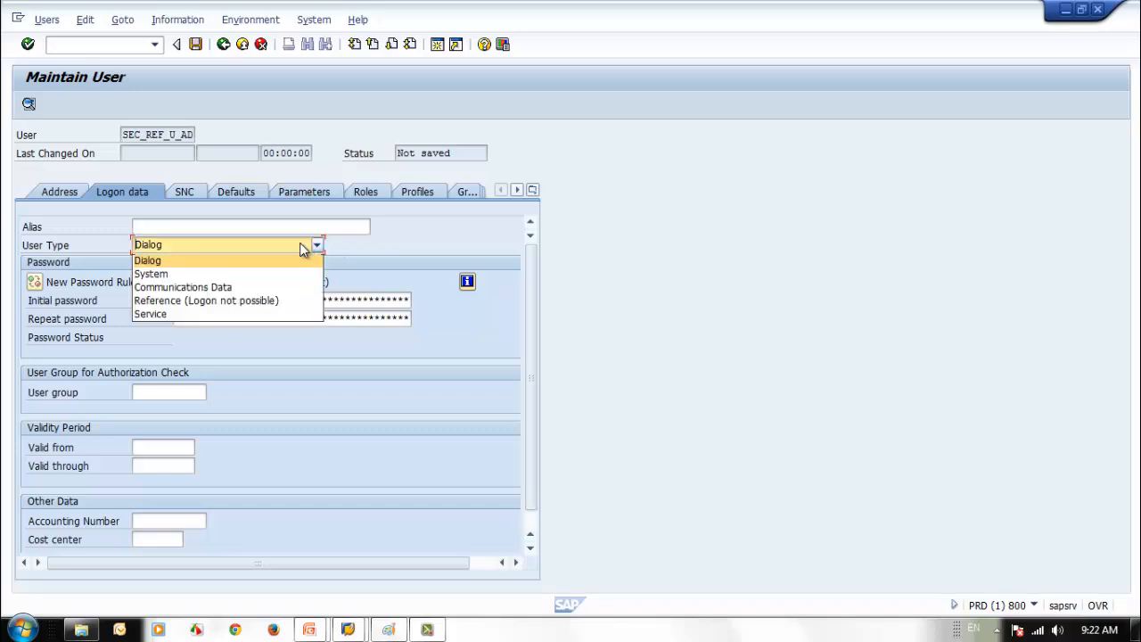
pyautogui.click(220, 301)
pyautogui.click(223, 301)
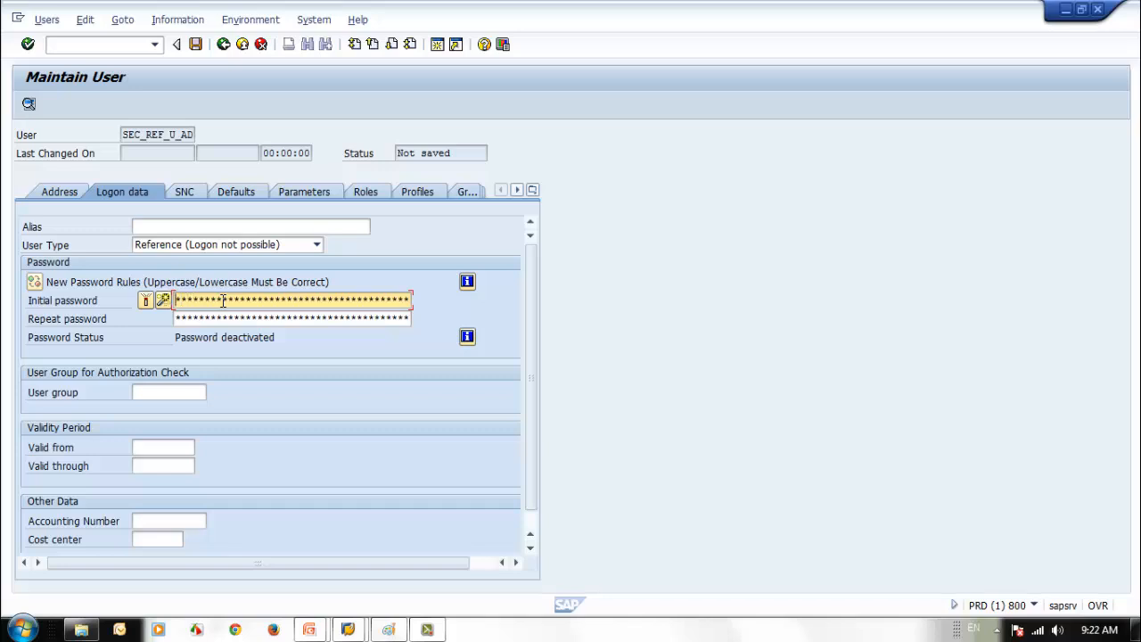
pyautogui.click(163, 300)
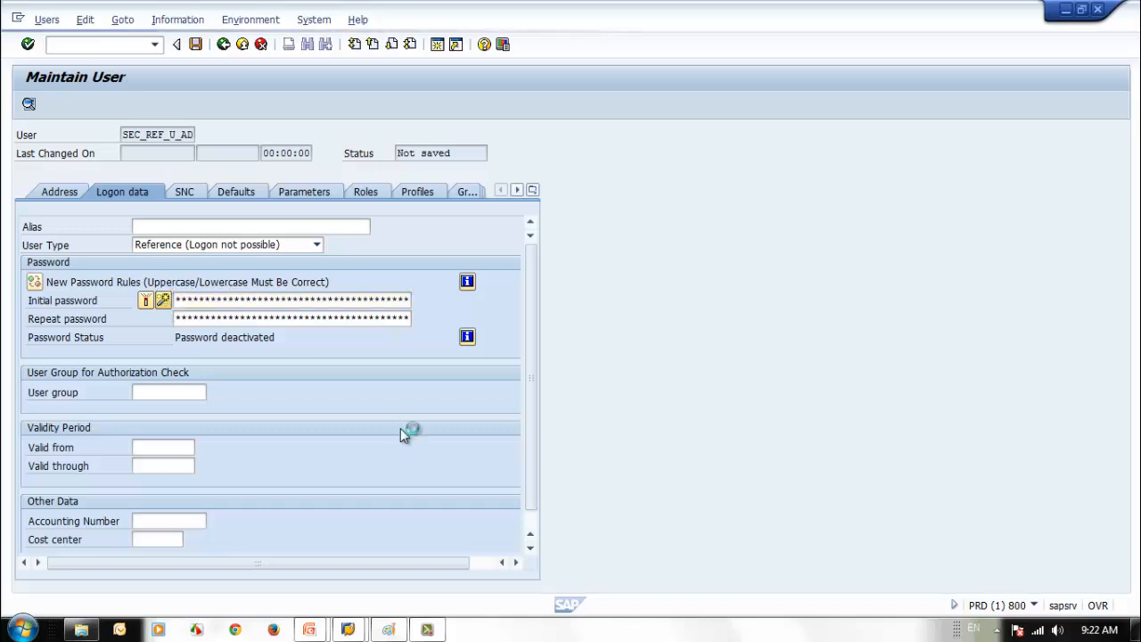
pyautogui.click(402, 484)
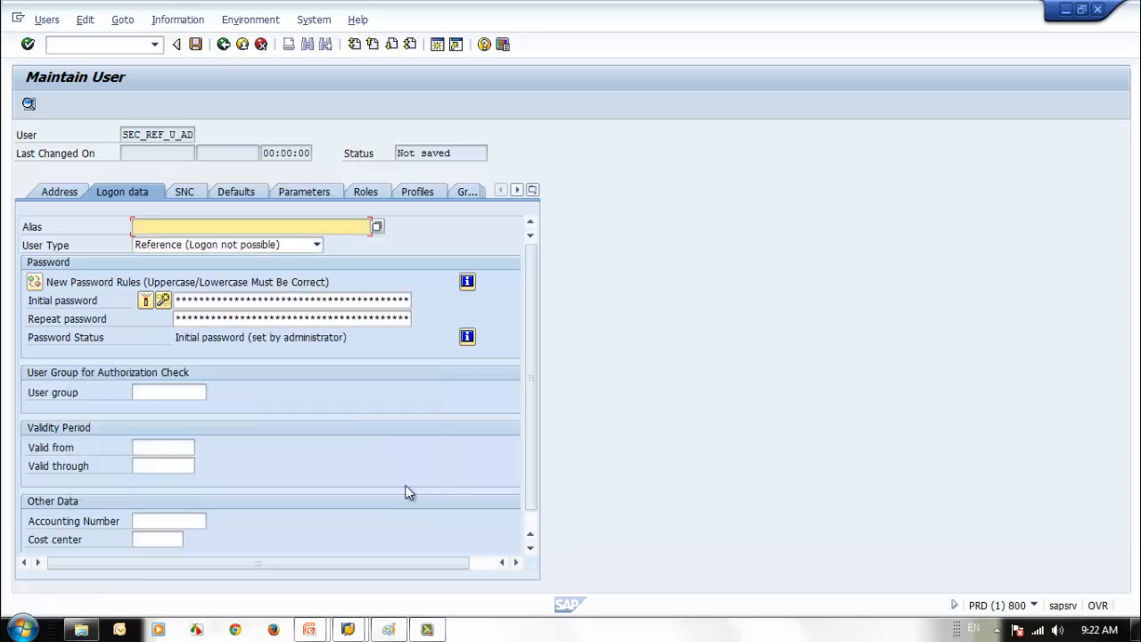
# - Set user group SUPER, validity from 11.05.2014, and cost center C1001
pyautogui.click(157, 392)
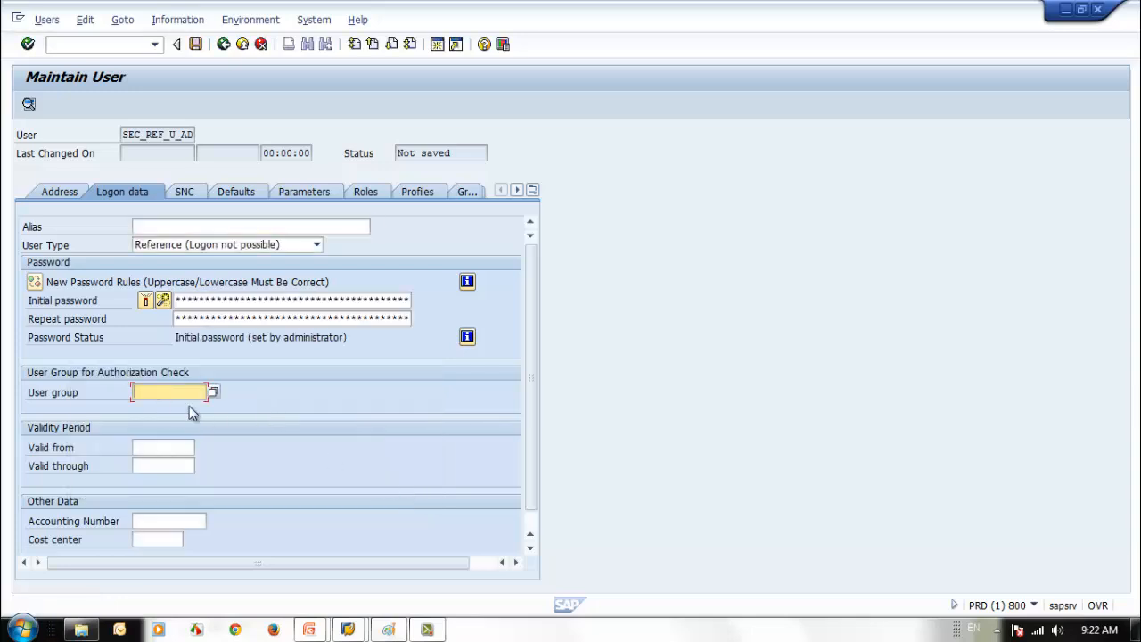
pyautogui.write('S')
pyautogui.click(187, 407)
pyautogui.click(143, 448)
pyautogui.click(152, 451)
pyautogui.click(158, 463)
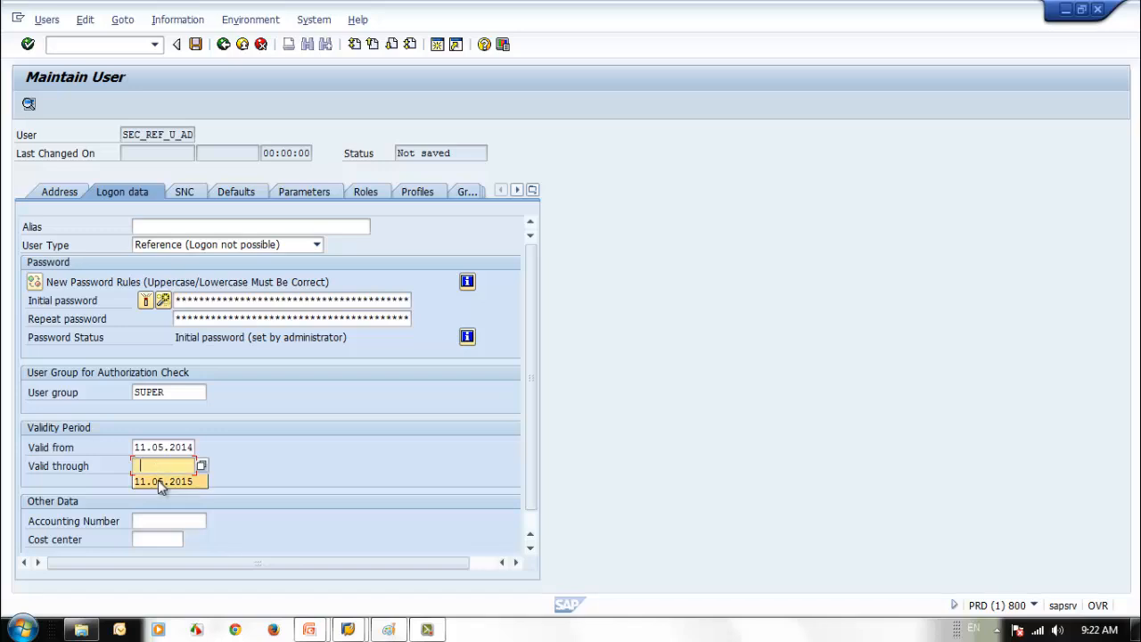
pyautogui.click(148, 535)
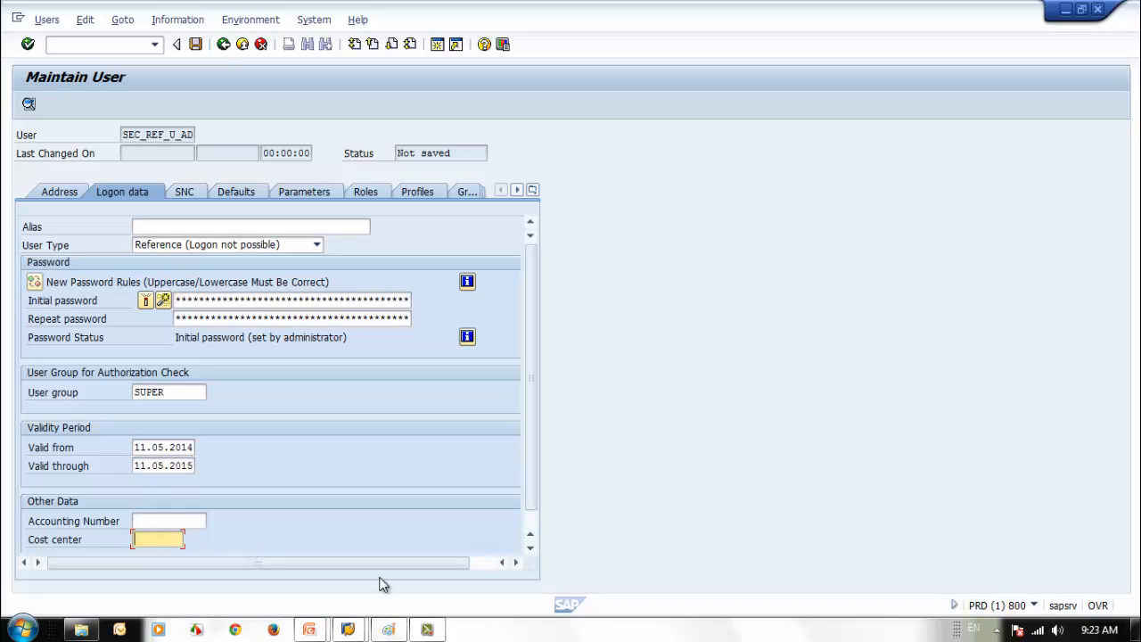
pyautogui.write('C1001')
# - On the Defaults tab, pick LP01 from the output device search list
pyautogui.click(237, 195)
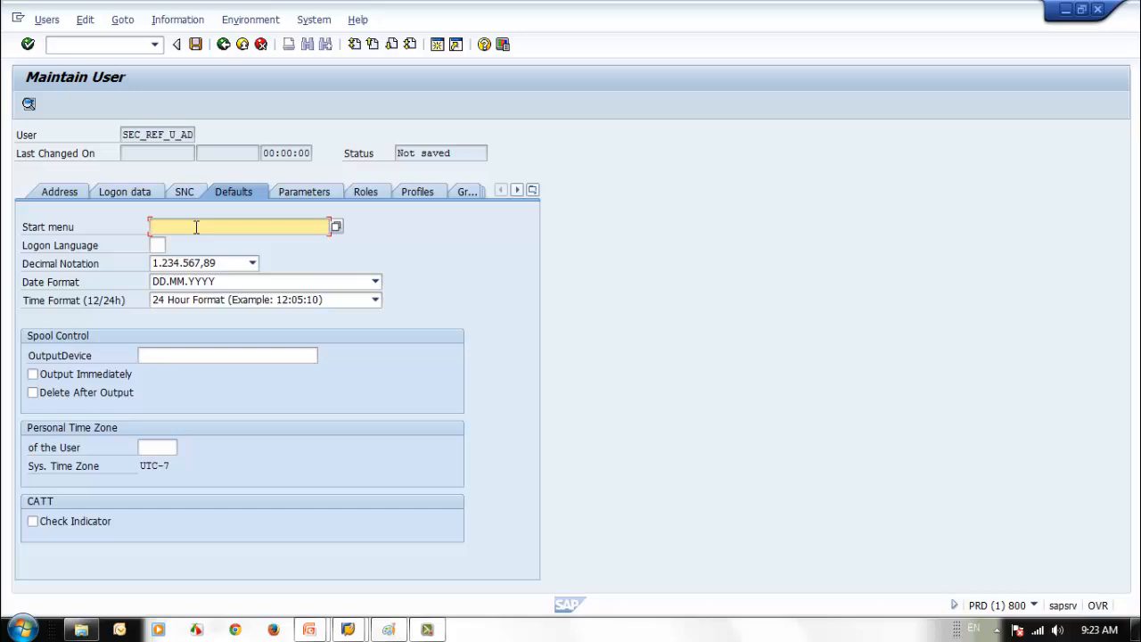
pyautogui.click(187, 357)
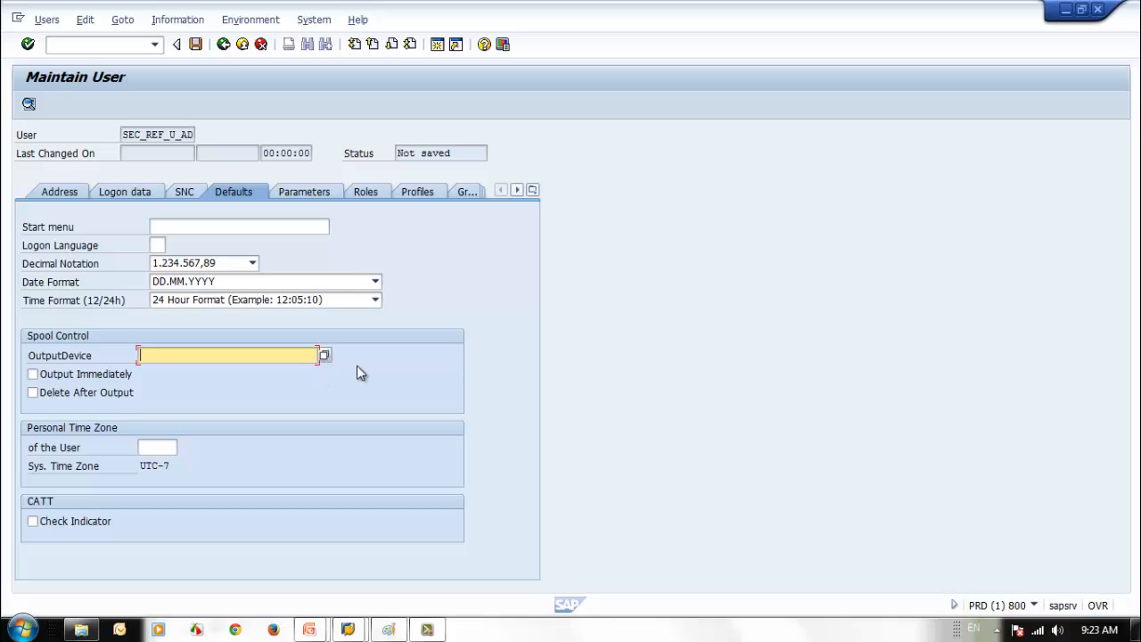
pyautogui.click(324, 354)
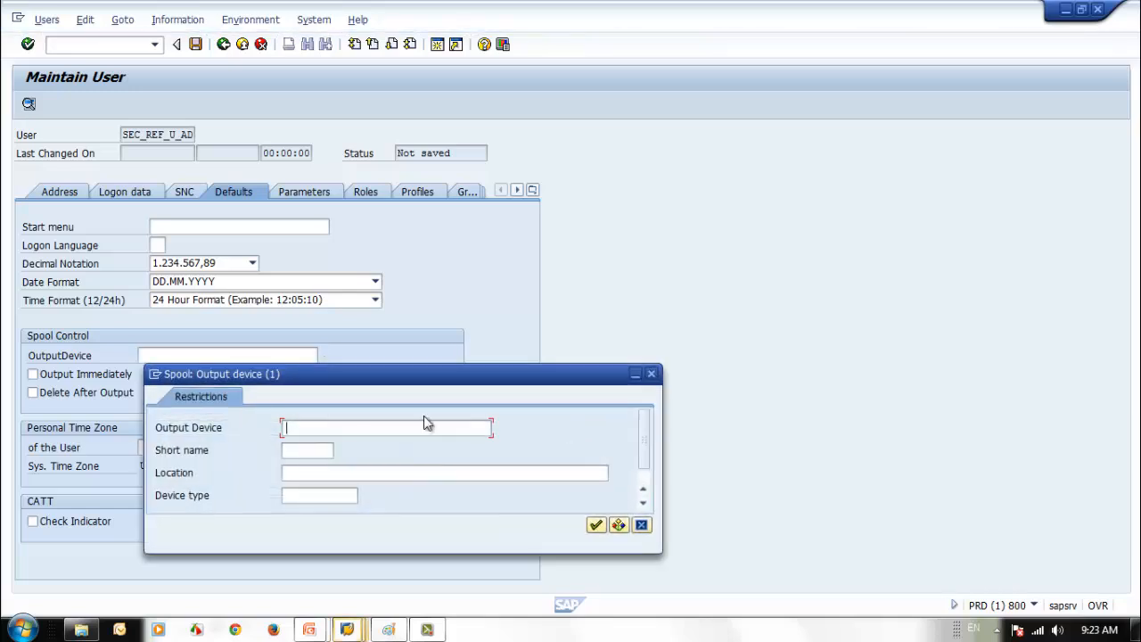
pyautogui.click(597, 526)
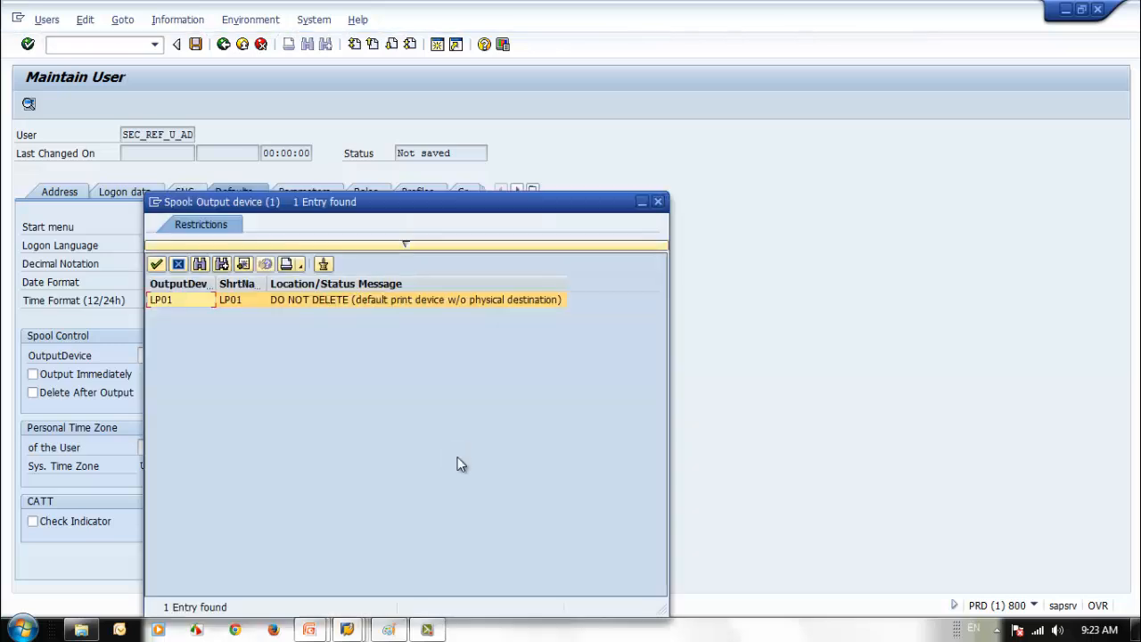
pyautogui.doubleClick(178, 301)
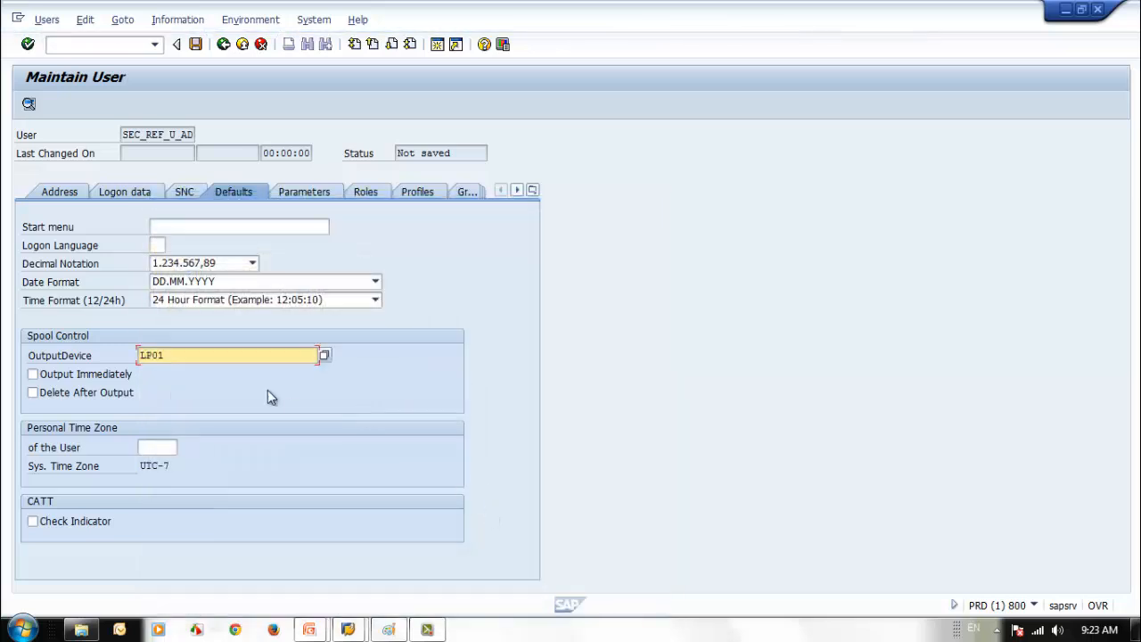
pyautogui.click(244, 357)
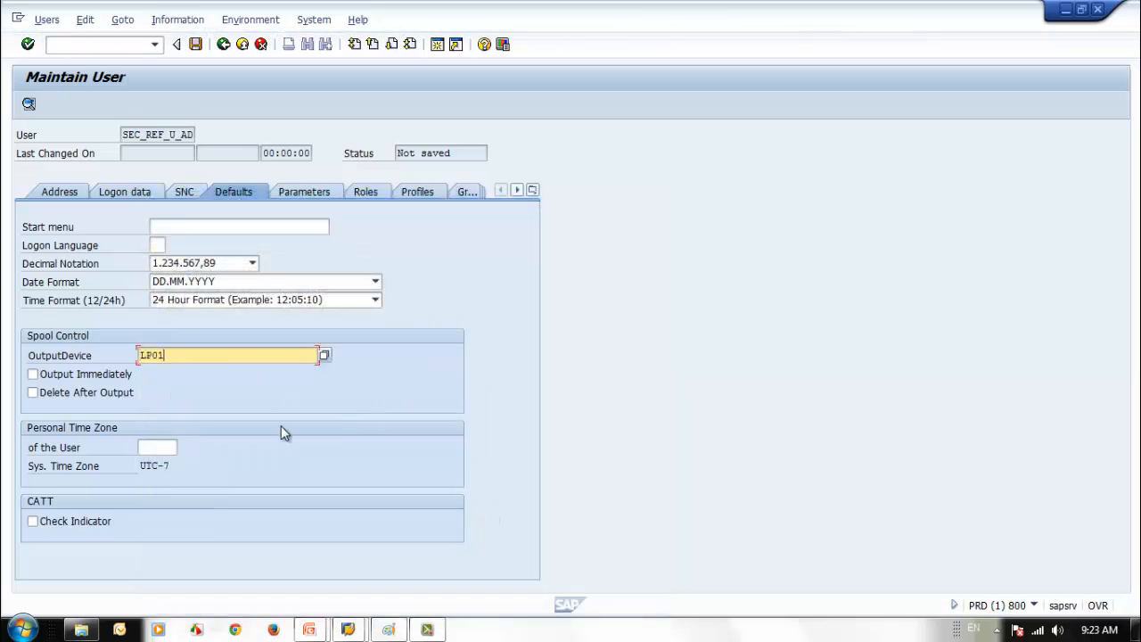
# - Add BUK as the first parameter ID on the Parameters tab
pyautogui.click(295, 191)
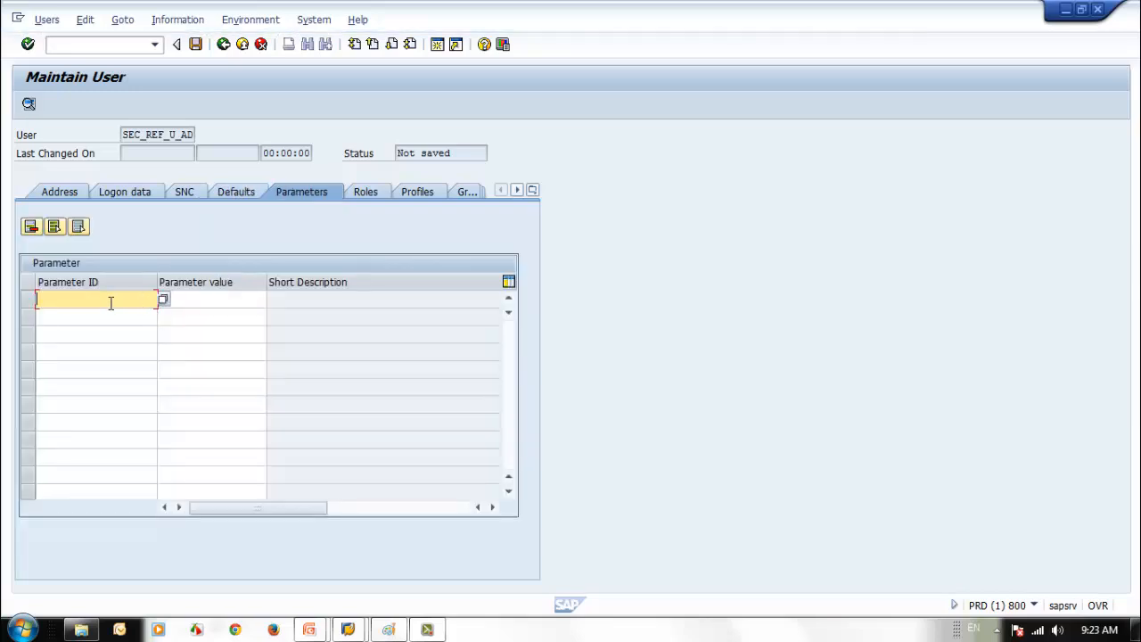
pyautogui.write('B')
pyautogui.press('Down')
pyautogui.press('Return')
# - Add /ASU/SSMDEFAULT_LANG as the second parameter ID from the F4 list
pyautogui.click(105, 322)
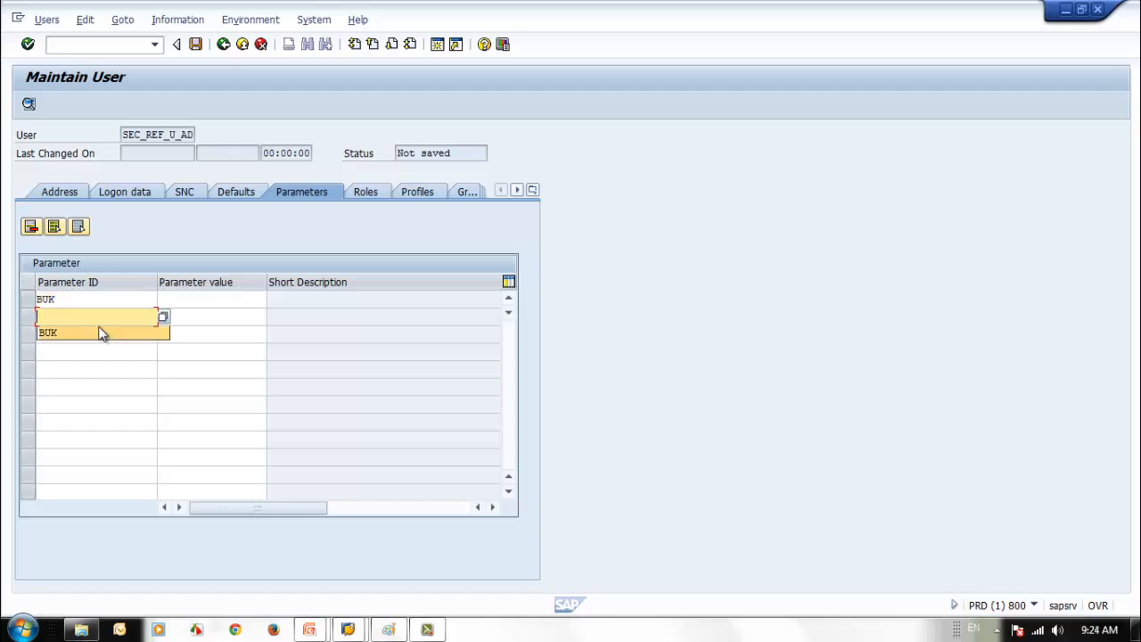
pyautogui.press('F4')
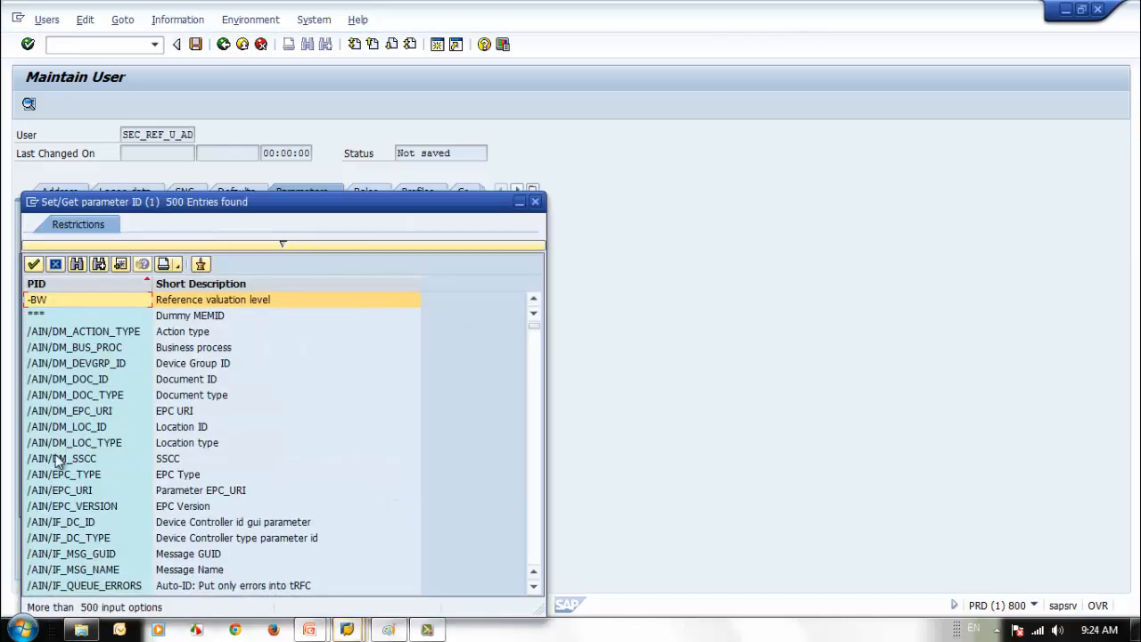
pyautogui.click(67, 379)
pyautogui.scroll(-6, 72, 383)
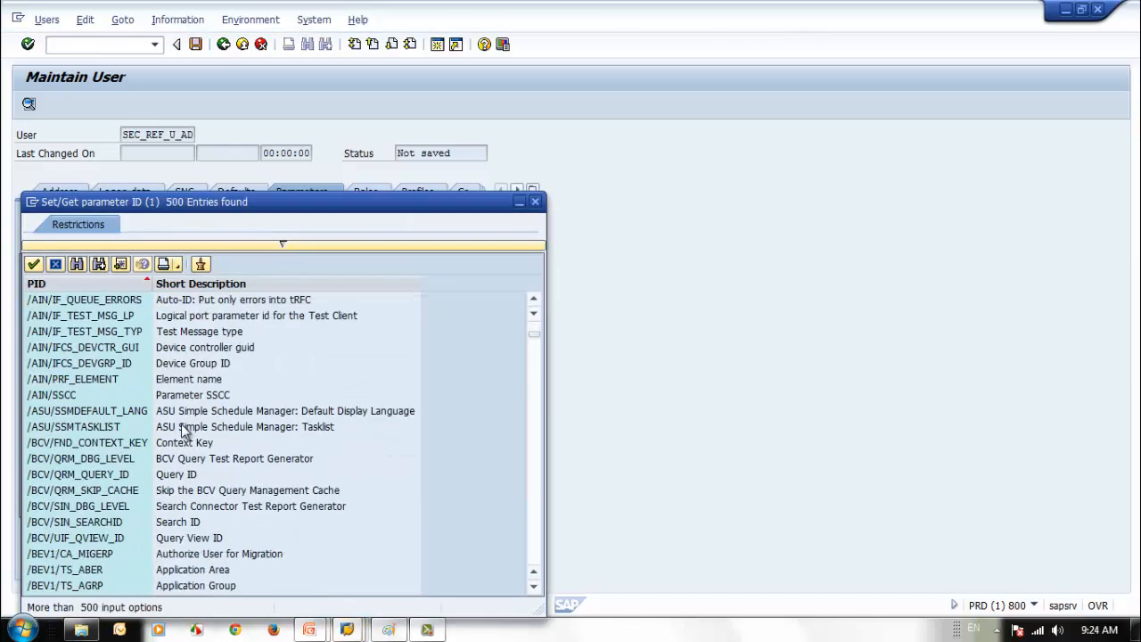
pyautogui.click(78, 395)
pyautogui.click(84, 412)
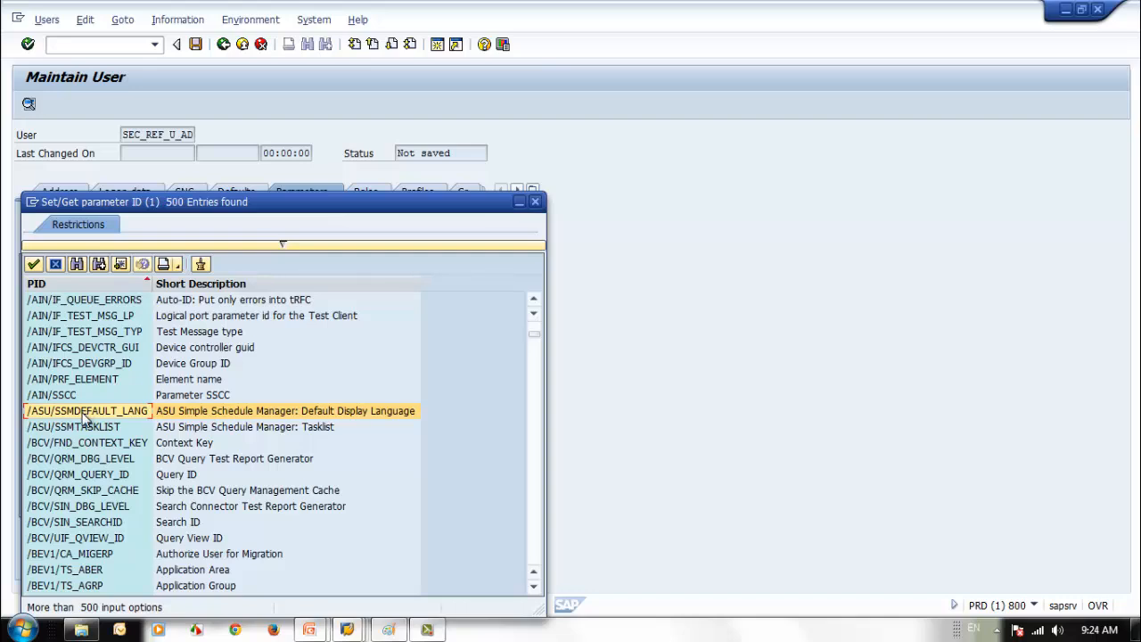
pyautogui.click(82, 425)
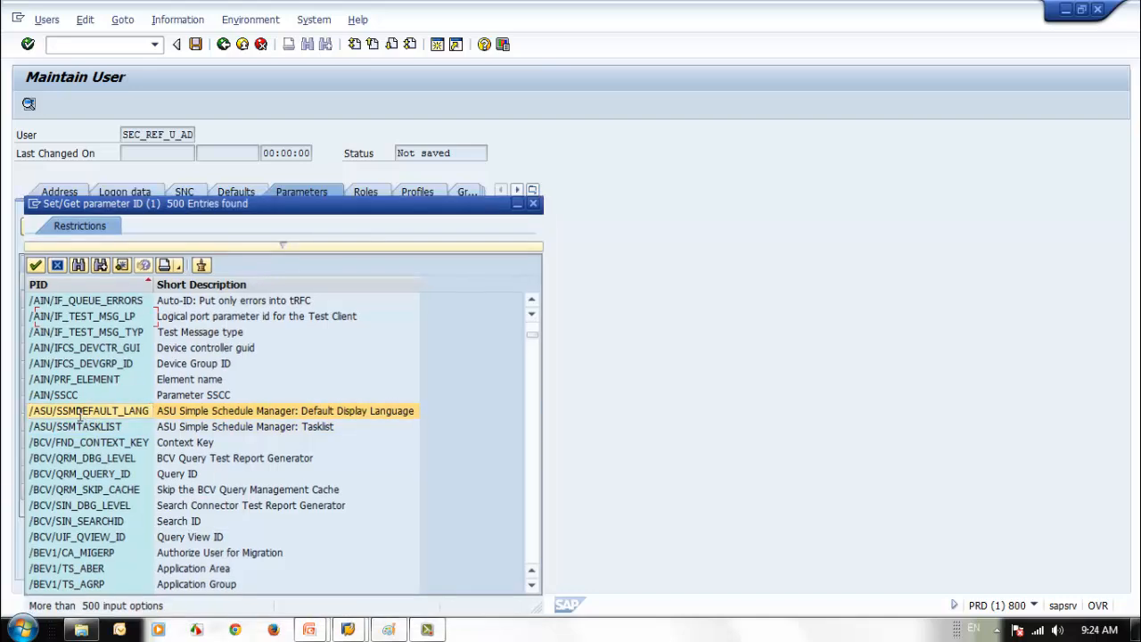
pyautogui.doubleClick(80, 411)
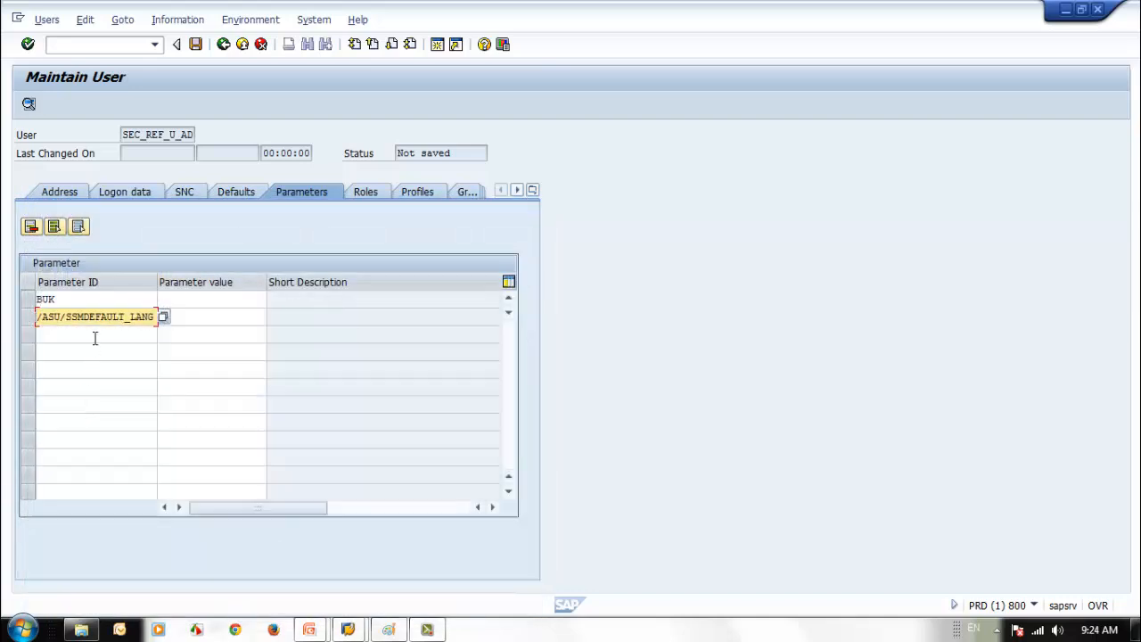
# - Add /BI0/ORSTT_CSTAT__ and /AIN/IF_DC_TYPE as further parameter IDs
pyautogui.click(94, 335)
pyautogui.press('F4')
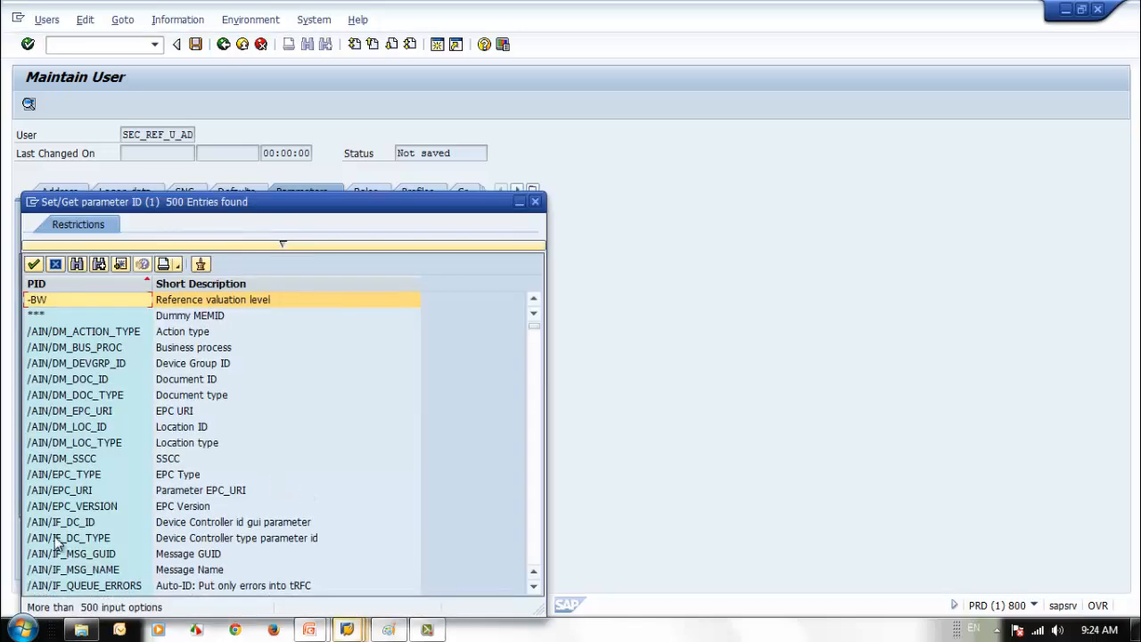
pyautogui.scroll(-15, 526, 553)
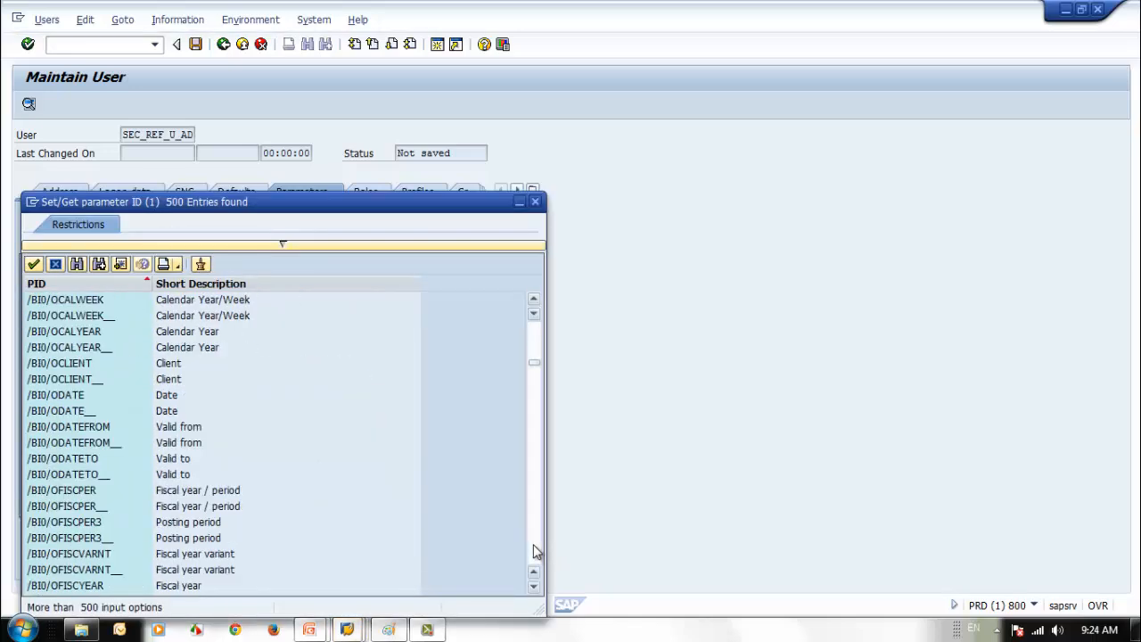
pyautogui.scroll(-10, 533, 552)
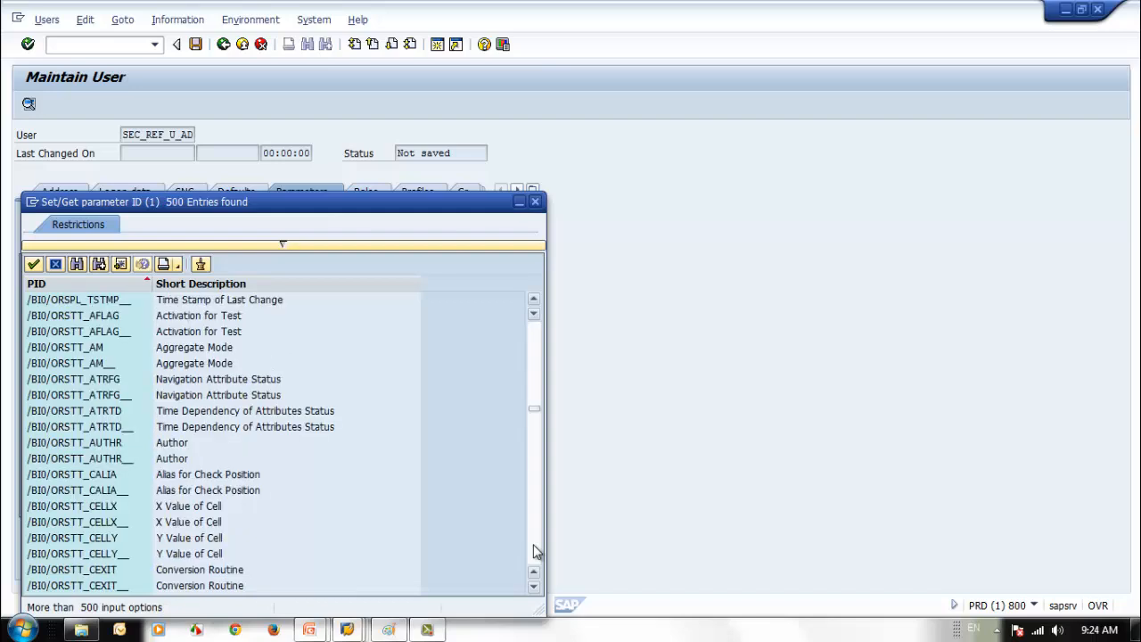
pyautogui.click(67, 538)
pyautogui.doubleClick(66, 539)
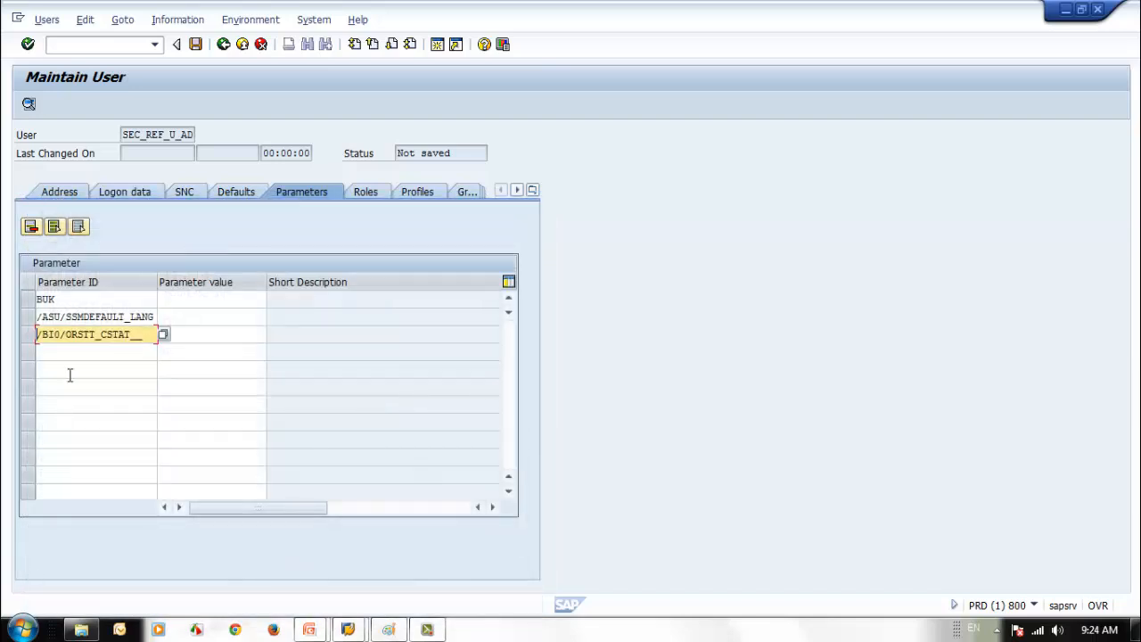
pyautogui.click(72, 350)
pyautogui.click(163, 349)
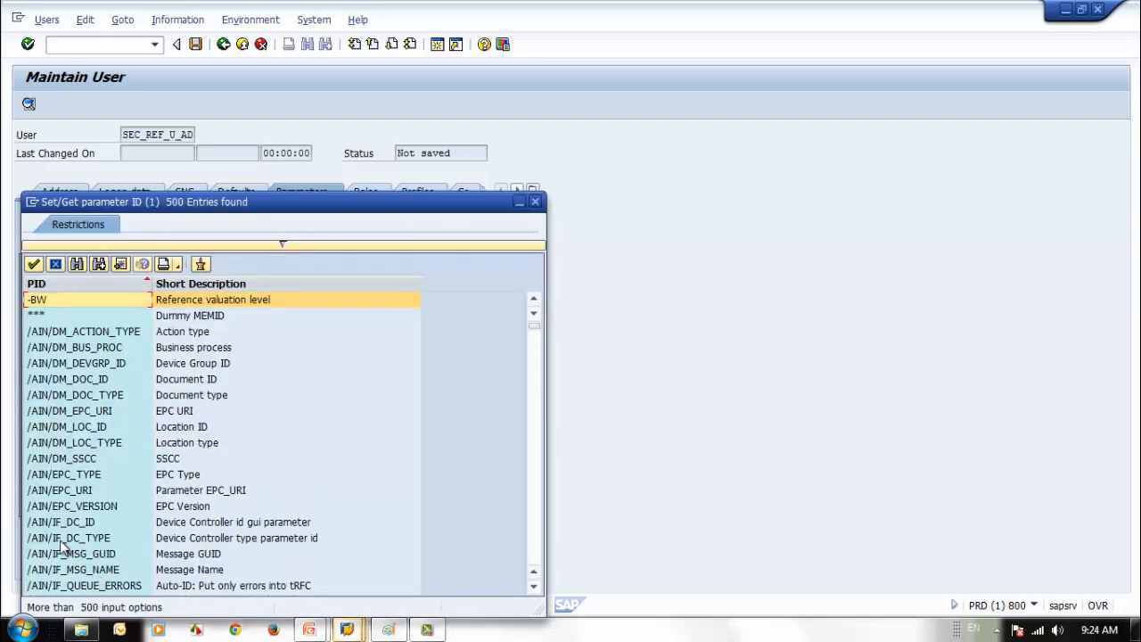
pyautogui.doubleClick(53, 537)
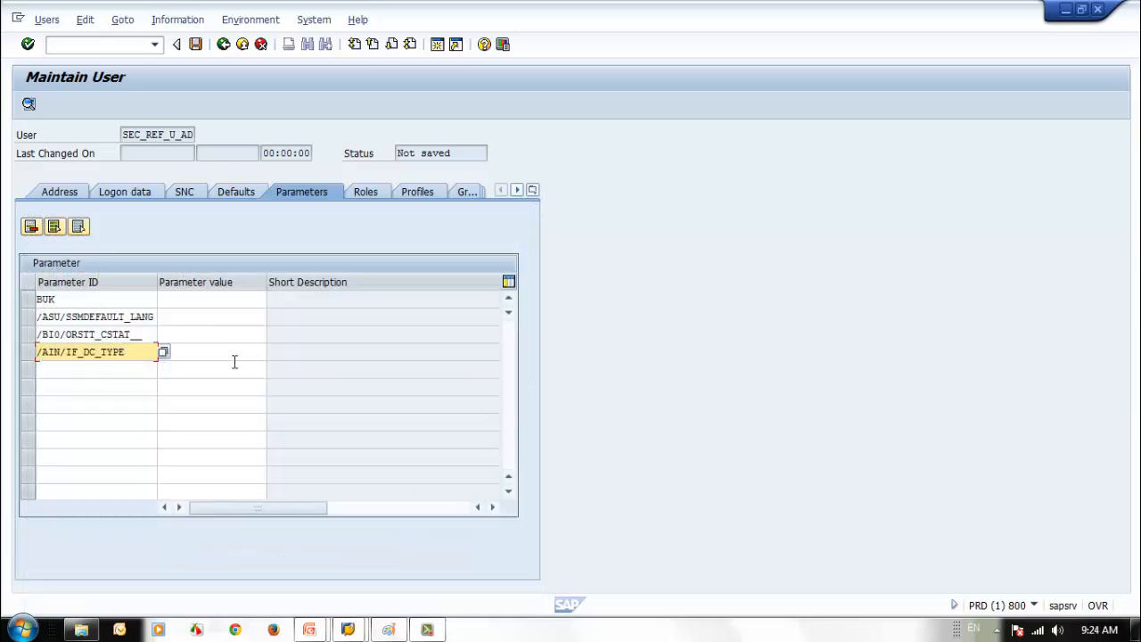
# - Enter ZSEC_SR_PUR_REQ_ROLE, ZSEC_SR_PUR_PO_ROLE and ZSEC_JR_PUR_MGR_ROLE on the Roles tab from input history
pyautogui.click(359, 191)
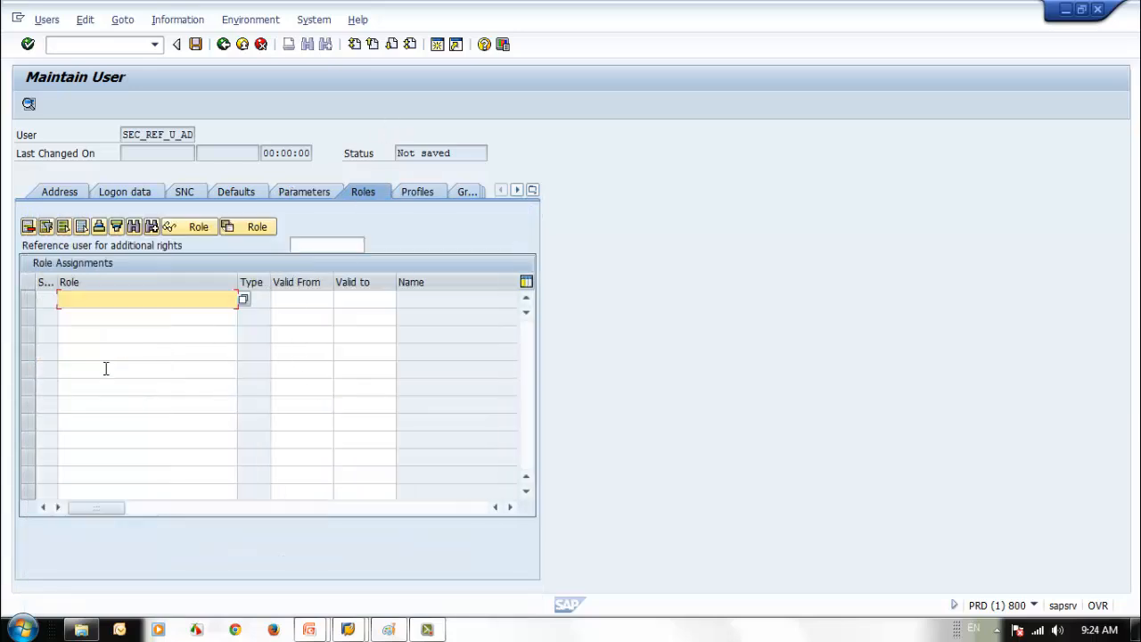
pyautogui.press('BackSpace')
pyautogui.click(118, 315)
pyautogui.click(116, 316)
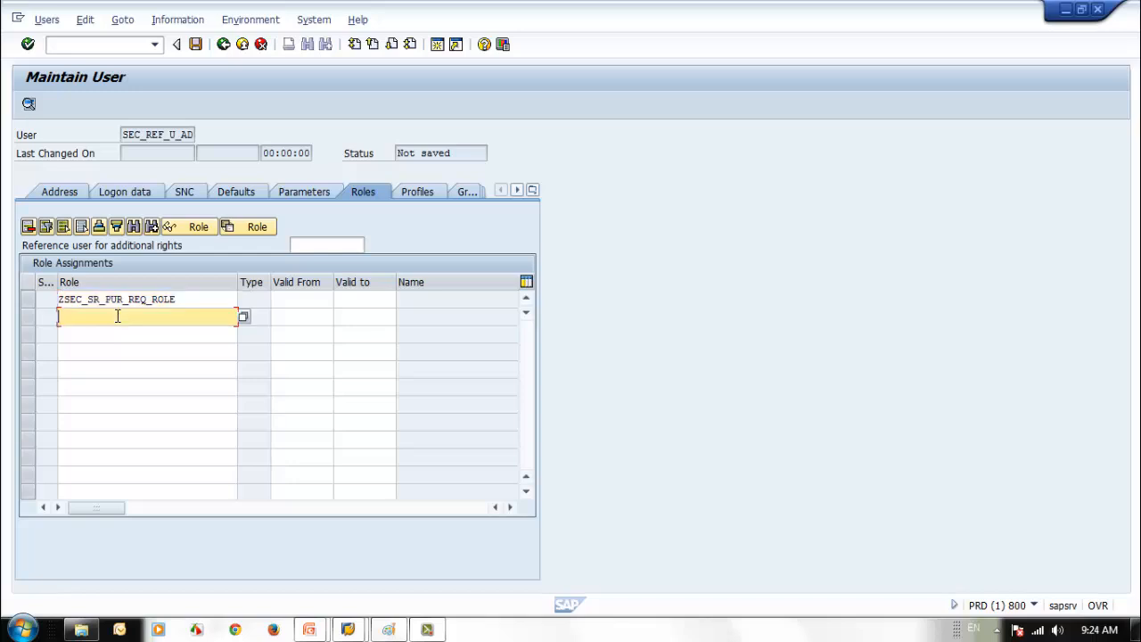
pyautogui.press('BackSpace')
pyautogui.click(122, 346)
pyautogui.click(119, 333)
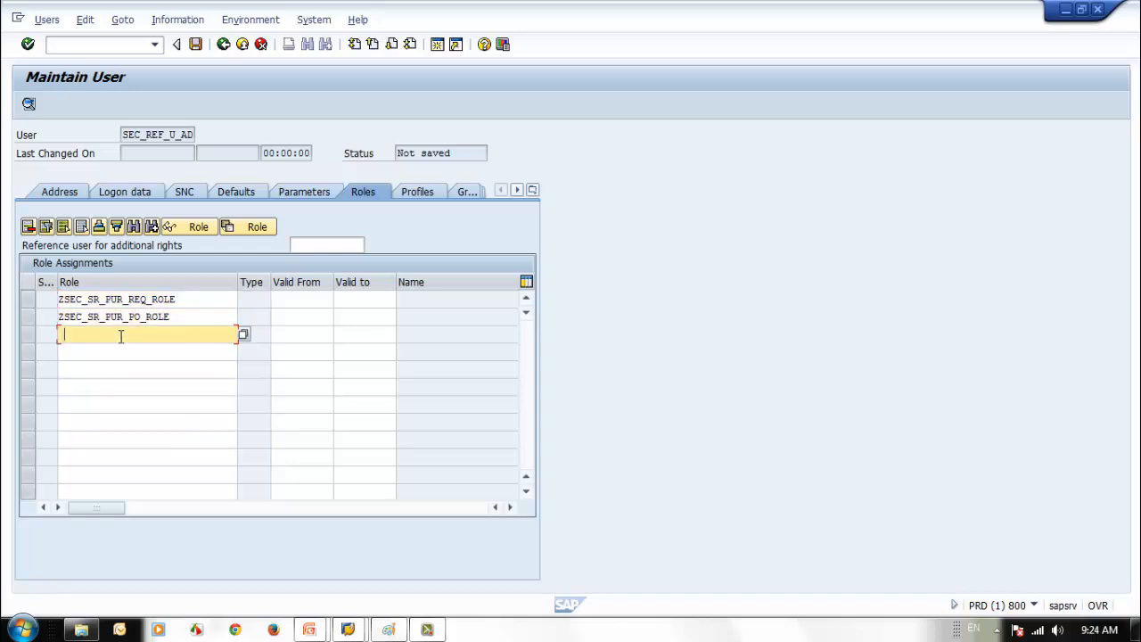
pyautogui.press('BackSpace')
pyautogui.click(117, 378)
# - Rearrange the role rows with ZSEC_JR_PUR_MGR_ROLE first and validate the assignments
pyautogui.doubleClick(175, 322)
pyautogui.press('BackSpace')
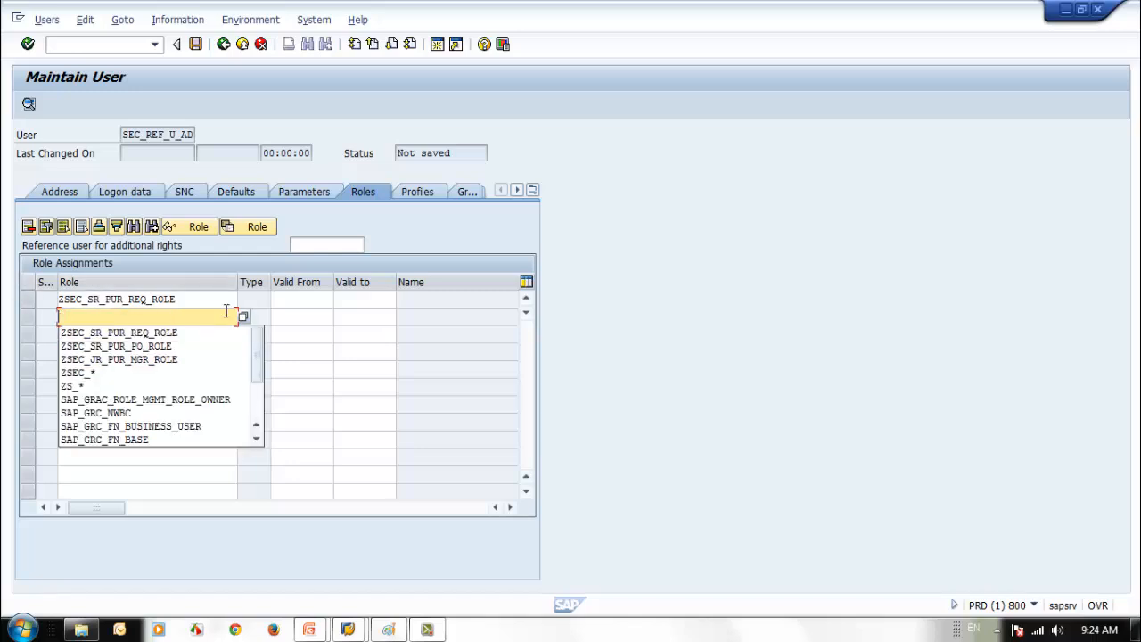
pyautogui.moveTo(192, 301); pyautogui.dragTo(51, 297)
pyautogui.press('BackSpace')
pyautogui.click(210, 341)
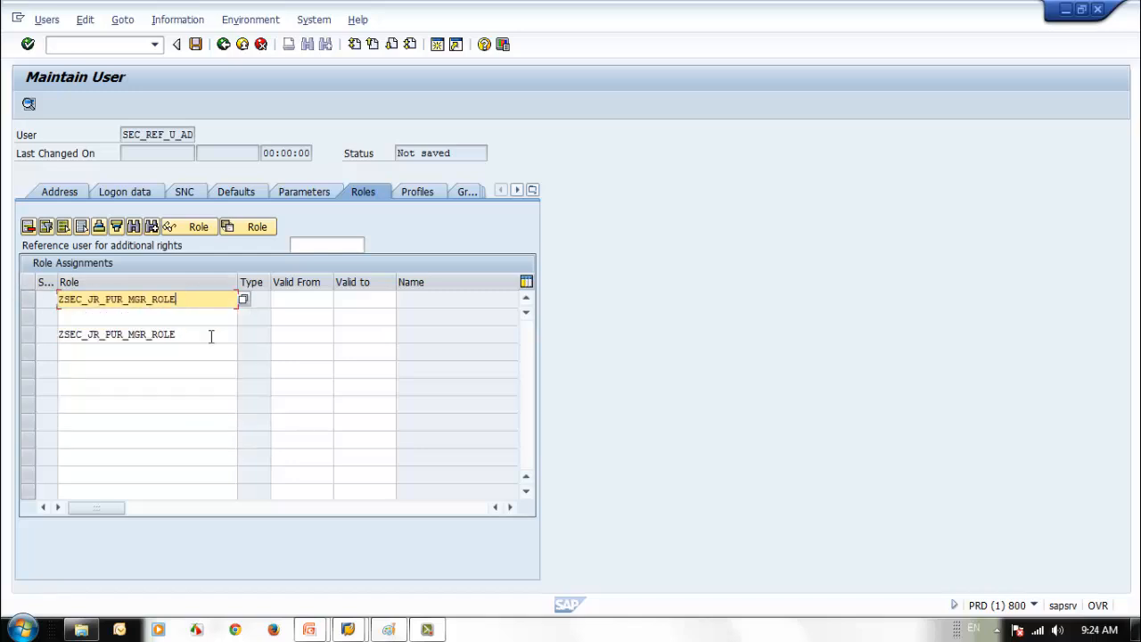
pyautogui.press('Return')
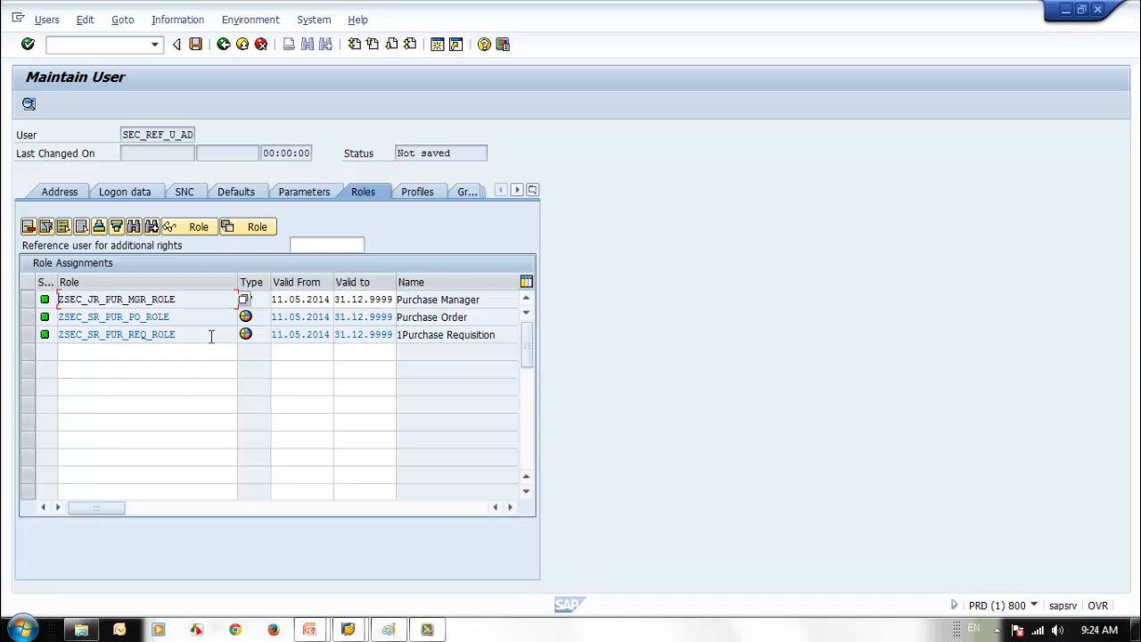
# - Set the contractual user type on the Licence Data tab to Only Basis Users
pyautogui.click(422, 196)
pyautogui.click(464, 194)
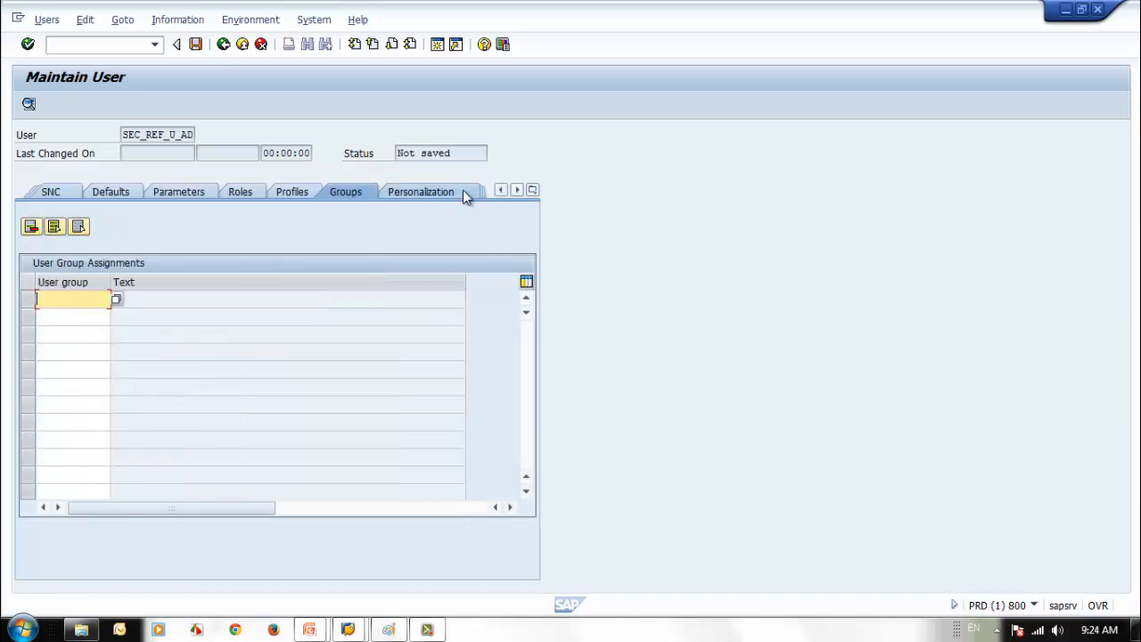
pyautogui.click(463, 191)
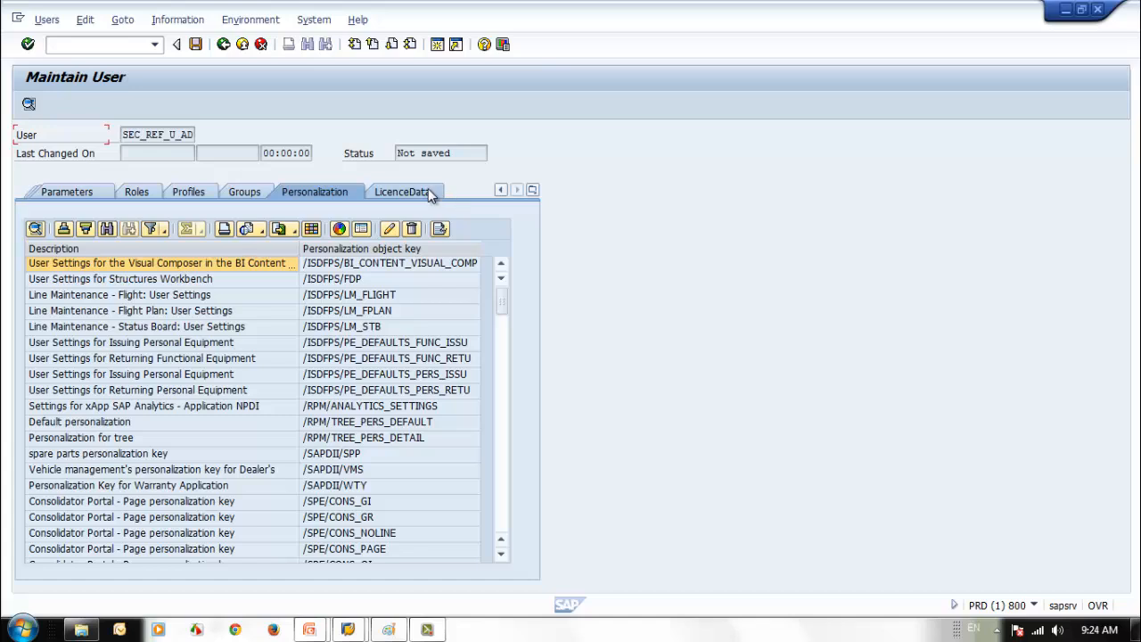
pyautogui.click(428, 192)
pyautogui.click(216, 244)
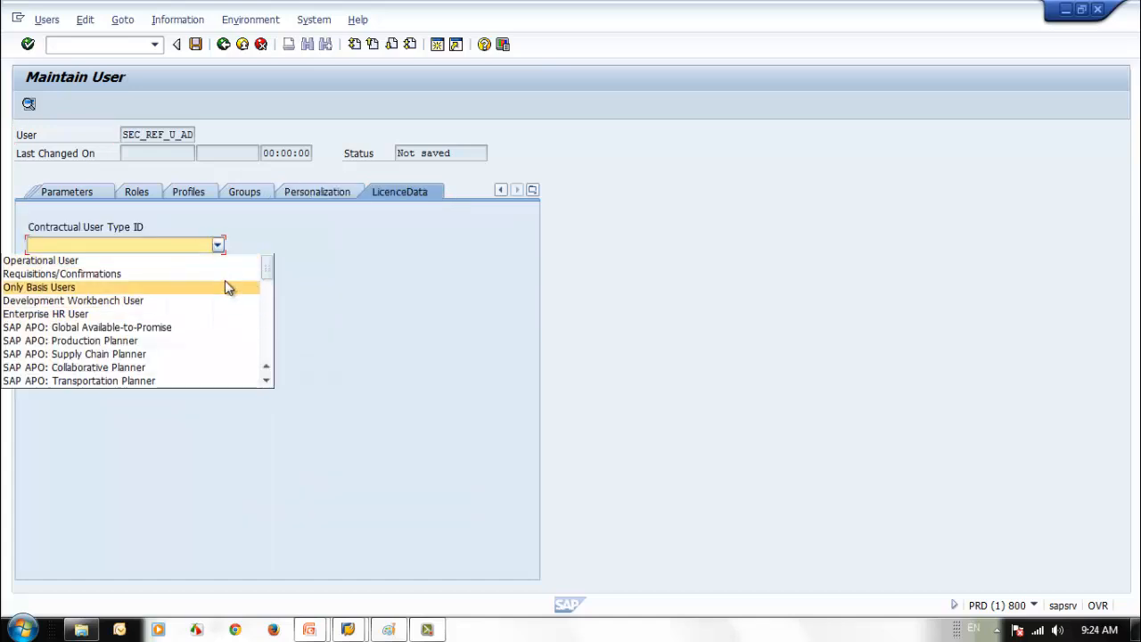
pyautogui.click(222, 287)
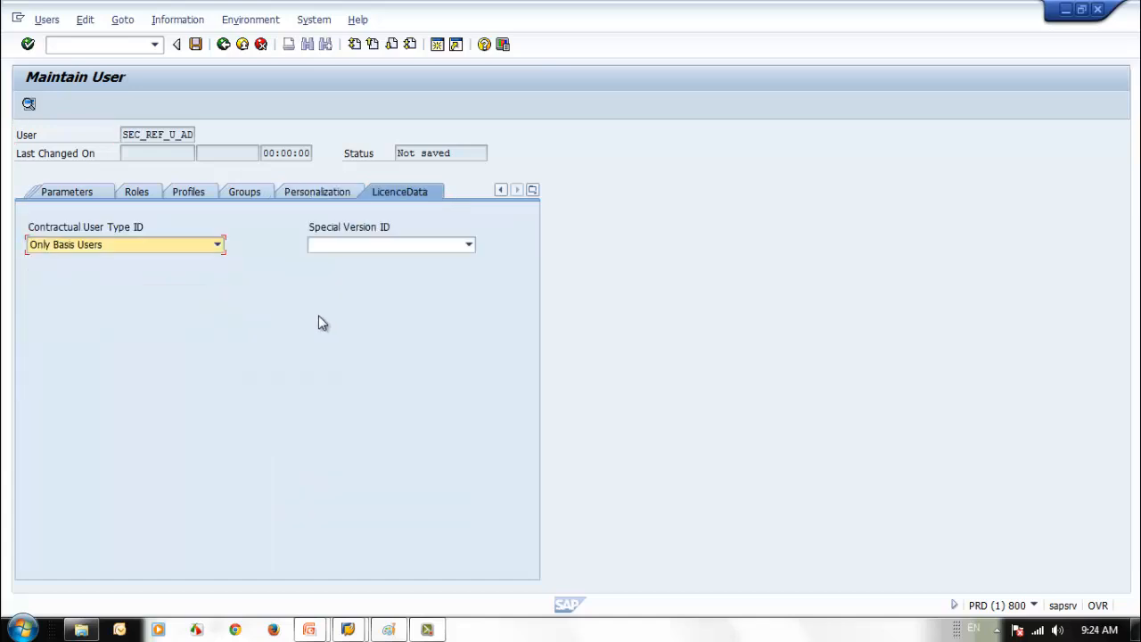
# - Review the parameters, defaults, logon and address tabs, then save SEC_REF_U_AD
pyautogui.click(92, 193)
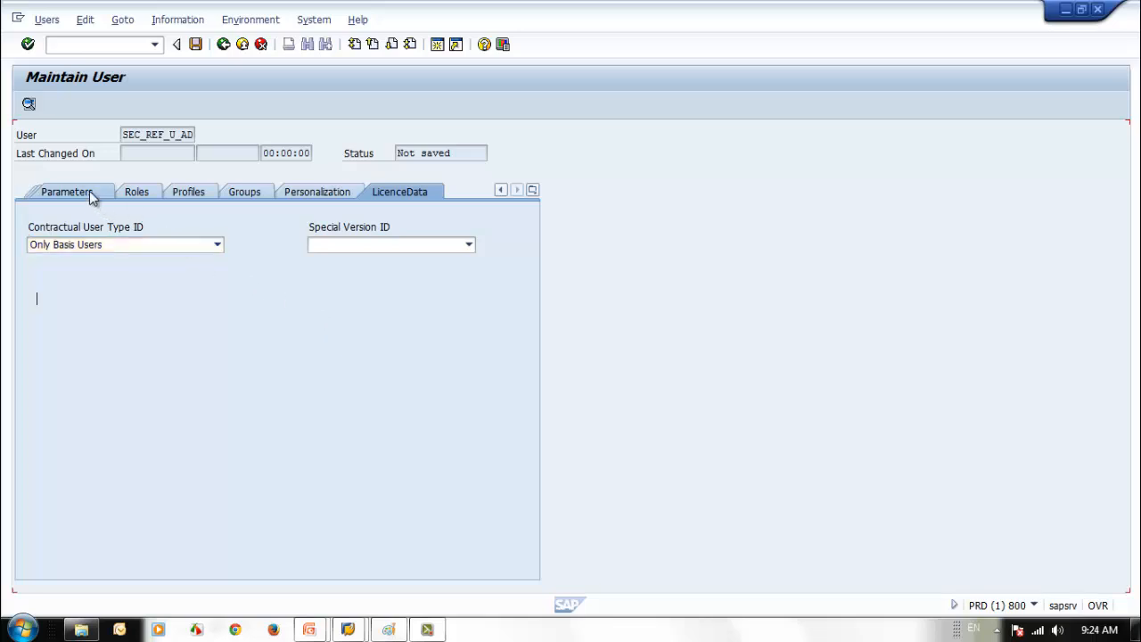
pyautogui.click(95, 194)
pyautogui.click(51, 193)
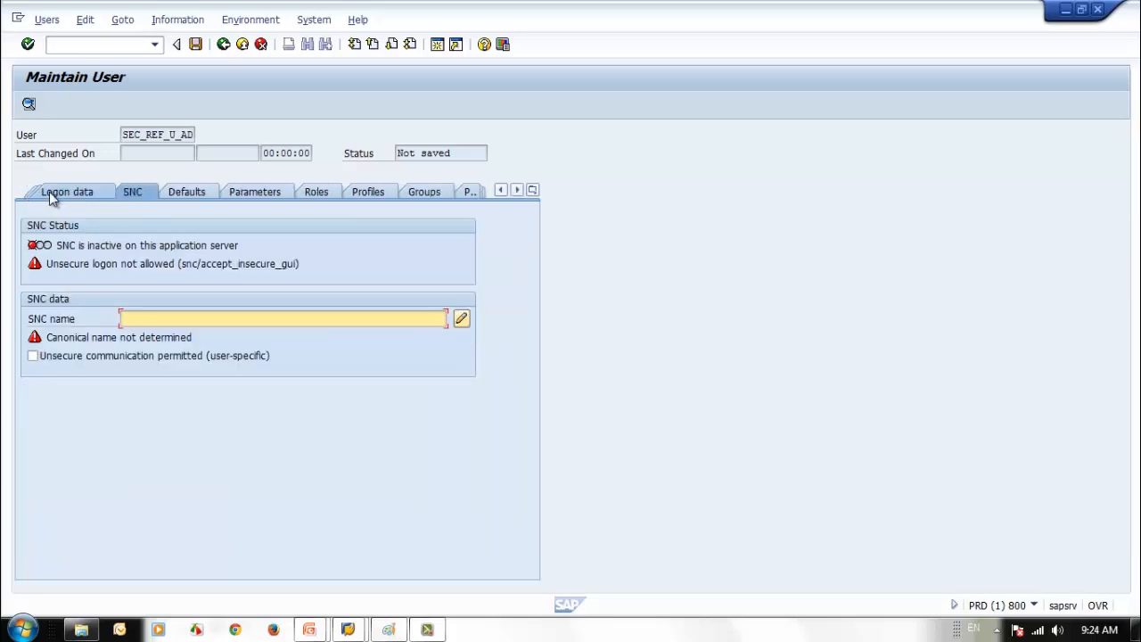
pyautogui.click(51, 197)
pyautogui.click(51, 196)
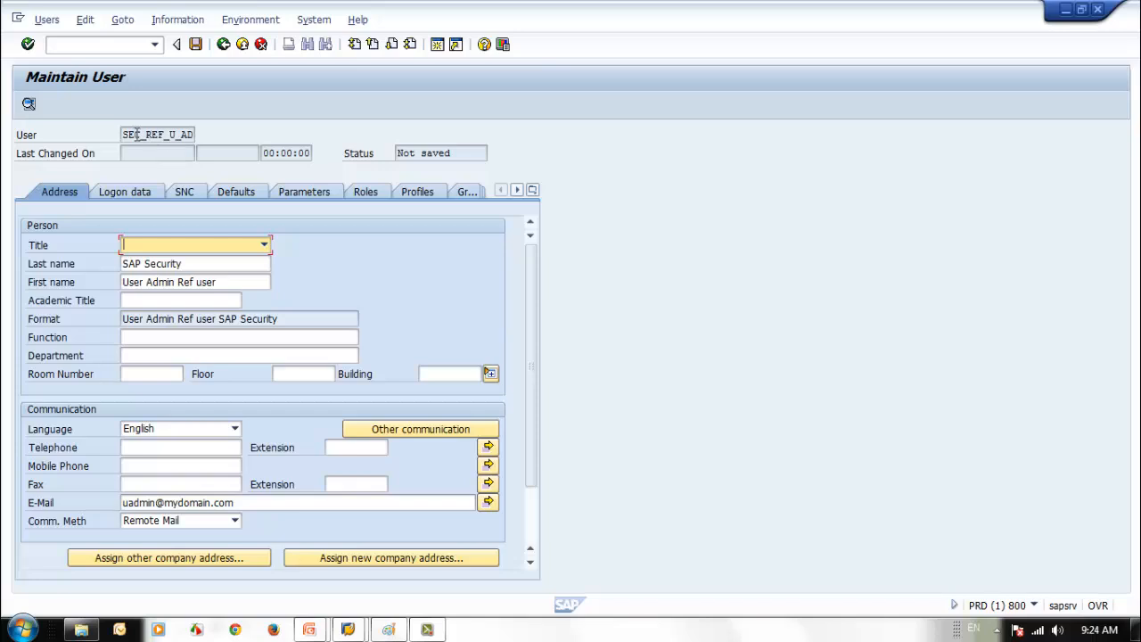
pyautogui.moveTo(125, 134); pyautogui.dragTo(204, 134)
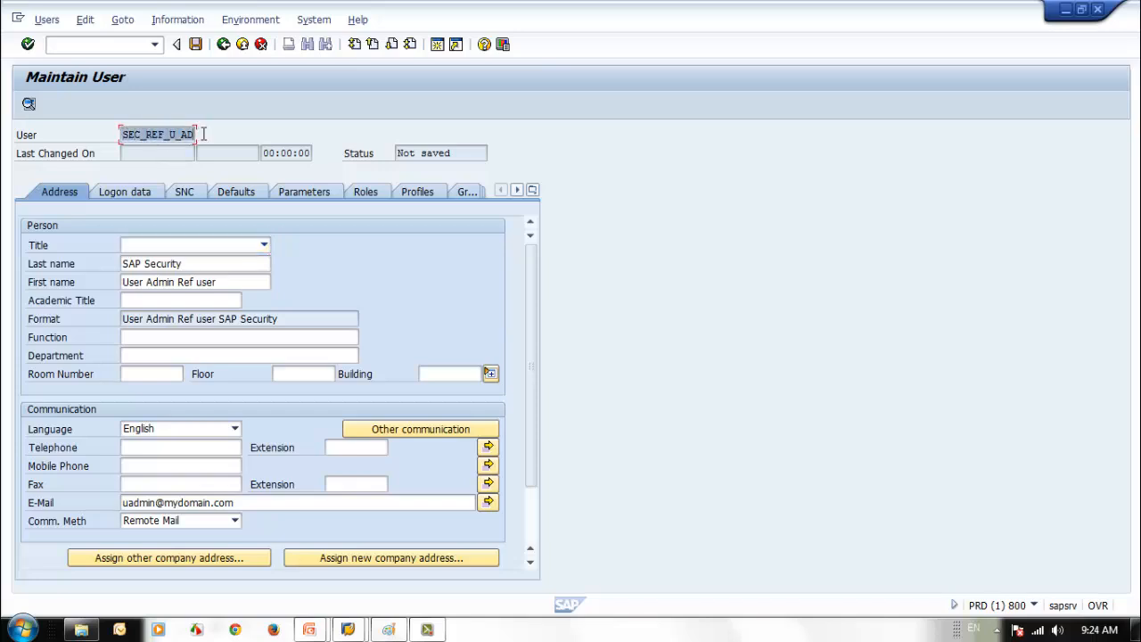
pyautogui.click(262, 133)
pyautogui.click(195, 44)
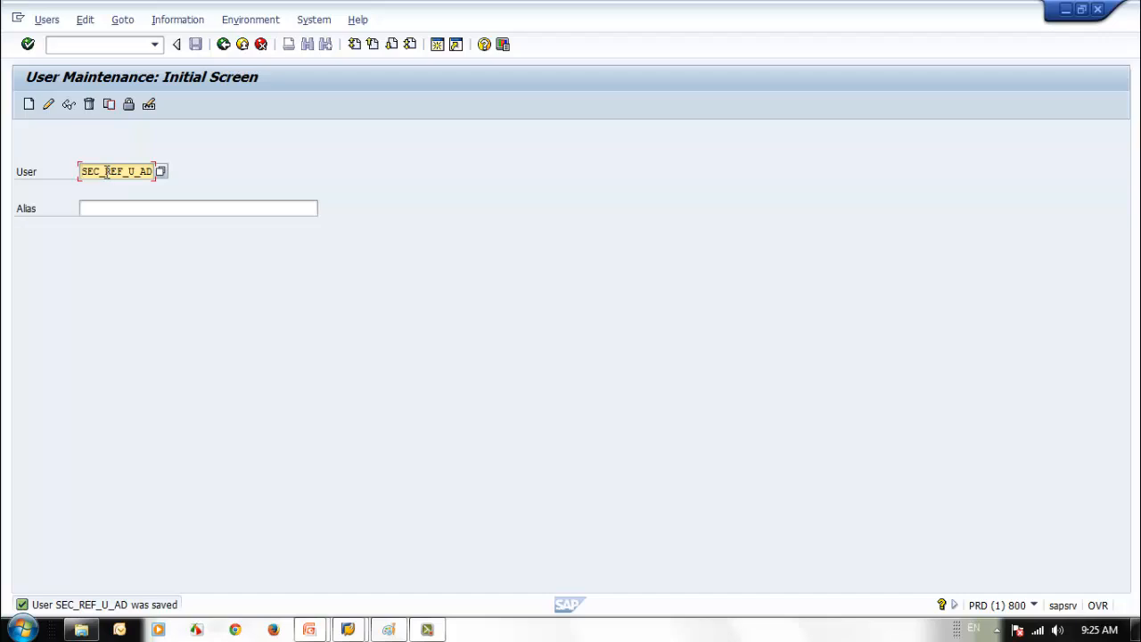
# - Enter user SEC_NEW_01 and set up Copy Users from SEC_REF_U_AD, excluding Address
pyautogui.moveTo(106, 172); pyautogui.dragTo(193, 169)
pyautogui.write('NEW_01')
pyautogui.click(108, 105)
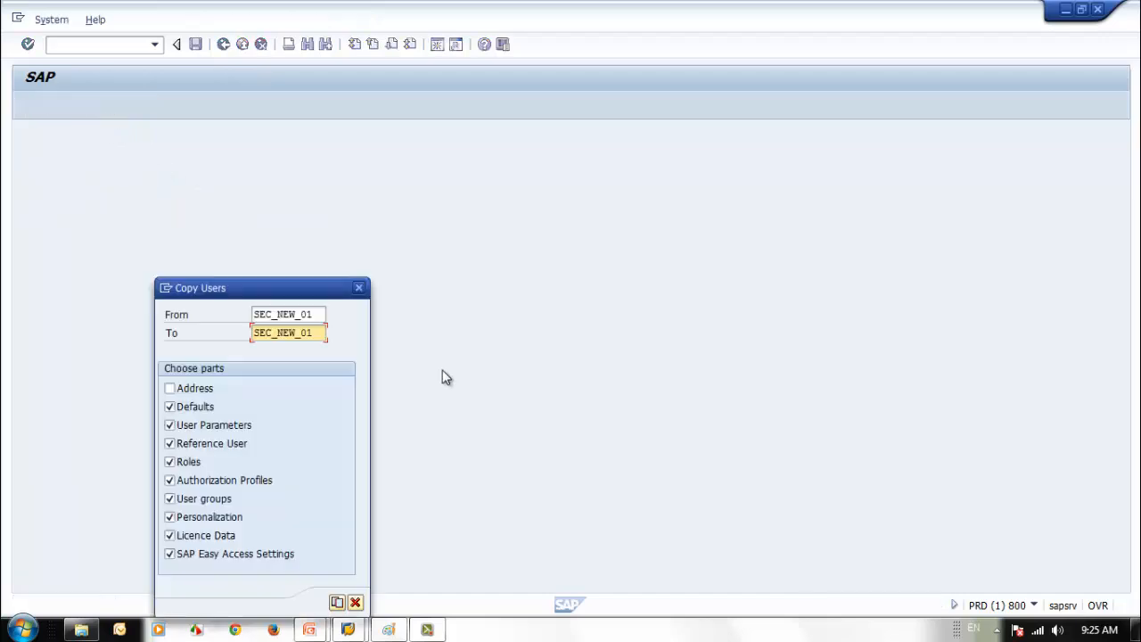
pyautogui.click(316, 316)
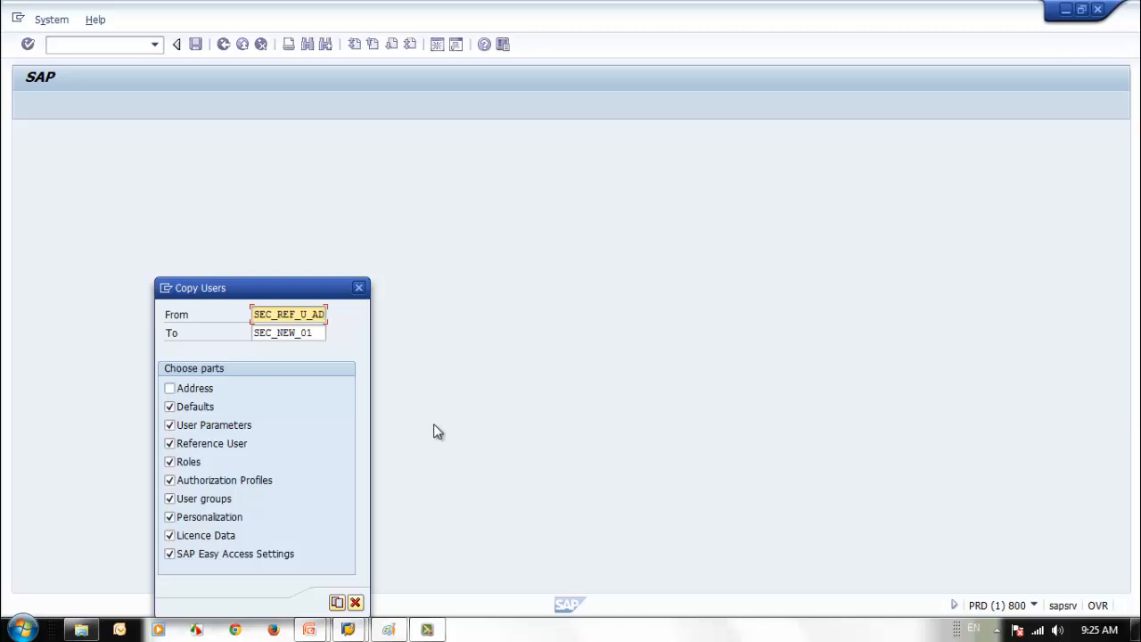
pyautogui.moveTo(312, 287); pyautogui.dragTo(348, 215)
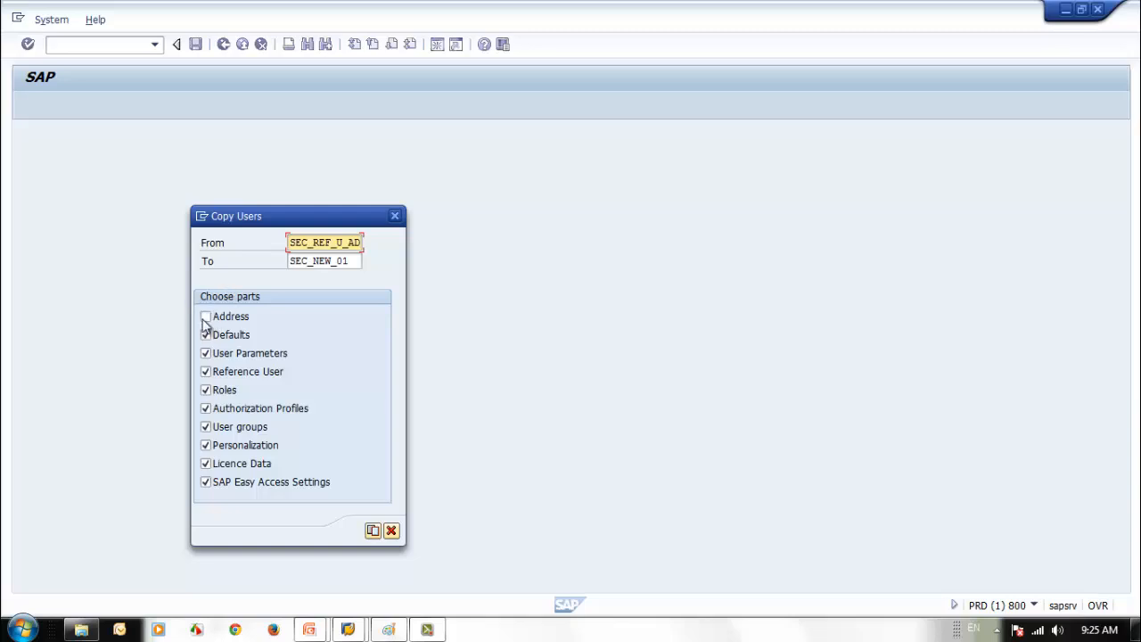
# - Tick Address so all parts are included, and copy SEC_REF_U_AD to SEC_NEW_01
pyautogui.click(207, 318)
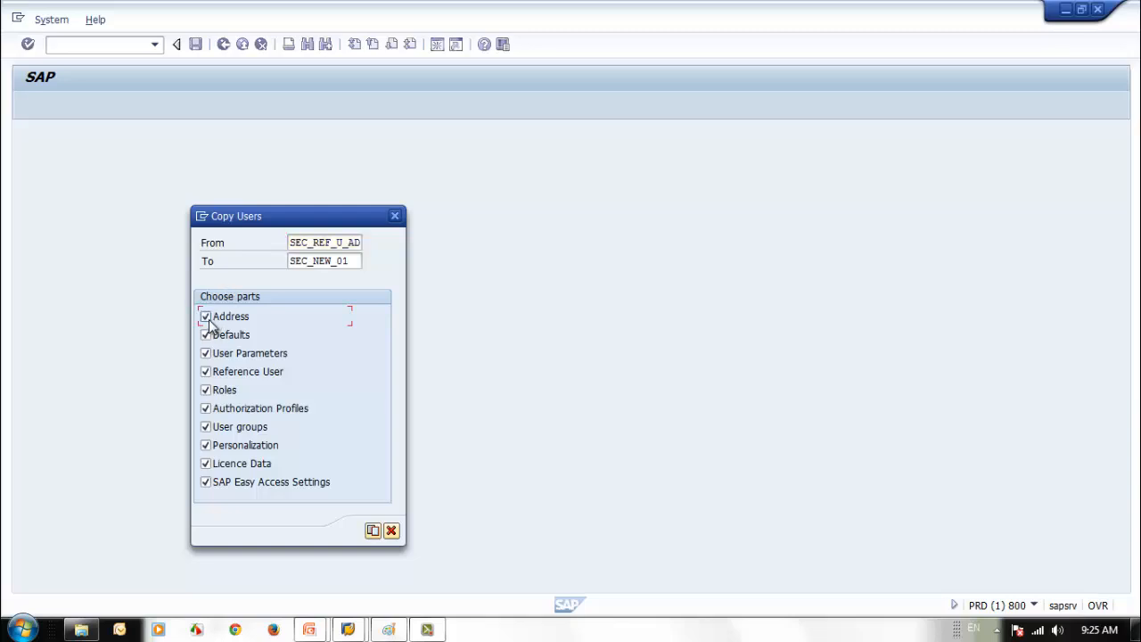
pyautogui.click(372, 532)
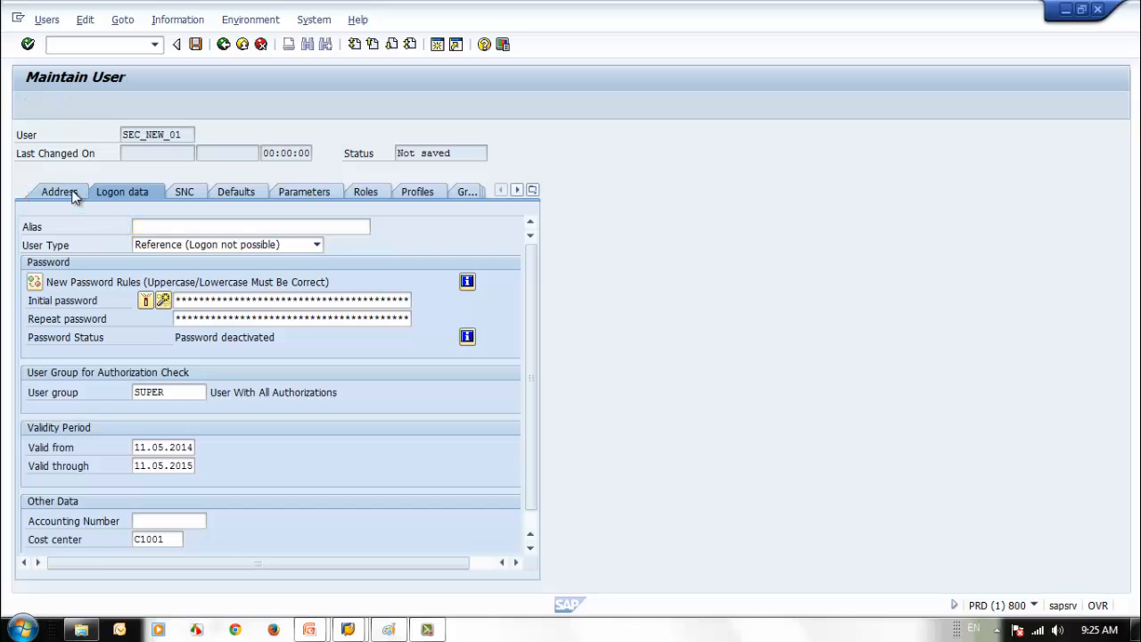
# - Review every copied tab of SEC_NEW_01, from Address through Licence Data and back
pyautogui.click(76, 195)
pyautogui.click(133, 194)
pyautogui.click(189, 193)
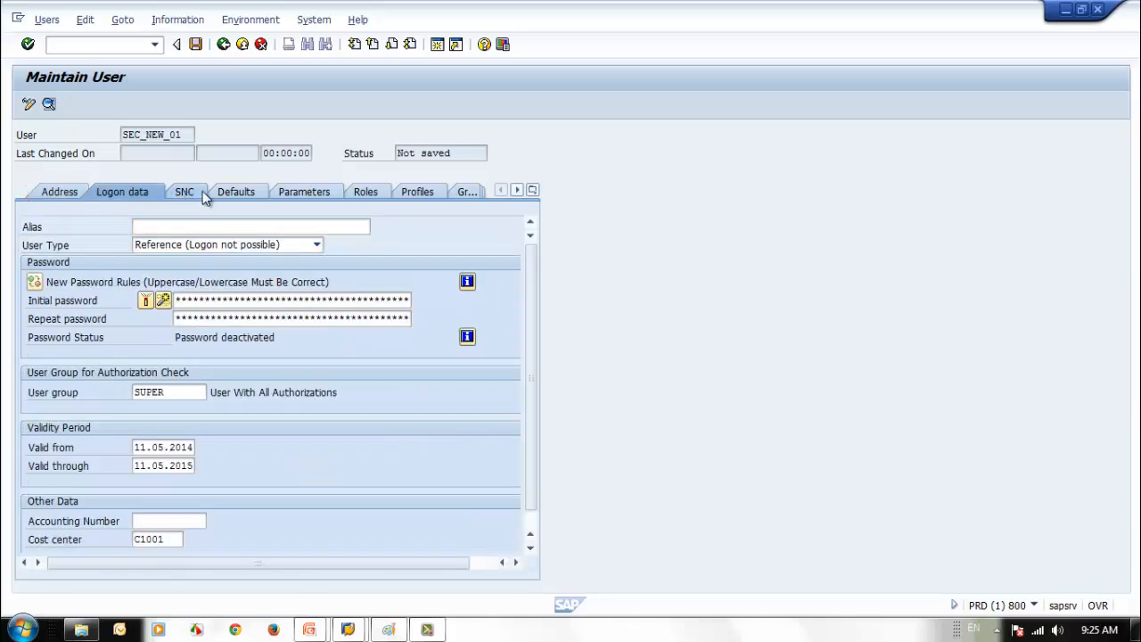
pyautogui.click(244, 194)
pyautogui.click(303, 195)
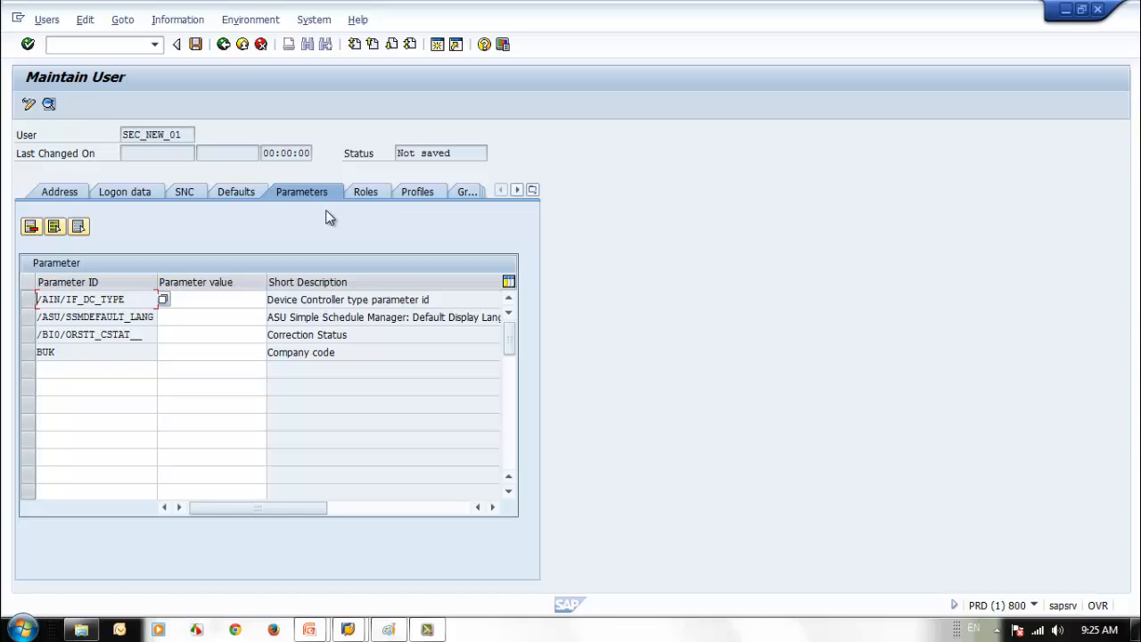
pyautogui.click(374, 192)
pyautogui.click(415, 192)
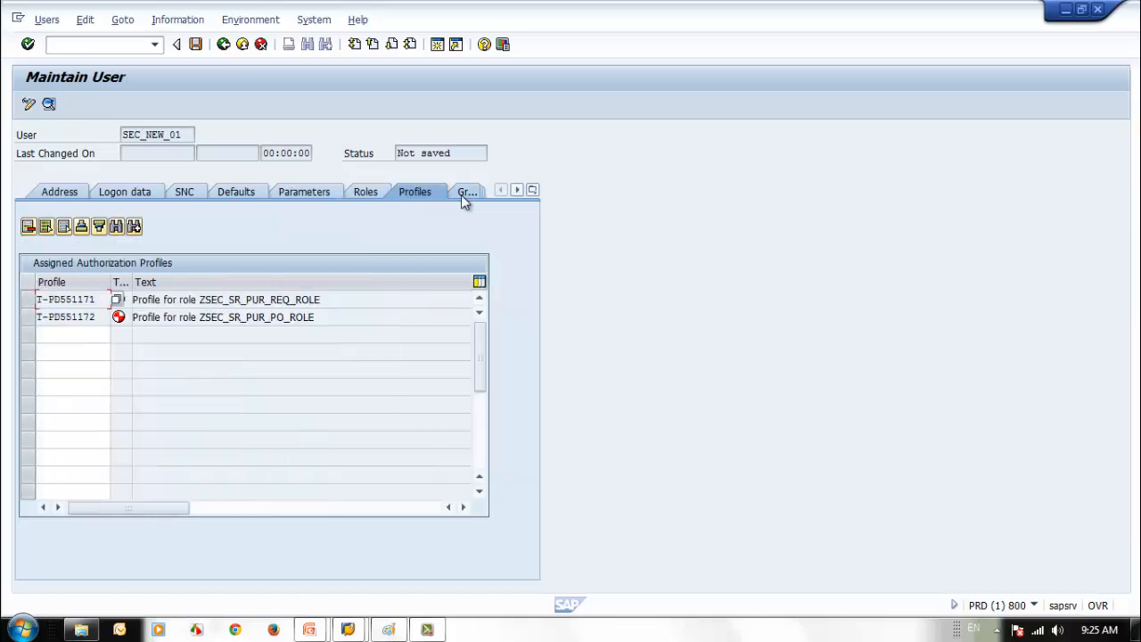
pyautogui.click(467, 192)
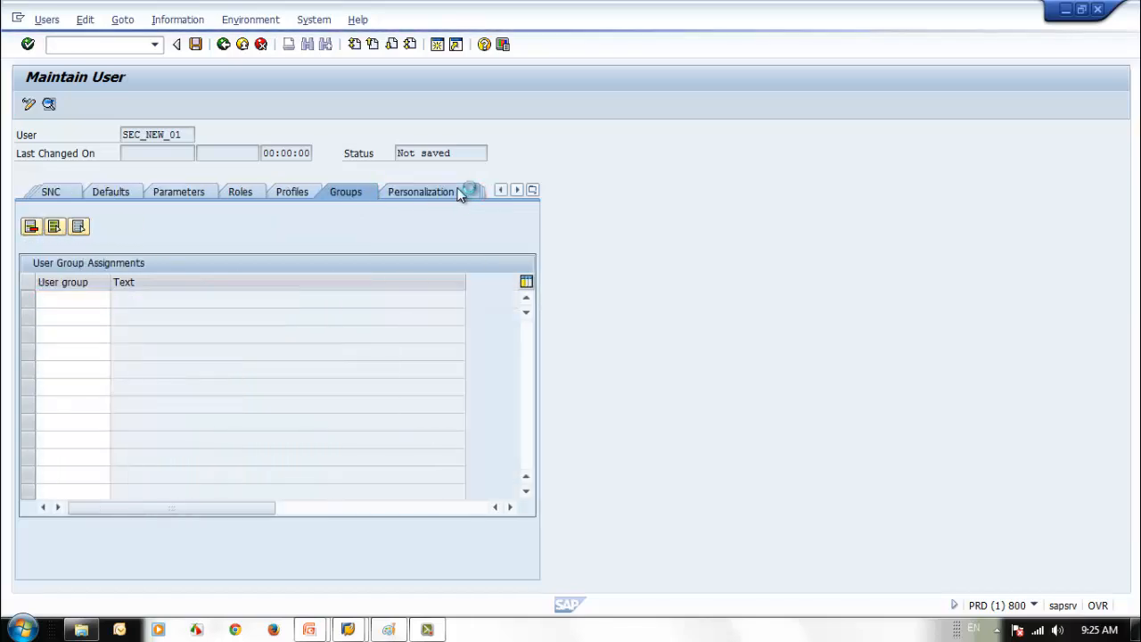
pyautogui.click(458, 192)
pyautogui.click(405, 193)
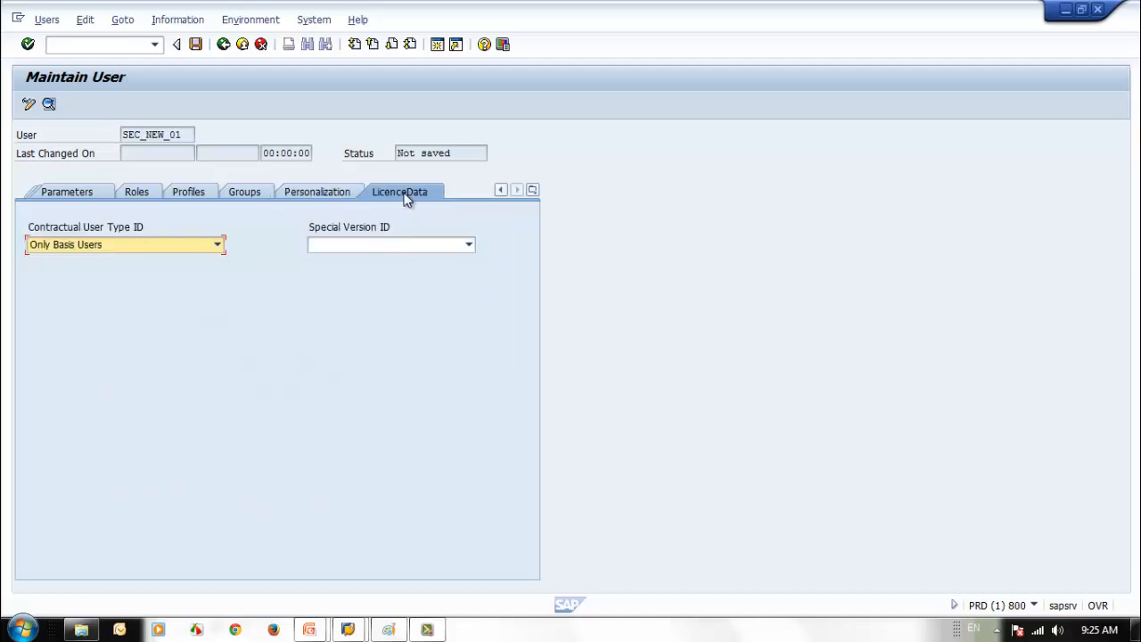
pyautogui.click(48, 197)
pyautogui.click(51, 194)
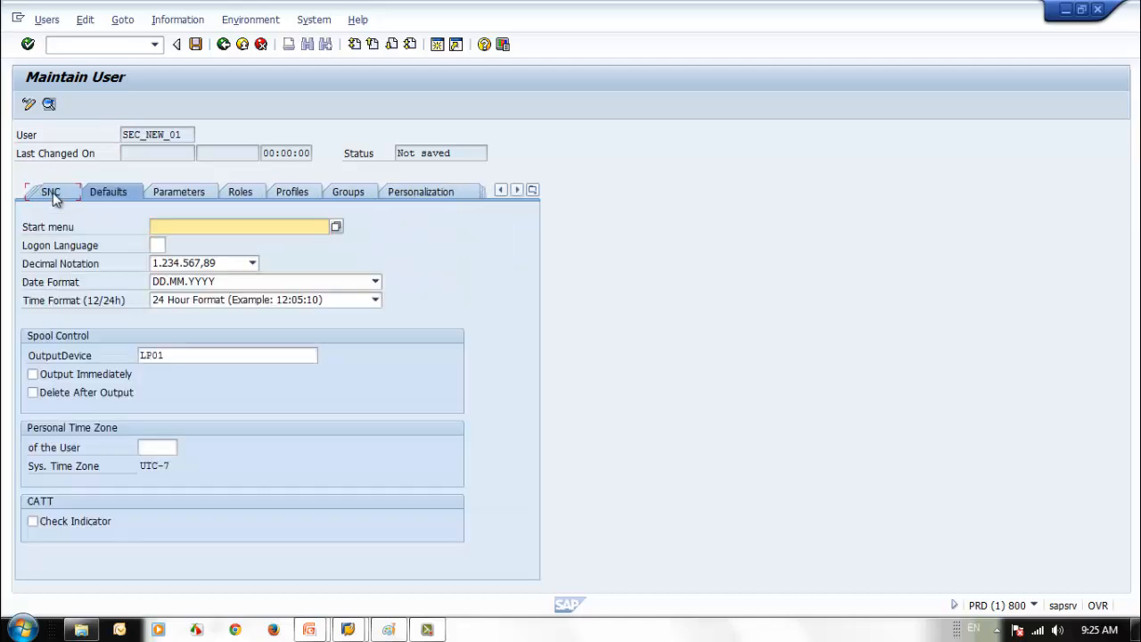
pyautogui.click(52, 196)
pyautogui.click(52, 196)
pyautogui.click(52, 196)
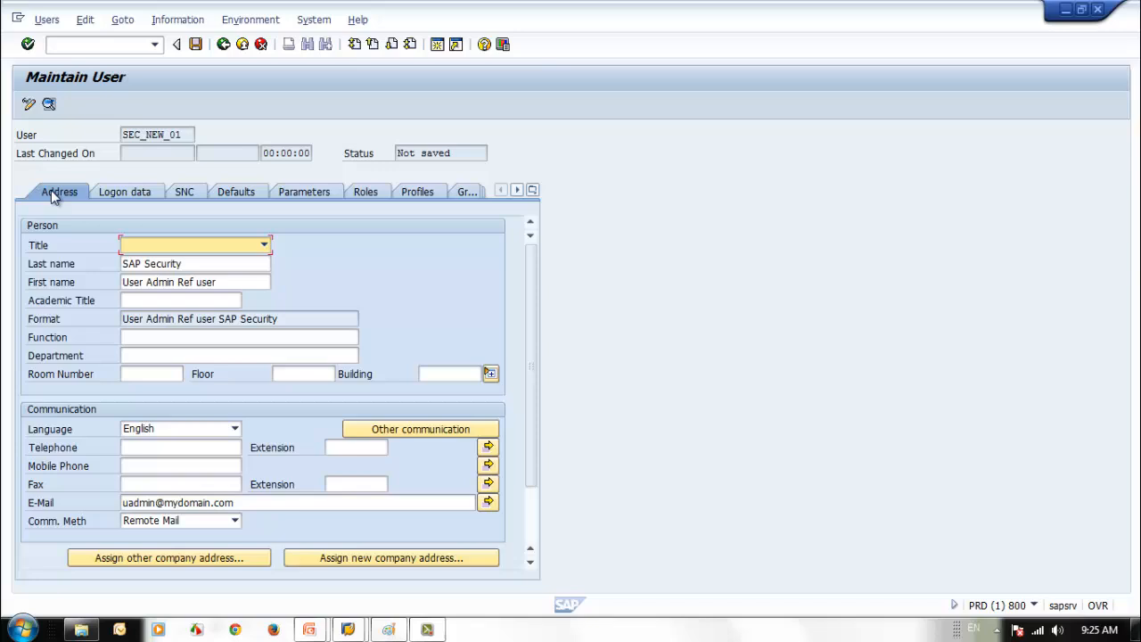
# - Overwrite the first name with 'Test User' on the Address tab
pyautogui.click(203, 263)
pyautogui.moveTo(227, 282); pyautogui.dragTo(95, 285)
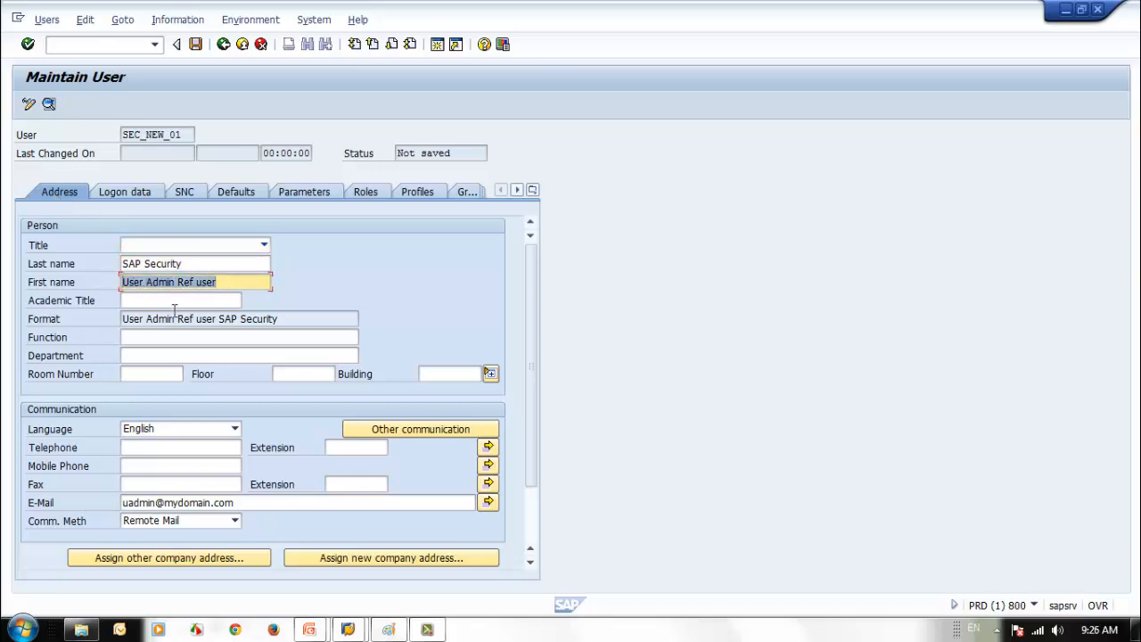
pyautogui.write('Test User')
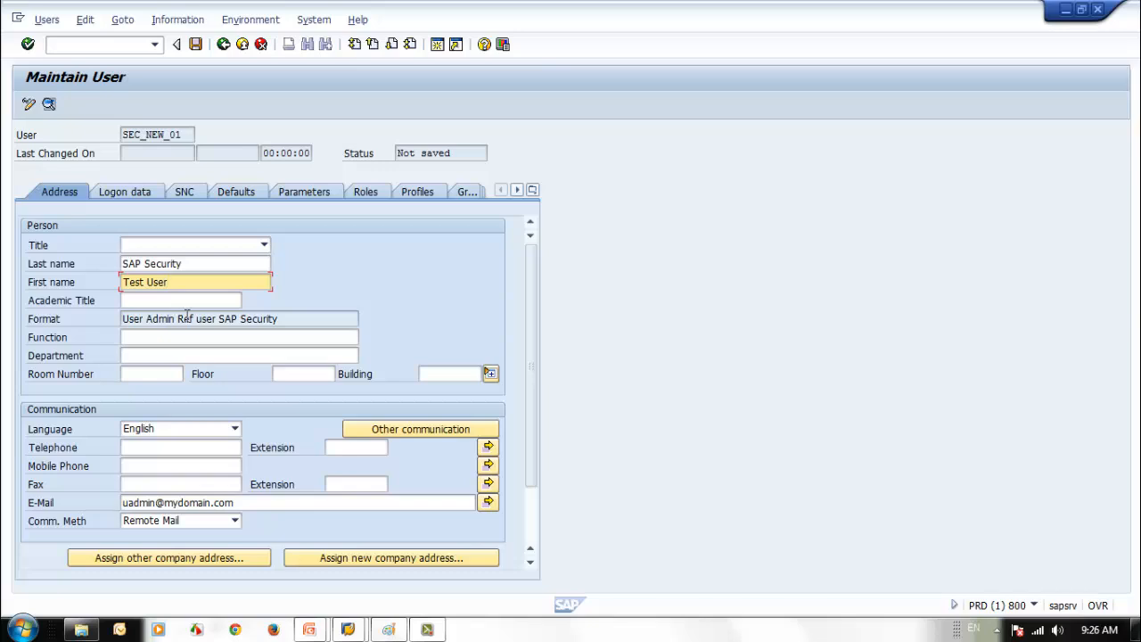
pyautogui.click(138, 193)
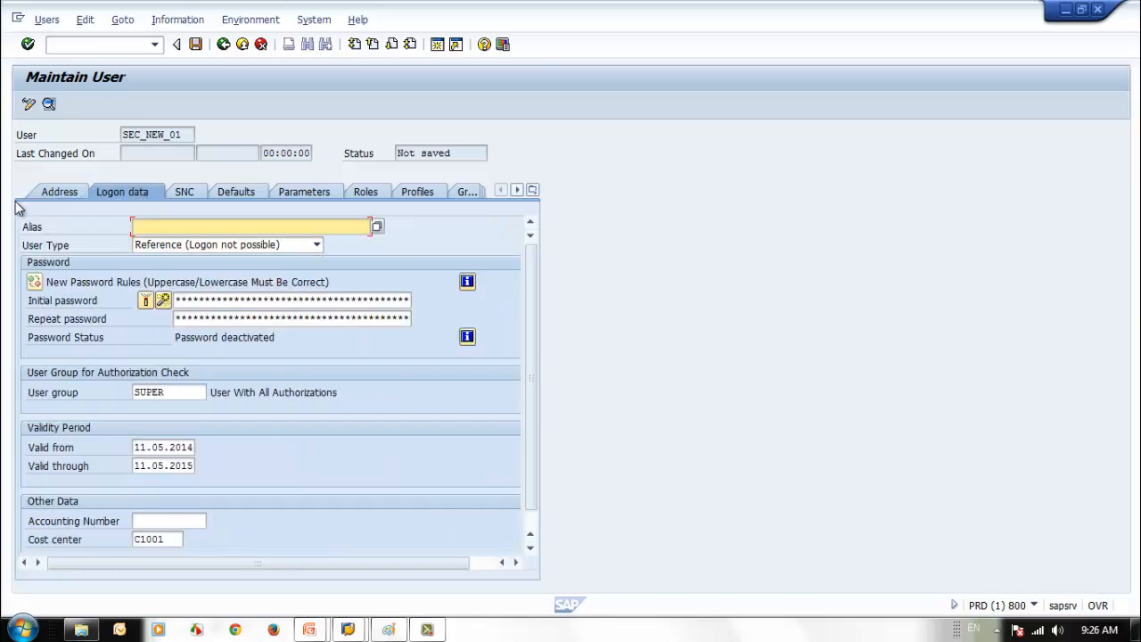
# - Generate an initial password, set user type to Dialog, and save SEC_NEW_01
pyautogui.click(241, 301)
pyautogui.click(163, 300)
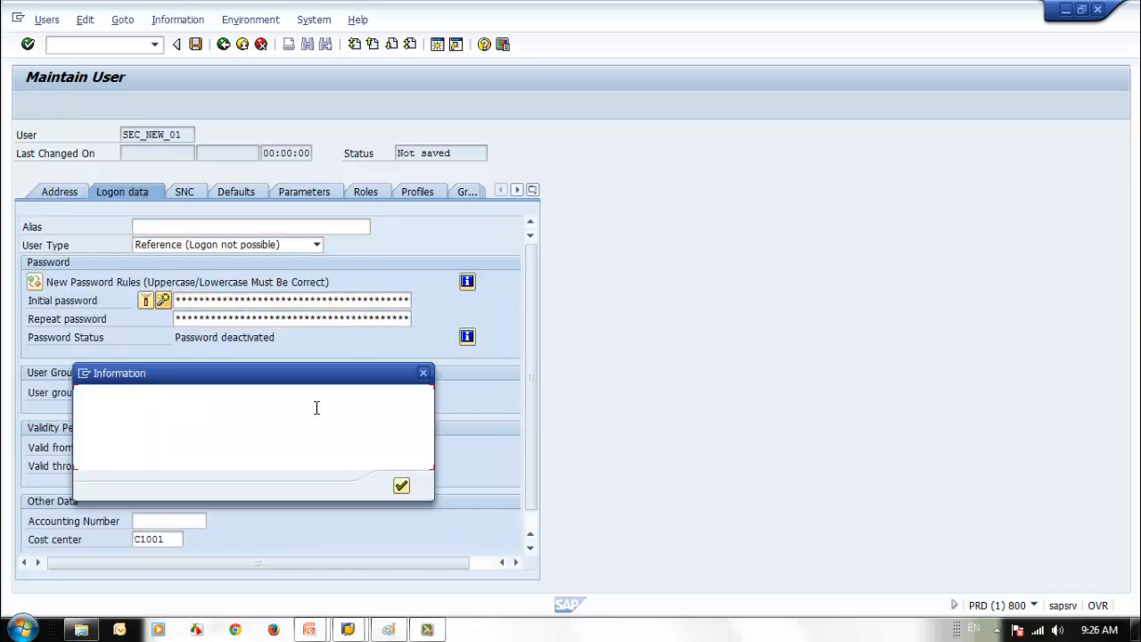
pyautogui.press('Return')
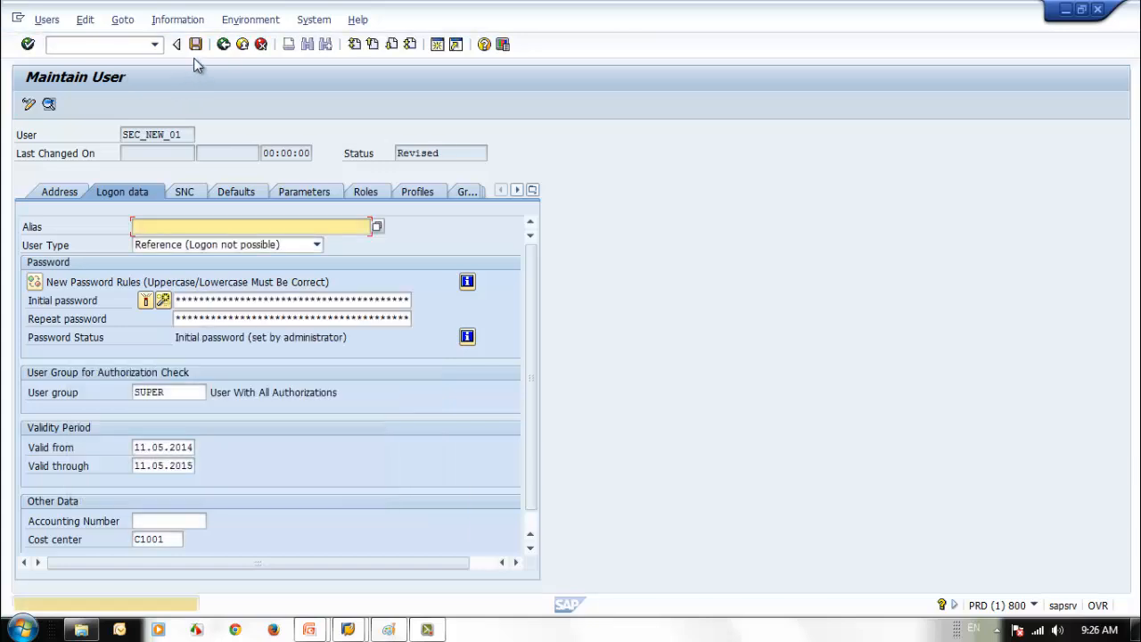
pyautogui.click(307, 245)
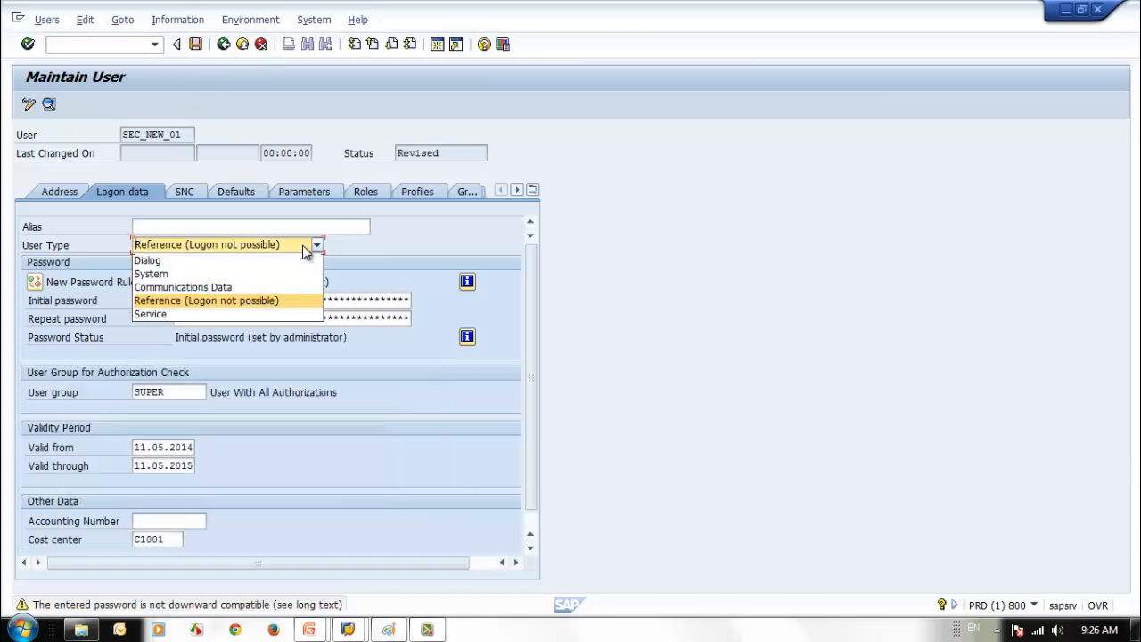
pyautogui.click(224, 263)
pyautogui.click(62, 193)
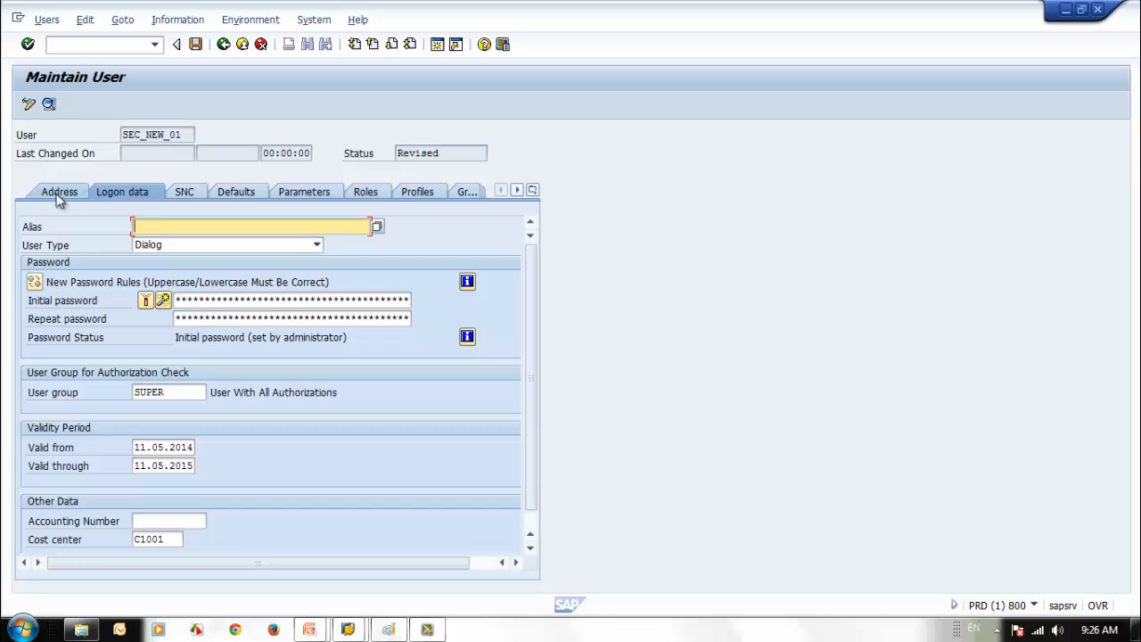
pyautogui.hotkey('ctrl', 's')
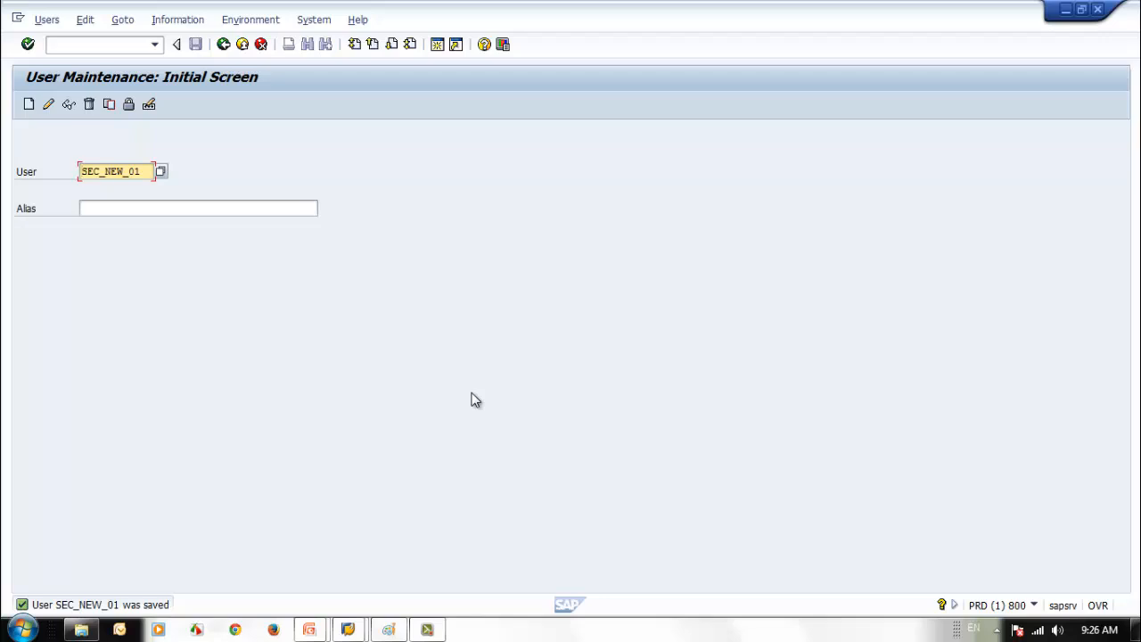
# - Display the saved user SEC_NEW_01
pyautogui.moveTo(147, 171); pyautogui.dragTo(80, 172)
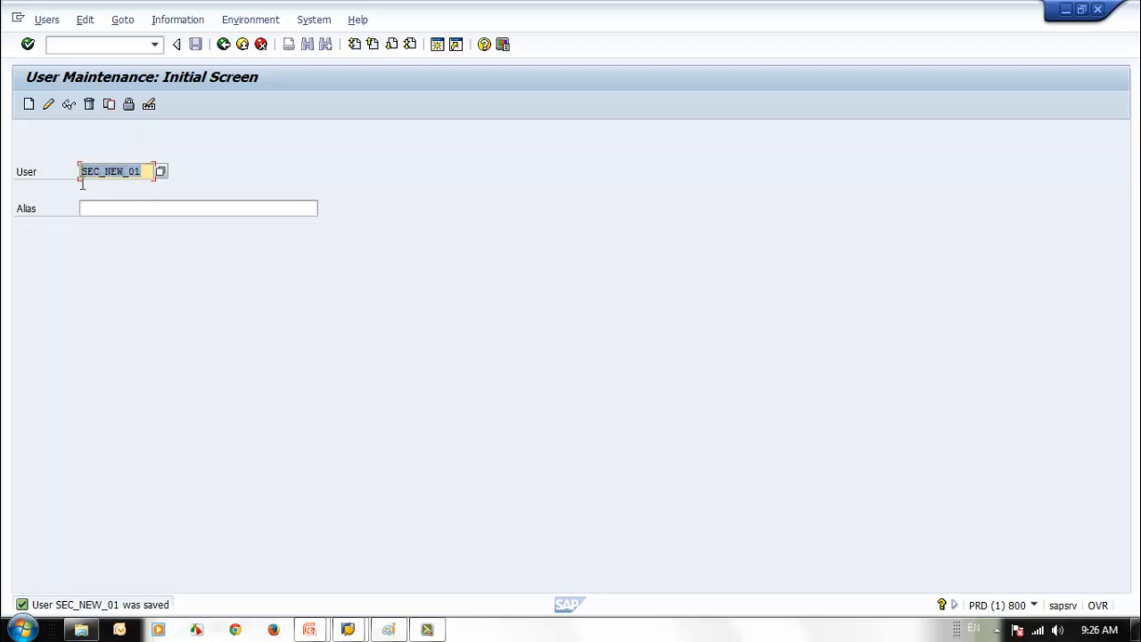
pyautogui.click(242, 277)
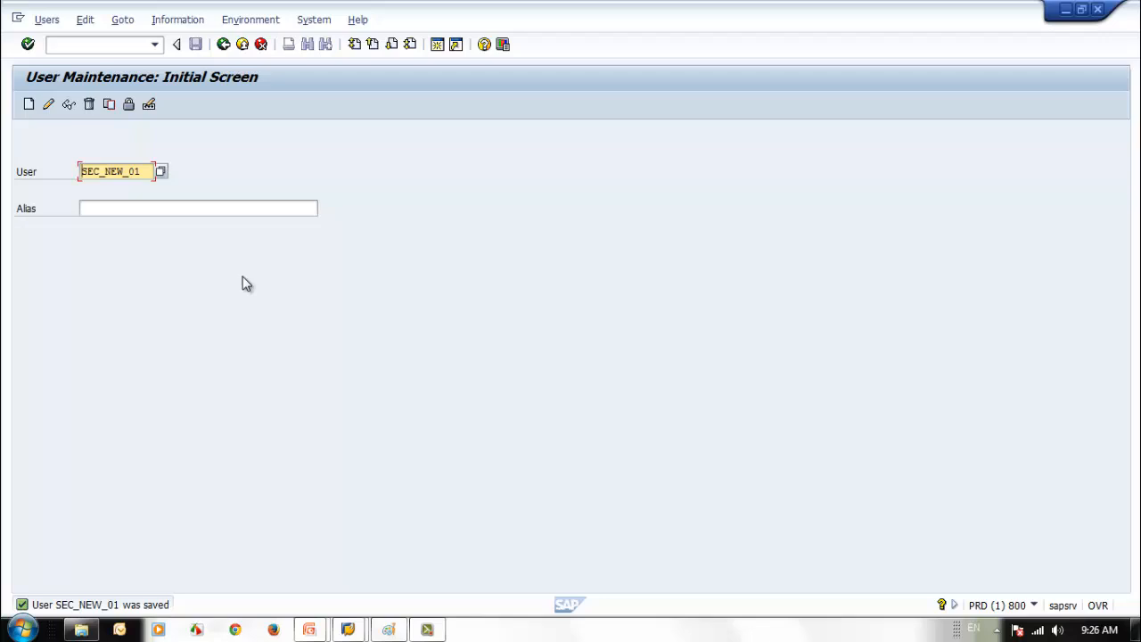
pyautogui.moveTo(144, 171); pyautogui.dragTo(80, 171)
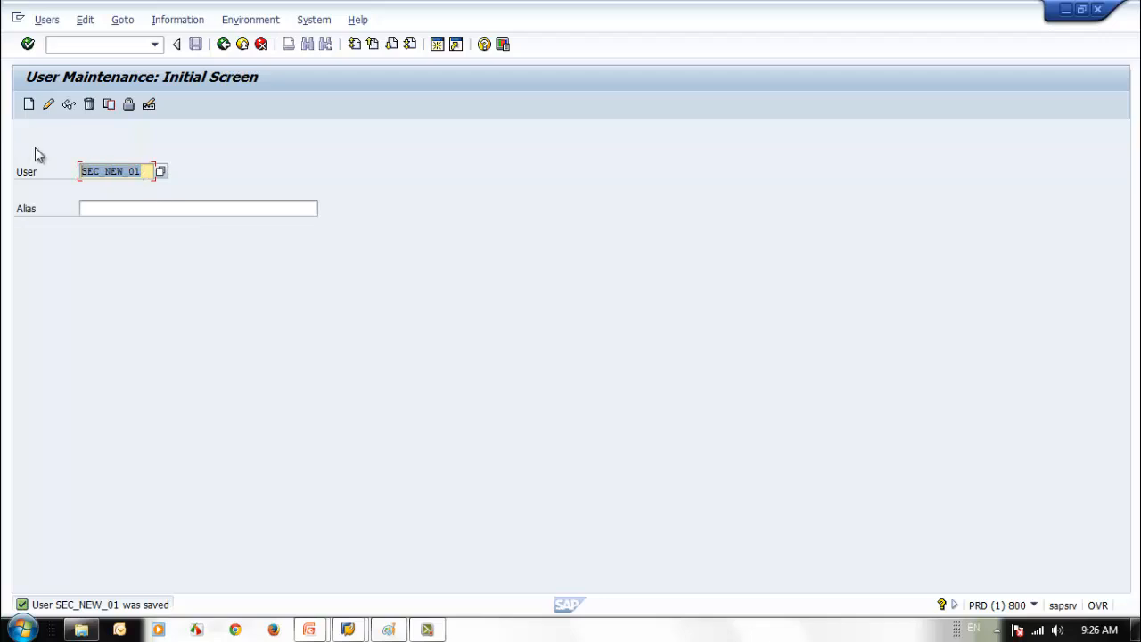
pyautogui.click(69, 105)
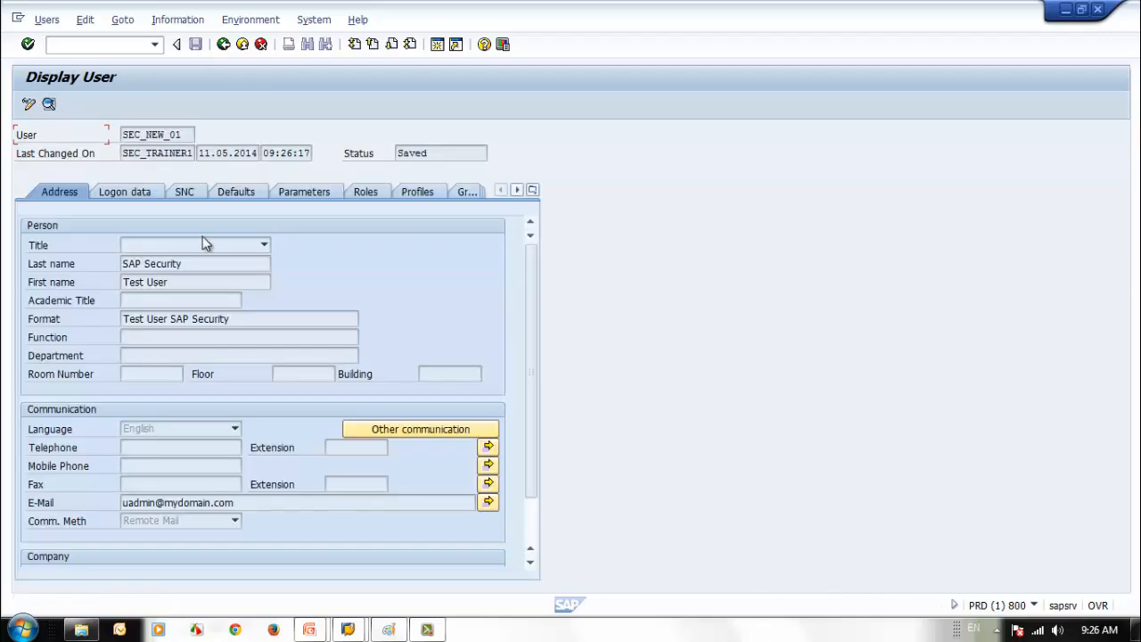
pyautogui.click(222, 45)
pyautogui.write('se')
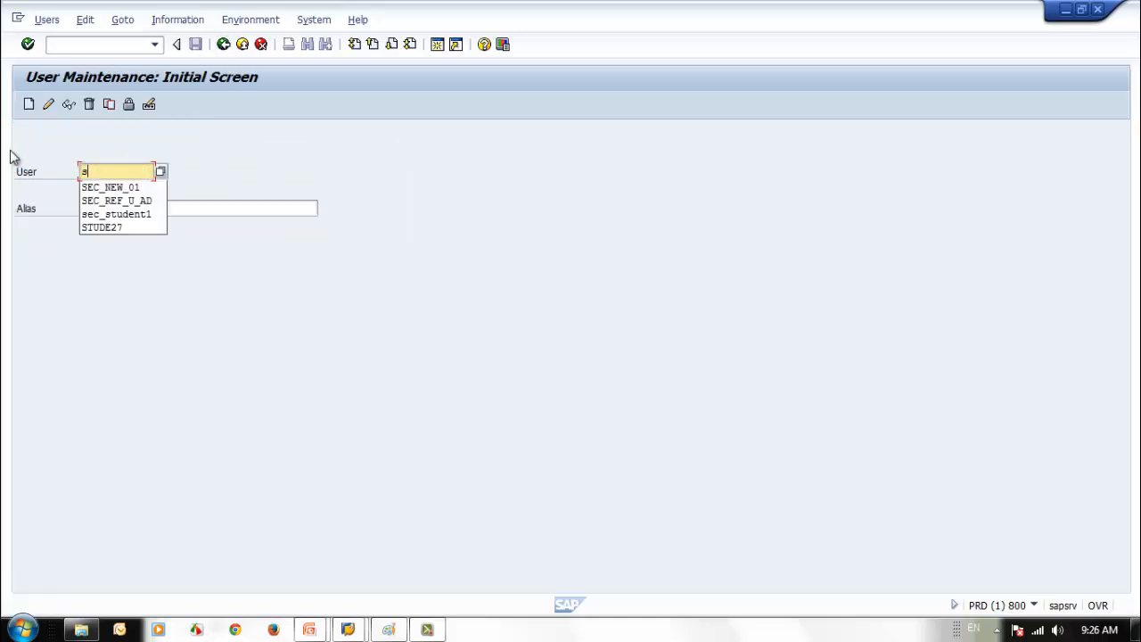
pyautogui.click(116, 214)
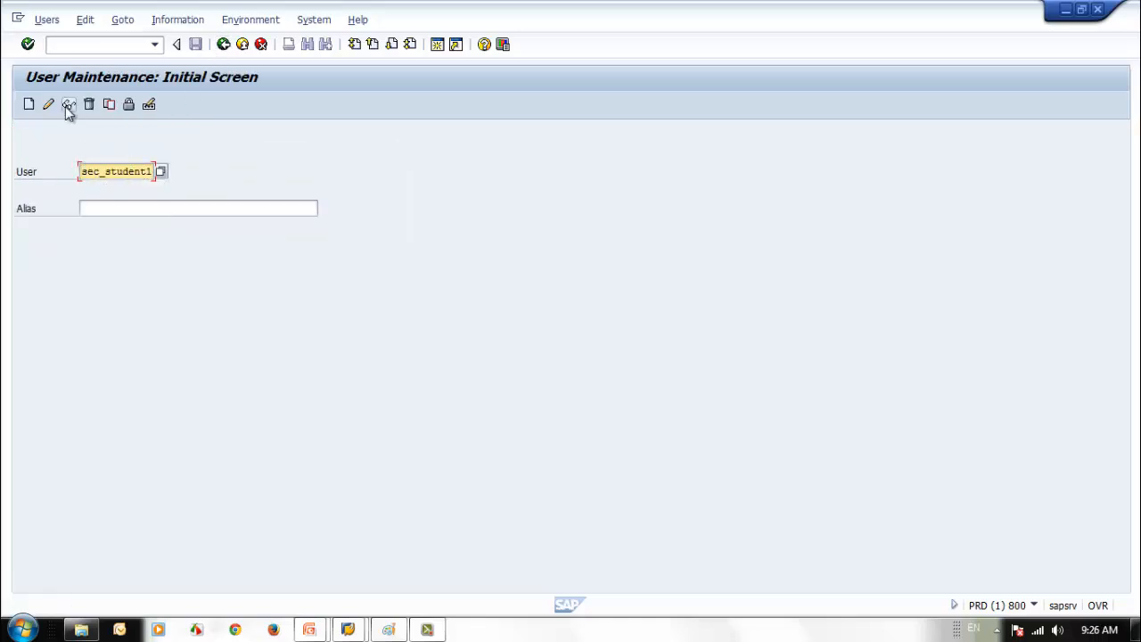
pyautogui.click(69, 104)
pyautogui.click(139, 191)
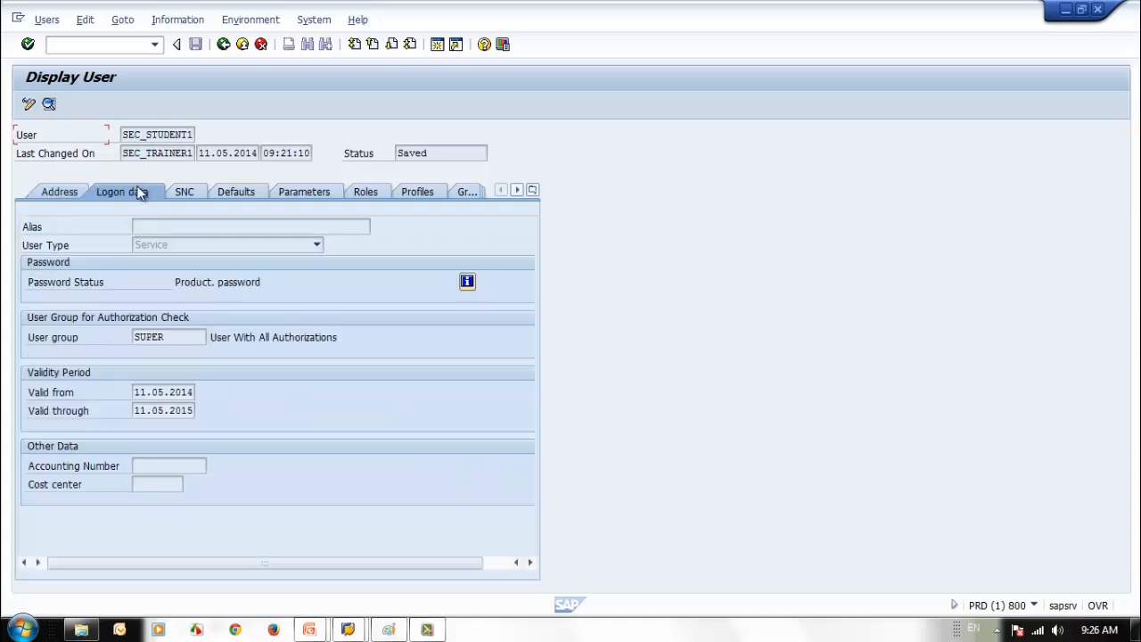
pyautogui.click(47, 191)
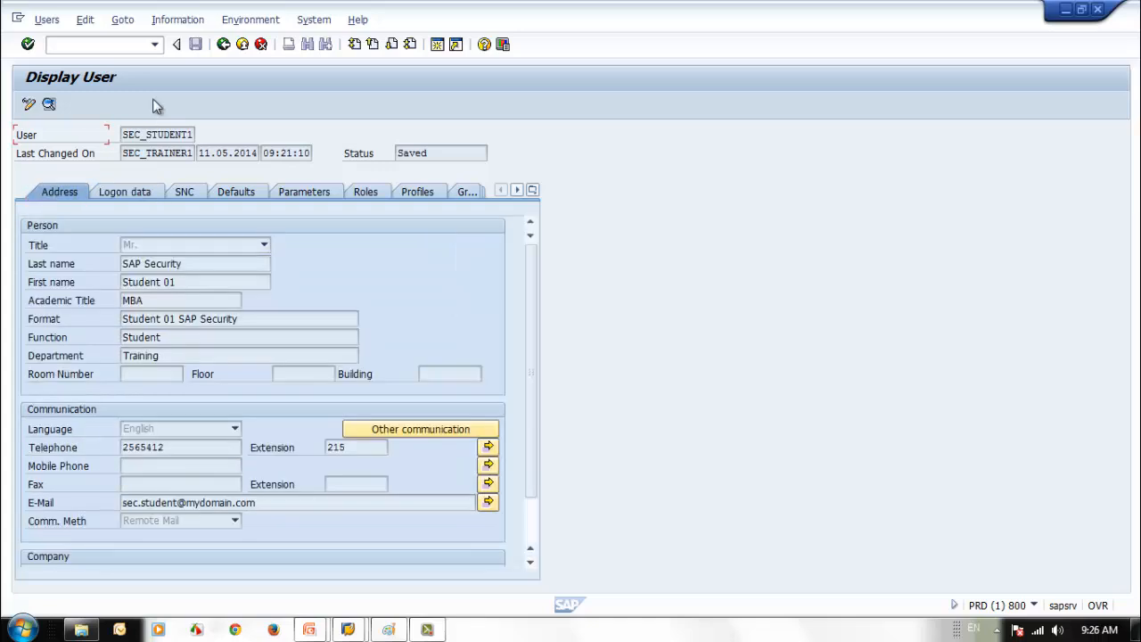
pyautogui.click(133, 186)
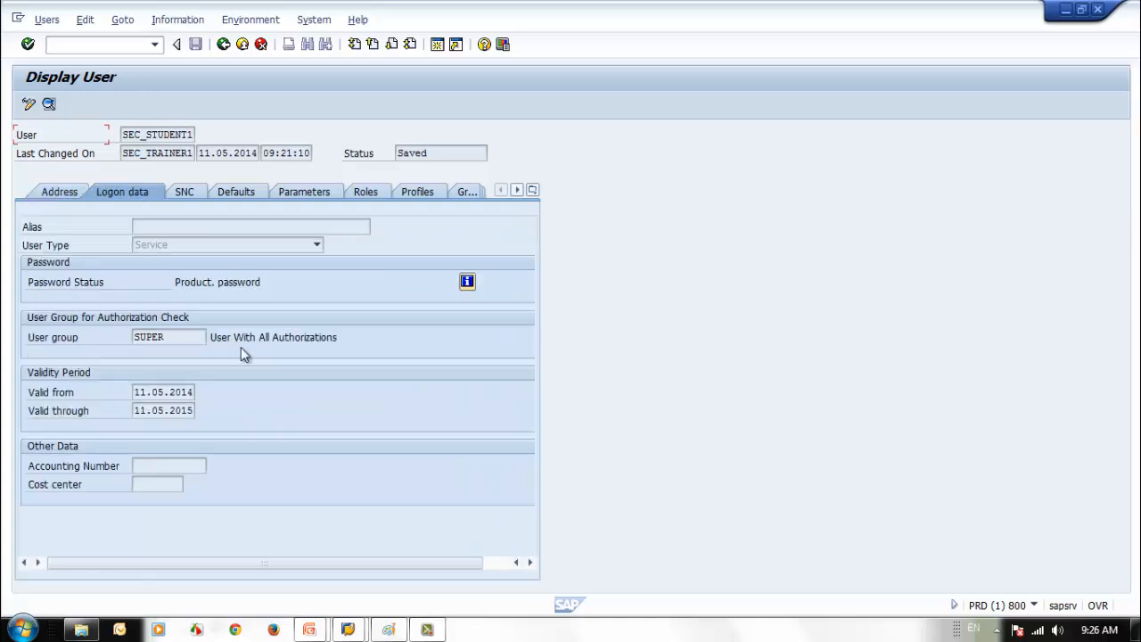
pyautogui.click(67, 188)
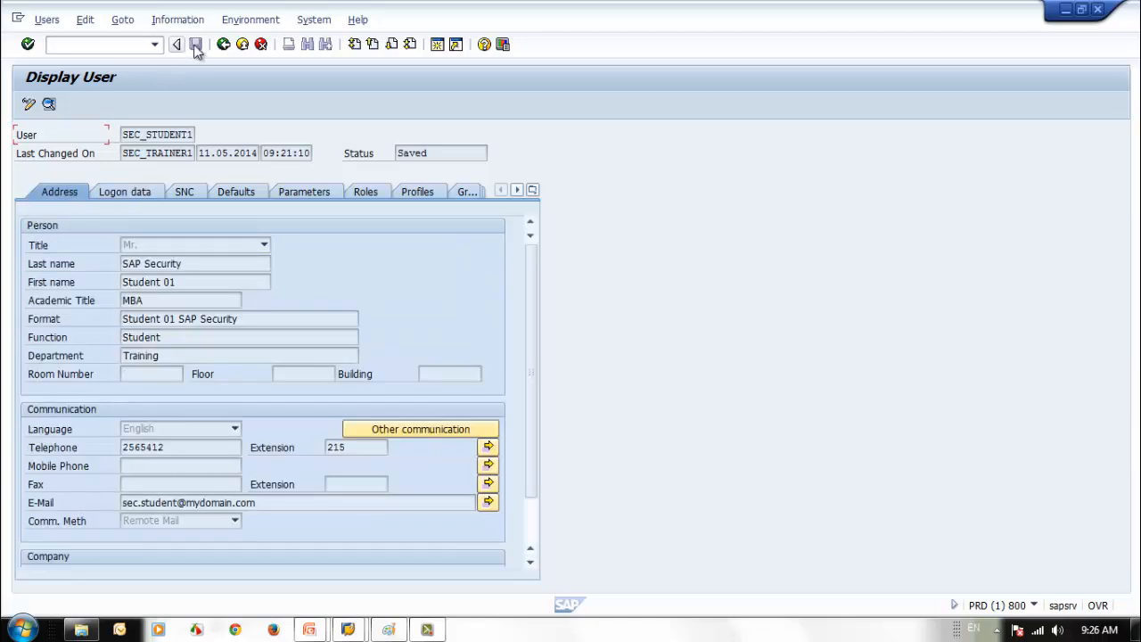
pyautogui.click(223, 43)
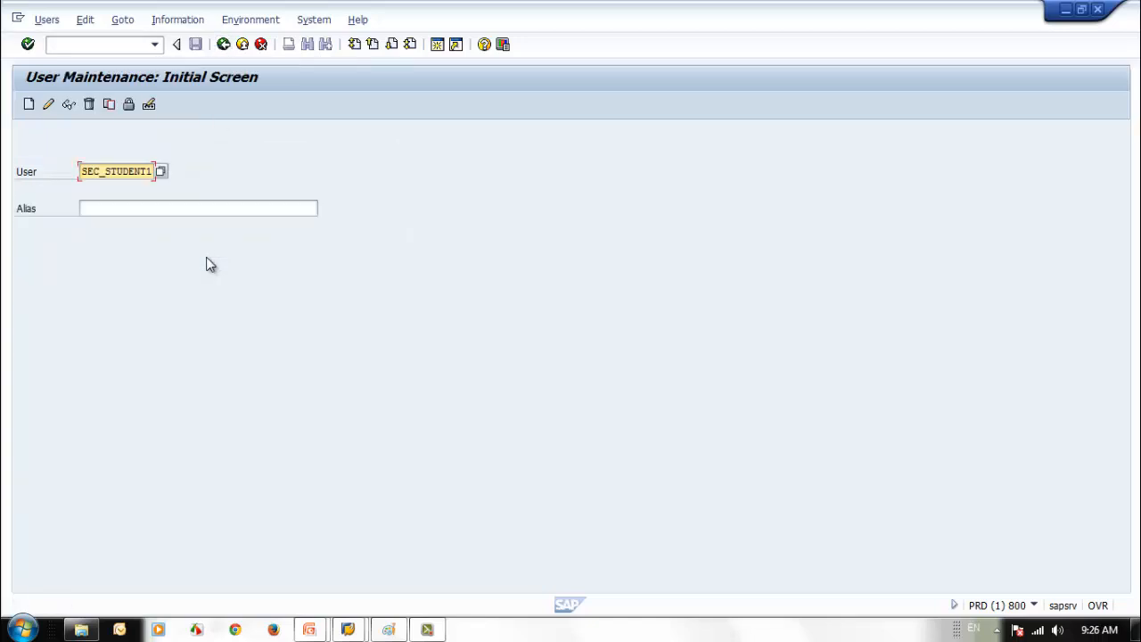
pyautogui.click(108, 104)
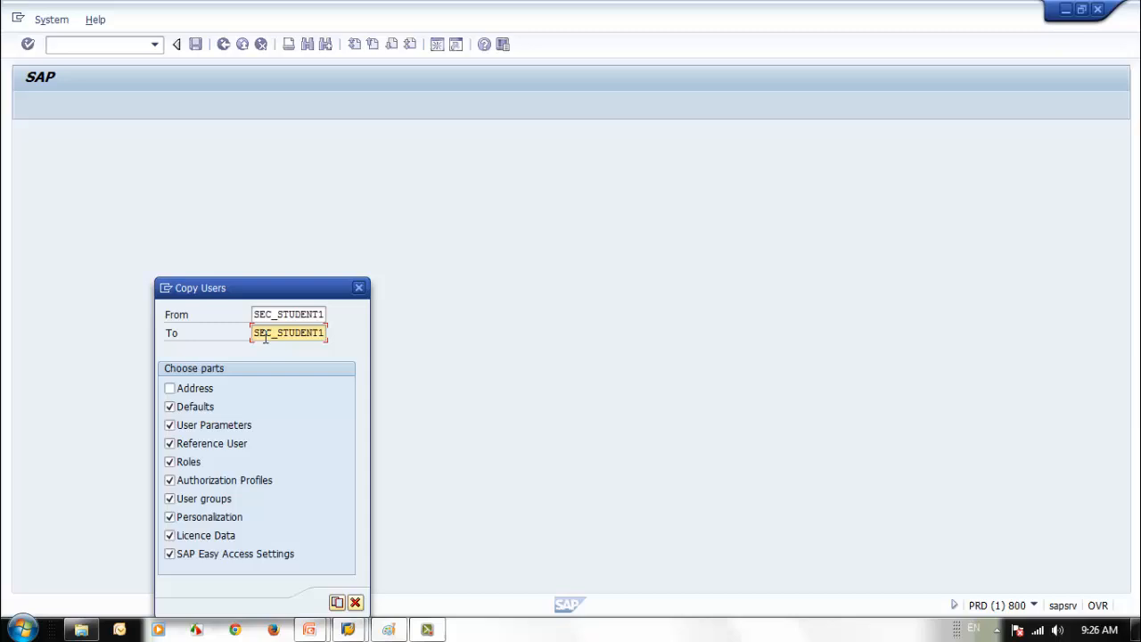
pyautogui.click(355, 604)
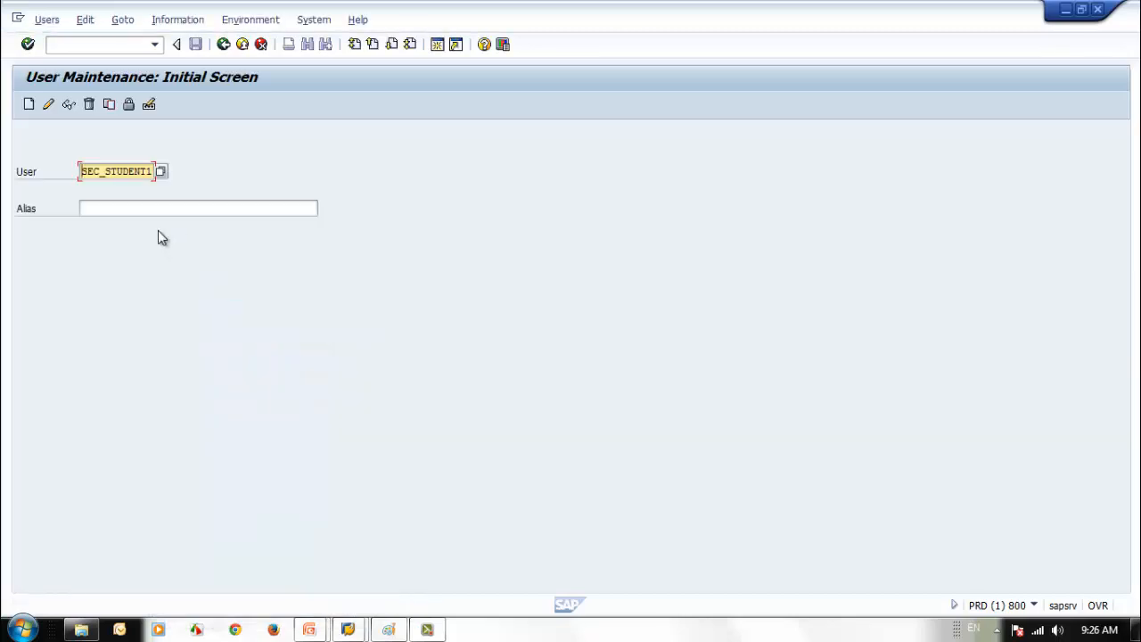
pyautogui.click(129, 105)
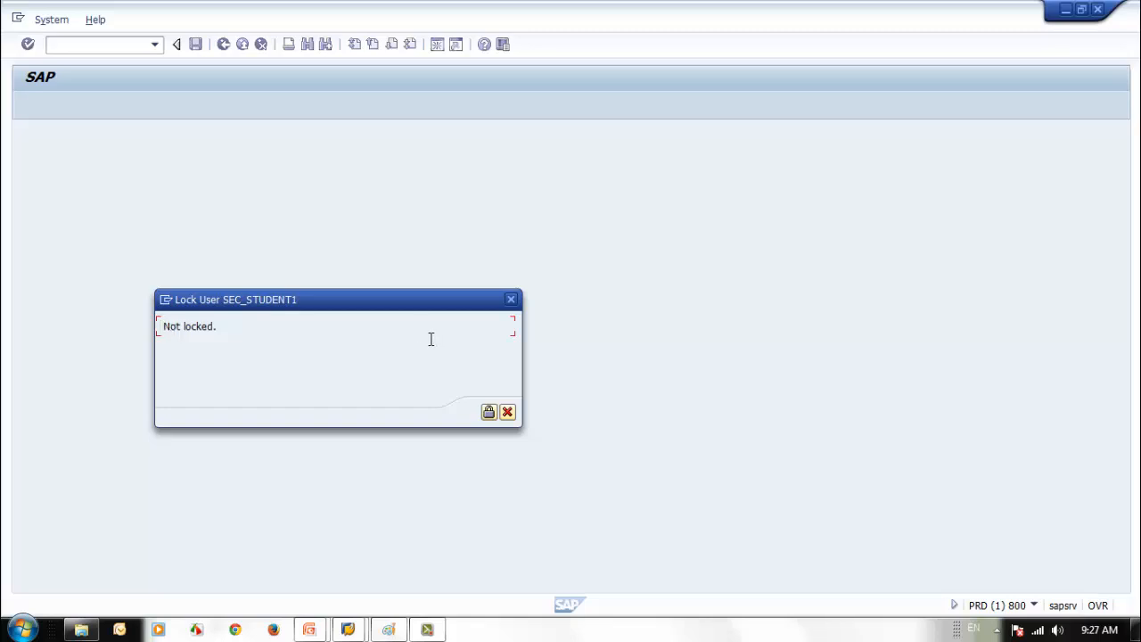
pyautogui.click(507, 413)
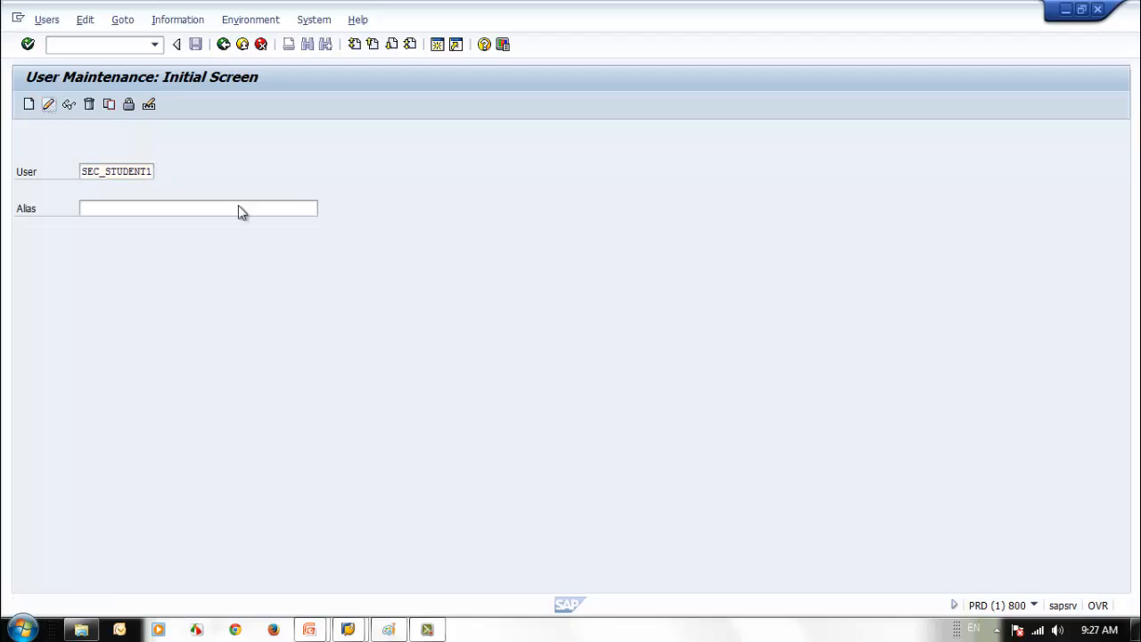
# - Enter a new initial password for SEC_STUDENT1 on the Logon data tab
pyautogui.press('F6')
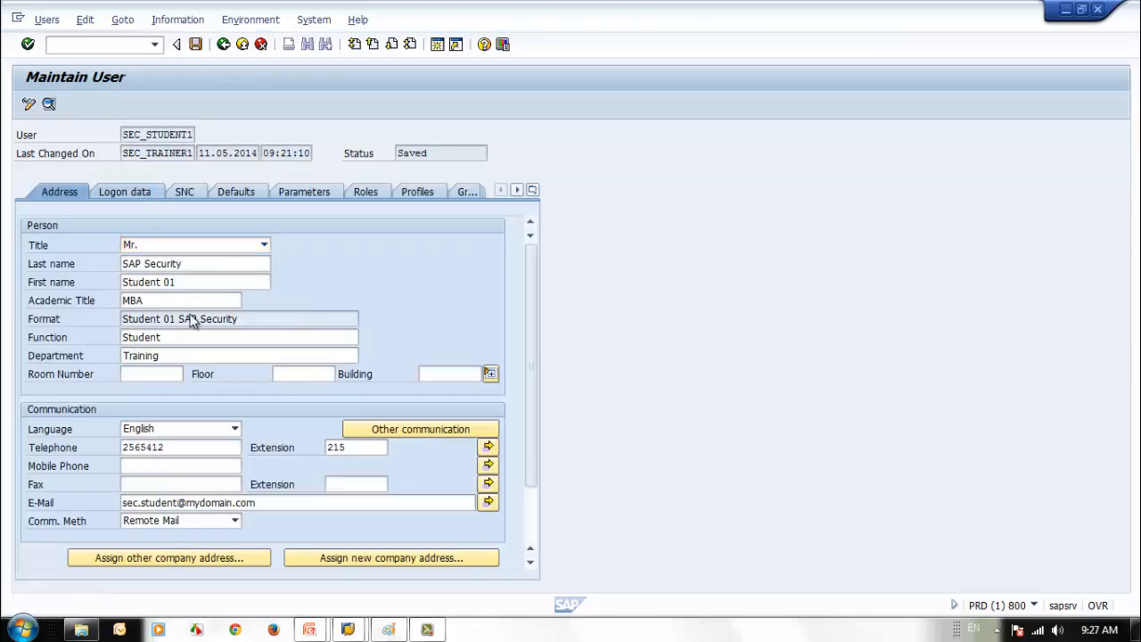
pyautogui.click(197, 304)
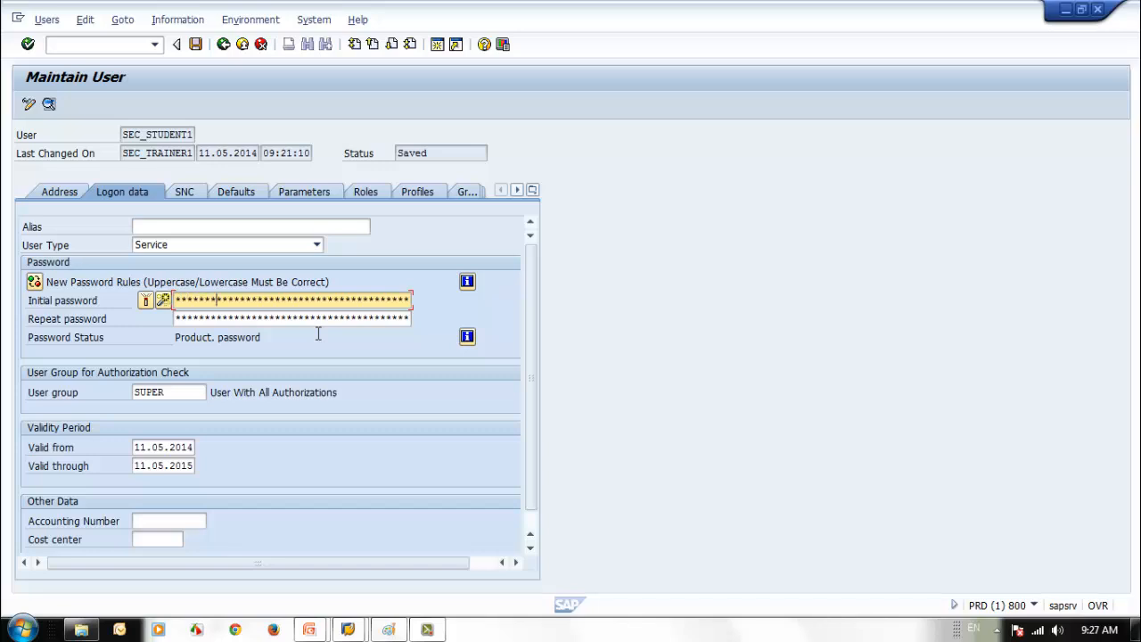
pyautogui.press('Tab')
pyautogui.write('**')
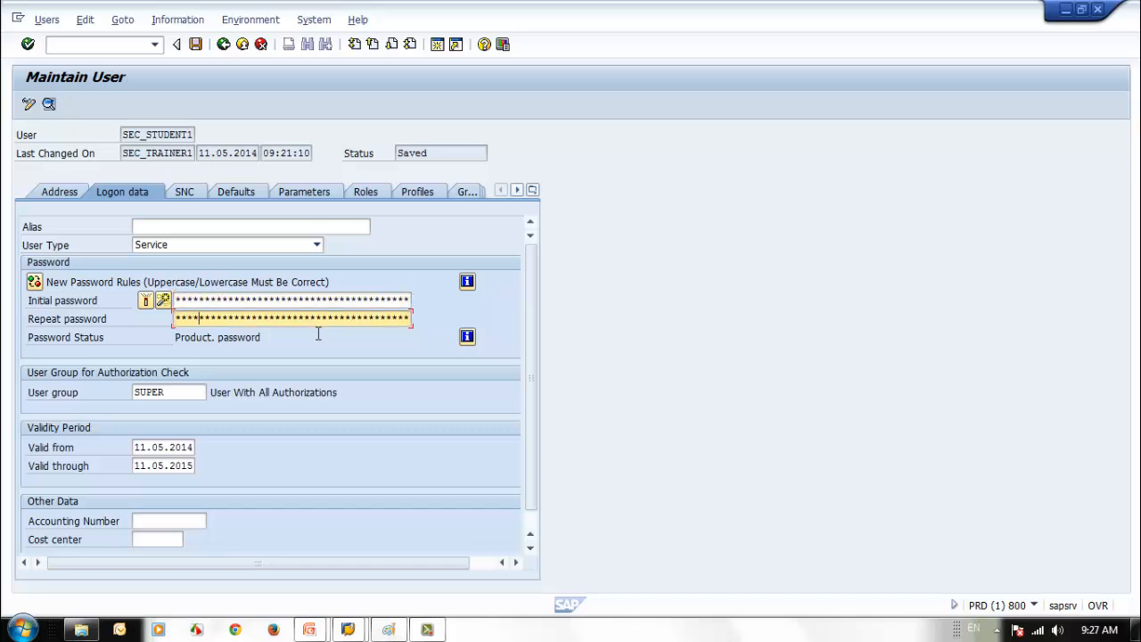
pyautogui.press('Return')
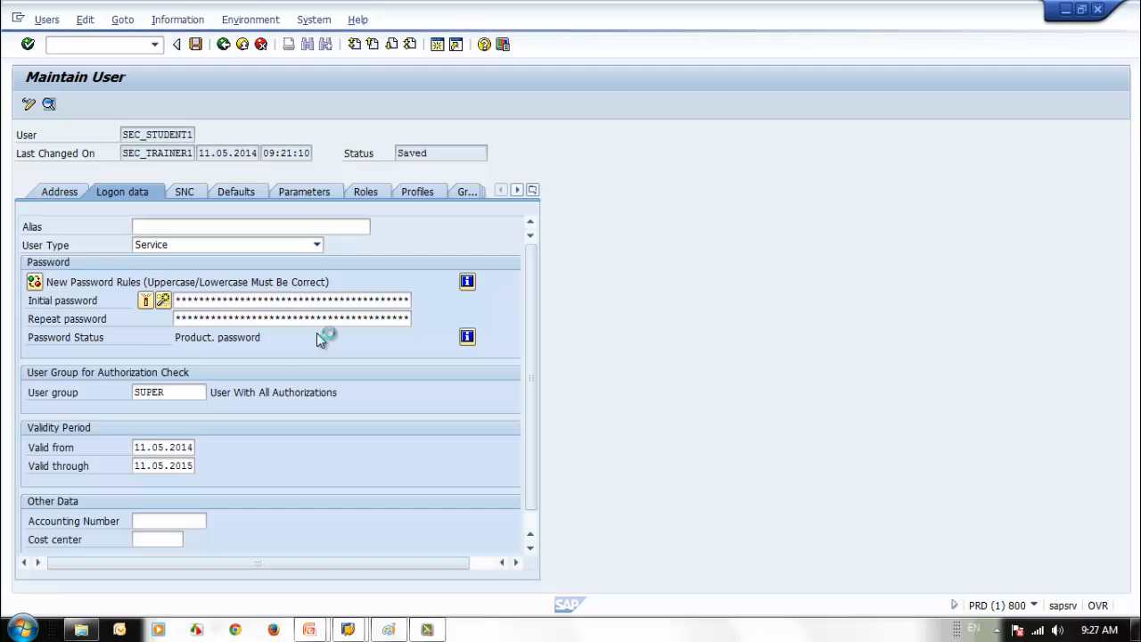
# - Change SEC_STUDENT1's user type from Service to Dialog and save
pyautogui.click(316, 245)
pyautogui.click(176, 260)
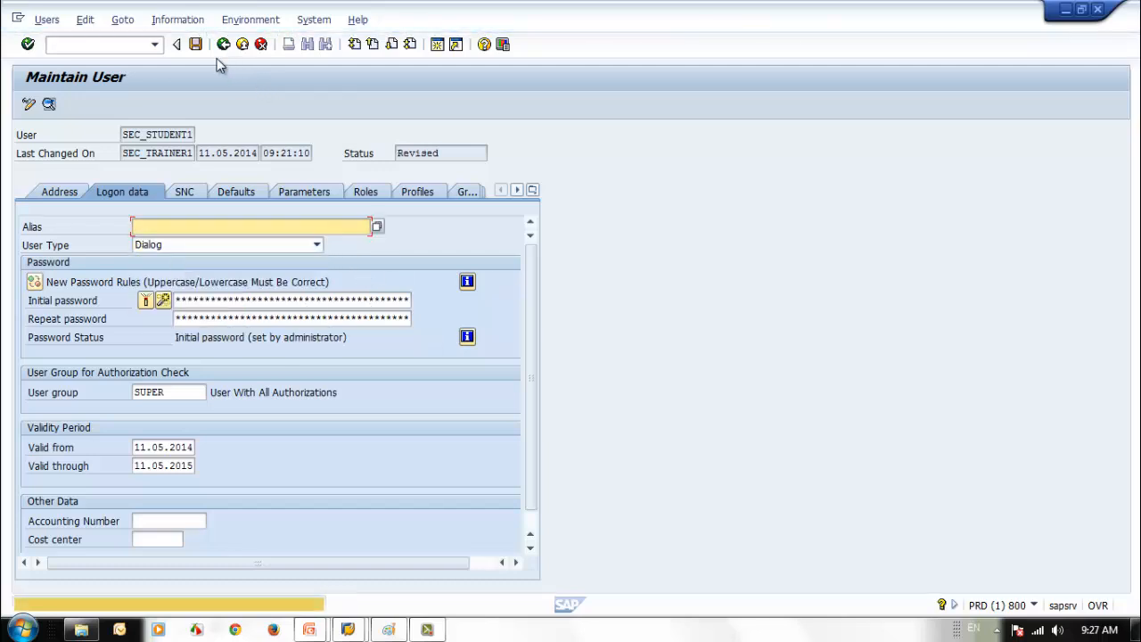
pyautogui.click(196, 45)
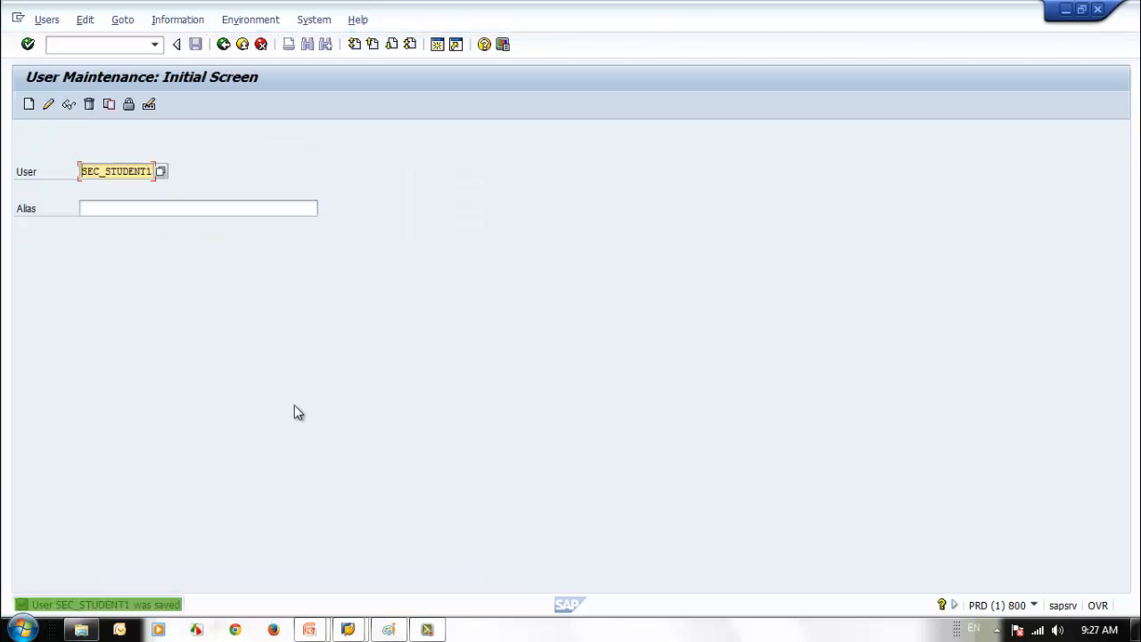
pyautogui.moveTo(348, 630)
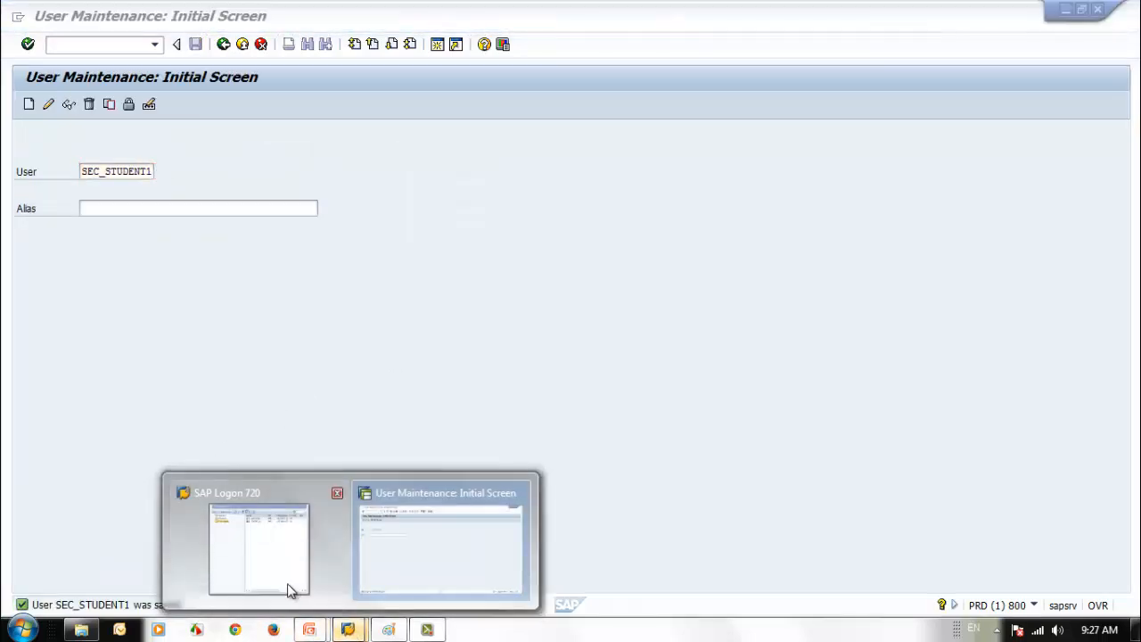
pyautogui.click(287, 584)
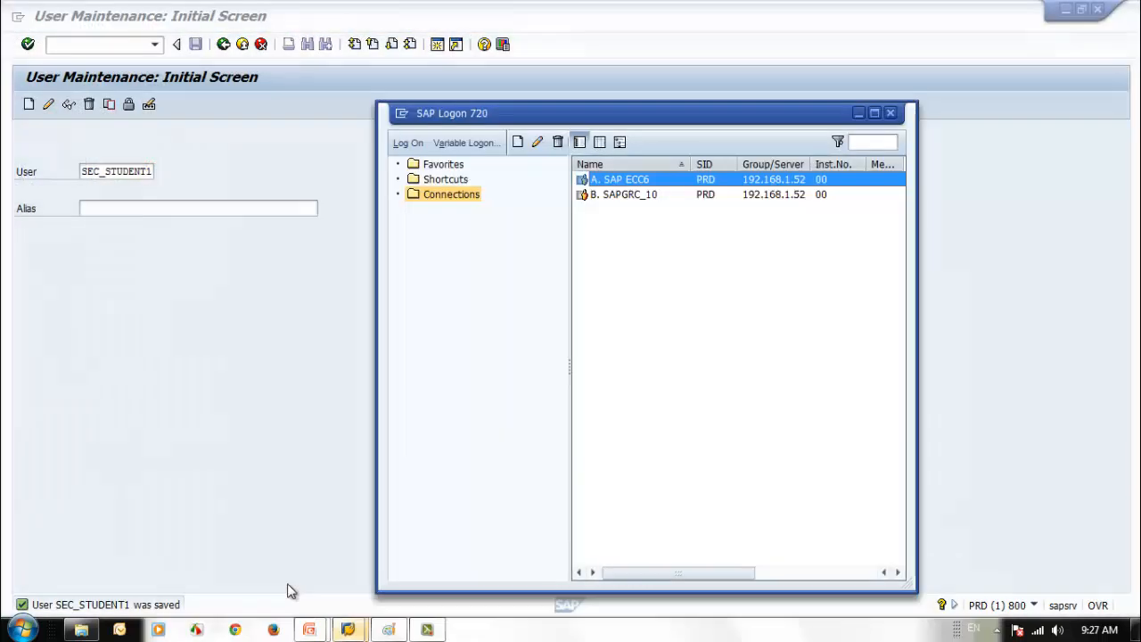
# - Log on to SAP ECC6 as sec_student1 and set a new password
pyautogui.doubleClick(628, 183)
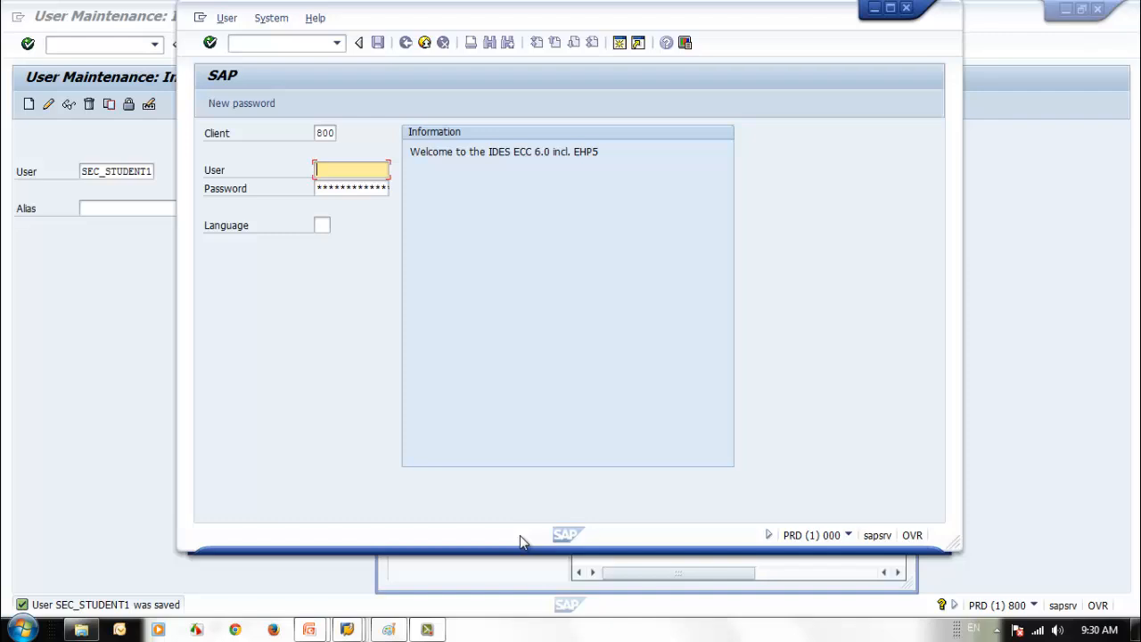
pyautogui.write('sec')
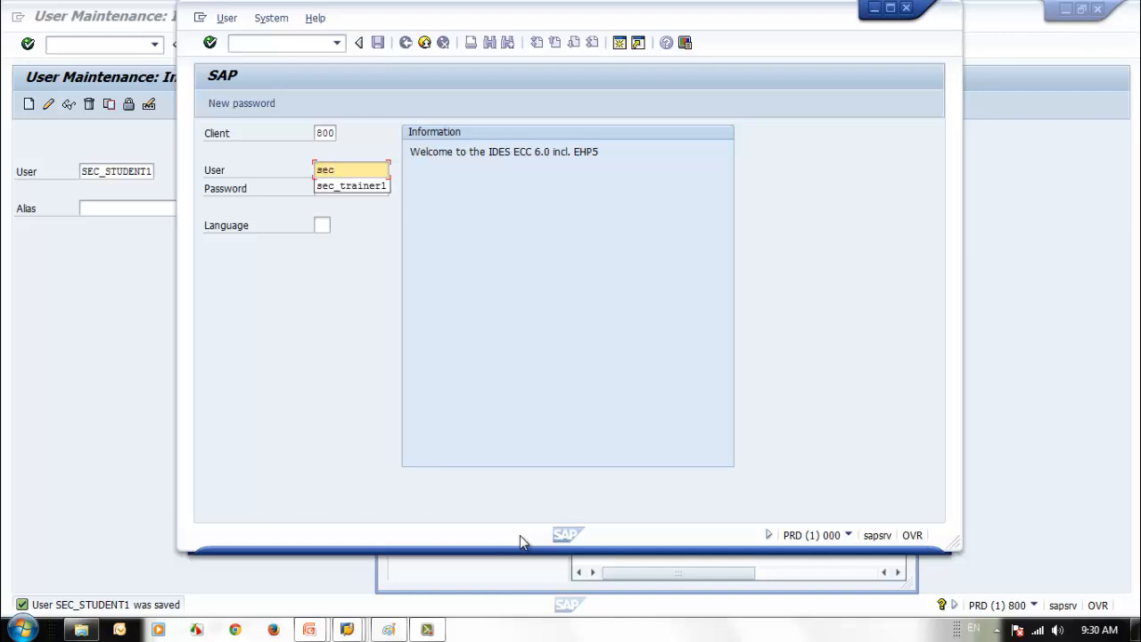
pyautogui.write('_student1')
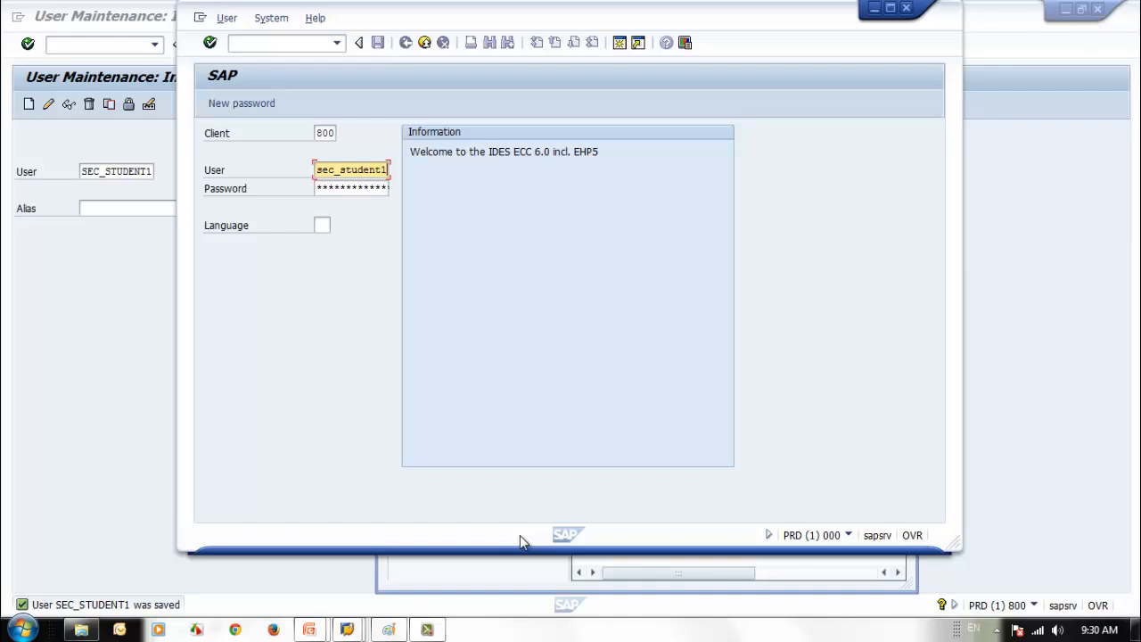
pyautogui.press('Tab')
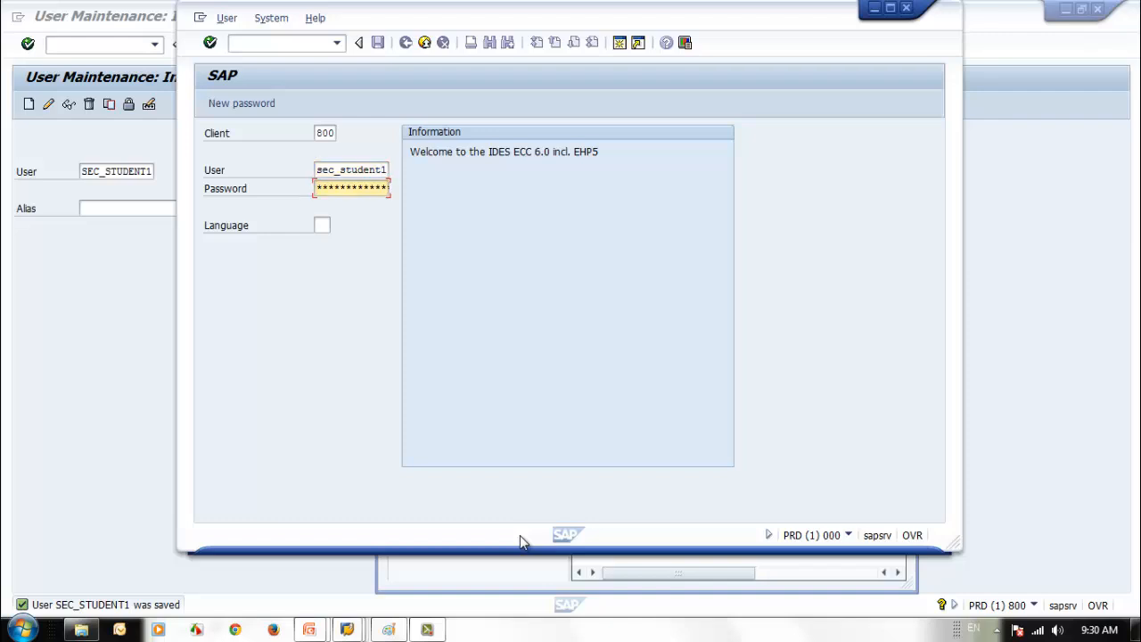
pyautogui.write('*******')
pyautogui.press('Return')
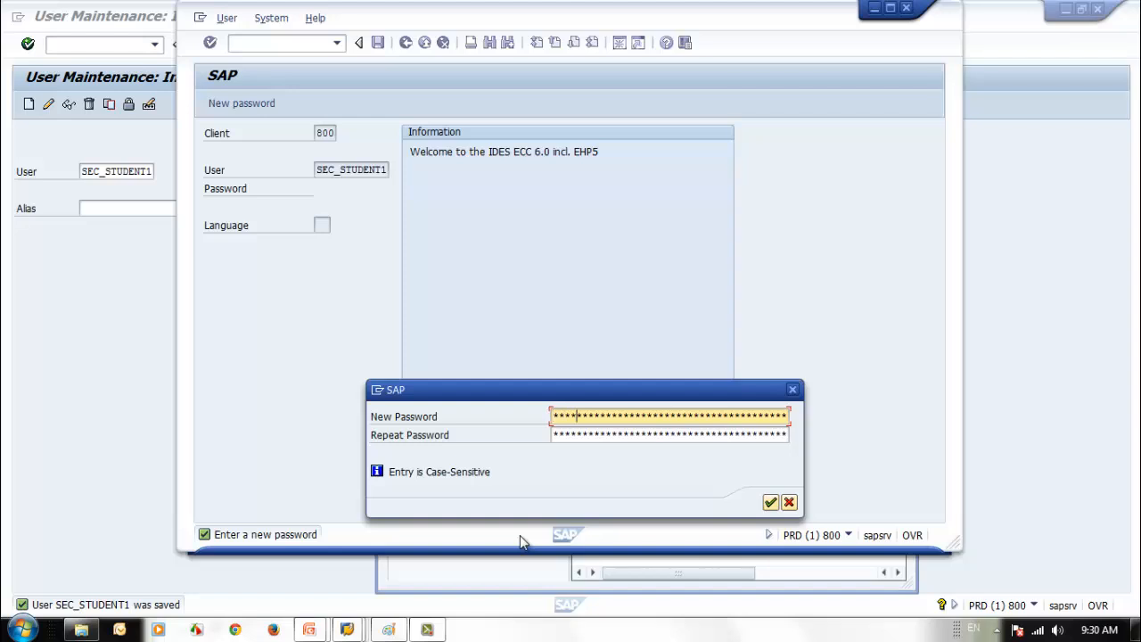
pyautogui.press('Tab')
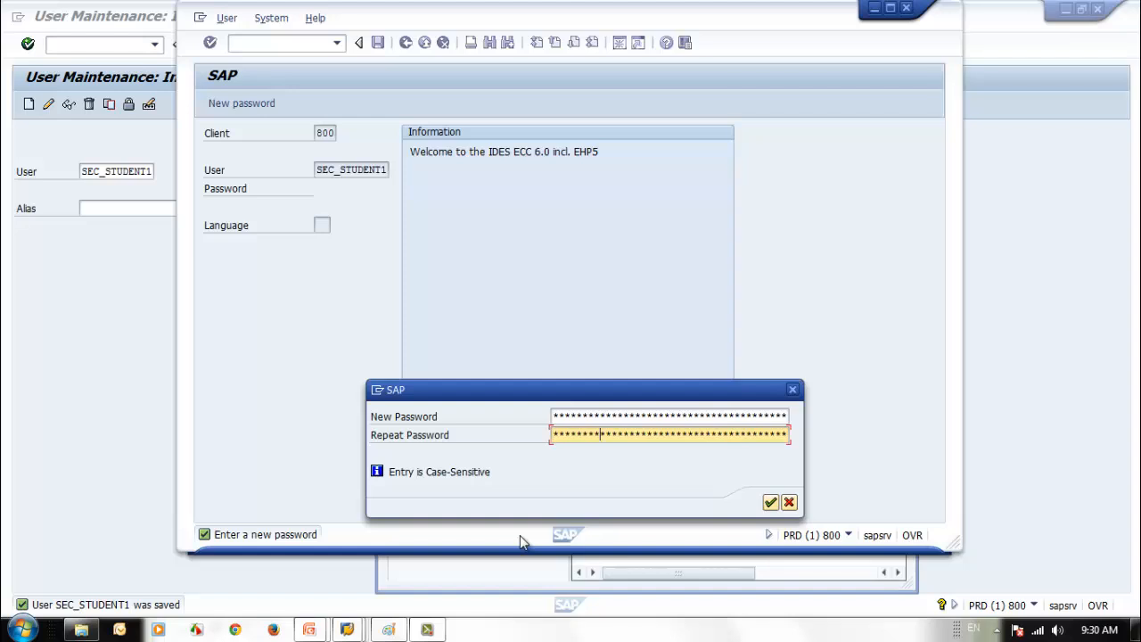
pyautogui.press('Return')
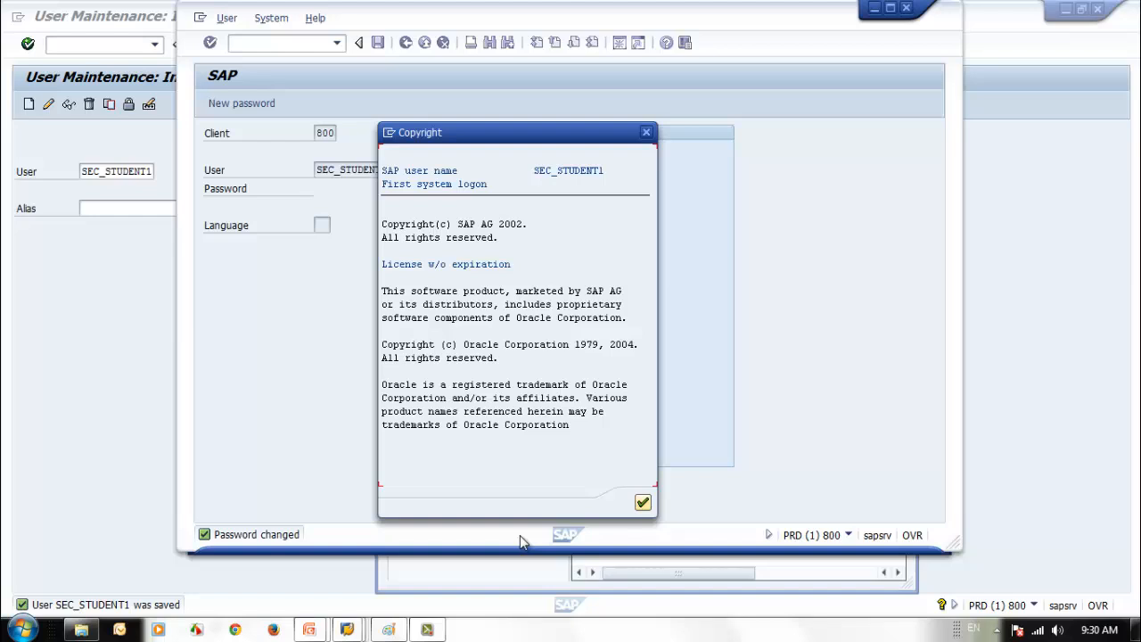
# - Confirm the copyright notice, check the user menu's Purchase folder, and log off
pyautogui.click(644, 501)
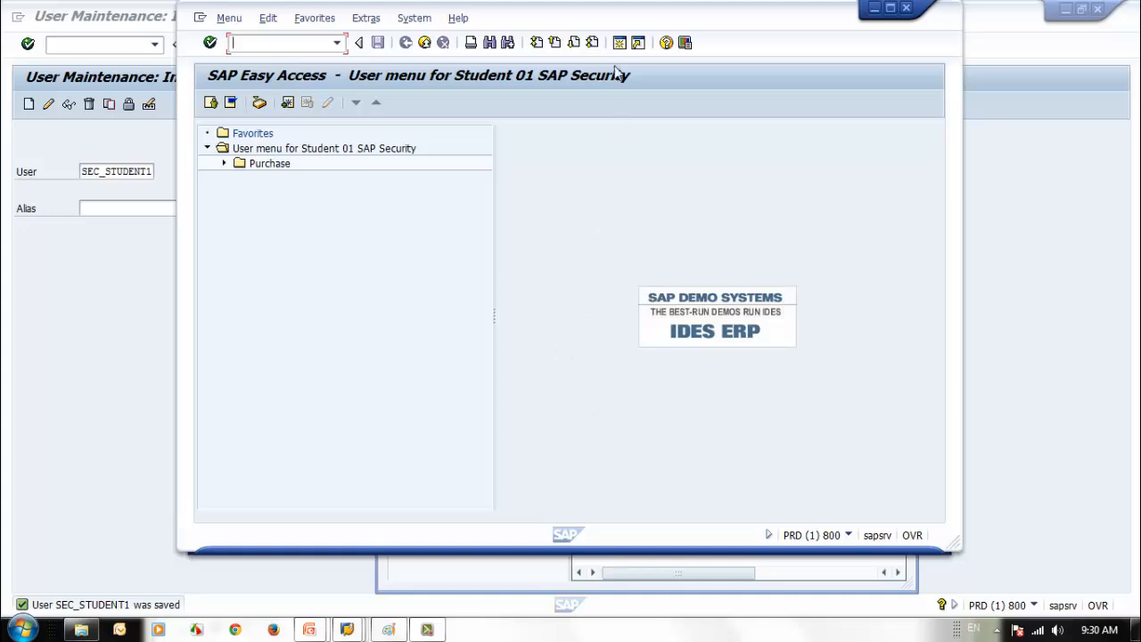
pyautogui.moveTo(591, 20); pyautogui.dragTo(739, 26)
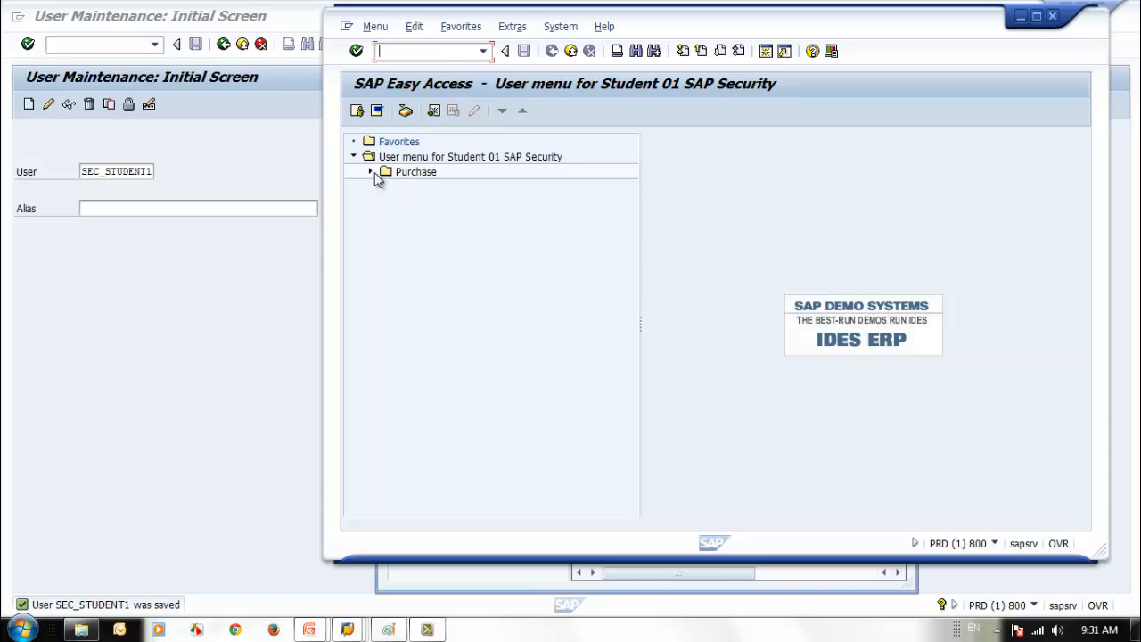
pyautogui.click(376, 179)
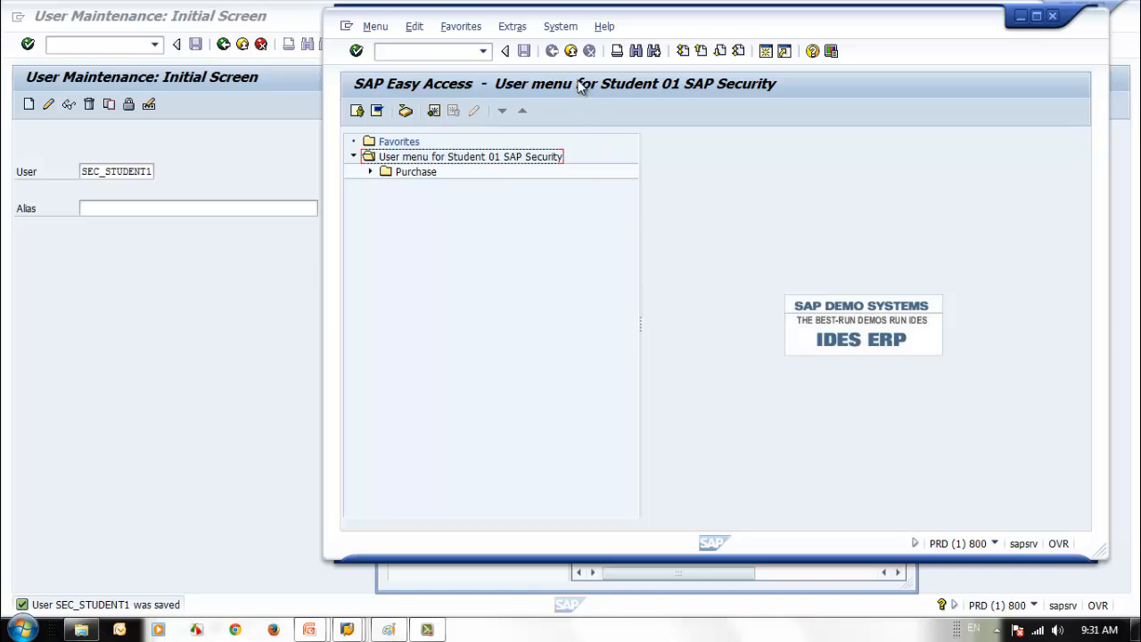
pyautogui.click(570, 50)
pyautogui.click(496, 316)
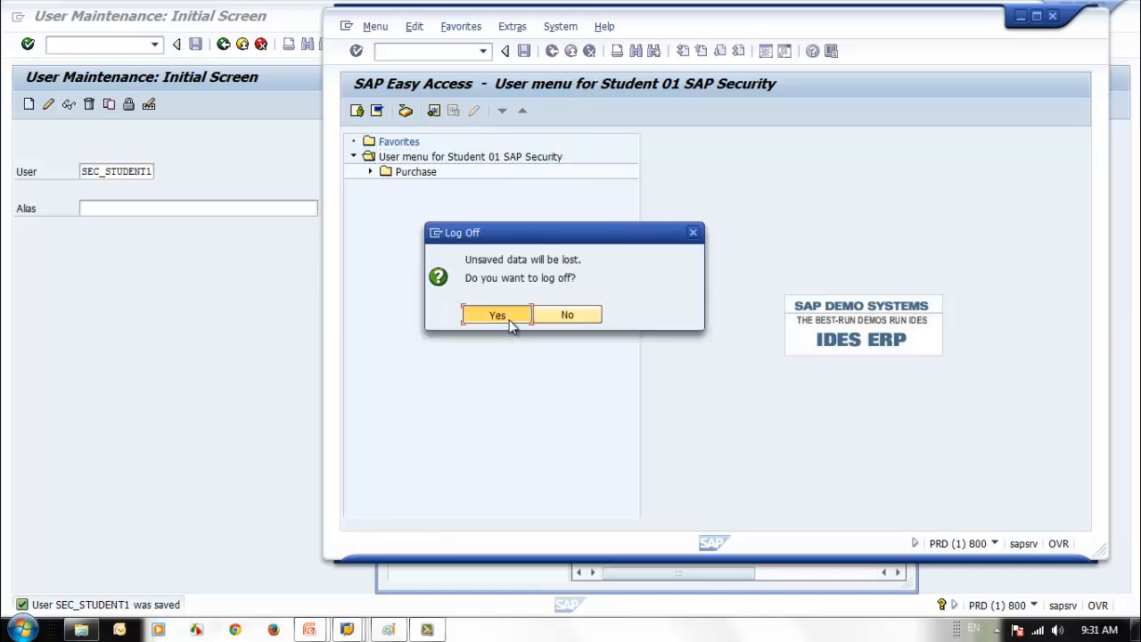
# - Lock SEC_STUDENT1 in User Maintenance
pyautogui.click(231, 349)
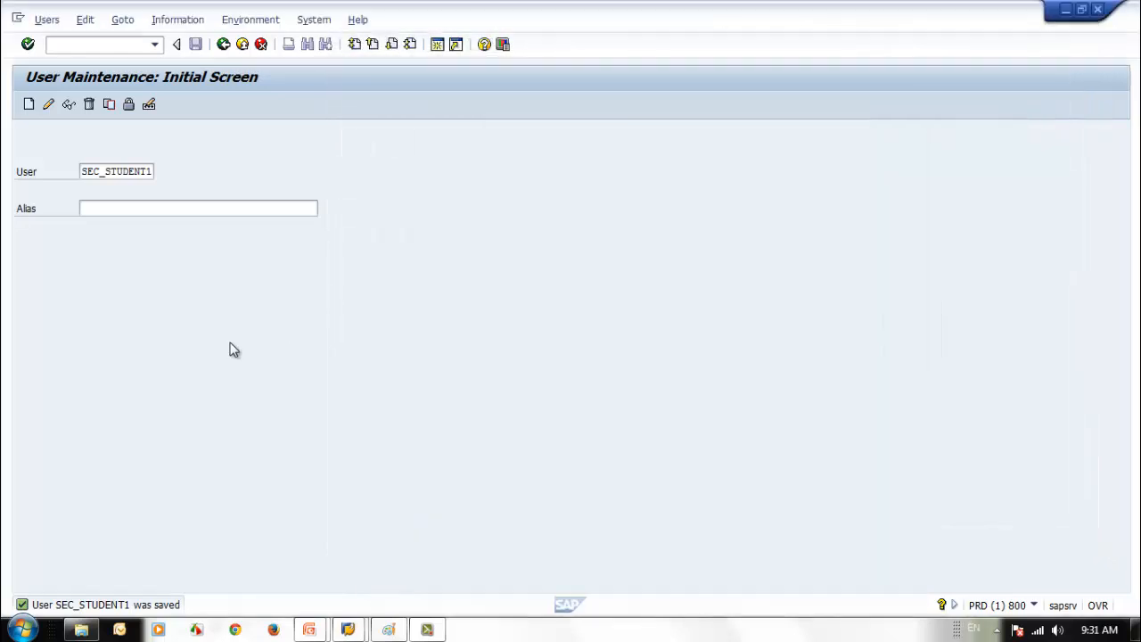
pyautogui.click(130, 104)
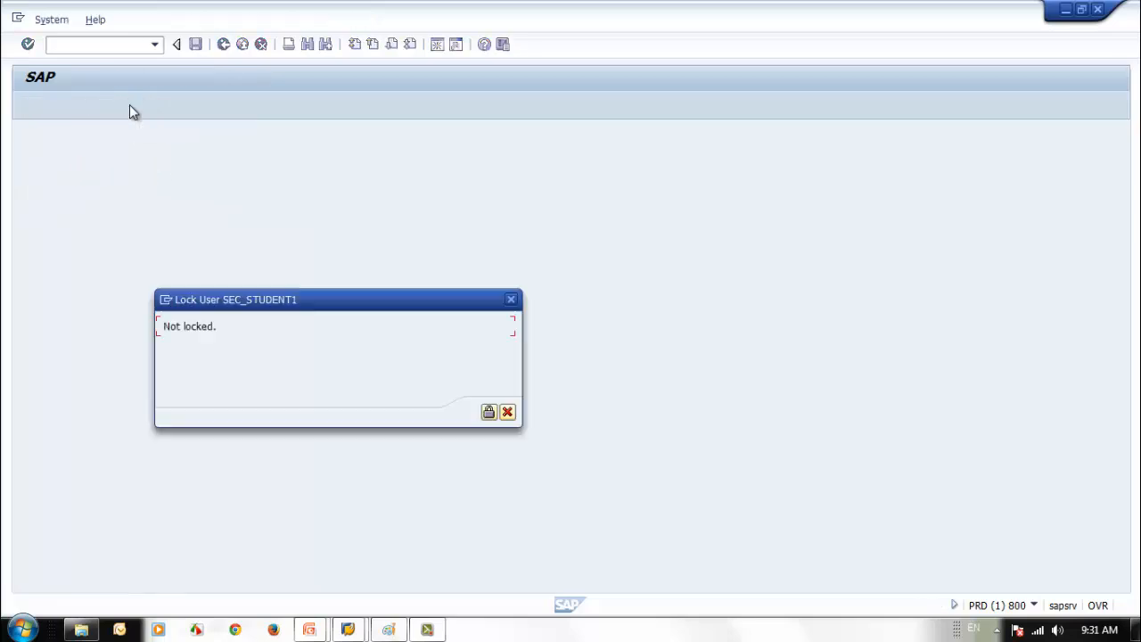
pyautogui.click(488, 413)
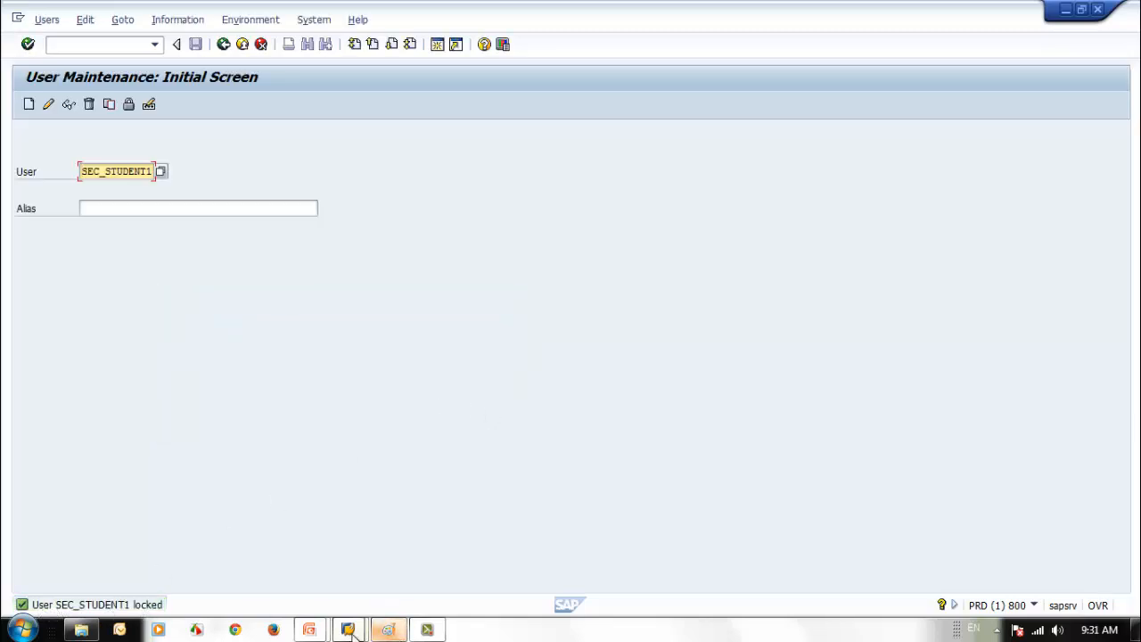
# - Start a new SAP ECC6 connection from SAP Logon and reposition its window
pyautogui.moveTo(347, 629)
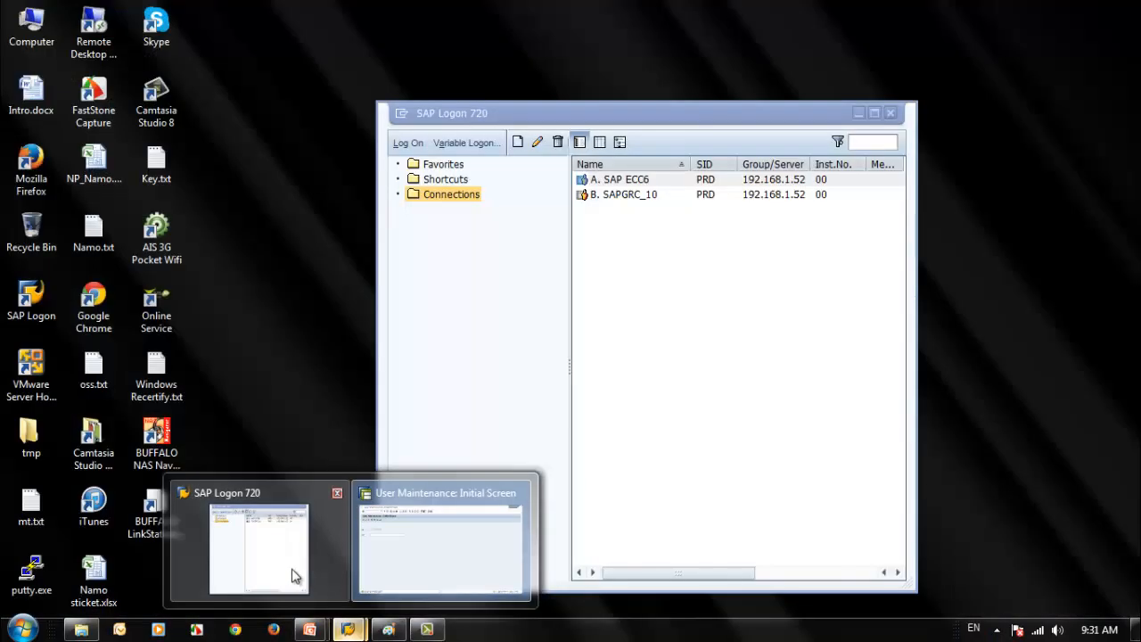
pyautogui.click(294, 574)
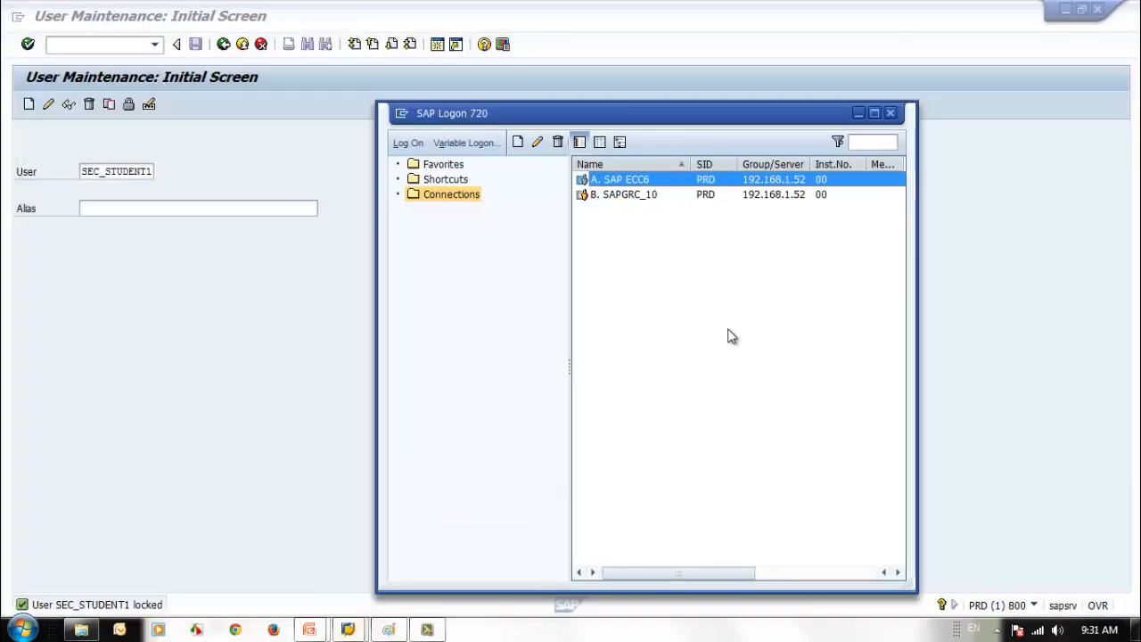
pyautogui.press('Return')
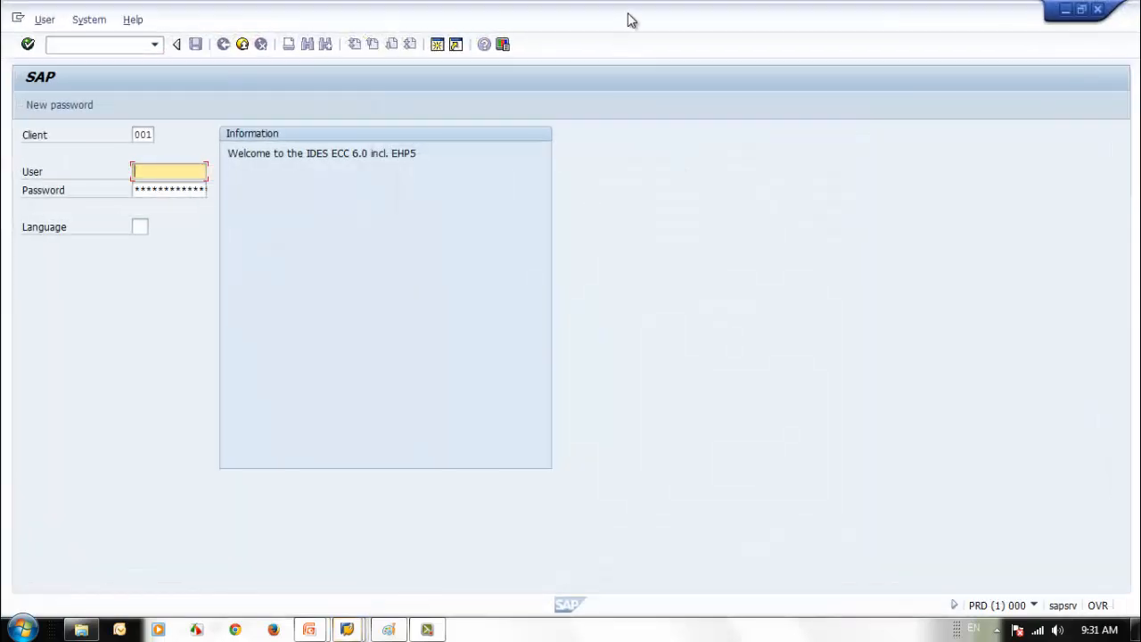
pyautogui.doubleClick(627, 14)
pyautogui.moveTo(616, 14); pyautogui.dragTo(814, 17)
# - Try logging on to client 80 as sec_student1, then close the refused logon window
pyautogui.doubleClick(524, 136)
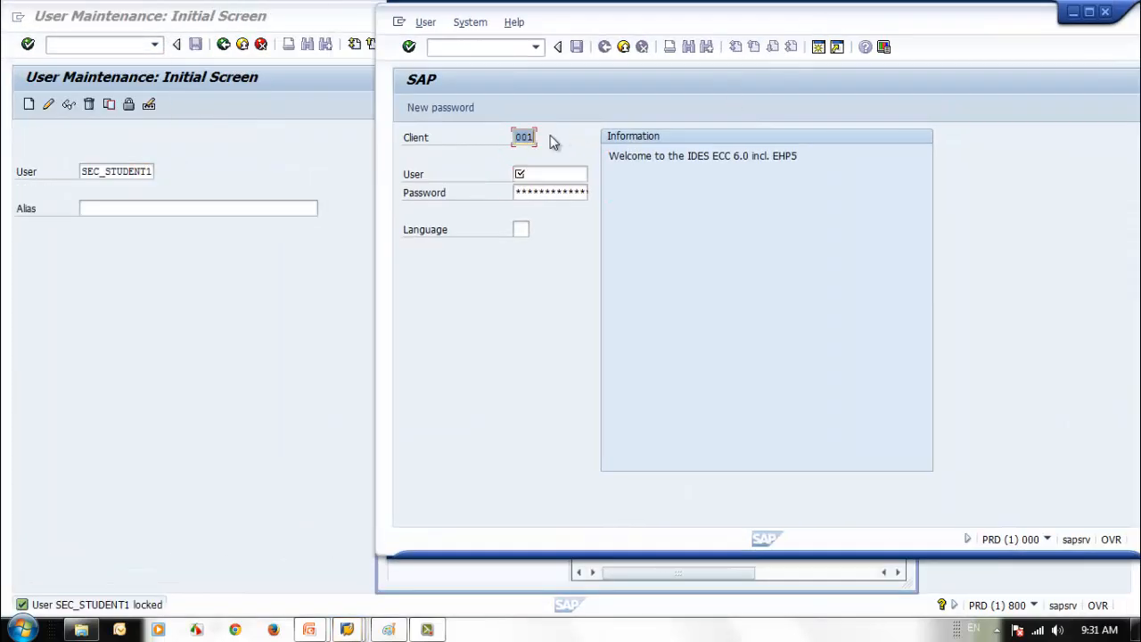
pyautogui.write('80')
pyautogui.click(524, 175)
pyautogui.write('s')
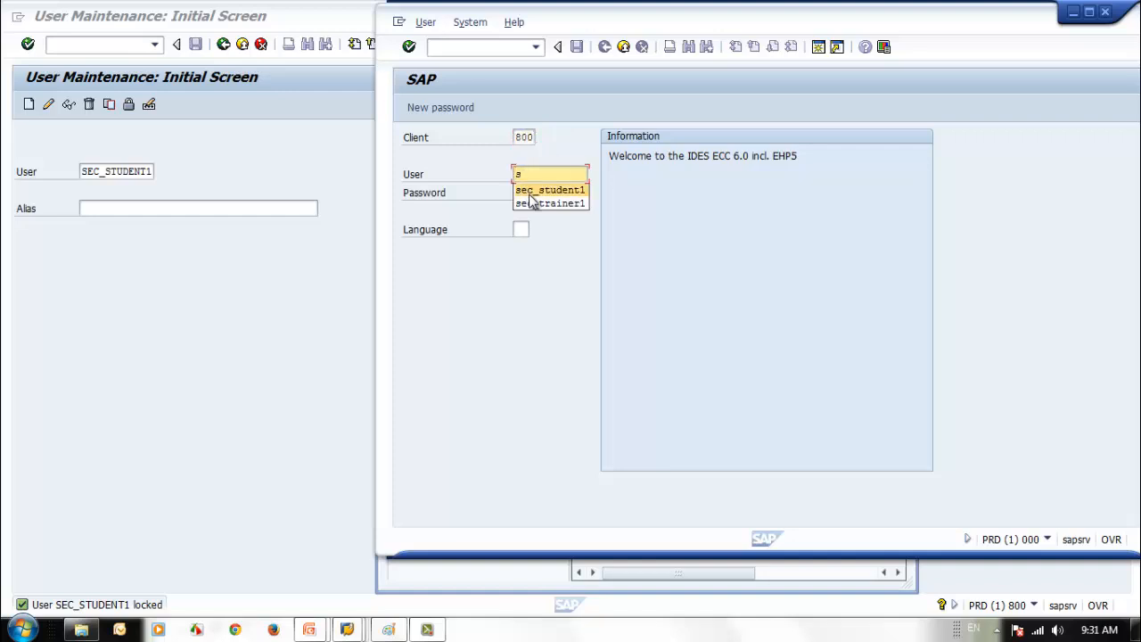
pyautogui.click(537, 190)
pyautogui.click(533, 193)
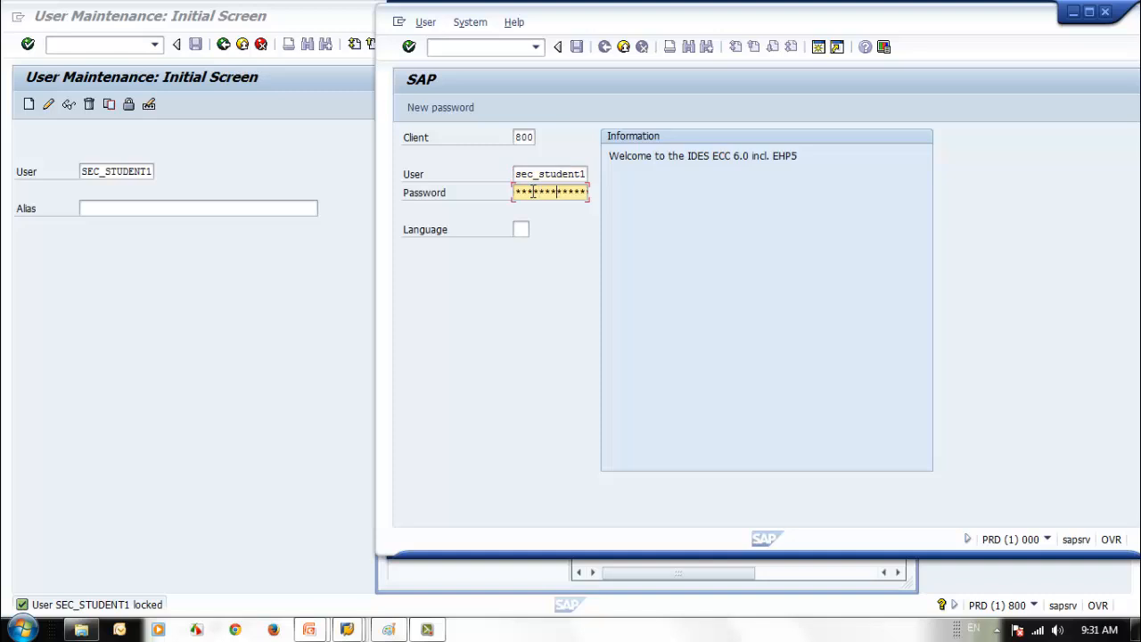
pyautogui.press('Return')
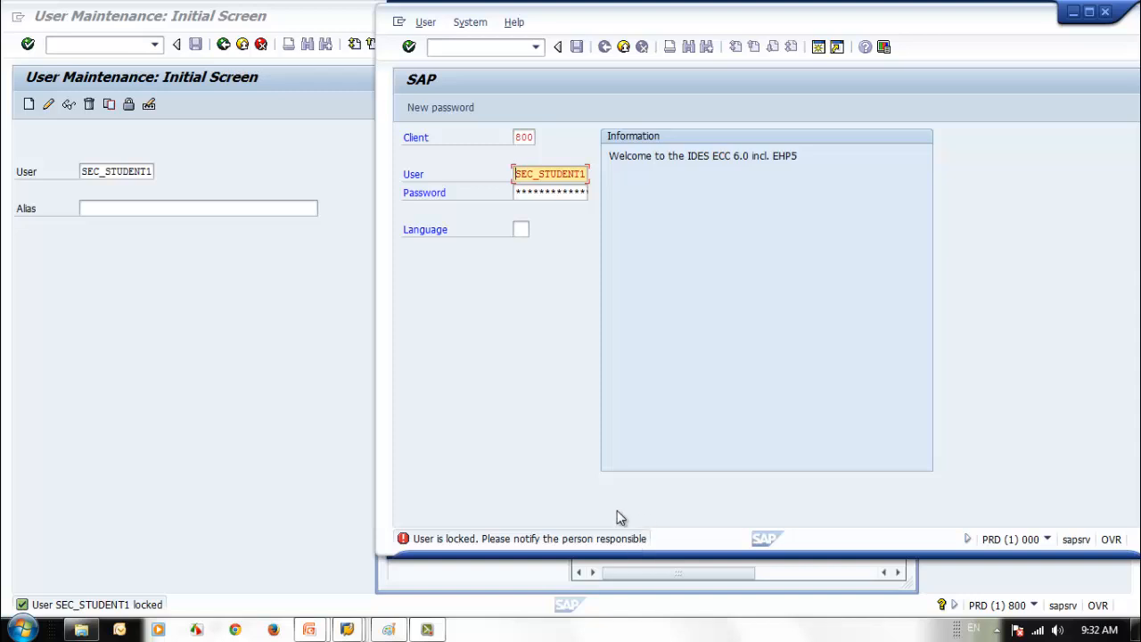
pyautogui.click(1073, 11)
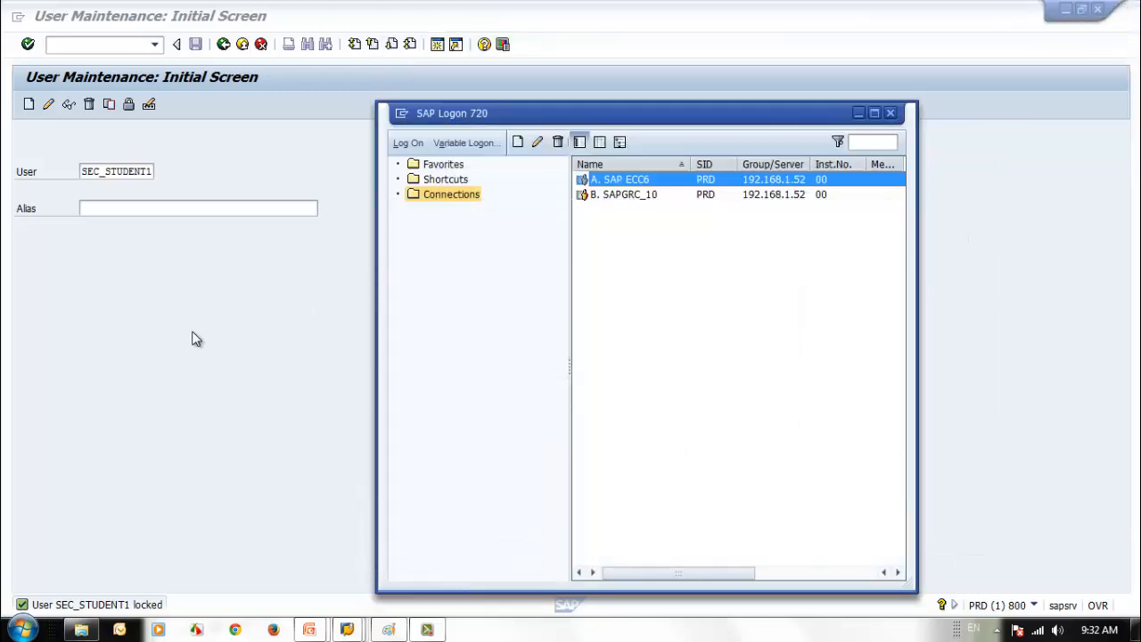
pyautogui.click(193, 337)
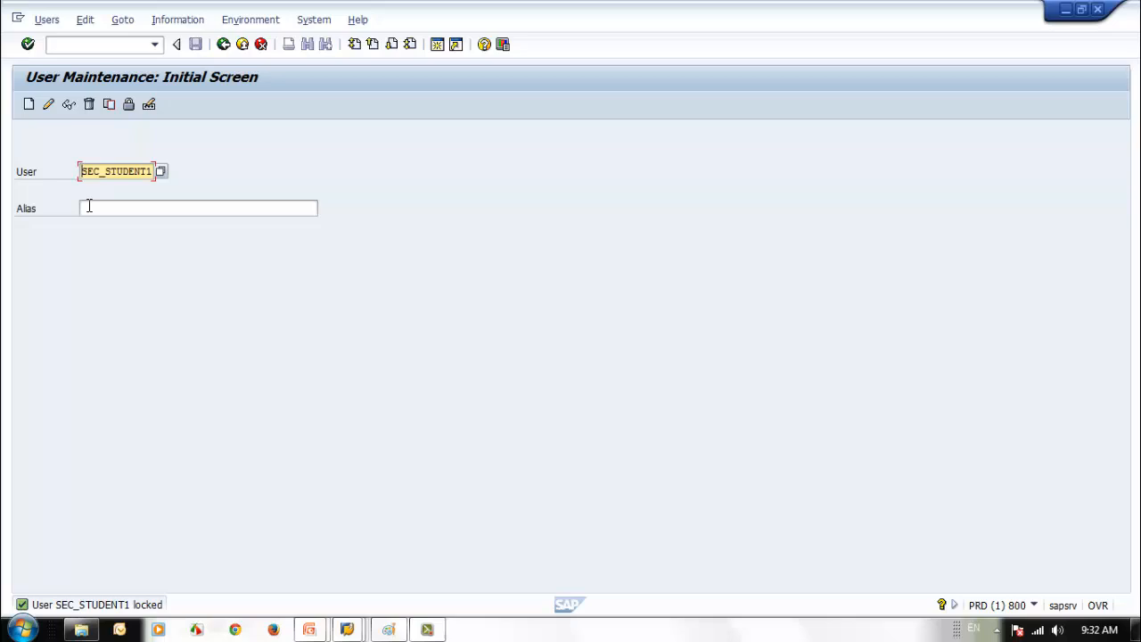
pyautogui.click(69, 105)
pyautogui.click(122, 193)
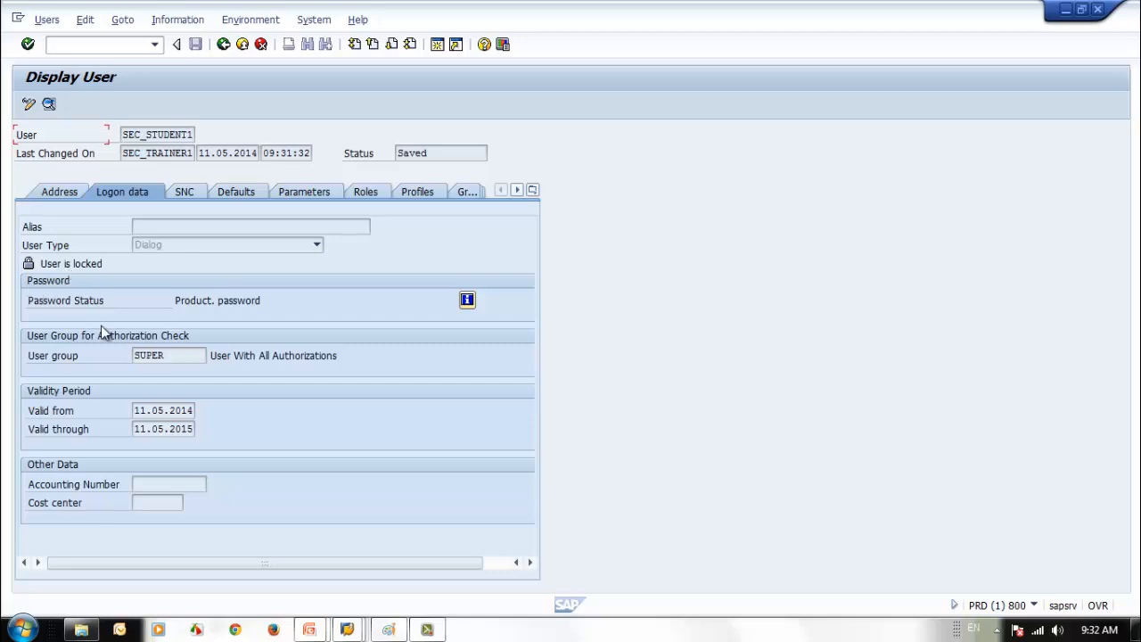
pyautogui.click(223, 43)
pyautogui.click(129, 105)
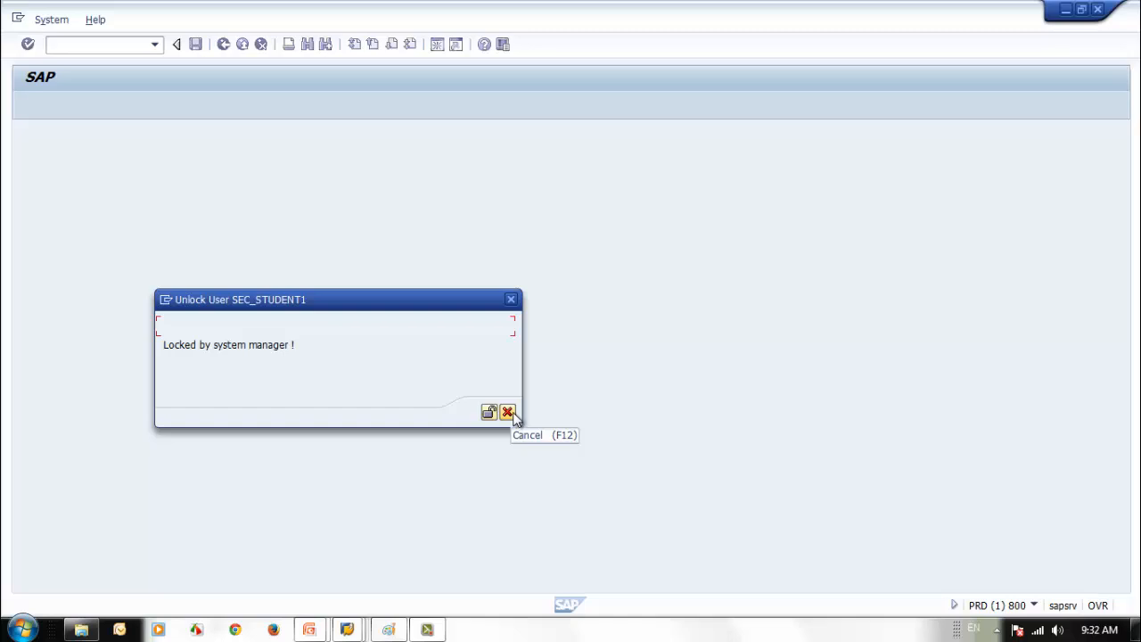
pyautogui.click(508, 412)
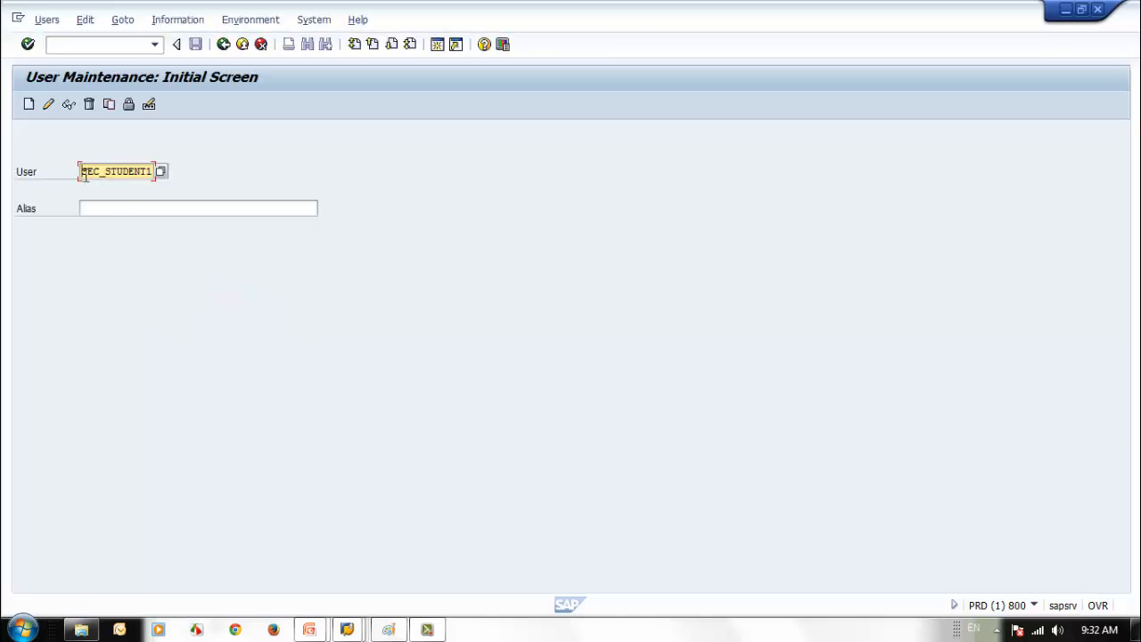
pyautogui.moveTo(88, 176); pyautogui.dragTo(168, 183)
pyautogui.click(268, 286)
pyautogui.moveTo(84, 172); pyautogui.dragTo(171, 173)
pyautogui.hotkey('ctrl', 'c')
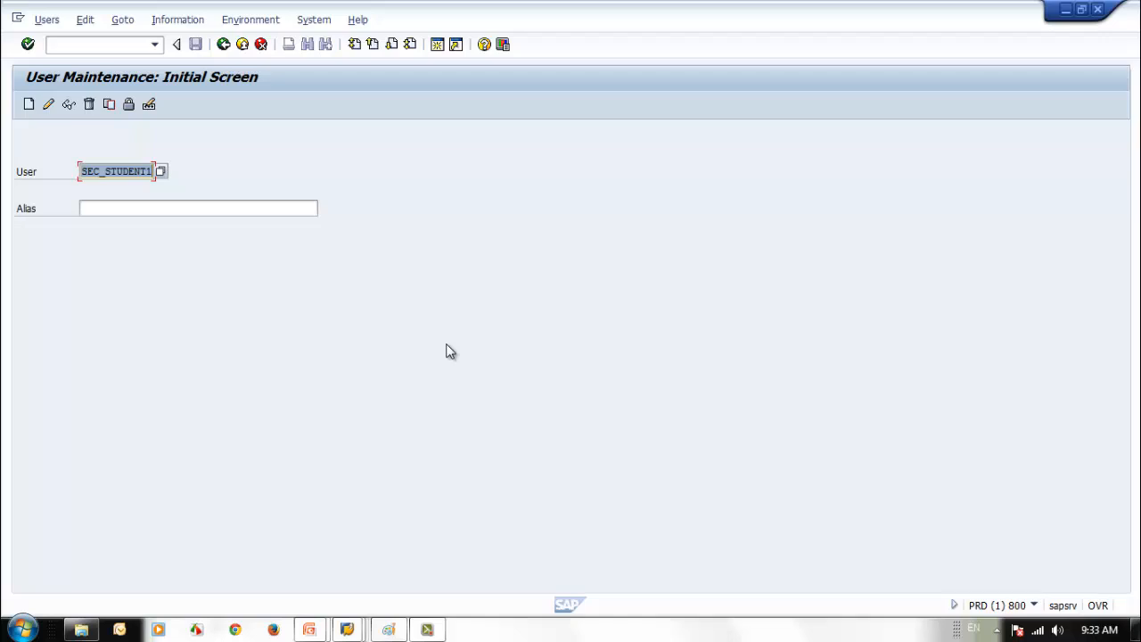
pyautogui.click(450, 351)
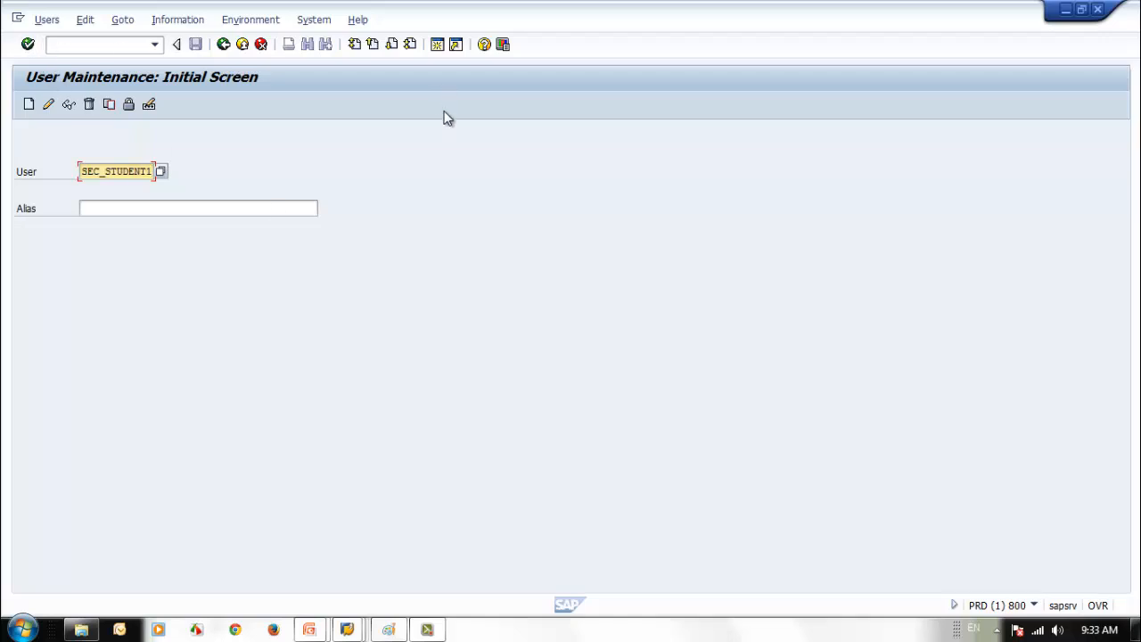
pyautogui.click(453, 44)
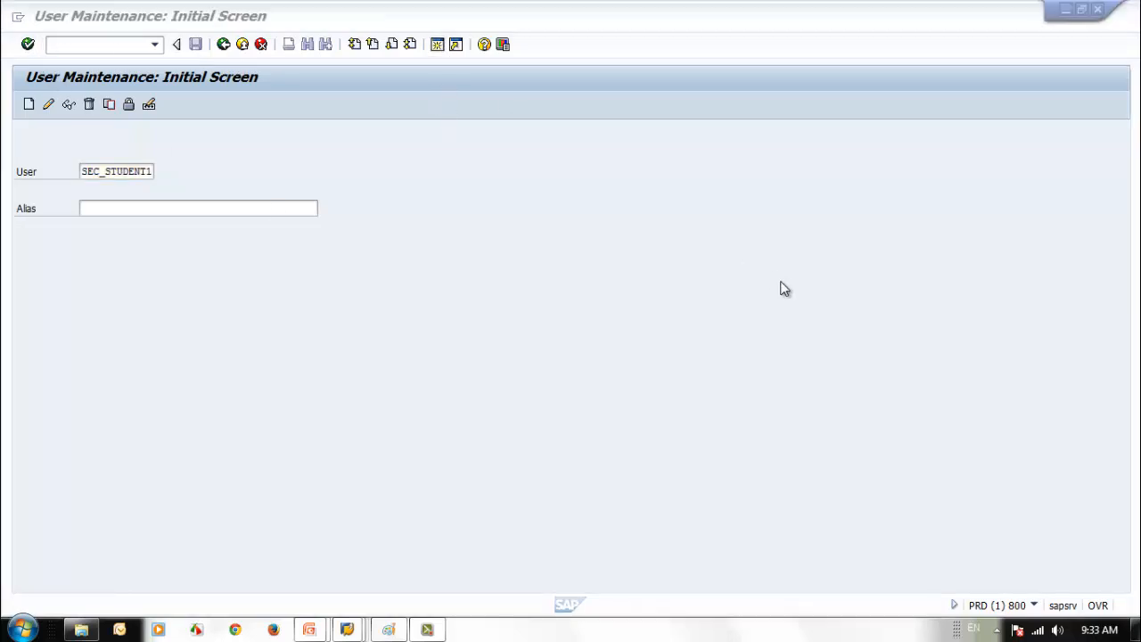
# - Open the USR02 table selection in SE16 in the new session
pyautogui.doubleClick(630, 26)
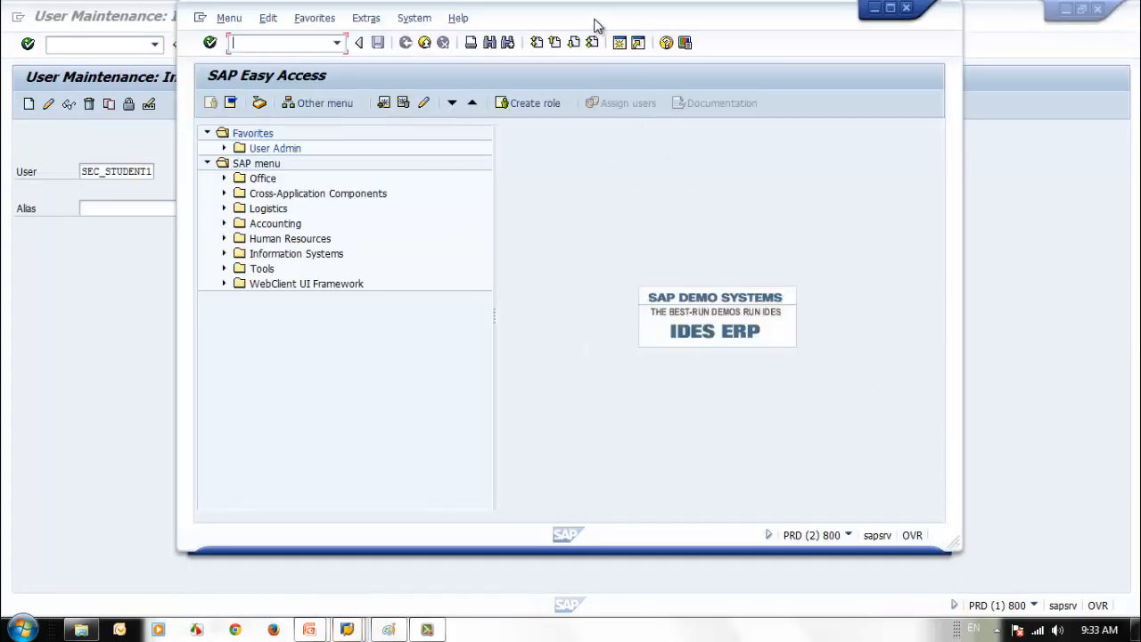
pyautogui.moveTo(595, 24); pyautogui.dragTo(720, 30)
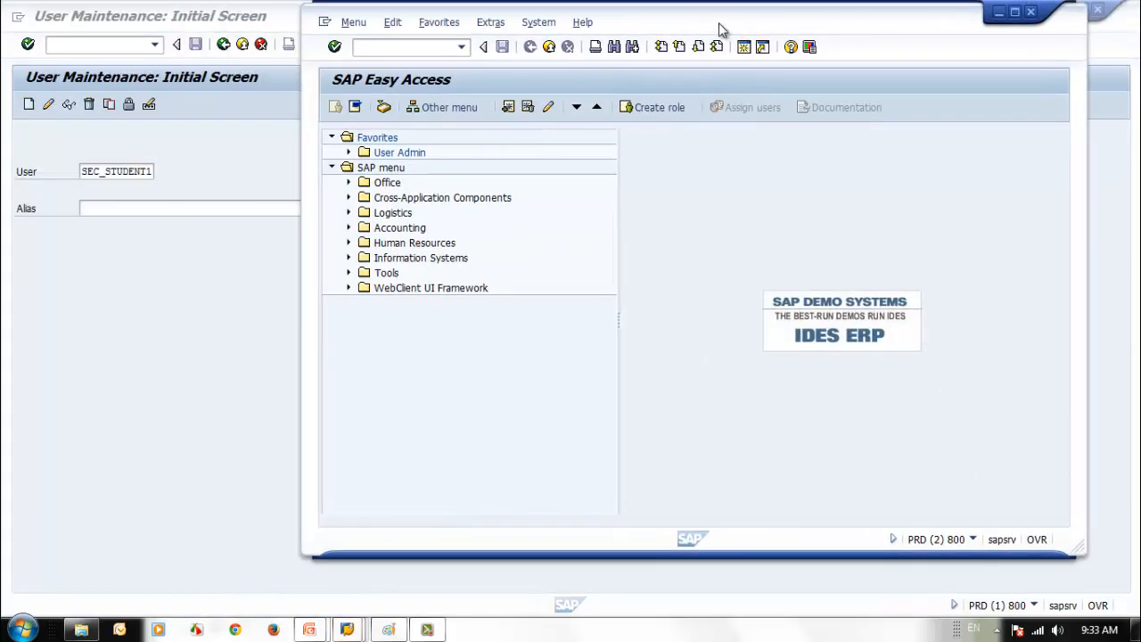
pyautogui.click(380, 48)
pyautogui.write('se16')
pyautogui.press('Return')
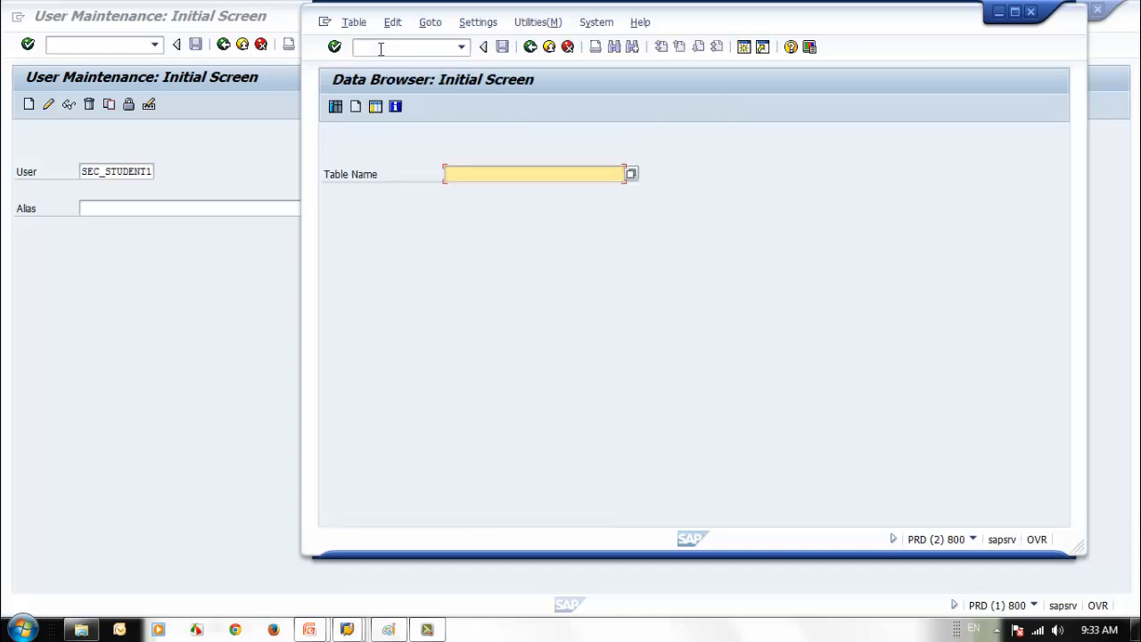
pyautogui.write('usr')
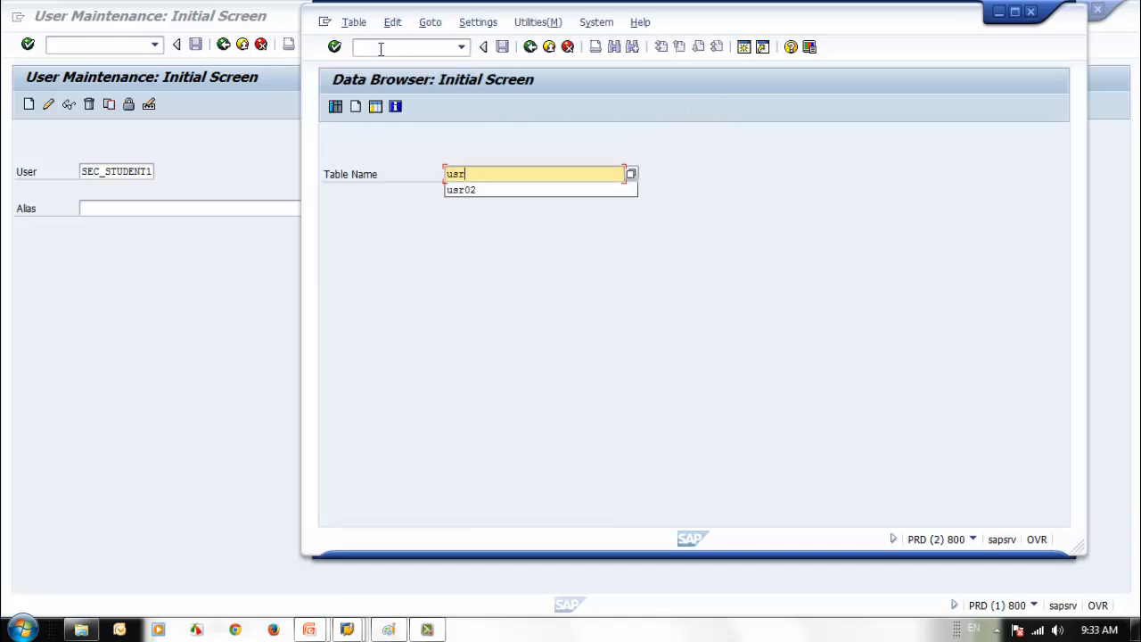
pyautogui.write('02')
pyautogui.press('Return')
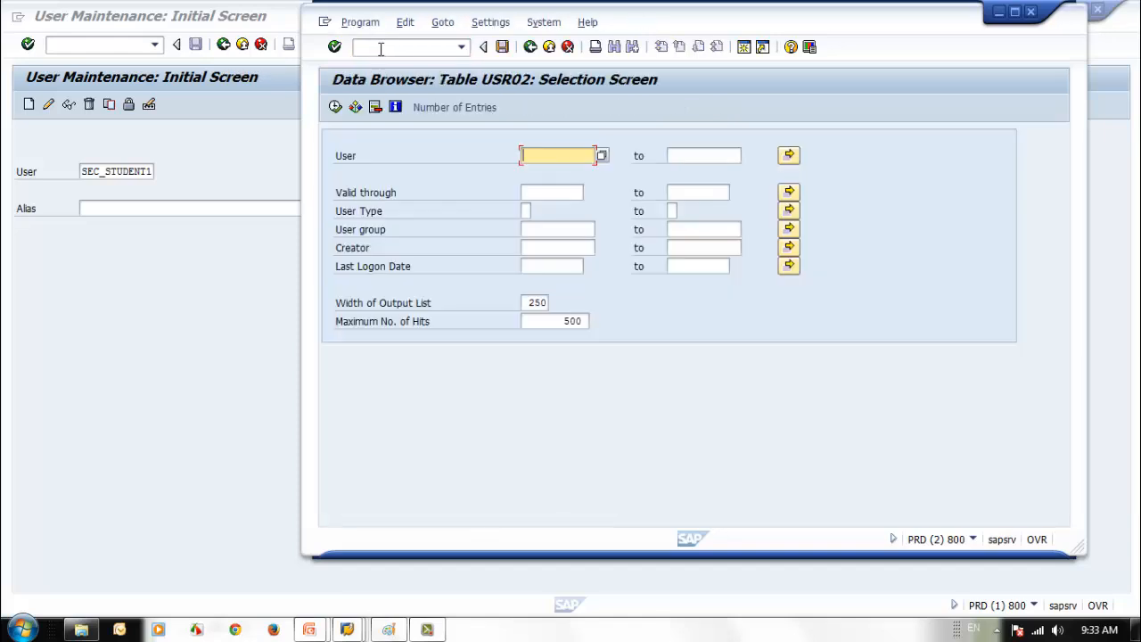
# - List SEC_STUDENT1's USR02 entry and widen the window to see User Lock 64
pyautogui.hotkey('ctrl', 'v')
pyautogui.click(334, 106)
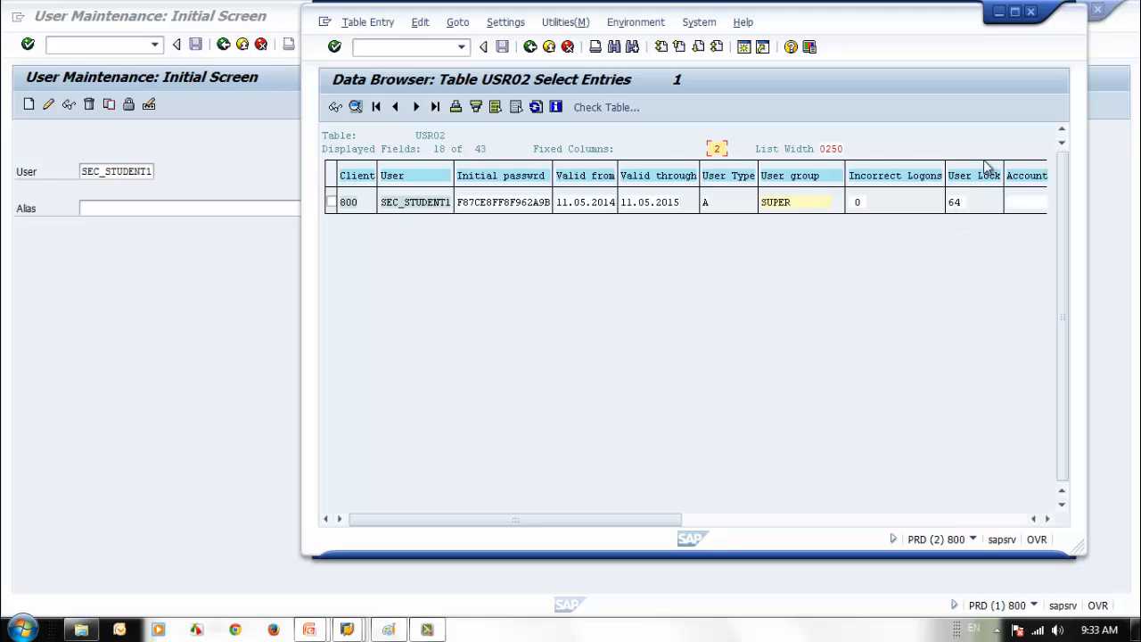
pyautogui.moveTo(797, 25); pyautogui.dragTo(721, 36)
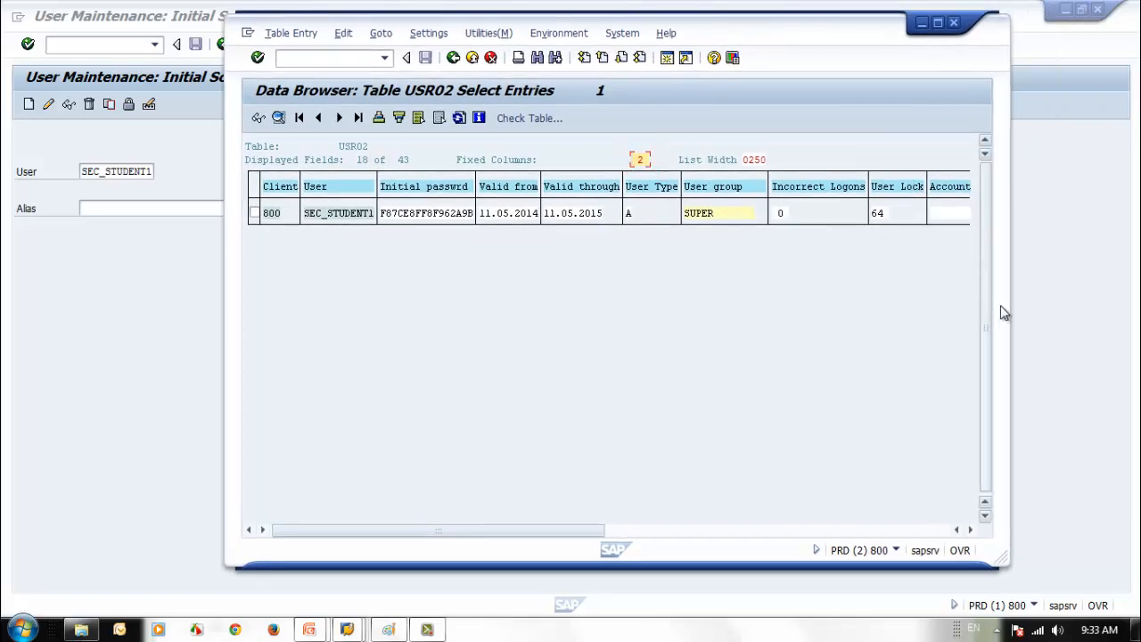
pyautogui.moveTo(1062, 335); pyautogui.dragTo(1090, 339)
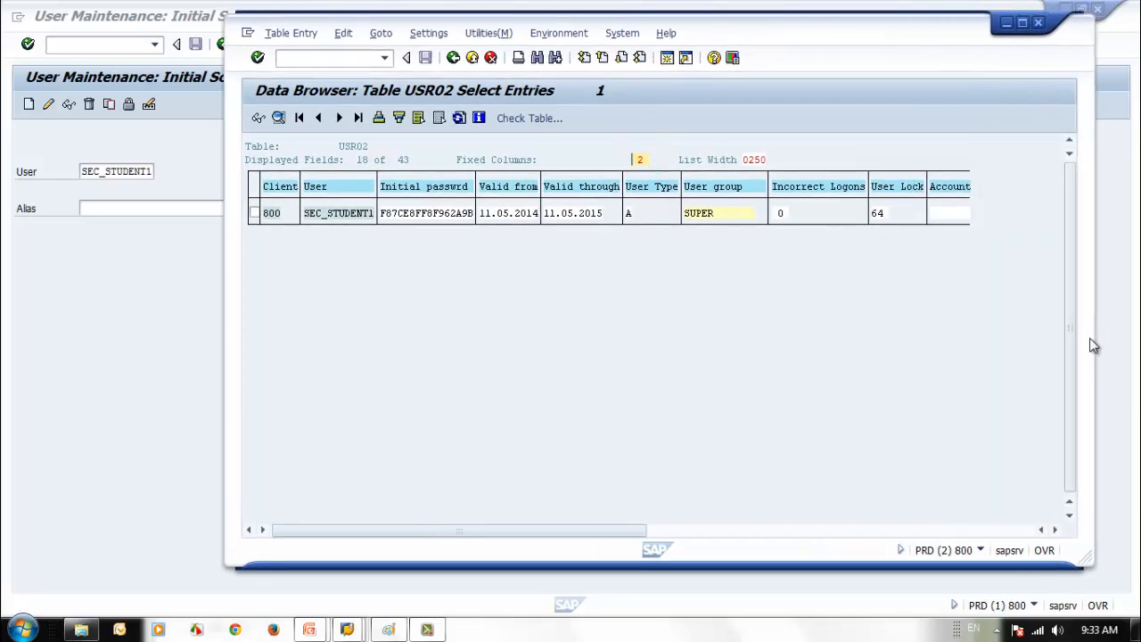
pyautogui.click(885, 218)
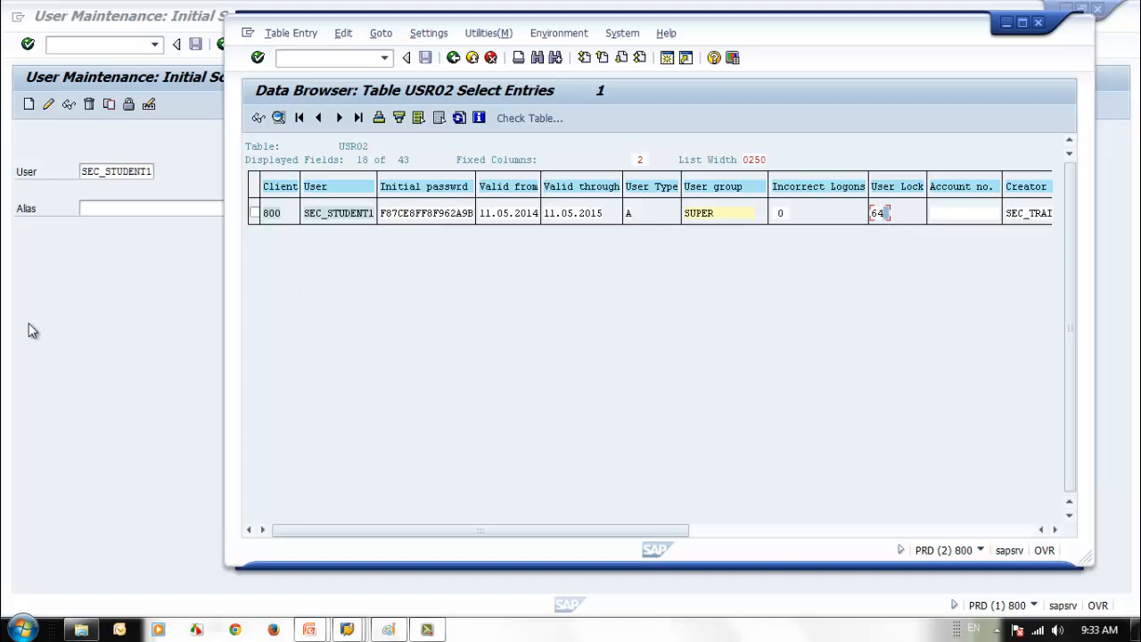
pyautogui.click(84, 330)
# - Open the Lock/Unlock dialog for SEC_STUDENT1 and unlock the user on the second try
pyautogui.click(126, 105)
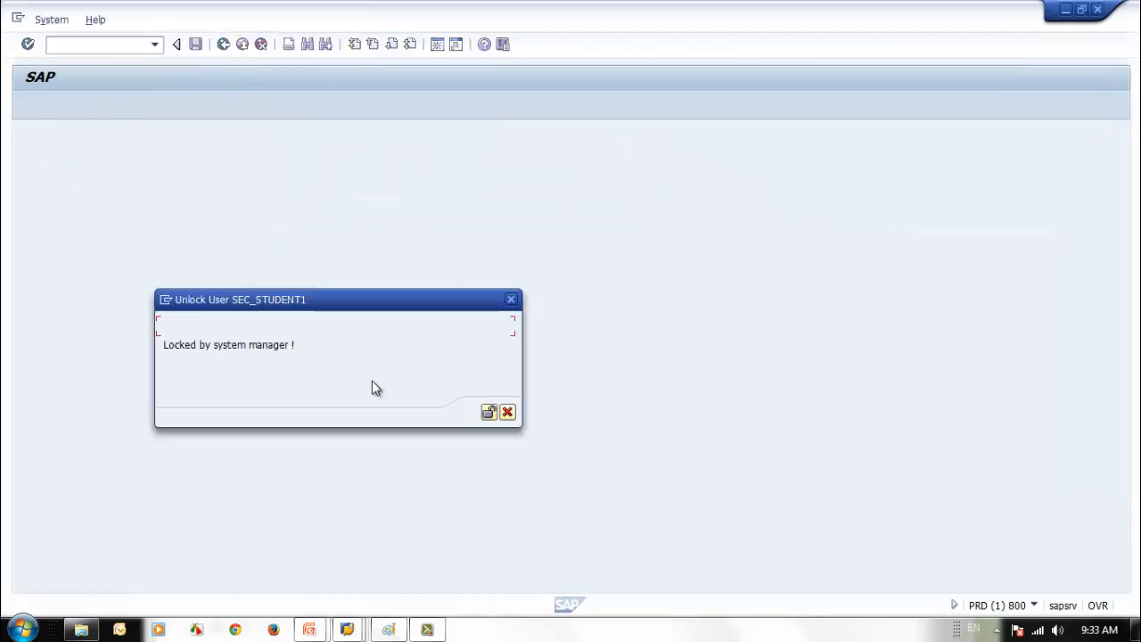
pyautogui.click(488, 412)
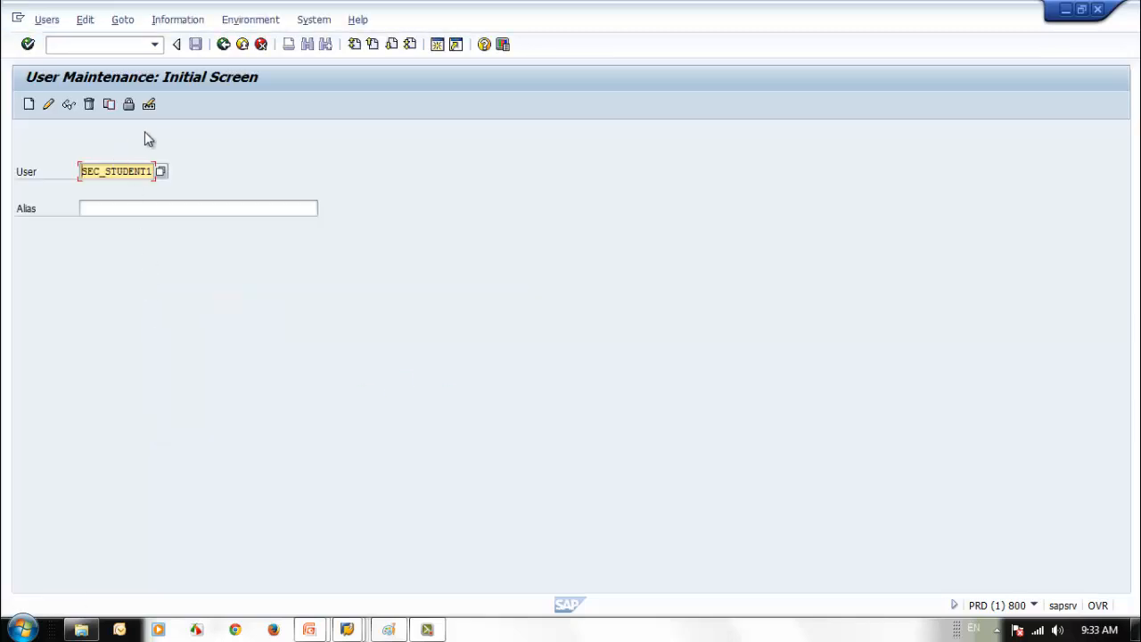
pyautogui.click(129, 104)
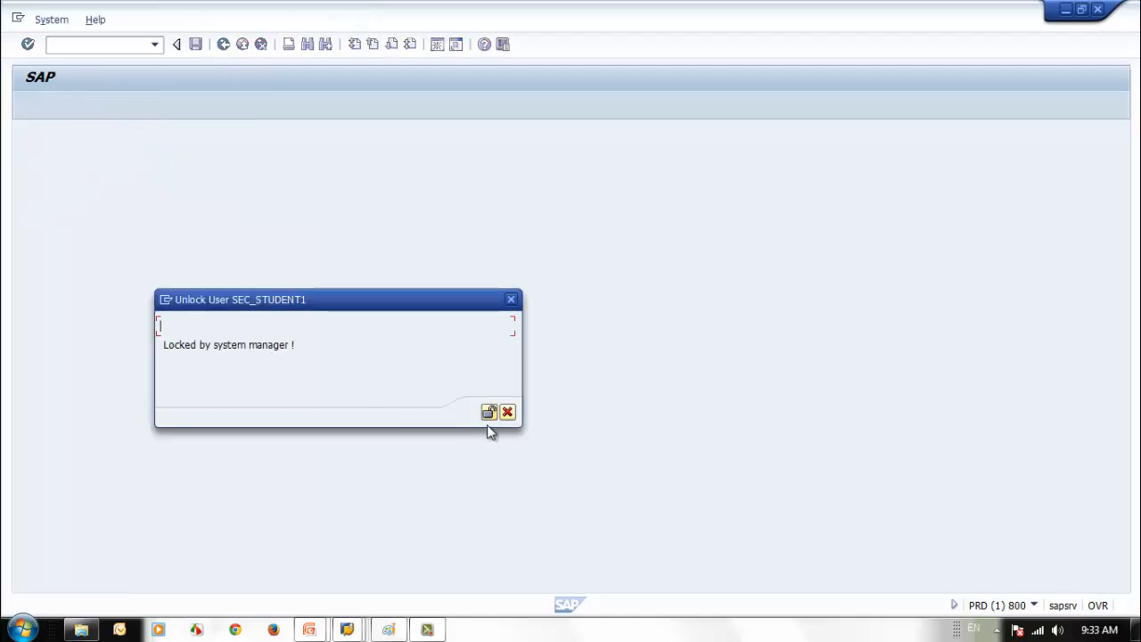
pyautogui.click(488, 413)
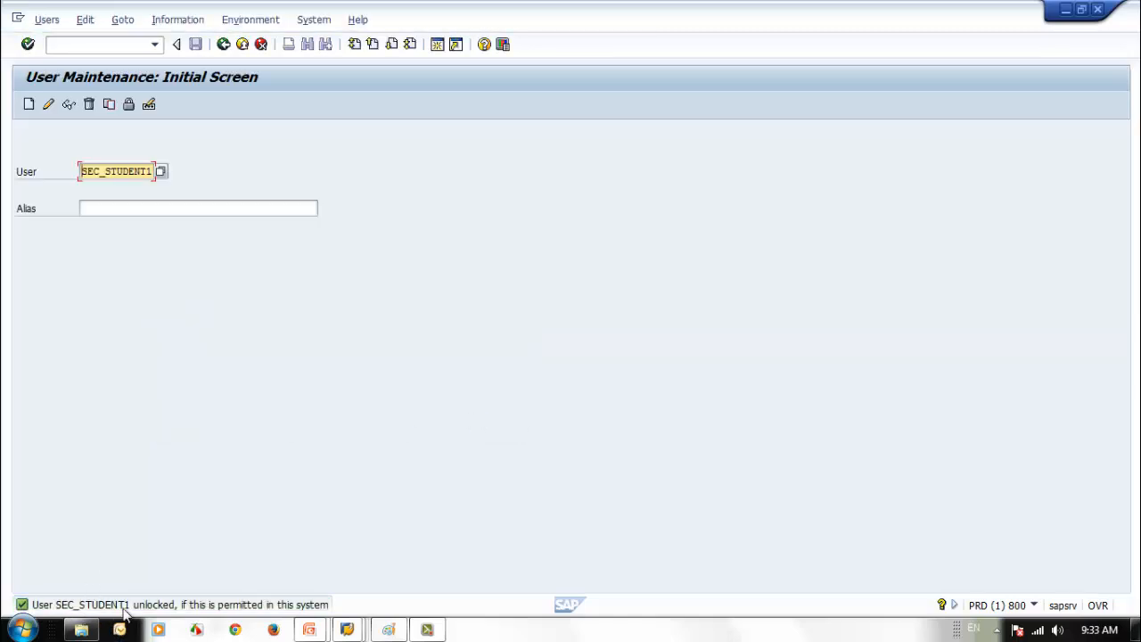
# - Refresh the USR02 list to show User Lock 0 and open SEC_STUDENT1's full record
pyautogui.moveTo(347, 630)
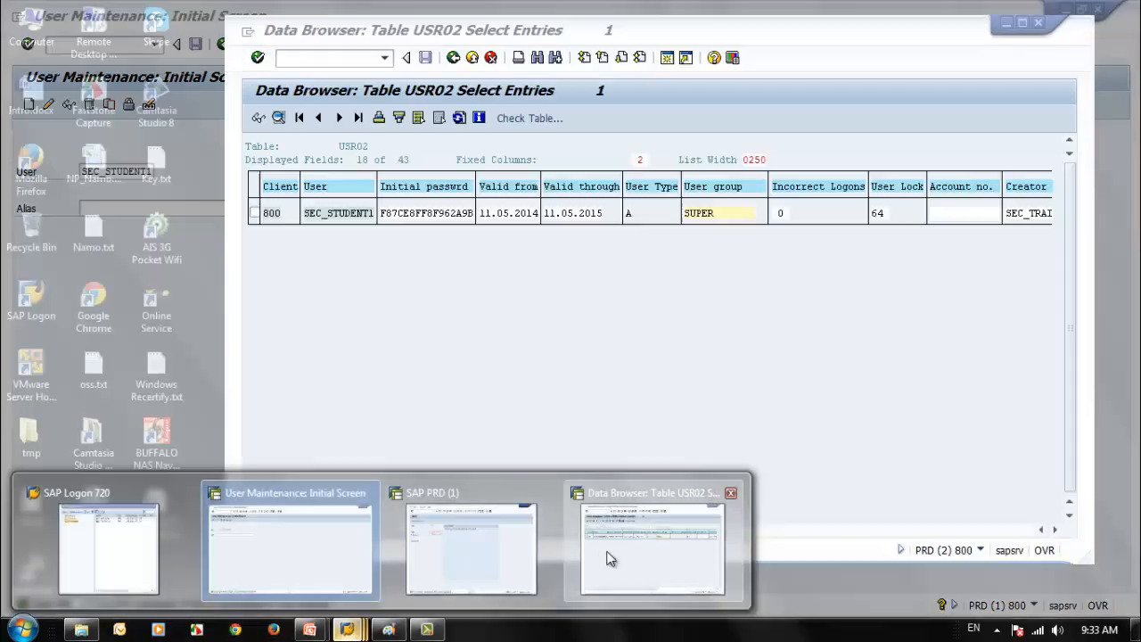
pyautogui.click(609, 558)
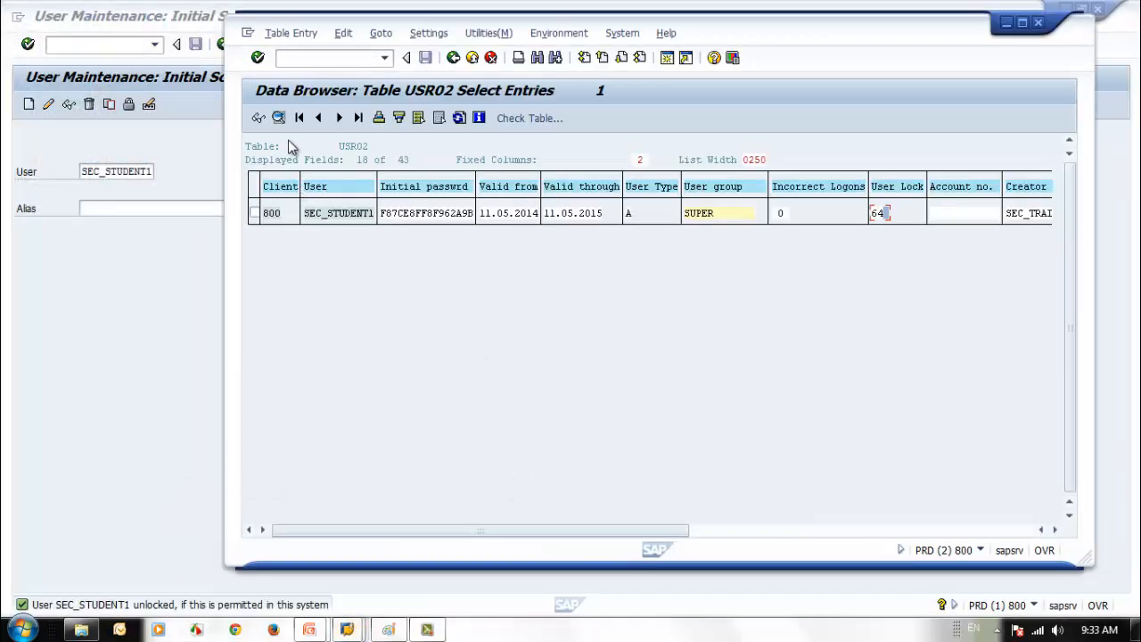
pyautogui.click(459, 118)
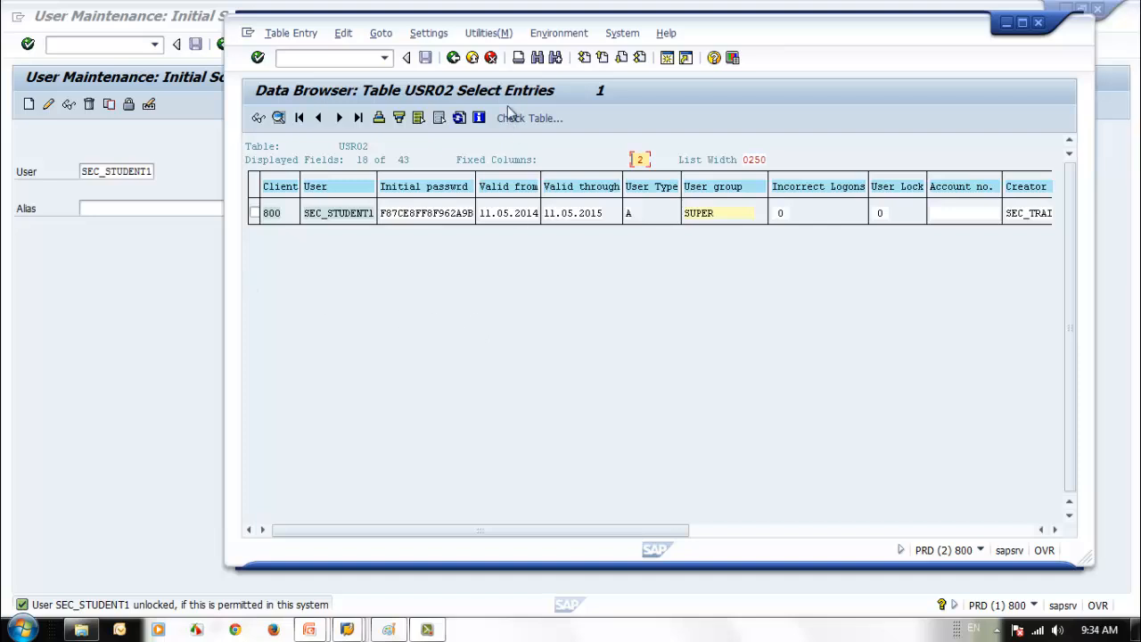
pyautogui.click(882, 214)
pyautogui.press('Return')
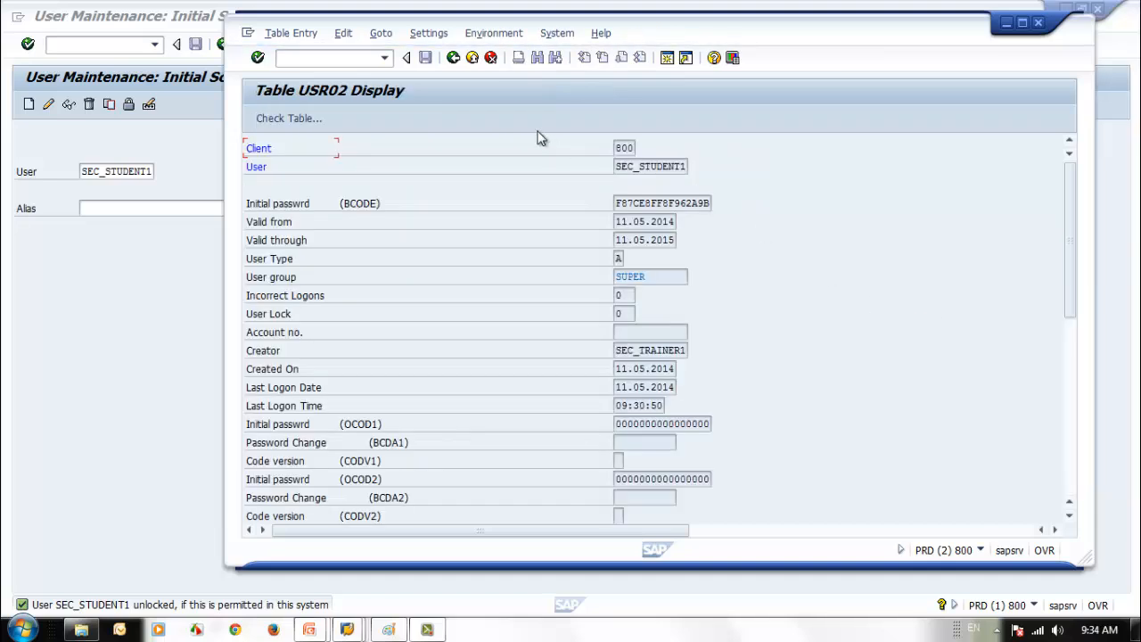
pyautogui.click(624, 314)
# - Show the User Lock value help (0, 32, 64, 128) and move the list aside
pyautogui.click(642, 314)
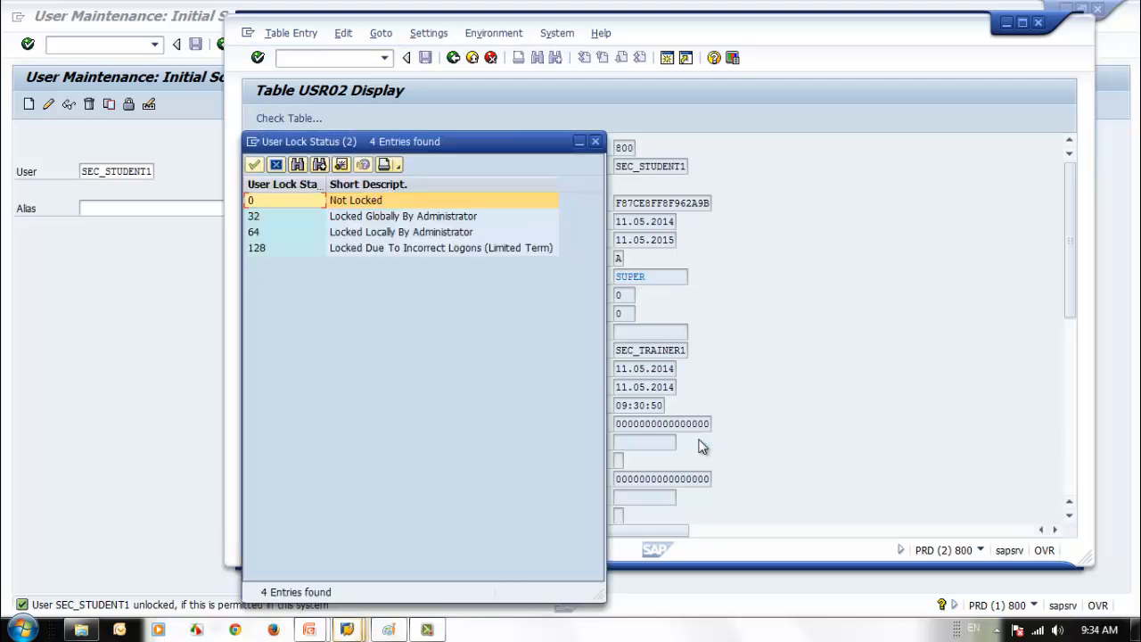
pyautogui.moveTo(481, 150); pyautogui.dragTo(616, 147)
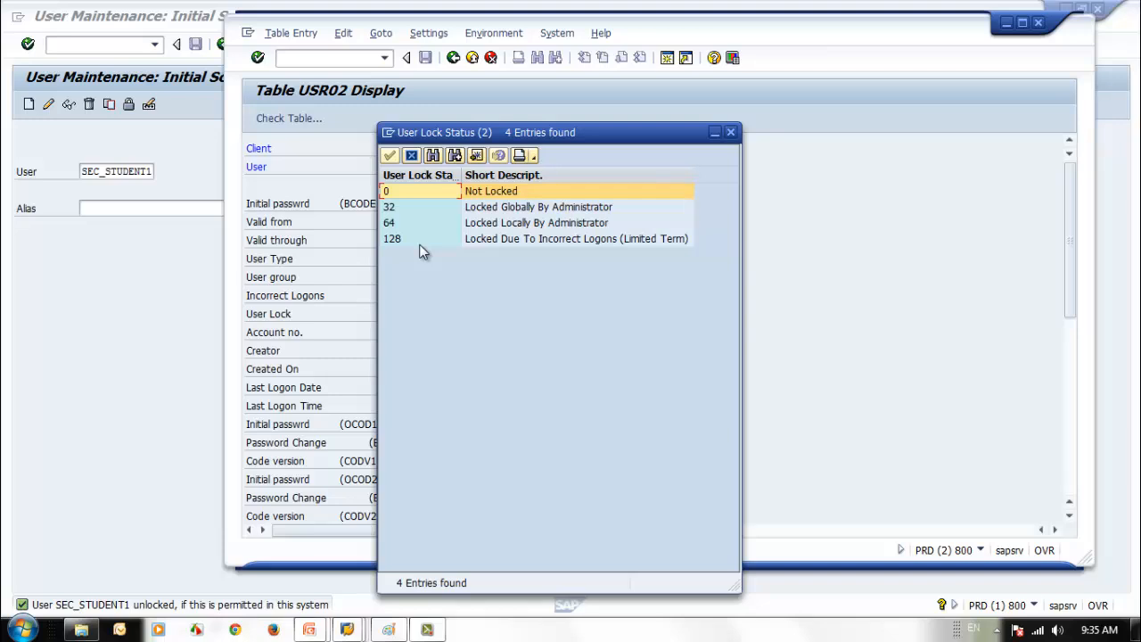
# - Close the lock-value list and open SEC_STUDENT1's USR02 record in a maximized window
pyautogui.click(730, 133)
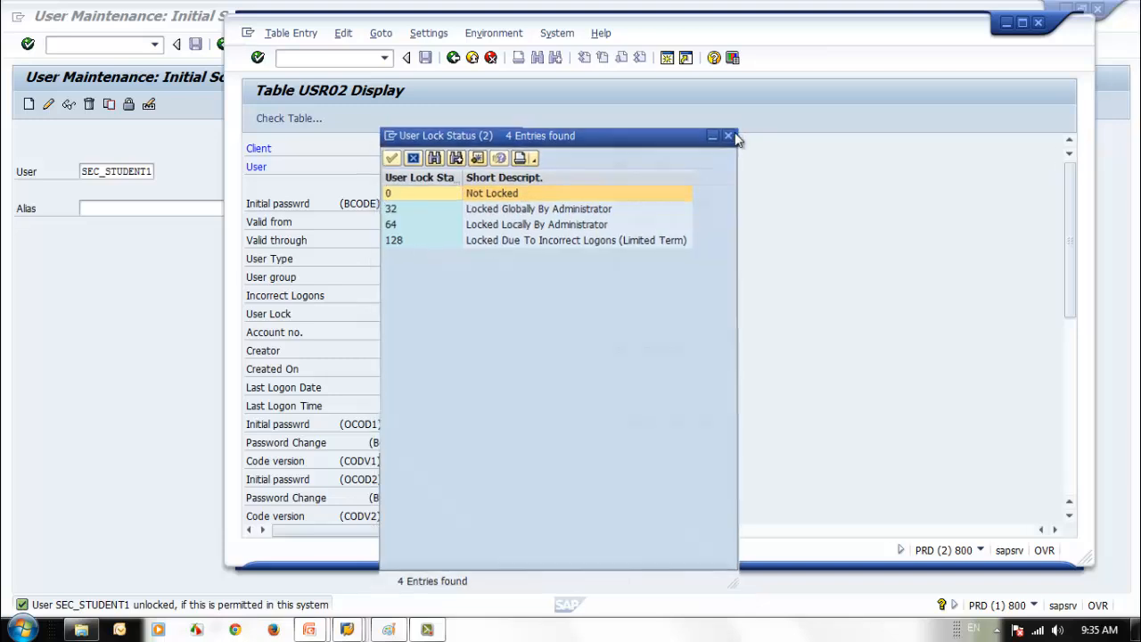
pyautogui.click(453, 57)
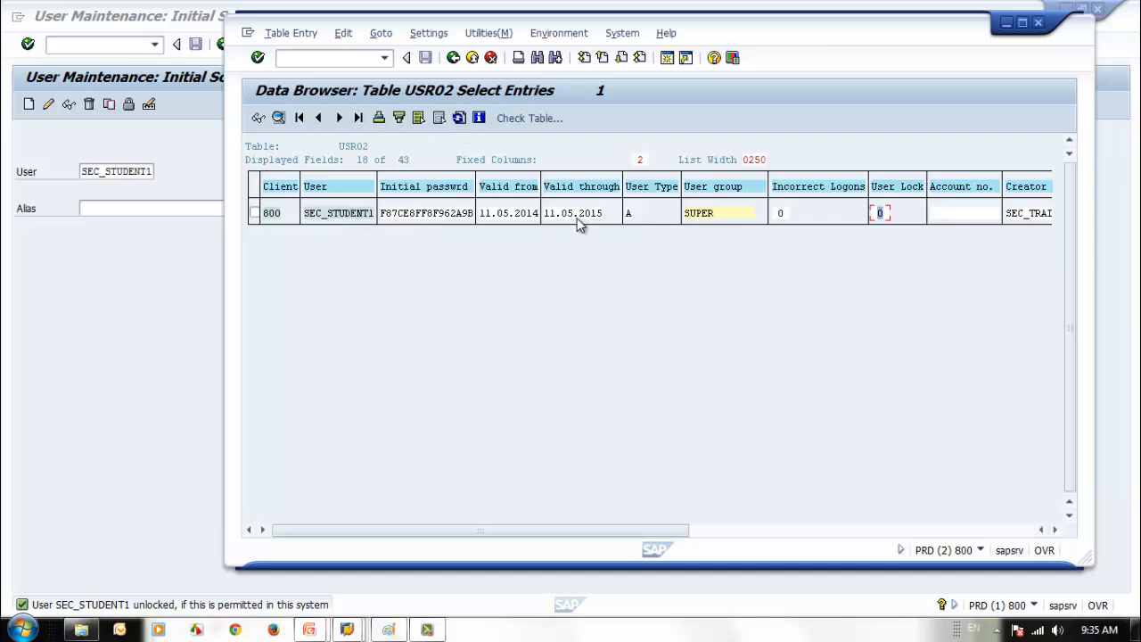
pyautogui.doubleClick(361, 220)
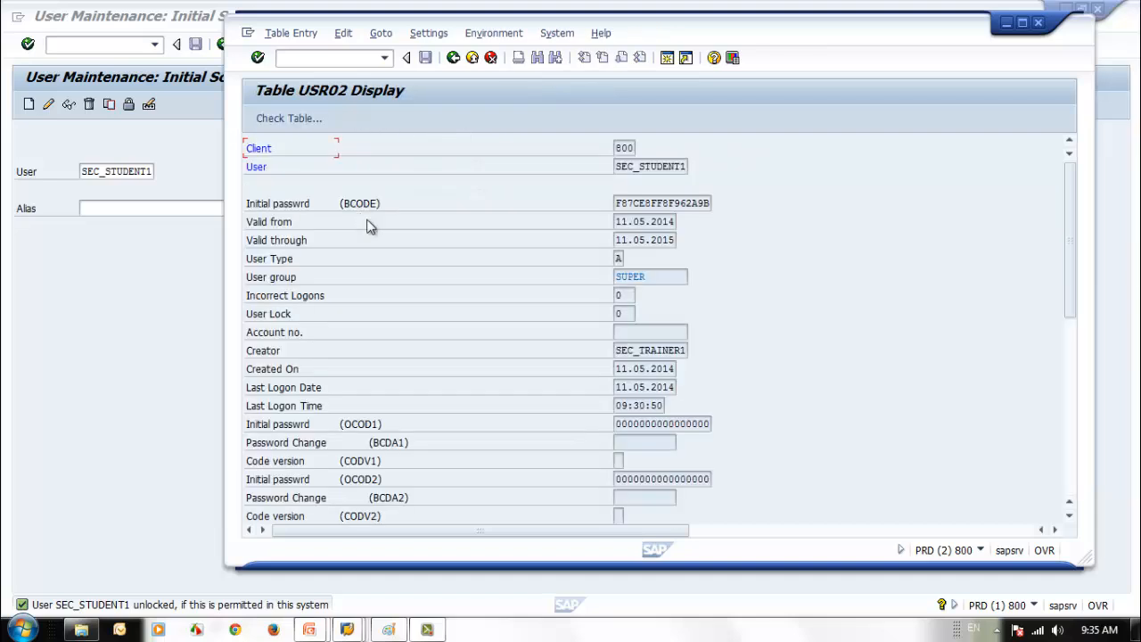
pyautogui.doubleClick(853, 34)
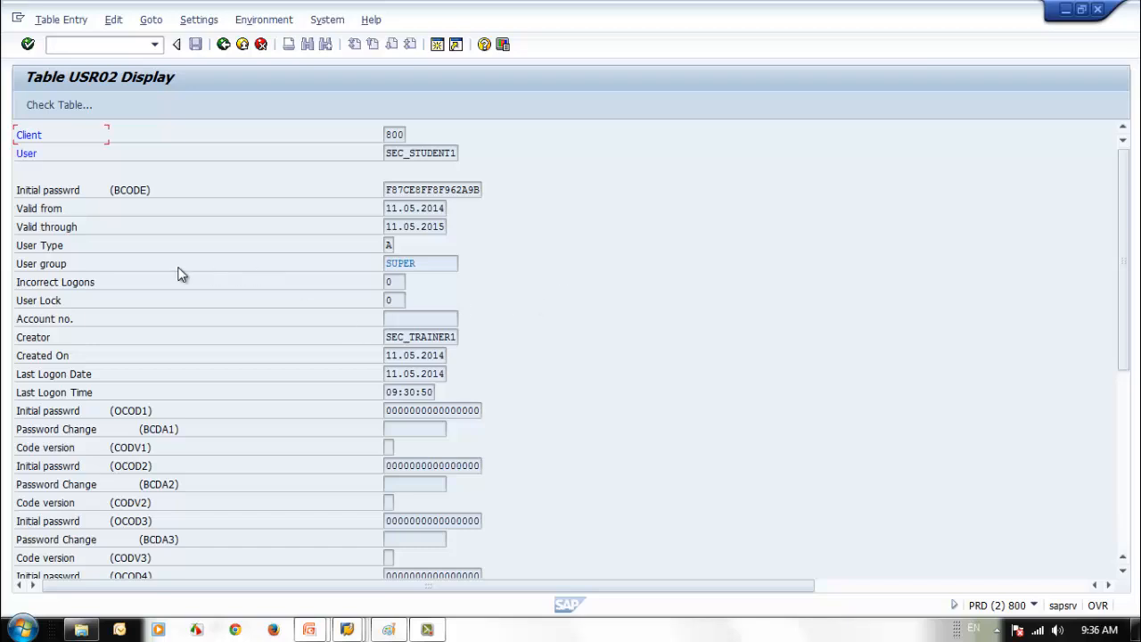
# - Check the record's User group SUPER, User Lock 0 and Incorrect Logons 0
pyautogui.click(428, 264)
pyautogui.click(397, 303)
pyautogui.scroll(-1, 602, 387)
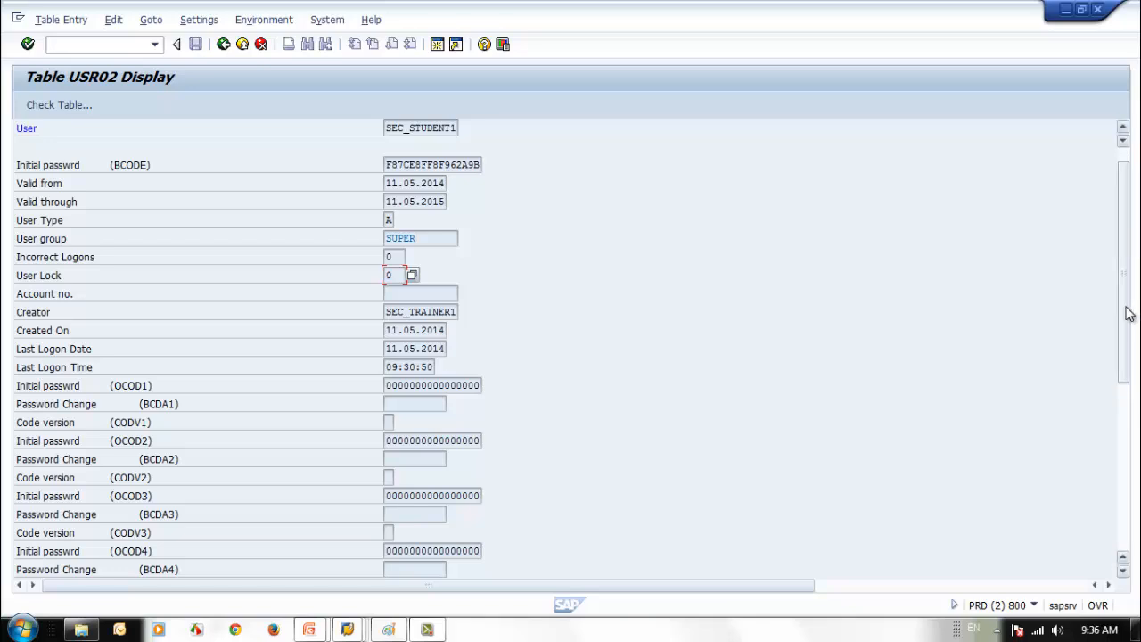
pyautogui.moveTo(1127, 312); pyautogui.dragTo(1113, 255)
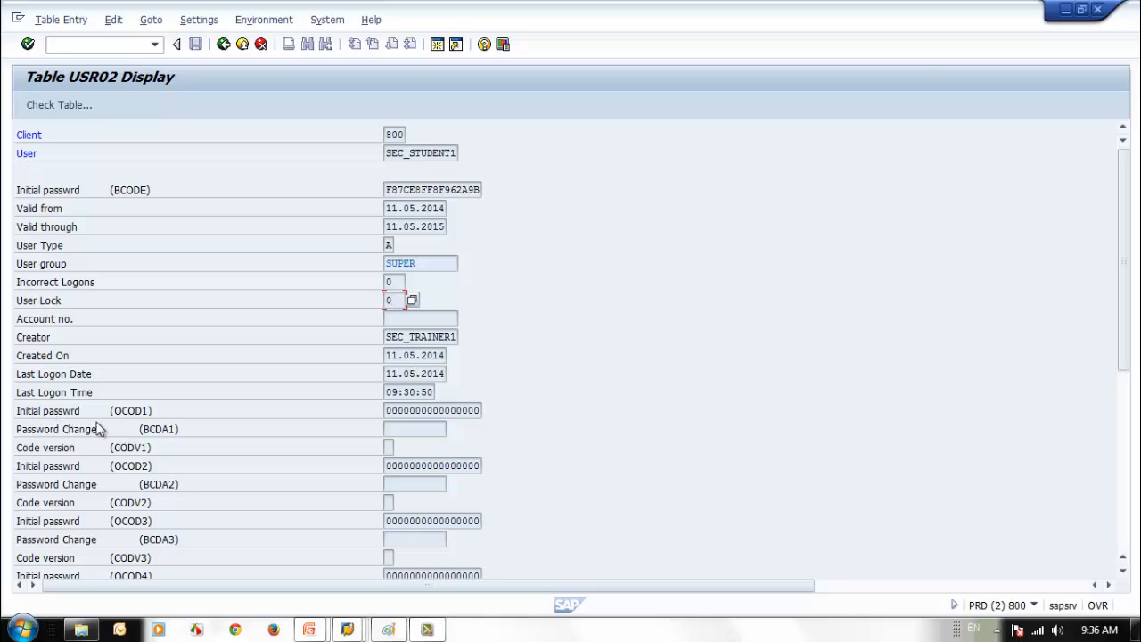
pyautogui.scroll(-1, 207, 436)
pyautogui.scroll(-1, 208, 439)
pyautogui.scroll(2, 209, 442)
pyautogui.click(397, 281)
pyautogui.moveTo(398, 282); pyautogui.dragTo(389, 294)
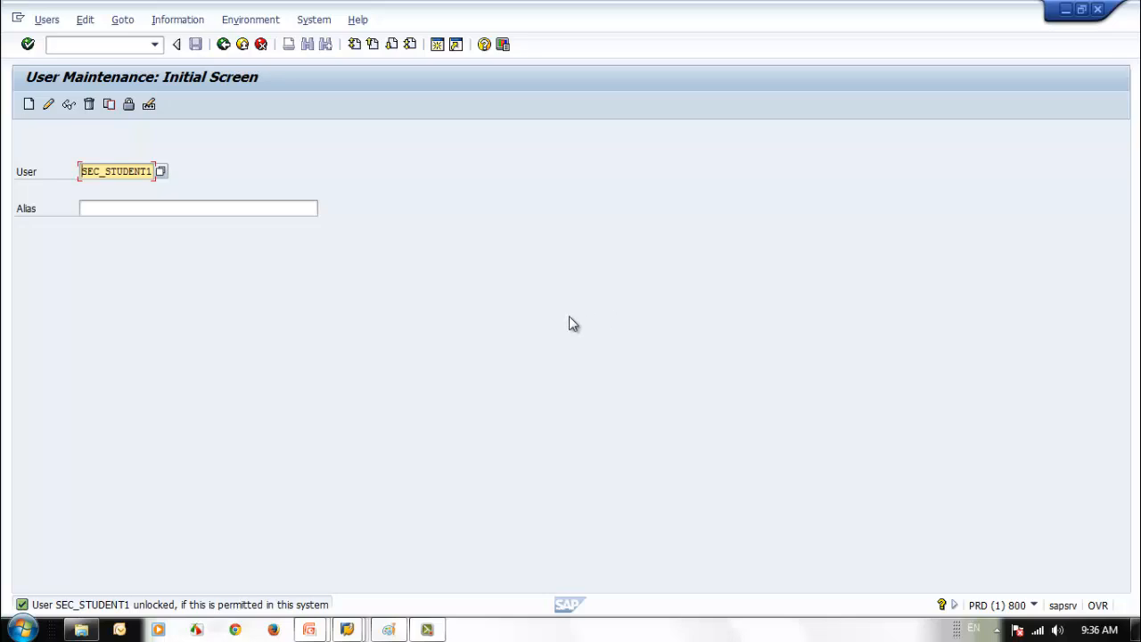
pyautogui.click(148, 105)
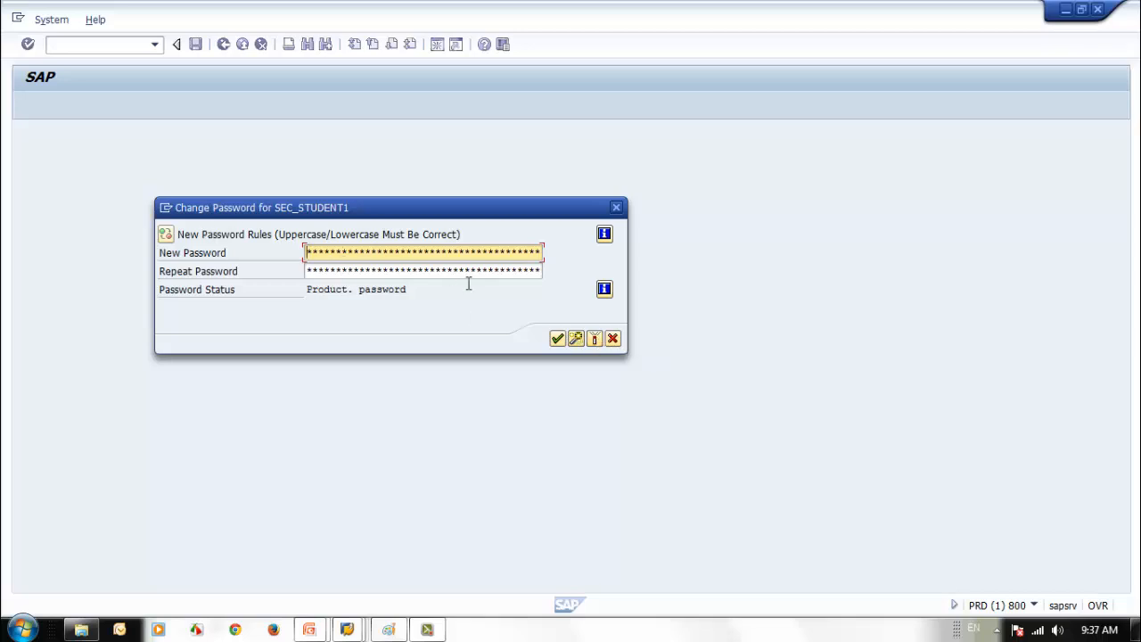
pyautogui.press('Escape')
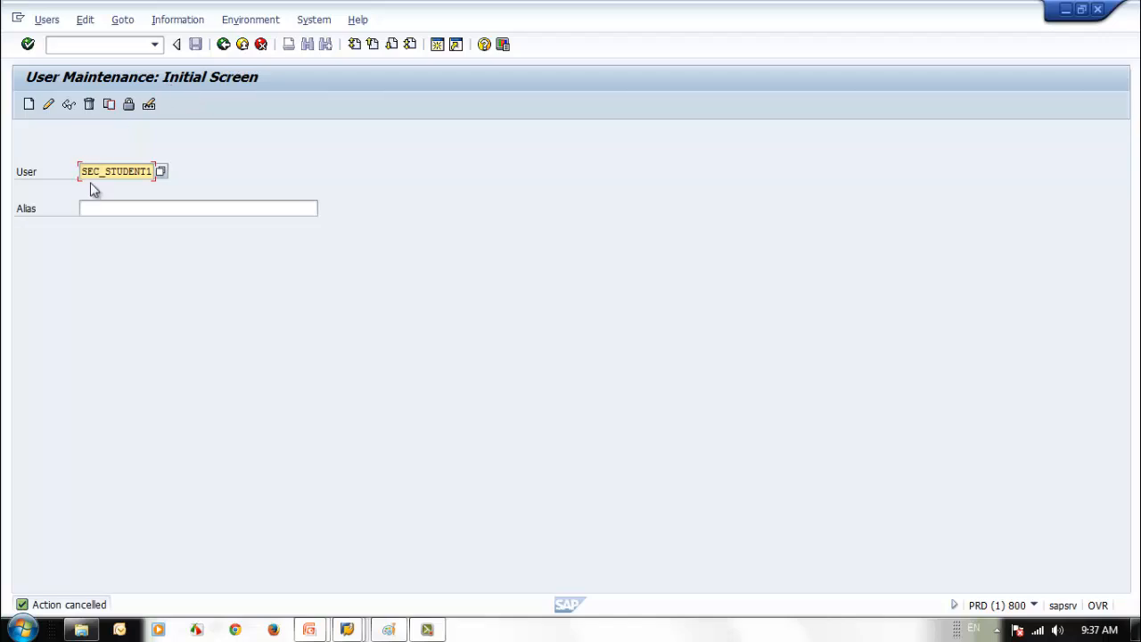
pyautogui.moveTo(80, 171); pyautogui.dragTo(173, 181)
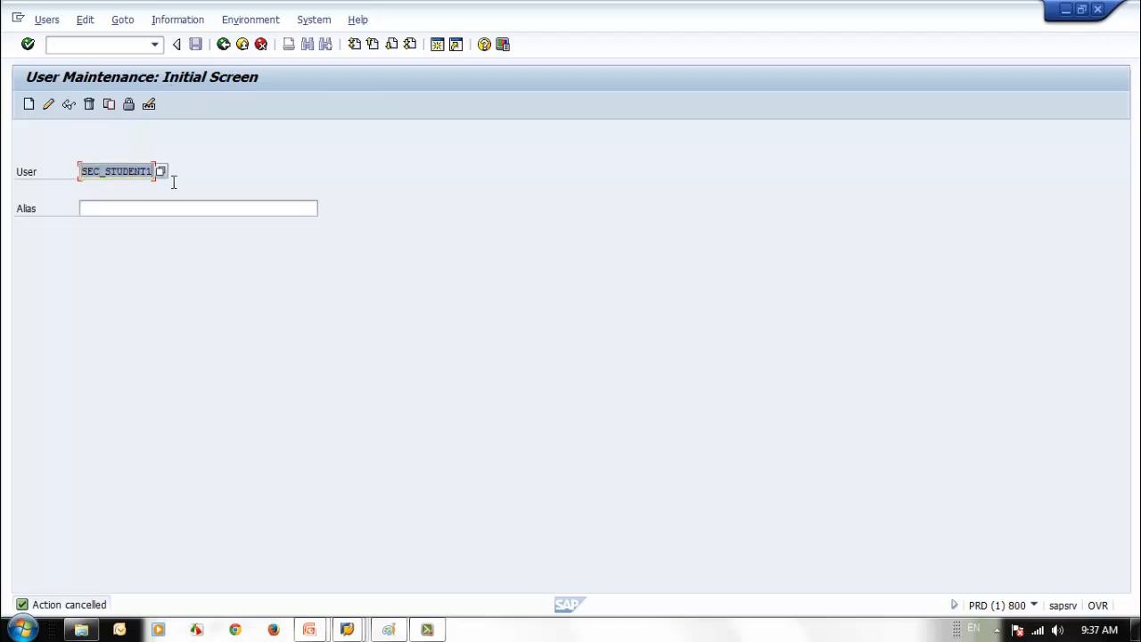
pyautogui.click(392, 296)
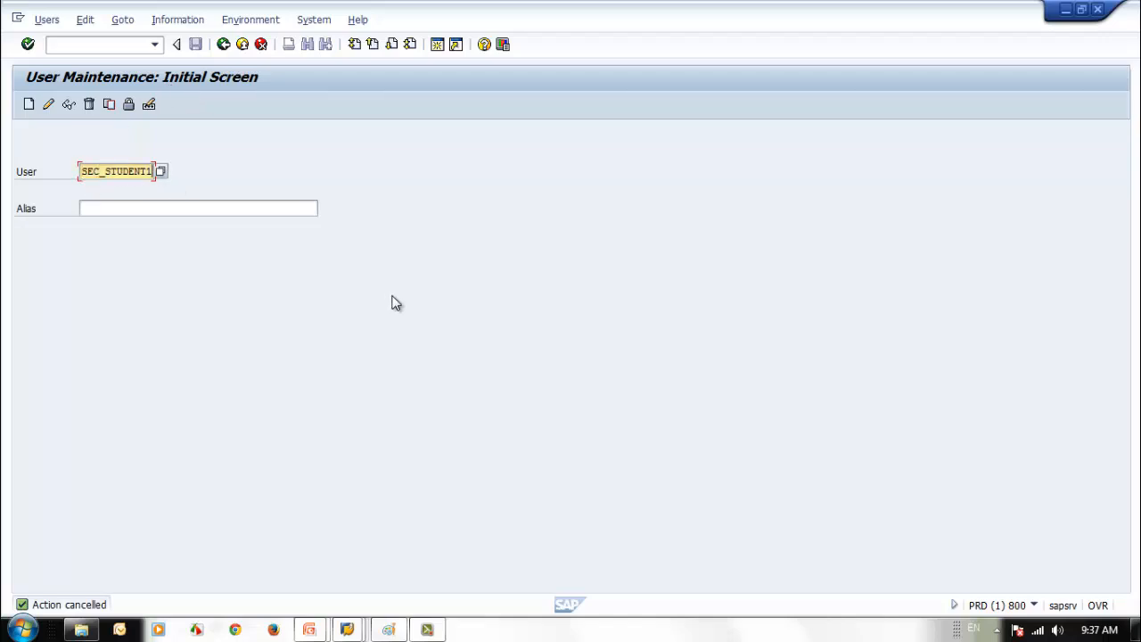
# - Run /nsu01d, display SEC_STUDENT1's address data, and return to the initial screen
pyautogui.click(70, 47)
pyautogui.write('su')
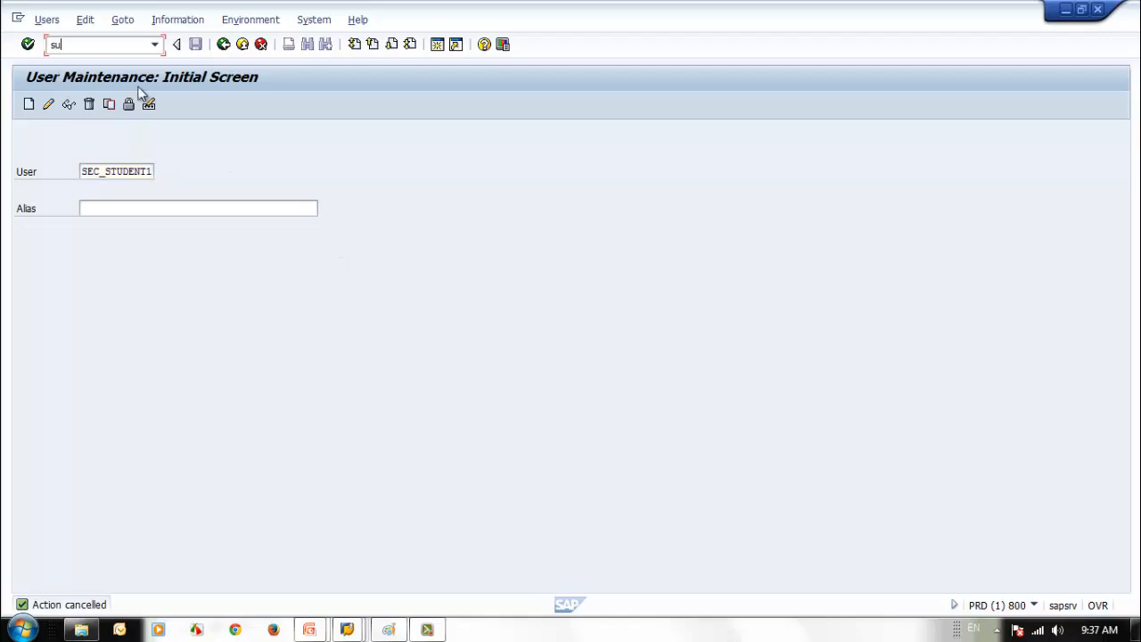
pyautogui.write('01d')
pyautogui.press('Return')
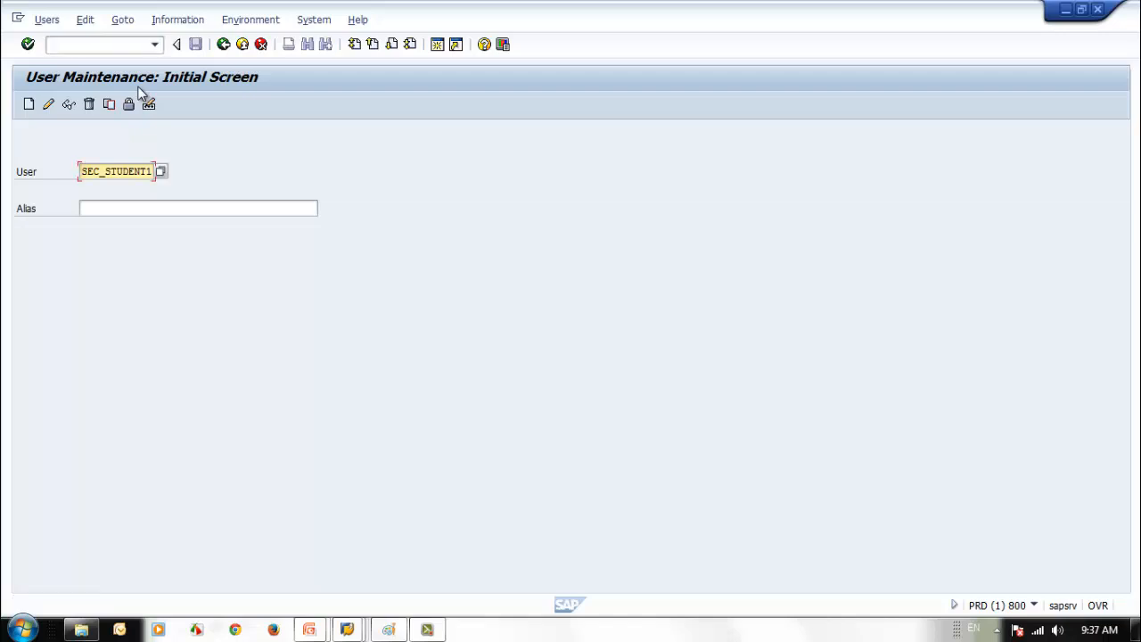
pyautogui.click(141, 42)
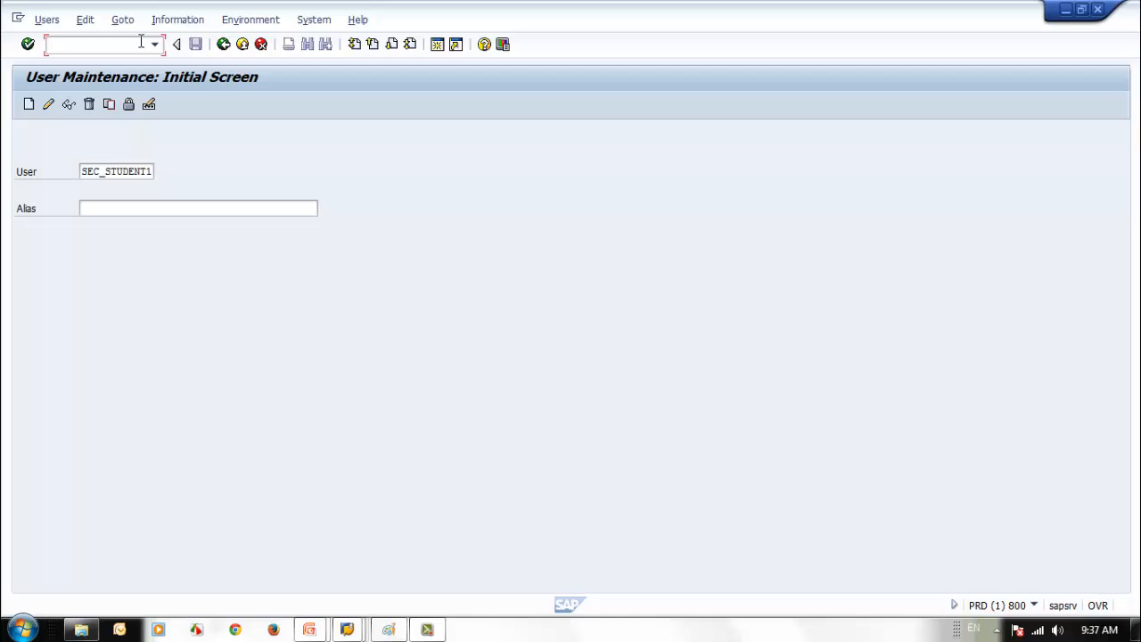
pyautogui.write('/nsu01d')
pyautogui.press('Return')
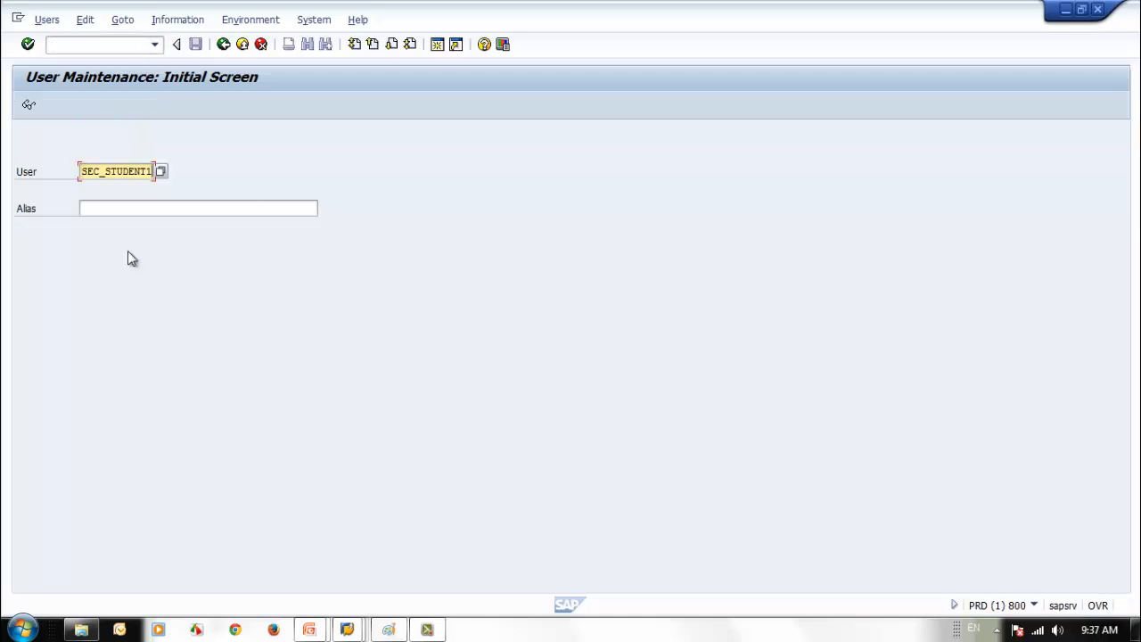
pyautogui.click(29, 107)
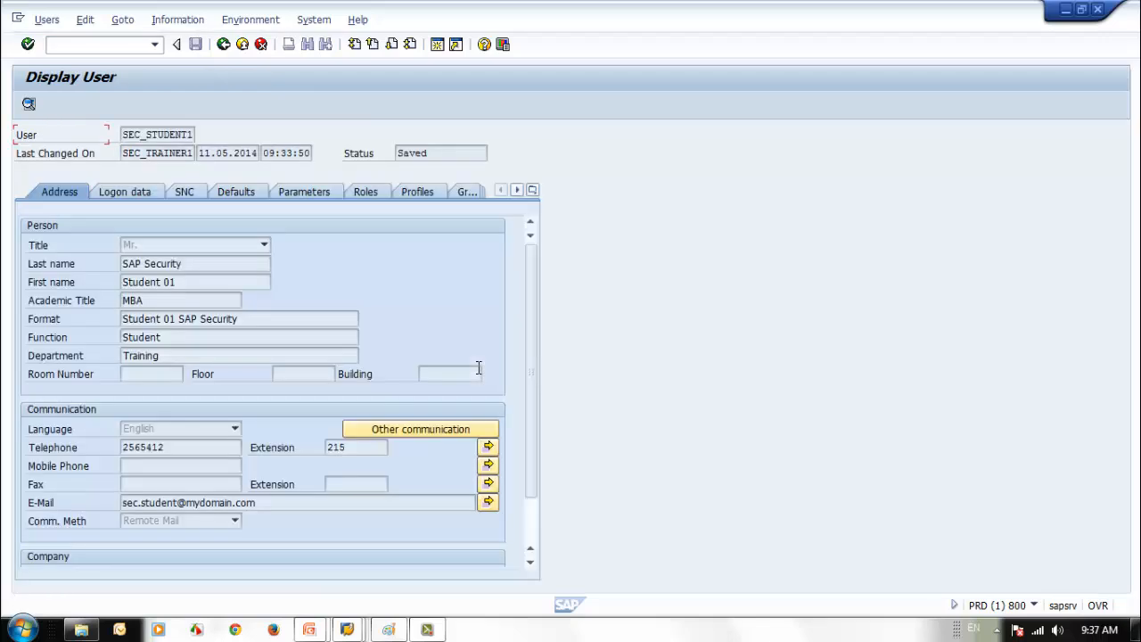
pyautogui.click(223, 45)
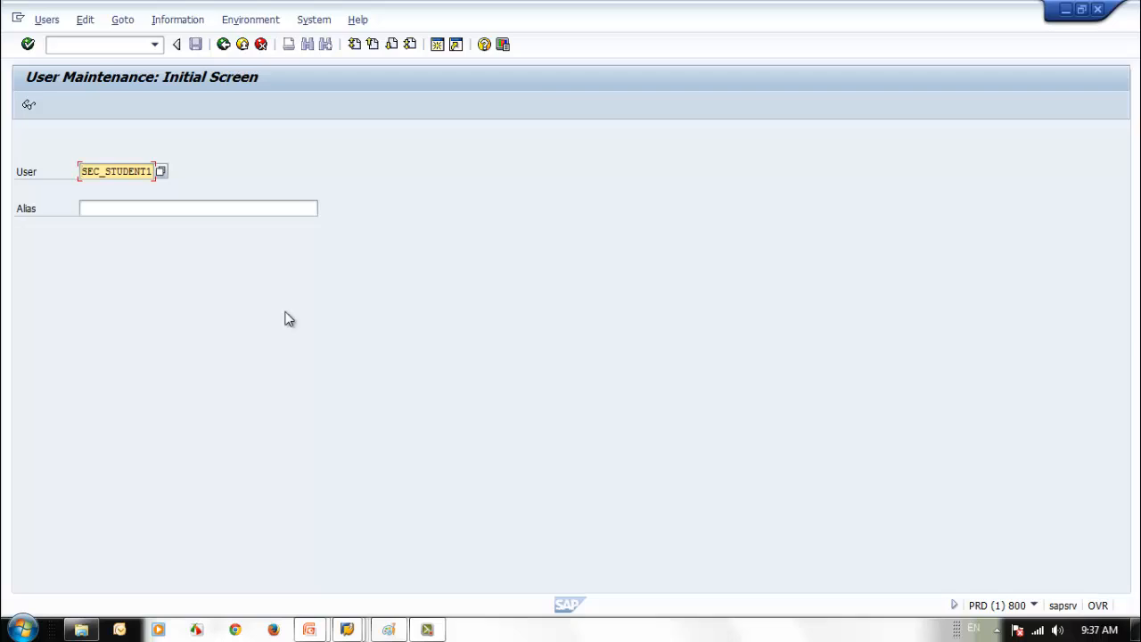
# - Open Maintain User Groups through Environment > User groups > Maintain
pyautogui.click(123, 22)
pyautogui.moveTo(206, 24)
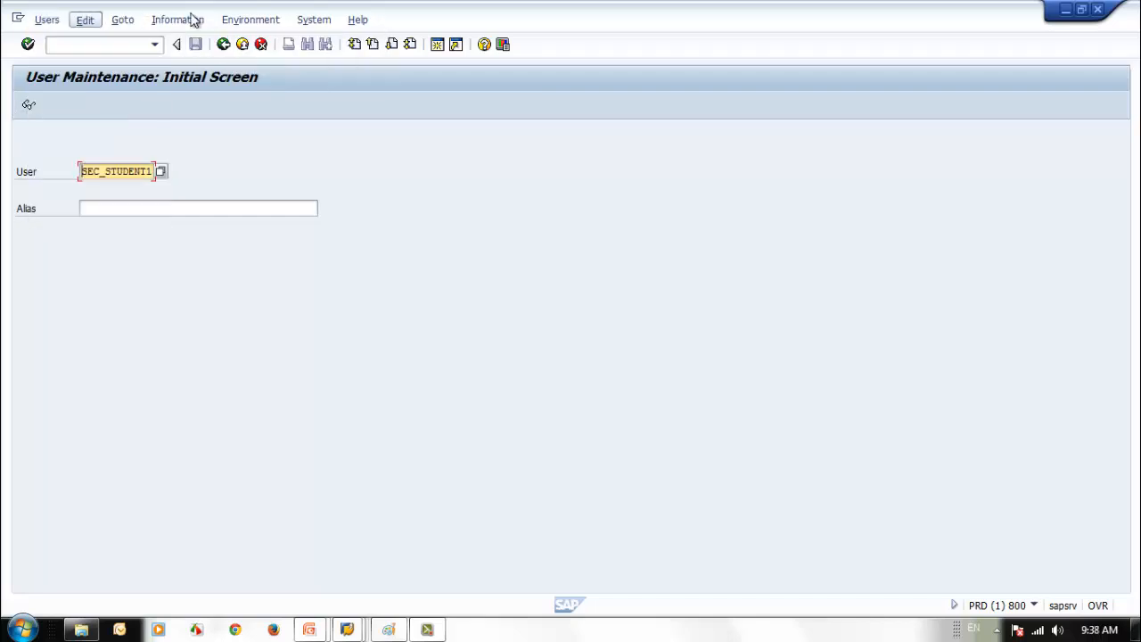
pyautogui.click(278, 21)
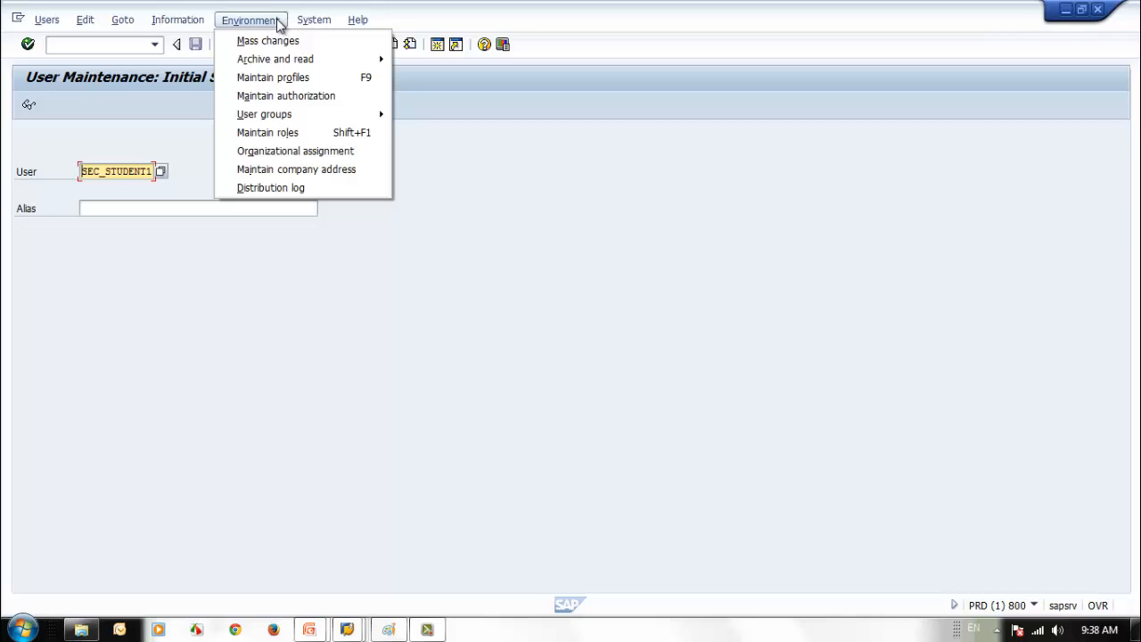
pyautogui.click(156, 550)
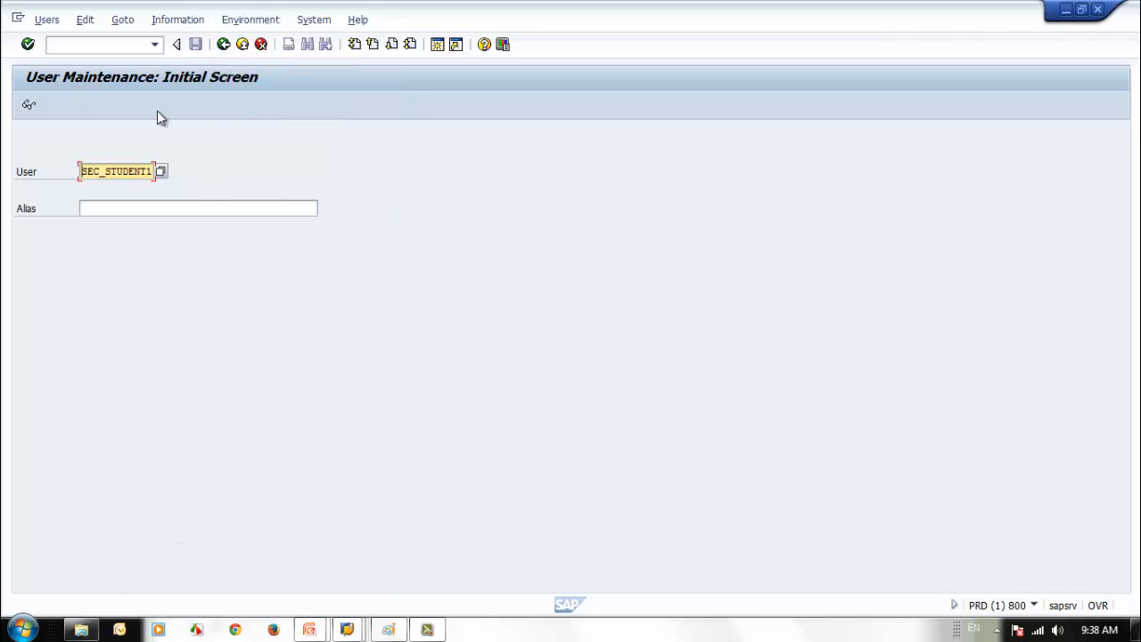
pyautogui.click(252, 22)
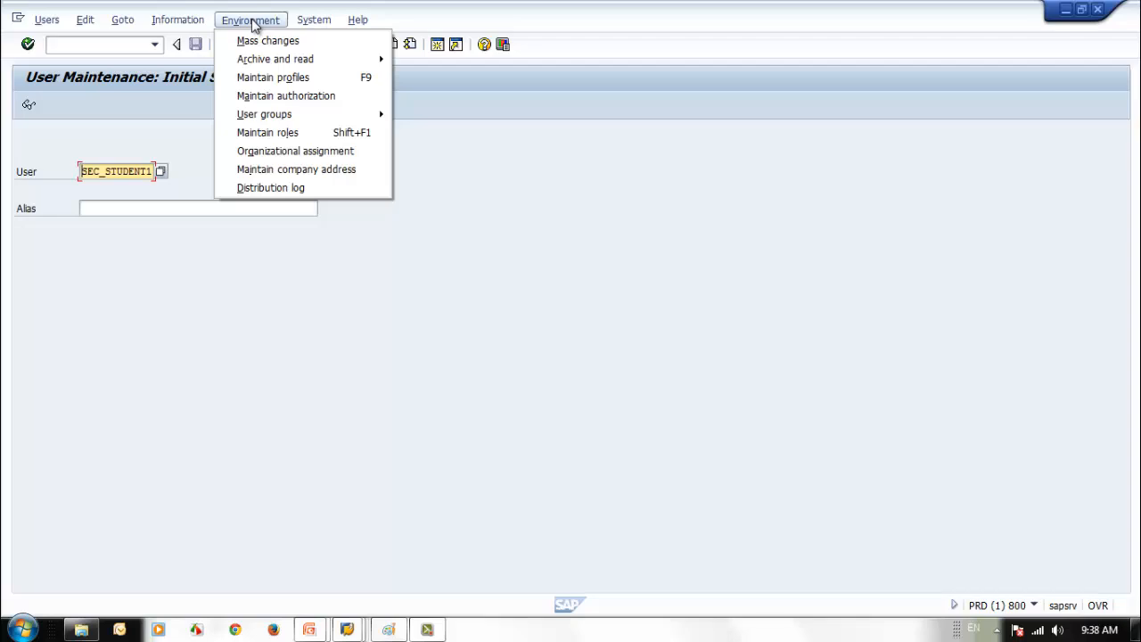
pyautogui.moveTo(284, 119)
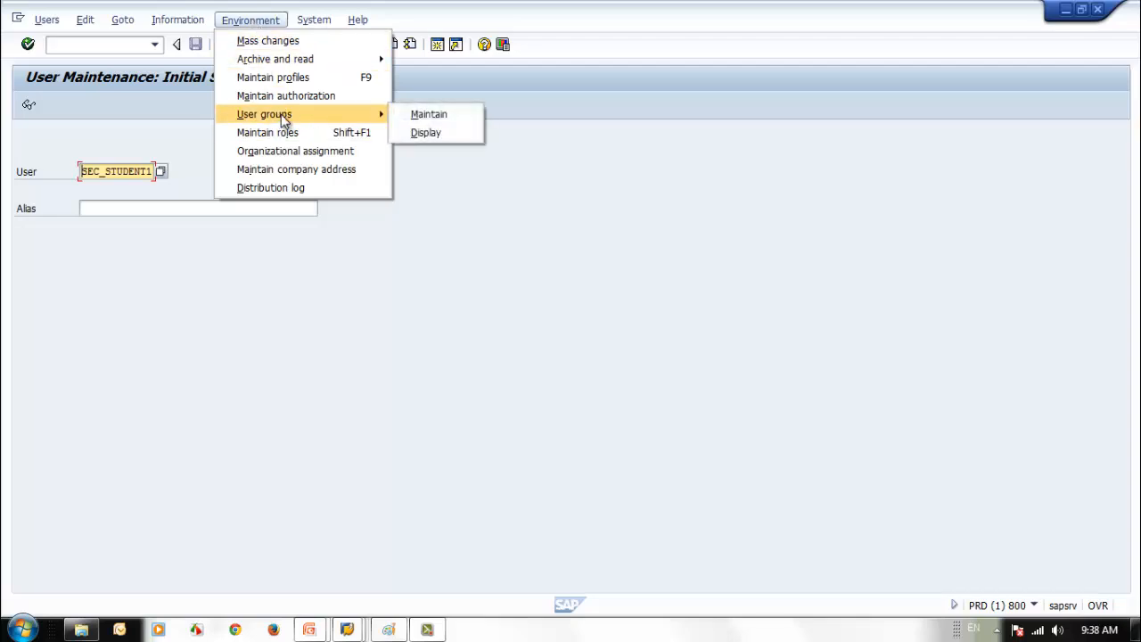
pyautogui.click(467, 119)
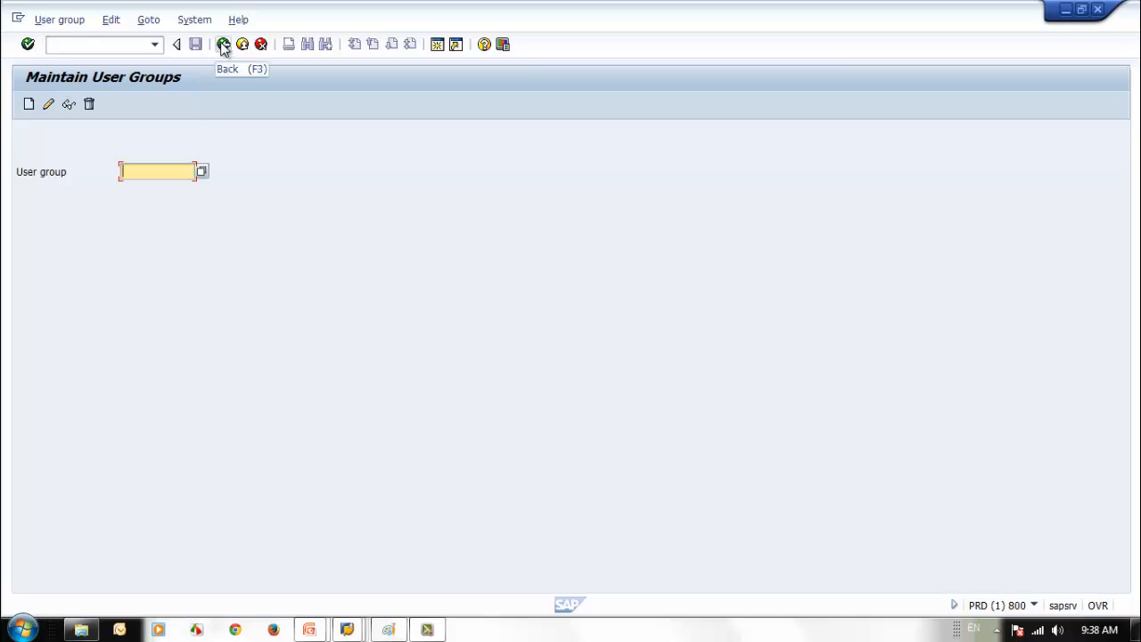
pyautogui.click(98, 44)
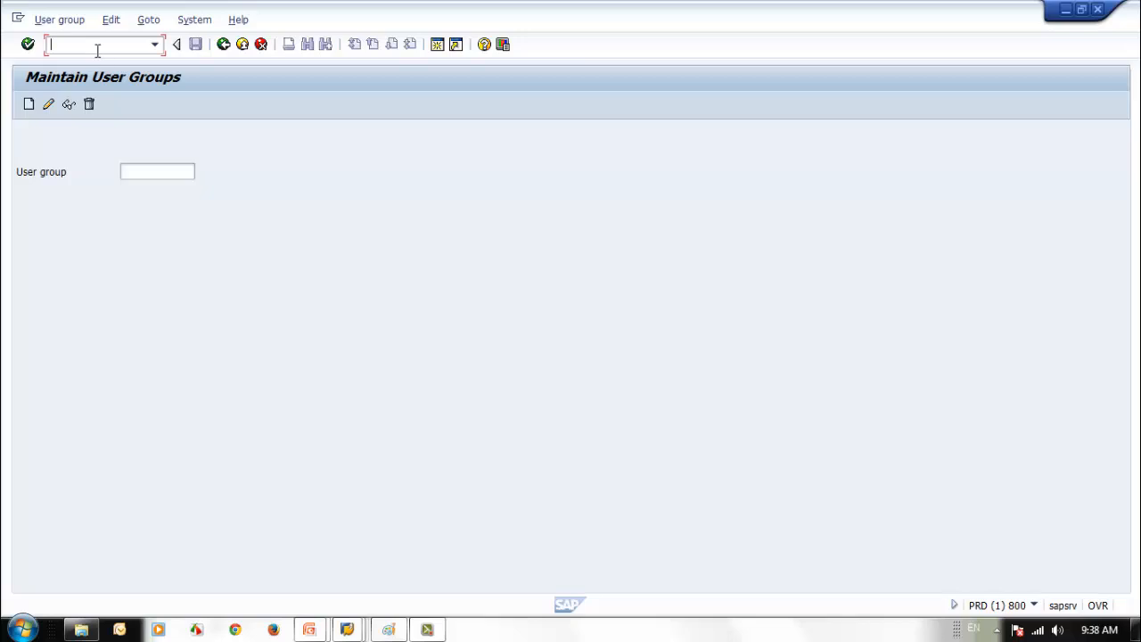
pyautogui.write('/n')
pyautogui.press('Return')
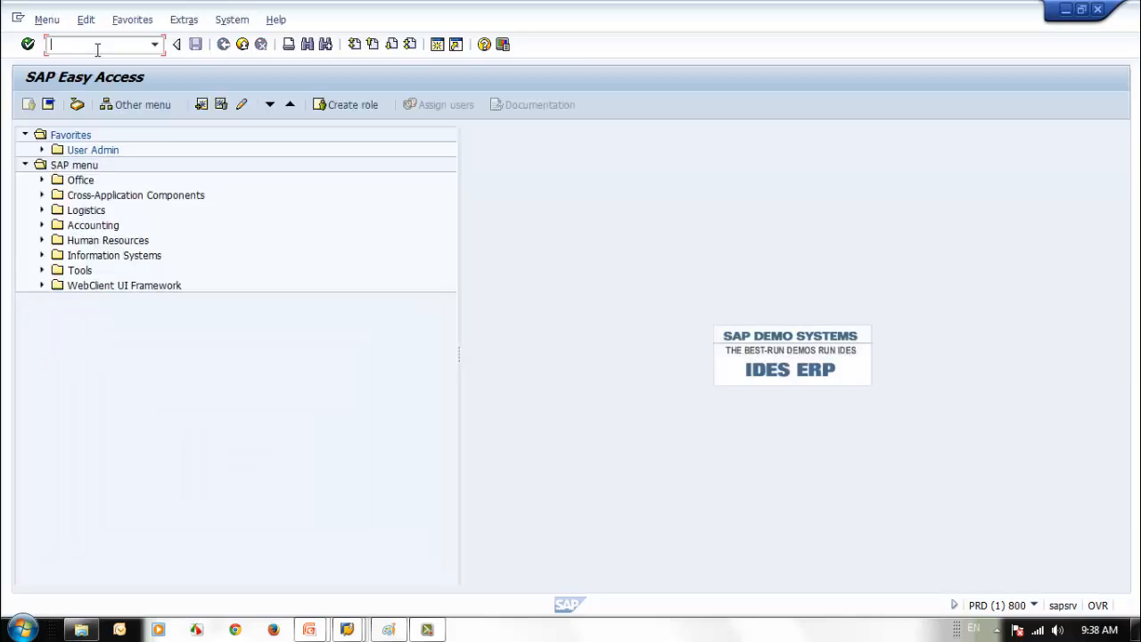
pyautogui.write('sugr')
pyautogui.press('Return')
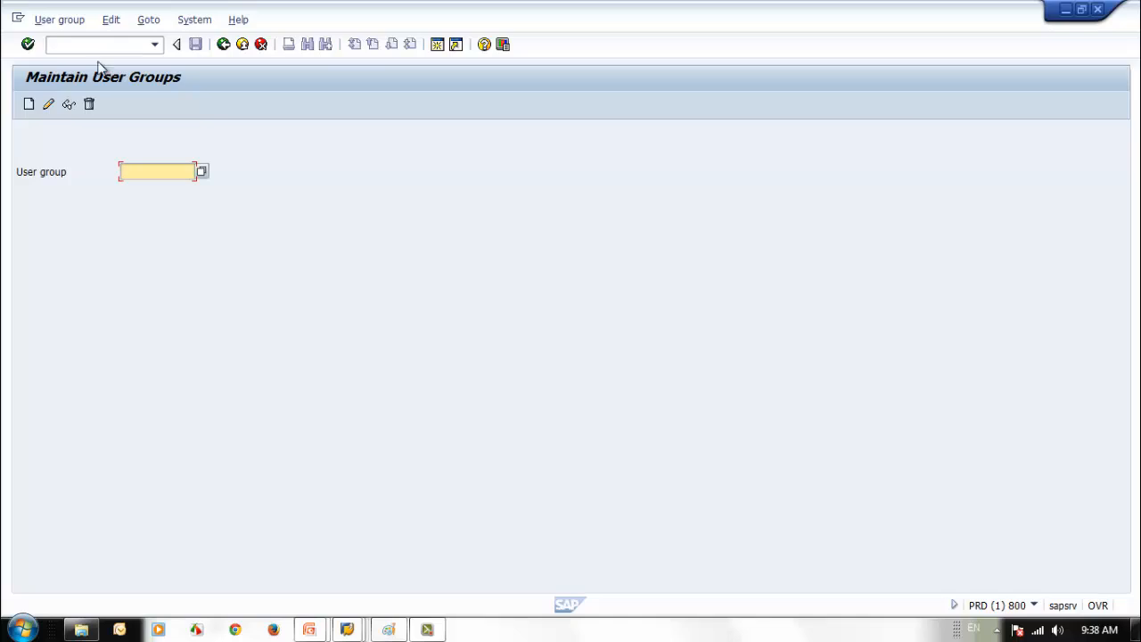
pyautogui.click(201, 172)
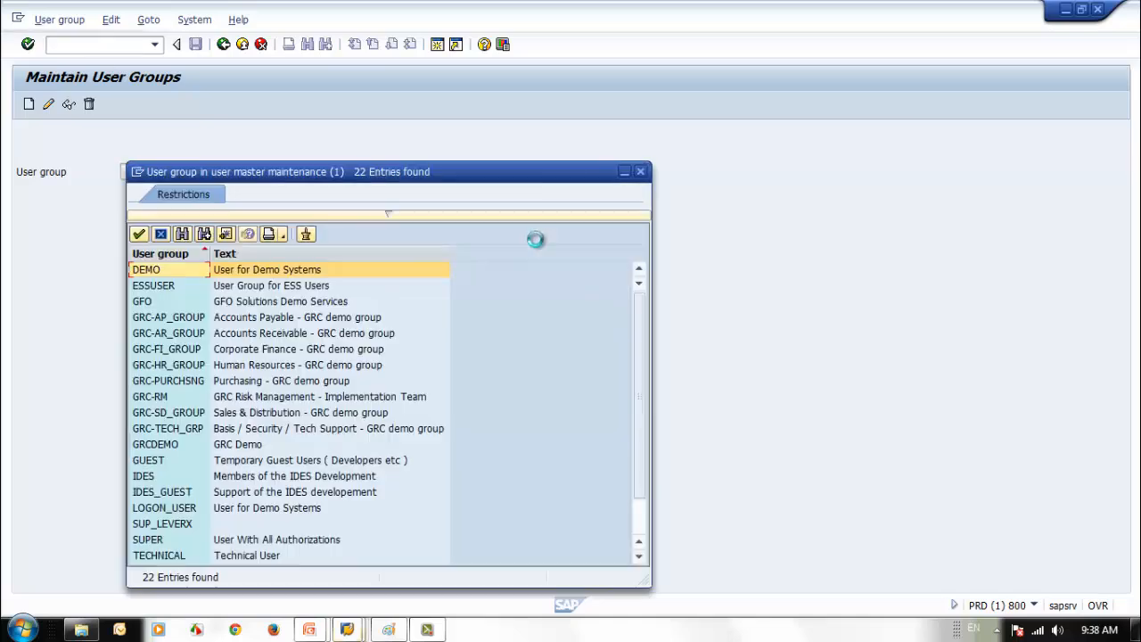
pyautogui.moveTo(425, 181); pyautogui.dragTo(640, 122)
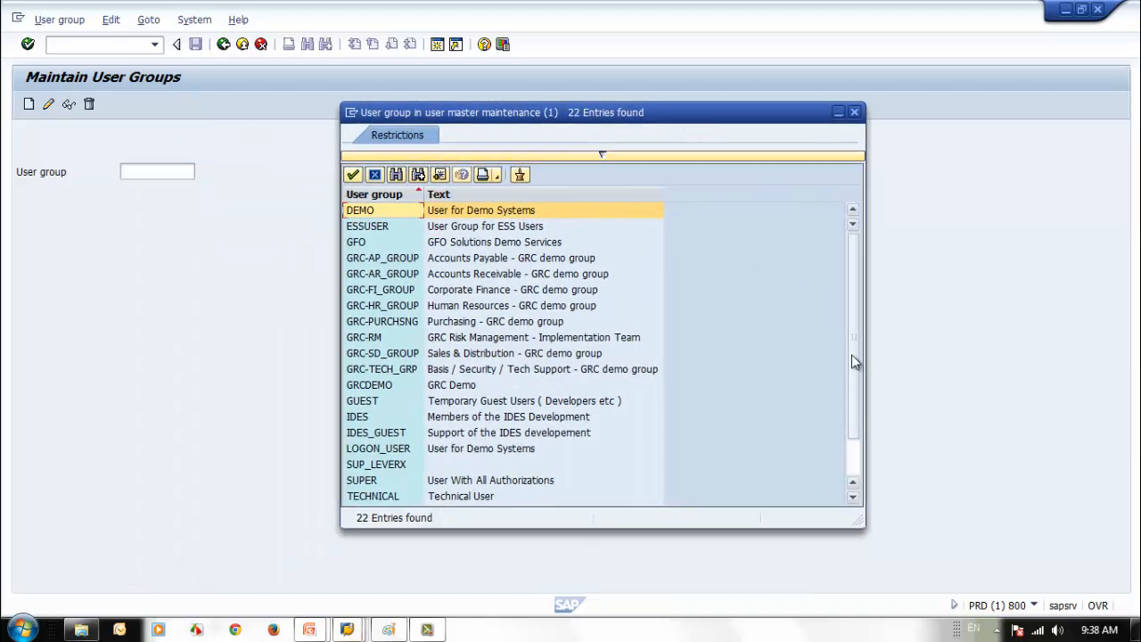
pyautogui.scroll(-1, 860, 434)
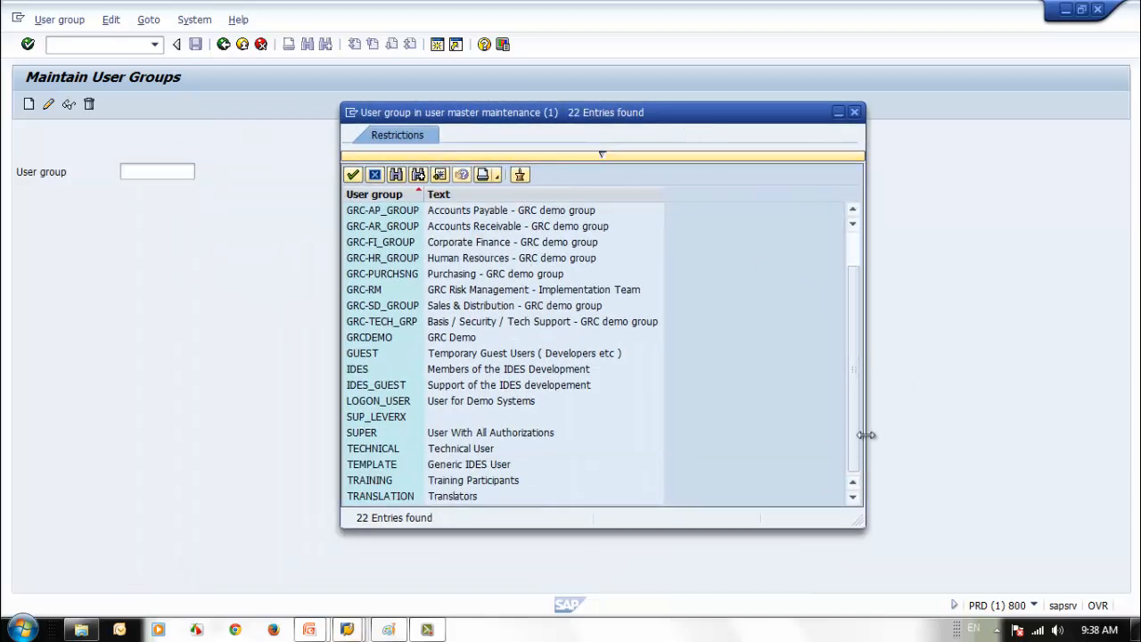
pyautogui.click(853, 112)
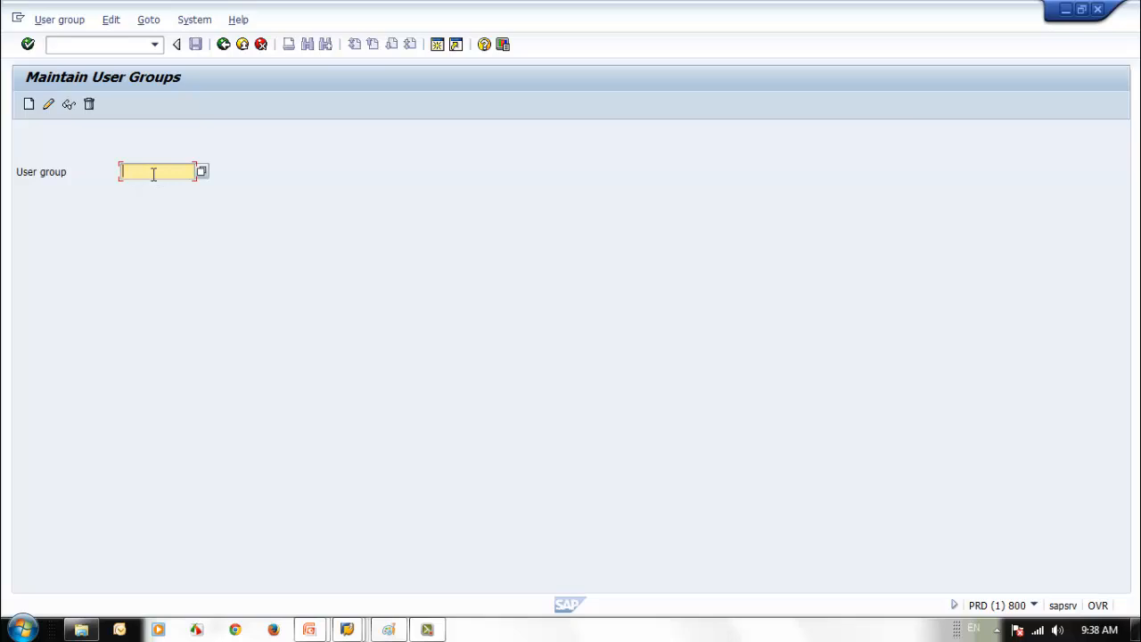
# - Create user group SEC_TRAIN01 with the description 'SAP Security Training 01'
pyautogui.click(29, 105)
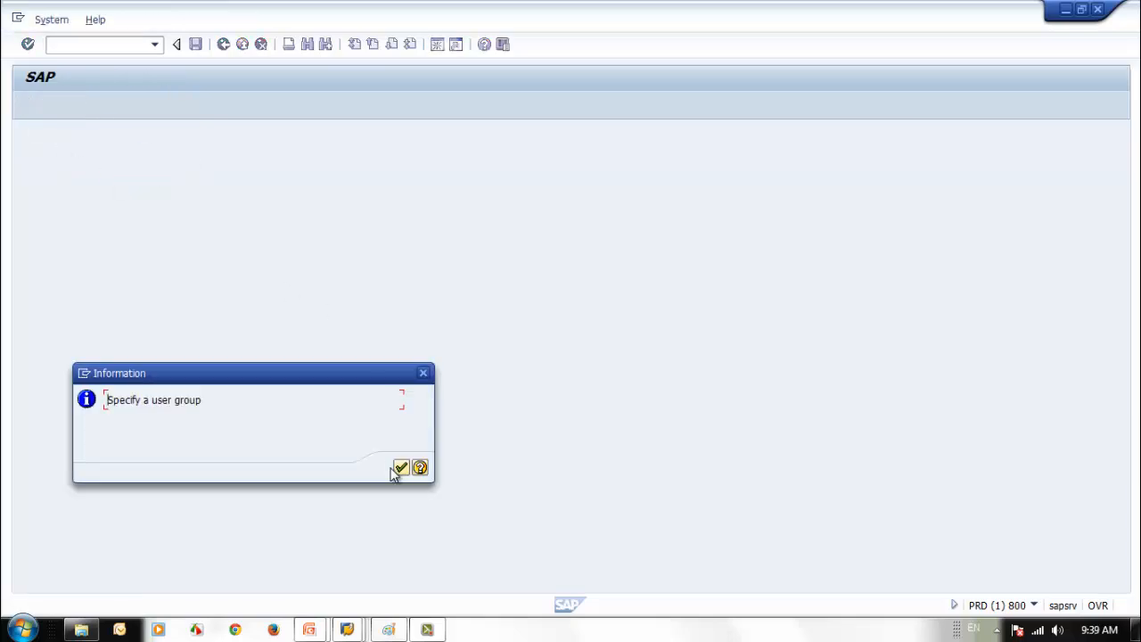
pyautogui.click(401, 467)
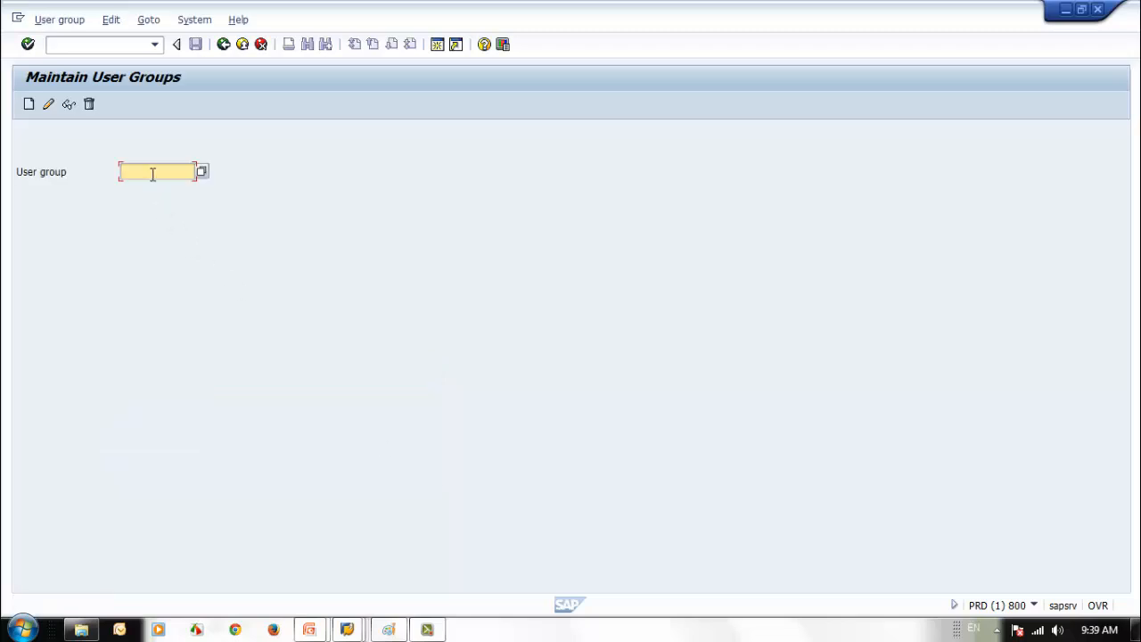
pyautogui.write('SEC_TRAIN01')
pyautogui.click(29, 104)
pyautogui.click(208, 173)
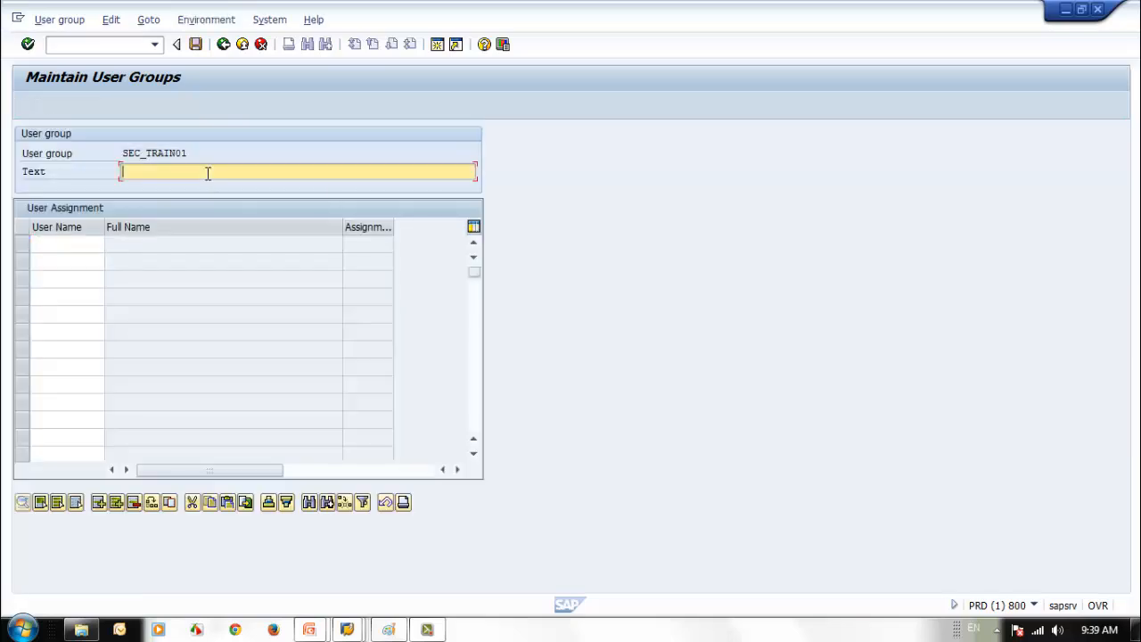
pyautogui.write('SAP Security Training 01')
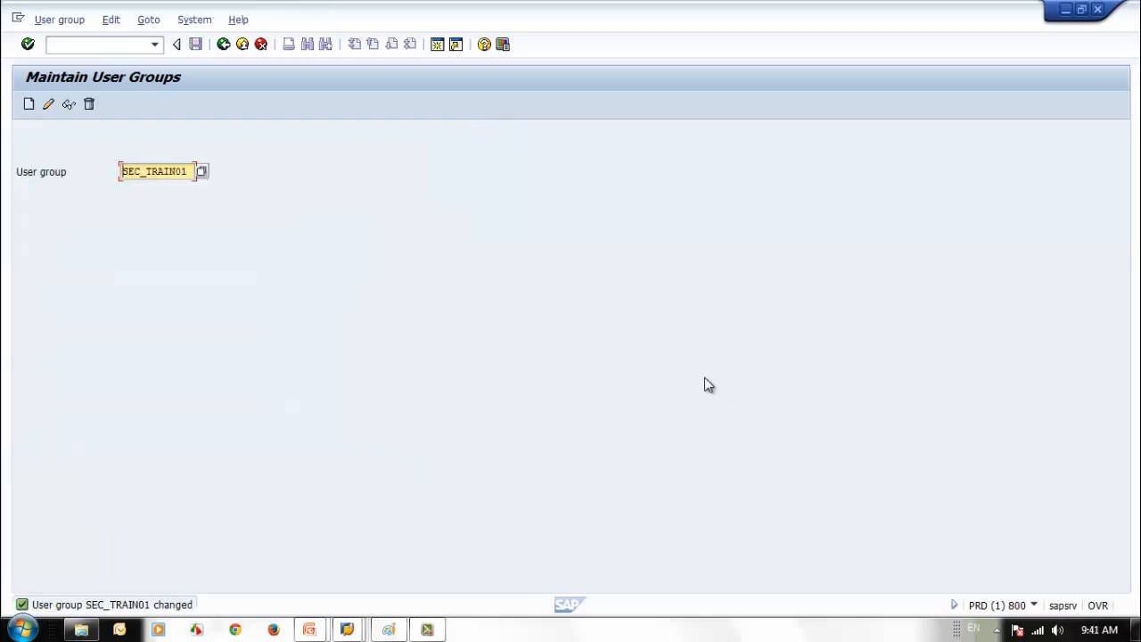
# - Add SEC_STUDENT1 as a member of user group SEC_TRAIN01 and save the group
pyautogui.click(49, 104)
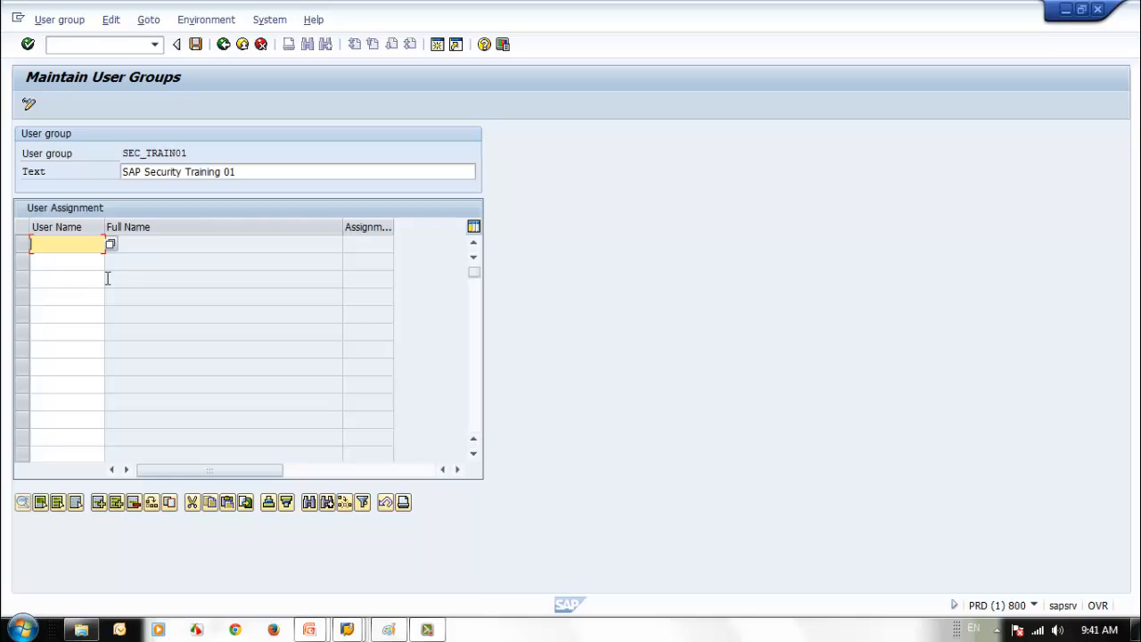
pyautogui.click(70, 243)
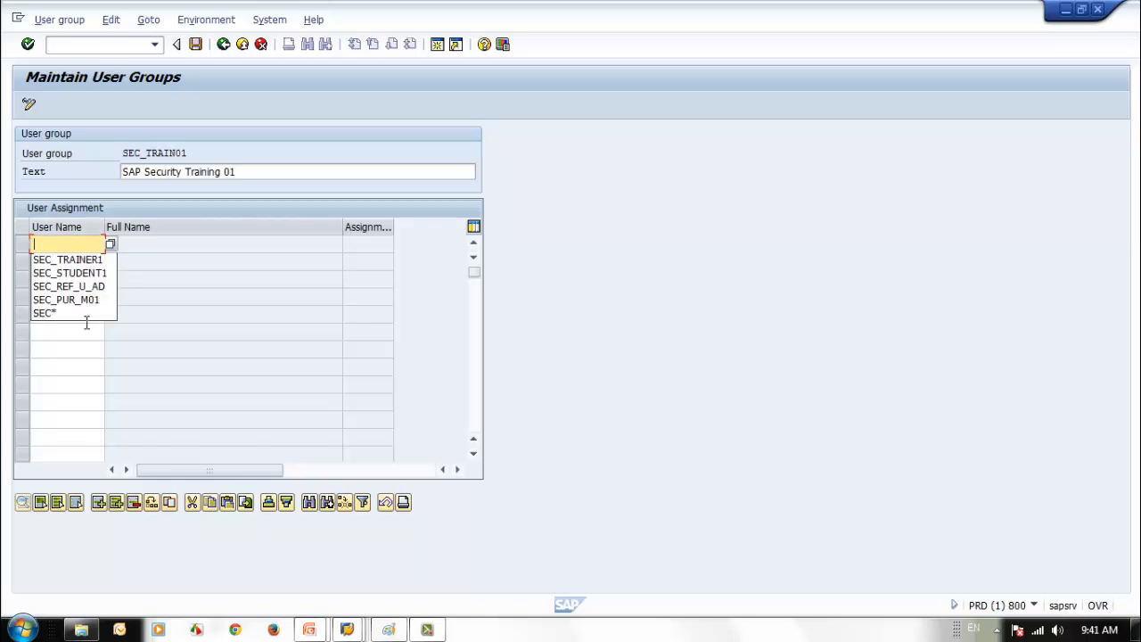
pyautogui.click(86, 273)
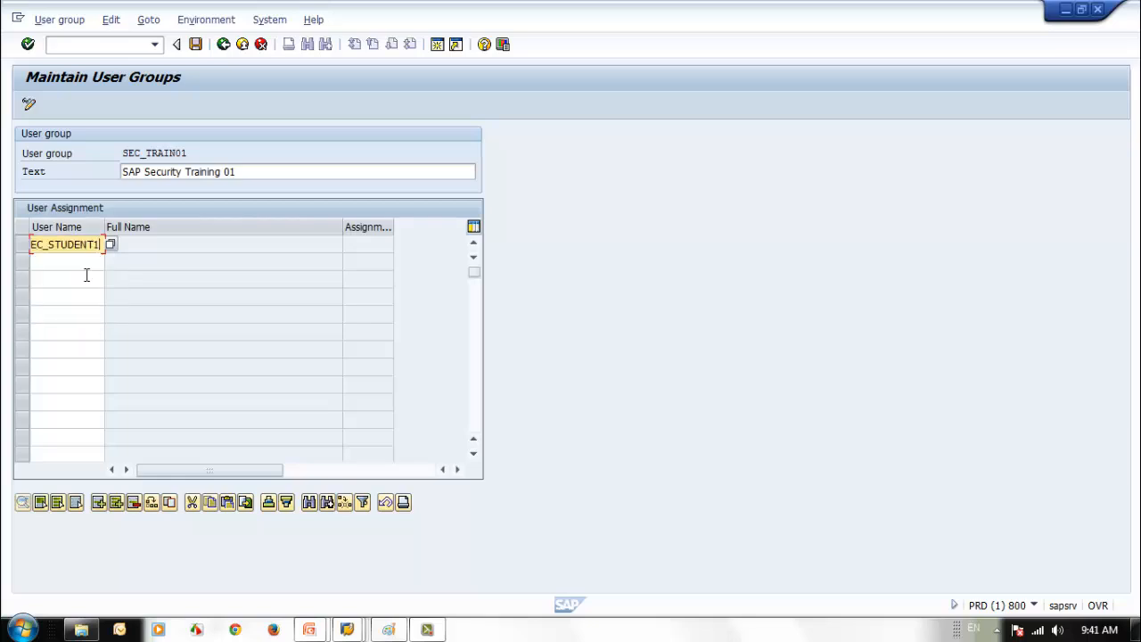
pyautogui.press('Return')
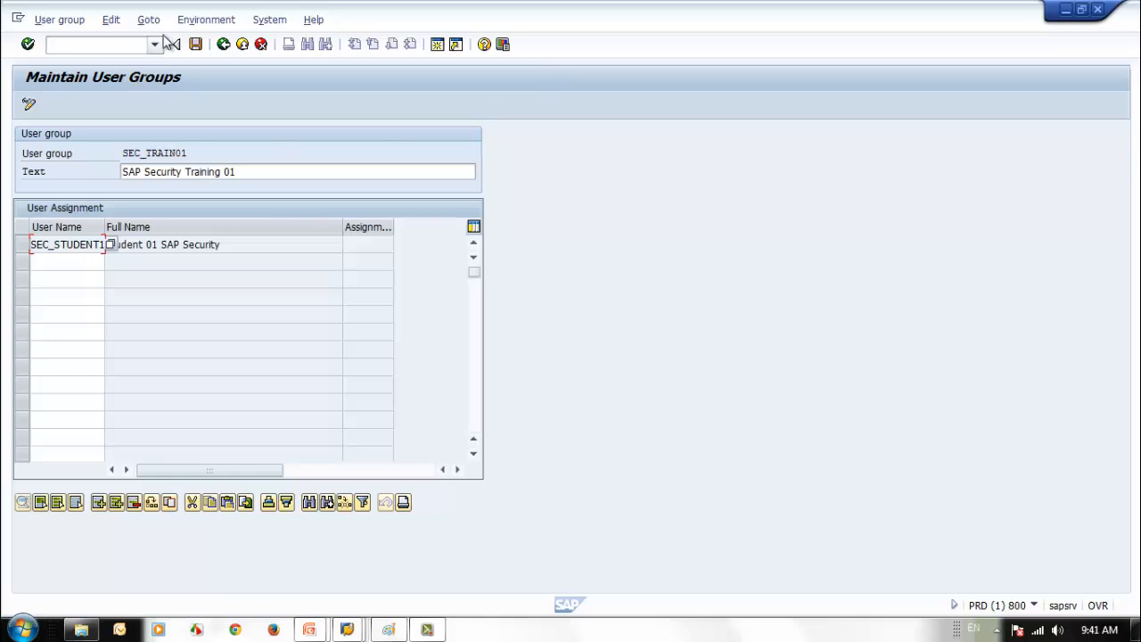
pyautogui.click(195, 44)
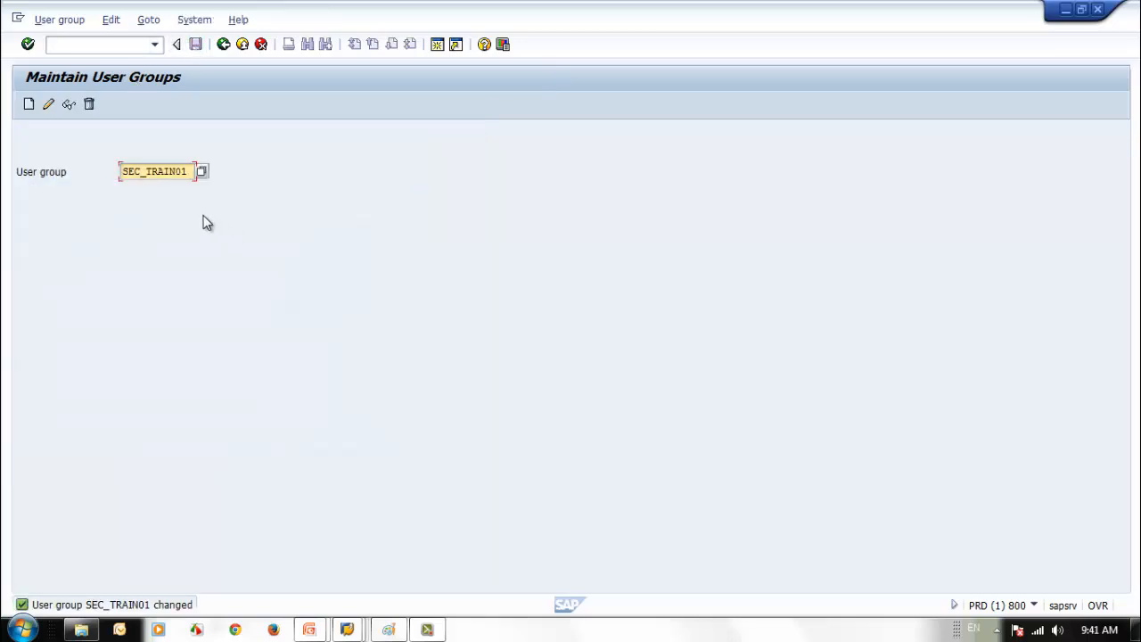
# - Leave group maintenance and open user SEC_STUDENT1 in SU01
pyautogui.click(225, 50)
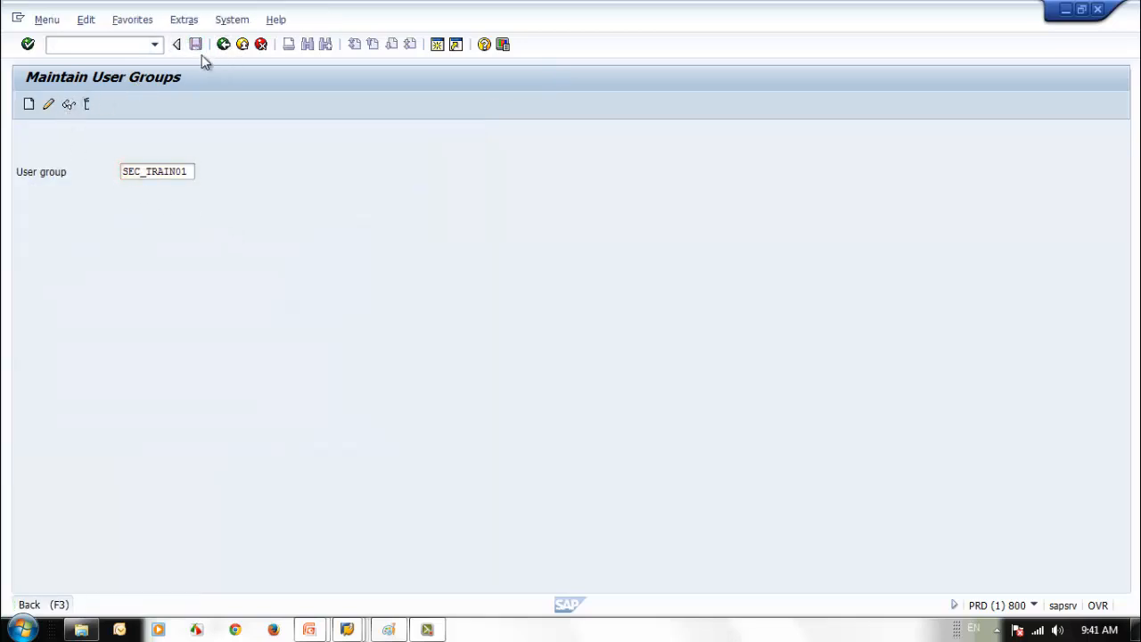
pyautogui.write('su010')
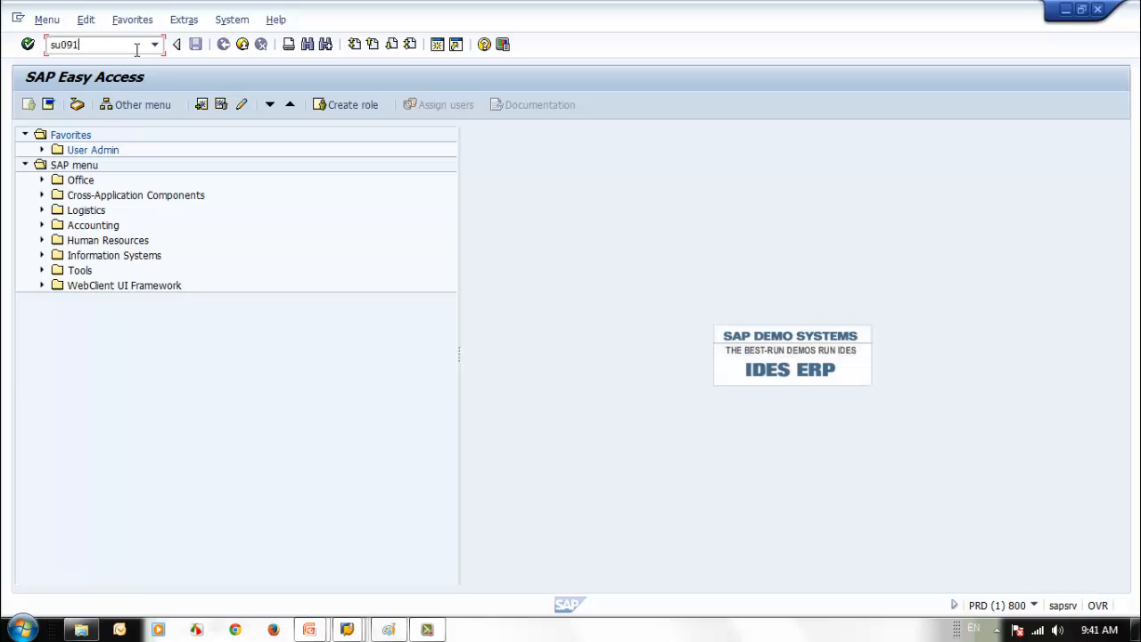
pyautogui.press('BackSpace')
pyautogui.press('BackSpace')
pyautogui.write('1')
pyautogui.press('Return')
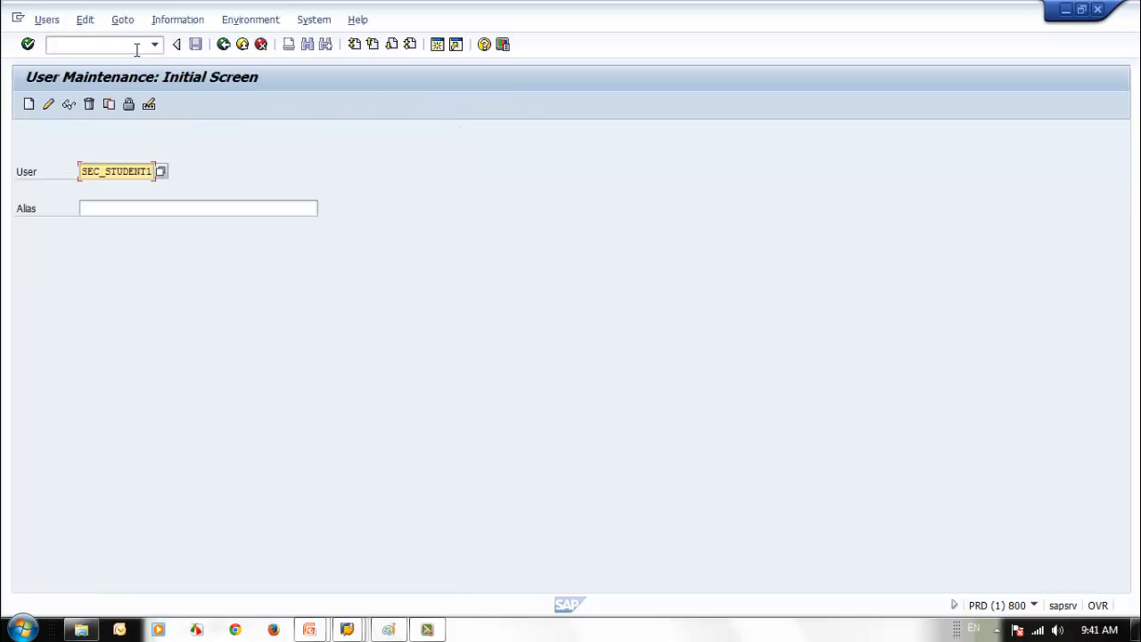
pyautogui.click(69, 105)
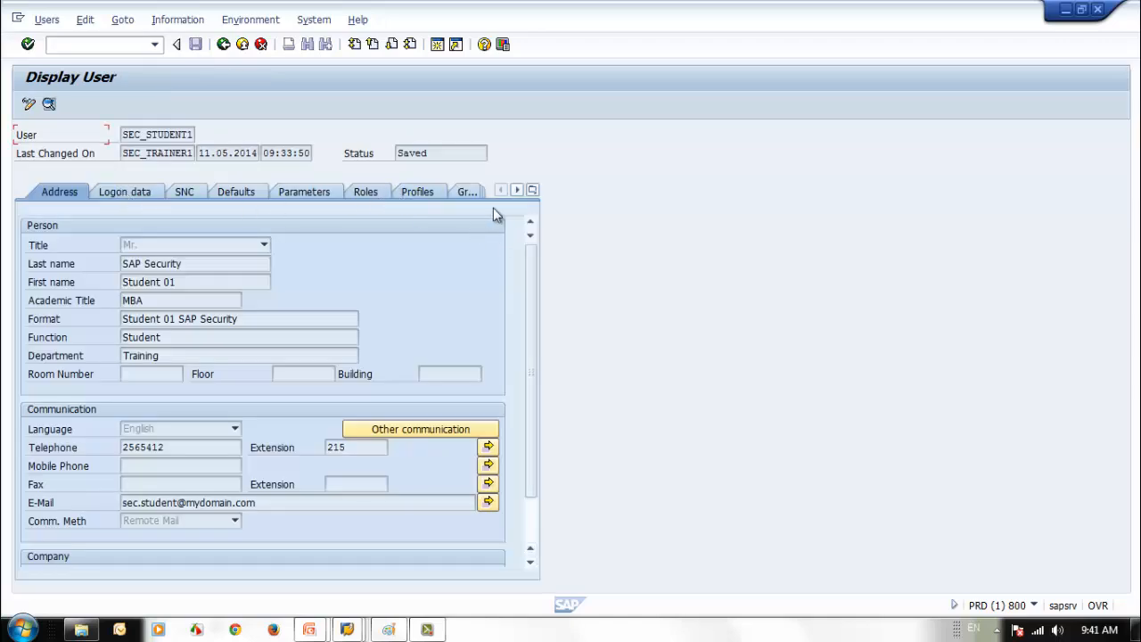
# - In change mode, delete the SEC_TRAIN01 row from the user's Groups tab
pyautogui.click(468, 193)
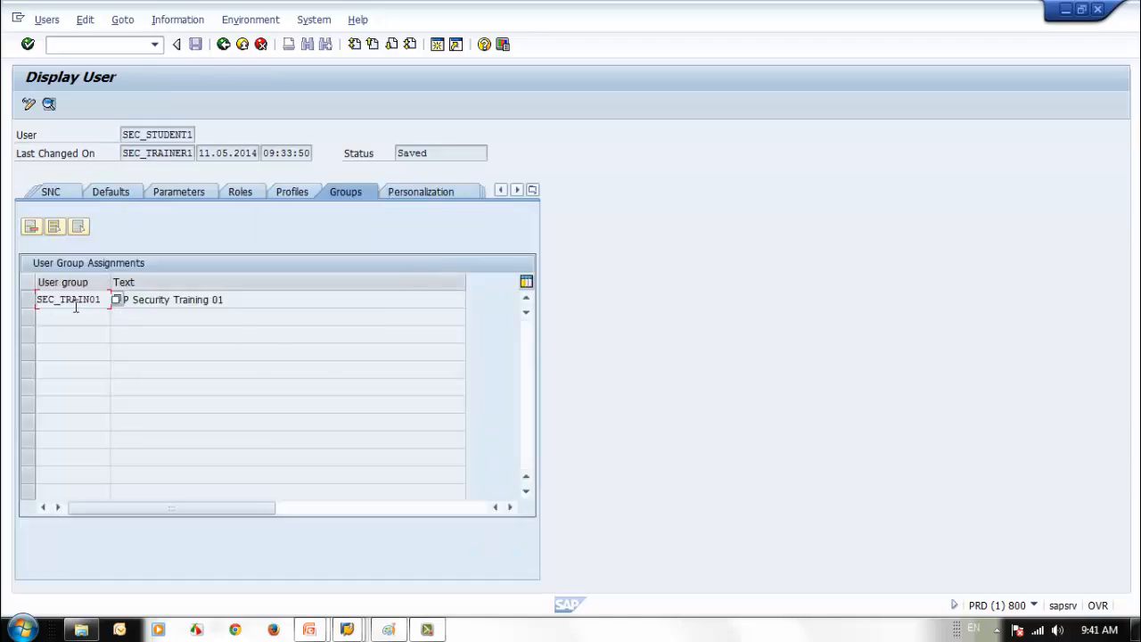
pyautogui.click(29, 105)
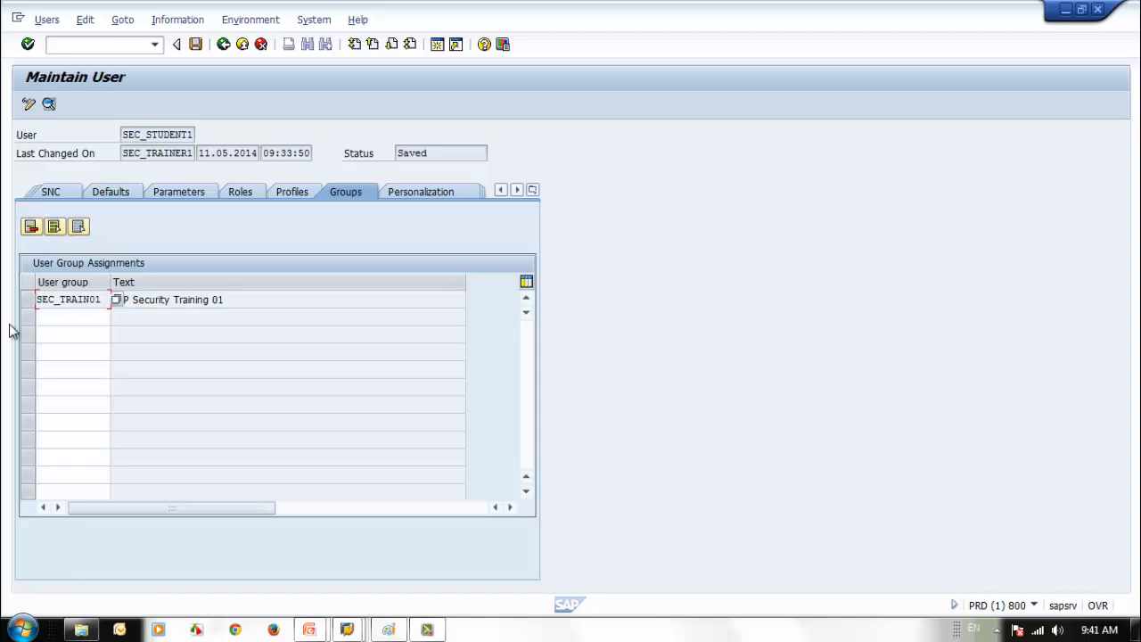
pyautogui.click(28, 300)
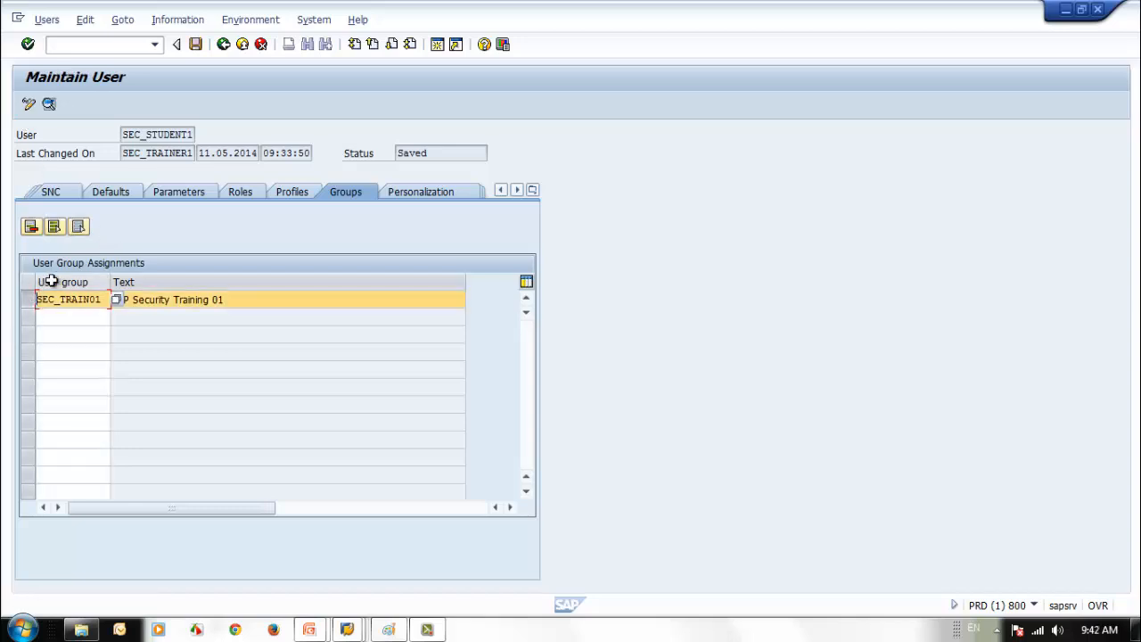
pyautogui.click(31, 227)
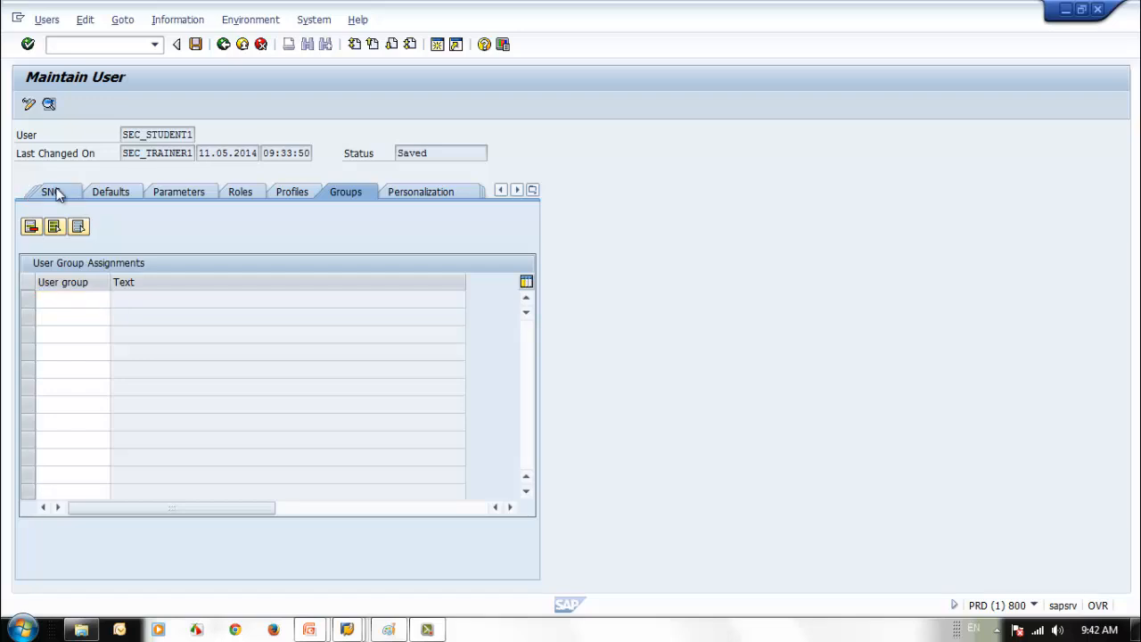
pyautogui.click(50, 192)
# - Pick SEC_TRAIN01 from the logon-data user group list in place of SUPER and save SEC_STUDENT1
pyautogui.click(64, 191)
pyautogui.click(170, 392)
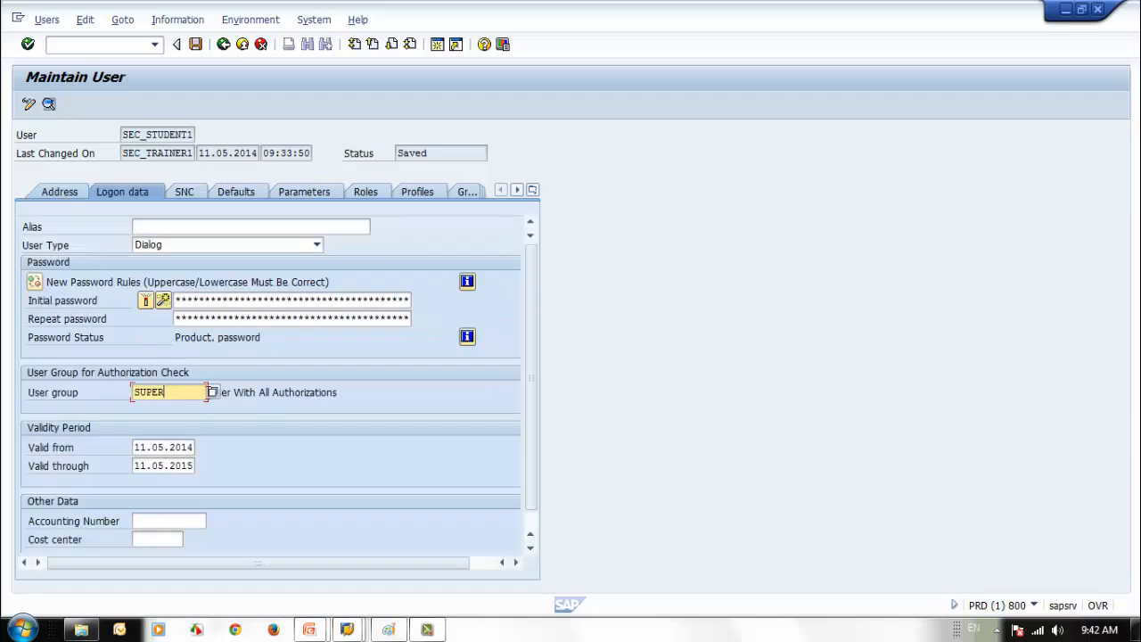
pyautogui.click(213, 393)
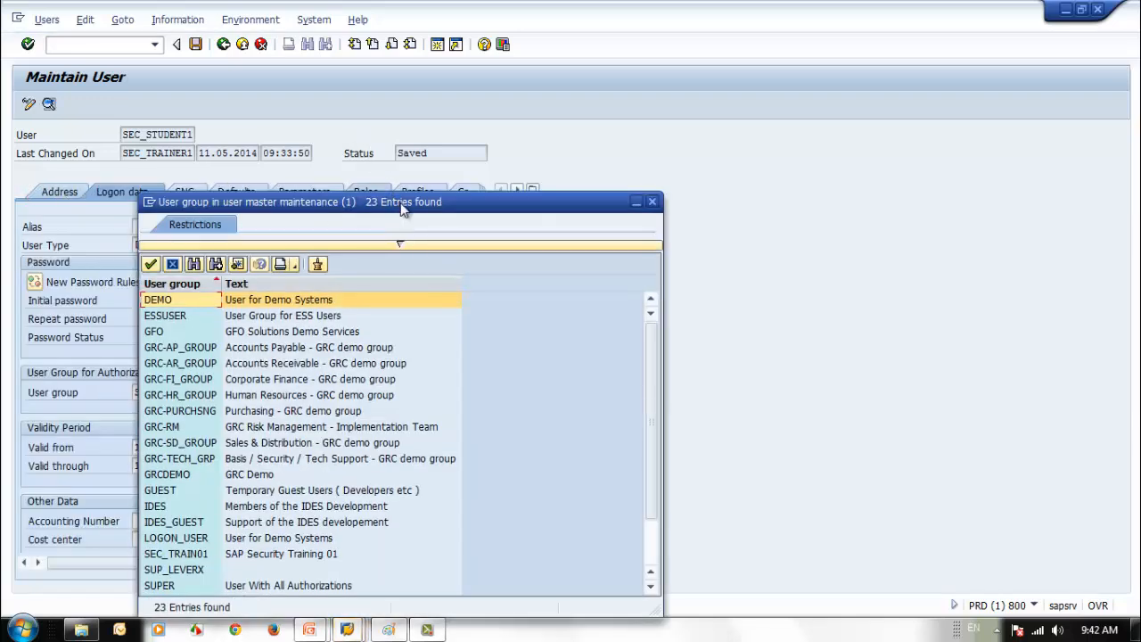
pyautogui.moveTo(402, 203); pyautogui.dragTo(522, 127)
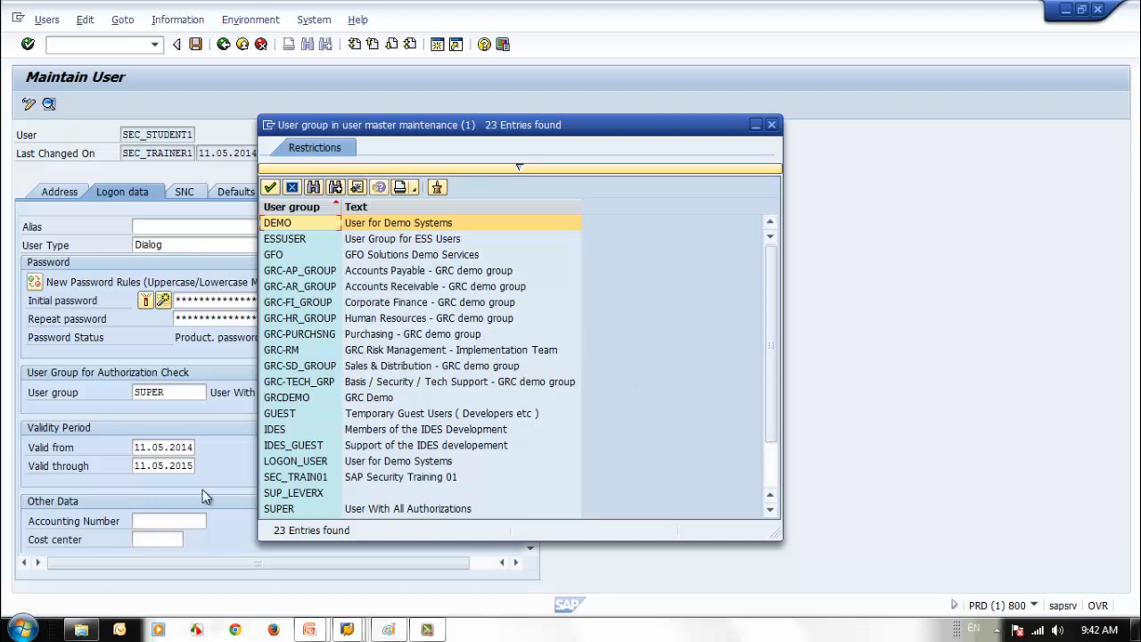
pyautogui.click(287, 478)
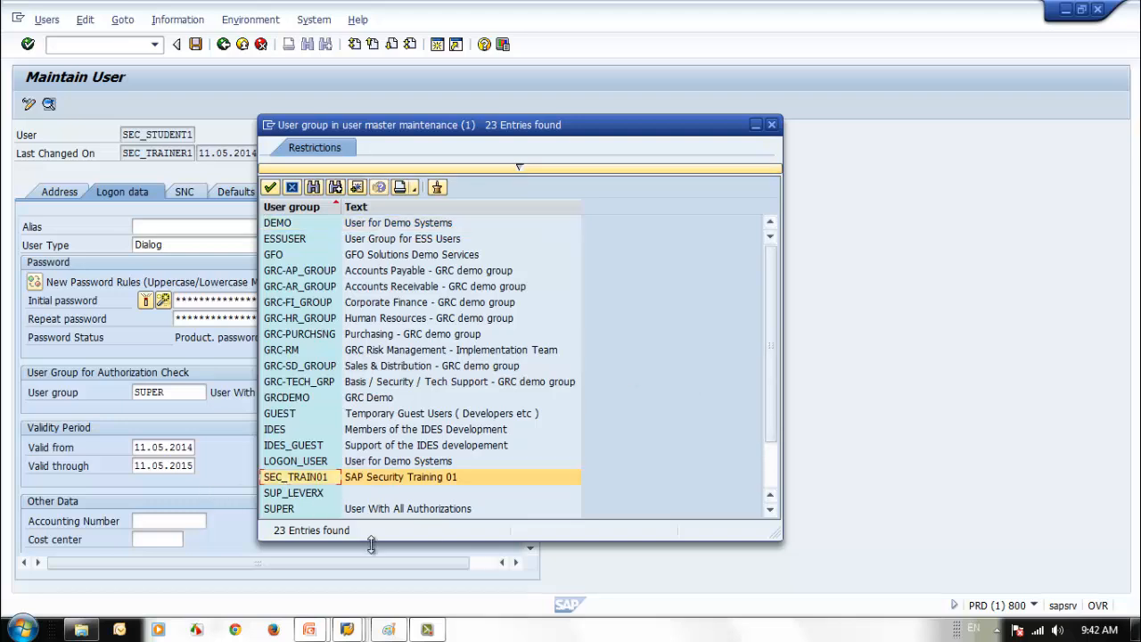
pyautogui.doubleClick(309, 479)
pyautogui.press('Return')
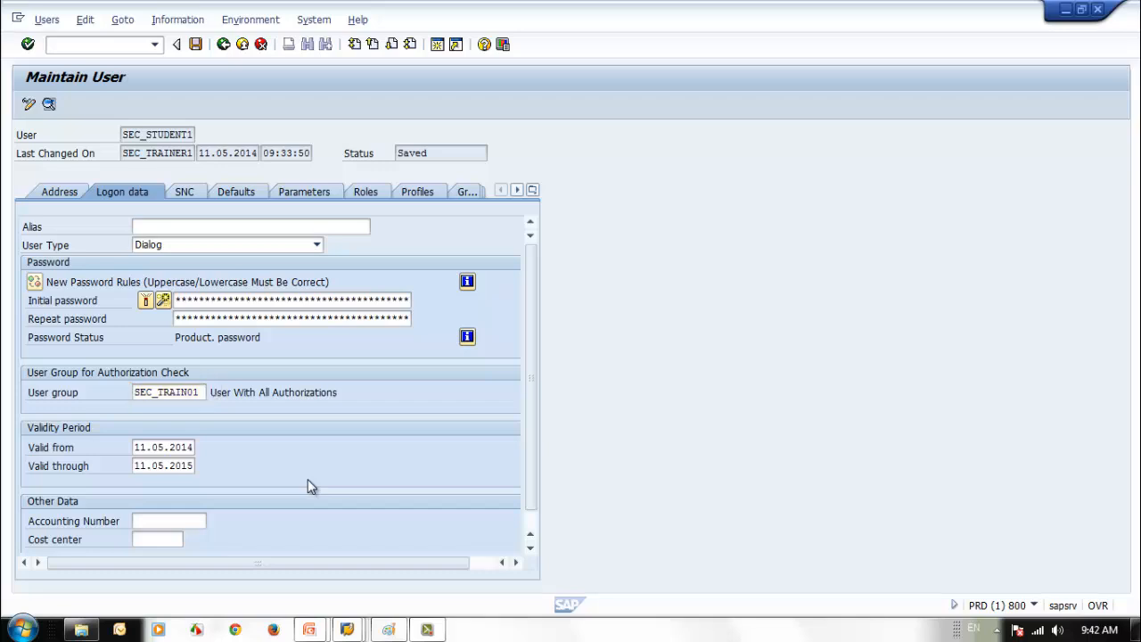
pyautogui.click(195, 44)
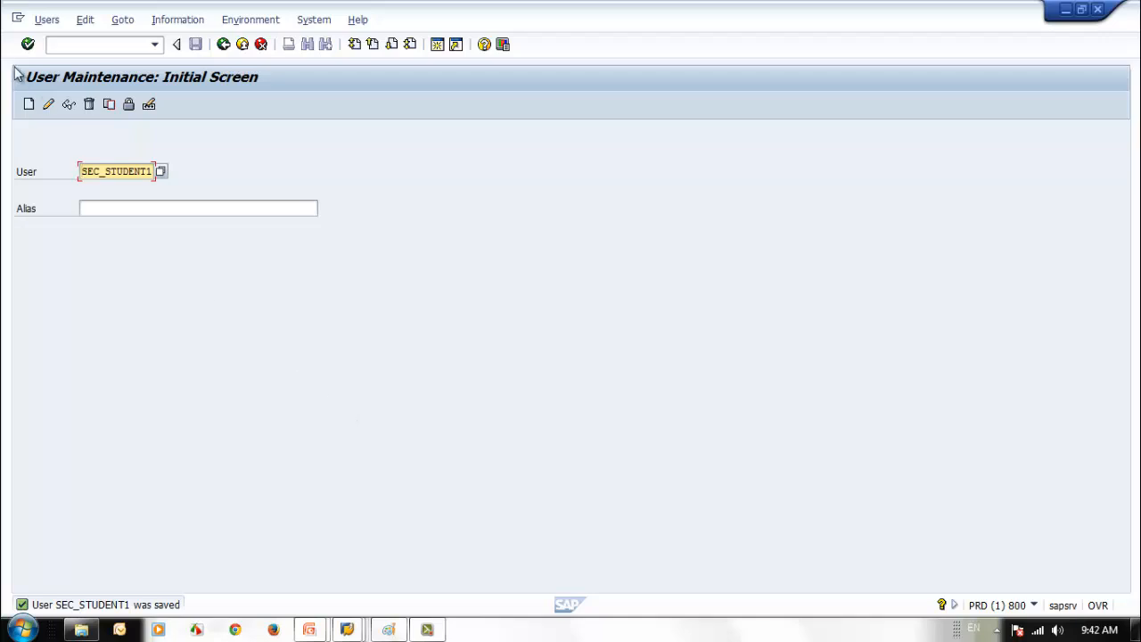
# - Choose Information > Change Documents for Users for SEC_STUDENT1
pyautogui.click(176, 19)
pyautogui.click(403, 294)
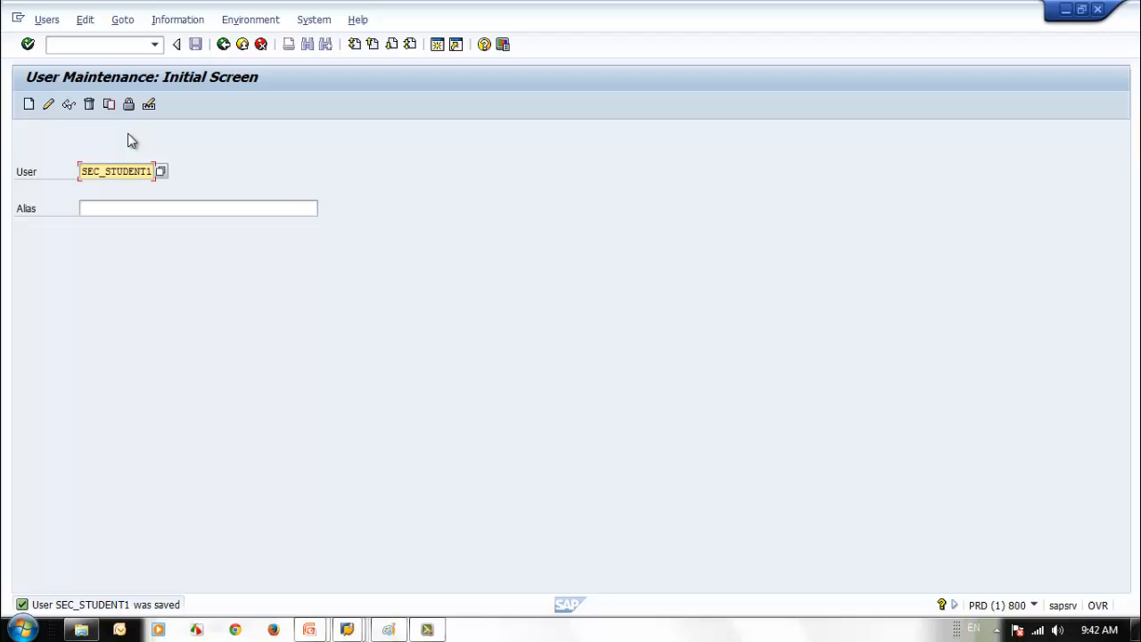
pyautogui.click(178, 21)
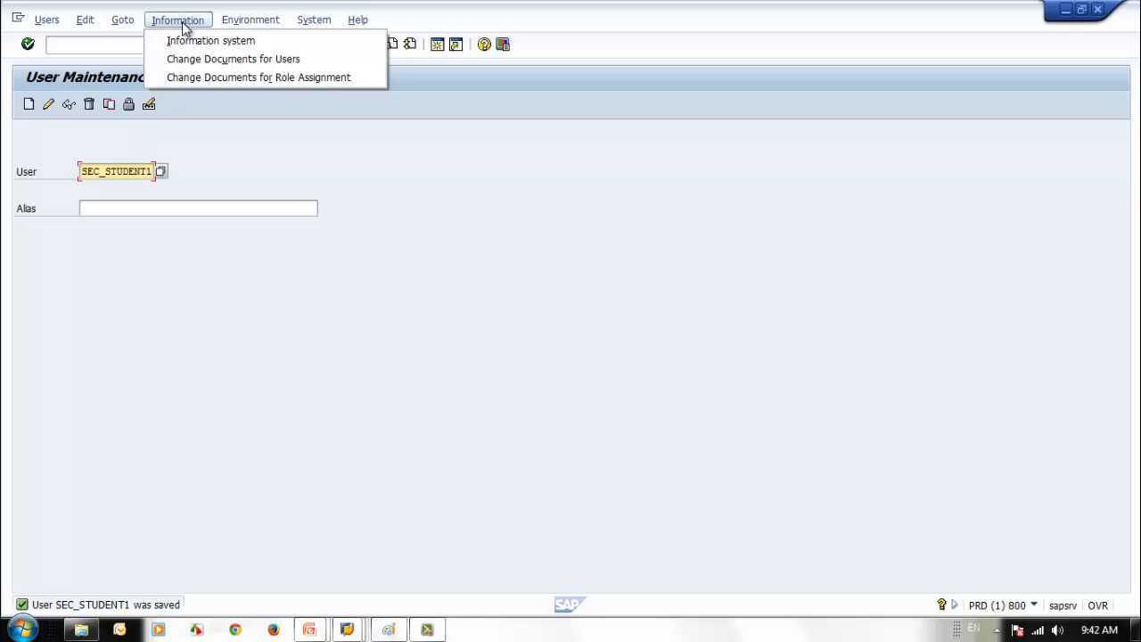
pyautogui.click(209, 61)
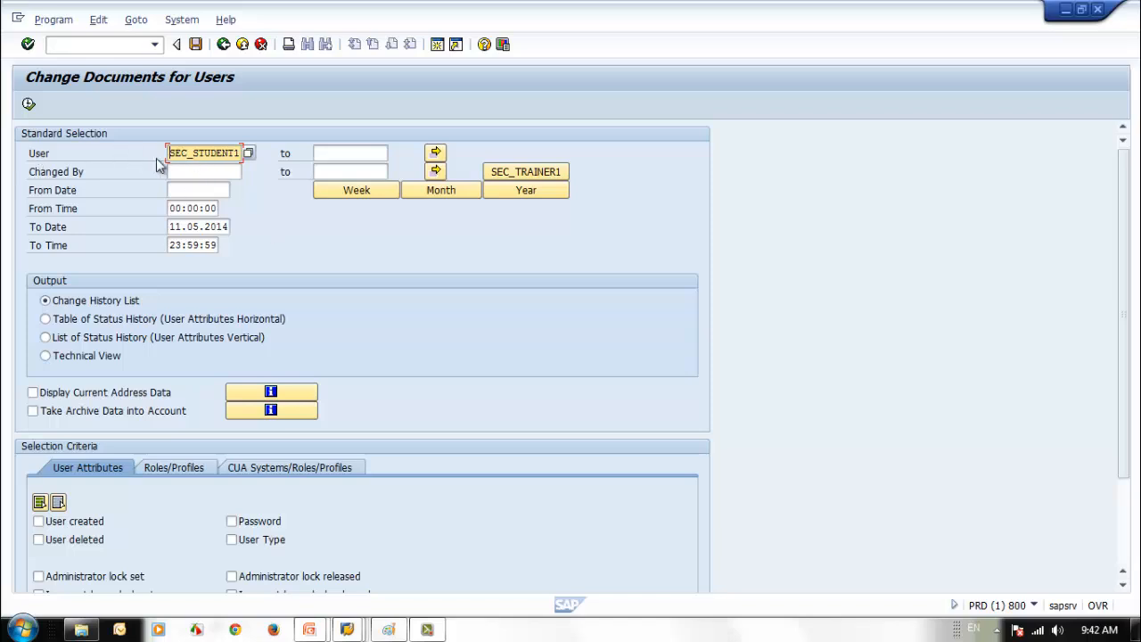
# - Look through the SEC_STUDENT1 selection criteria, including the role/profile and CUA sections
pyautogui.moveTo(168, 153); pyautogui.dragTo(258, 157)
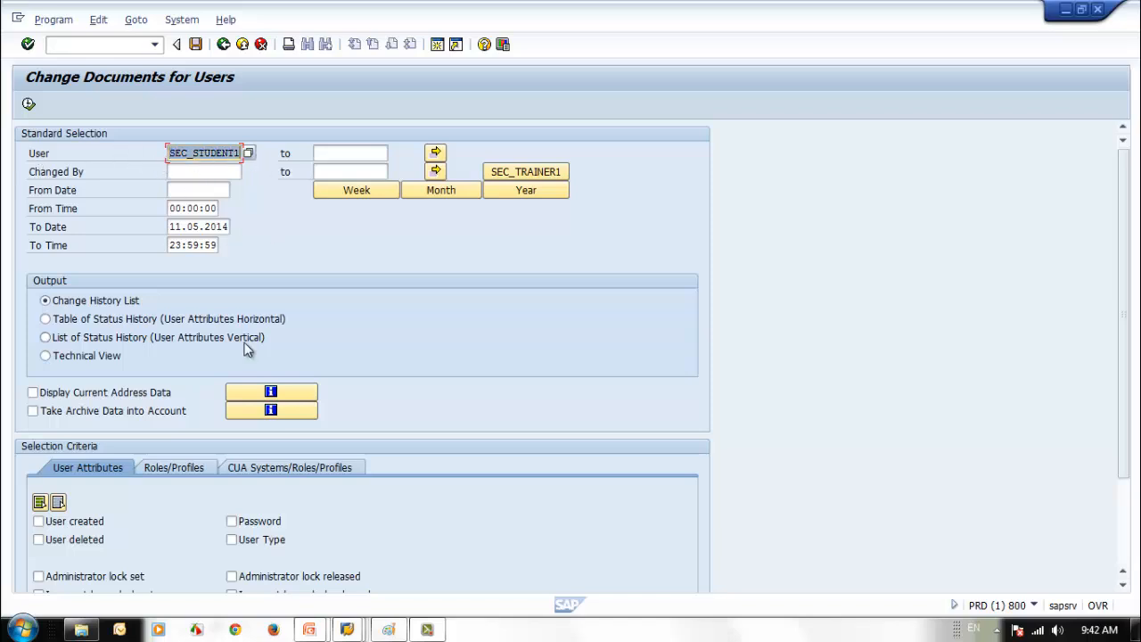
pyautogui.click(176, 171)
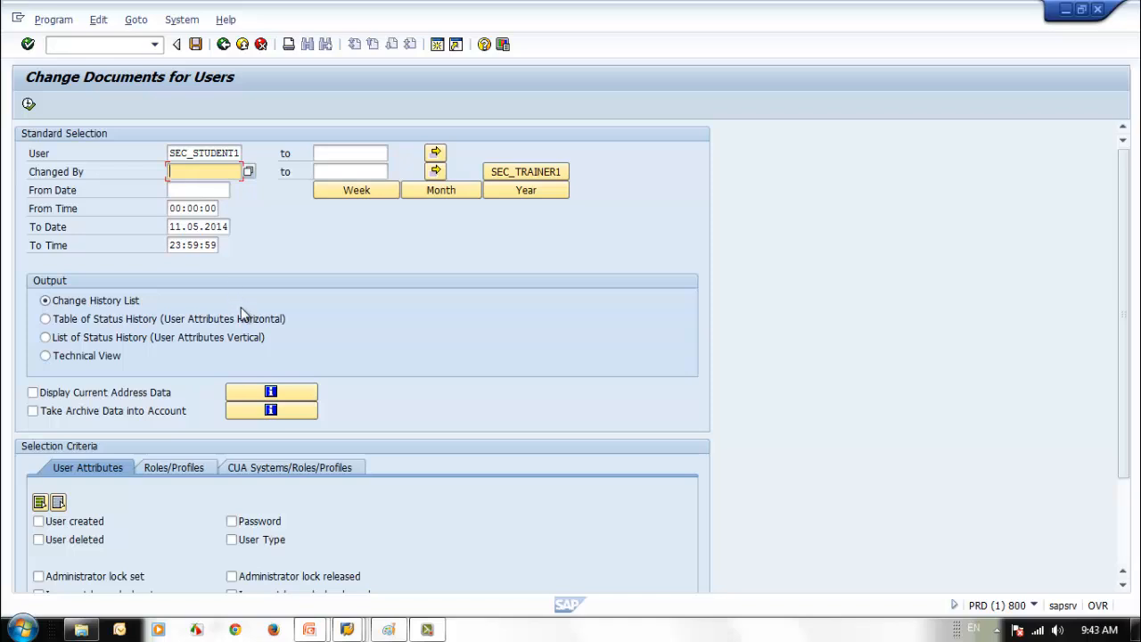
pyautogui.click(207, 190)
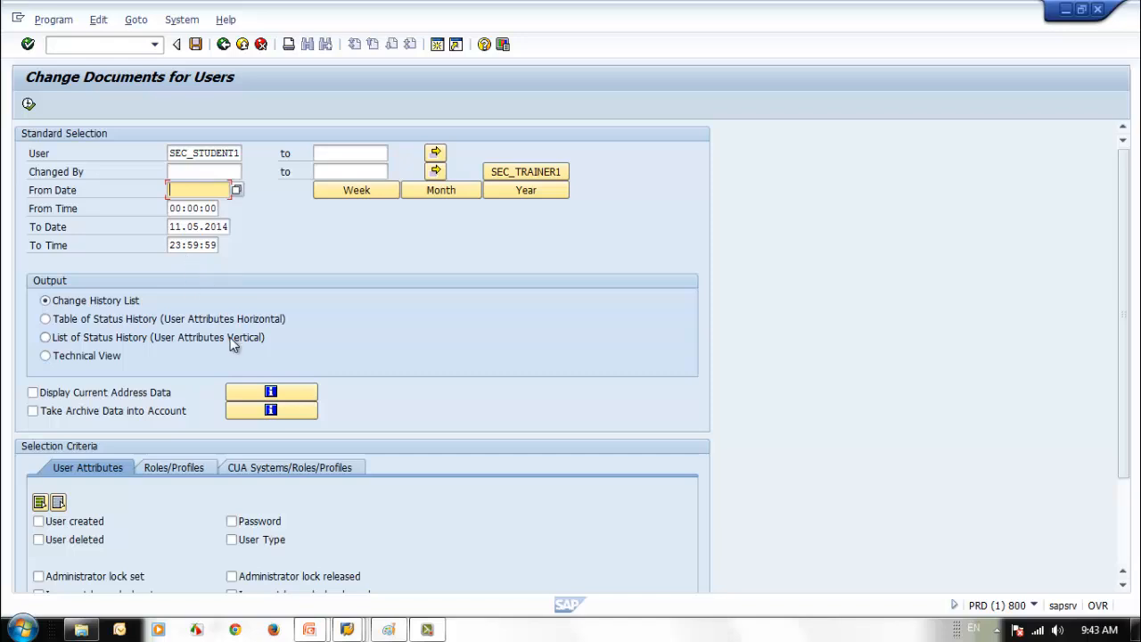
pyautogui.scroll(-1, 231, 345)
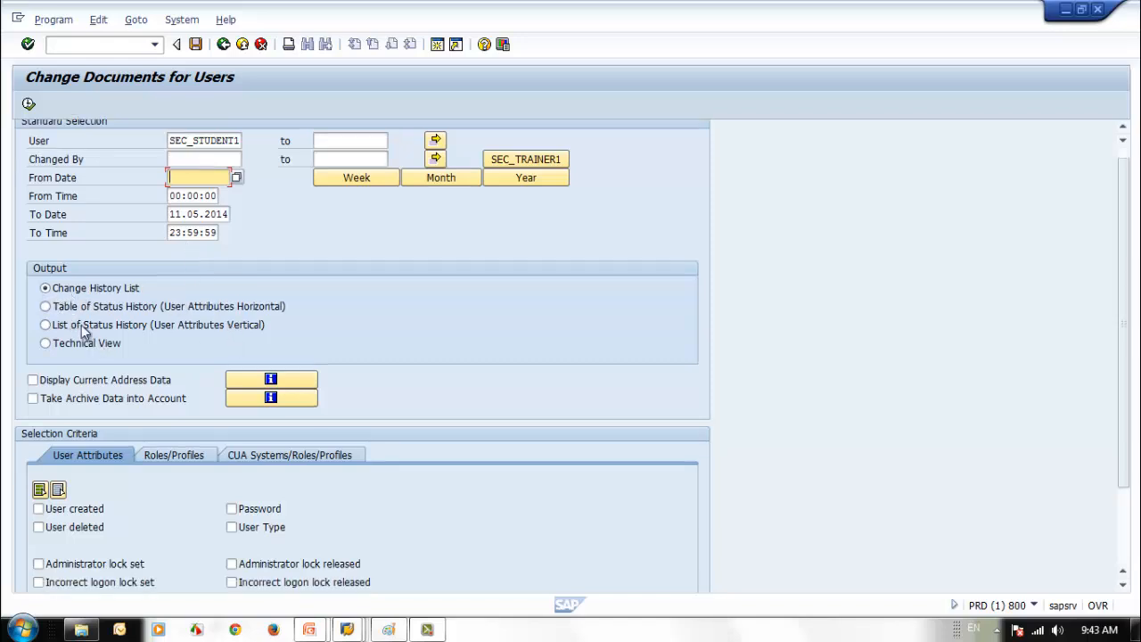
pyautogui.scroll(-2, 71, 437)
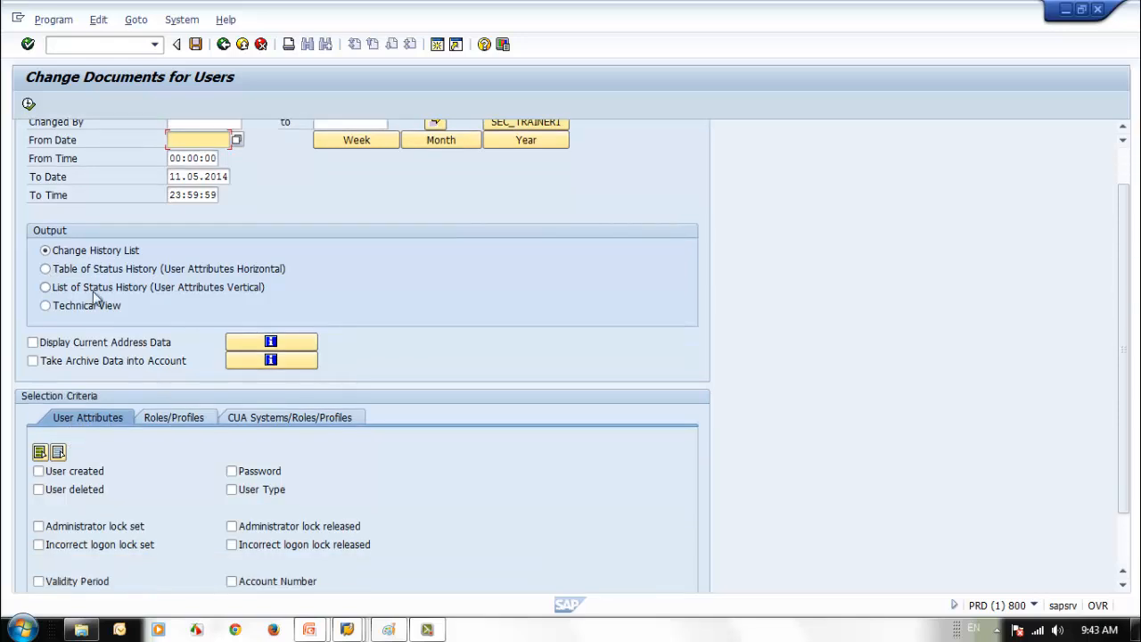
pyautogui.scroll(-3, 54, 435)
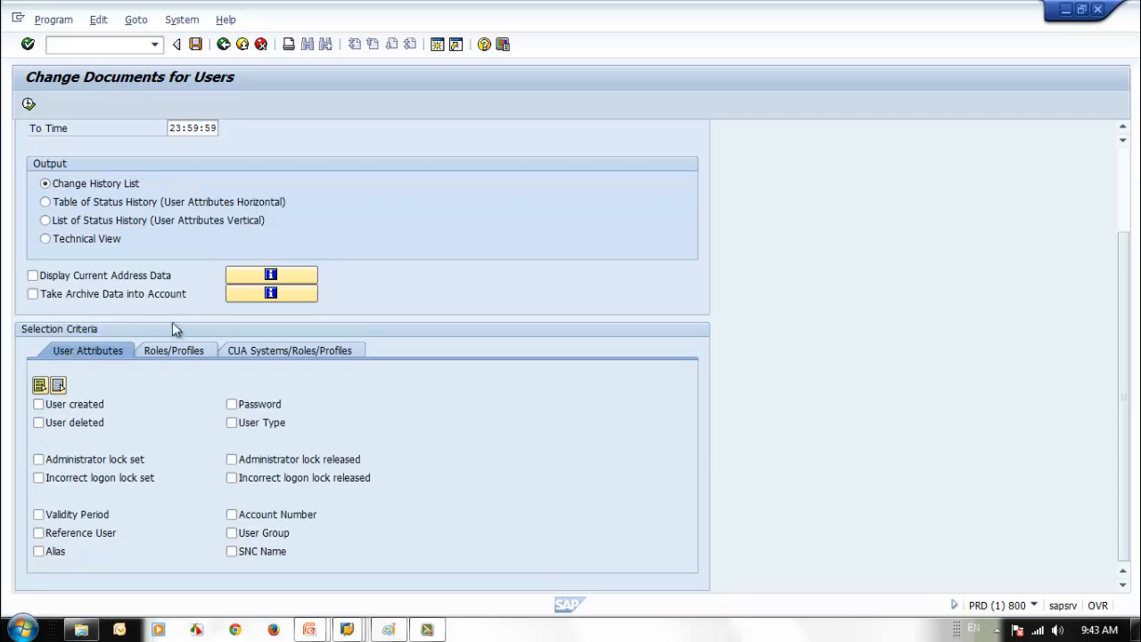
pyautogui.click(185, 349)
pyautogui.click(100, 357)
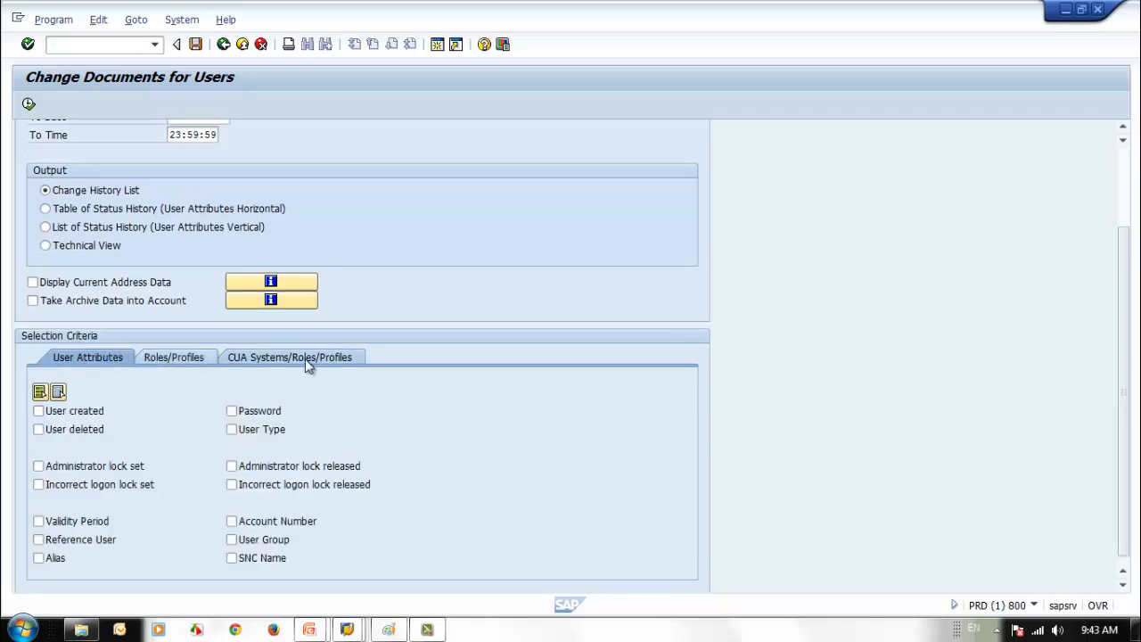
pyautogui.click(294, 359)
pyautogui.click(105, 354)
pyautogui.scroll(2, 156, 411)
pyautogui.scroll(-3, 154, 417)
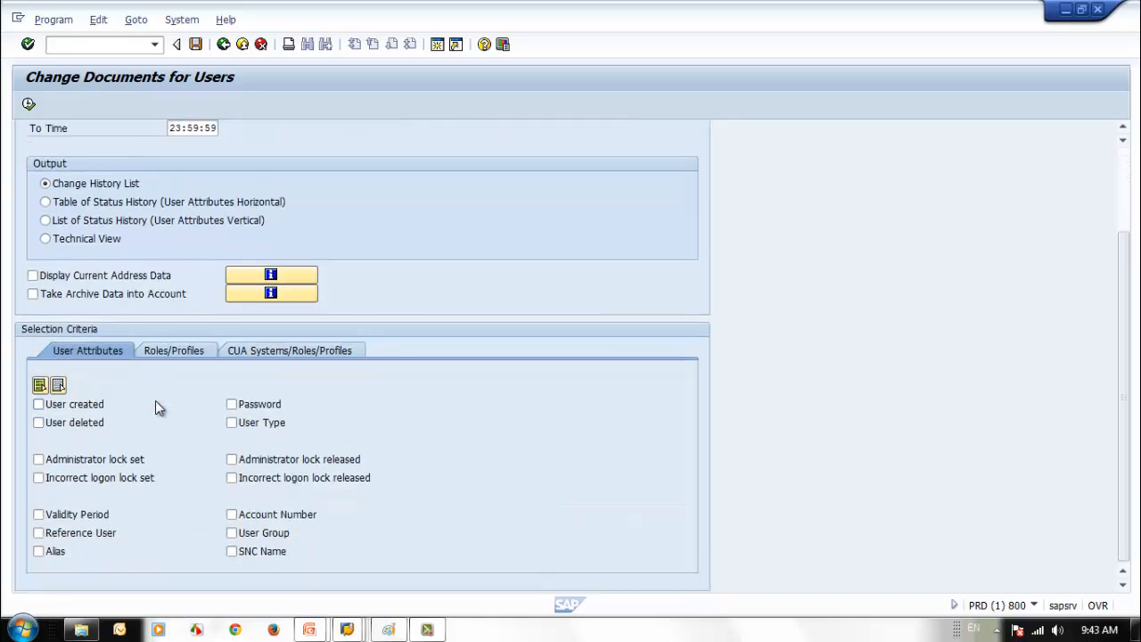
# - Report 'User created' events: one entry, created 11.05.2014 by SEC_TRAINER1
pyautogui.click(38, 406)
pyautogui.scroll(3, 433, 277)
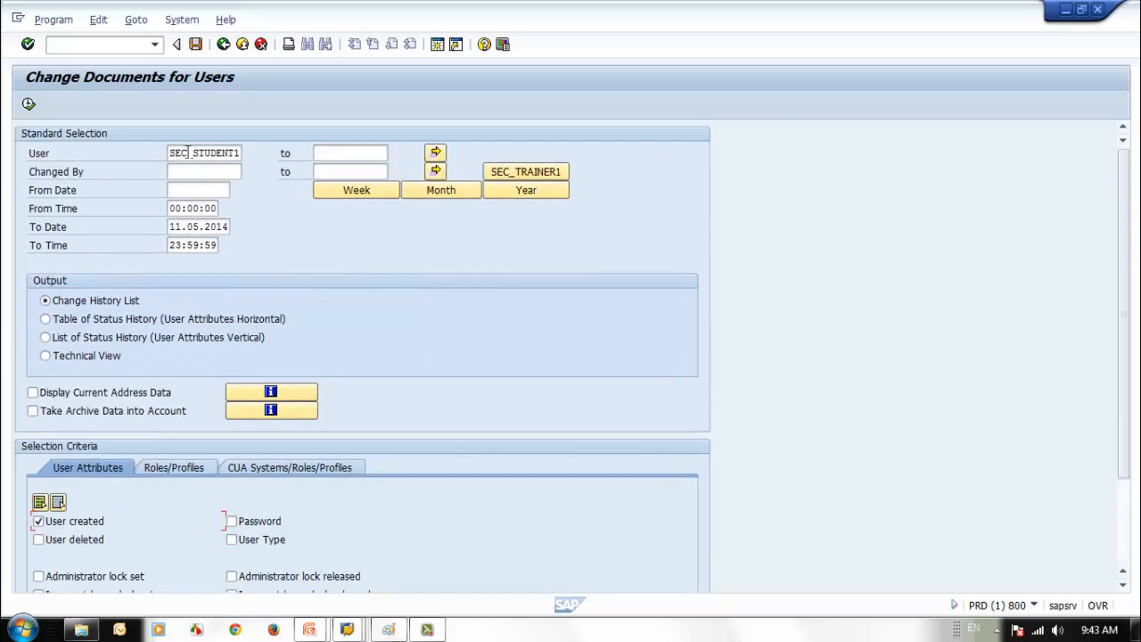
pyautogui.scroll(-1, 297, 322)
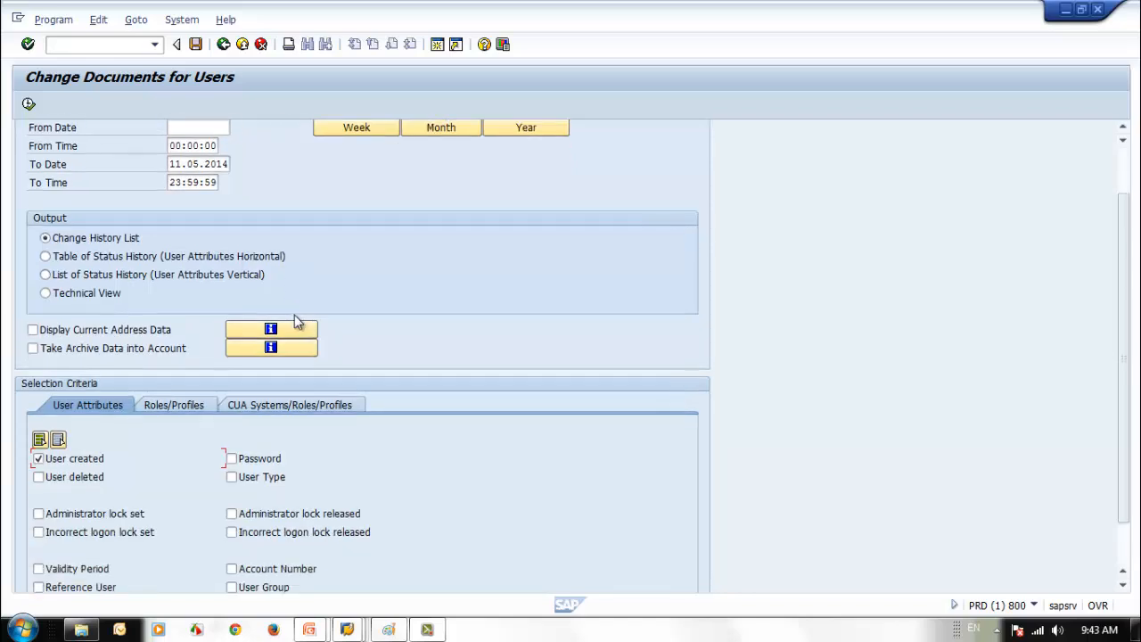
pyautogui.click(29, 104)
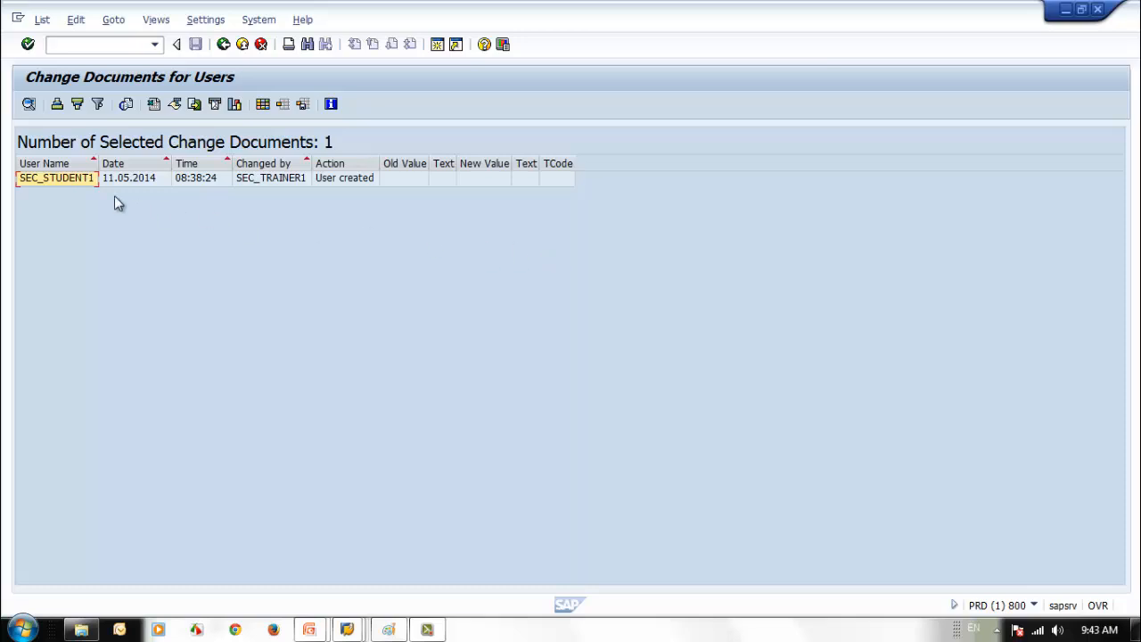
pyautogui.click(262, 180)
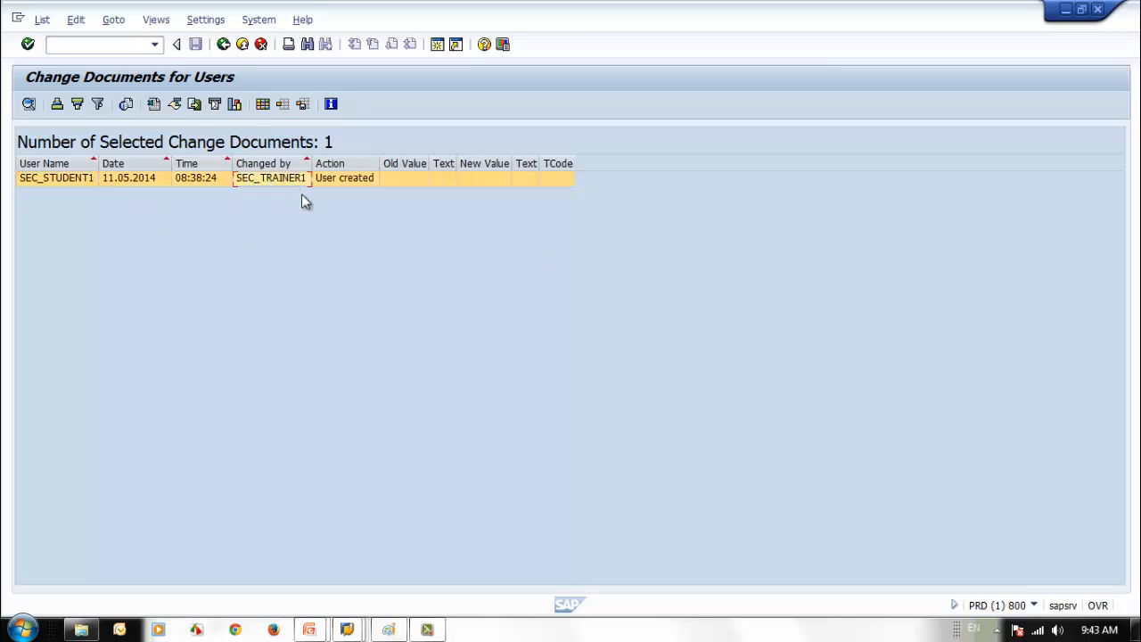
pyautogui.click(115, 183)
pyautogui.press('Tab')
# - Replace 'User created' with 'Password' in the criteria and run the report
pyautogui.click(223, 44)
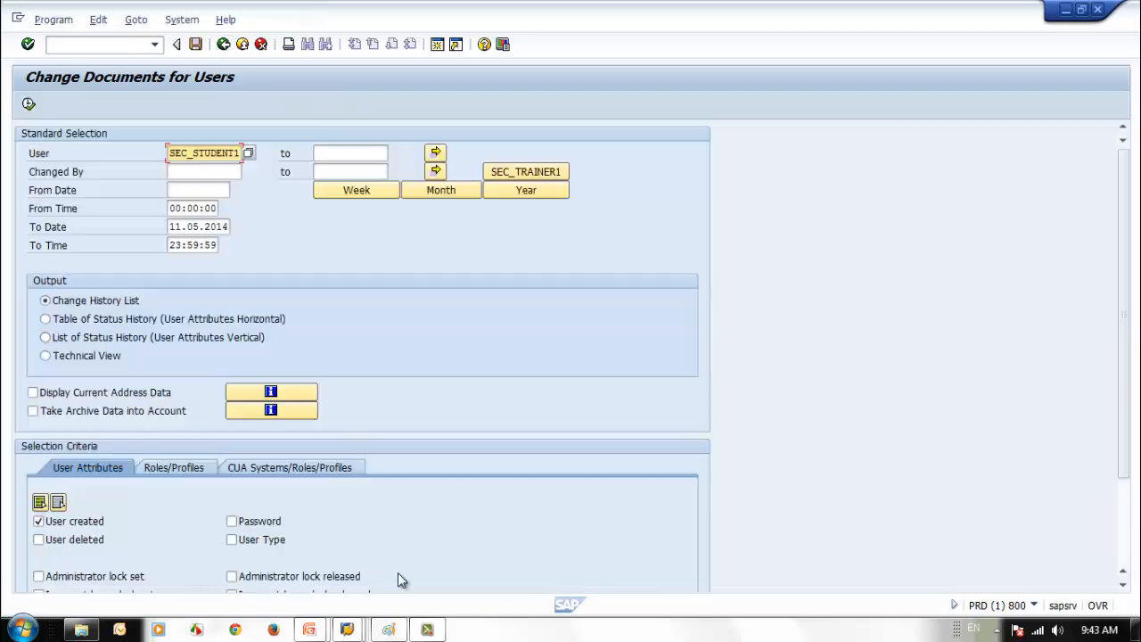
pyautogui.scroll(-5, 406, 579)
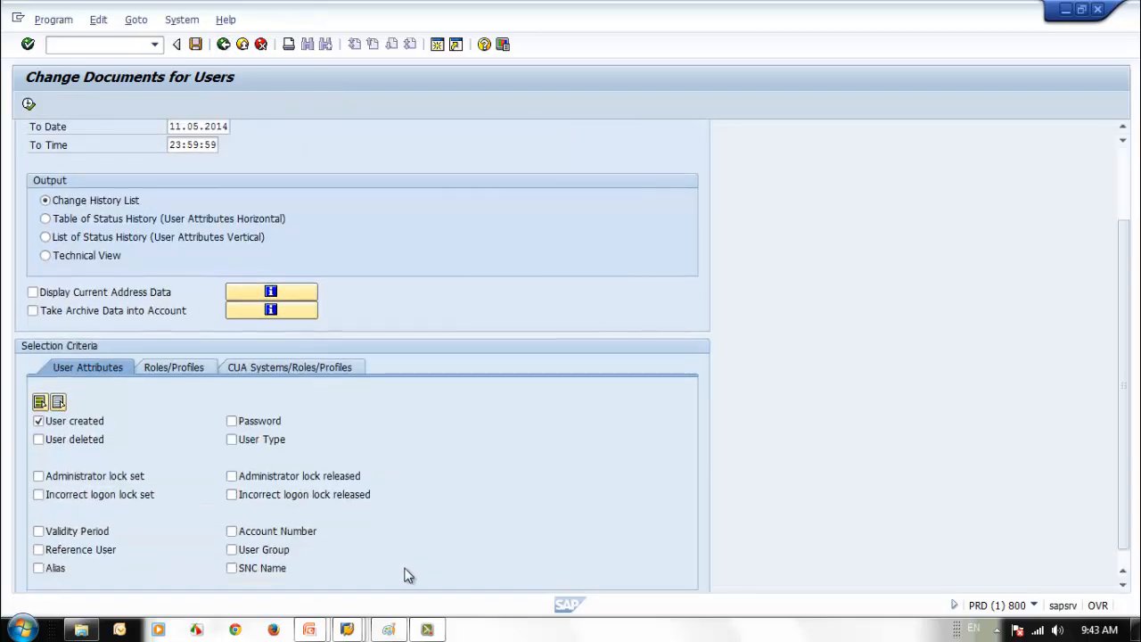
pyautogui.click(38, 404)
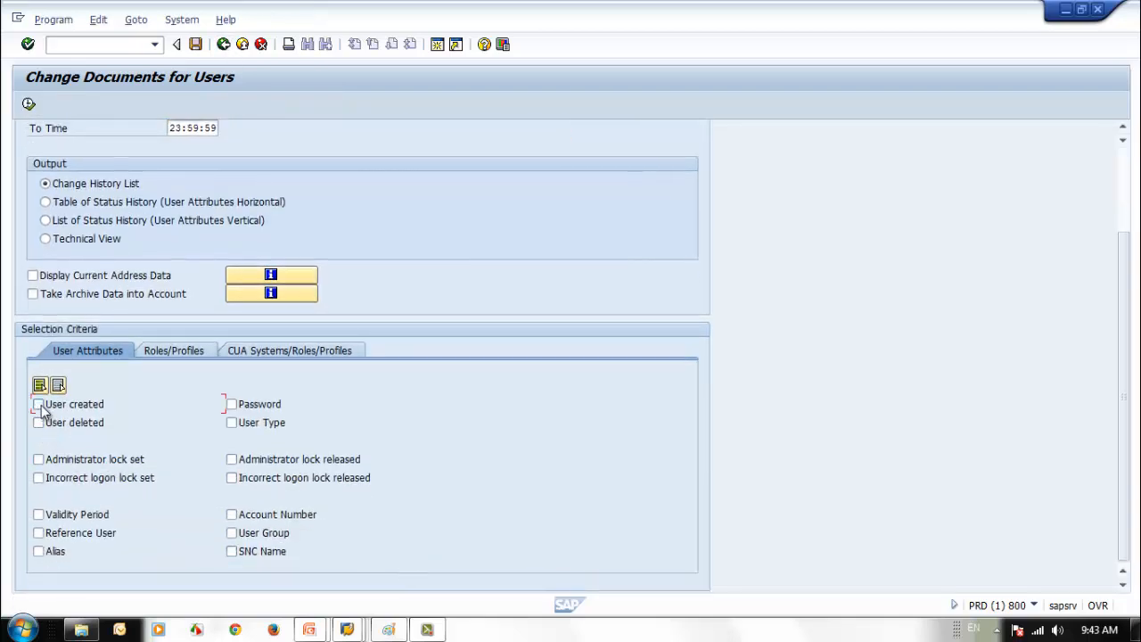
pyautogui.click(272, 409)
pyautogui.scroll(4, 513, 442)
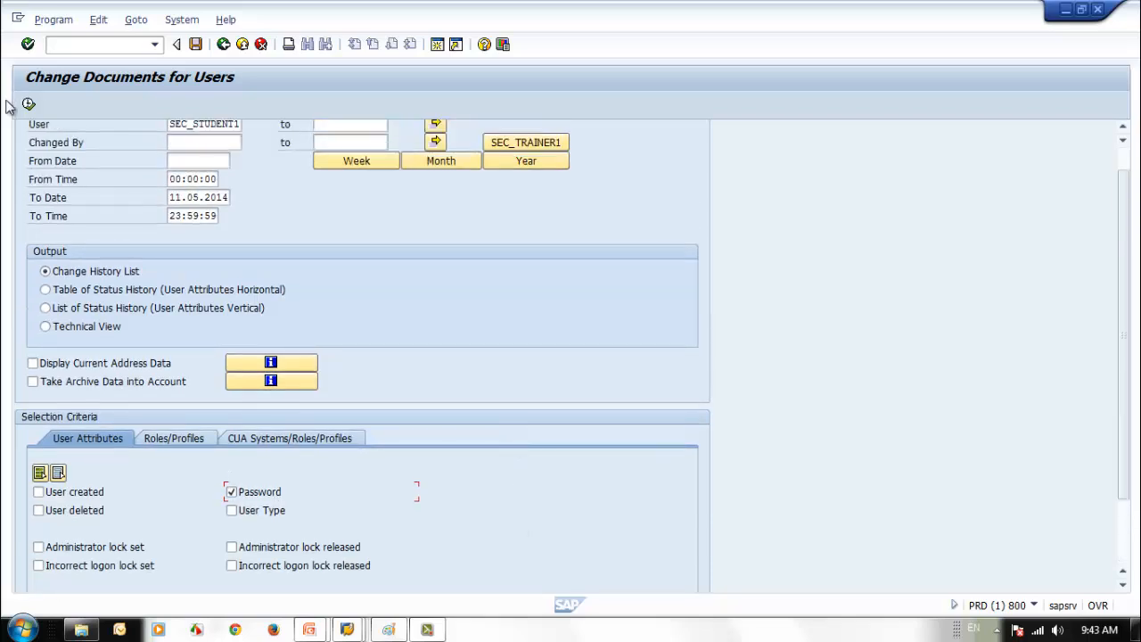
pyautogui.click(30, 106)
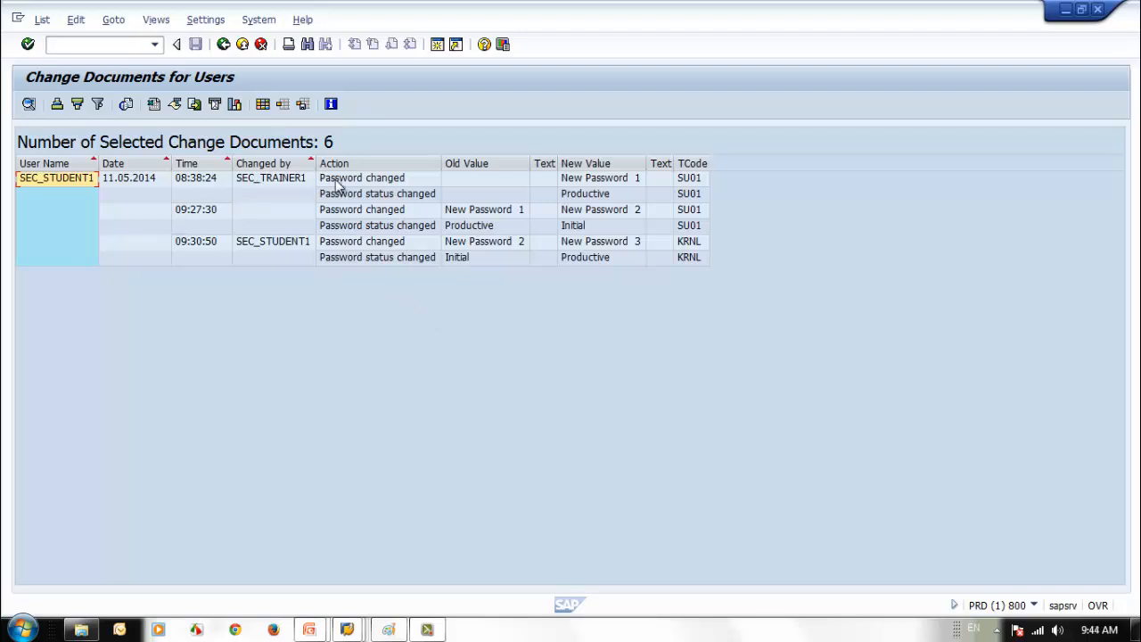
# - Examine the 09:27:30 and 09:30:50 password changes and the status changes' old/new values
pyautogui.click(209, 213)
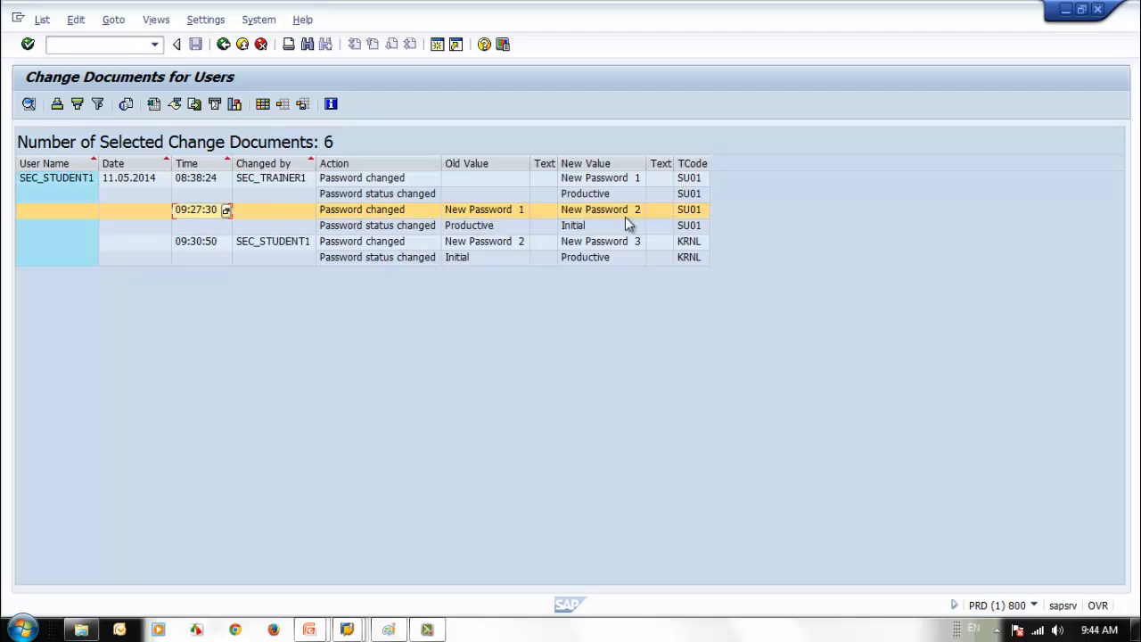
pyautogui.click(198, 246)
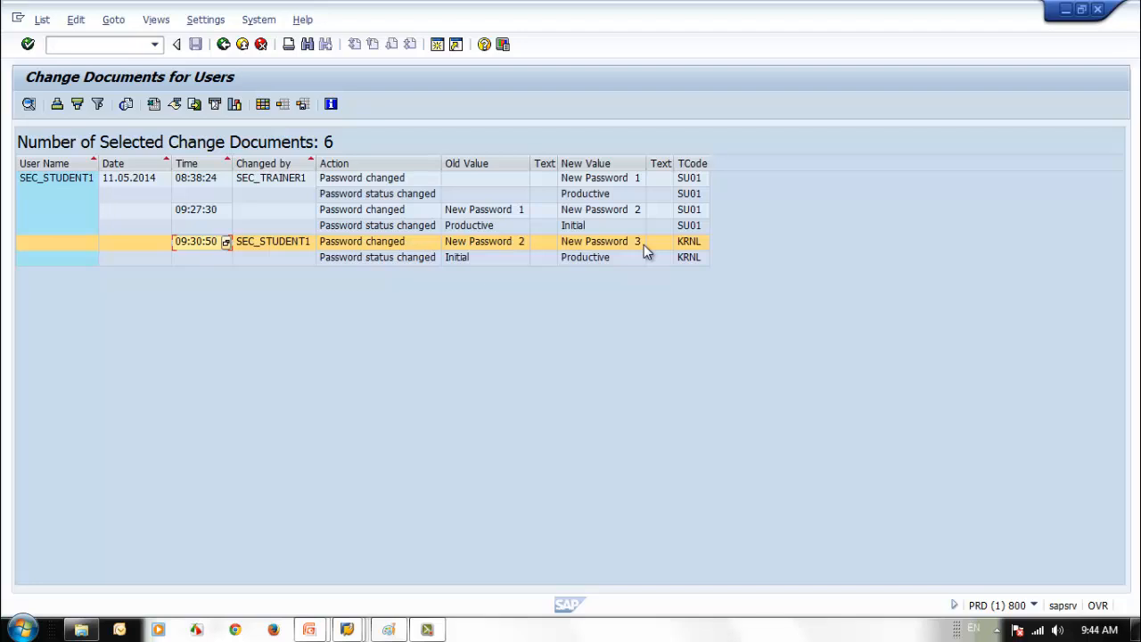
pyautogui.click(599, 192)
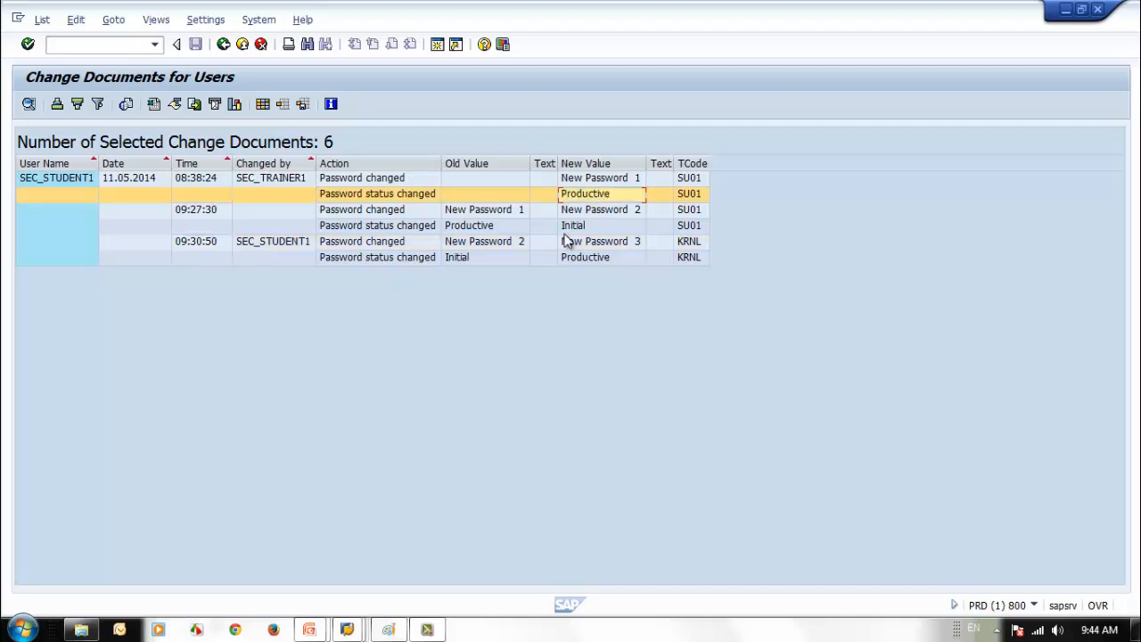
pyautogui.click(475, 257)
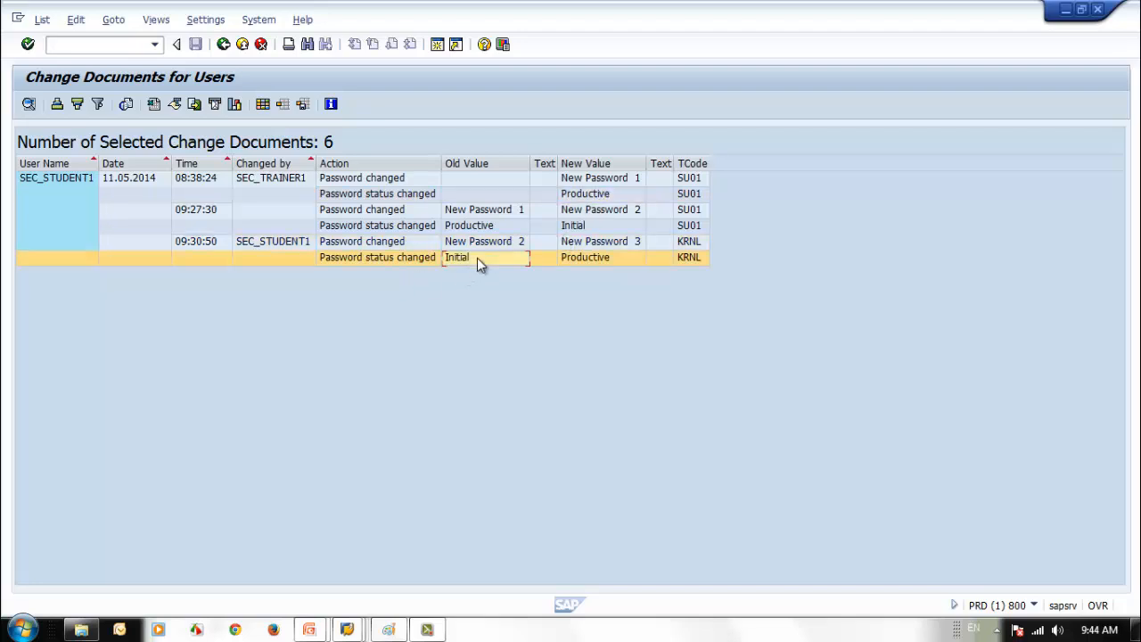
pyautogui.click(607, 256)
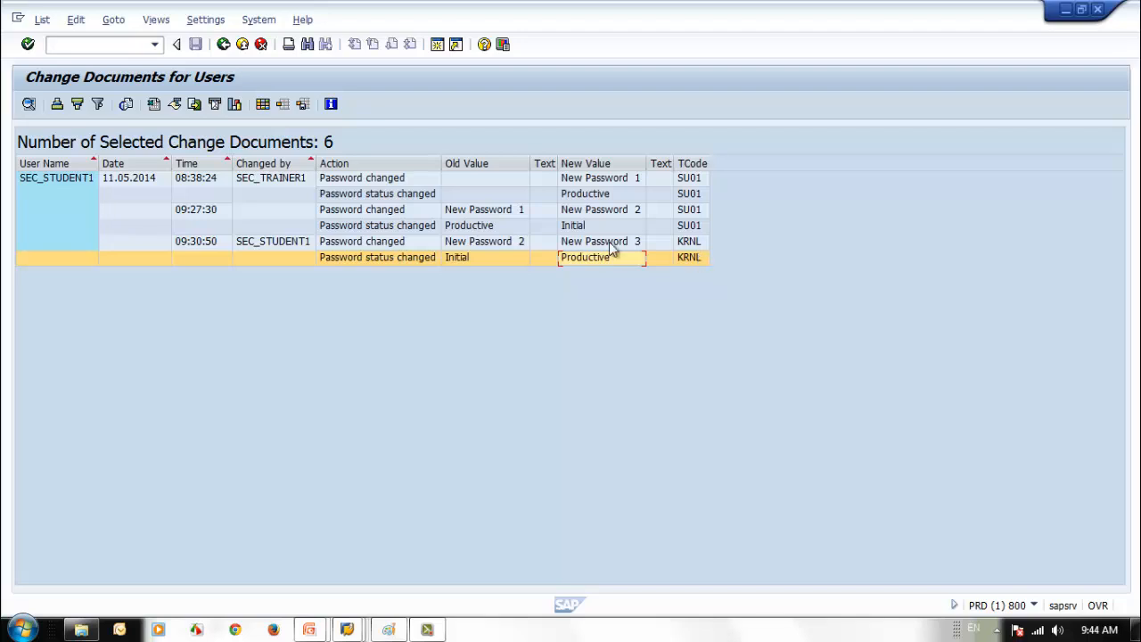
# - Compare each row's transaction code: SU01 for SEC_TRAINER1, KRNL for SEC_STUDENT1
pyautogui.click(689, 178)
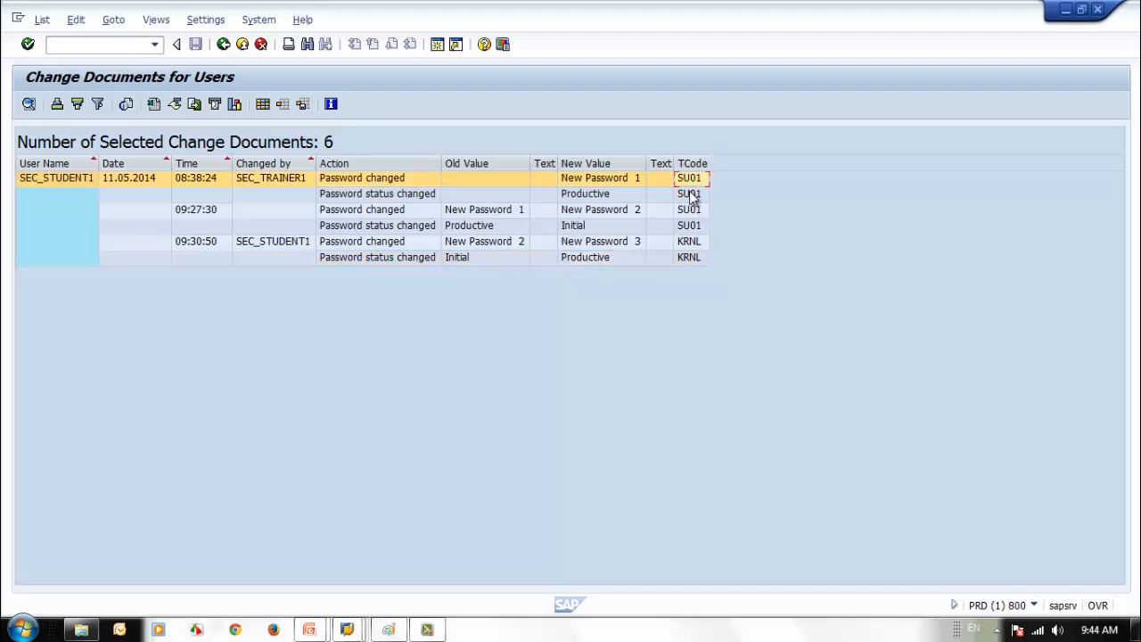
pyautogui.click(689, 210)
pyautogui.click(689, 228)
pyautogui.click(692, 242)
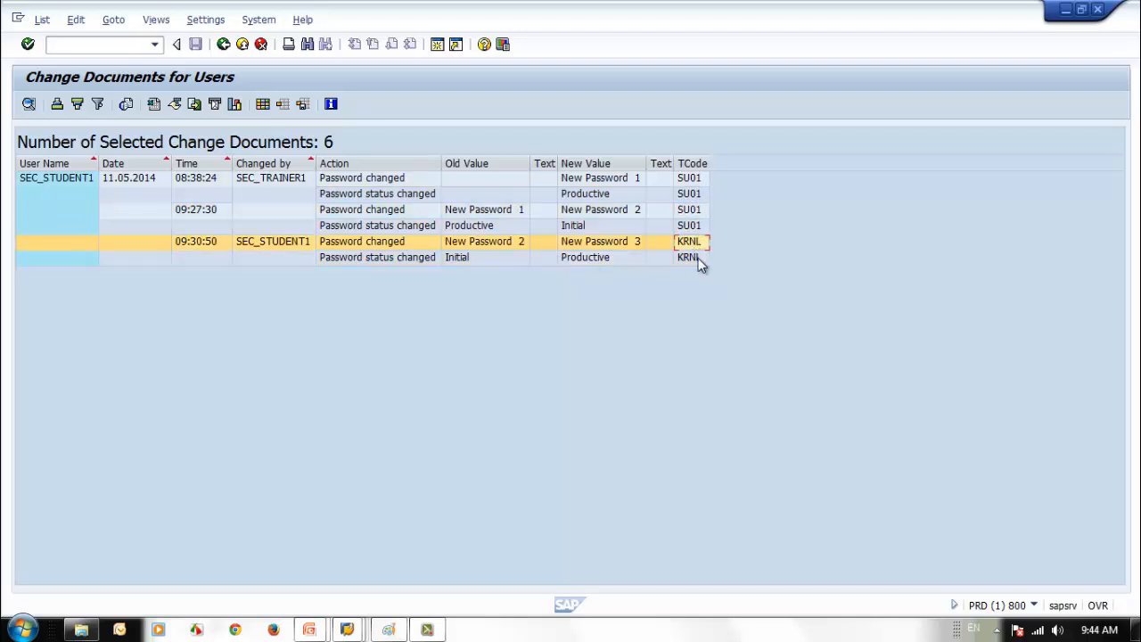
pyautogui.click(694, 258)
pyautogui.click(691, 225)
pyautogui.click(689, 194)
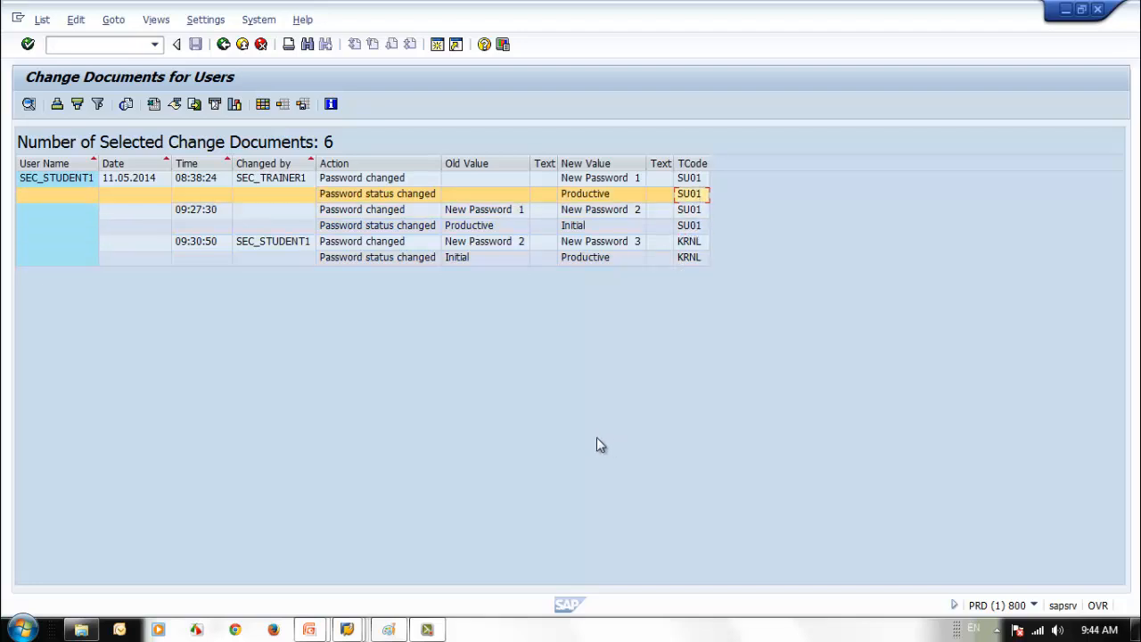
pyautogui.click(690, 248)
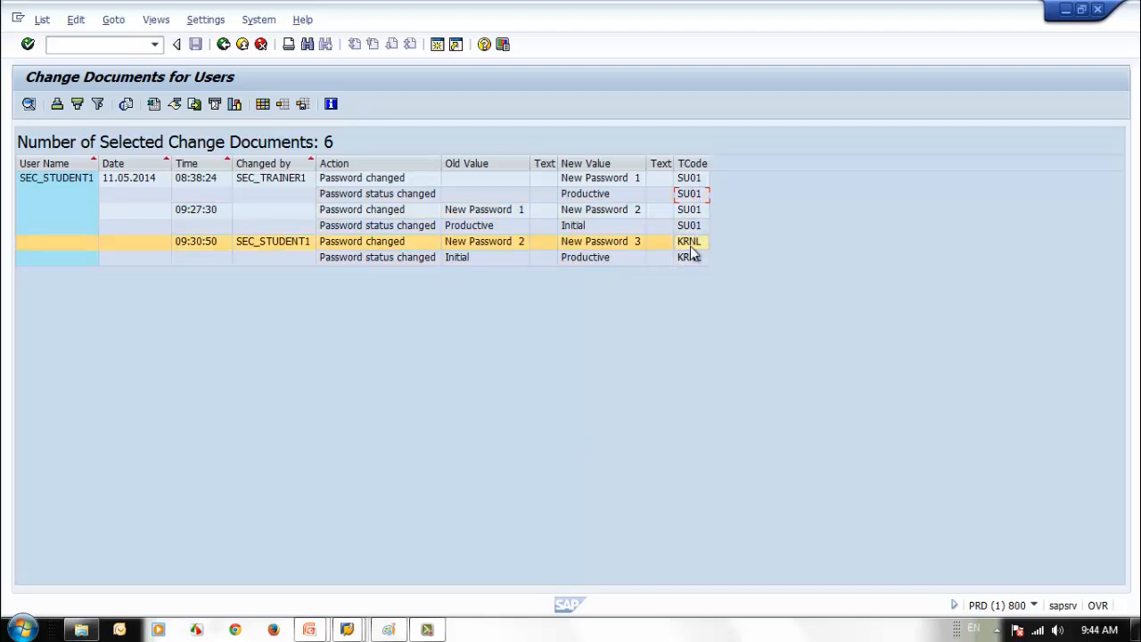
pyautogui.click(690, 257)
pyautogui.click(688, 244)
pyautogui.click(689, 260)
pyautogui.click(691, 250)
# - Swap the Password criterion for User Group and rerun the change document report
pyautogui.click(223, 45)
pyautogui.scroll(-3, 453, 411)
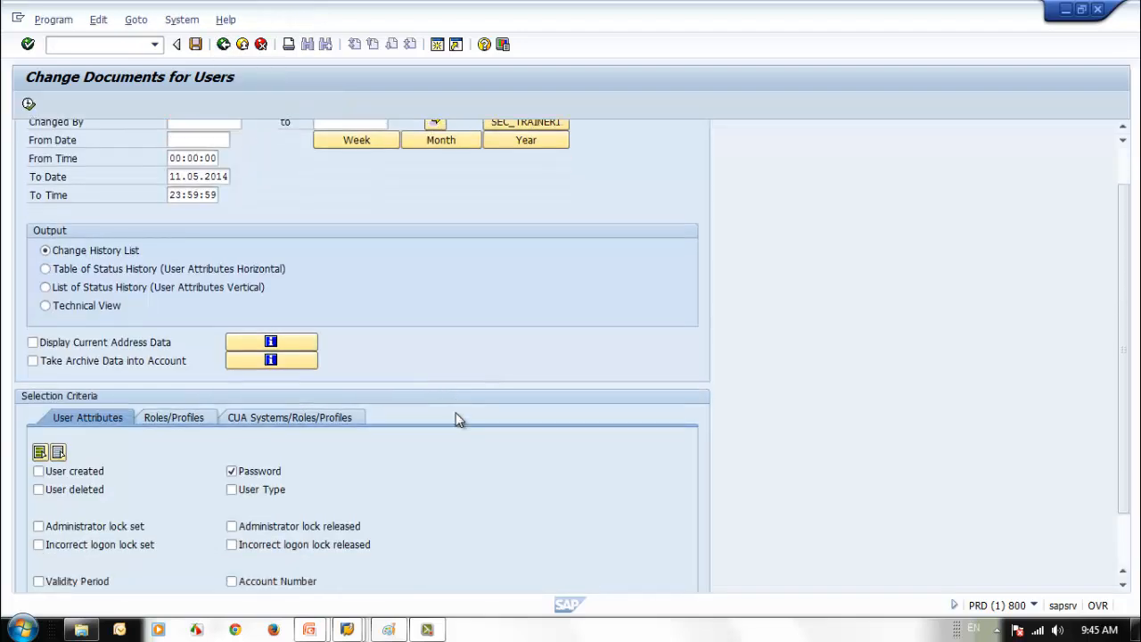
pyautogui.click(231, 403)
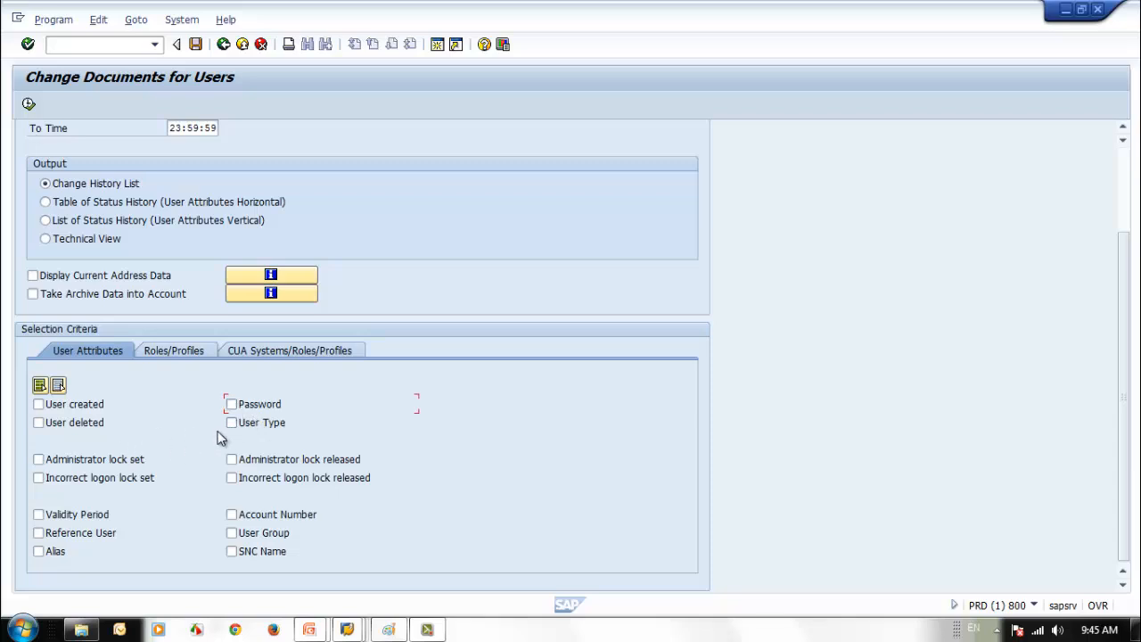
pyautogui.click(230, 532)
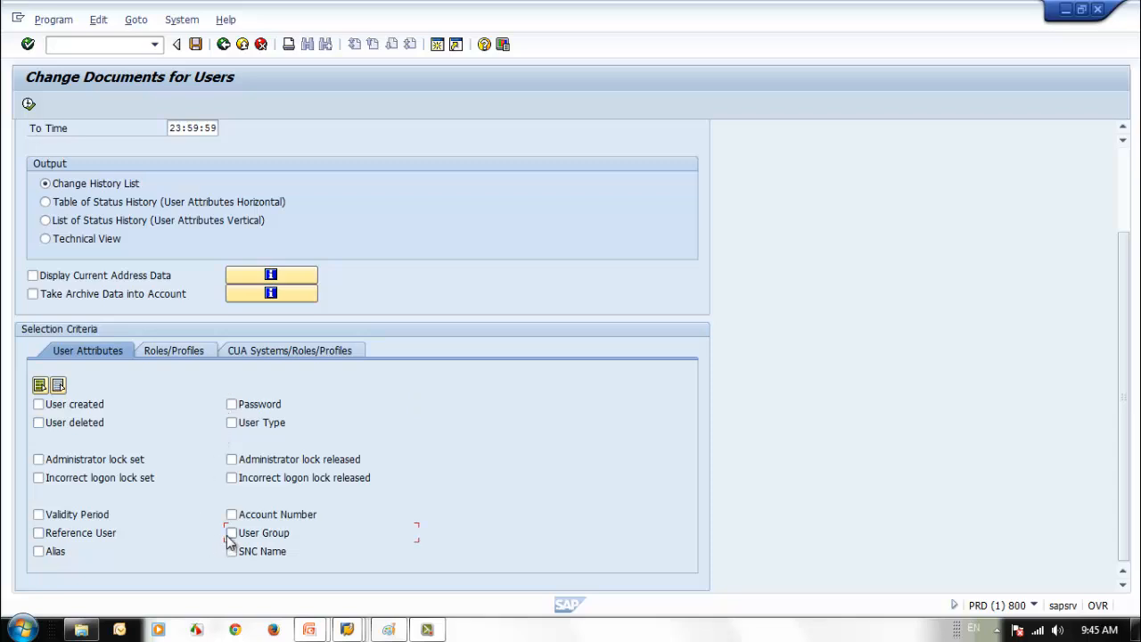
pyautogui.click(29, 104)
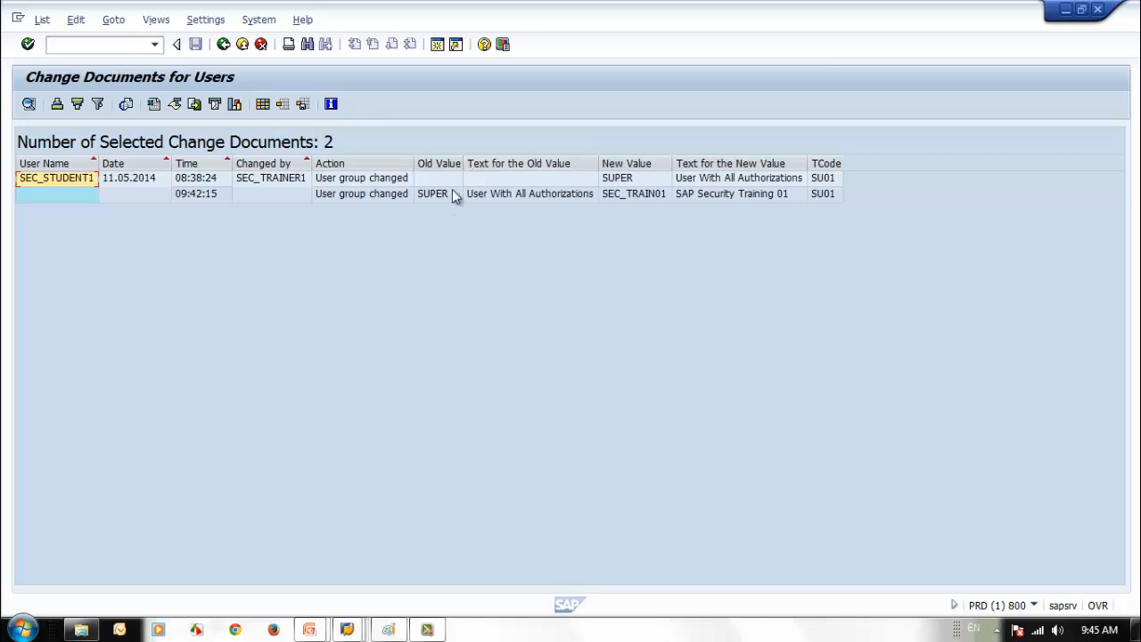
# - Inspect both entries: SUPER assigned at 08:38:24, then SUPER to SEC_TRAIN01 at 09:42:15
pyautogui.click(256, 179)
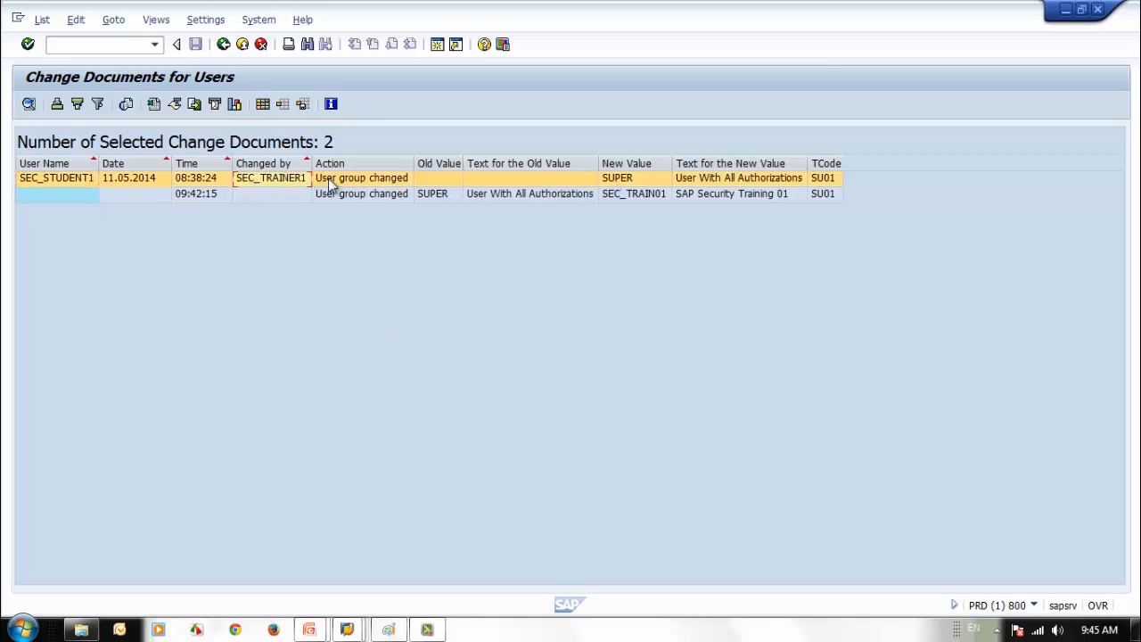
pyautogui.click(629, 181)
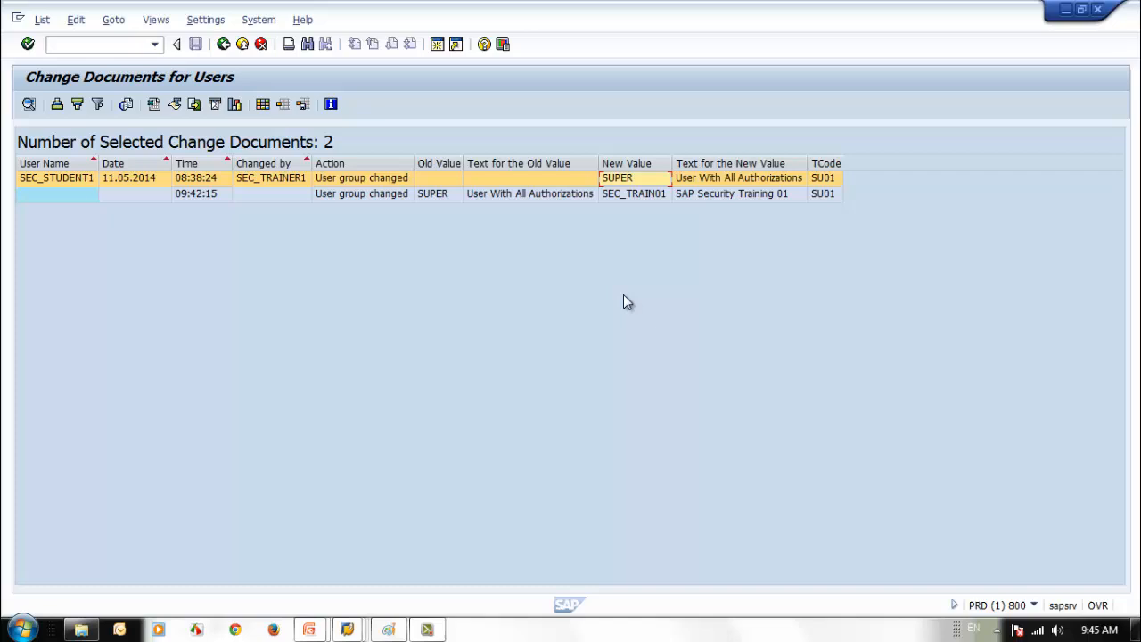
pyautogui.click(430, 193)
pyautogui.click(649, 195)
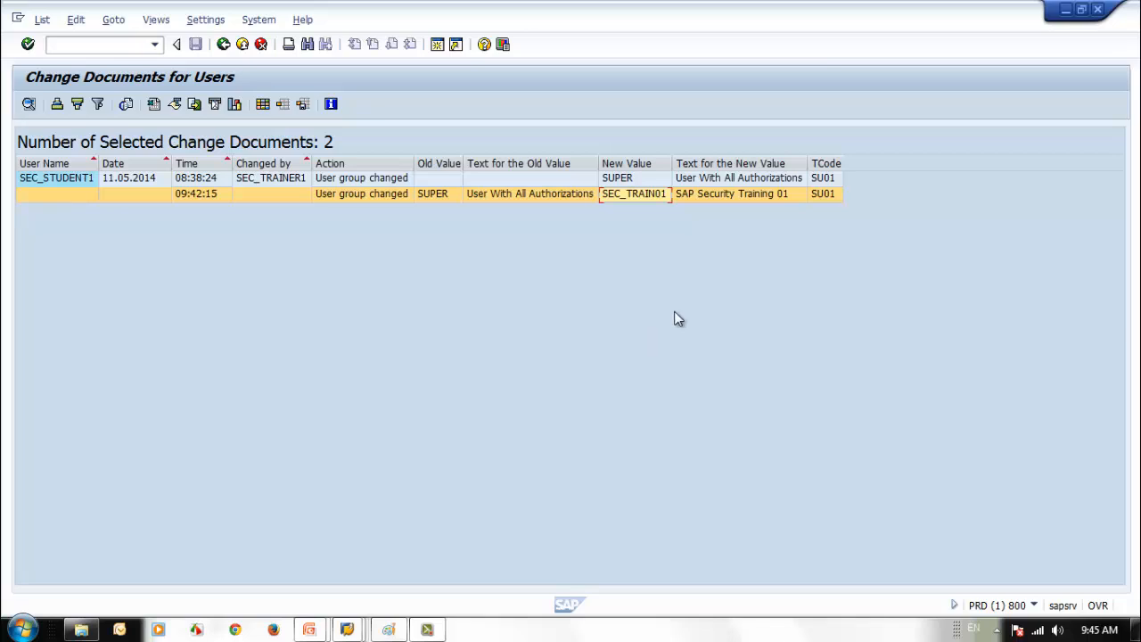
pyautogui.click(222, 46)
# - Select all user attributes and rerun, listing 15 change documents for SEC_STUDENT1
pyautogui.scroll(-2, 375, 428)
pyautogui.scroll(-3, 376, 434)
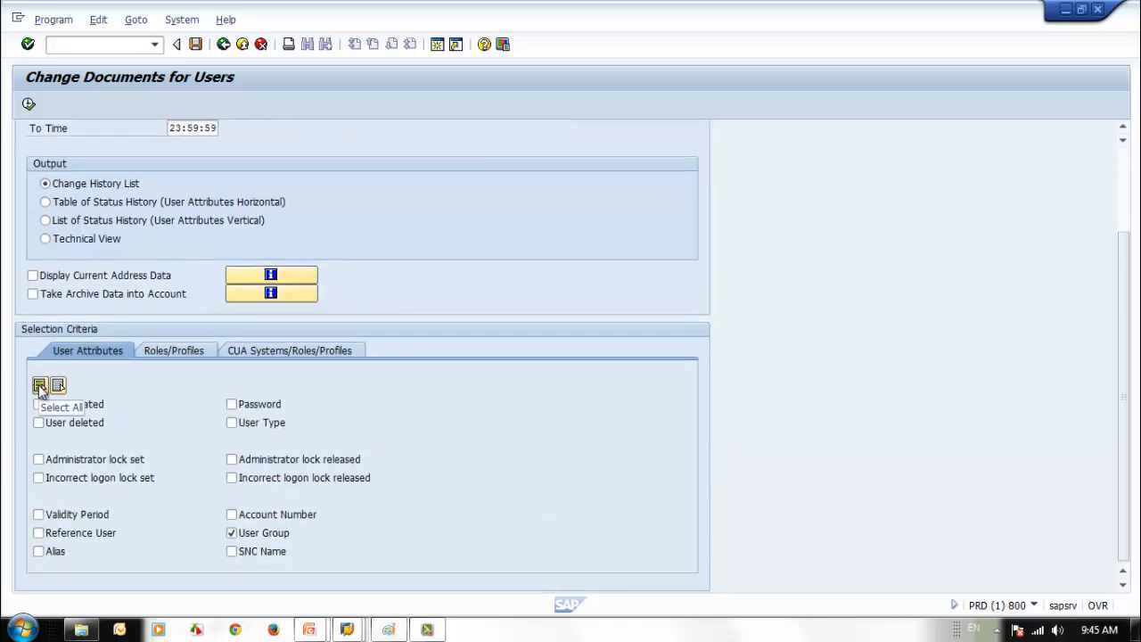
pyautogui.click(39, 385)
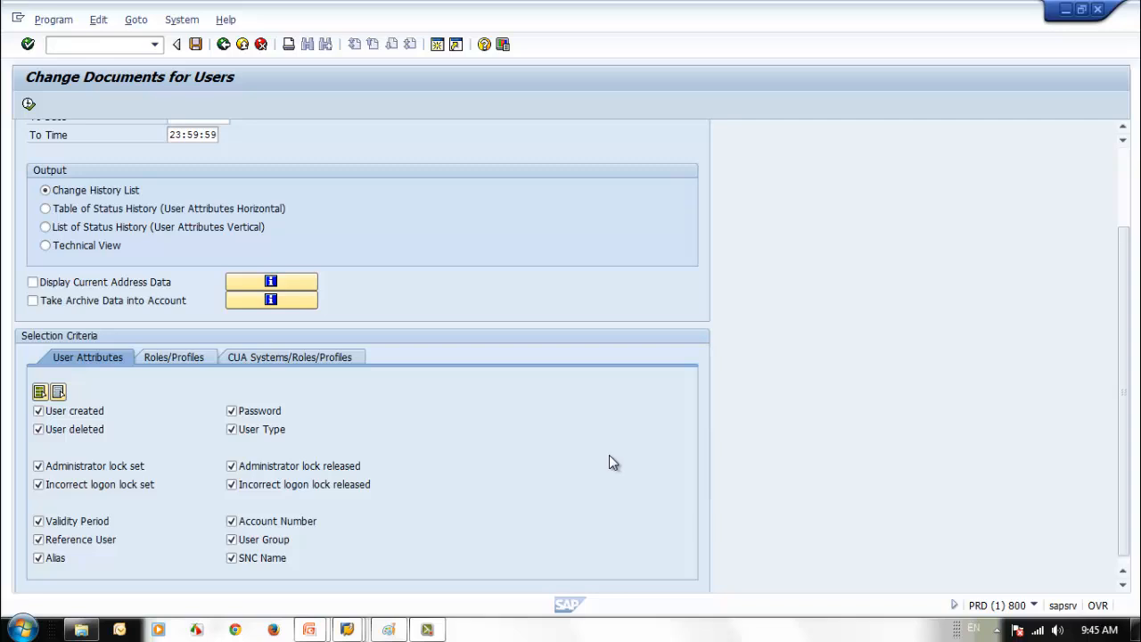
pyautogui.scroll(5, 606, 466)
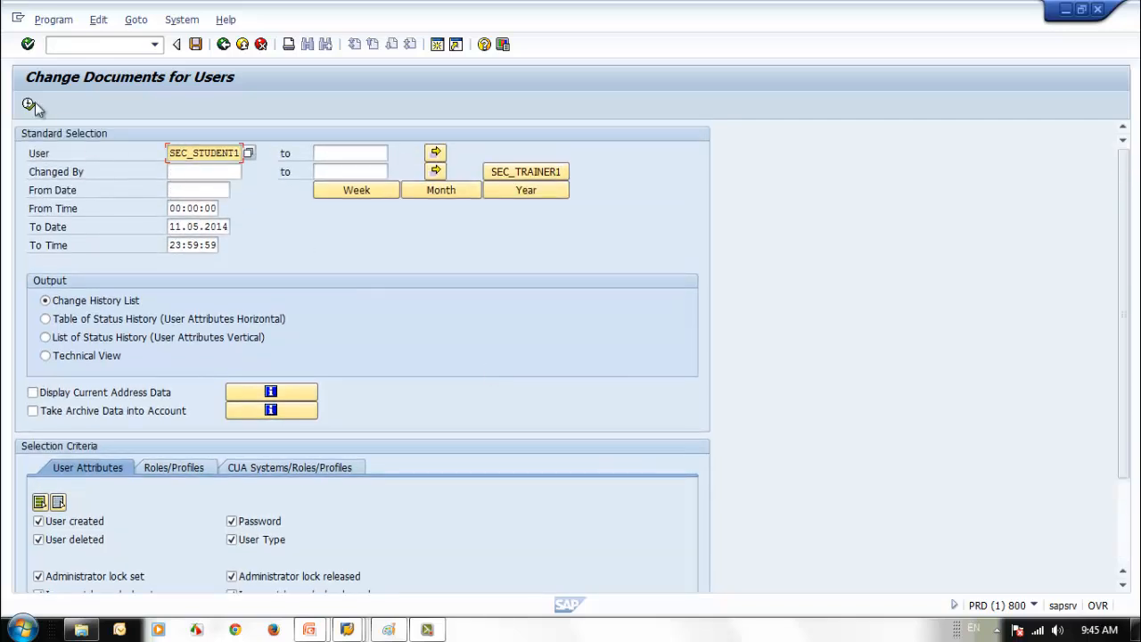
pyautogui.click(29, 105)
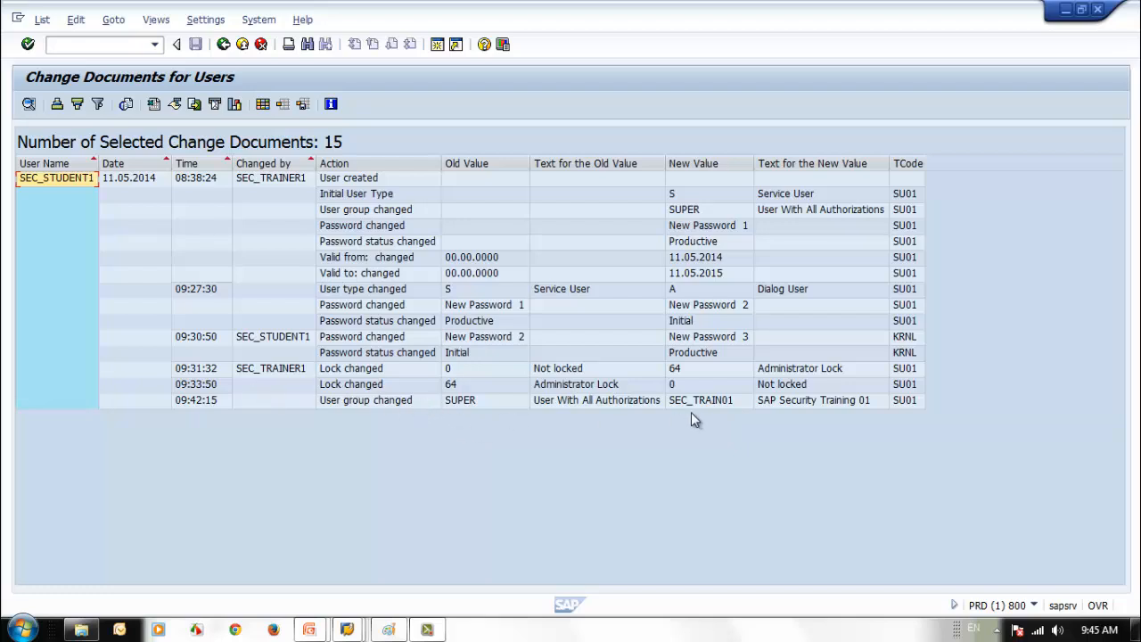
pyautogui.click(223, 44)
# - Limit the report to the four lock set/released attributes, showing the administrator lock set (64) and released (0)
pyautogui.scroll(-3, 437, 305)
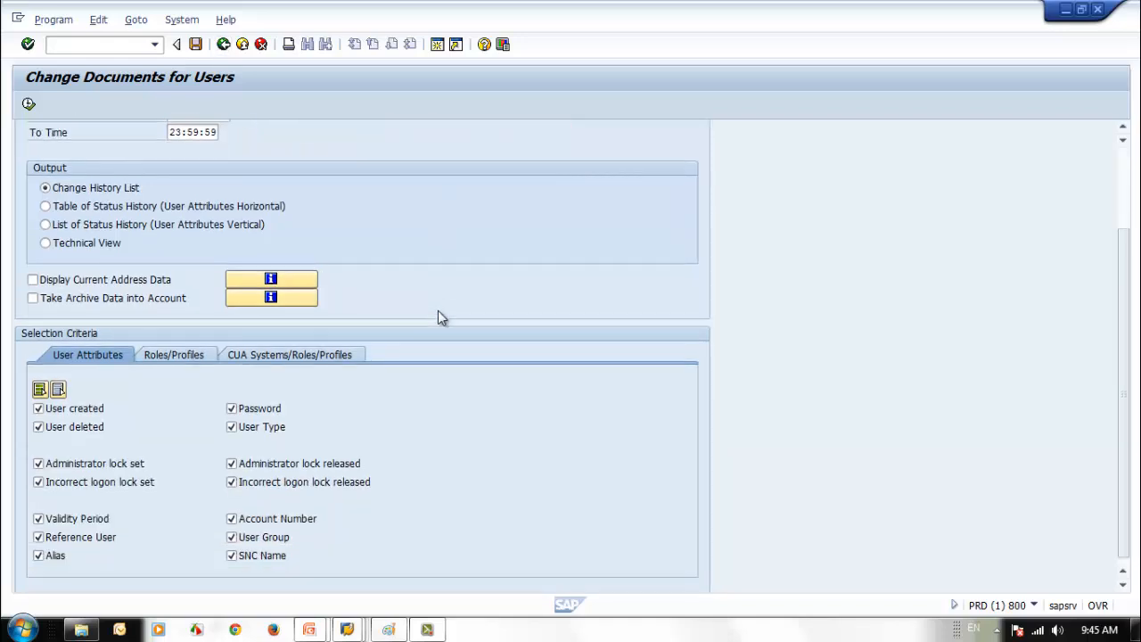
pyautogui.scroll(1, 168, 467)
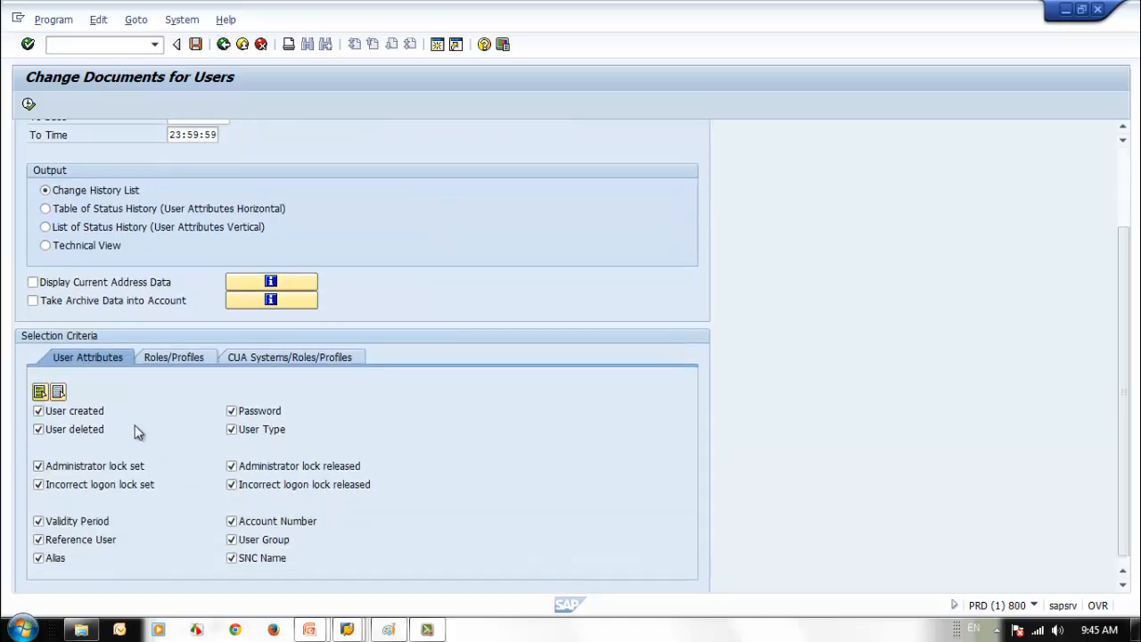
pyautogui.click(58, 392)
pyautogui.click(232, 465)
pyautogui.click(231, 484)
pyautogui.click(28, 103)
pyautogui.click(39, 465)
pyautogui.click(40, 484)
pyautogui.click(39, 484)
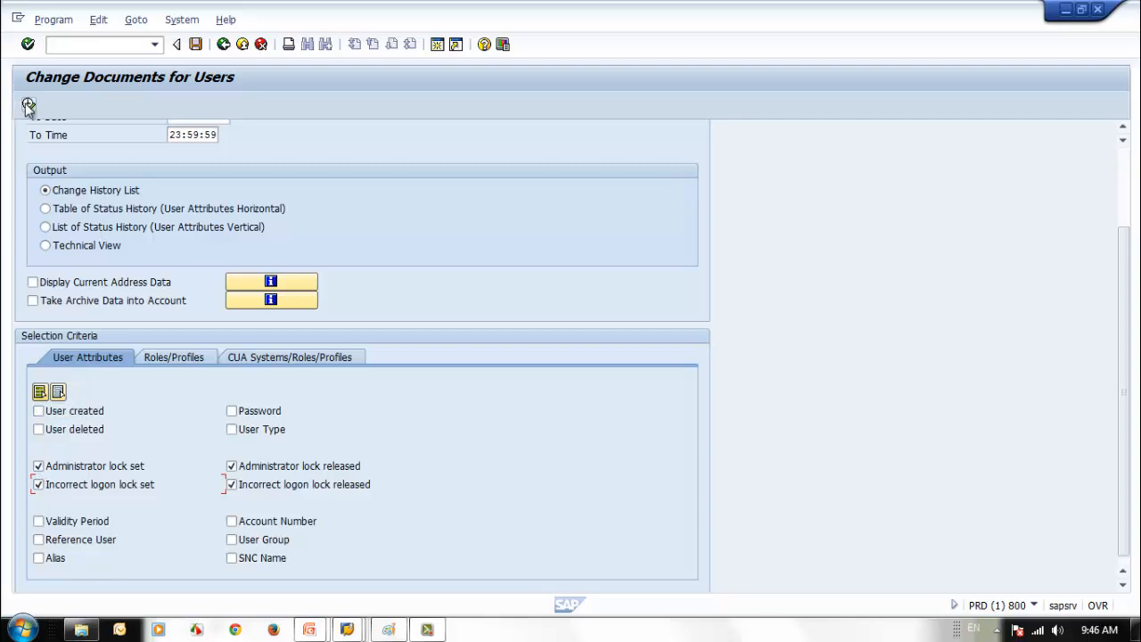
pyautogui.click(28, 104)
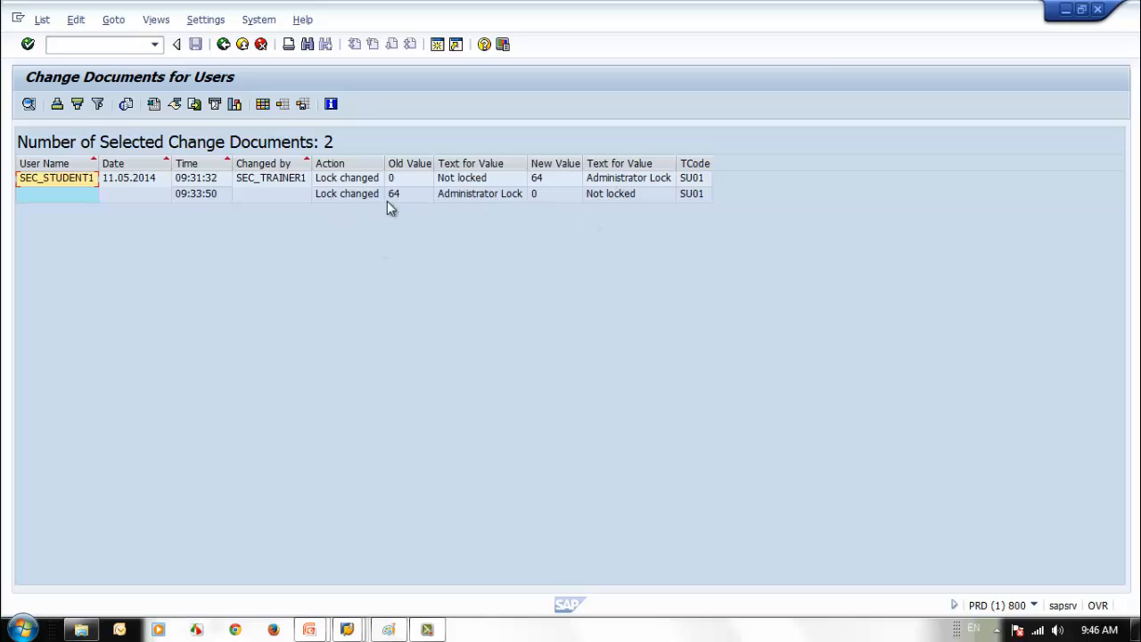
# - Untick the four administrator and incorrect-logon lock set/released checkboxes
pyautogui.click(223, 44)
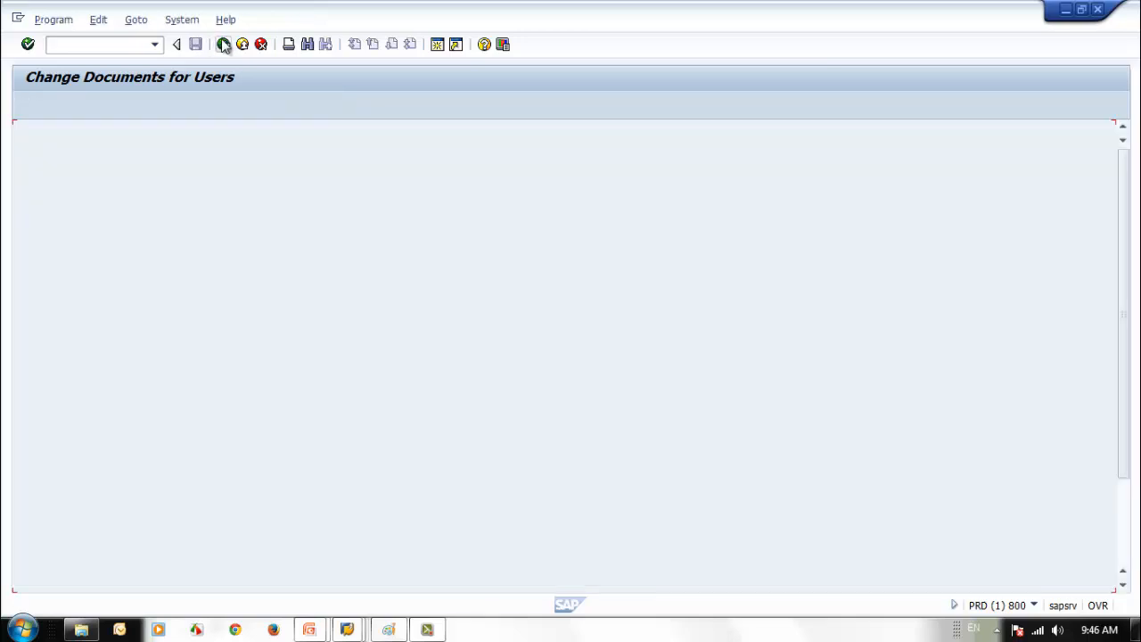
pyautogui.scroll(-1, 258, 557)
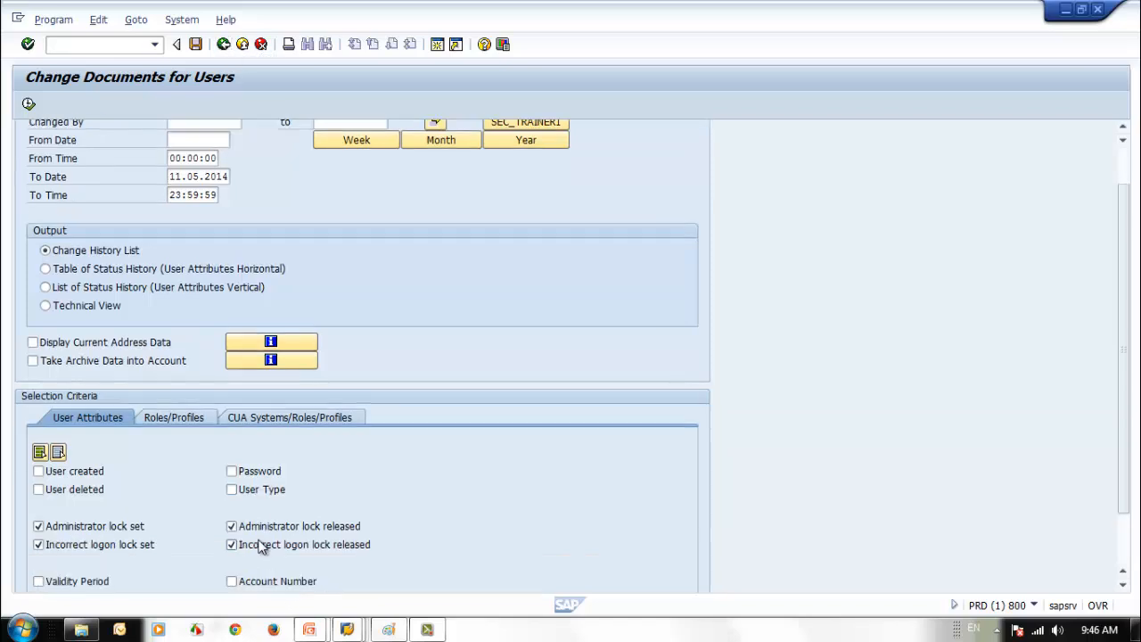
pyautogui.click(230, 544)
pyautogui.click(231, 526)
pyautogui.click(38, 526)
pyautogui.click(38, 544)
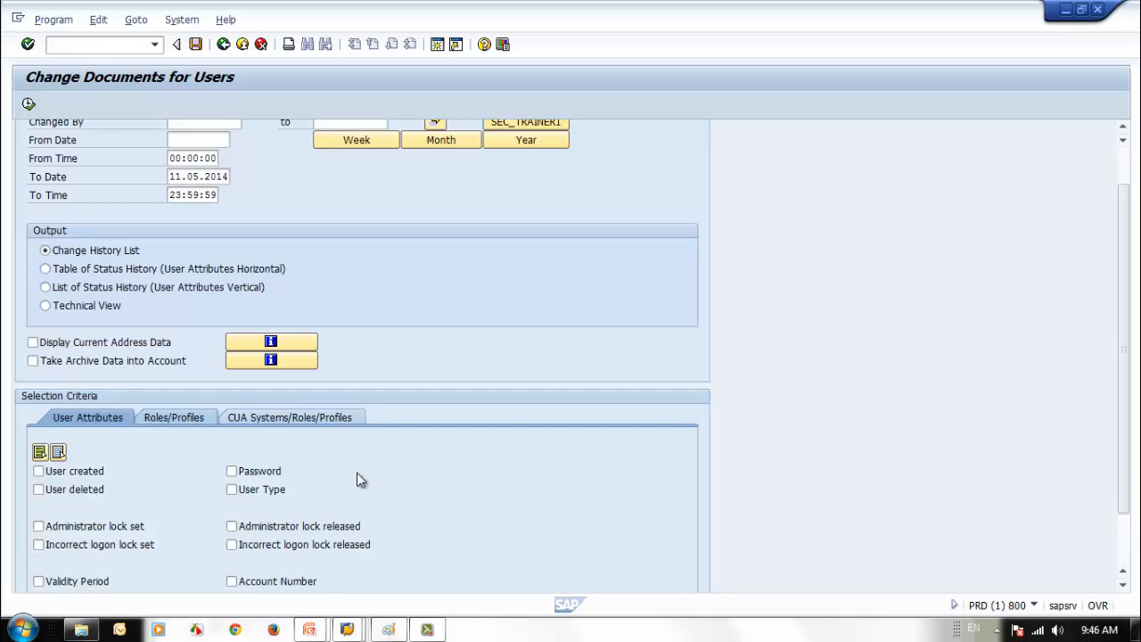
# - Tick Roles on the Roles/Profiles tab and run, listing 5 'Role added' entries by SEC_TRAINER1
pyautogui.click(173, 417)
pyautogui.scroll(-1, 552, 438)
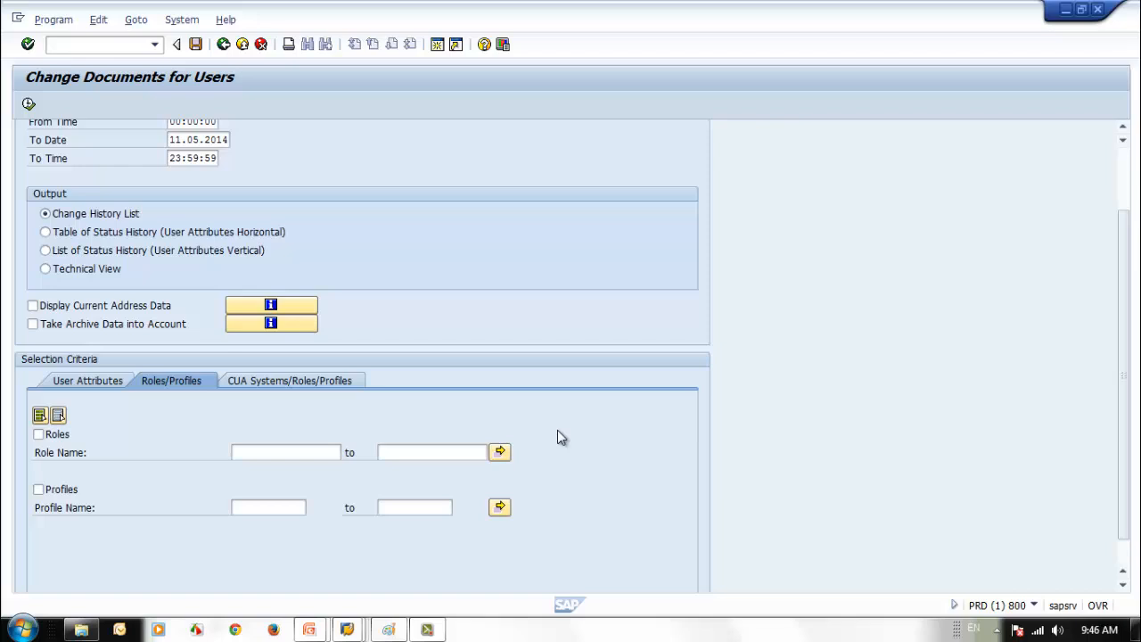
pyautogui.click(39, 434)
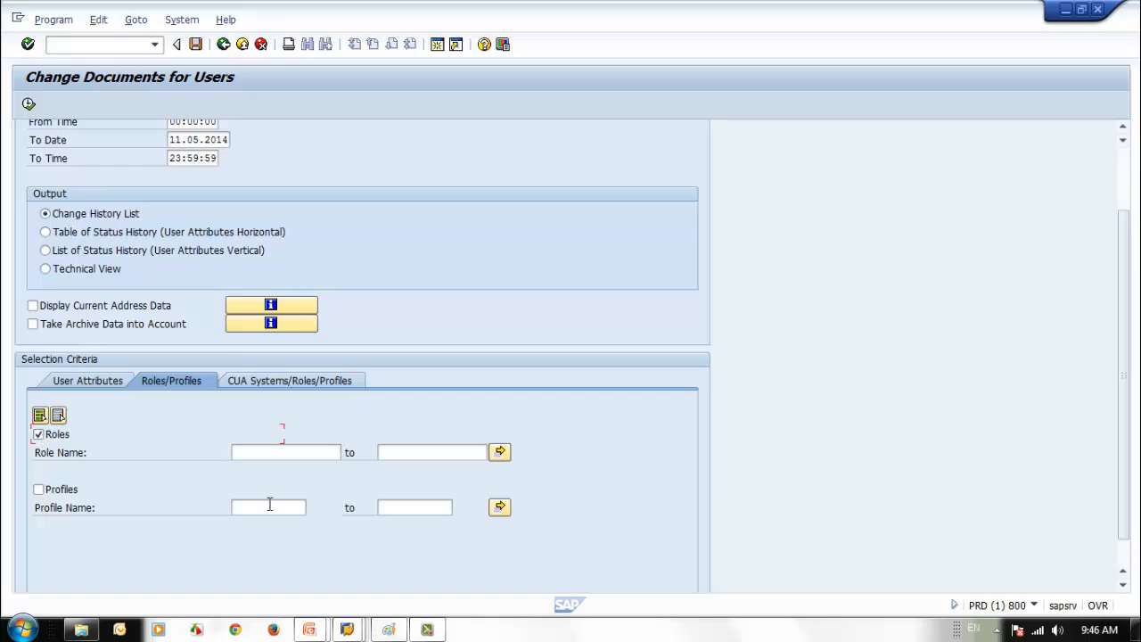
pyautogui.click(28, 103)
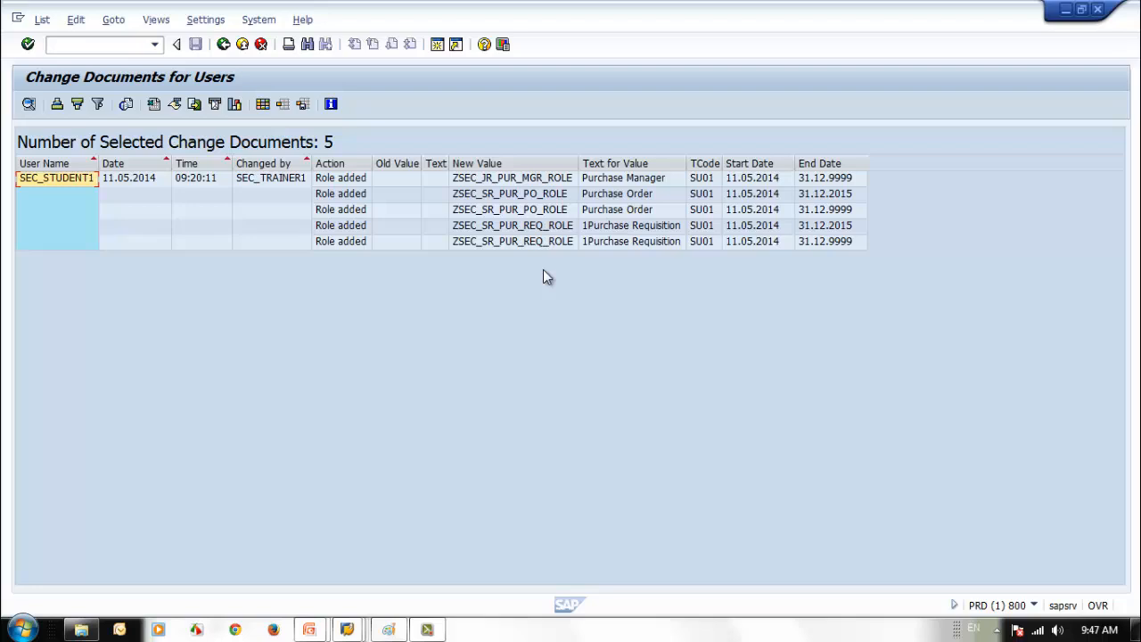
pyautogui.click(223, 45)
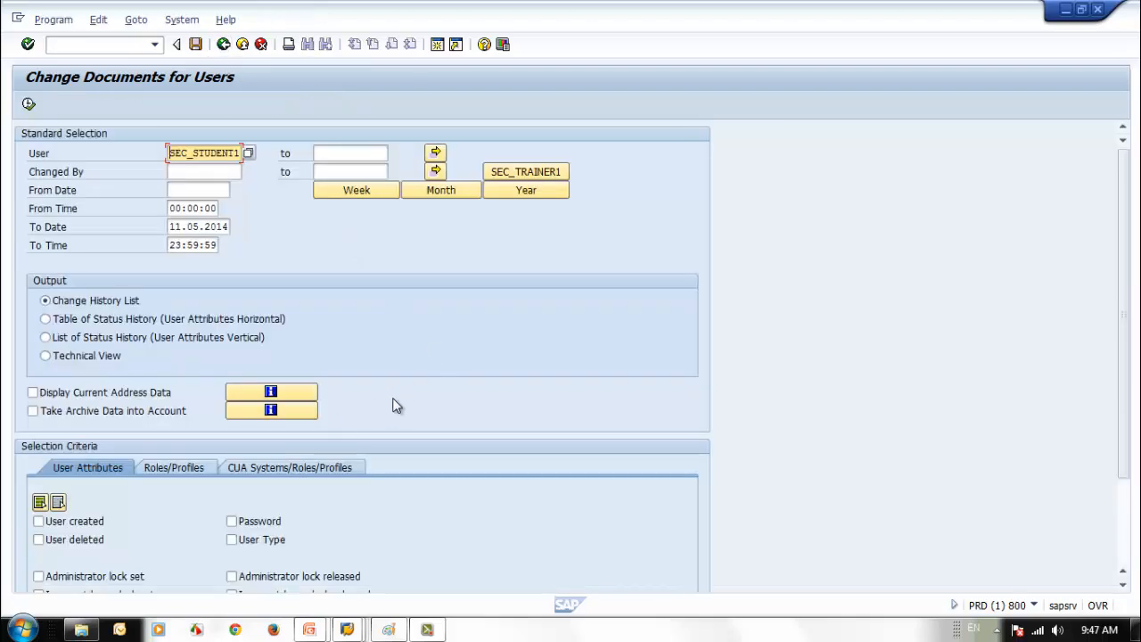
# - Add Profiles alongside Roles and rerun, giving 7 entries including two 'Profile added'
pyautogui.click(193, 471)
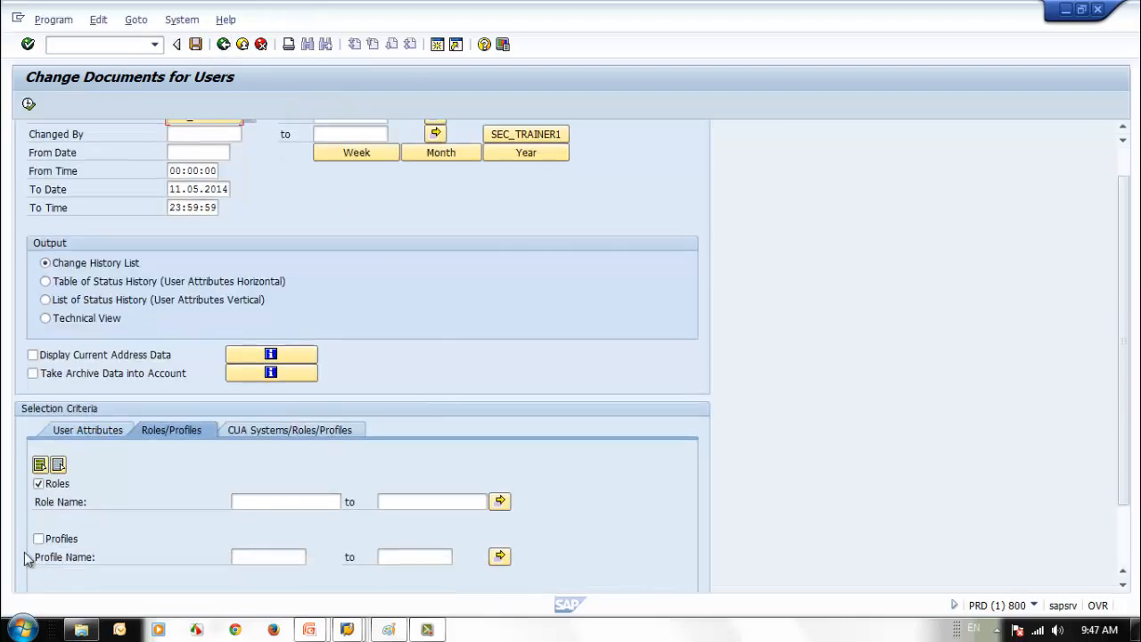
pyautogui.click(38, 538)
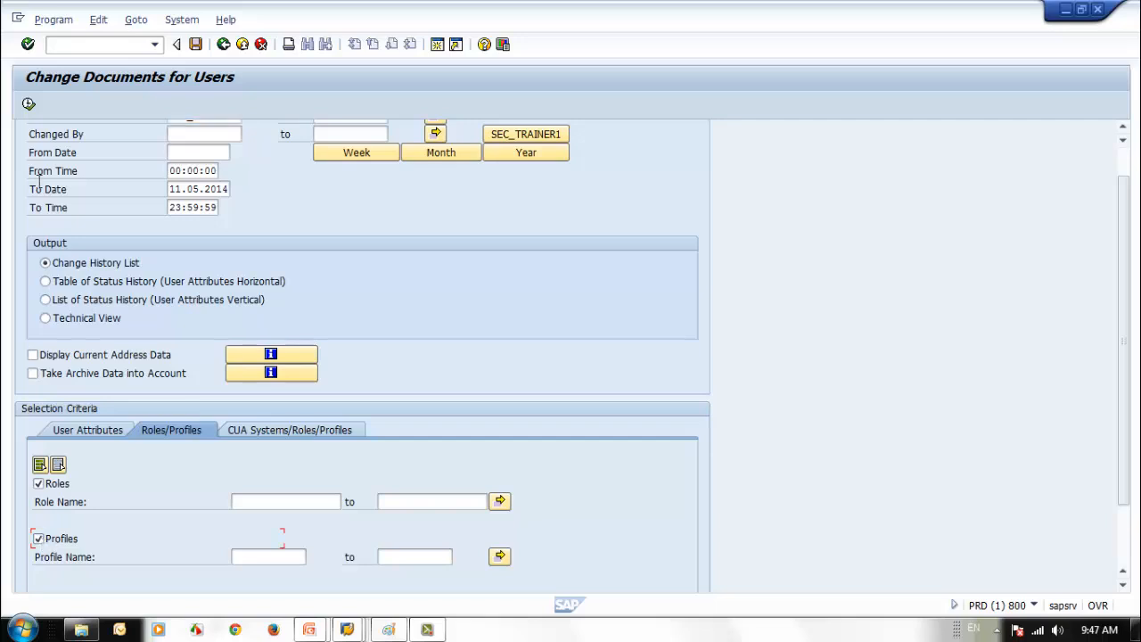
pyautogui.click(29, 104)
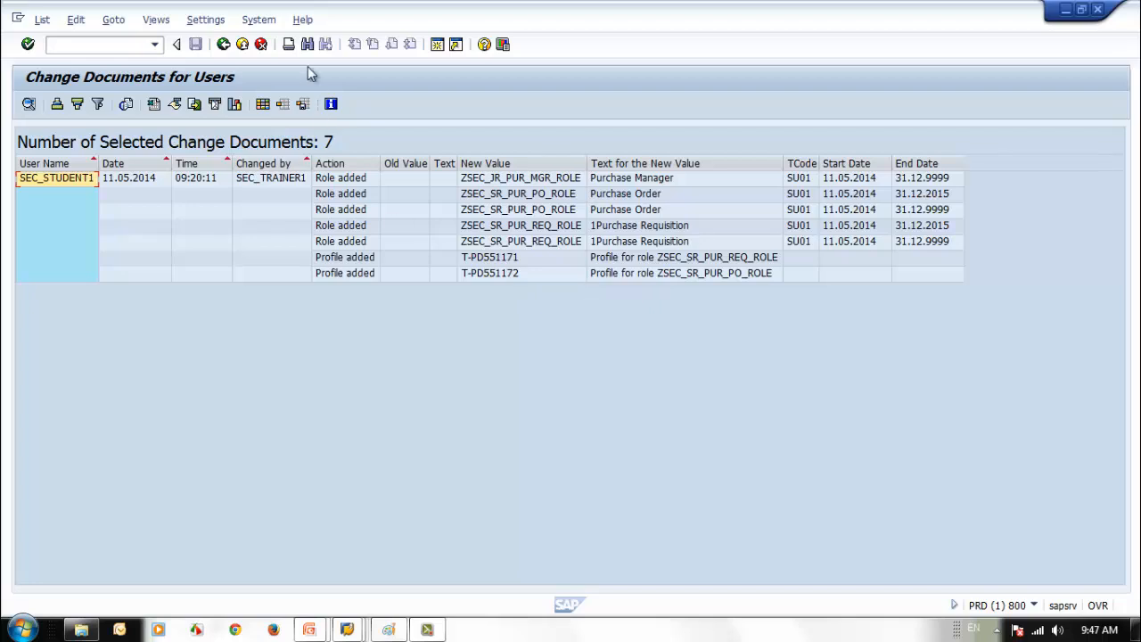
pyautogui.click(226, 46)
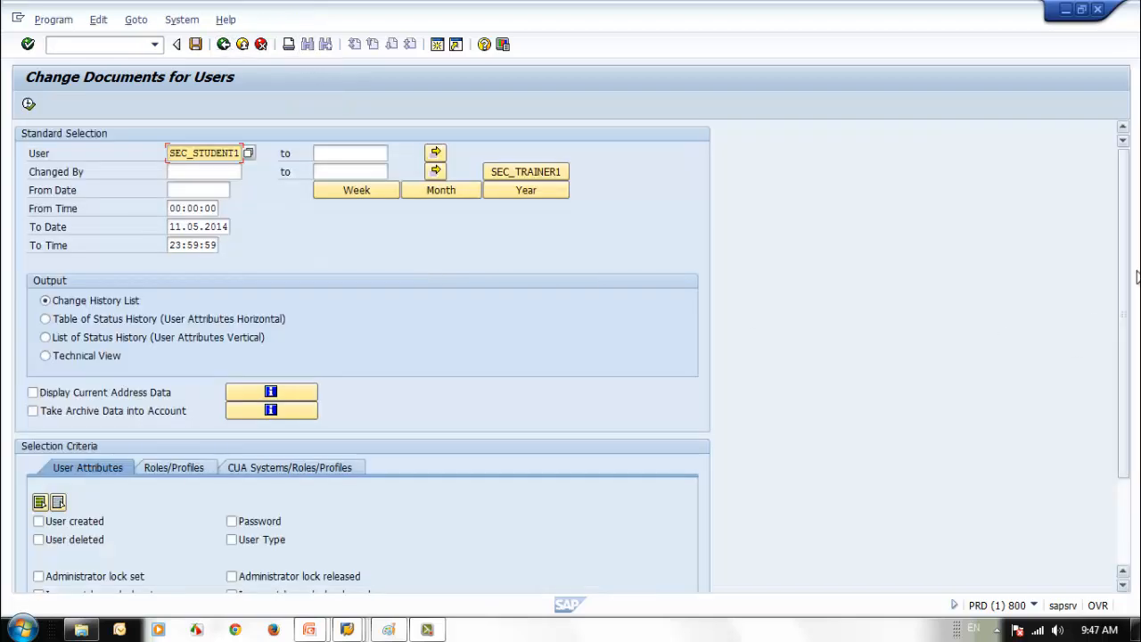
# - Run Change Documents for Role Assignment from SU01, showing 5 new assignments for SEC_STUDENT1
pyautogui.click(224, 49)
pyautogui.click(195, 21)
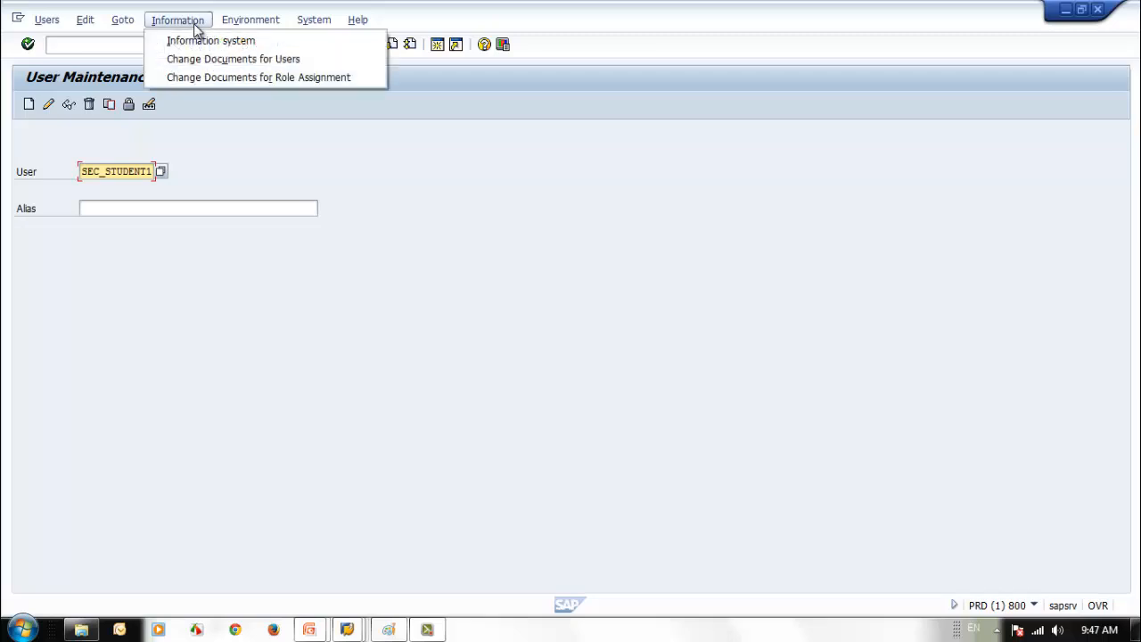
pyautogui.click(214, 78)
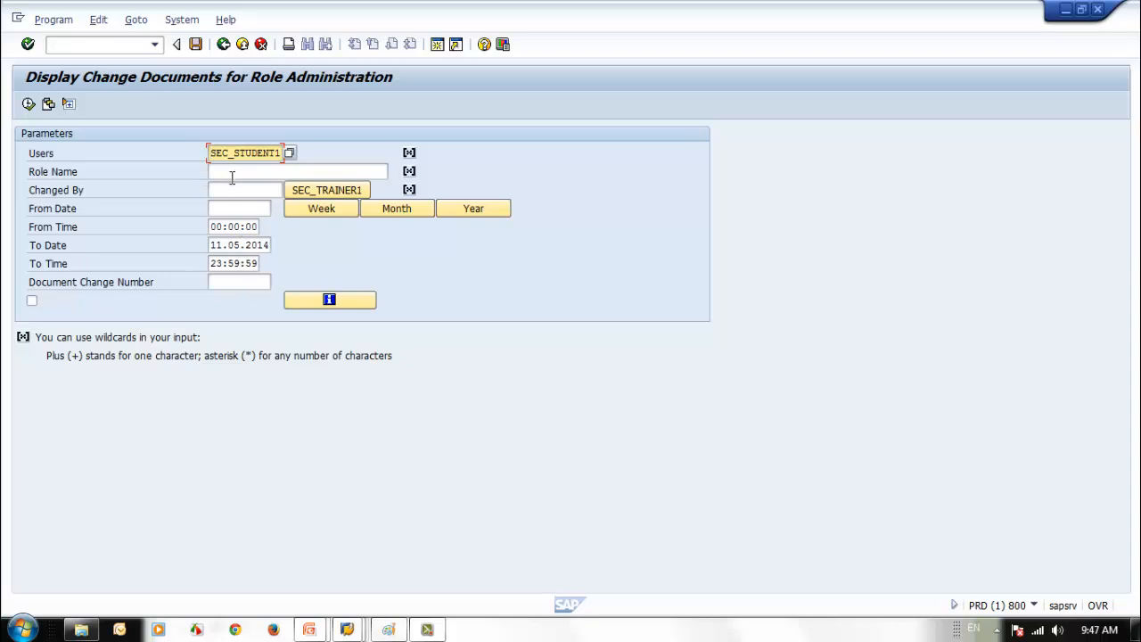
pyautogui.click(27, 106)
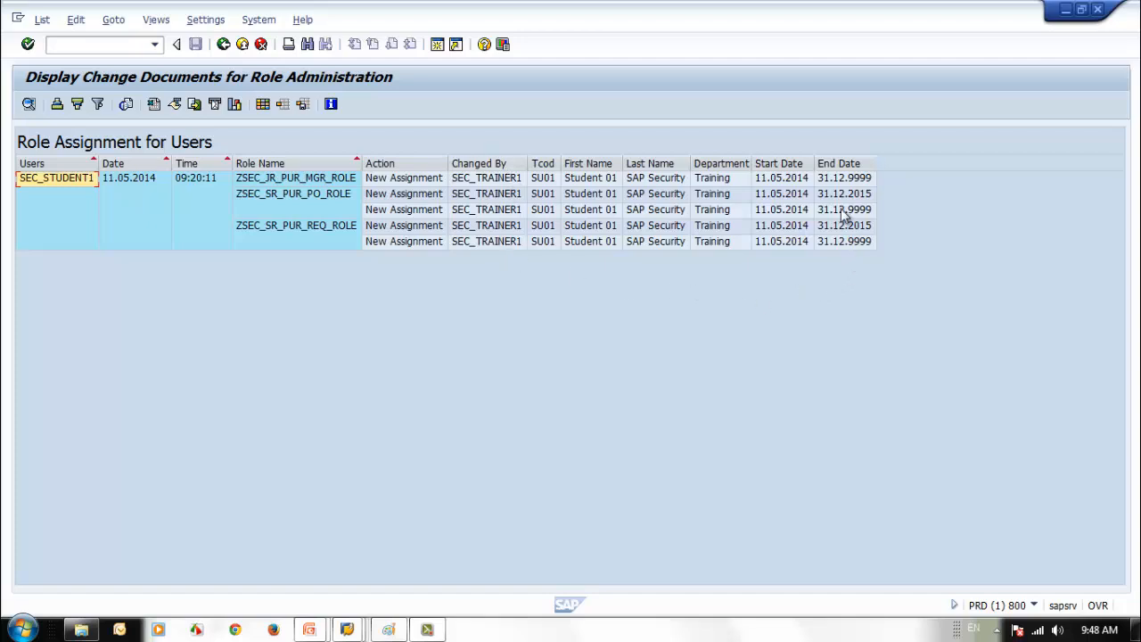
pyautogui.click(227, 51)
pyautogui.click(224, 45)
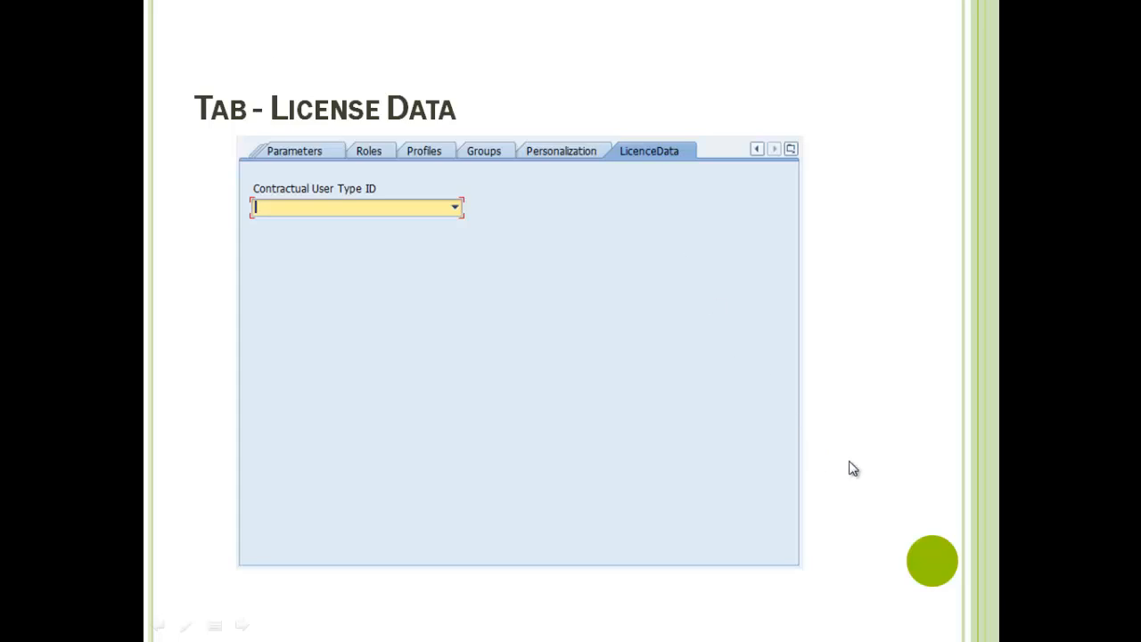
# - Advance from the 'Tab - License Data' slide to the SU10 User Mass Maintenance slide
pyautogui.click(849, 462)
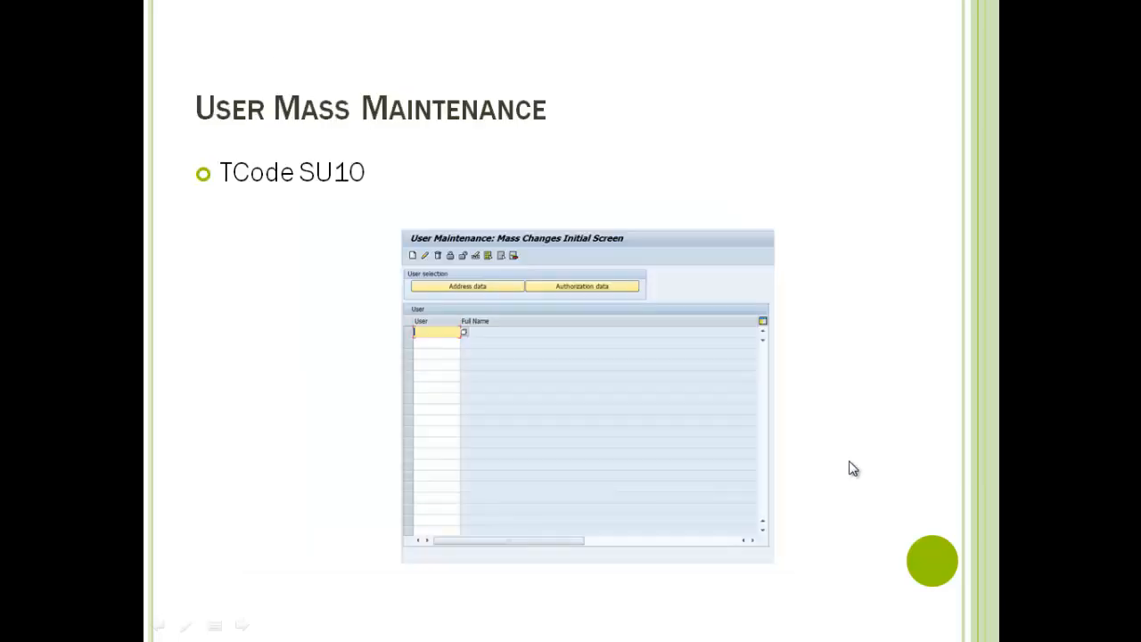
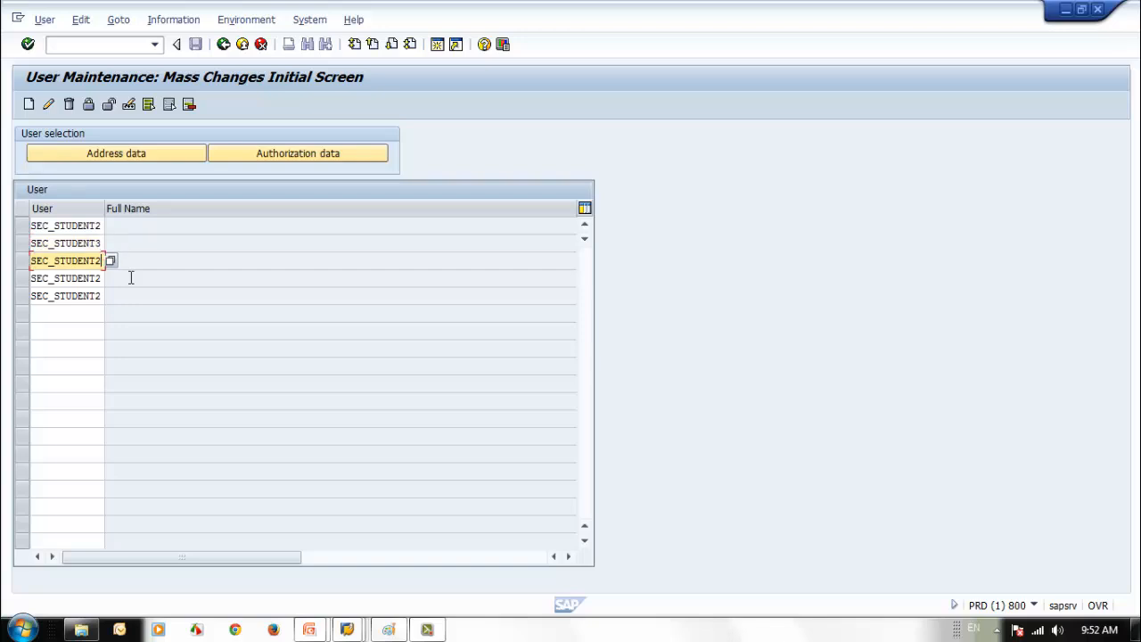
# - Number the user rows SEC_STUDENT4, 5 and 6, and paste SEC_STUDENT2 into the next three rows
pyautogui.write('4')
pyautogui.press('Down')
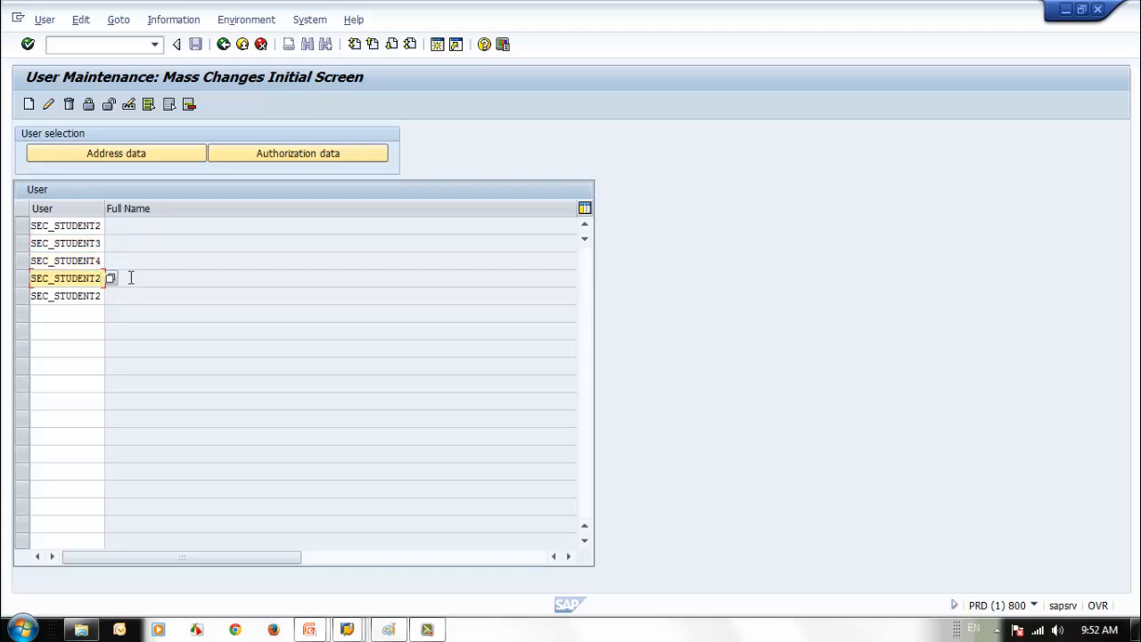
pyautogui.write('5')
pyautogui.press('Down')
pyautogui.write('6')
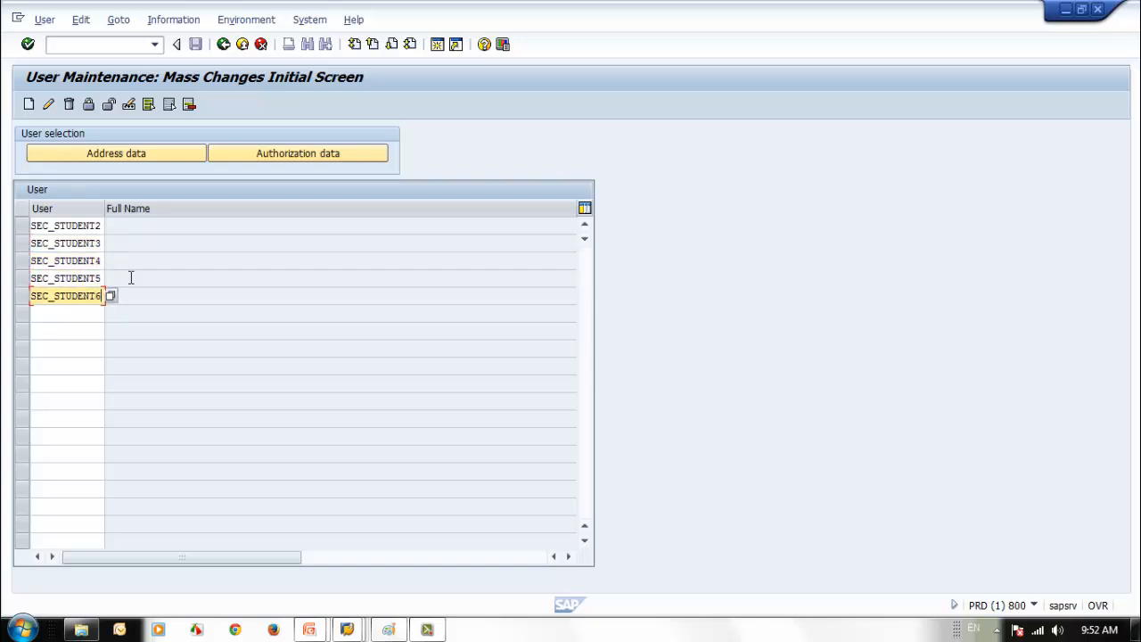
pyautogui.click(54, 315)
pyautogui.write('SEC_STUDENT2')
pyautogui.click(61, 330)
pyautogui.write('SEC_STUDENT2')
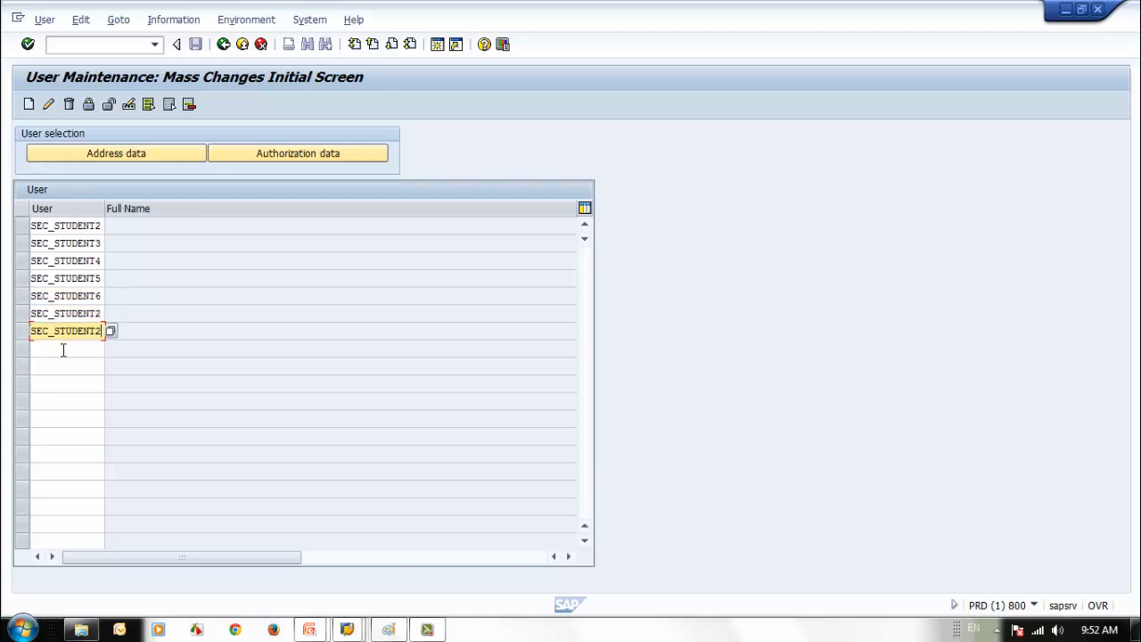
pyautogui.click(63, 350)
pyautogui.write('SEC_STUDENT2')
# - Change the pasted rows' trailing digits so they read SEC_STUDENT7, SEC_STUDENT8 and SEC_STUDENT9
pyautogui.click(100, 312)
pyautogui.press('BackSpace')
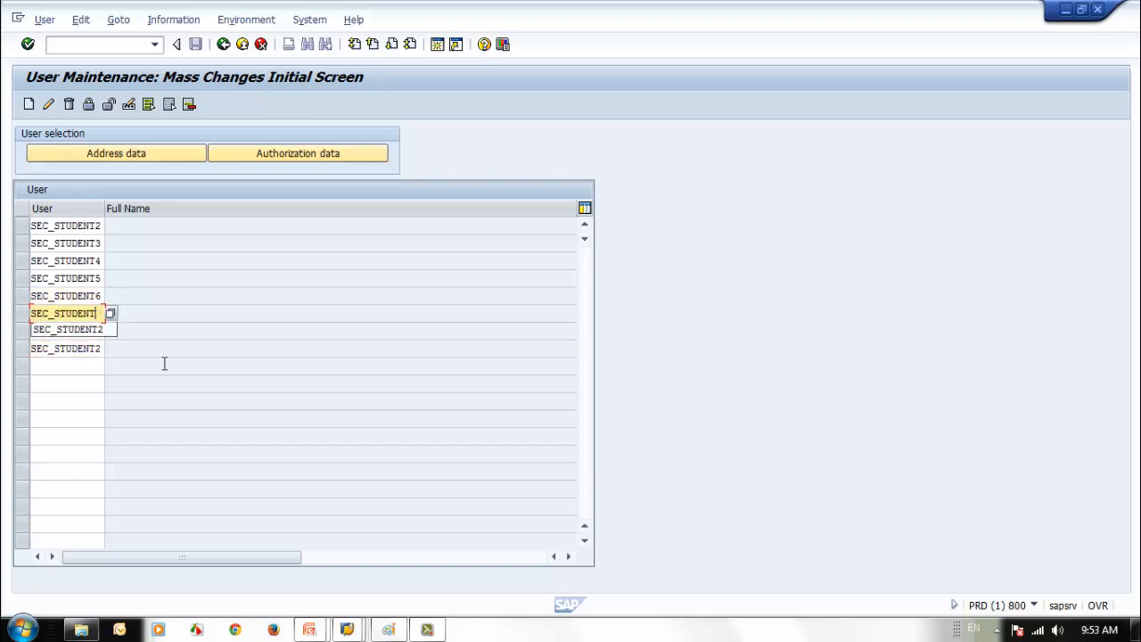
pyautogui.write('7')
pyautogui.press('Down')
pyautogui.press('BackSpace')
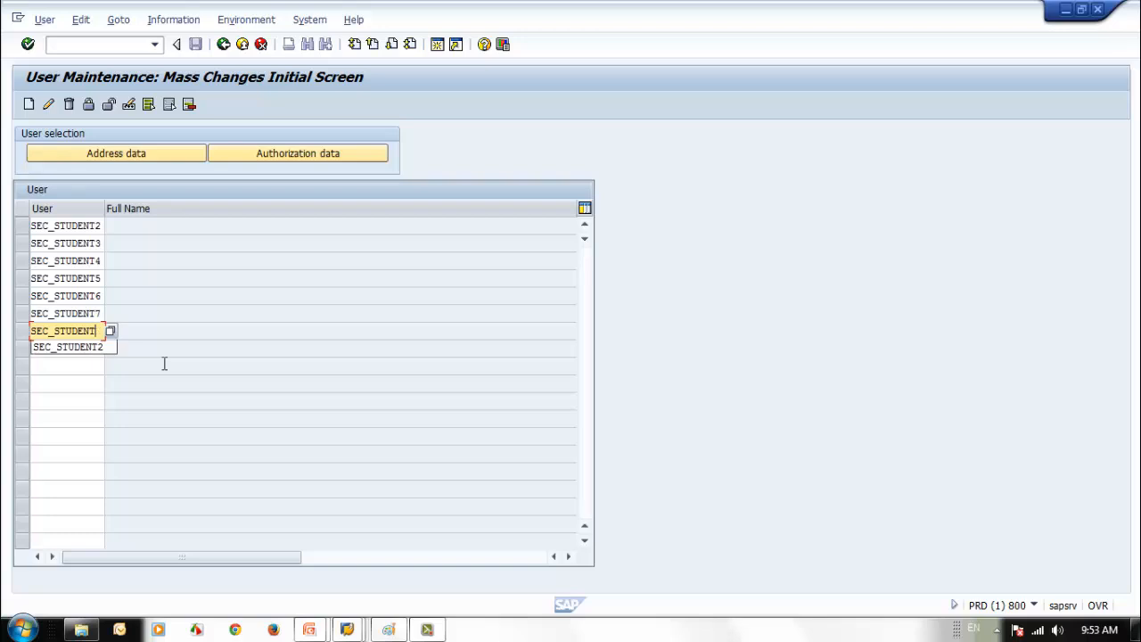
pyautogui.write('8')
pyautogui.press('Down')
pyautogui.press('BackSpace')
pyautogui.write('9')
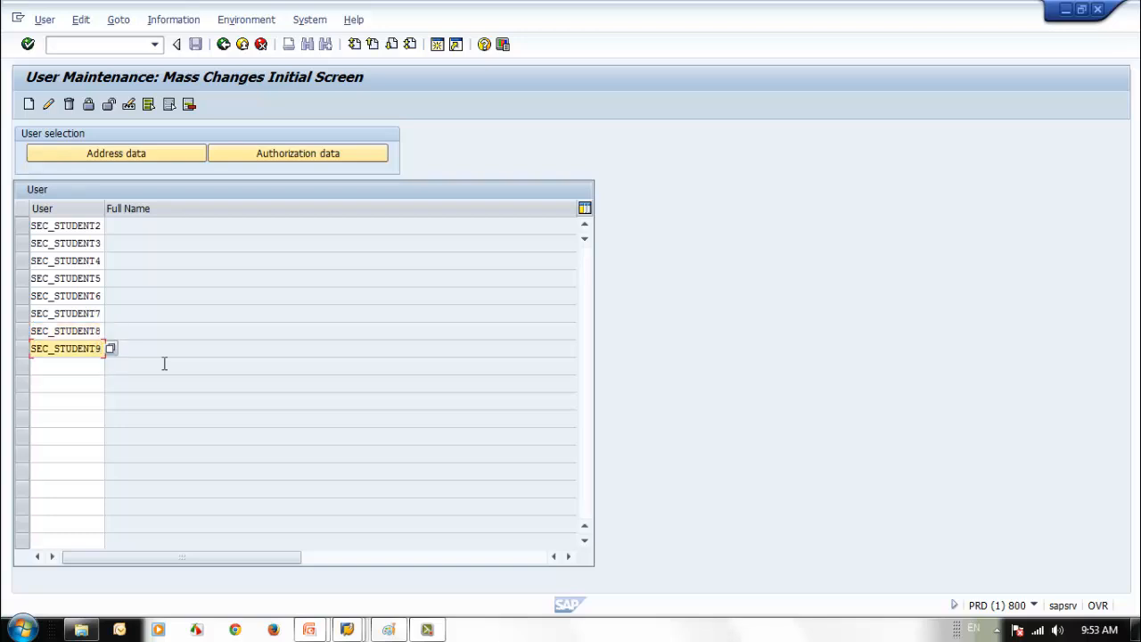
# - Start the mass change and replace the IDES US company address with SAP SECURITY TRAINING
pyautogui.click(29, 104)
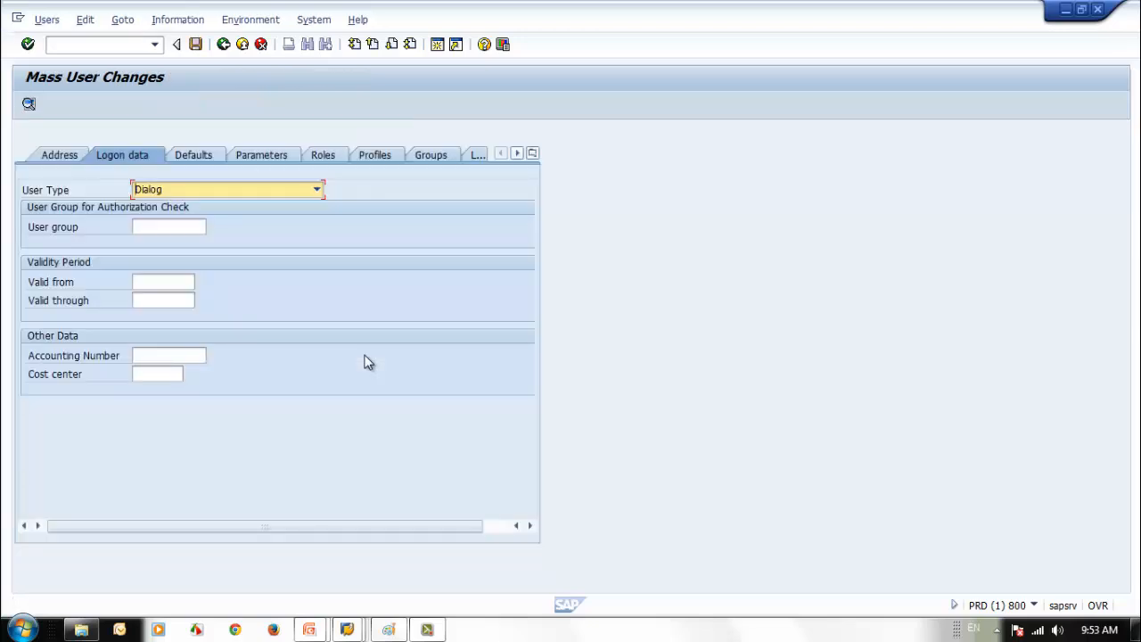
pyautogui.click(60, 155)
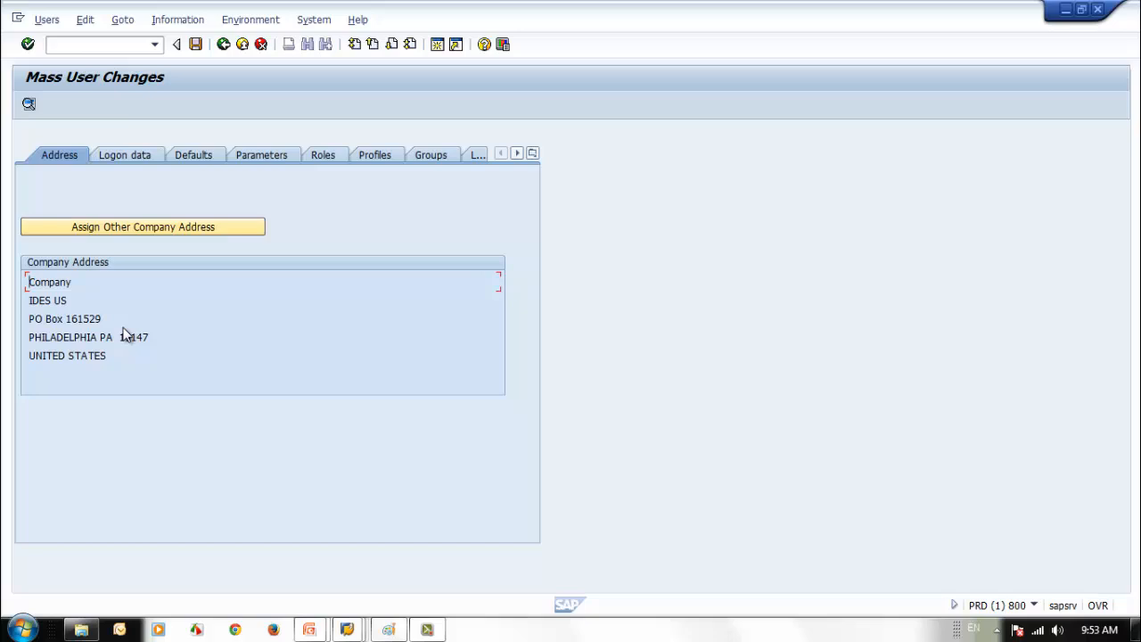
pyautogui.click(142, 229)
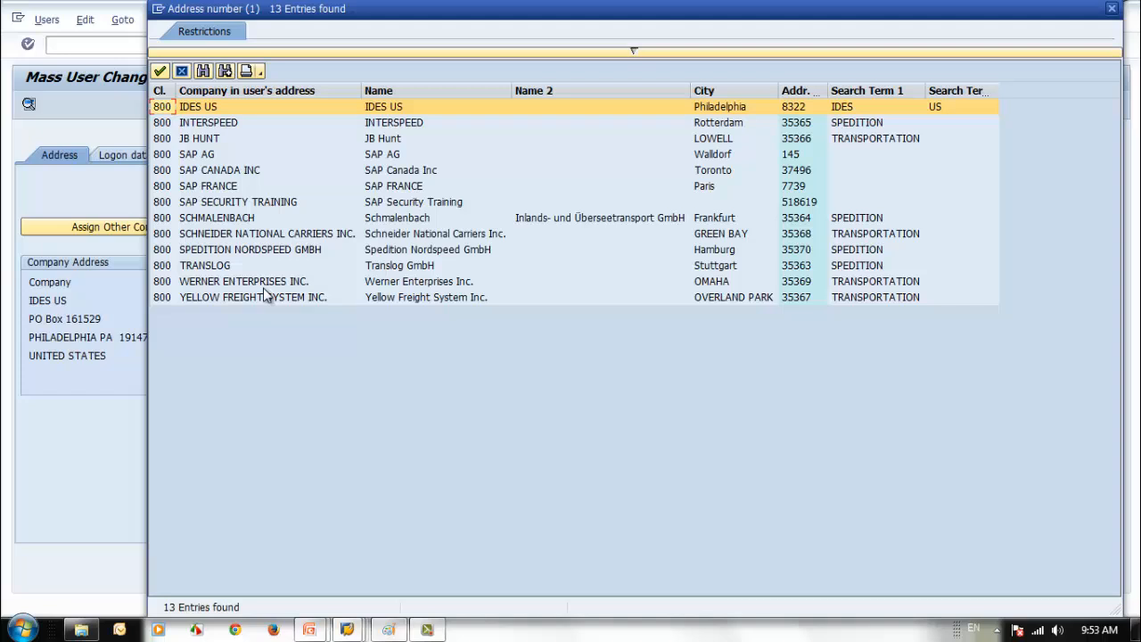
pyautogui.doubleClick(224, 202)
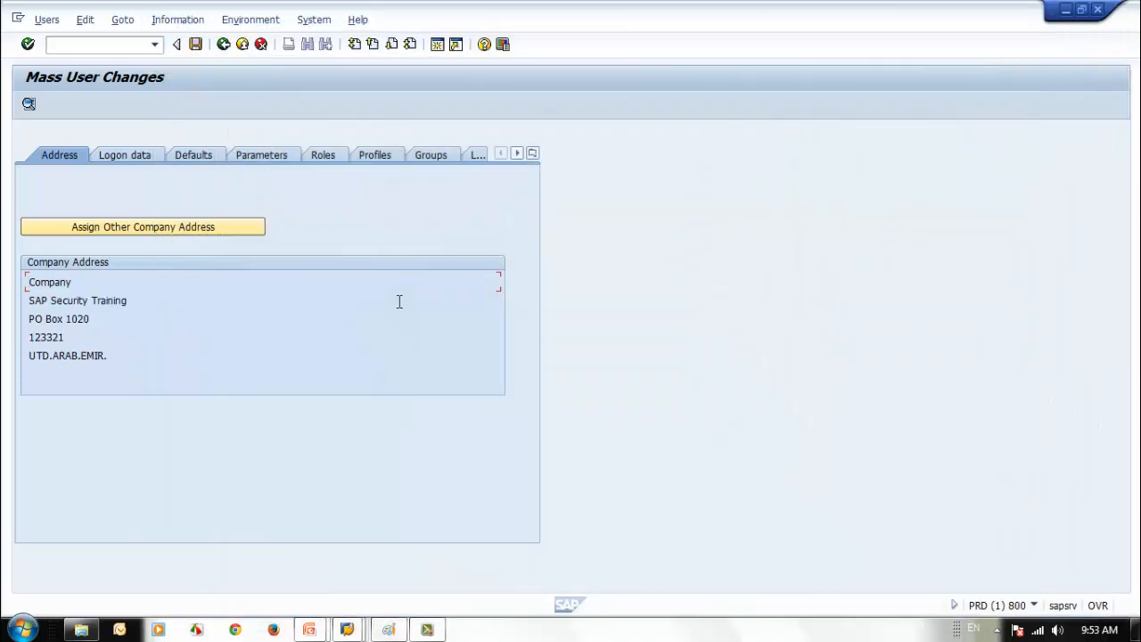
pyautogui.click(122, 155)
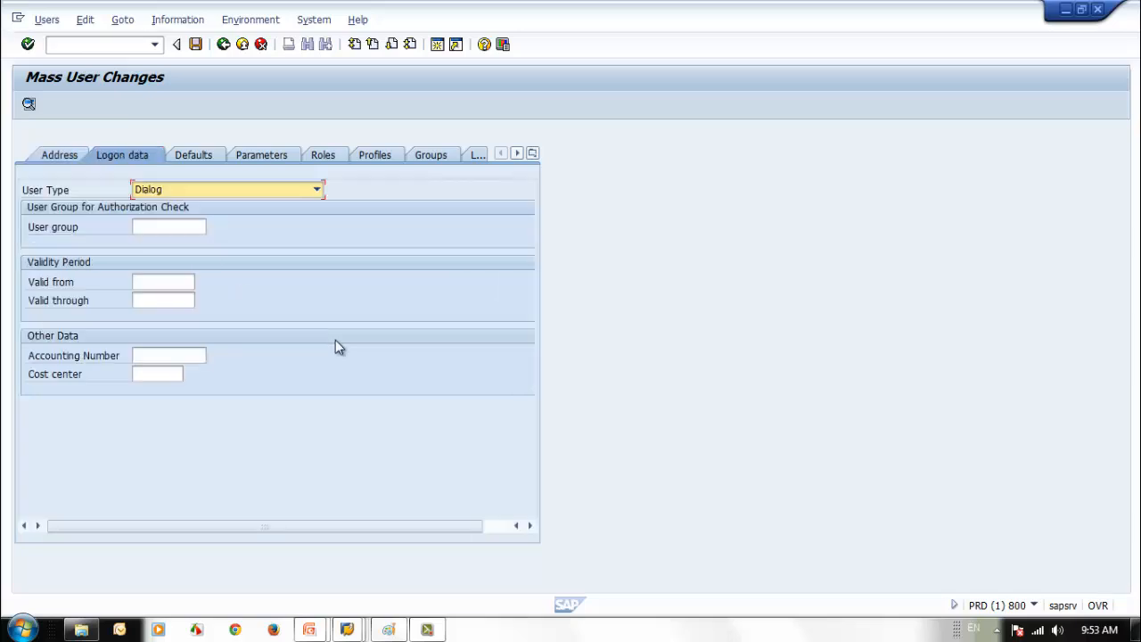
# - Give the users group SEC_TRAIN01, validity 11.05.2014 to 11.05.2015 and cost center C1025
pyautogui.click(184, 227)
pyautogui.click(196, 228)
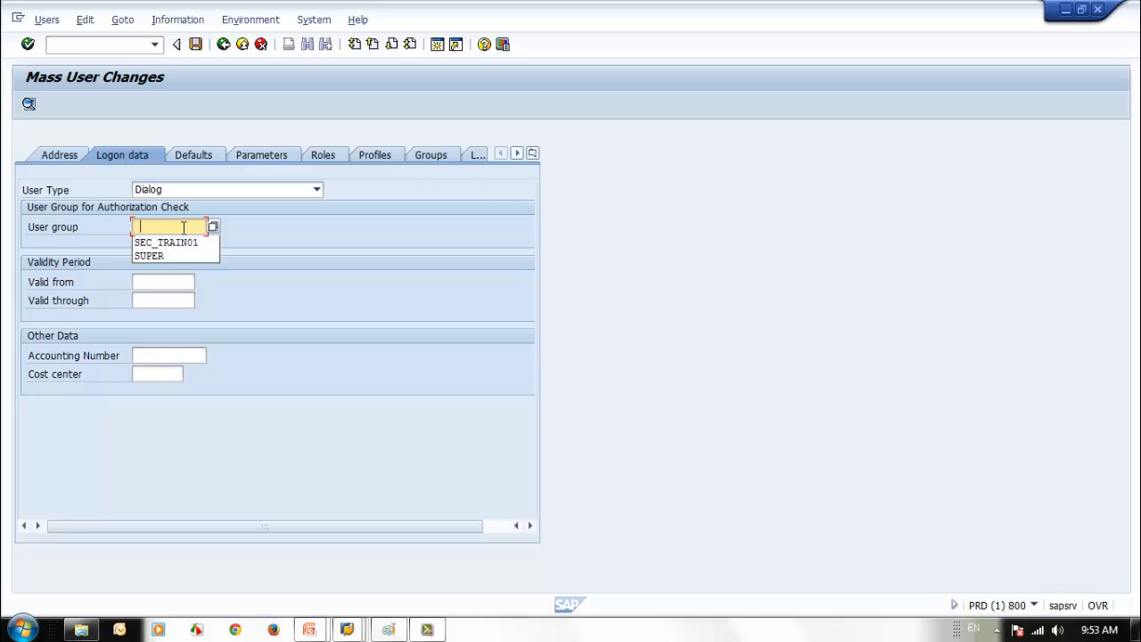
pyautogui.click(189, 245)
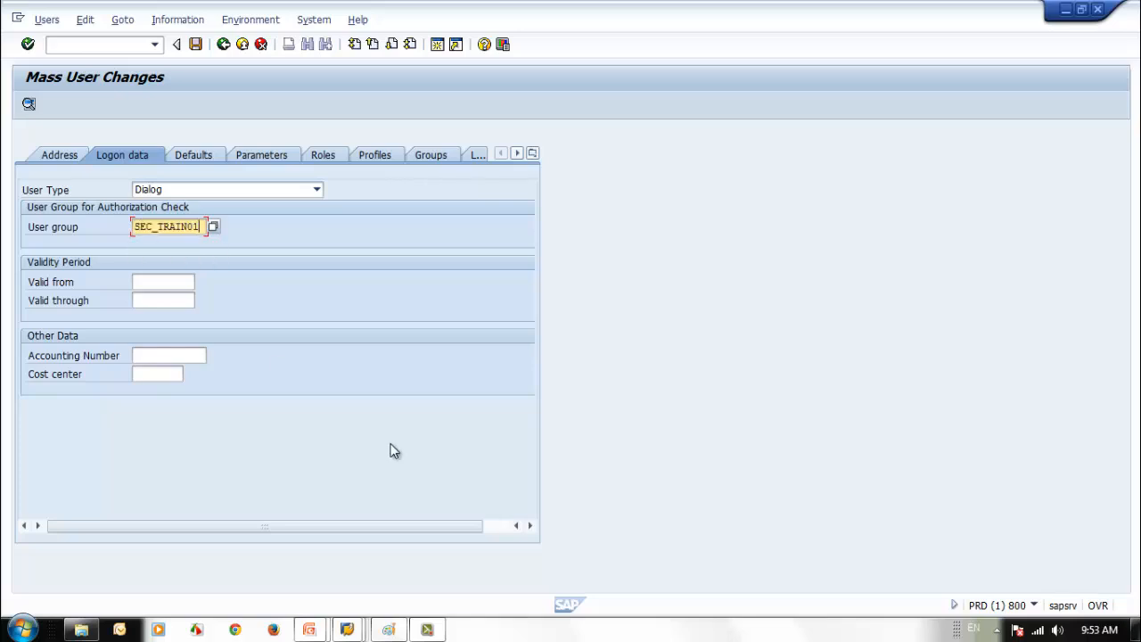
pyautogui.click(158, 283)
pyautogui.click(174, 298)
pyautogui.click(168, 301)
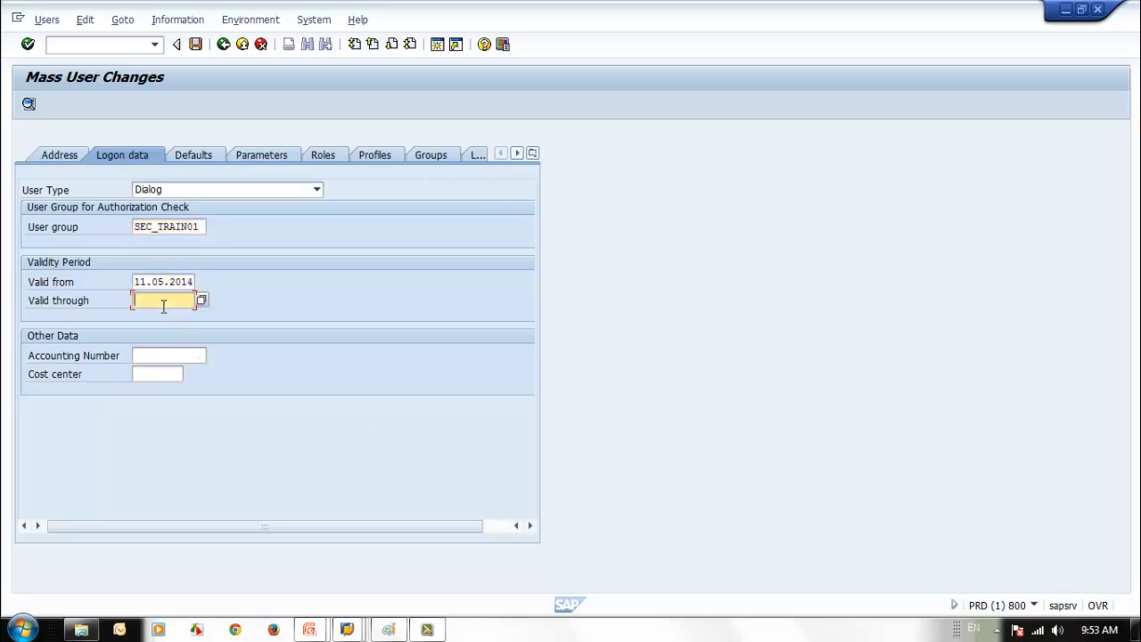
pyautogui.click(169, 318)
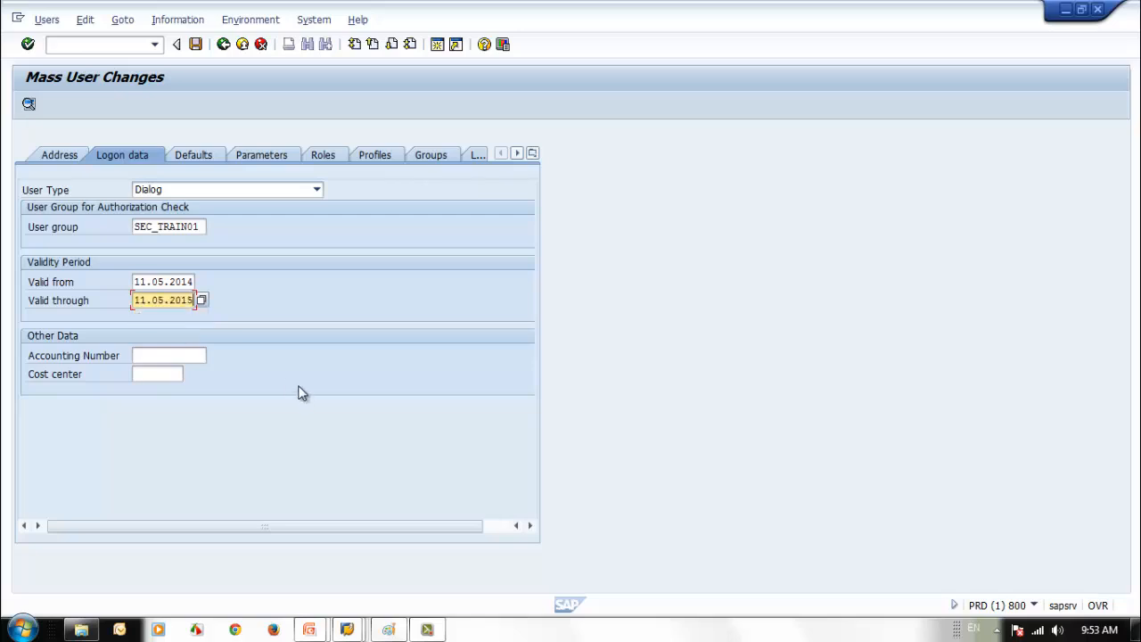
pyautogui.click(178, 374)
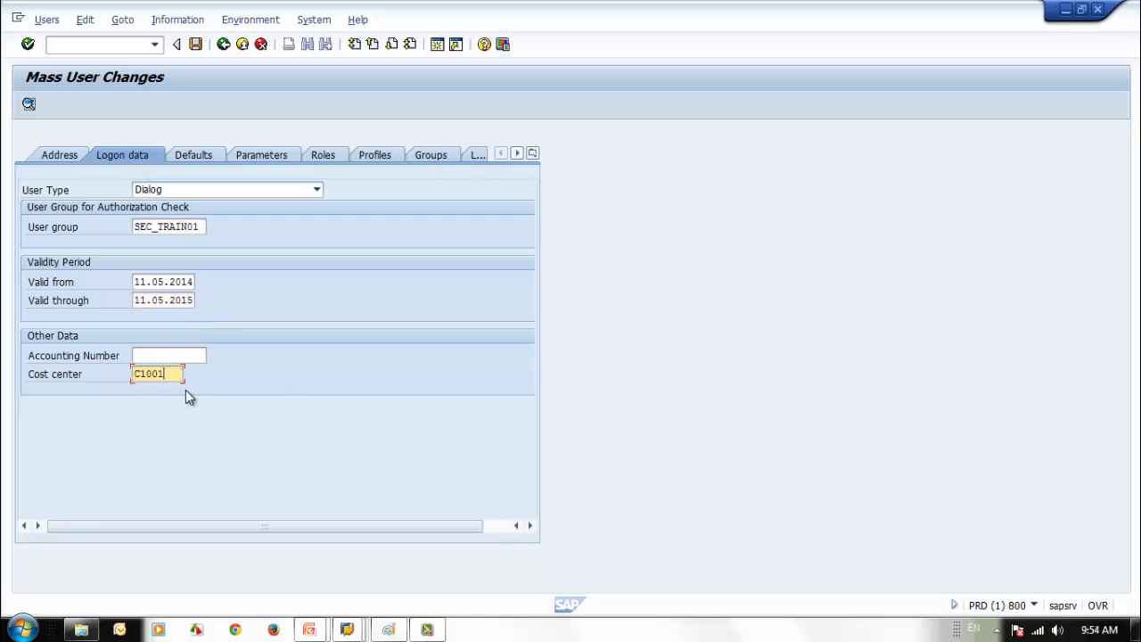
pyautogui.press('BackSpace')
pyautogui.write('25')
pyautogui.click(196, 155)
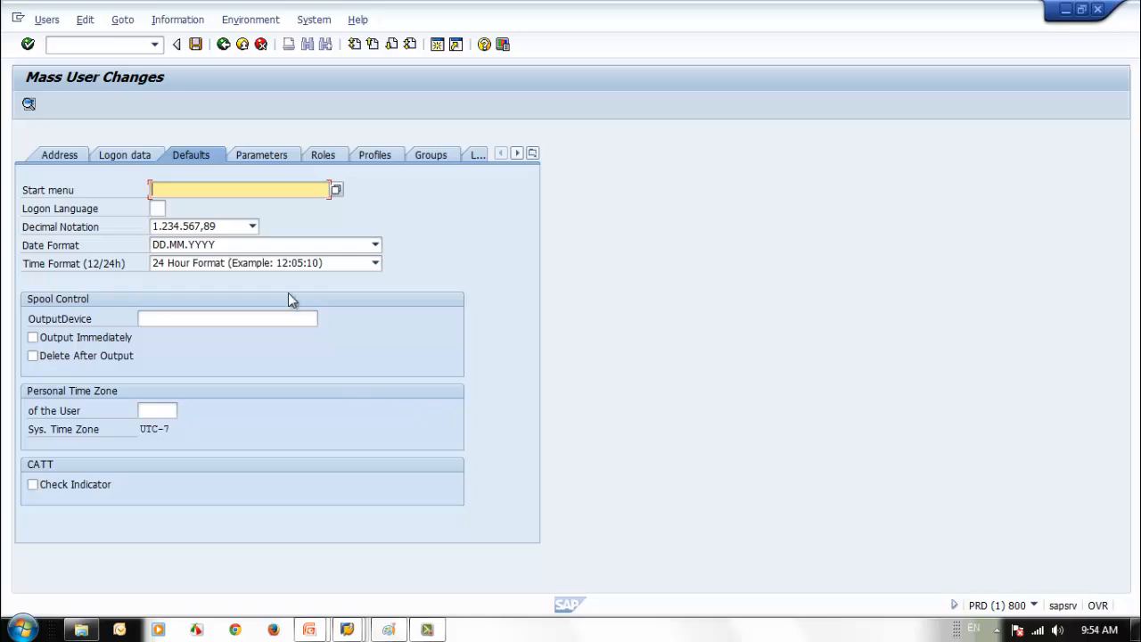
# - Set the date format to MM-DD-YYYY and add parameter BUK with value 2000
pyautogui.click(375, 244)
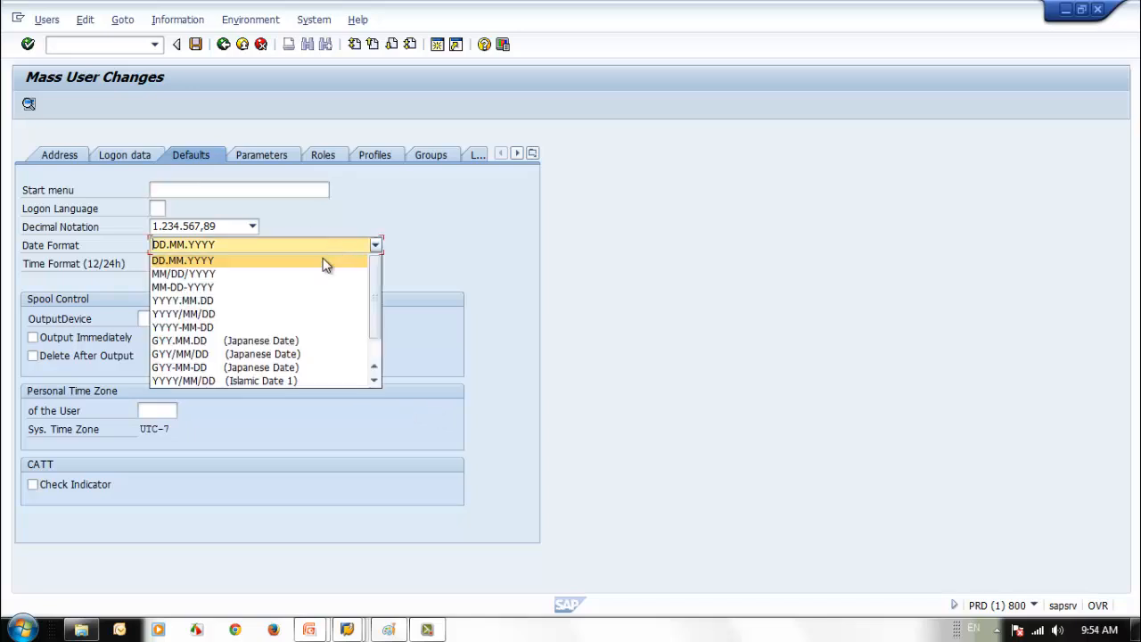
pyautogui.click(305, 290)
pyautogui.click(287, 158)
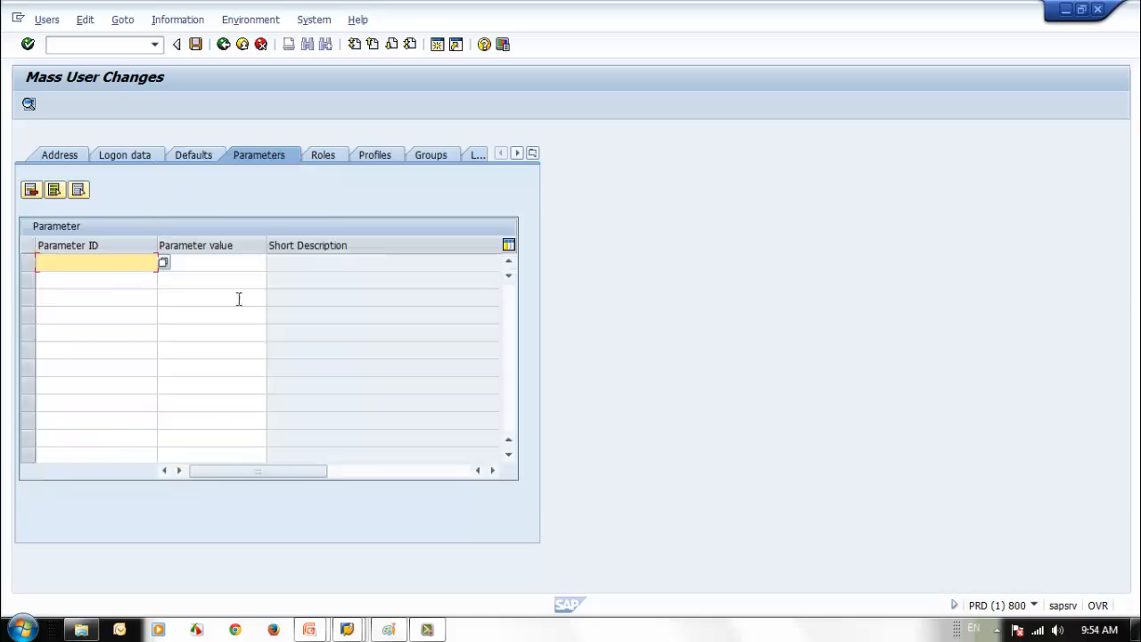
pyautogui.click(101, 304)
pyautogui.click(201, 264)
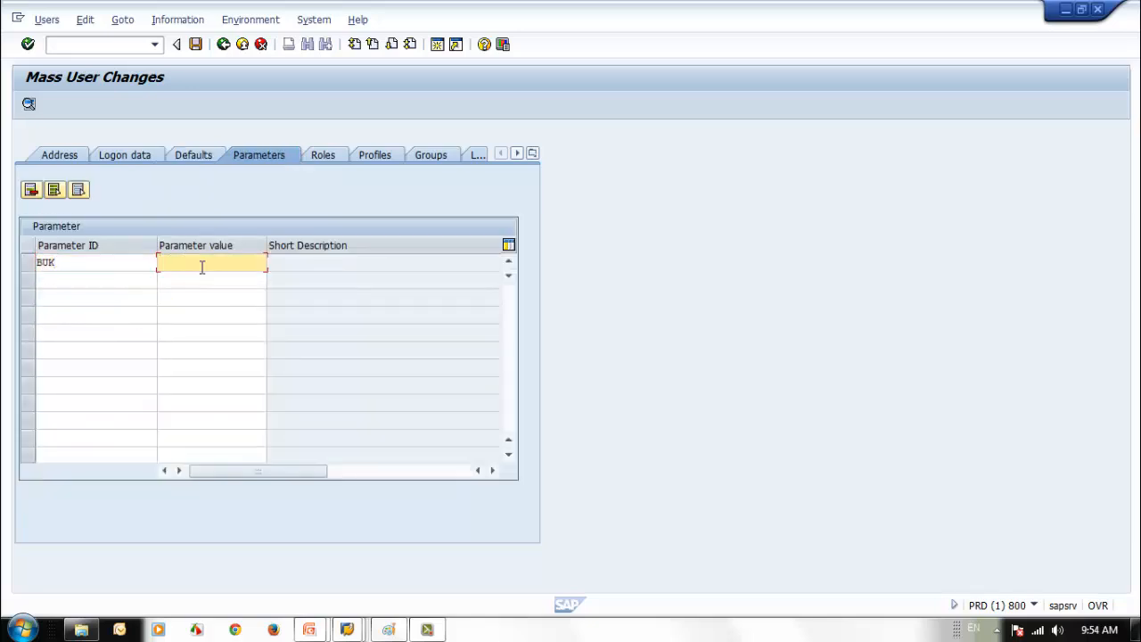
pyautogui.write('2000')
# - Assign the three ZSEC purchasing roles, including ZSEC_JR_PUR_MGR_ROLE
pyautogui.click(318, 156)
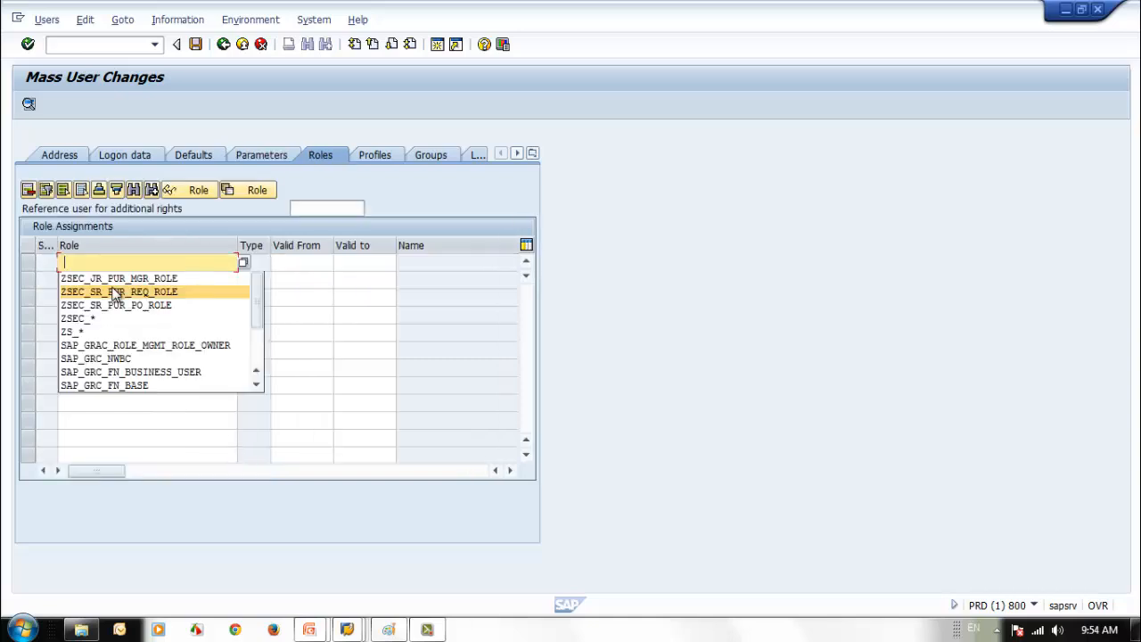
pyautogui.click(118, 279)
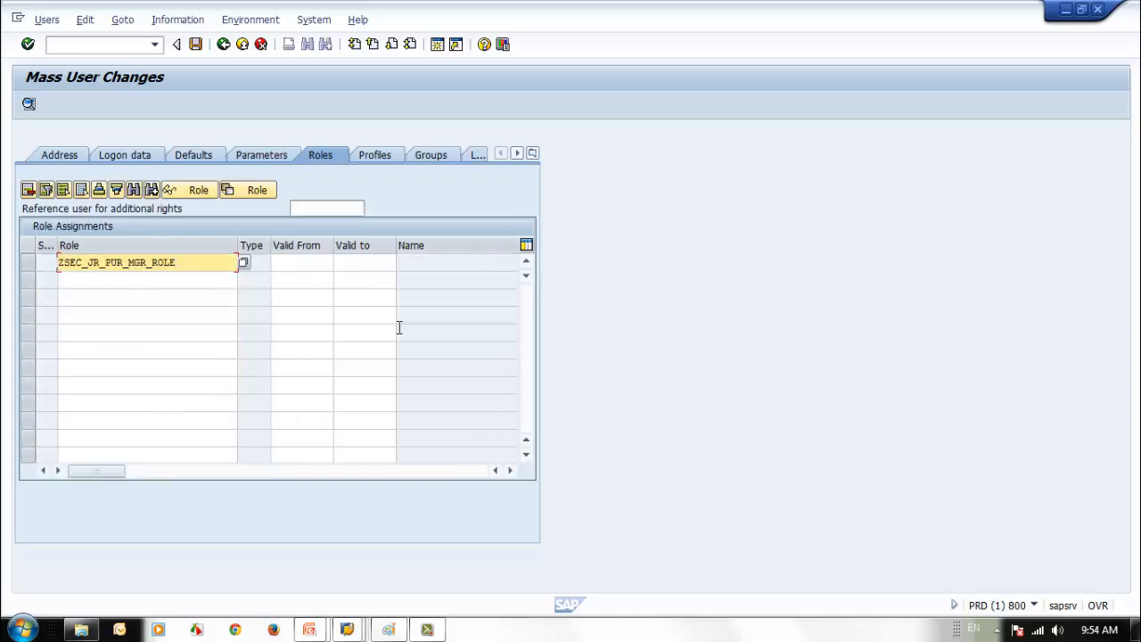
pyautogui.press('Return')
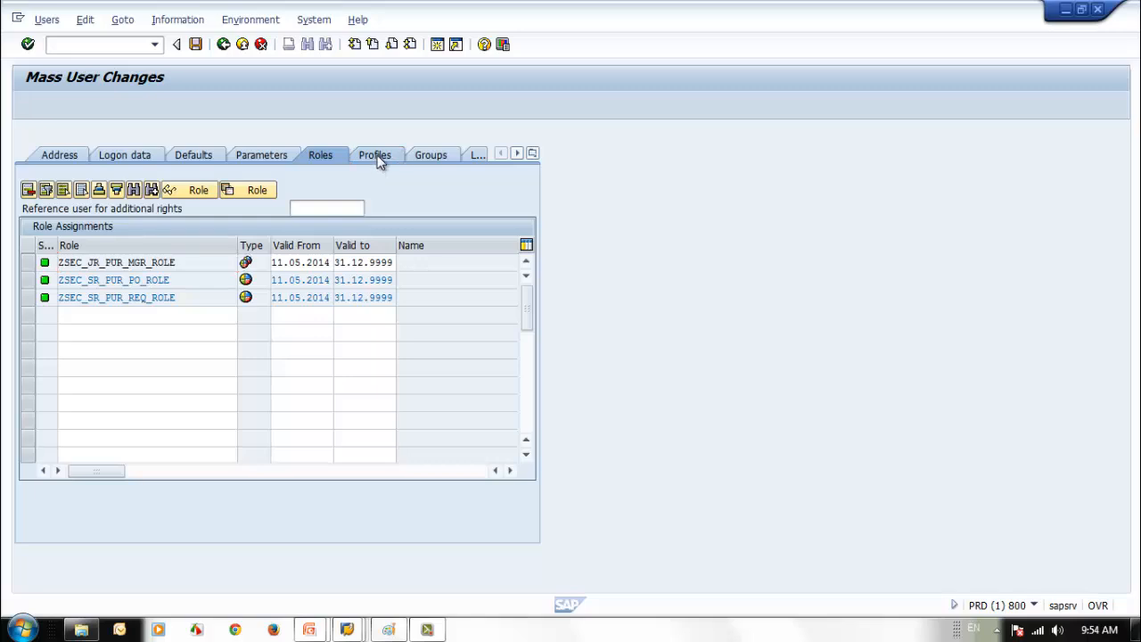
pyautogui.click(380, 157)
pyautogui.click(434, 155)
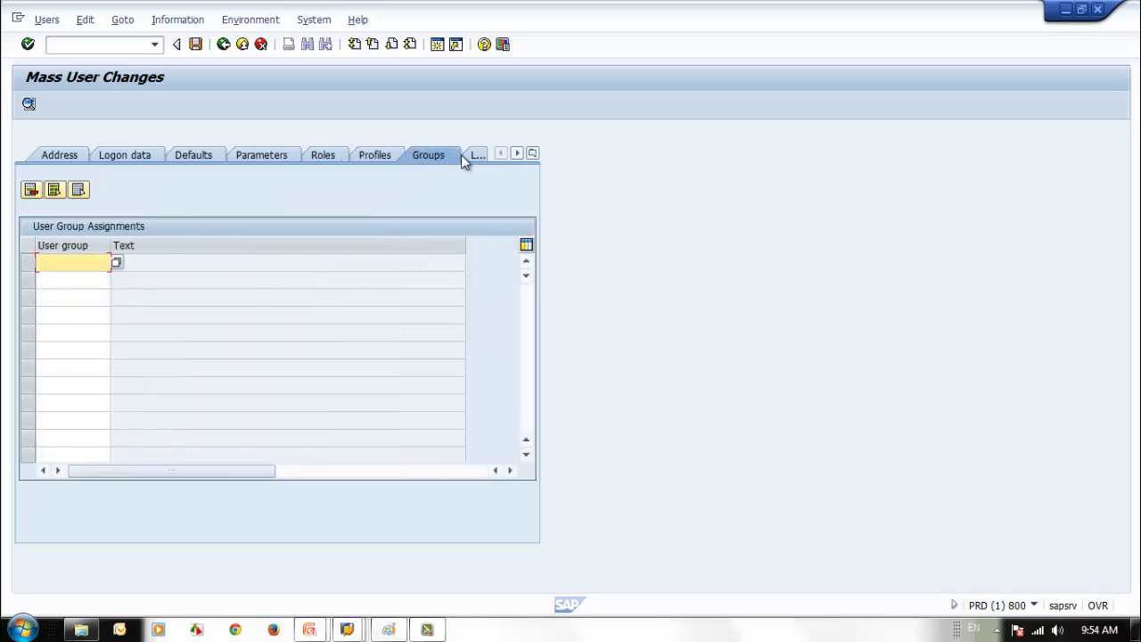
# - Set the contractual user type in the licence data to SAP NetWeaver Developer
pyautogui.click(476, 156)
pyautogui.click(123, 209)
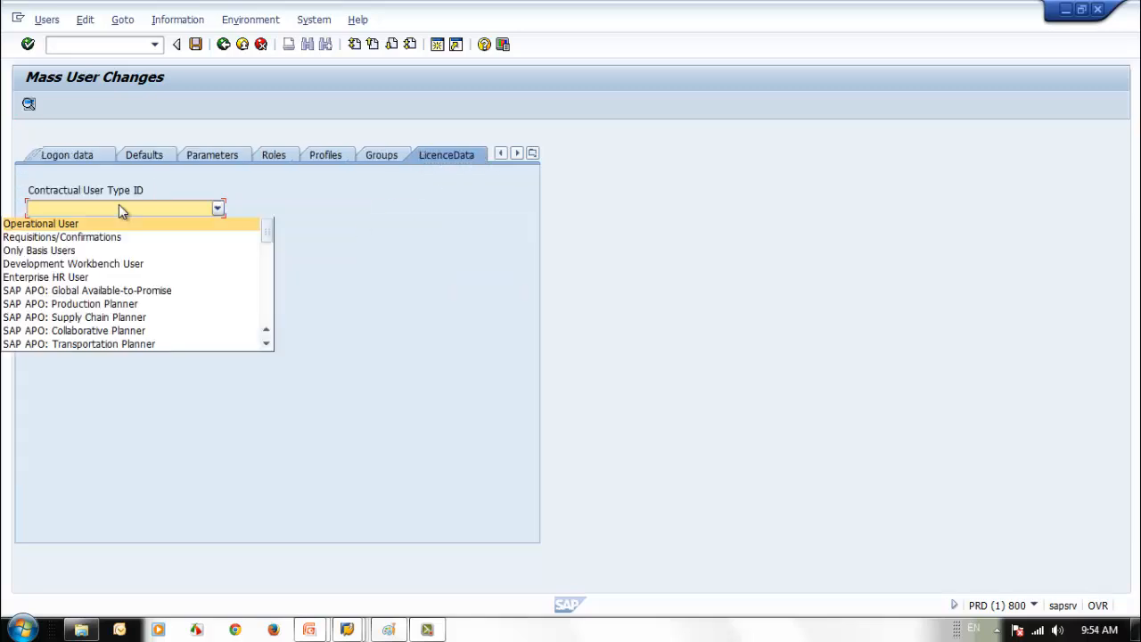
pyautogui.click(267, 300)
pyautogui.click(267, 301)
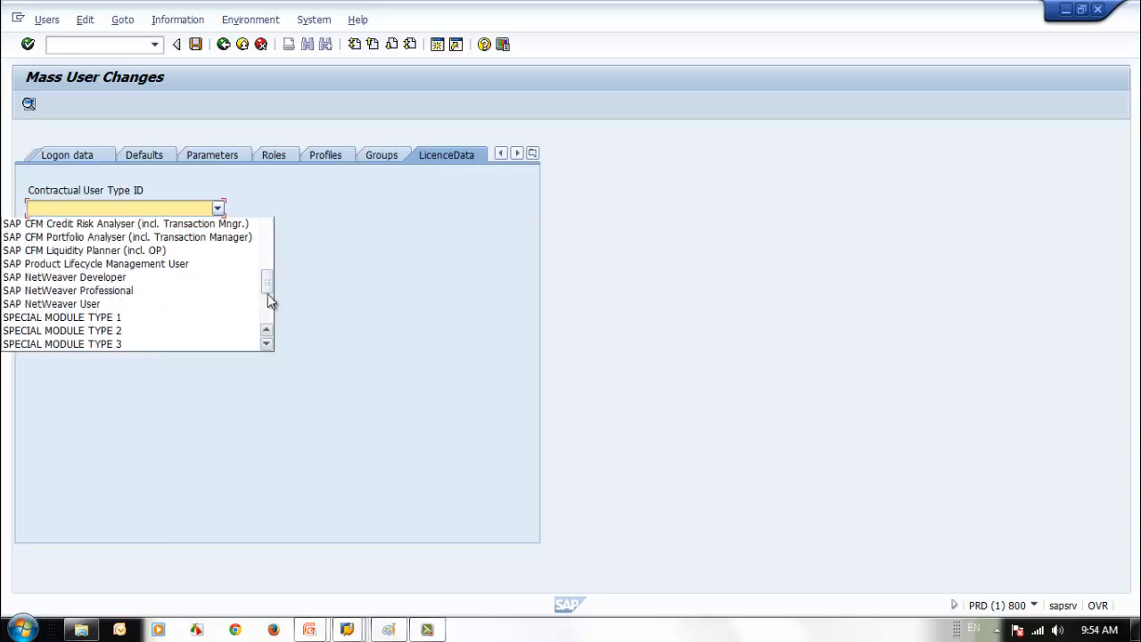
pyautogui.click(168, 278)
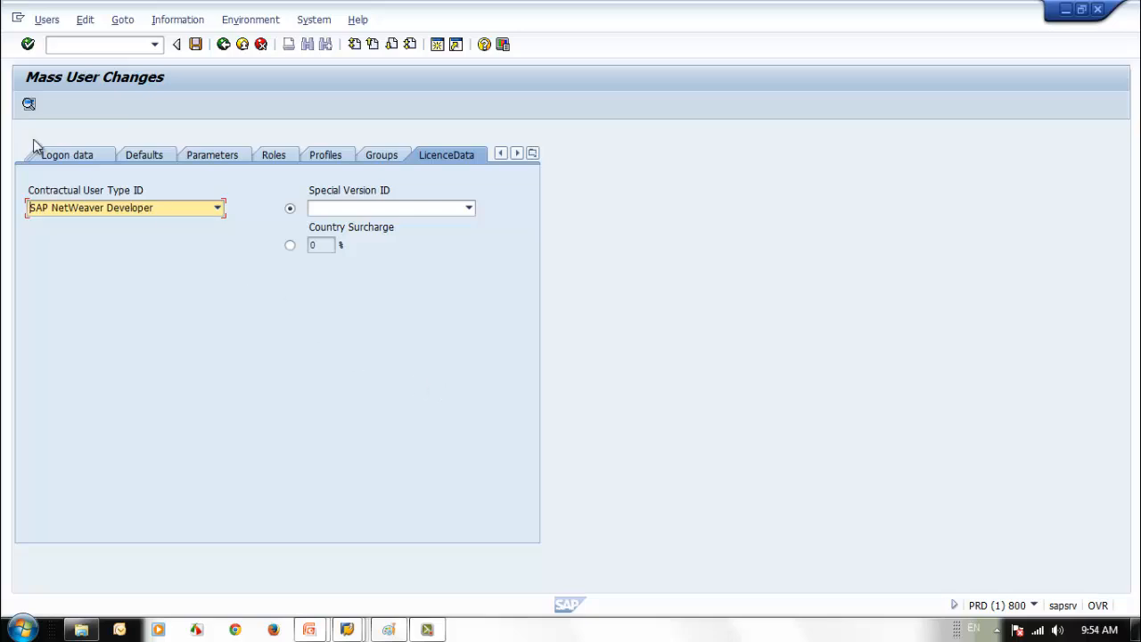
pyautogui.click(89, 160)
pyautogui.click(71, 159)
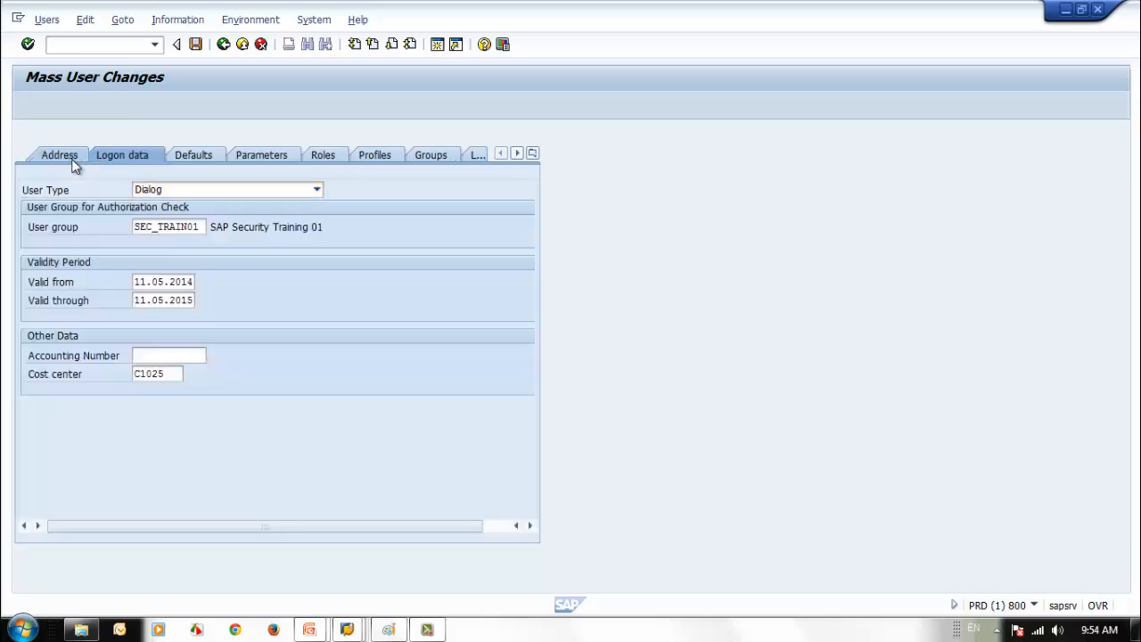
# - Review the Logon data, Defaults and Parameters entries, then save the mass change
pyautogui.click(148, 158)
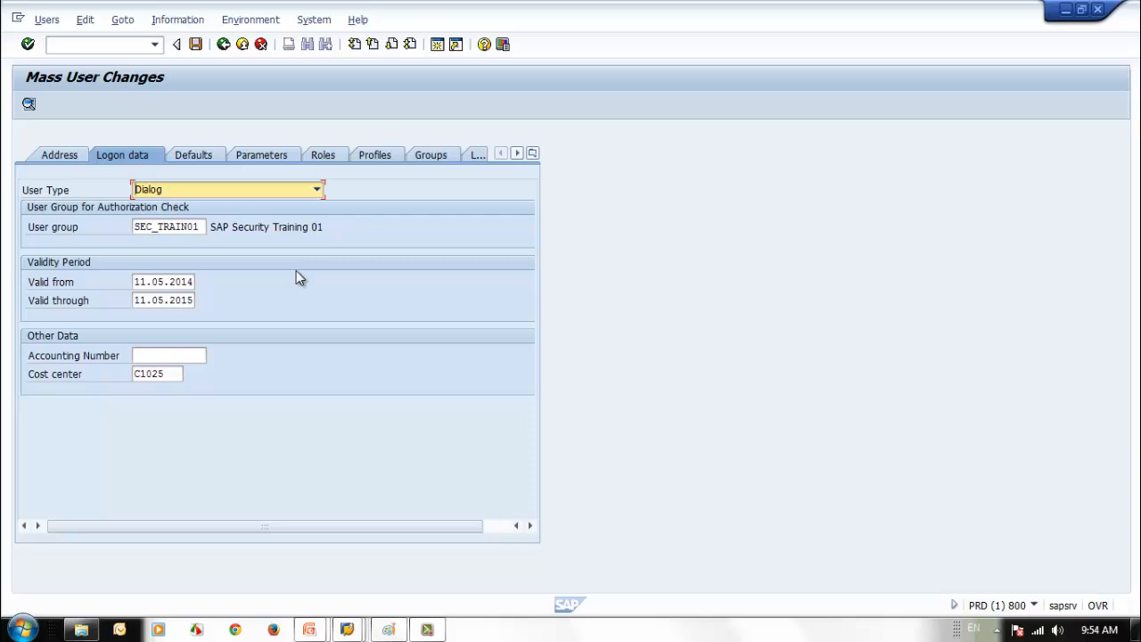
pyautogui.click(212, 157)
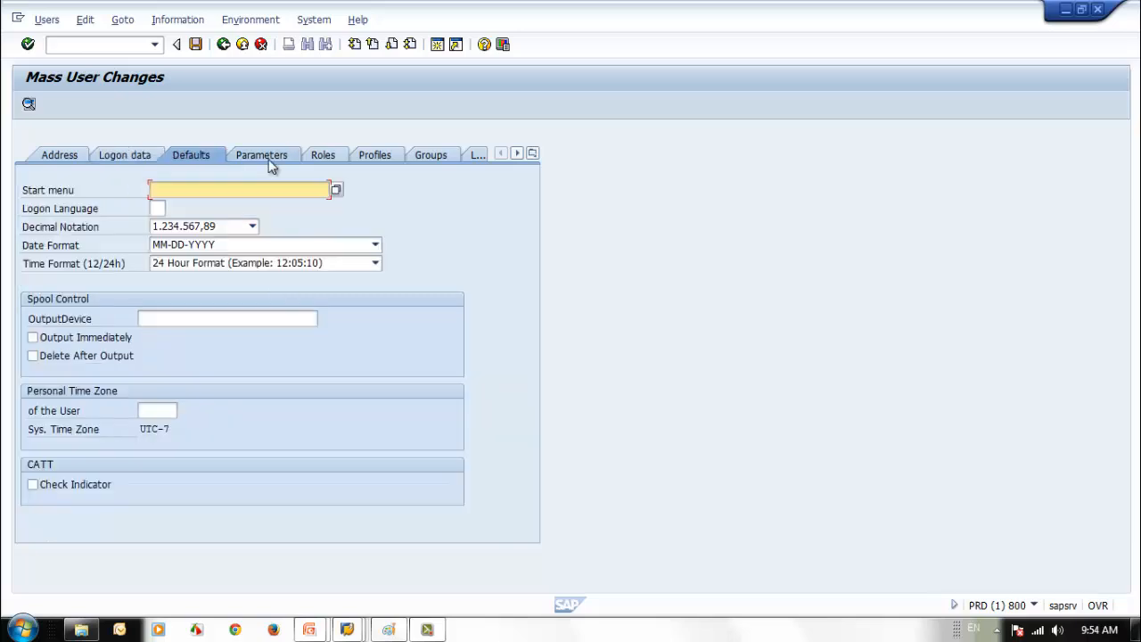
pyautogui.click(270, 159)
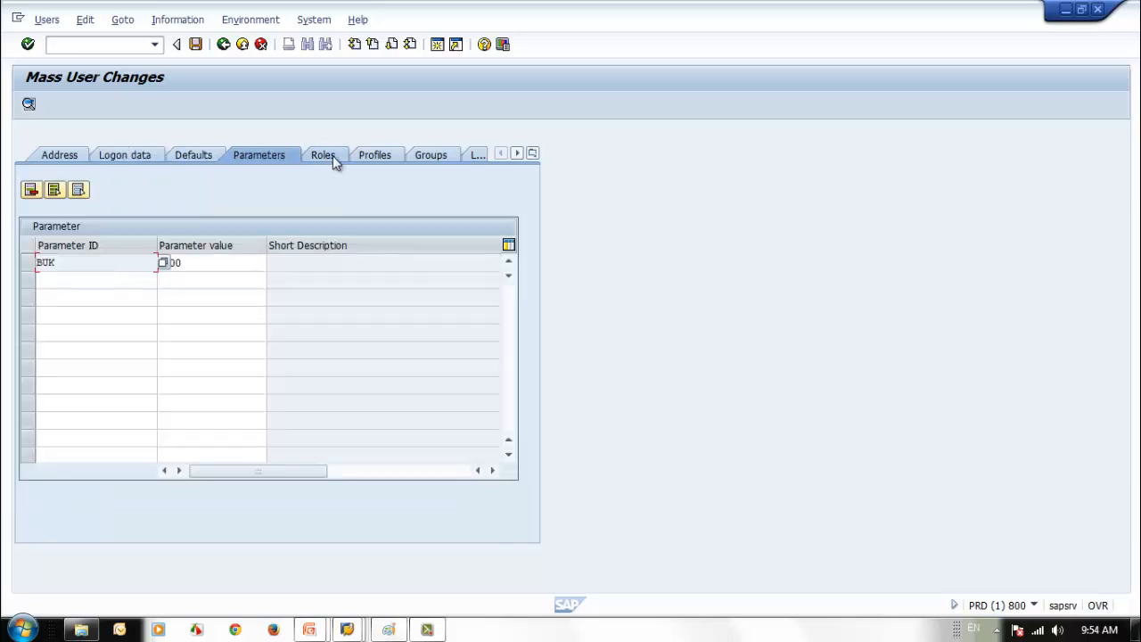
pyautogui.click(202, 156)
pyautogui.click(135, 157)
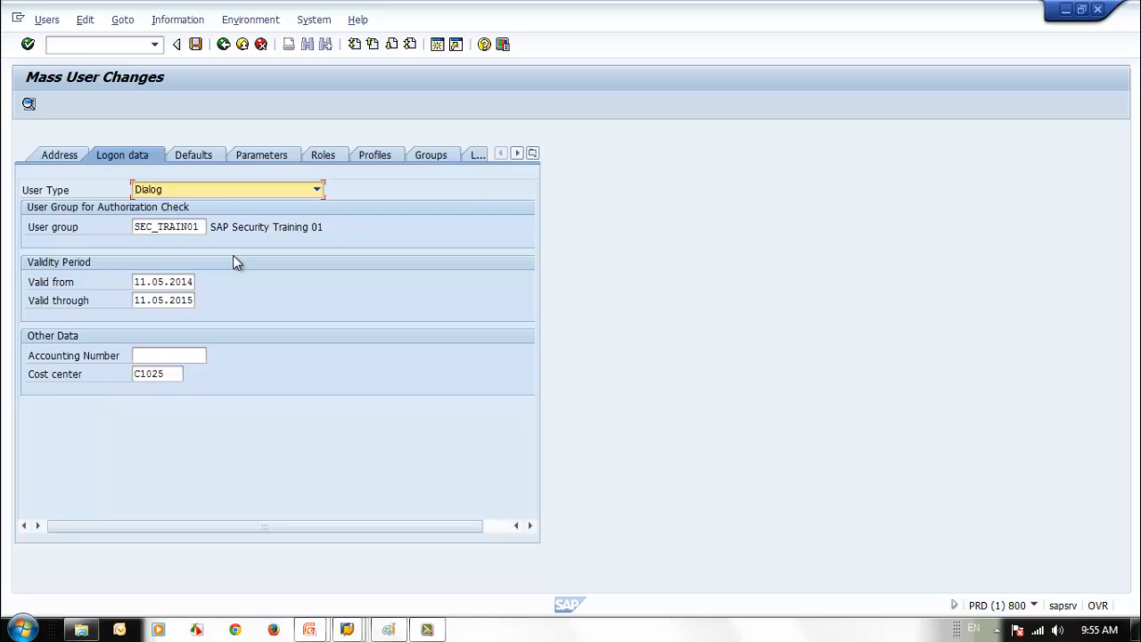
pyautogui.click(195, 44)
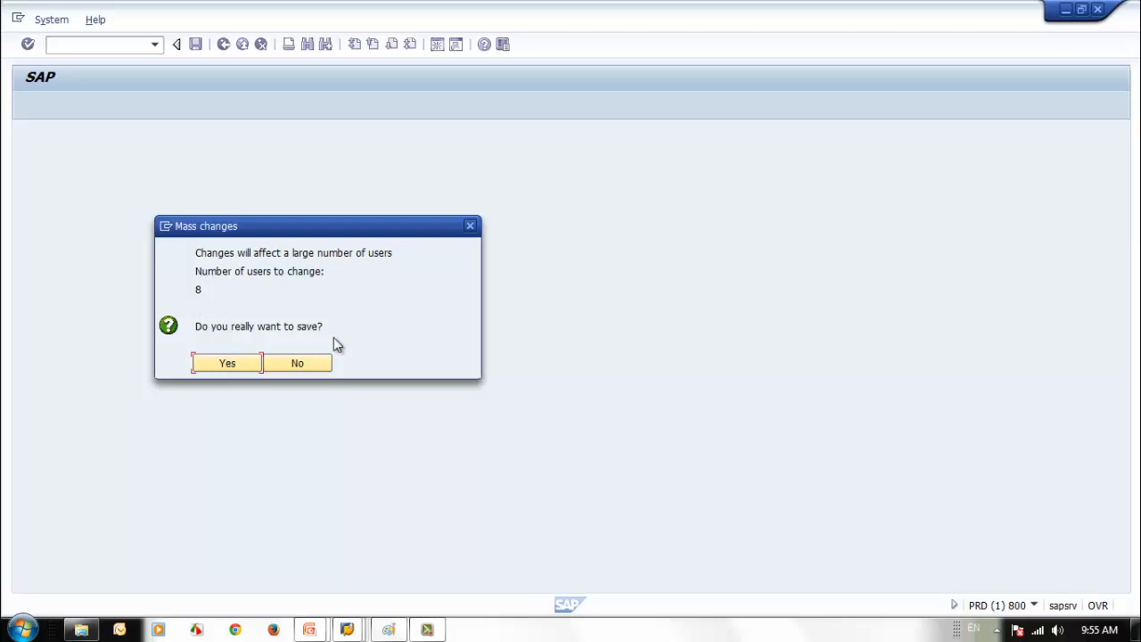
# - Confirm saving the changes for all 8 users
pyautogui.click(216, 365)
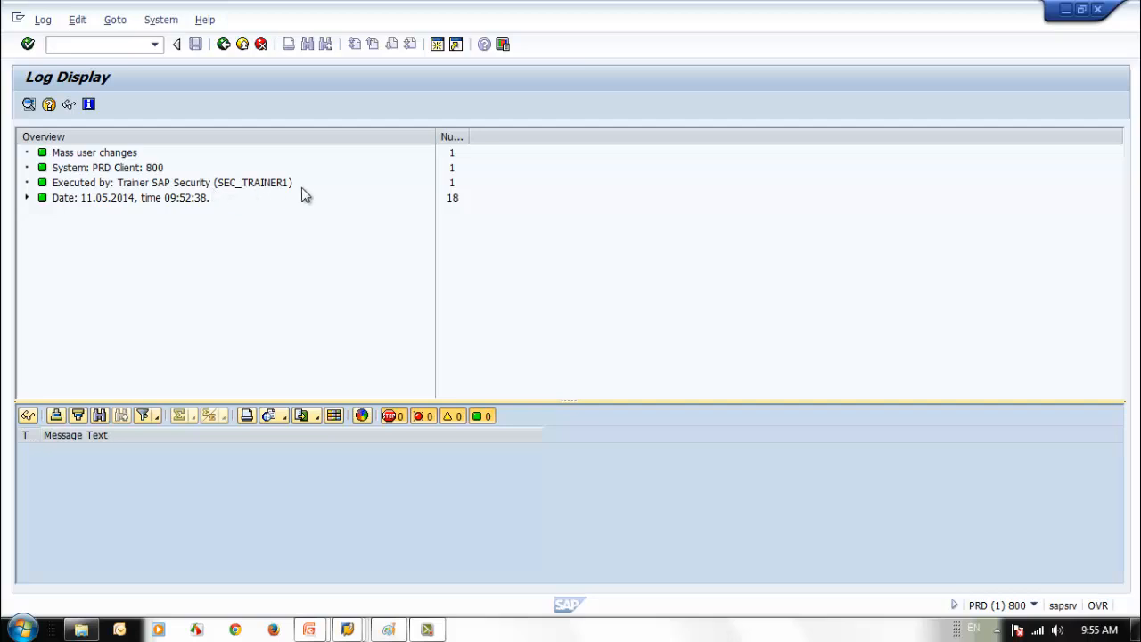
# - Expand the log's date node and each user node from SEC_STUDENT2 to SEC_STUDENT9
pyautogui.click(27, 198)
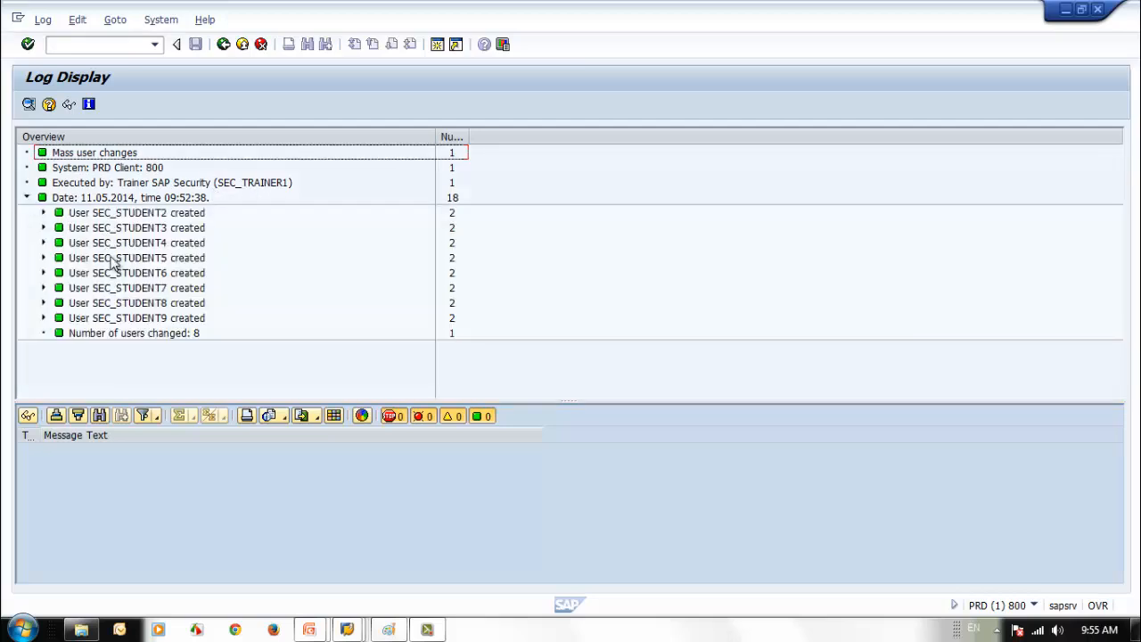
pyautogui.click(43, 212)
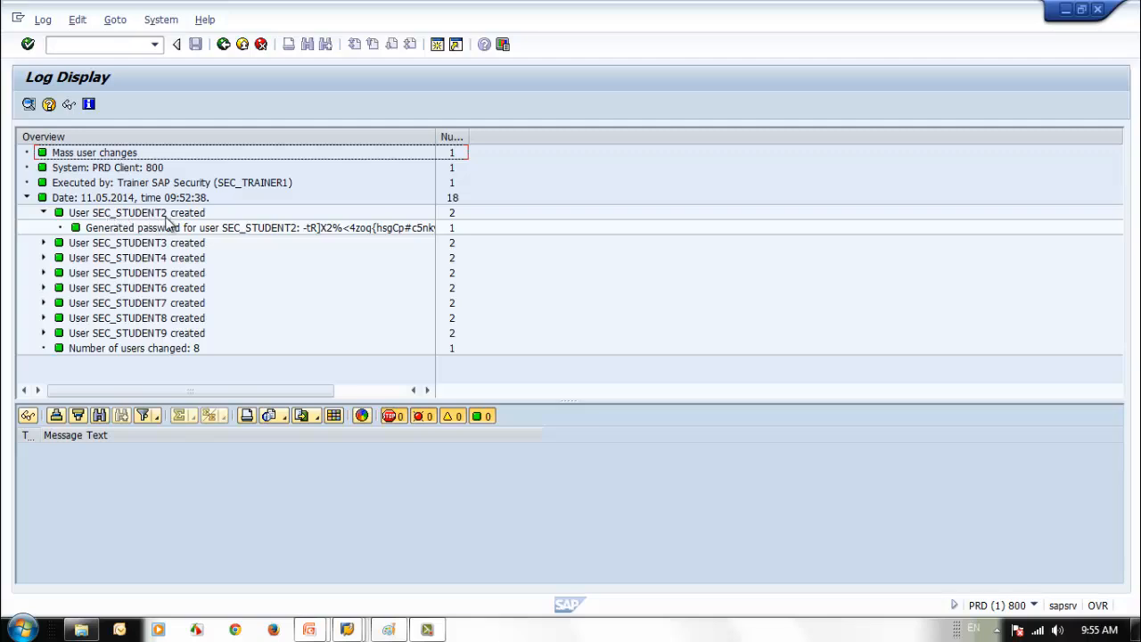
pyautogui.click(43, 243)
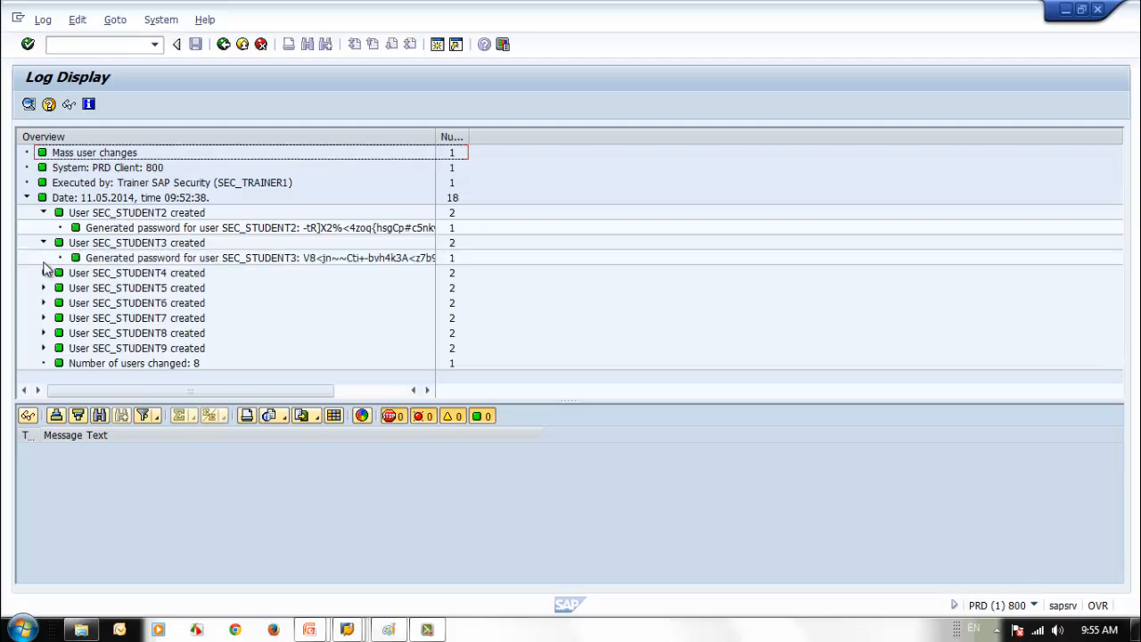
pyautogui.click(42, 273)
pyautogui.click(43, 303)
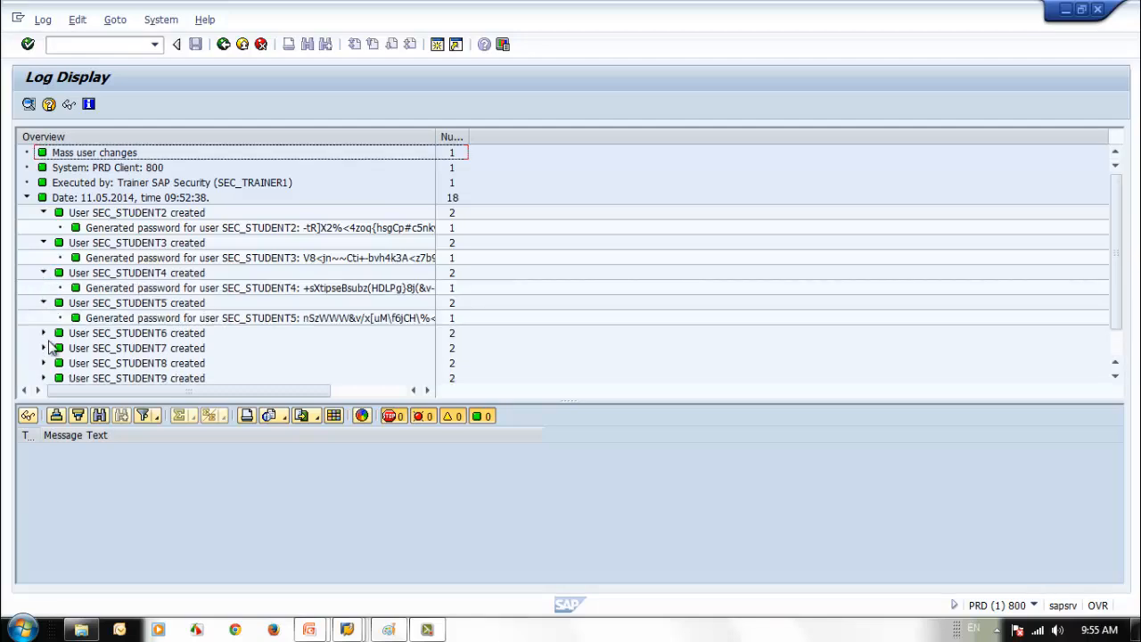
pyautogui.click(43, 332)
pyautogui.click(43, 363)
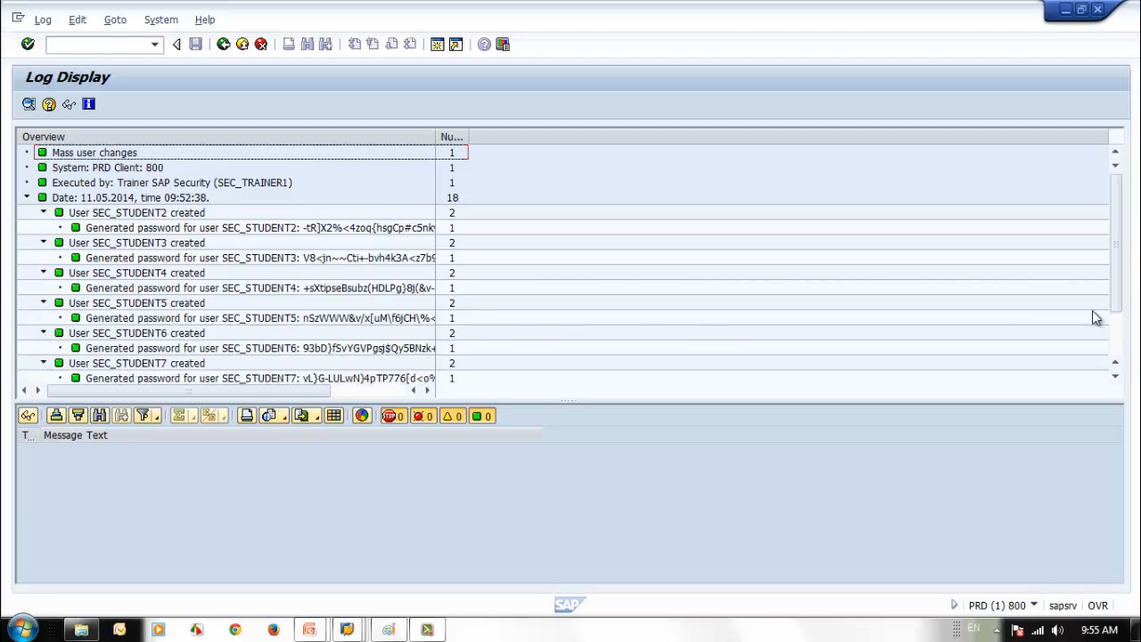
pyautogui.moveTo(1116, 309); pyautogui.dragTo(1112, 352)
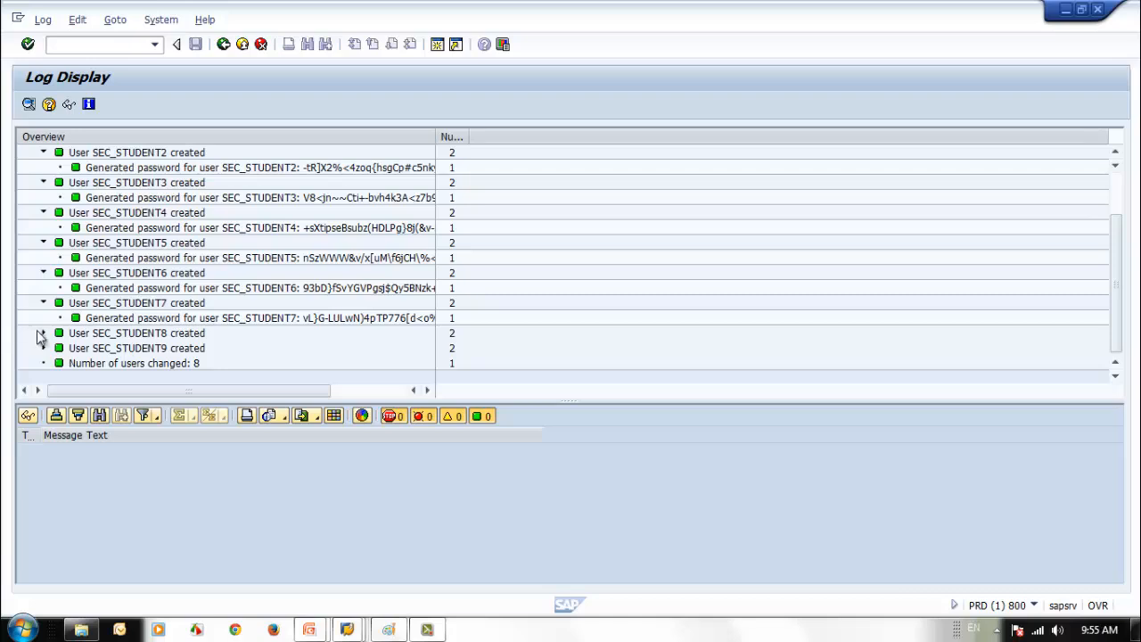
pyautogui.click(41, 334)
pyautogui.click(43, 363)
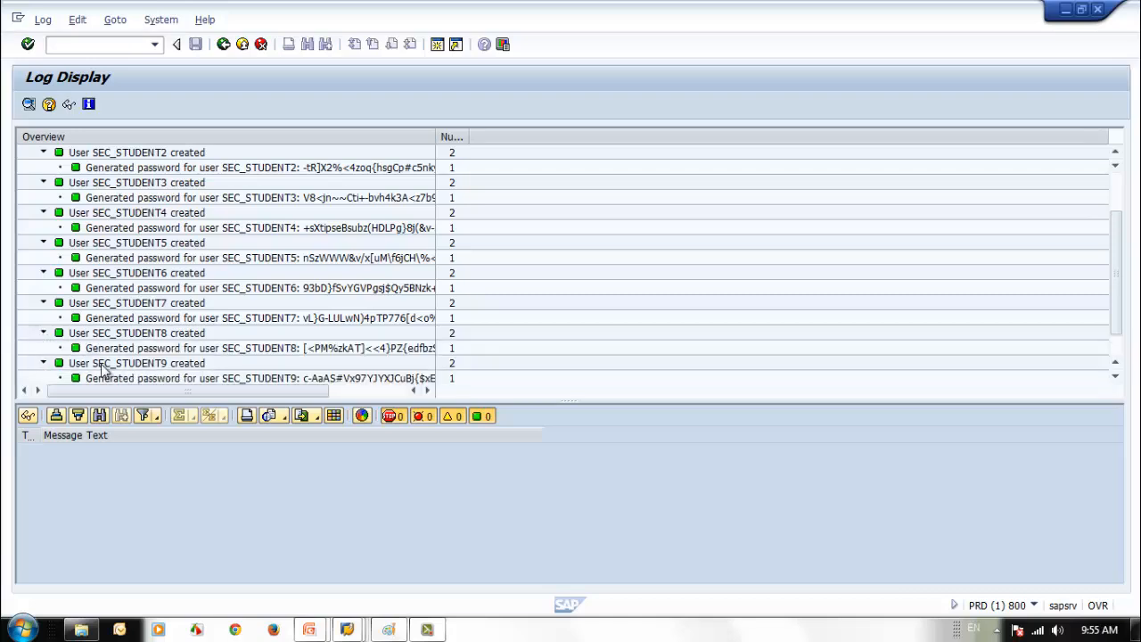
pyautogui.click(1115, 375)
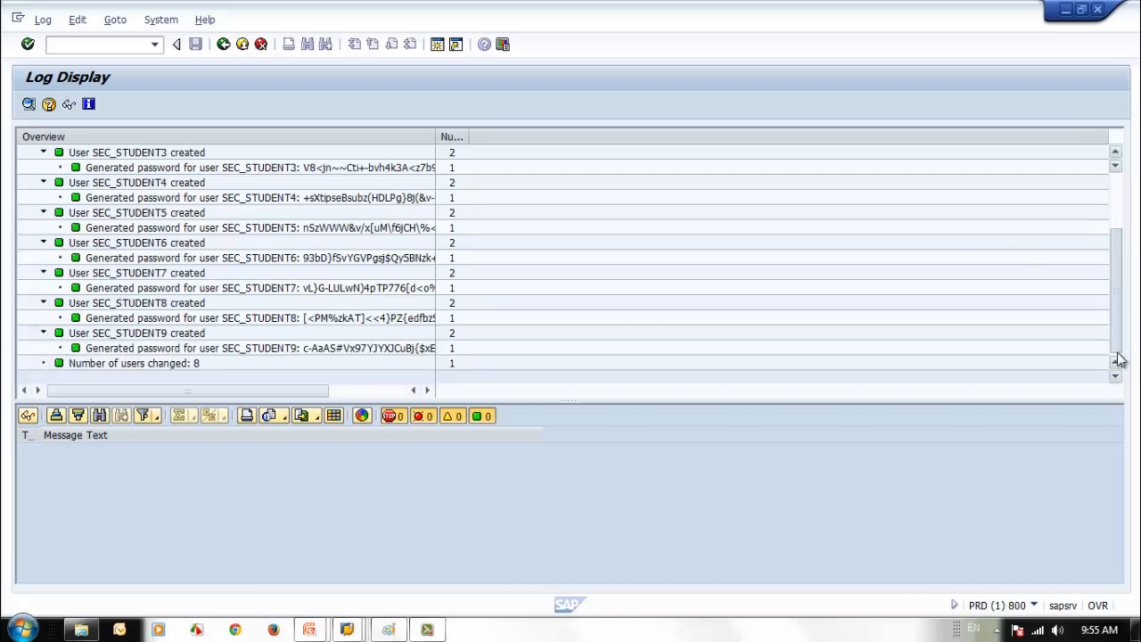
pyautogui.click(359, 322)
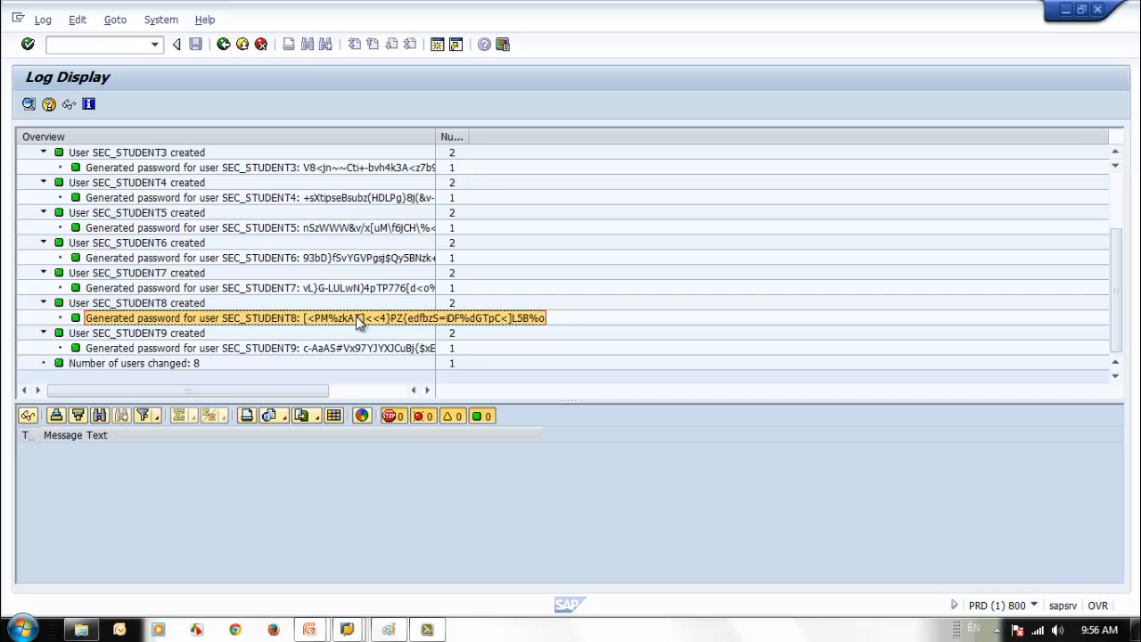
# - Widen the Overview column to read the full generated passwords, then return to the user list
pyautogui.scroll(1, 359, 319)
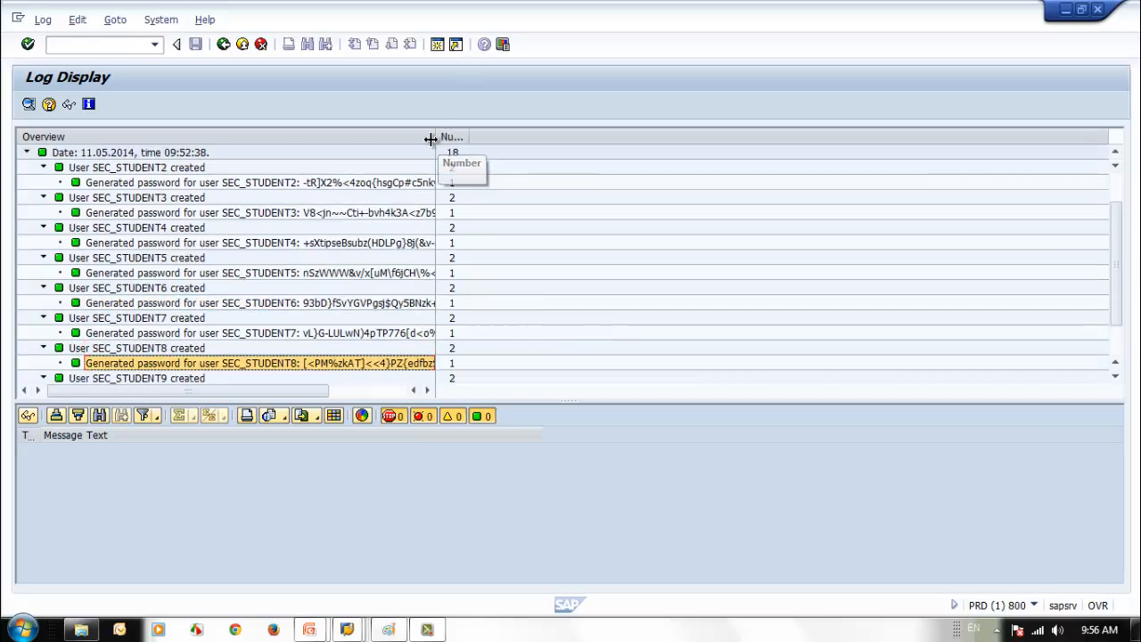
pyautogui.moveTo(435, 136); pyautogui.dragTo(570, 138)
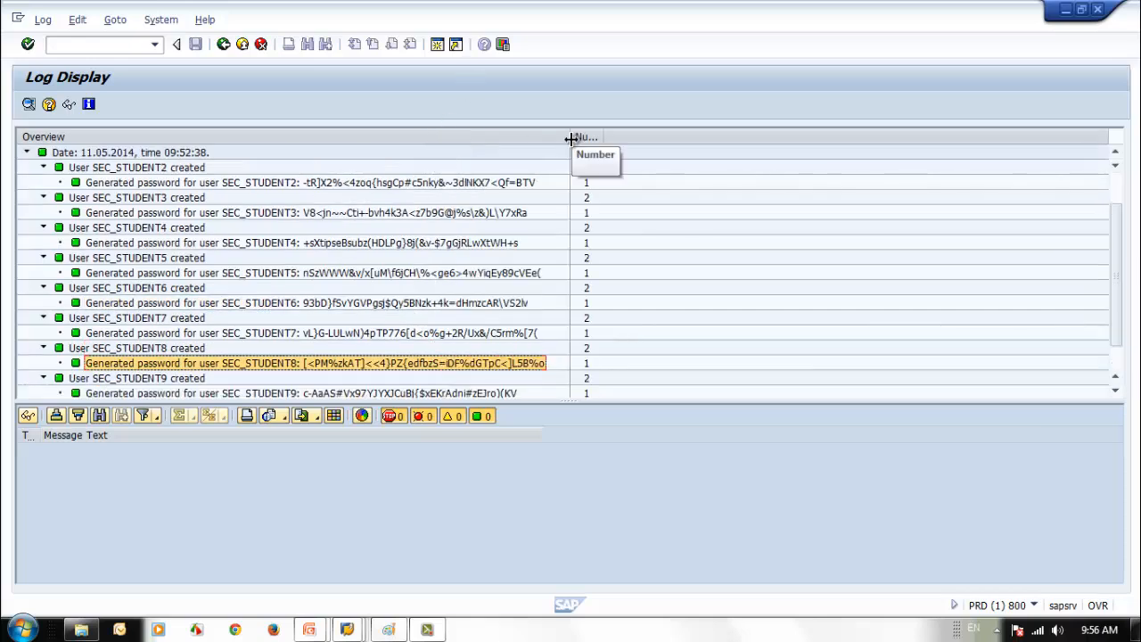
pyautogui.click(403, 303)
pyautogui.click(393, 278)
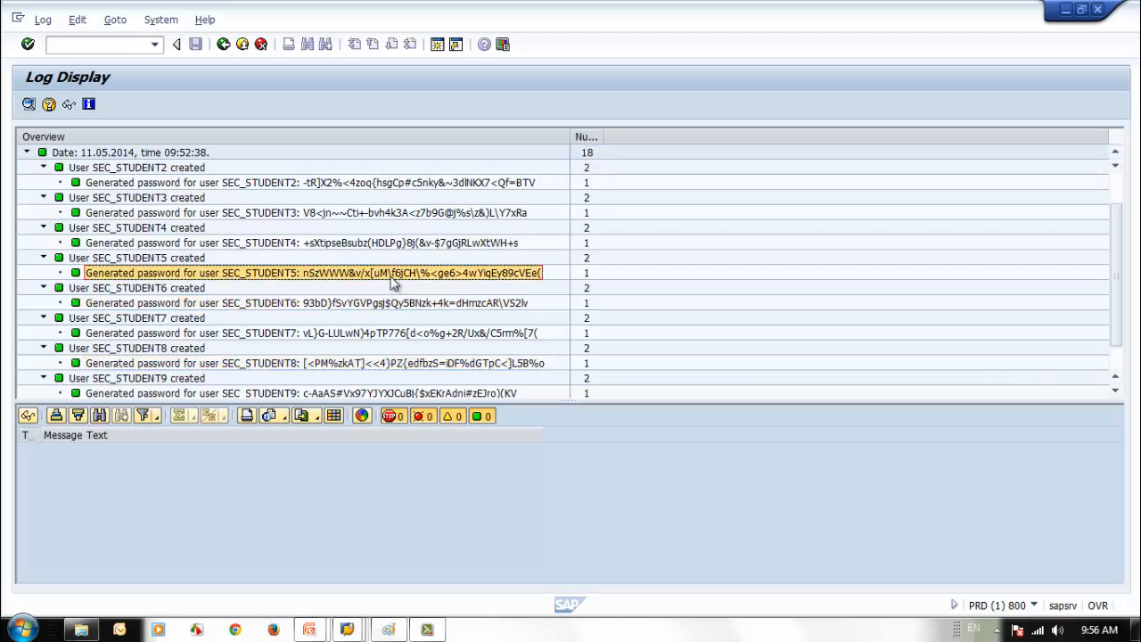
pyautogui.click(344, 363)
pyautogui.click(300, 318)
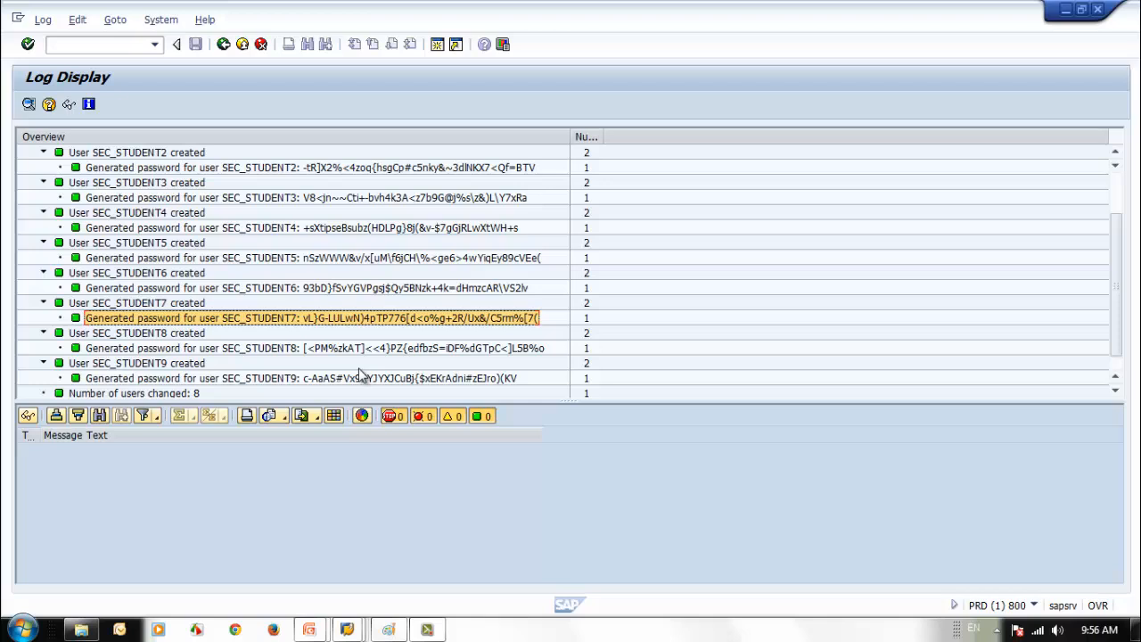
pyautogui.click(223, 45)
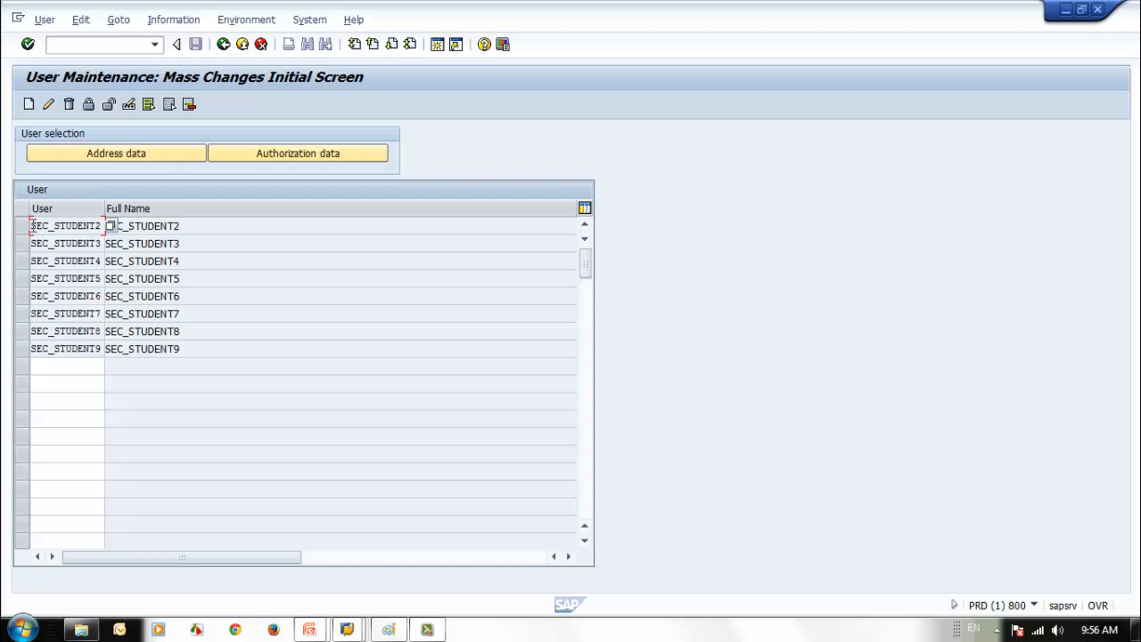
# - Copy SEC_STUDENT2, open its record in SU01 via /nsu01, then back out
pyautogui.moveTo(32, 225); pyautogui.dragTo(104, 224)
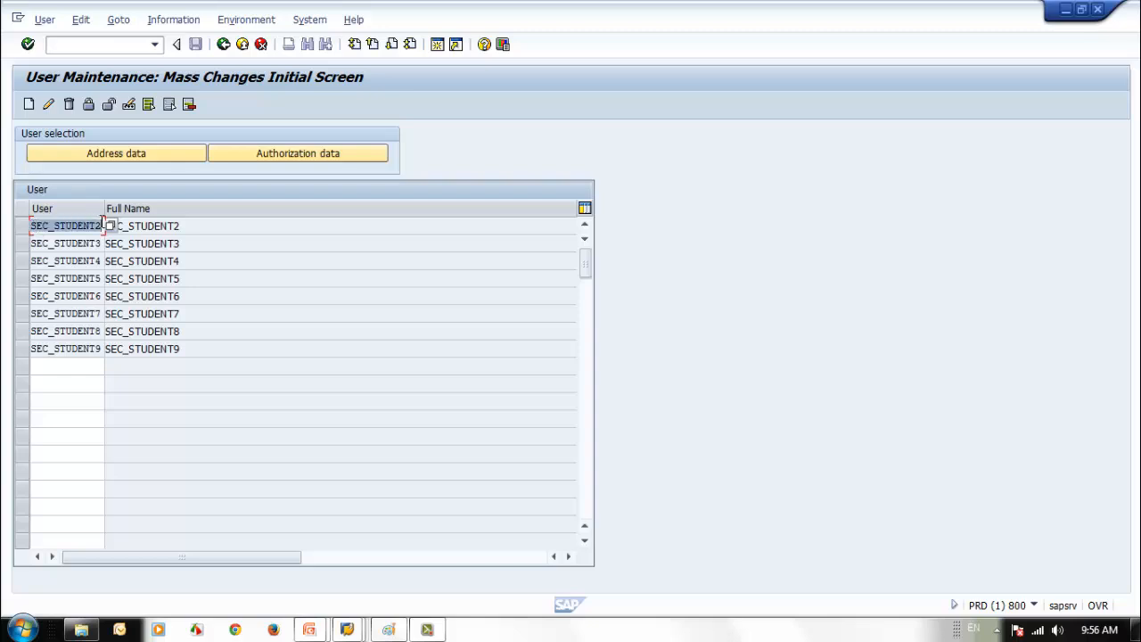
pyautogui.click(116, 46)
pyautogui.write('/nsu01')
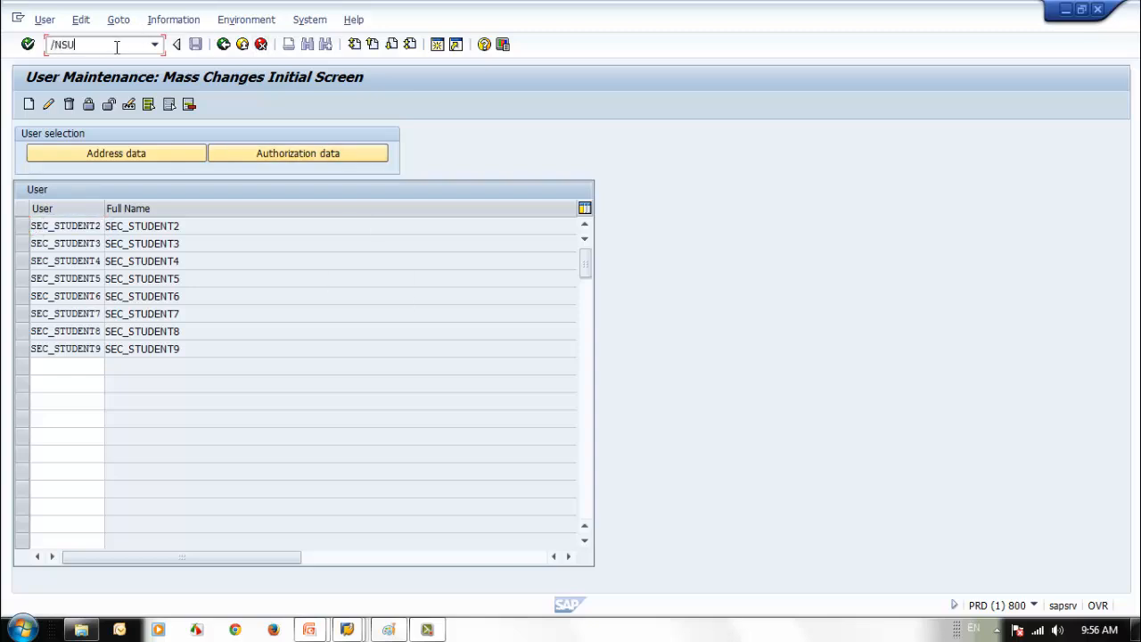
pyautogui.press('Return')
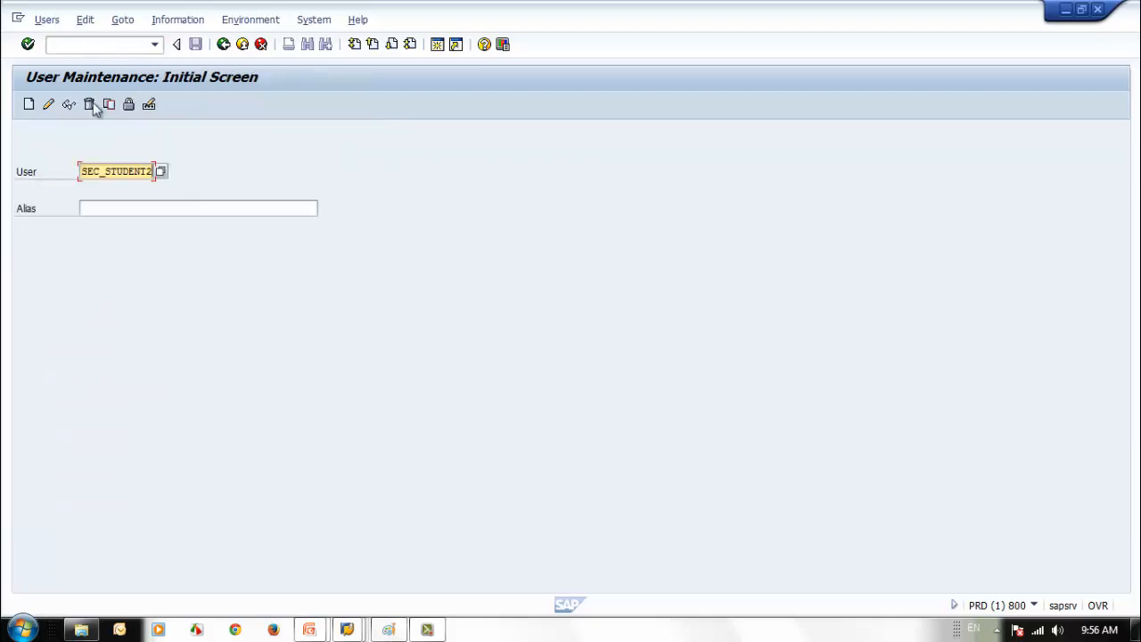
pyautogui.click(48, 104)
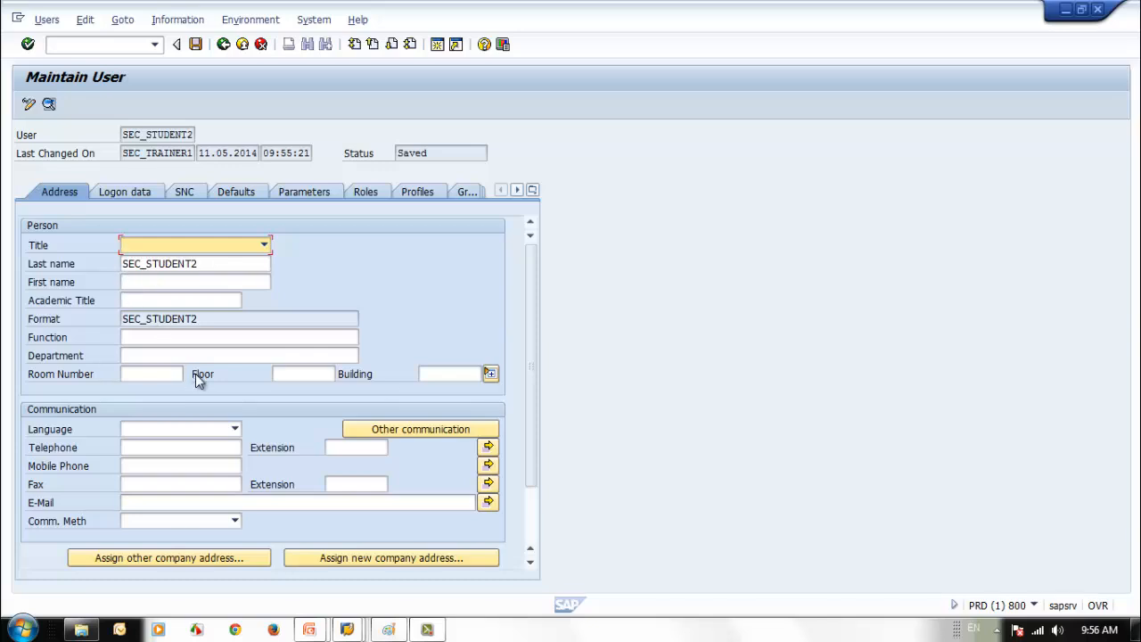
pyautogui.click(223, 44)
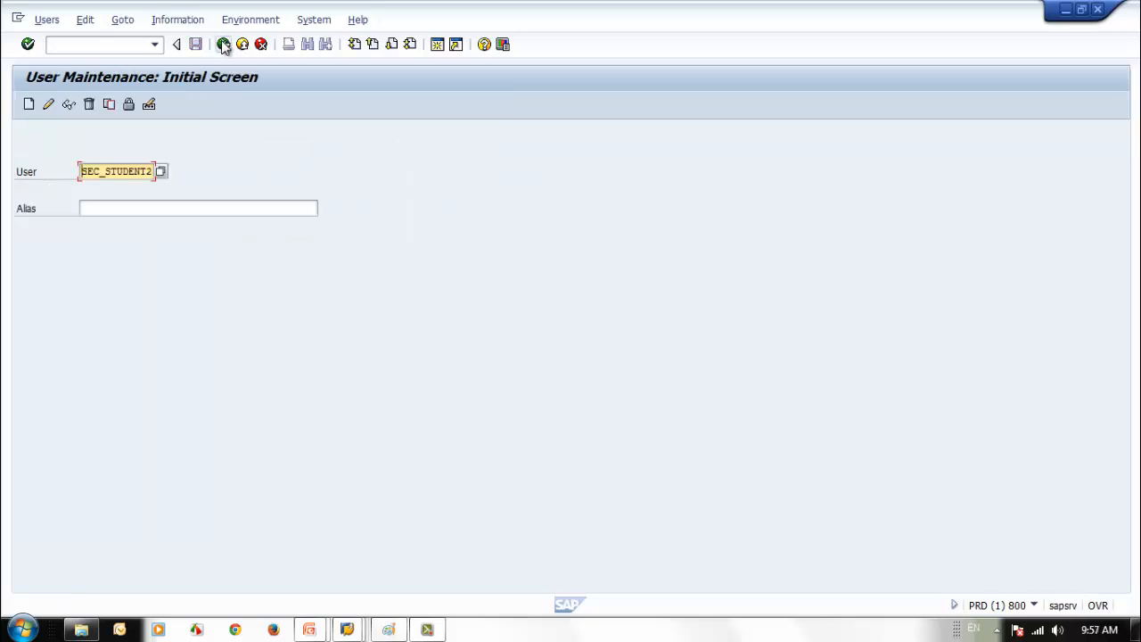
pyautogui.click(223, 43)
# - Open your own user profile with SU3 and leave it
pyautogui.write('su')
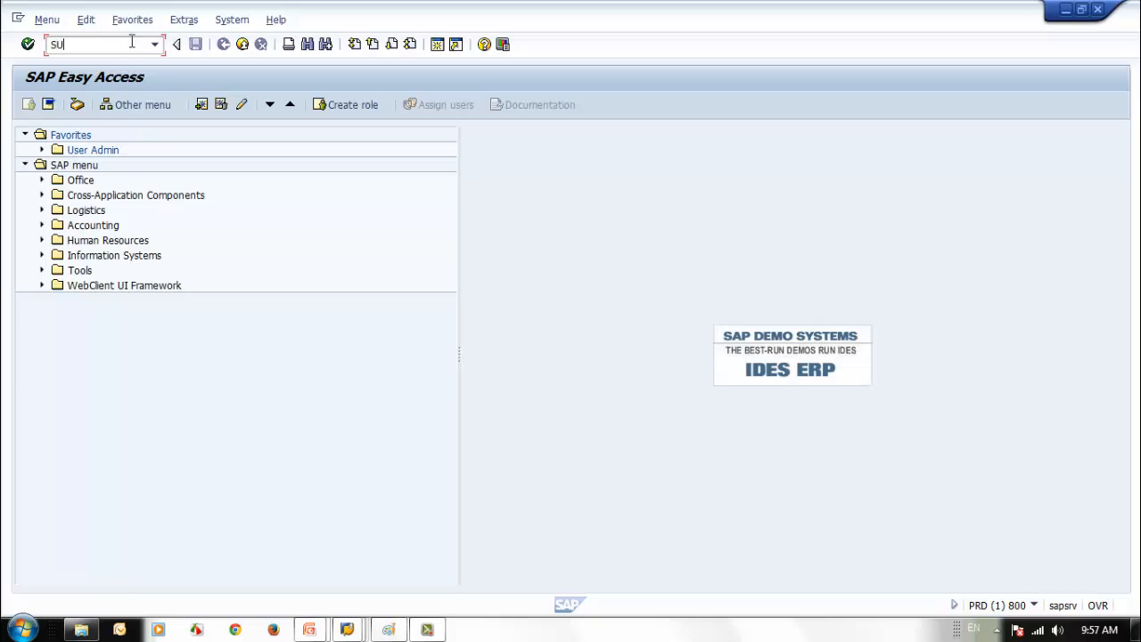
pyautogui.write('3')
pyautogui.press('Return')
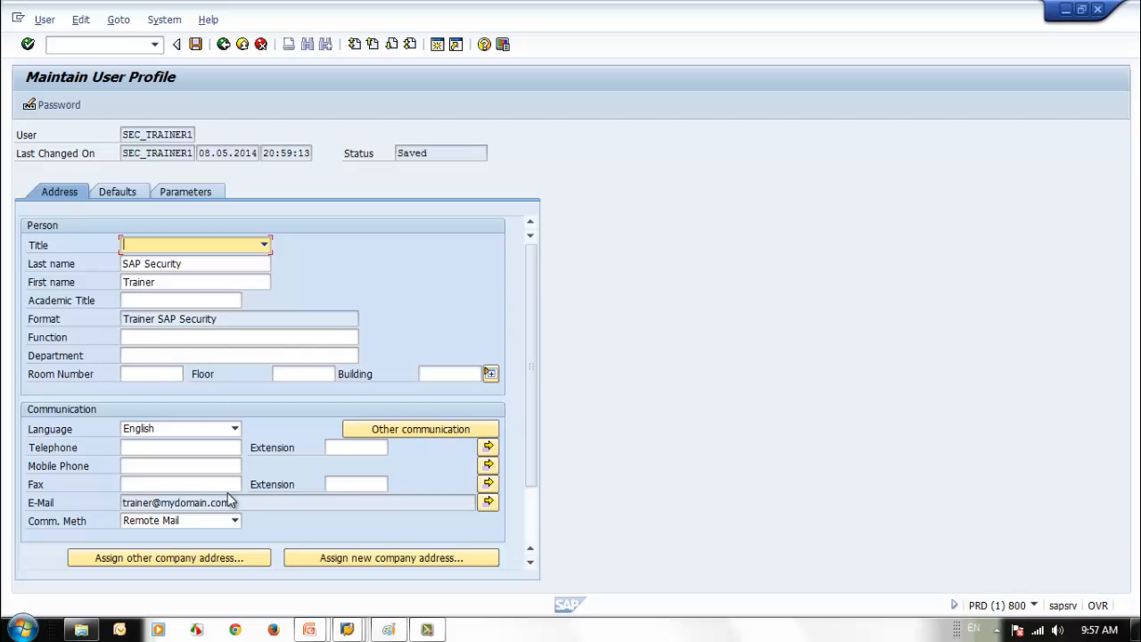
pyautogui.click(227, 50)
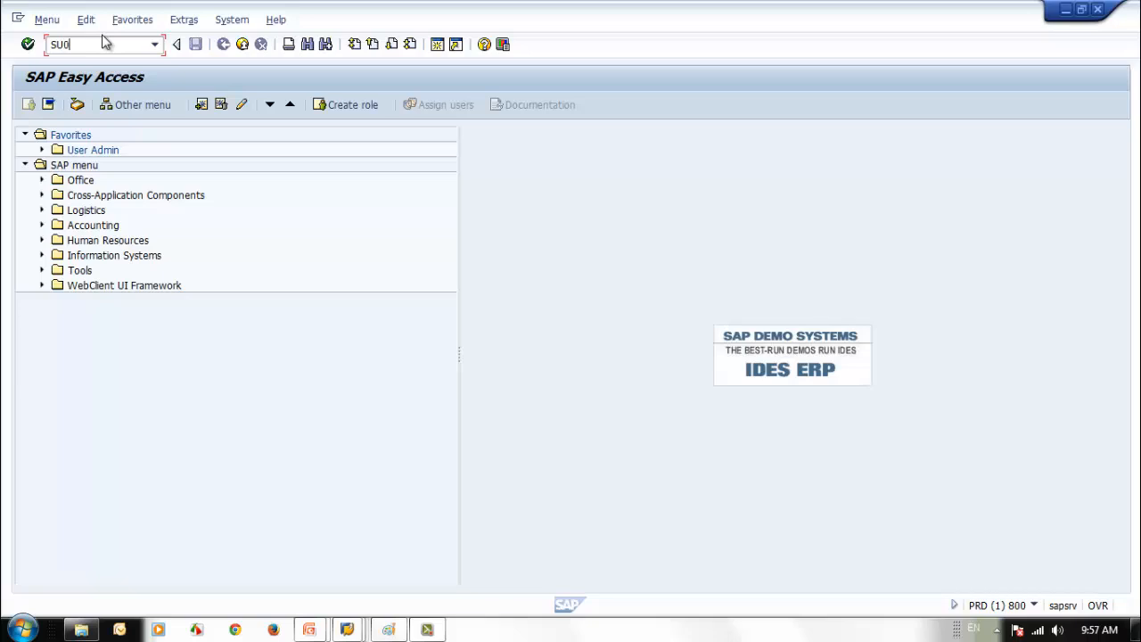
# - Display SEC_STUDENT2's profiles and roles, then return to SAP Easy Access
pyautogui.press('Return')
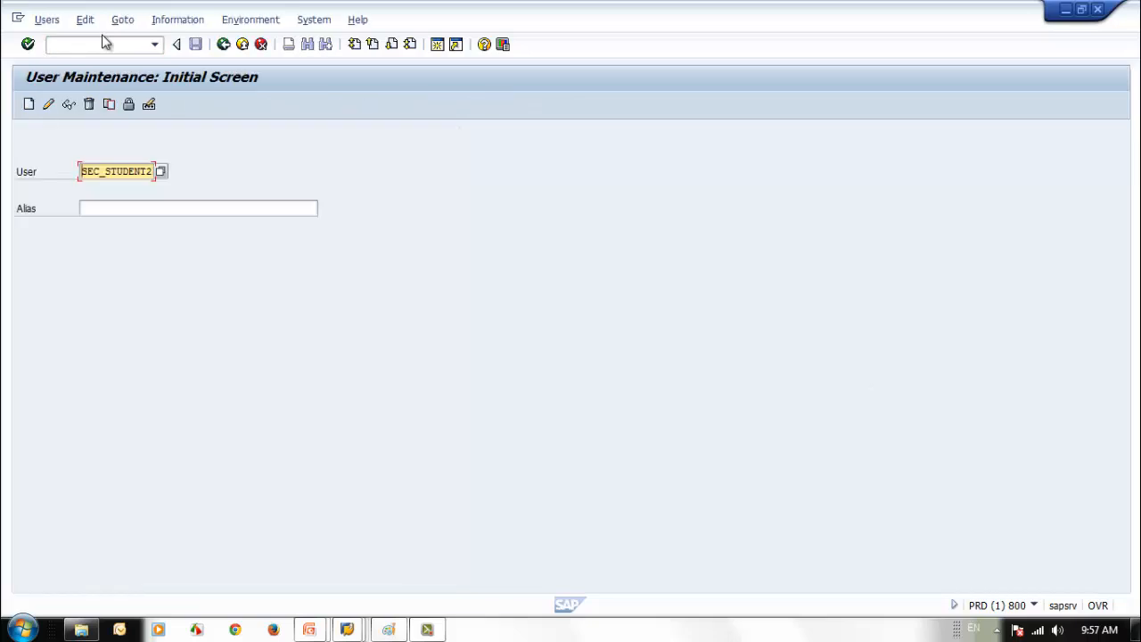
pyautogui.click(69, 104)
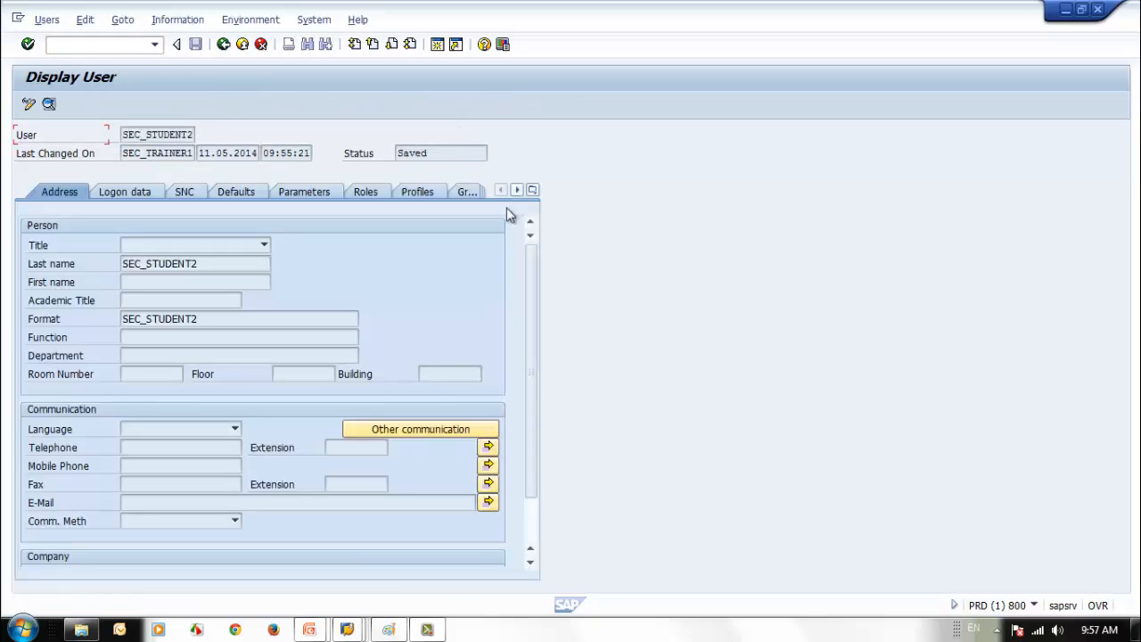
pyautogui.click(422, 189)
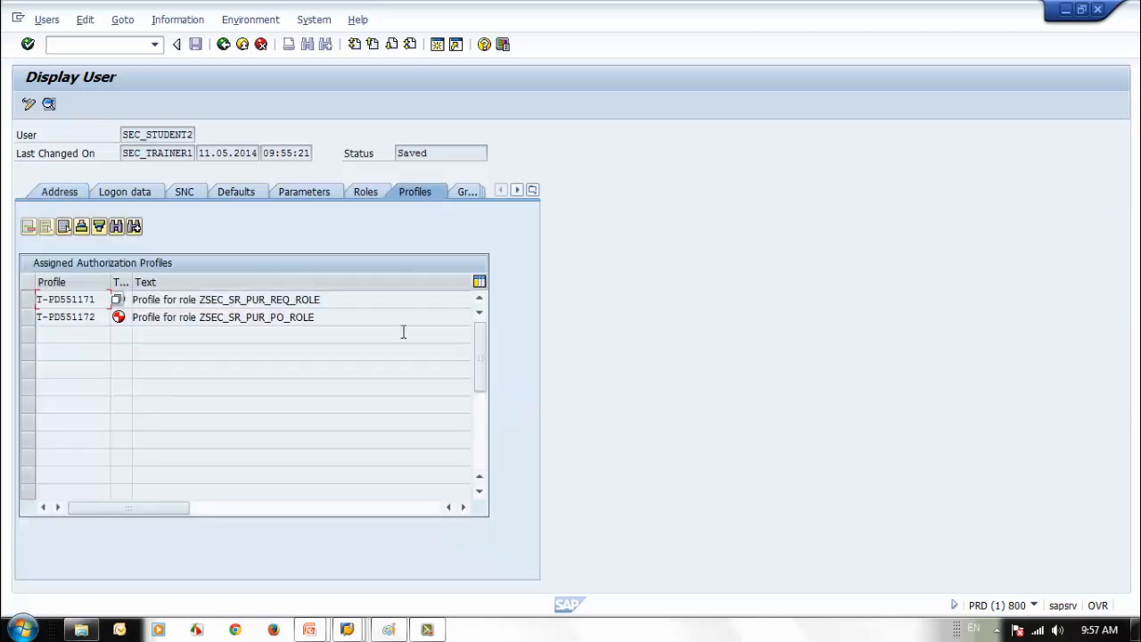
pyautogui.click(366, 194)
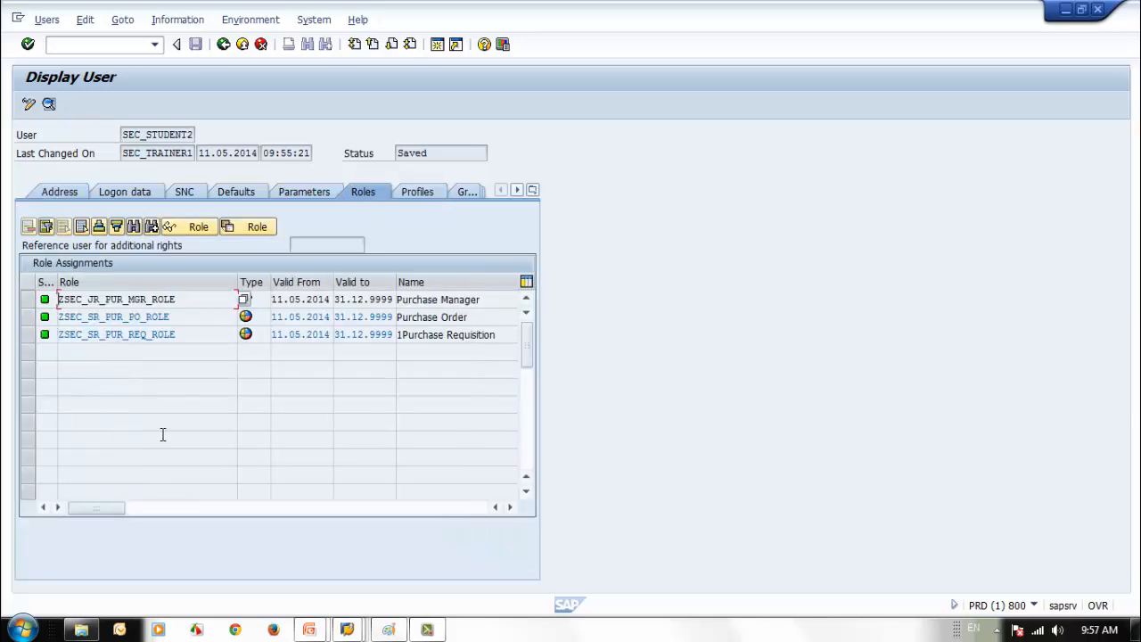
pyautogui.click(223, 44)
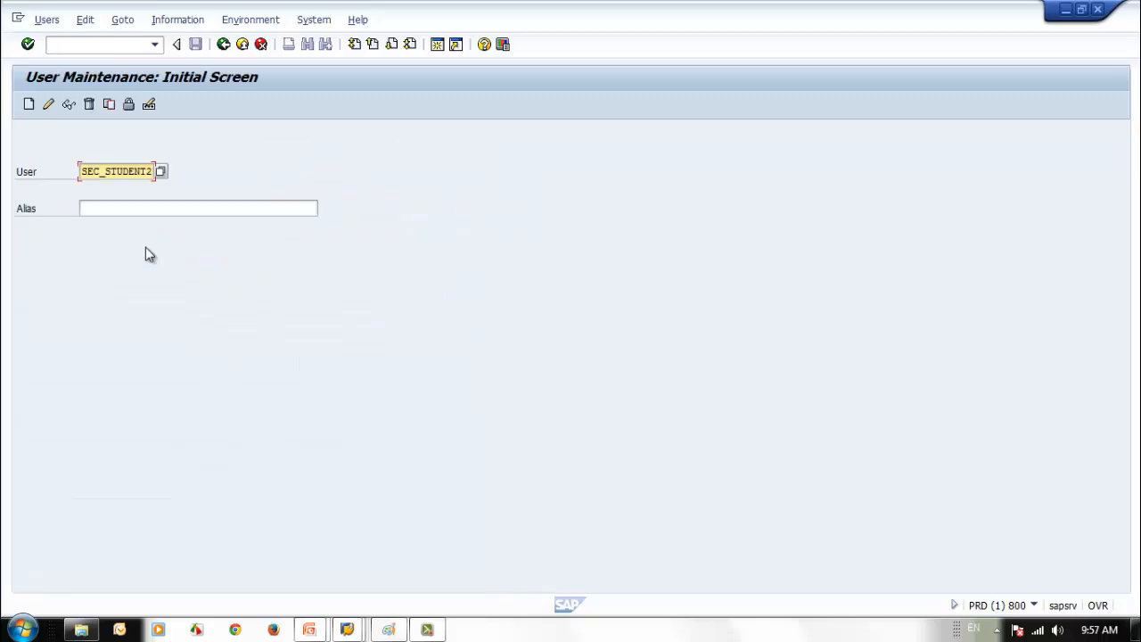
pyautogui.click(223, 45)
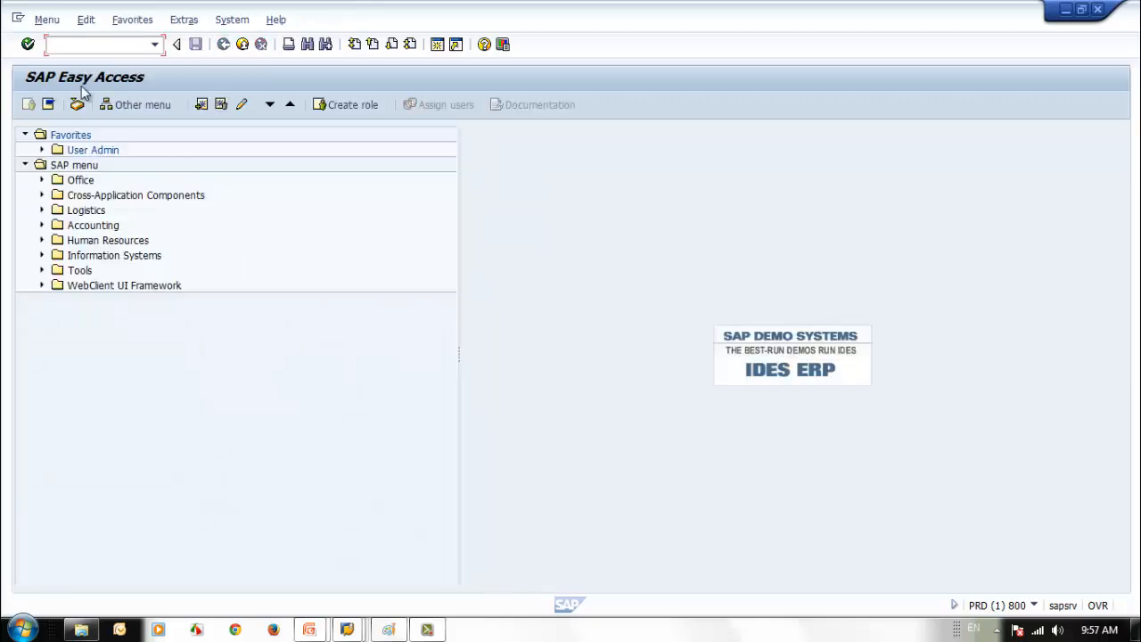
# - Open SU10 and fill four user rows from the input history
pyautogui.write('SU10')
pyautogui.press('Return')
pyautogui.press('space')
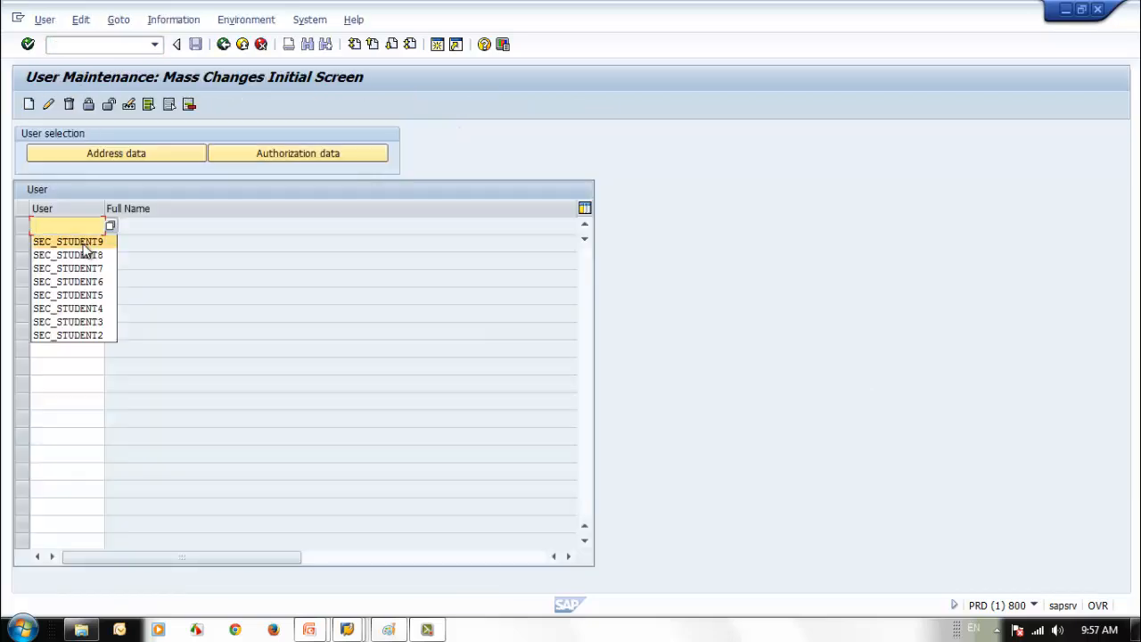
pyautogui.click(49, 335)
pyautogui.click(76, 242)
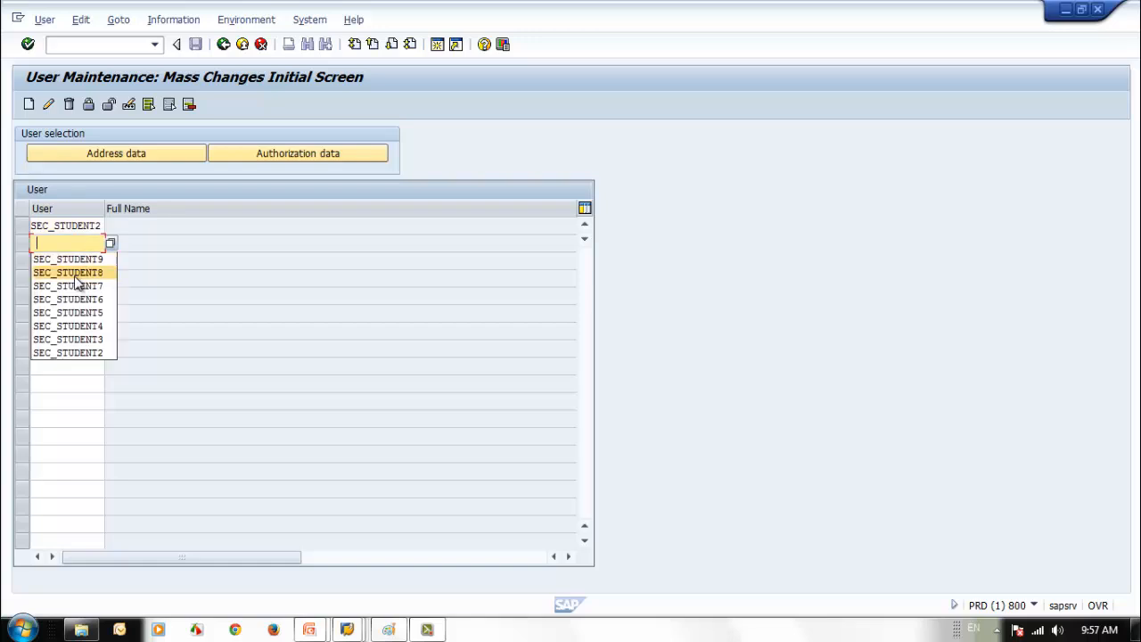
pyautogui.click(77, 339)
pyautogui.click(76, 259)
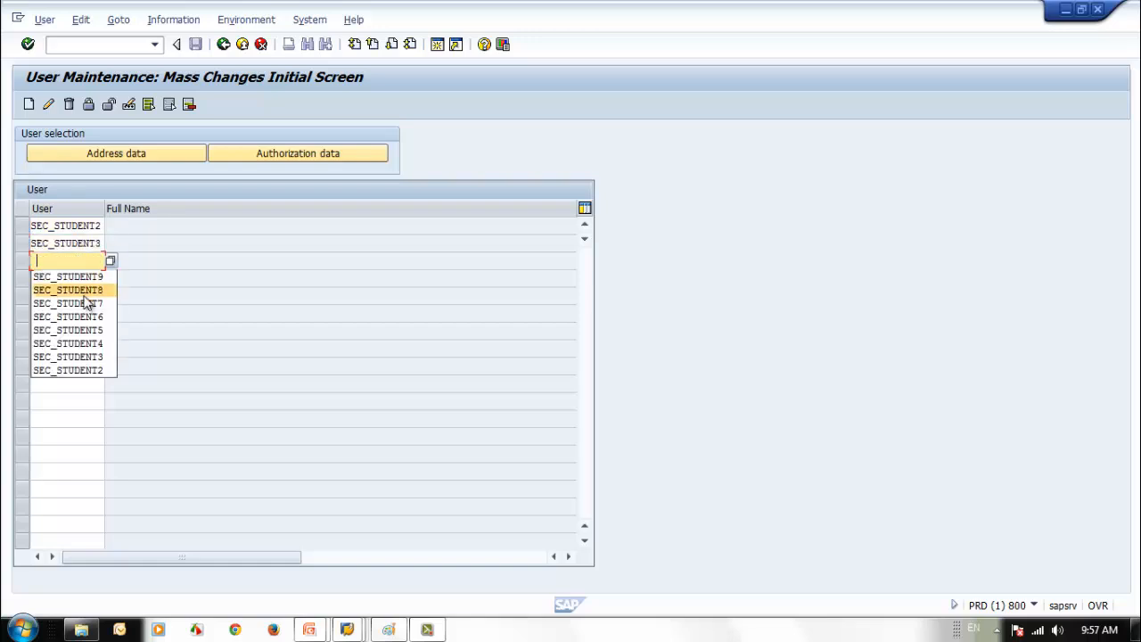
pyautogui.click(71, 343)
pyautogui.click(75, 278)
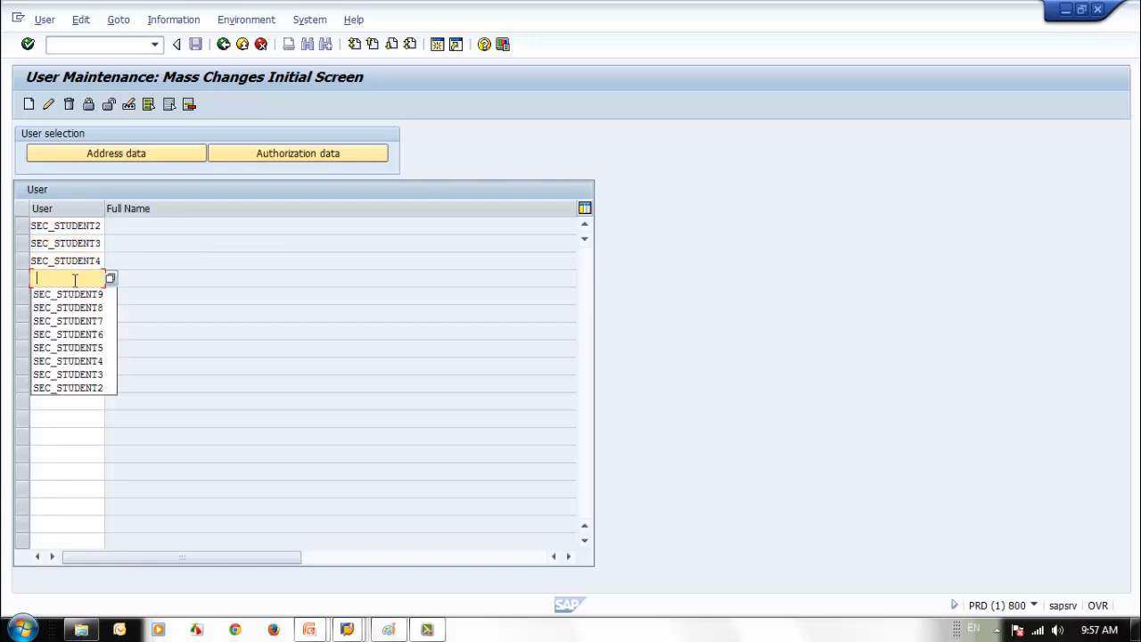
pyautogui.click(75, 335)
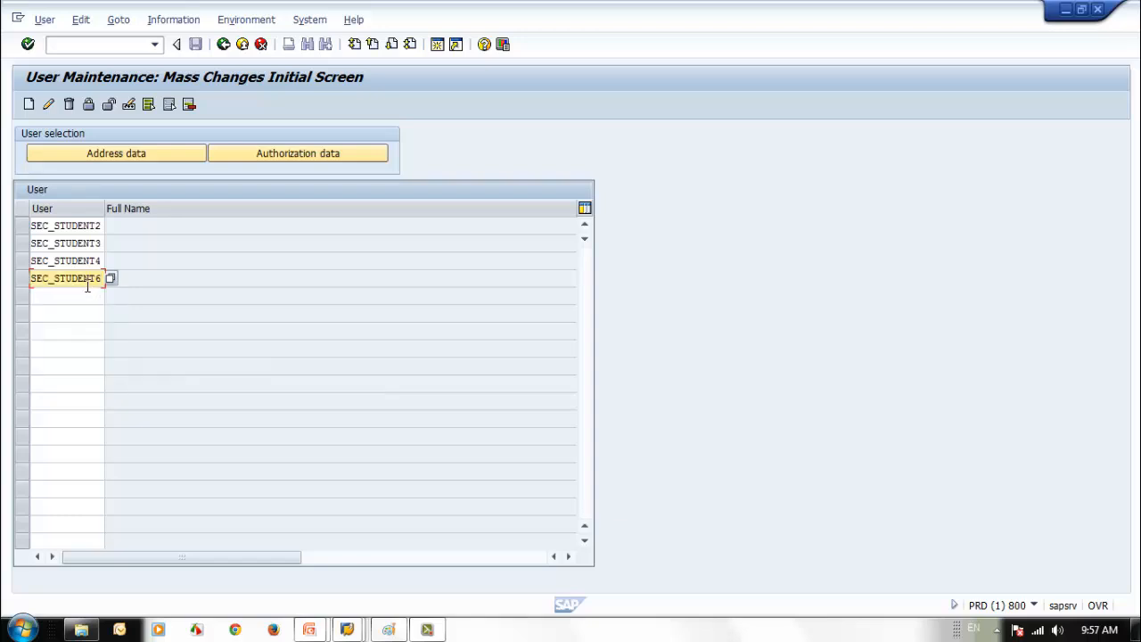
# - Correct the fourth user to SEC_STUDENT5 and start changing SEC_STUDENT2 through SEC_STUDENT5
pyautogui.press('BackSpace')
pyautogui.write('5')
pyautogui.click(48, 295)
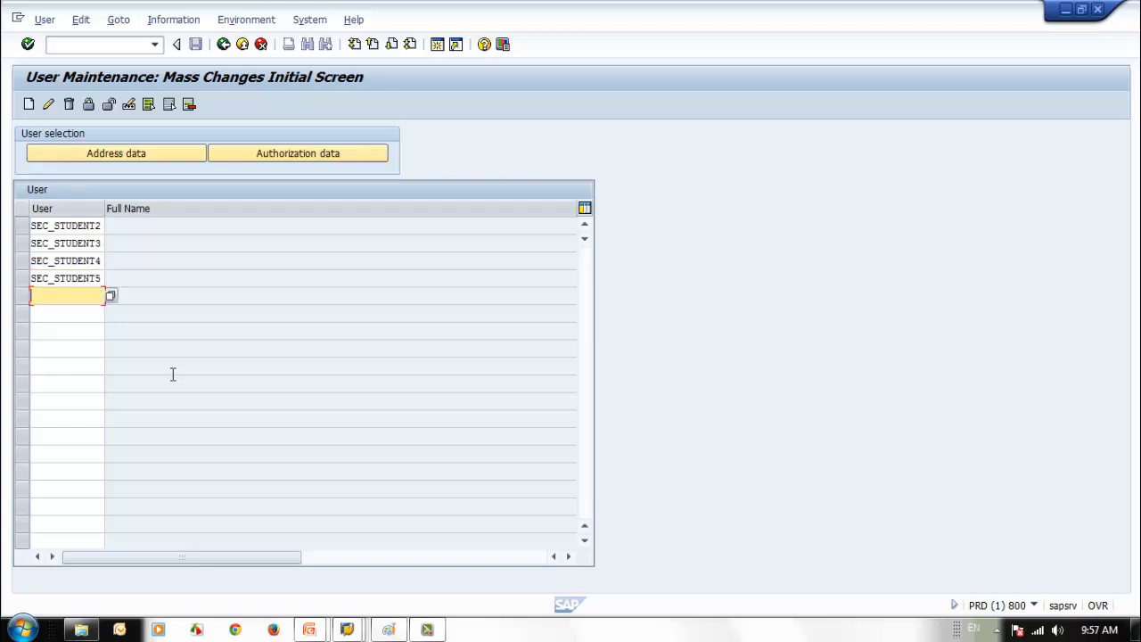
pyautogui.click(71, 242)
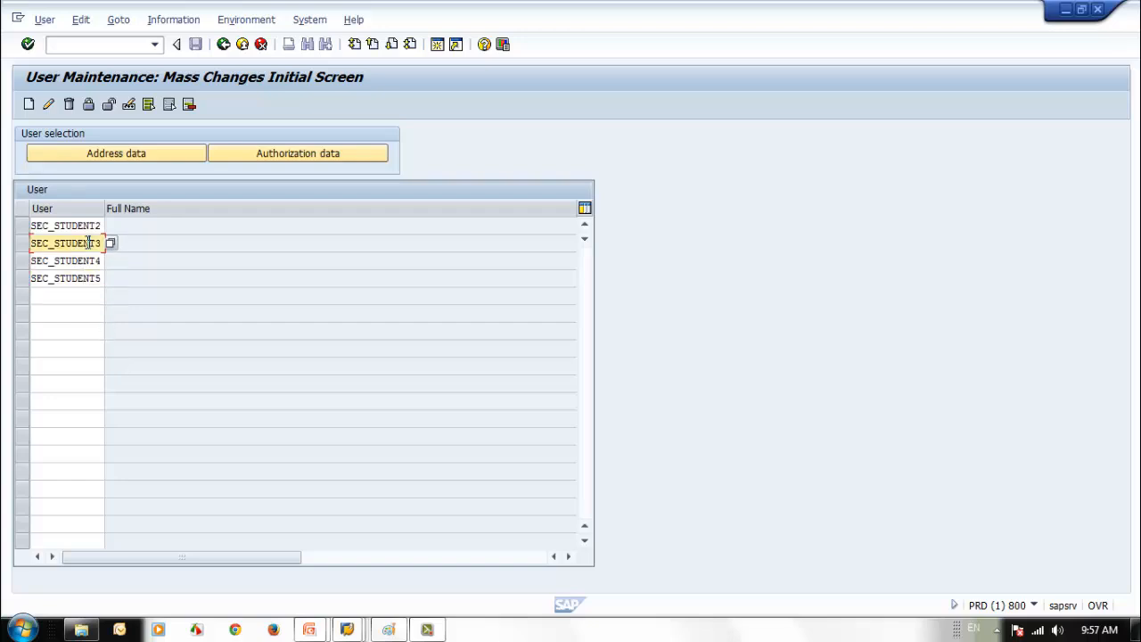
pyautogui.click(48, 105)
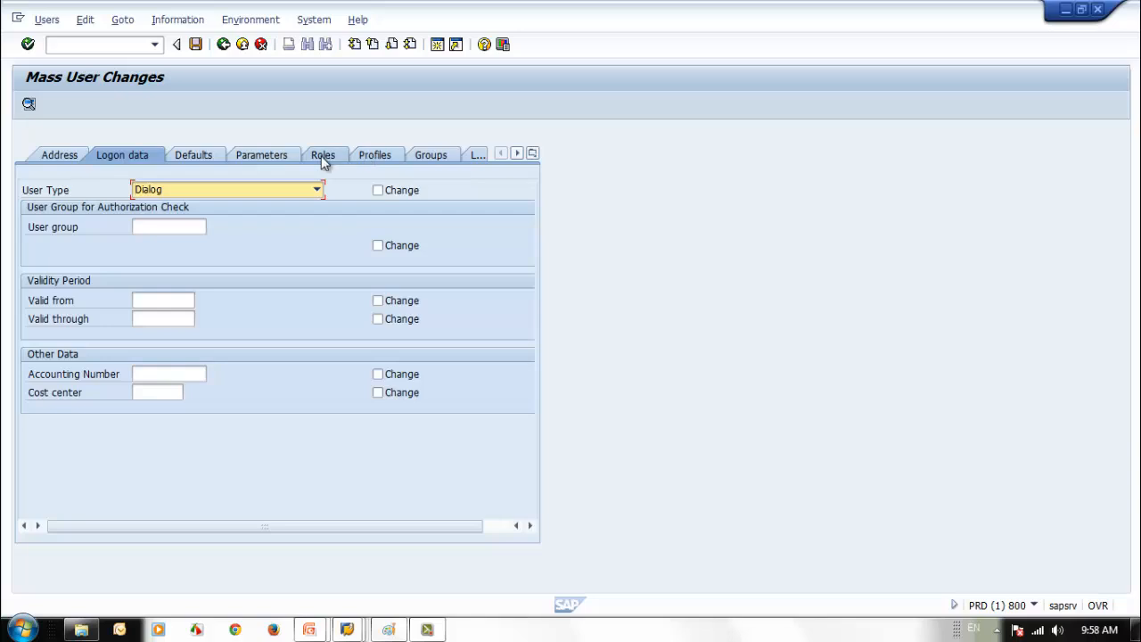
# - Add role ZSEC_SR_PUR_PO_ROLE valid 05.05.2014 to 31.12.2015
pyautogui.click(323, 156)
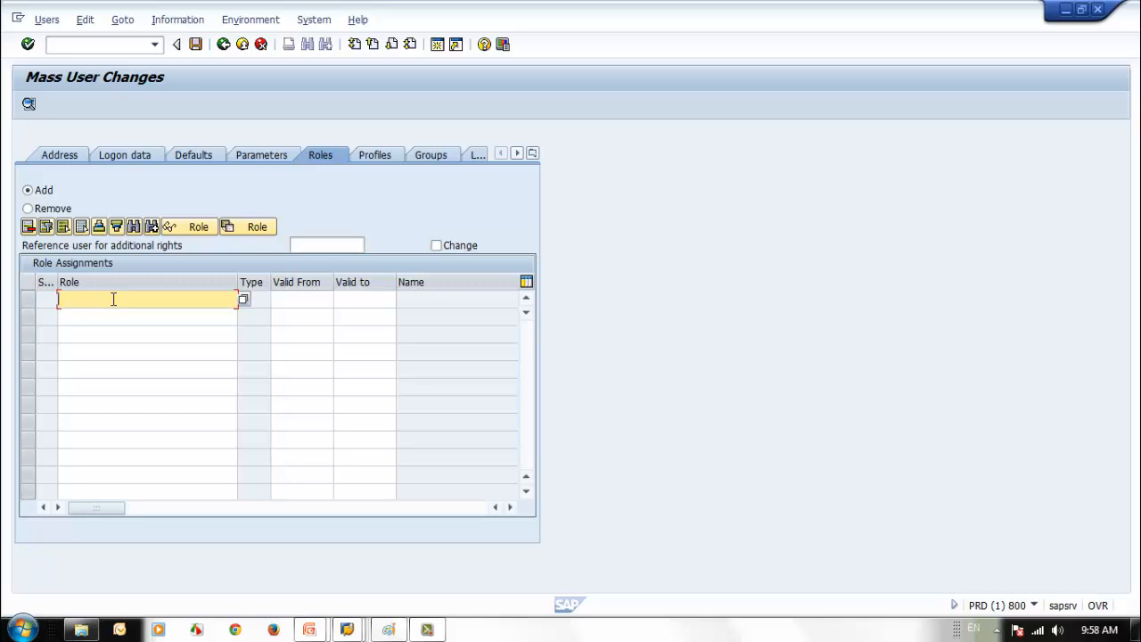
pyautogui.write('x')
pyautogui.press('BackSpace')
pyautogui.write('Z')
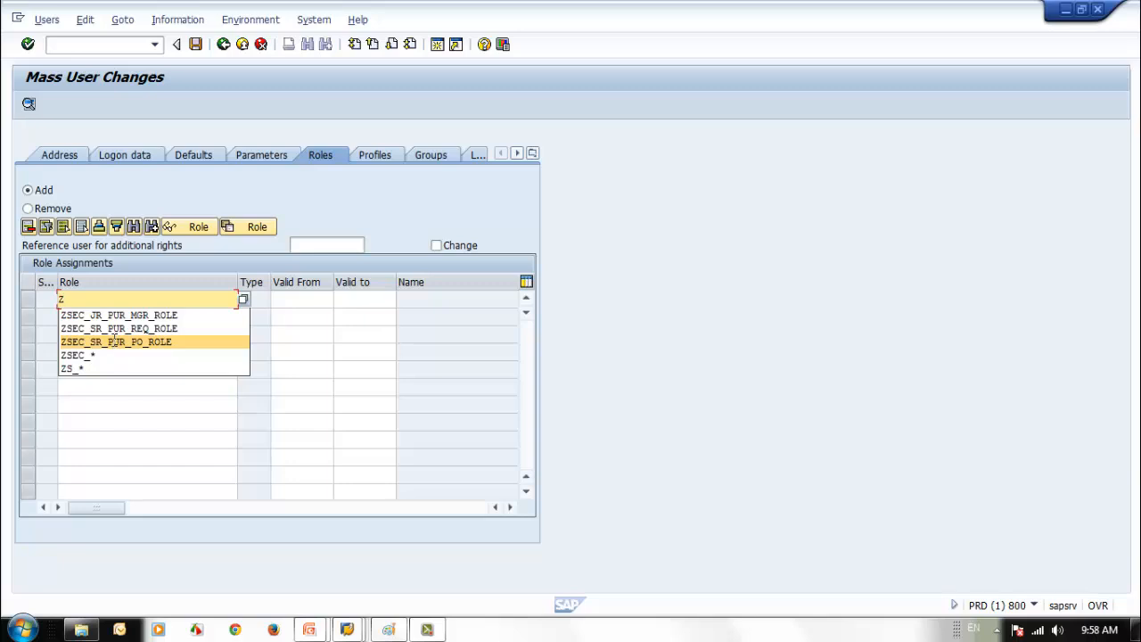
pyautogui.click(115, 342)
pyautogui.click(325, 298)
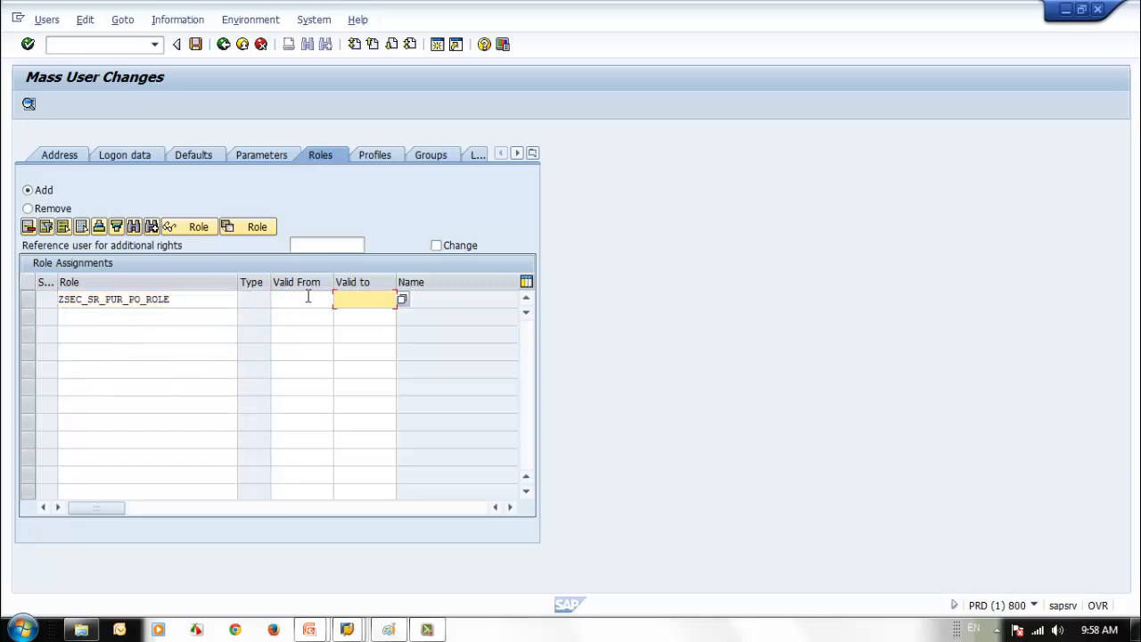
pyautogui.click(308, 297)
pyautogui.click(310, 314)
pyautogui.click(390, 296)
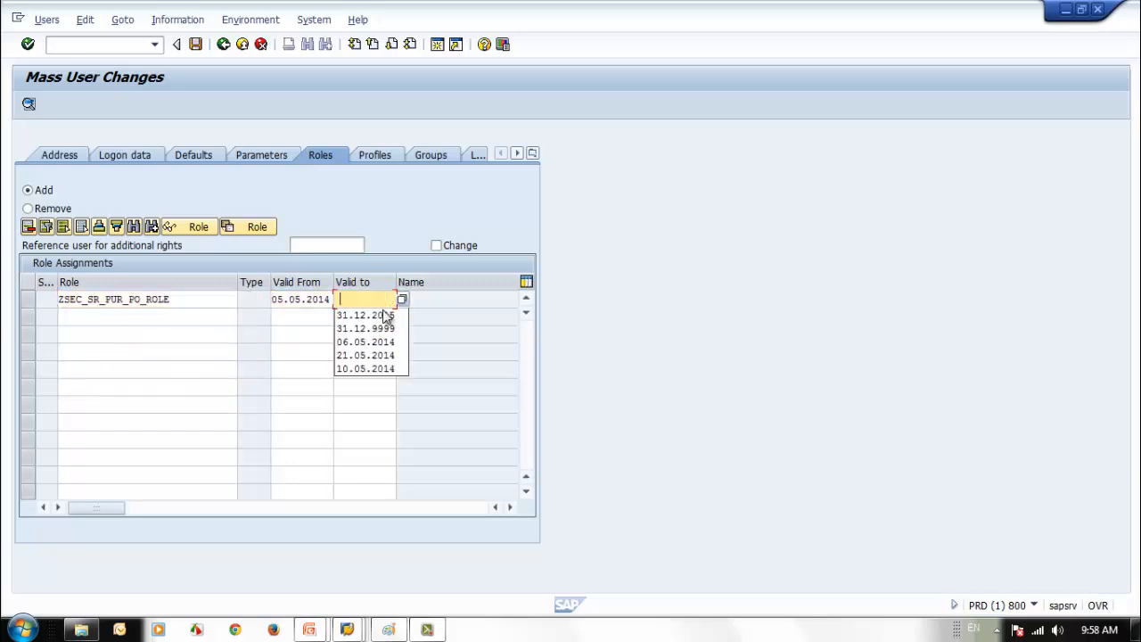
pyautogui.click(381, 314)
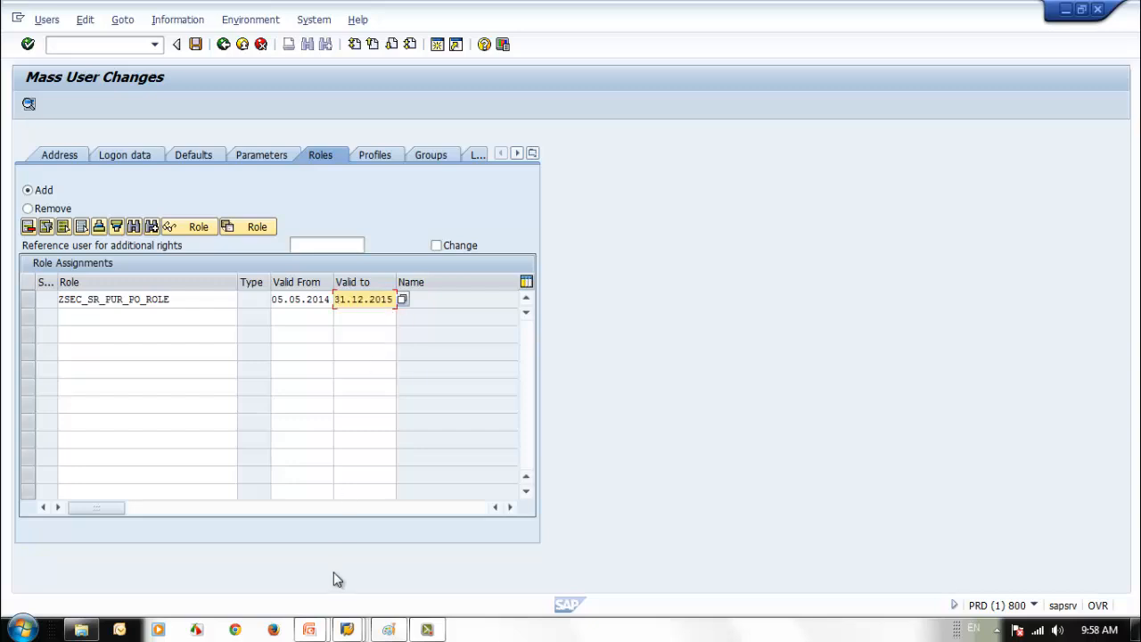
pyautogui.press('Return')
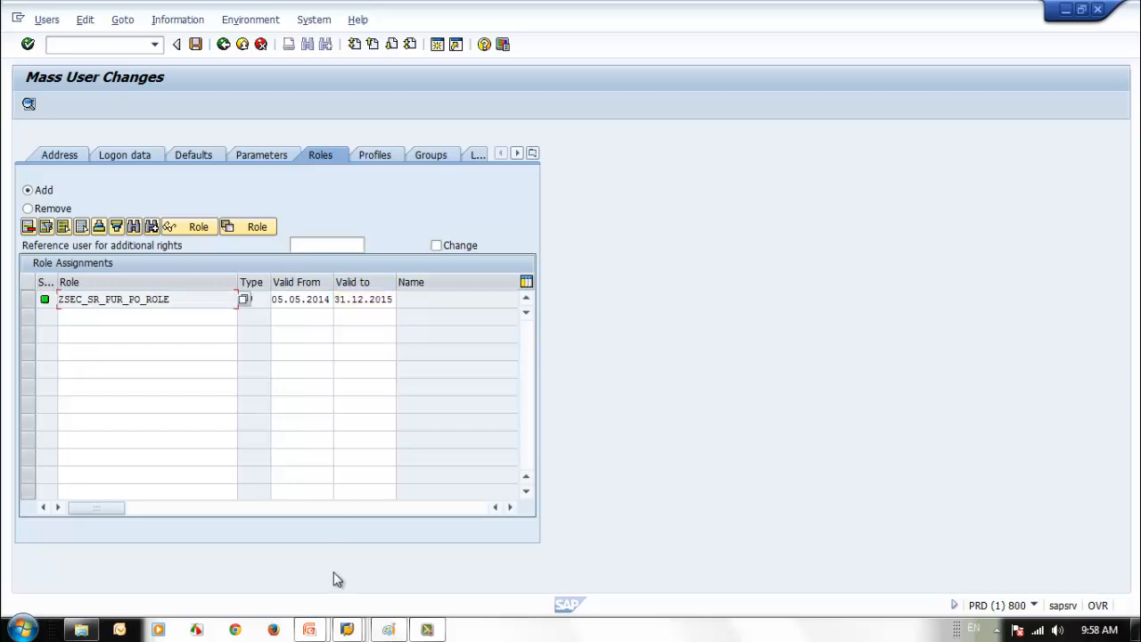
# - Delete the ZSEC_SR_PUR_PO_ROLE row and list previously used role names
pyautogui.click(27, 300)
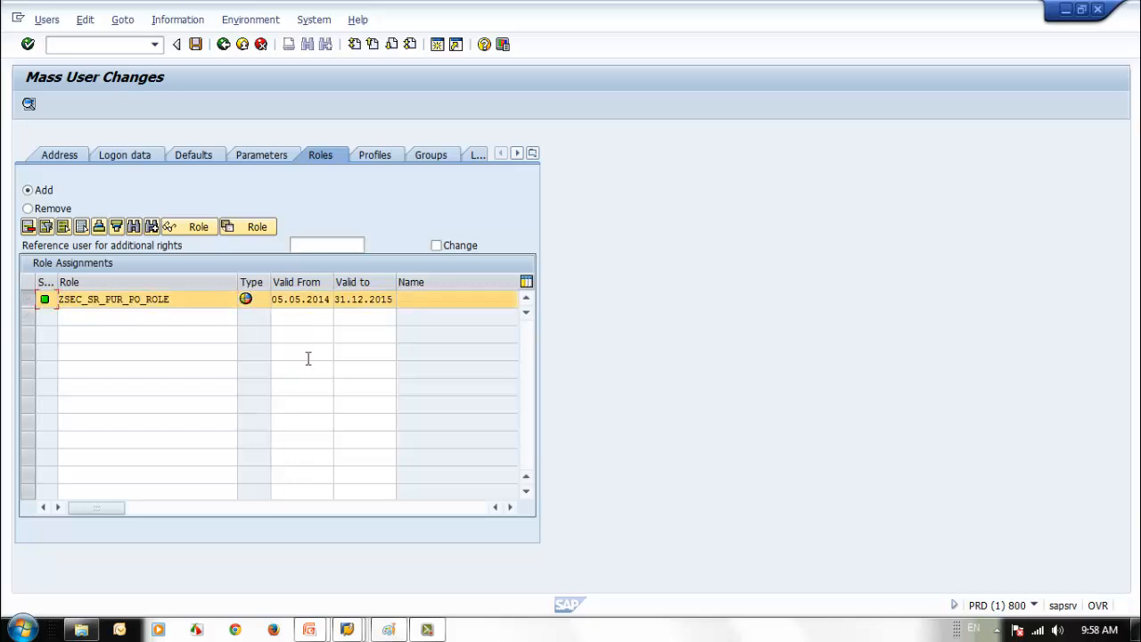
pyautogui.click(28, 227)
pyautogui.click(101, 303)
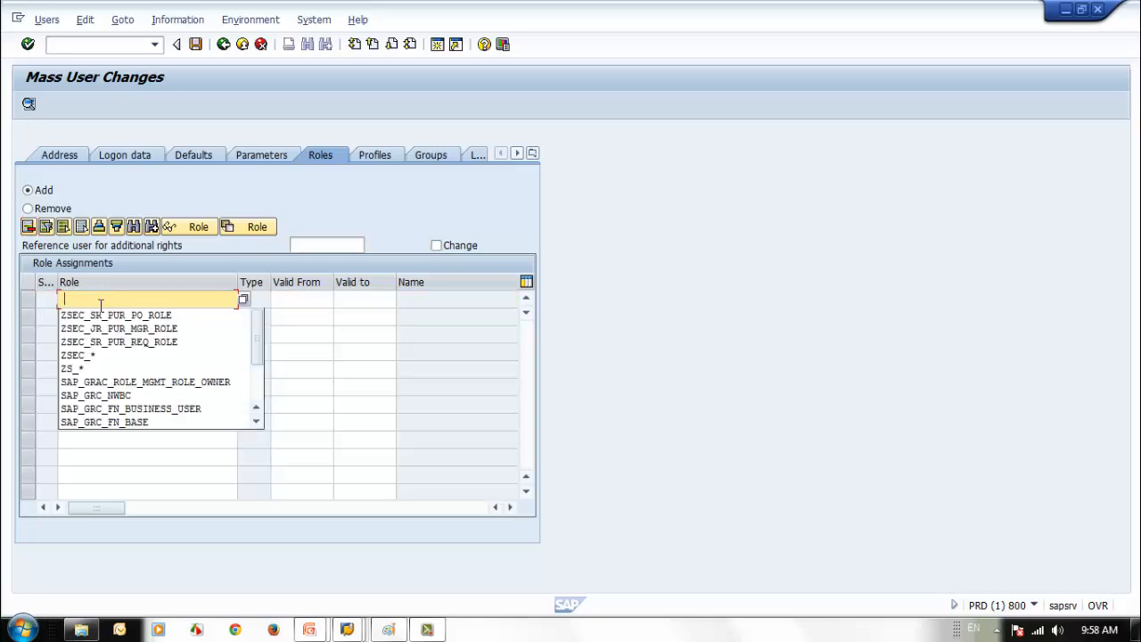
# - Find ZSEC_GENERAL among the ZSEC_* single roles, add it to the four users (valid 11.05.2014–31.12.9999), and mark it for change
pyautogui.click(80, 355)
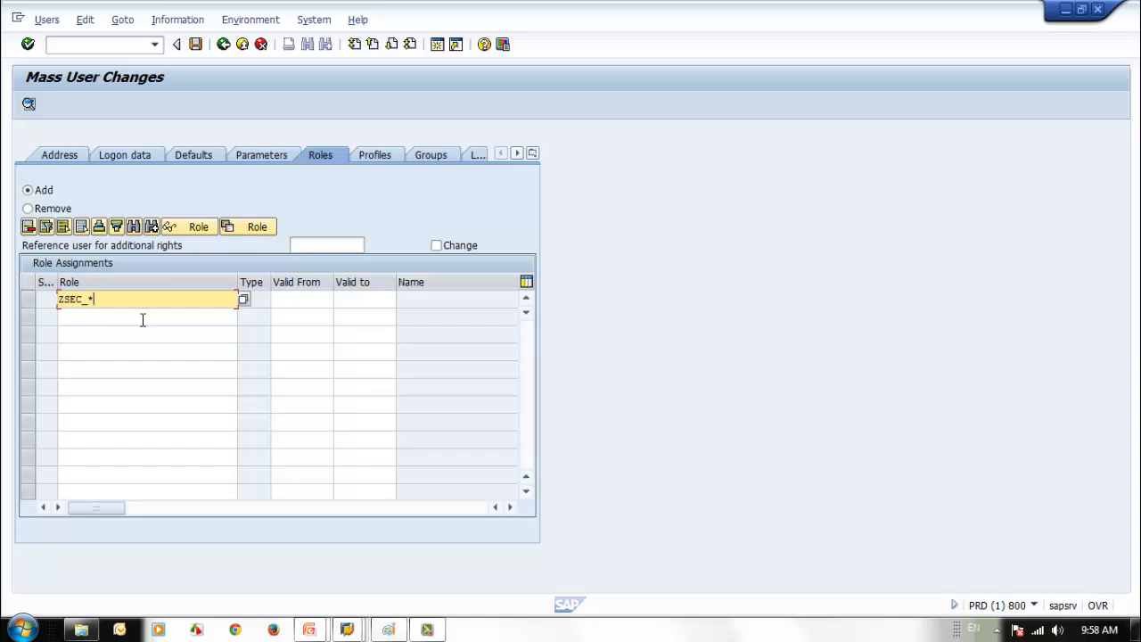
pyautogui.moveTo(135, 305); pyautogui.dragTo(2, 283)
pyautogui.click(87, 300)
pyautogui.press('F4')
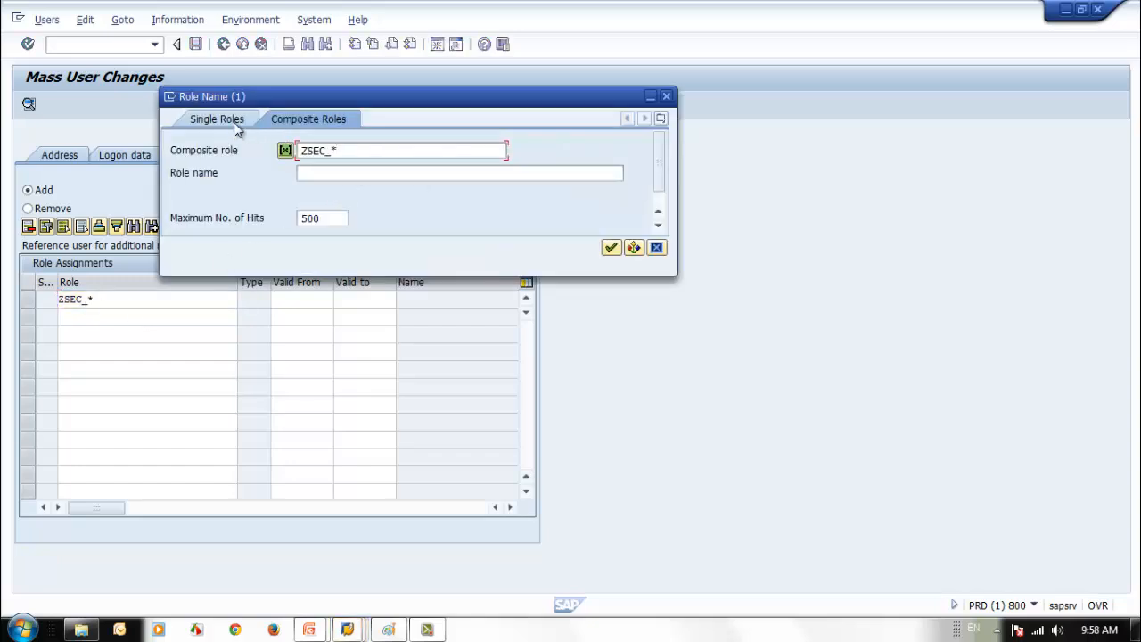
pyautogui.click(232, 120)
pyautogui.click(610, 247)
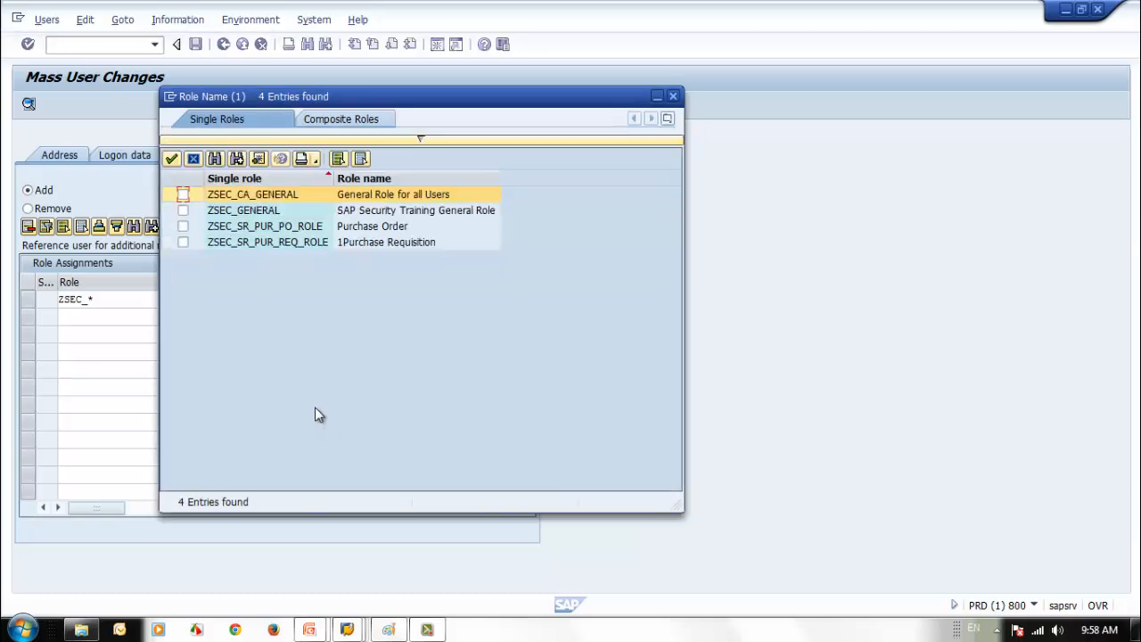
pyautogui.click(182, 211)
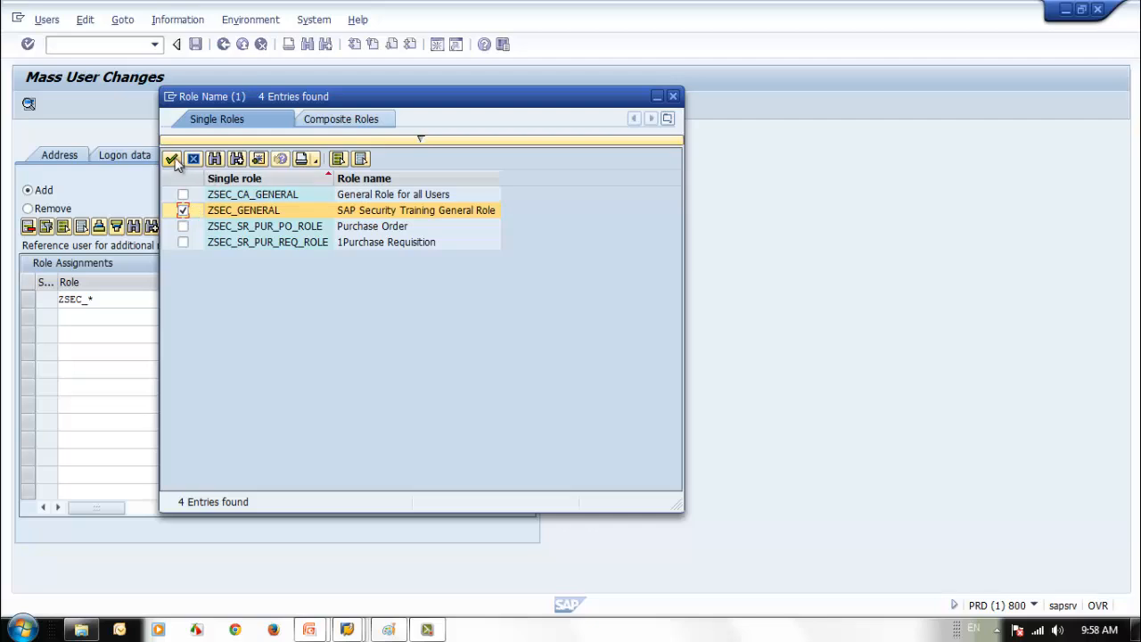
pyautogui.click(172, 159)
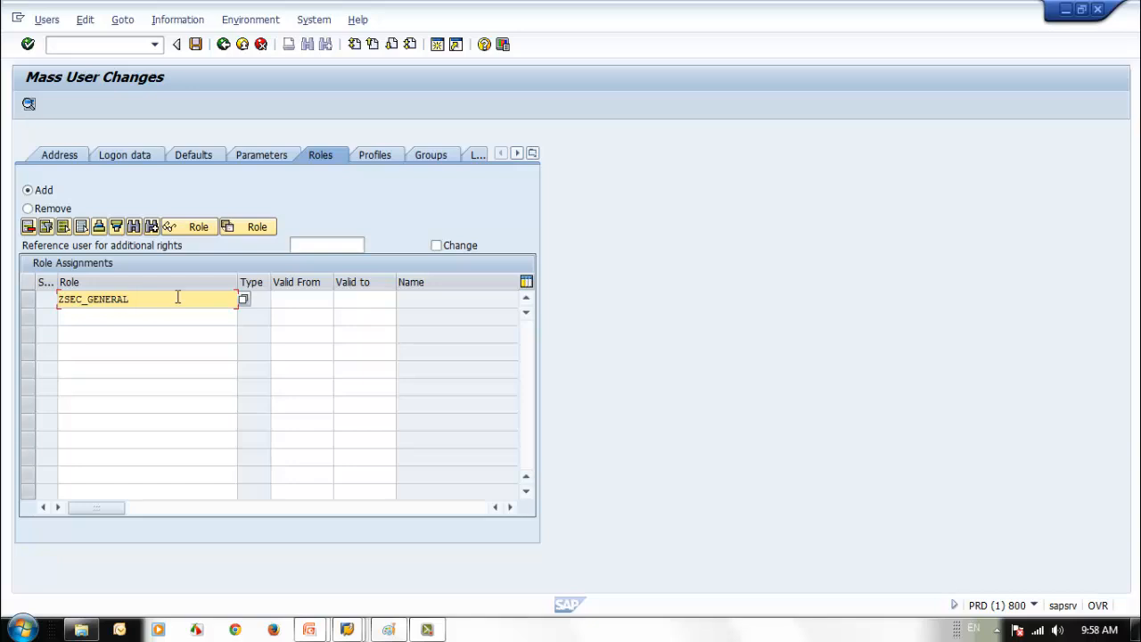
pyautogui.press('Return')
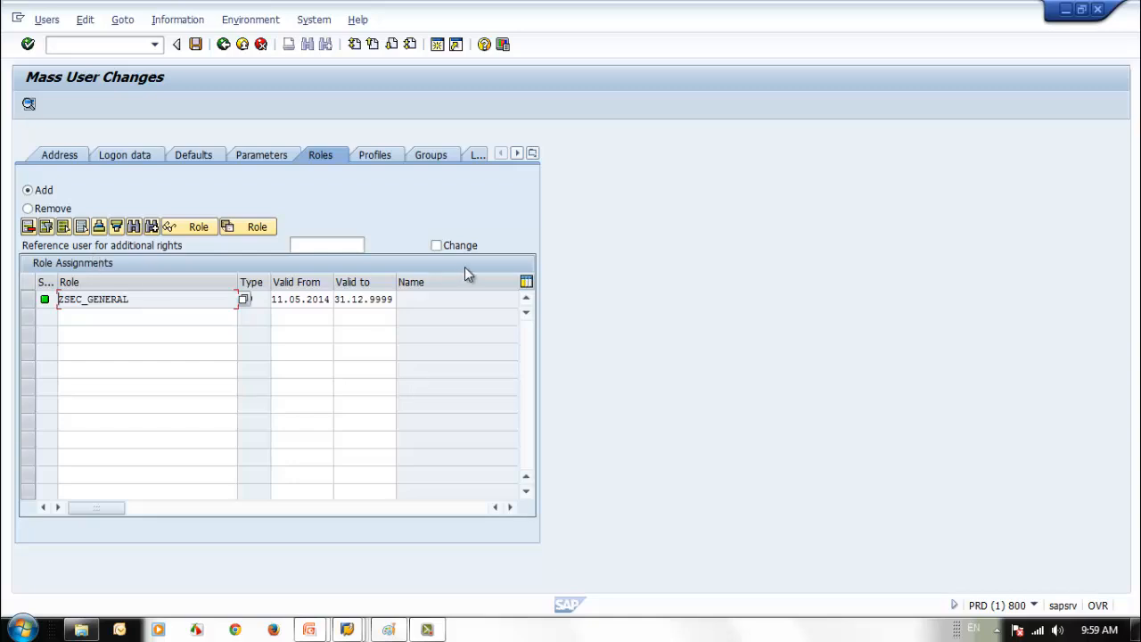
pyautogui.click(435, 246)
# - Save ZSEC_GENERAL for 4 users, check the log's Added roles, then go back
pyautogui.click(196, 45)
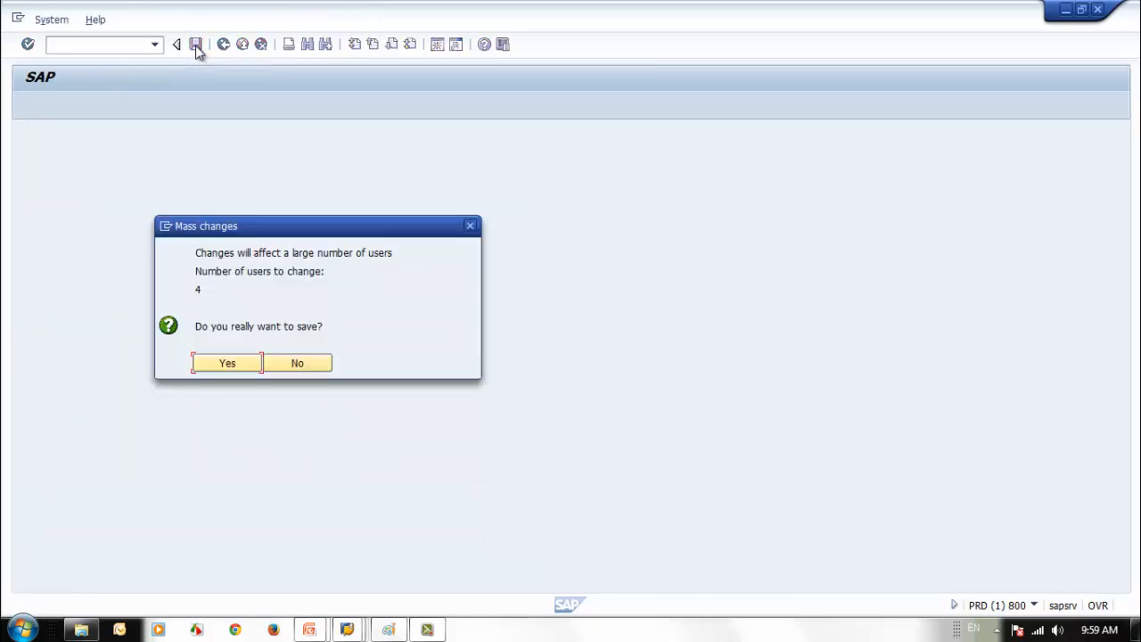
pyautogui.click(214, 365)
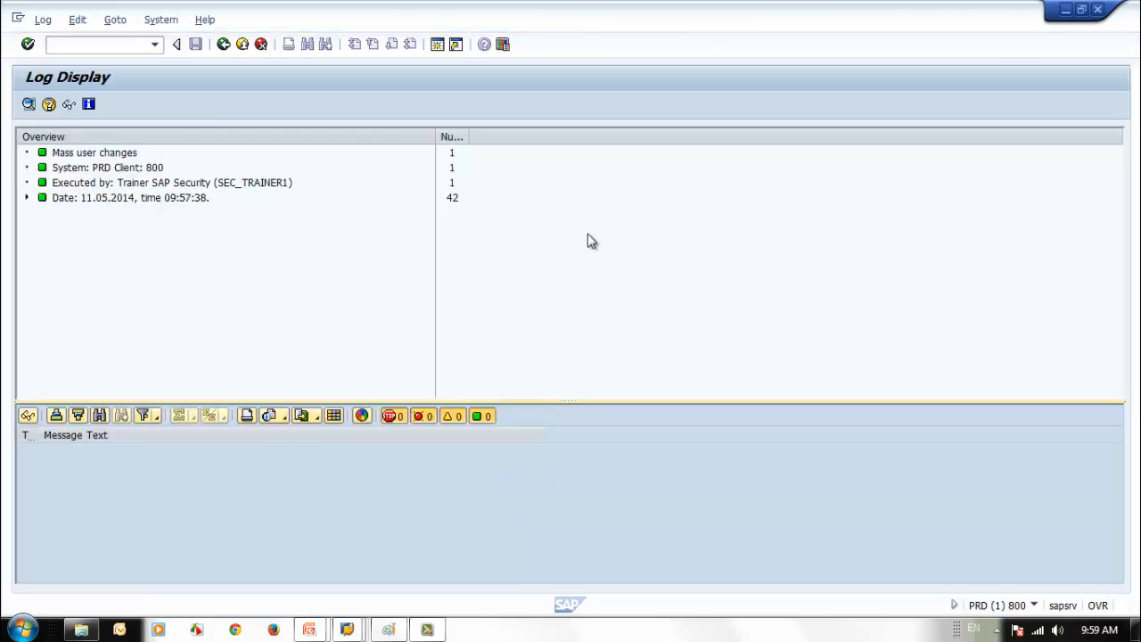
pyautogui.click(25, 198)
pyautogui.click(43, 213)
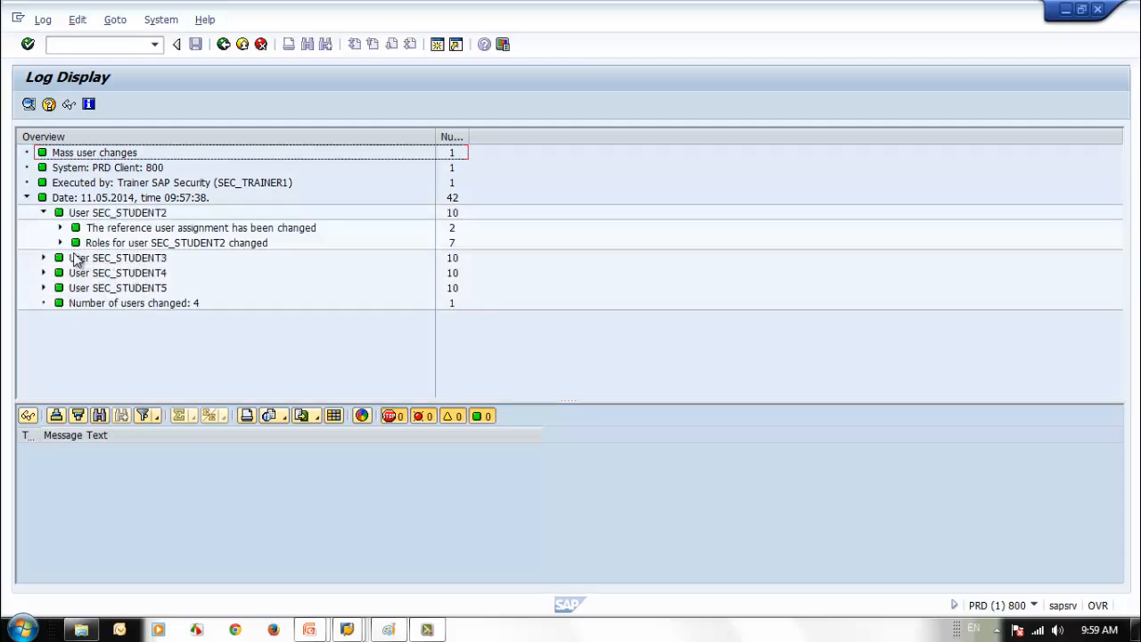
pyautogui.click(60, 244)
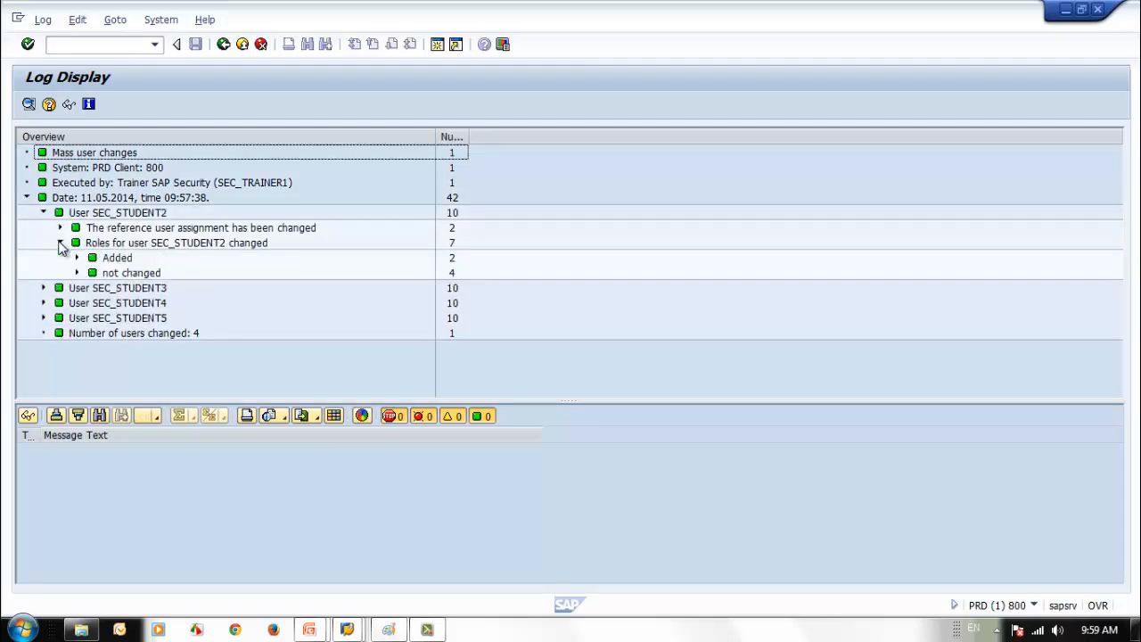
pyautogui.click(76, 257)
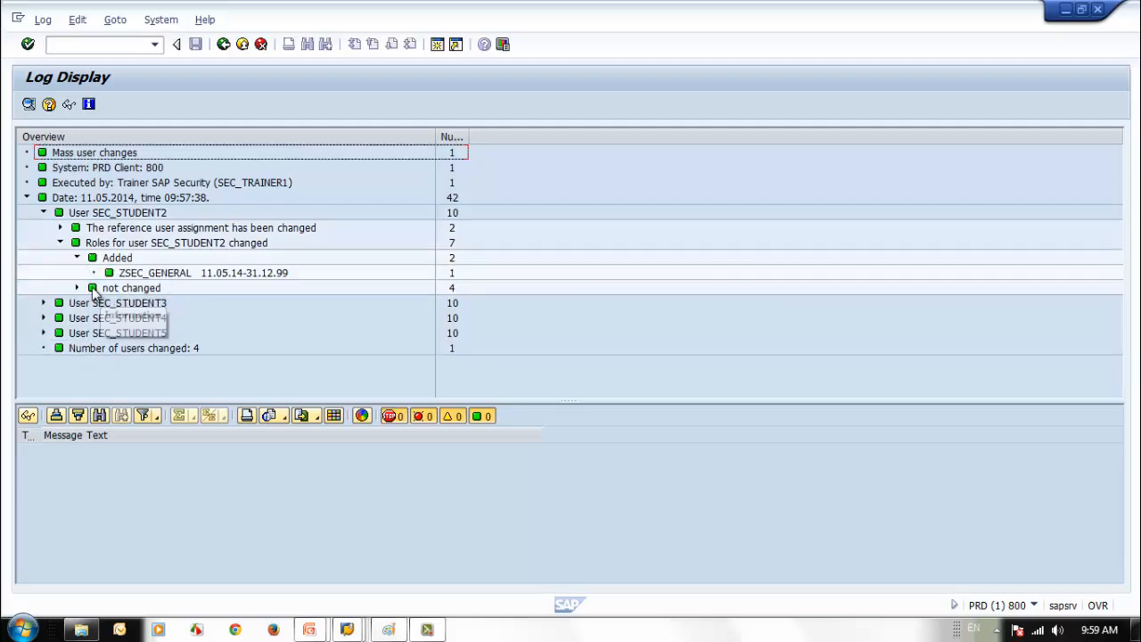
pyautogui.click(222, 45)
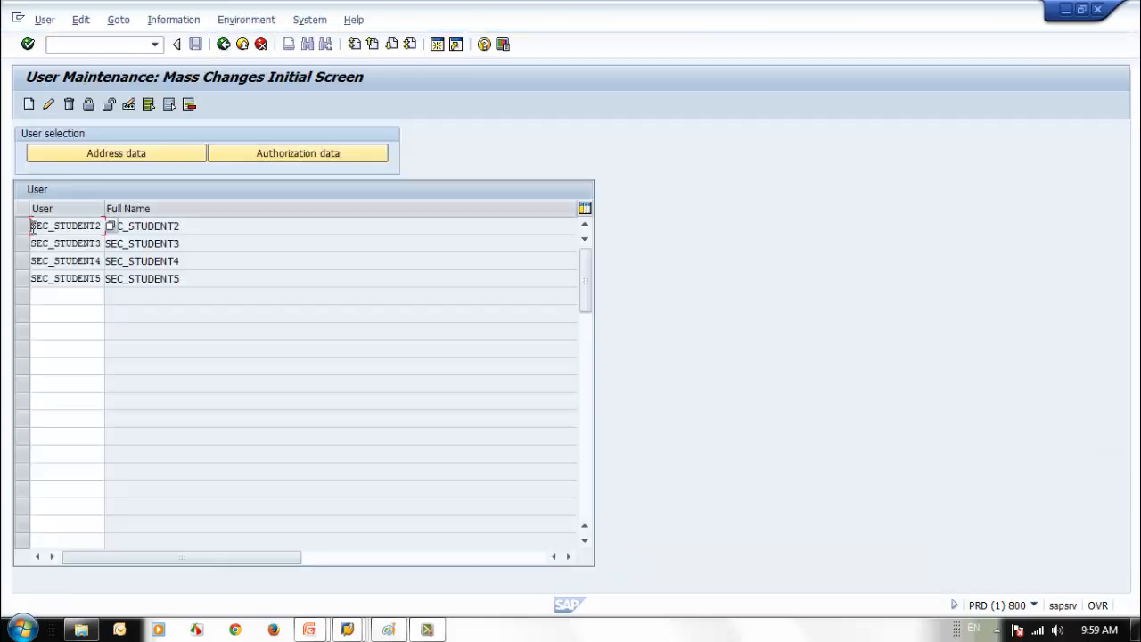
# - Run SU01 and display SEC_STUDENT2's assigned roles
pyautogui.moveTo(32, 227); pyautogui.dragTo(104, 226)
pyautogui.click(224, 44)
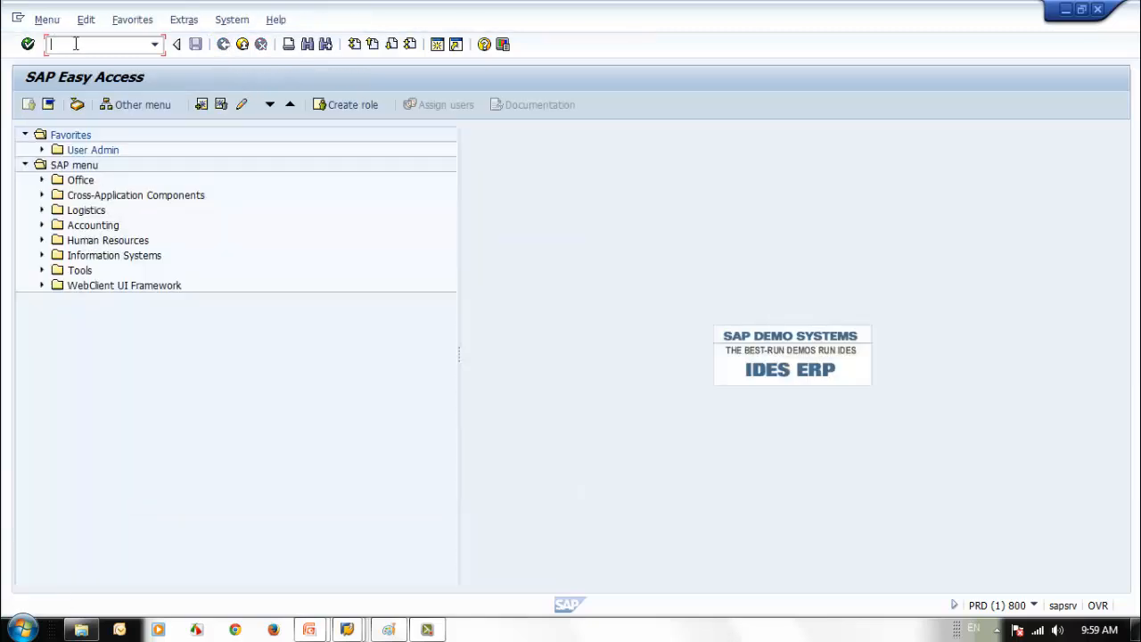
pyautogui.write('SU01')
pyautogui.press('Return')
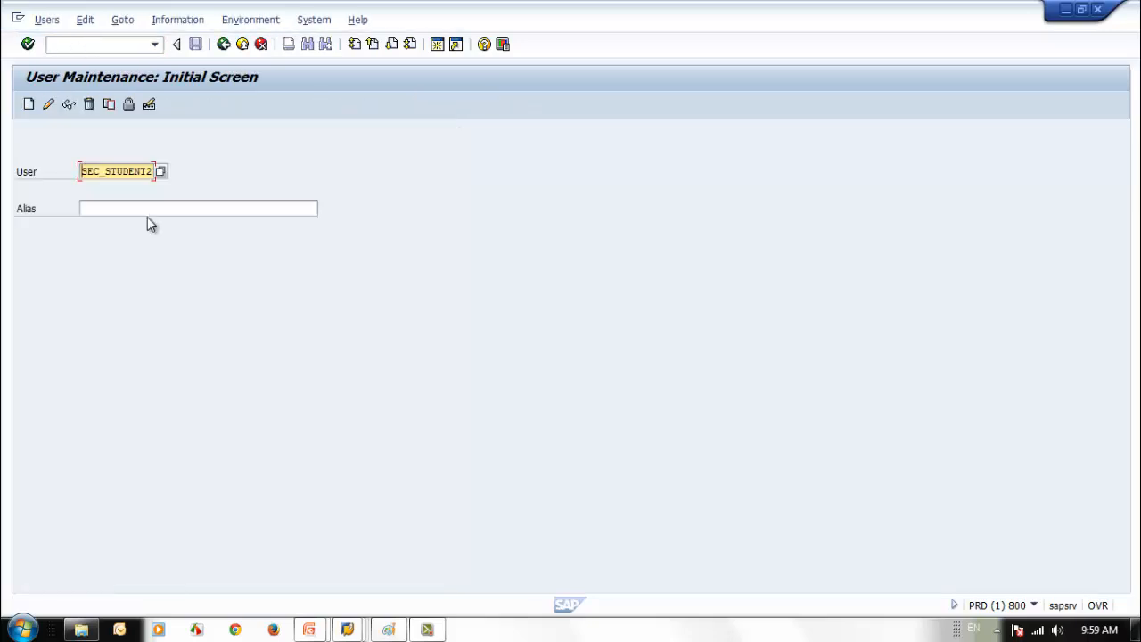
pyautogui.click(68, 104)
pyautogui.click(369, 196)
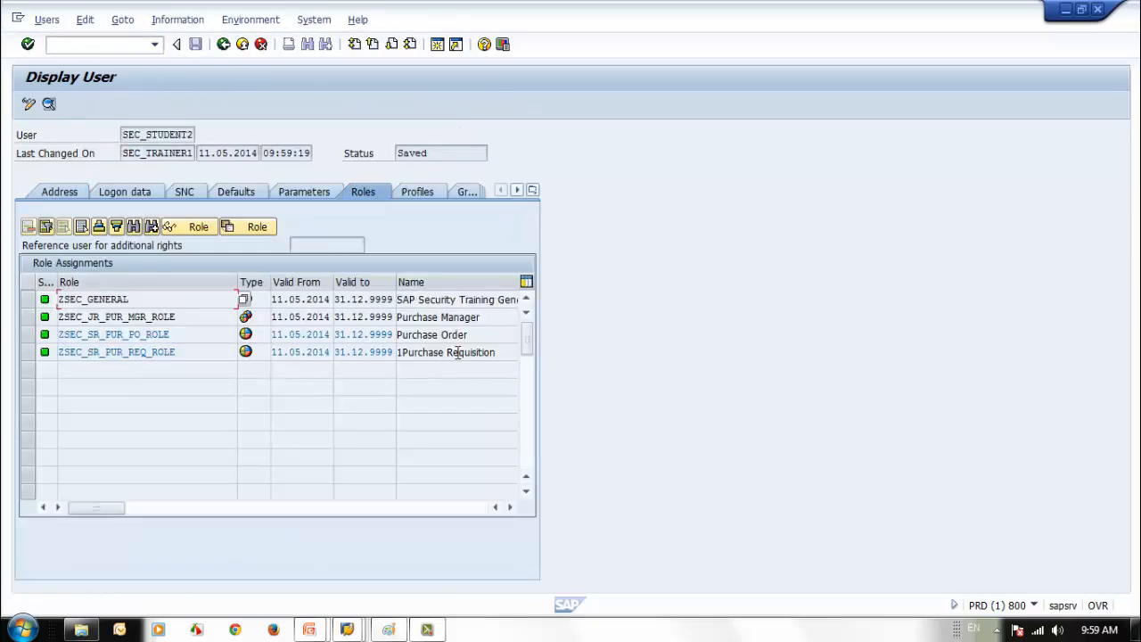
# - Display SEC_STUDENT9's assigned roles for comparison
pyautogui.click(223, 44)
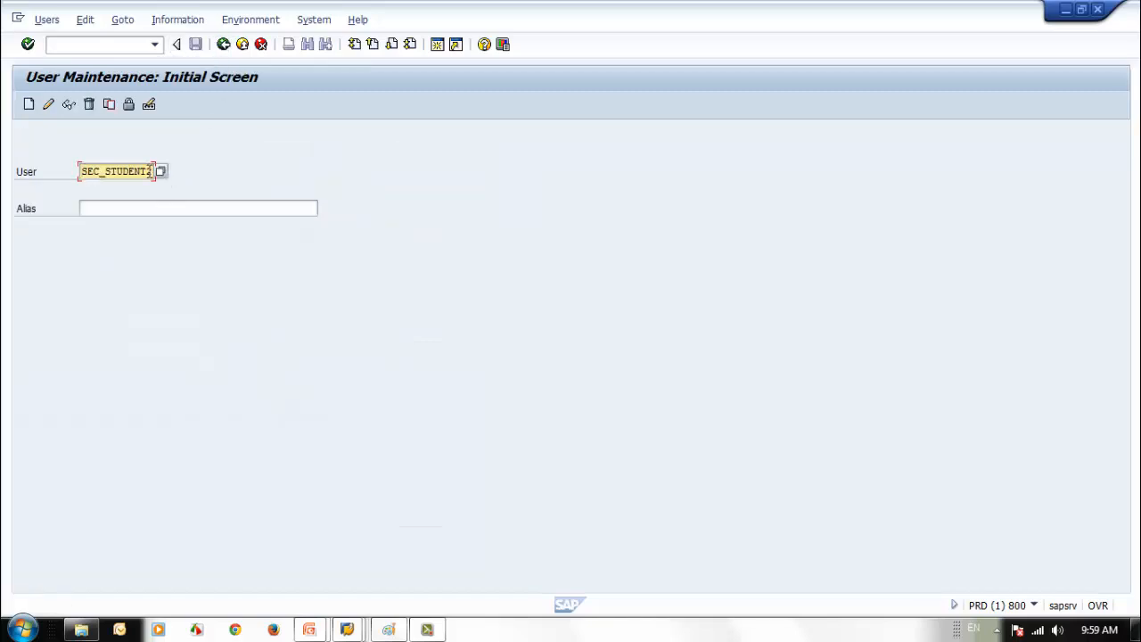
pyautogui.click(69, 104)
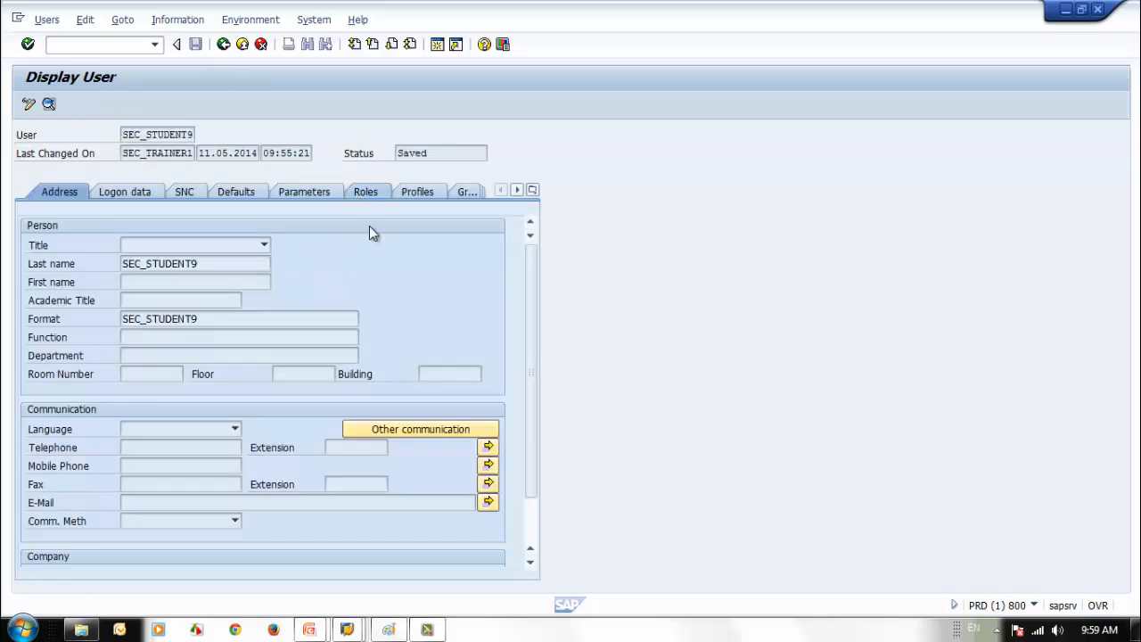
pyautogui.click(365, 192)
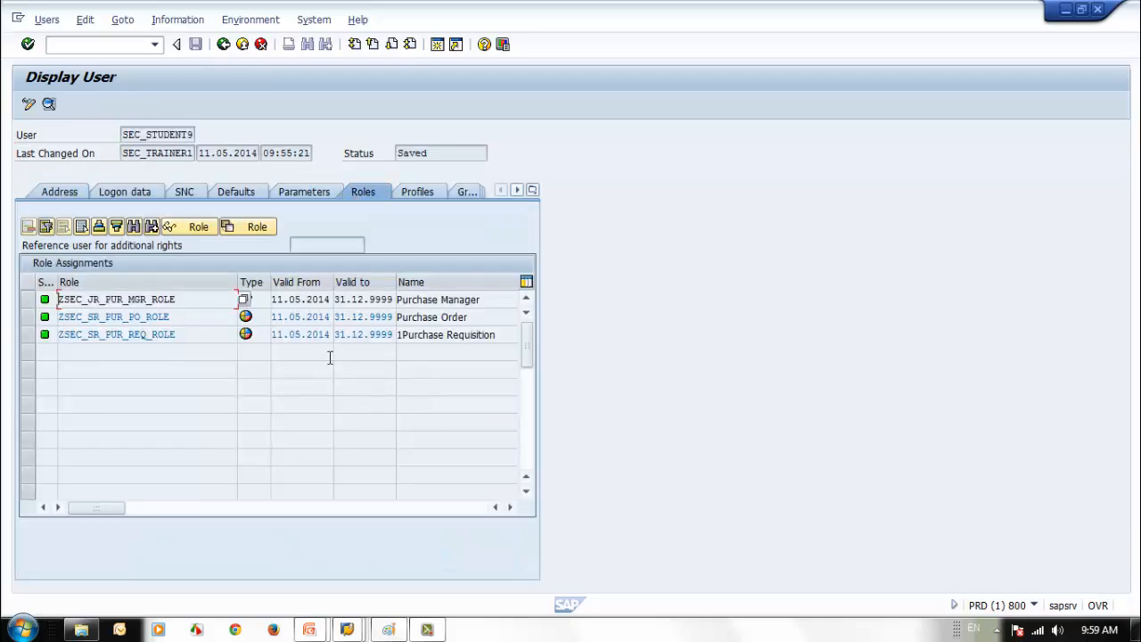
pyautogui.click(224, 45)
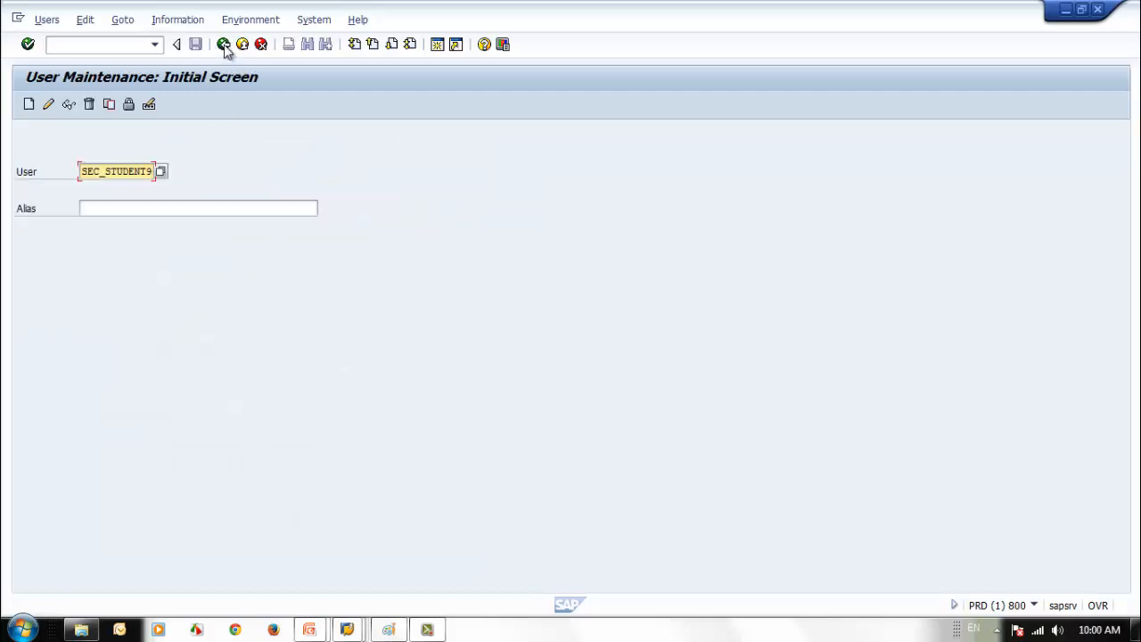
# - Redisplay SEC_STUDENT2's roles, open ZSEC_JR_PUR_MGR_ROLE, then return to the SU01 start screen
pyautogui.click(149, 172)
pyautogui.write('2')
pyautogui.click(68, 104)
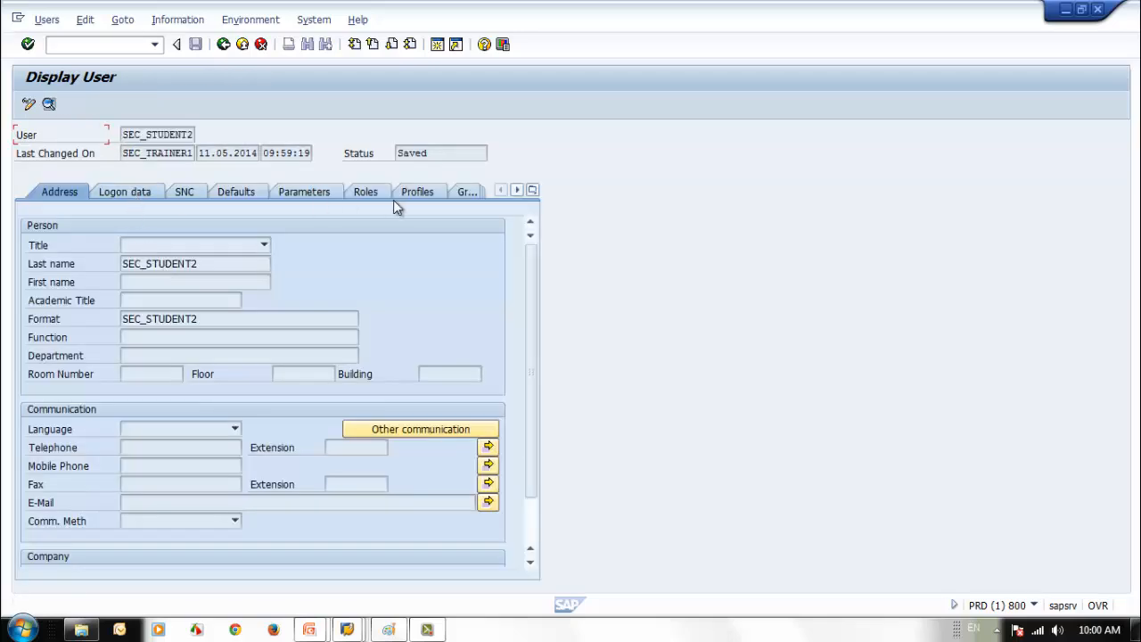
pyautogui.click(378, 194)
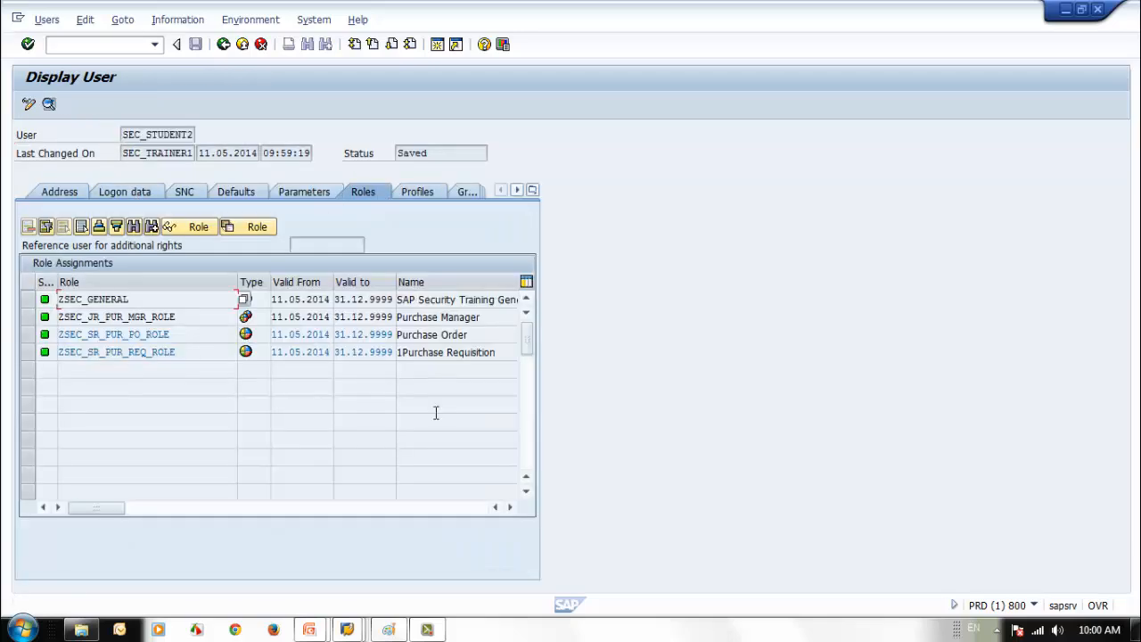
pyautogui.click(72, 318)
pyautogui.moveTo(182, 318); pyautogui.dragTo(59, 318)
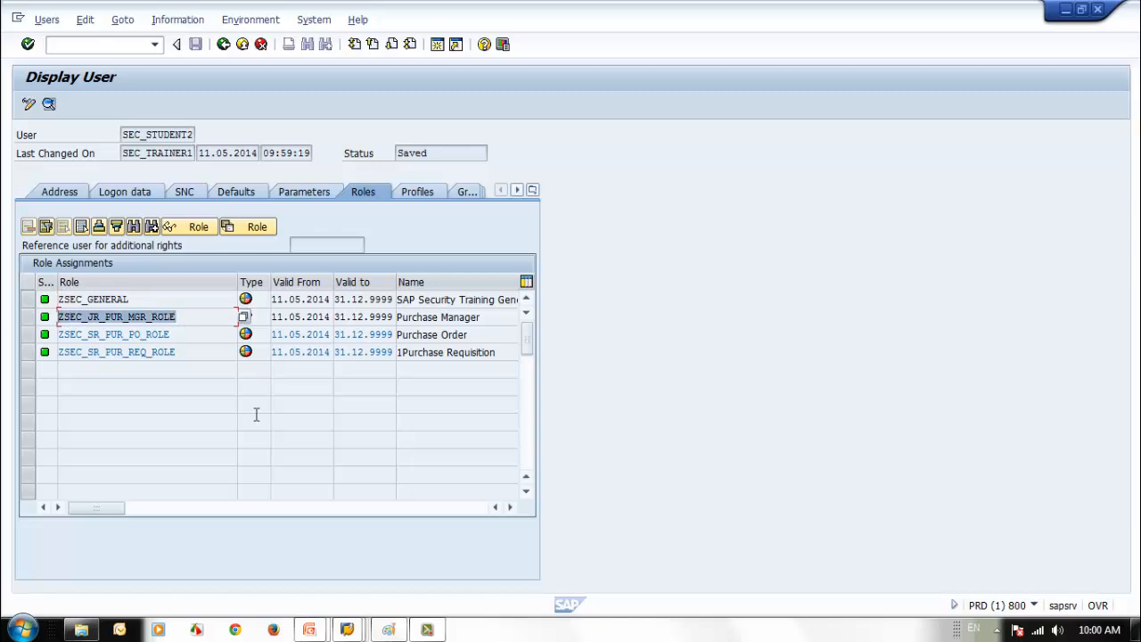
pyautogui.doubleClick(190, 318)
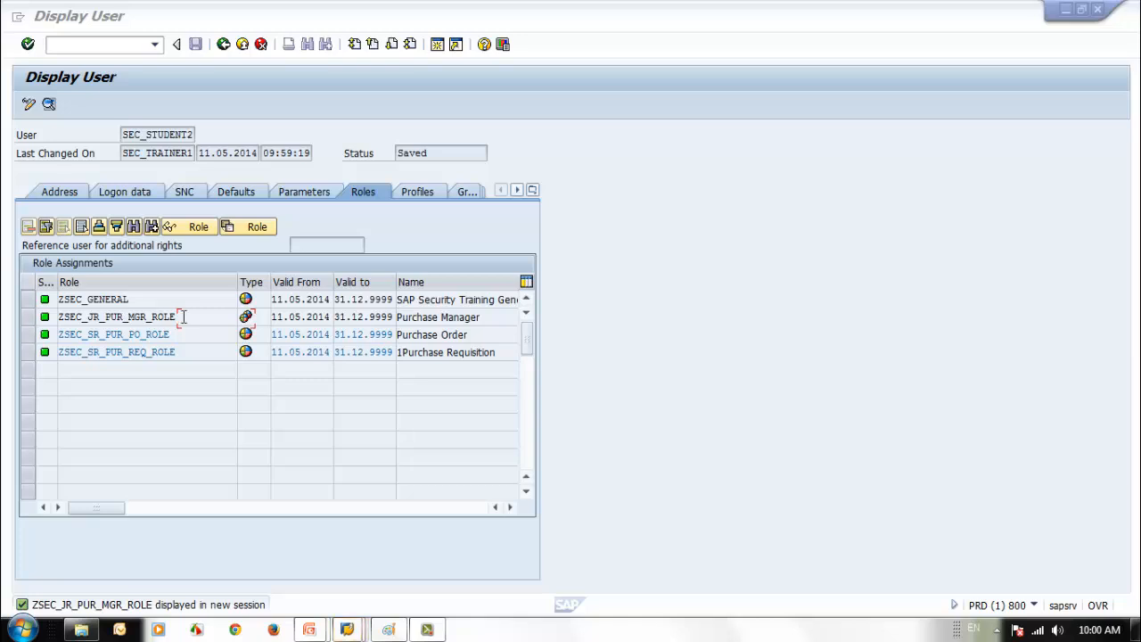
pyautogui.click(223, 46)
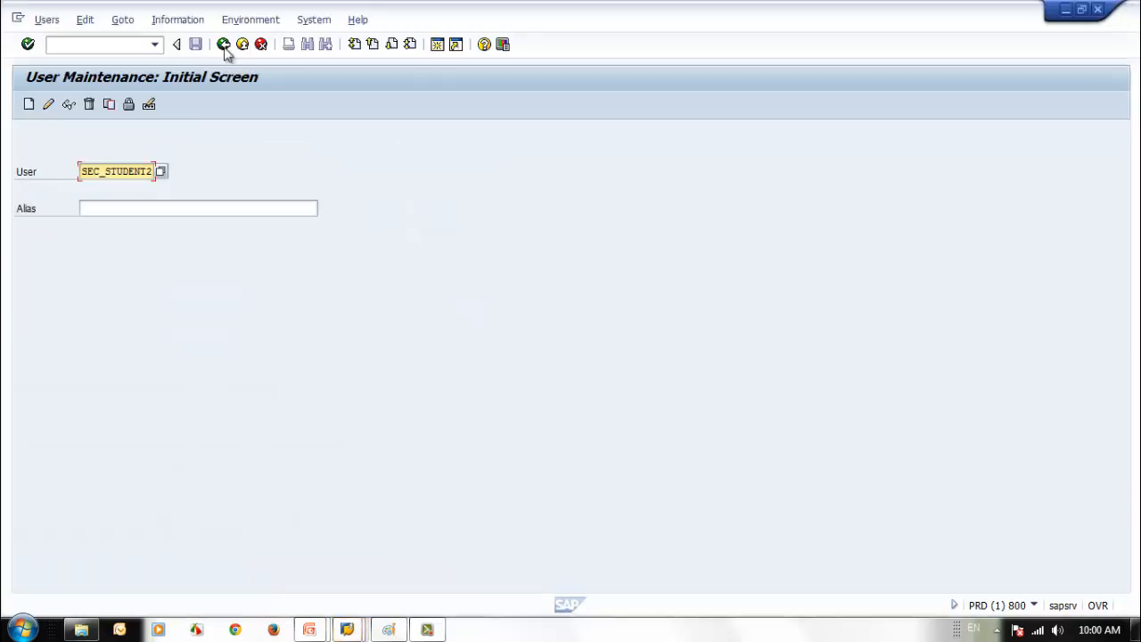
# - Run SU10 with SEC_STUDENT3 and SEC_STUDENT4 taken from the input history and start the mass change
pyautogui.click(224, 44)
pyautogui.click(113, 45)
pyautogui.write('S')
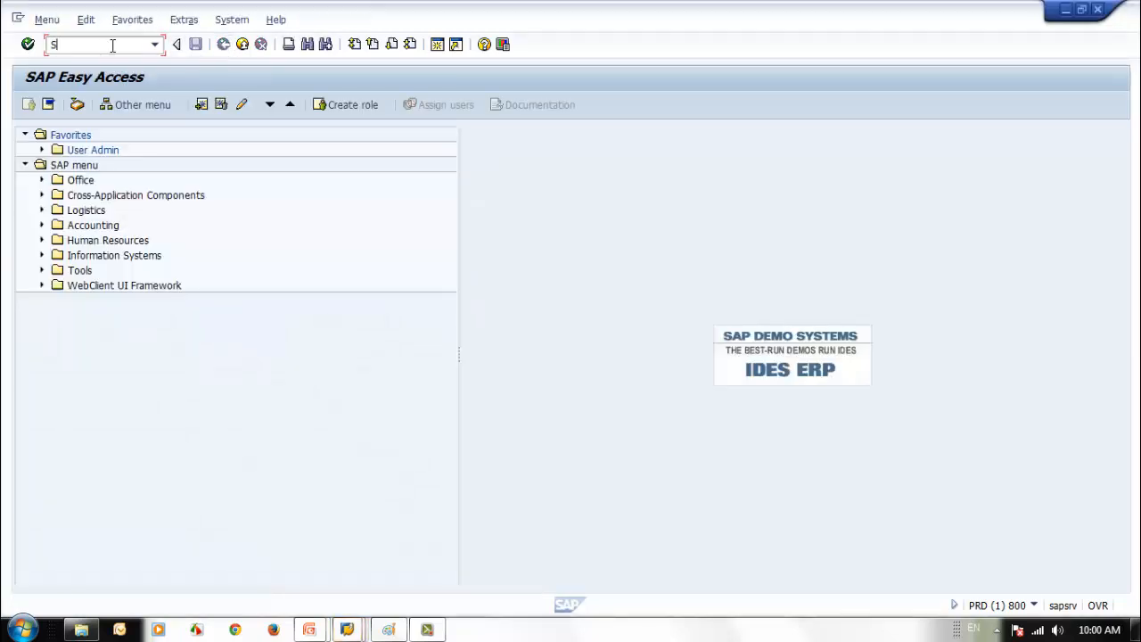
pyautogui.write('U10')
pyautogui.press('Return')
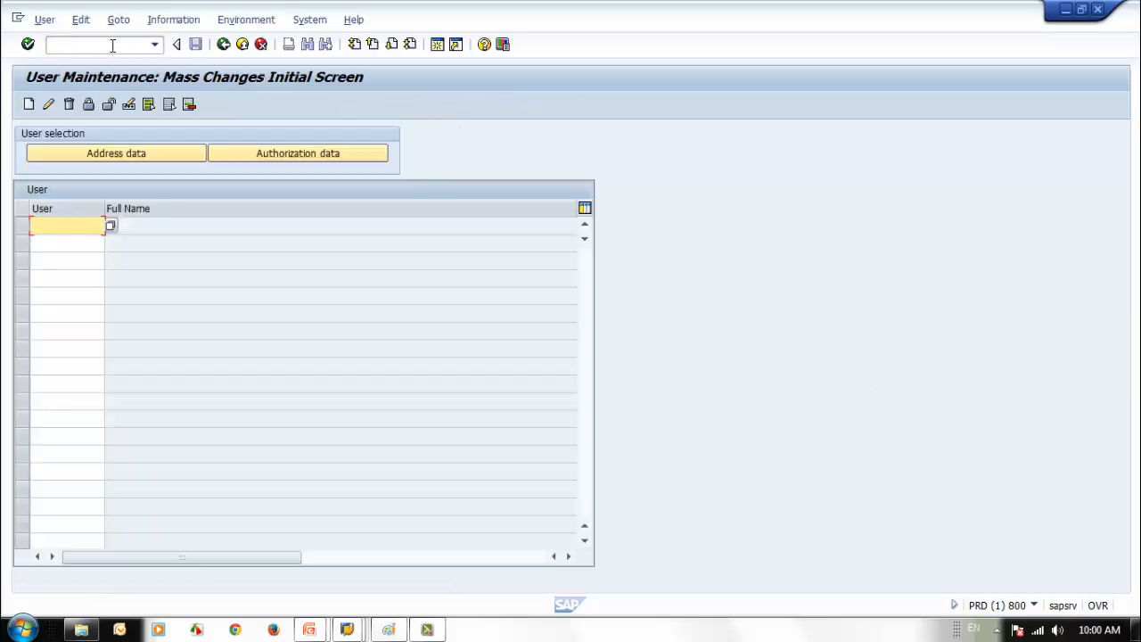
pyautogui.click(71, 226)
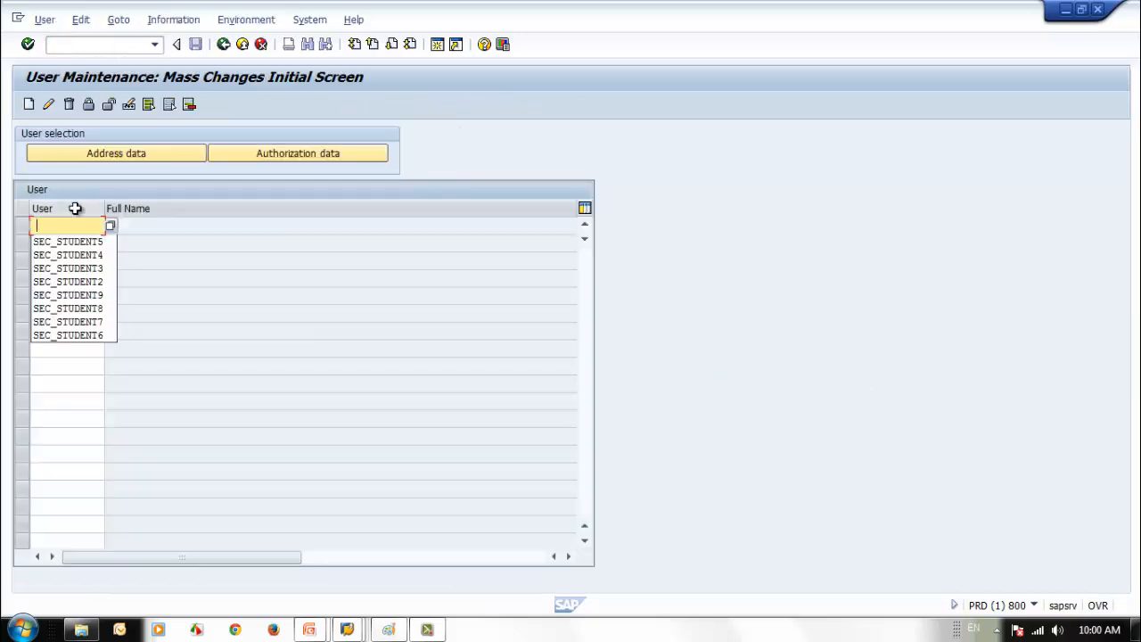
pyautogui.click(88, 267)
pyautogui.click(84, 244)
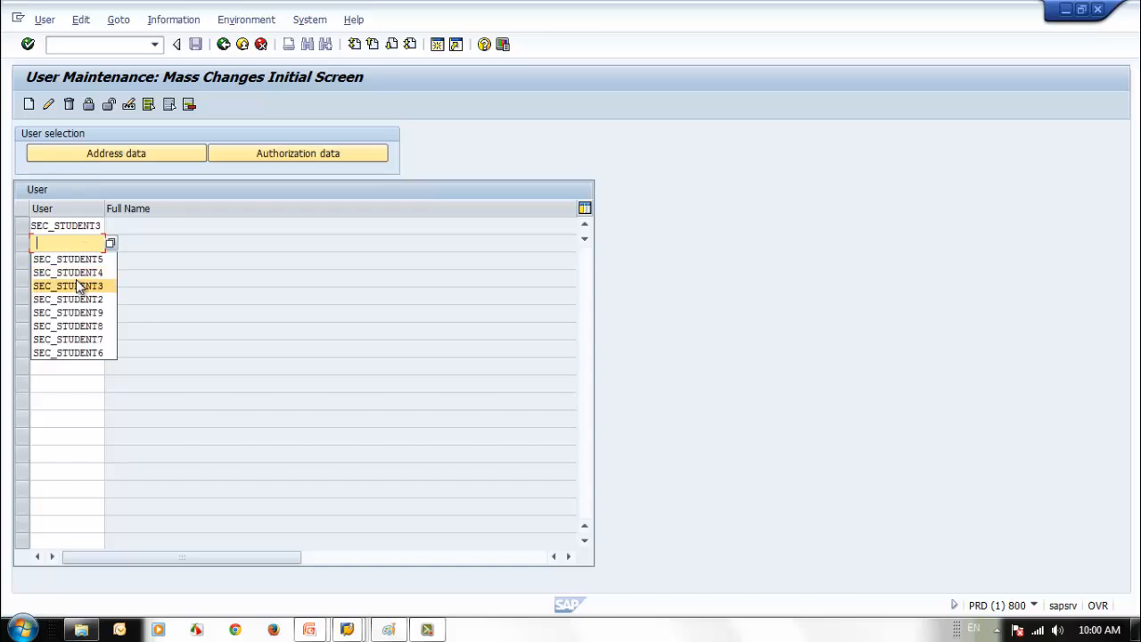
pyautogui.click(76, 273)
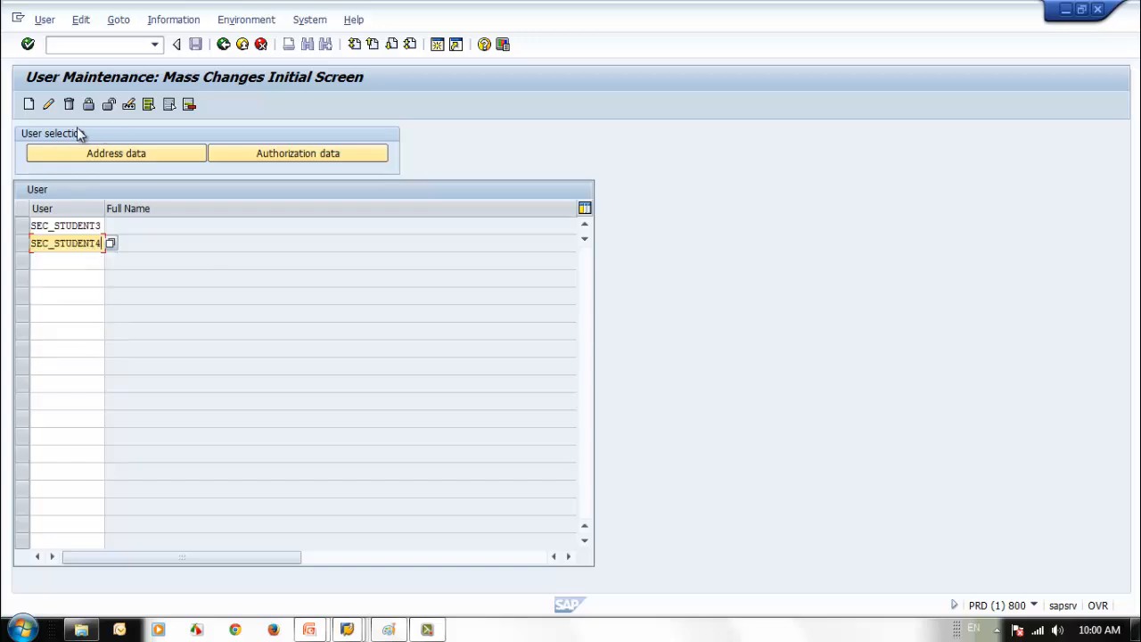
pyautogui.click(48, 105)
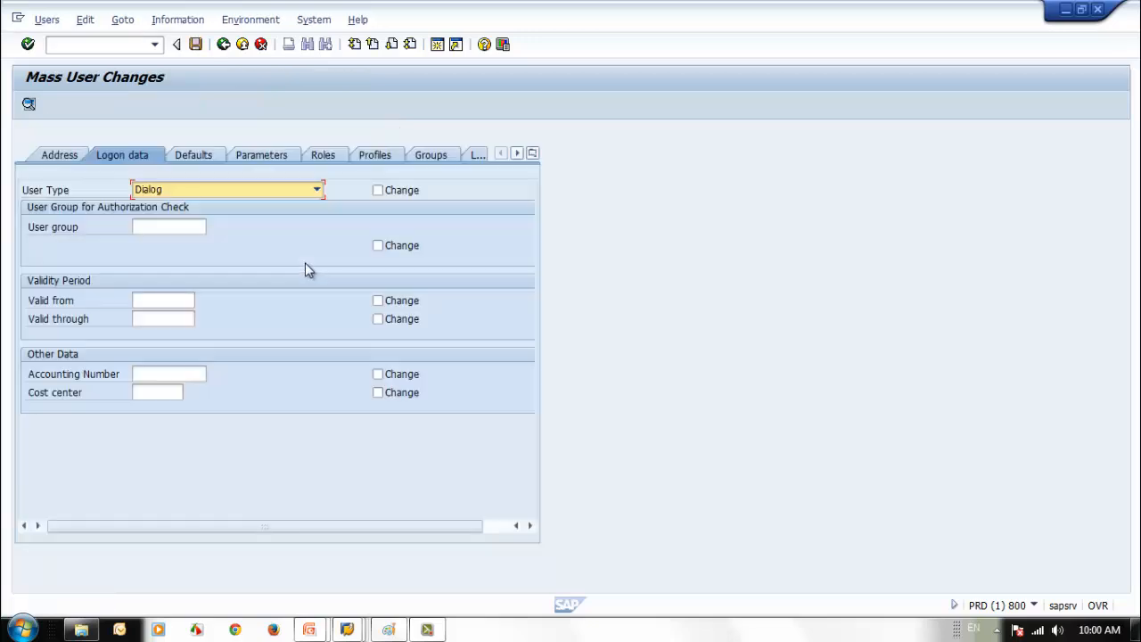
# - Set ZSEC_JR_PUR_MGR_ROLE, ZSEC_SR_PUR_PO_ROLE and ZSEC_SR_PUR_REQ_ROLE to Remove on the Roles tab and try saving
pyautogui.click(329, 156)
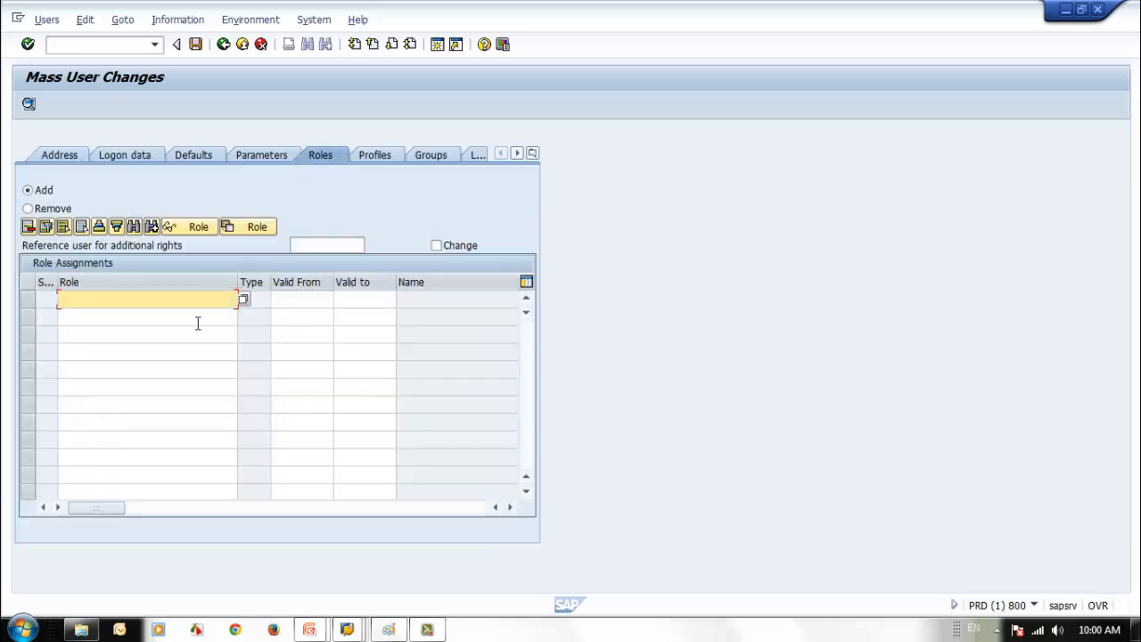
pyautogui.click(28, 209)
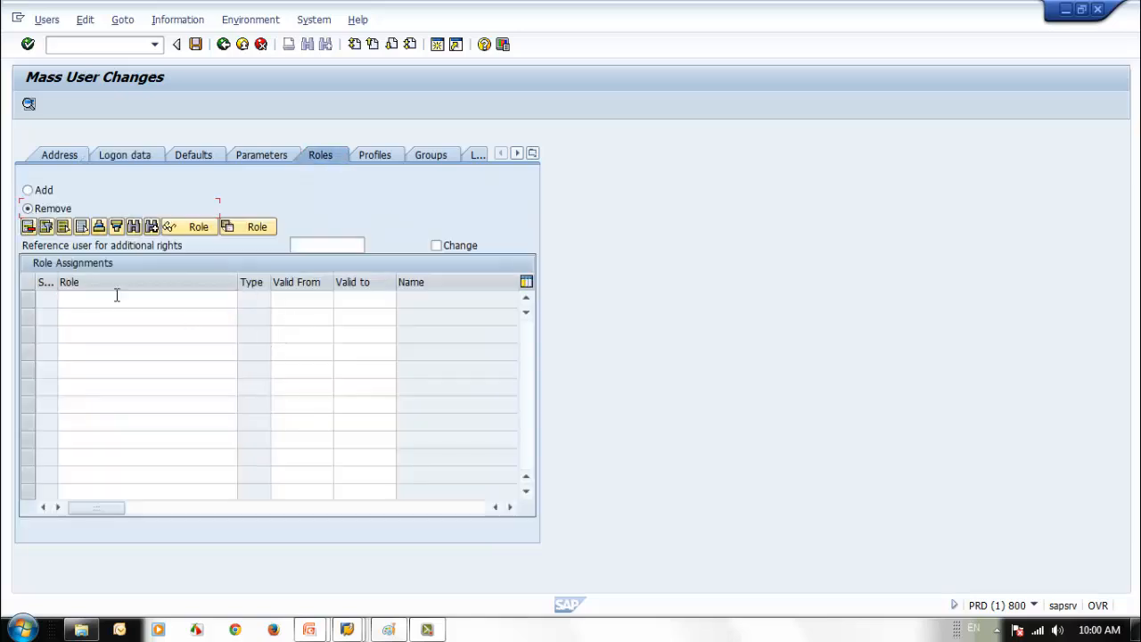
pyautogui.click(115, 301)
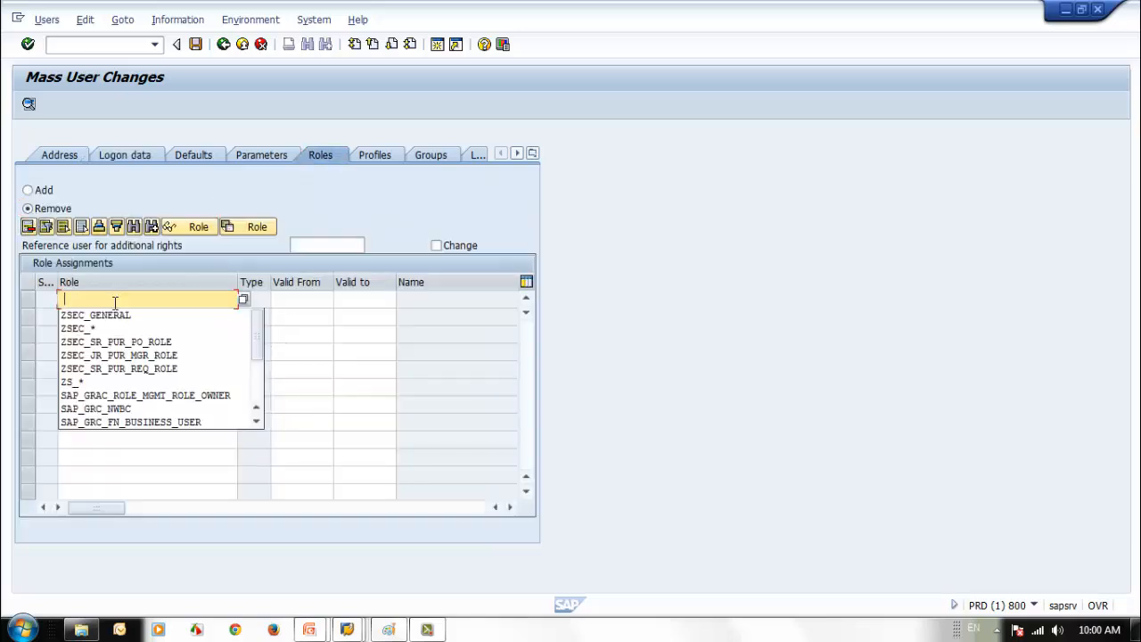
pyautogui.click(125, 356)
pyautogui.press('Return')
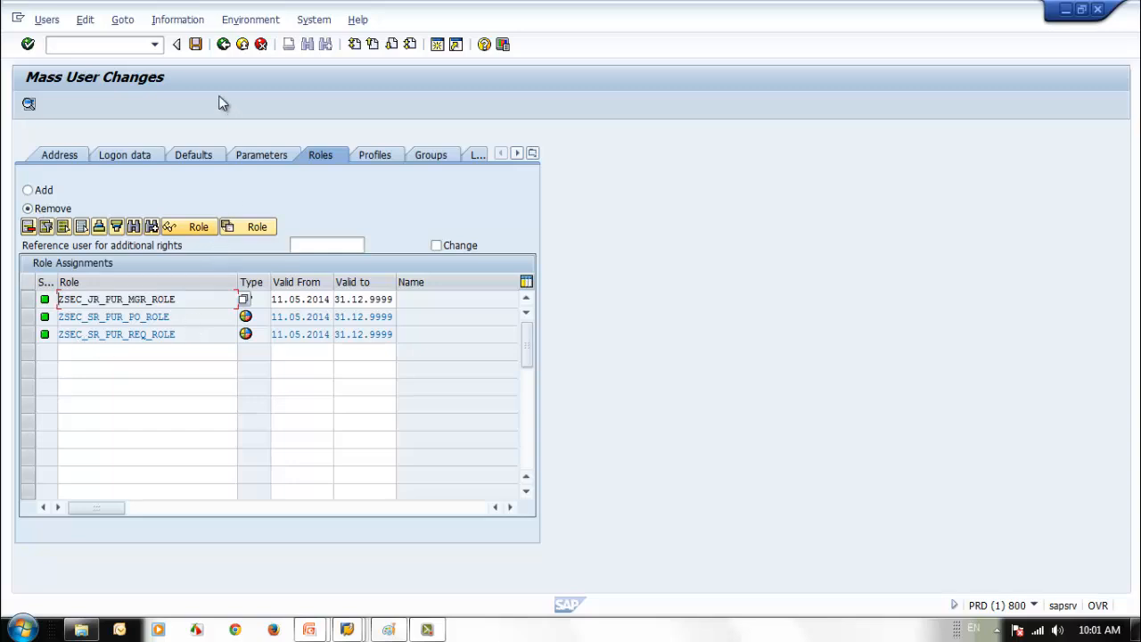
pyautogui.click(195, 44)
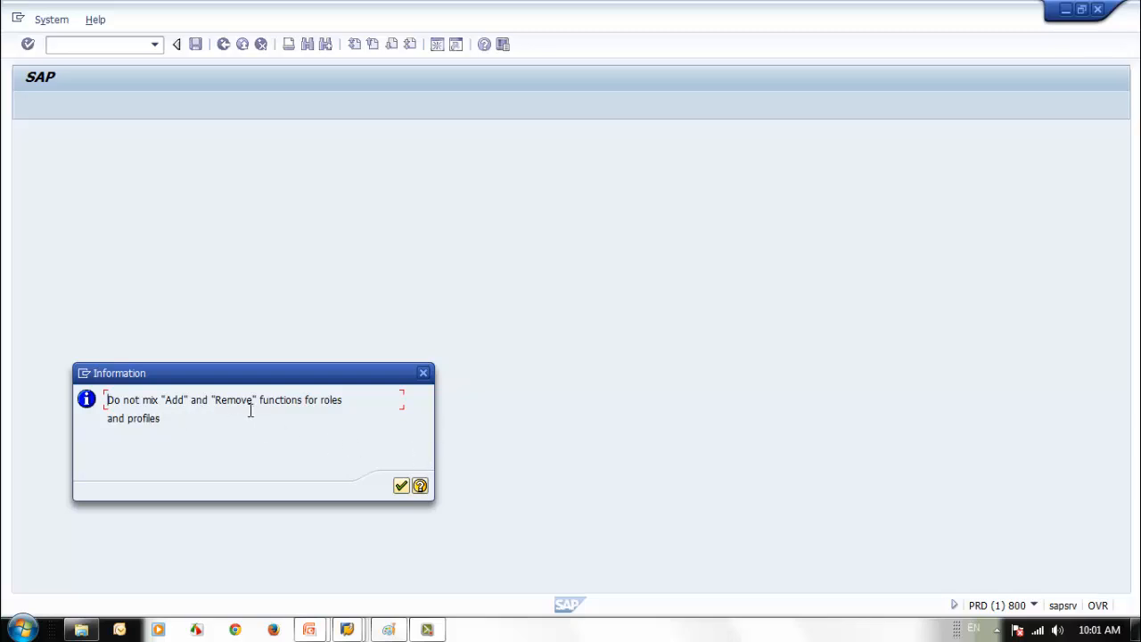
# - Retry saving the role removal, dismissing the add/remove mixing notice each time
pyautogui.click(401, 485)
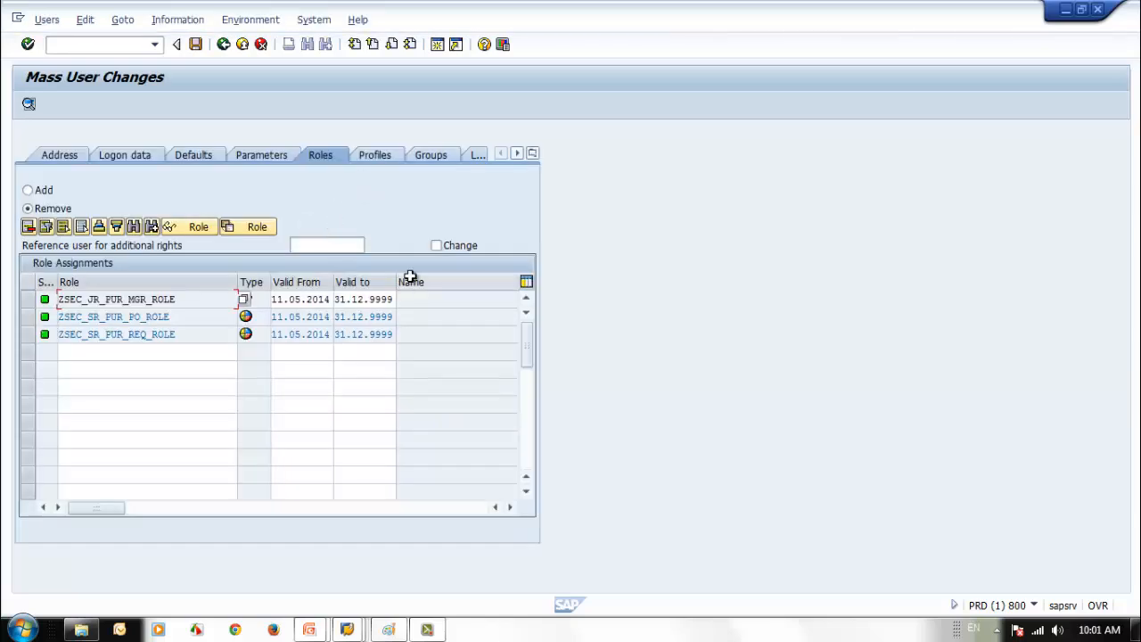
pyautogui.click(436, 245)
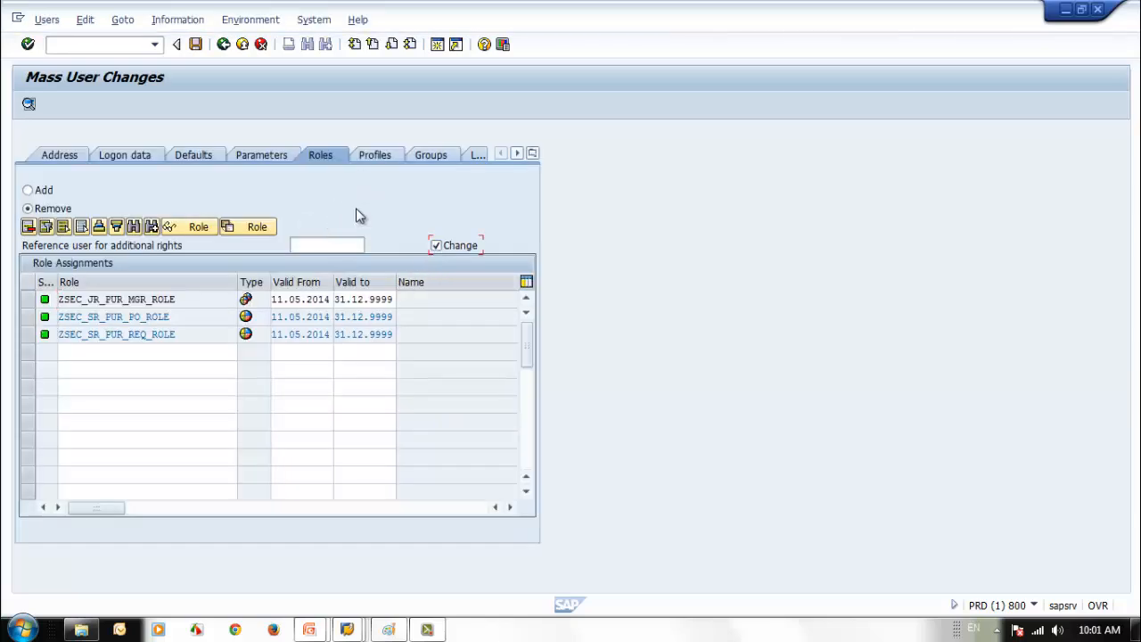
pyautogui.click(201, 49)
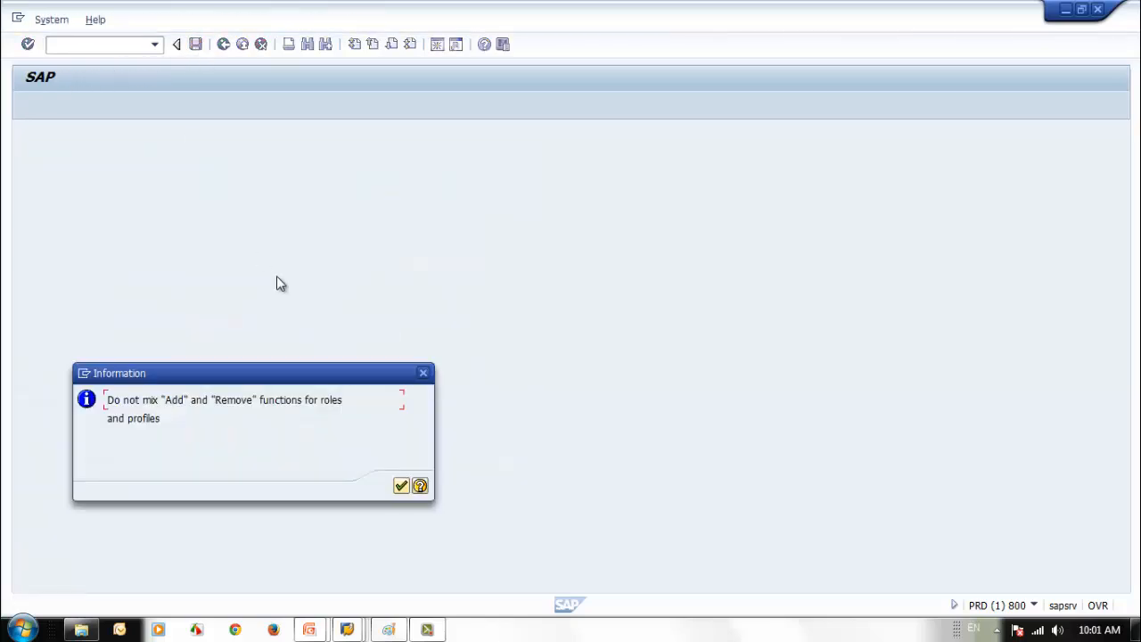
pyautogui.click(401, 485)
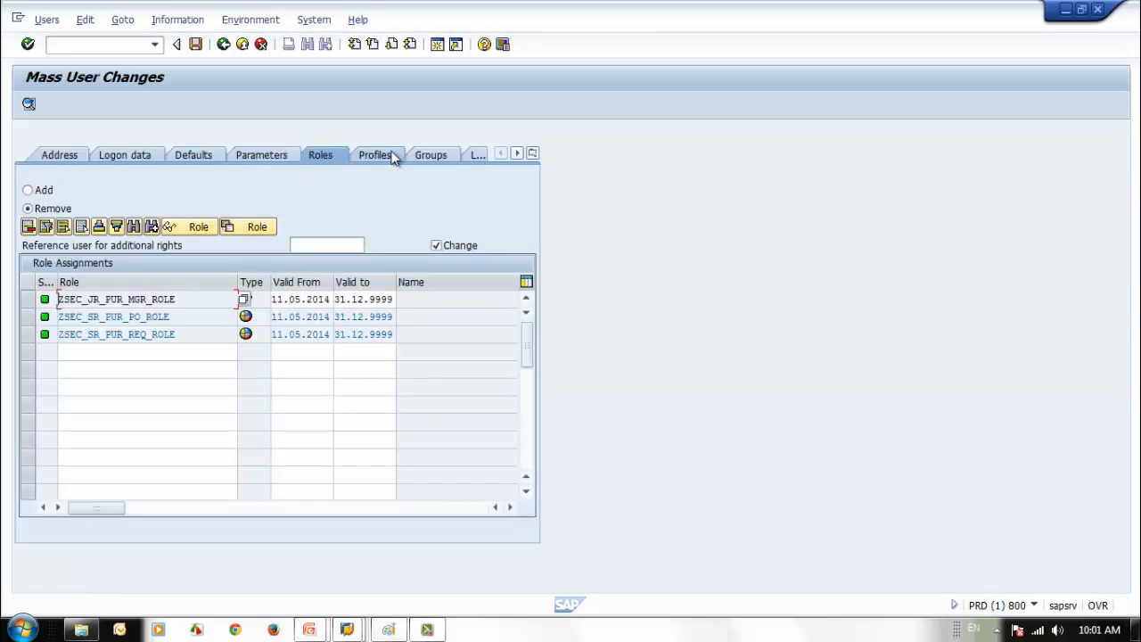
pyautogui.click(195, 44)
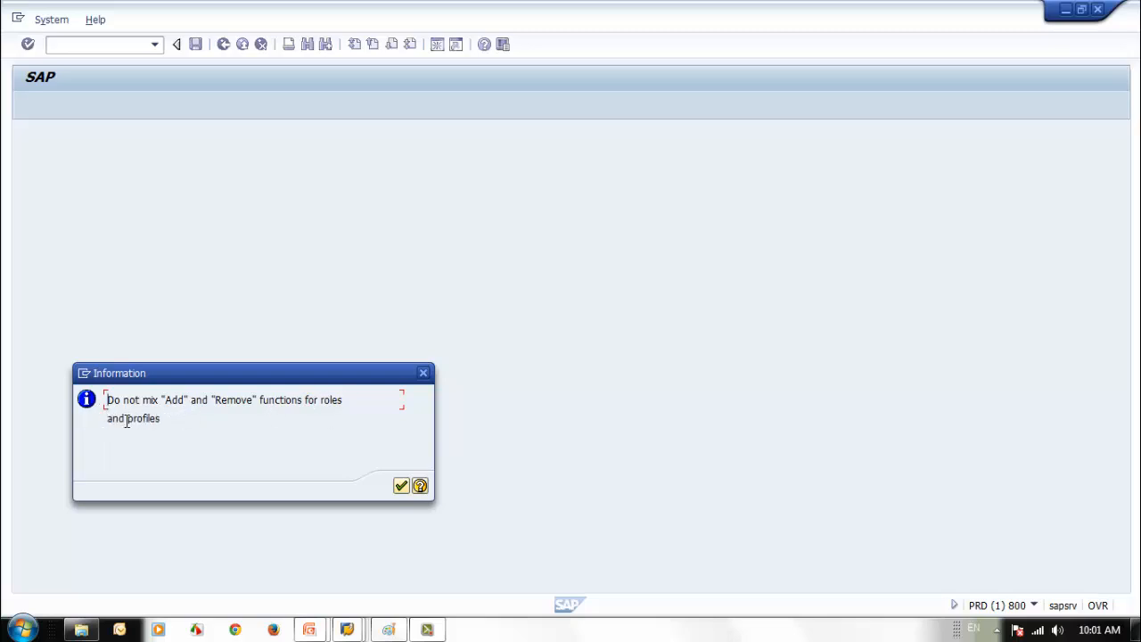
pyautogui.click(402, 486)
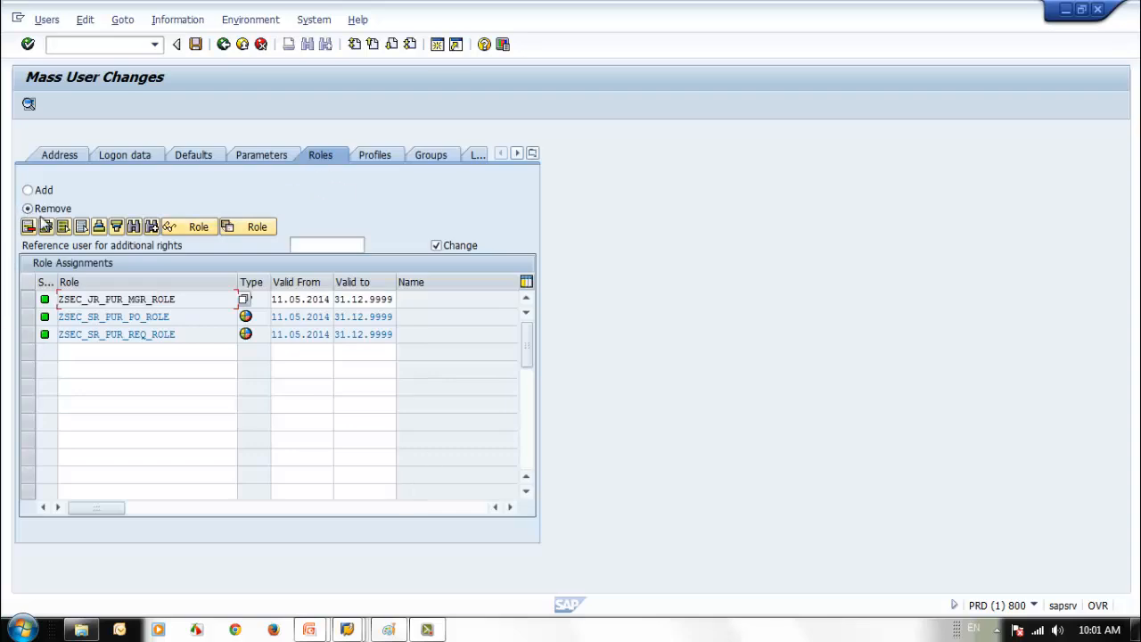
# - Switch the profiles to Remove as well, then save the role removal
pyautogui.click(384, 157)
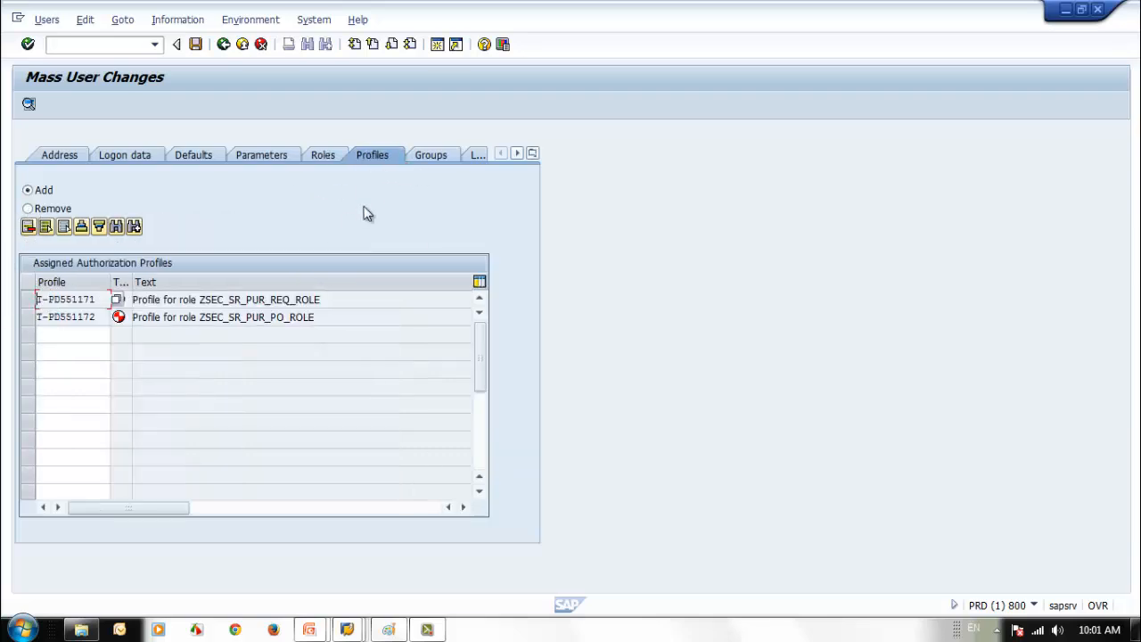
pyautogui.click(27, 209)
pyautogui.click(325, 157)
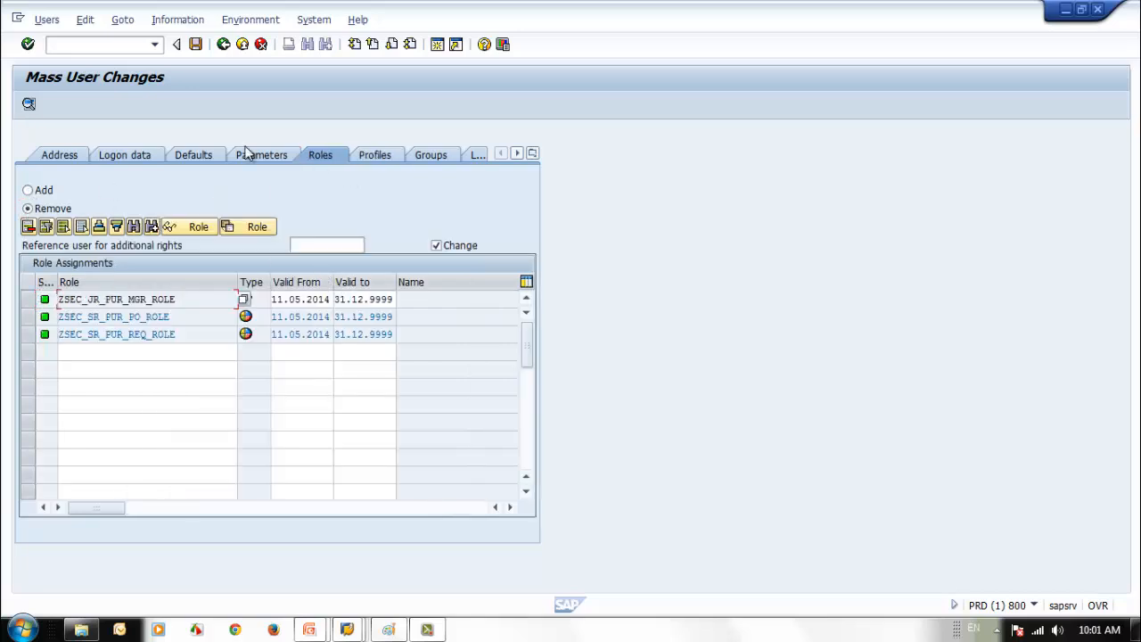
pyautogui.click(196, 45)
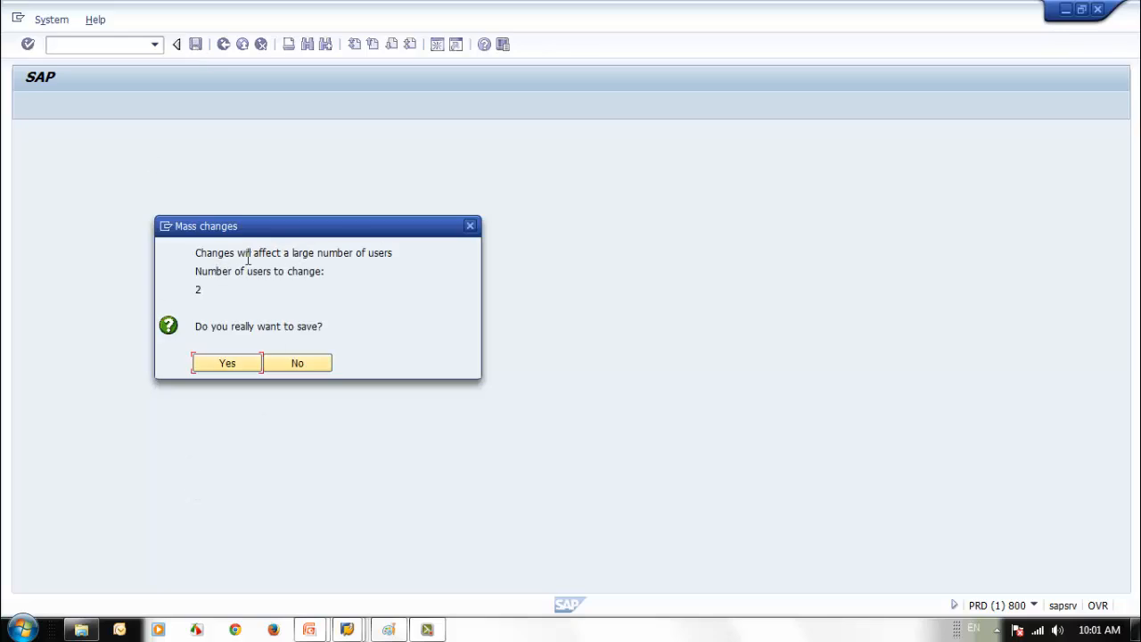
# - Confirm the removal for both users and check SEC_STUDENT3's Deleted profiles in the log
pyautogui.click(235, 368)
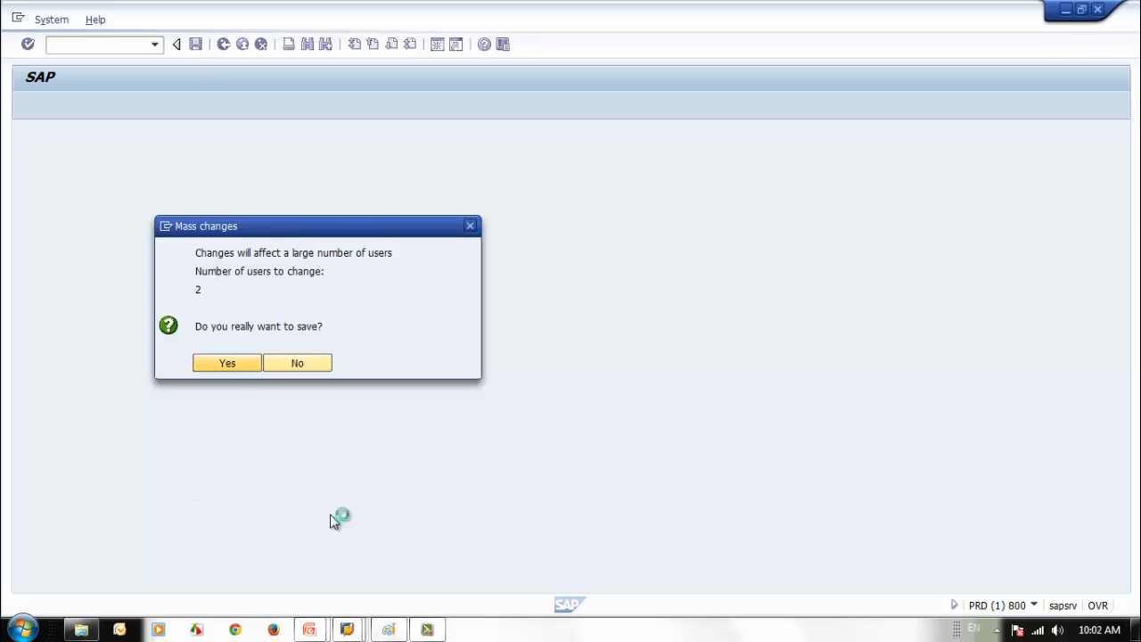
pyautogui.click(26, 198)
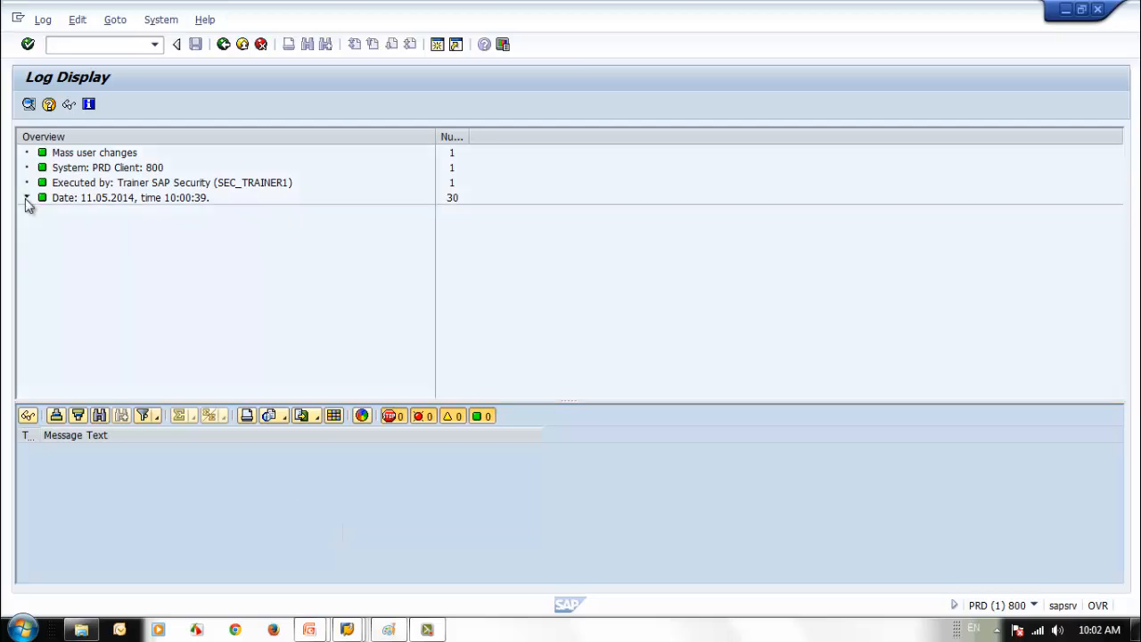
pyautogui.click(43, 212)
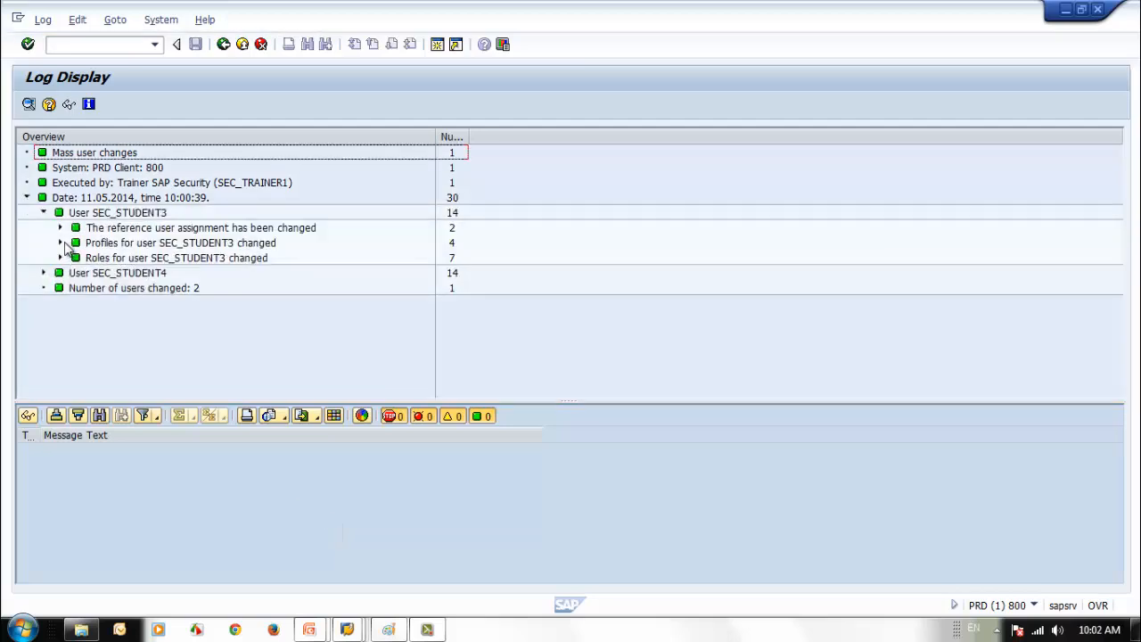
pyautogui.click(61, 243)
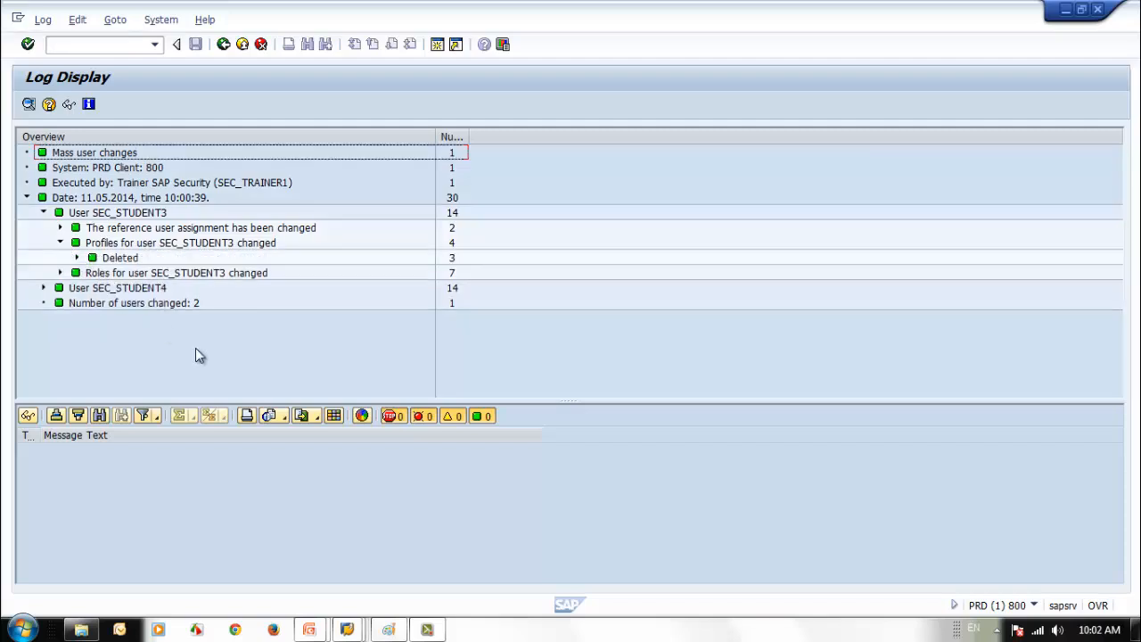
pyautogui.click(77, 258)
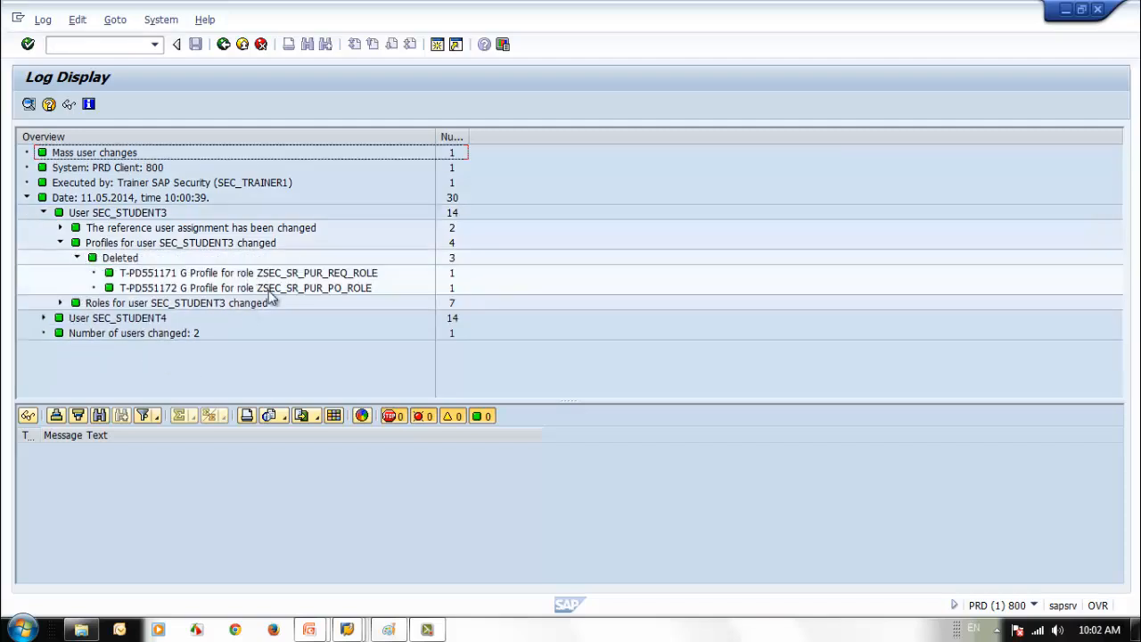
pyautogui.click(224, 46)
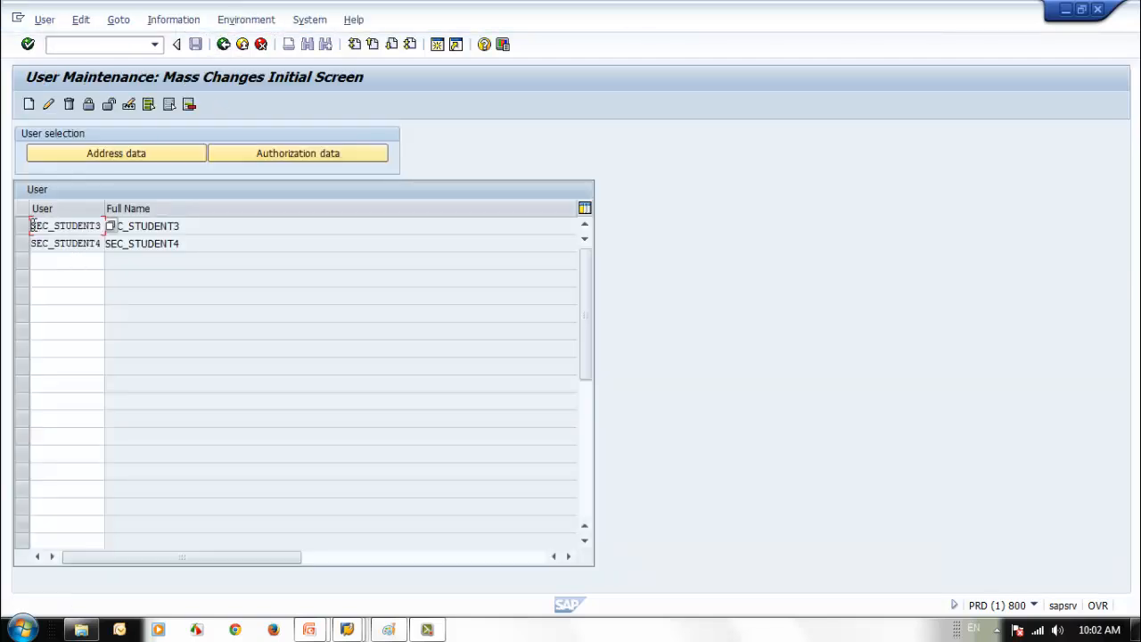
# - Check in SU01 that SEC_STUDENT3 now has only ZSEC_GENERAL, then return to Easy Access
pyautogui.moveTo(33, 225); pyautogui.dragTo(140, 224)
pyautogui.hotkey('ctrl', 'c')
pyautogui.click(224, 49)
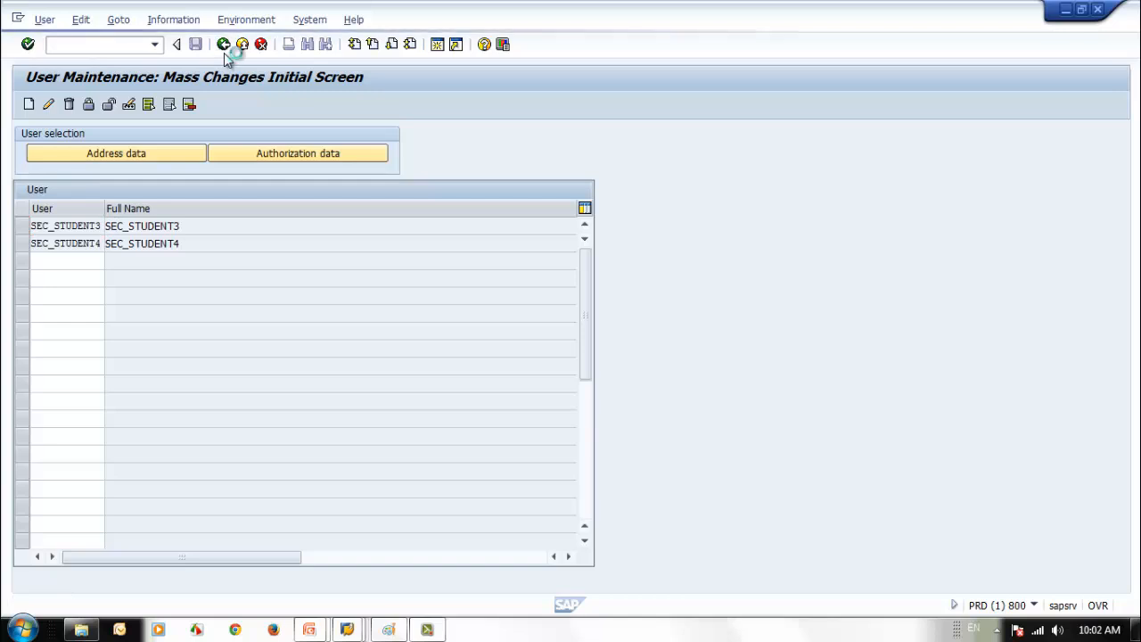
pyautogui.write('su01')
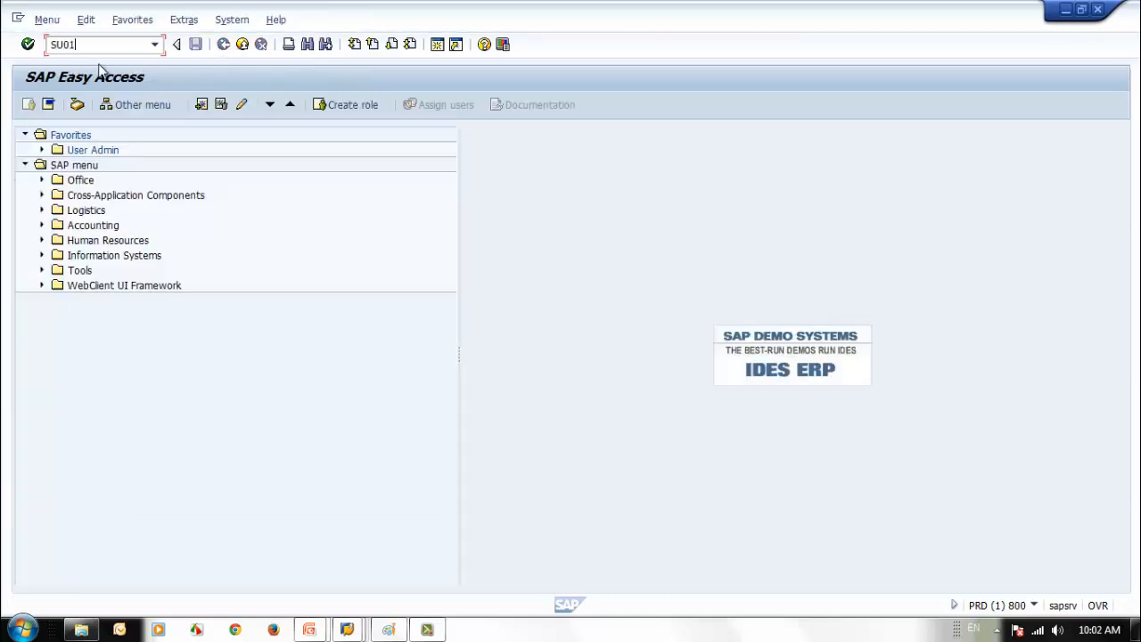
pyautogui.press('Return')
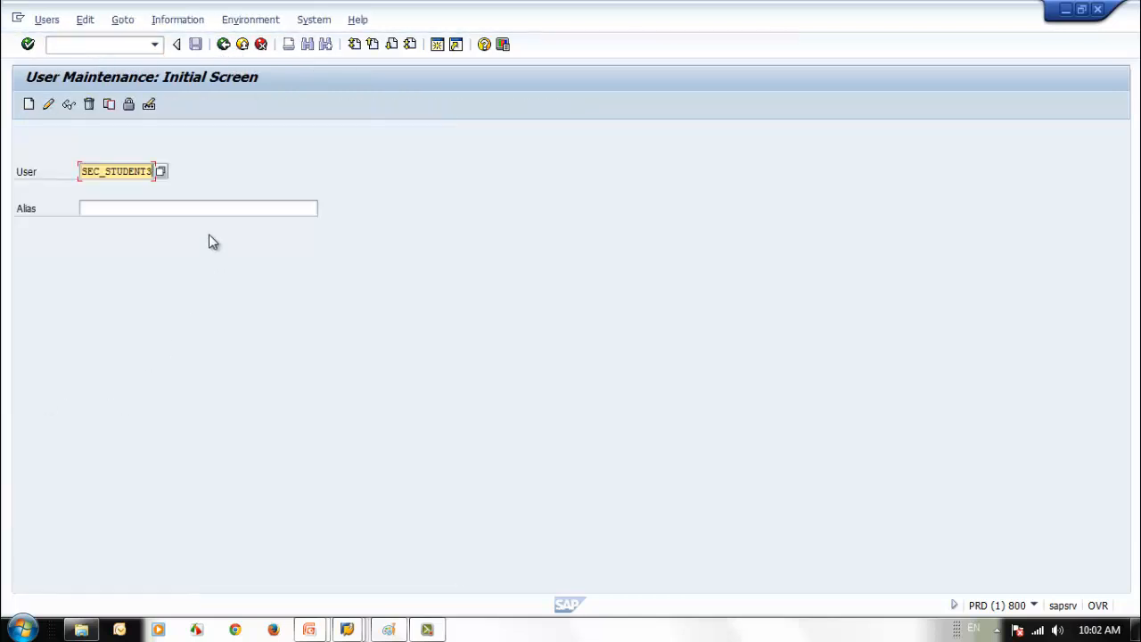
pyautogui.click(69, 105)
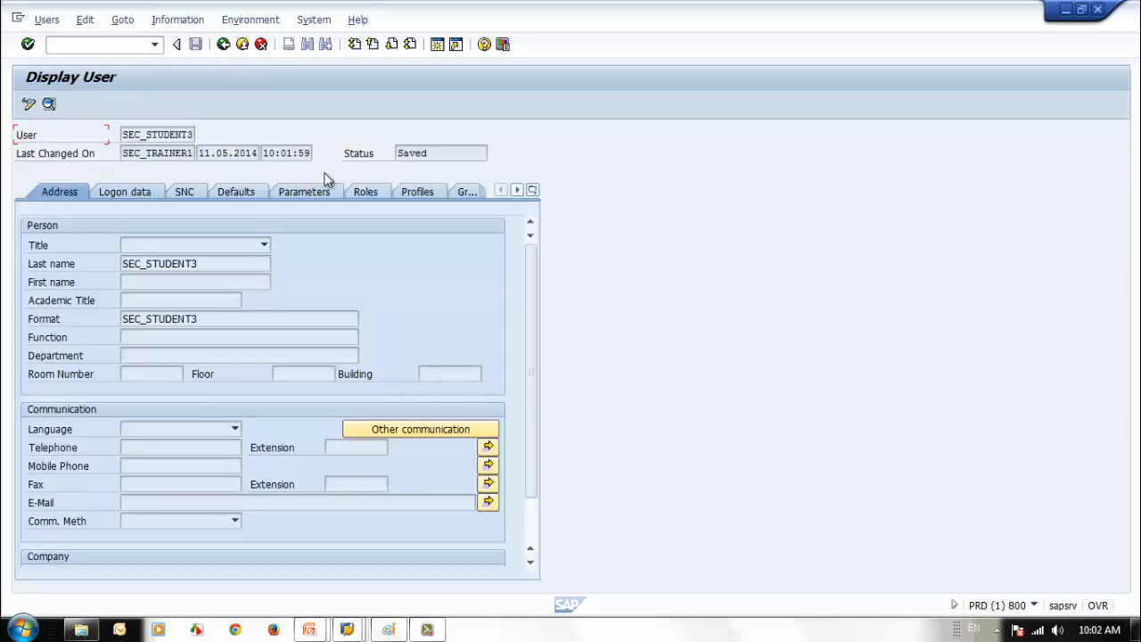
pyautogui.click(361, 192)
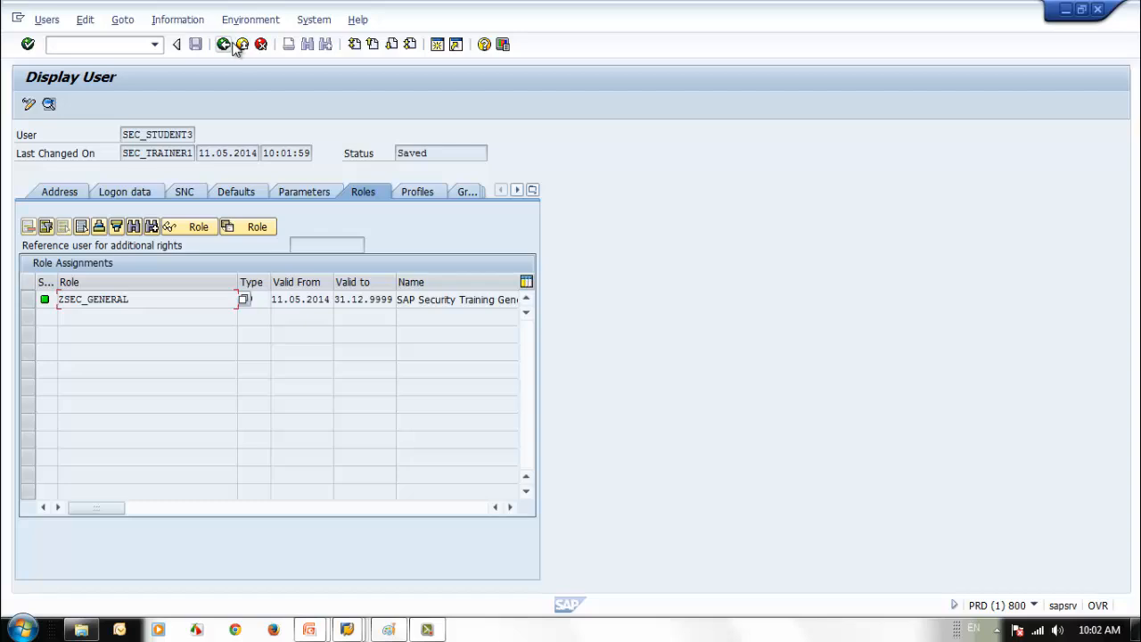
pyautogui.click(223, 44)
pyautogui.click(223, 43)
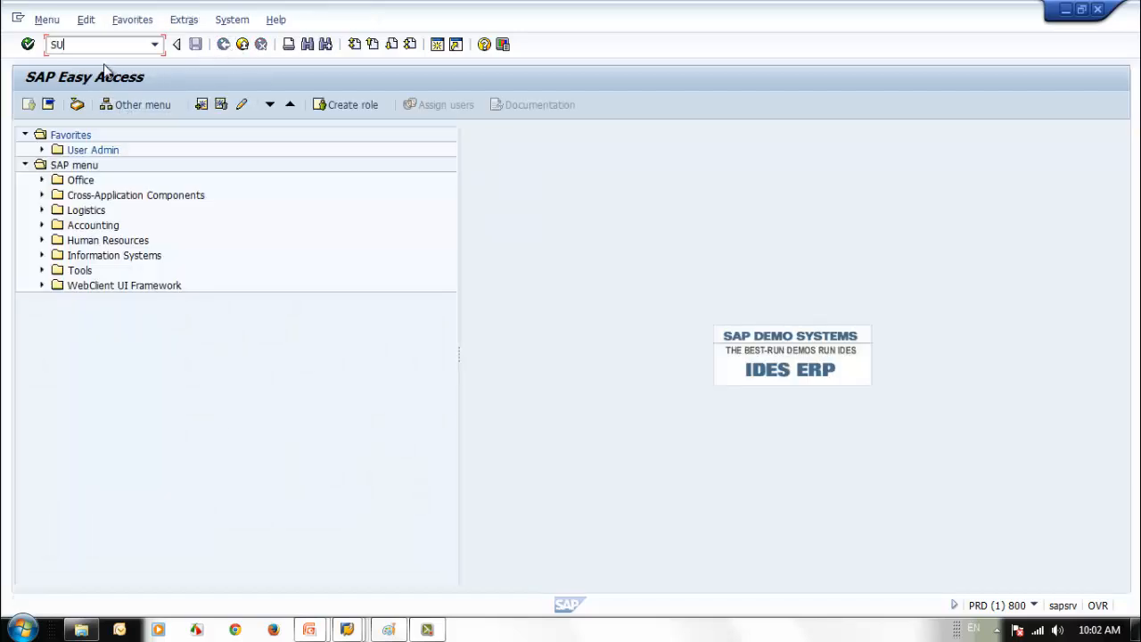
# - Run SU10 and enter SEC_STUDENT2 in the first user row
pyautogui.write('10')
pyautogui.press('Return')
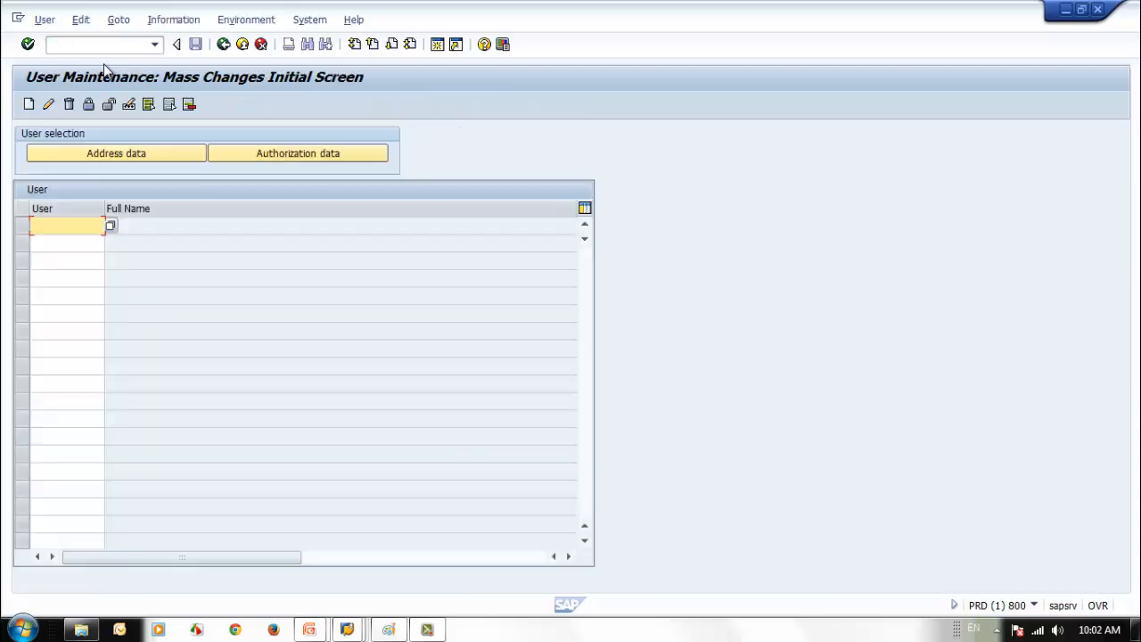
pyautogui.click(67, 225)
pyautogui.click(68, 241)
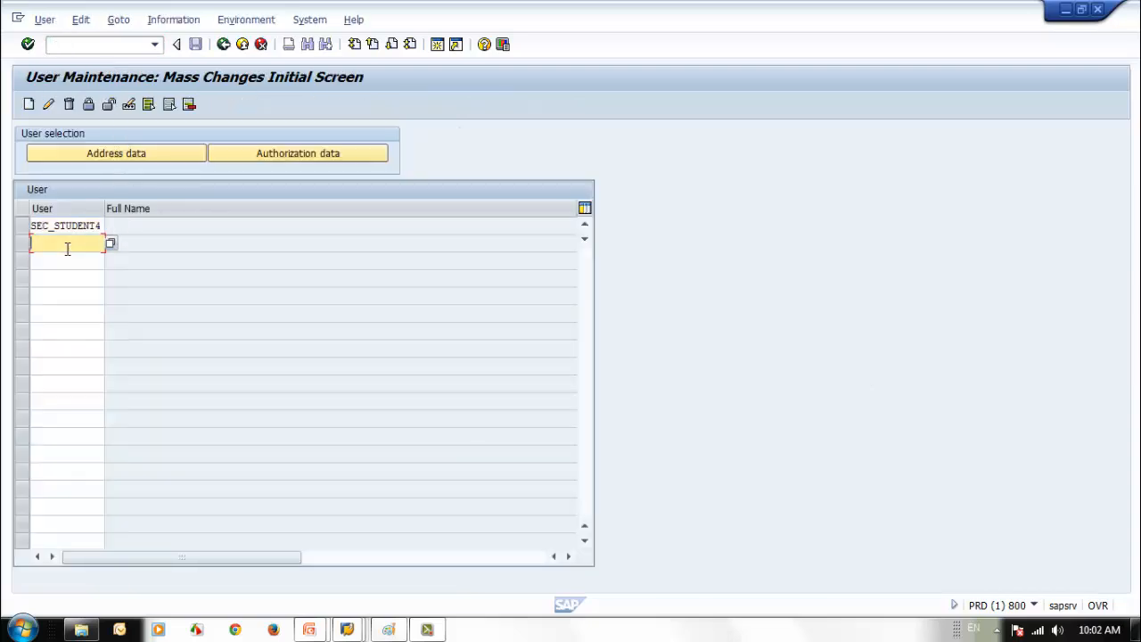
pyautogui.click(68, 241)
pyautogui.click(98, 225)
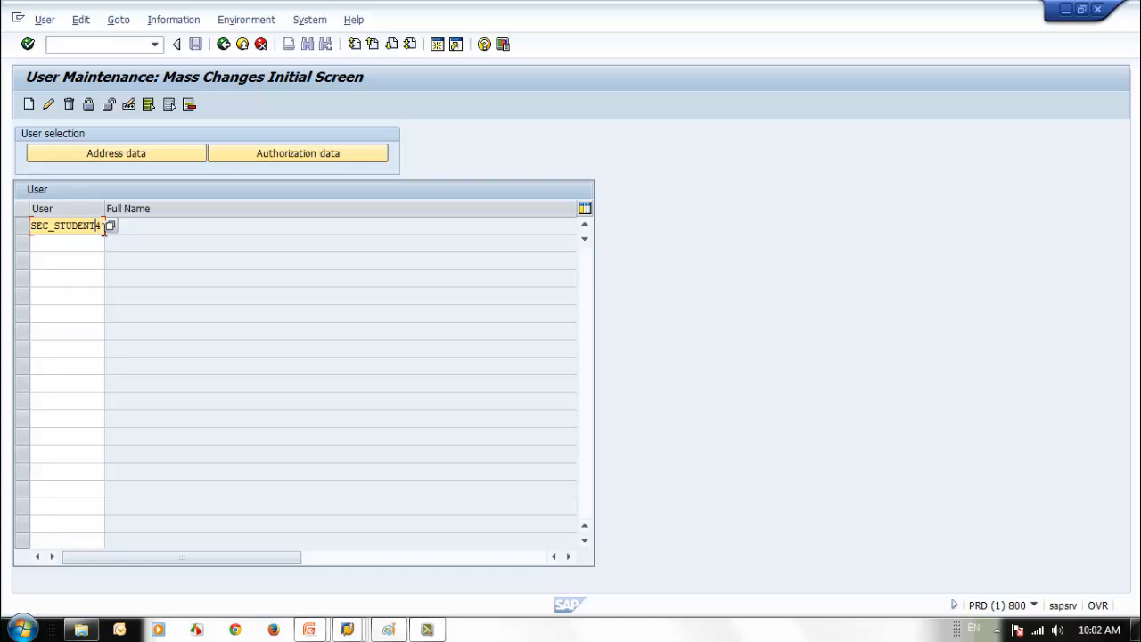
pyautogui.press('BackSpace')
pyautogui.write('2')
# - Fill the next rows with SEC_STUDENT3, SEC_STUDENT4 and SEC_STUDENT5 and start the mass change
pyautogui.moveTo(96, 226); pyautogui.dragTo(4, 225)
pyautogui.hotkey('ctrl', 'c')
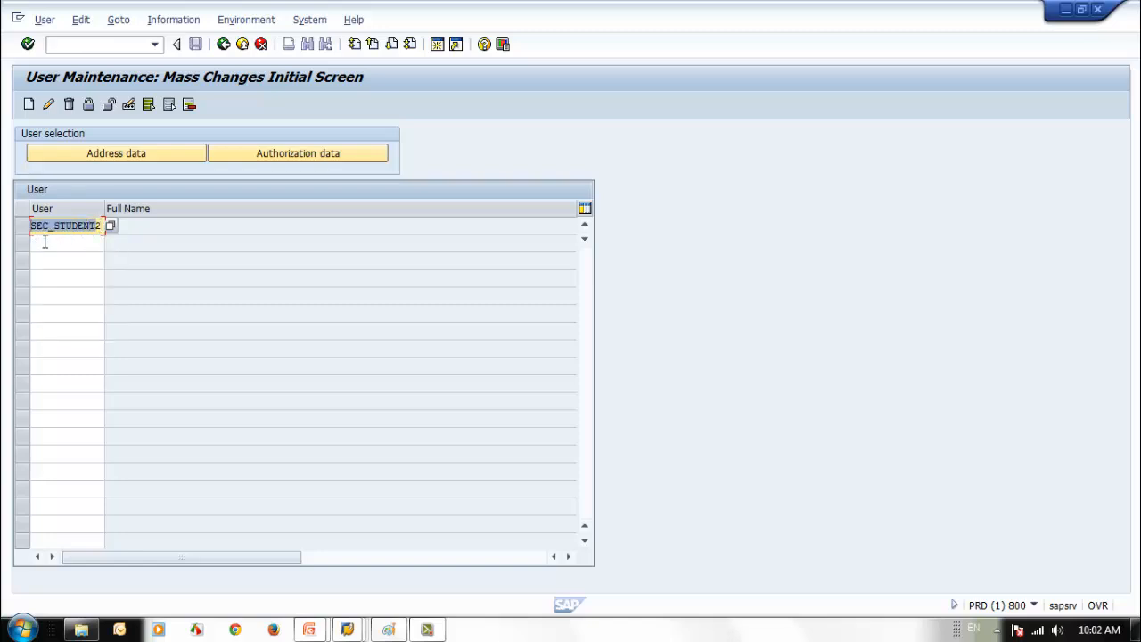
pyautogui.click(53, 243)
pyautogui.hotkey('ctrl', 'v')
pyautogui.write('3')
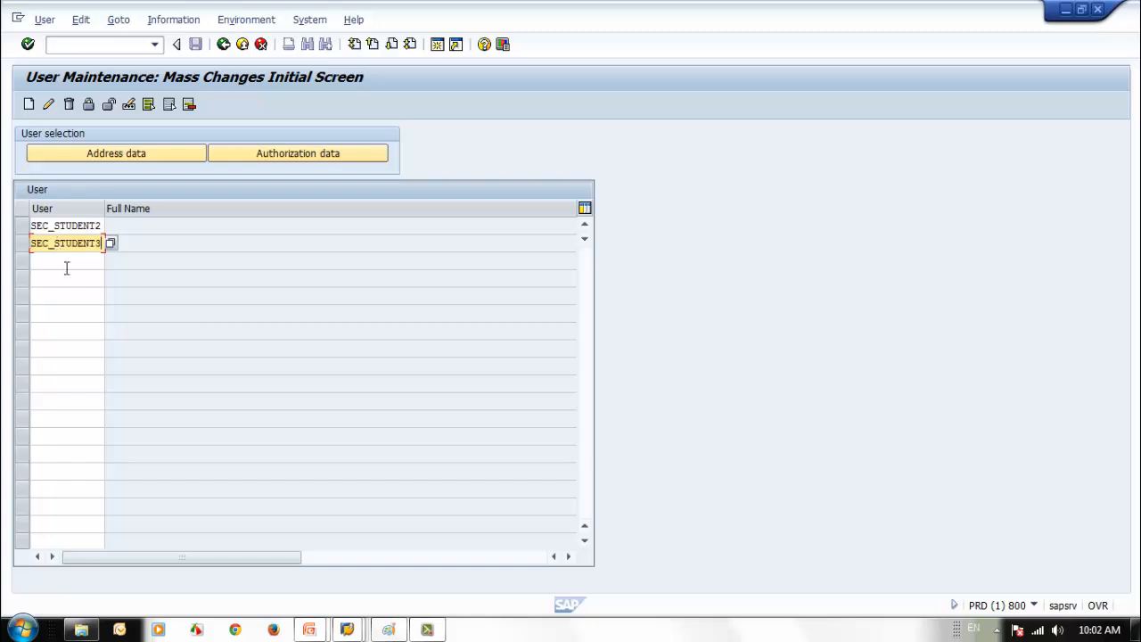
pyautogui.click(64, 260)
pyautogui.hotkey('ctrl', 'v')
pyautogui.write('4')
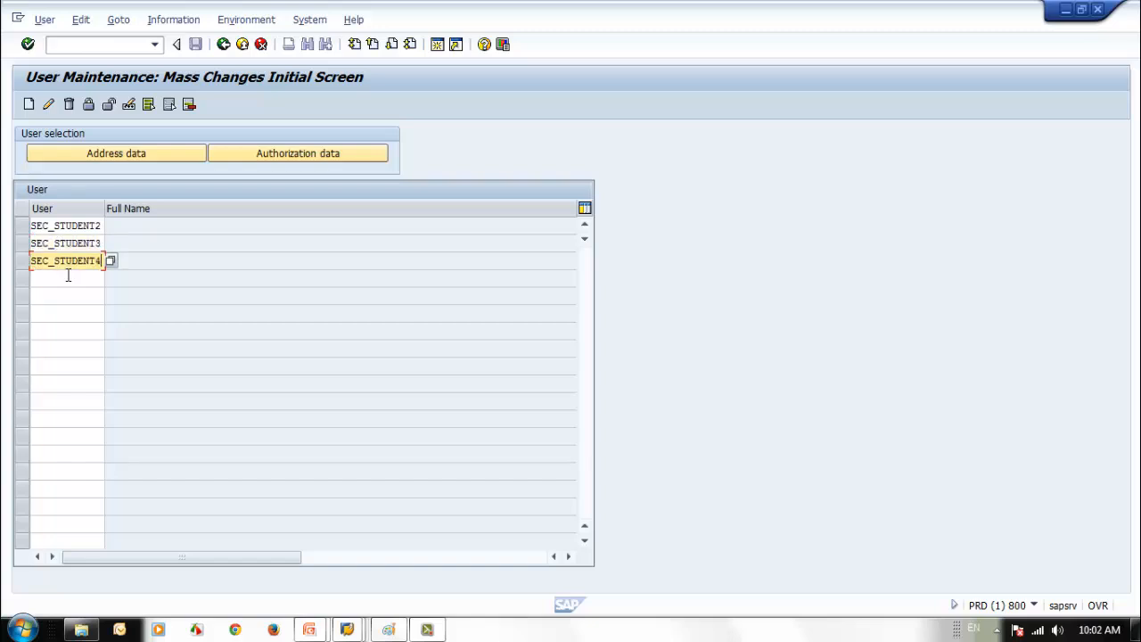
pyautogui.click(67, 278)
pyautogui.hotkey('ctrl', 'v')
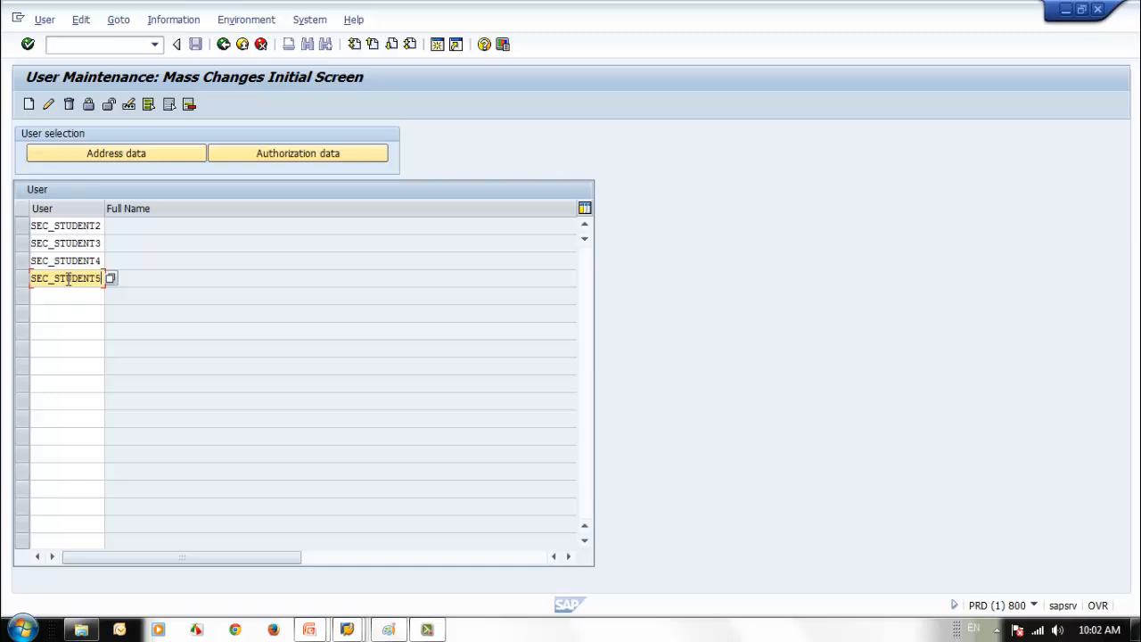
pyautogui.click(51, 105)
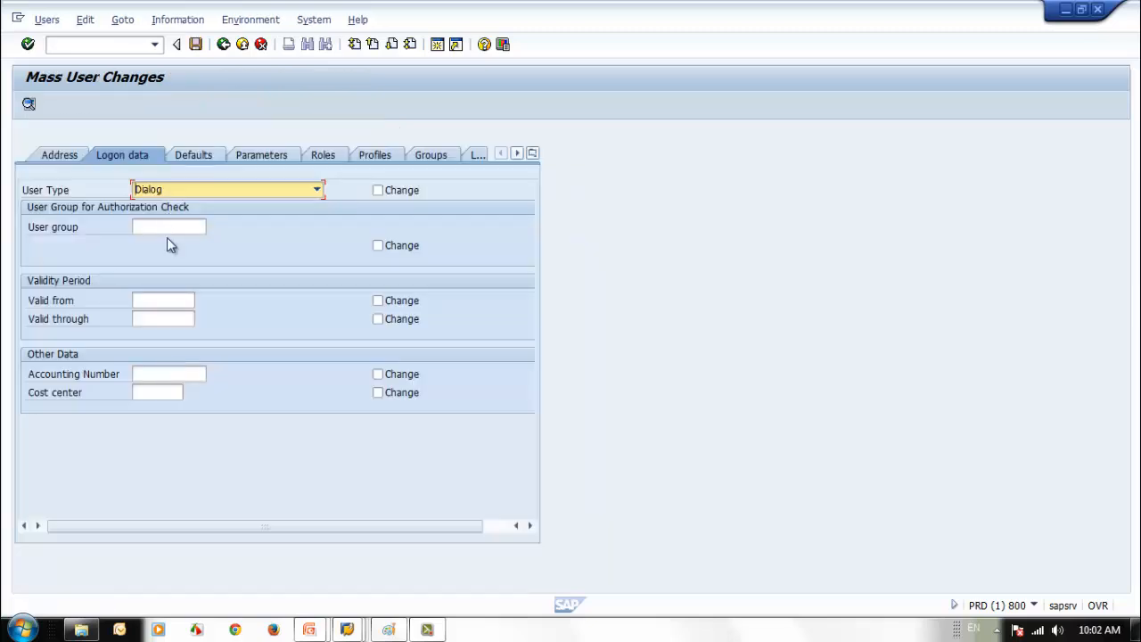
# - Assign user group SUPER to all four users, save the mass change, and return to the list
pyautogui.click(168, 230)
pyautogui.click(214, 228)
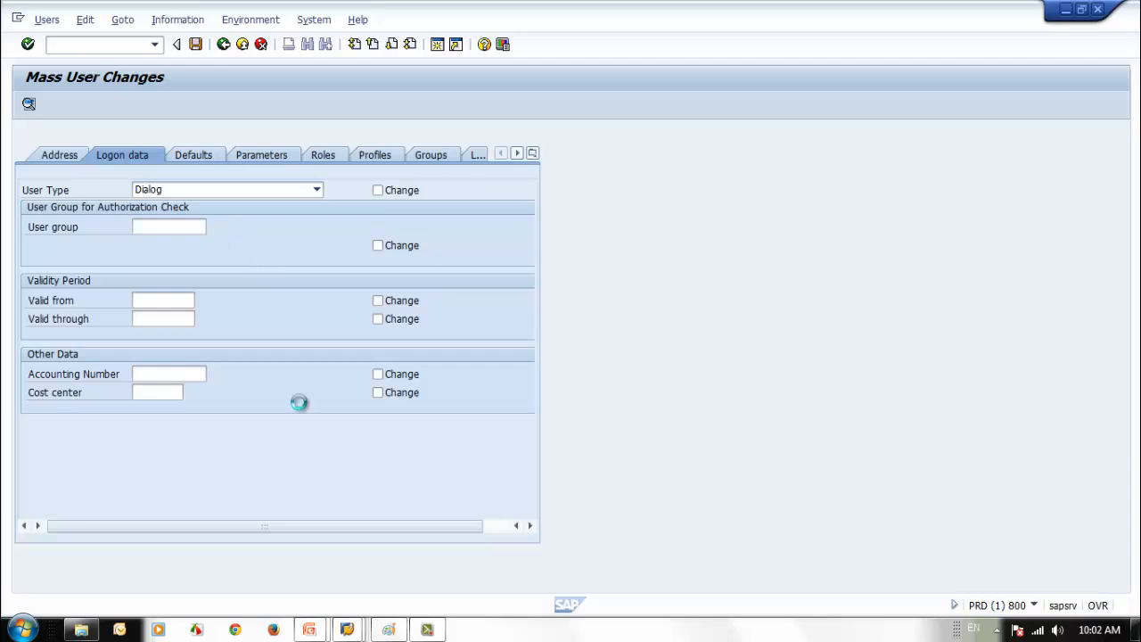
pyautogui.click(652, 558)
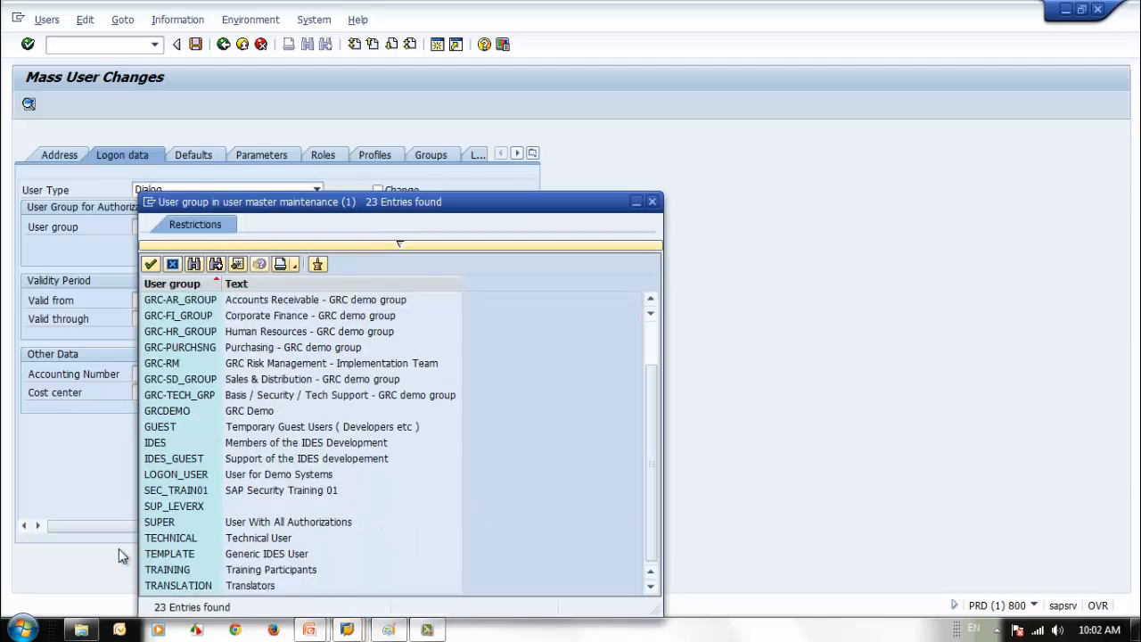
pyautogui.doubleClick(168, 521)
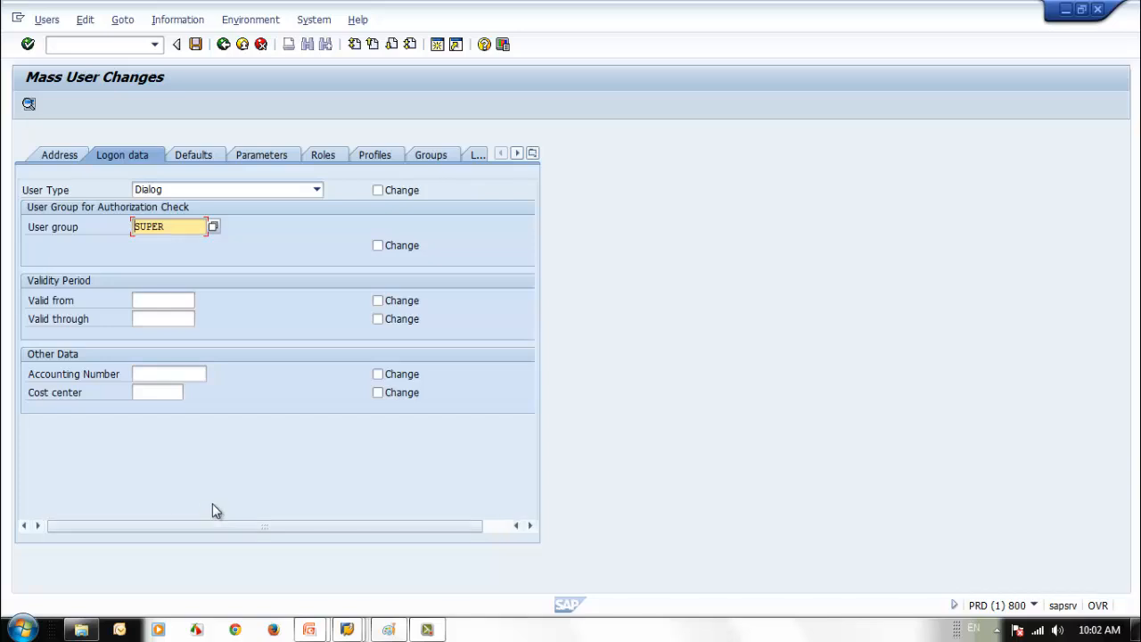
pyautogui.click(378, 248)
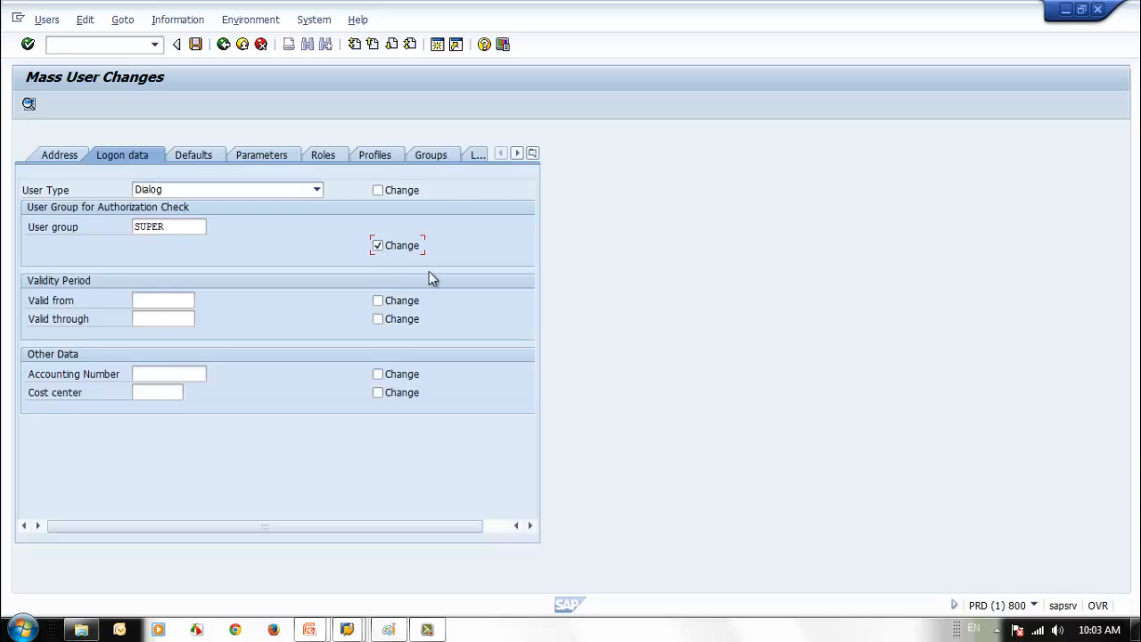
pyautogui.click(196, 44)
pyautogui.click(217, 363)
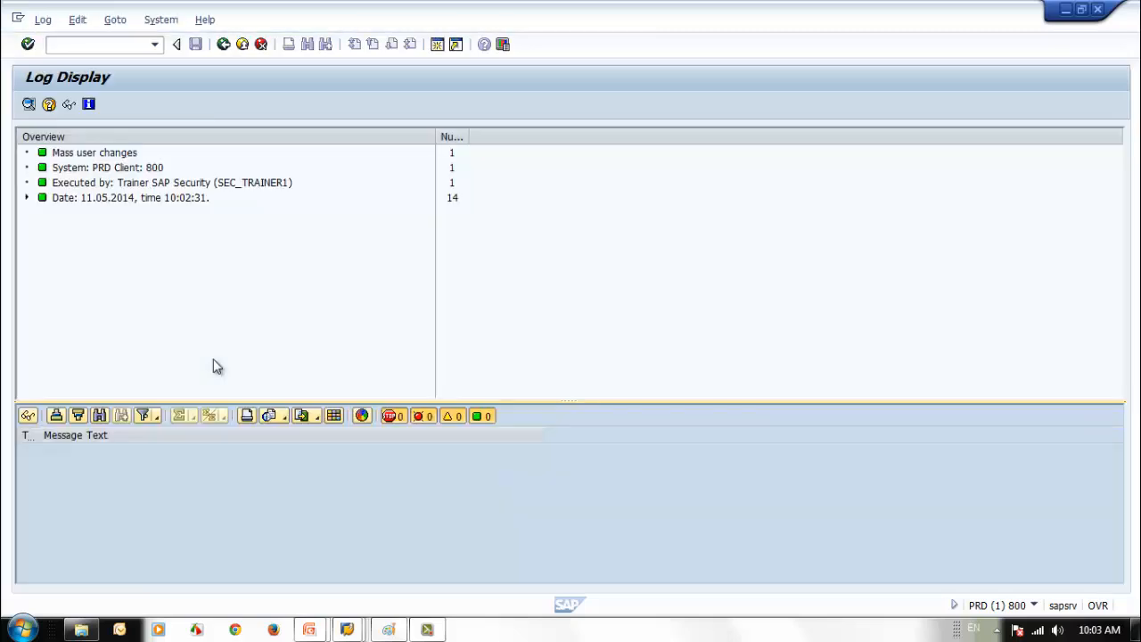
pyautogui.click(223, 44)
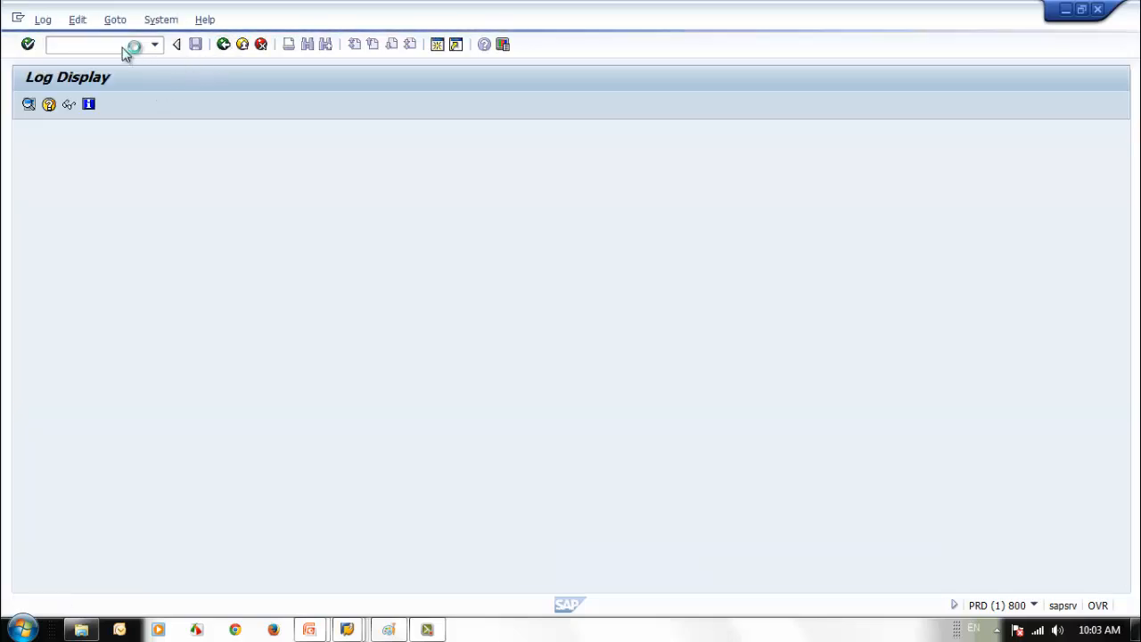
# - Select a user name and start entering /NSU01 in the command field
pyautogui.click(123, 46)
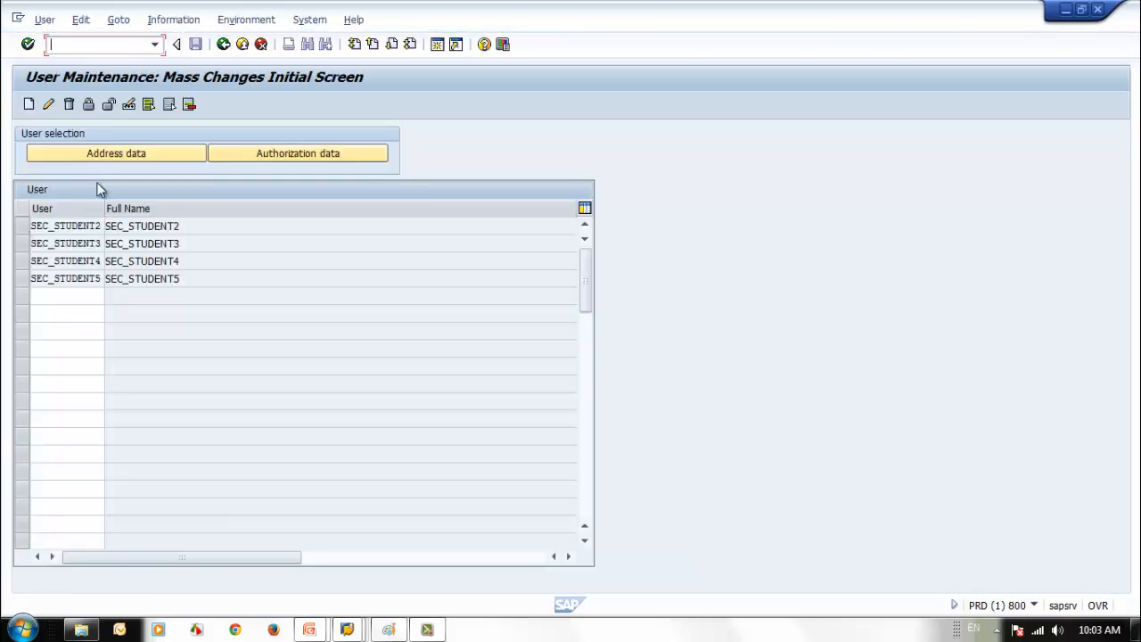
pyautogui.doubleClick(33, 227)
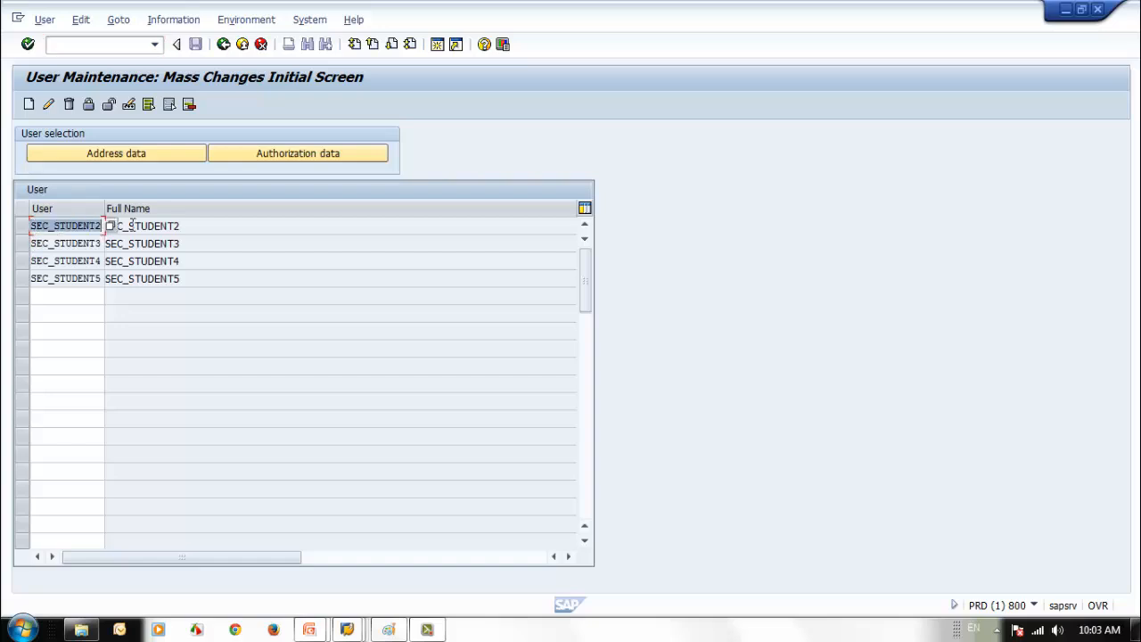
pyautogui.click(107, 41)
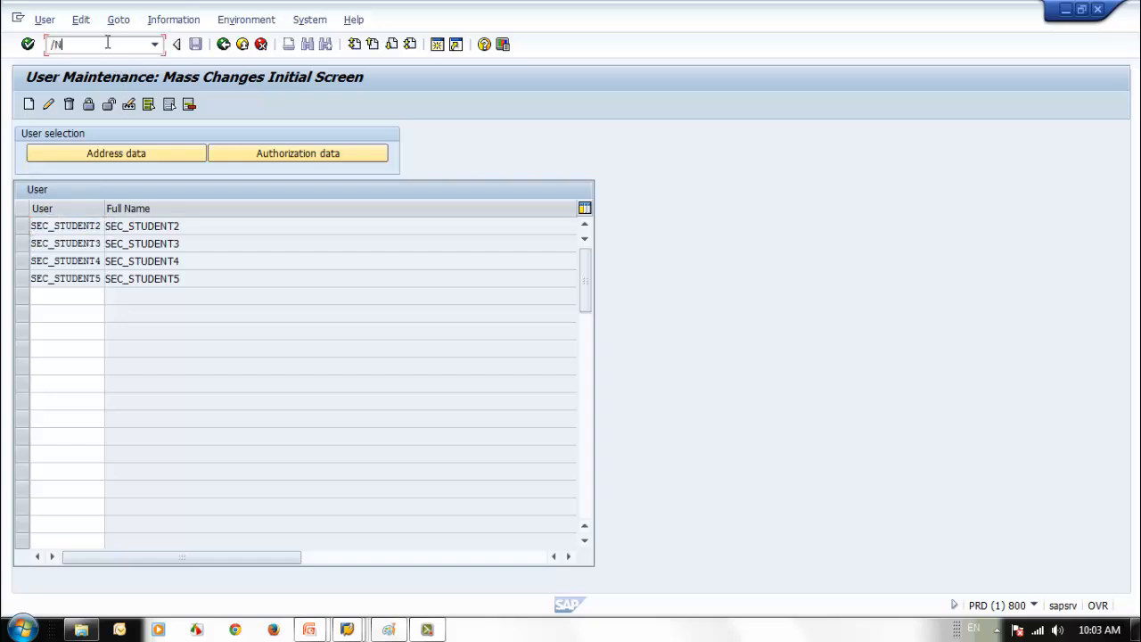
pyautogui.write('/NSU01D')
# - Display user SEC_STUDENT2 in SU01 and review its roles and logon data (user group SUPER)
pyautogui.press('Return')
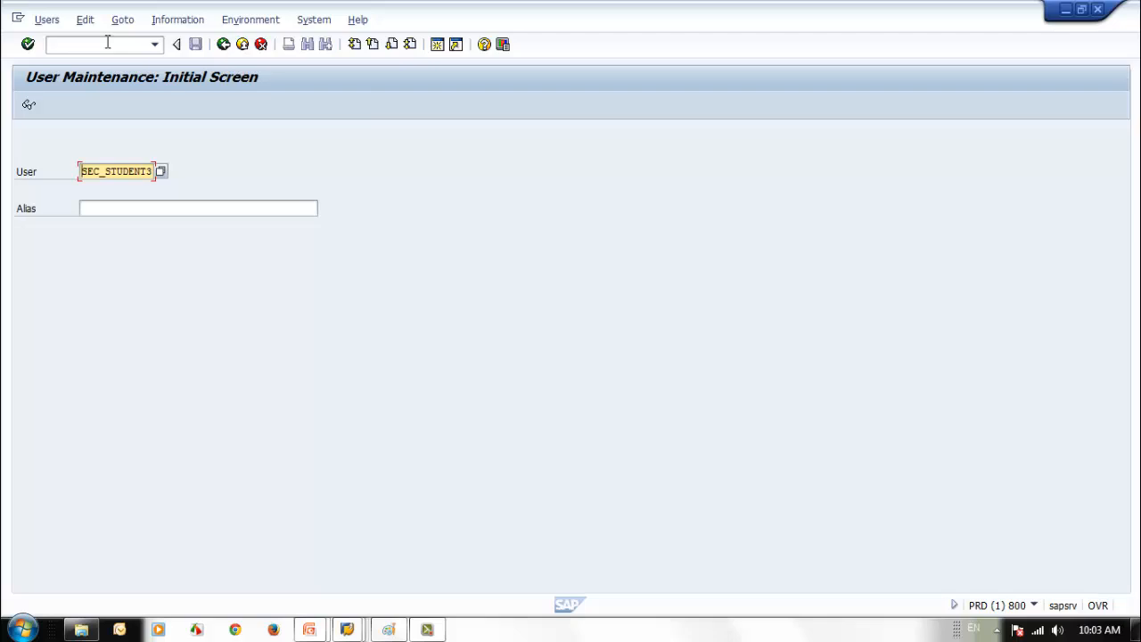
pyautogui.click(29, 104)
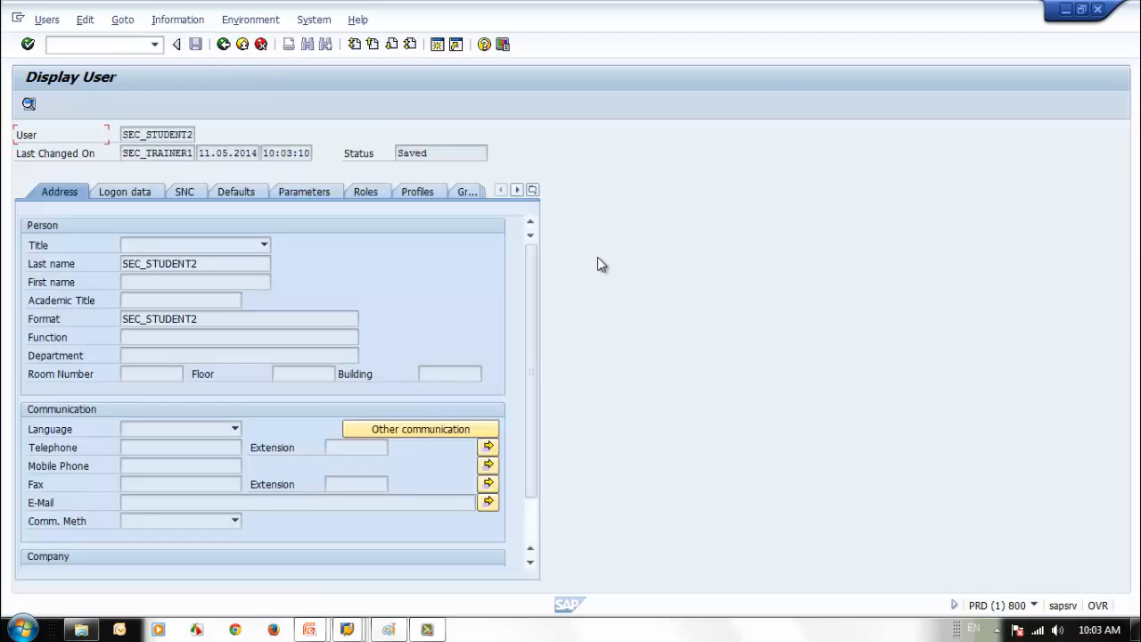
pyautogui.click(365, 195)
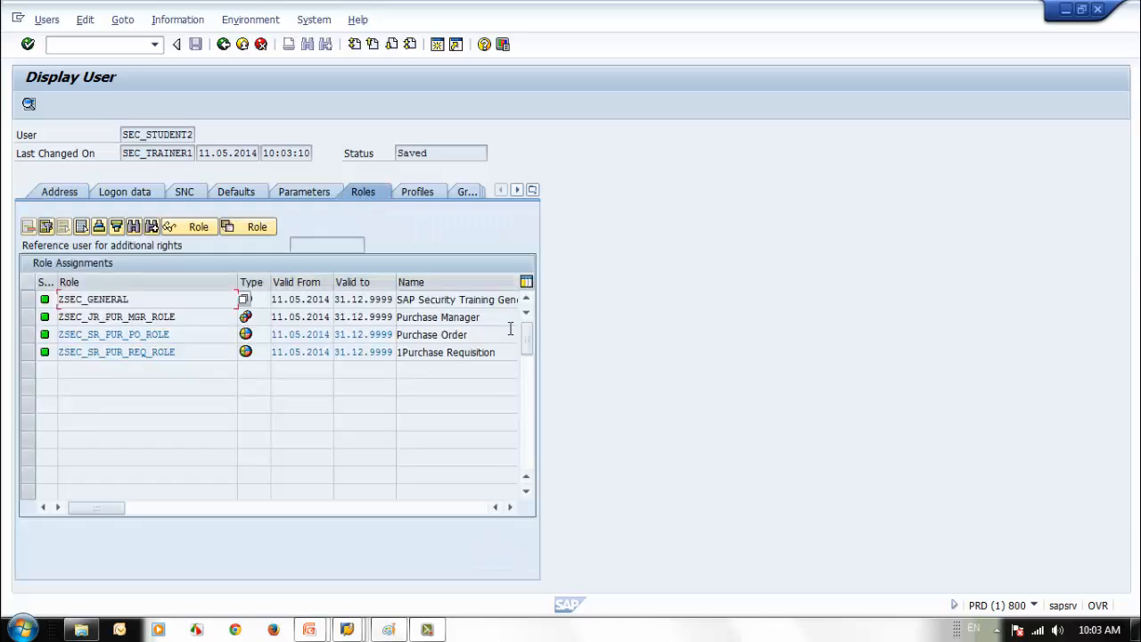
pyautogui.click(123, 191)
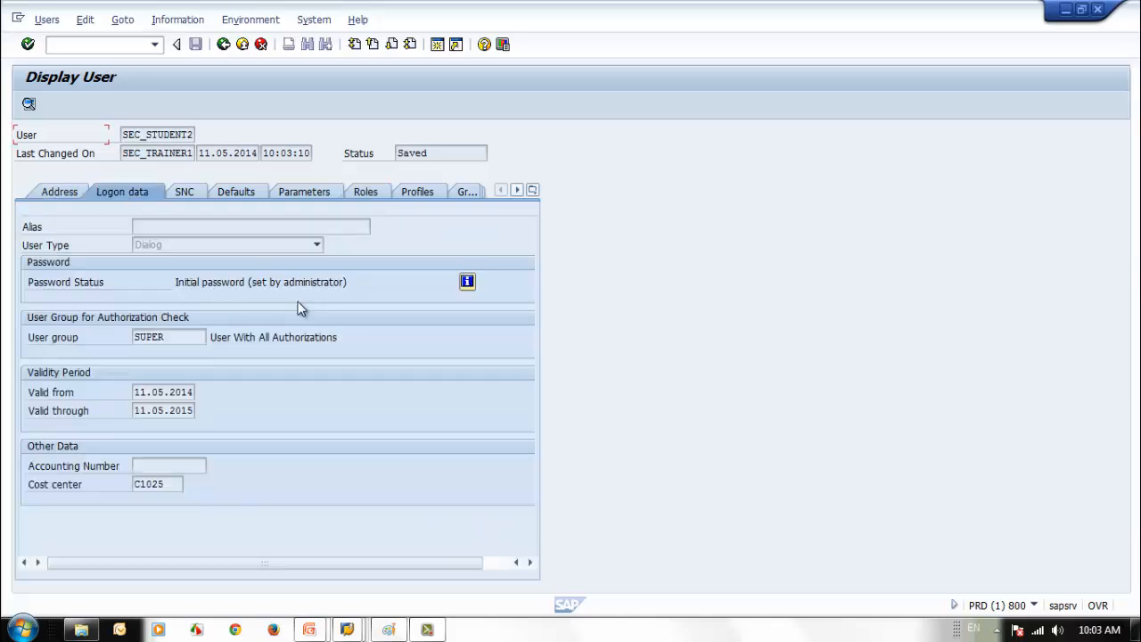
pyautogui.click(161, 336)
# - Open Information > Change Documents for Users for SEC_STUDENT2
pyautogui.moveTo(123, 134); pyautogui.dragTo(195, 135)
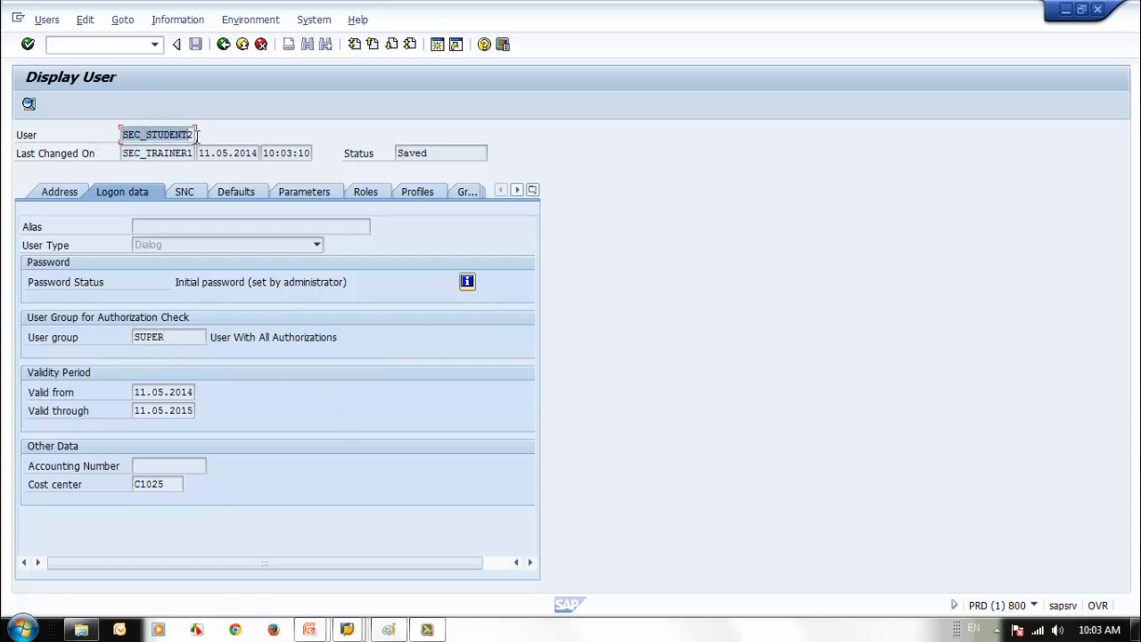
pyautogui.click(167, 23)
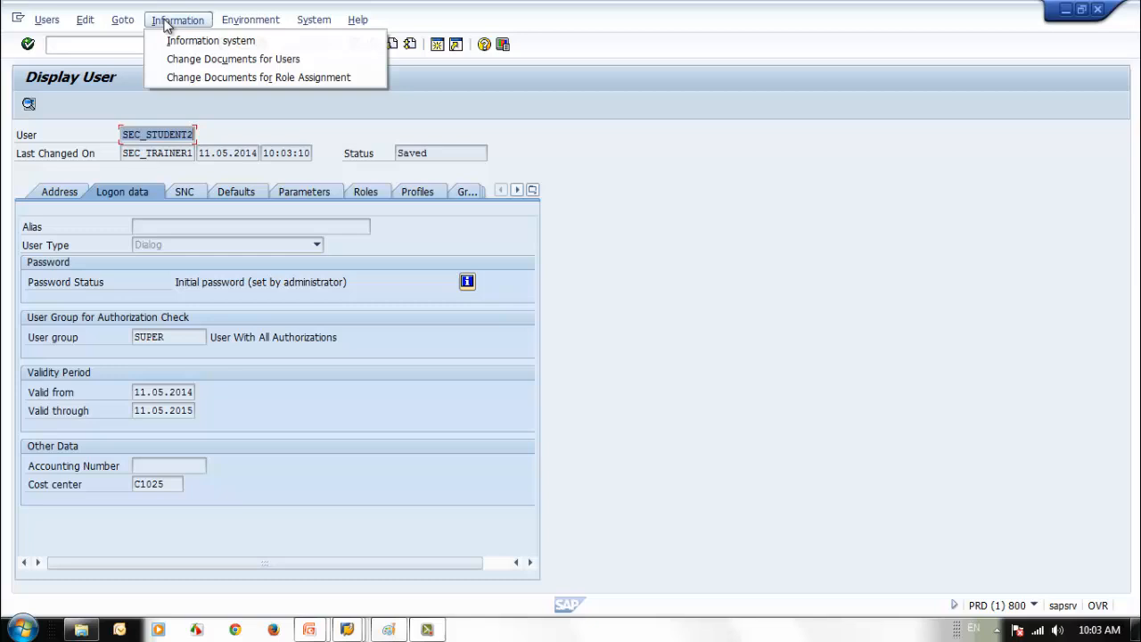
pyautogui.click(188, 61)
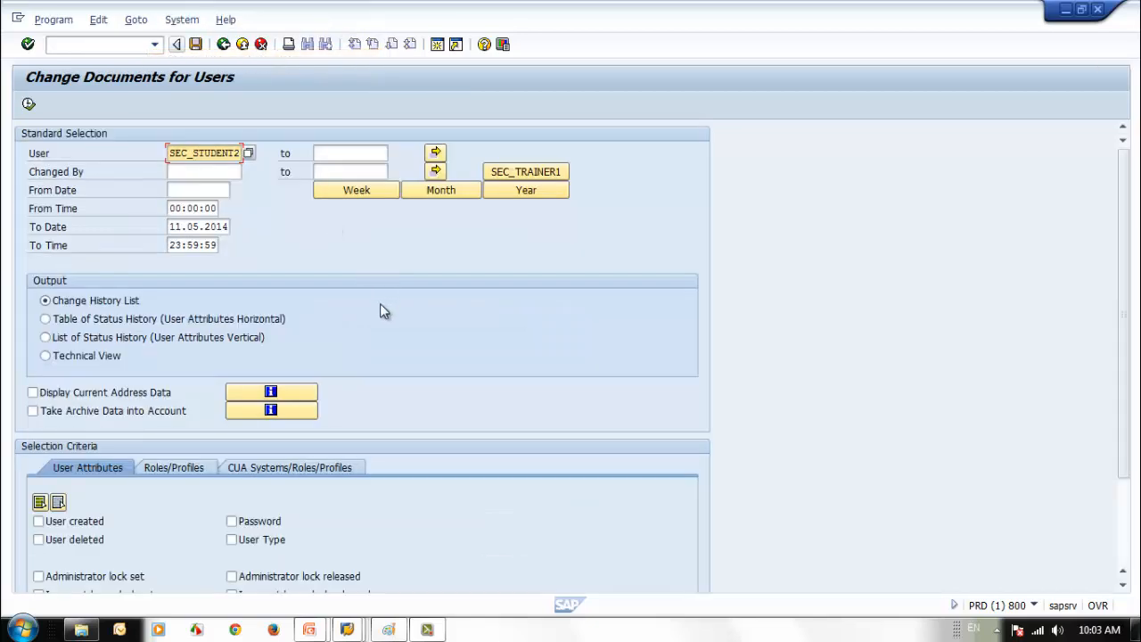
# - Tick all user attribute checkboxes and execute to list SEC_STUDENT2's 12 change documents
pyautogui.click(40, 502)
pyautogui.click(28, 105)
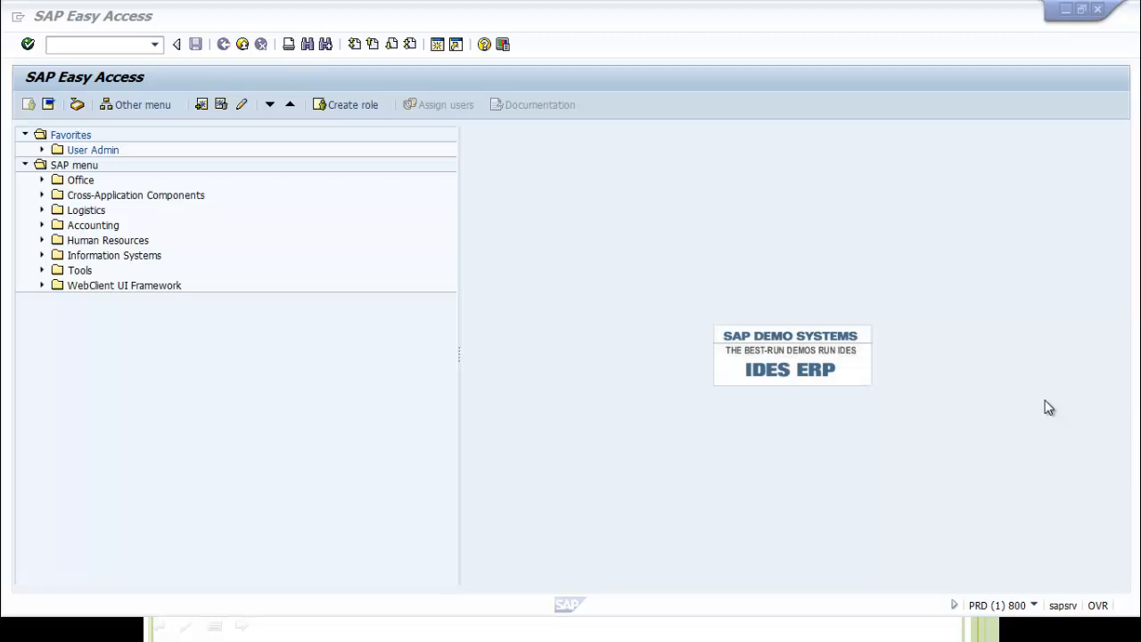
# - Run transaction usmm to start the System Measurement
pyautogui.click(93, 45)
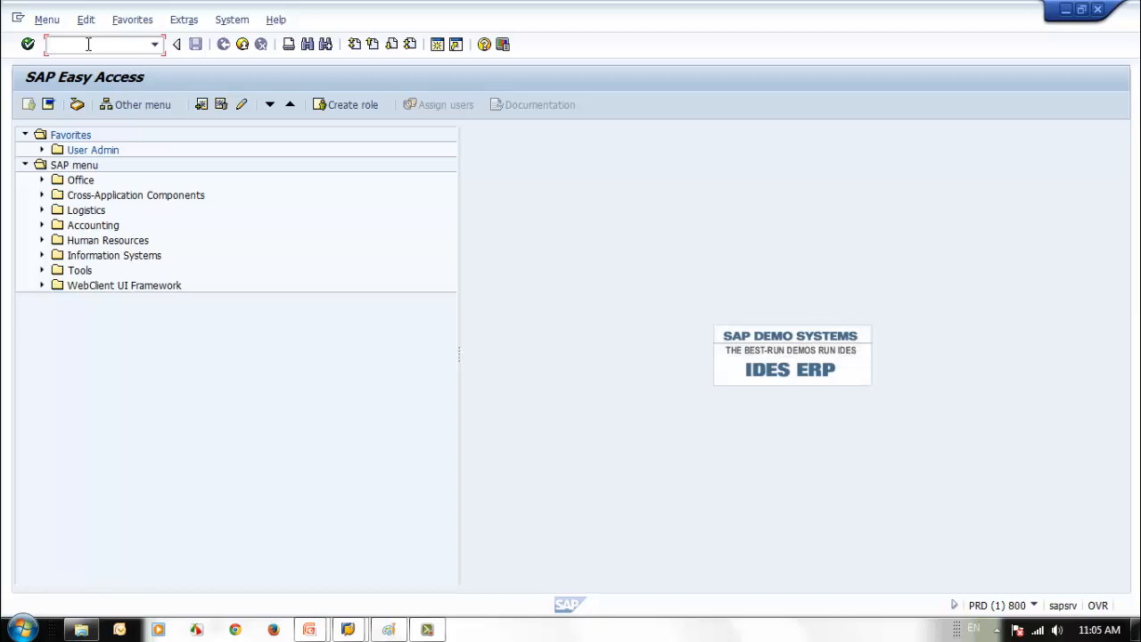
pyautogui.write('usmm')
pyautogui.press('Return')
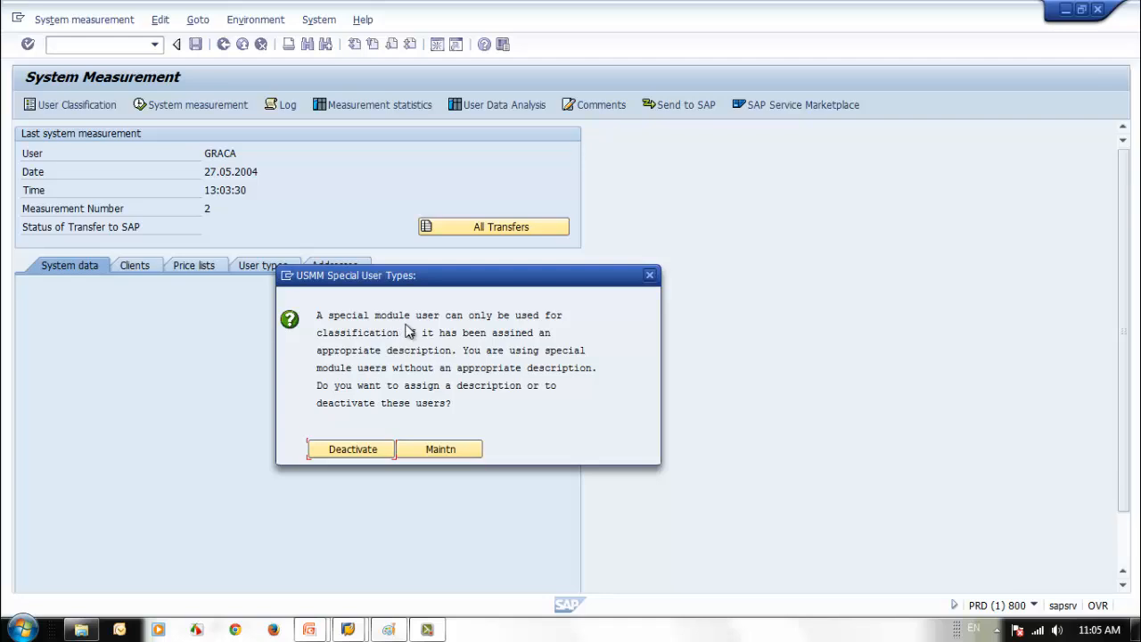
# - Choose Maintn for the special user types, then view the System data tab
pyautogui.click(437, 449)
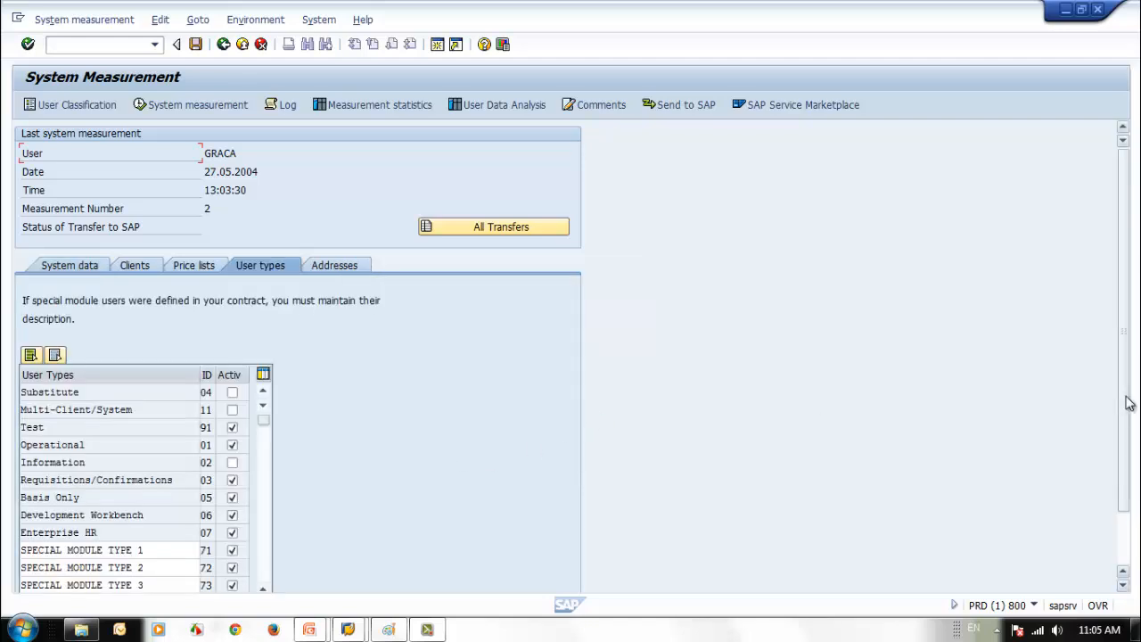
pyautogui.moveTo(1122, 397); pyautogui.dragTo(1122, 394)
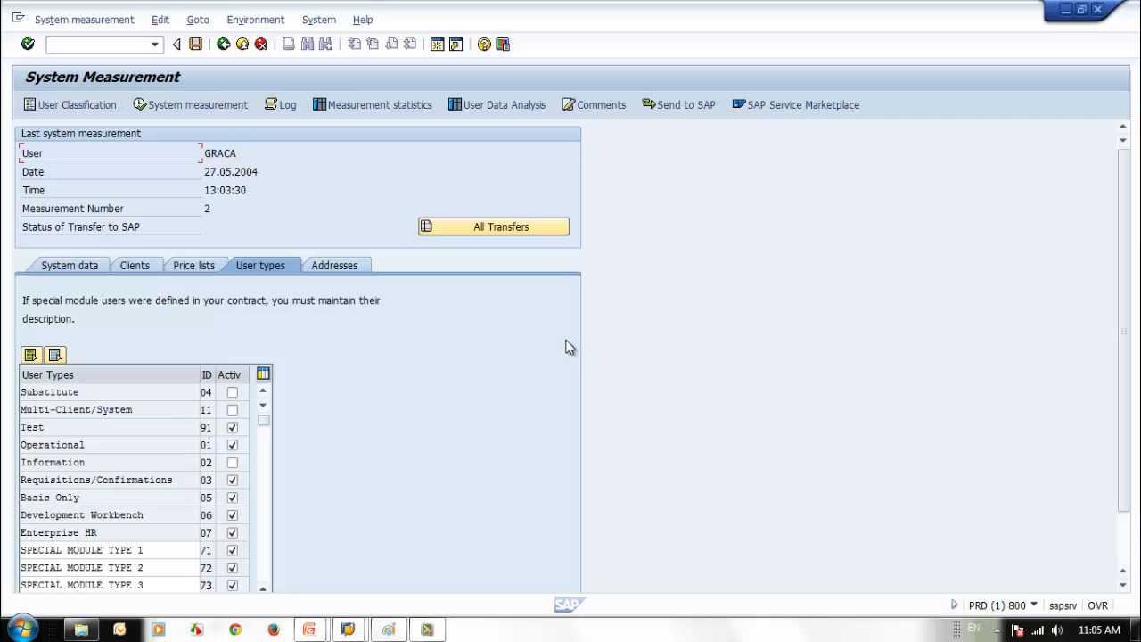
pyautogui.click(71, 266)
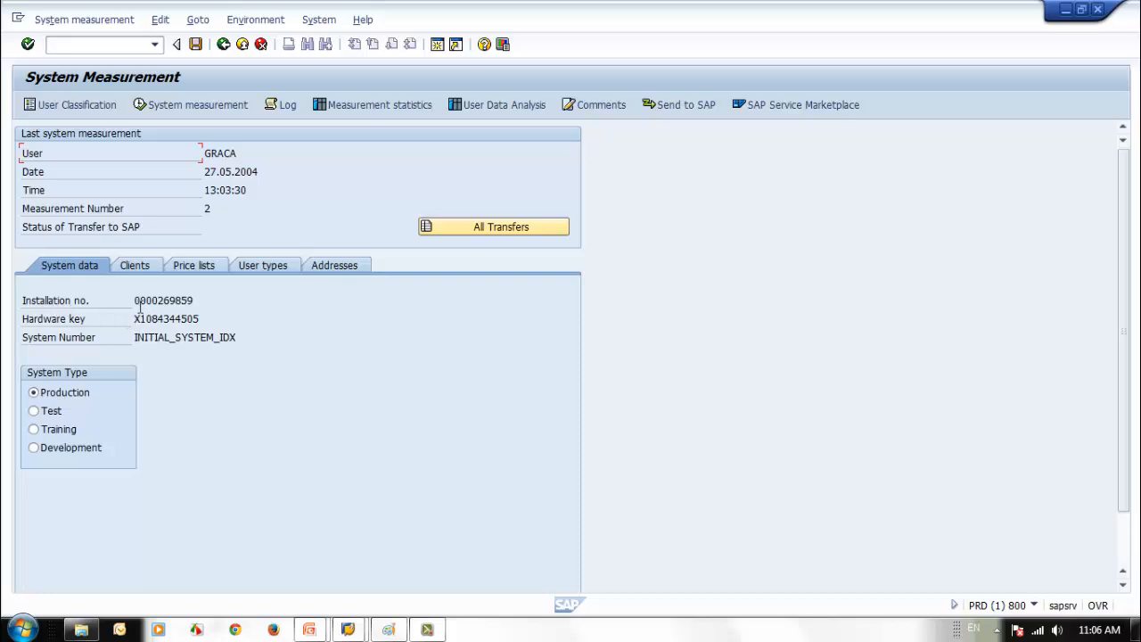
# - Inspect the installation number, hardware key and system number values
pyautogui.moveTo(133, 302); pyautogui.dragTo(223, 305)
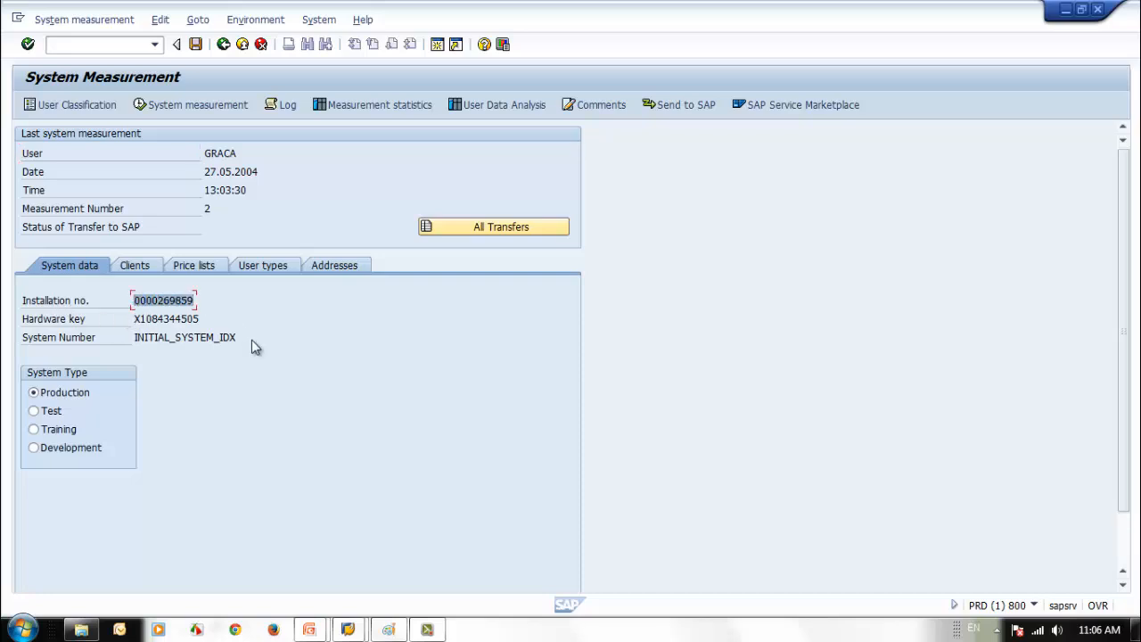
pyautogui.click(171, 319)
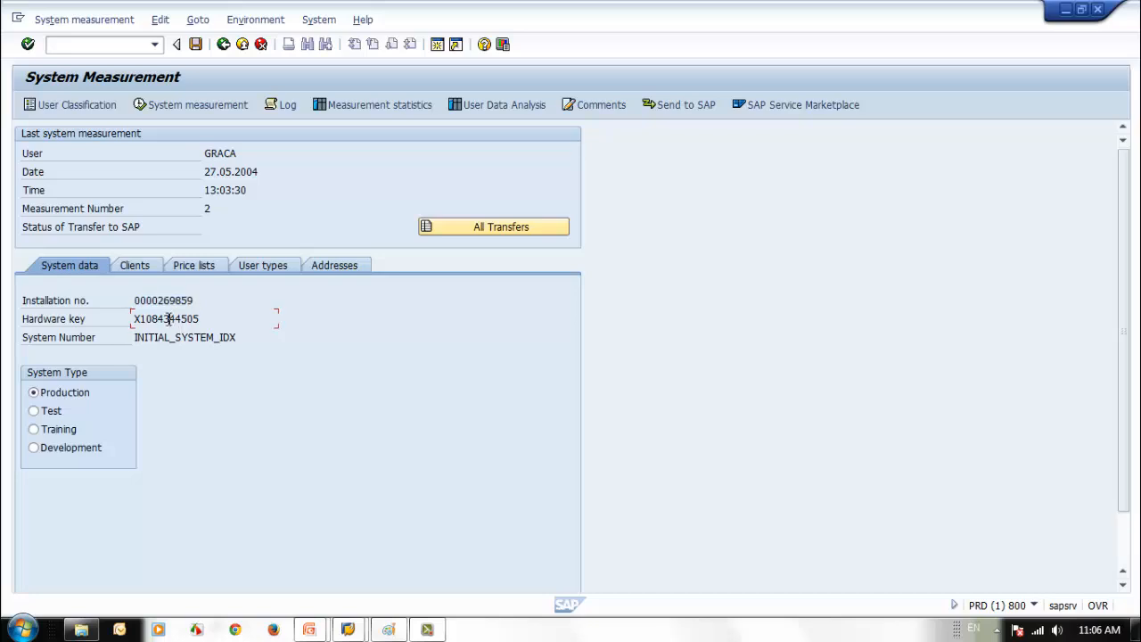
pyautogui.moveTo(133, 319); pyautogui.dragTo(205, 319)
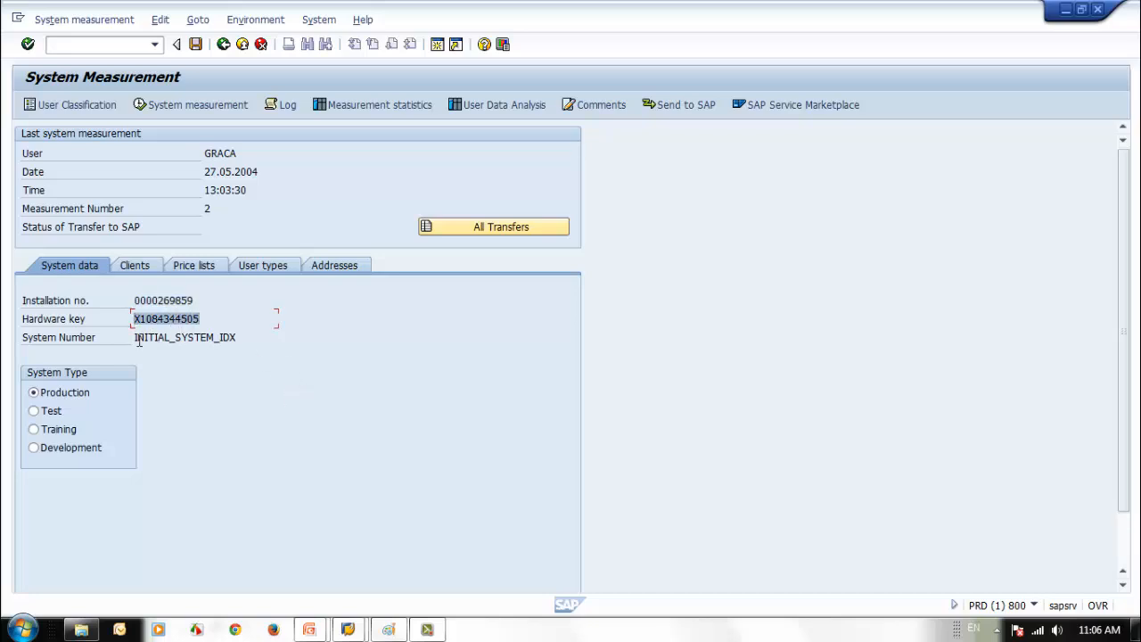
pyautogui.moveTo(134, 337); pyautogui.dragTo(262, 339)
pyautogui.moveTo(134, 319); pyautogui.dragTo(250, 319)
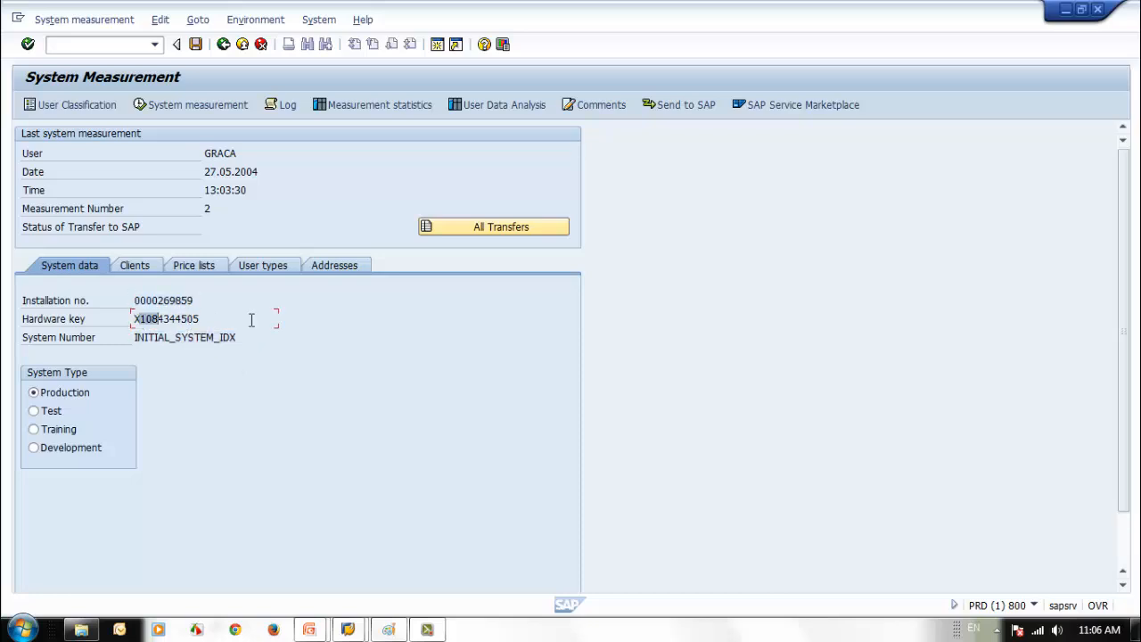
pyautogui.moveTo(142, 337); pyautogui.dragTo(267, 370)
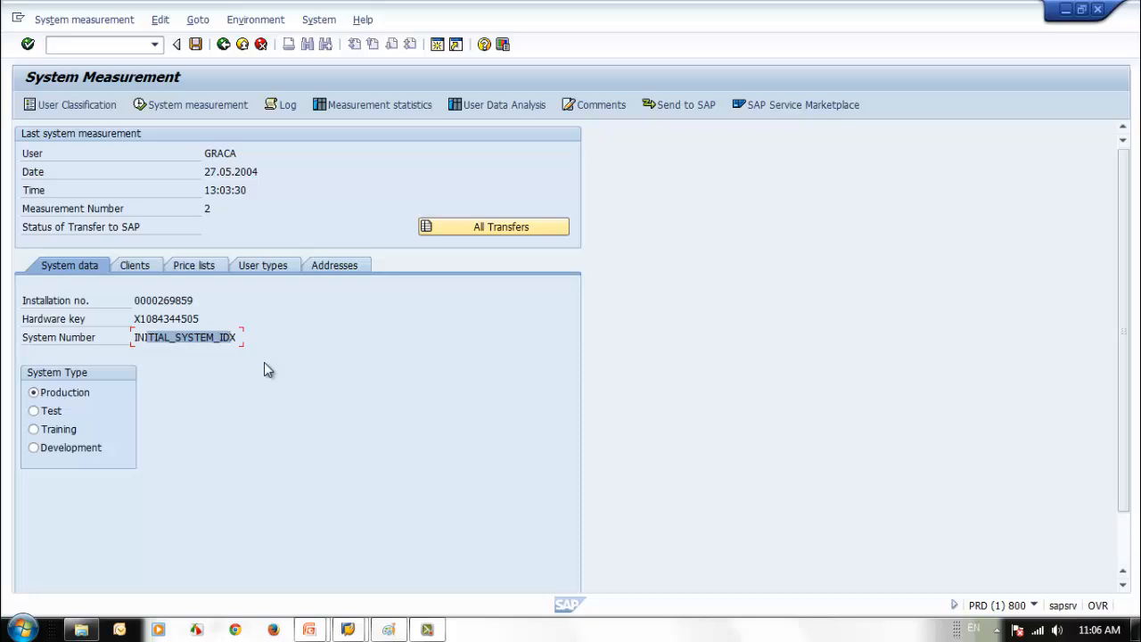
pyautogui.click(138, 337)
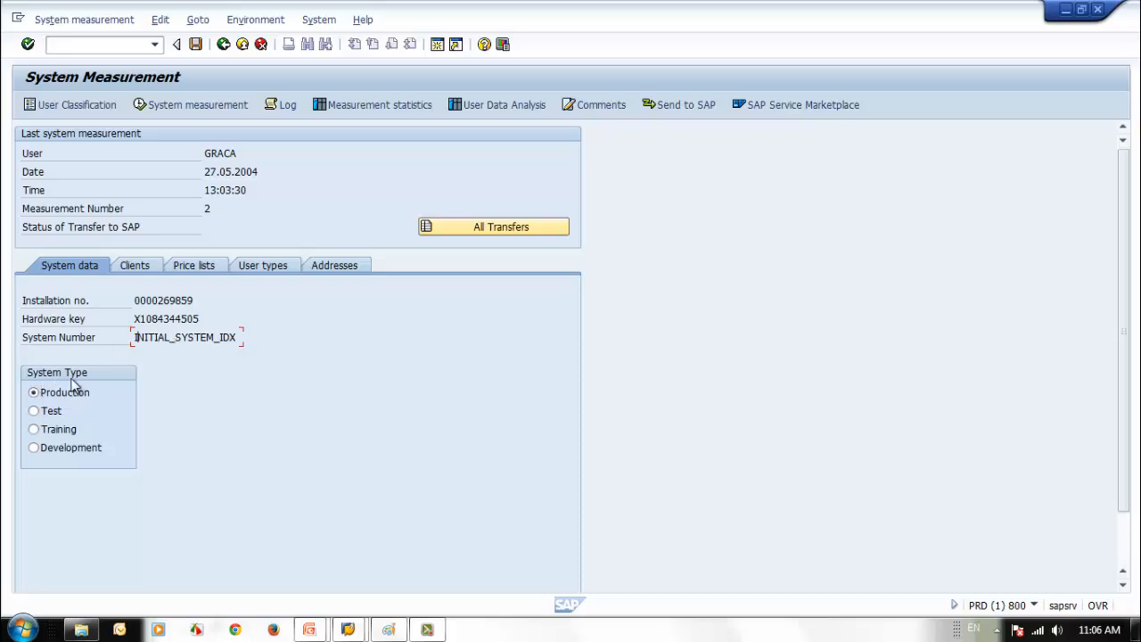
# - Try the Test, Training and Development system types, leave Production selected, and show the clients
pyautogui.click(34, 411)
pyautogui.click(34, 429)
pyautogui.click(34, 447)
pyautogui.click(34, 393)
pyautogui.click(34, 429)
pyautogui.click(37, 411)
pyautogui.click(35, 393)
pyautogui.click(135, 265)
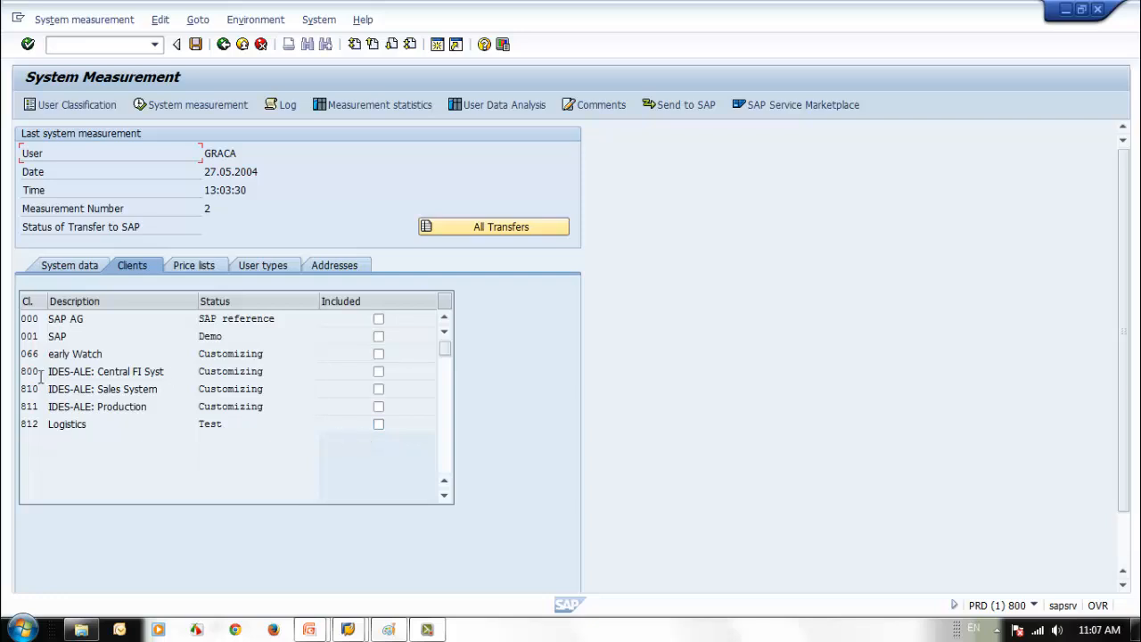
# - Mark only client 800 as included in the measurement
pyautogui.click(378, 371)
pyautogui.click(378, 389)
pyautogui.click(378, 407)
pyautogui.click(378, 407)
pyautogui.click(377, 389)
# - Activate only the SAP Applications price list, then show the user types
pyautogui.click(194, 266)
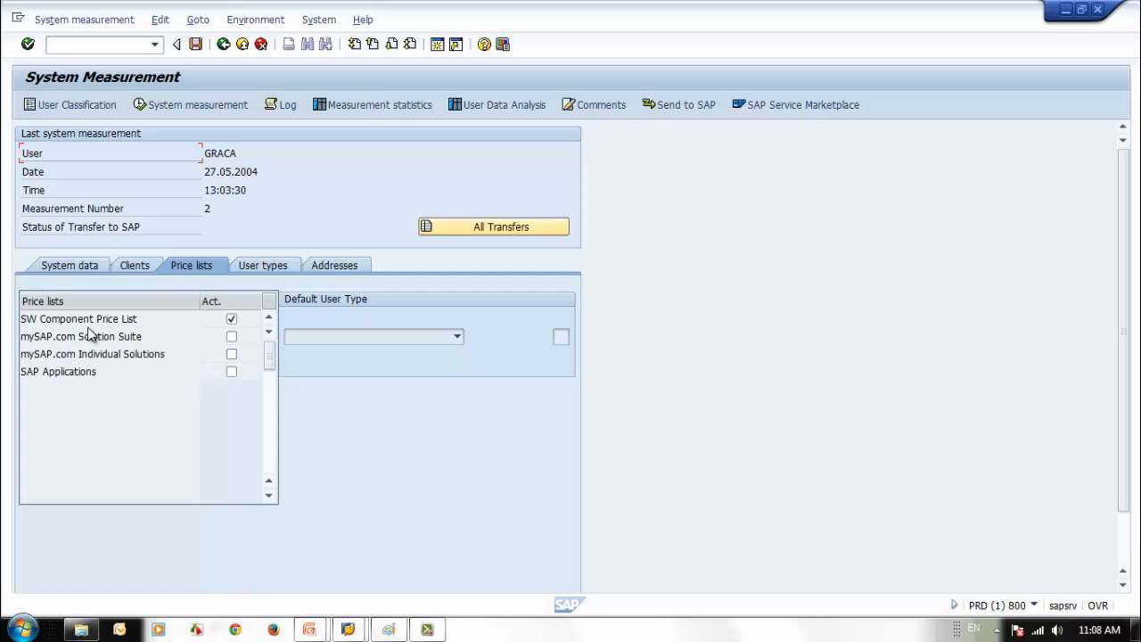
pyautogui.click(230, 319)
pyautogui.click(232, 336)
pyautogui.click(232, 337)
pyautogui.click(232, 371)
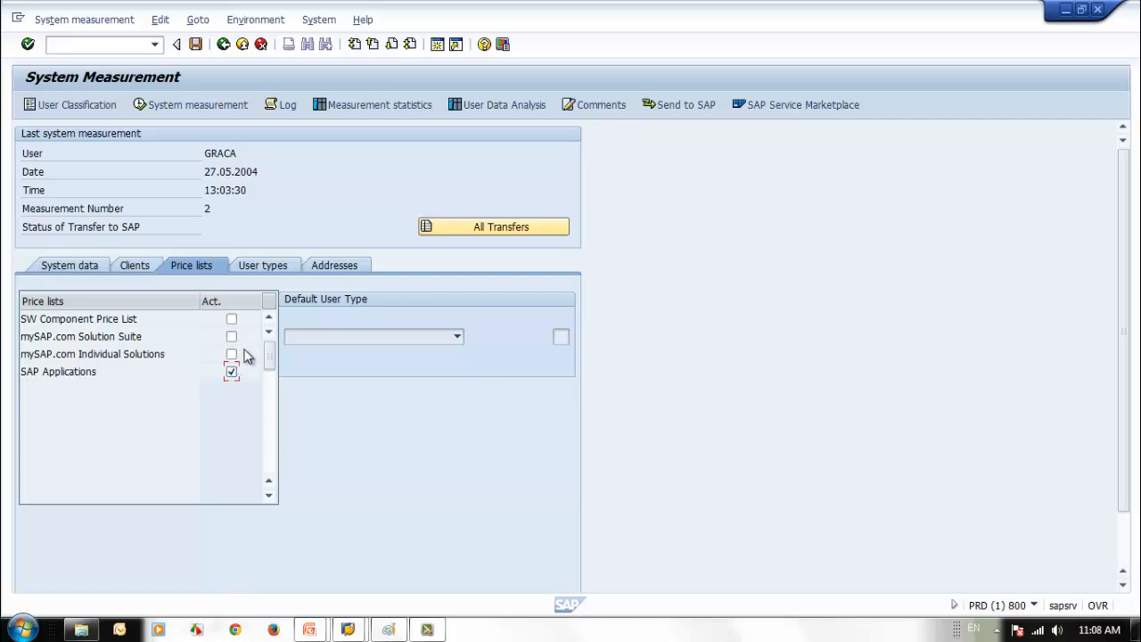
pyautogui.click(283, 271)
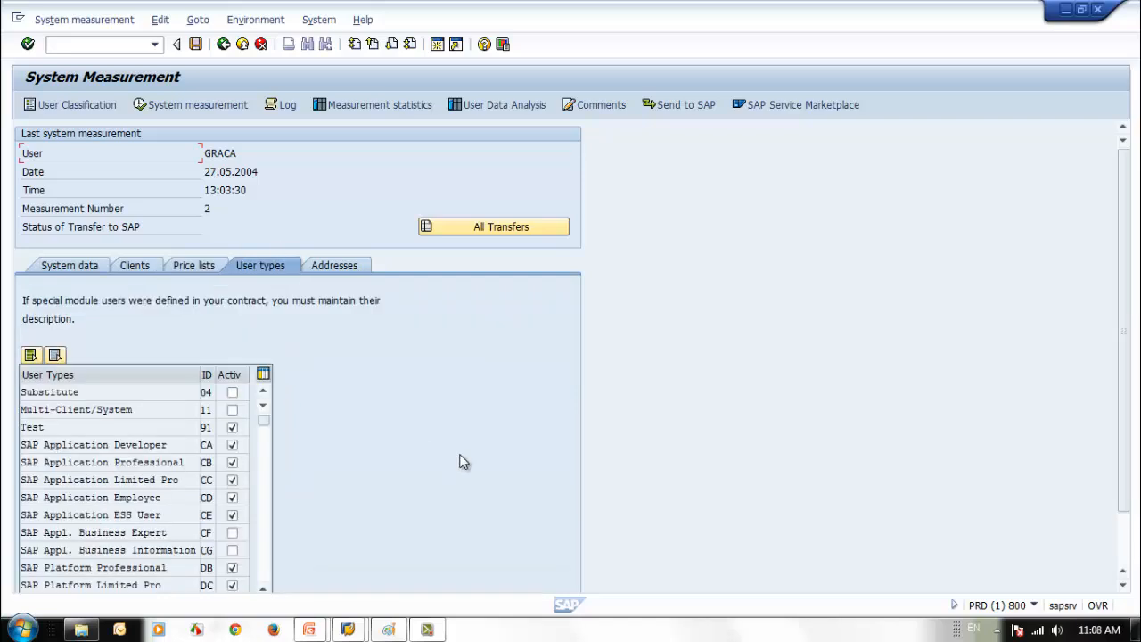
# - Untick user types CA, CB, CC and CE plus the DB and DD platform types
pyautogui.moveTo(1130, 440); pyautogui.dragTo(1127, 505)
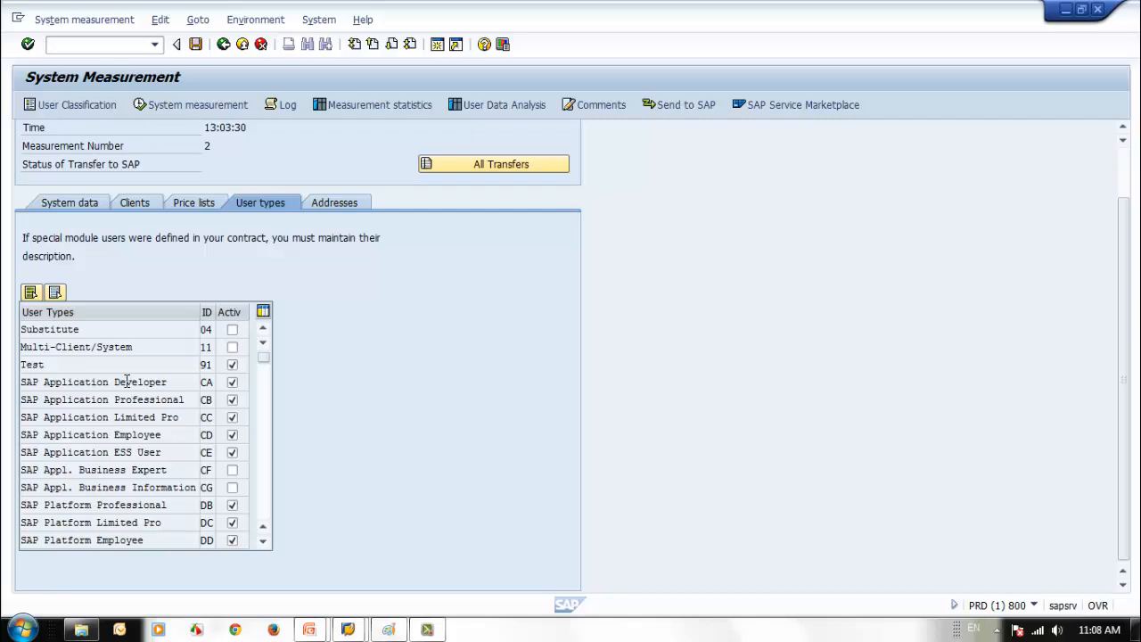
pyautogui.click(233, 385)
pyautogui.click(233, 402)
pyautogui.click(234, 418)
pyautogui.click(231, 453)
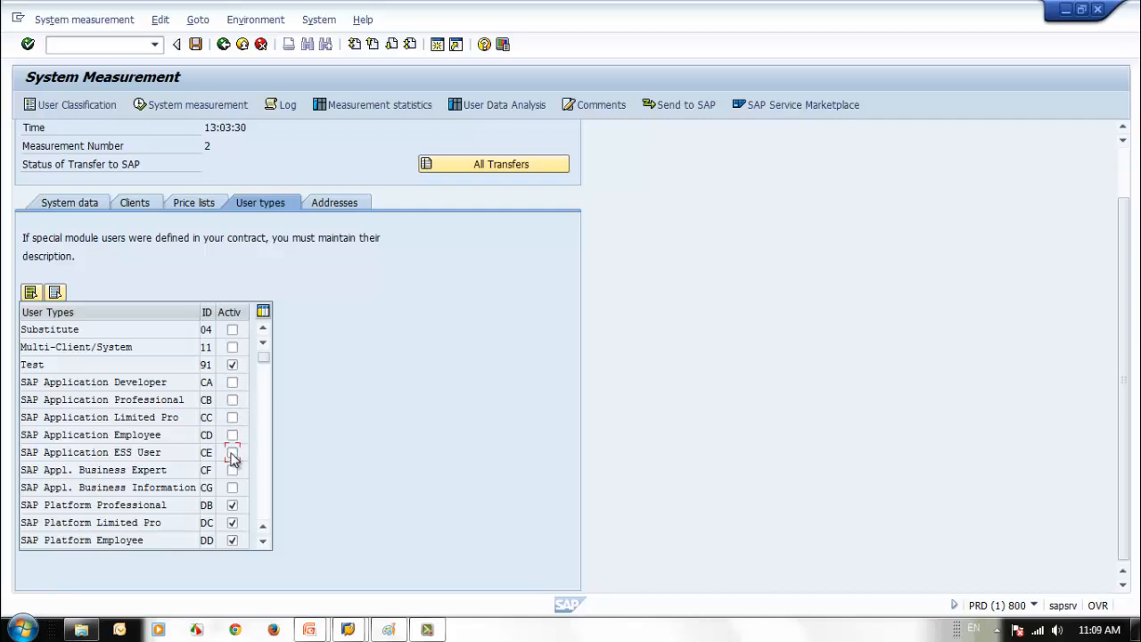
pyautogui.click(266, 537)
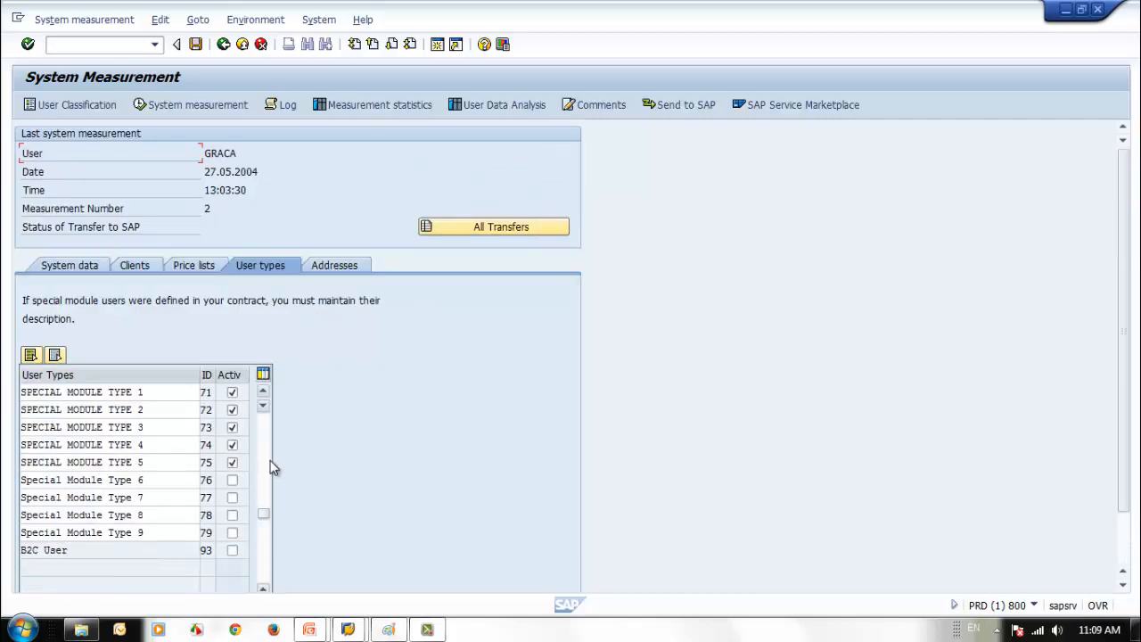
pyautogui.click(270, 460)
pyautogui.click(231, 552)
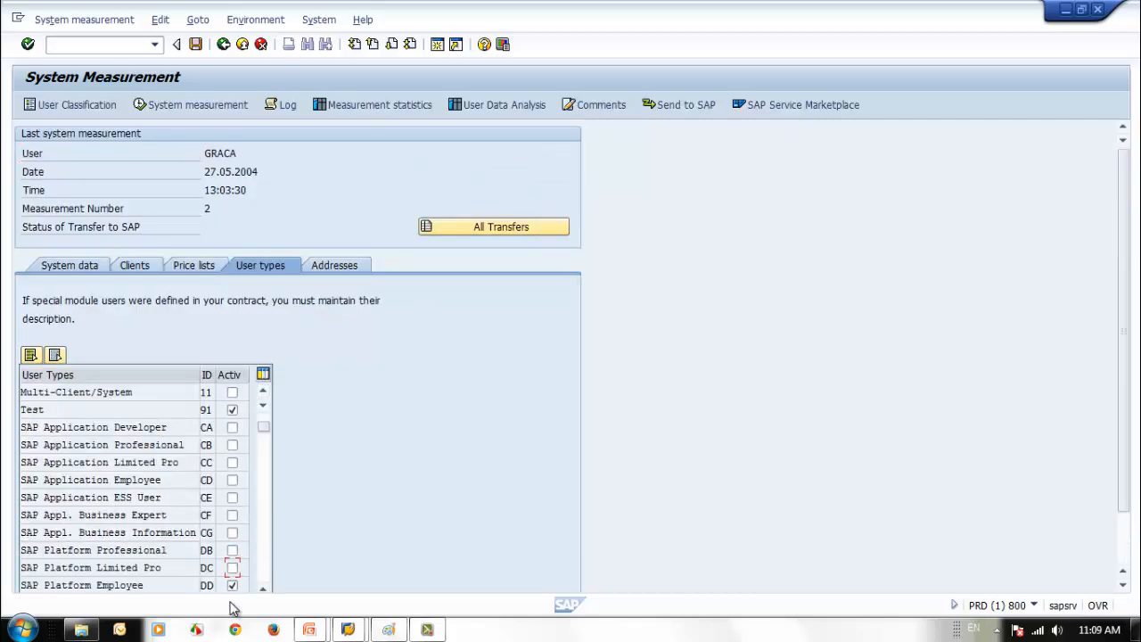
pyautogui.click(232, 584)
# - Deactivate the SAP Platform ESS User type (DE)
pyautogui.click(264, 552)
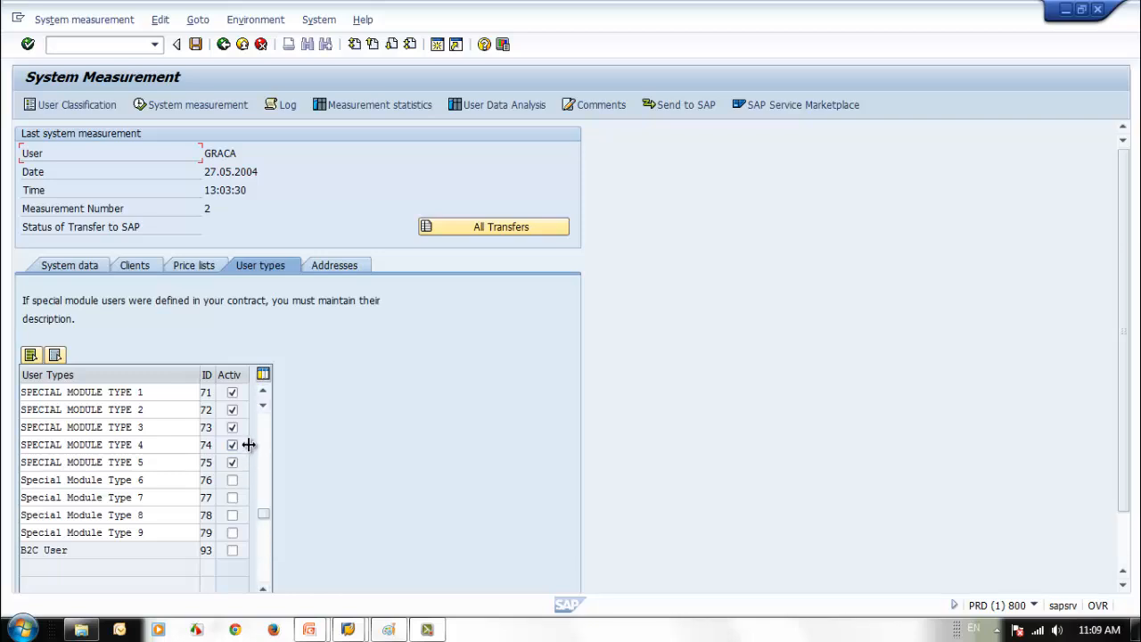
pyautogui.click(263, 392)
pyautogui.doubleClick(263, 392)
pyautogui.doubleClick(263, 392)
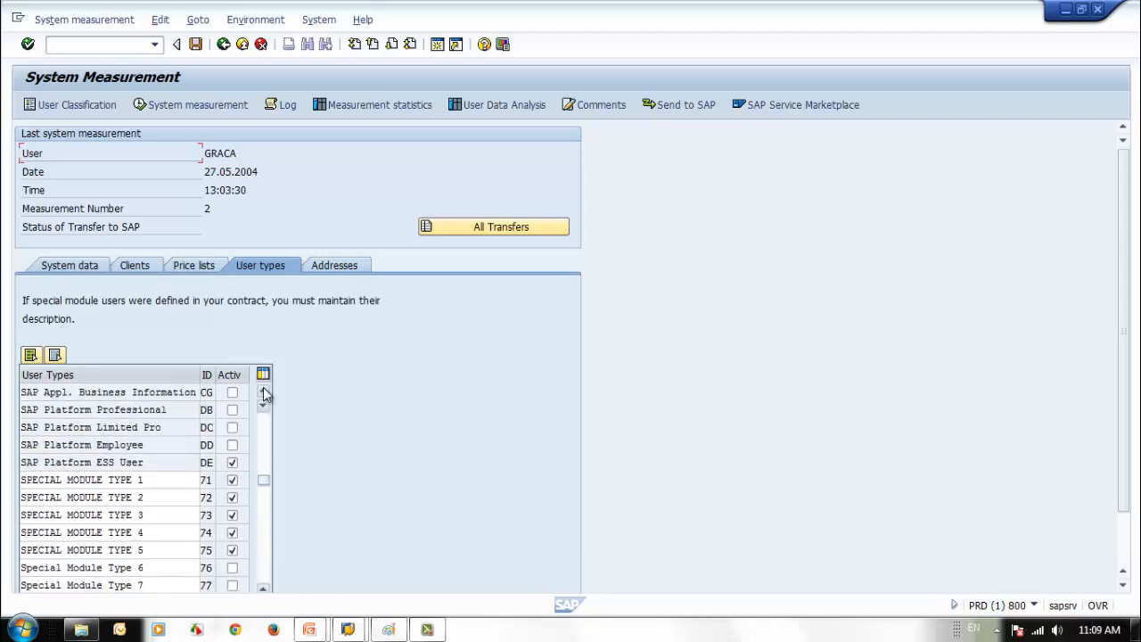
pyautogui.click(263, 392)
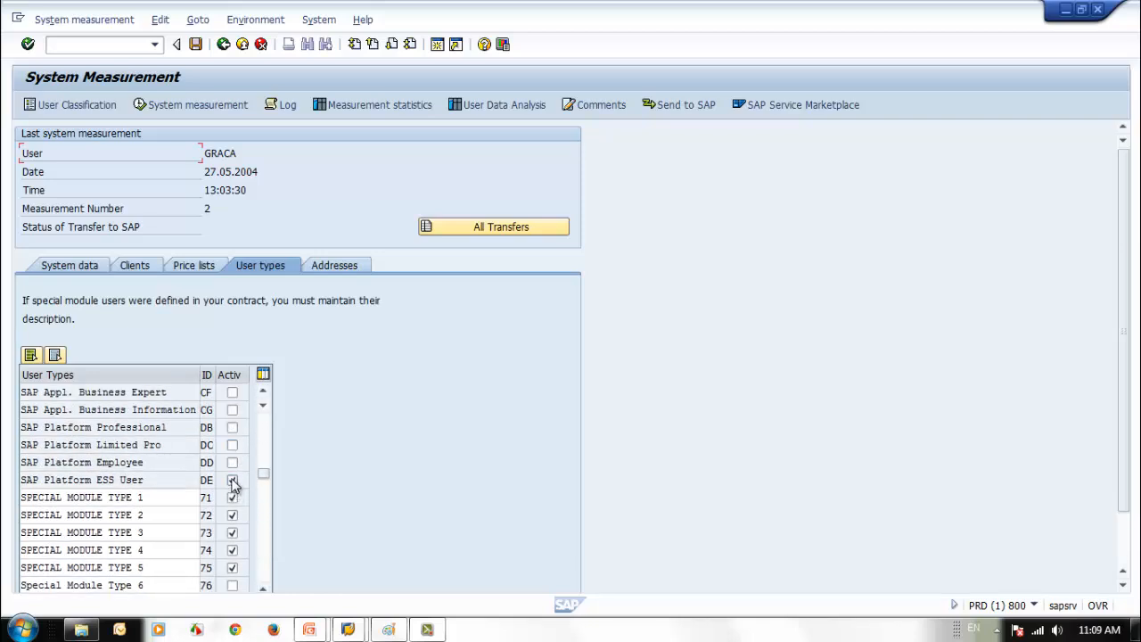
pyautogui.click(231, 479)
pyautogui.click(263, 392)
pyautogui.click(263, 393)
pyautogui.click(264, 427)
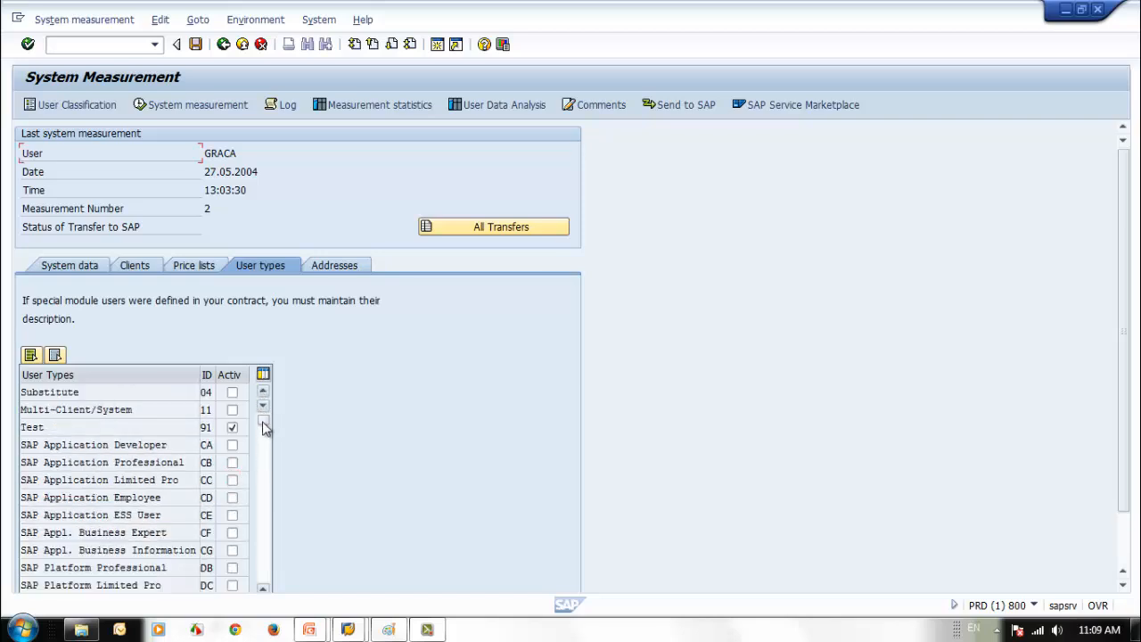
pyautogui.moveTo(263, 421); pyautogui.dragTo(266, 455)
pyautogui.scroll(-2, 265, 453)
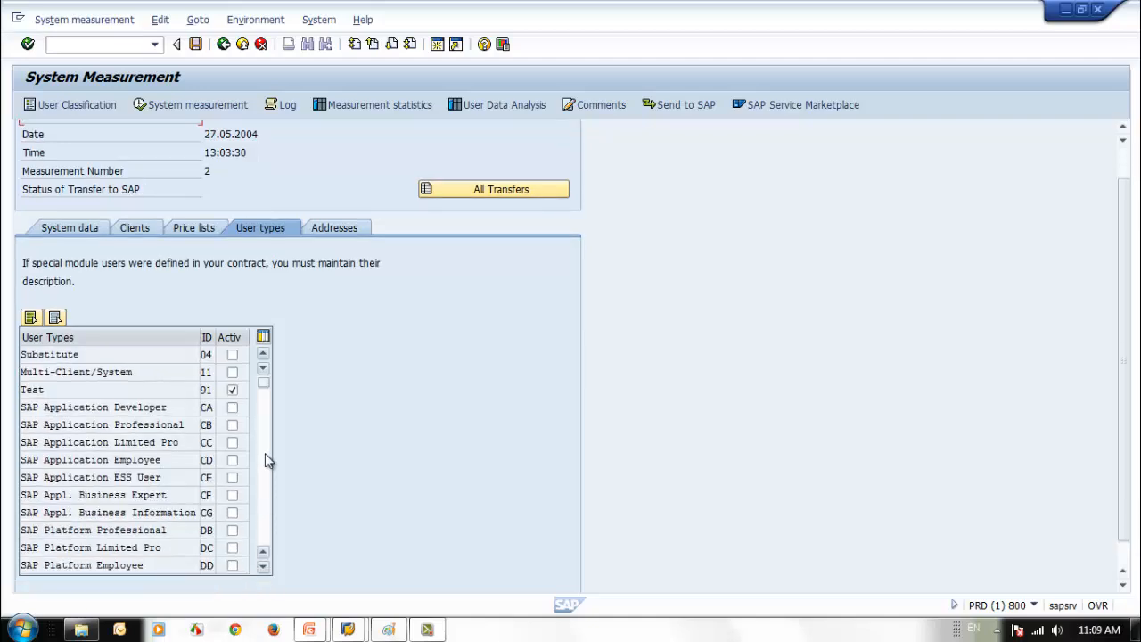
pyautogui.scroll(-2, 264, 452)
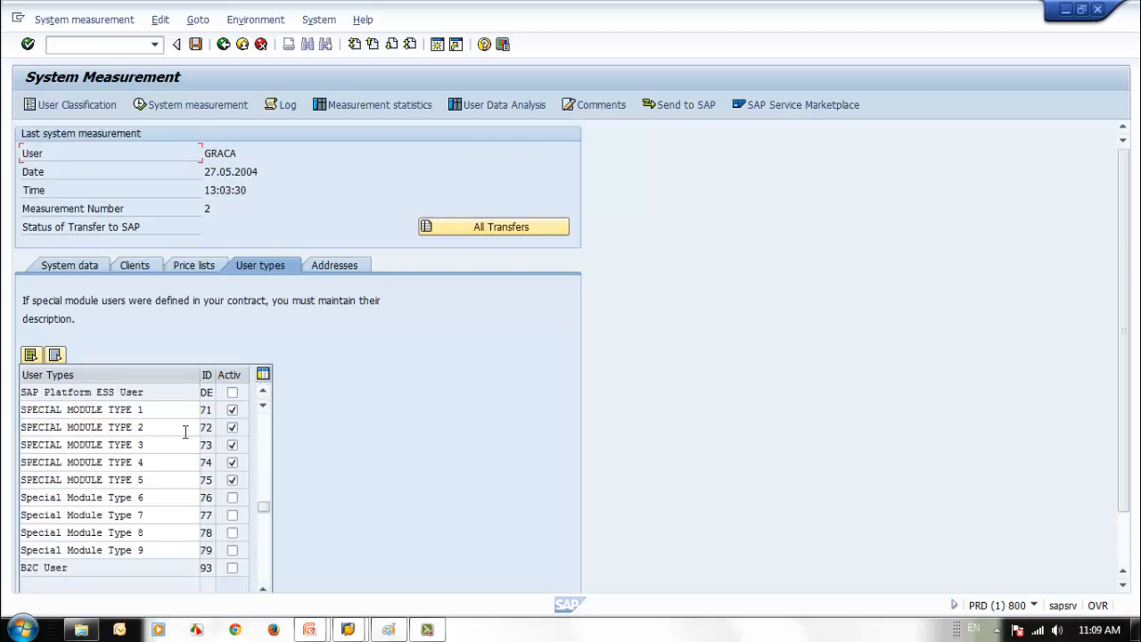
# - Activate the SAP Application Developer and SAP Application Professional user types
pyautogui.click(161, 410)
pyautogui.click(56, 428)
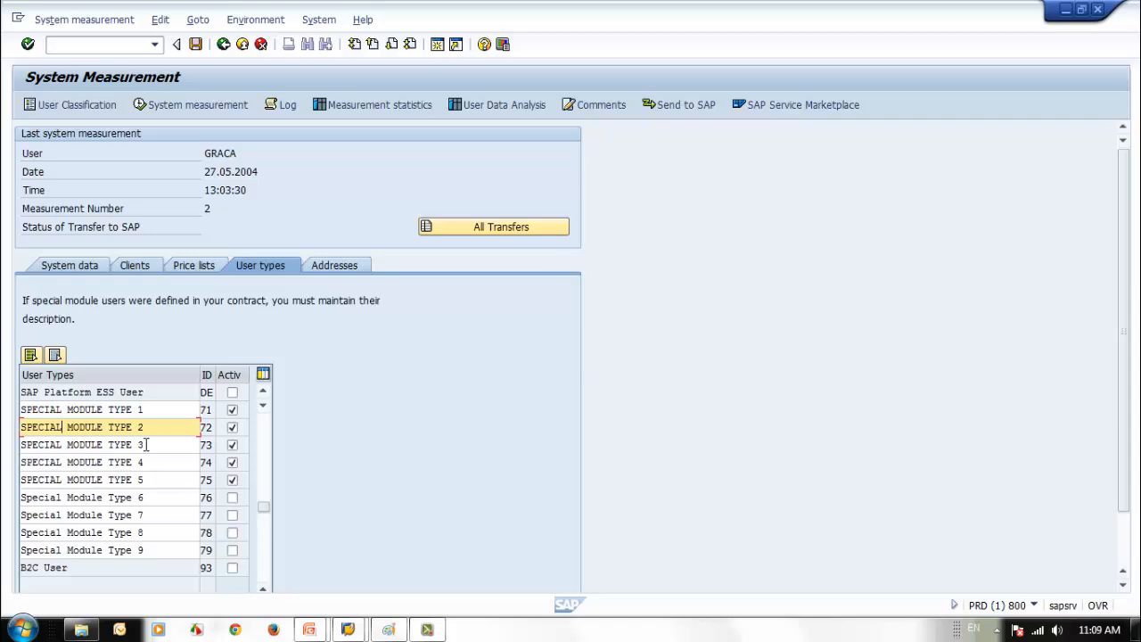
pyautogui.click(263, 449)
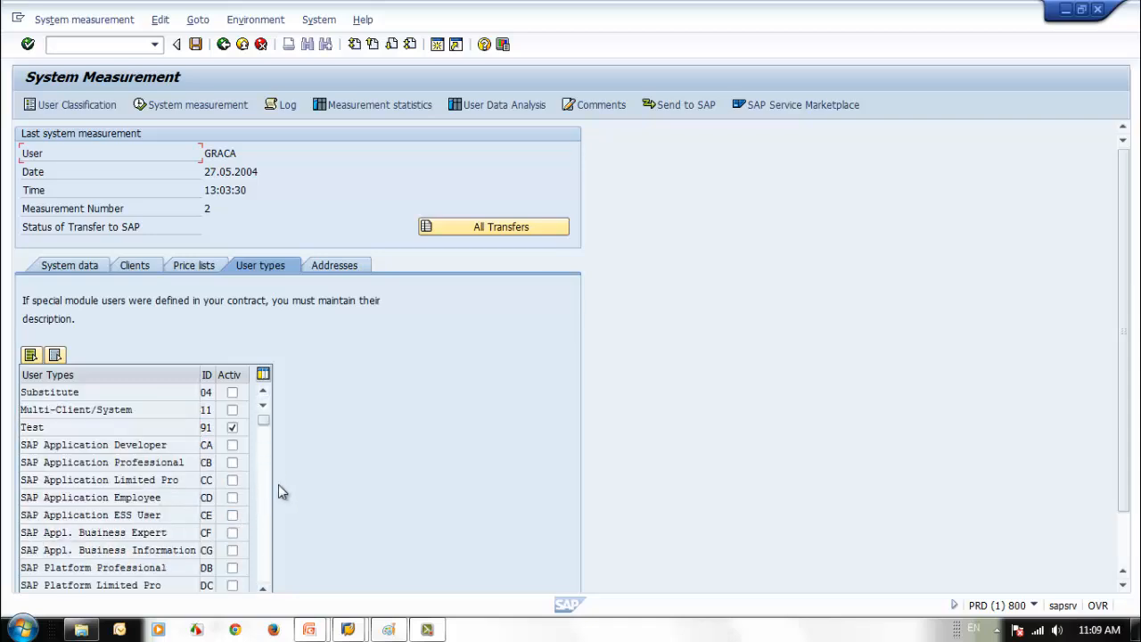
pyautogui.click(232, 445)
pyautogui.click(231, 463)
# - Deactivate special module types 1 through 4, then view the measurement addresses
pyautogui.click(266, 531)
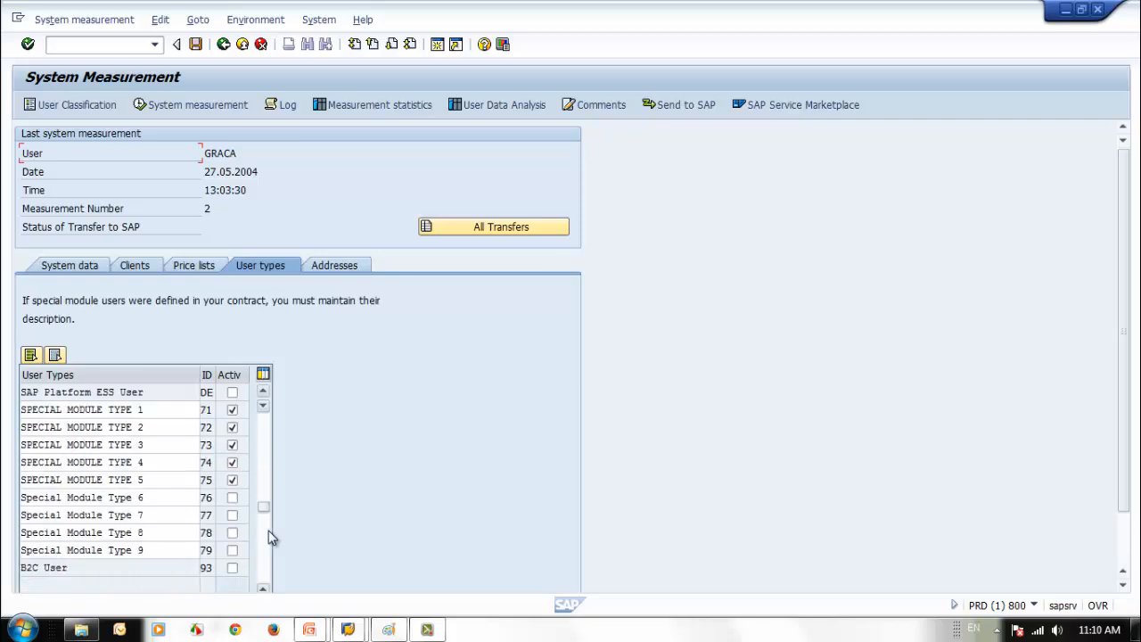
pyautogui.click(264, 393)
pyautogui.click(264, 393)
pyautogui.click(264, 393)
pyautogui.click(264, 393)
pyautogui.click(264, 393)
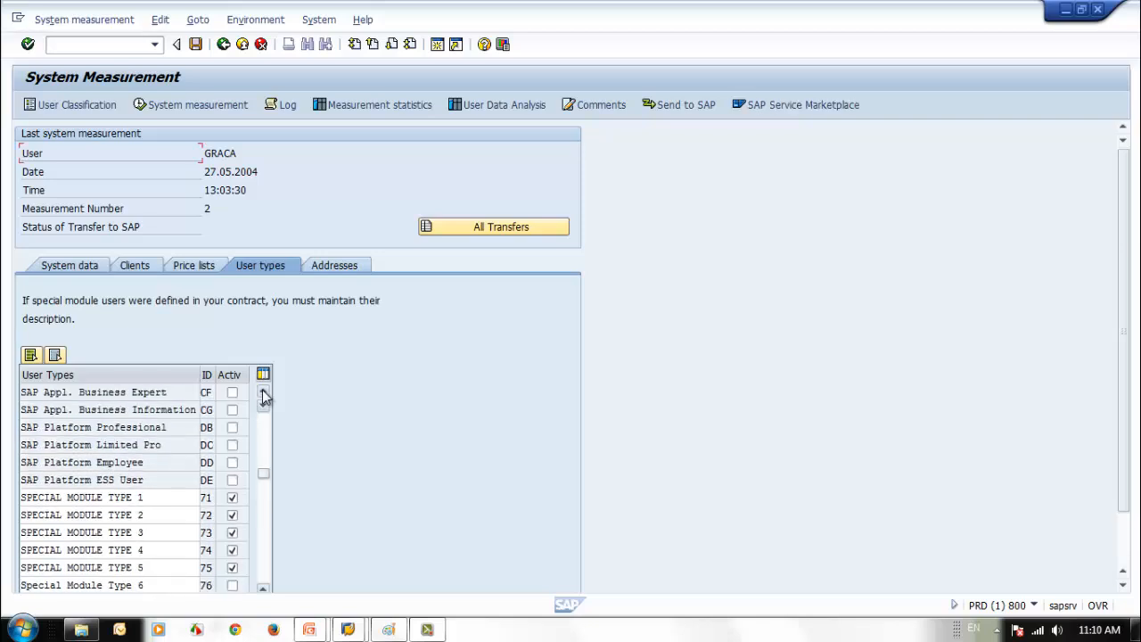
pyautogui.click(264, 393)
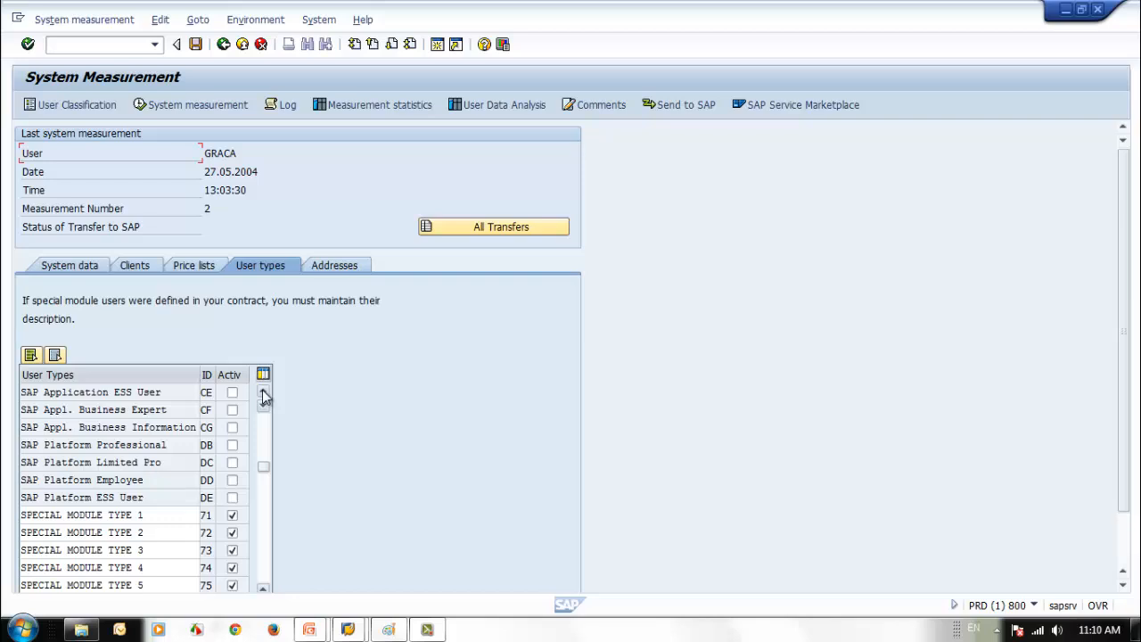
pyautogui.click(263, 393)
pyautogui.click(264, 393)
pyautogui.click(264, 393)
pyautogui.click(264, 393)
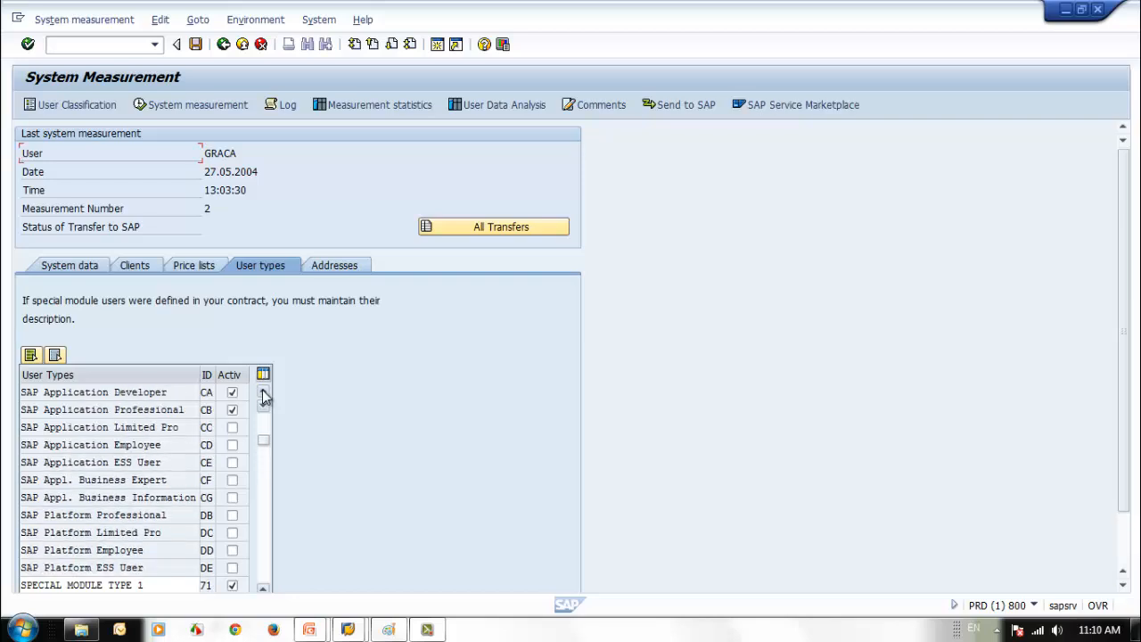
pyautogui.click(264, 393)
pyautogui.click(264, 393)
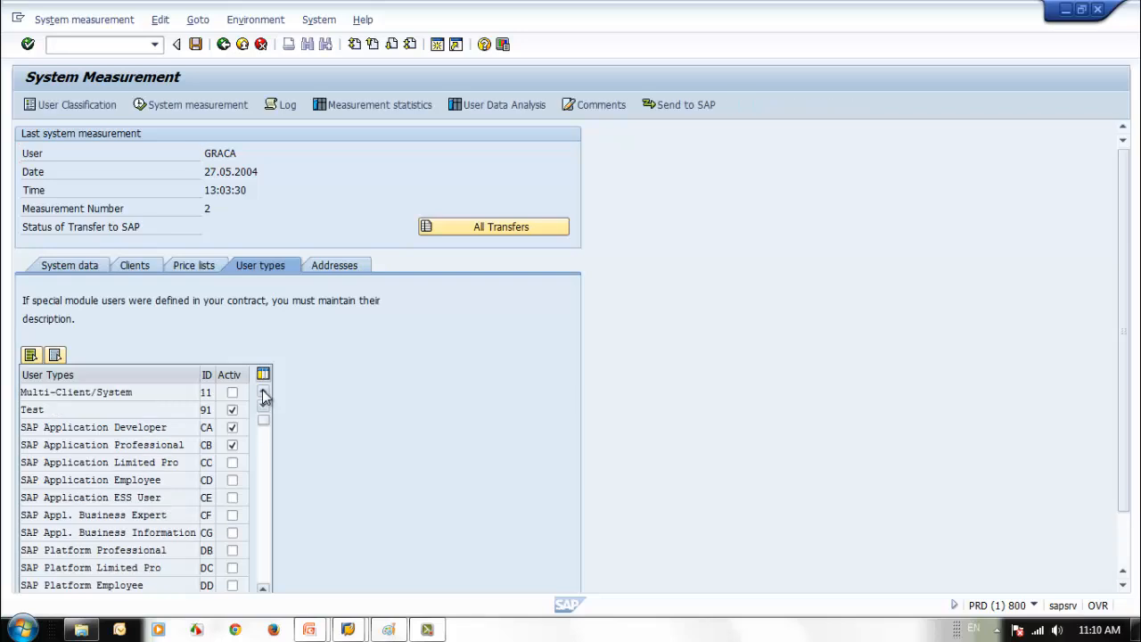
pyautogui.click(263, 393)
pyautogui.click(265, 539)
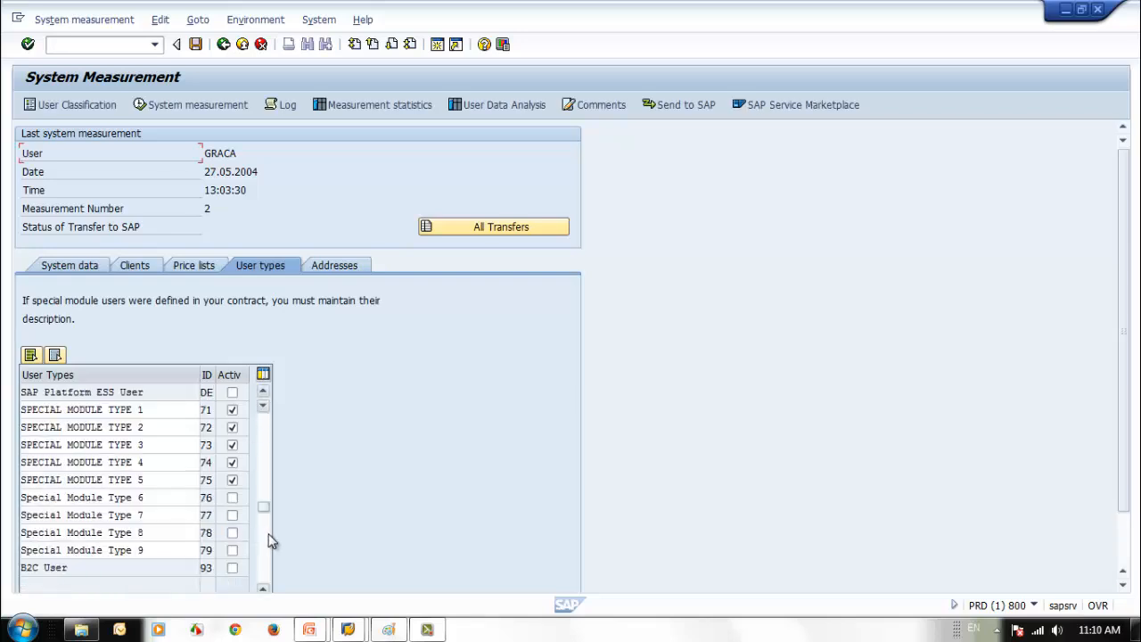
pyautogui.click(232, 409)
pyautogui.click(231, 427)
pyautogui.click(232, 444)
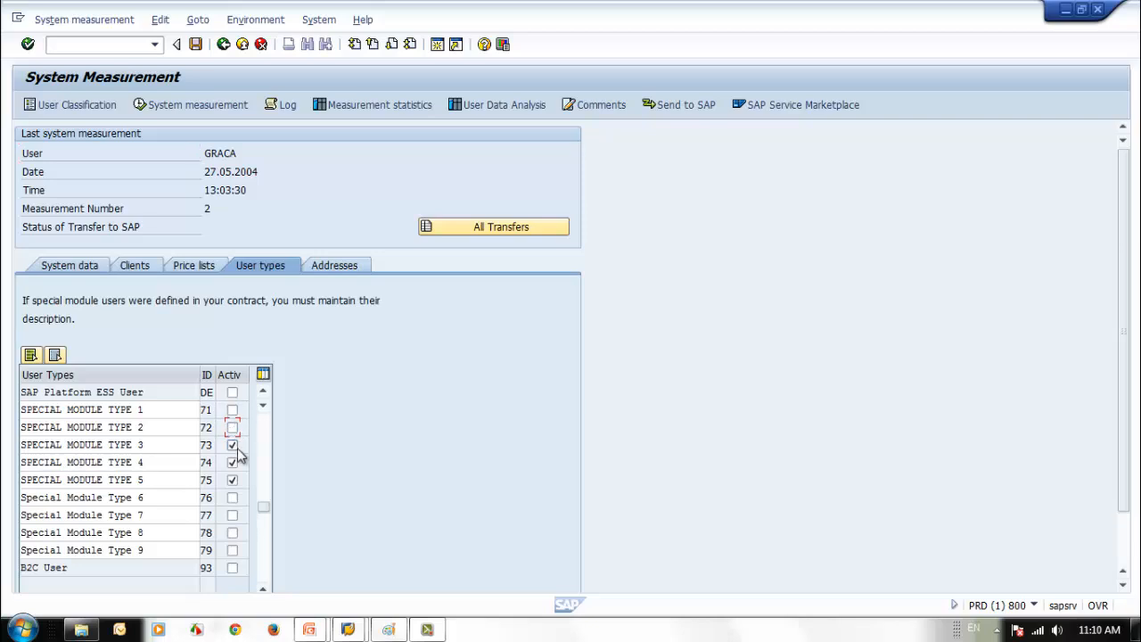
pyautogui.click(232, 461)
pyautogui.click(261, 425)
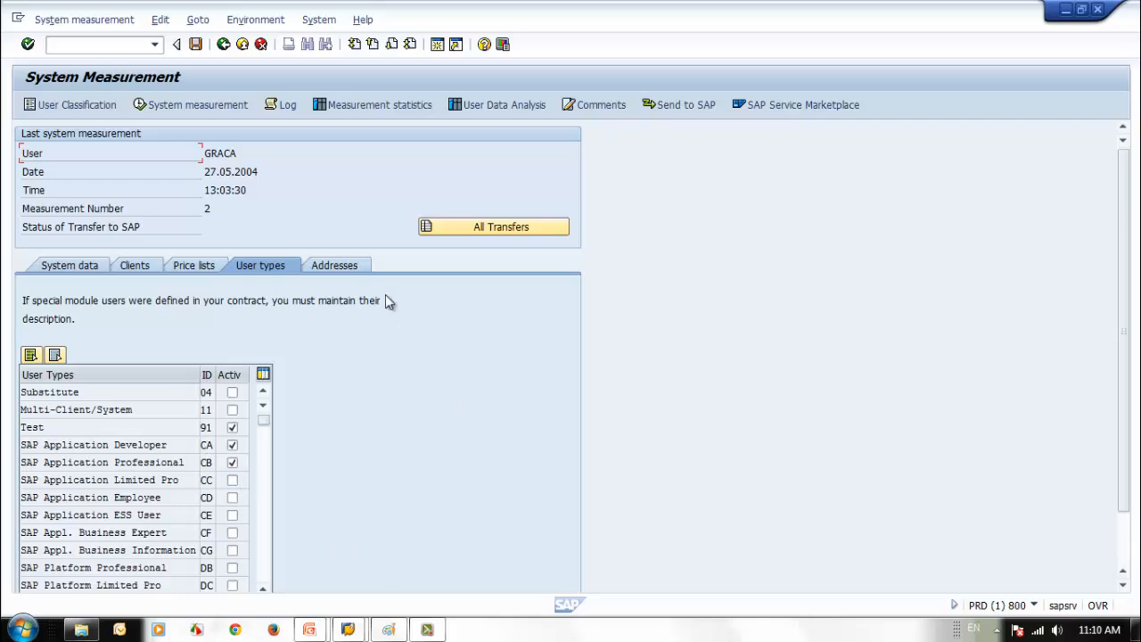
pyautogui.click(348, 269)
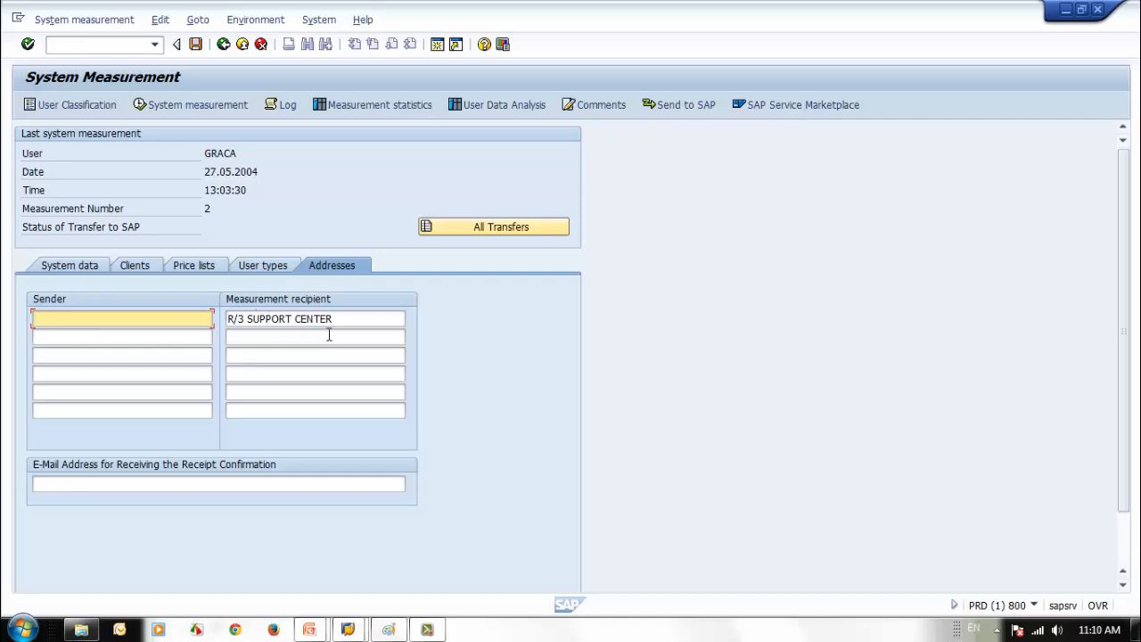
# - Save the user type settings and acknowledge the user type migration notice
pyautogui.moveTo(344, 319); pyautogui.dragTo(228, 319)
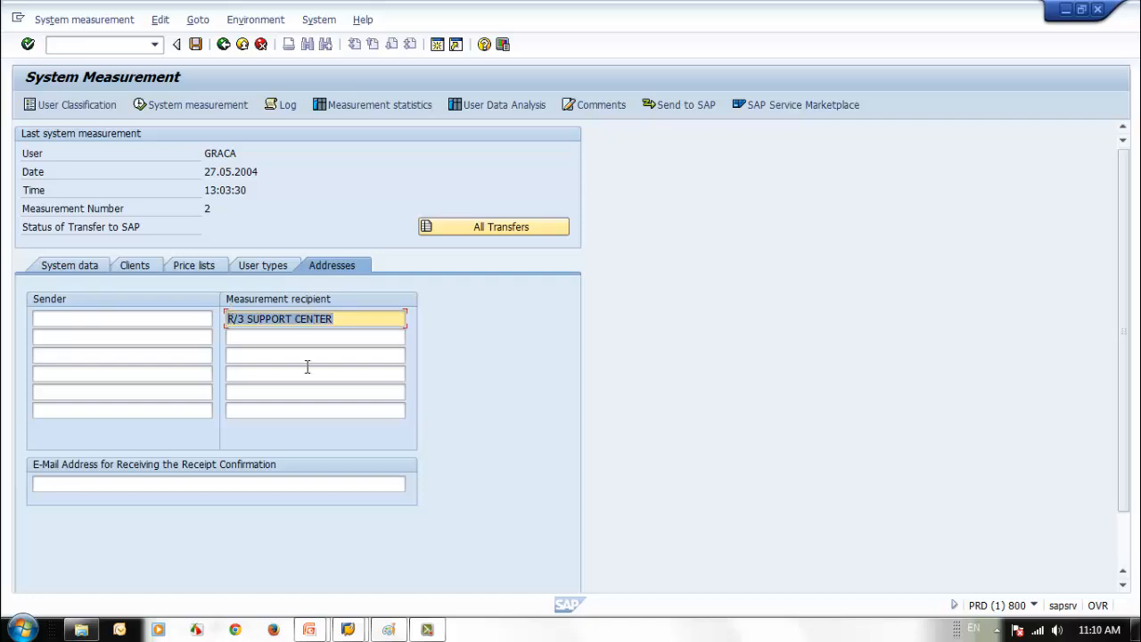
pyautogui.click(72, 483)
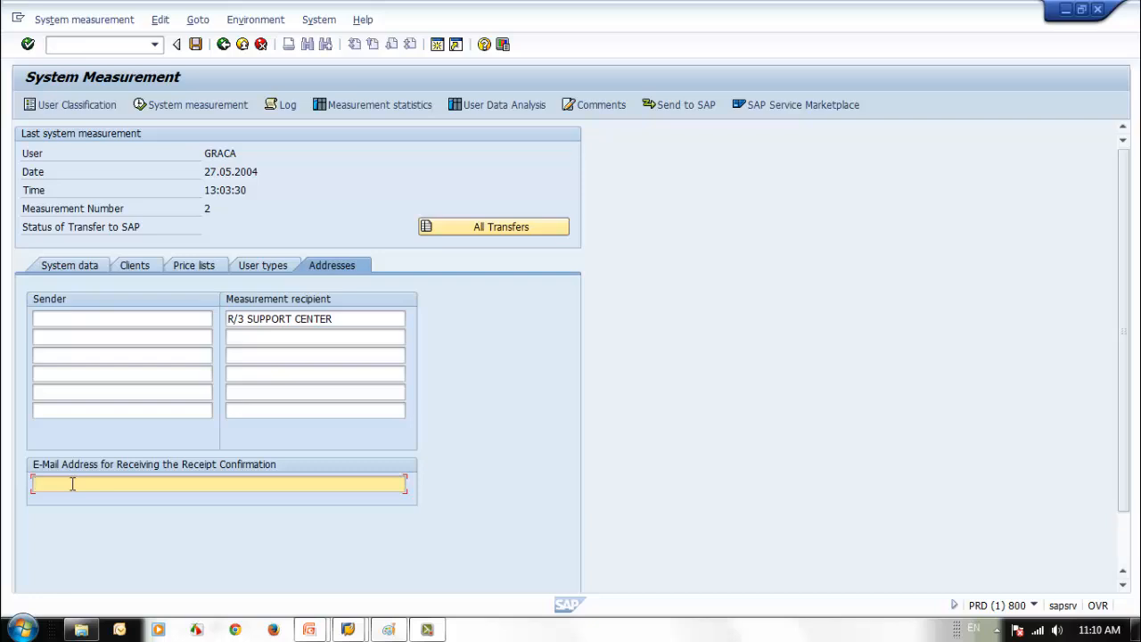
pyautogui.click(267, 264)
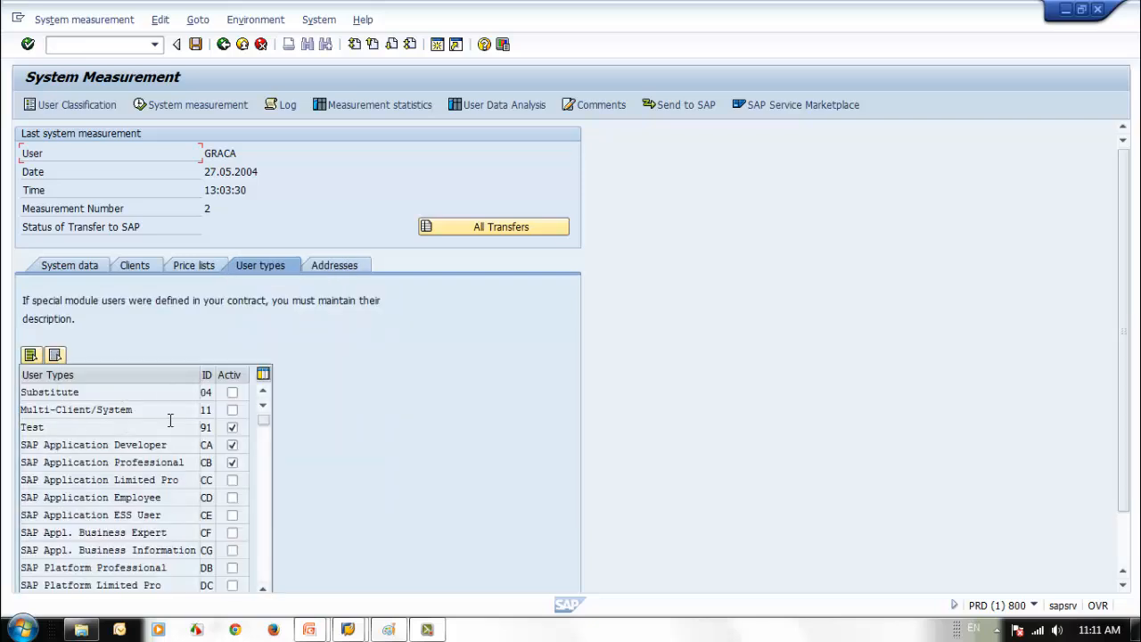
pyautogui.click(195, 44)
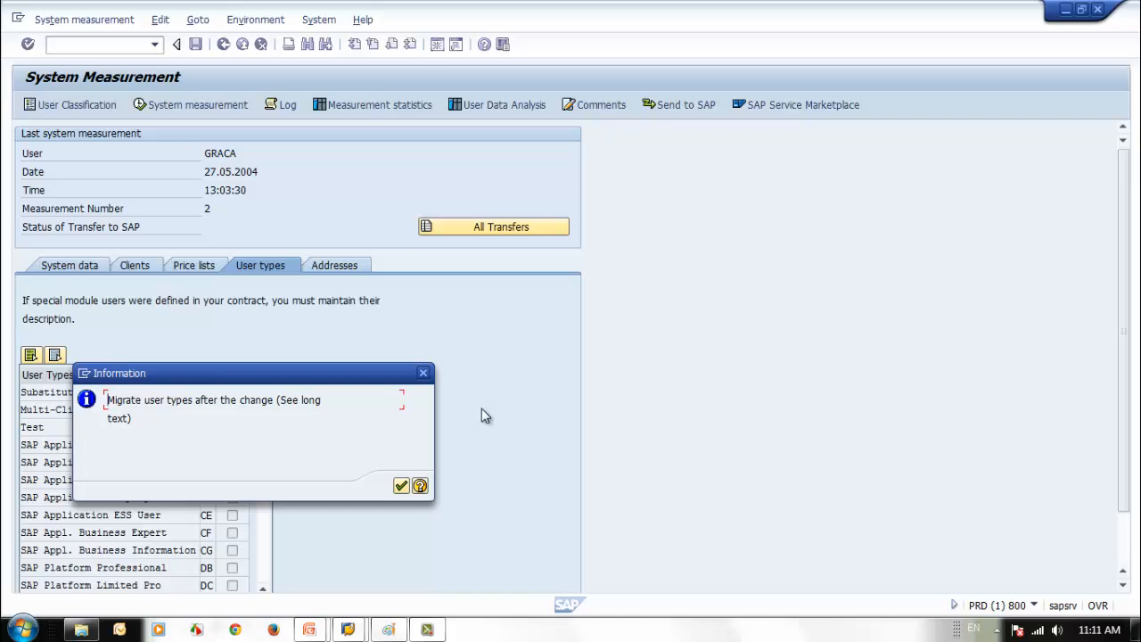
pyautogui.click(400, 486)
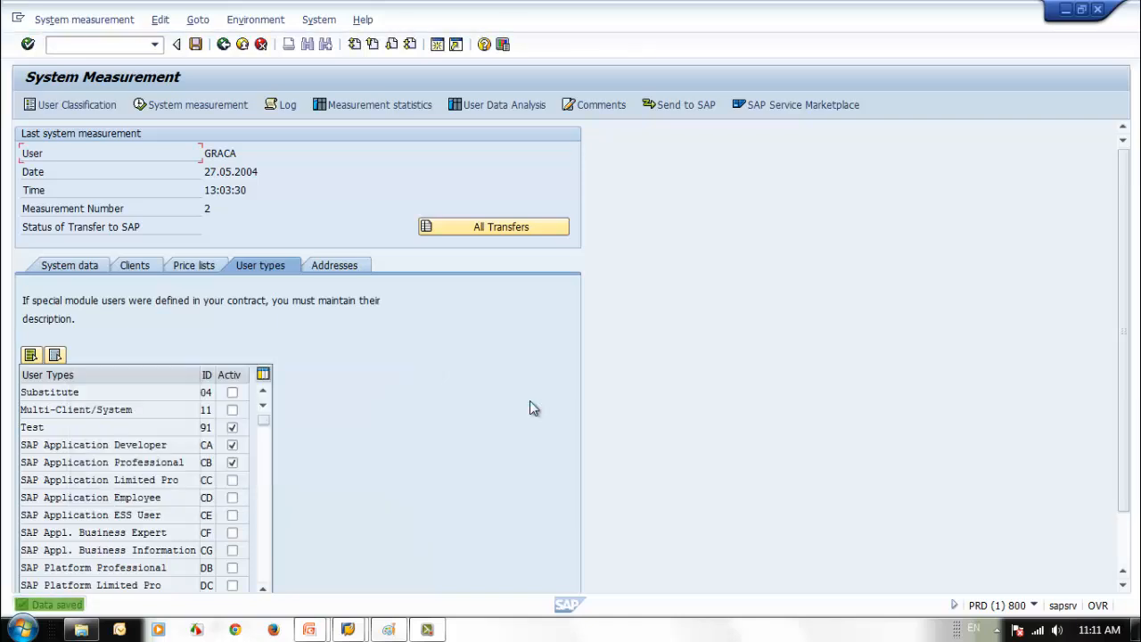
# - Close the extra SAP Easy Access window, keeping the System Measurement session
pyautogui.moveTo(387, 624)
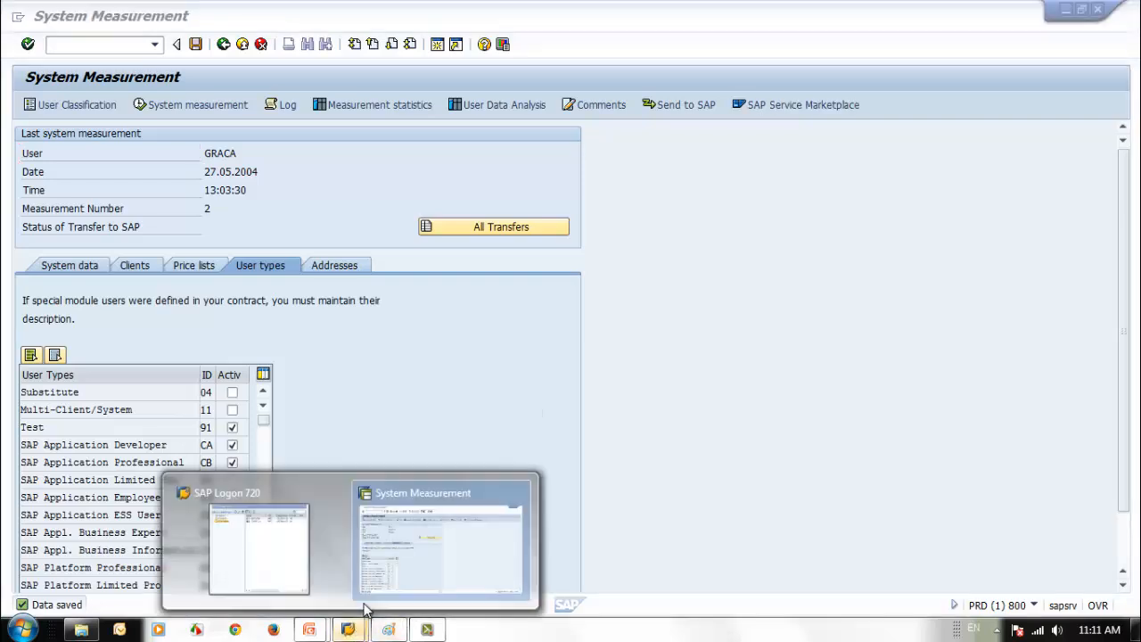
pyautogui.click(352, 584)
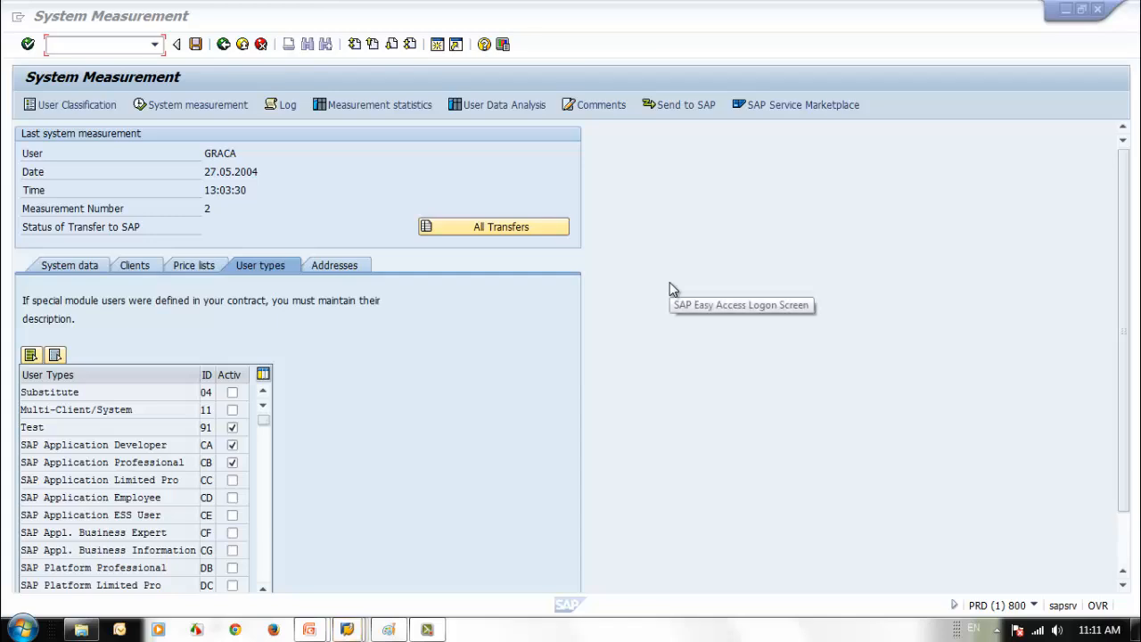
pyautogui.click(355, 631)
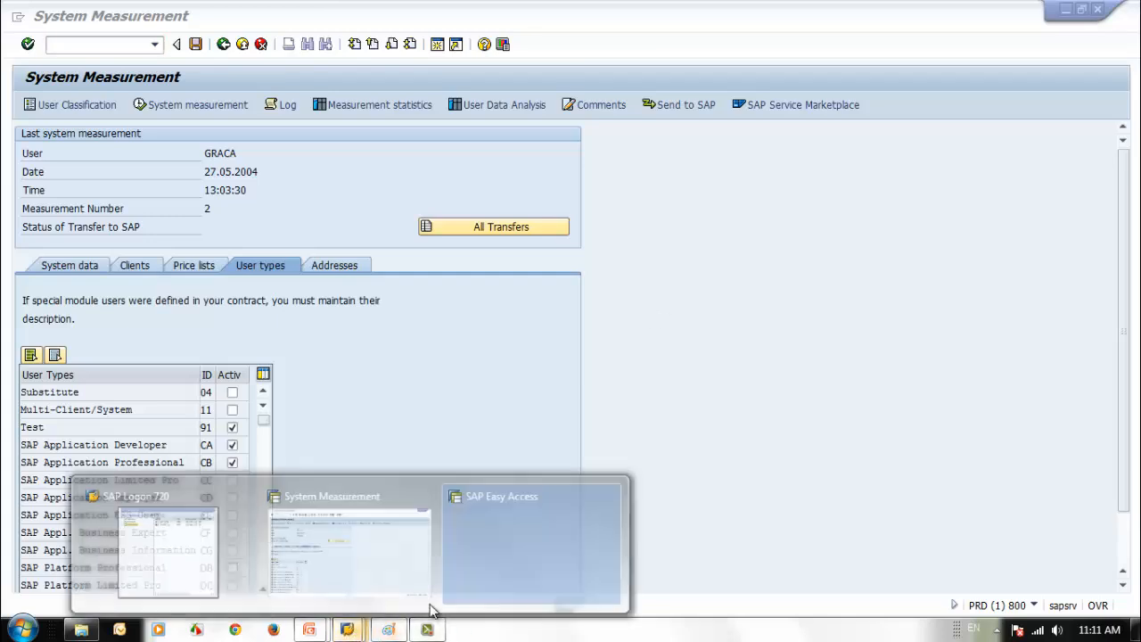
pyautogui.click(504, 579)
pyautogui.moveTo(349, 628)
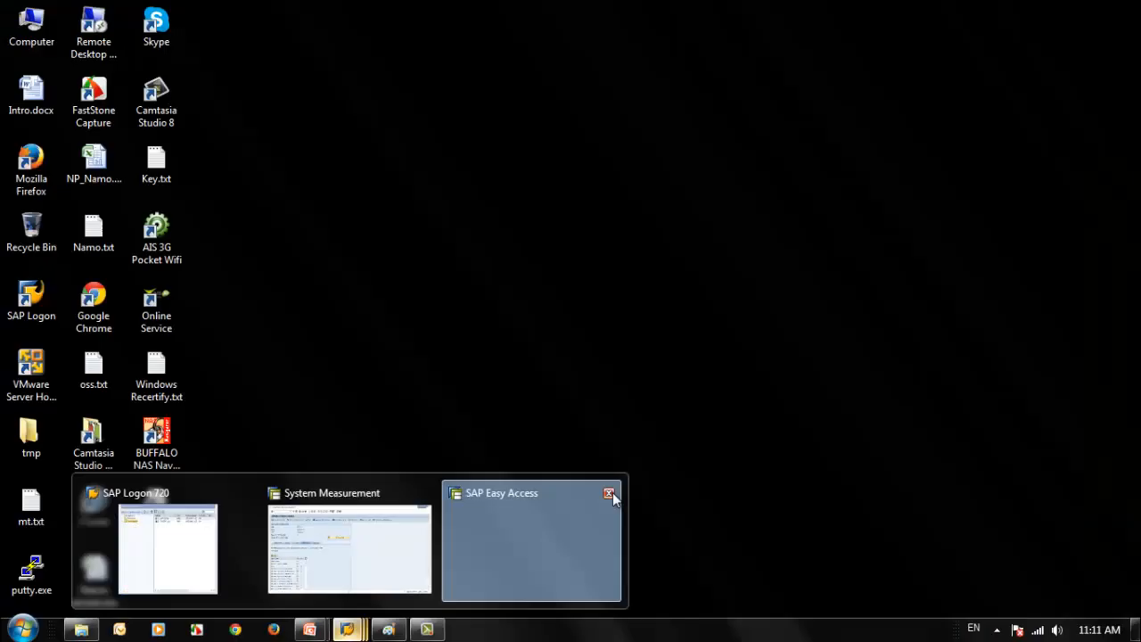
pyautogui.click(611, 492)
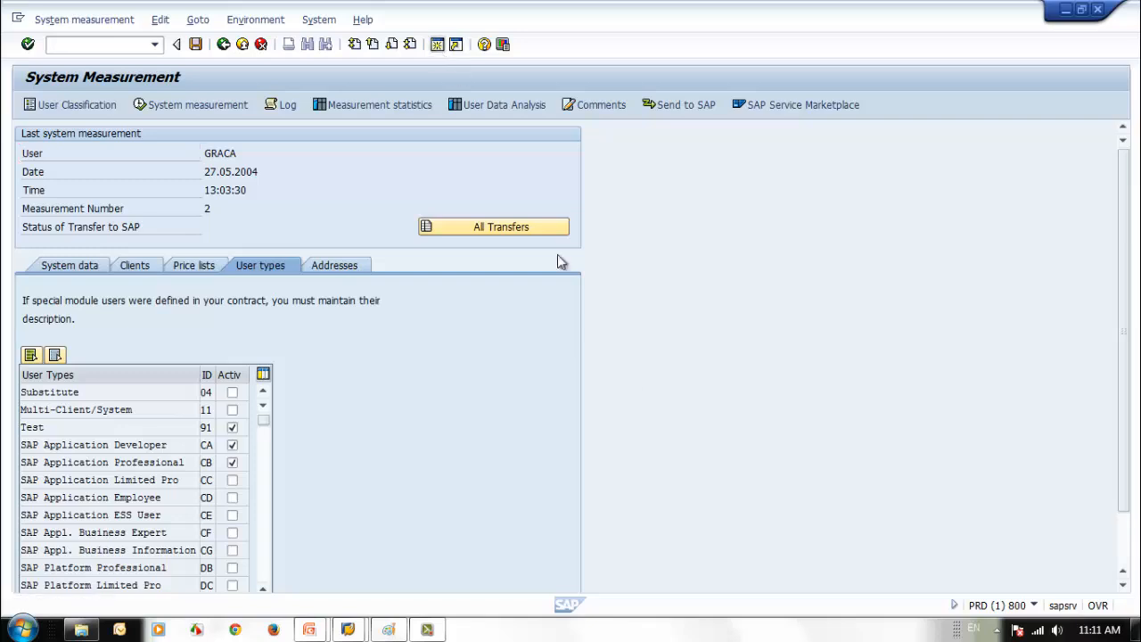
# - Leave USMM and open SEC_STUDENT2 for changing via su01
pyautogui.press('F3')
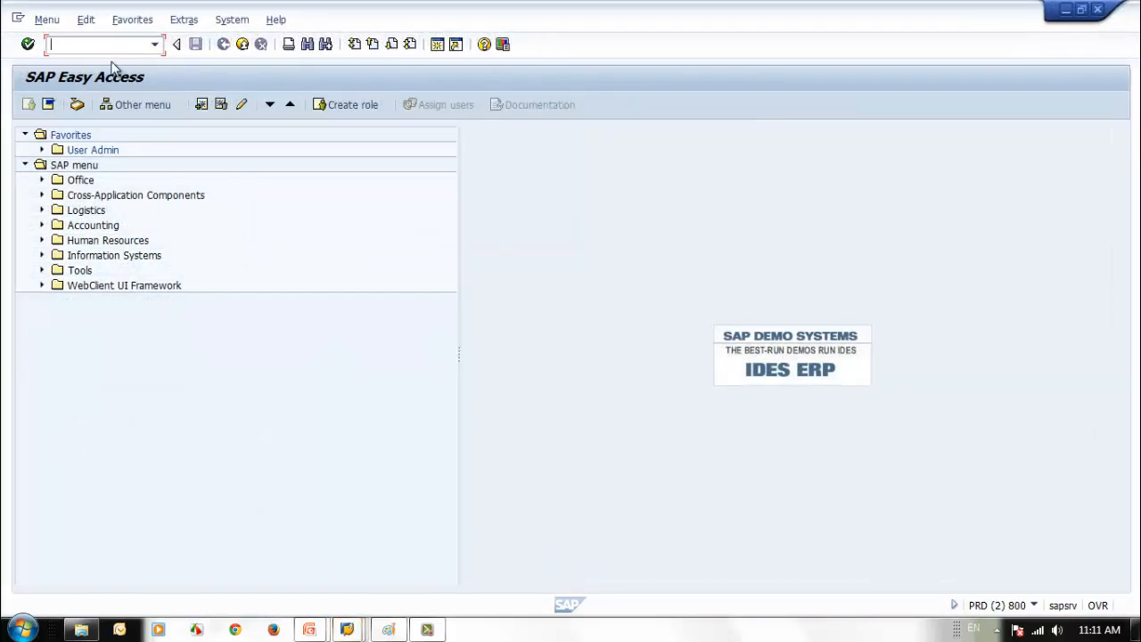
pyautogui.write('su01')
pyautogui.press('Return')
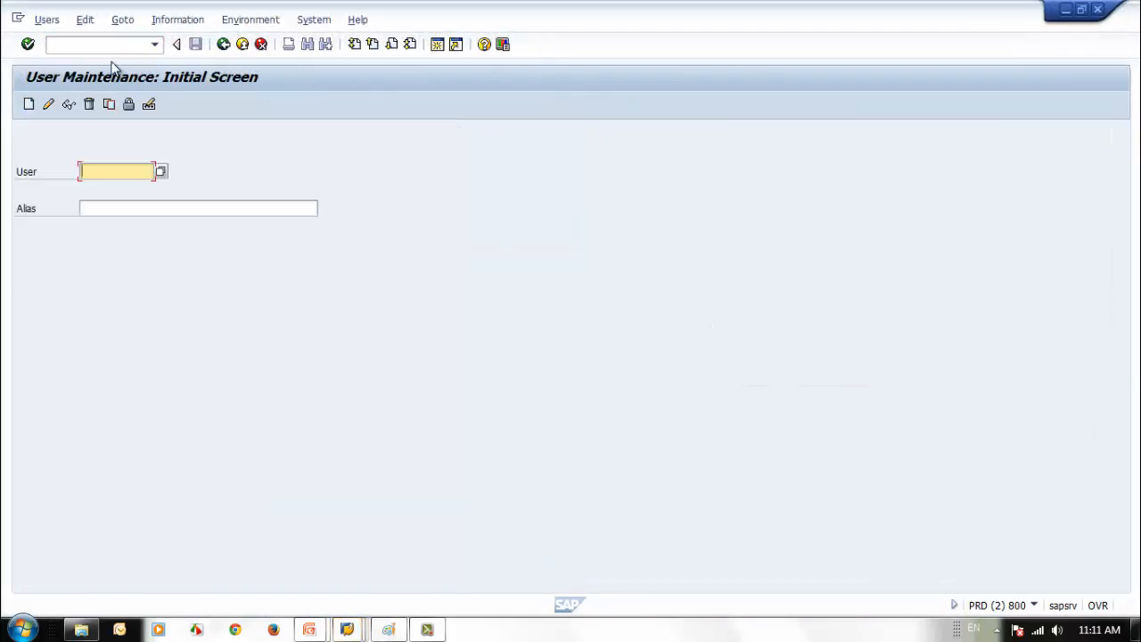
pyautogui.click(116, 171)
pyautogui.click(98, 188)
pyautogui.click(48, 104)
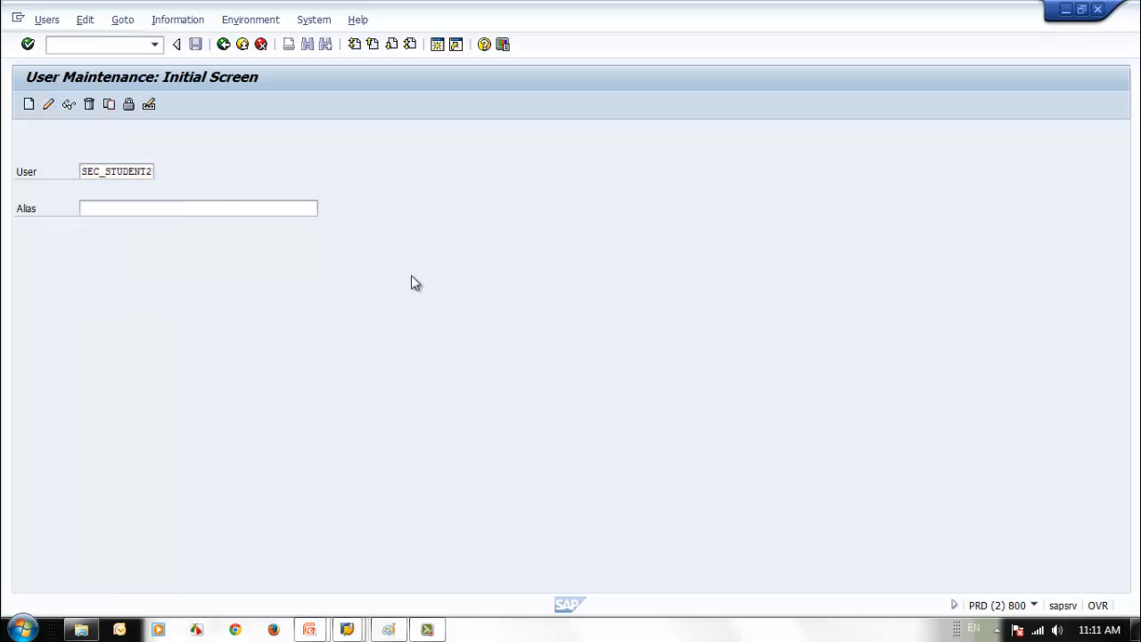
# - Set SEC_STUDENT2's contractual user type to SAP Application Developer and save
pyautogui.click(532, 191)
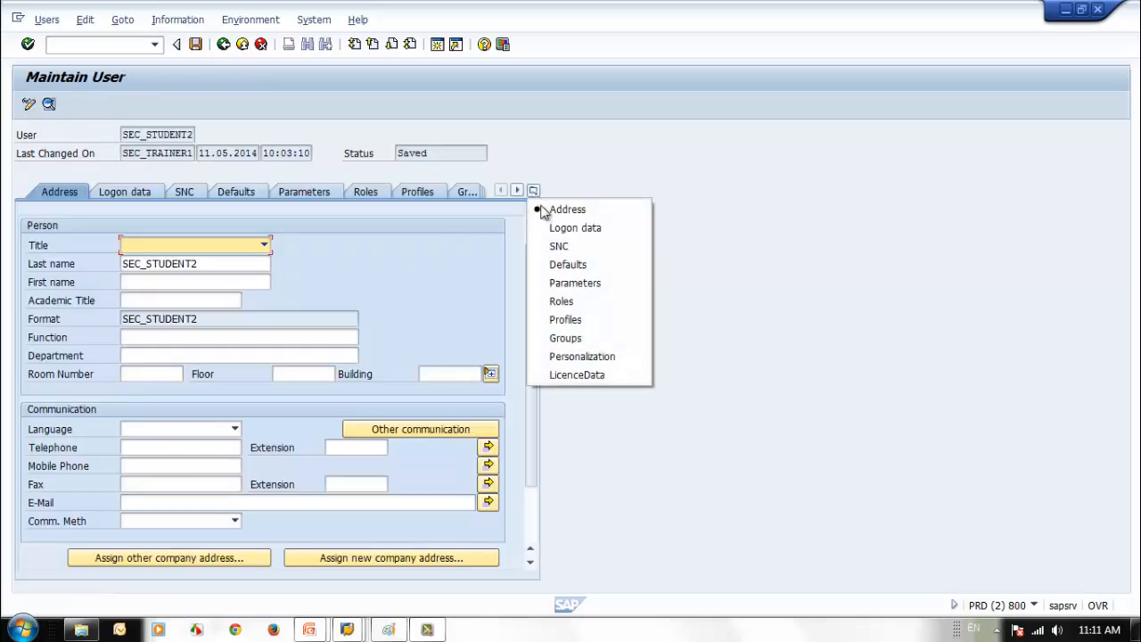
pyautogui.click(583, 374)
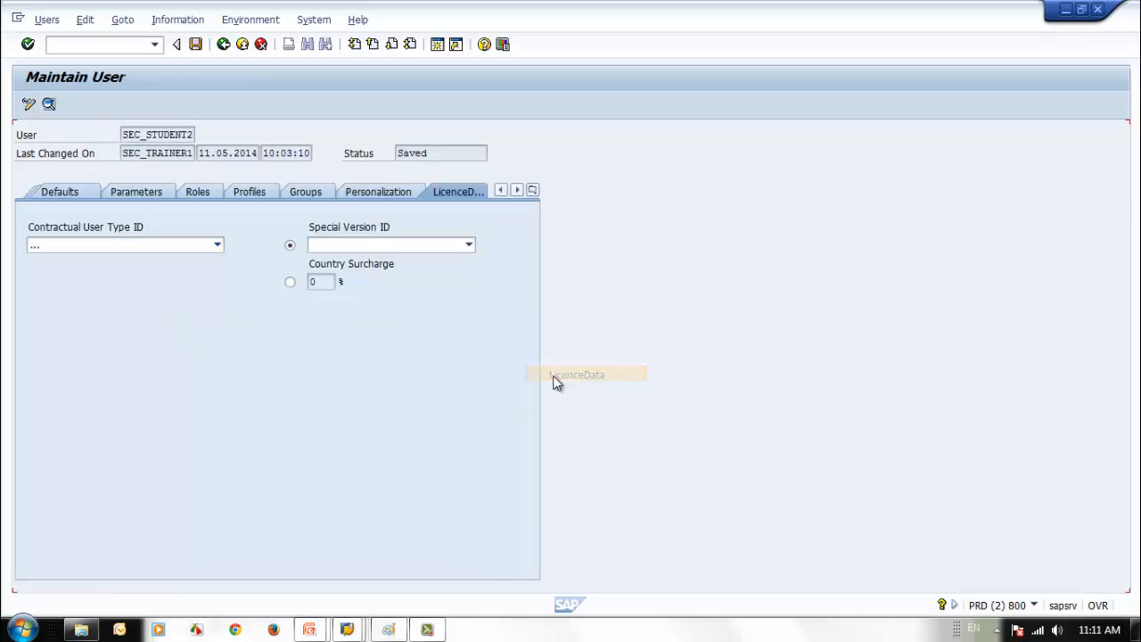
pyautogui.click(188, 245)
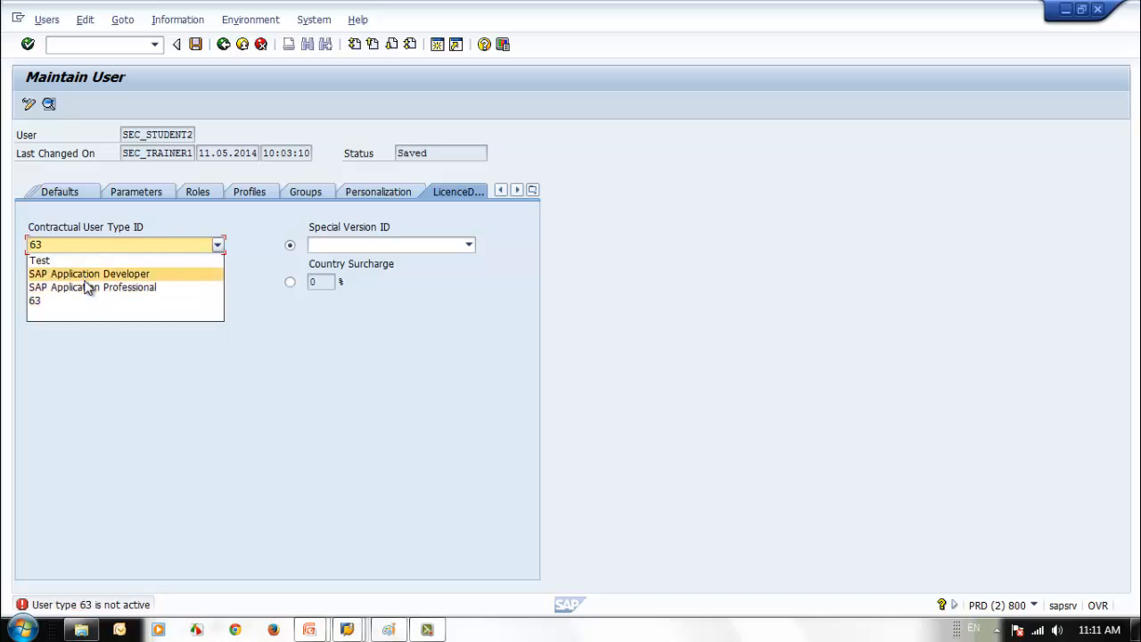
pyautogui.click(90, 274)
pyautogui.click(158, 250)
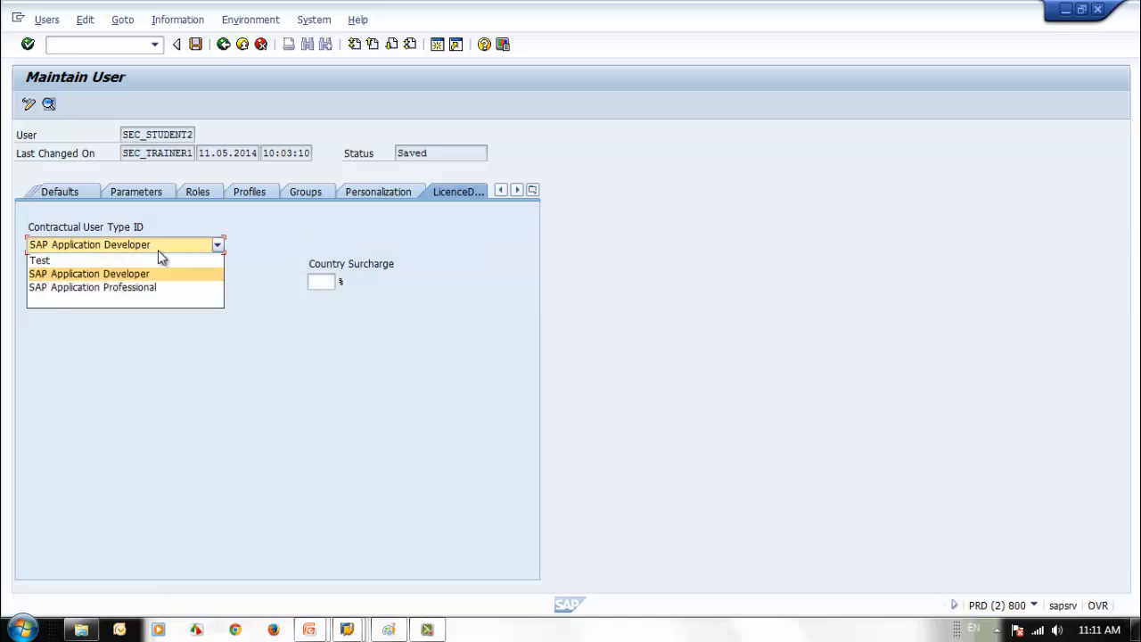
pyautogui.click(158, 250)
pyautogui.click(160, 245)
pyautogui.click(138, 274)
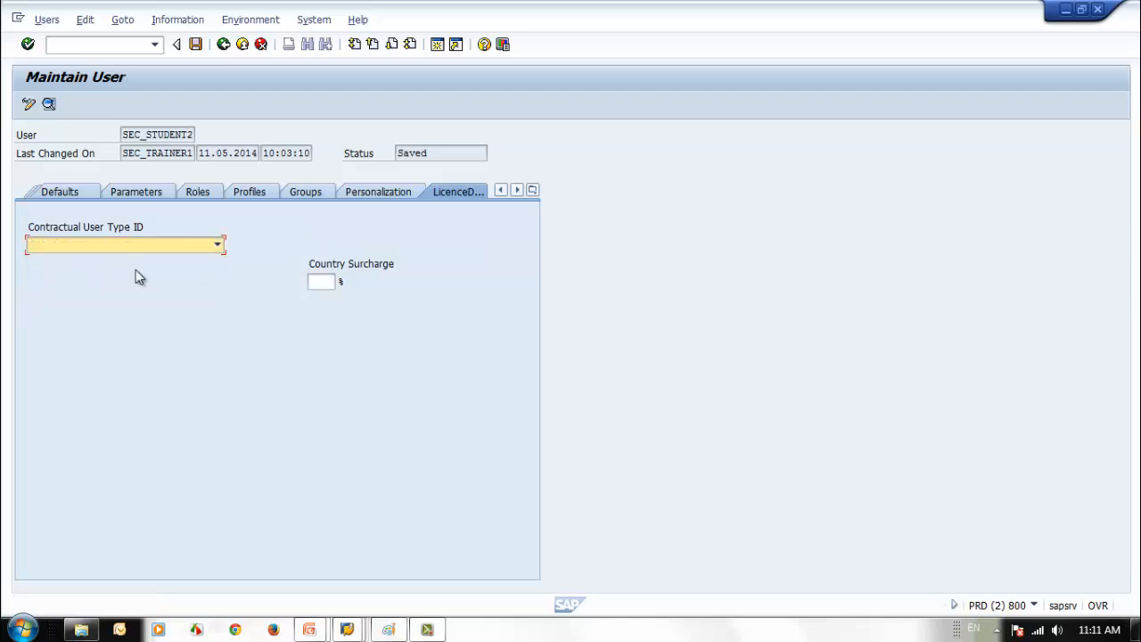
pyautogui.click(195, 45)
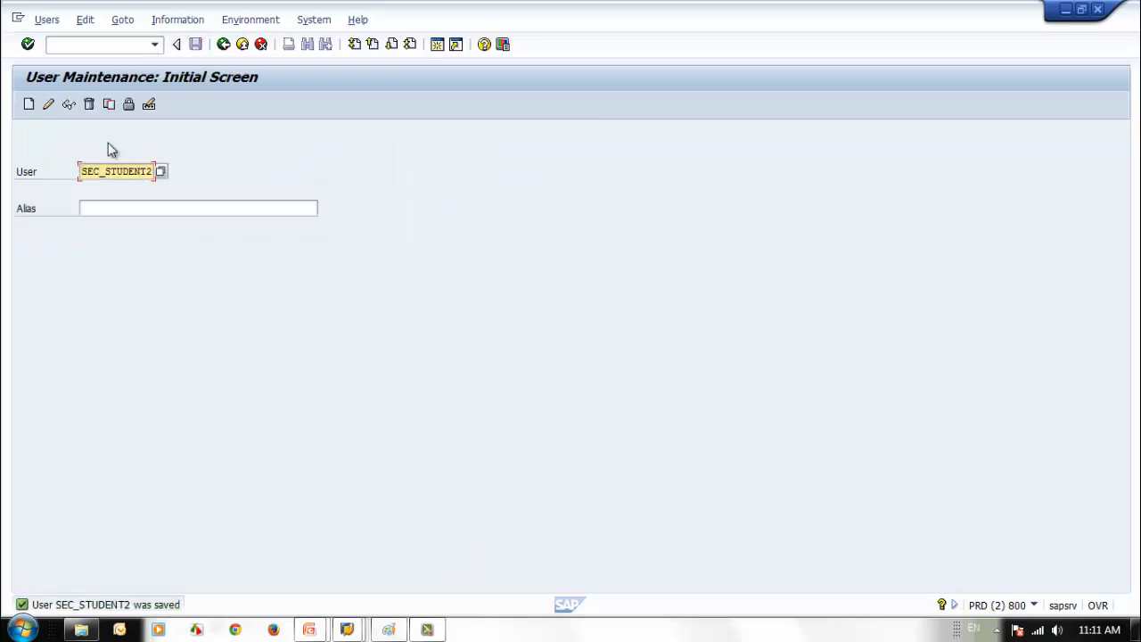
# - Change SEC_STUDENT2's contractual user type to SAP Application Professional and save again
pyautogui.click(49, 105)
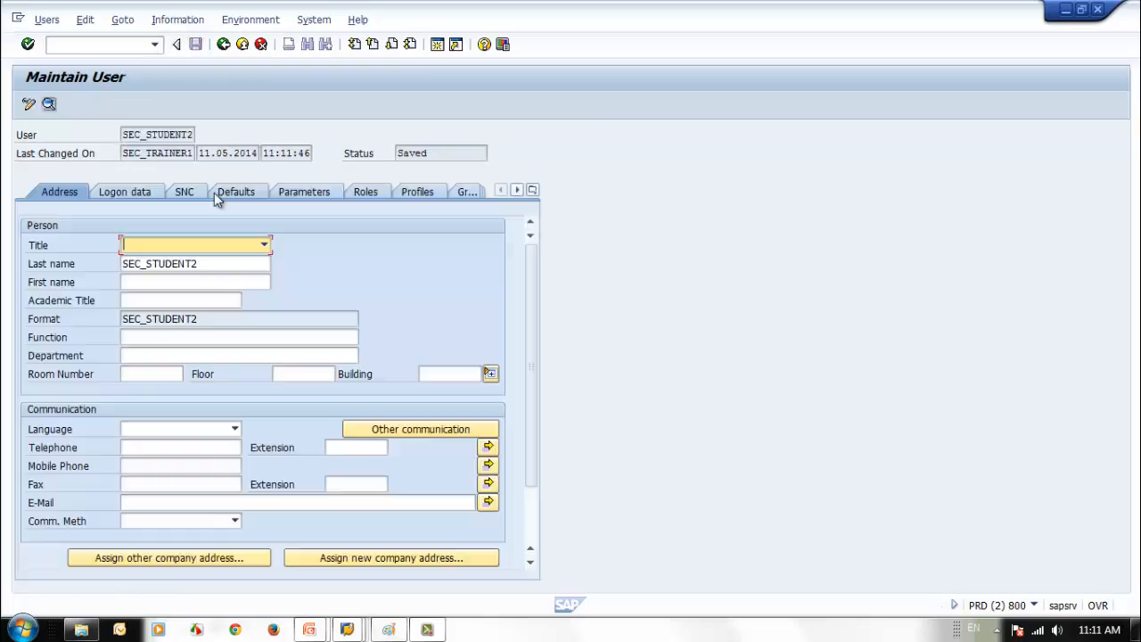
pyautogui.click(533, 190)
pyautogui.click(595, 375)
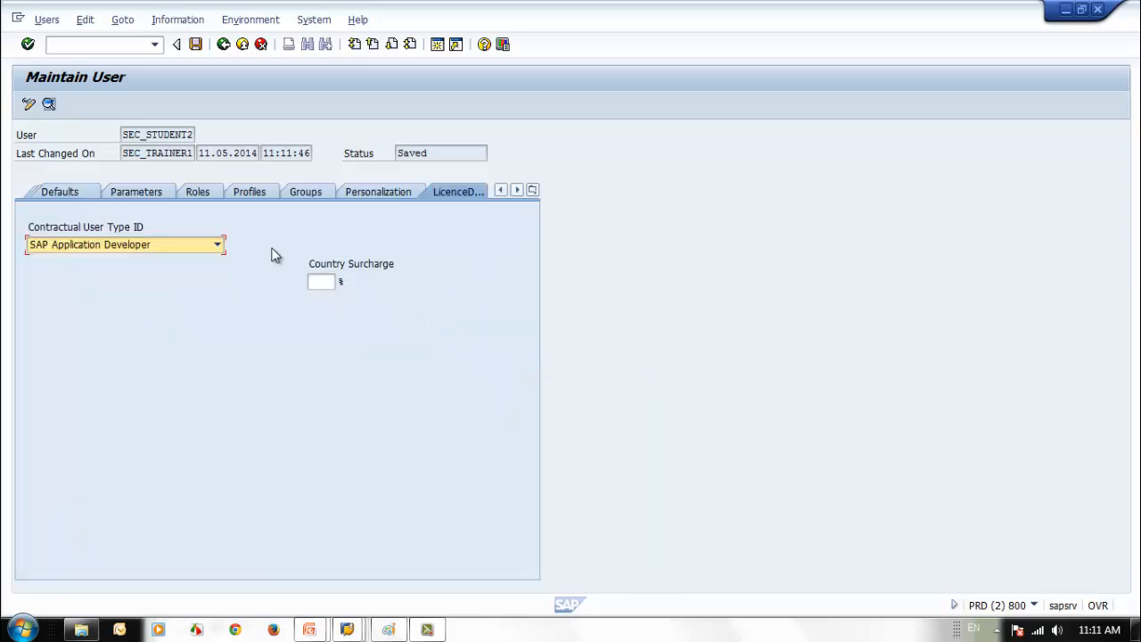
pyautogui.click(174, 248)
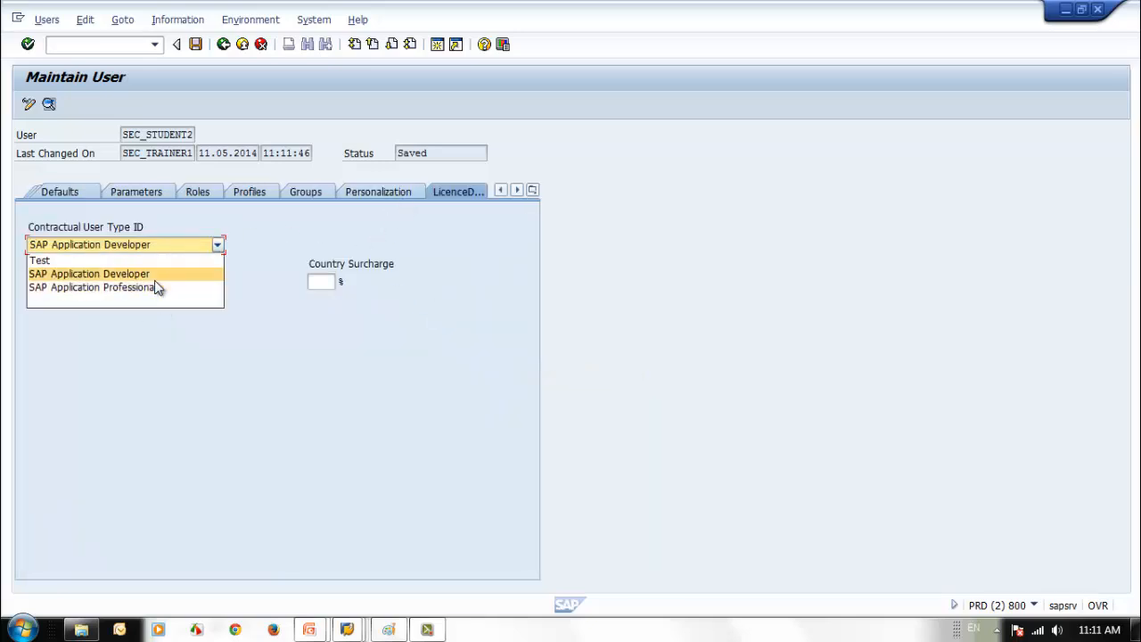
pyautogui.click(158, 287)
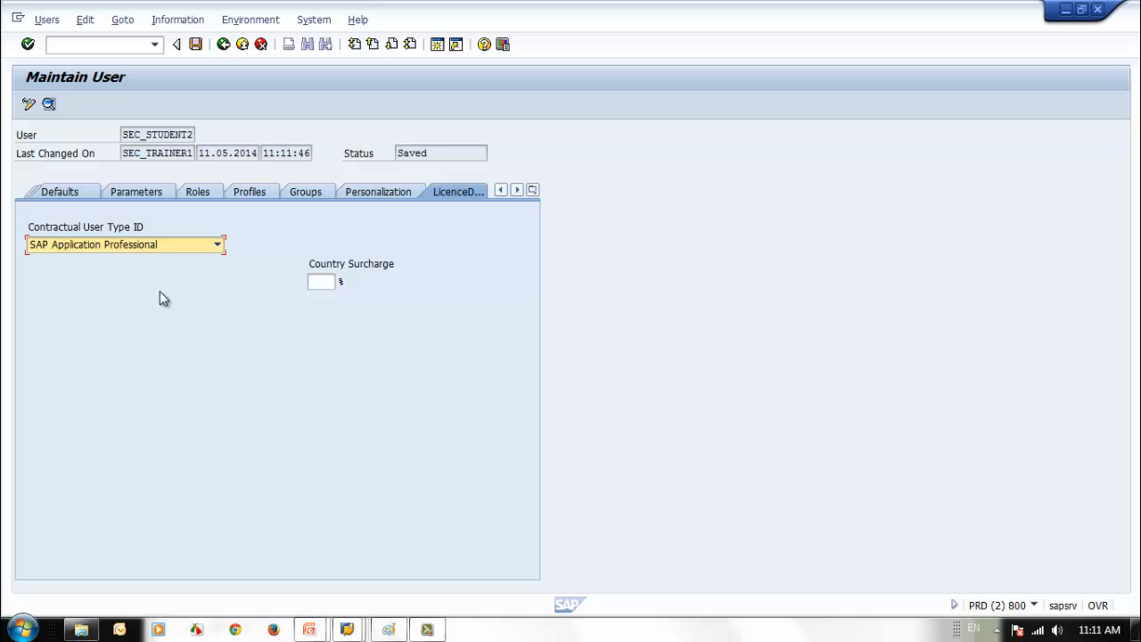
pyautogui.click(196, 45)
# - Rename special module types 1 and 2 to End User and Support User, activating both
pyautogui.click(1065, 10)
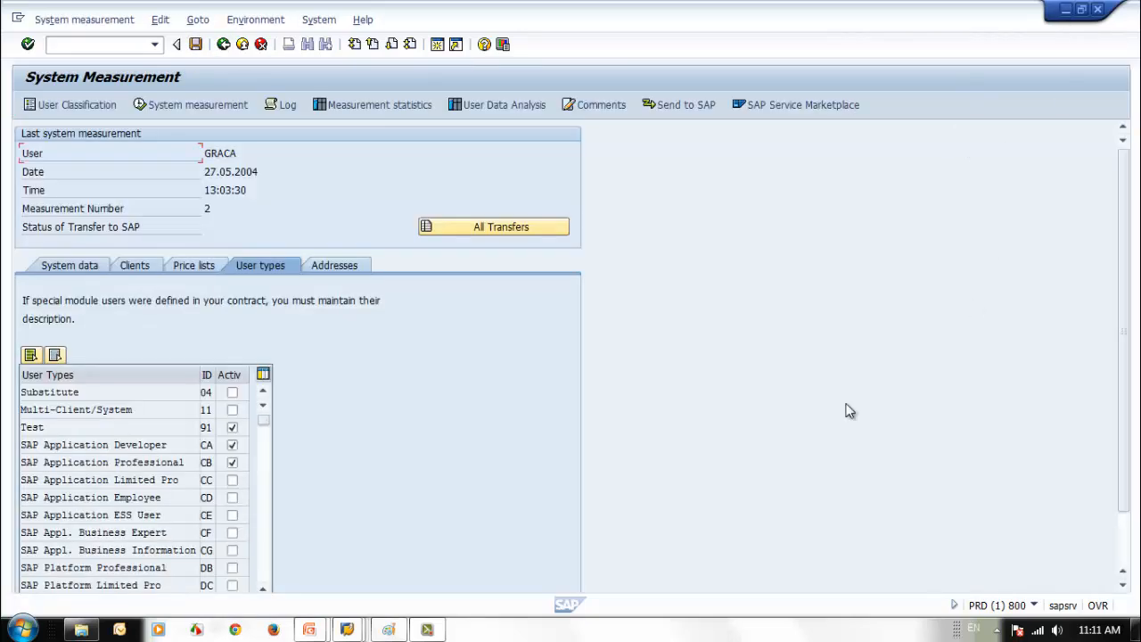
pyautogui.click(262, 544)
pyautogui.doubleClick(158, 410)
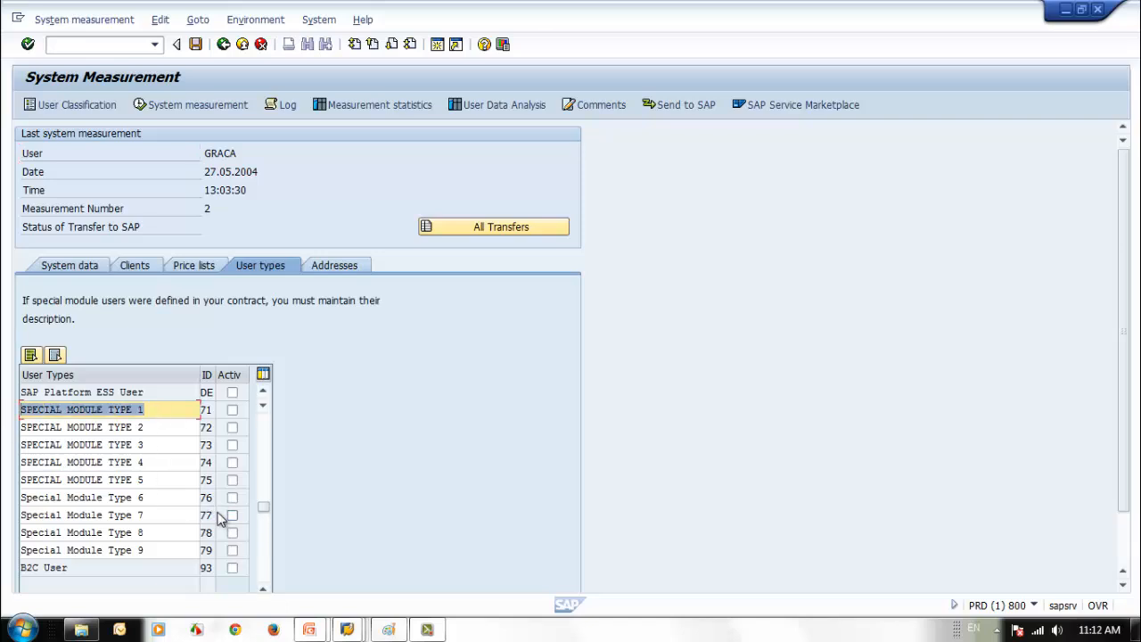
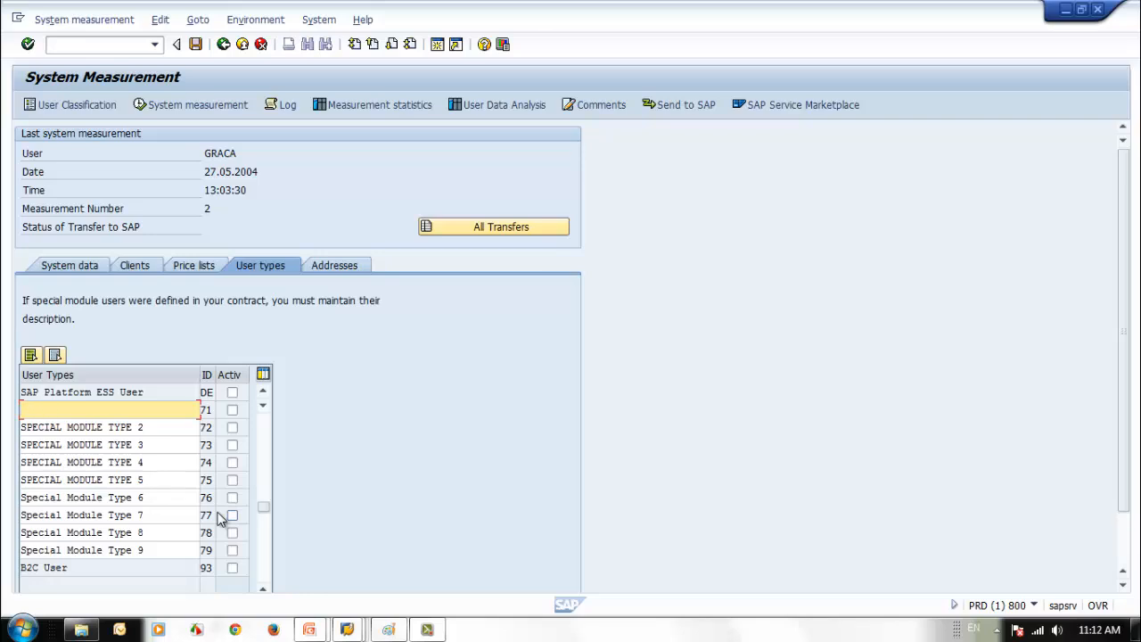
pyautogui.press('Tab')
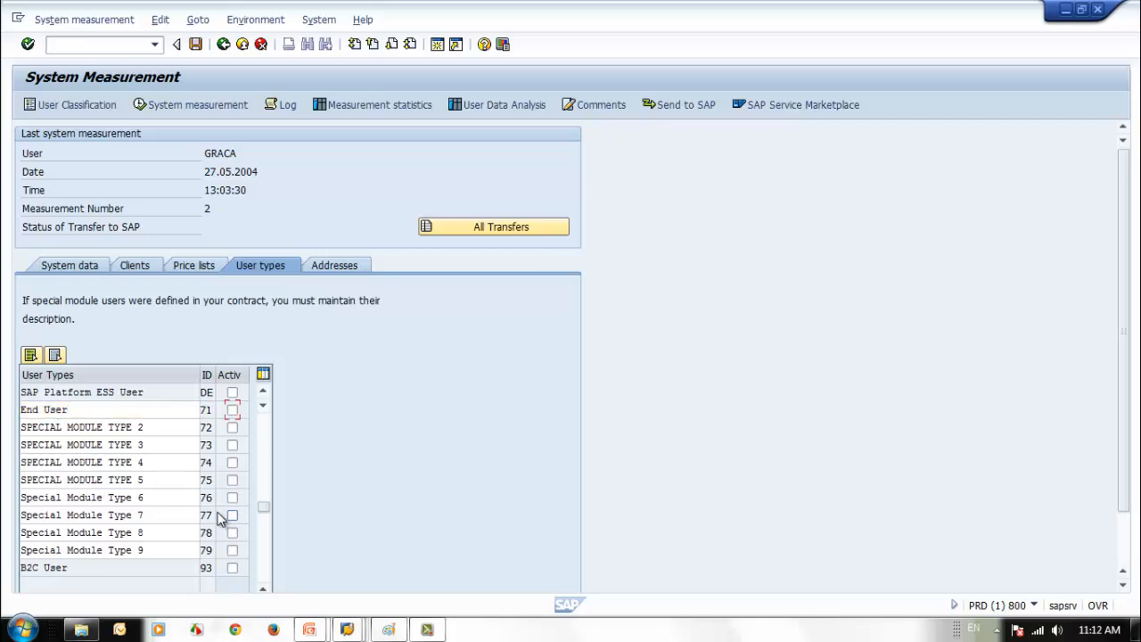
pyautogui.click(231, 409)
pyautogui.doubleClick(148, 430)
pyautogui.write('Su')
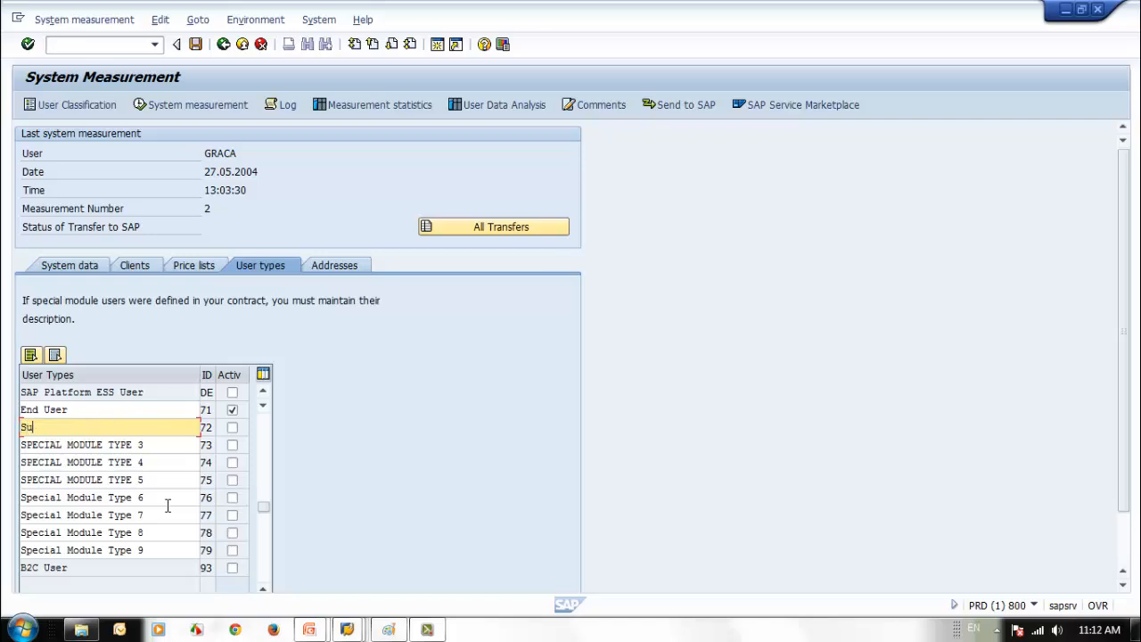
pyautogui.write('pport User')
pyautogui.click(232, 428)
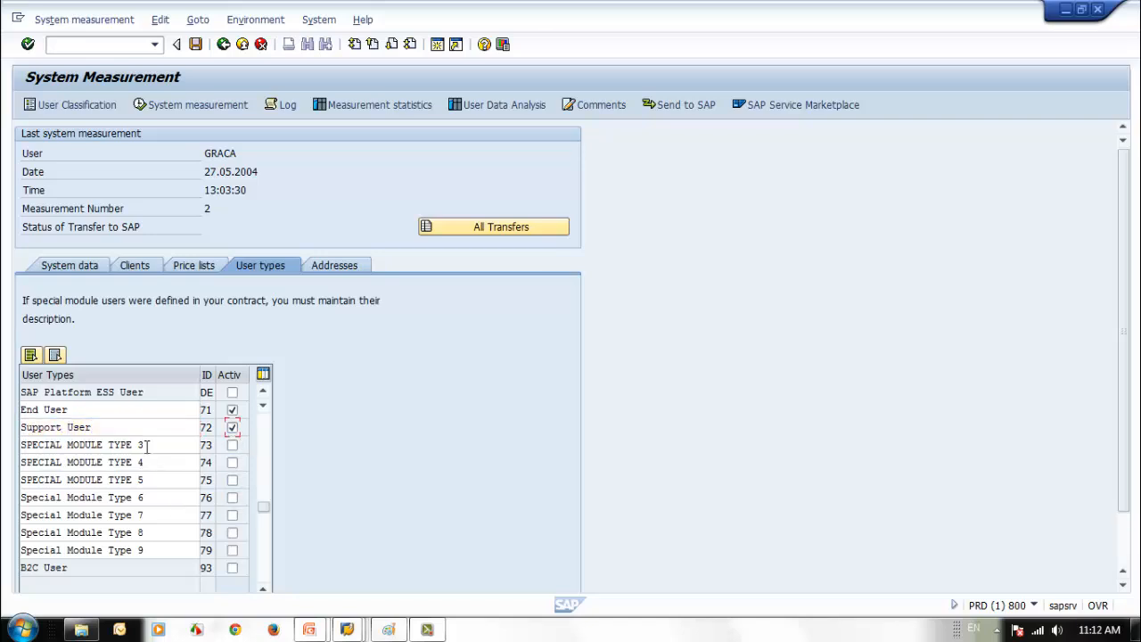
# - Rename special module types 3 and 4 to HR User and ESS User, activating both
pyautogui.moveTo(145, 444); pyautogui.dragTo(3, 443)
pyautogui.write('HR User')
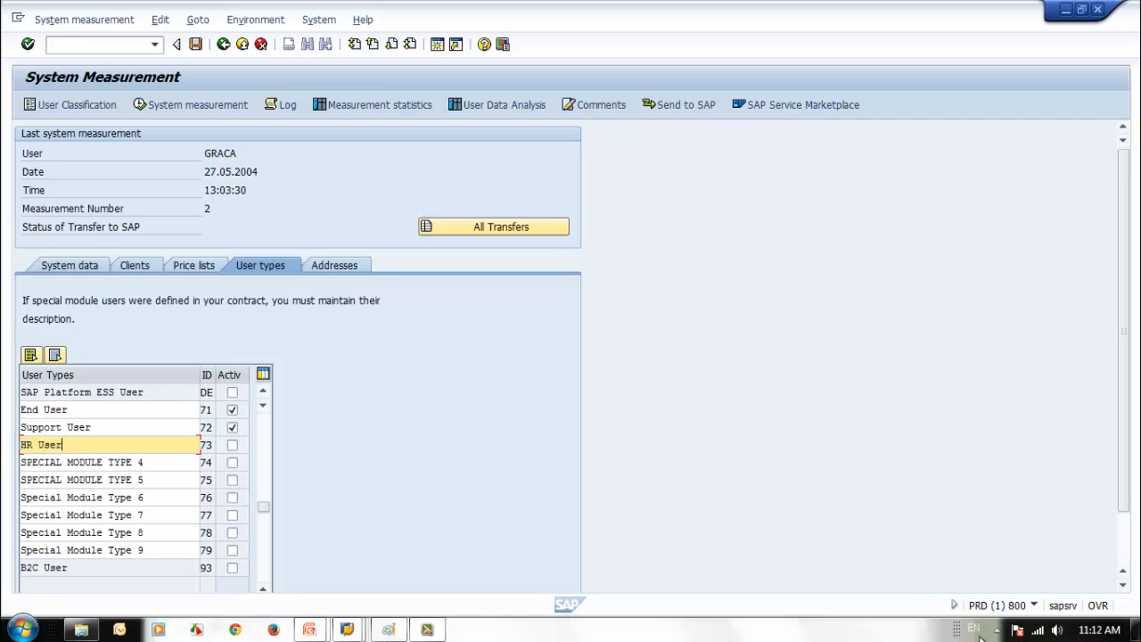
pyautogui.click(231, 445)
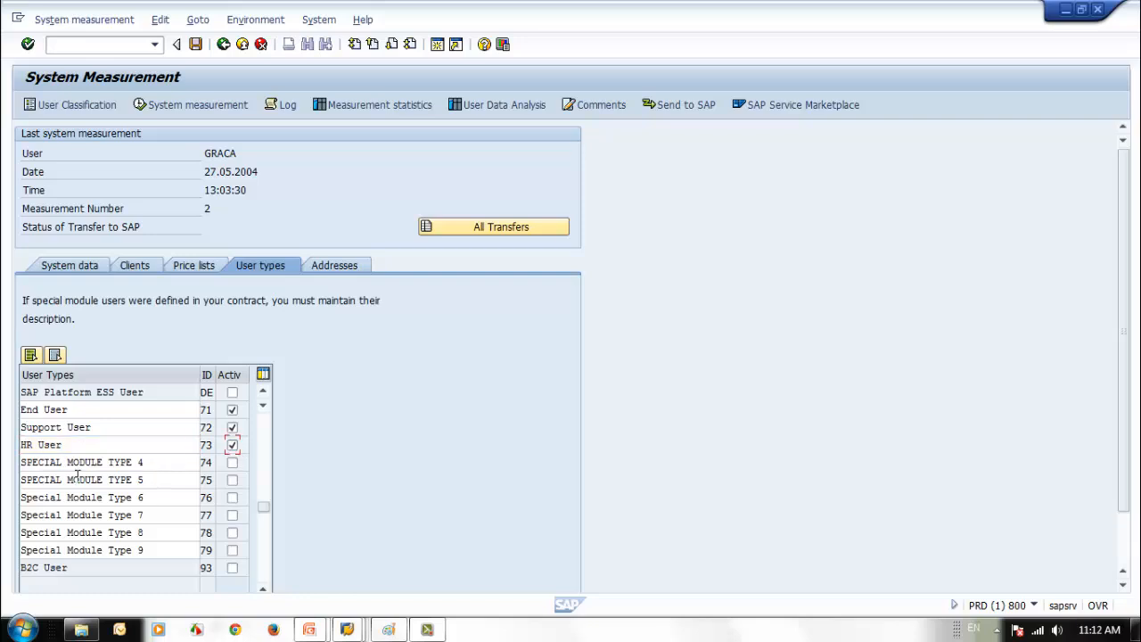
pyautogui.click(79, 462)
pyautogui.moveTo(150, 462); pyautogui.dragTo(11, 460)
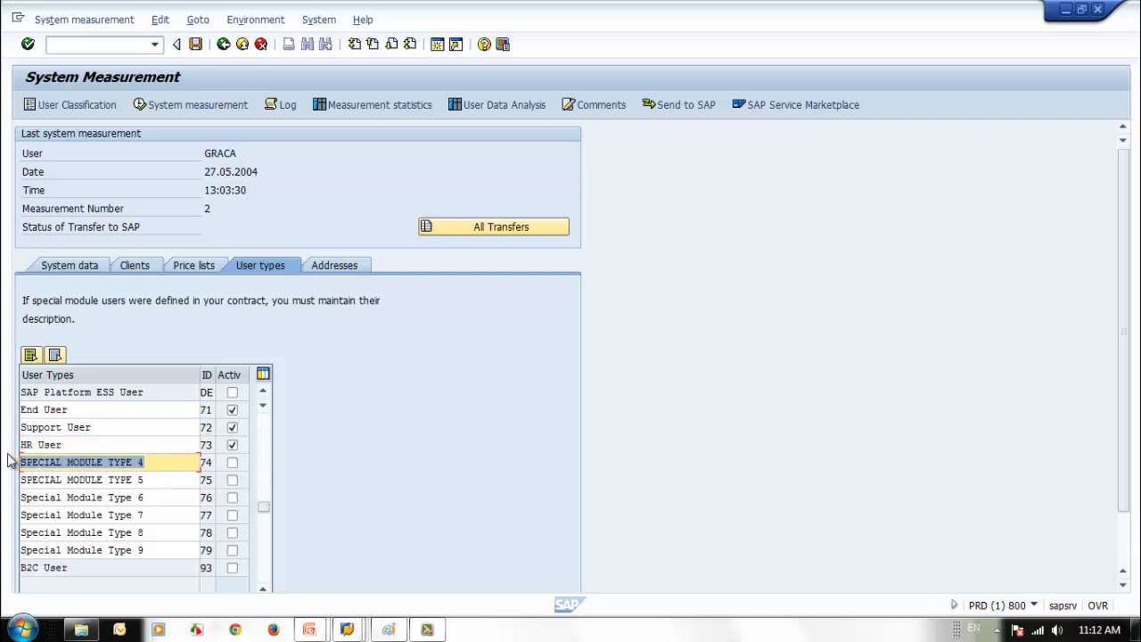
pyautogui.write('ES')
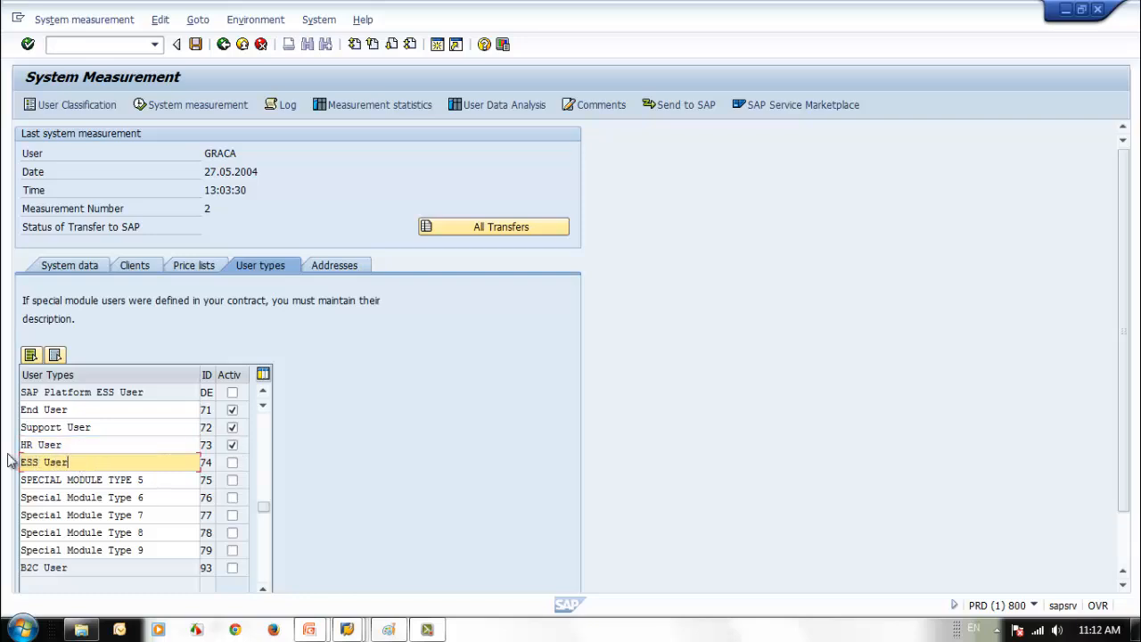
pyautogui.write('S User')
pyautogui.click(232, 462)
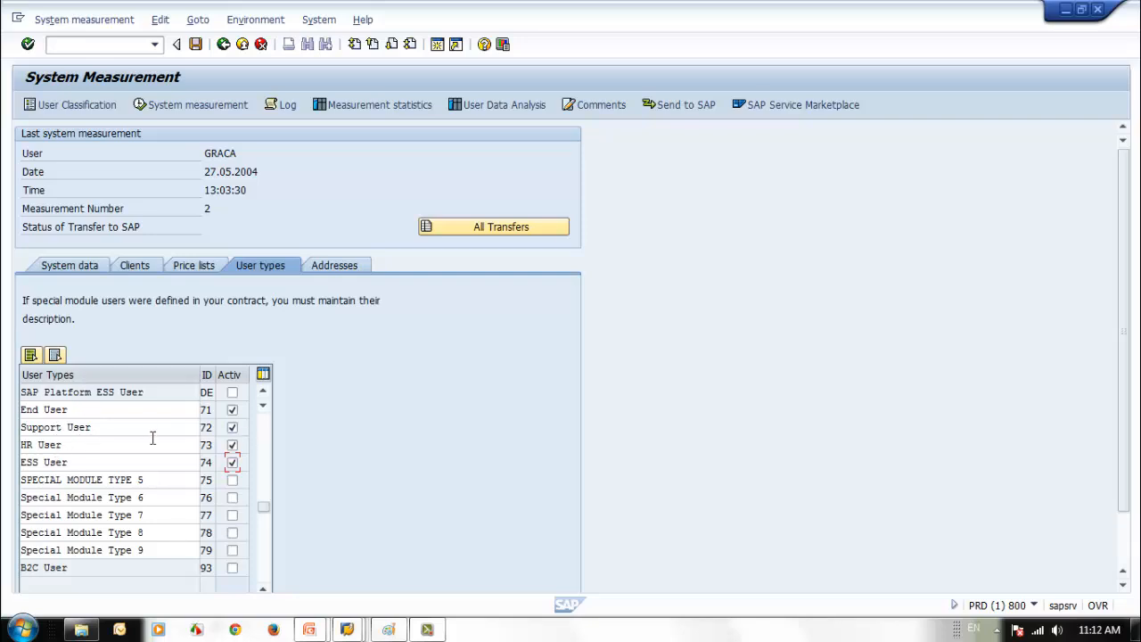
pyautogui.click(264, 421)
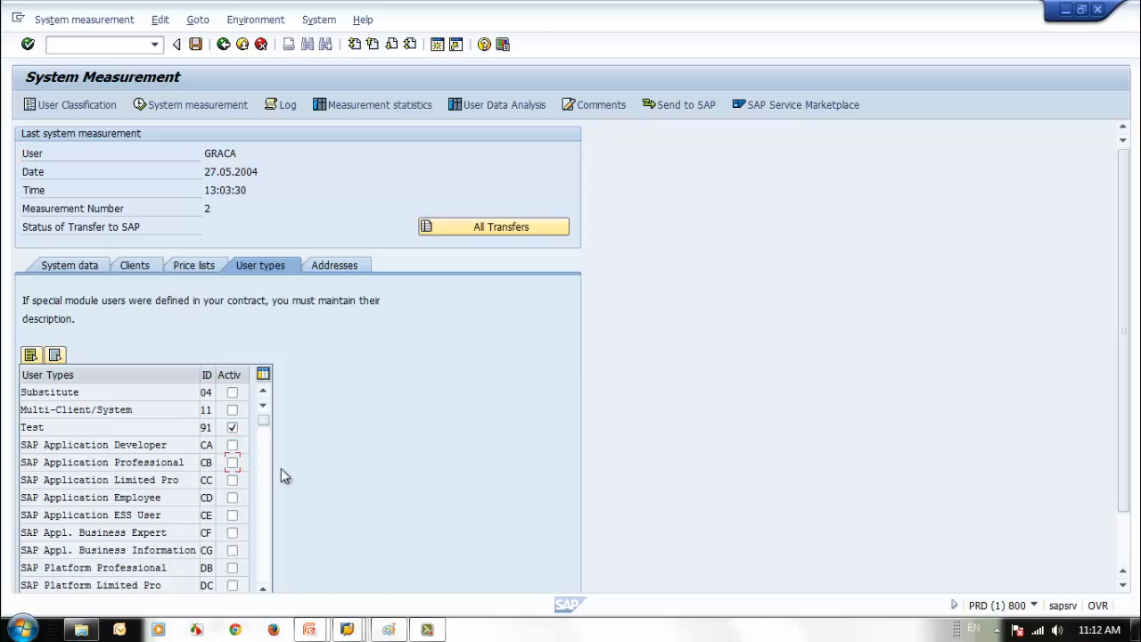
pyautogui.click(268, 500)
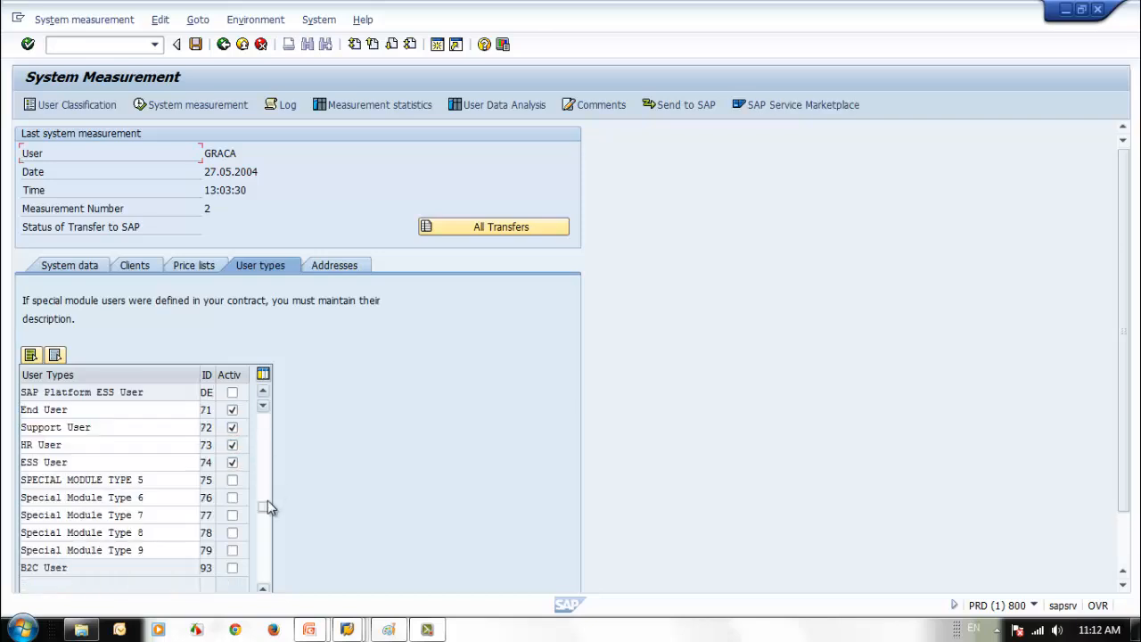
pyautogui.click(99, 411)
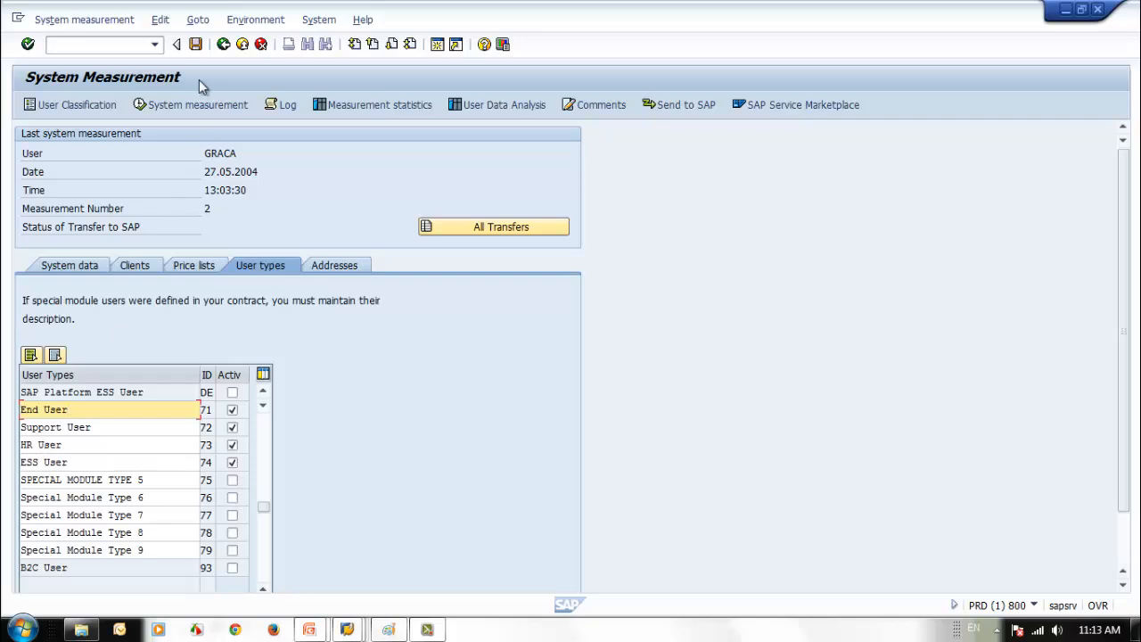
# - Save the End User, Support User, HR User and ESS User types, copying descriptions to all languages
pyautogui.click(197, 45)
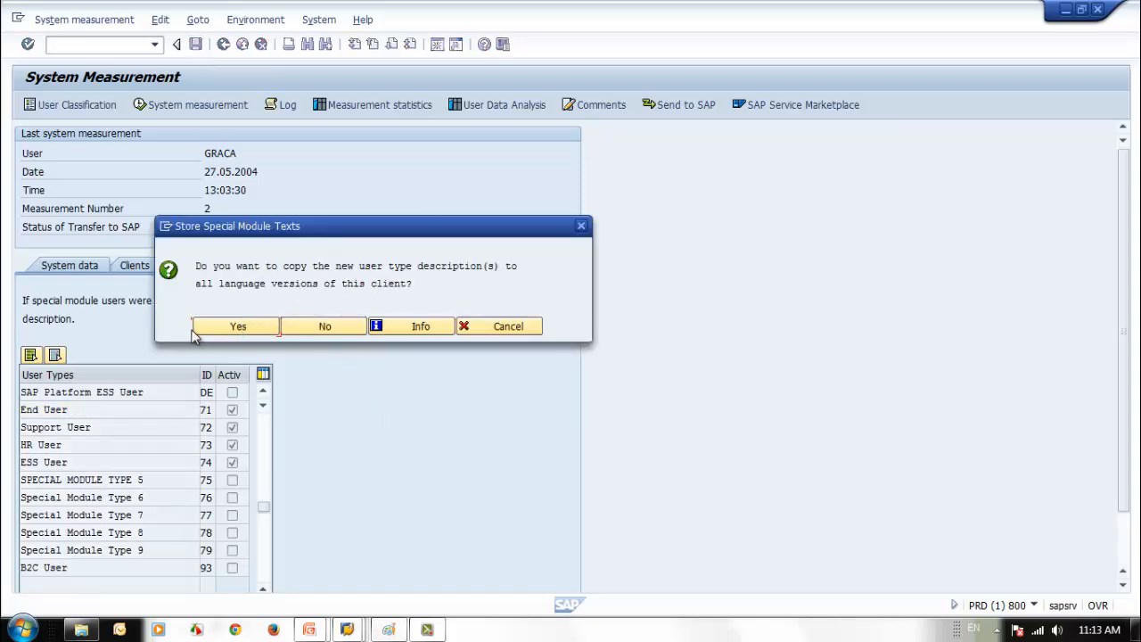
pyautogui.click(227, 326)
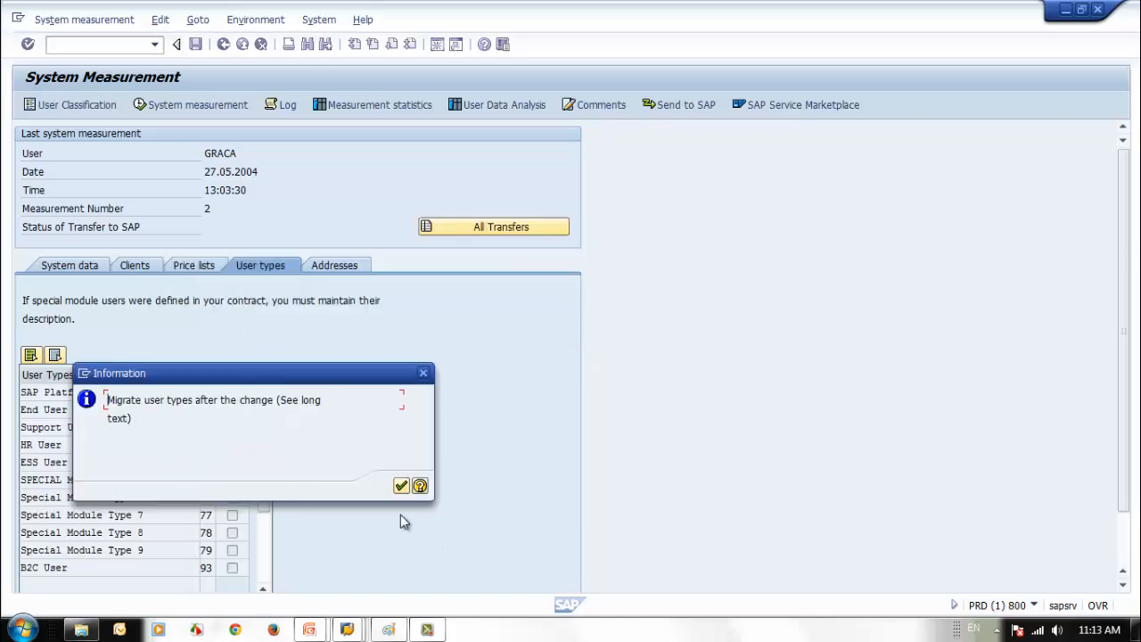
pyautogui.click(399, 485)
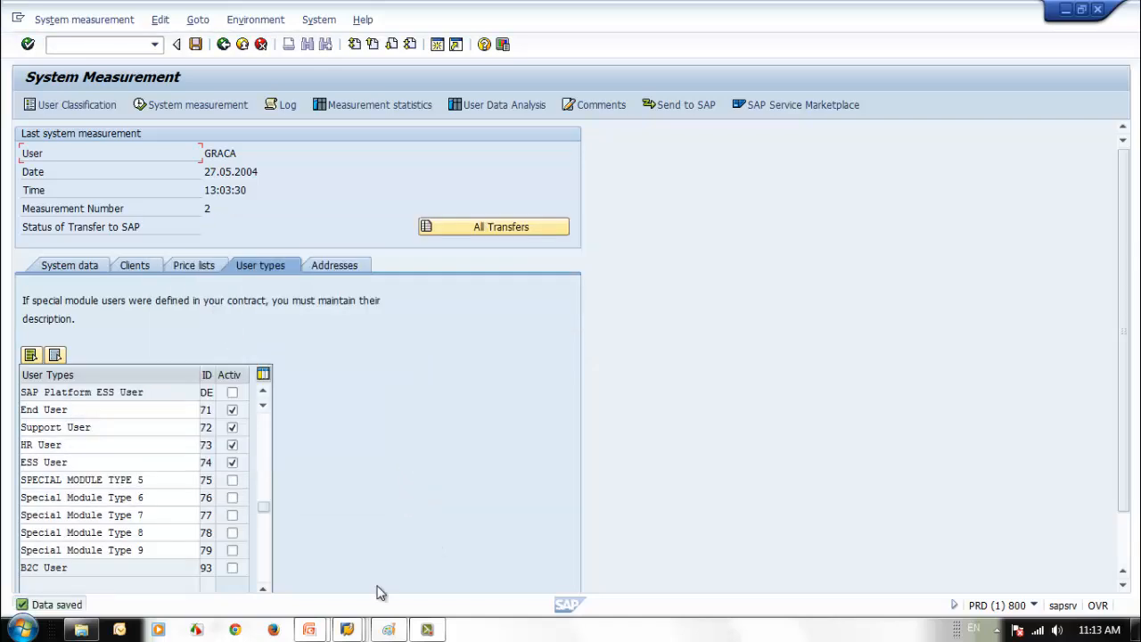
# - Set SEC_STUDENT2's contractual user type to ESS User and save
pyautogui.moveTo(347, 629)
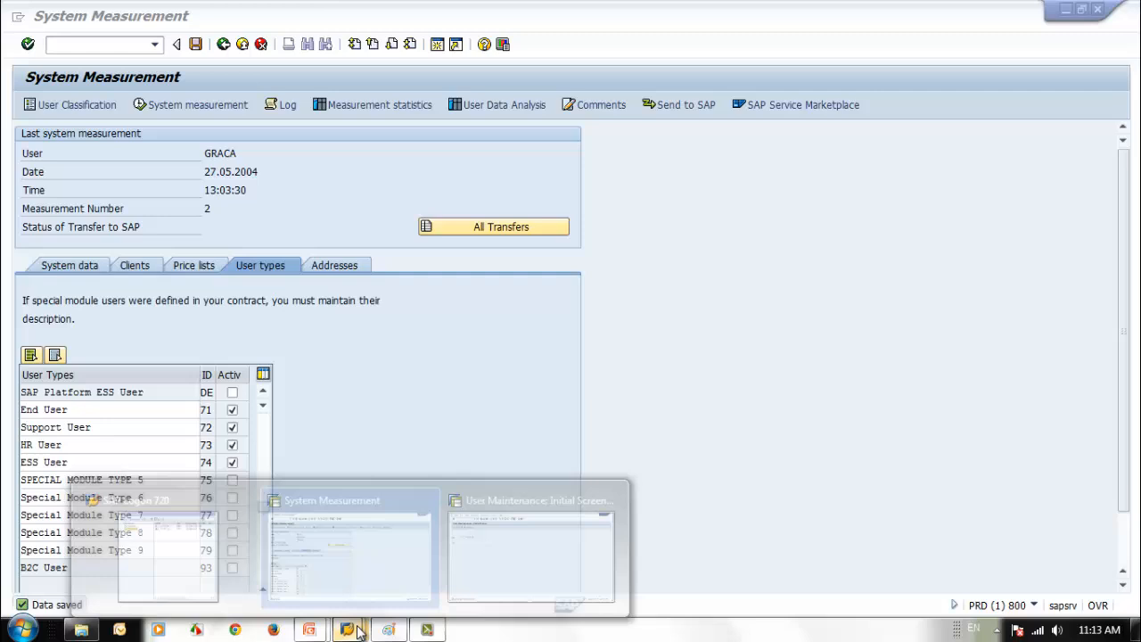
pyautogui.click(504, 589)
pyautogui.click(47, 105)
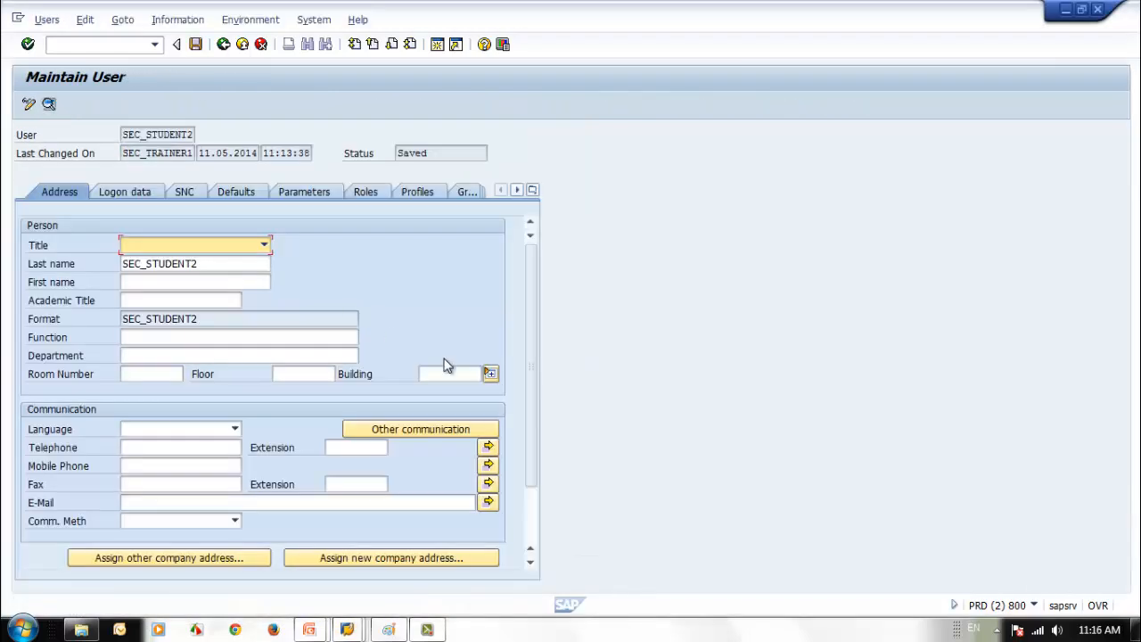
pyautogui.click(534, 191)
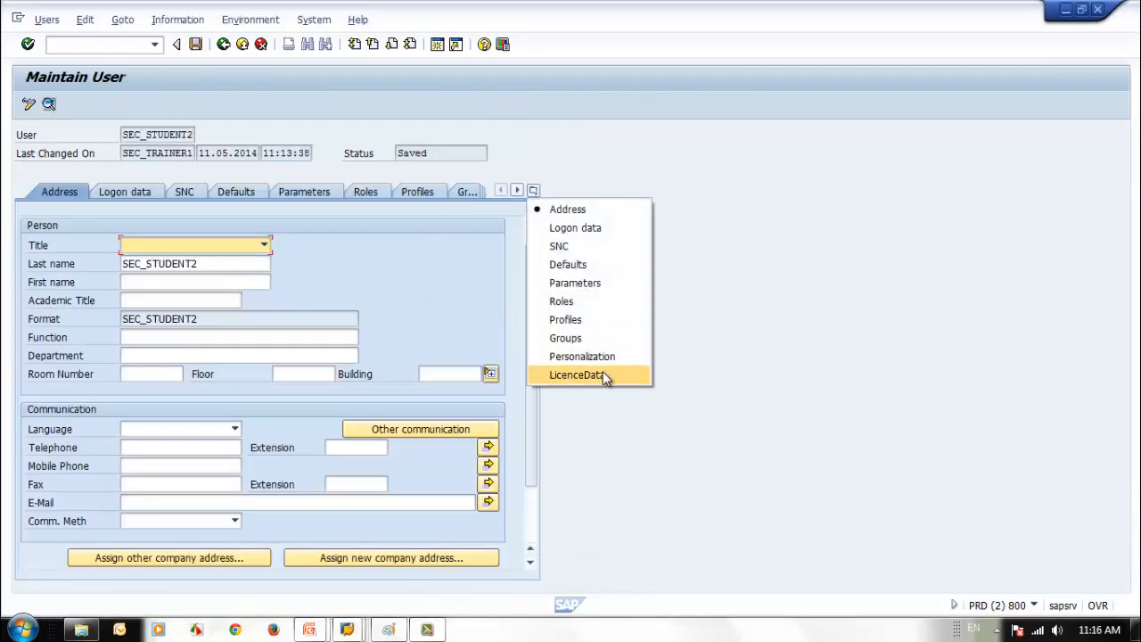
pyautogui.click(602, 375)
pyautogui.click(194, 253)
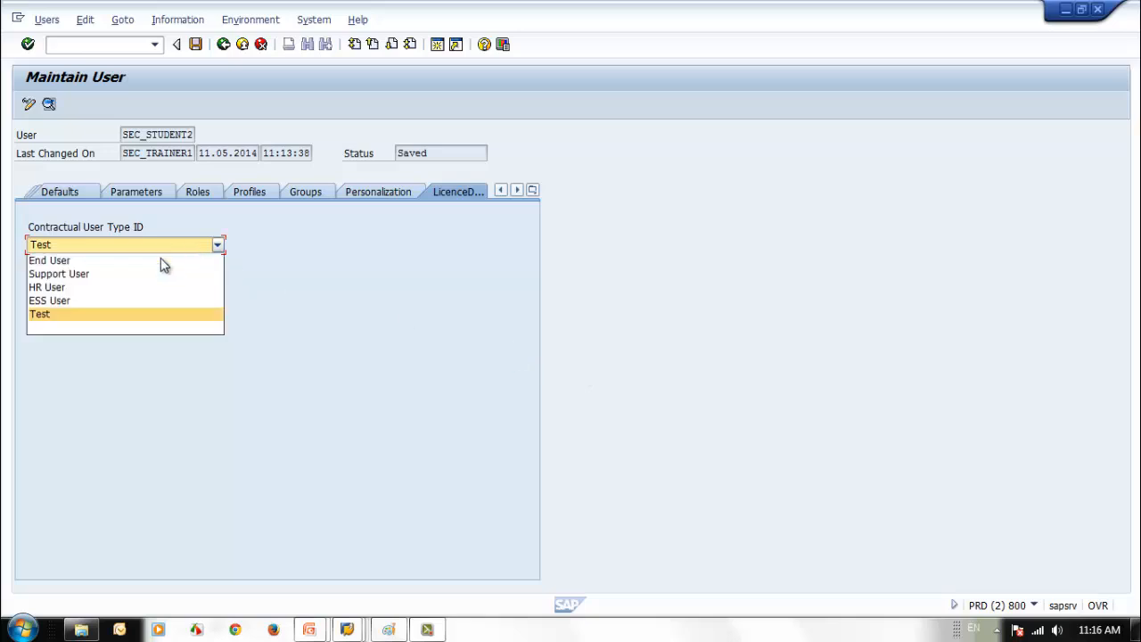
pyautogui.click(115, 300)
pyautogui.click(195, 44)
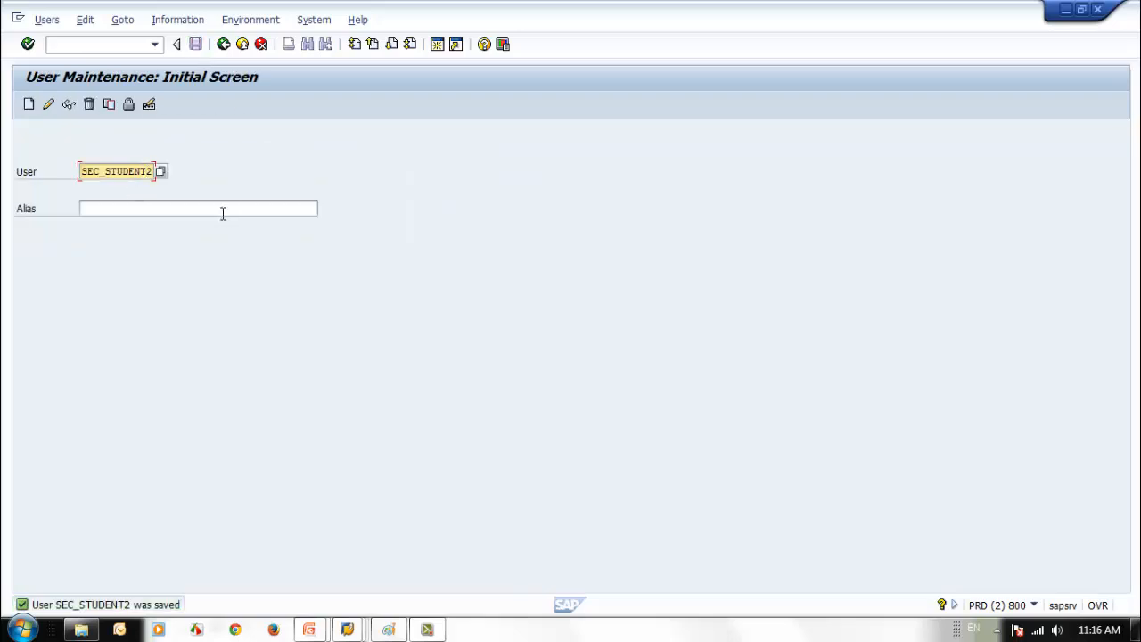
# - Give SEC_STUDENT3 and SEC_STUDENT4 the End User contractual type, saving each user
pyautogui.write('3')
pyautogui.click(48, 104)
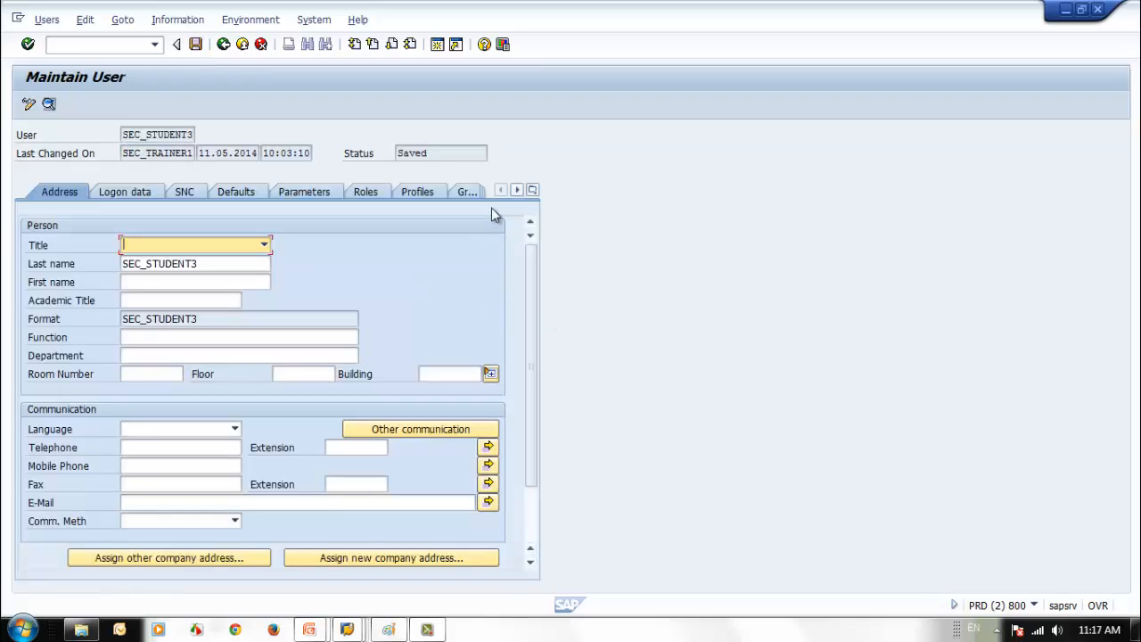
pyautogui.click(532, 190)
pyautogui.click(572, 374)
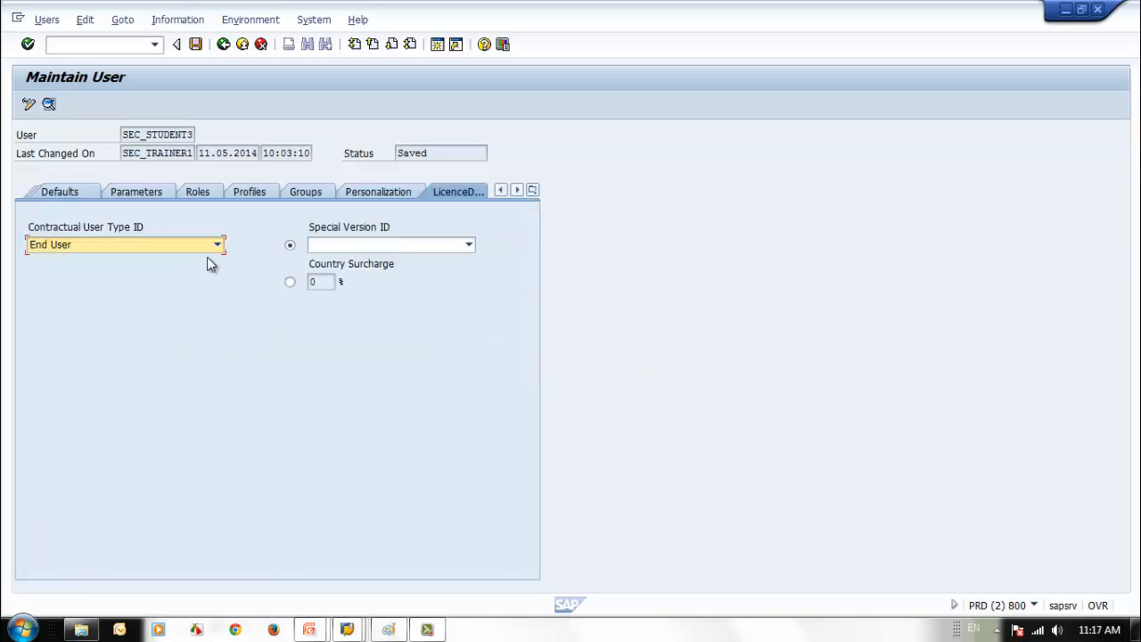
pyautogui.click(195, 45)
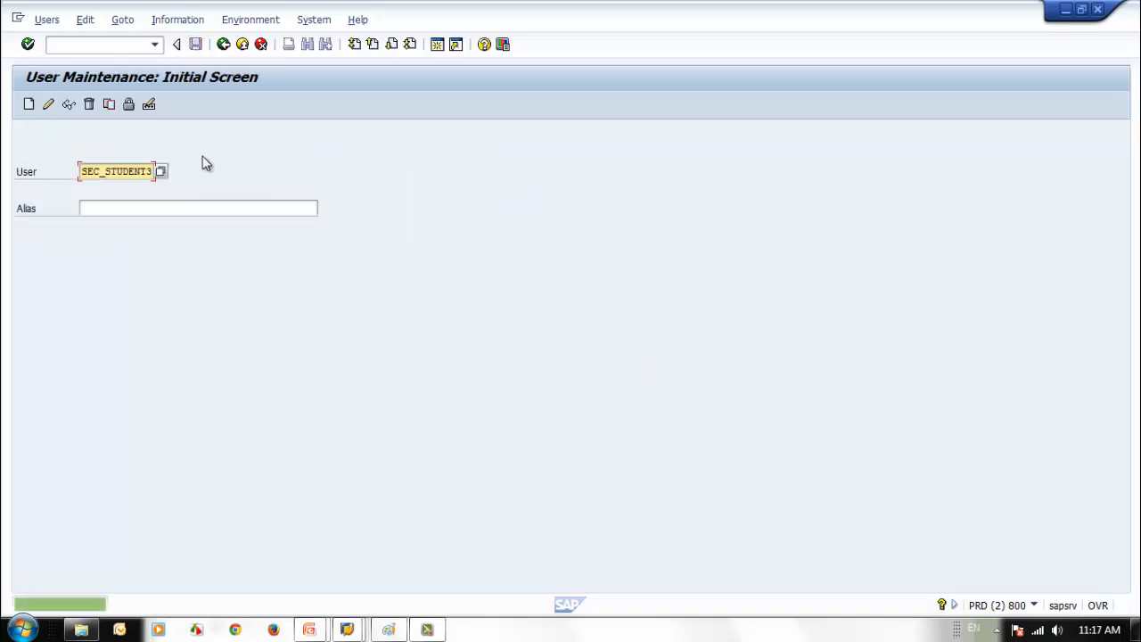
pyautogui.write('4')
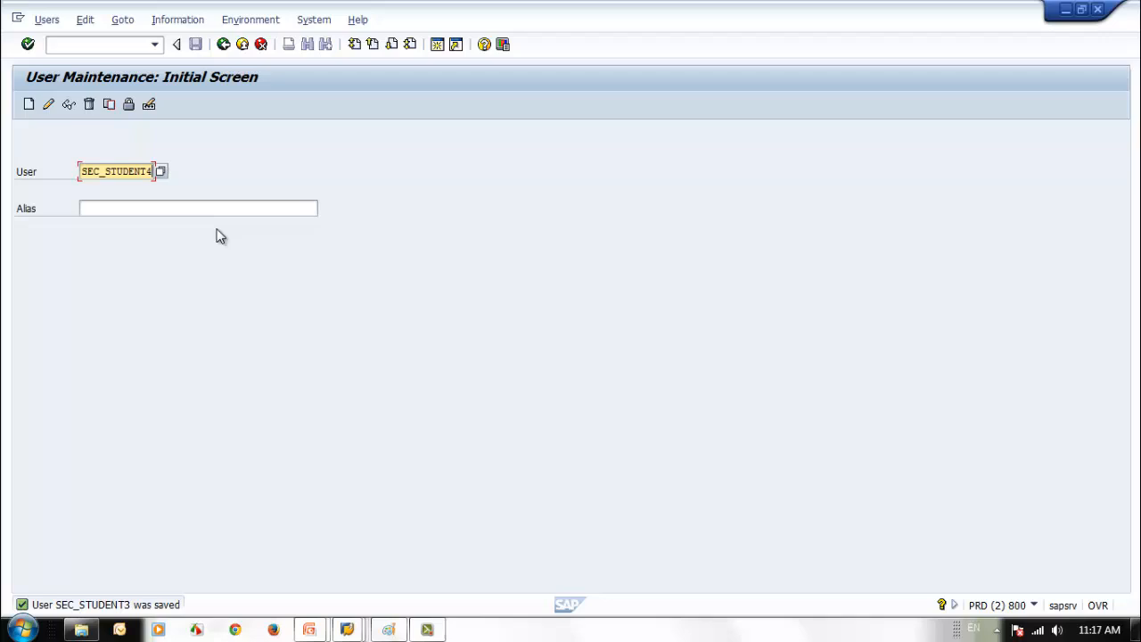
pyautogui.click(48, 103)
pyautogui.click(532, 189)
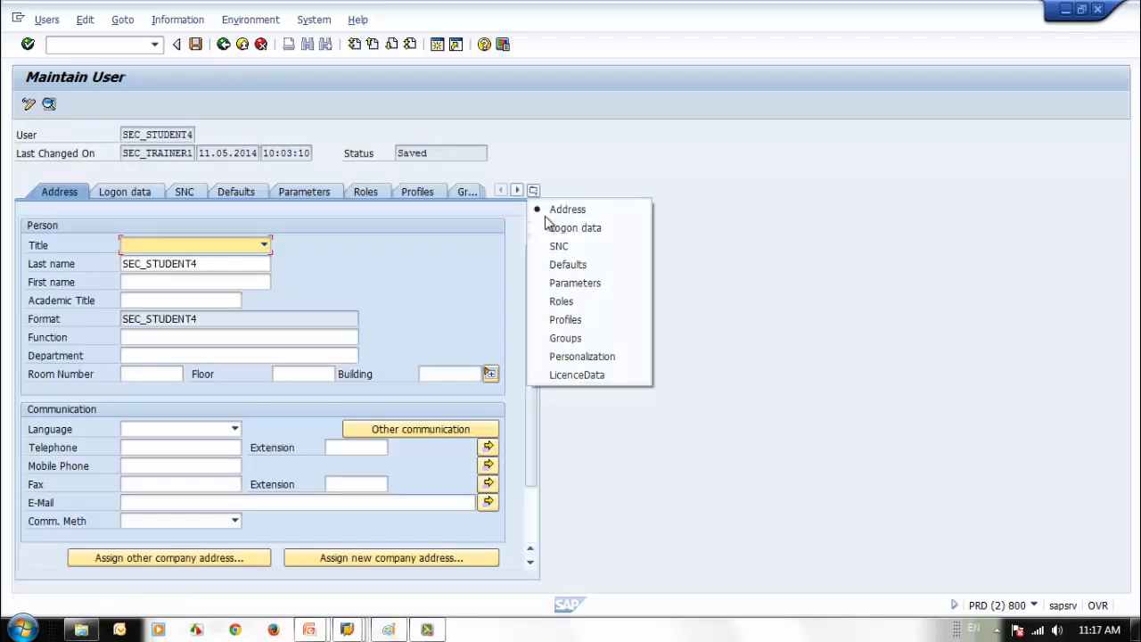
pyautogui.click(590, 374)
pyautogui.click(190, 248)
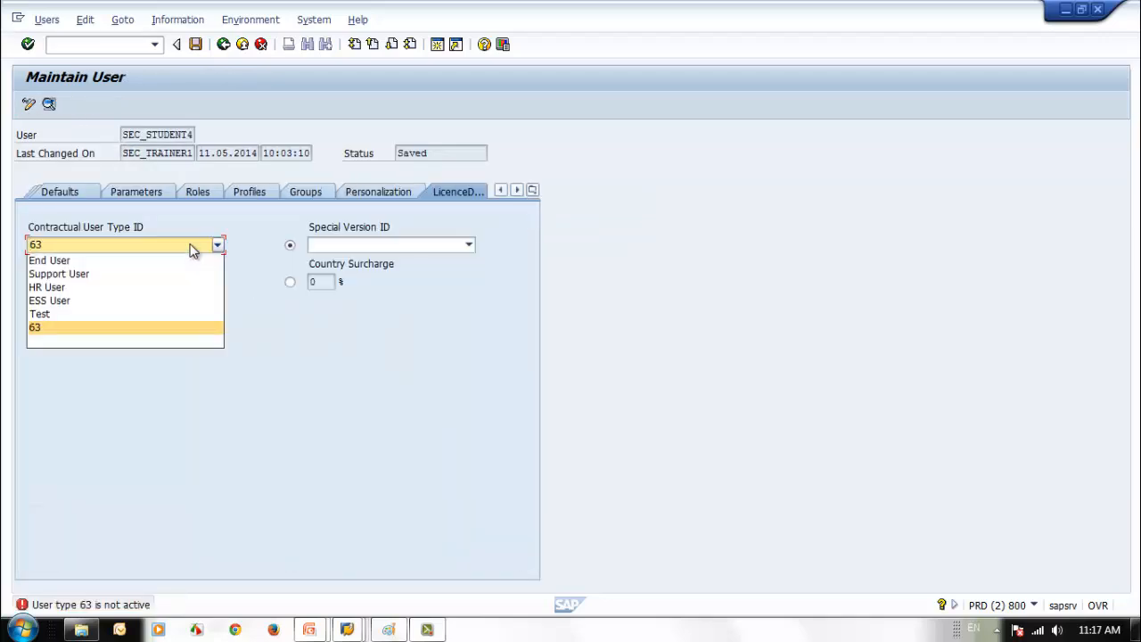
pyautogui.click(140, 261)
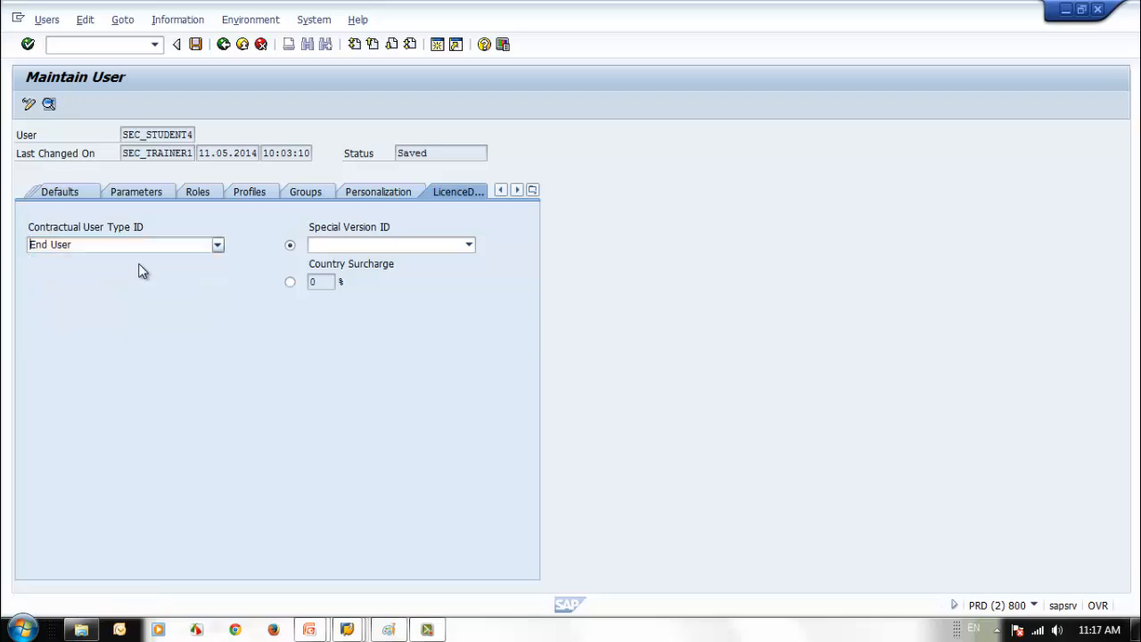
pyautogui.click(195, 45)
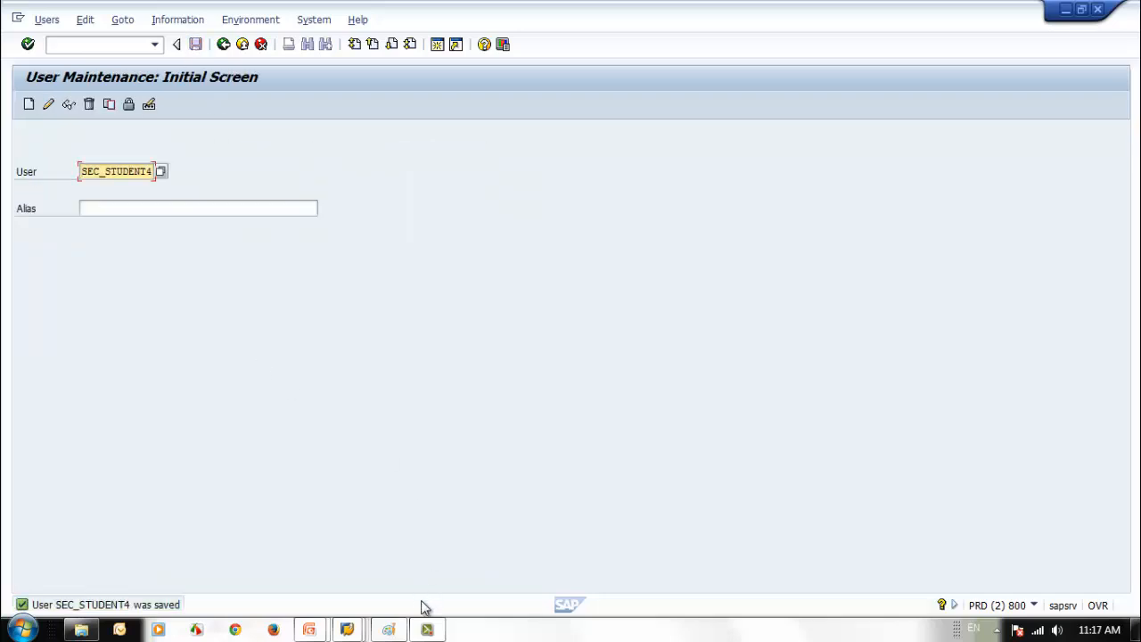
# - Reload the User Classification list from the System Measurement overview
pyautogui.moveTo(347, 629)
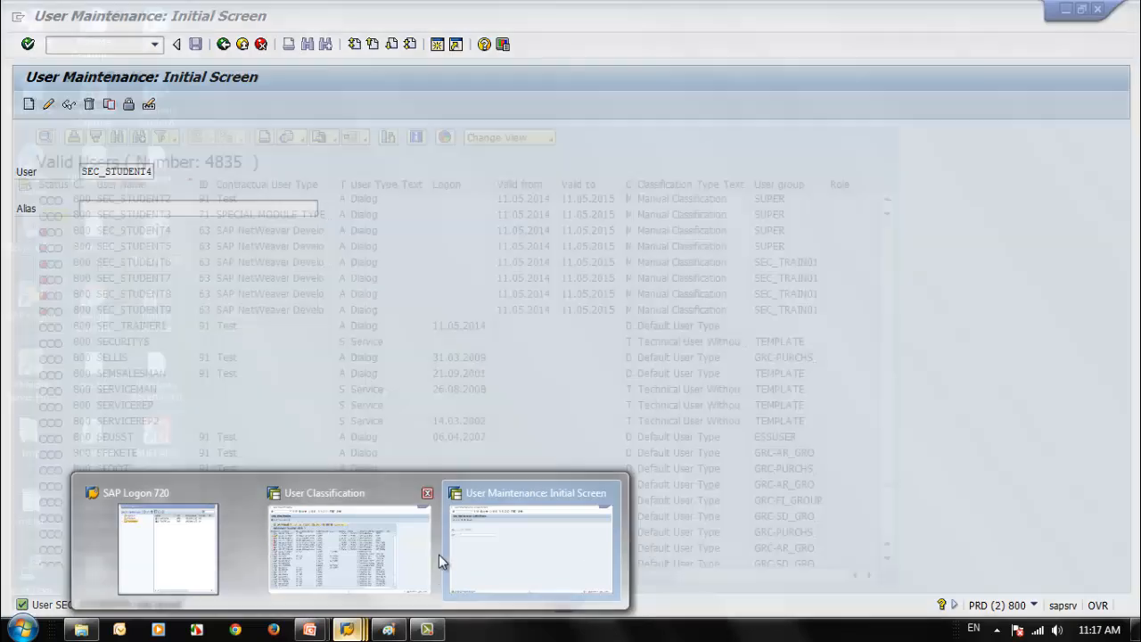
pyautogui.click(413, 554)
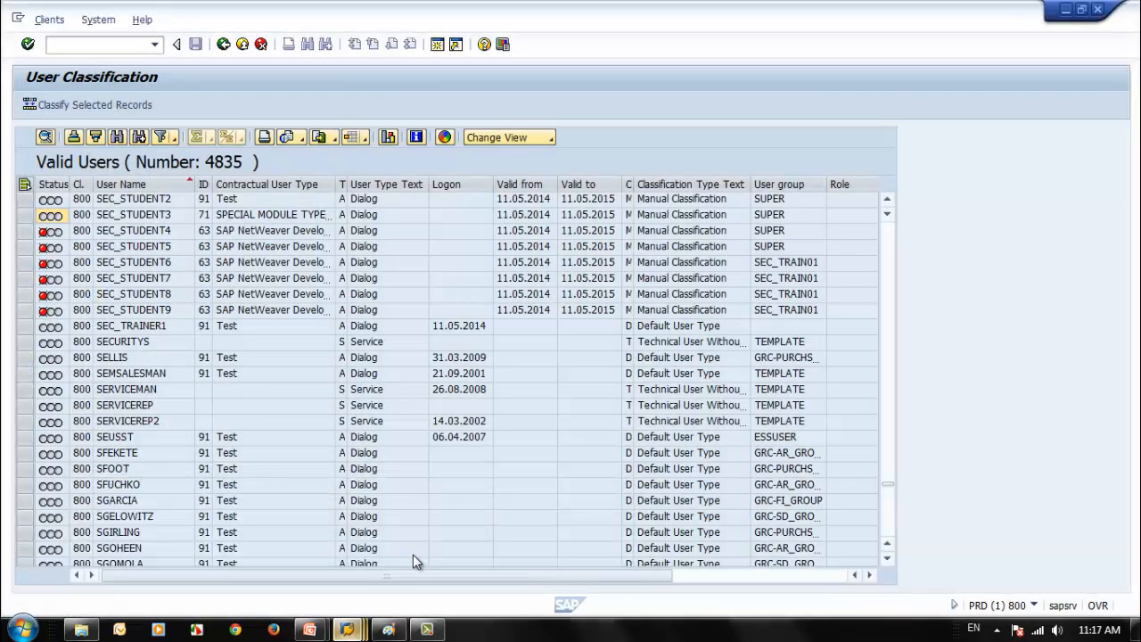
pyautogui.click(223, 45)
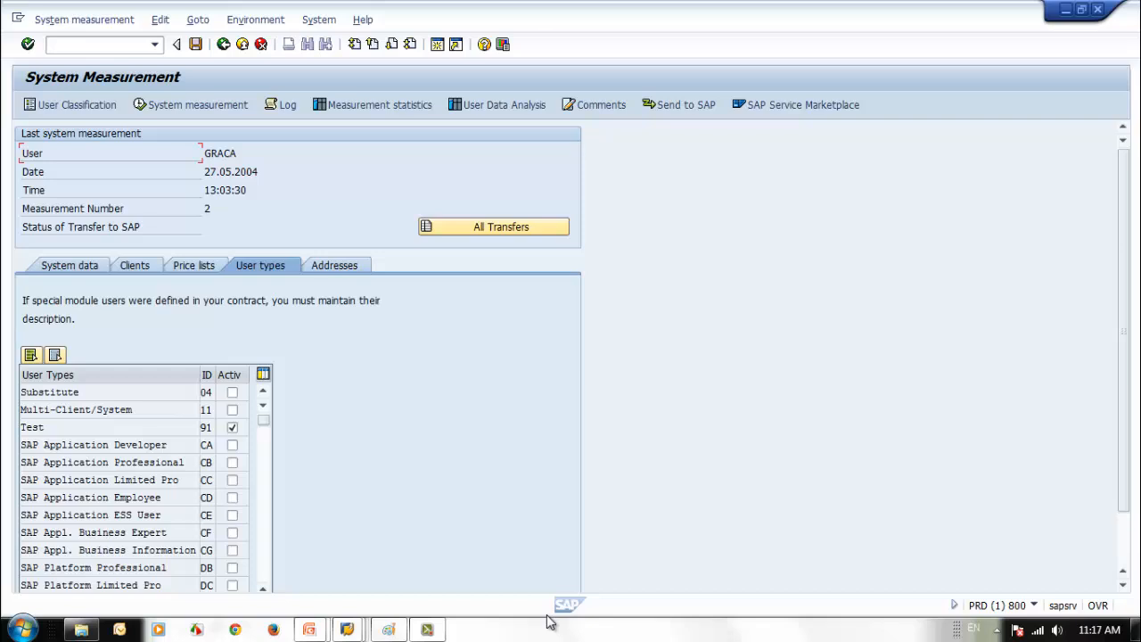
pyautogui.click(79, 105)
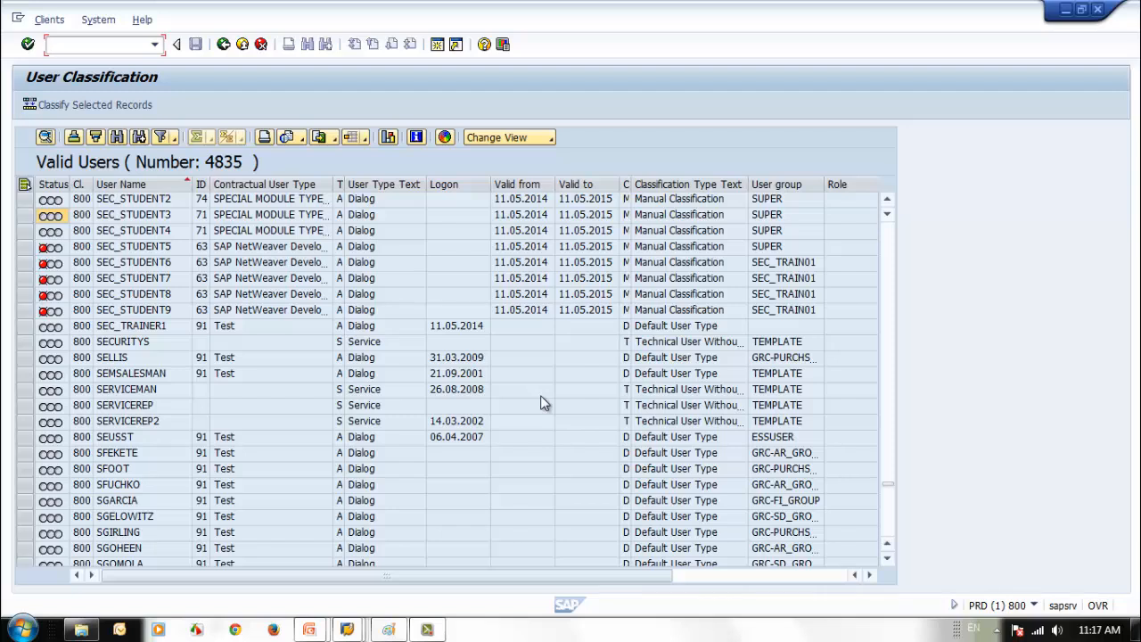
# - Select the rows SEC_STUDENT5 through SEC_STUDENT9
pyautogui.click(133, 246)
pyautogui.click(23, 246)
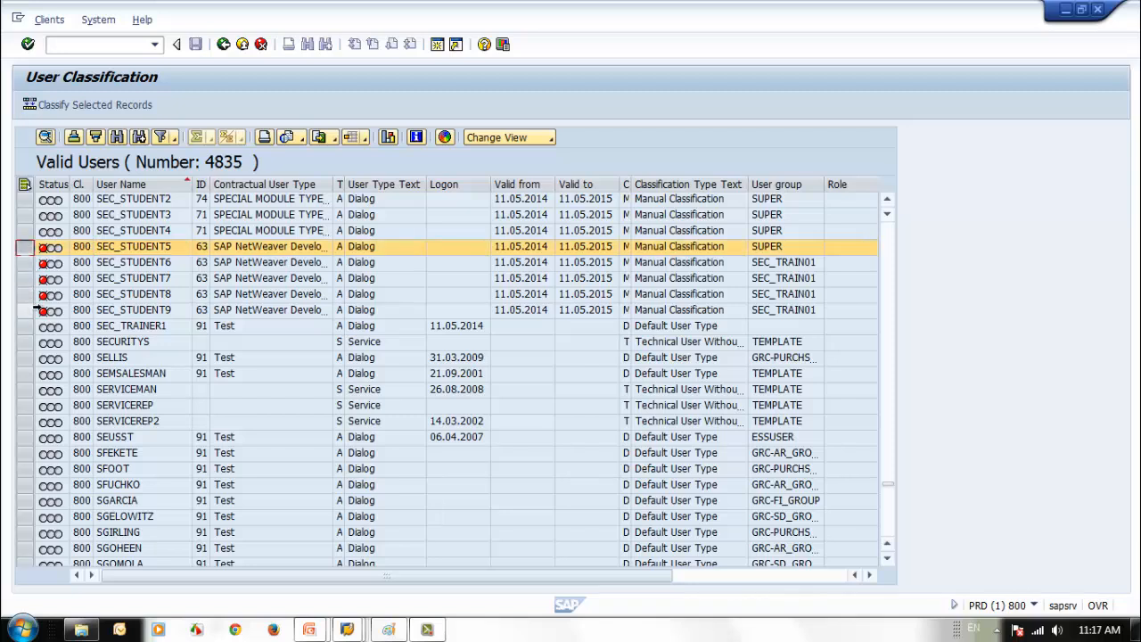
pyautogui.keyDown('shift'); pyautogui.click(24, 310); pyautogui.keyUp('shift')
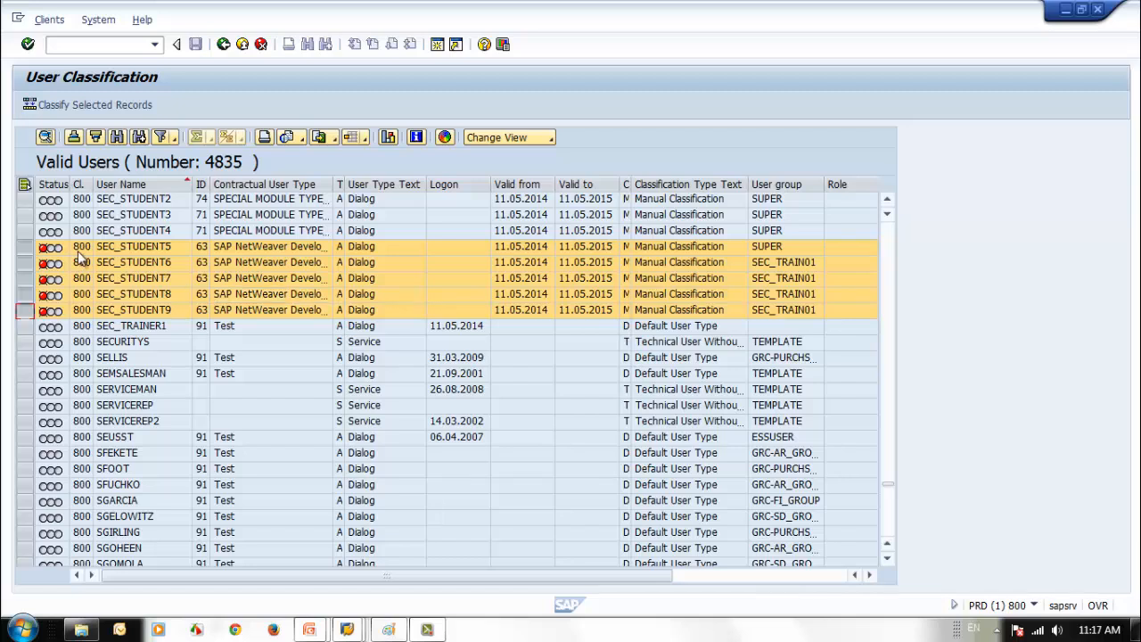
# - Classify SEC_STUDENT5 to SEC_STUDENT9 as End User and confirm saving the 5 changes
pyautogui.click(49, 103)
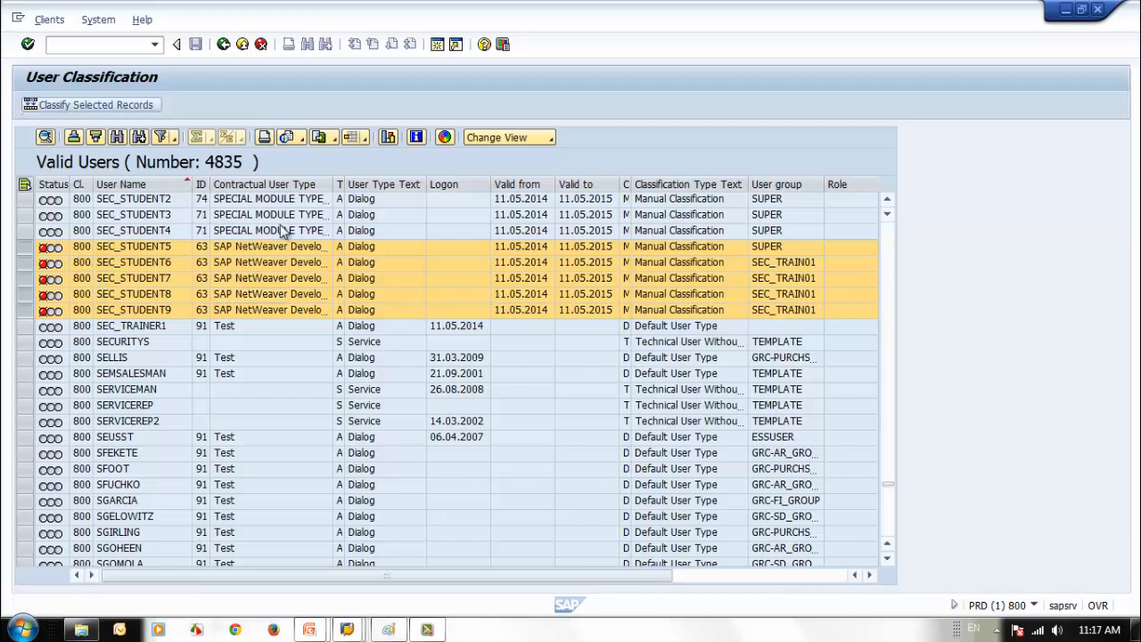
pyautogui.click(279, 253)
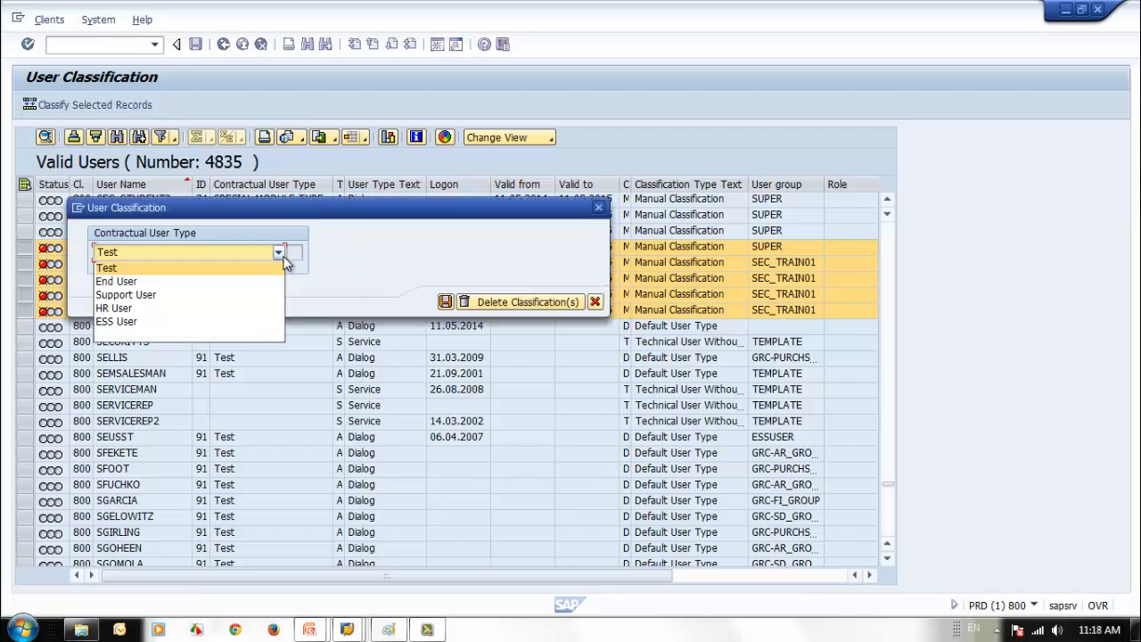
pyautogui.click(212, 281)
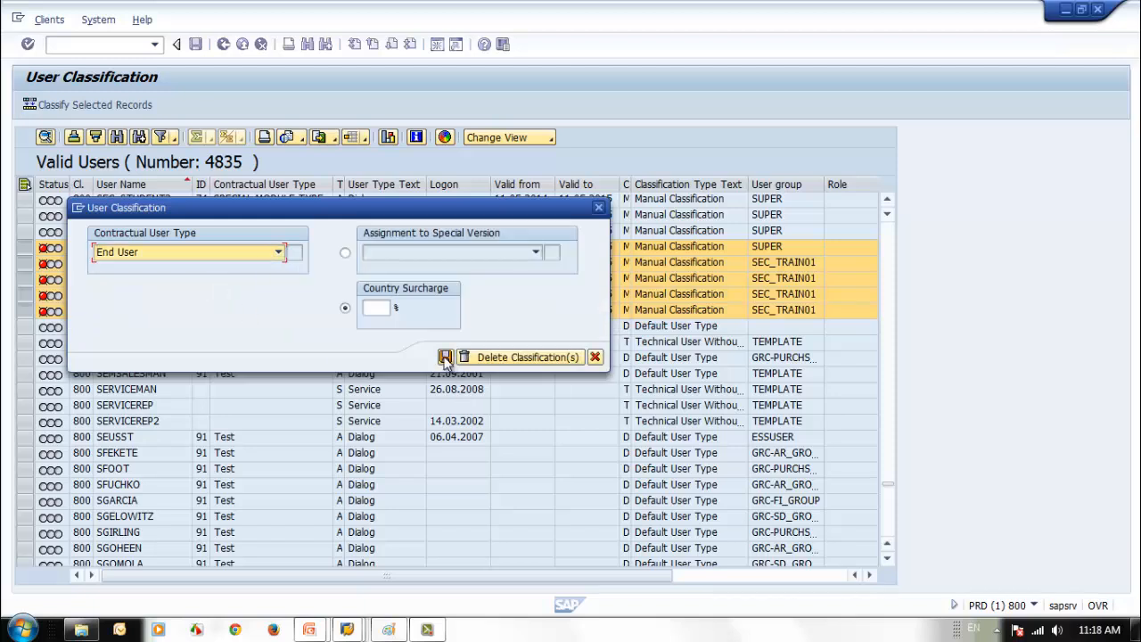
pyautogui.click(448, 359)
pyautogui.click(232, 327)
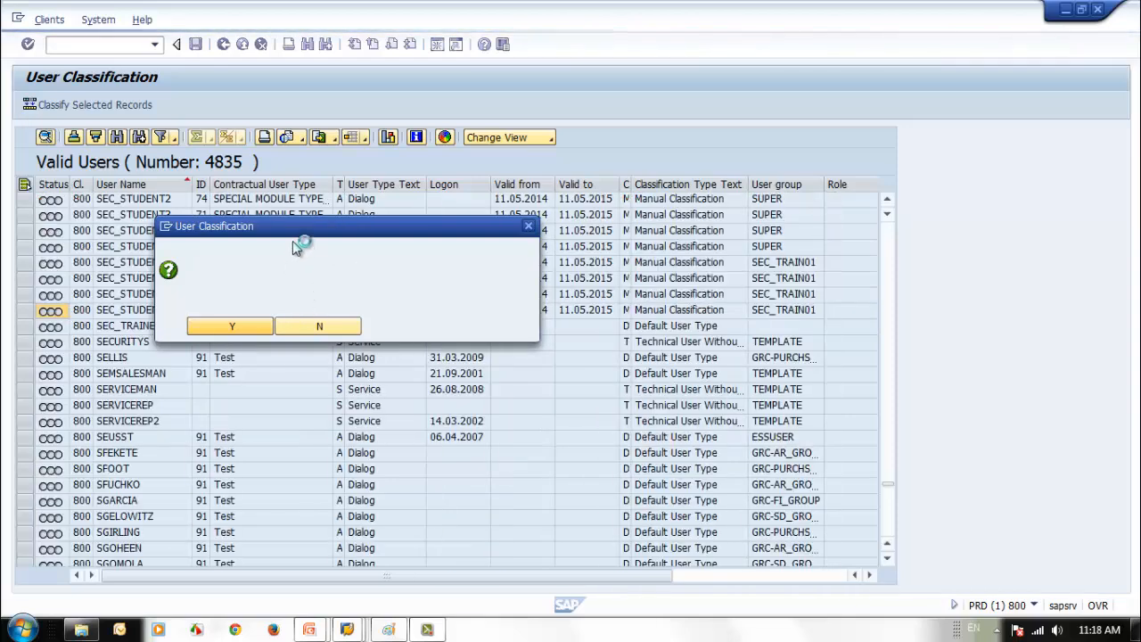
pyautogui.moveTo(295, 233); pyautogui.dragTo(421, 252)
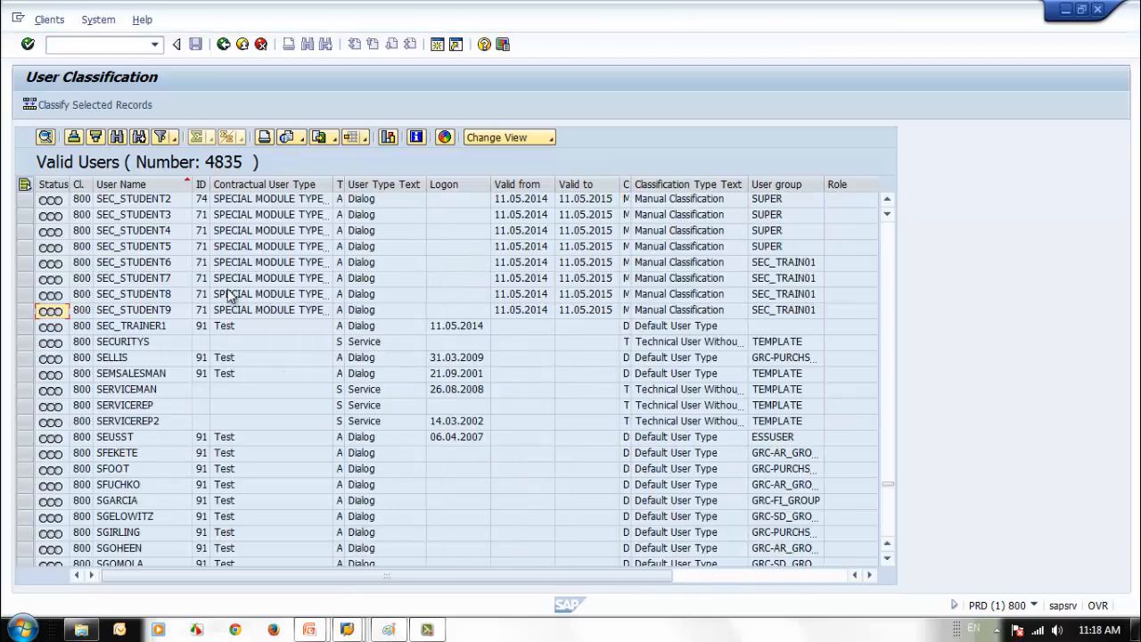
# - Sort the valid users list by the ID column
pyautogui.scroll(-6, 496, 460)
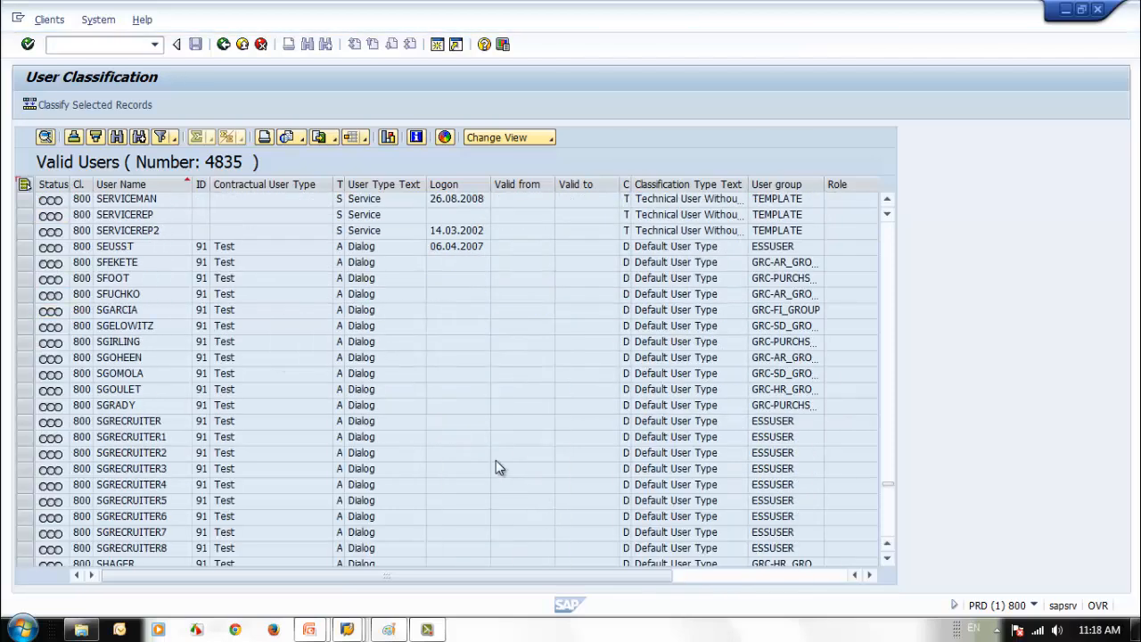
pyautogui.scroll(-9, 328, 428)
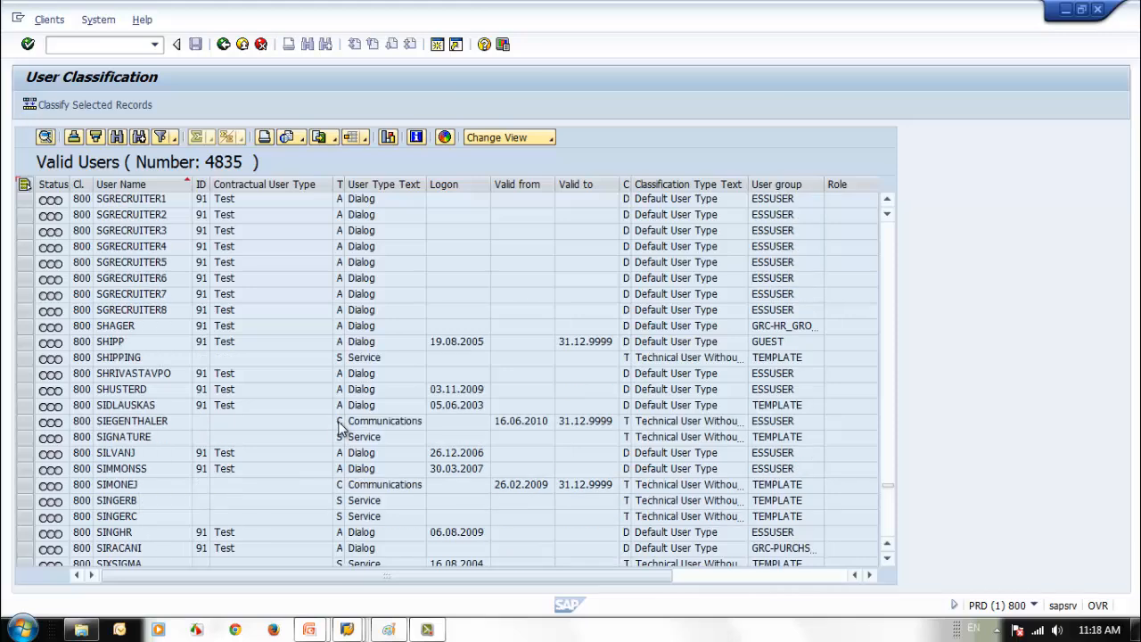
pyautogui.scroll(-6, 330, 439)
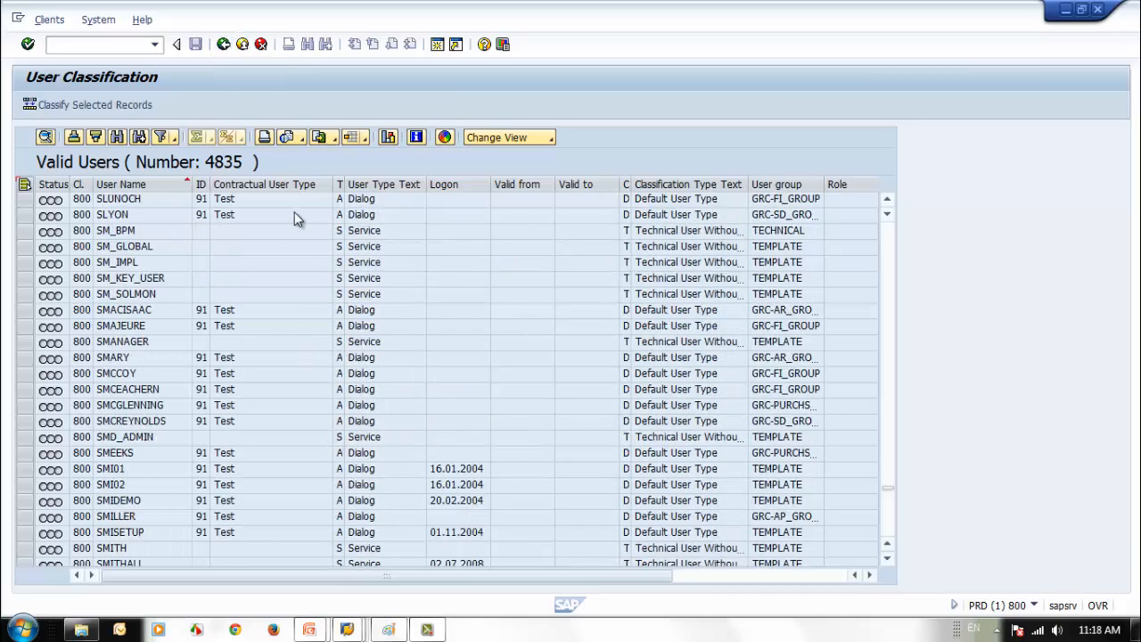
pyautogui.click(200, 184)
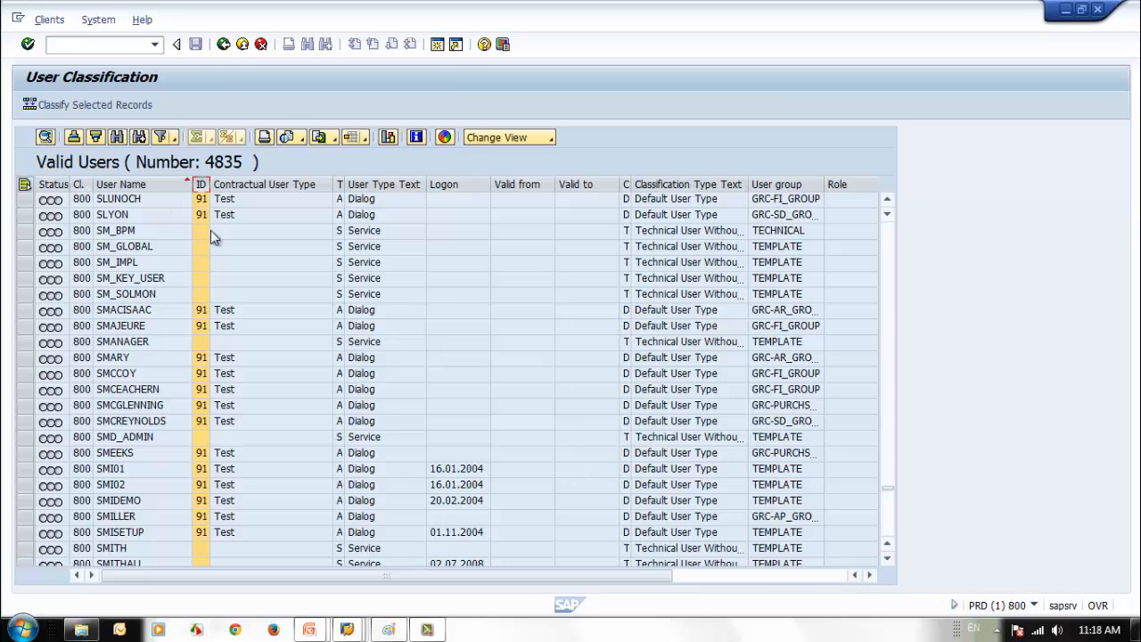
pyautogui.click(94, 135)
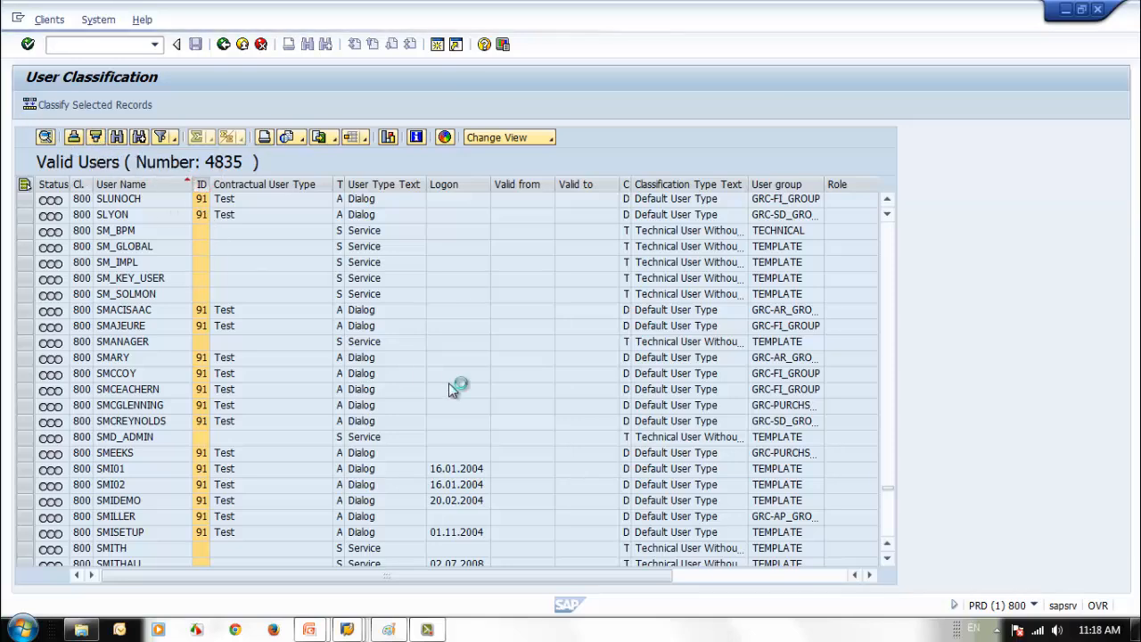
pyautogui.scroll(-6, 199, 258)
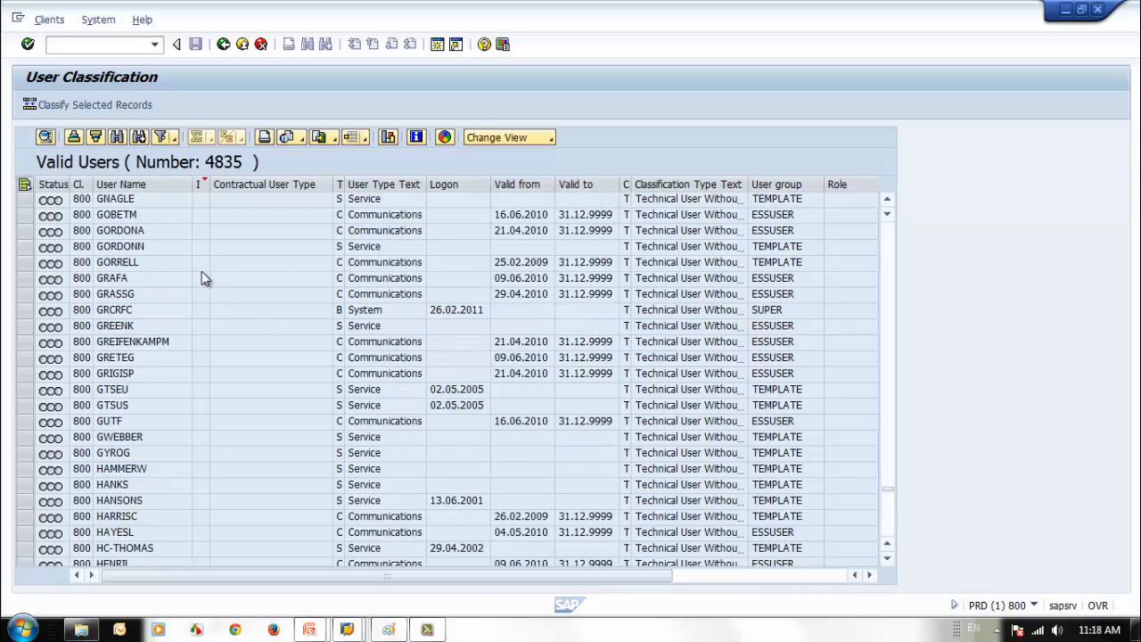
pyautogui.click(25, 215)
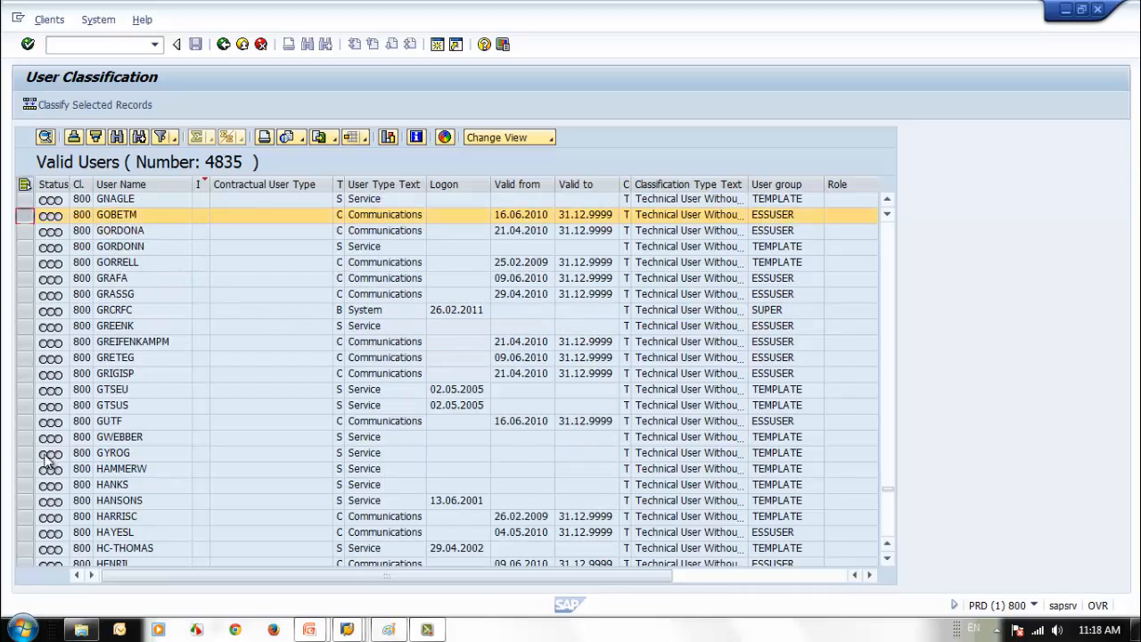
pyautogui.keyDown('shift'); pyautogui.click(25, 437); pyautogui.keyUp('shift')
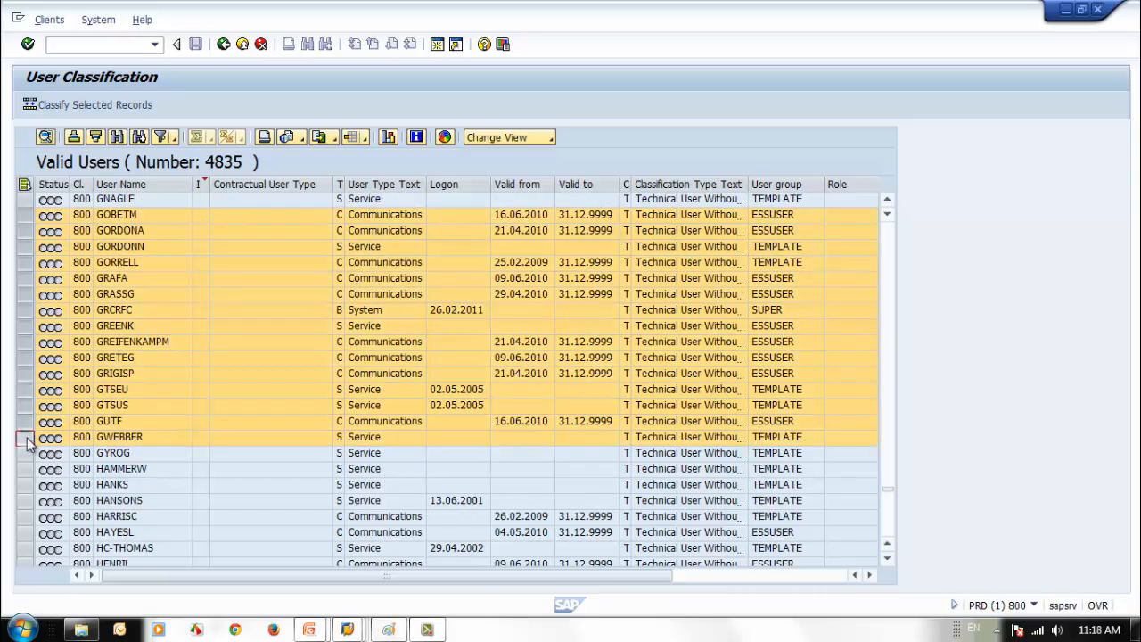
pyautogui.click(74, 107)
pyautogui.click(238, 256)
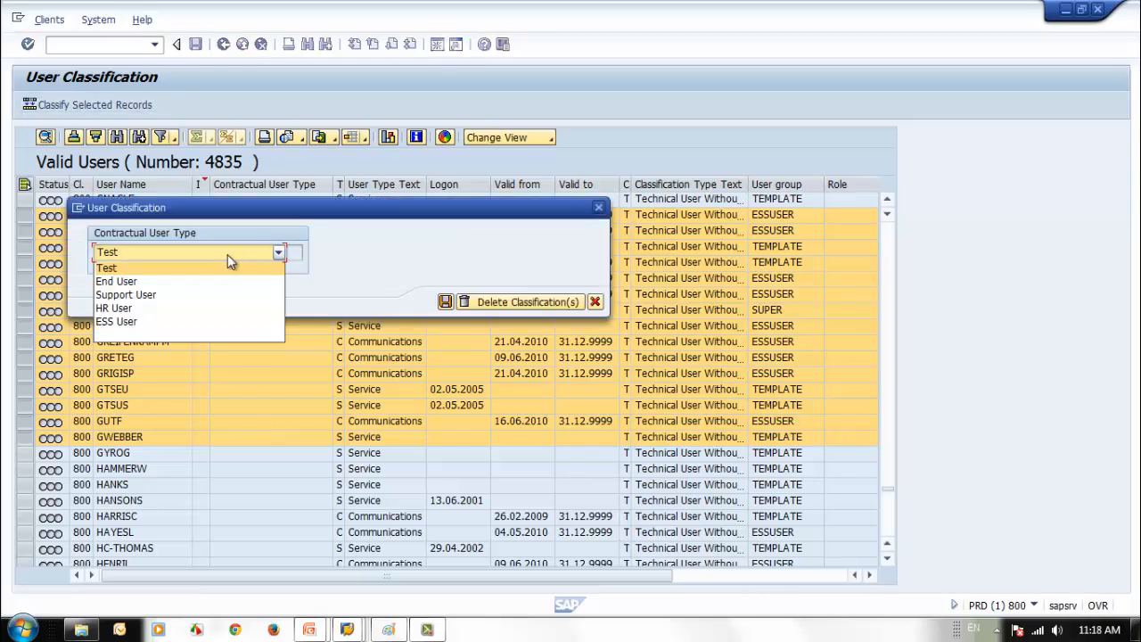
pyautogui.click(179, 281)
pyautogui.click(446, 359)
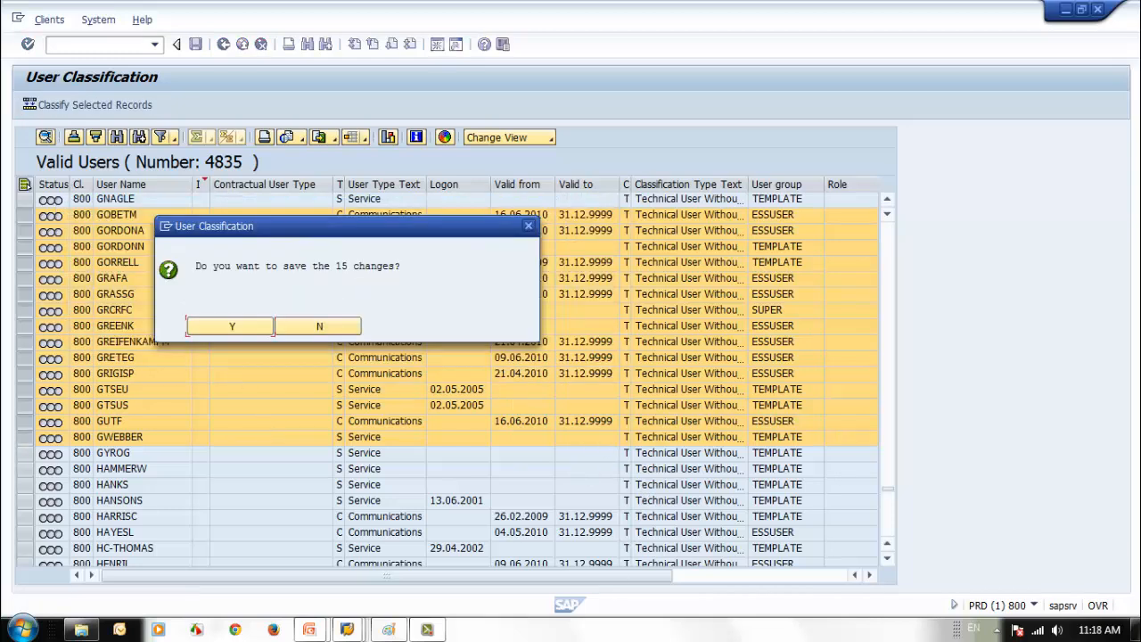
pyautogui.click(261, 327)
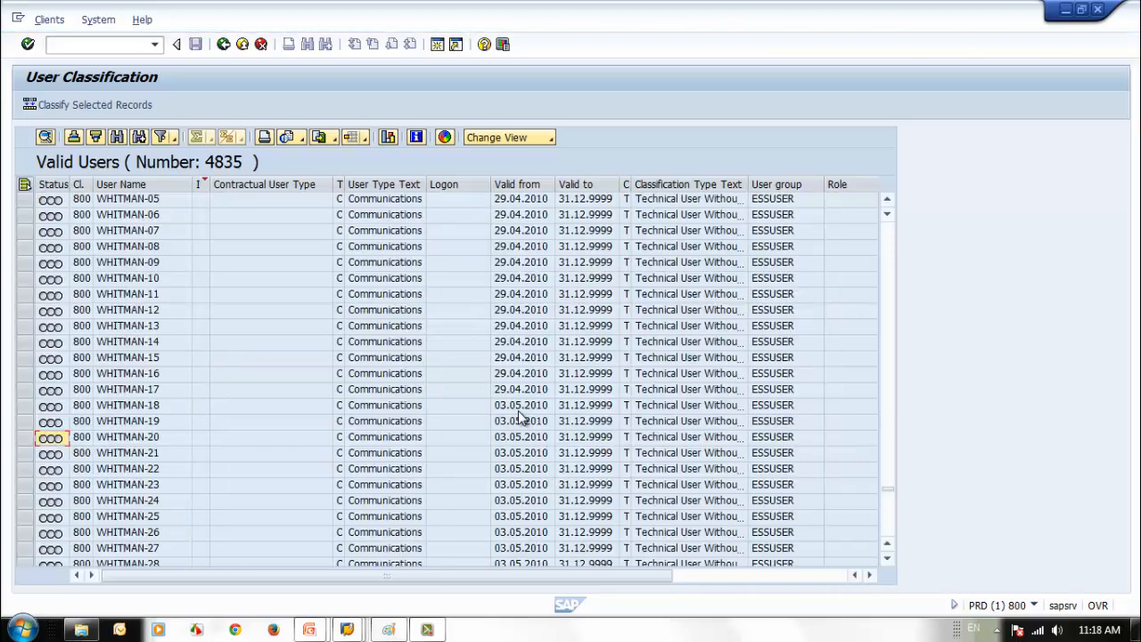
# - Return from the user list to the System Measurement screen
pyautogui.scroll(4, 519, 412)
pyautogui.scroll(6, 513, 410)
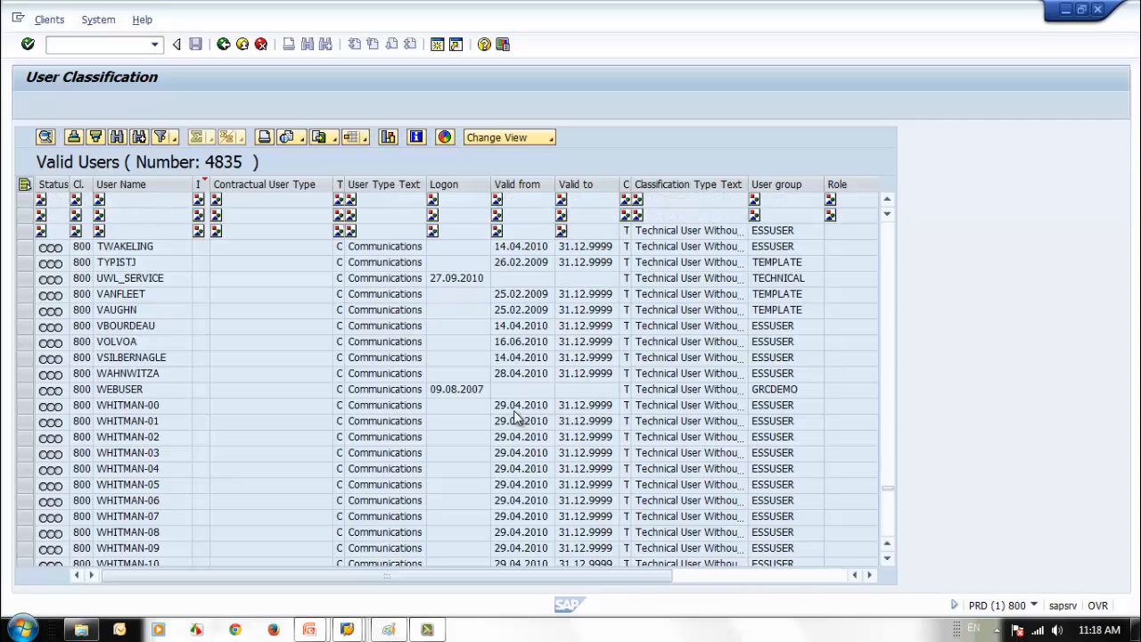
pyautogui.scroll(7, 513, 410)
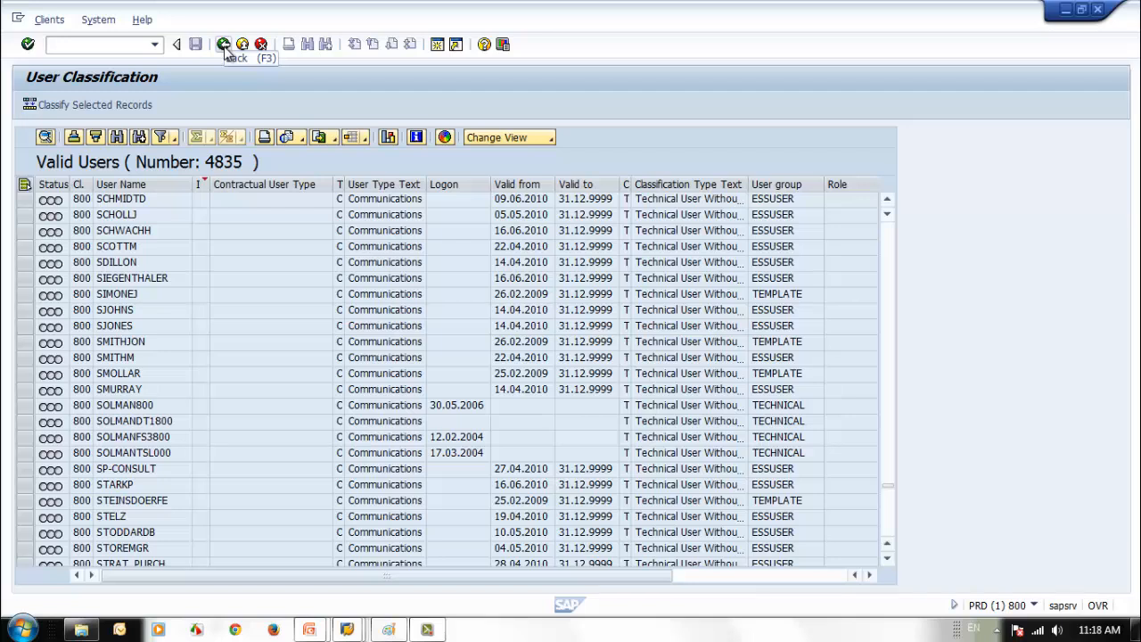
pyautogui.click(224, 44)
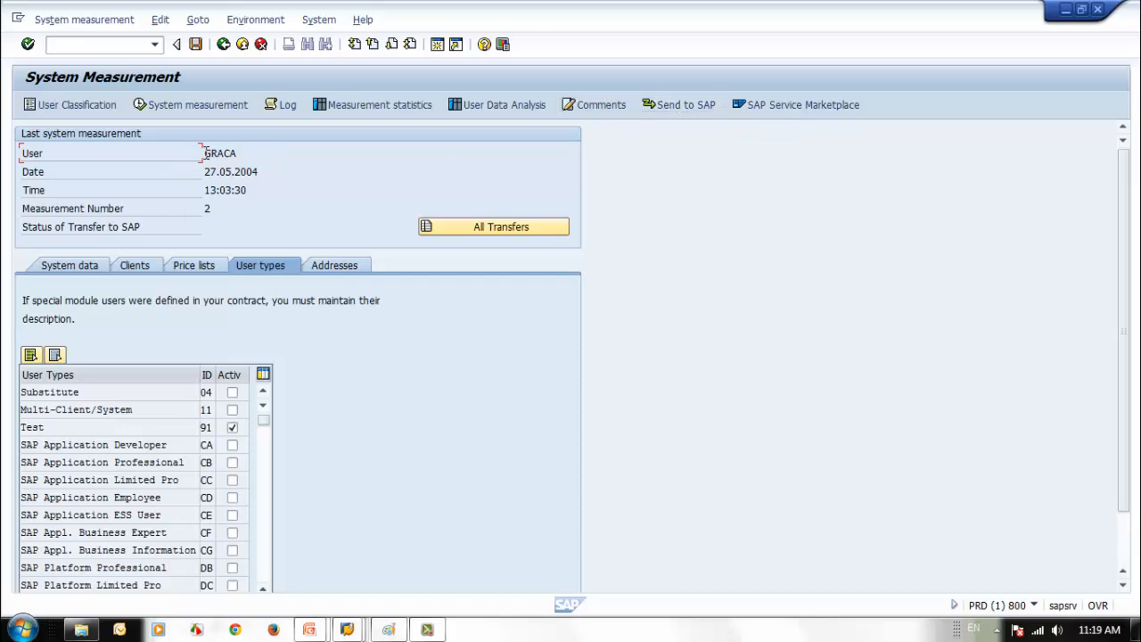
# - Review the measurement results and bring the End User to ESS User type rows into view
pyautogui.moveTo(204, 153); pyautogui.dragTo(246, 153)
pyautogui.click(1125, 547)
pyautogui.moveTo(1124, 542); pyautogui.dragTo(659, 318)
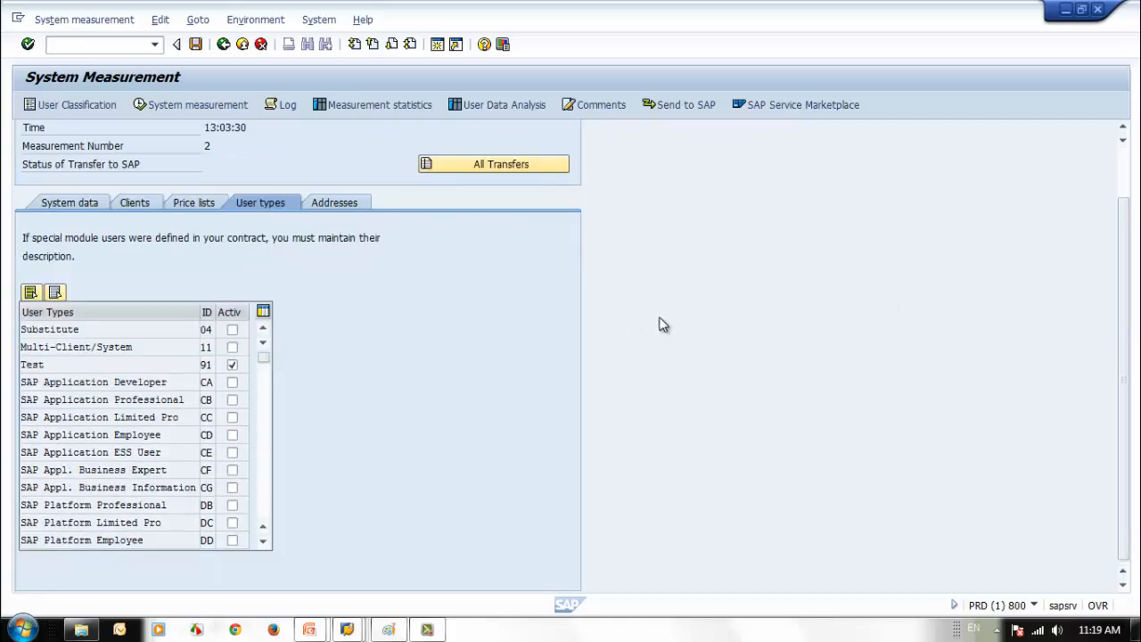
pyautogui.click(1120, 181)
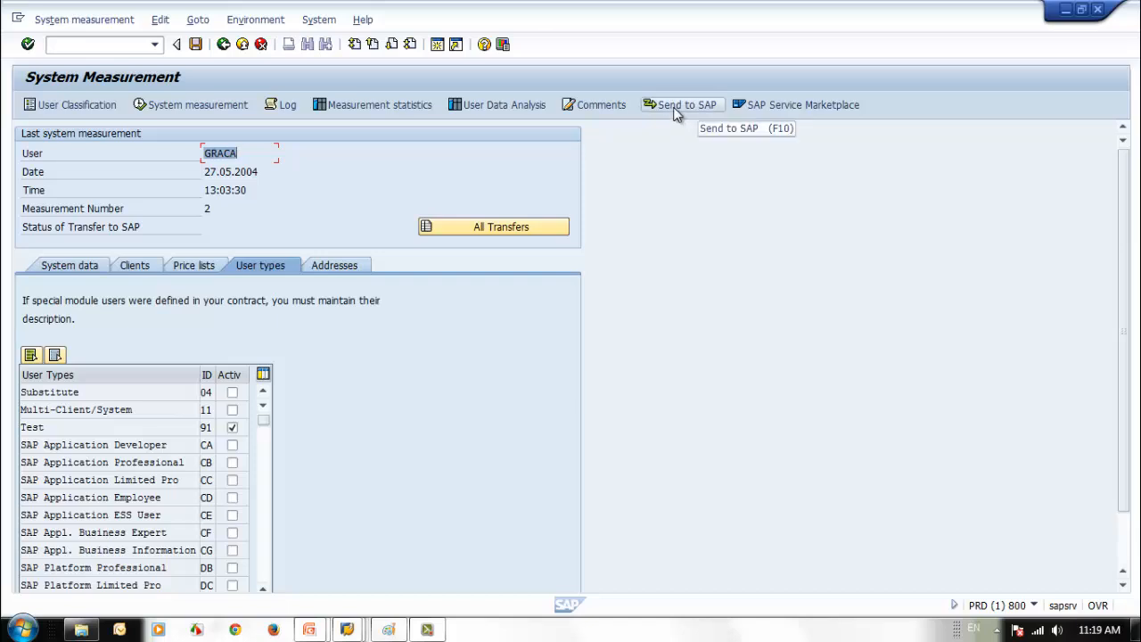
pyautogui.click(44, 22)
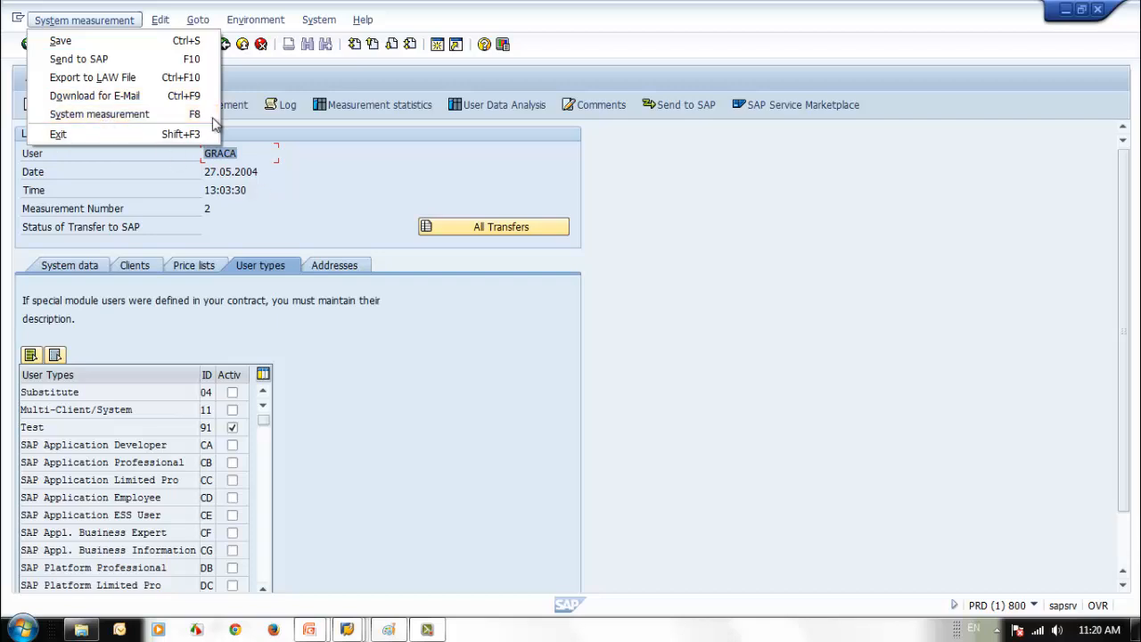
pyautogui.moveTo(158, 25)
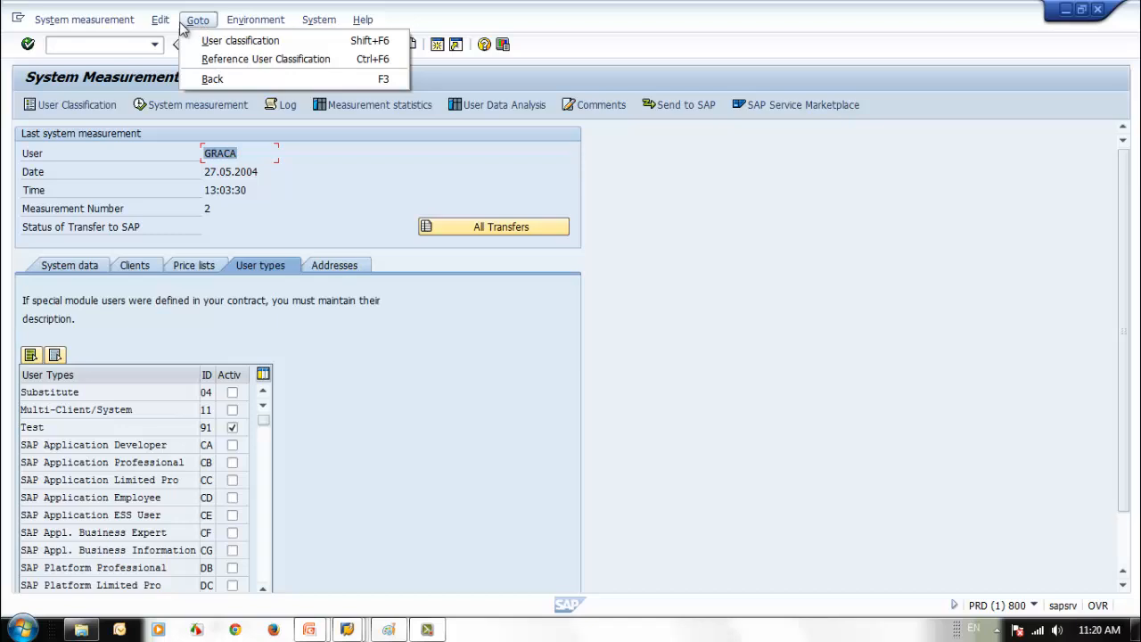
pyautogui.click(318, 193)
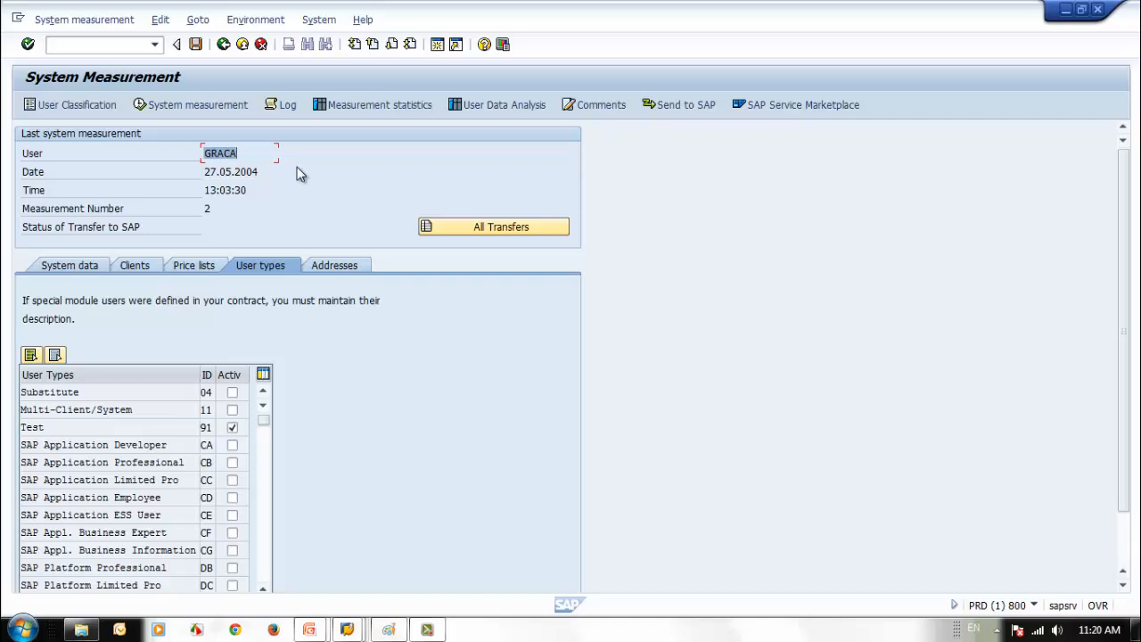
pyautogui.click(265, 546)
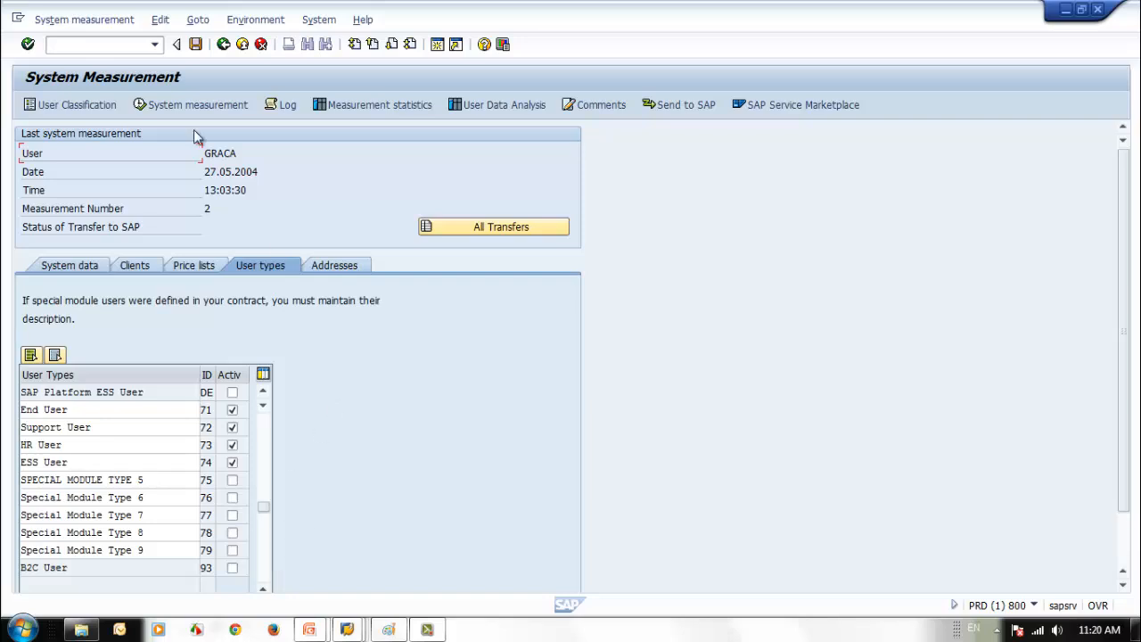
# - Save the user type settings, acknowledge the migration notice, and leave System Measurement
pyautogui.click(195, 44)
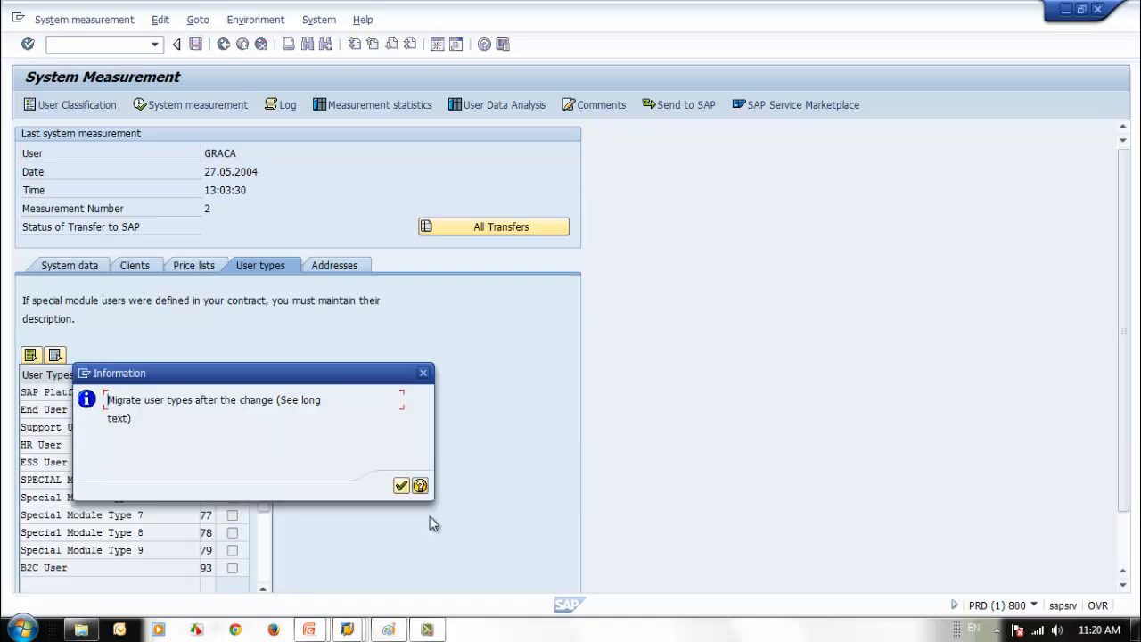
pyautogui.click(401, 485)
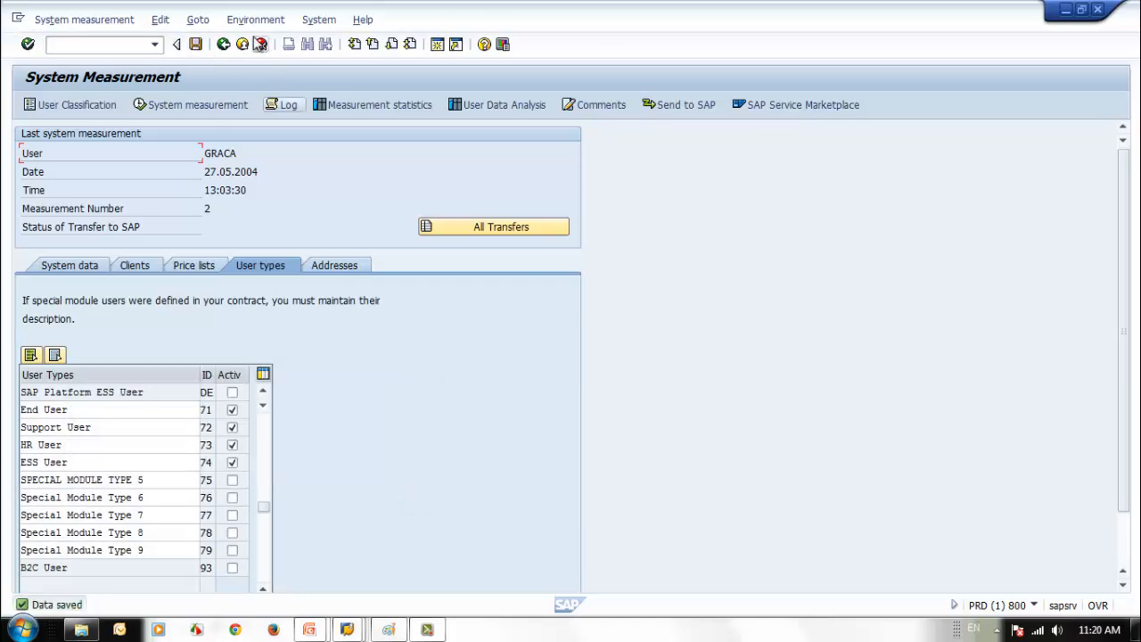
pyautogui.click(224, 45)
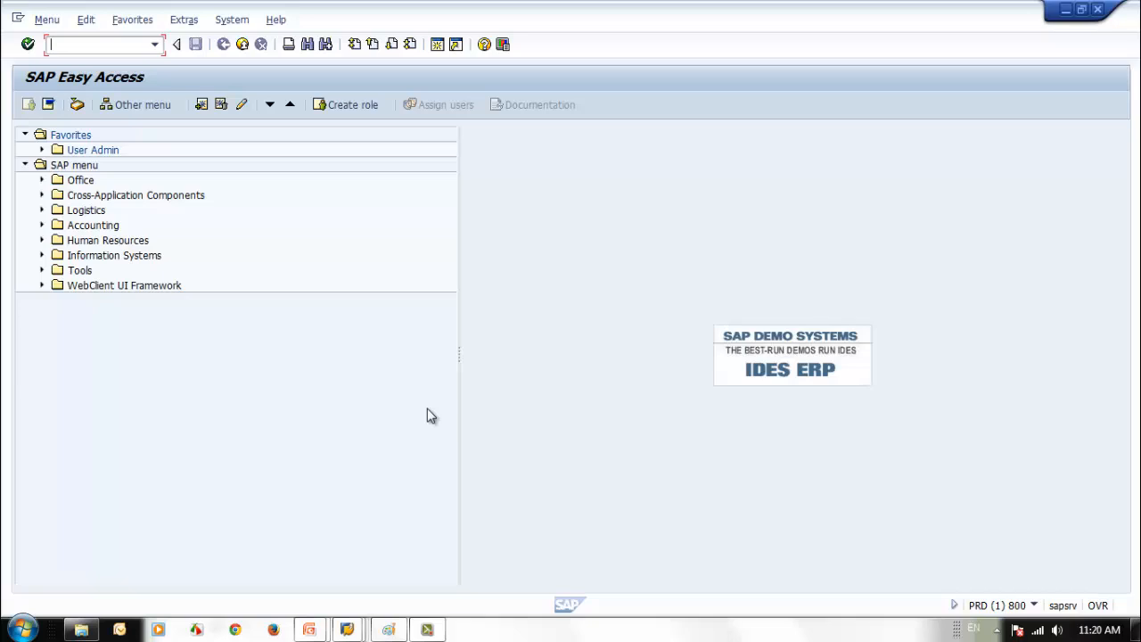
# - Switch to the User Maintenance session and select the existing user name SEC_STUDENT4
pyautogui.click(431, 628)
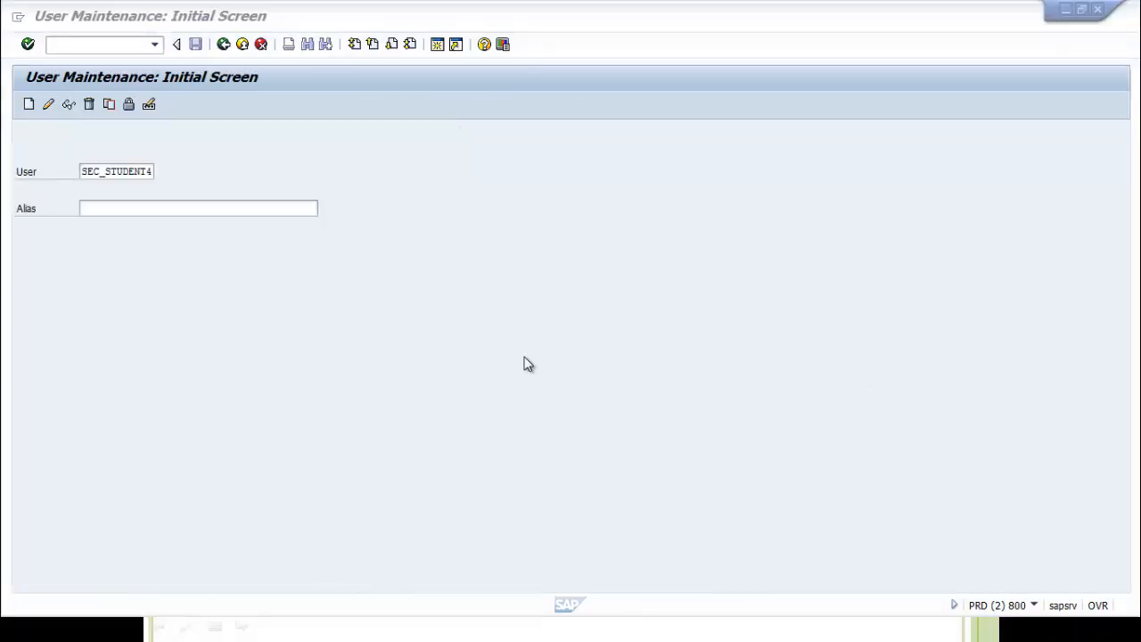
pyautogui.click(119, 172)
pyautogui.moveTo(105, 172); pyautogui.dragTo(270, 179)
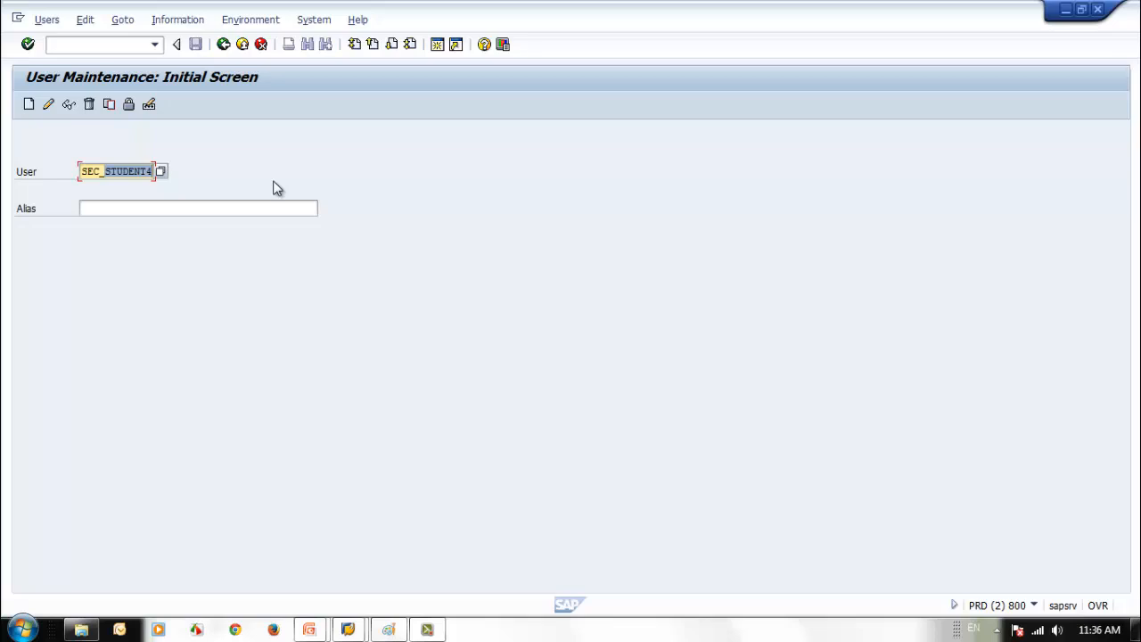
# - Create user SEC_RFC_01 with last name SAP Security and first name RFC User
pyautogui.write('RD')
pyautogui.press('BackSpace')
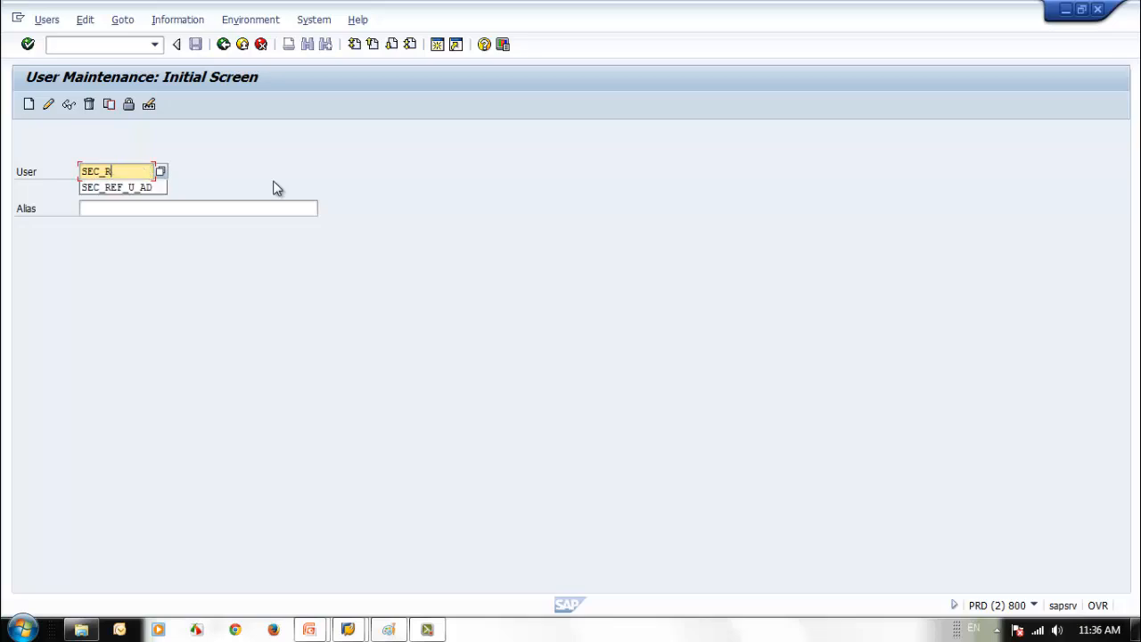
pyautogui.write('FC_0')
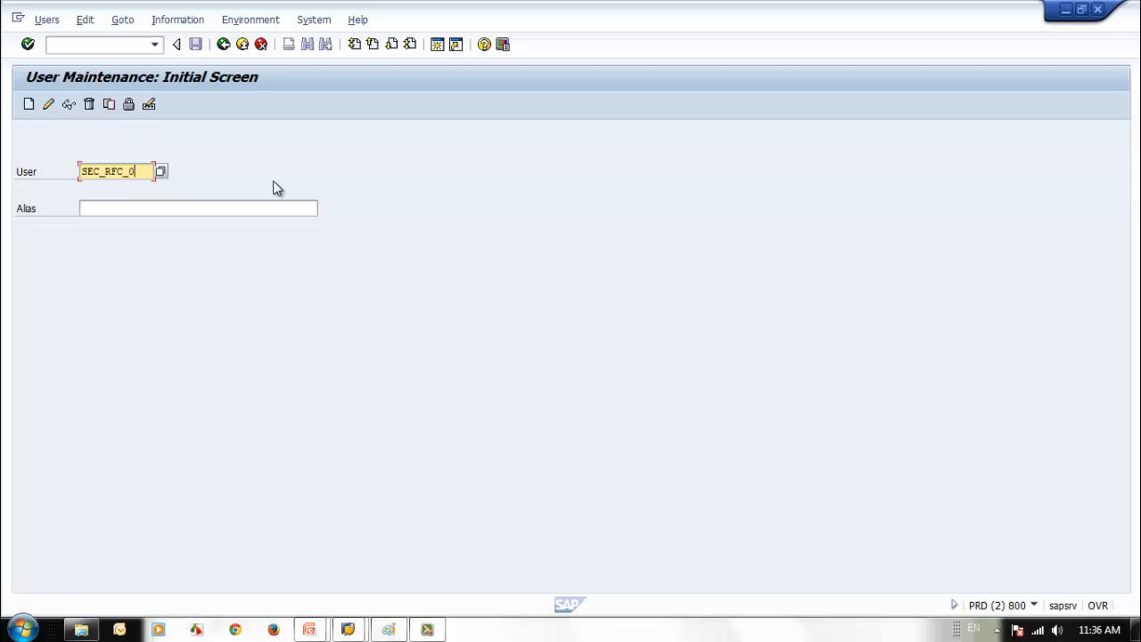
pyautogui.write('1')
pyautogui.click(29, 104)
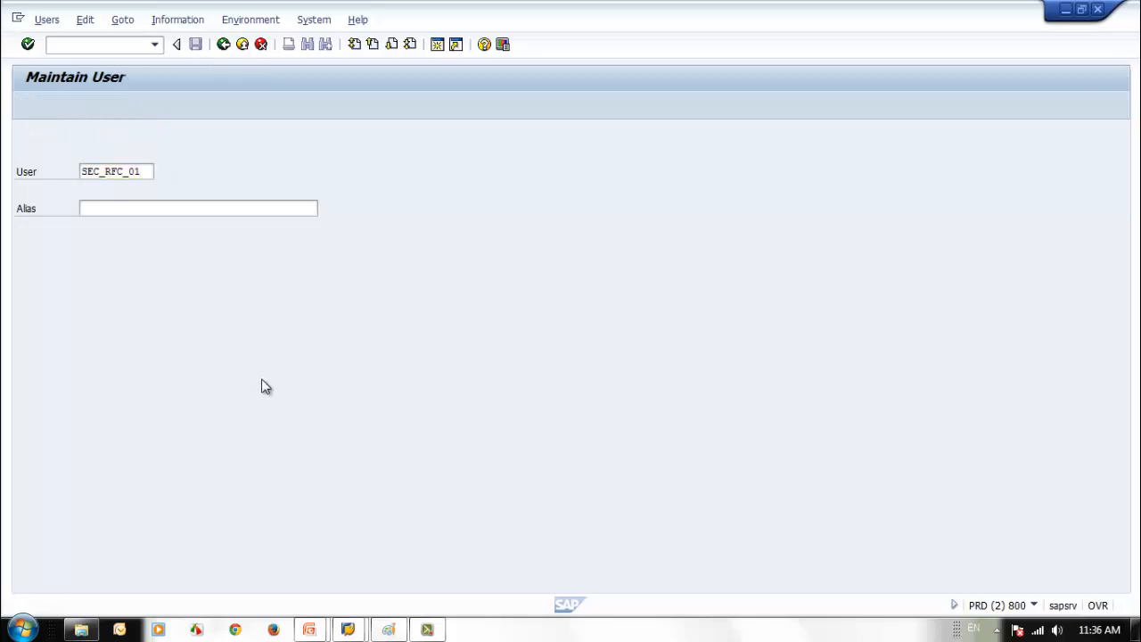
pyautogui.click(147, 260)
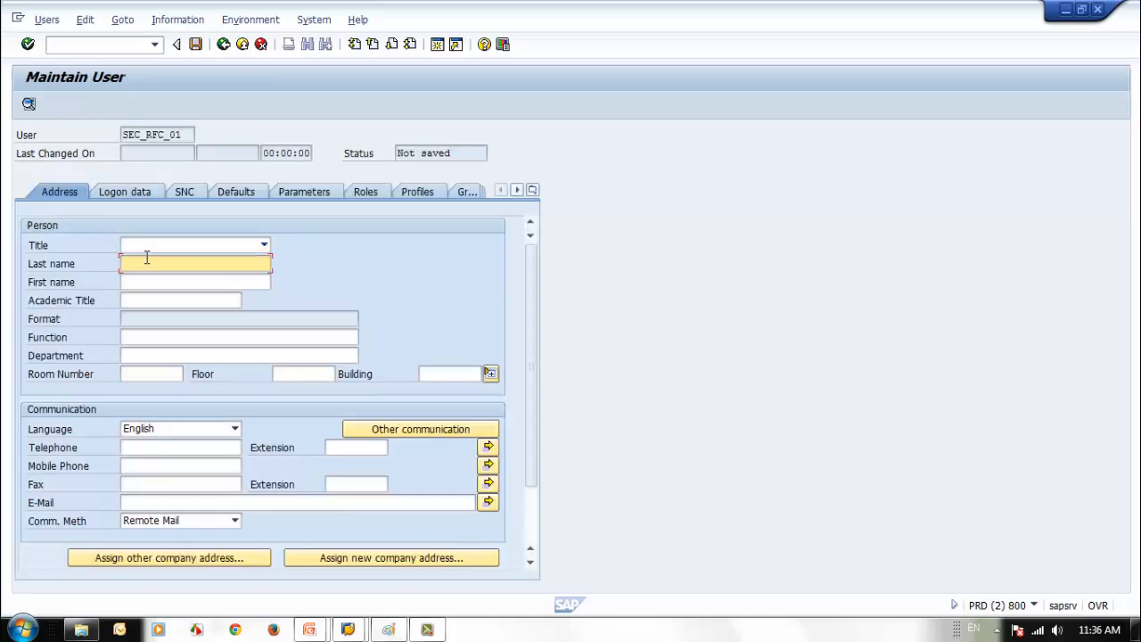
pyautogui.write('S')
pyautogui.press('Down')
pyautogui.press('Tab')
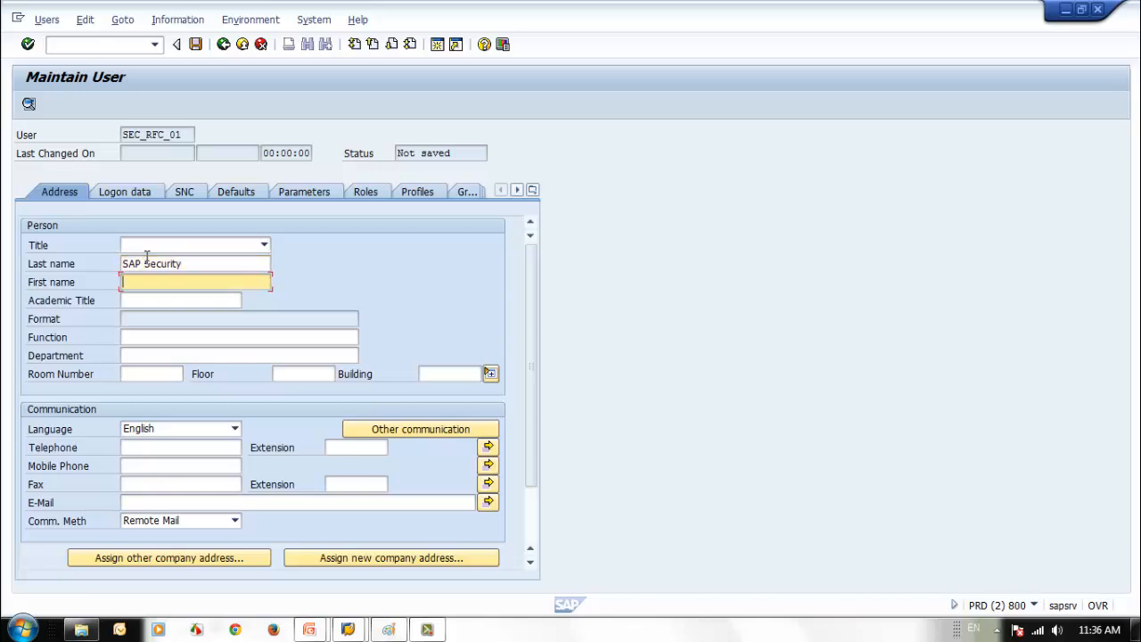
pyautogui.write('RFC User')
pyautogui.click(187, 502)
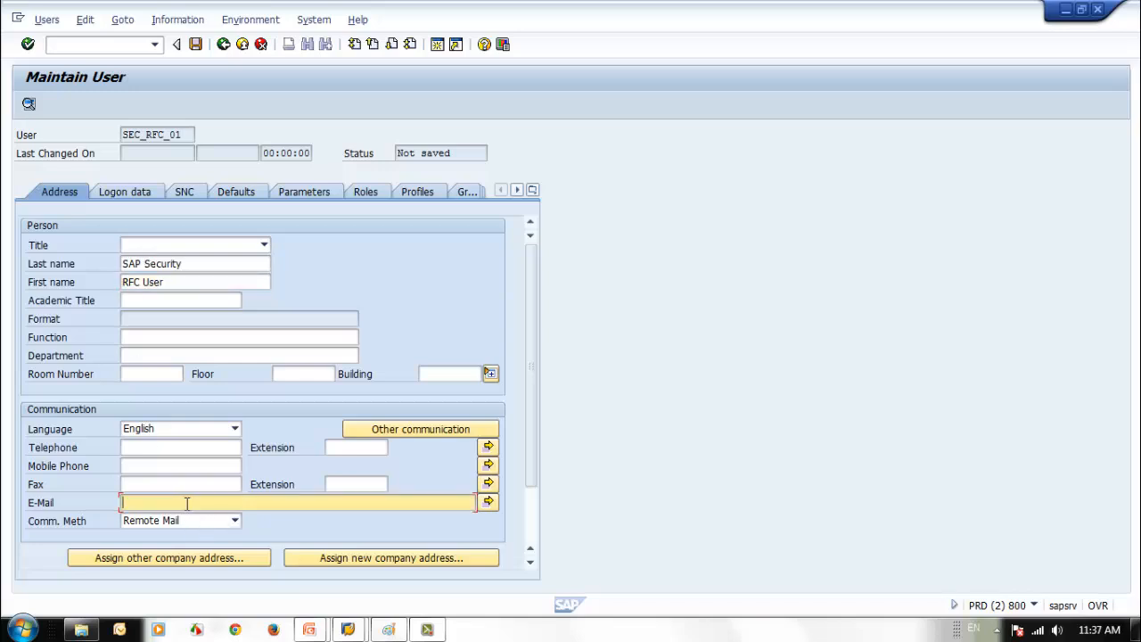
# - Enter and repeat SEC_RFC_01's initial password on the Logon Data tab
pyautogui.click(130, 193)
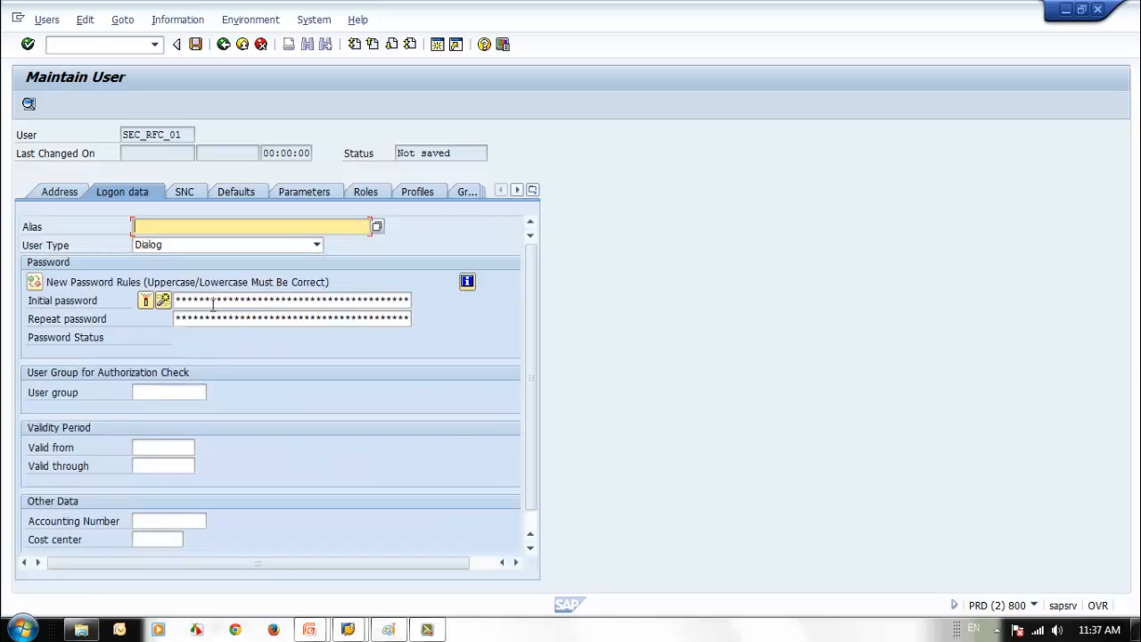
pyautogui.click(213, 304)
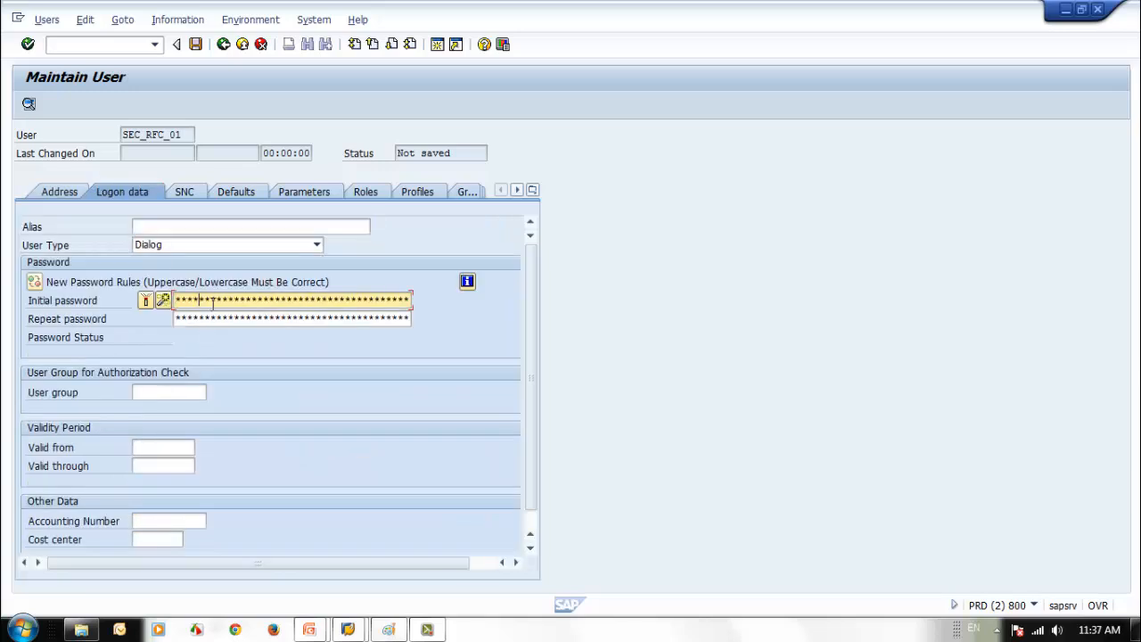
pyautogui.press('Tab')
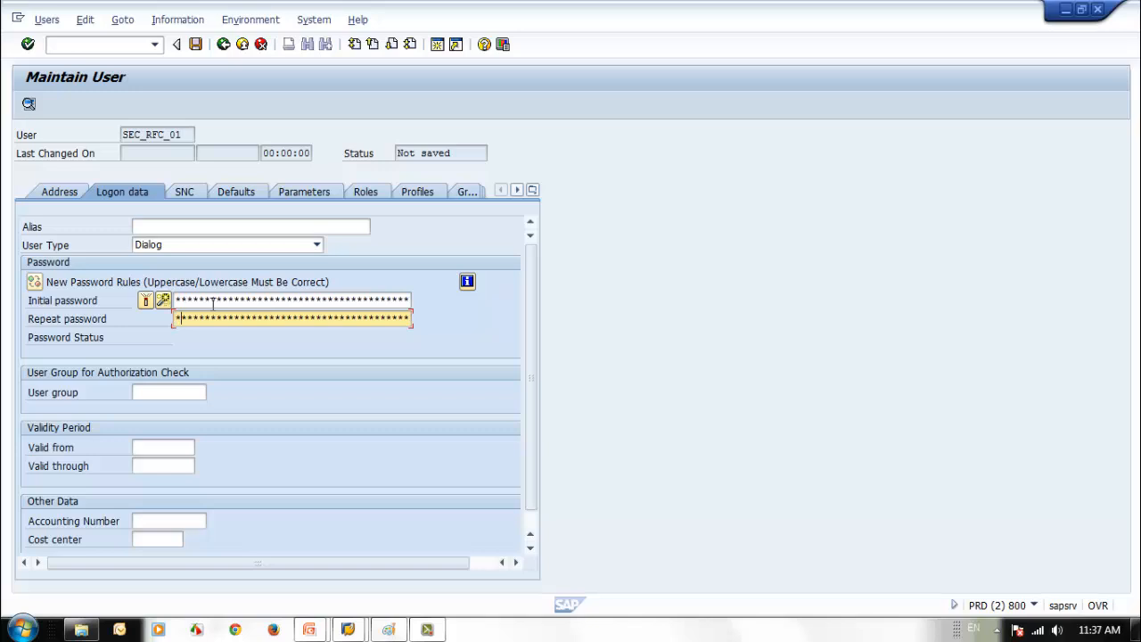
pyautogui.write('*******')
# - Set user type Communications Data, group SEC_TRAIN01, and validity 11.05.2014 to 11.05.2015
pyautogui.click(295, 245)
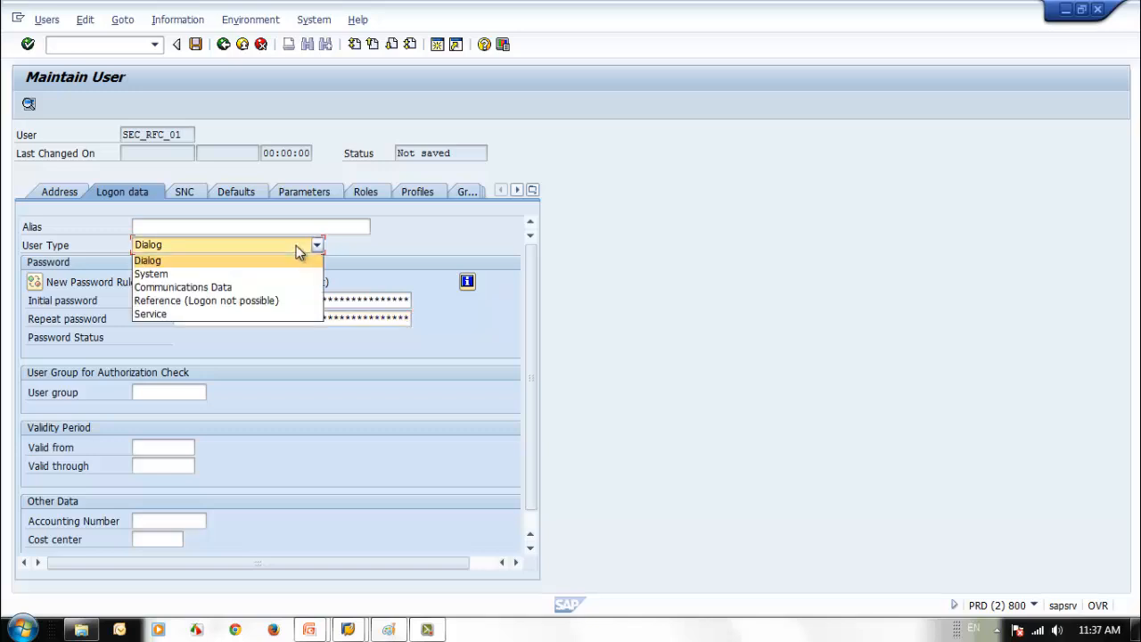
pyautogui.click(222, 288)
pyautogui.click(157, 392)
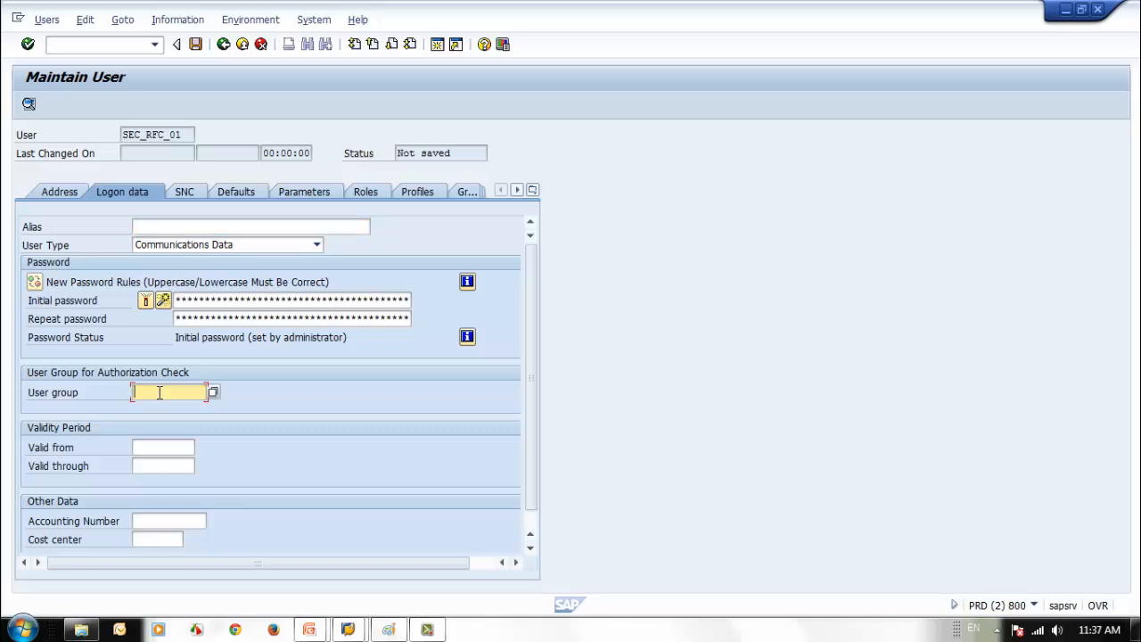
pyautogui.click(149, 421)
pyautogui.click(145, 448)
pyautogui.click(155, 460)
pyautogui.click(154, 466)
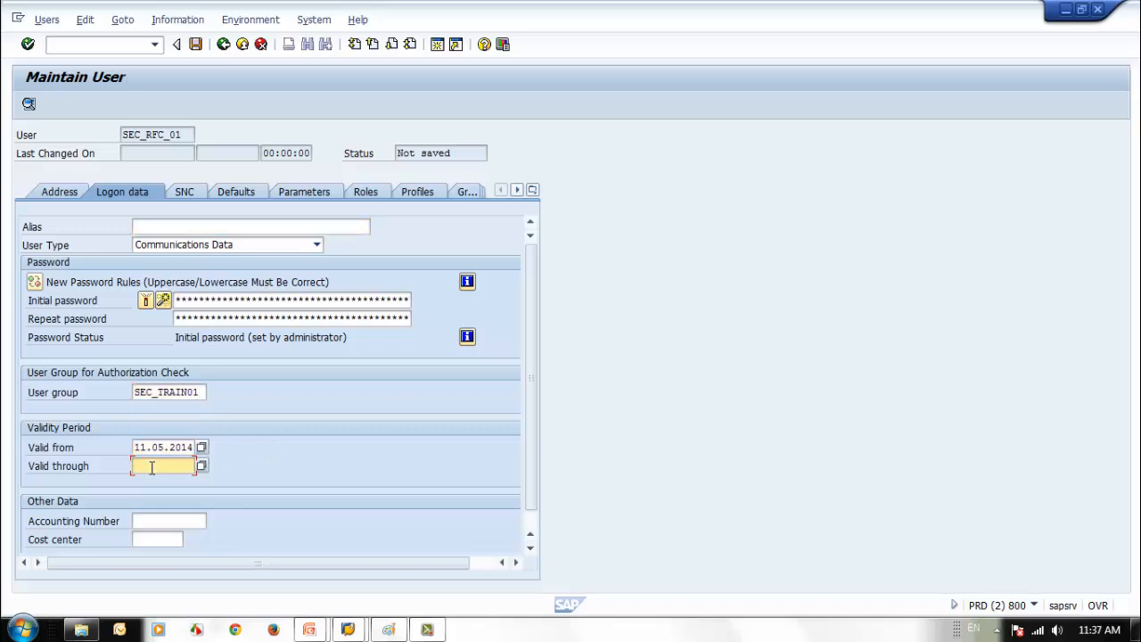
pyautogui.click(157, 486)
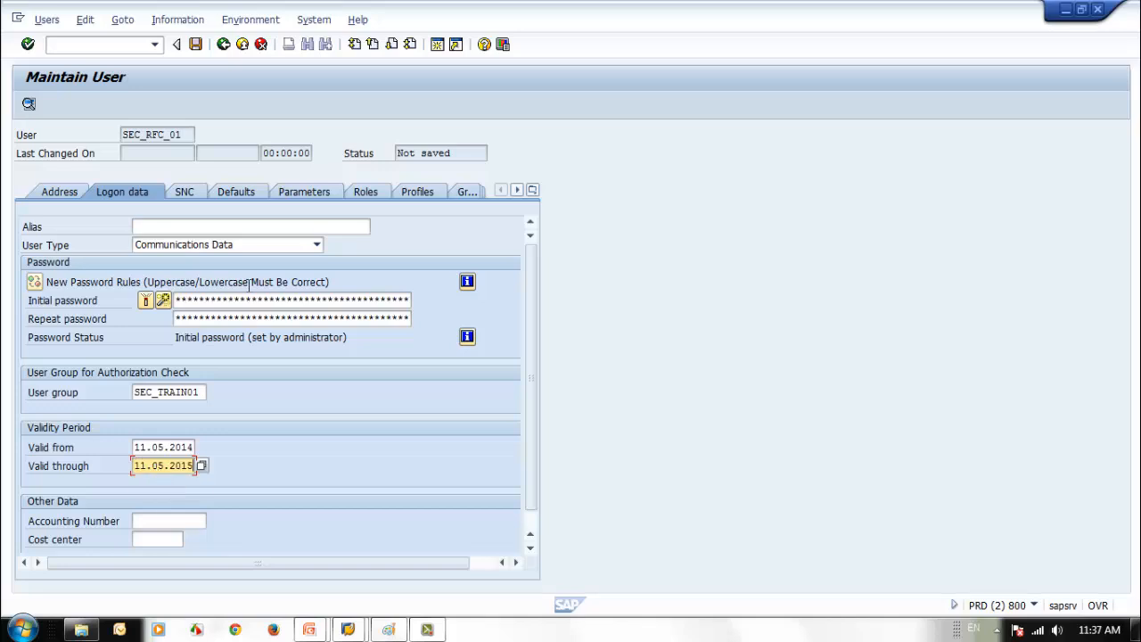
pyautogui.click(71, 192)
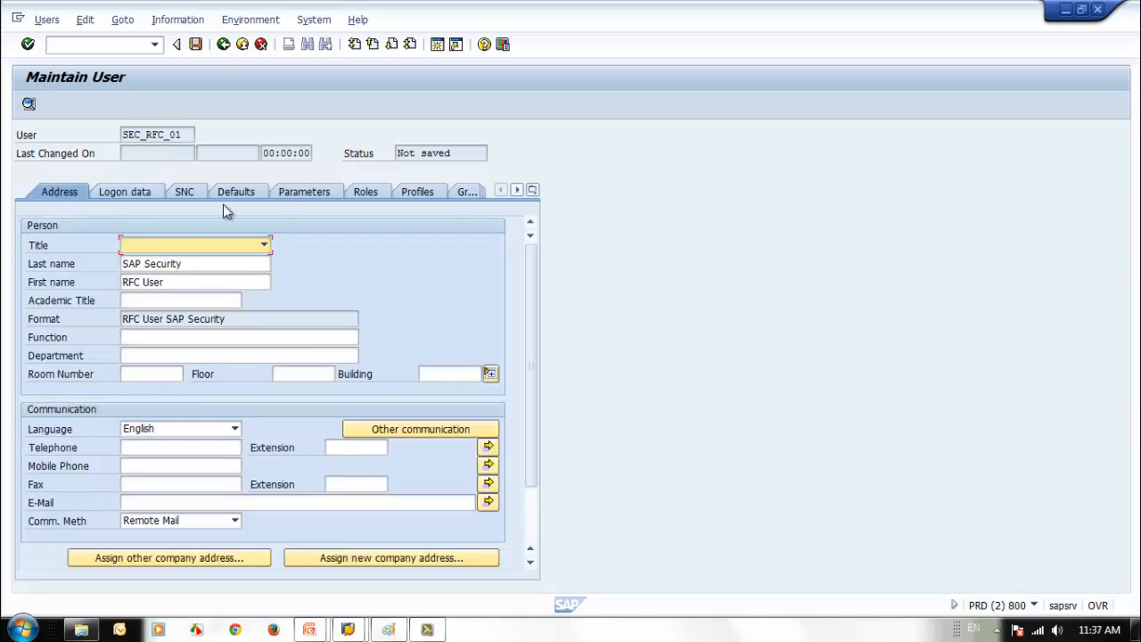
# - Look up authorization profiles matching SAP* on the Profiles tab without choosing one
pyautogui.click(307, 192)
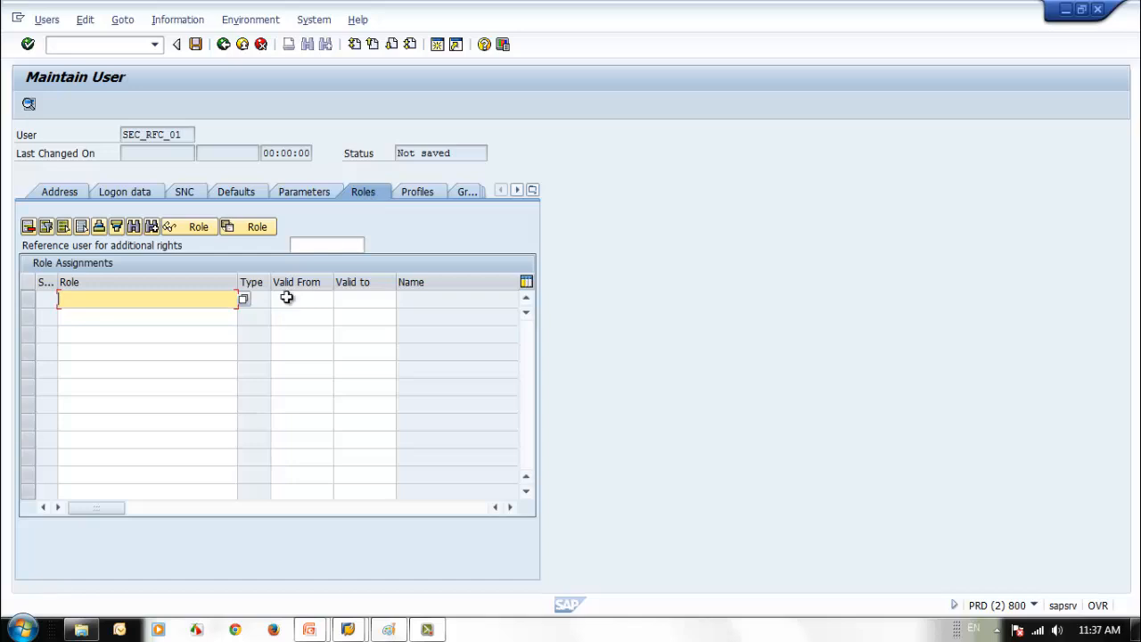
pyautogui.click(414, 197)
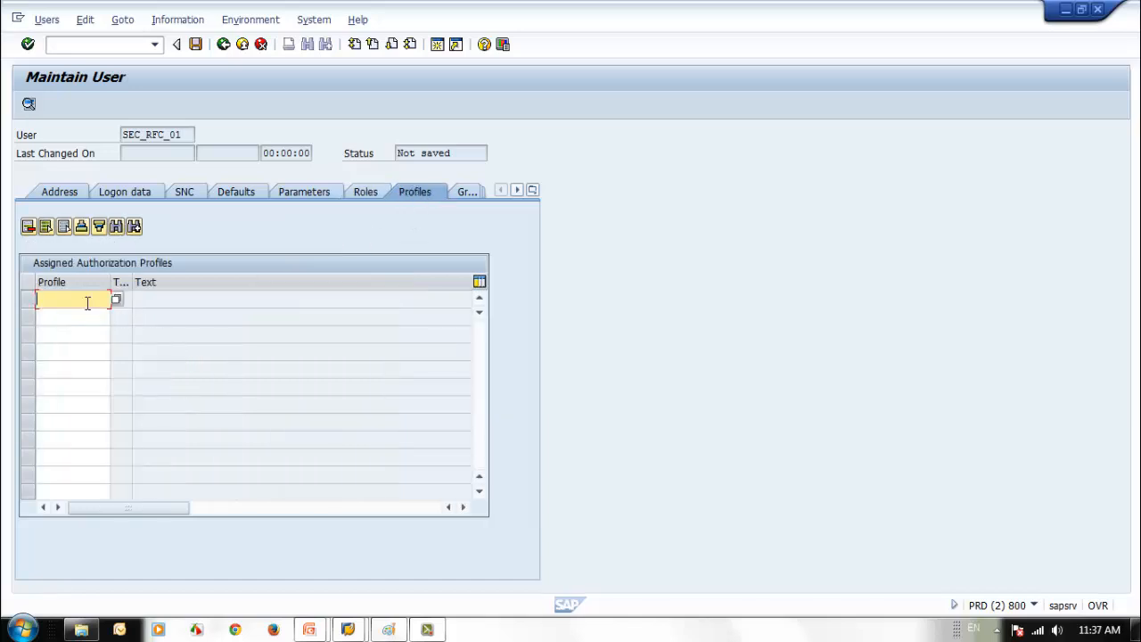
pyautogui.click(115, 301)
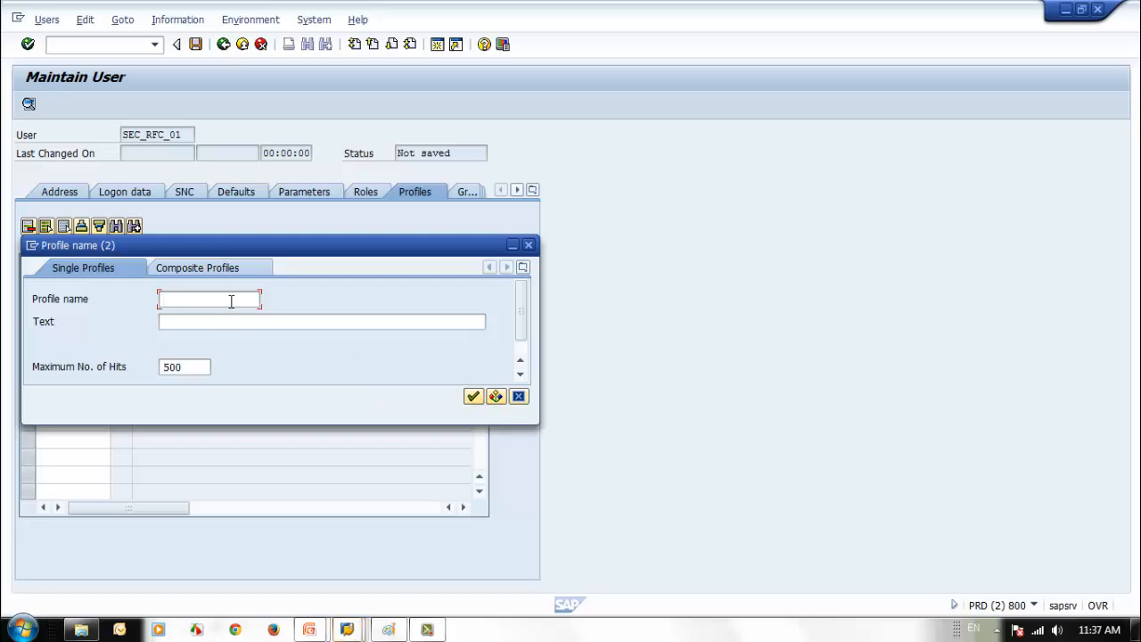
pyautogui.write('SAP*')
pyautogui.click(472, 395)
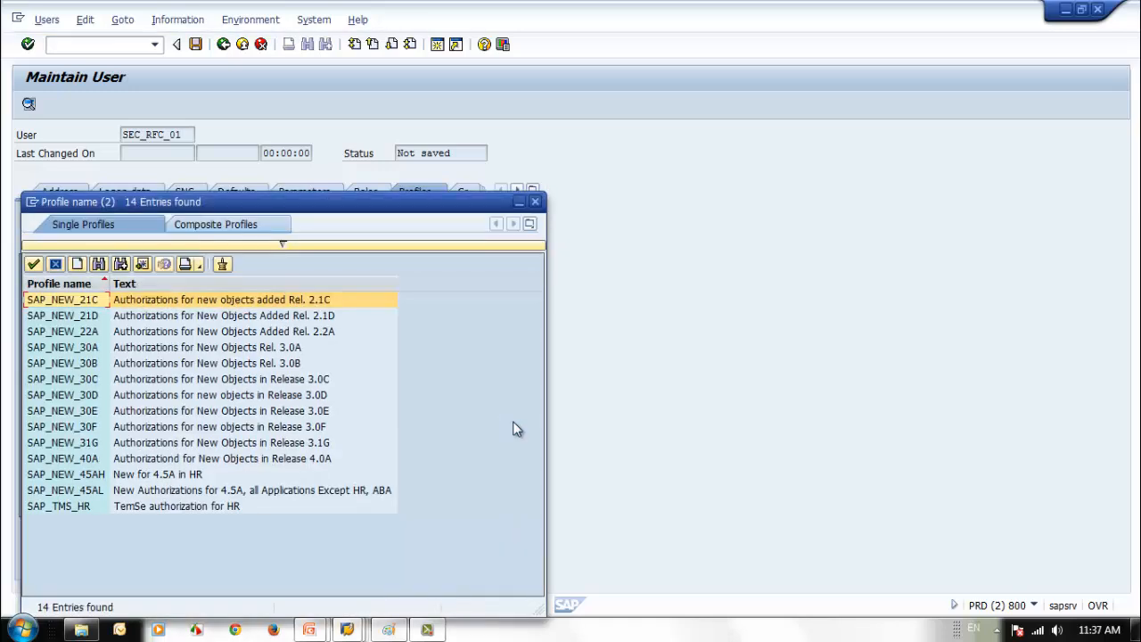
pyautogui.moveTo(374, 204); pyautogui.dragTo(603, 181)
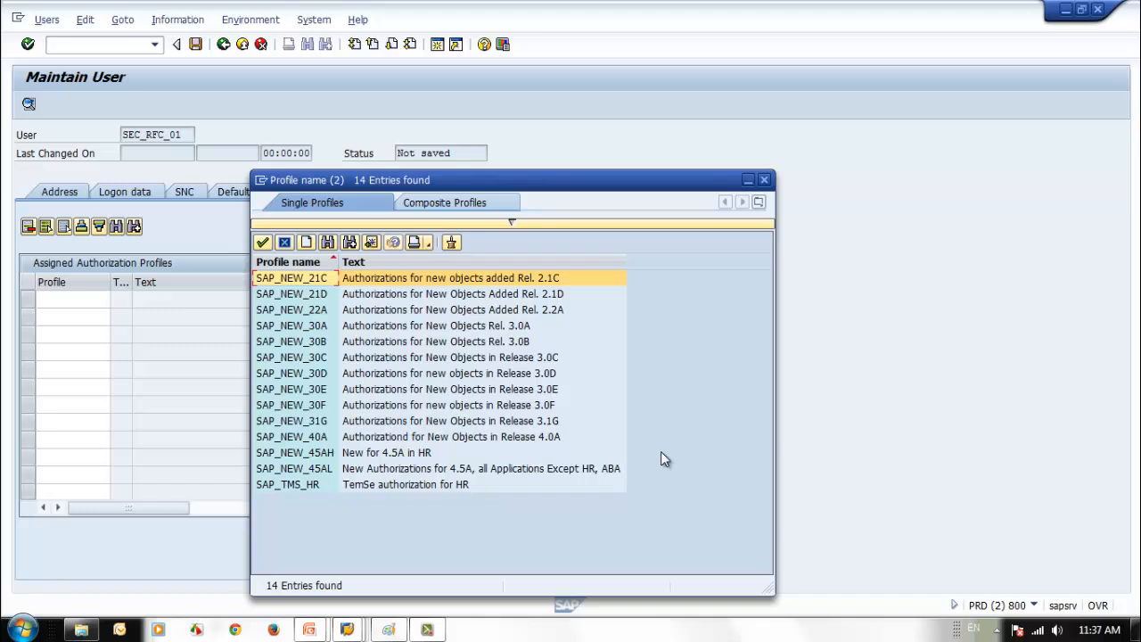
pyautogui.press('Escape')
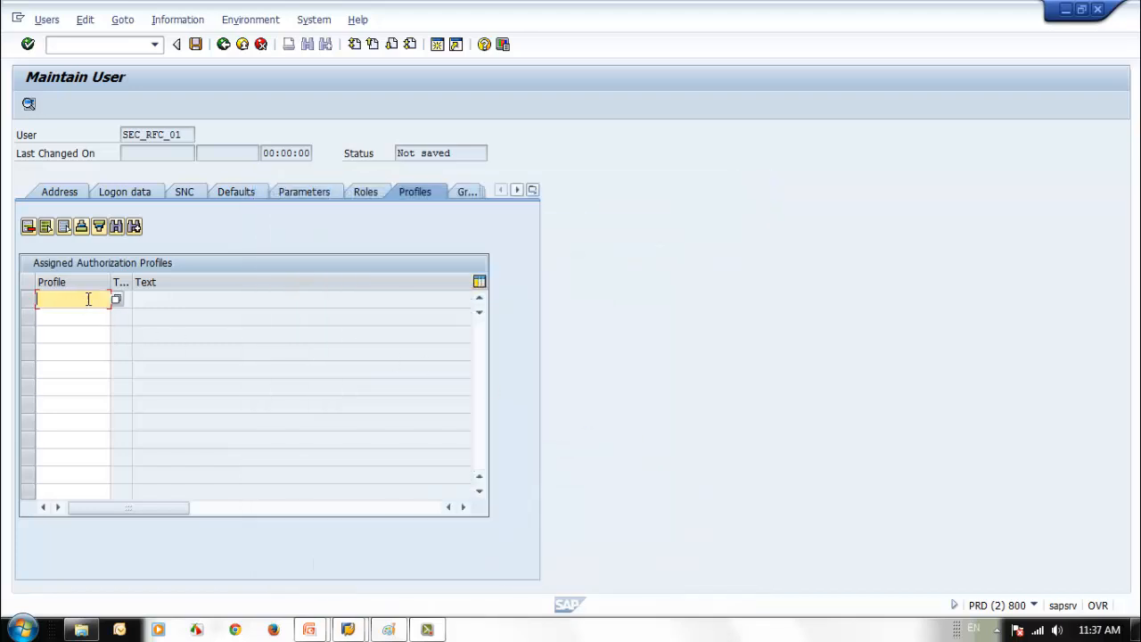
# - Assign profile SAP_ALL to SEC_RFC_01 and save the new user
pyautogui.write('SAP_ALL')
pyautogui.press('Return')
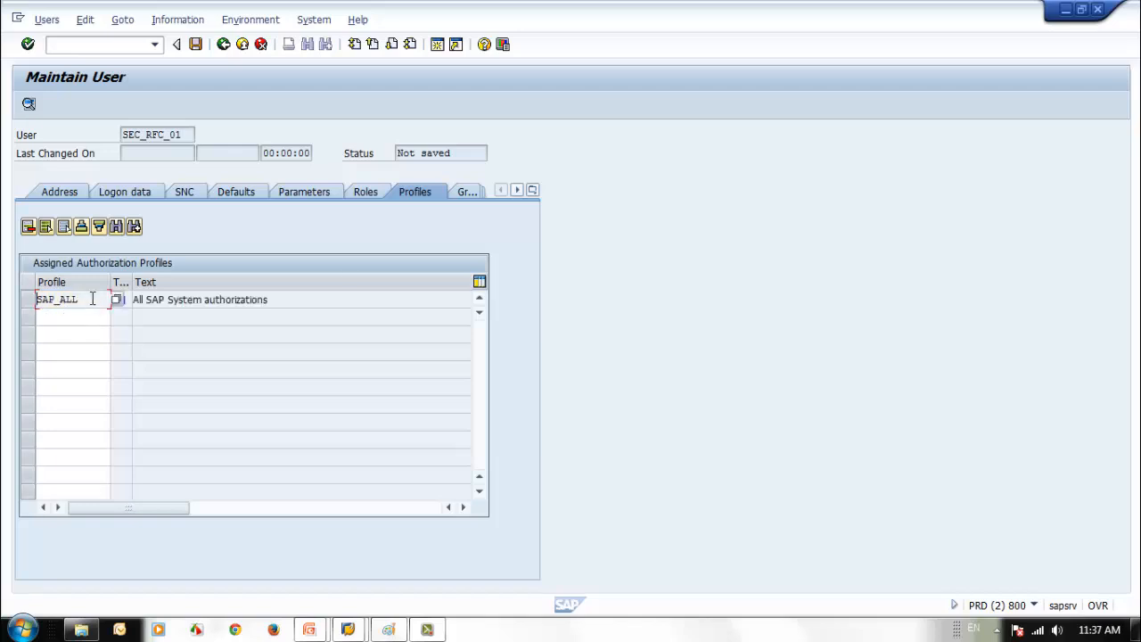
pyautogui.click(363, 192)
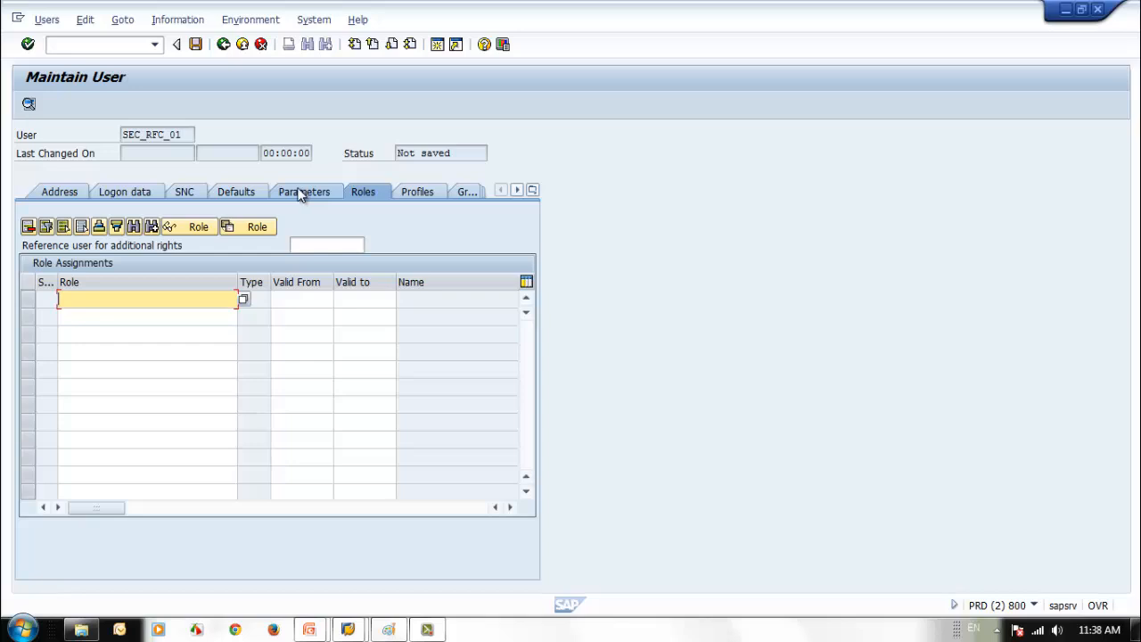
pyautogui.click(405, 194)
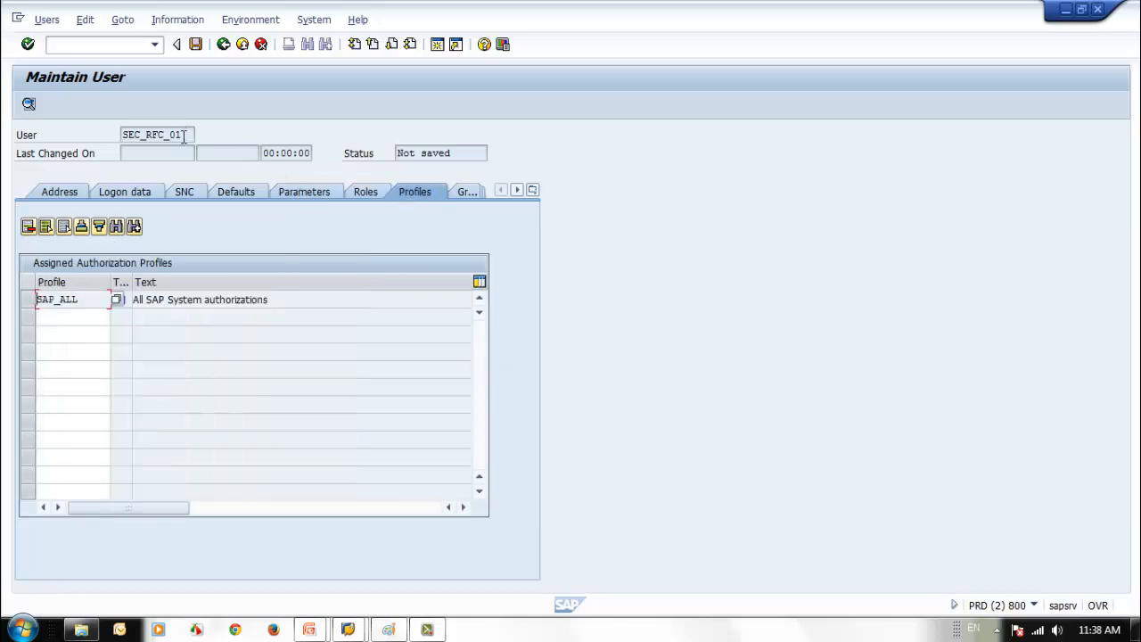
pyautogui.click(195, 43)
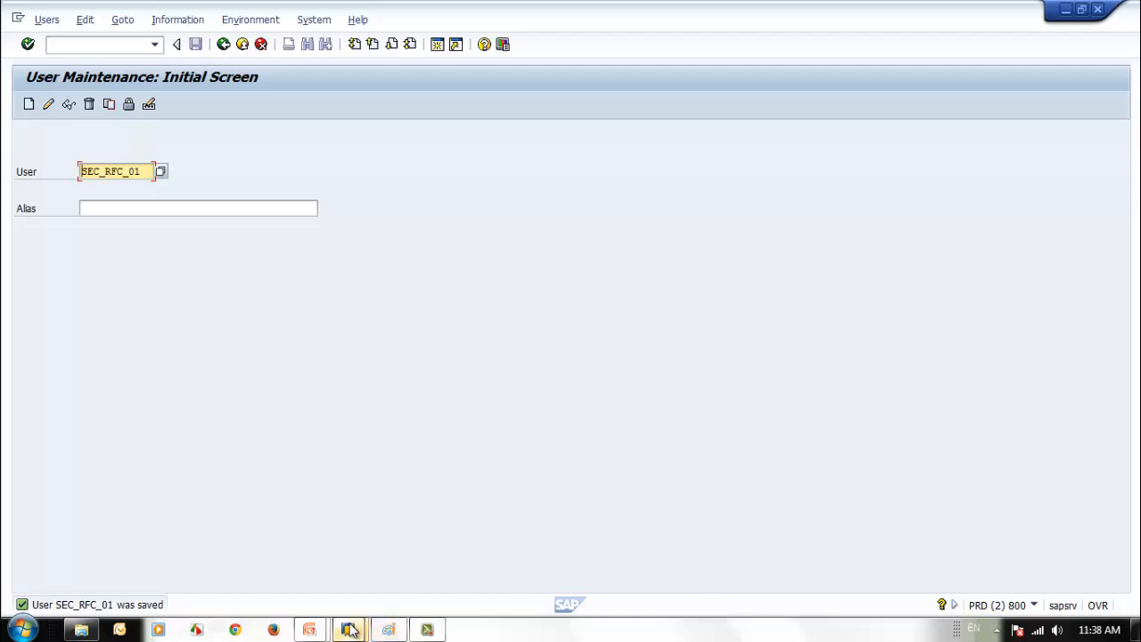
# - Open the A. SAP ECC6 connection from SAP Logon 720
pyautogui.moveTo(350, 630)
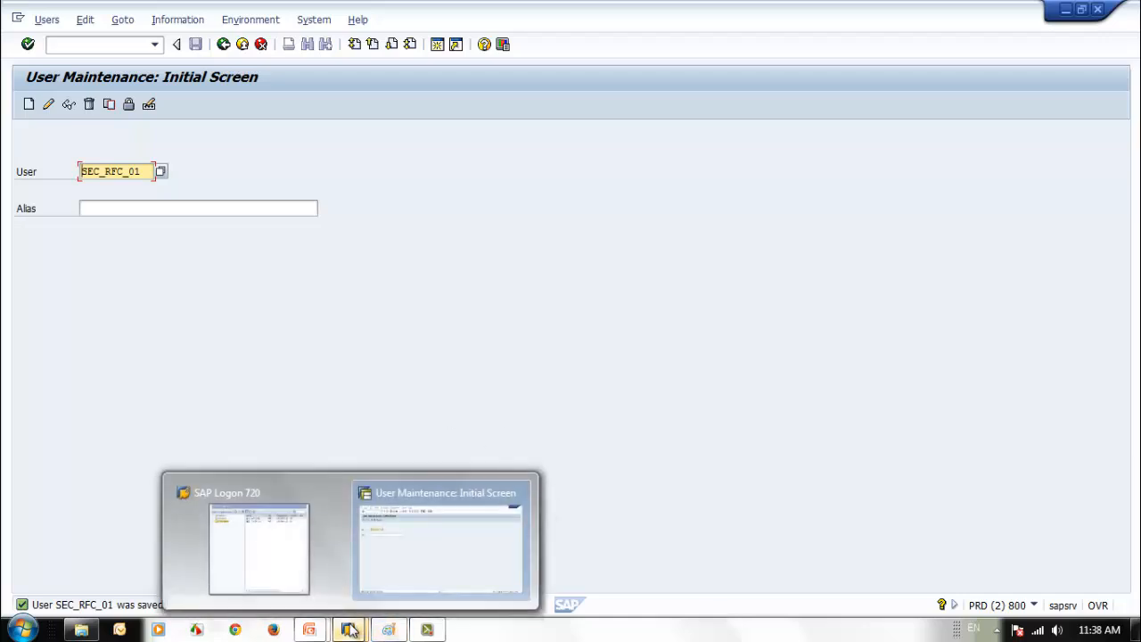
pyautogui.click(262, 570)
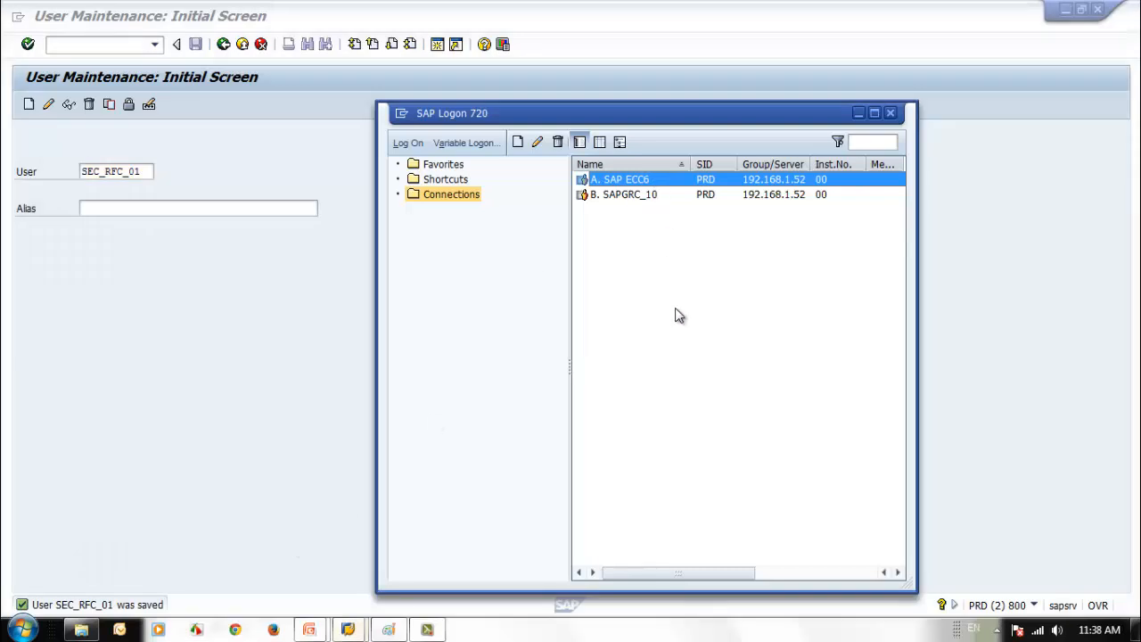
pyautogui.press('Return')
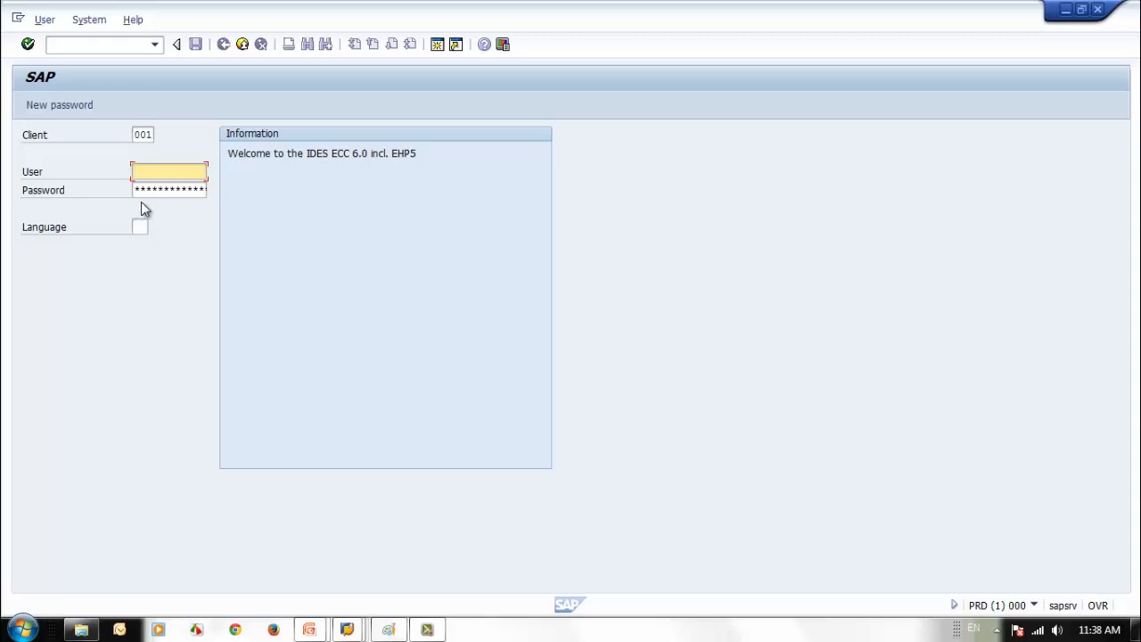
# - Log on to client 001 as GRAC_ALL using the saved user and password, then check system information
pyautogui.write('s')
pyautogui.click(157, 172)
pyautogui.moveTo(157, 172); pyautogui.dragTo(79, 174)
pyautogui.press('BackSpace')
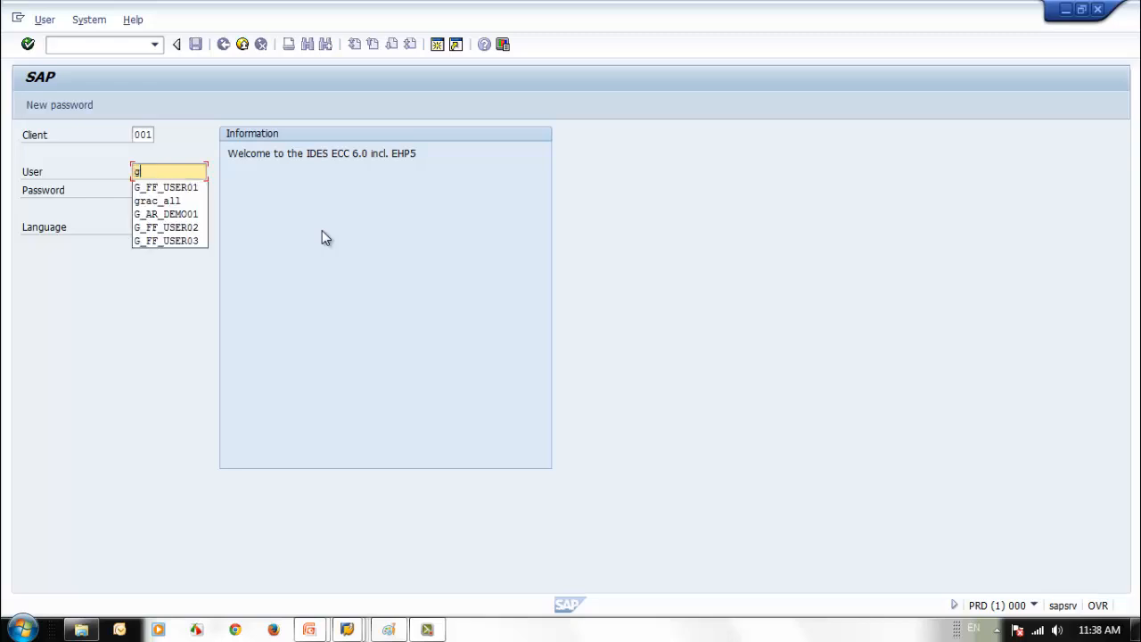
pyautogui.click(191, 201)
pyautogui.click(178, 193)
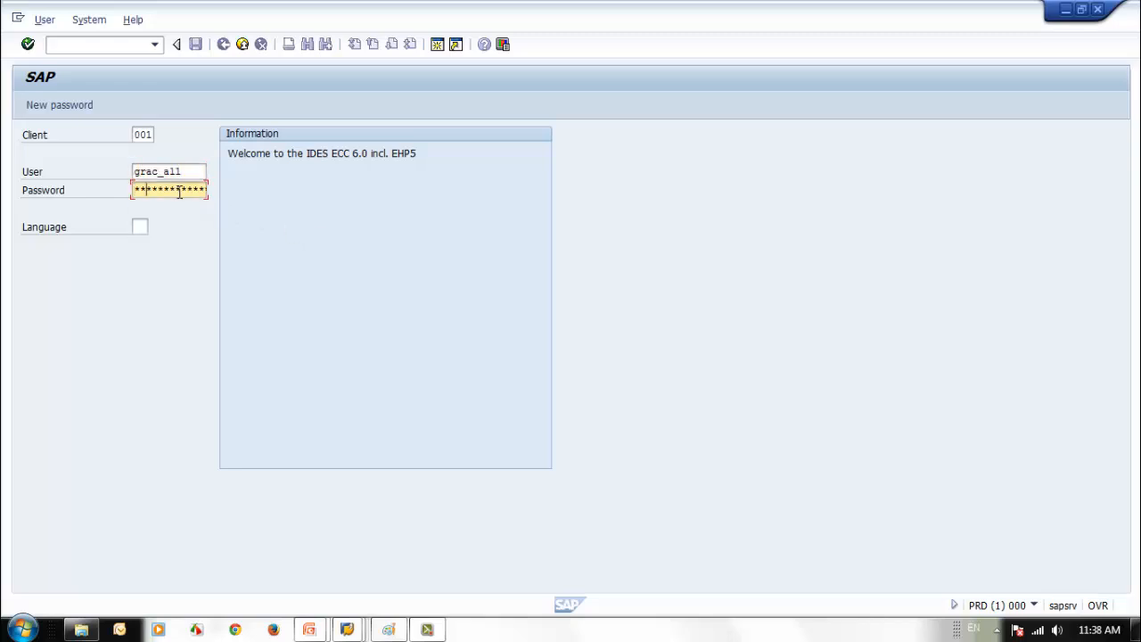
pyautogui.write('**')
pyautogui.press('Return')
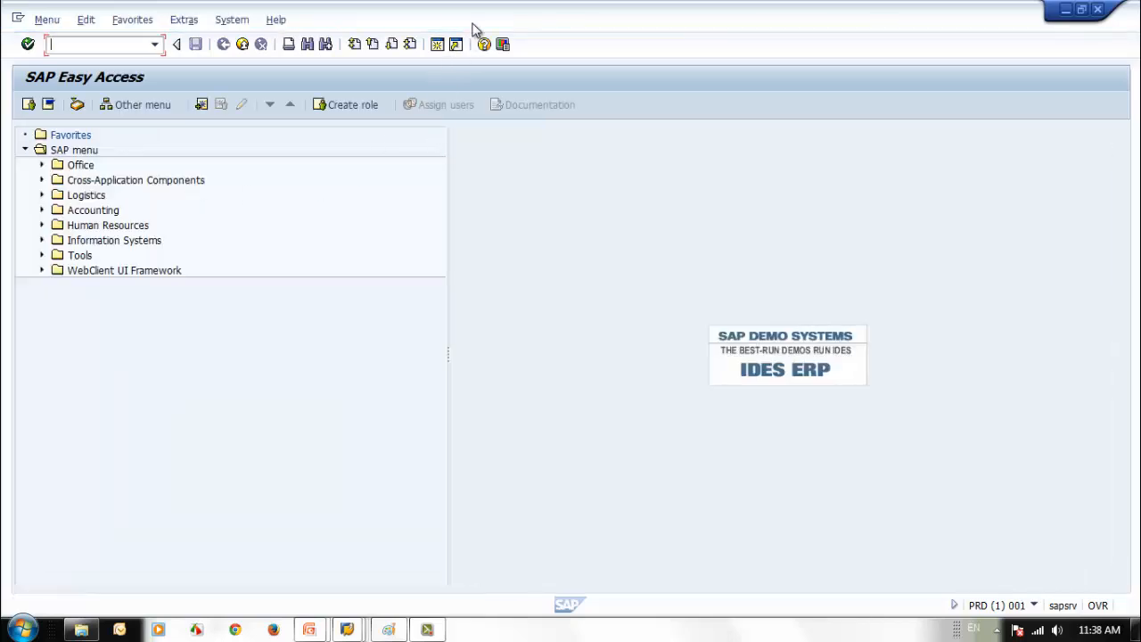
pyautogui.click(1036, 604)
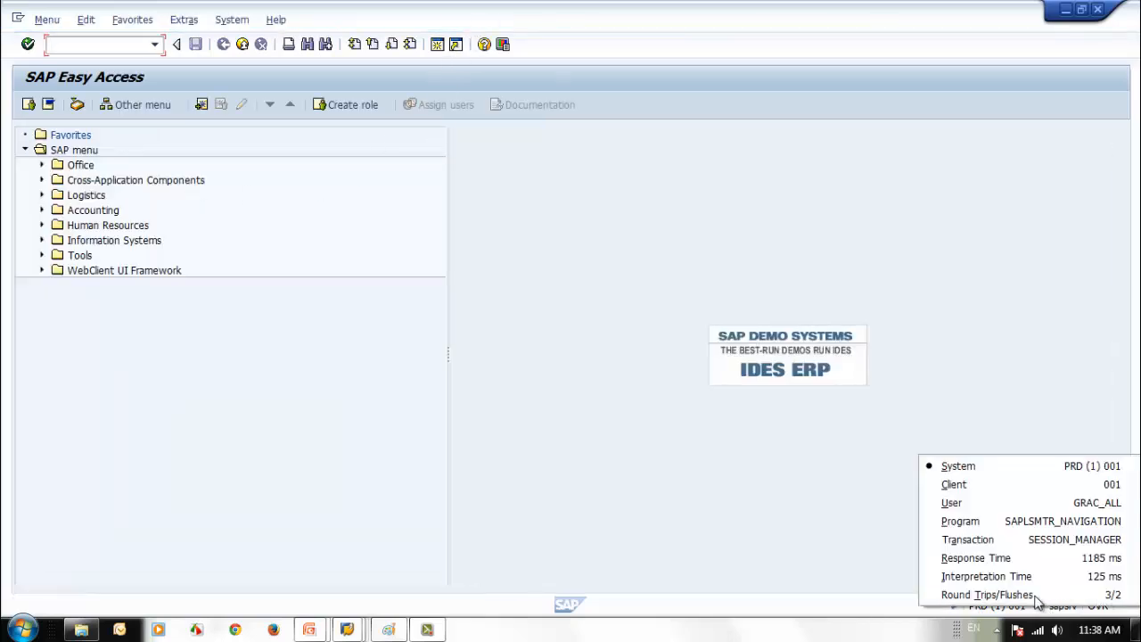
# - Open RFC destination maintenance with transaction sm30
pyautogui.click(349, 444)
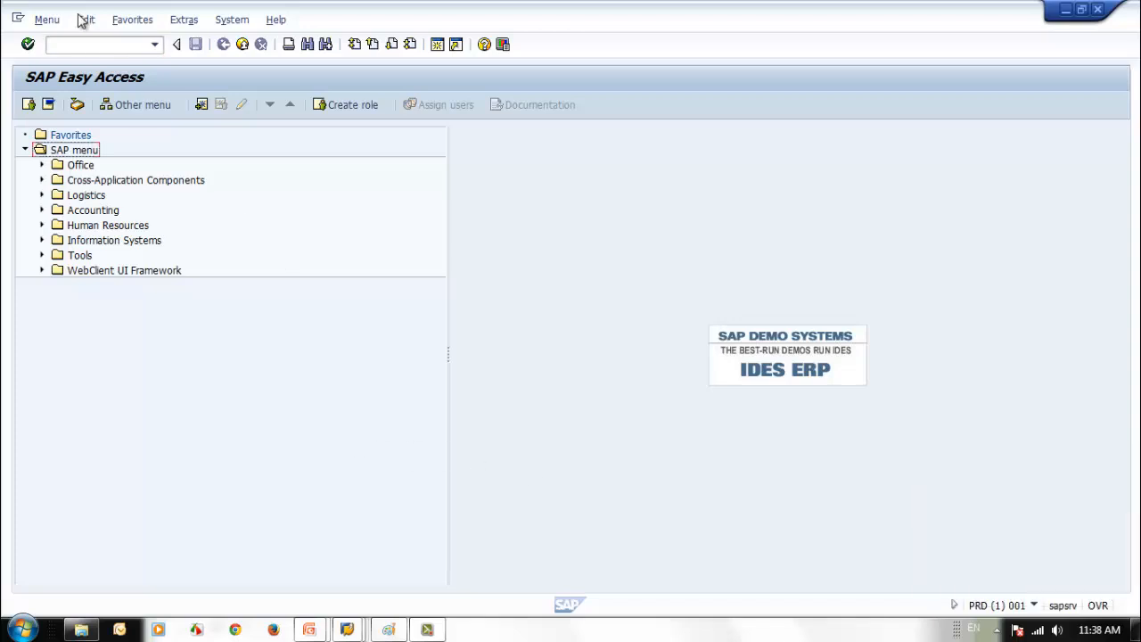
pyautogui.click(84, 45)
pyautogui.write('sm')
pyautogui.write('3')
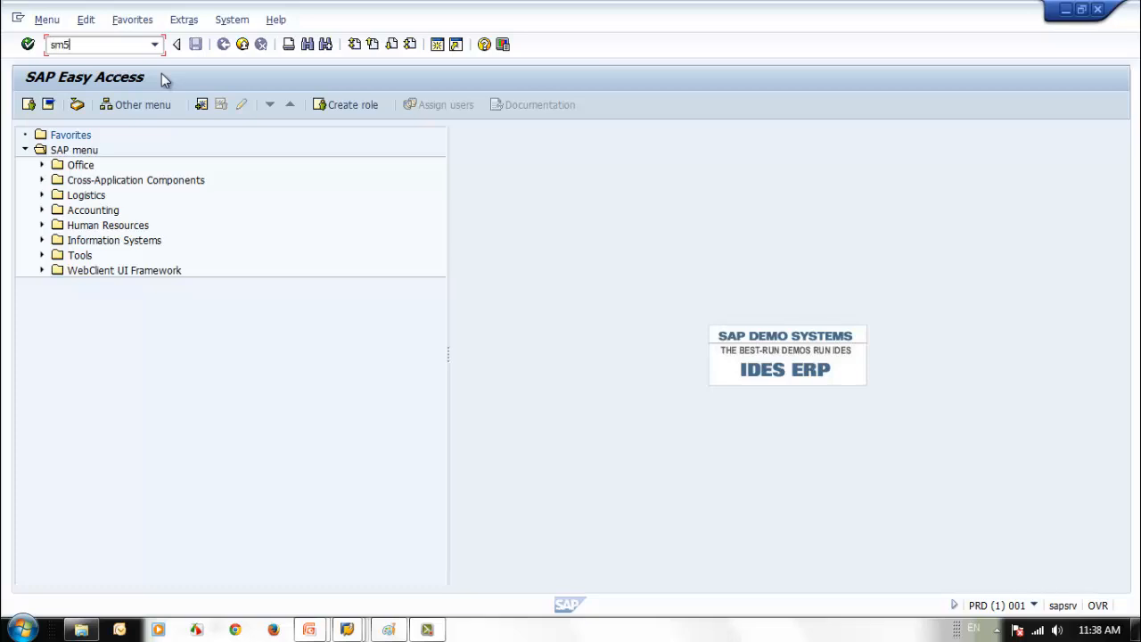
pyautogui.write('0')
pyautogui.press('Return')
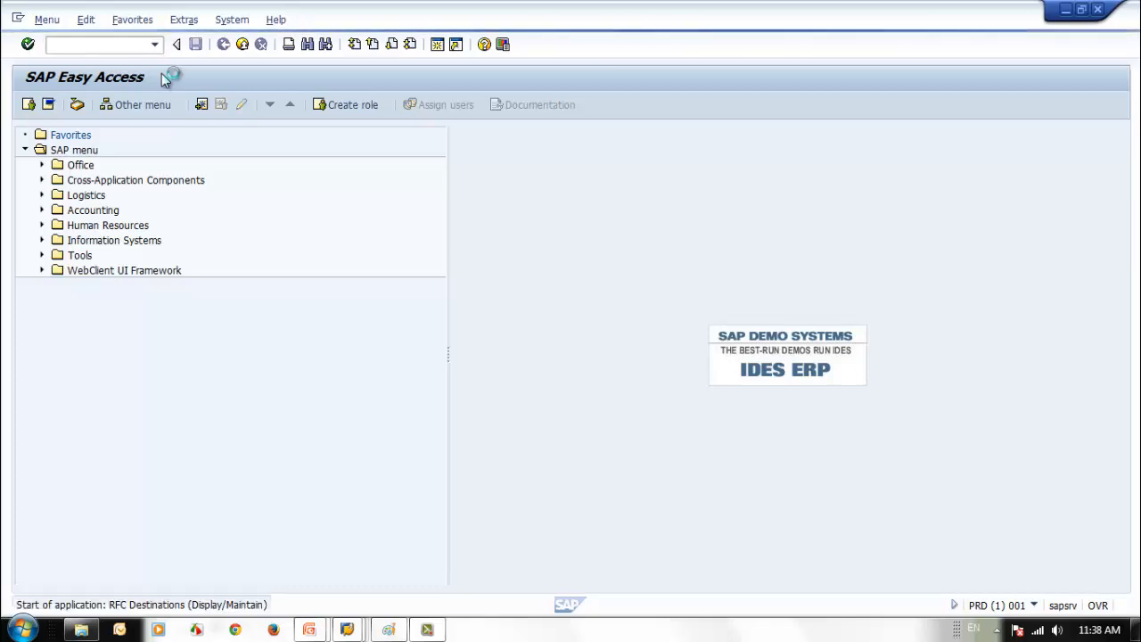
# - Create a new connection type 3 destination named RFC_800
pyautogui.click(72, 136)
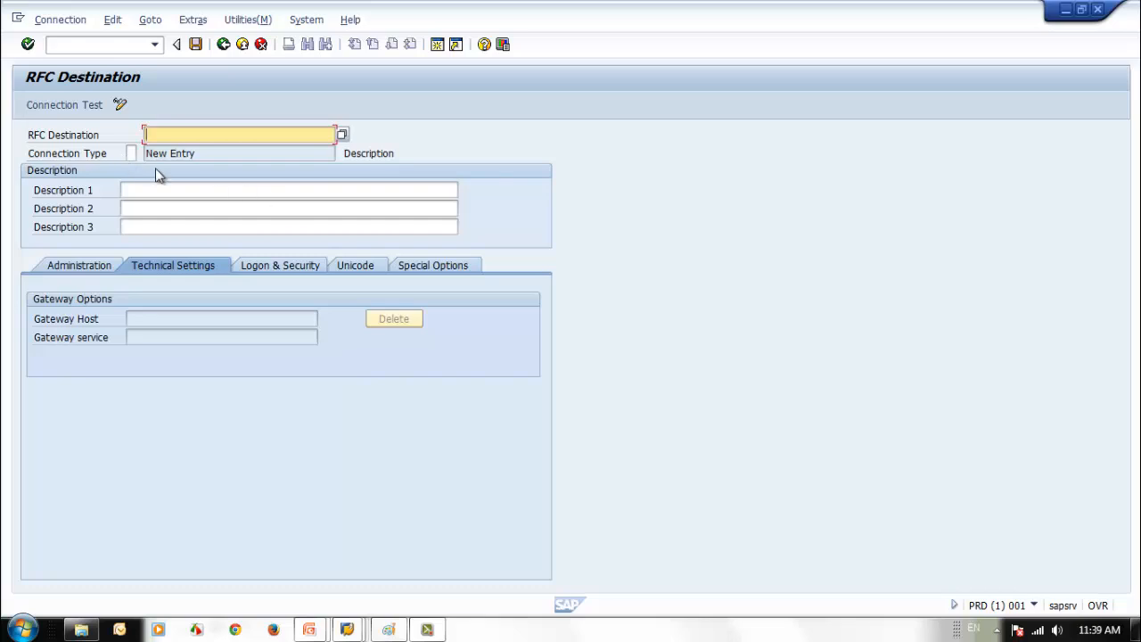
pyautogui.click(132, 153)
pyautogui.write('3')
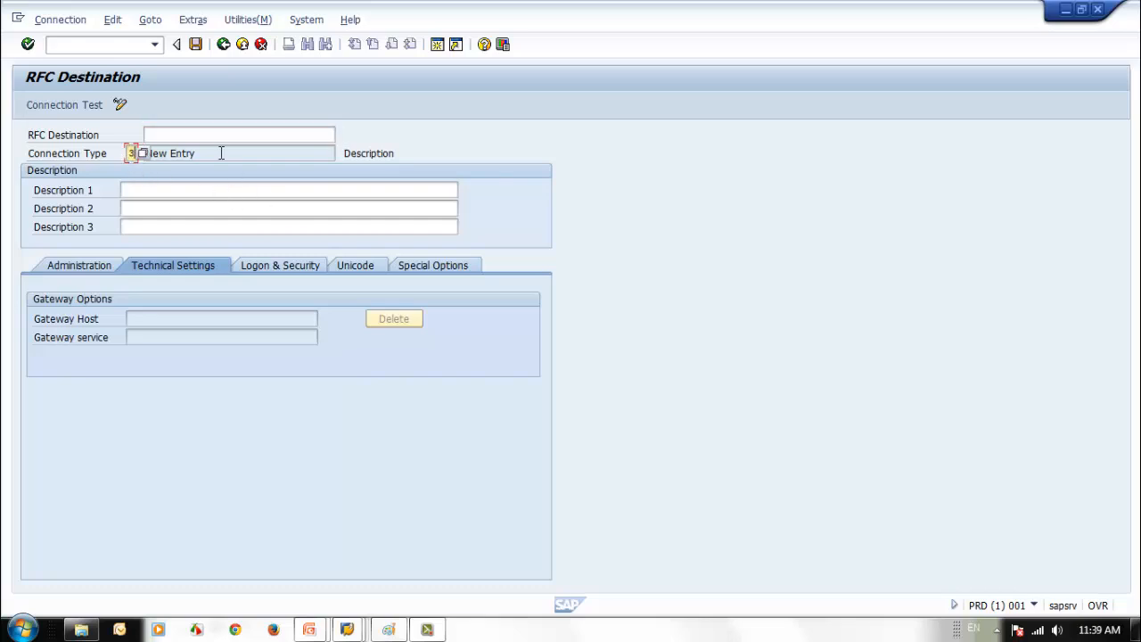
pyautogui.click(216, 136)
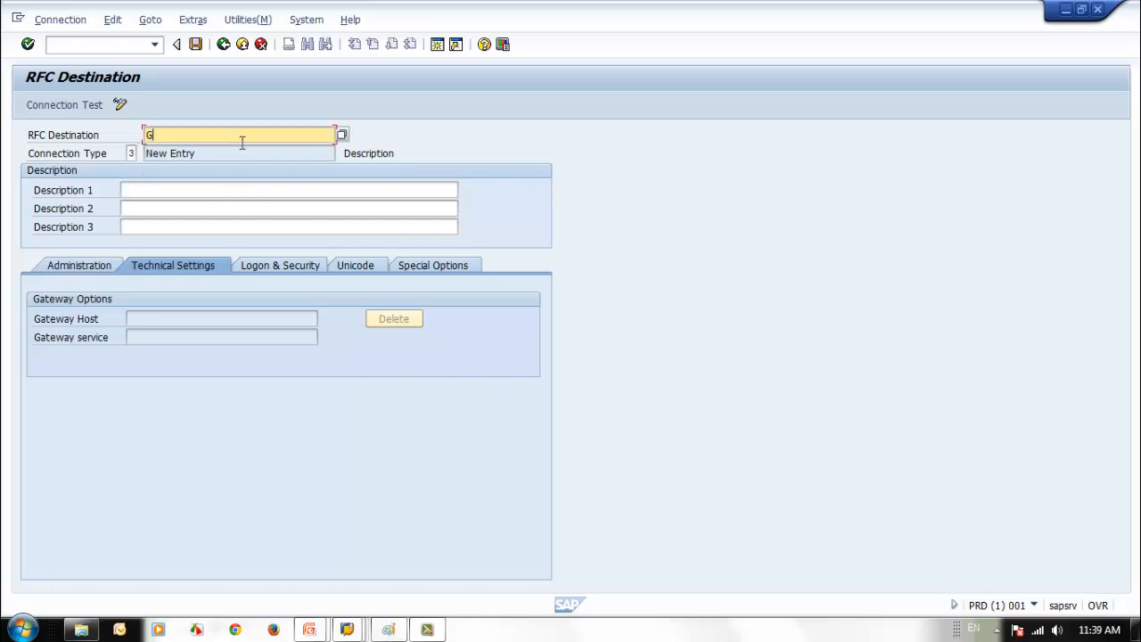
pyautogui.write('RFC_800')
# - Enter the description 'SAP Security Training RFC'
pyautogui.click(214, 185)
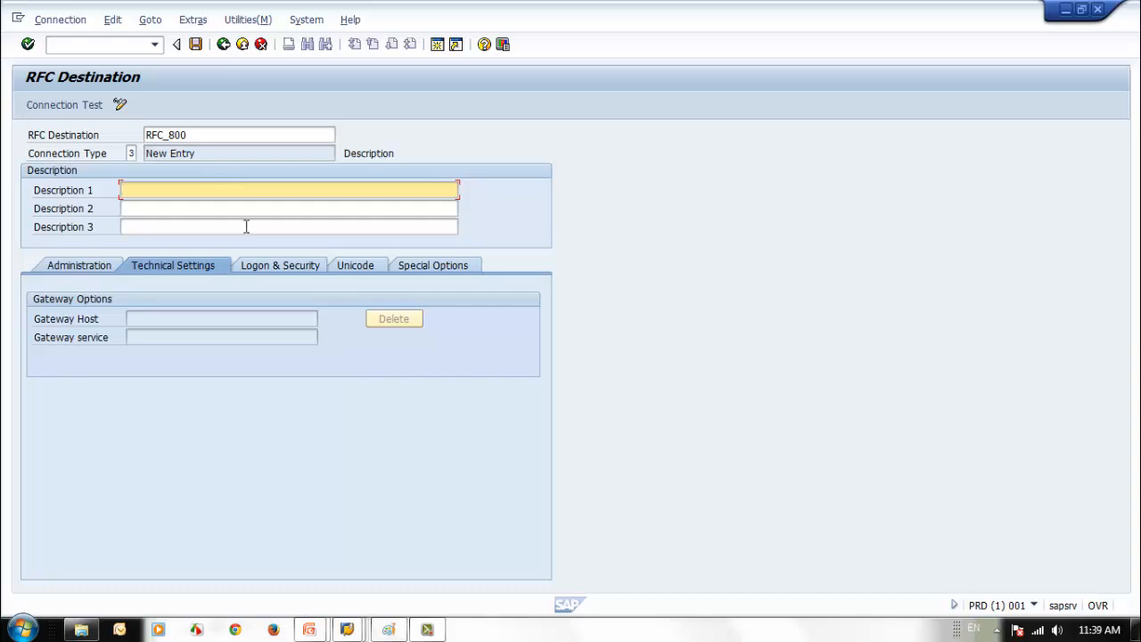
pyautogui.write('SAP Security Training RFC')
# - Make RFC_800 log on as SEC_RFC_01 with a password, accepting the remote logon notice
pyautogui.click(259, 273)
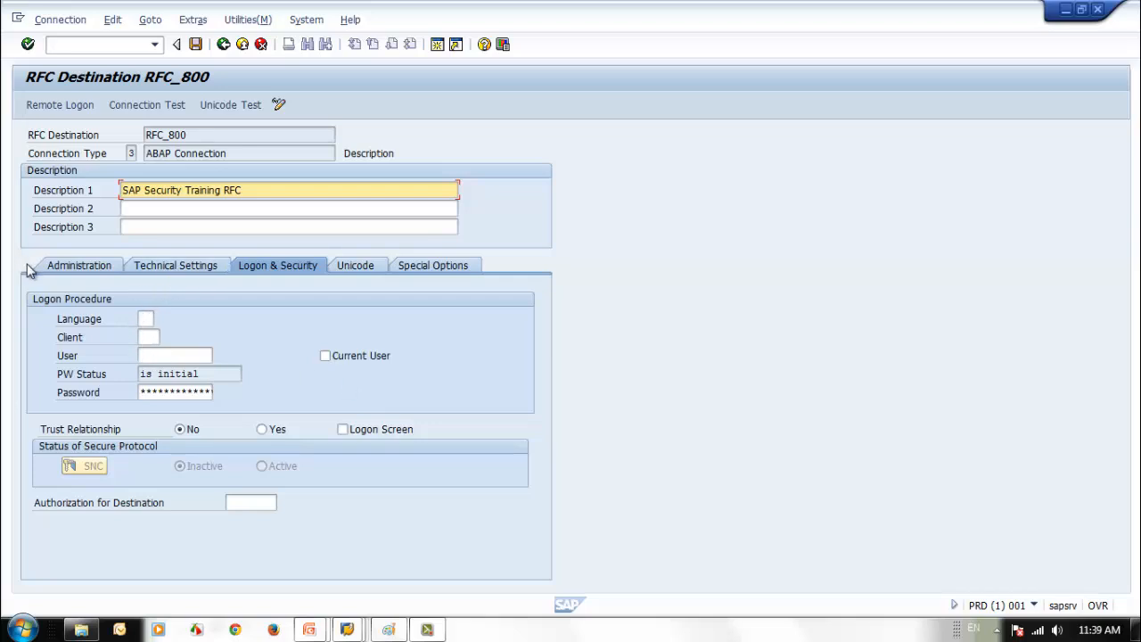
pyautogui.click(162, 355)
pyautogui.write('SEC_RFC_01')
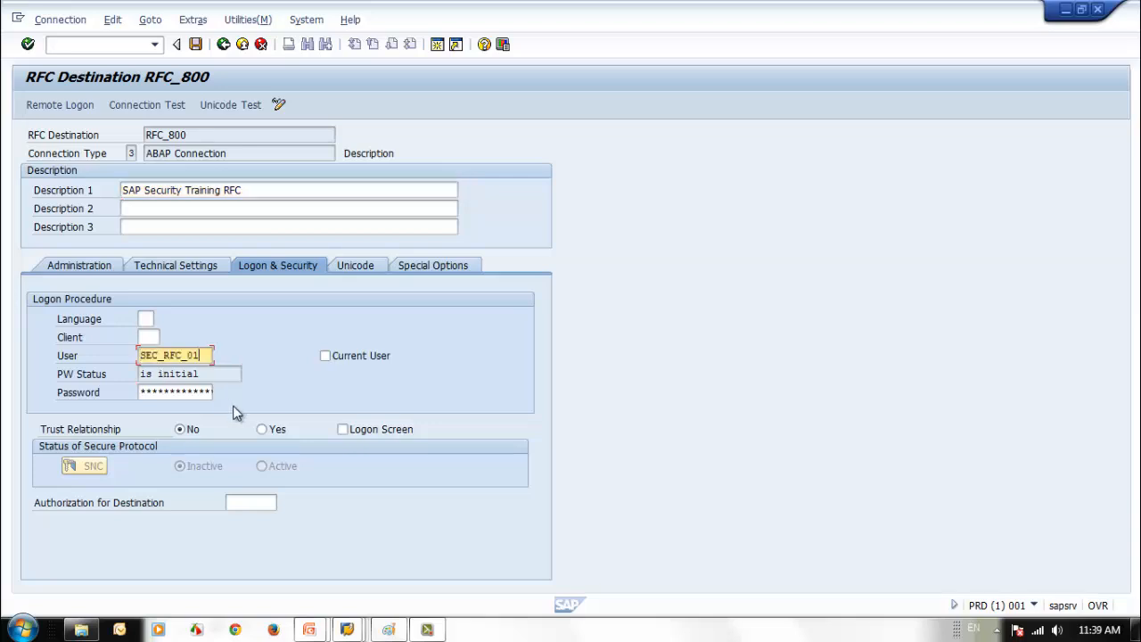
pyautogui.click(203, 374)
pyautogui.click(167, 390)
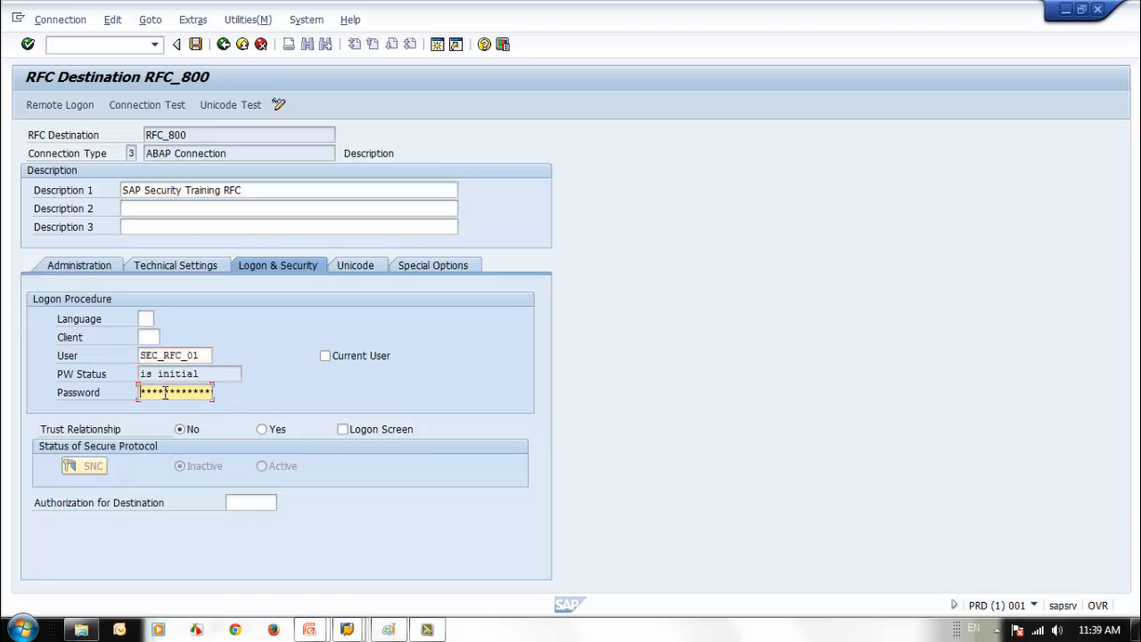
pyautogui.write('********')
pyautogui.press('Return')
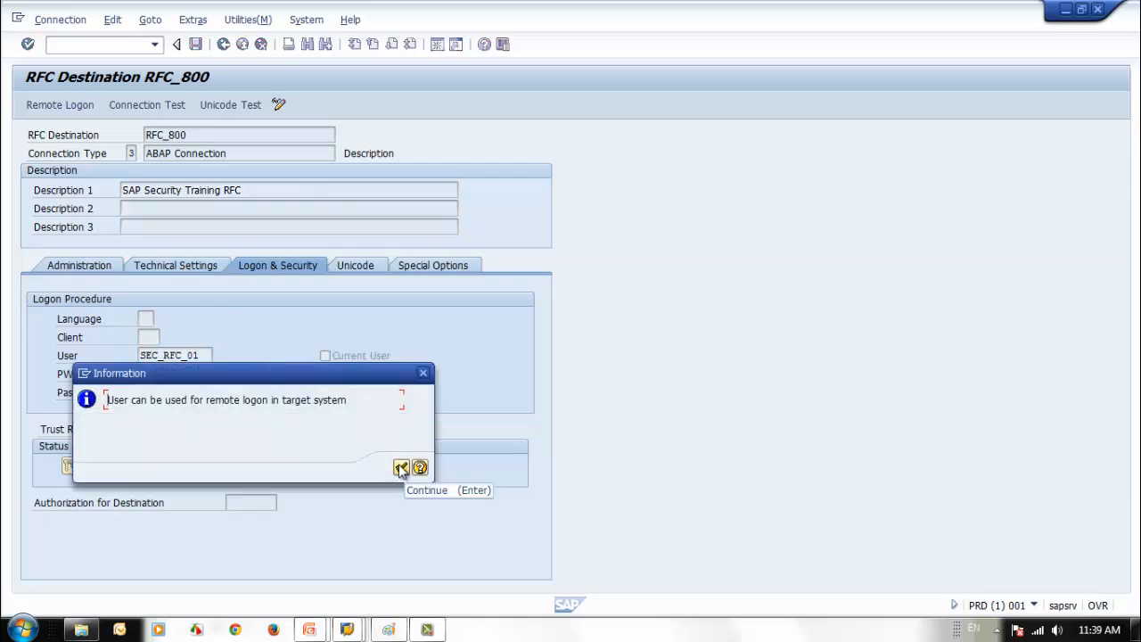
pyautogui.click(401, 468)
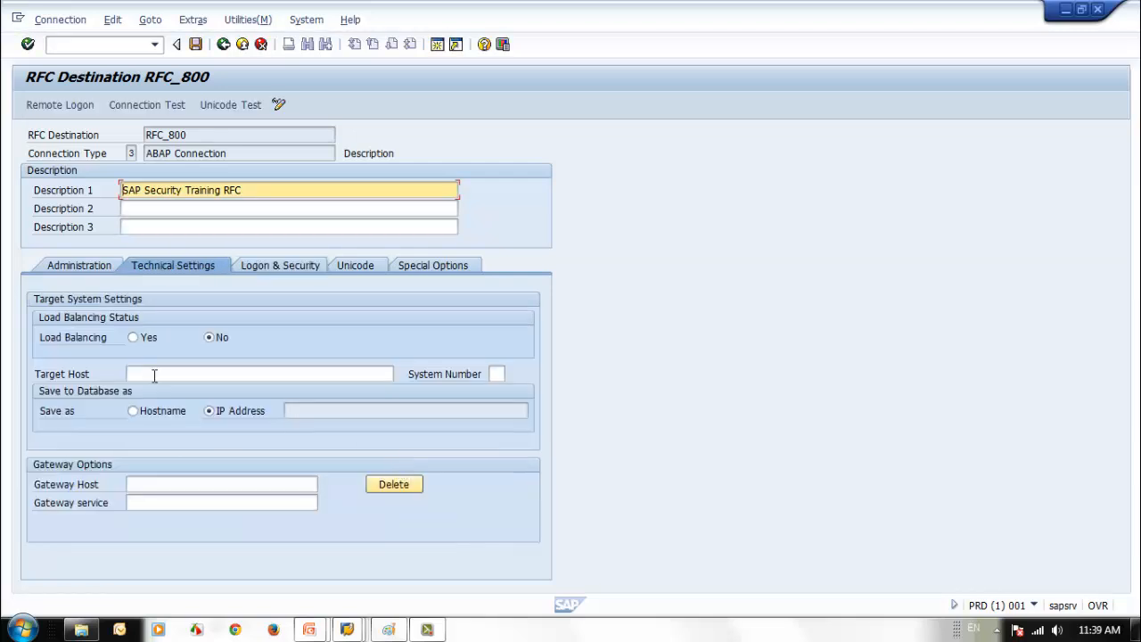
# - Set the target host to 192.168.1.52, then return to Logon & Security
pyautogui.click(155, 375)
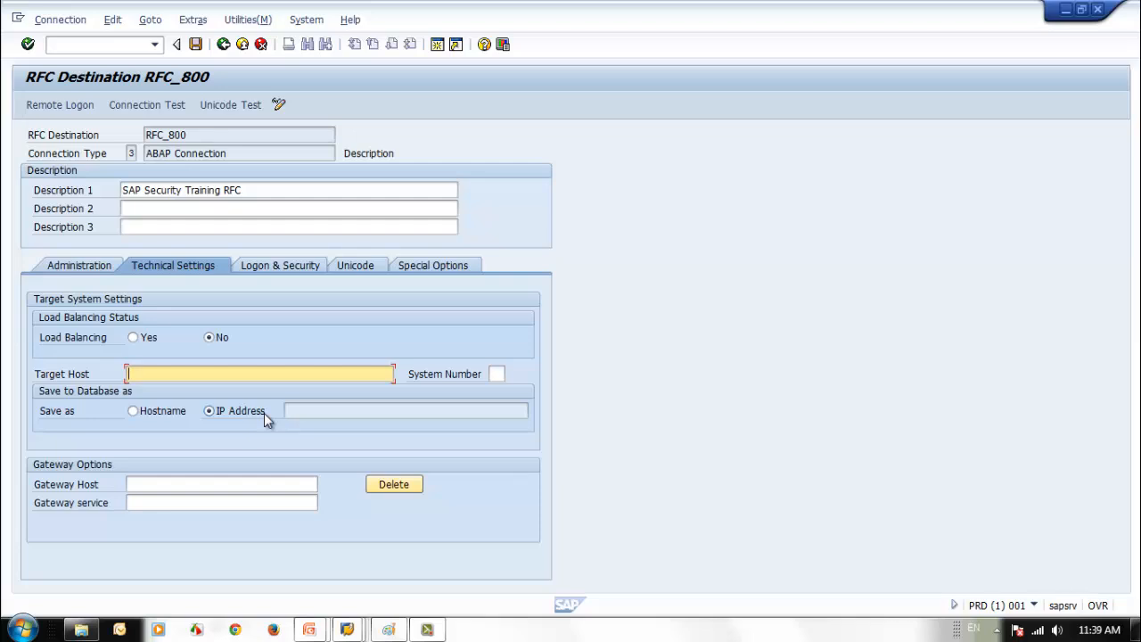
pyautogui.write('172.')
pyautogui.press('BackSpace')
pyautogui.press('BackSpace')
pyautogui.press('BackSpace')
pyautogui.write('91')
pyautogui.press('BackSpace')
pyautogui.write('2.168.1.52')
pyautogui.click(283, 266)
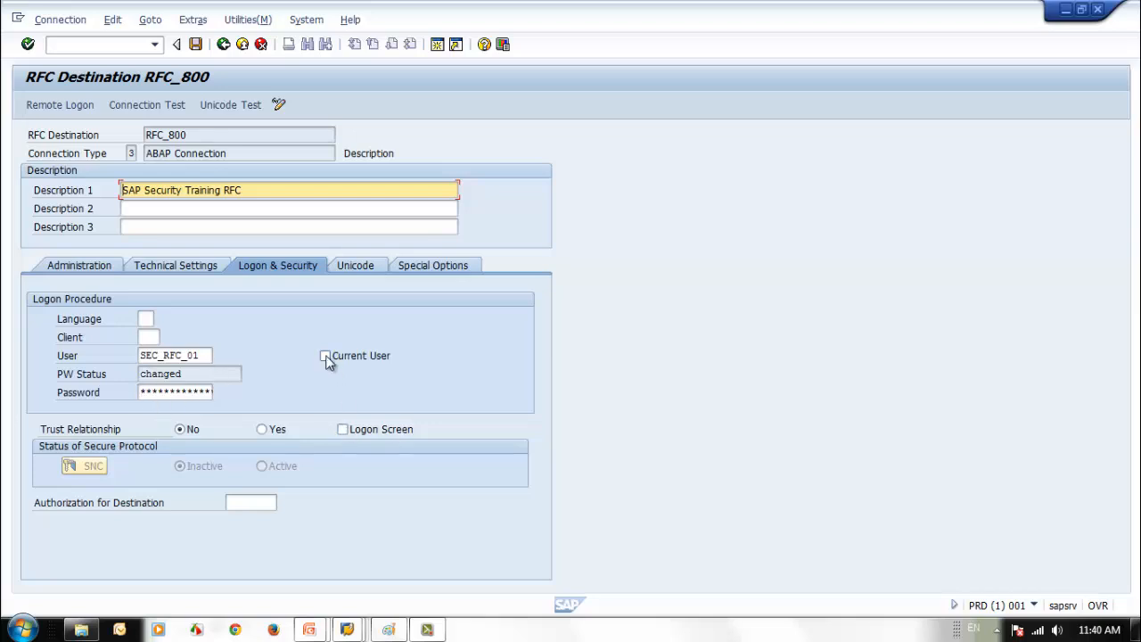
# - Save RFC_800, run its connection test (8 msec logon), and go back to the destination
pyautogui.click(195, 44)
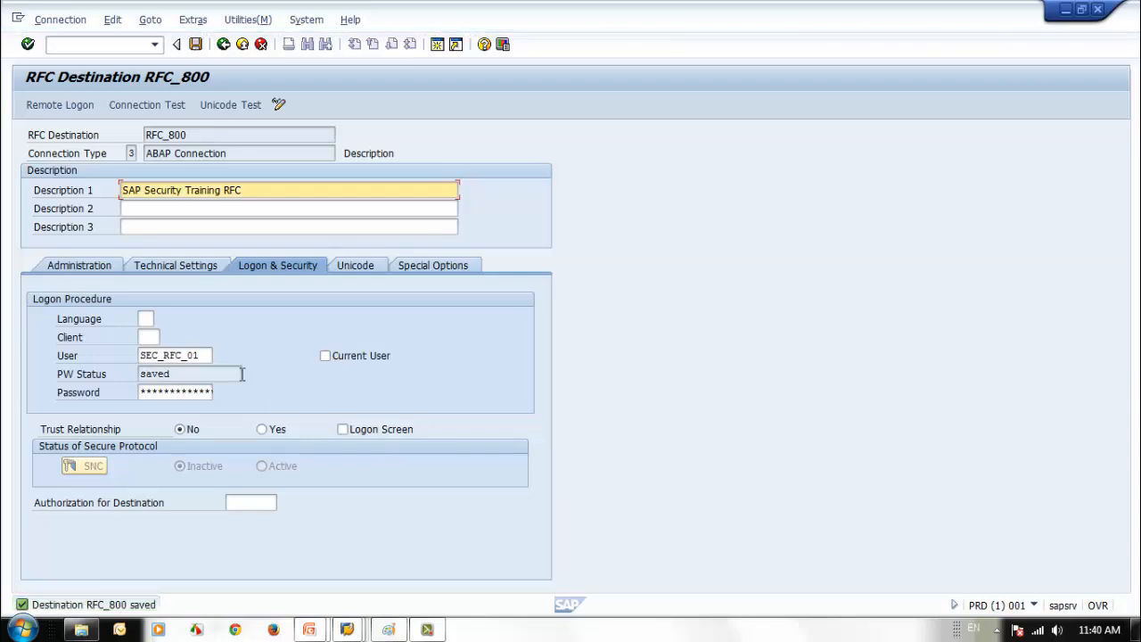
pyautogui.click(124, 107)
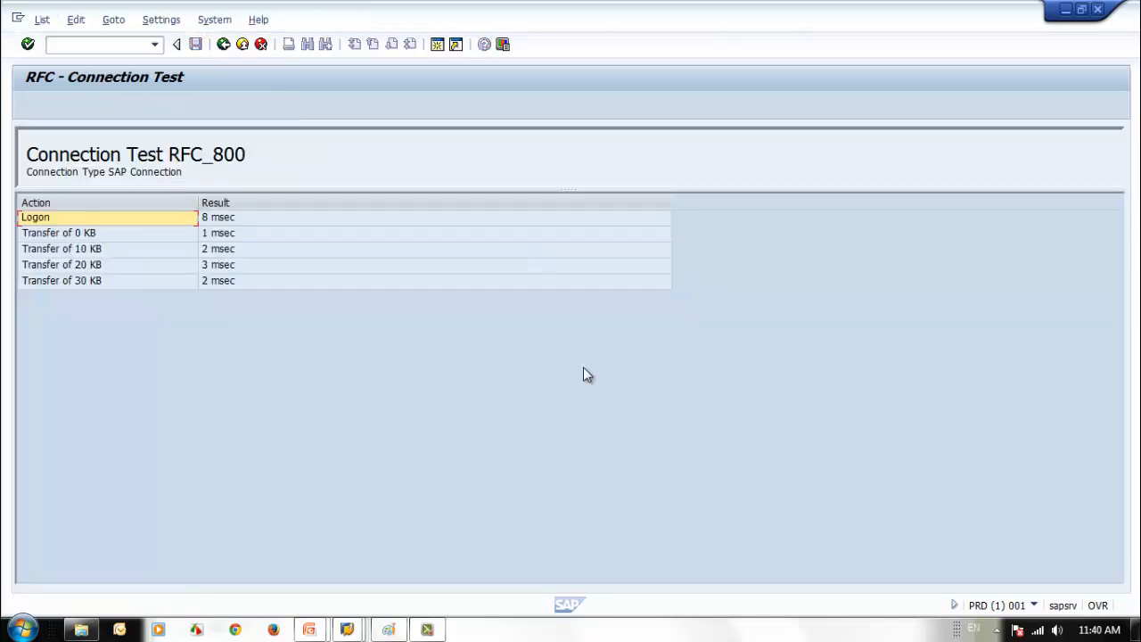
pyautogui.click(222, 44)
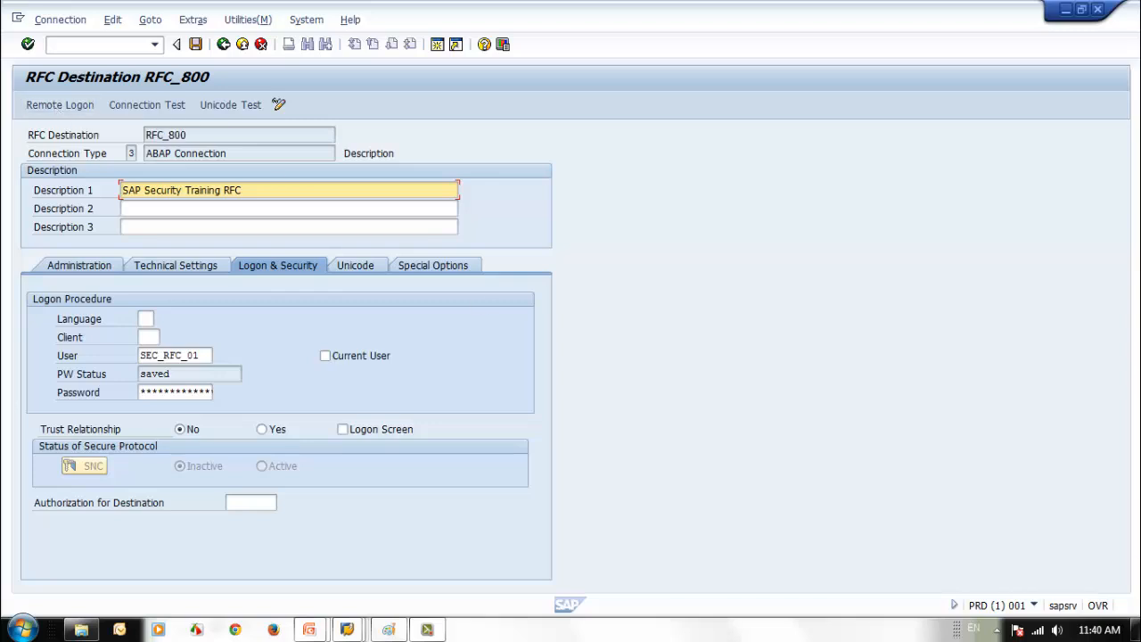
# - In SU01, change SEC_RFC_01's user type to Dialog, save, and return to RFC_800
pyautogui.click(1034, 605)
pyautogui.click(768, 450)
pyautogui.moveTo(347, 629)
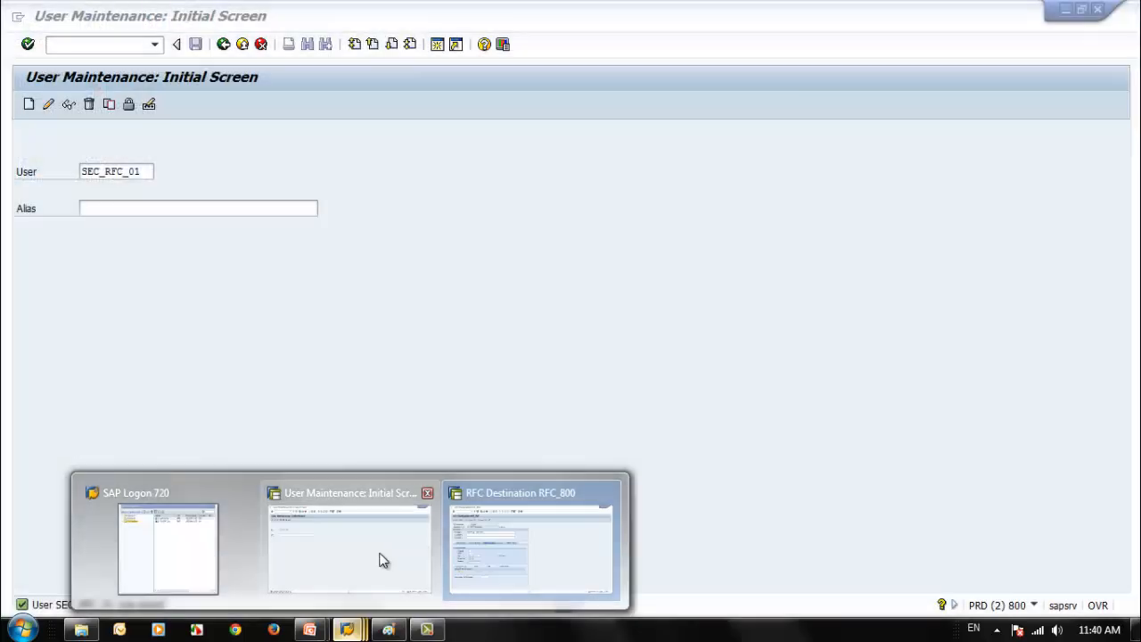
pyautogui.click(382, 558)
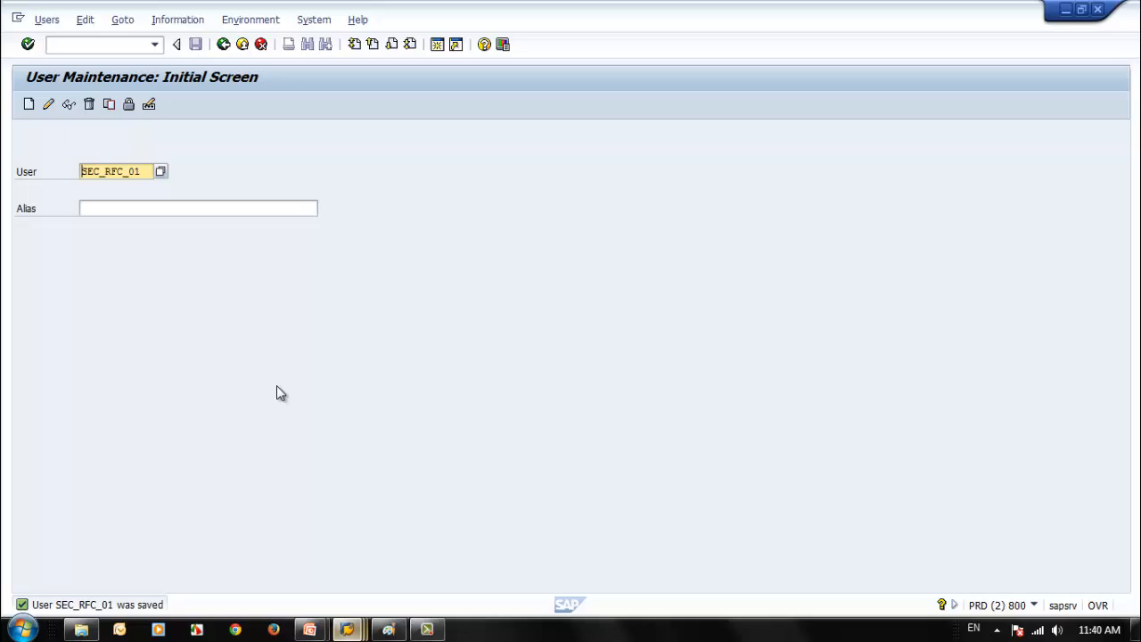
pyautogui.click(49, 104)
pyautogui.click(140, 193)
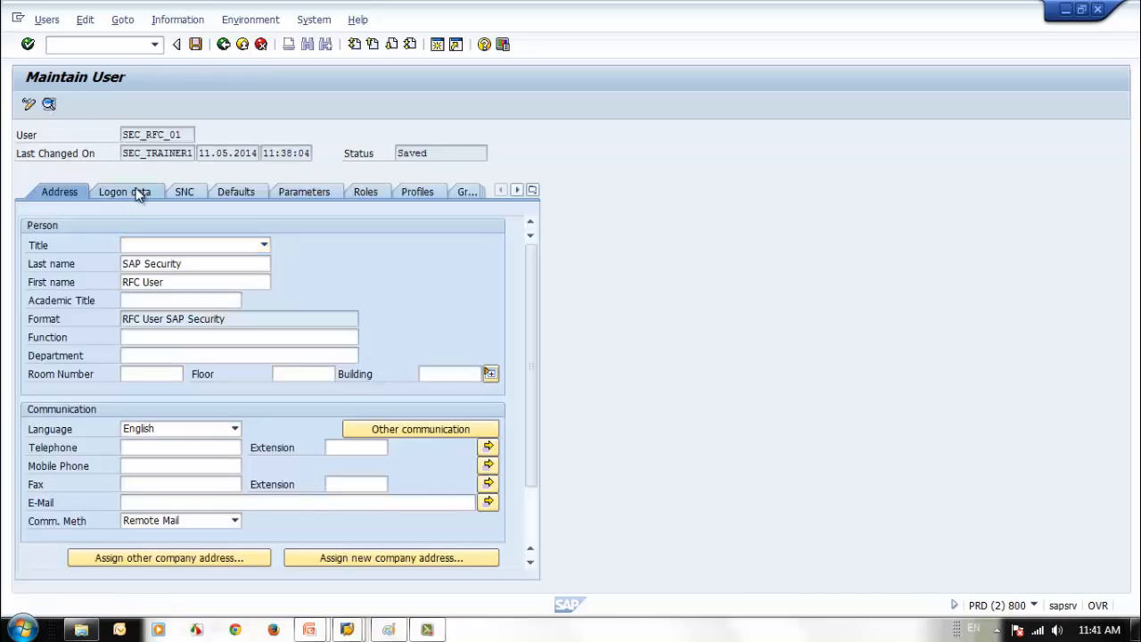
pyautogui.click(281, 243)
pyautogui.click(217, 258)
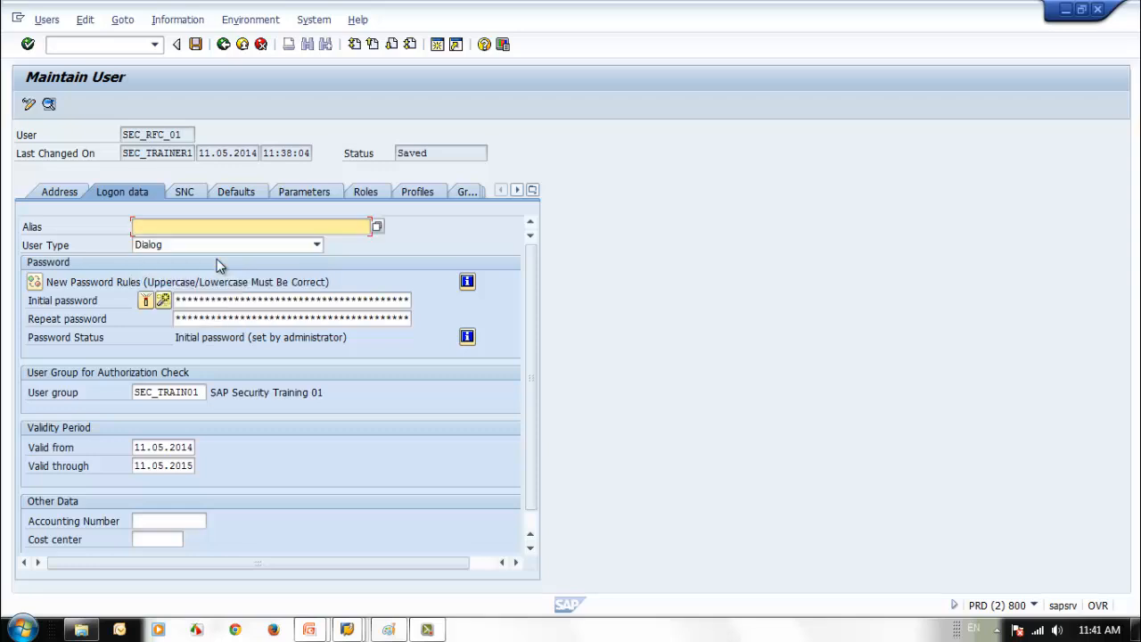
pyautogui.click(193, 45)
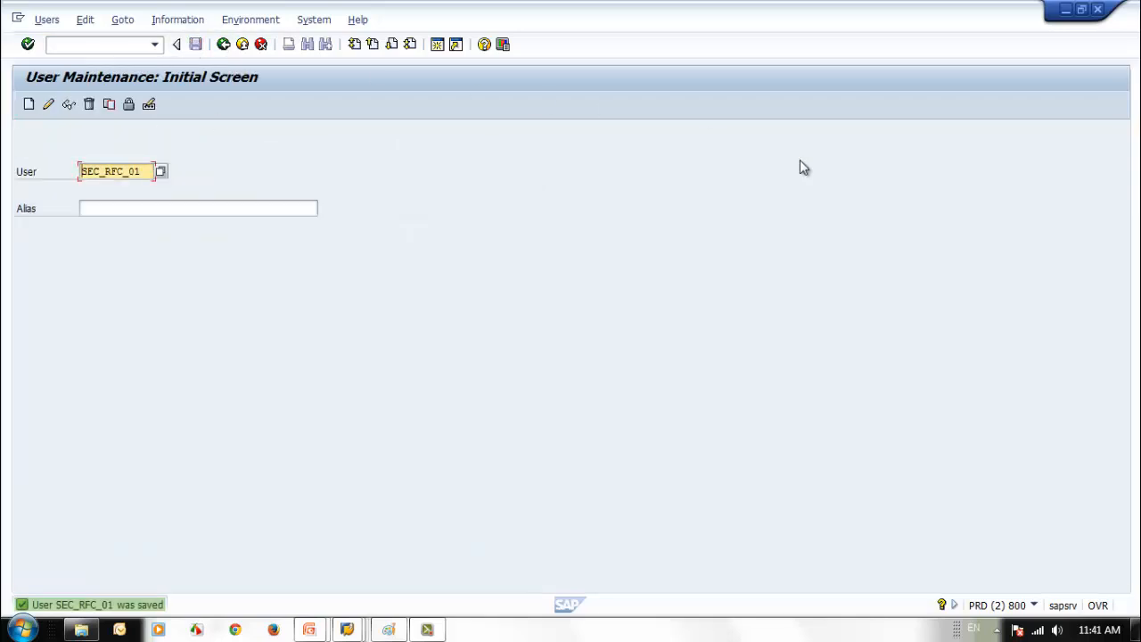
pyautogui.click(1065, 9)
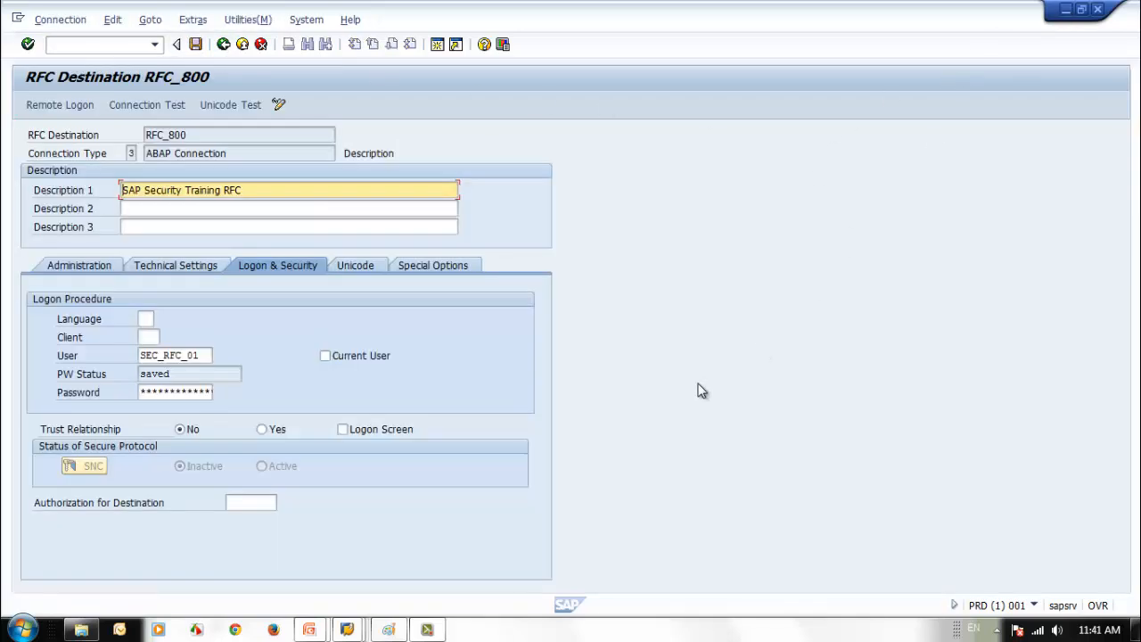
# - Rerun the RFC_800 connection test and close the remote logon window
pyautogui.click(147, 104)
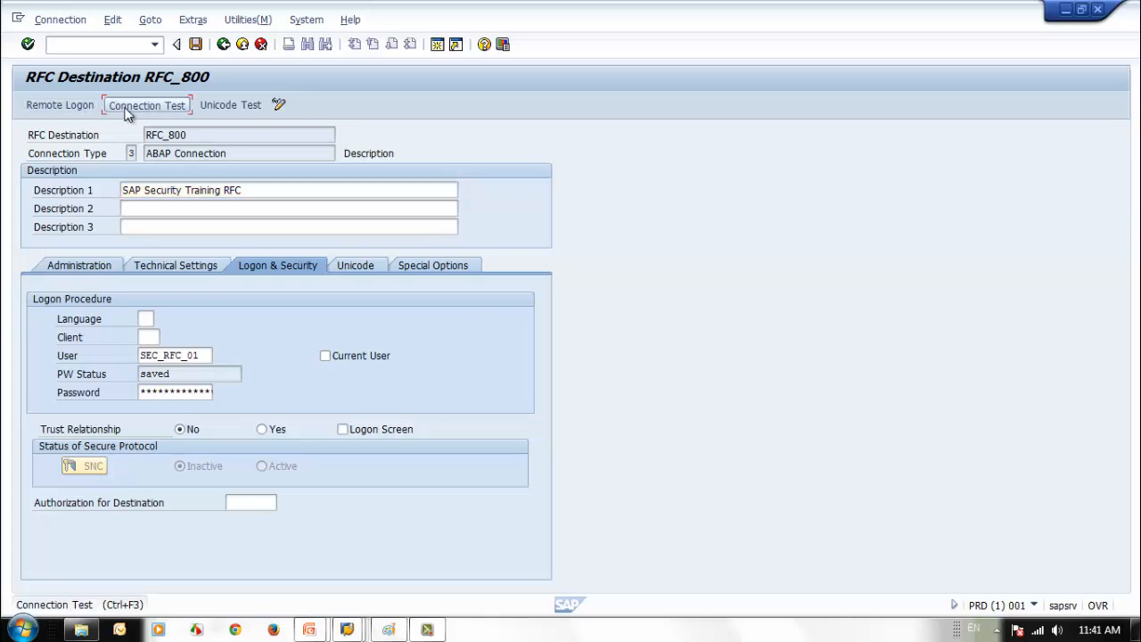
pyautogui.click(222, 45)
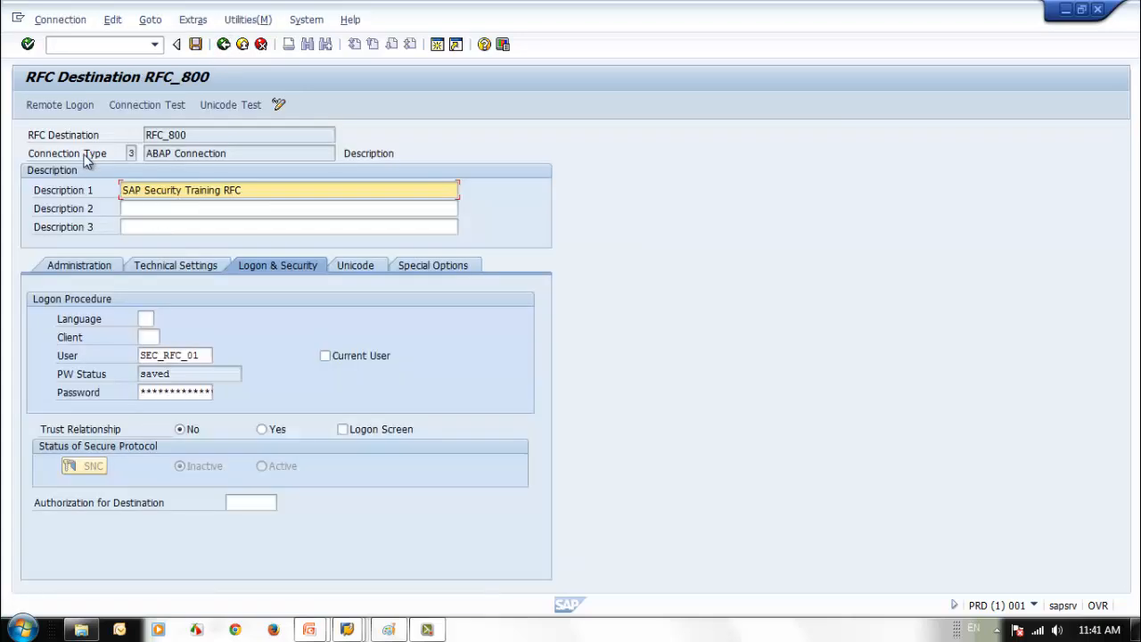
pyautogui.click(1098, 10)
# - Set the logon client to 800 and save RFC_800, acknowledging both information notices
pyautogui.click(149, 336)
pyautogui.write('800')
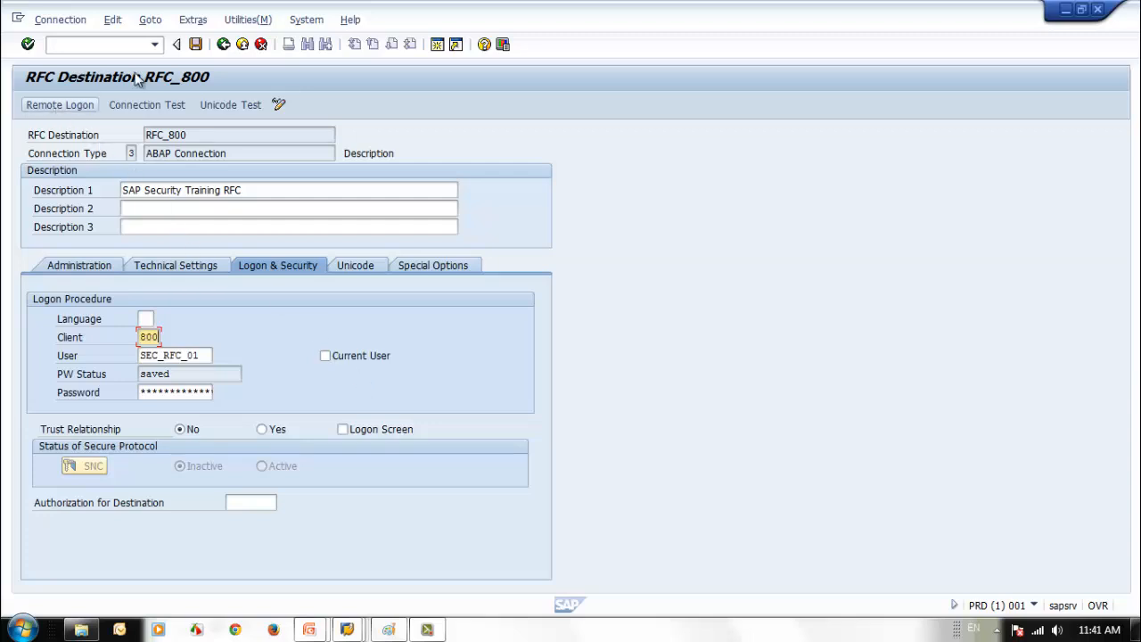
pyautogui.click(195, 44)
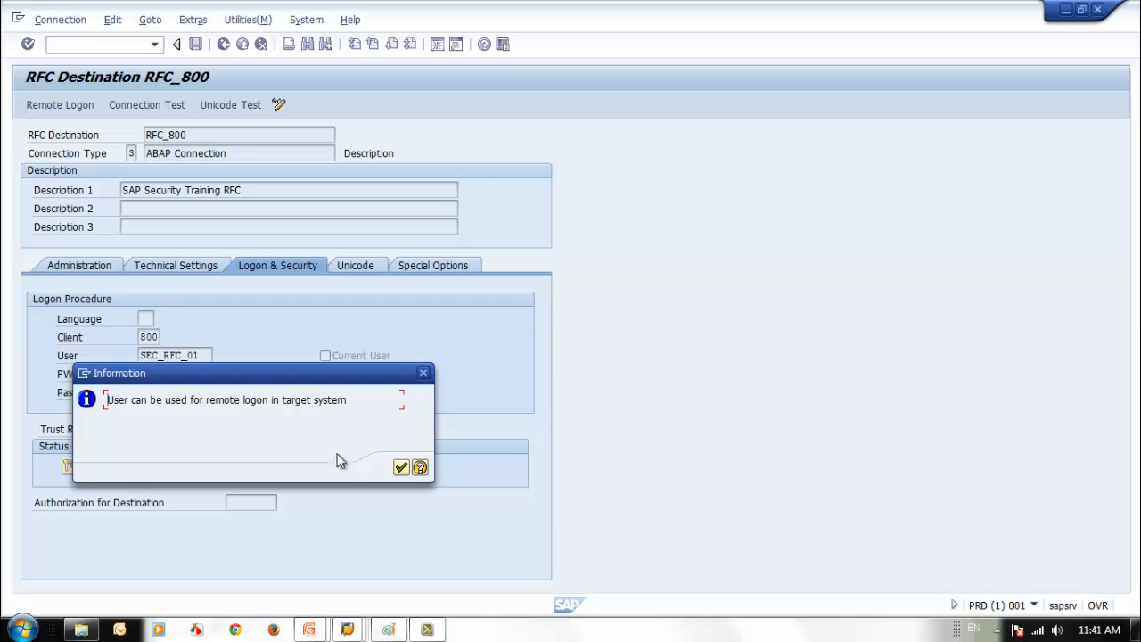
pyautogui.click(399, 470)
pyautogui.click(400, 469)
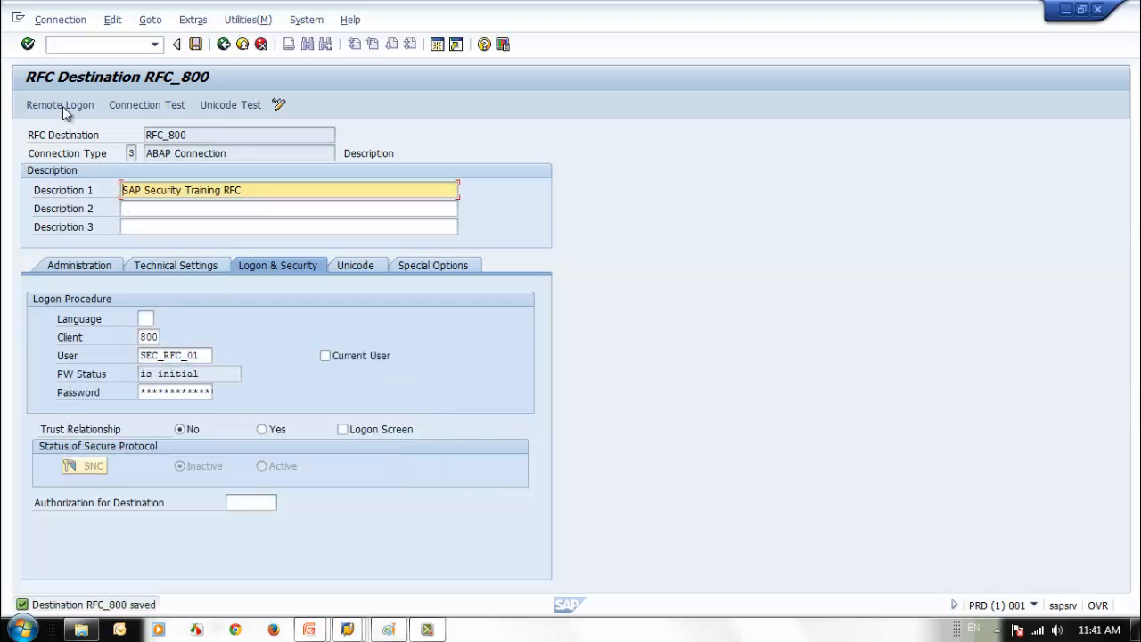
# - Try a remote logon through RFC_800 twice, closing the logon window each time
pyautogui.click(63, 106)
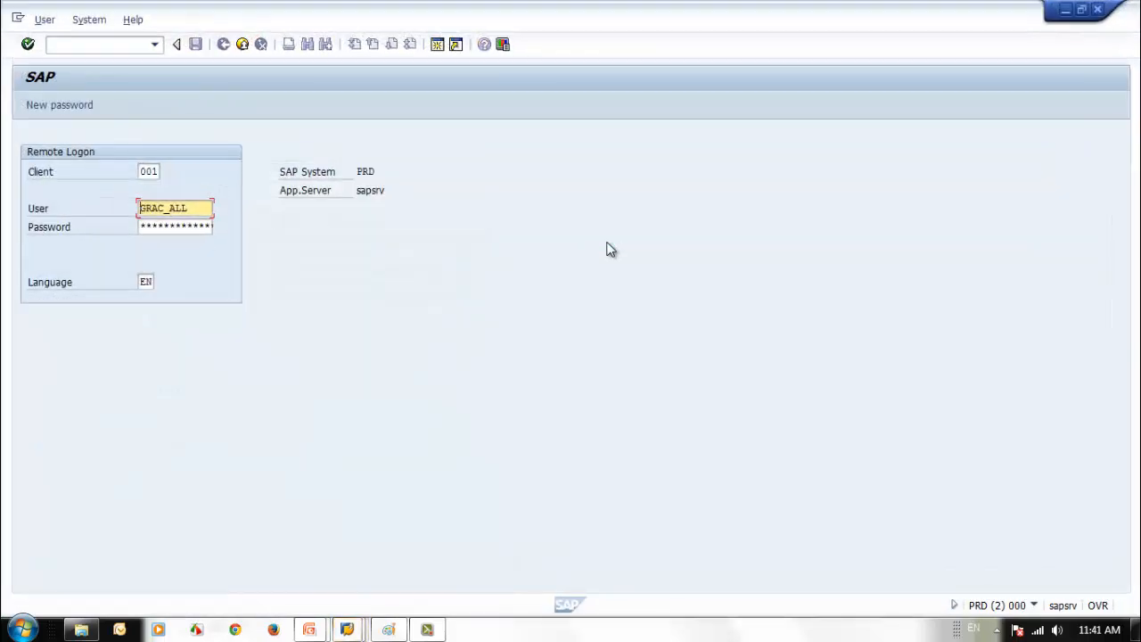
pyautogui.click(1097, 8)
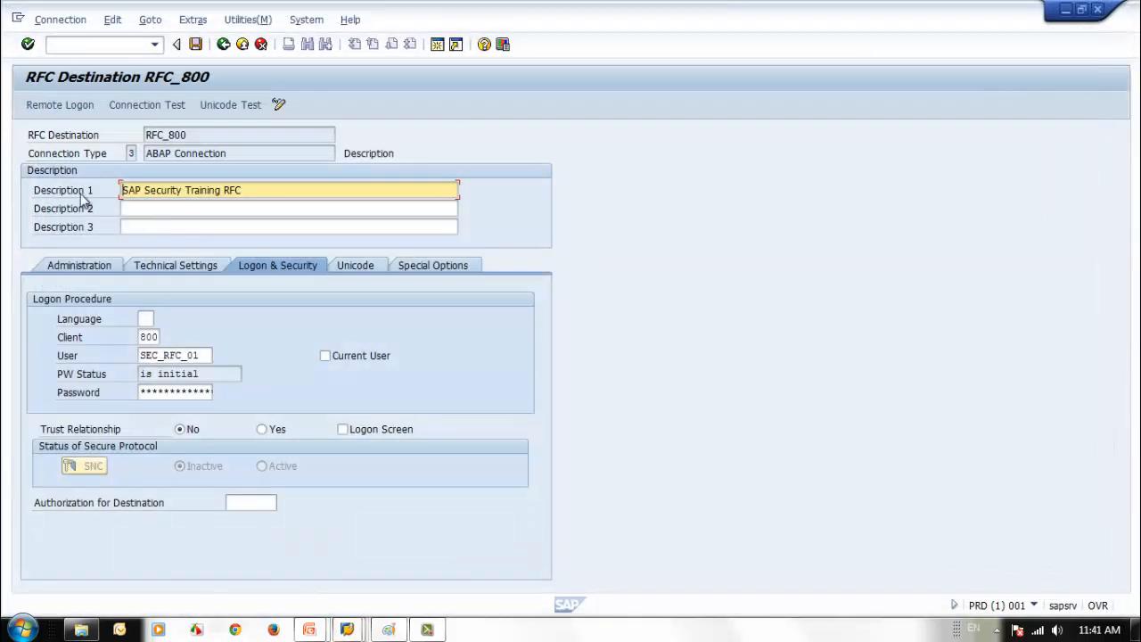
pyautogui.click(53, 102)
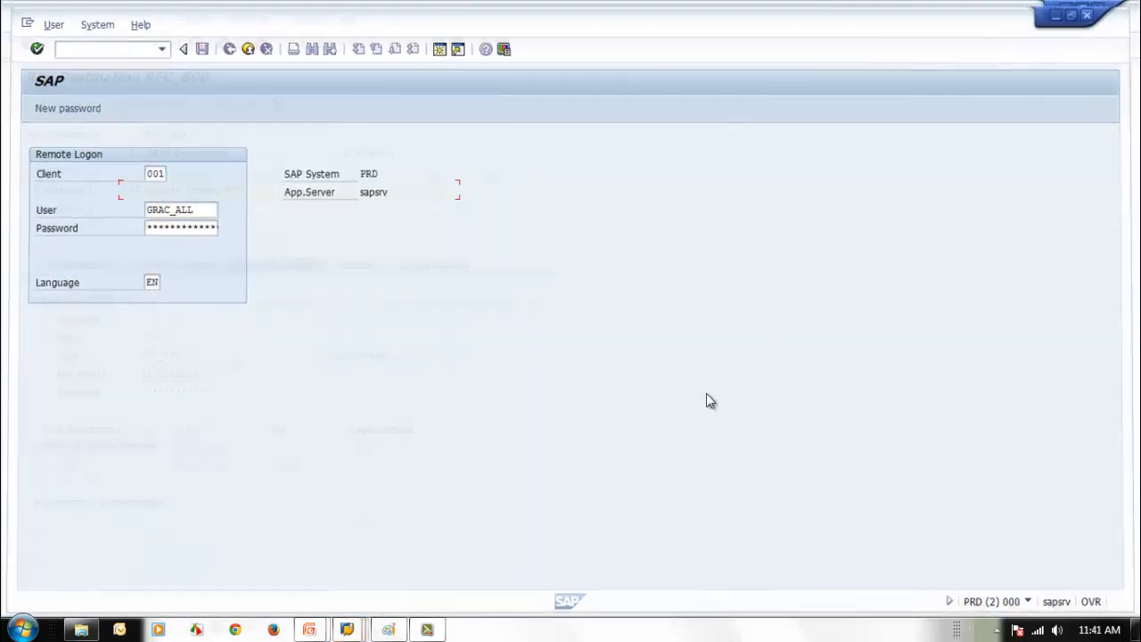
pyautogui.click(1097, 9)
pyautogui.click(194, 356)
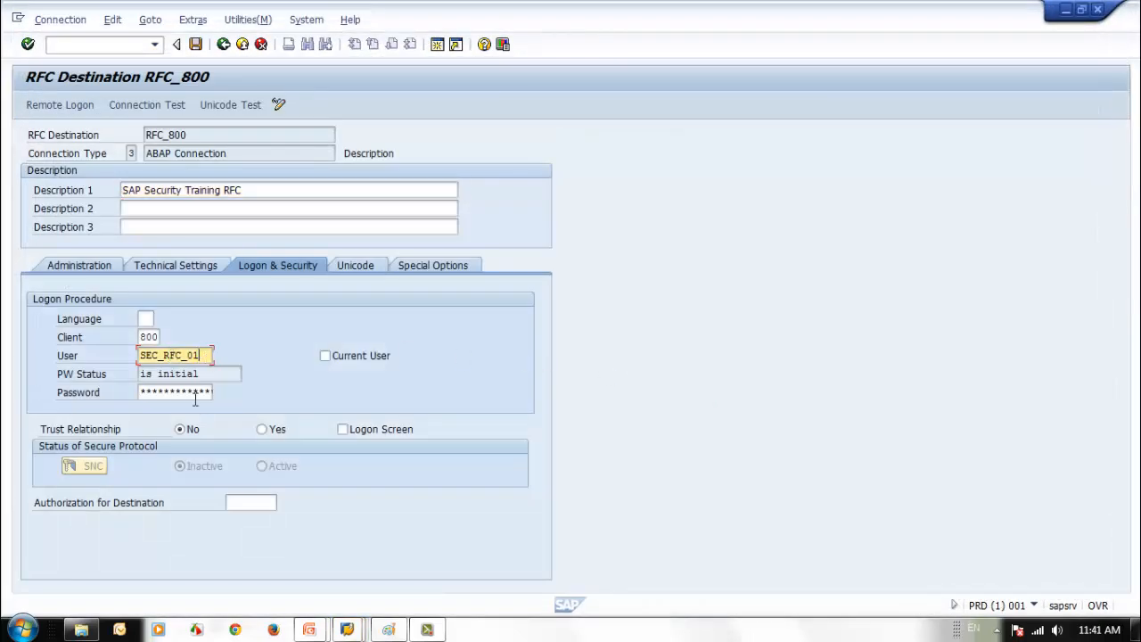
pyautogui.click(196, 394)
pyautogui.write('******')
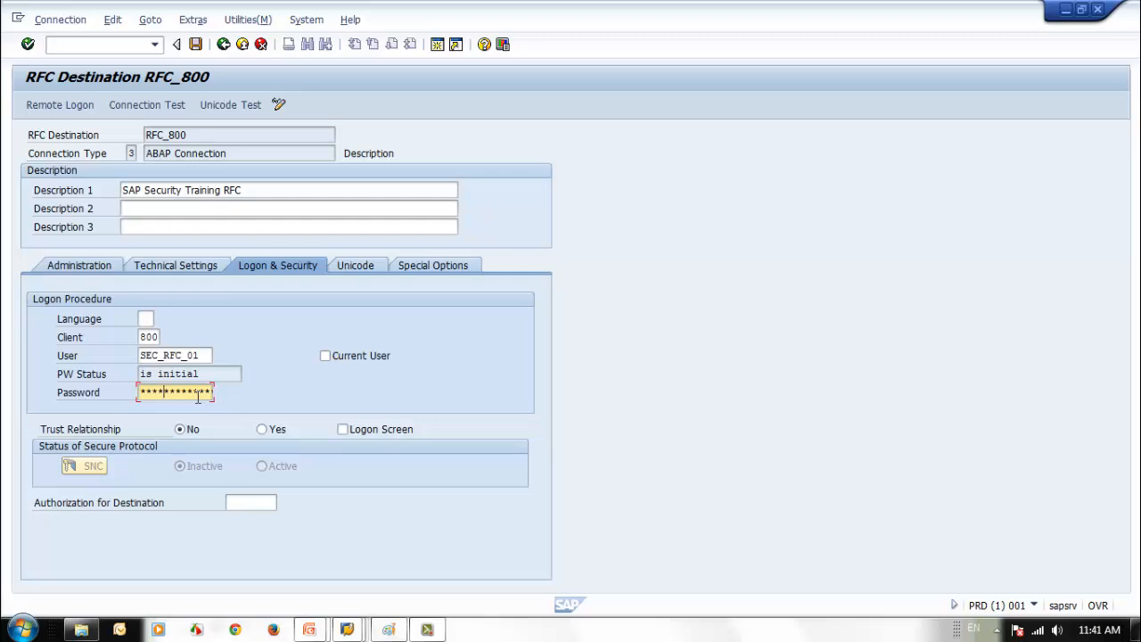
pyautogui.write('**')
pyautogui.press('Return')
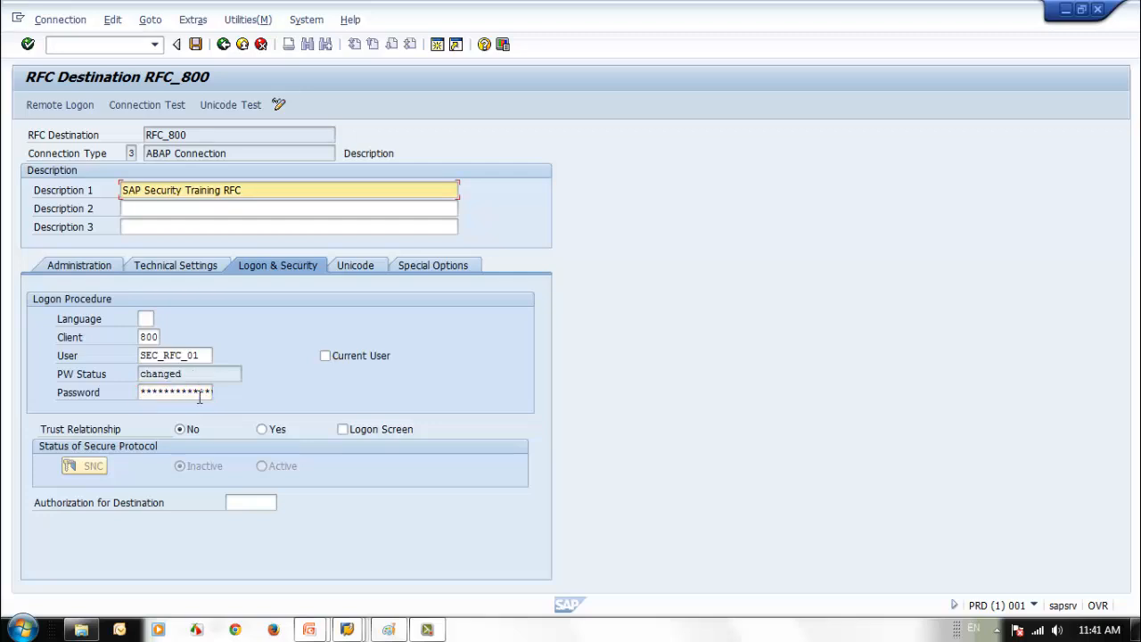
pyautogui.click(195, 45)
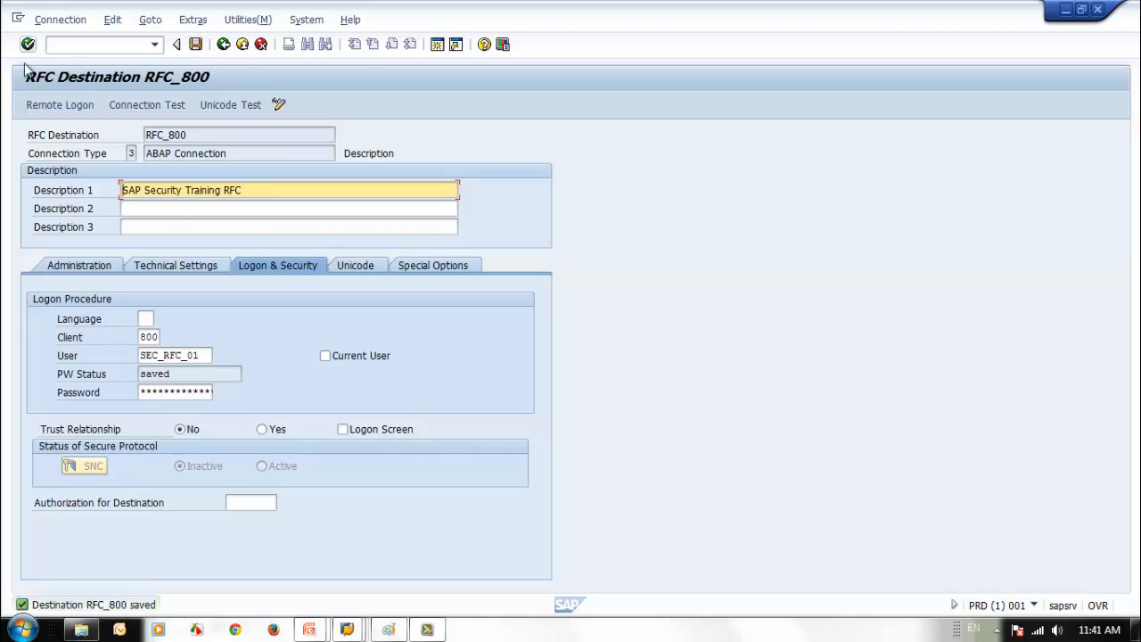
pyautogui.click(59, 104)
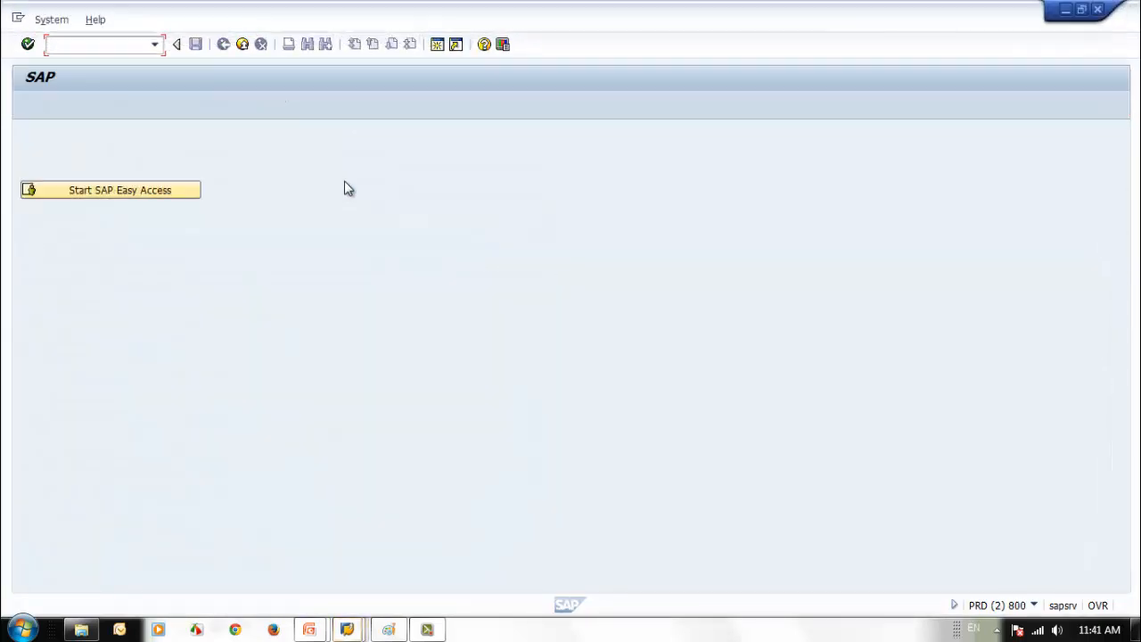
pyautogui.click(1092, 13)
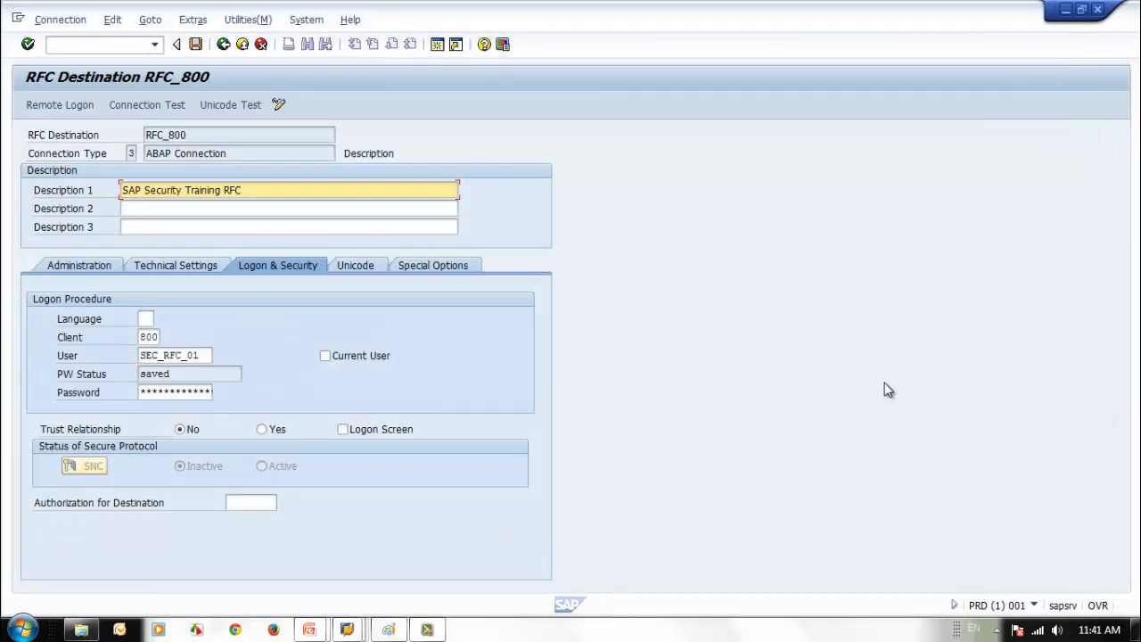
pyautogui.moveTo(340, 632)
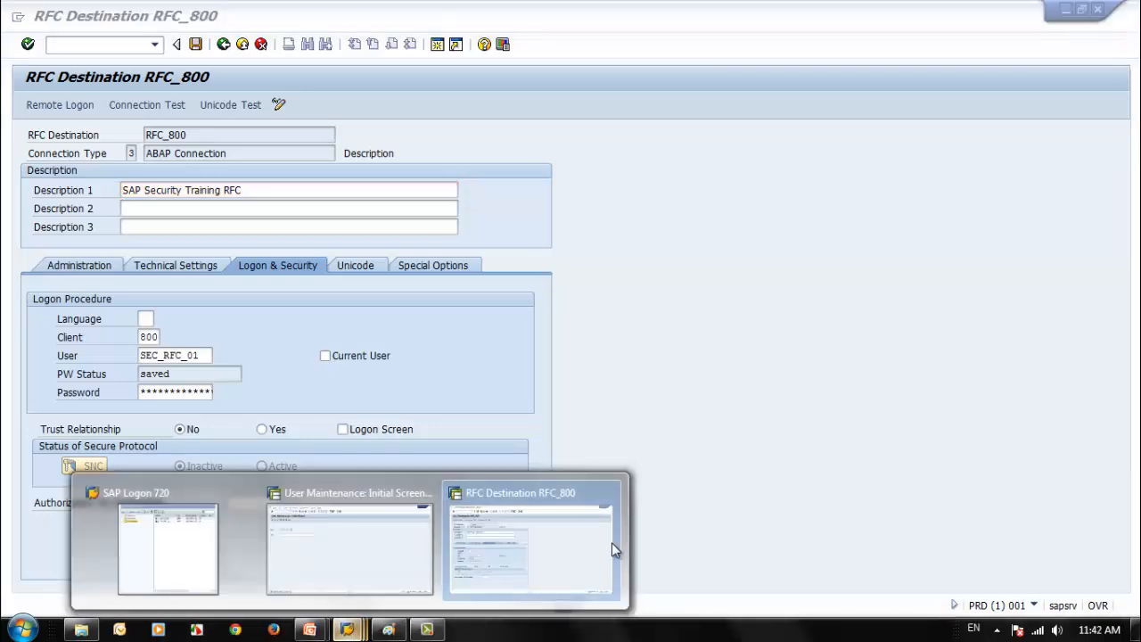
# - Open a remote session through RFC_800 and confirm it runs as SEC_RFC_01 on PRD, client 800
pyautogui.click(611, 542)
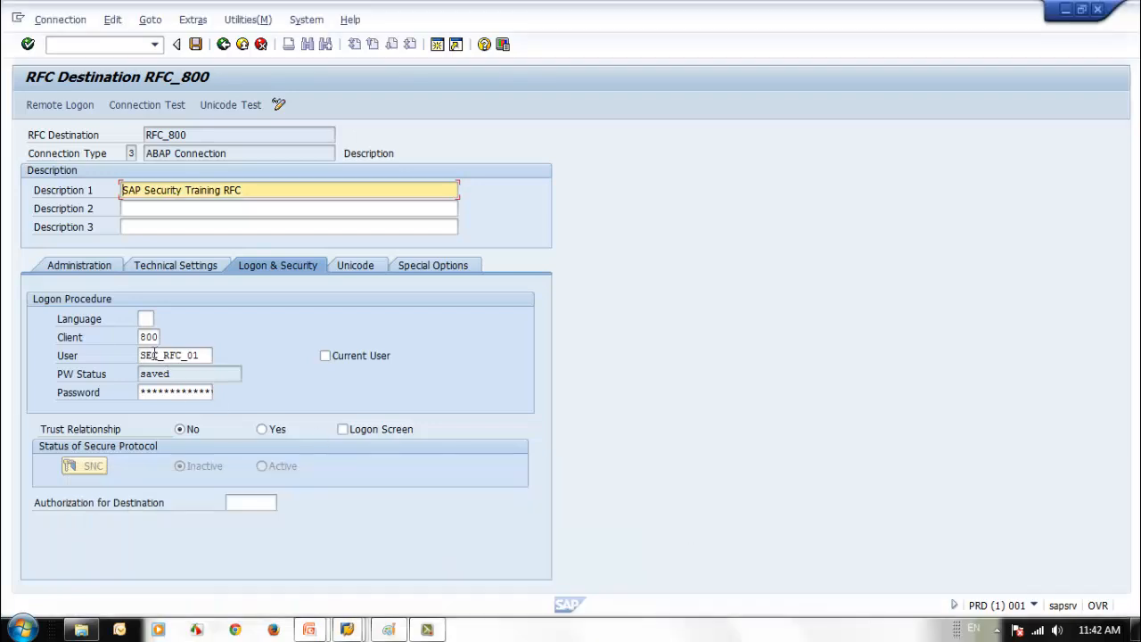
pyautogui.click(79, 104)
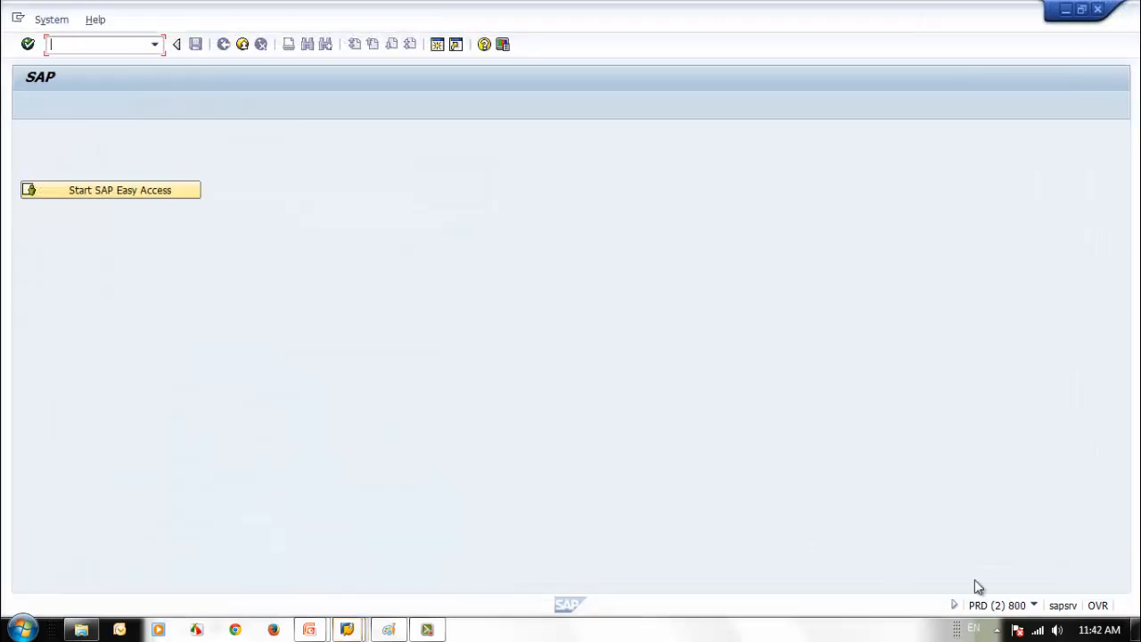
pyautogui.click(1033, 606)
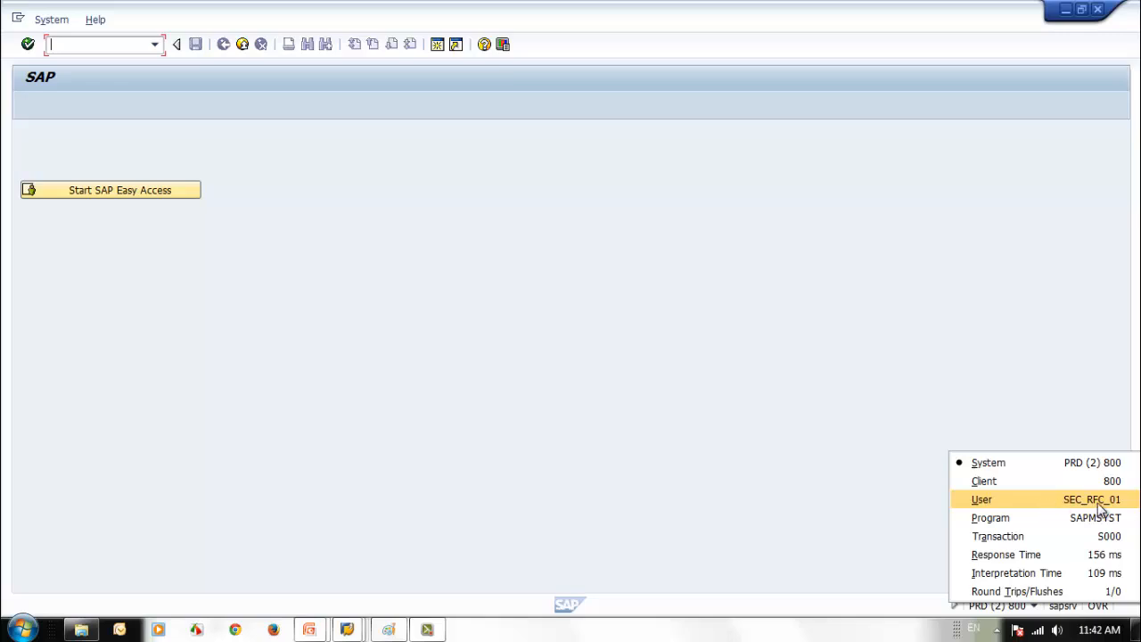
pyautogui.click(692, 423)
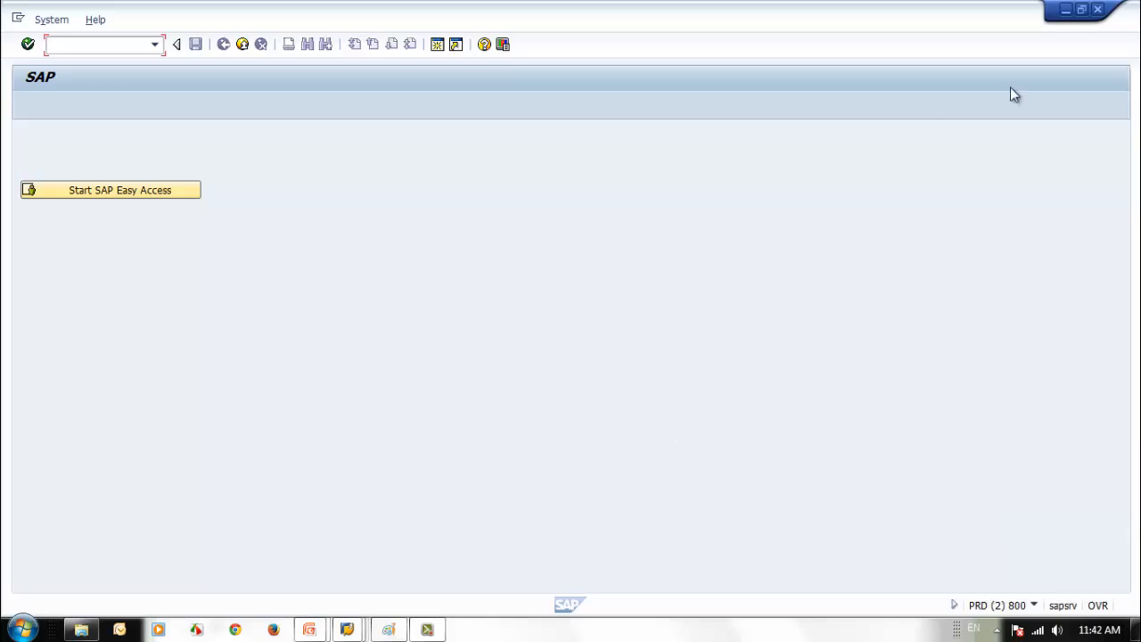
# - Move the remote session aside and switch to the User Maintenance window
pyautogui.click(1067, 10)
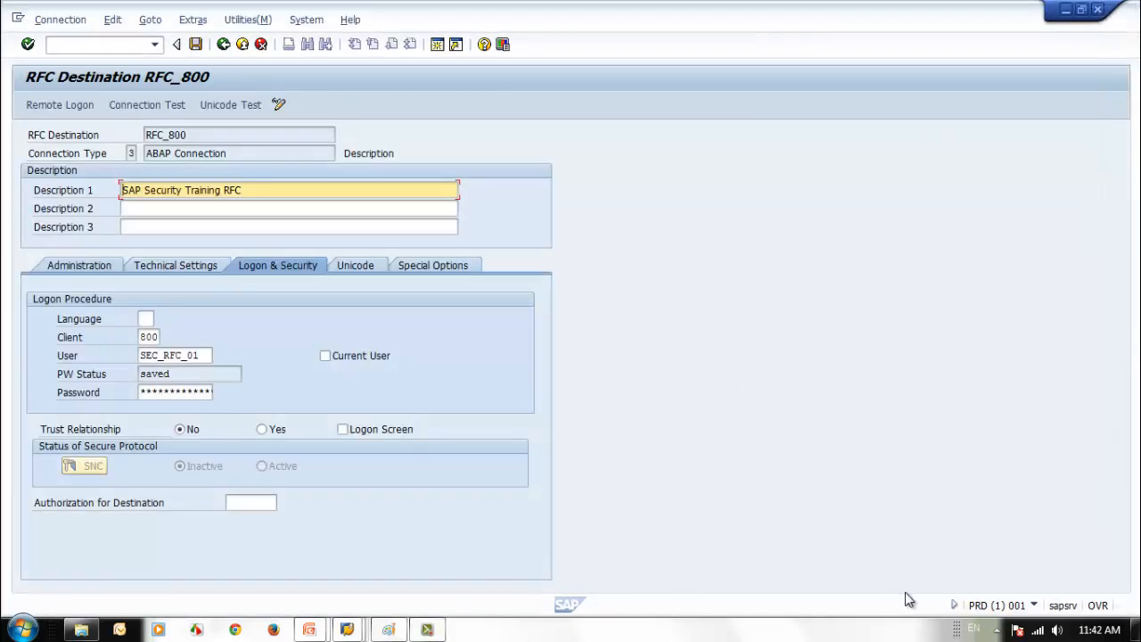
pyautogui.rightClick(994, 635)
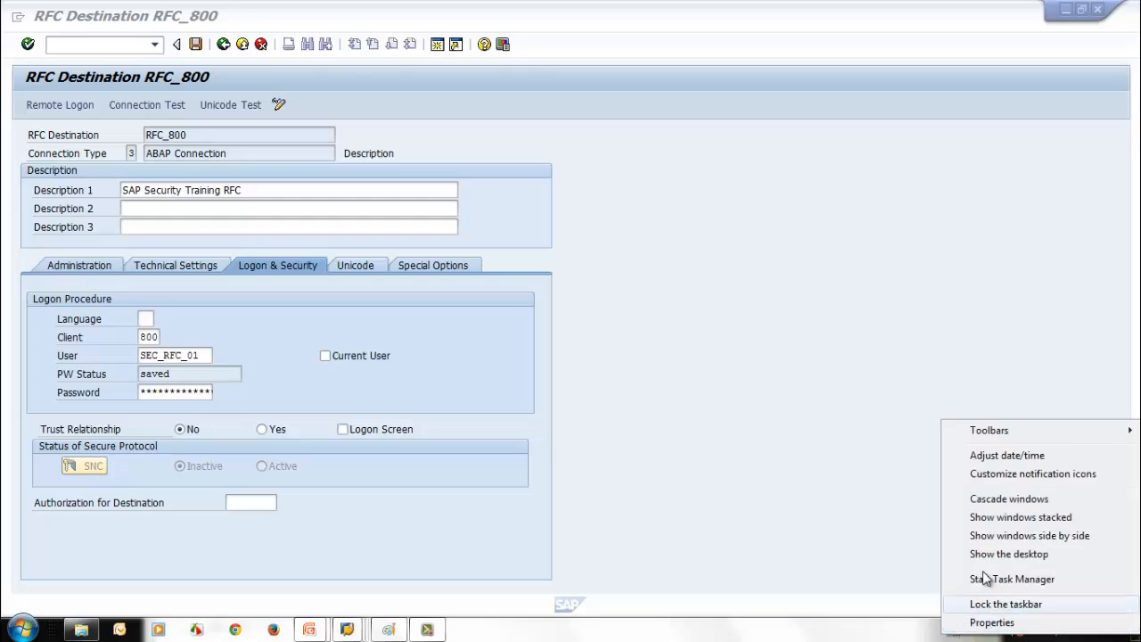
pyautogui.click(718, 530)
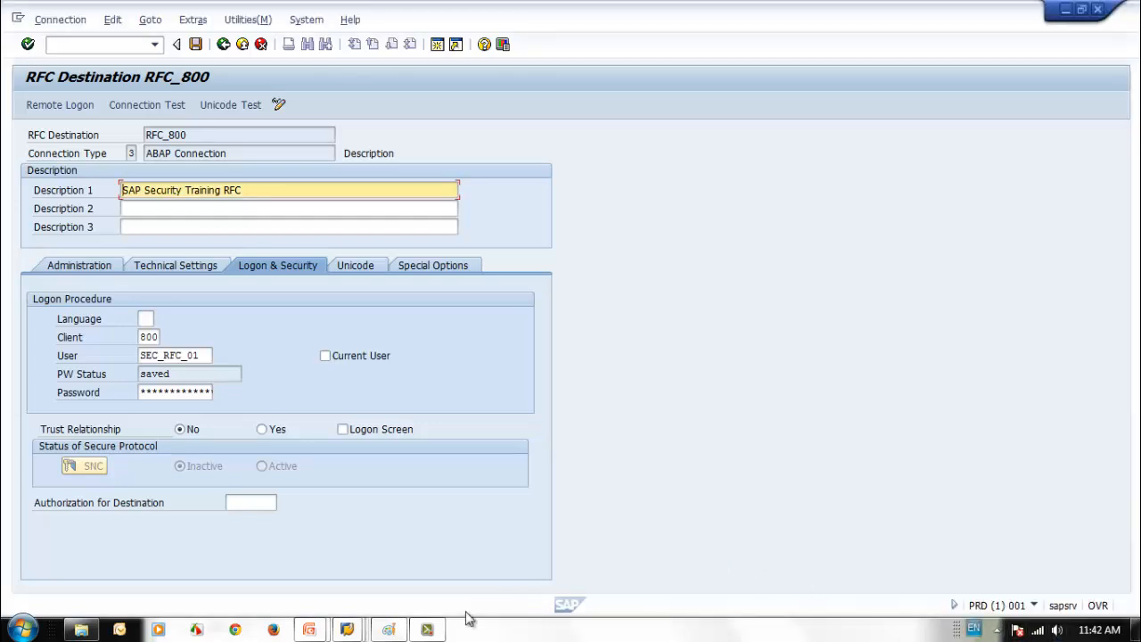
pyautogui.click(346, 629)
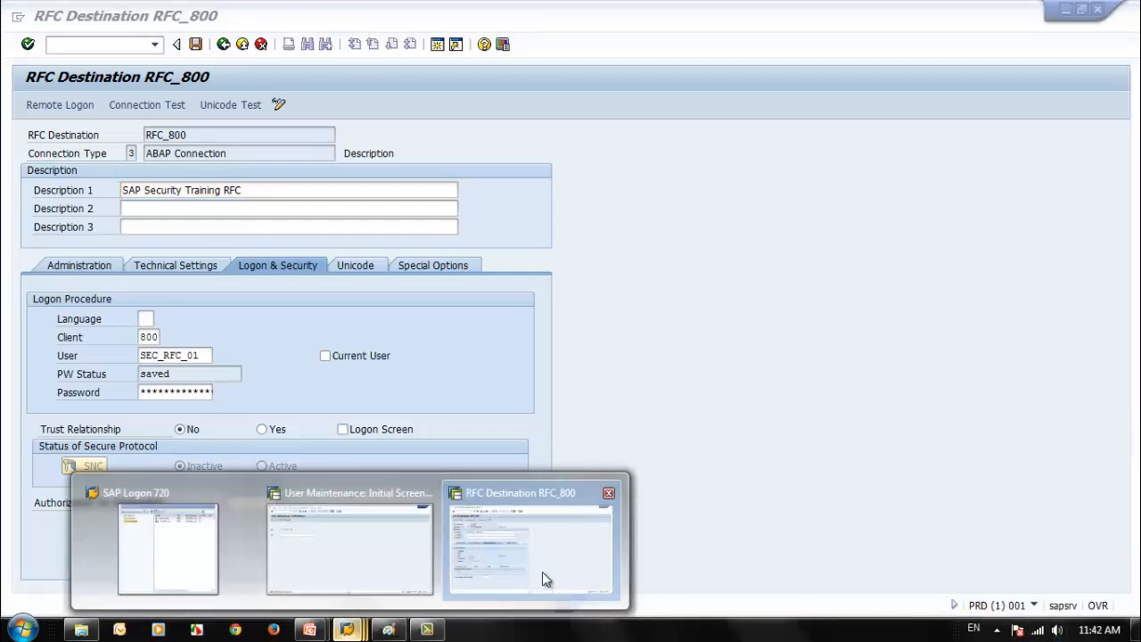
pyautogui.click(542, 571)
pyautogui.moveTo(344, 629)
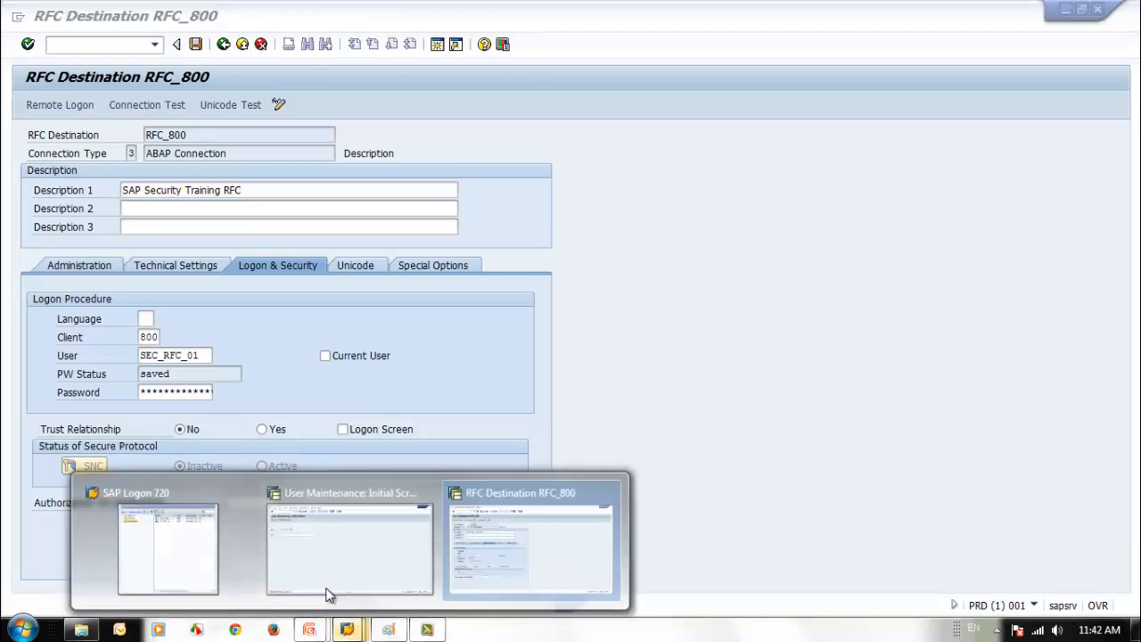
pyautogui.click(326, 580)
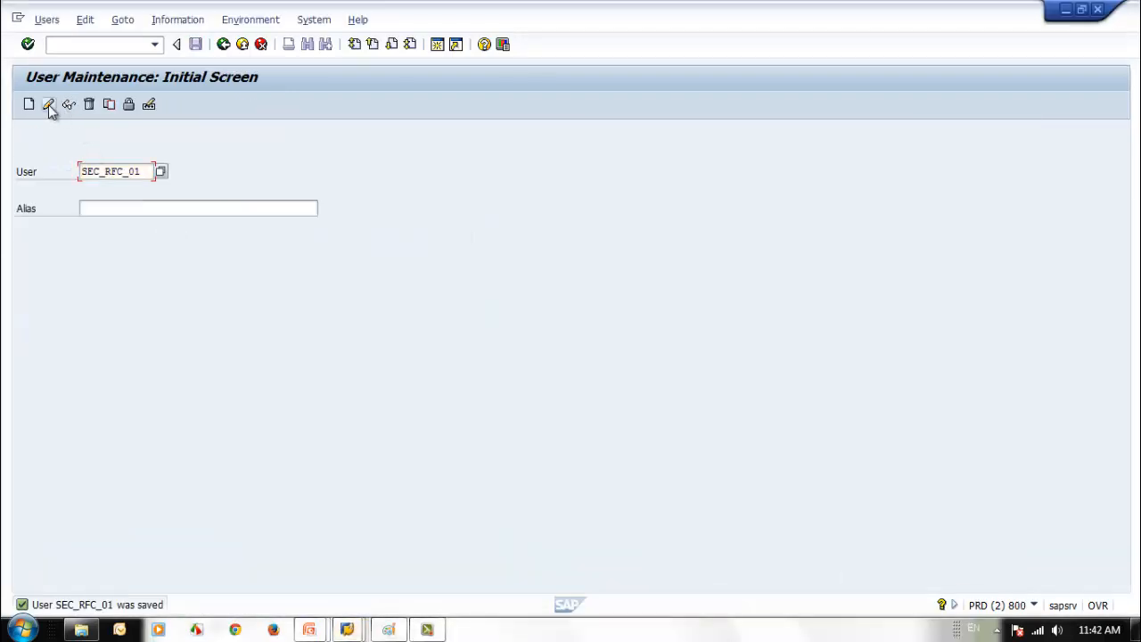
# - Set SEC_RFC_01's user type to Communications Data, save, and return to RFC_800
pyautogui.click(49, 105)
pyautogui.click(114, 191)
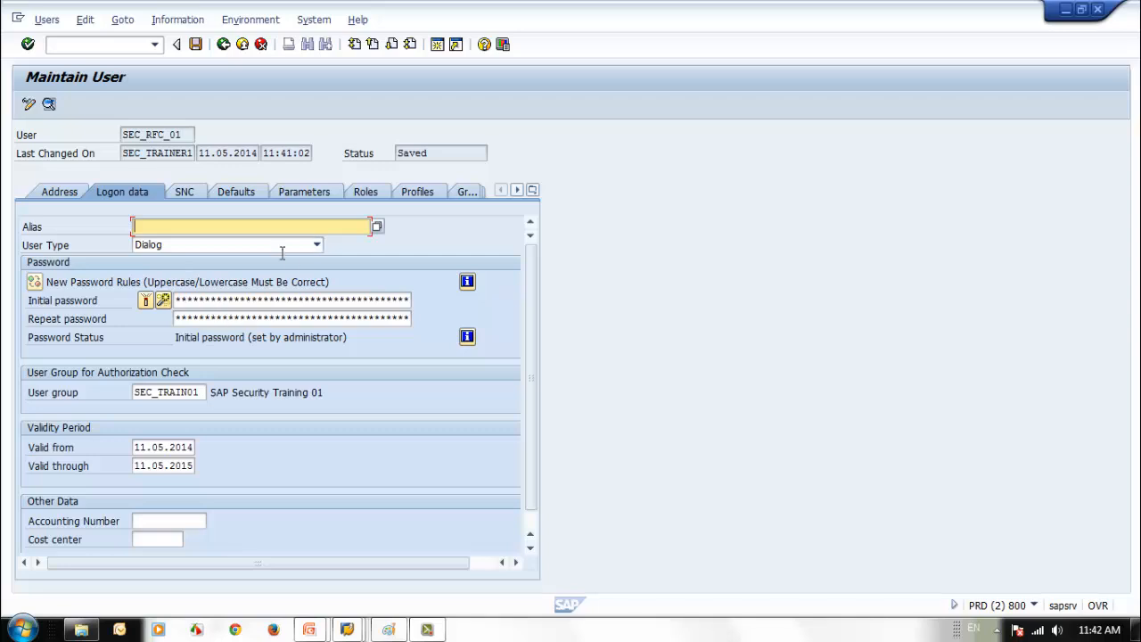
pyautogui.click(316, 245)
pyautogui.click(232, 290)
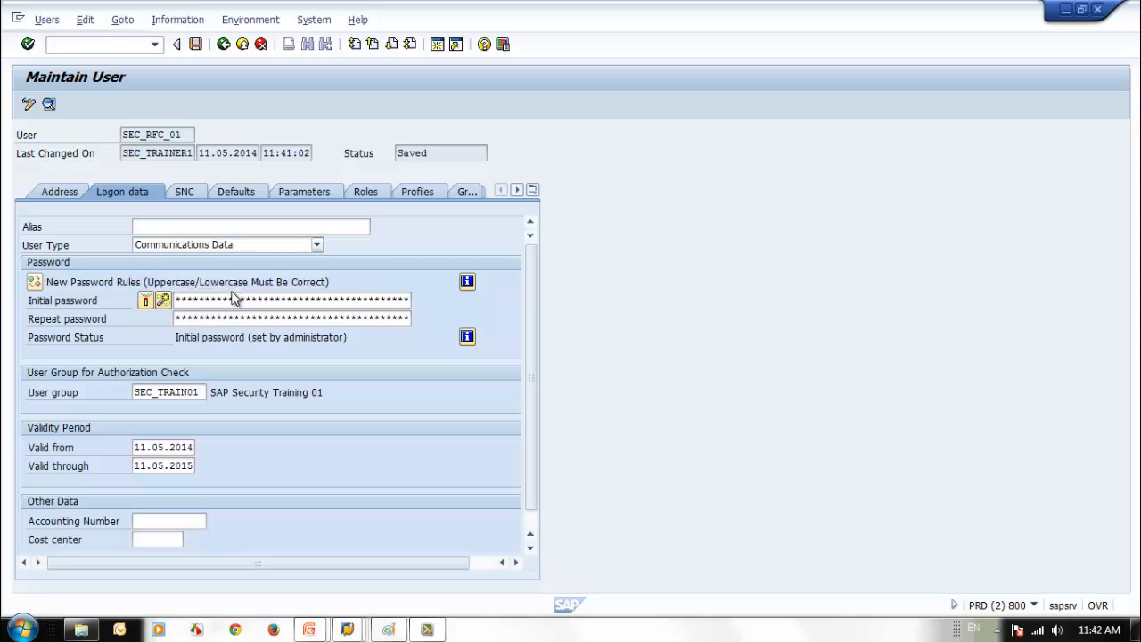
pyautogui.click(195, 43)
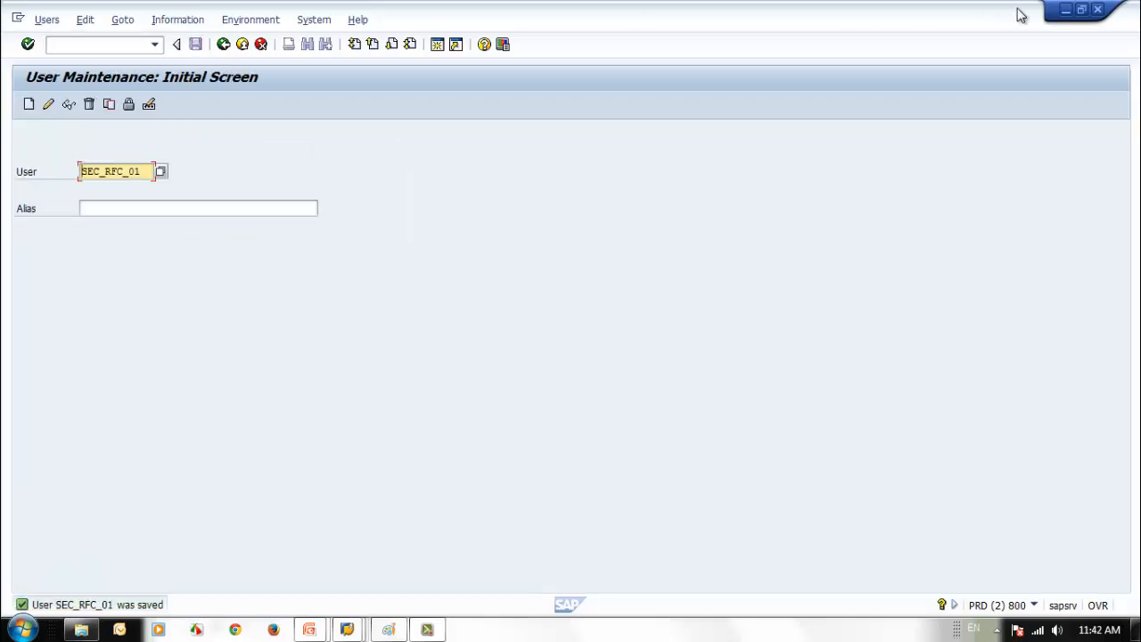
pyautogui.click(1065, 11)
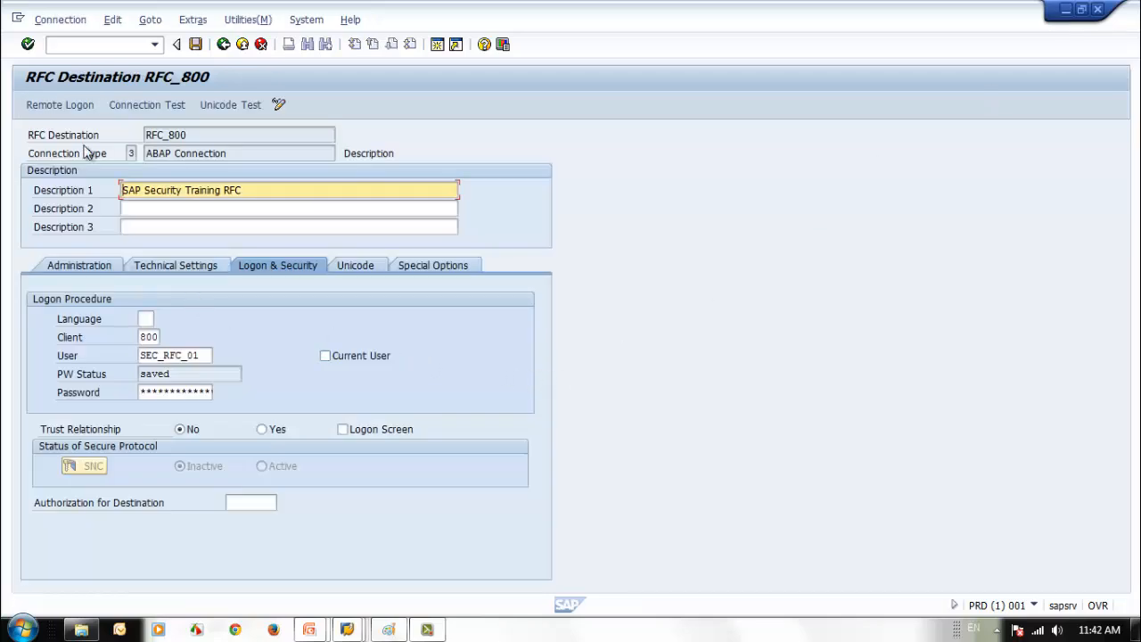
# - Run the RFC_800 connection test (6 msec logon) and back out to the RFC connections list
pyautogui.click(65, 106)
pyautogui.click(175, 113)
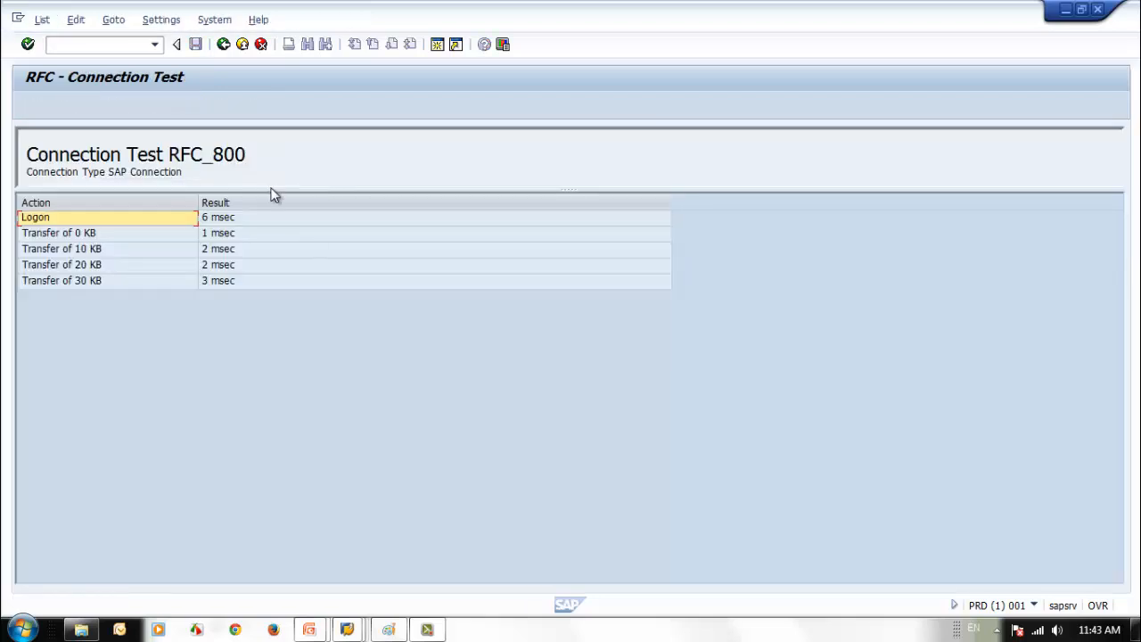
pyautogui.click(223, 45)
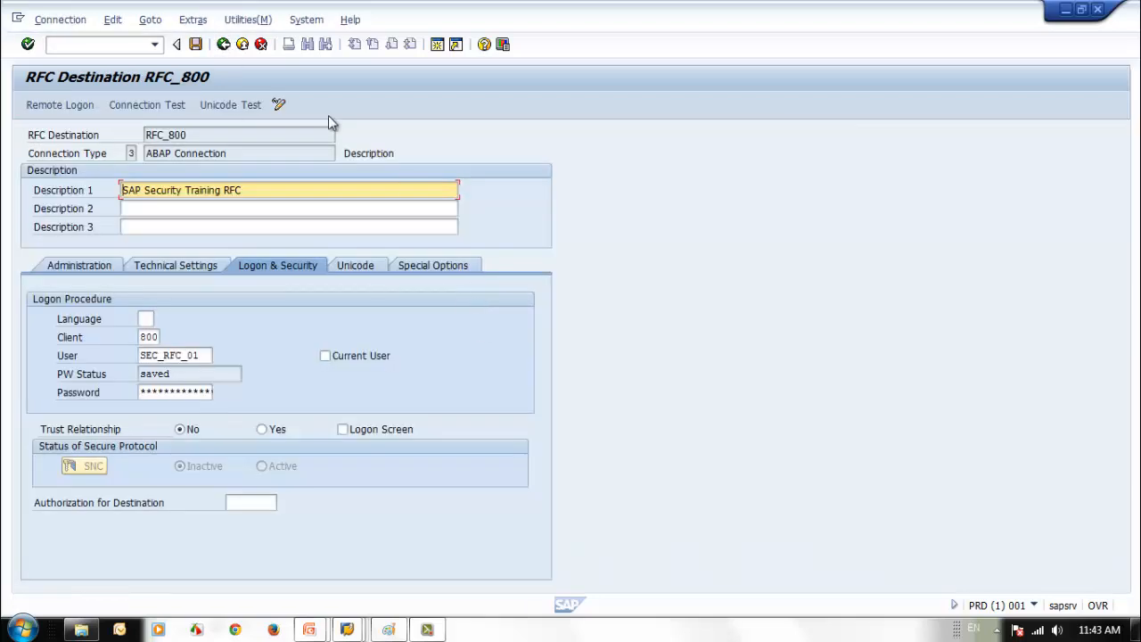
pyautogui.click(224, 44)
# - Enter SEC_BG_USR01 as the new user ID in SU01 and start creating it
pyautogui.moveTo(347, 629)
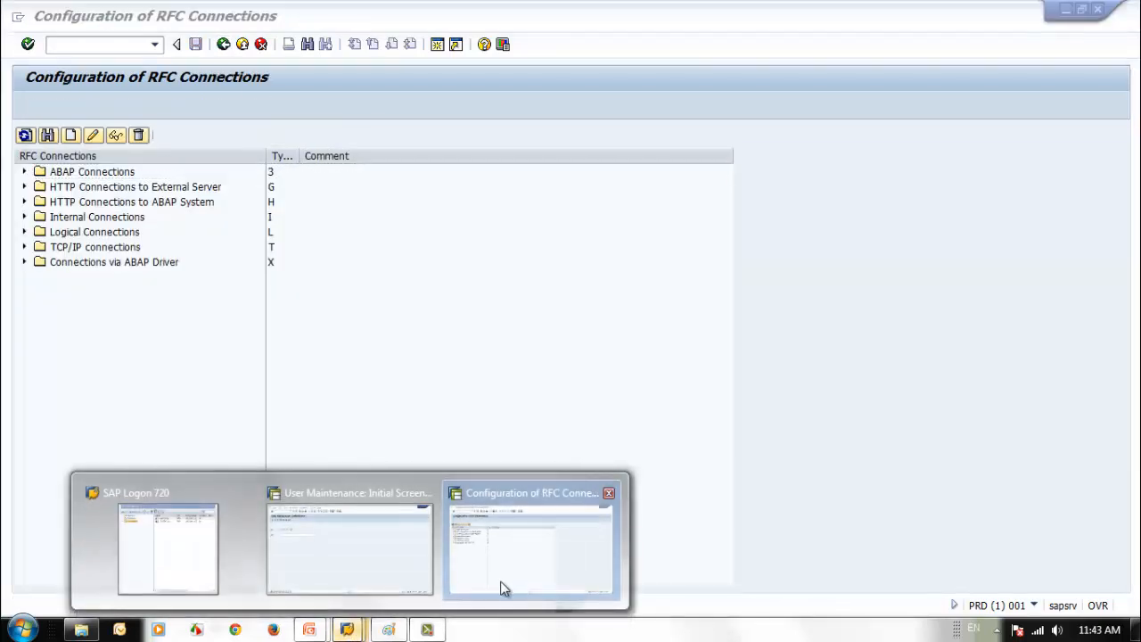
pyautogui.click(361, 562)
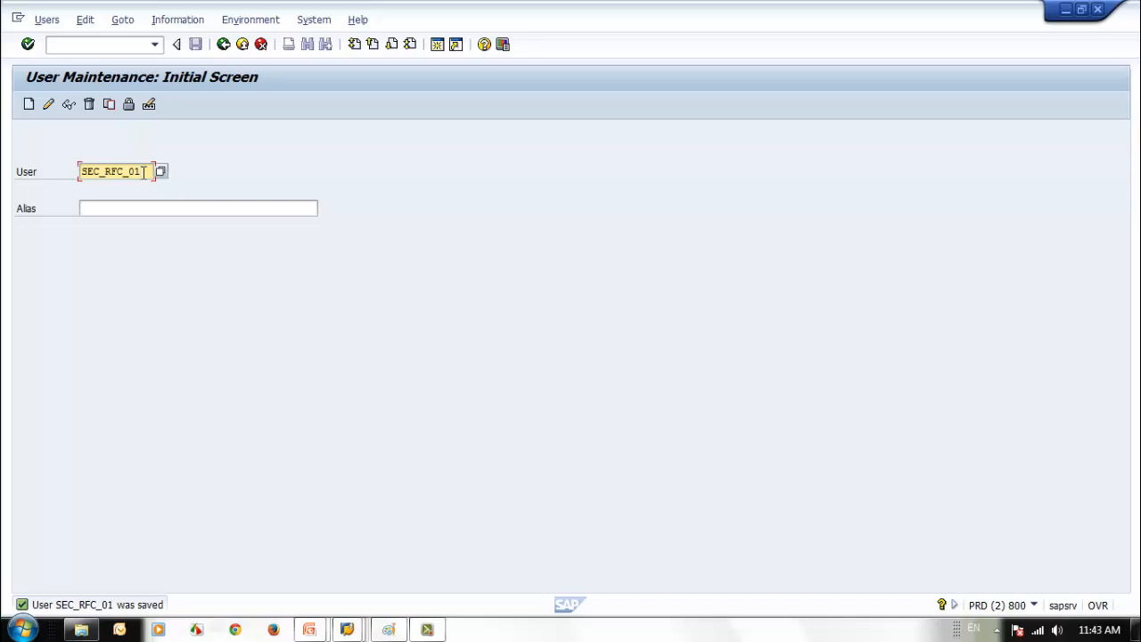
pyautogui.press('BackSpace')
pyautogui.press('BackSpace')
pyautogui.press('BackSpace')
pyautogui.press('BackSpace')
pyautogui.press('BackSpace')
pyautogui.press('BackSpace')
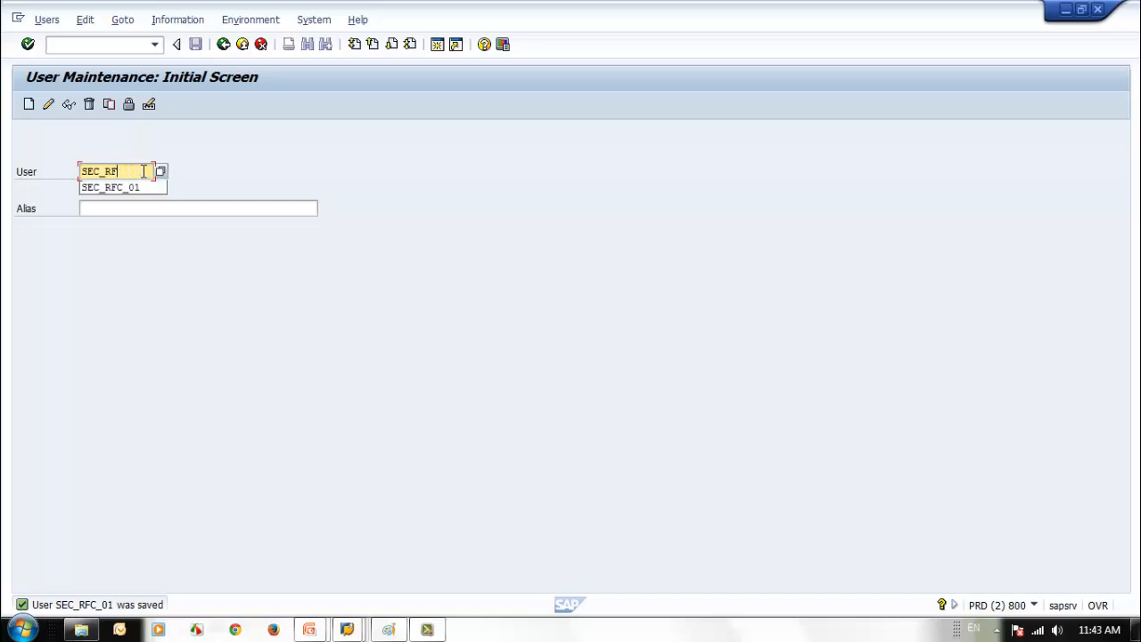
pyautogui.write('BA')
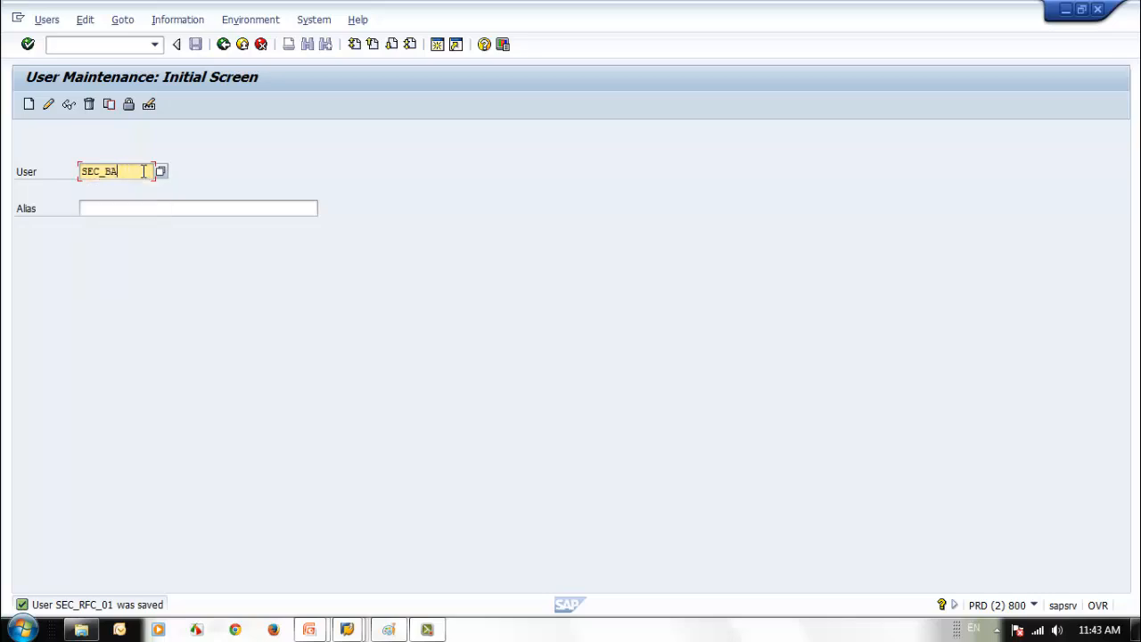
pyautogui.write('CKUP')
pyautogui.press('BackSpace')
pyautogui.press('BackSpace')
pyautogui.press('BackSpace')
pyautogui.press('BackSpace')
pyautogui.press('BackSpace')
pyautogui.write('G_U')
pyautogui.press('BackSpace')
pyautogui.write('USR_1')
pyautogui.press('BackSpace')
pyautogui.press('BackSpace')
pyautogui.write('01')
pyautogui.click(28, 105)
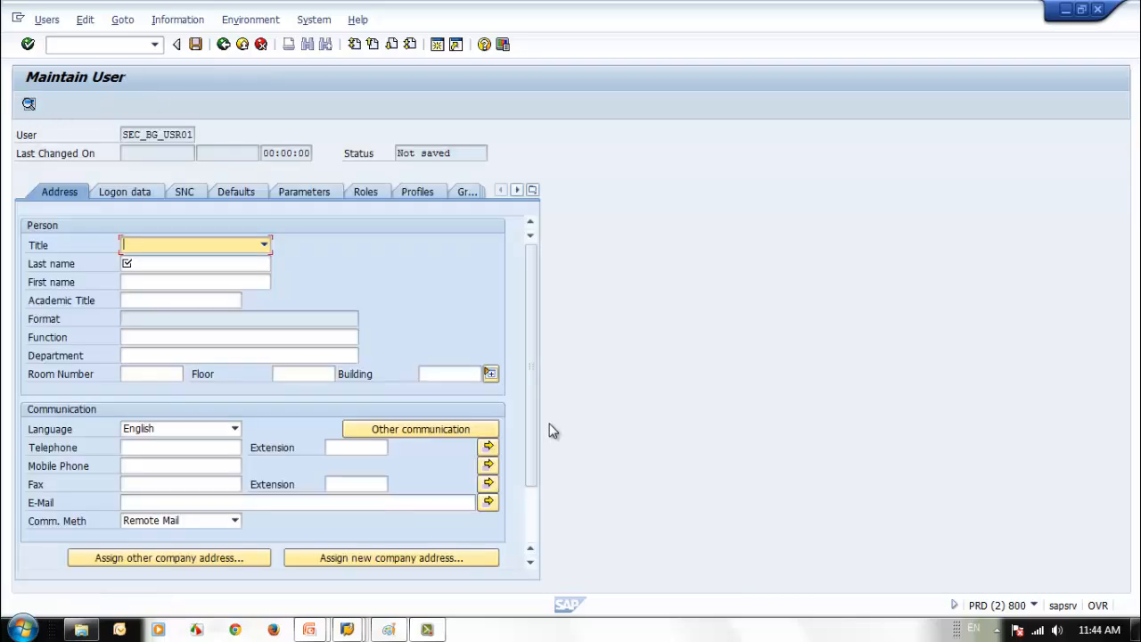
# - Fill in last name SAP Security and first name System User
pyautogui.click(161, 264)
pyautogui.write('s')
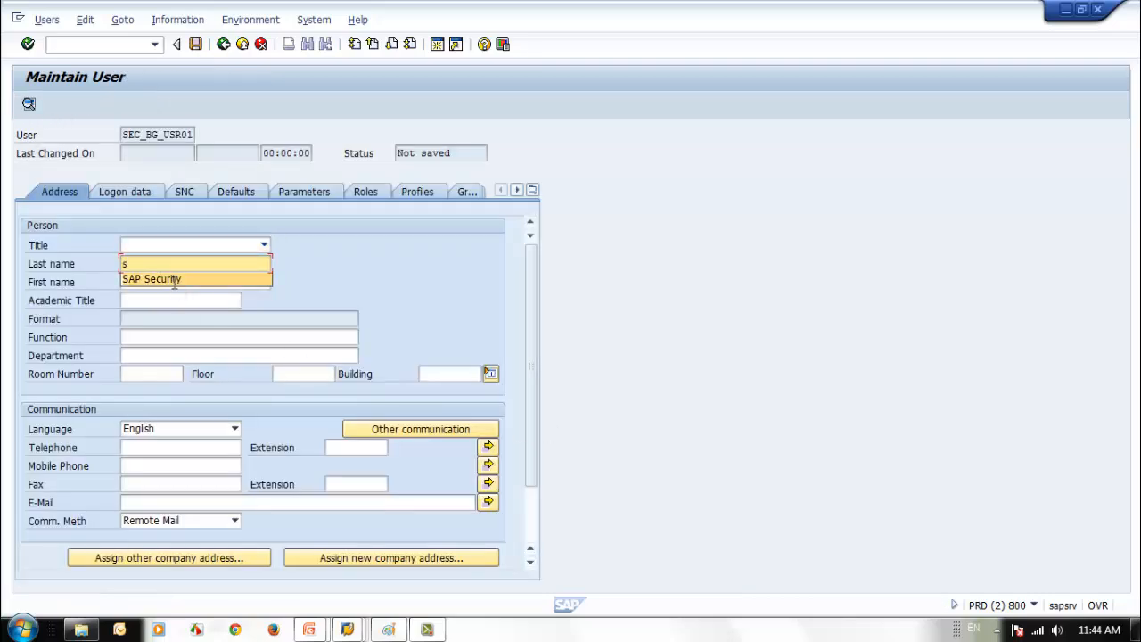
pyautogui.click(174, 279)
pyautogui.click(174, 281)
pyautogui.write('Bac')
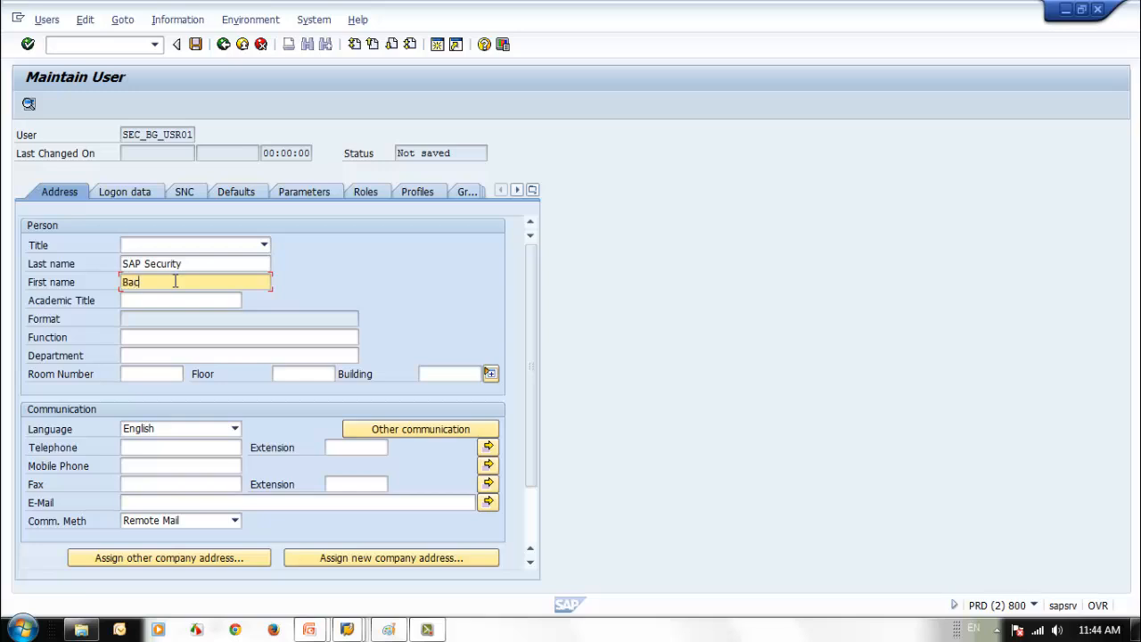
pyautogui.press('BackSpace')
pyautogui.press('BackSpace')
pyautogui.press('BackSpace')
pyautogui.write('System User')
# - On the logon data, assign user group SEC_TRAIN01 and set and repeat the initial password
pyautogui.click(129, 192)
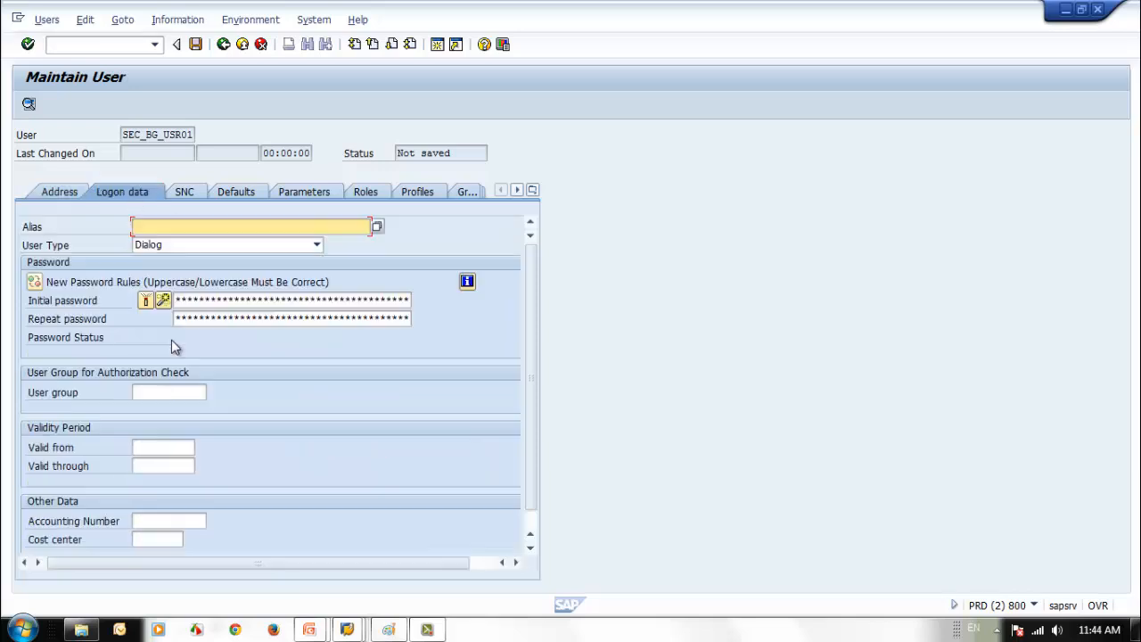
pyautogui.click(156, 392)
pyautogui.click(160, 409)
pyautogui.click(241, 301)
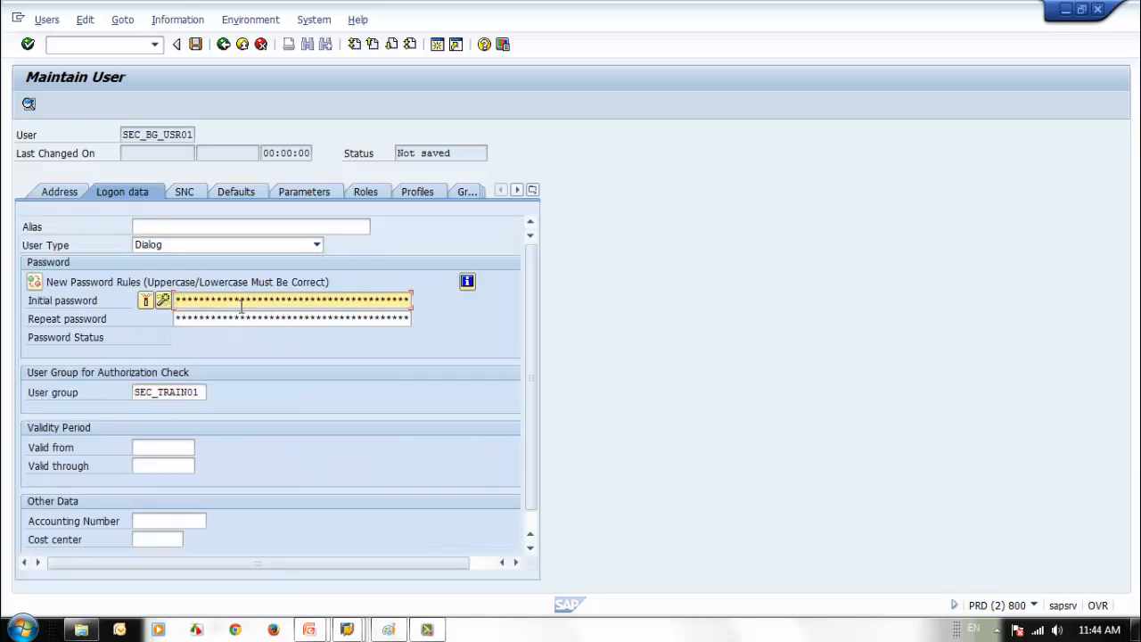
pyautogui.write('********')
pyautogui.press('Tab')
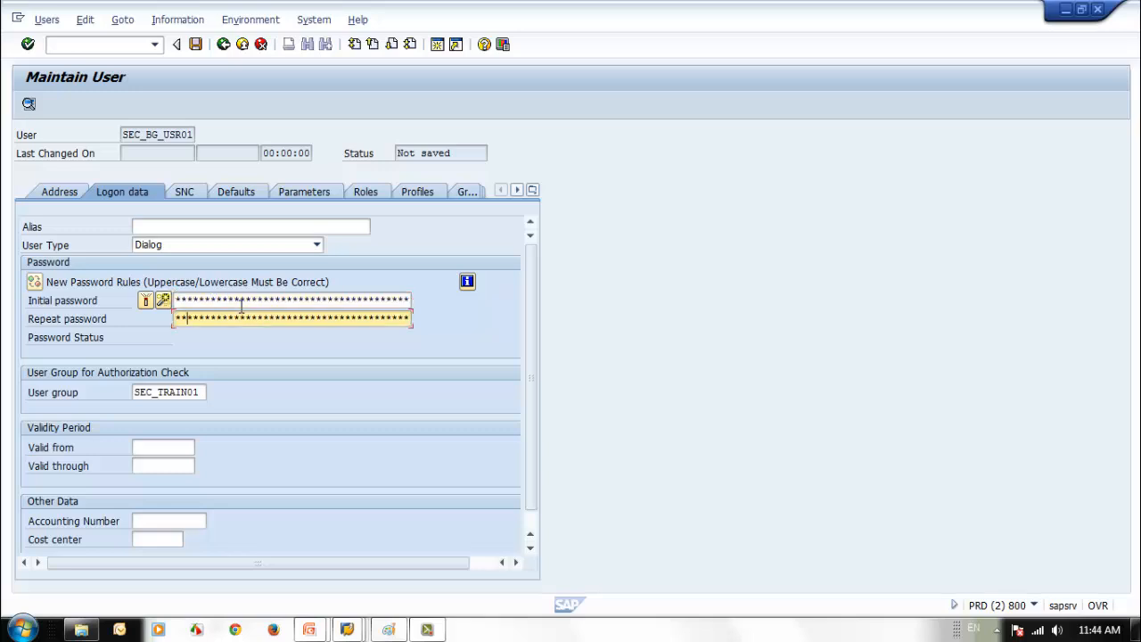
pyautogui.write('*******')
# - Assign the SAP_ALL authorization profile and save the user
pyautogui.click(359, 194)
pyautogui.click(415, 192)
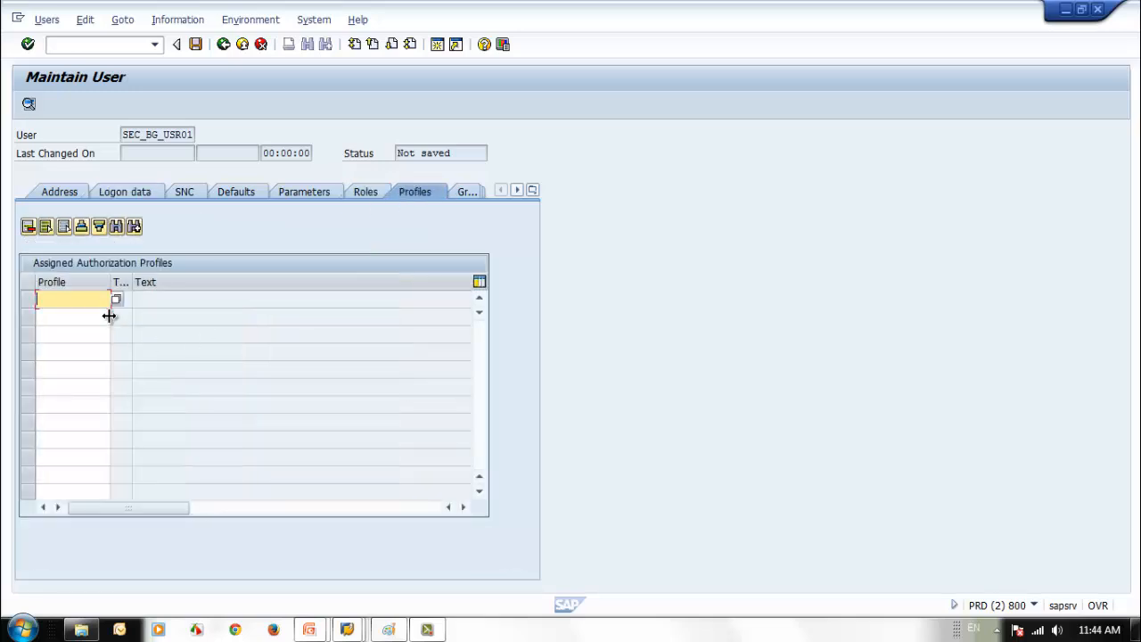
pyautogui.write('sap_all')
pyautogui.press('Return')
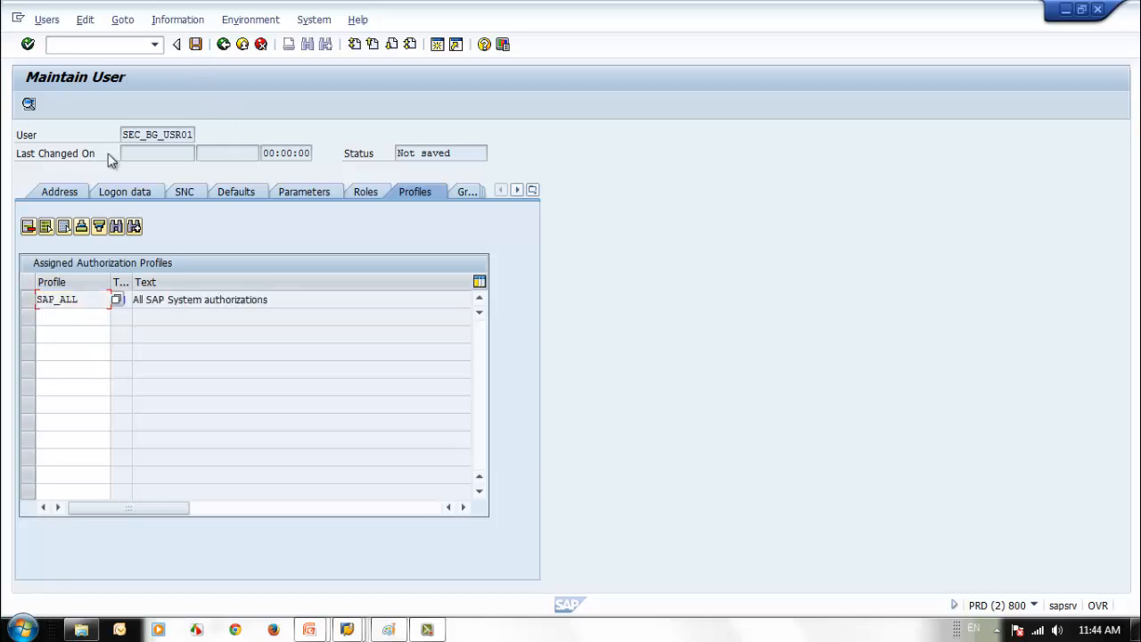
pyautogui.click(195, 44)
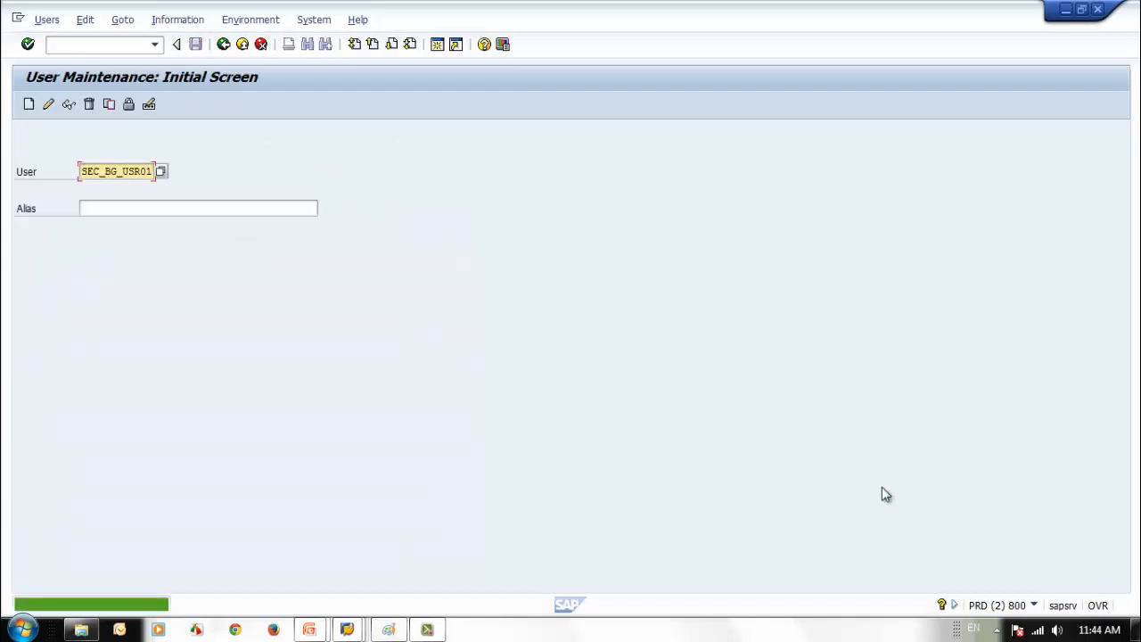
# - Change SEC_BG_USR01's user type from Dialog to System and save the change
pyautogui.click(48, 105)
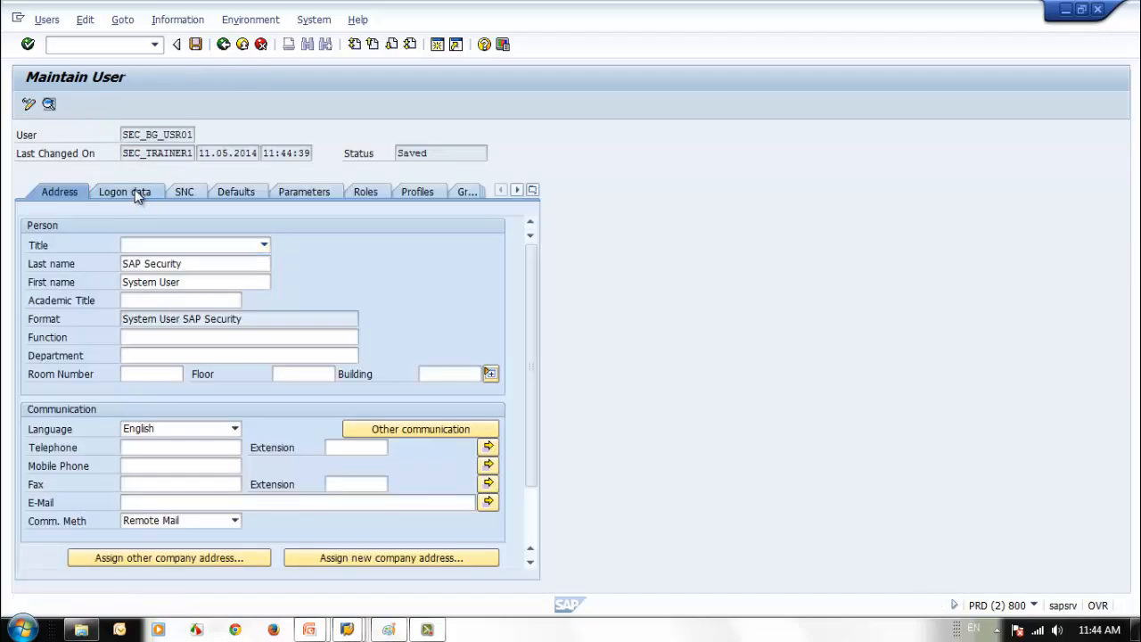
pyautogui.click(135, 192)
pyautogui.click(249, 246)
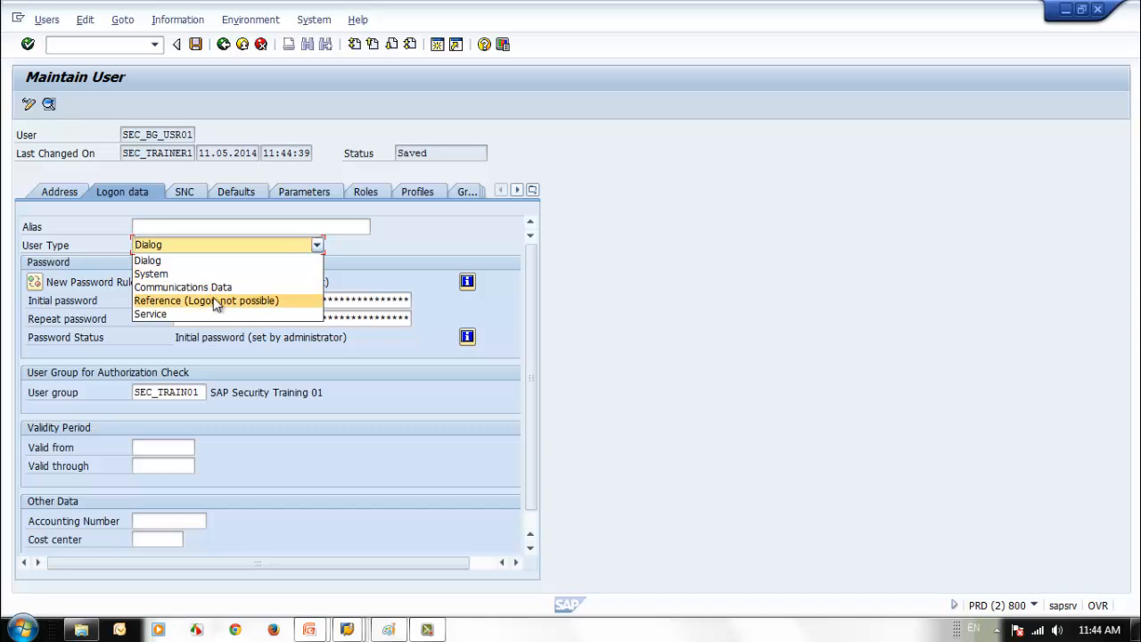
pyautogui.click(207, 275)
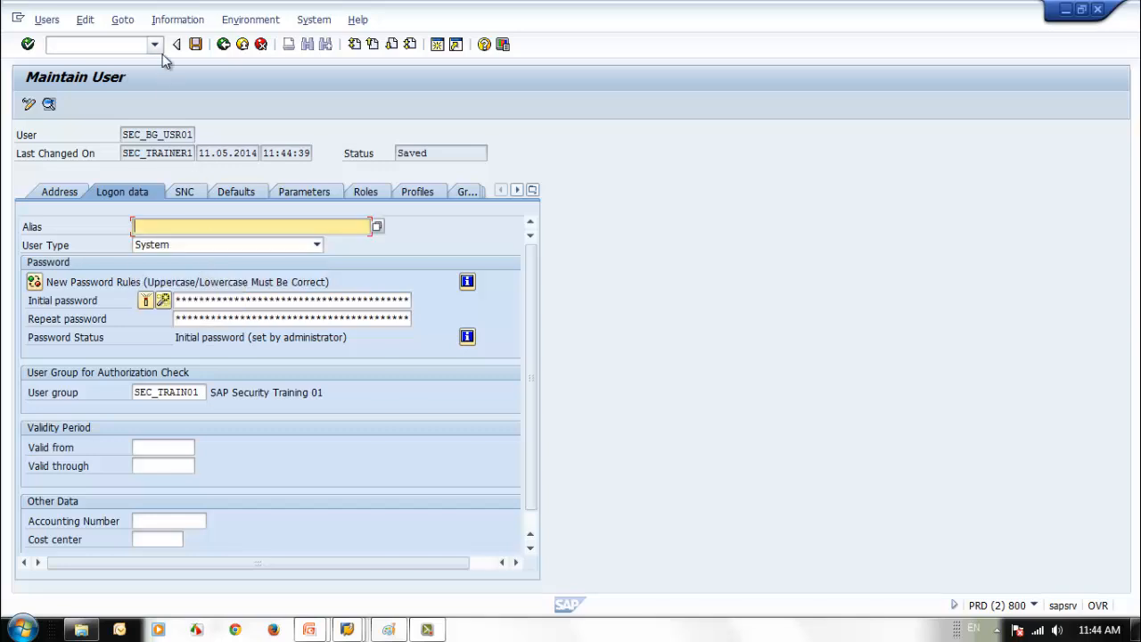
pyautogui.click(195, 43)
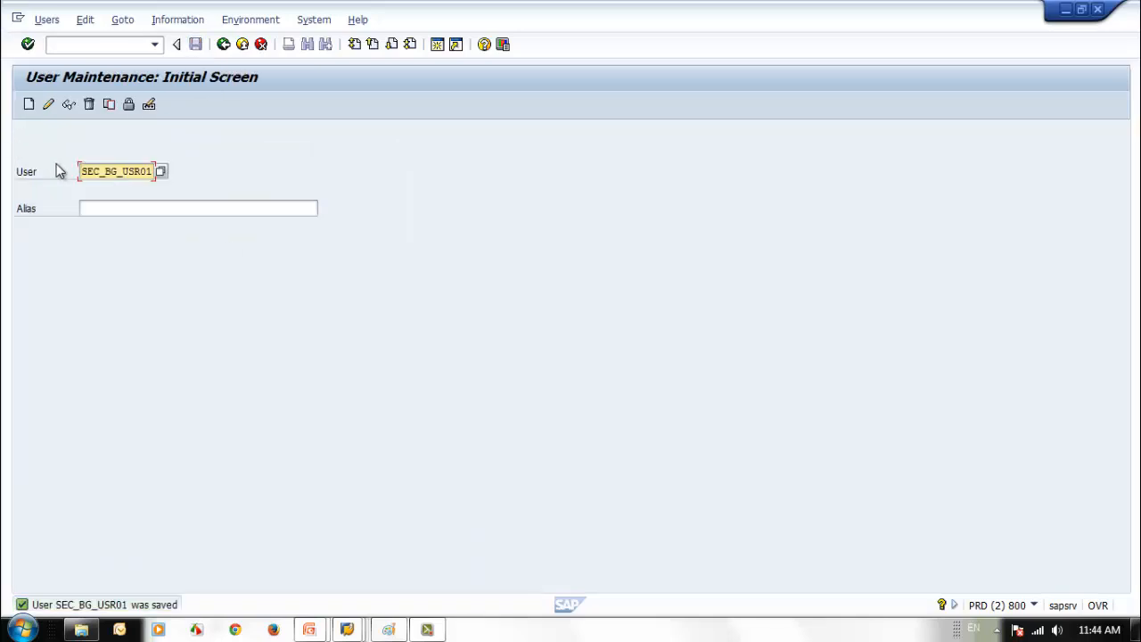
# - Try logging on to the ECC system in client 800 as SEC_BG_USR01 with its password
pyautogui.moveTo(82, 171); pyautogui.dragTo(336, 221)
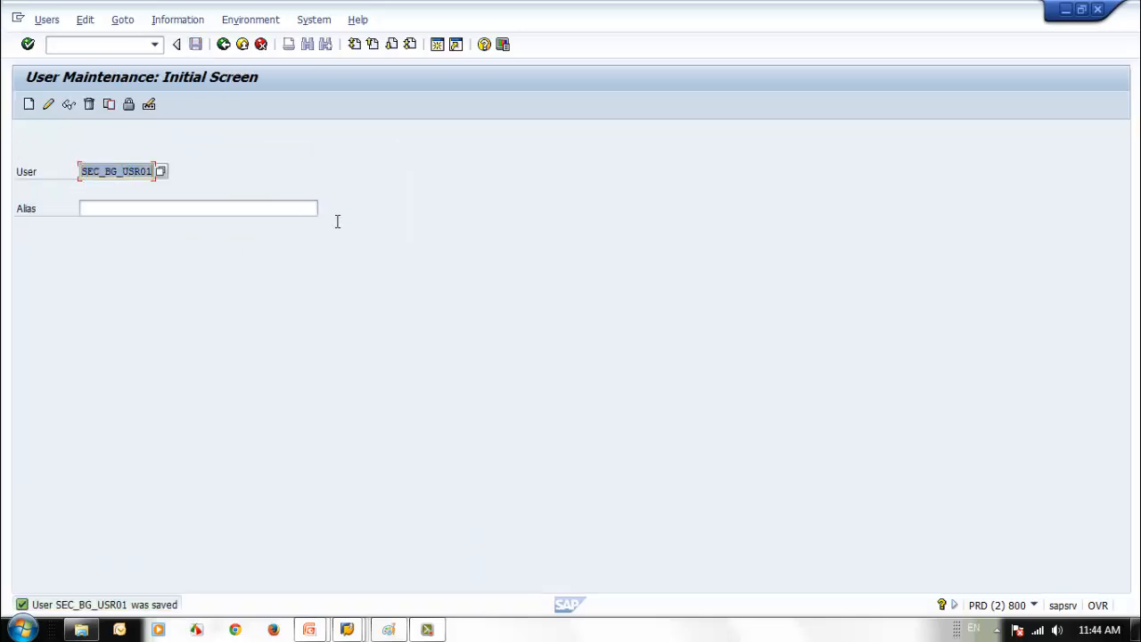
pyautogui.click(502, 417)
pyautogui.moveTo(354, 634)
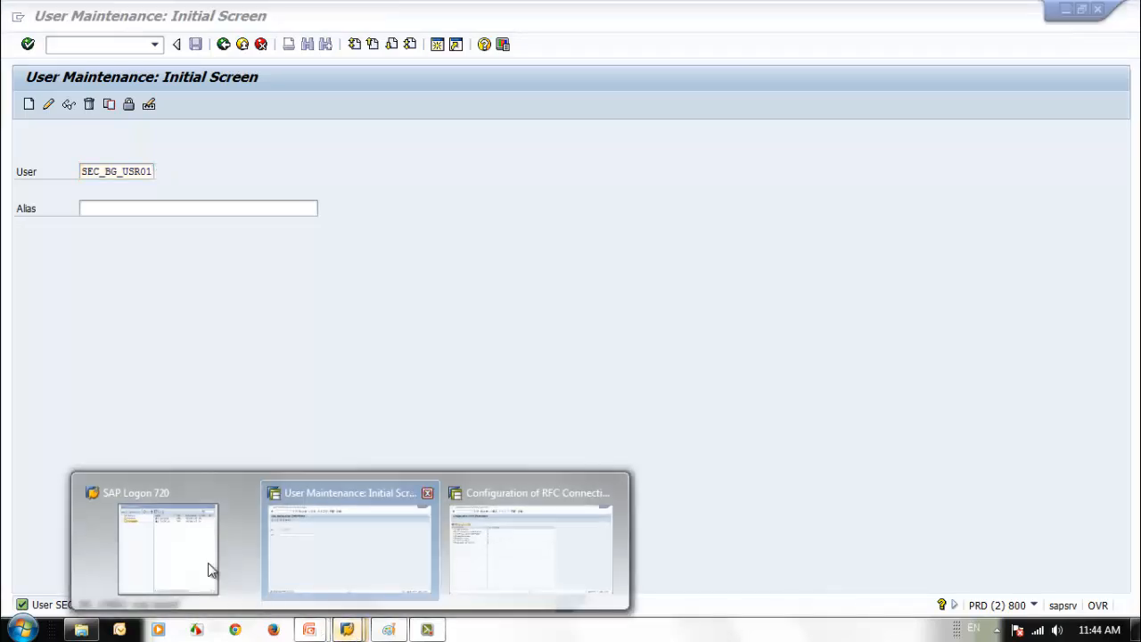
pyautogui.click(249, 508)
pyautogui.doubleClick(681, 180)
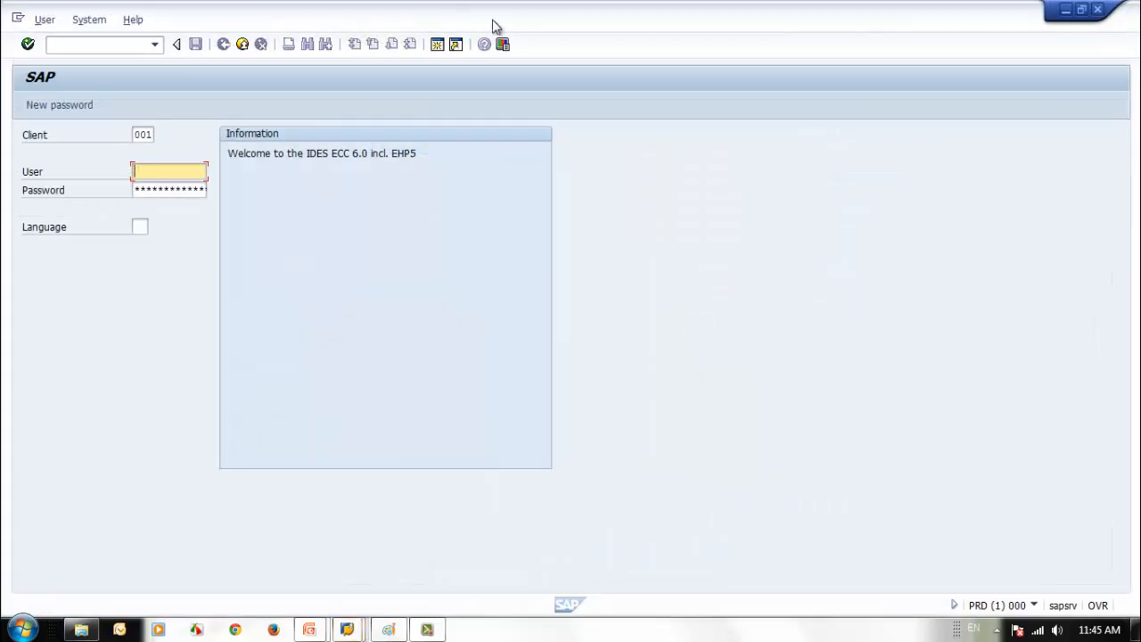
pyautogui.moveTo(495, 27); pyautogui.dragTo(758, 54)
pyautogui.click(510, 164)
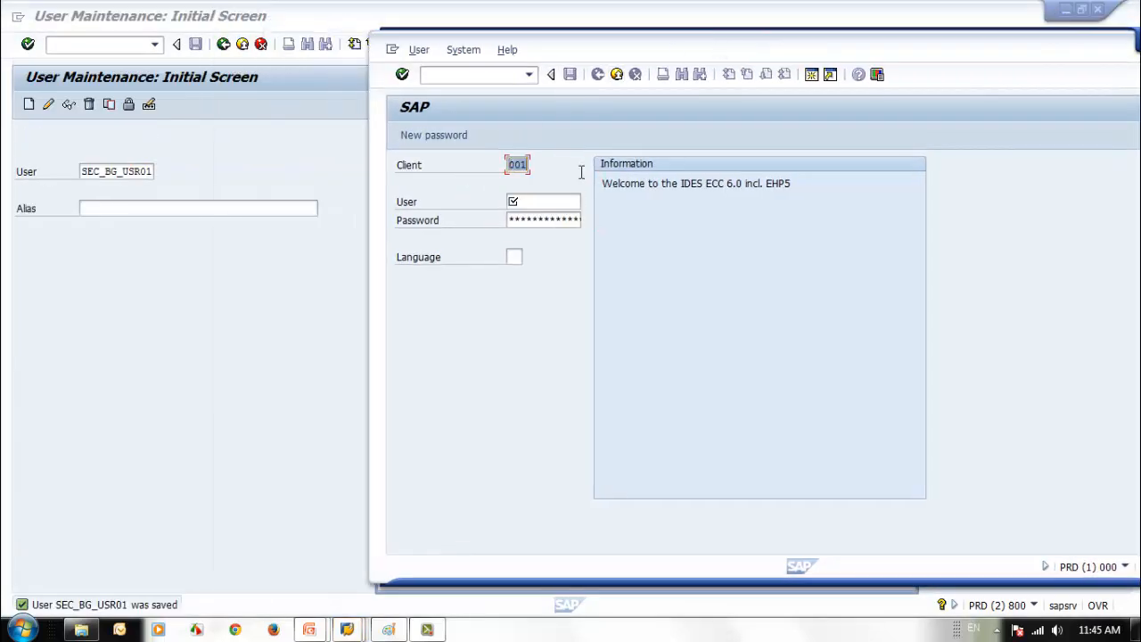
pyautogui.write('800')
pyautogui.click(553, 203)
pyautogui.write('SEC_BG_USR01')
pyautogui.press('Tab')
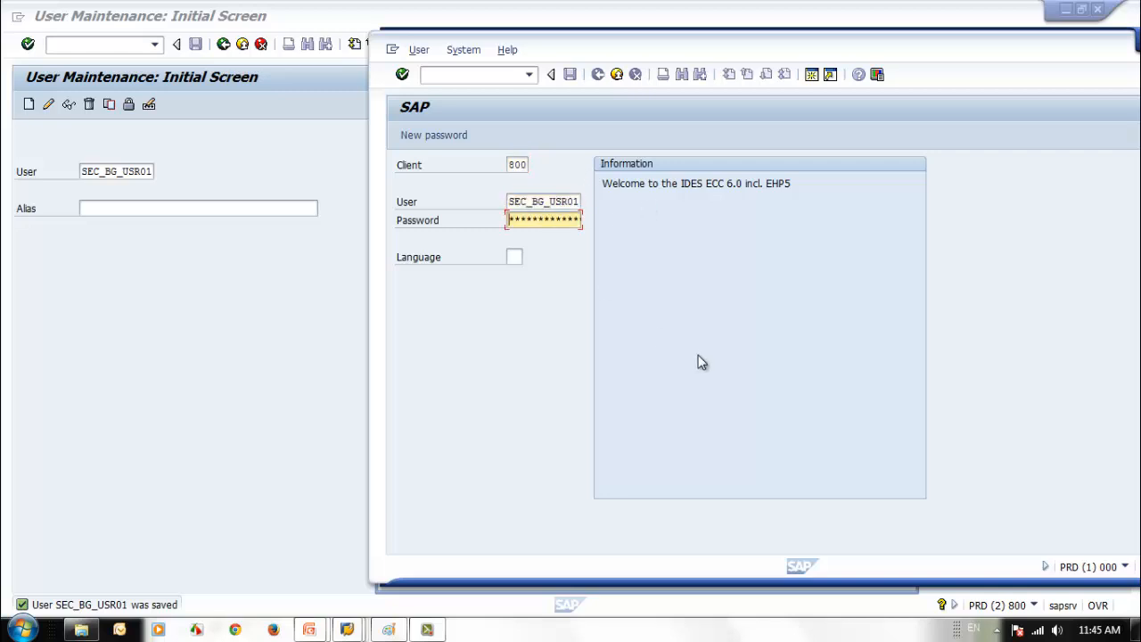
pyautogui.write('****')
pyautogui.press('Return')
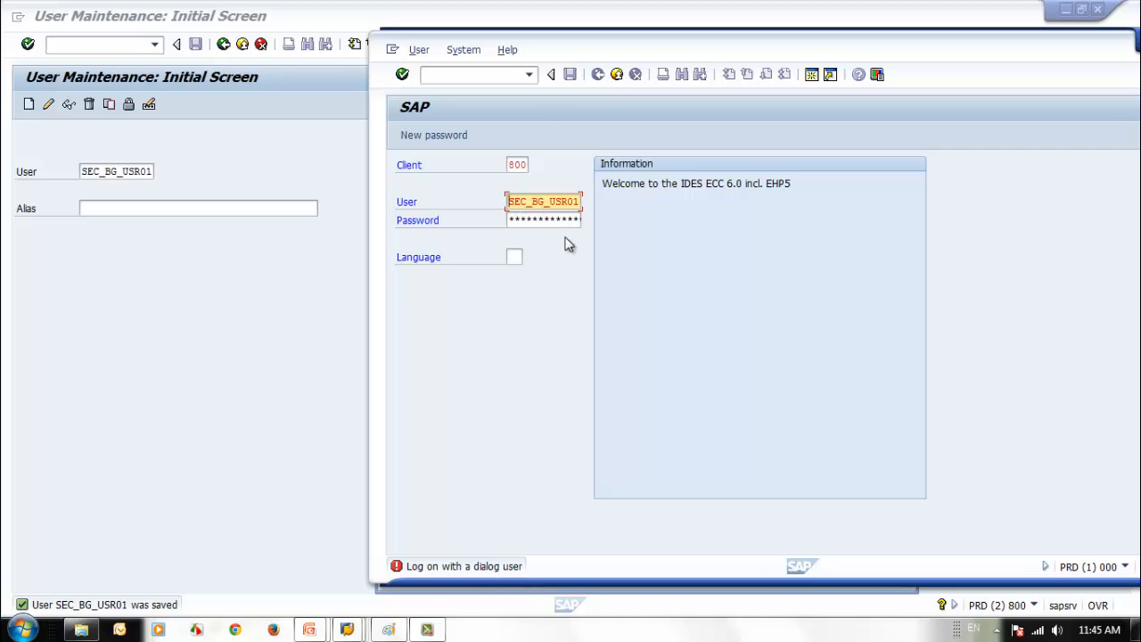
# - After the 'Log on with a dialog user' refusal, leave SU01 for the SAP Easy Access menu
pyautogui.moveTo(848, 56); pyautogui.dragTo(746, 36)
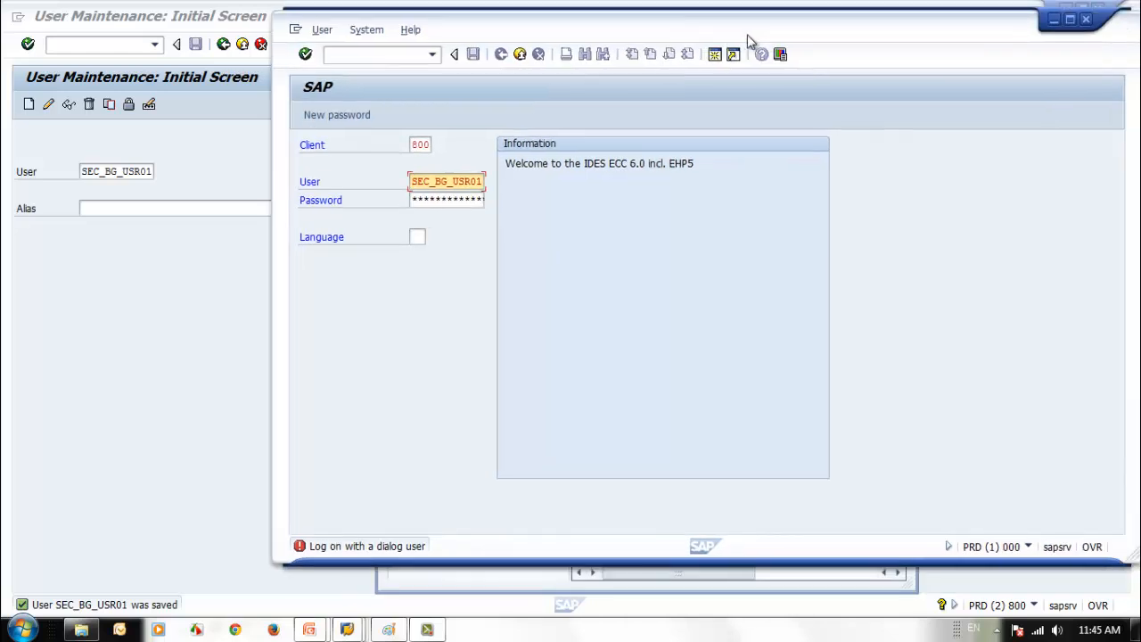
pyautogui.click(101, 309)
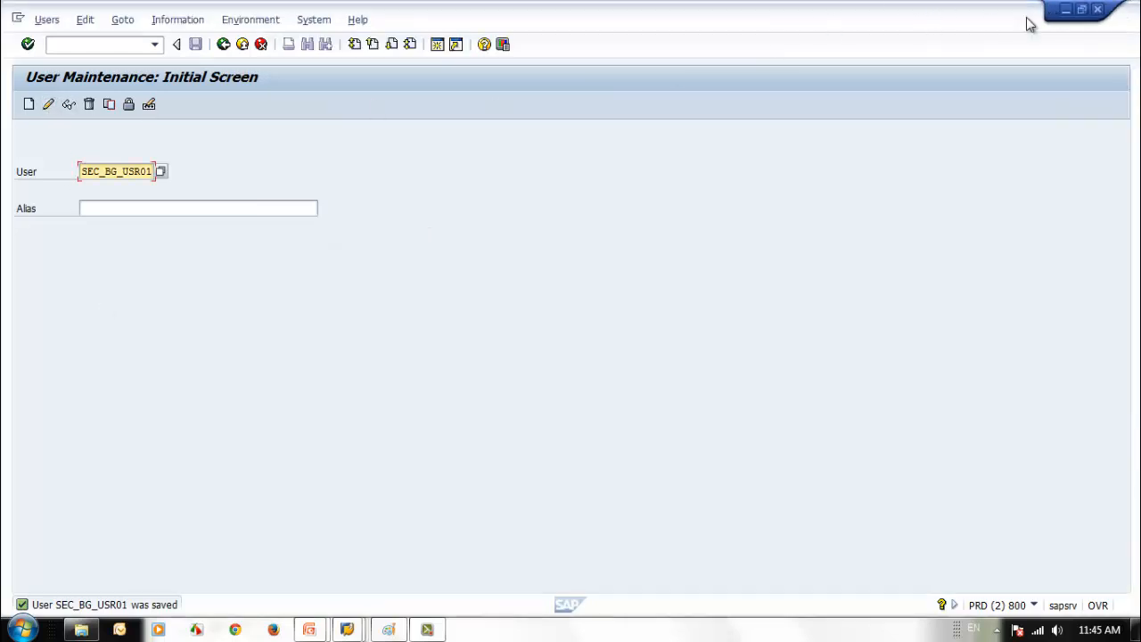
pyautogui.doubleClick(892, 18)
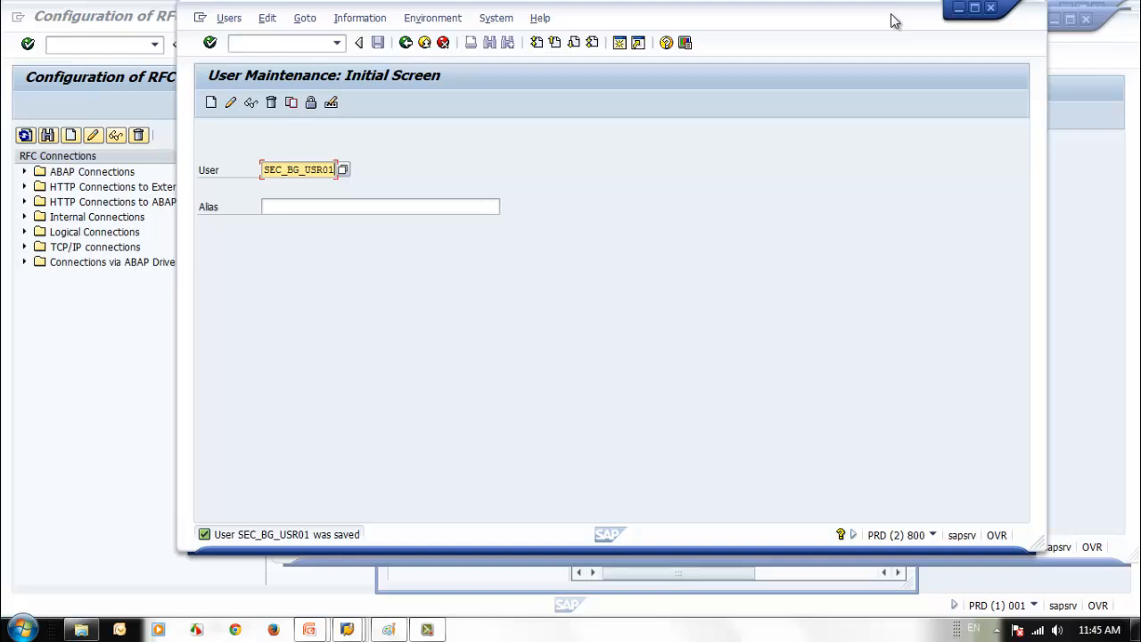
pyautogui.doubleClick(890, 15)
pyautogui.click(347, 629)
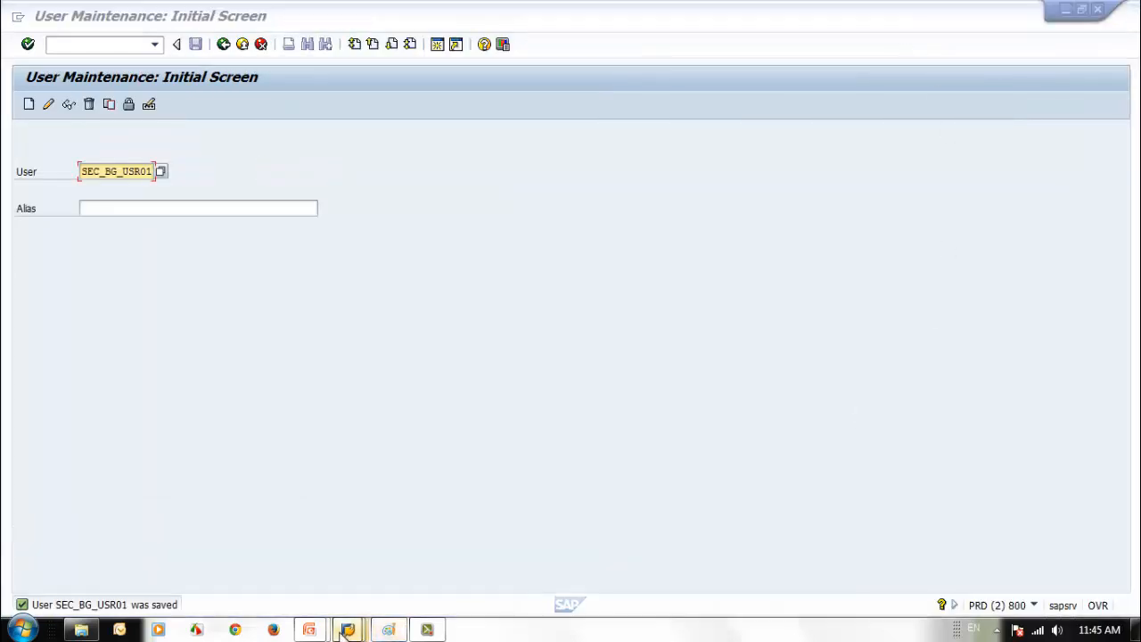
pyautogui.click(636, 559)
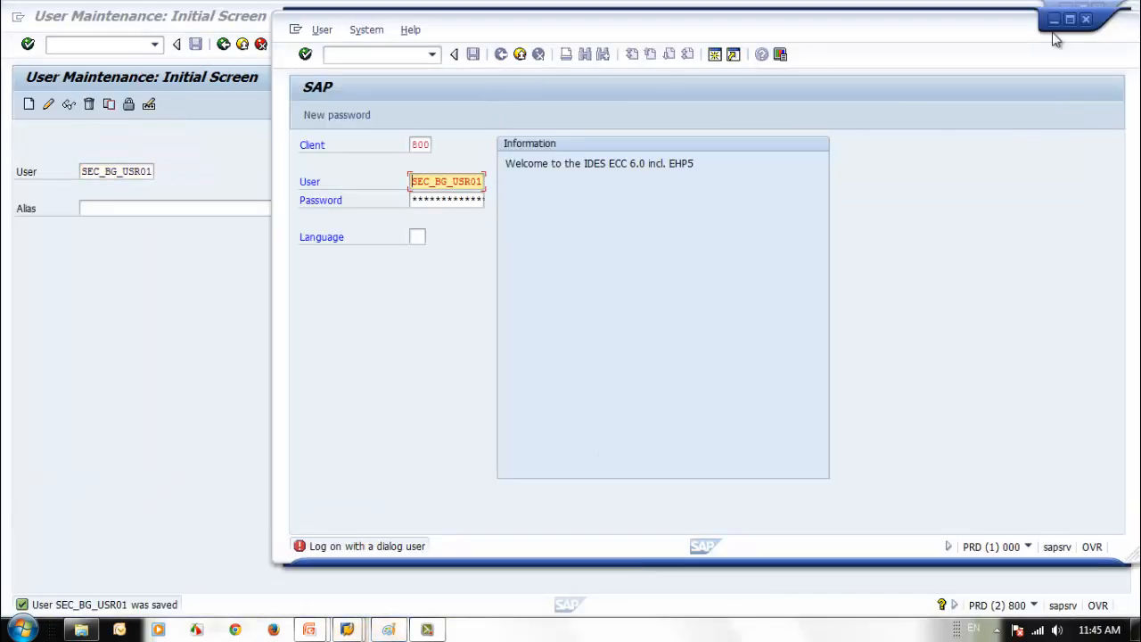
pyautogui.moveTo(416, 183); pyautogui.dragTo(680, 175)
pyautogui.hotkey('ctrl', 'c')
pyautogui.click(218, 298)
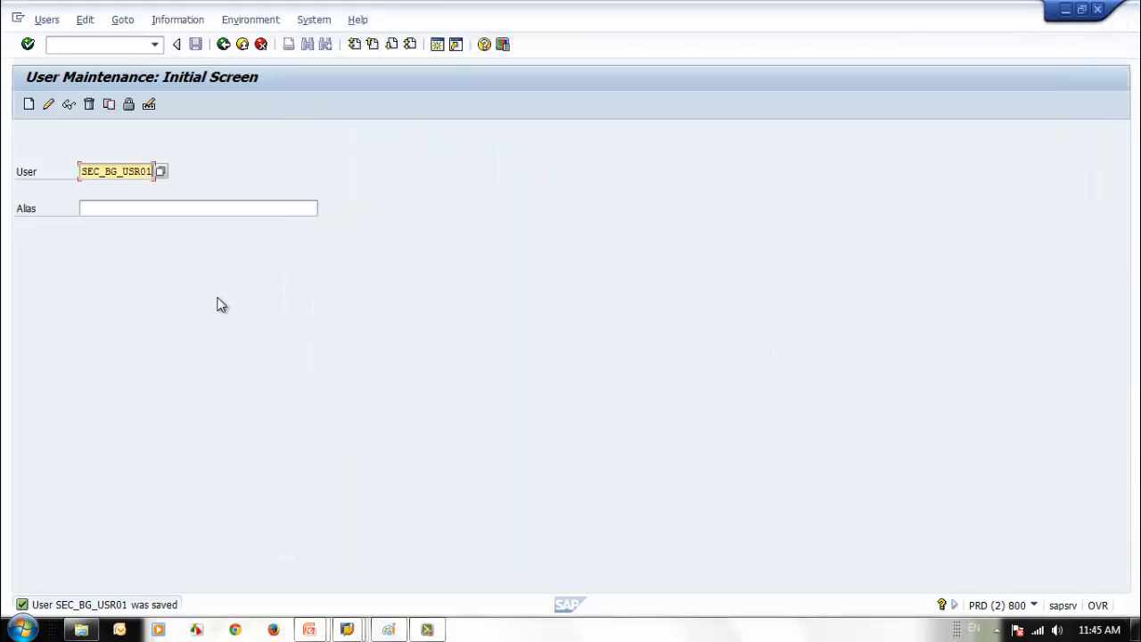
pyautogui.click(224, 44)
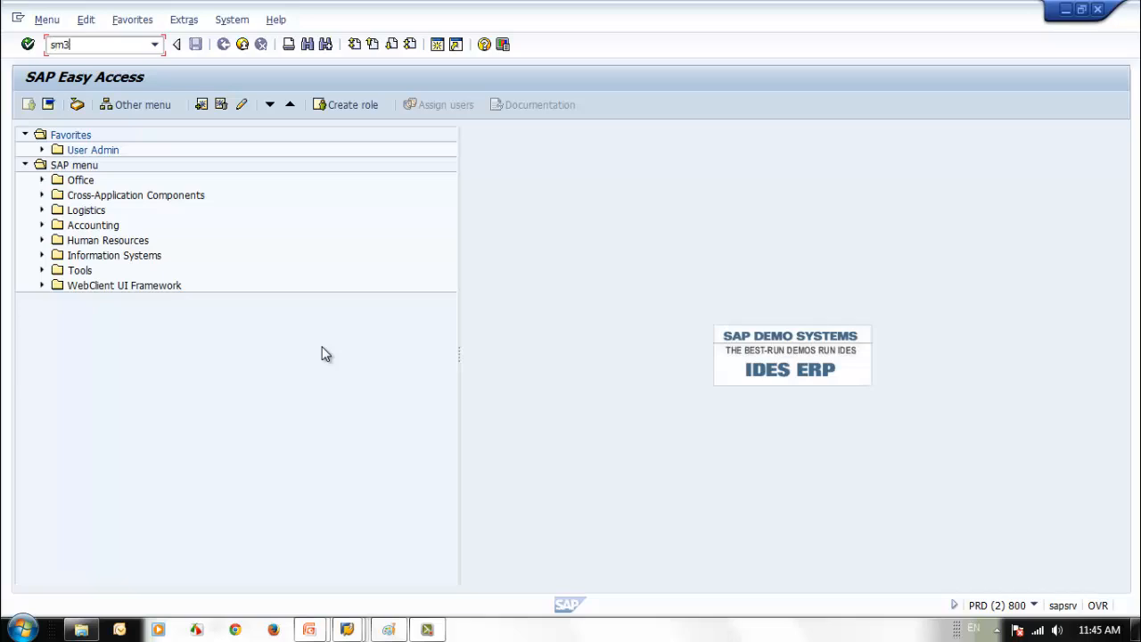
# - In SM36, name the new job SAP_SEC_BG_JOB_CHECK and keep job class C
pyautogui.press('Return')
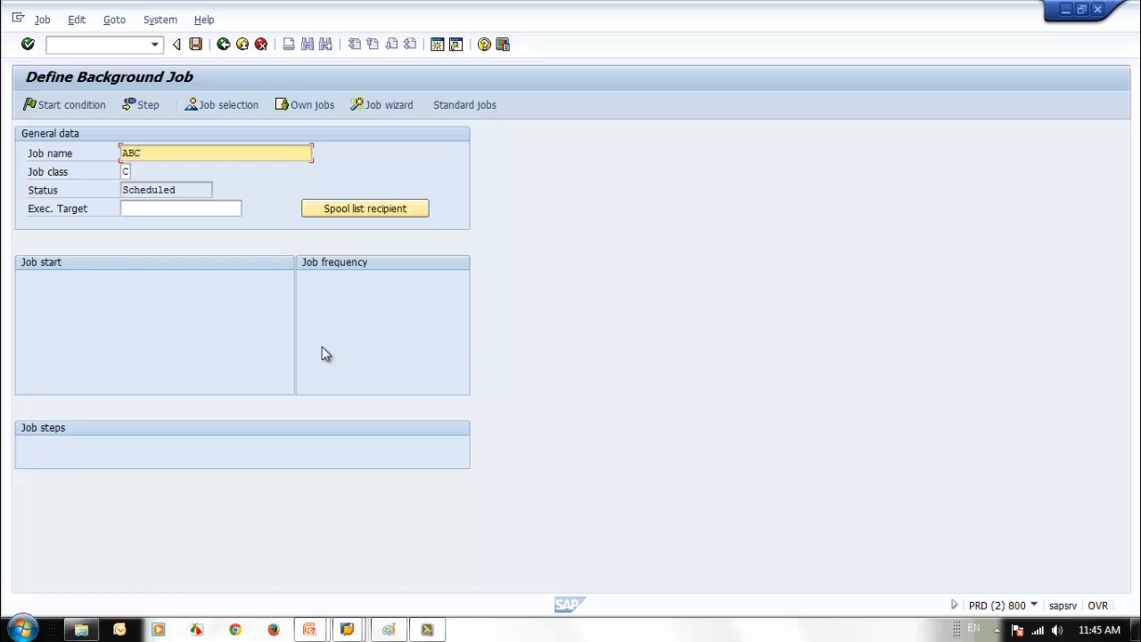
pyautogui.press('BackSpace')
pyautogui.press('BackSpace')
pyautogui.press('BackSpace')
pyautogui.write('SAO')
pyautogui.write('P')
pyautogui.write('_S')
pyautogui.write('EC_TR')
pyautogui.write('_JOB')
pyautogui.write('_CHECK')
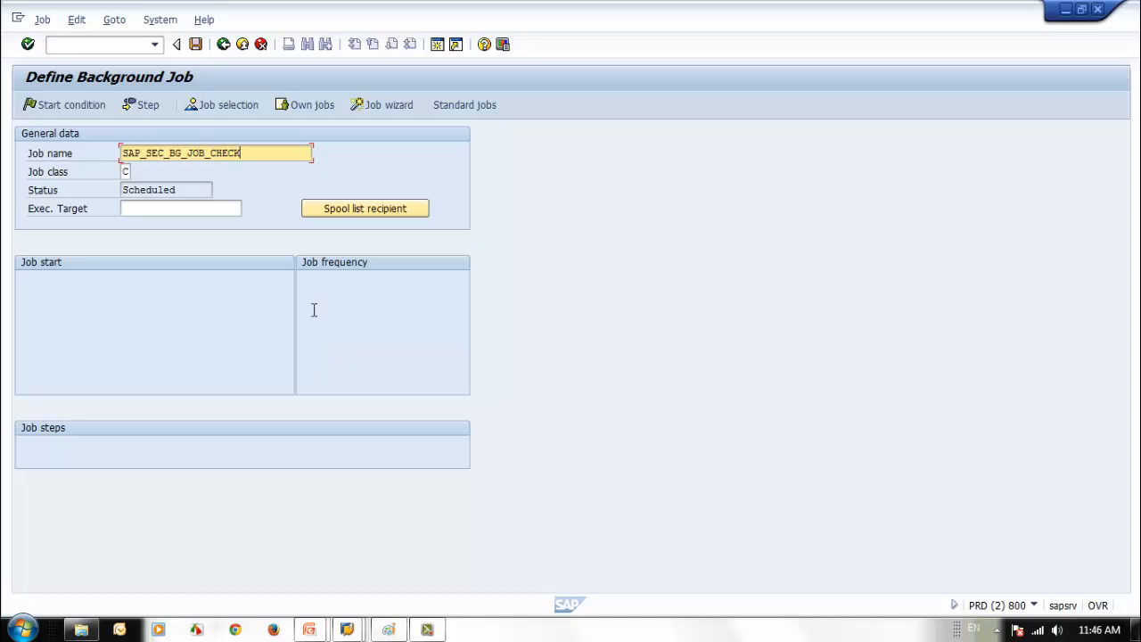
pyautogui.click(125, 171)
pyautogui.click(136, 171)
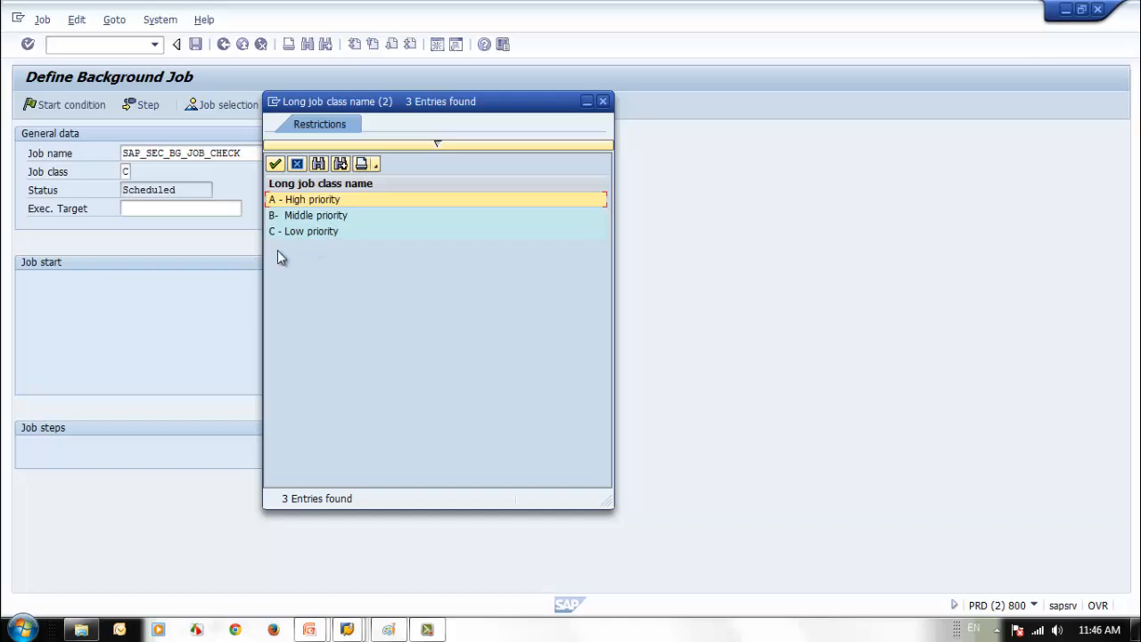
pyautogui.click(602, 101)
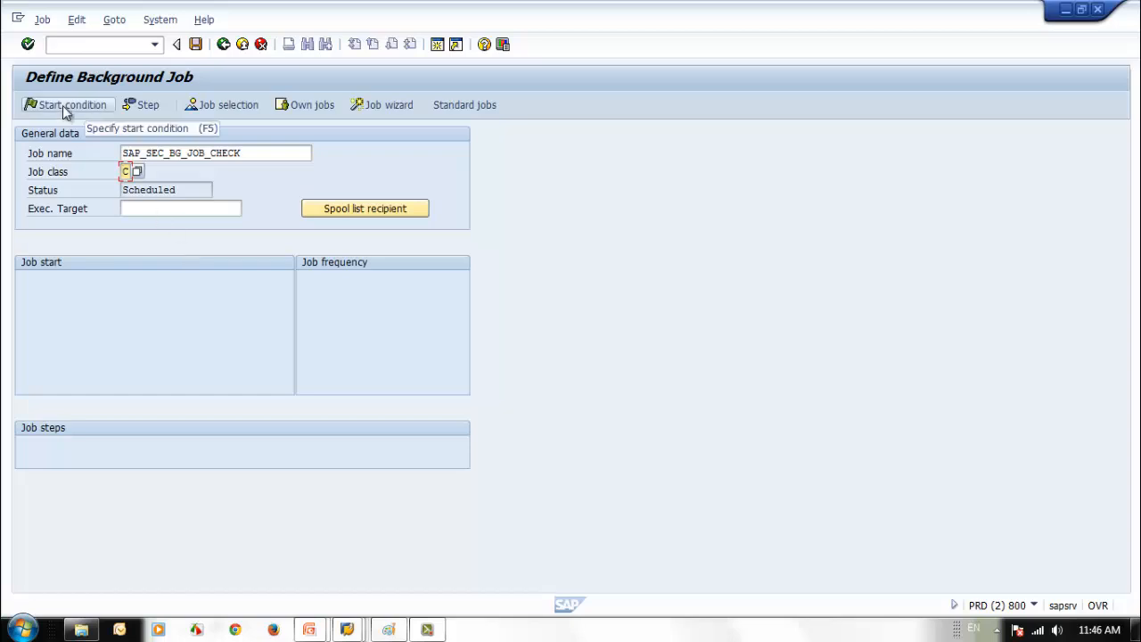
# - Create the first job step running as SEC_BG_USR01 with ABAP program GRAC_ACTION_USAGE_SYNC
pyautogui.click(145, 106)
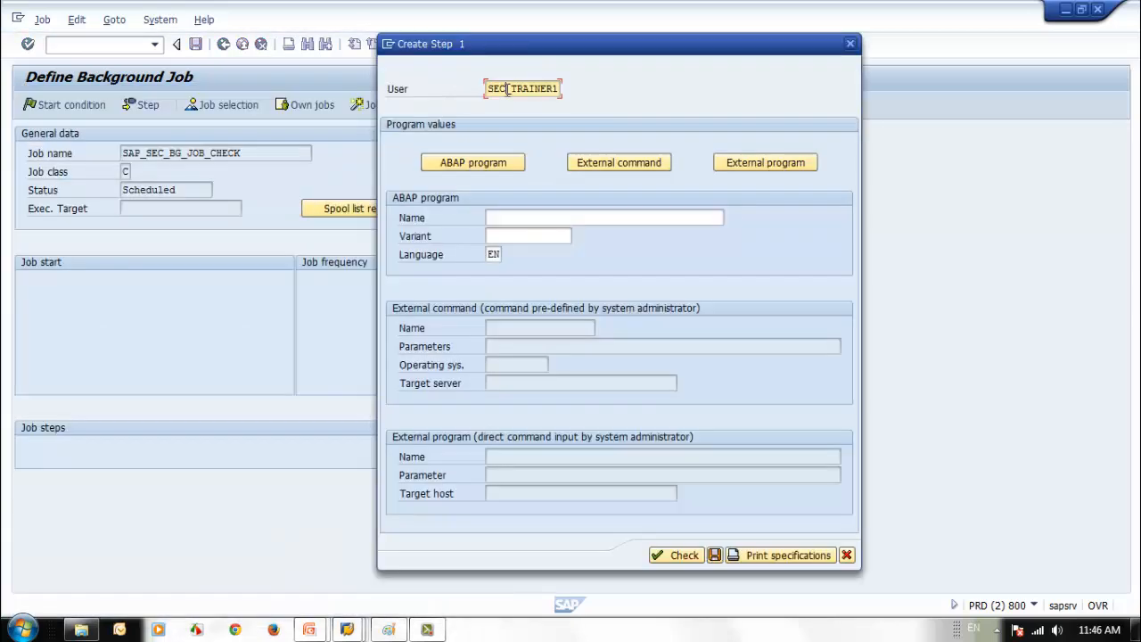
pyautogui.moveTo(488, 89); pyautogui.dragTo(627, 111)
pyautogui.hotkey('ctrl', 'v')
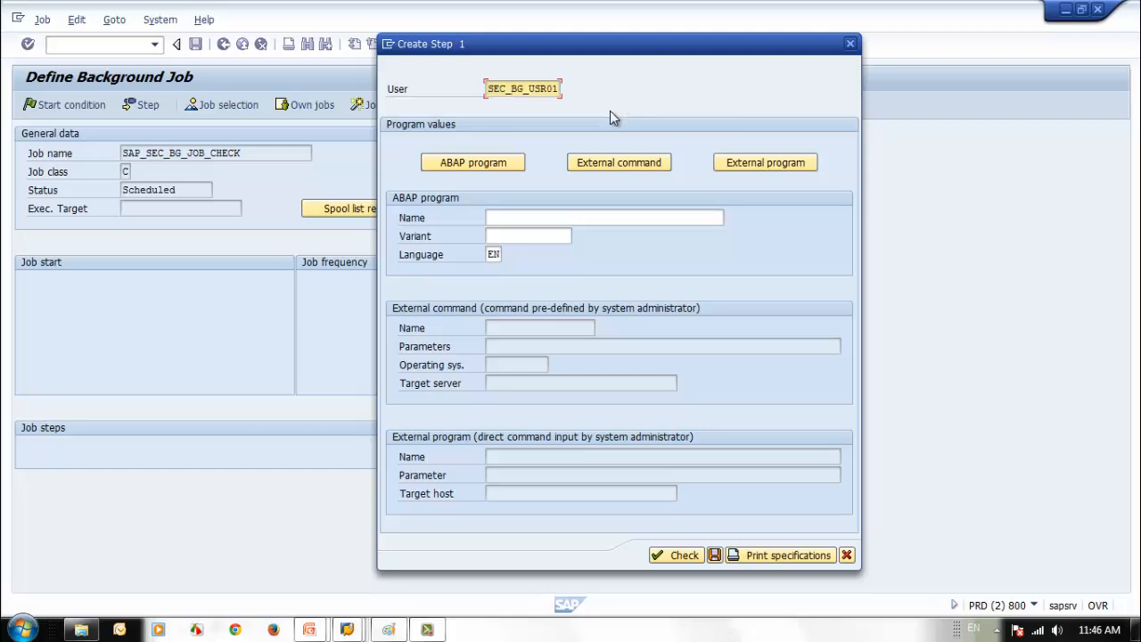
pyautogui.click(537, 219)
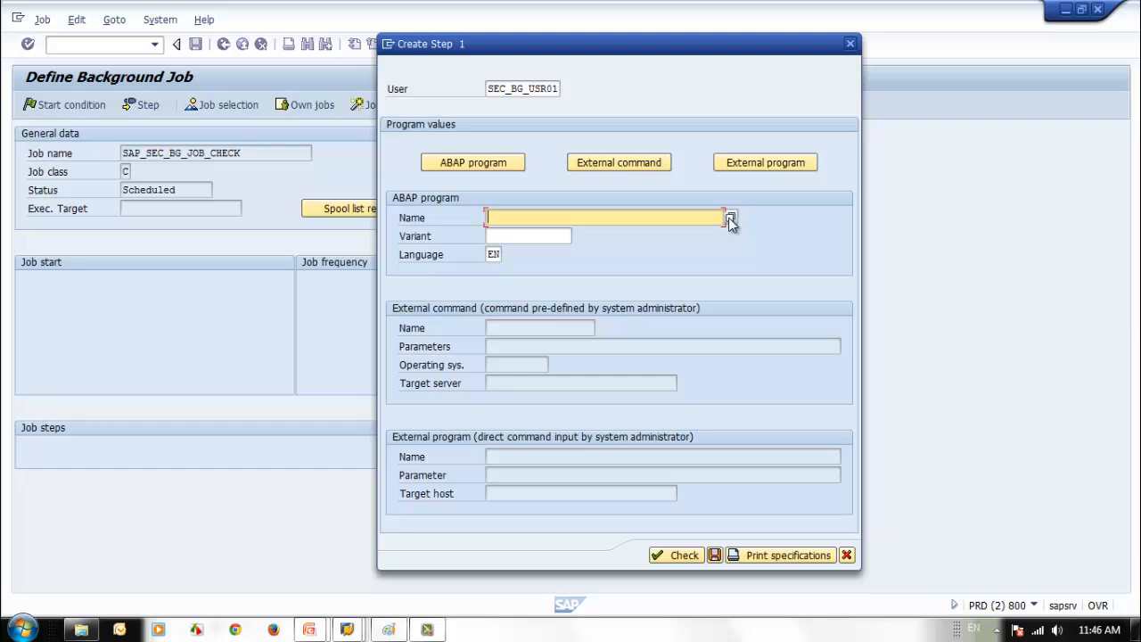
pyautogui.click(730, 219)
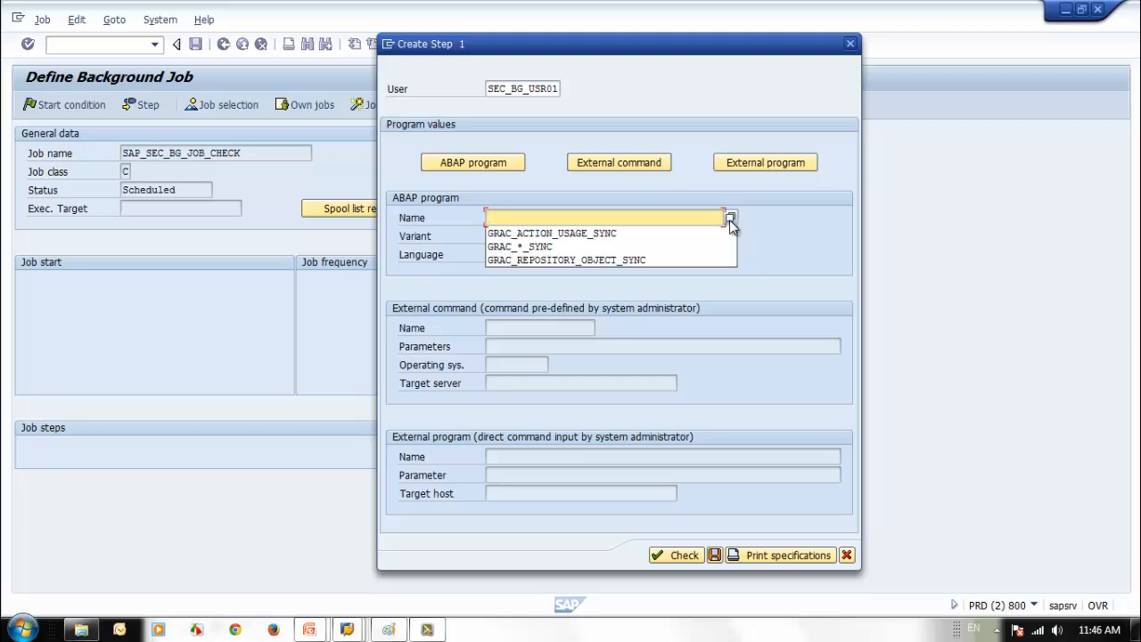
pyautogui.click(652, 233)
pyautogui.click(550, 236)
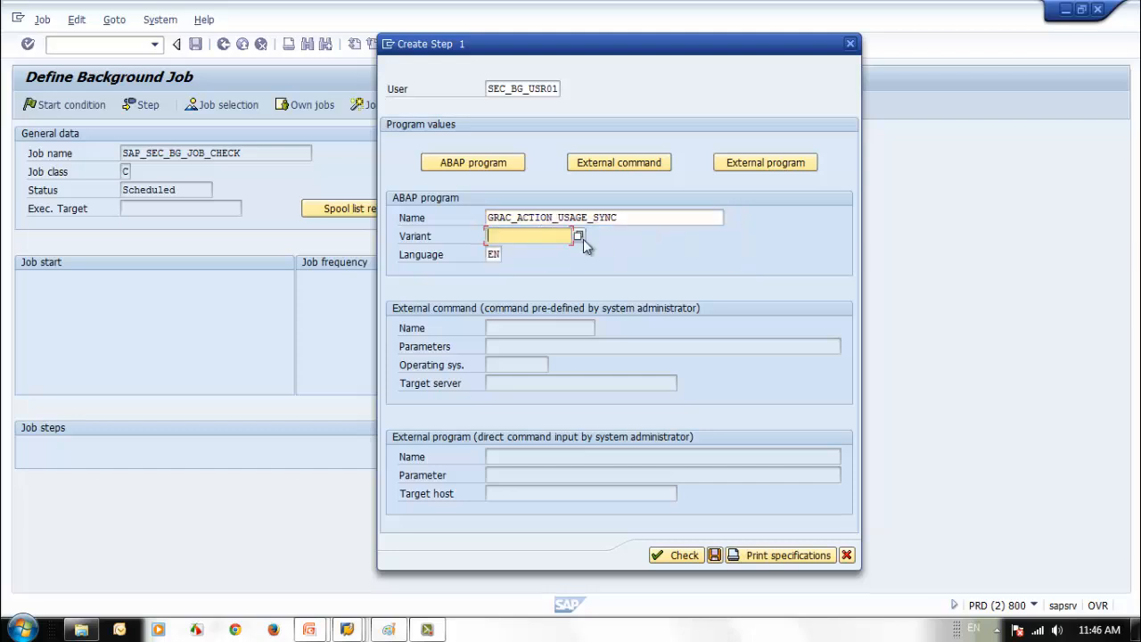
pyautogui.click(577, 236)
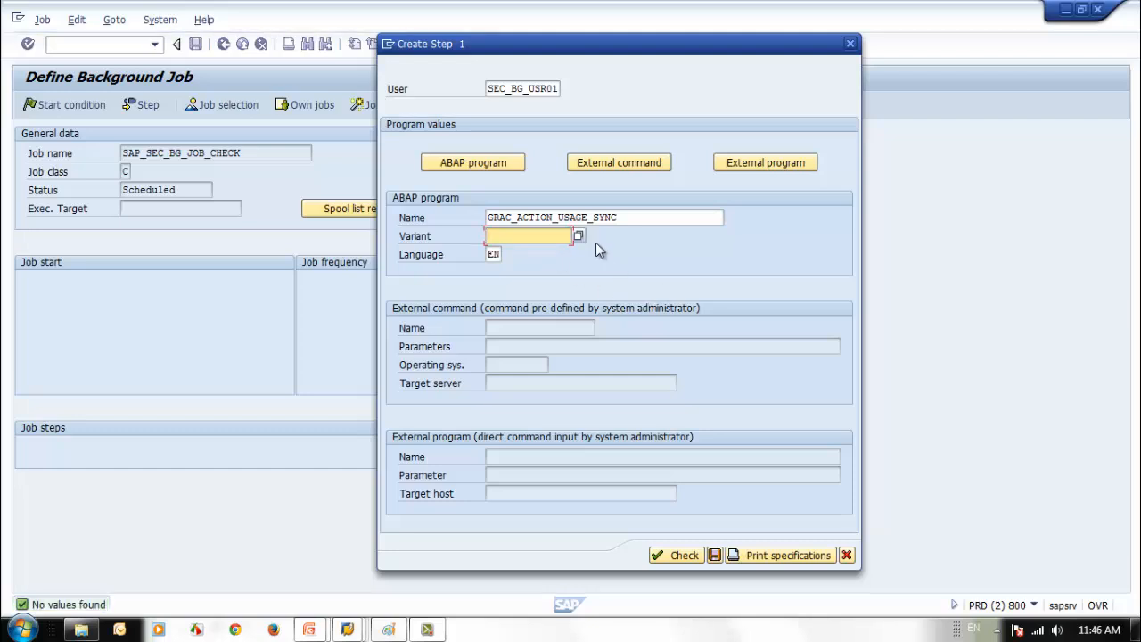
pyautogui.click(638, 217)
pyautogui.moveTo(641, 217); pyautogui.dragTo(344, 189)
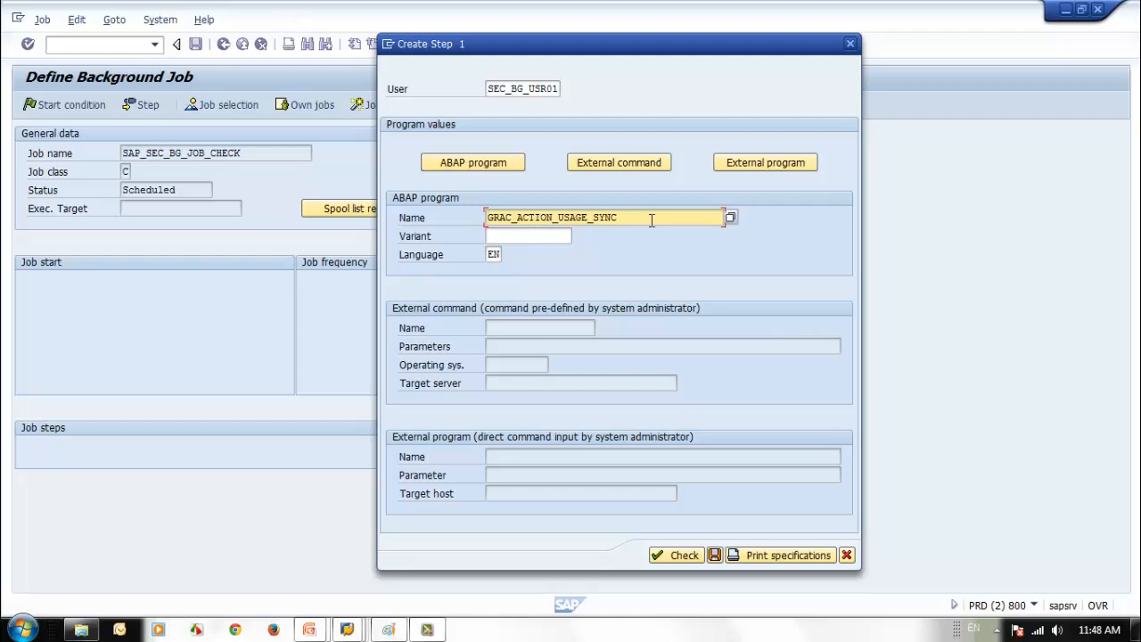
# - Choose variant TEST_VAR, check and save the step, and return to the job definition
pyautogui.click(496, 236)
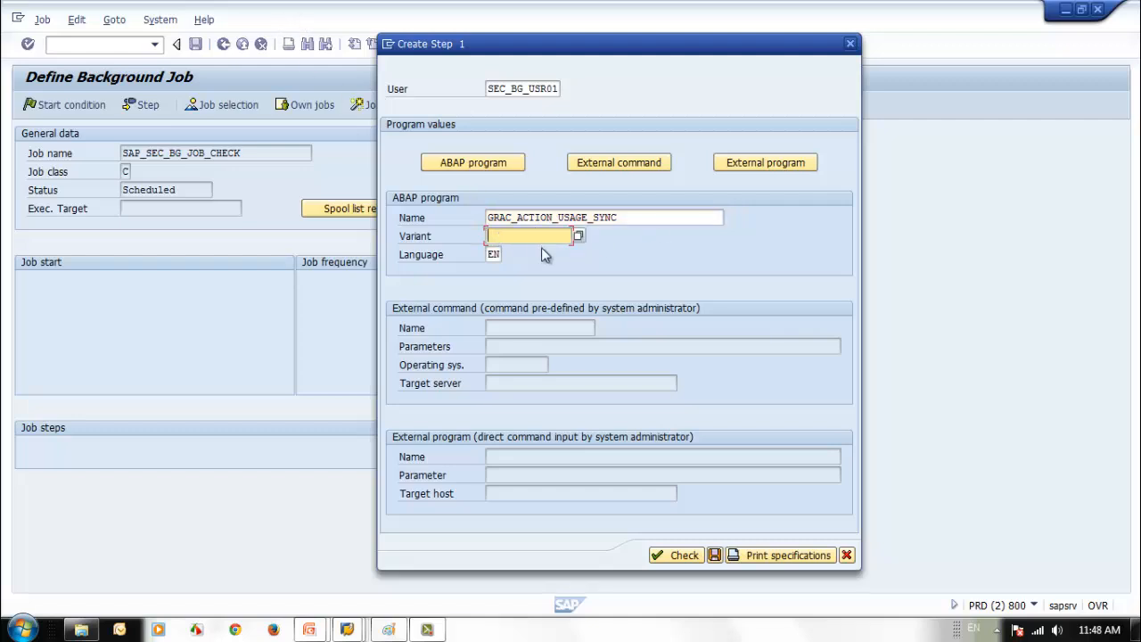
pyautogui.click(578, 236)
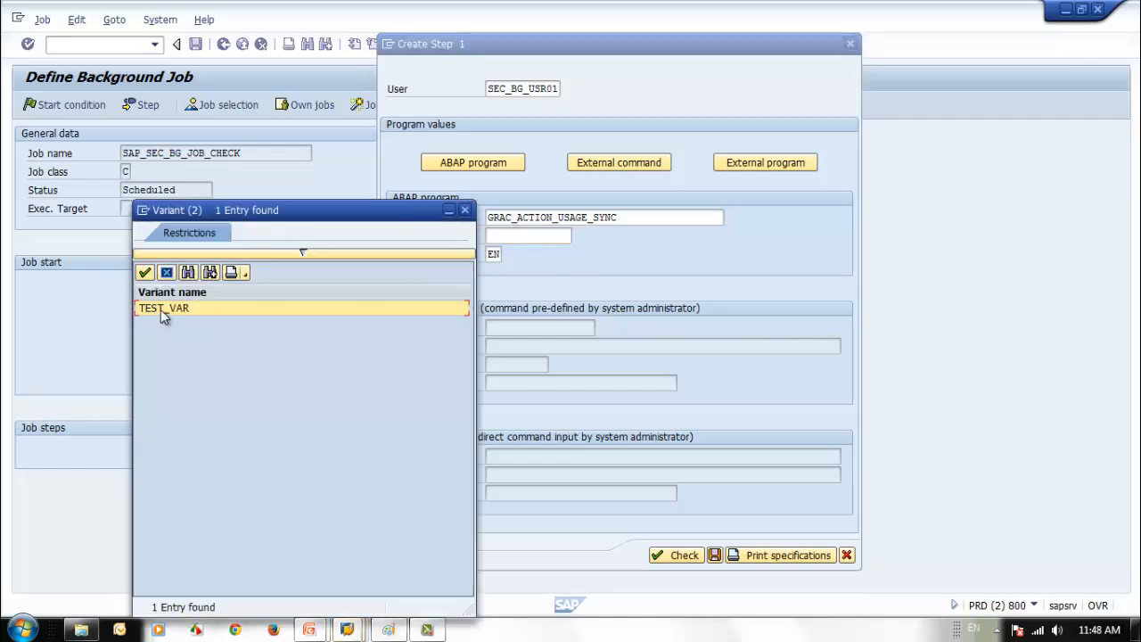
pyautogui.doubleClick(161, 309)
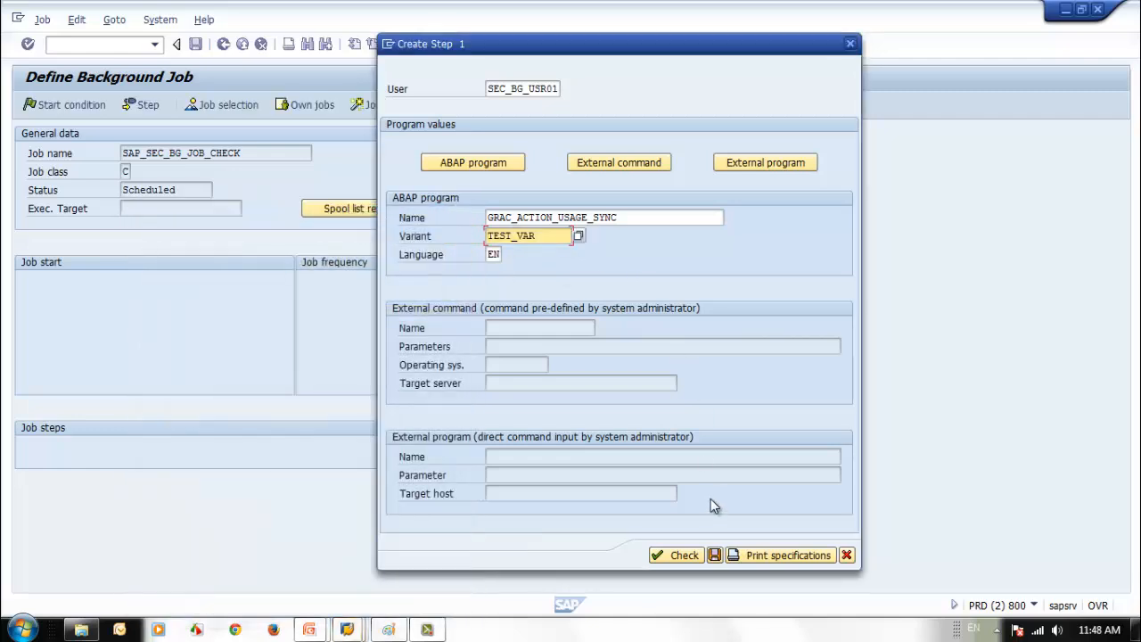
pyautogui.click(675, 562)
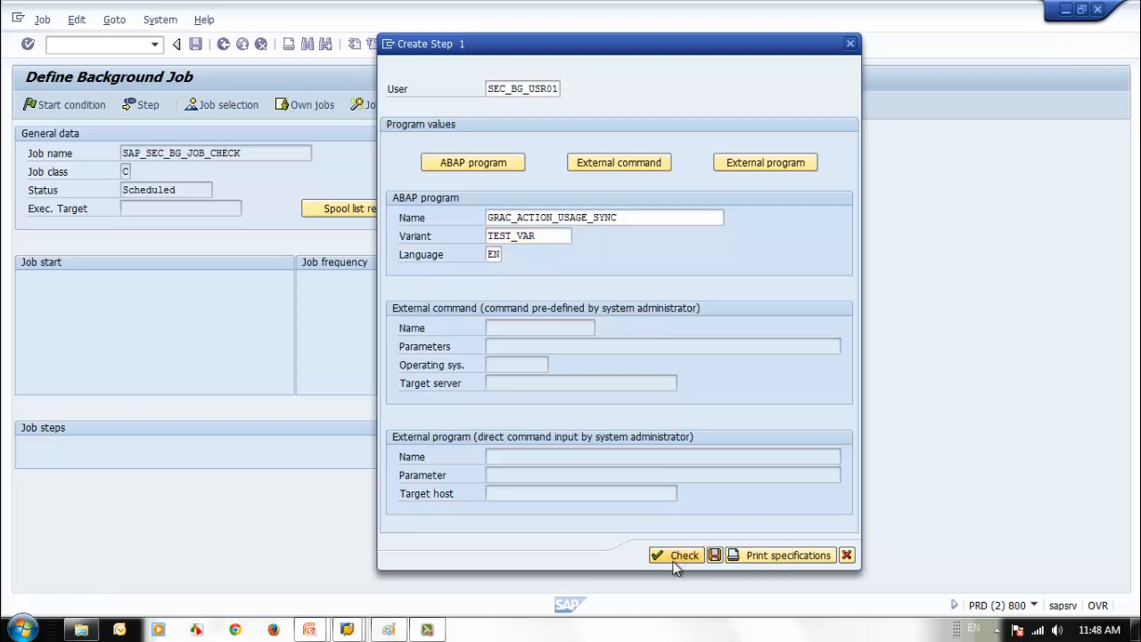
pyautogui.click(714, 555)
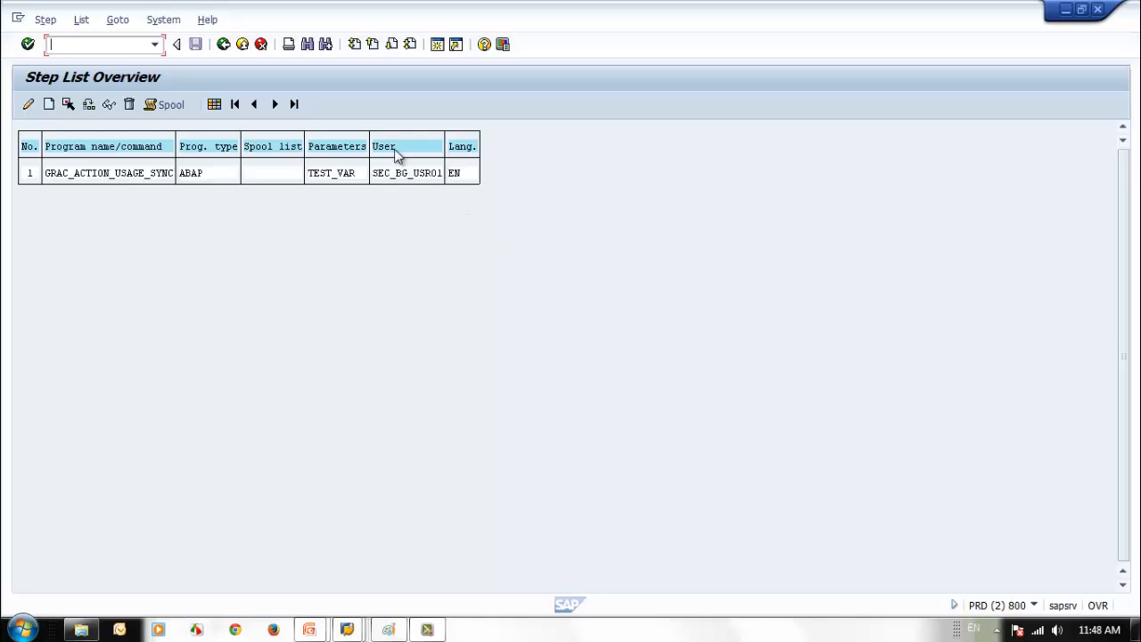
pyautogui.click(224, 45)
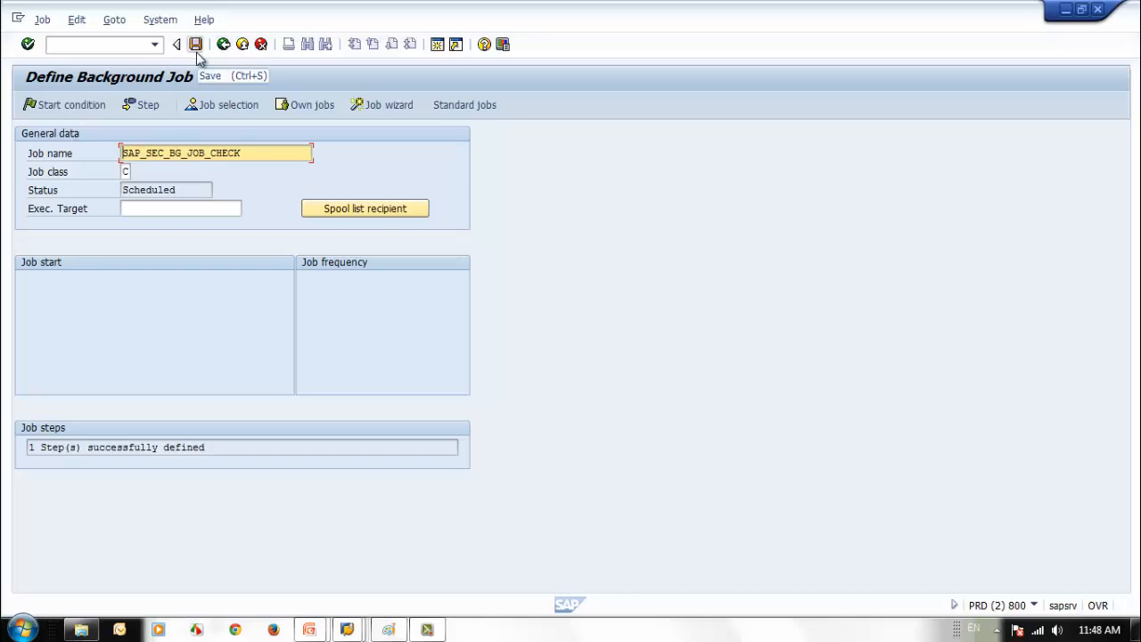
# - Set the job's start condition to Date/Time with start date 17.05.2014
pyautogui.click(71, 105)
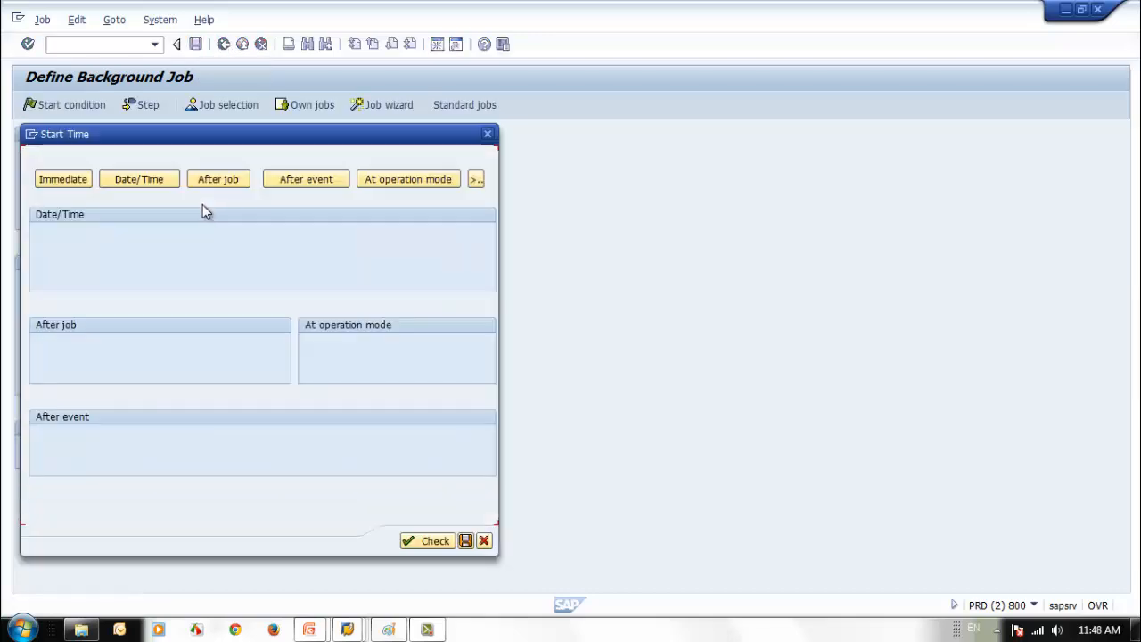
pyautogui.click(154, 184)
pyautogui.press('F4')
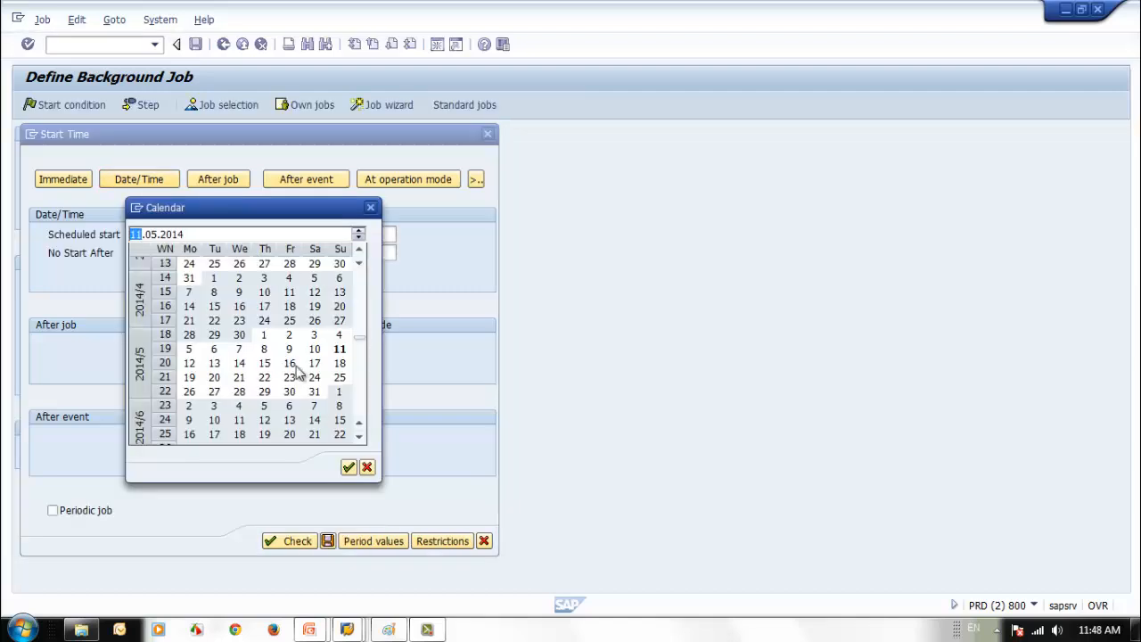
pyautogui.doubleClick(292, 364)
pyautogui.click(374, 234)
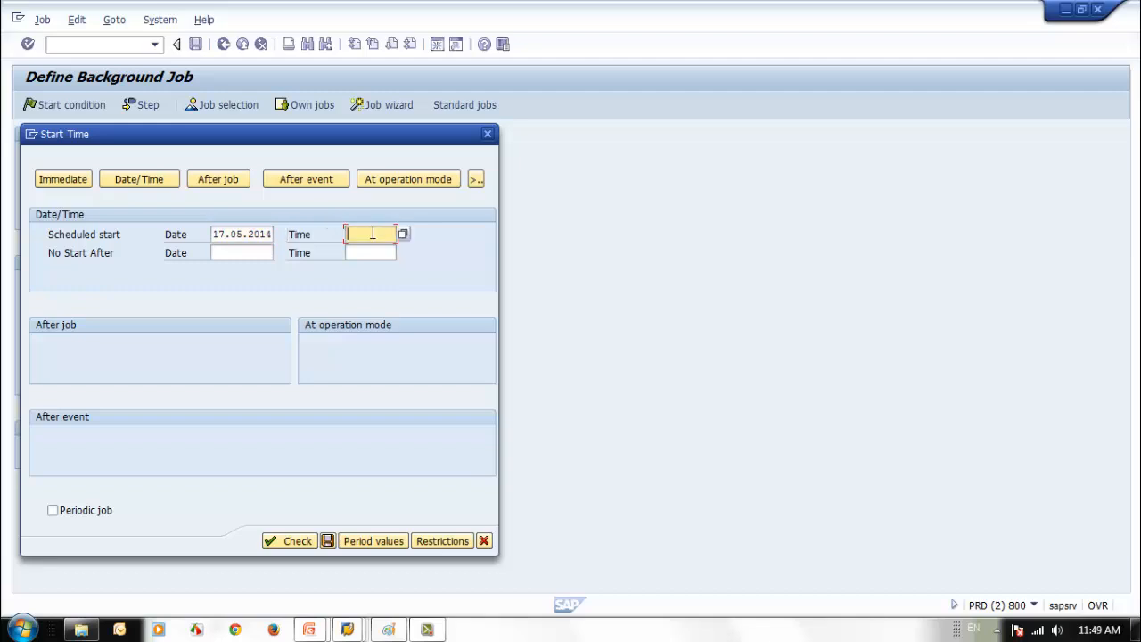
pyautogui.click(234, 234)
pyautogui.click(279, 234)
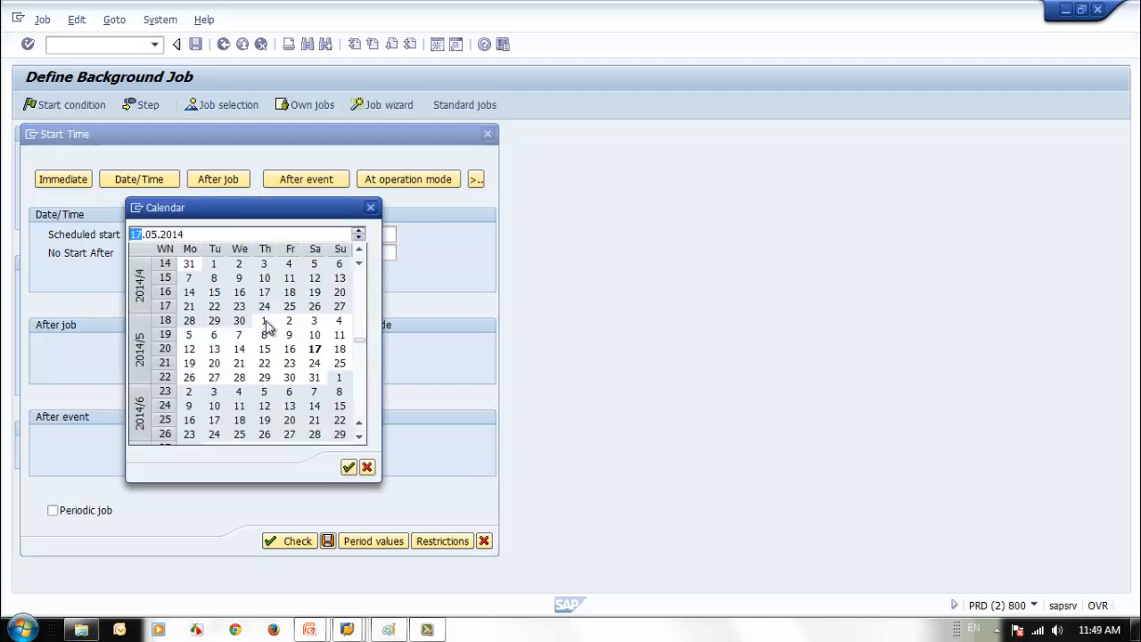
pyautogui.click(371, 207)
# - Set start time 09:00:00, save the start condition and save the job as Released
pyautogui.click(376, 234)
pyautogui.click(378, 236)
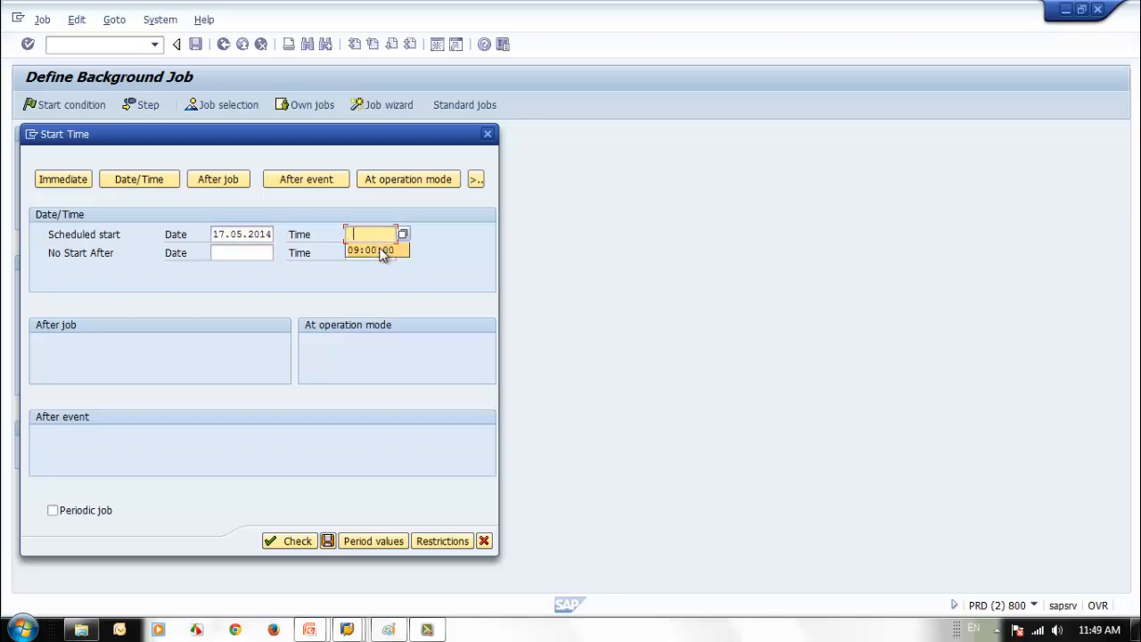
pyautogui.click(381, 251)
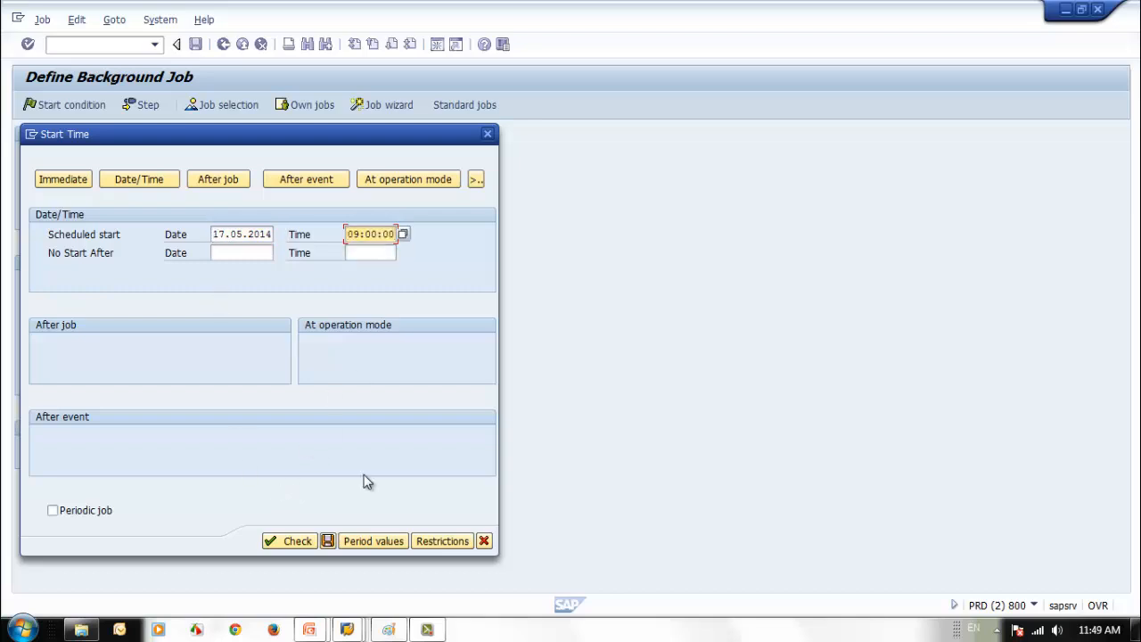
pyautogui.click(294, 542)
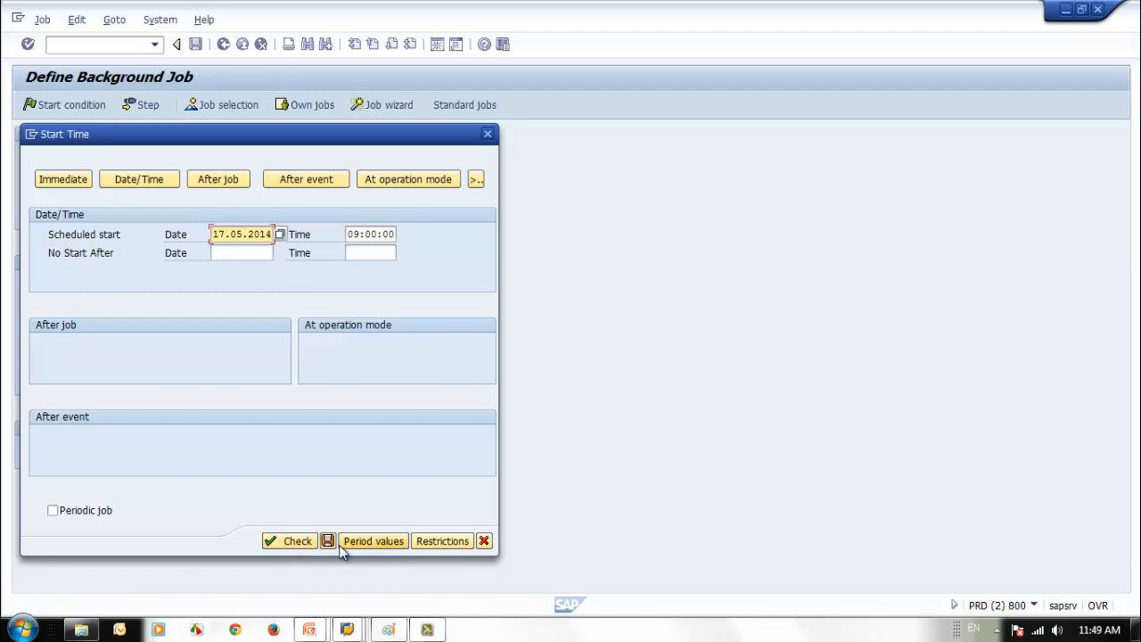
pyautogui.click(328, 541)
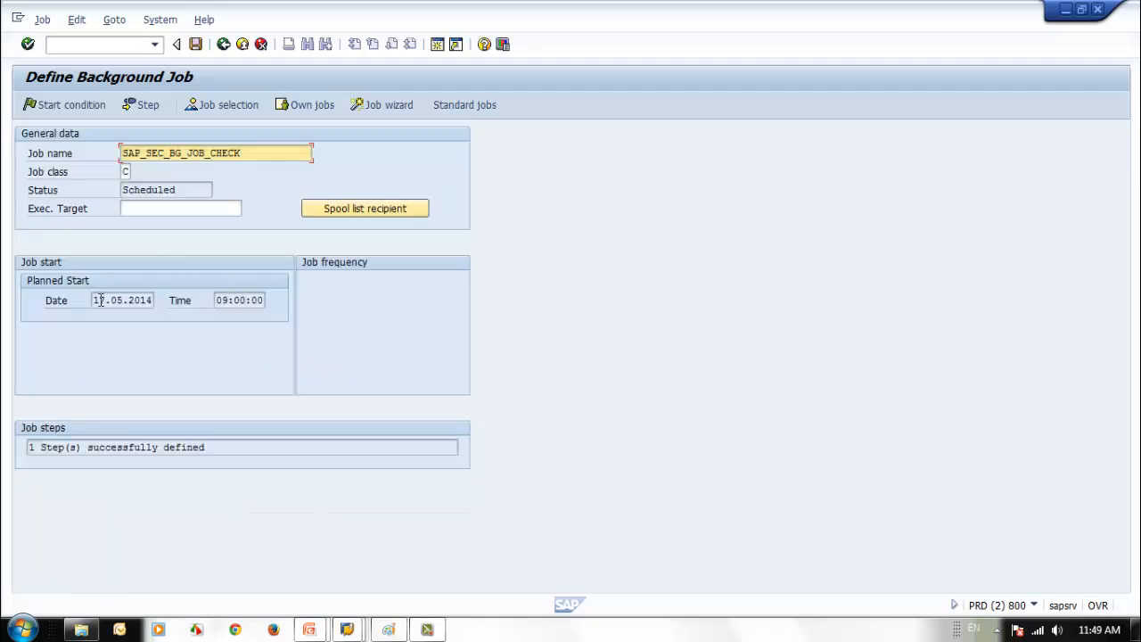
pyautogui.click(194, 44)
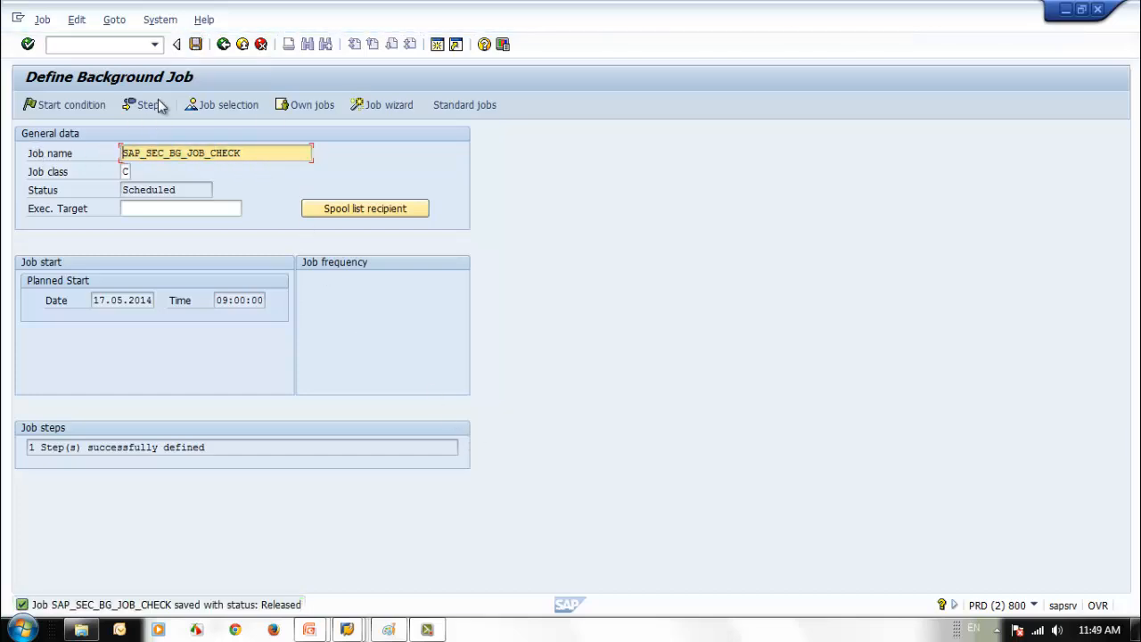
pyautogui.click(223, 44)
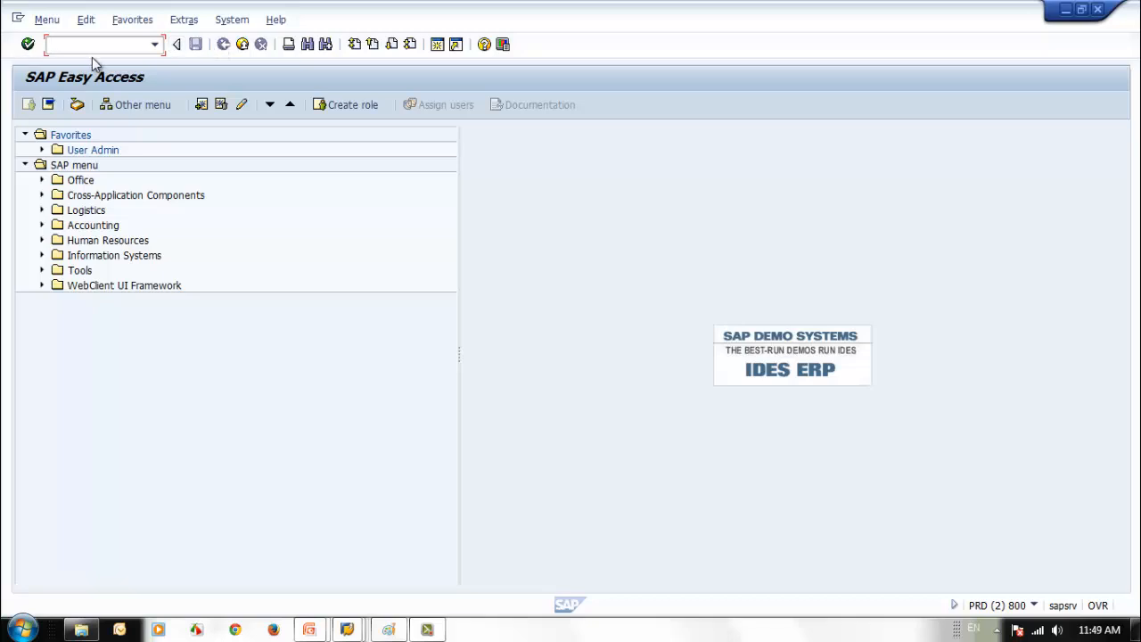
# - In SM37, list jobs for user name * from 17.05.2014 to 17.05.2014
pyautogui.write('sm37')
pyautogui.press('Return')
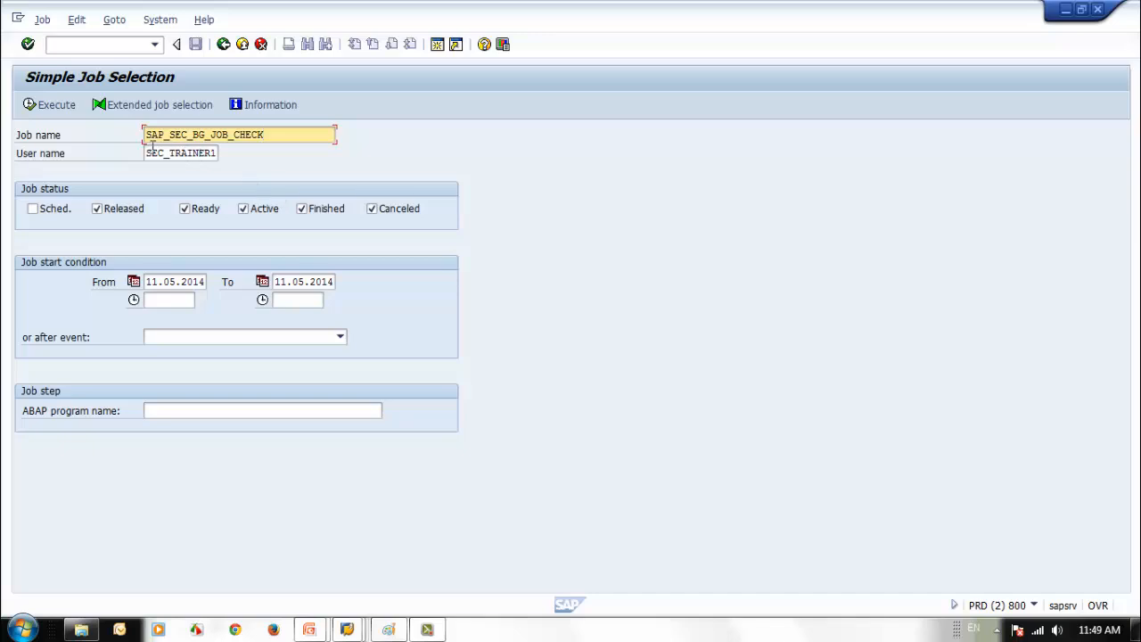
pyautogui.moveTo(148, 153); pyautogui.dragTo(341, 178)
pyautogui.press('BackSpace')
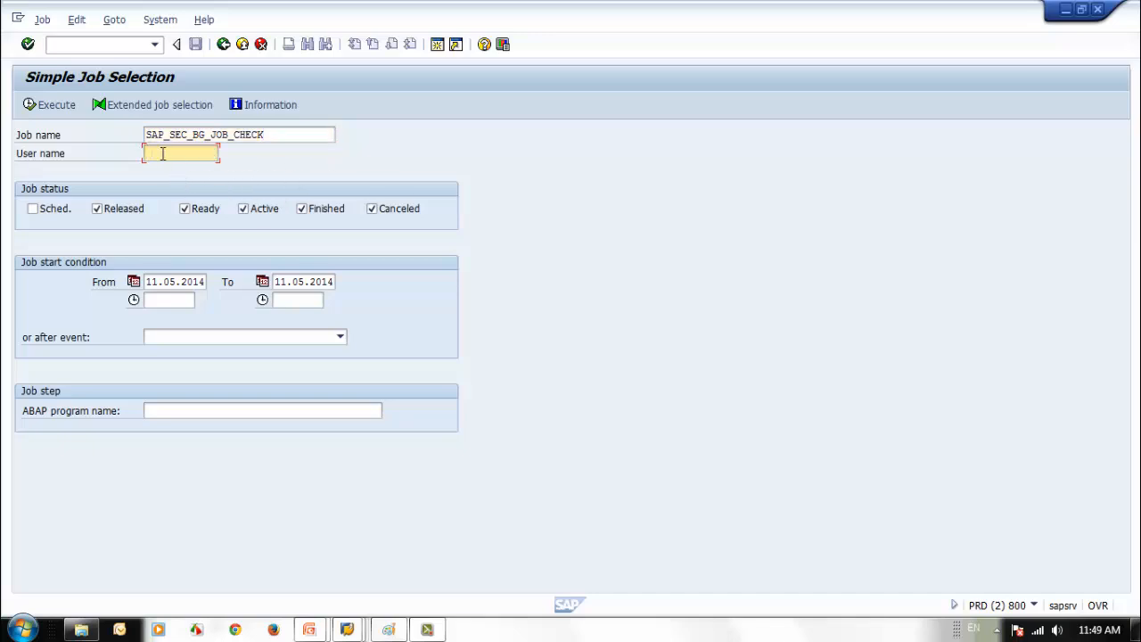
pyautogui.write('*')
pyautogui.click(149, 281)
pyautogui.write('7')
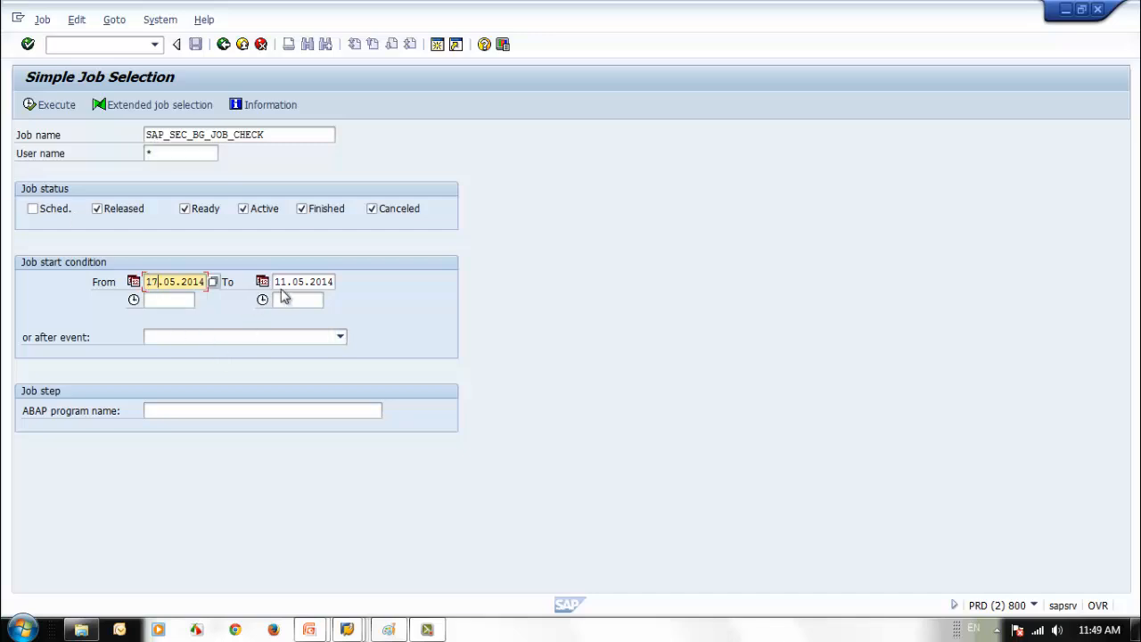
pyautogui.click(280, 282)
pyautogui.write('7')
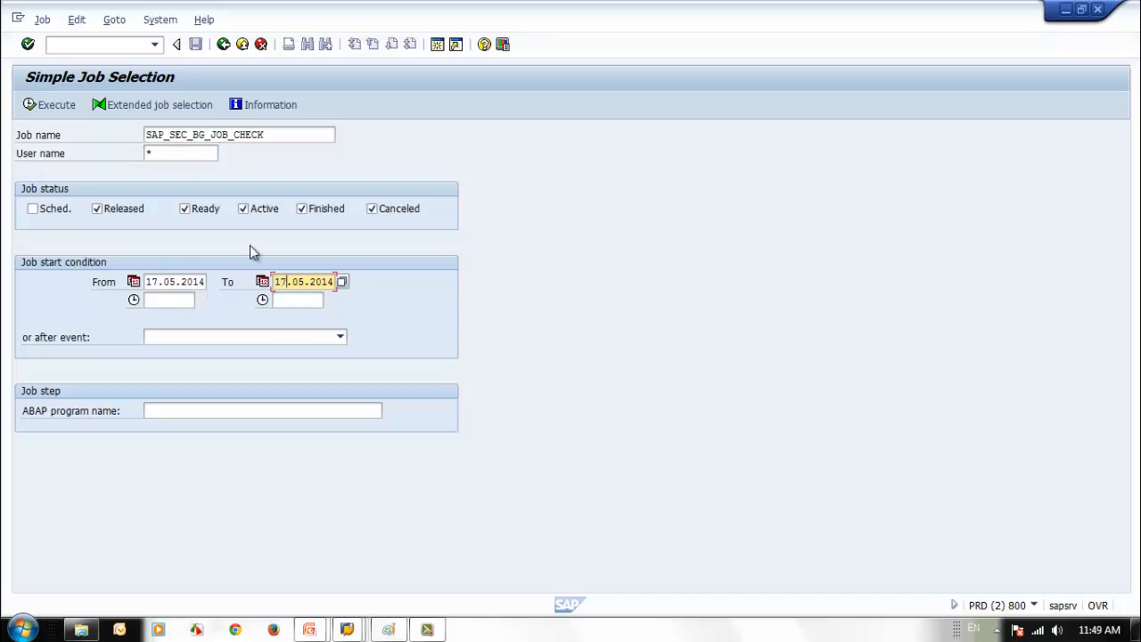
pyautogui.click(53, 106)
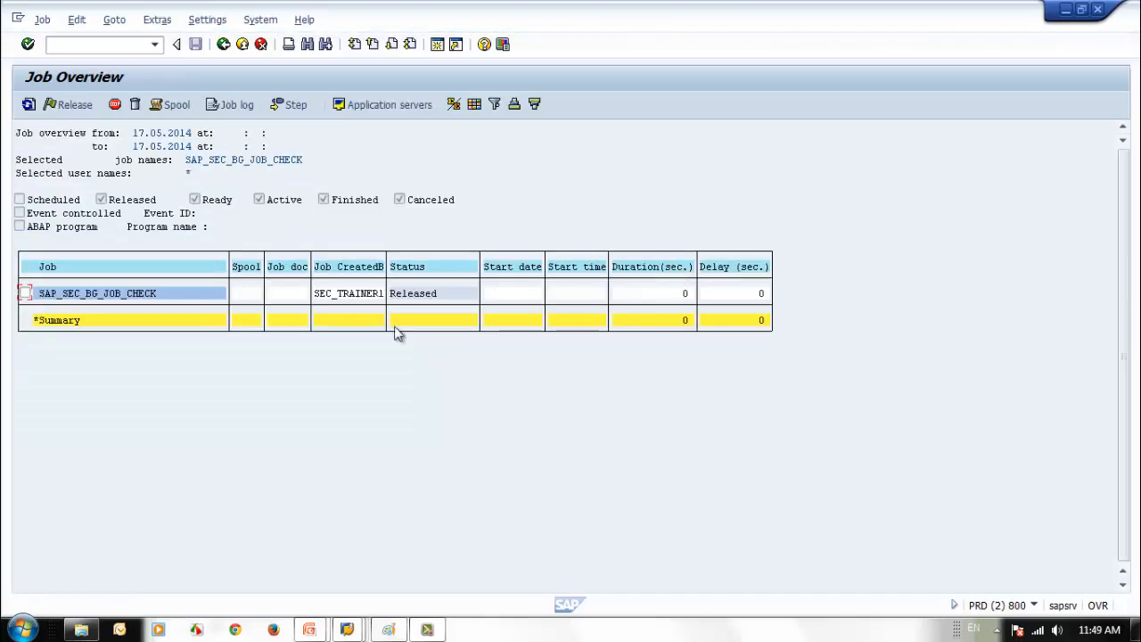
pyautogui.click(118, 298)
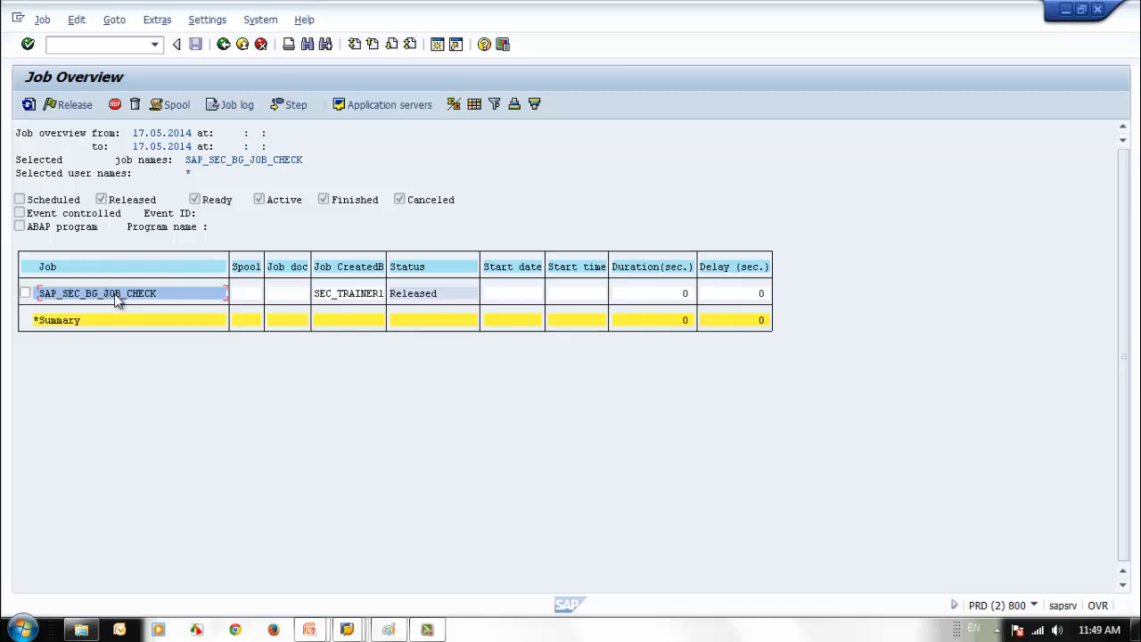
pyautogui.click(25, 294)
pyautogui.click(289, 104)
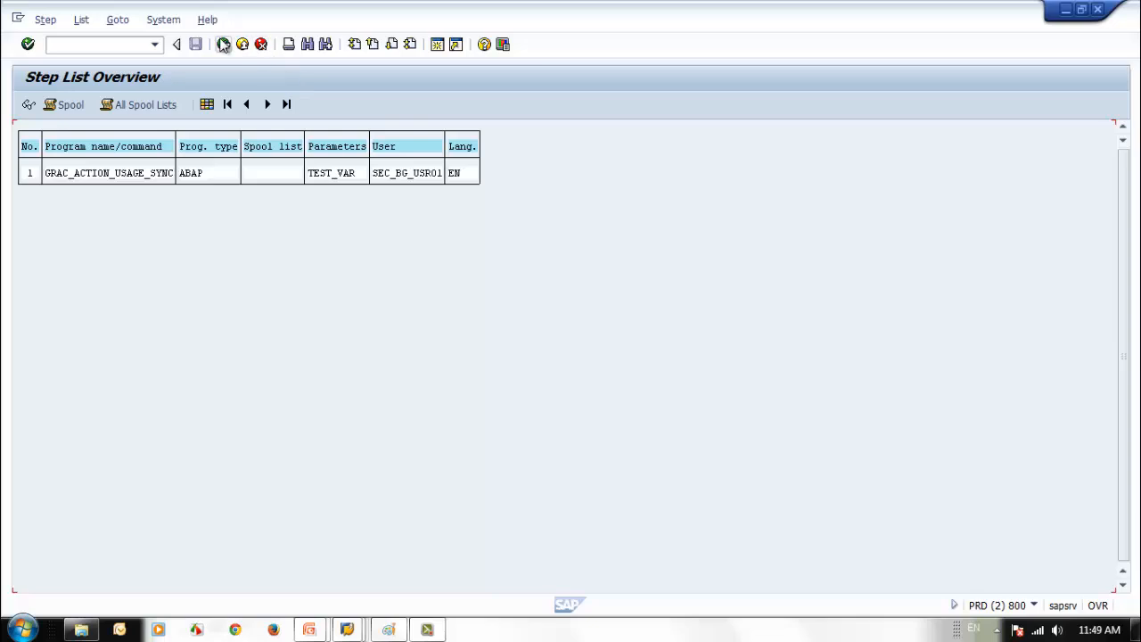
pyautogui.click(223, 44)
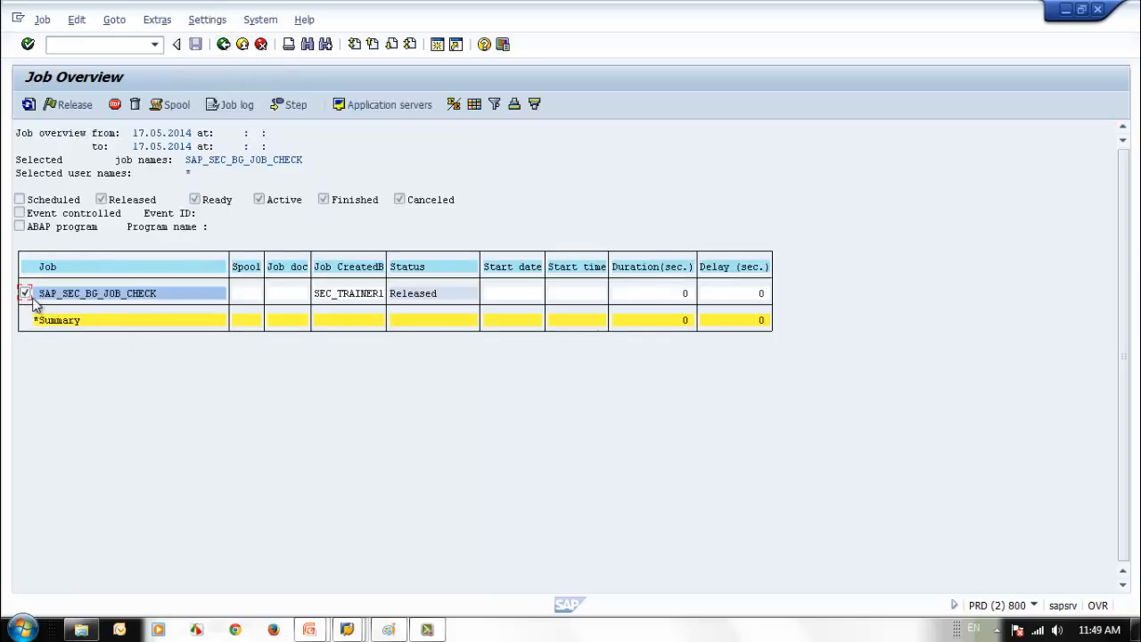
pyautogui.click(26, 295)
pyautogui.click(25, 293)
pyautogui.click(287, 107)
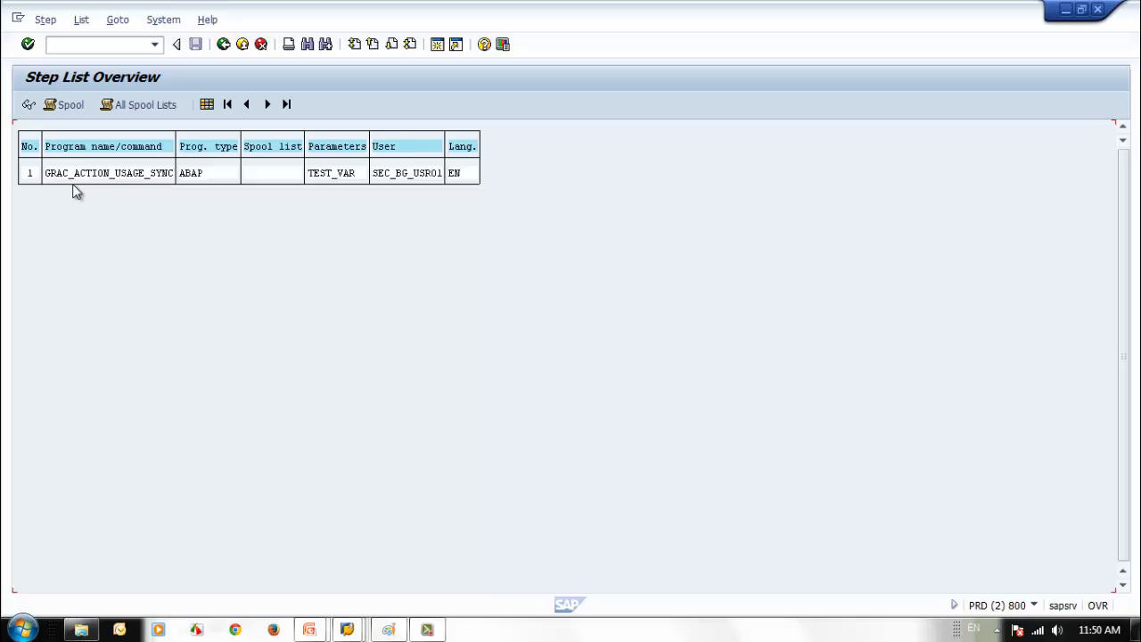
pyautogui.click(223, 45)
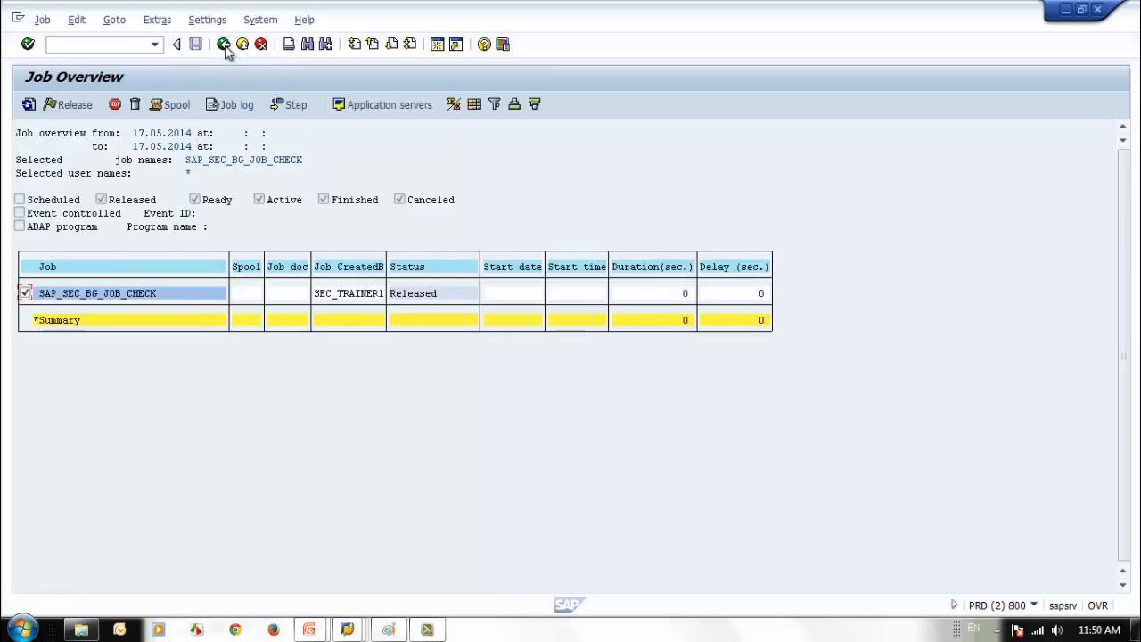
pyautogui.click(27, 293)
pyautogui.click(25, 294)
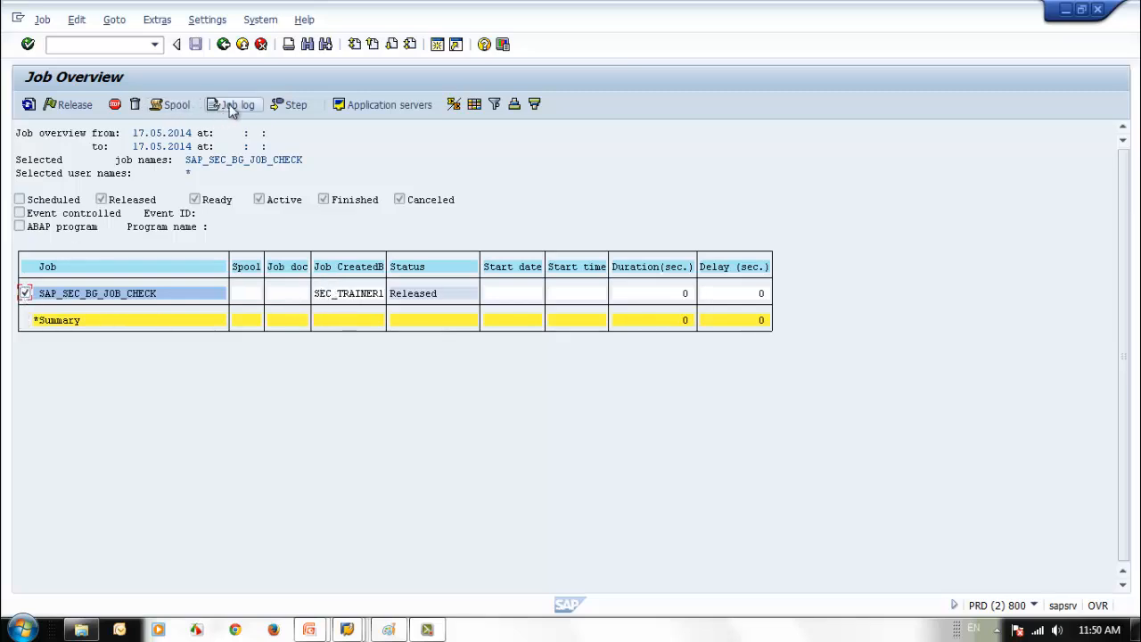
pyautogui.click(287, 105)
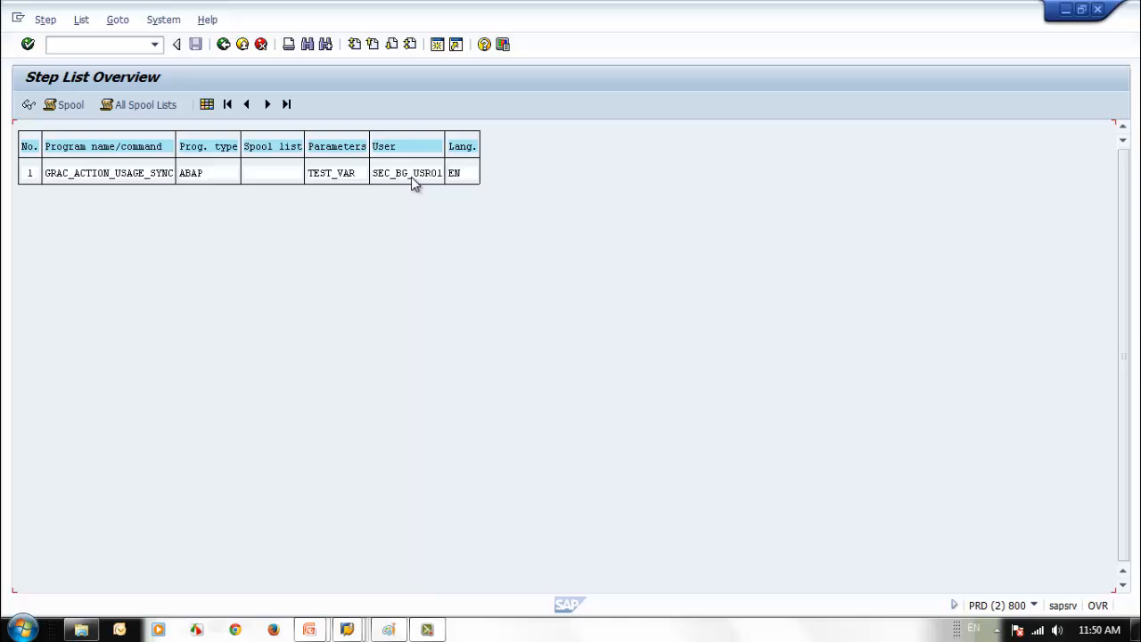
pyautogui.click(223, 45)
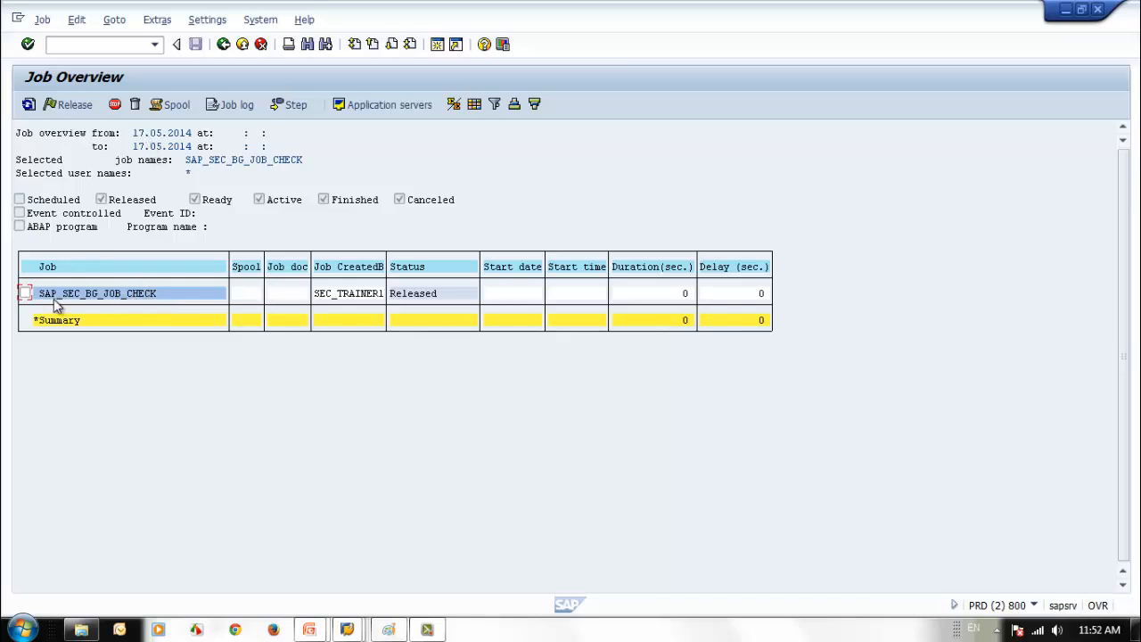
# - Tick and untick the SAP_SEC_BG_JOB_CHECK job row, then go back to Simple Job Selection
pyautogui.click(25, 293)
pyautogui.click(25, 293)
pyautogui.click(224, 43)
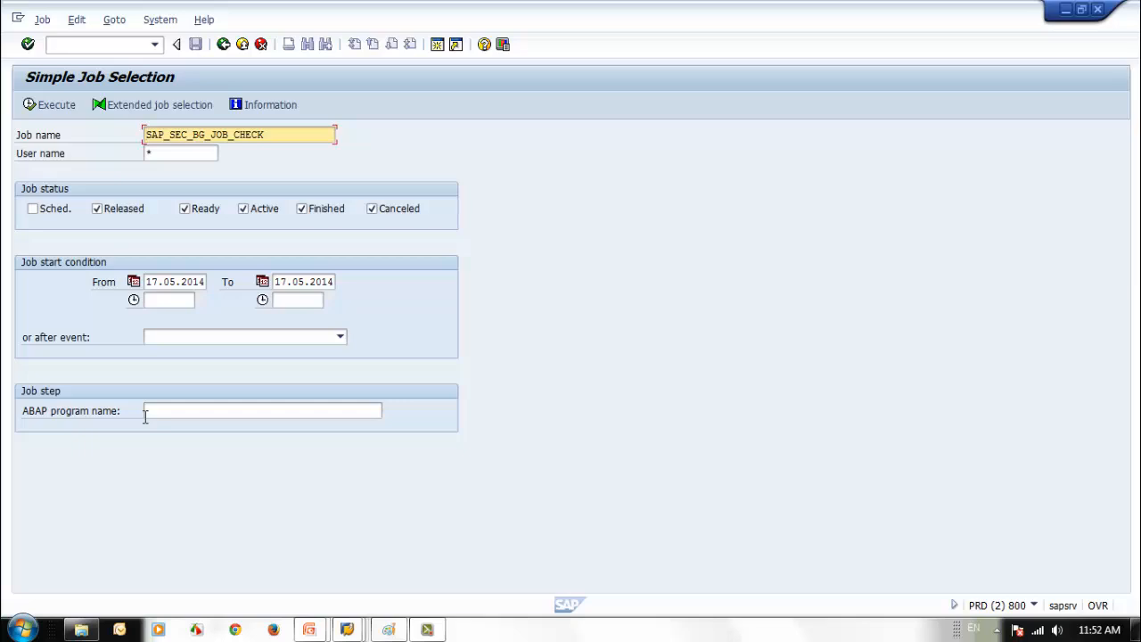
# - Return to the main menu and start user maintenance with SU01
pyautogui.click(224, 44)
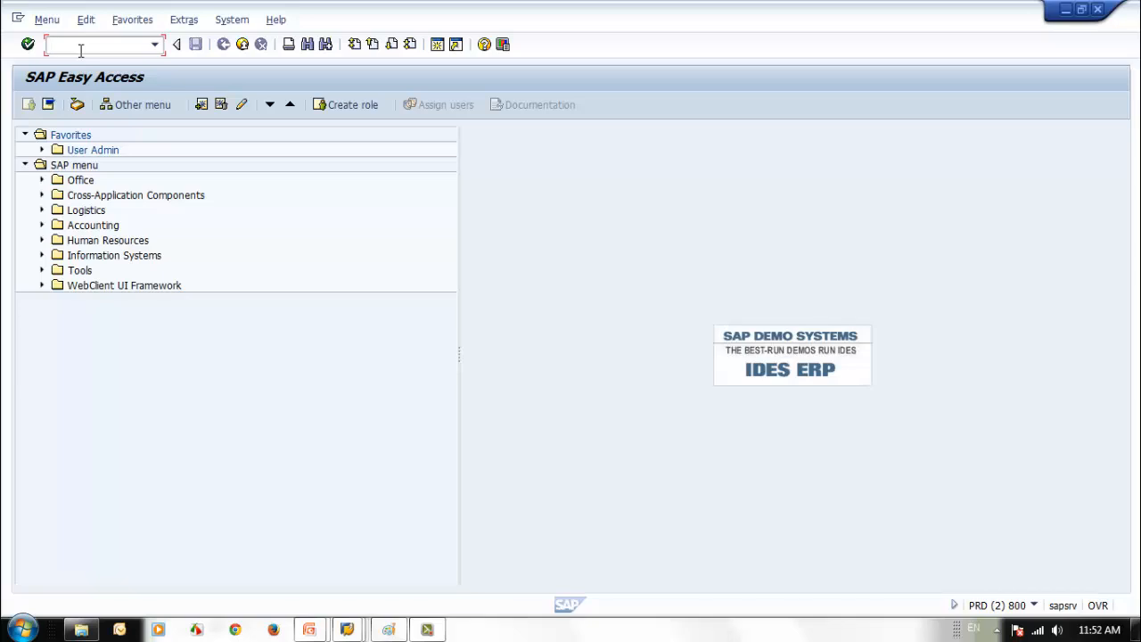
pyautogui.write('se')
pyautogui.press('BackSpace')
pyautogui.press('BackSpace')
pyautogui.write('d')
pyautogui.press('BackSpace')
pyautogui.write('su01')
pyautogui.press('Return')
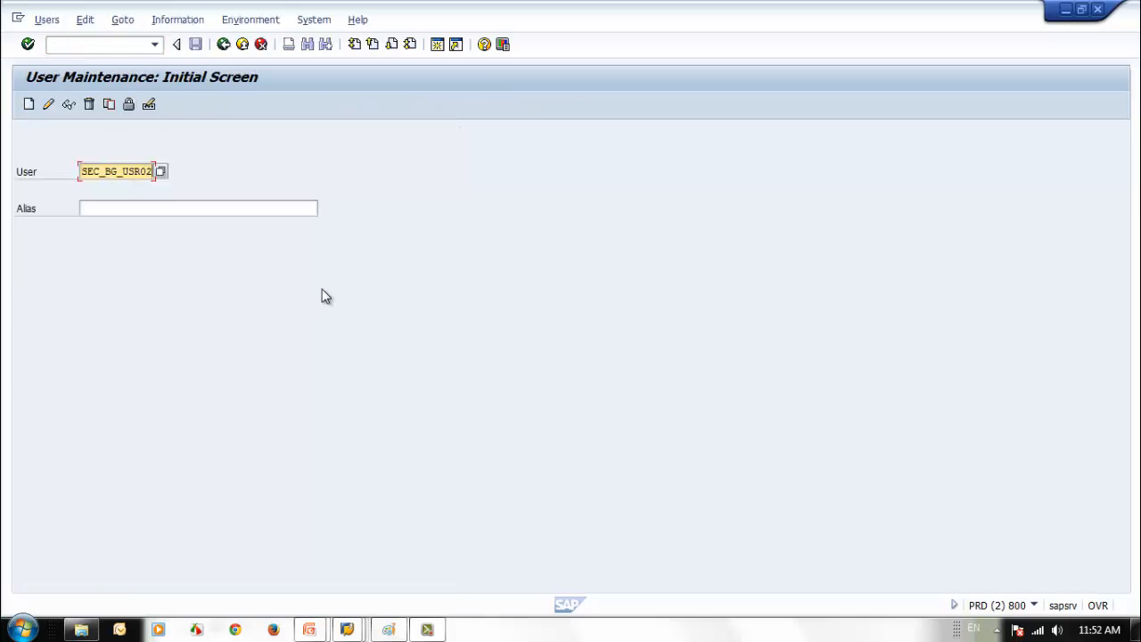
# - Replace the unknown user with sec_student1 from the history and open it in change mode
pyautogui.click(48, 104)
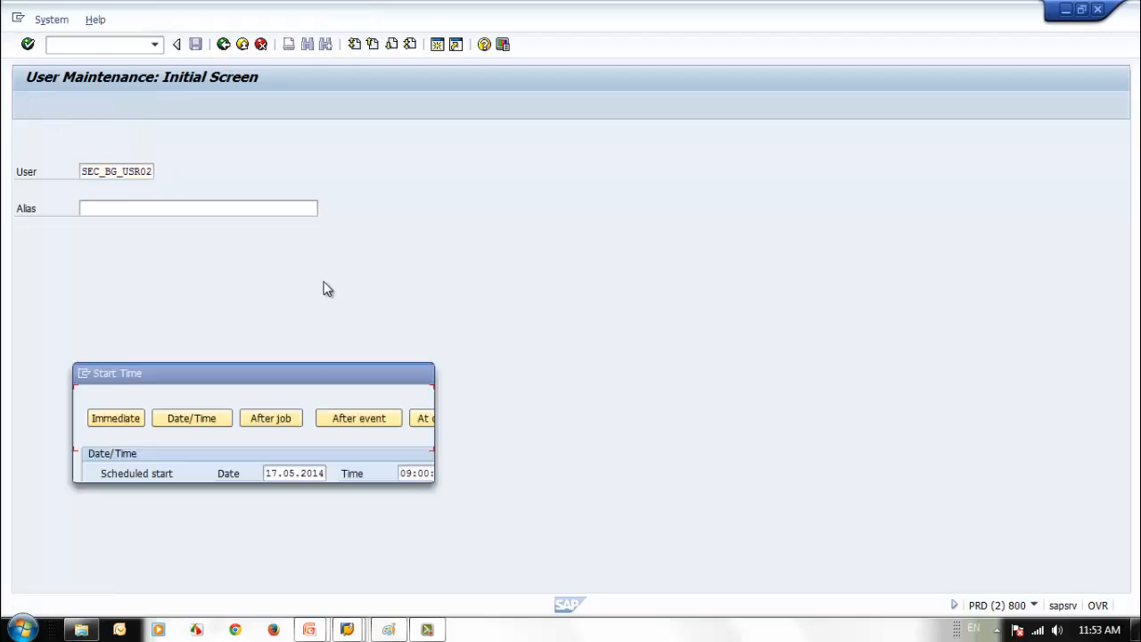
pyautogui.click(401, 468)
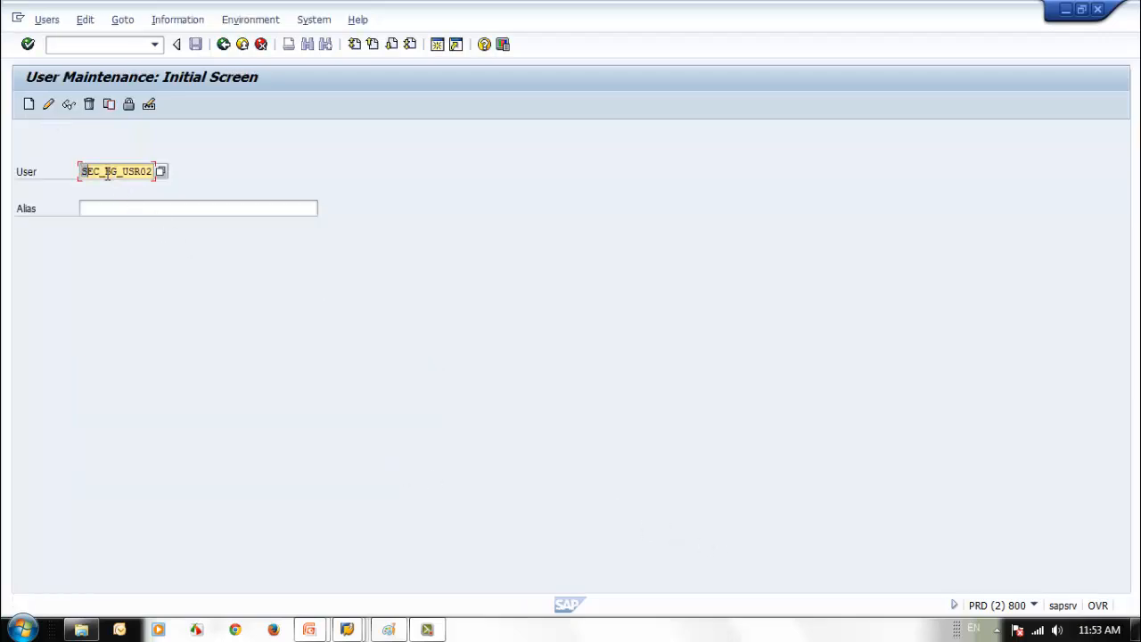
pyautogui.moveTo(87, 169); pyautogui.dragTo(218, 194)
pyautogui.press('Delete')
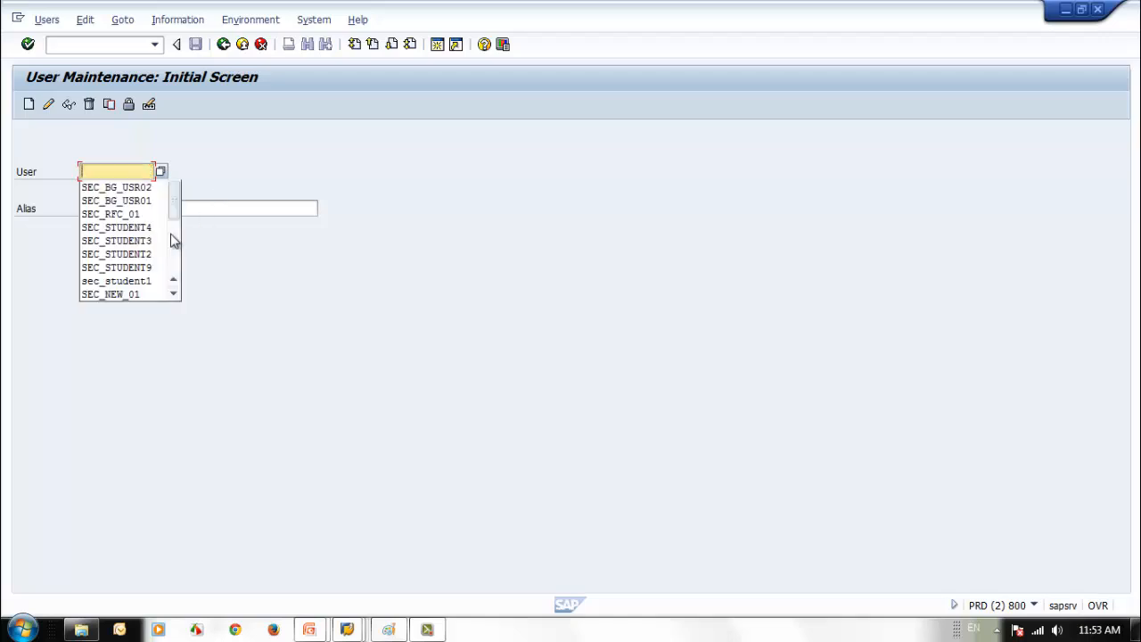
pyautogui.click(152, 280)
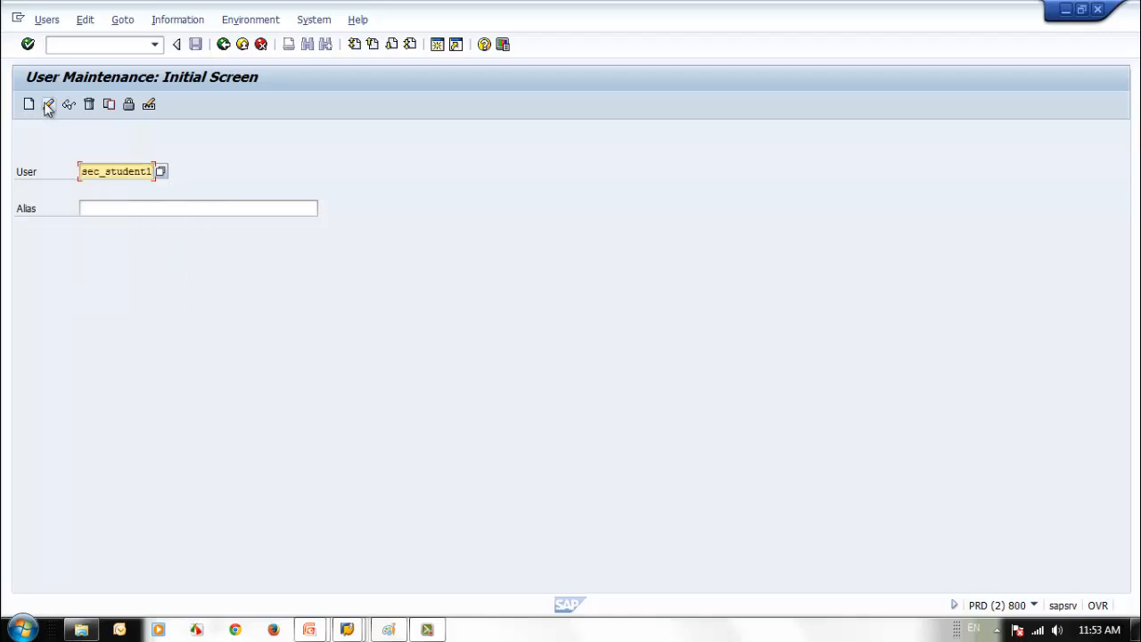
pyautogui.click(47, 105)
# - Look through the Roles, SNC and Logon data tabs, stop on Defaults, and bring SAP Logon forward
pyautogui.click(358, 194)
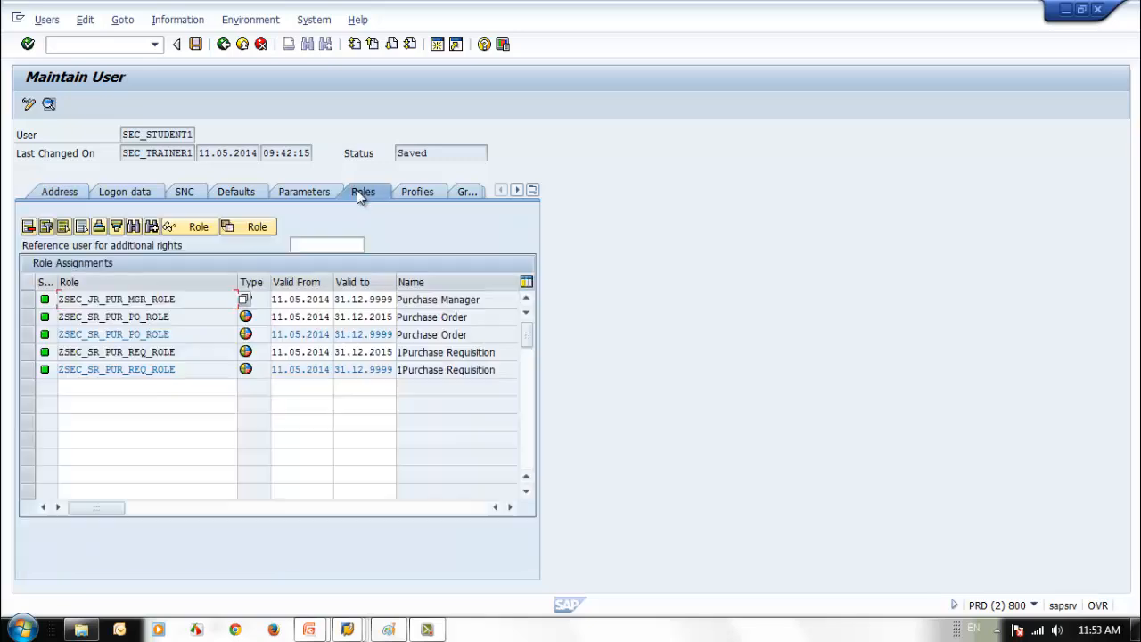
pyautogui.click(175, 191)
pyautogui.click(131, 194)
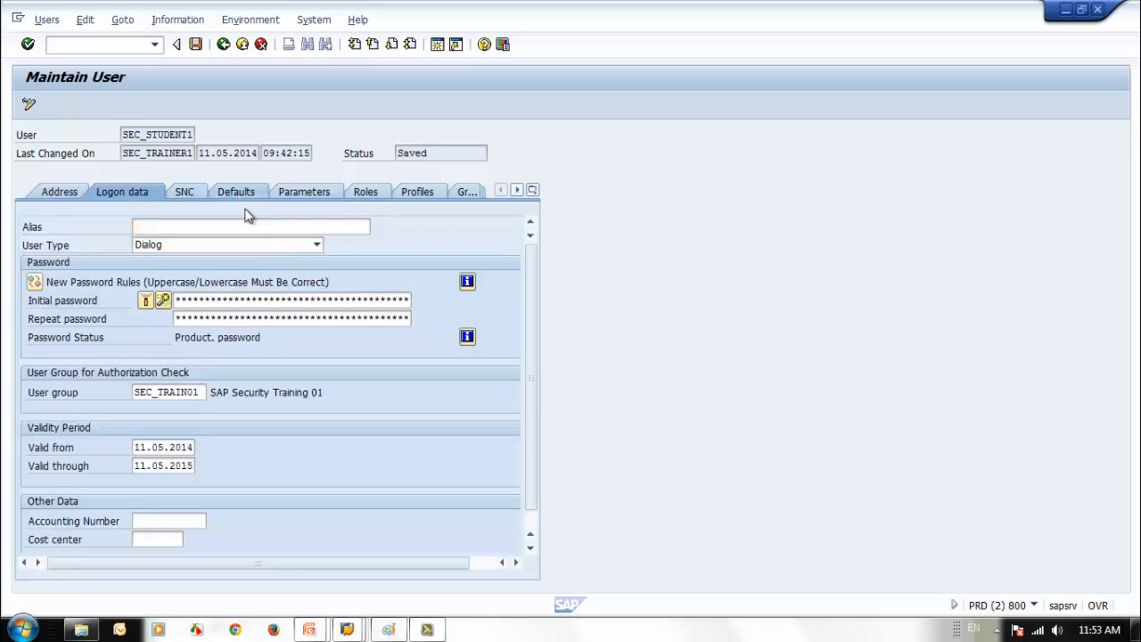
pyautogui.click(234, 192)
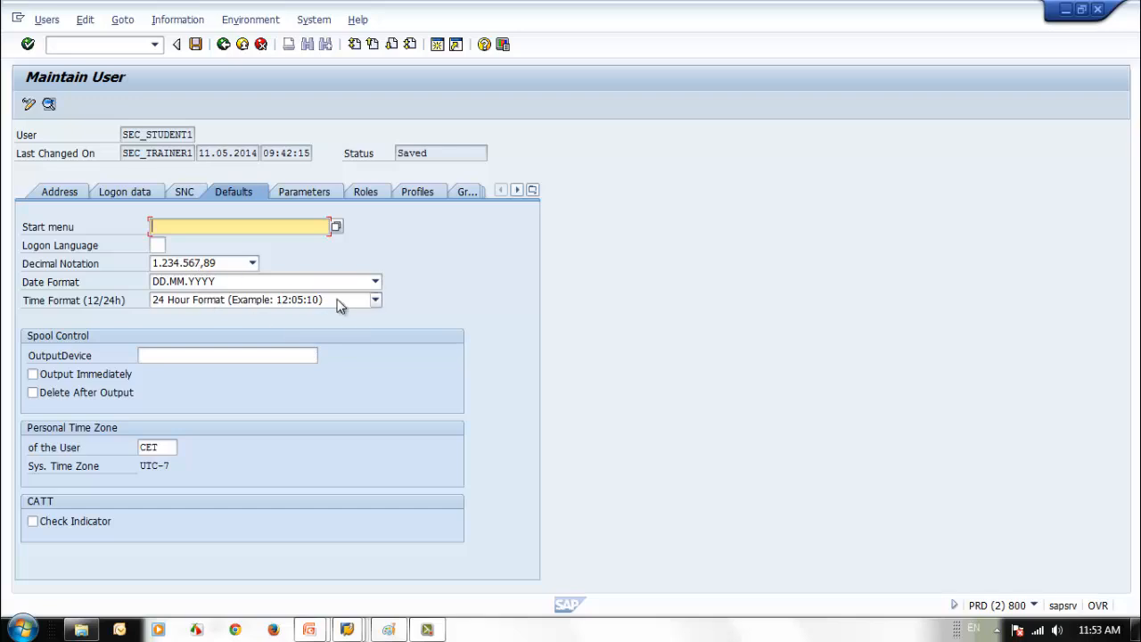
pyautogui.click(125, 135)
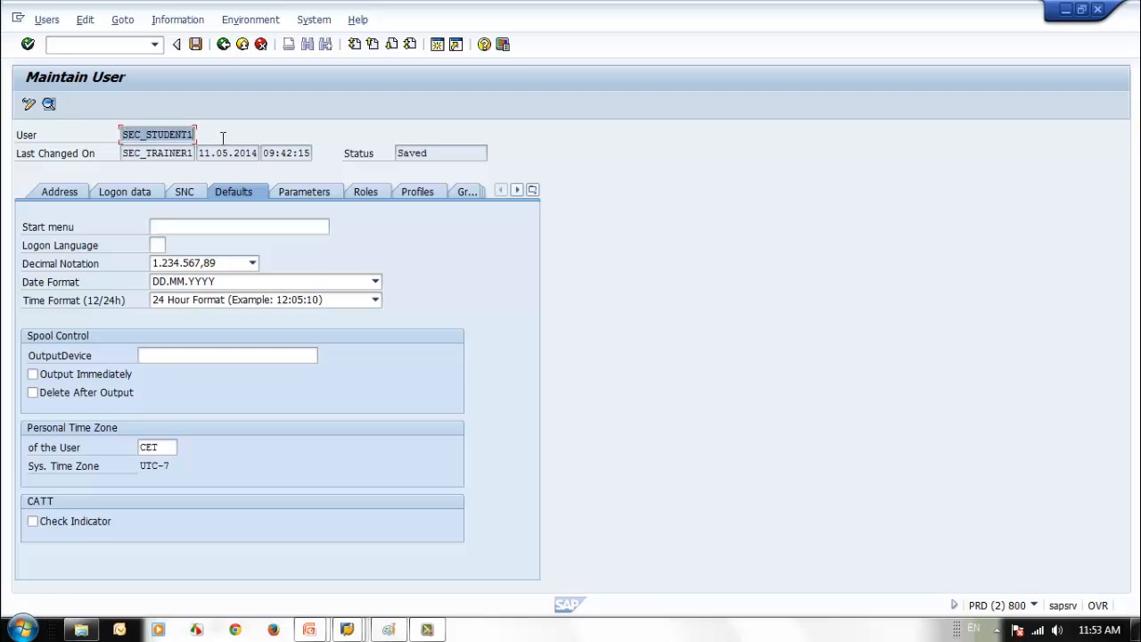
pyautogui.moveTo(347, 629)
pyautogui.click(242, 565)
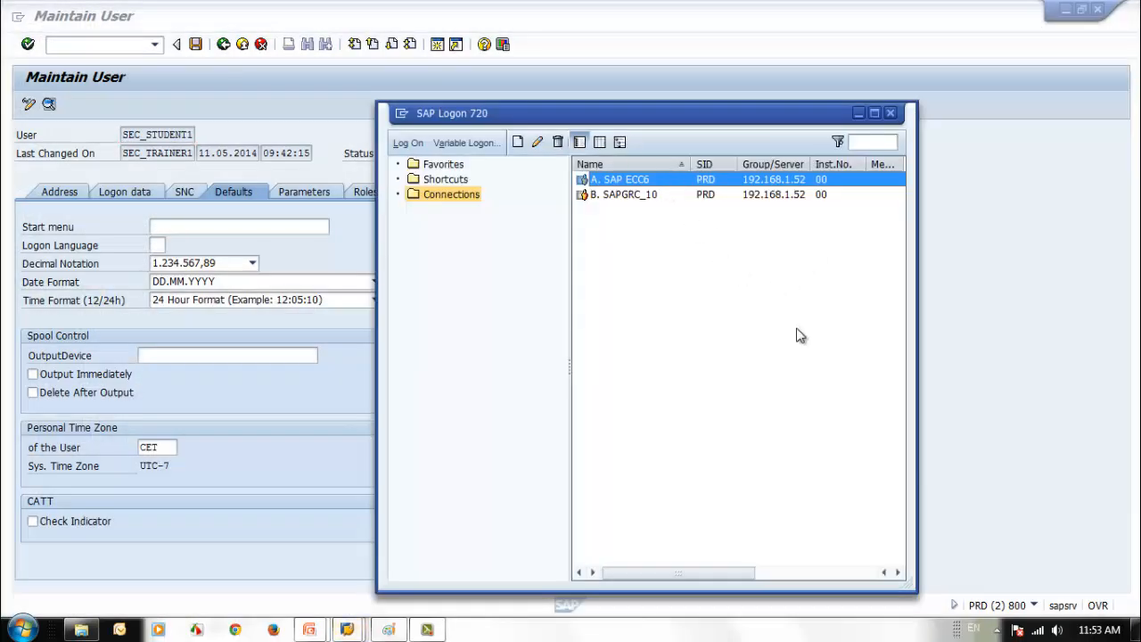
# - Log on to SAP ECC6 in client 800 as SEC_STUDENT1
pyautogui.press('Return')
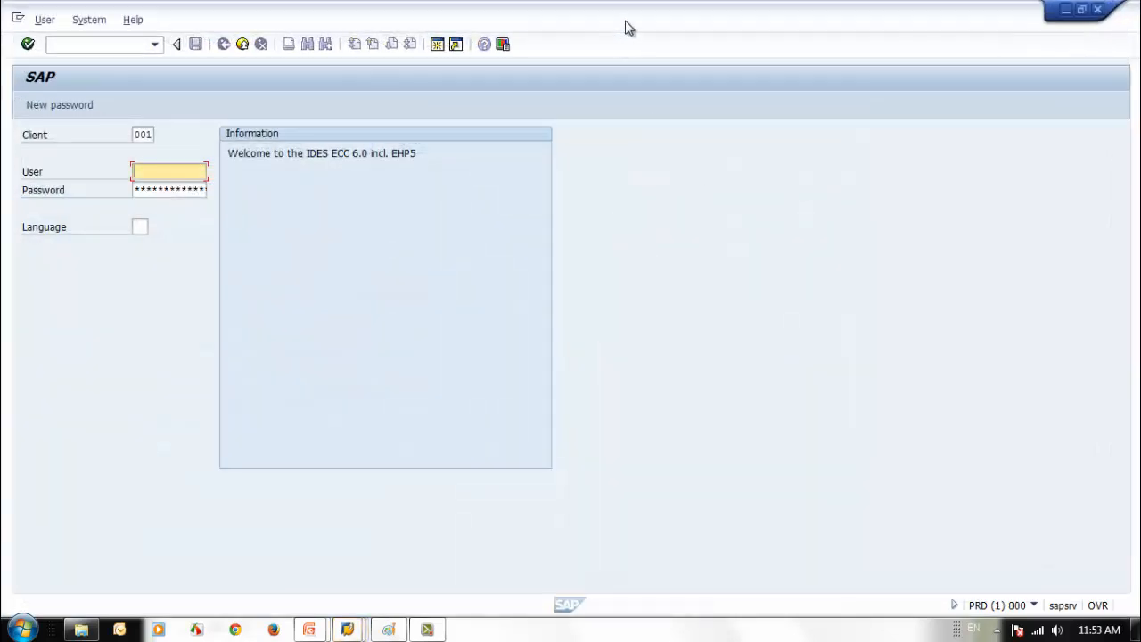
pyautogui.doubleClick(629, 27)
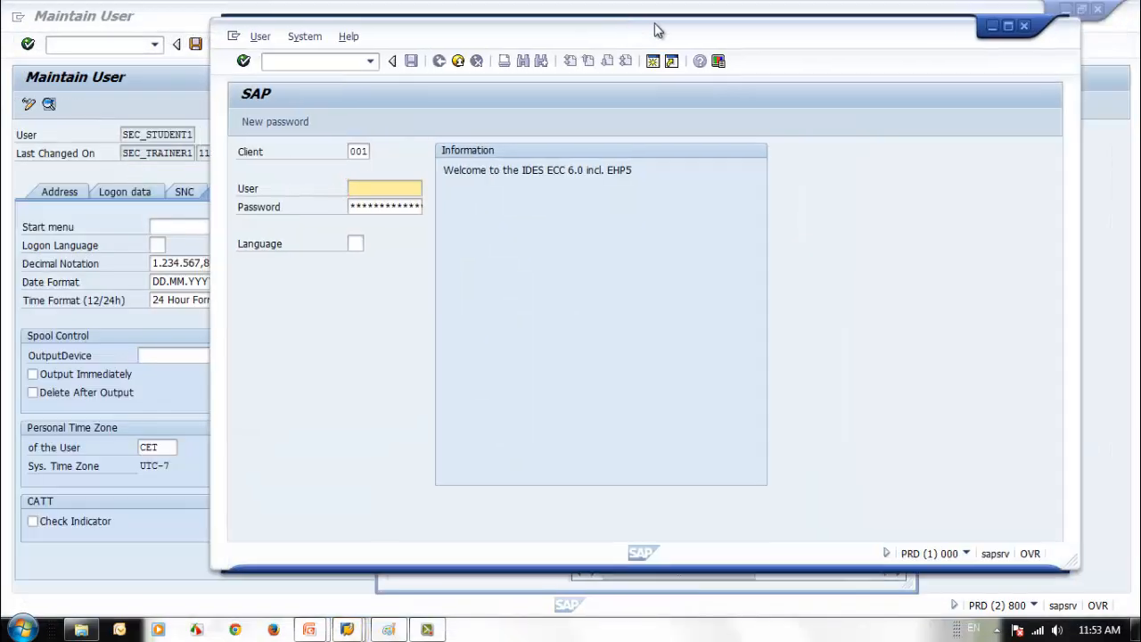
pyautogui.doubleClick(410, 154)
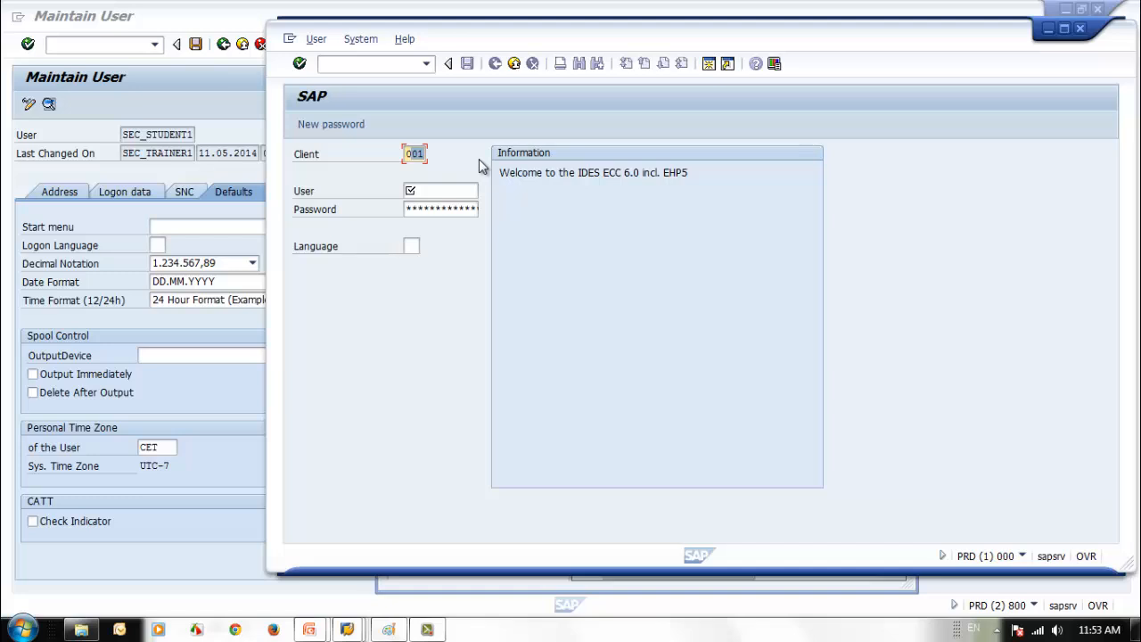
pyautogui.press('BackSpace')
pyautogui.write('800')
pyautogui.click(430, 190)
pyautogui.write('SEC_STUDENT1')
pyautogui.press('Tab')
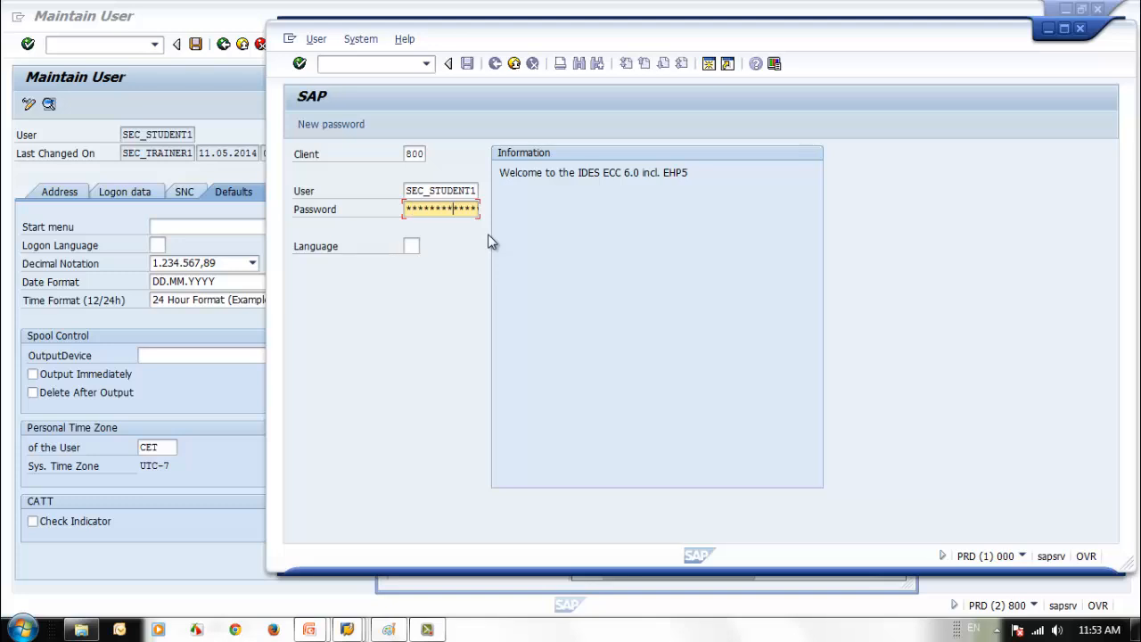
pyautogui.press('Return')
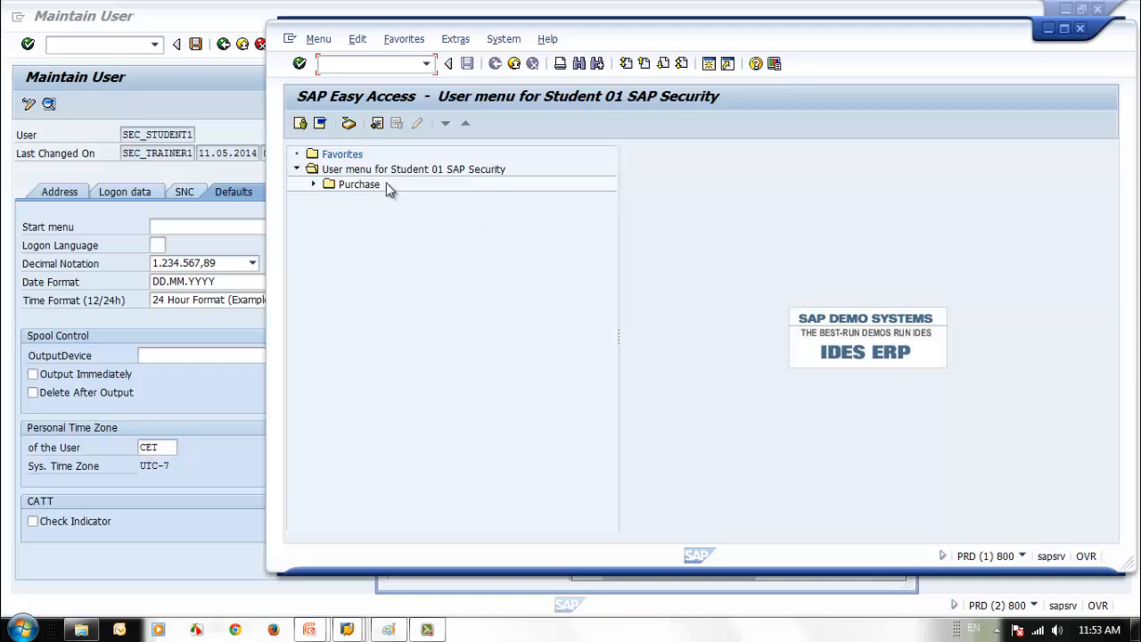
# - Switch to the SAP menu, then log off the test session
pyautogui.click(320, 123)
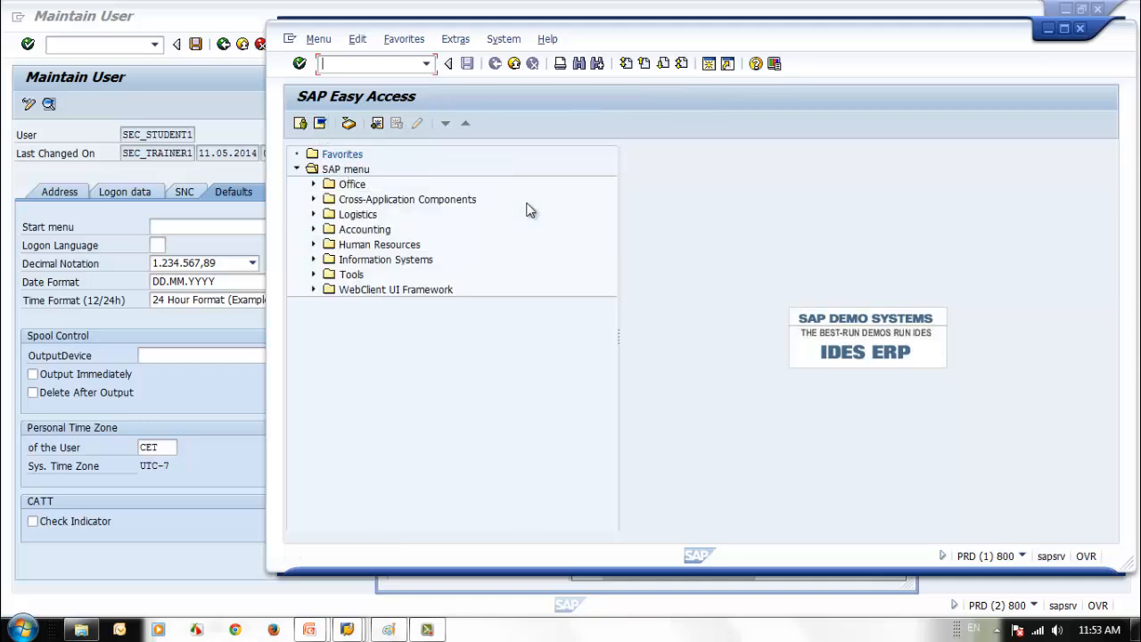
pyautogui.click(517, 68)
pyautogui.click(437, 328)
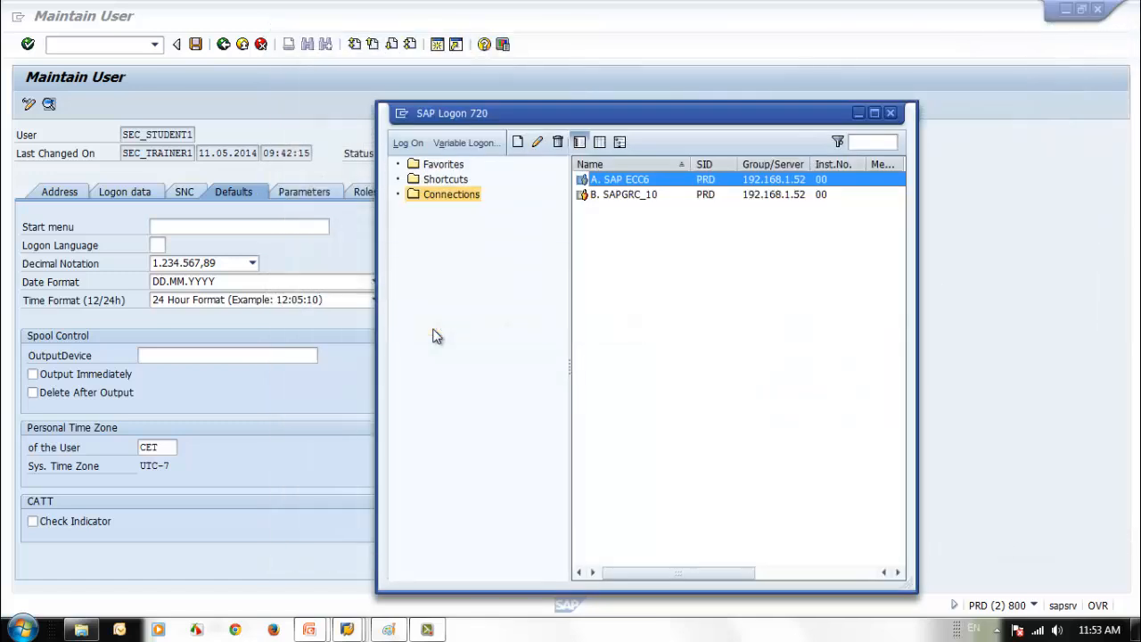
# - Set SEC_STUDENT1's start menu to S000 from an S0 search and save the user
pyautogui.click(262, 230)
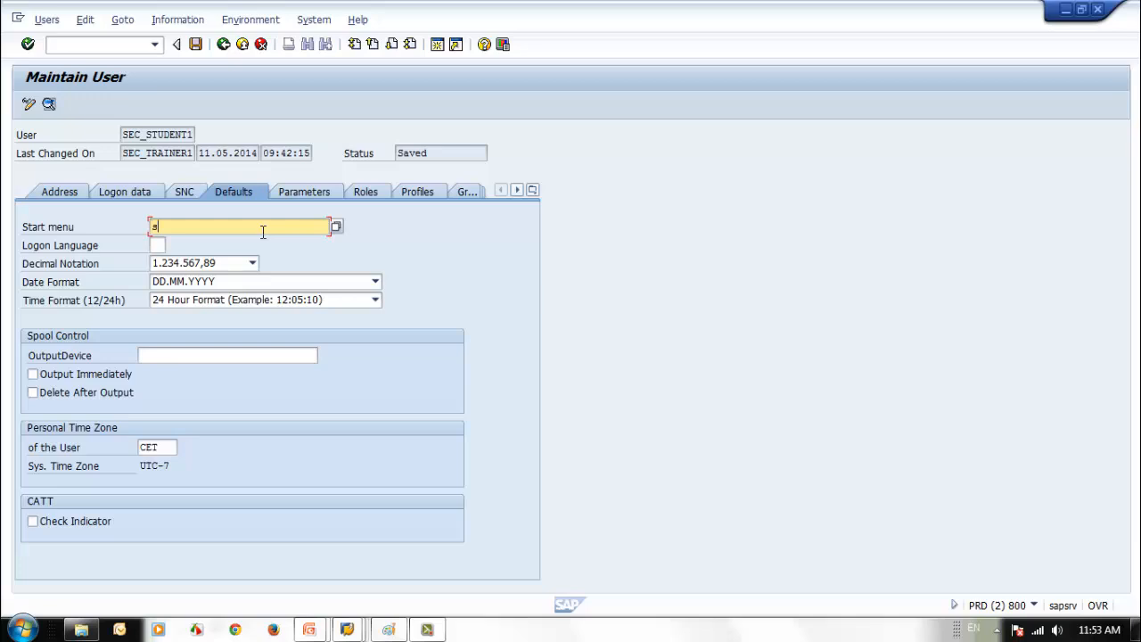
pyautogui.click(335, 227)
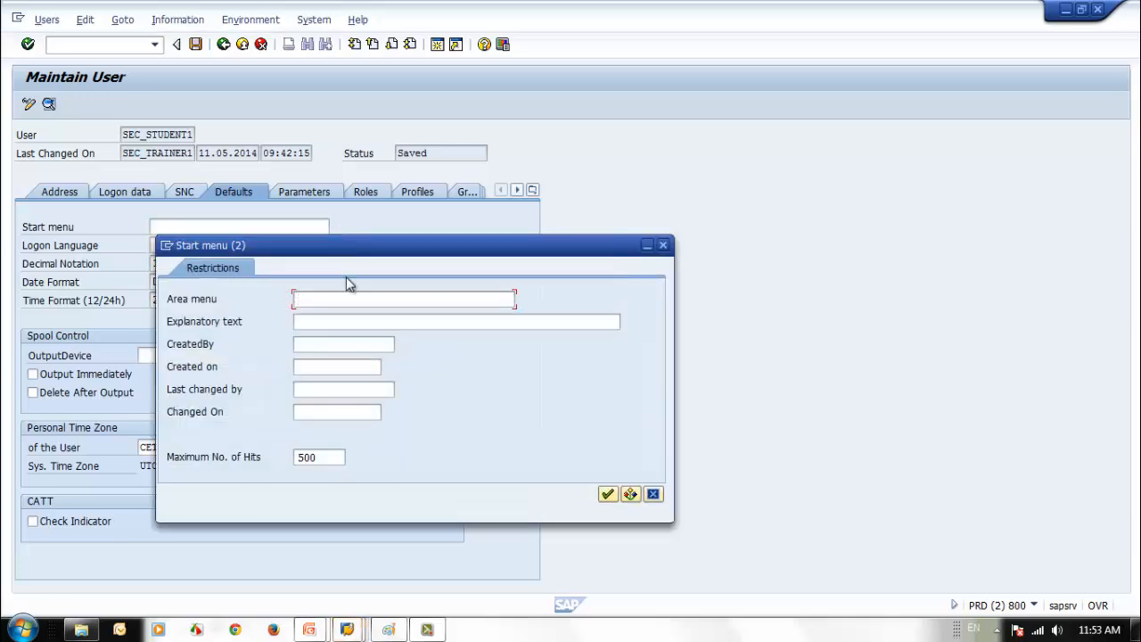
pyautogui.write('S000')
pyautogui.press('Return')
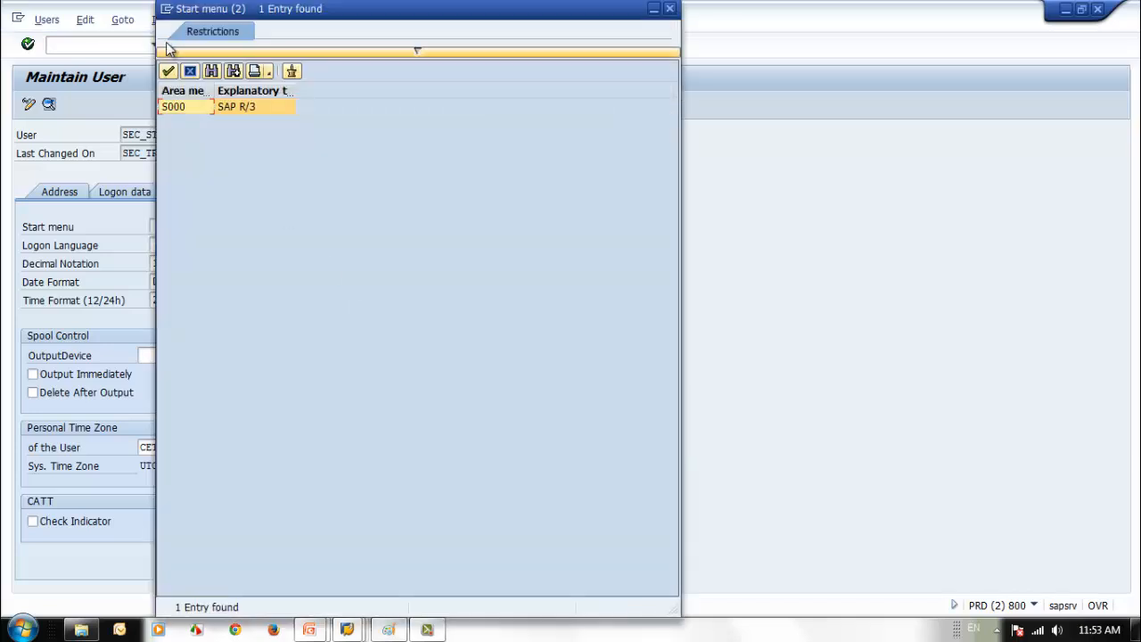
pyautogui.doubleClick(179, 110)
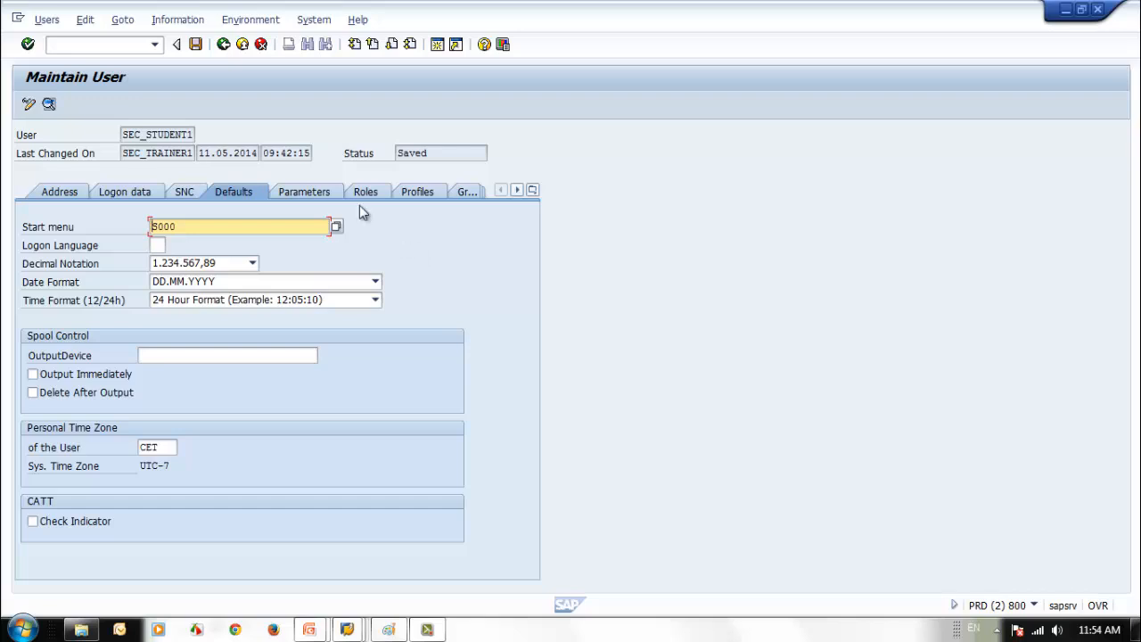
pyautogui.click(195, 46)
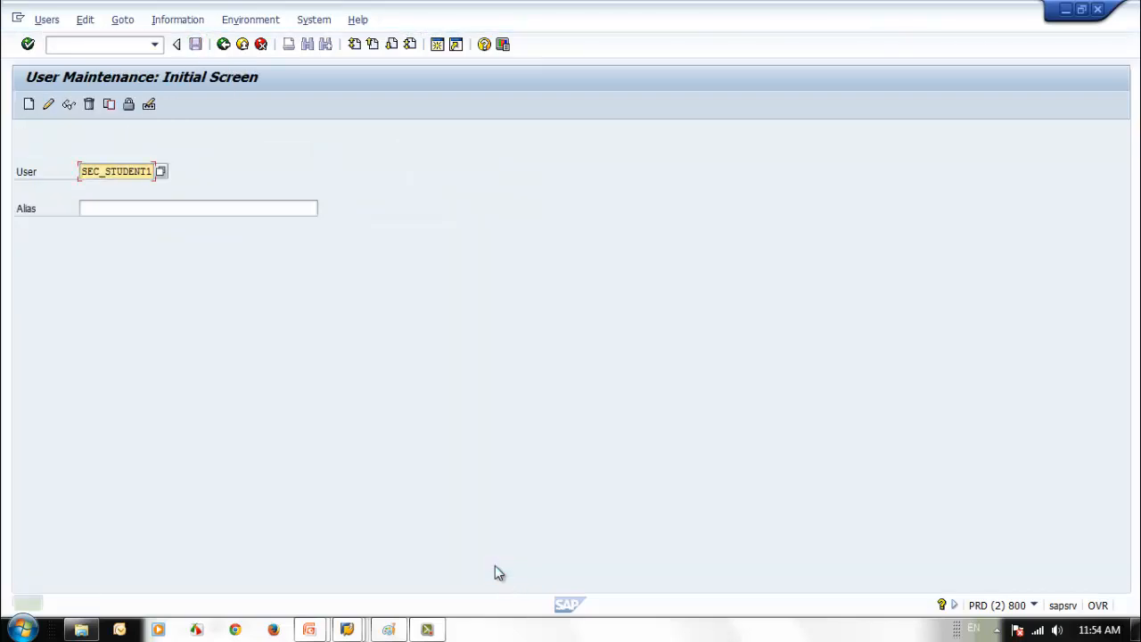
# - Bring SAP Logon forward and start a new logon to SAP ECC6
pyautogui.click(347, 629)
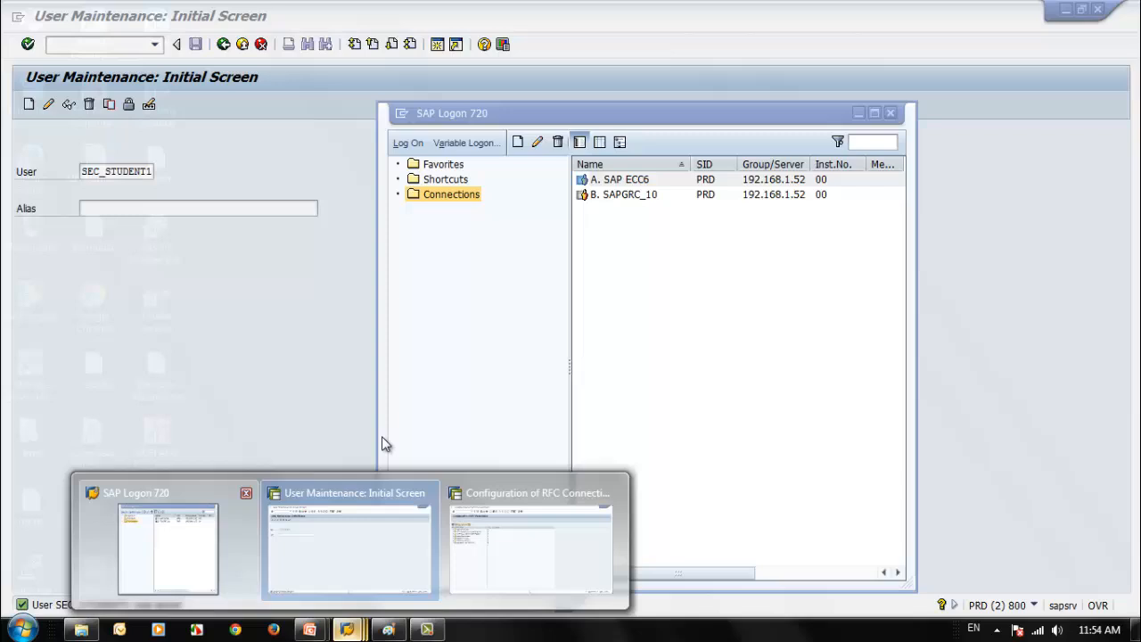
pyautogui.click(168, 547)
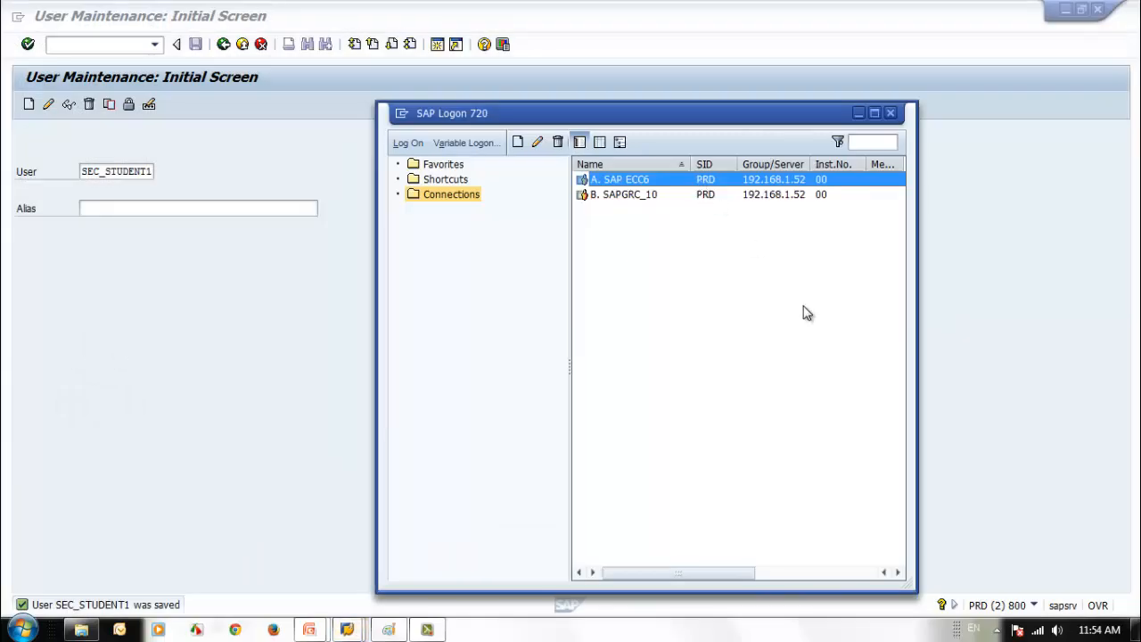
pyautogui.press('Return')
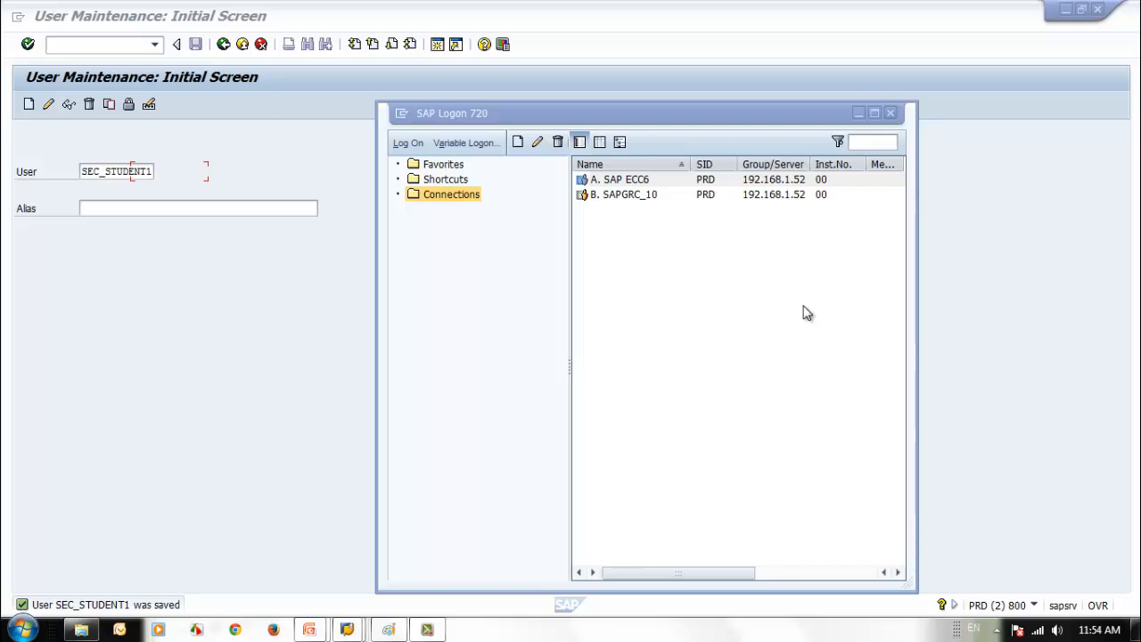
pyautogui.moveTo(347, 629)
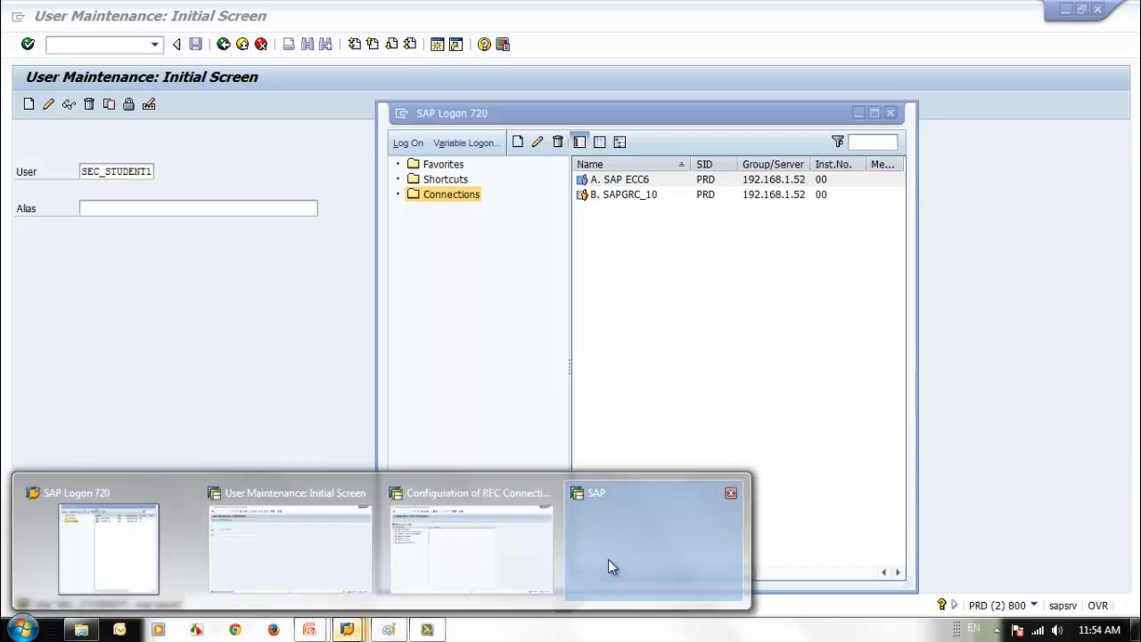
pyautogui.click(627, 182)
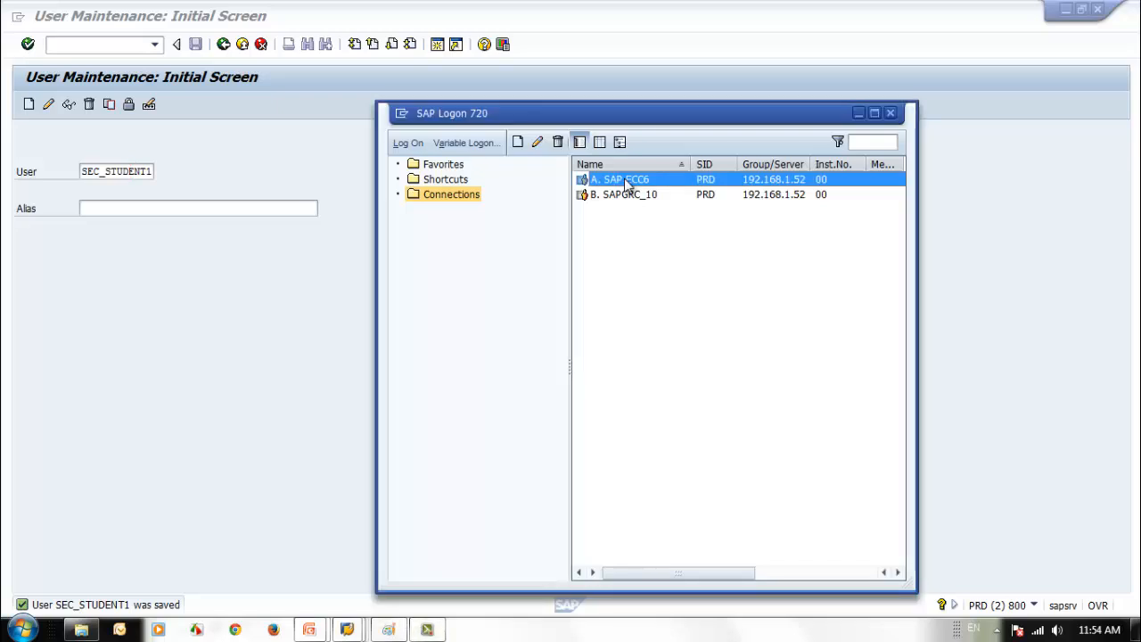
pyautogui.doubleClick(626, 182)
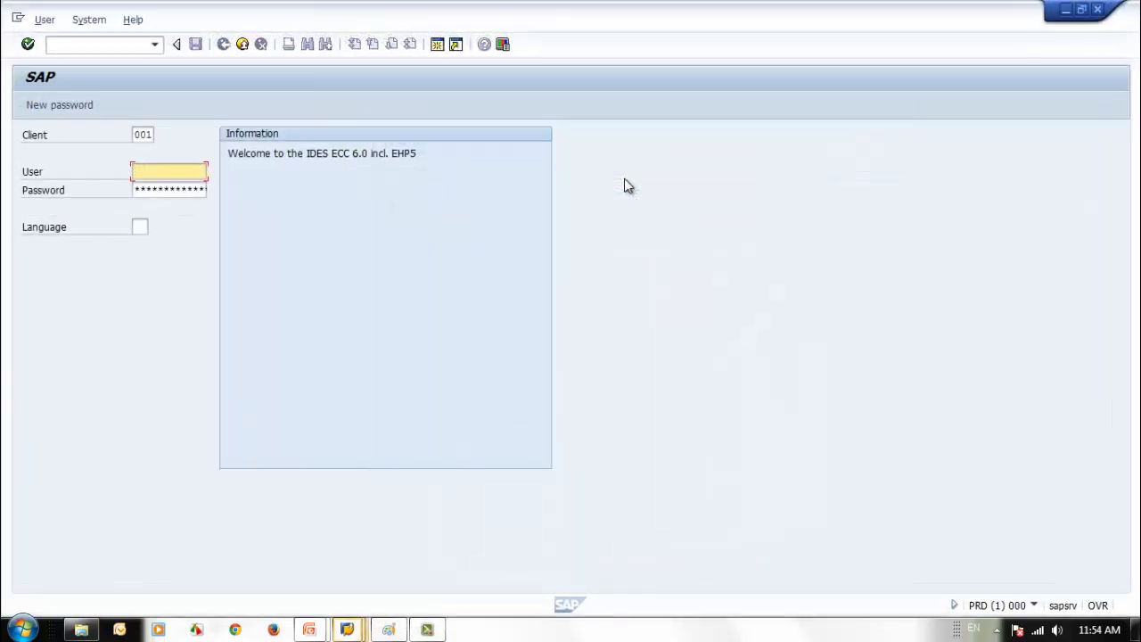
# - Log on to client 800 as the student user chosen from the suggestions
pyautogui.doubleClick(585, 27)
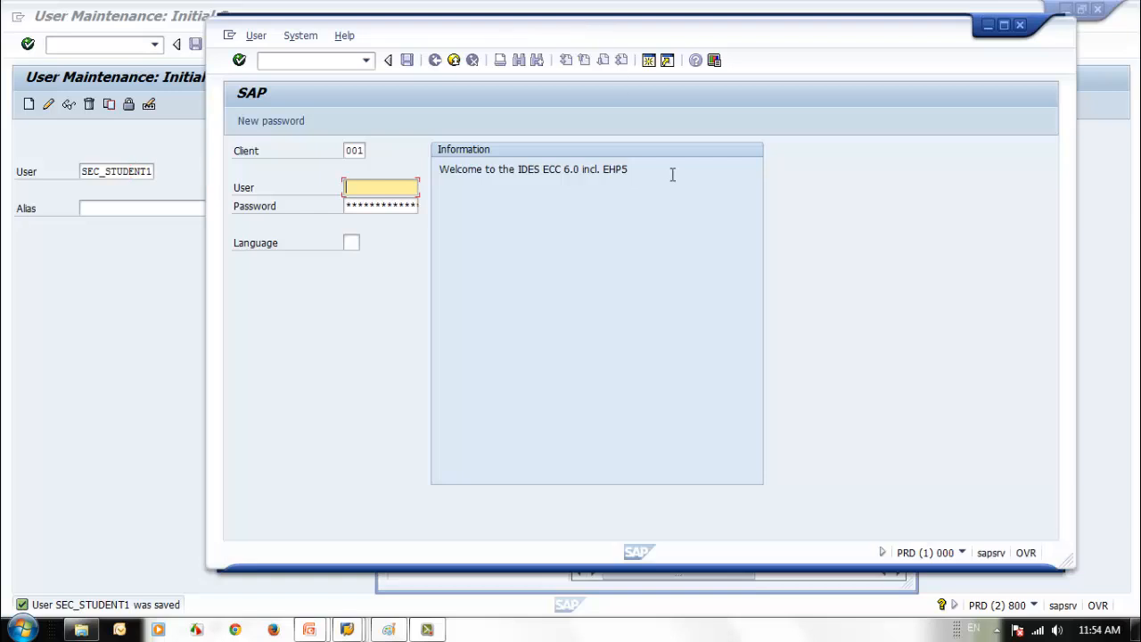
pyautogui.moveTo(662, 29); pyautogui.dragTo(727, 26)
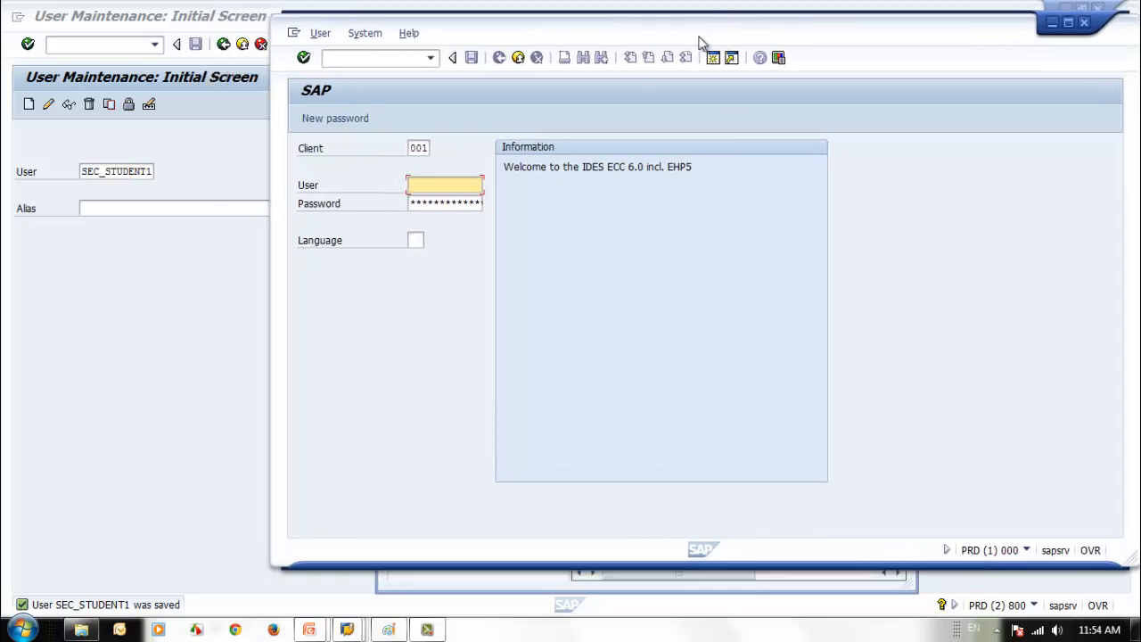
pyautogui.click(410, 146)
pyautogui.write('800')
pyautogui.press('Tab')
pyautogui.write('s')
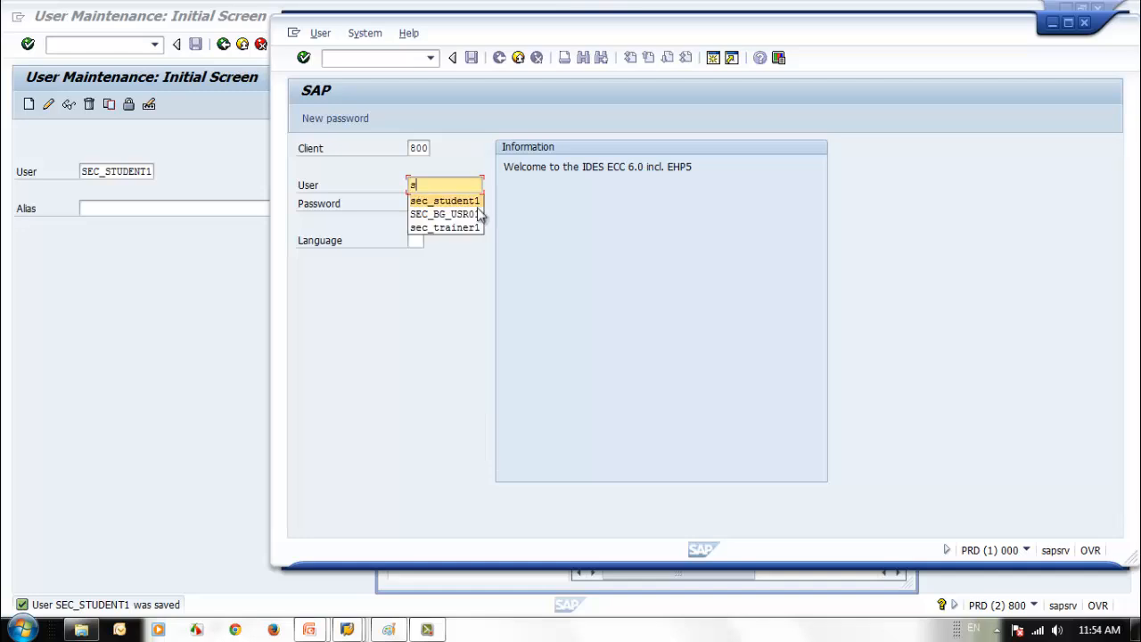
pyautogui.click(456, 196)
pyautogui.click(460, 202)
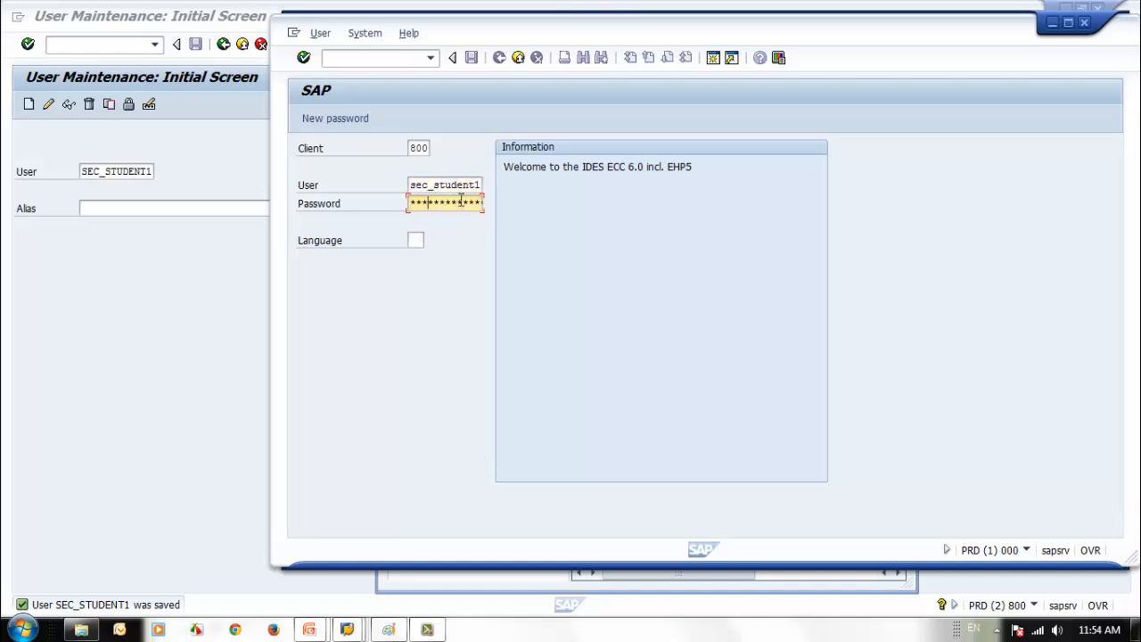
pyautogui.press('Return')
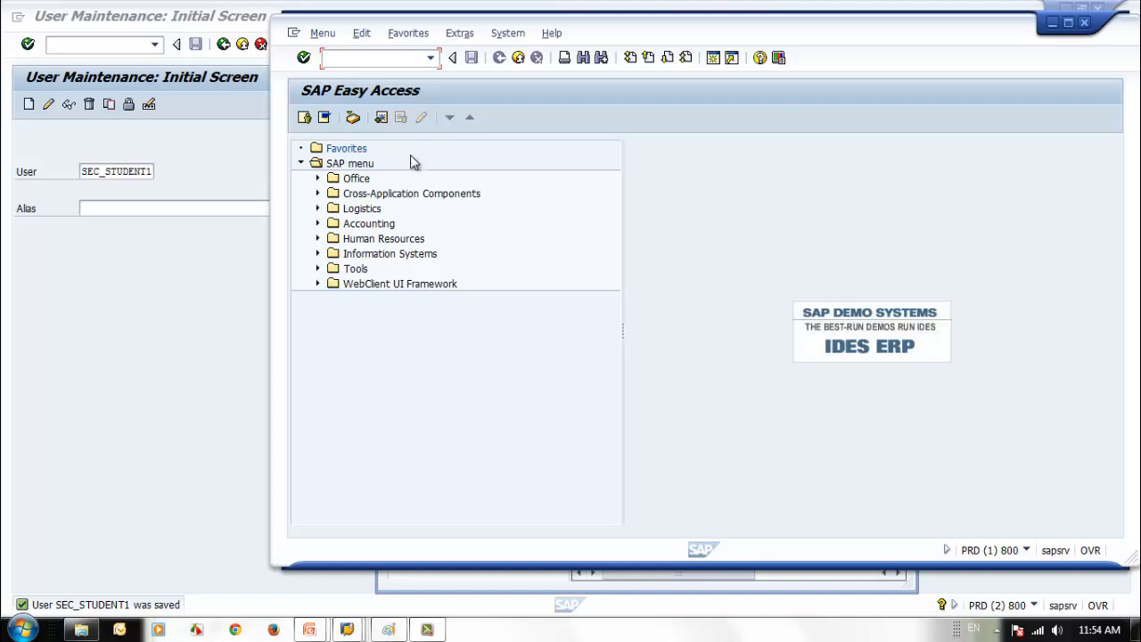
# - Back in SU01, open SEC_STUDENT1 for change and save its master record
pyautogui.moveTo(722, 39); pyautogui.dragTo(731, 38)
pyautogui.click(209, 158)
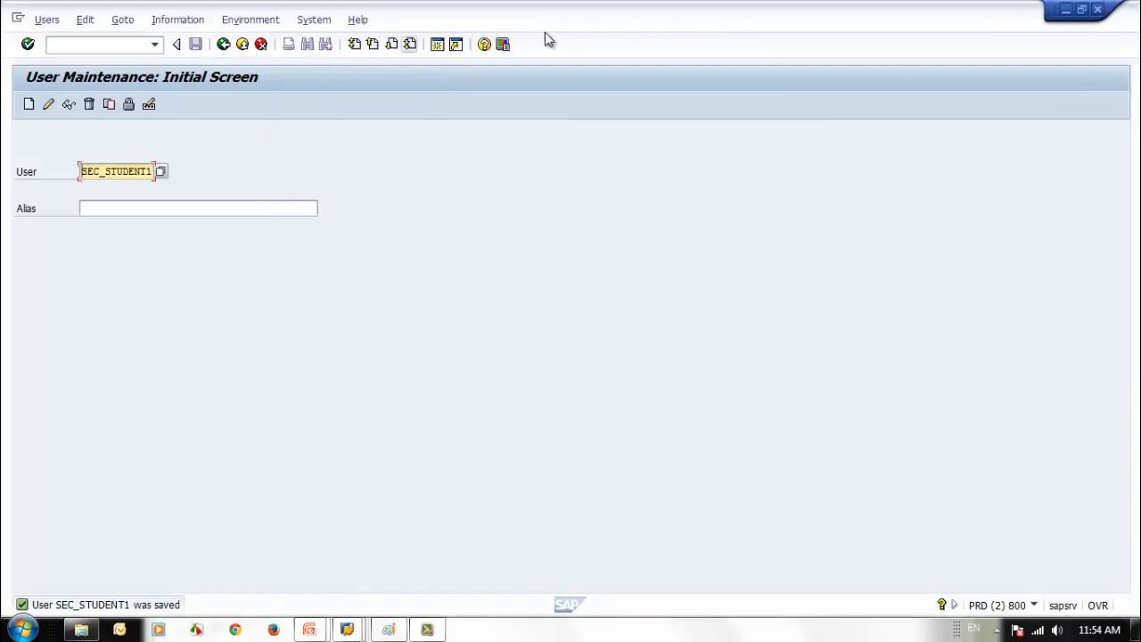
pyautogui.doubleClick(541, 20)
pyautogui.doubleClick(642, 25)
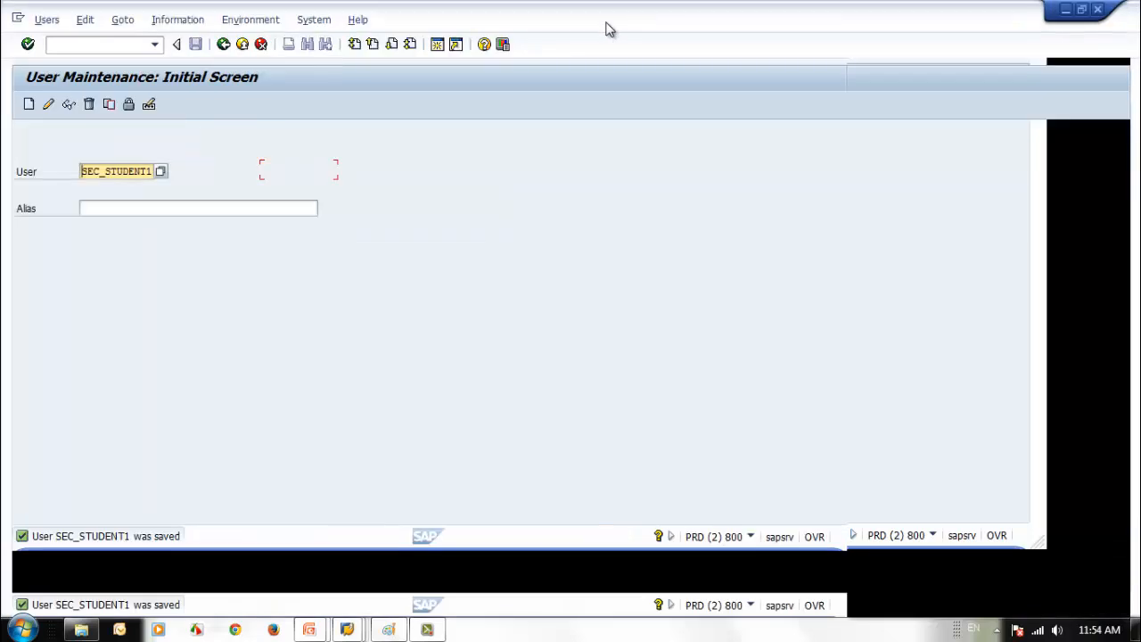
pyautogui.click(48, 105)
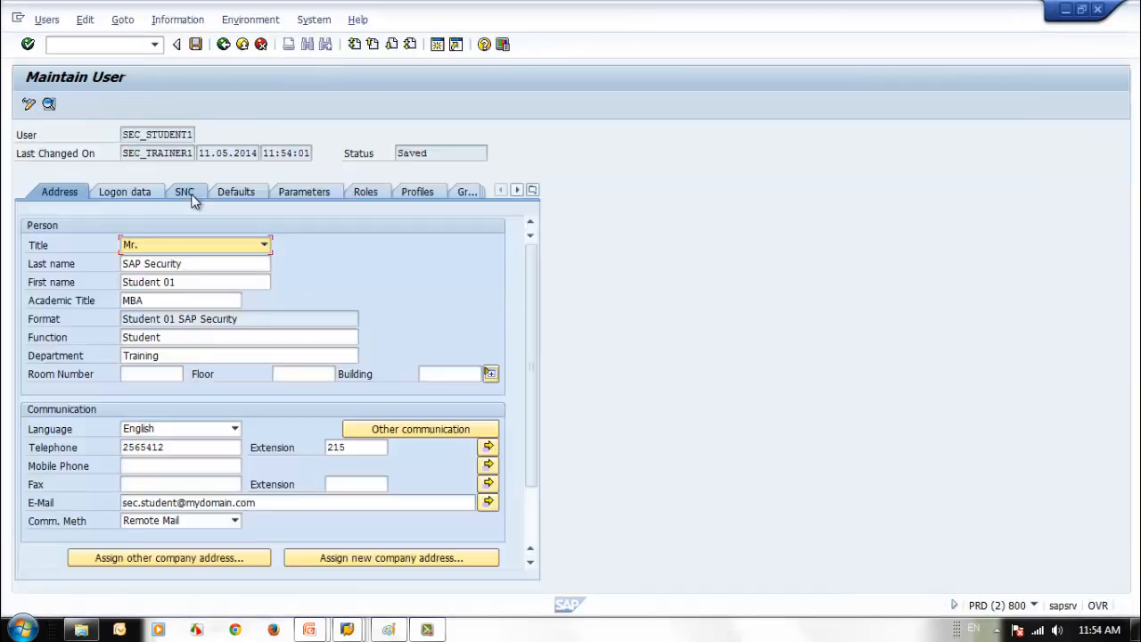
pyautogui.click(136, 192)
pyautogui.hotkey('ctrl', 's')
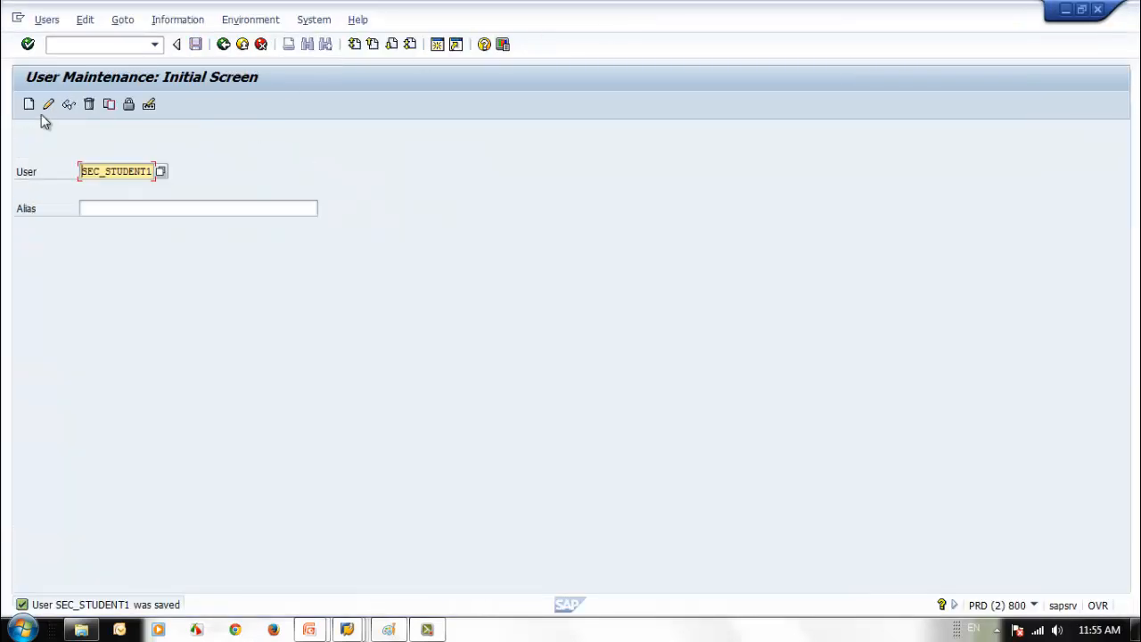
# - On the Defaults tab, search the start menus and set COPA (Profitability Analysis) for SEC_STUDENT1
pyautogui.click(48, 104)
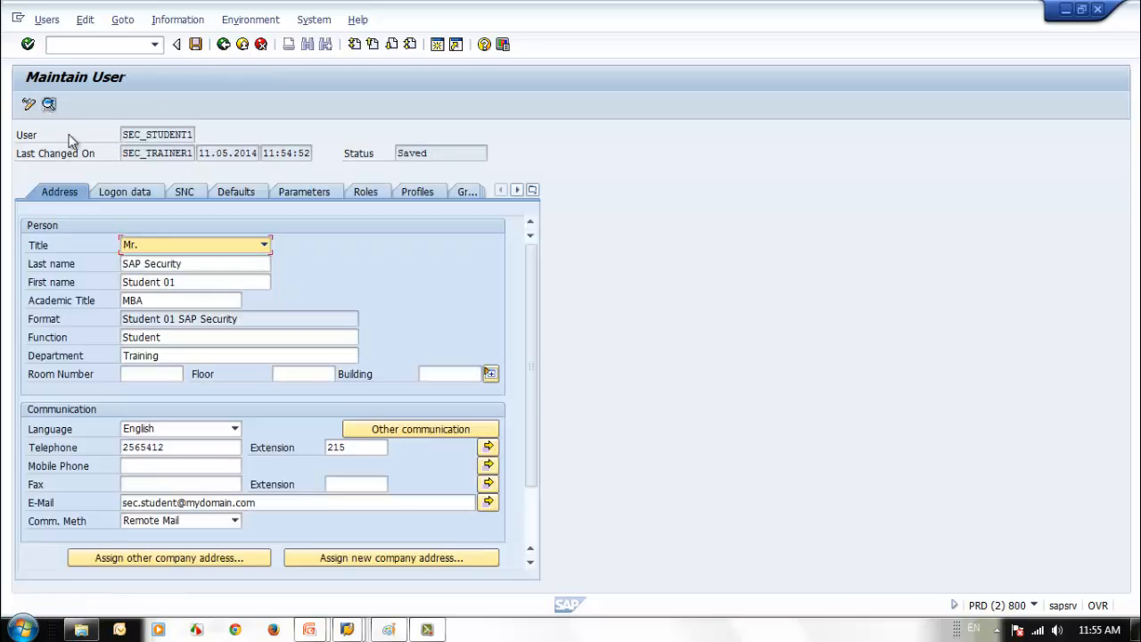
pyautogui.click(237, 193)
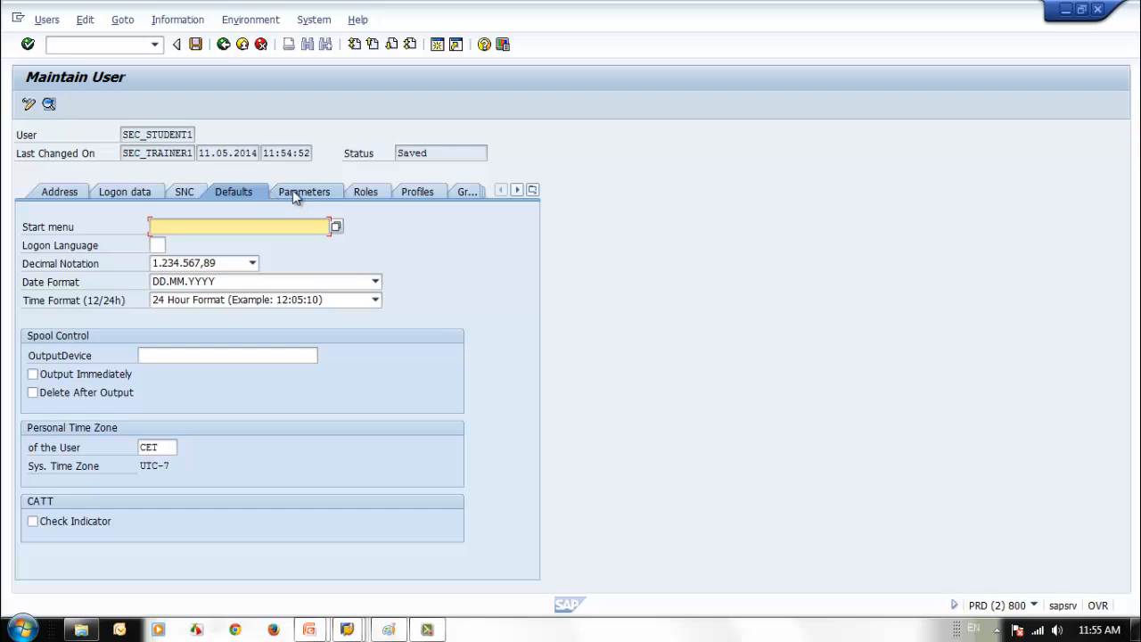
pyautogui.click(336, 228)
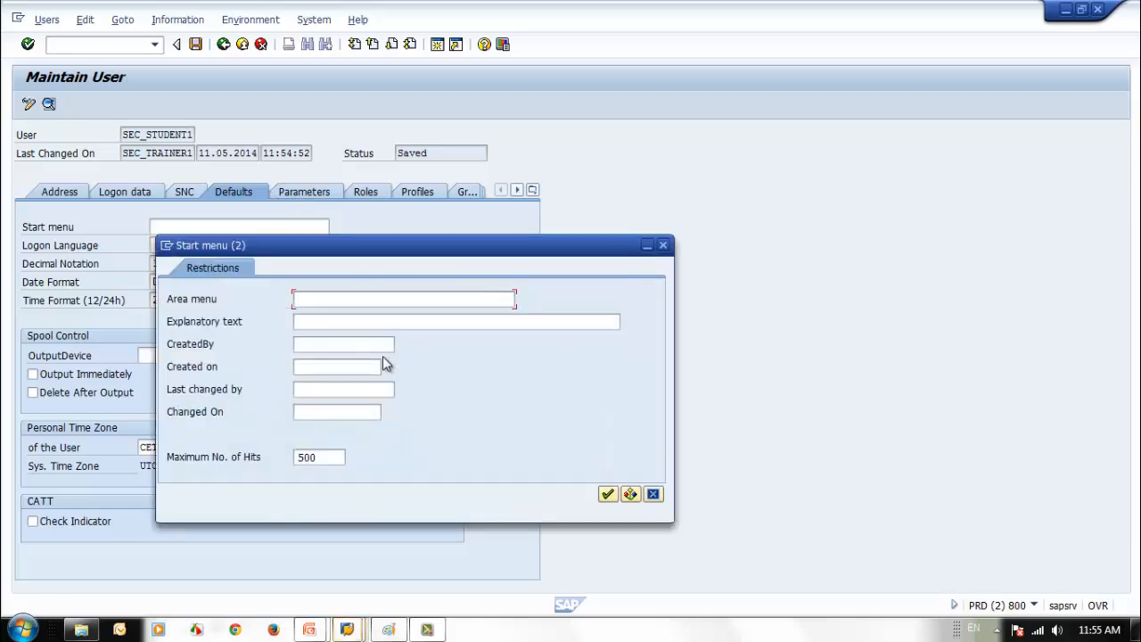
pyautogui.click(606, 493)
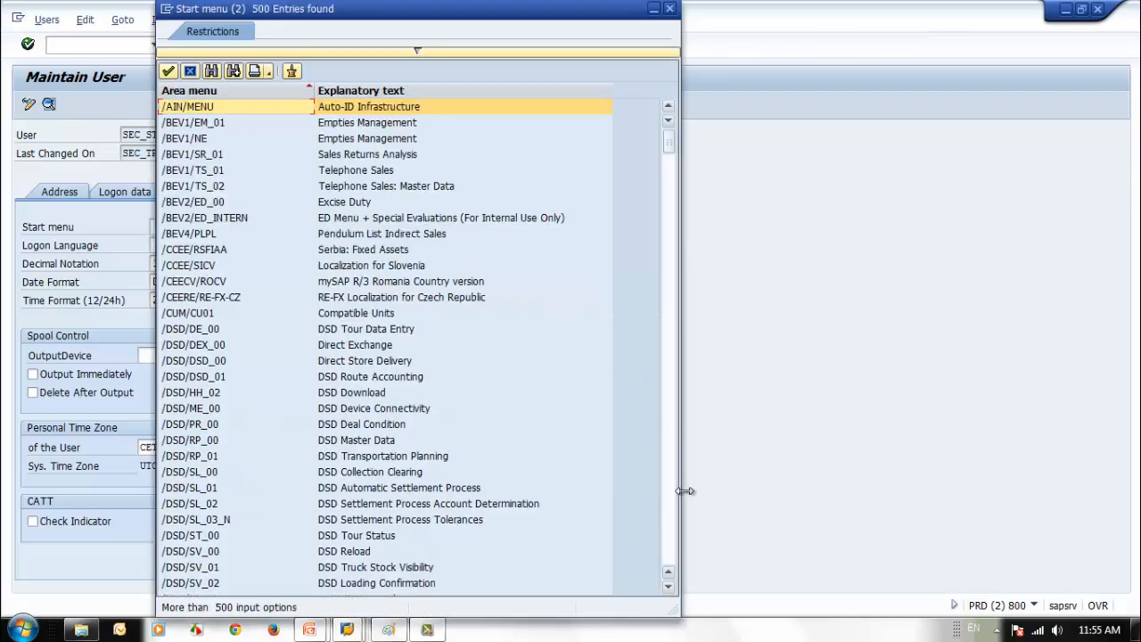
pyautogui.scroll(-10, 671, 499)
pyautogui.scroll(-20, 671, 504)
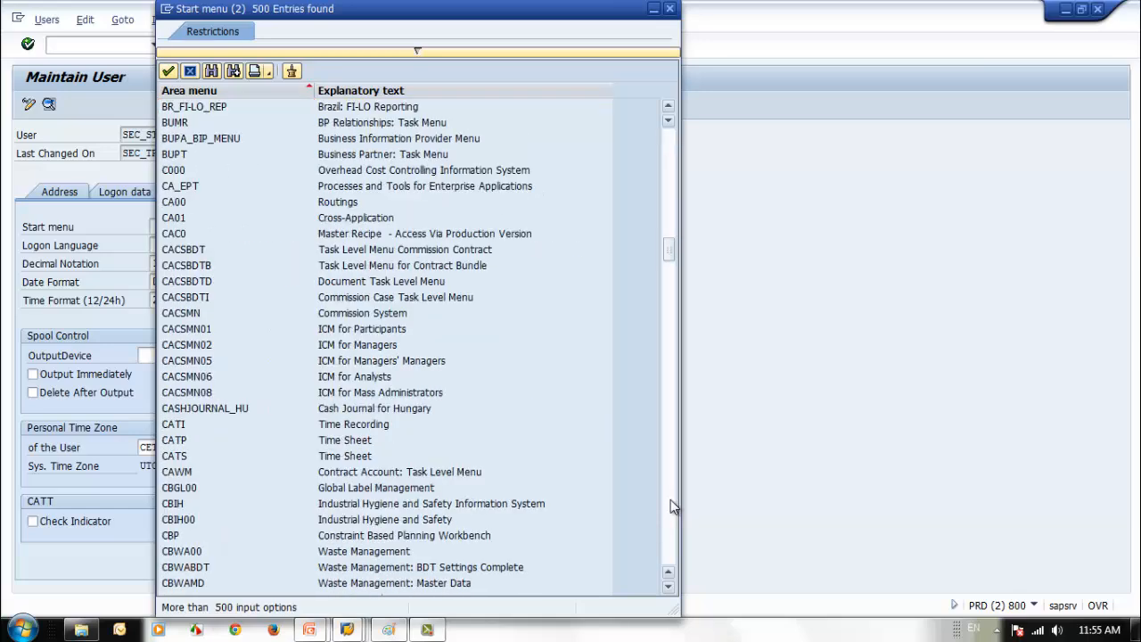
pyautogui.scroll(-11, 671, 503)
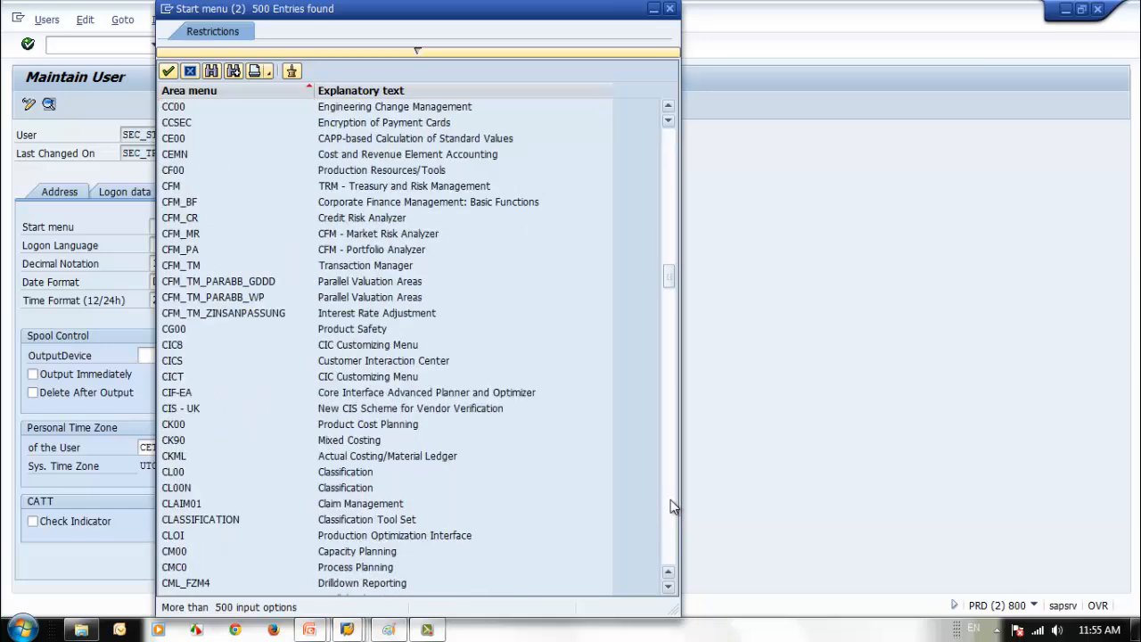
pyautogui.scroll(-10, 671, 505)
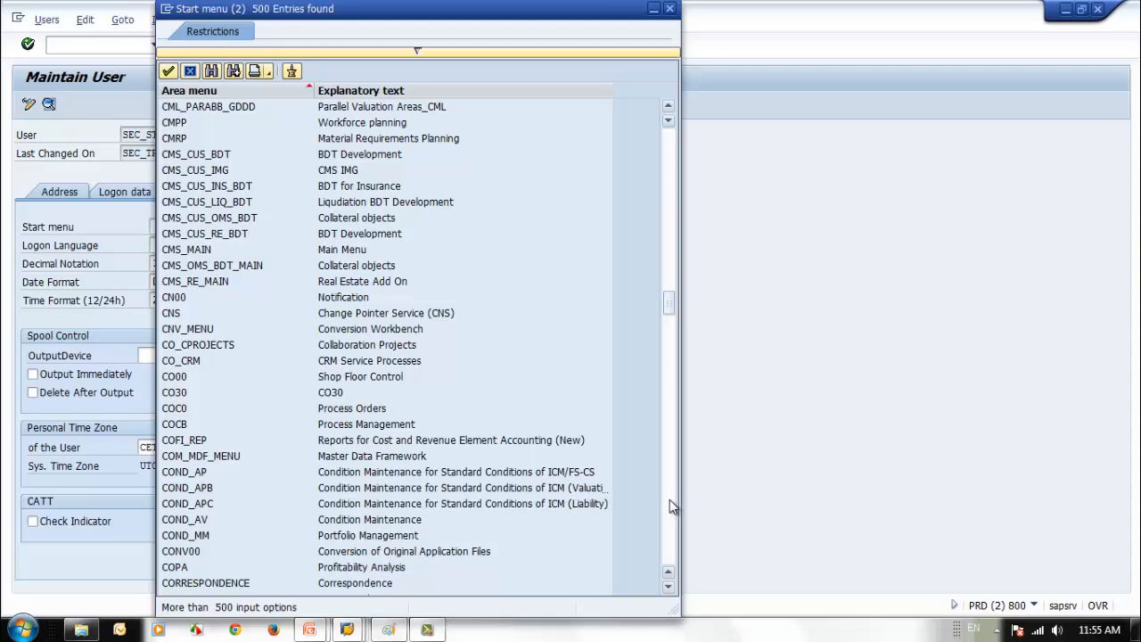
pyautogui.click(174, 378)
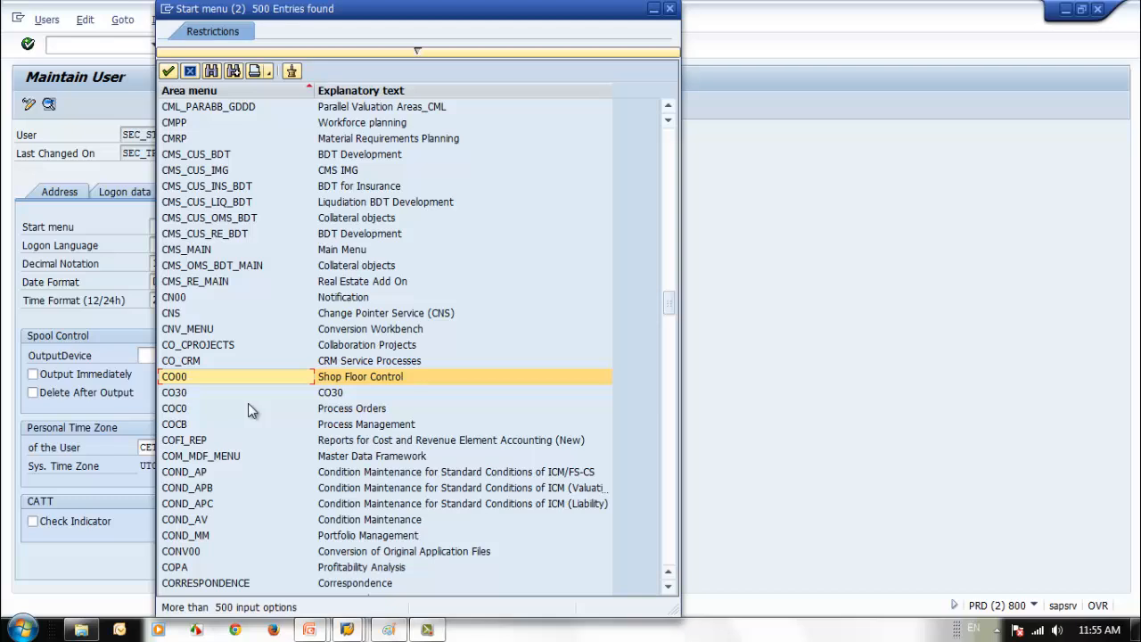
pyautogui.scroll(-4, 248, 403)
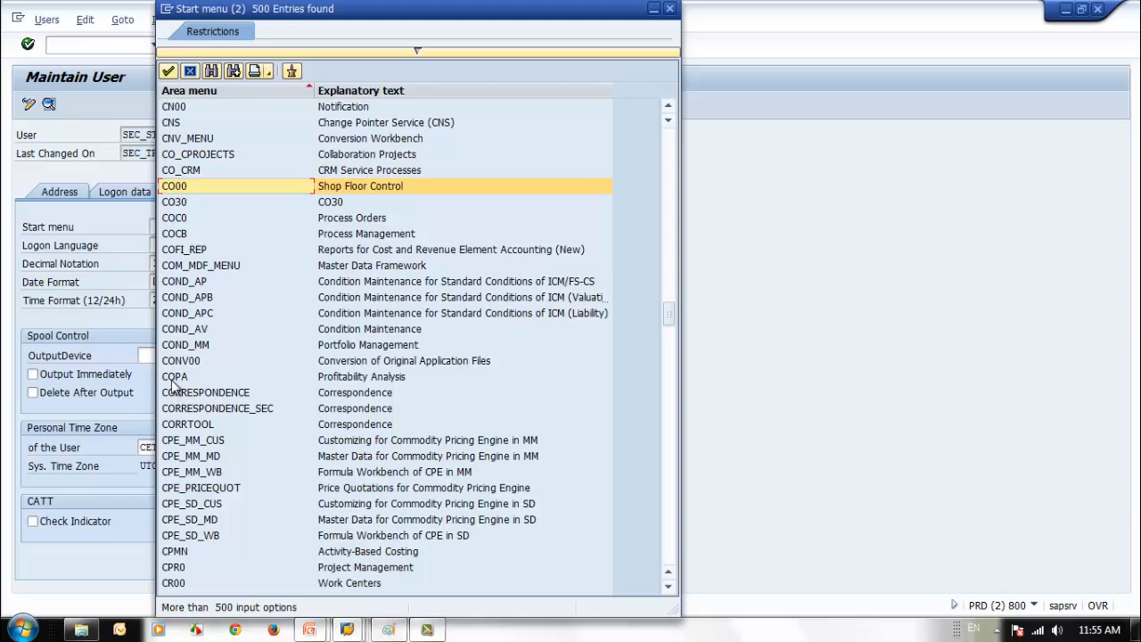
pyautogui.click(174, 381)
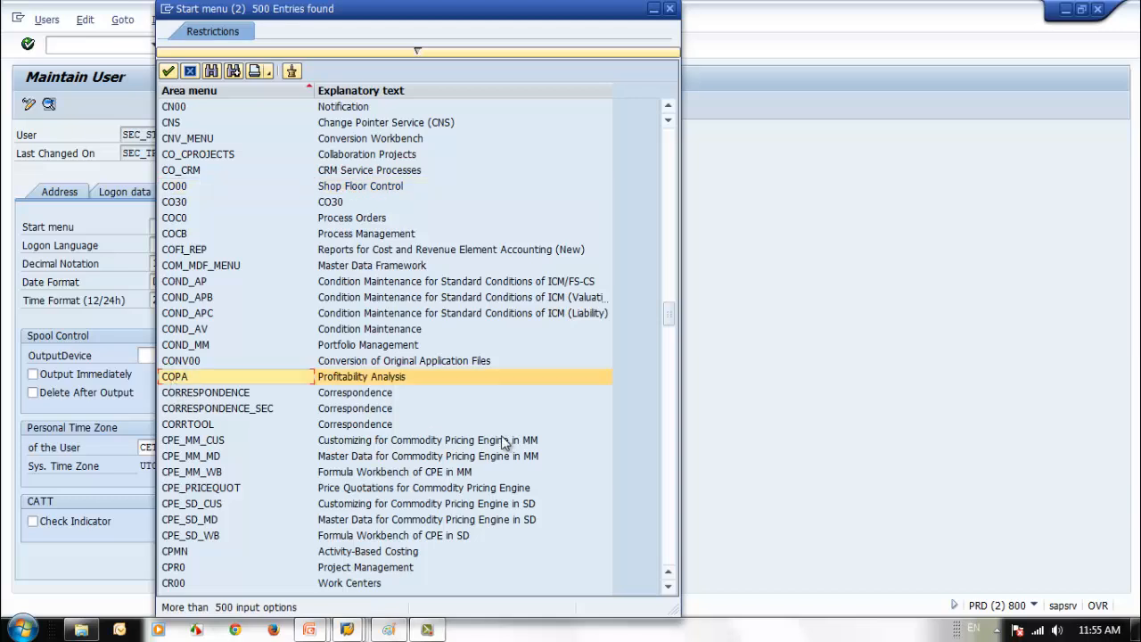
pyautogui.doubleClick(167, 382)
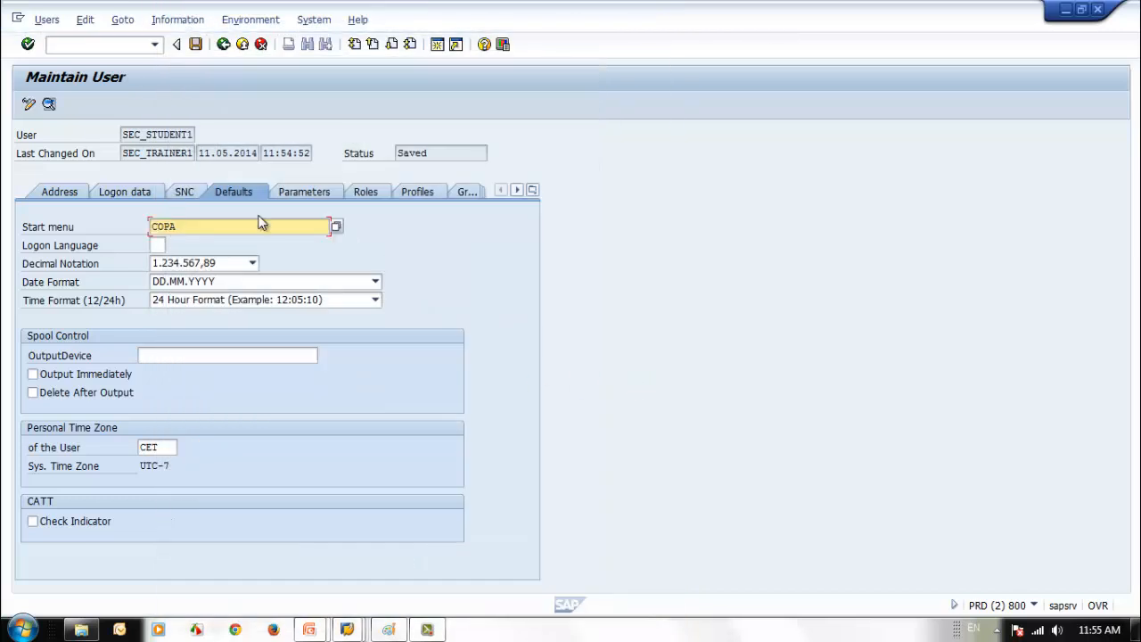
# - Save the user with the COPA start menu and start a logon to SAP ECC6
pyautogui.click(196, 43)
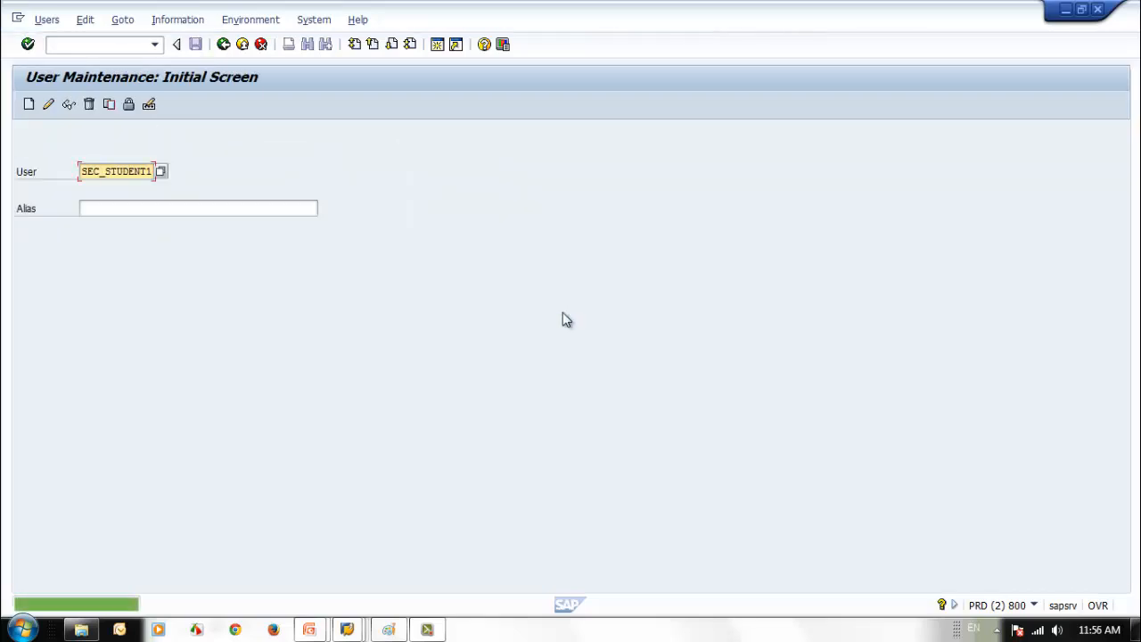
pyautogui.click(347, 629)
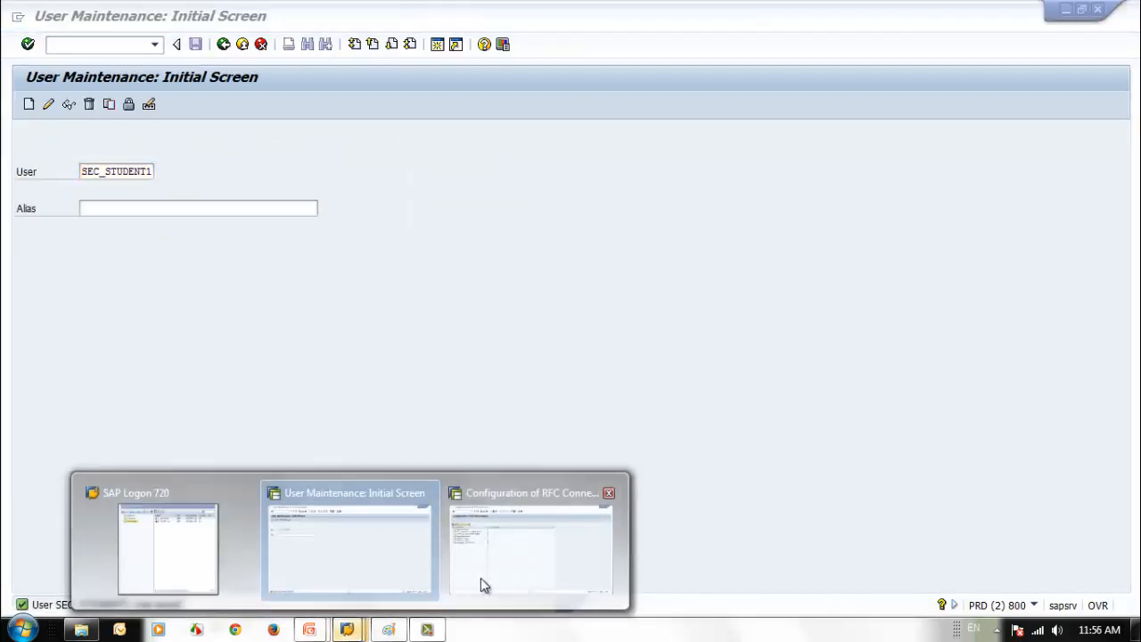
pyautogui.click(145, 563)
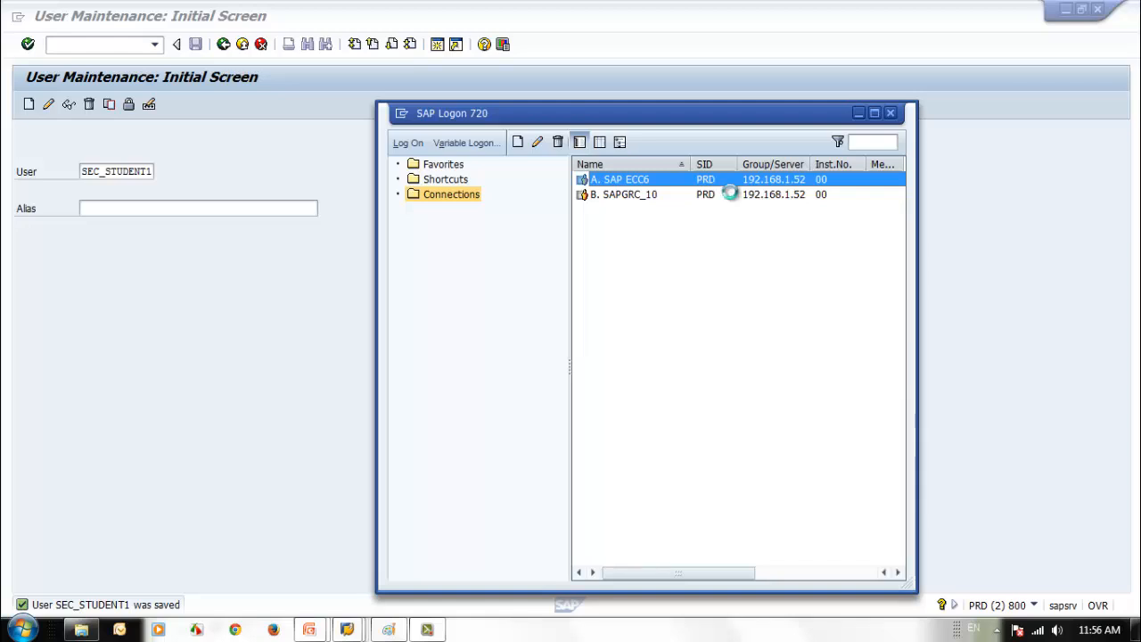
pyautogui.press('Return')
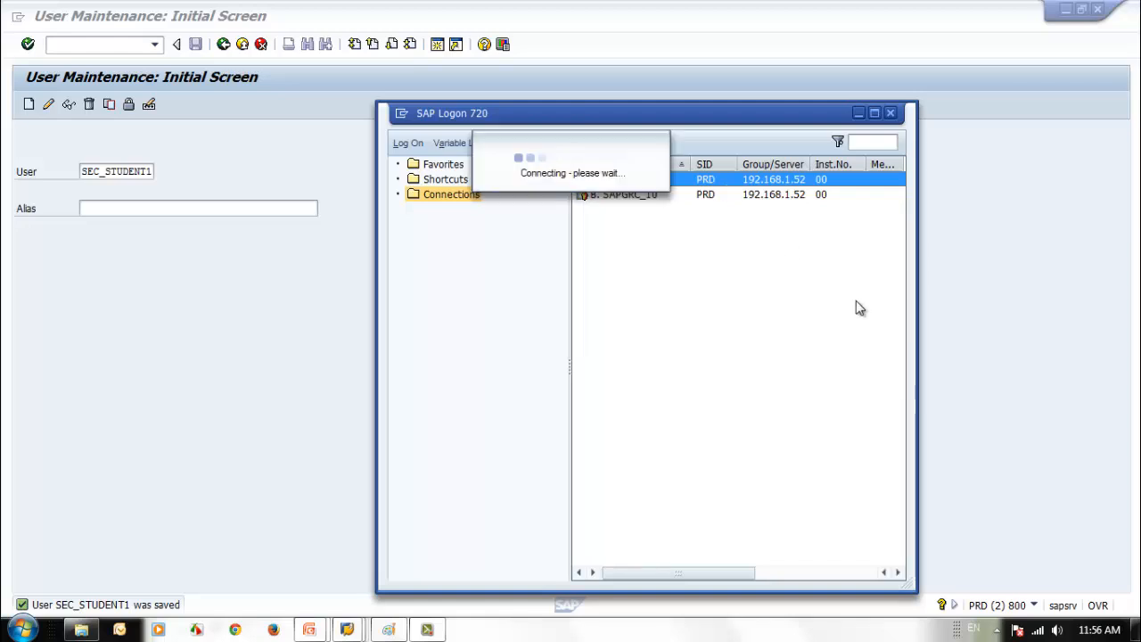
pyautogui.click(647, 185)
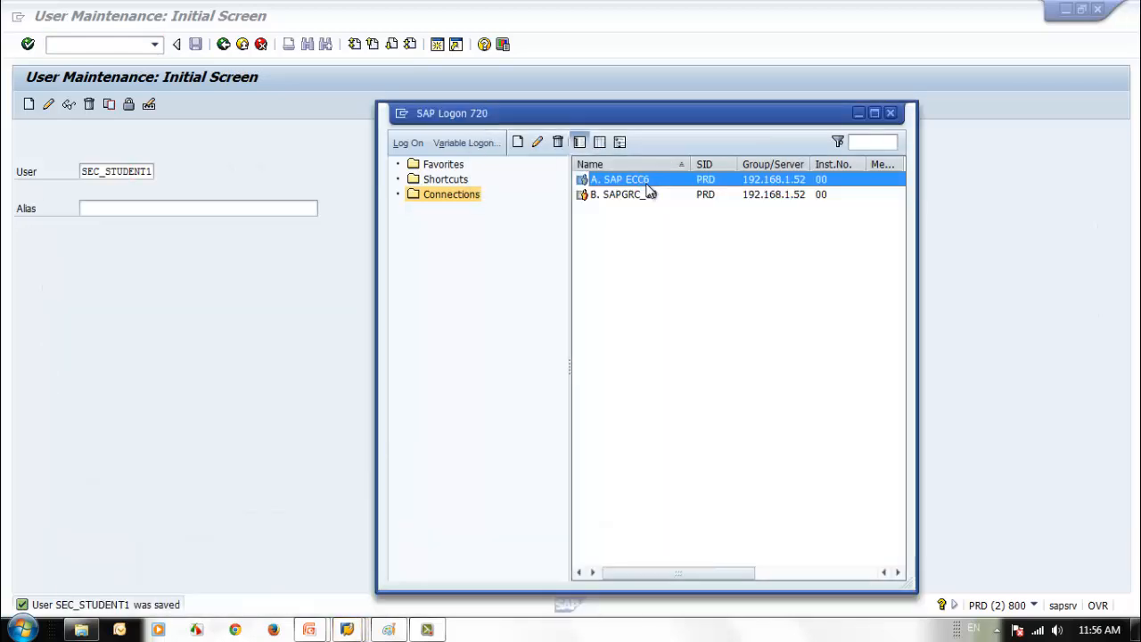
pyautogui.press('Return')
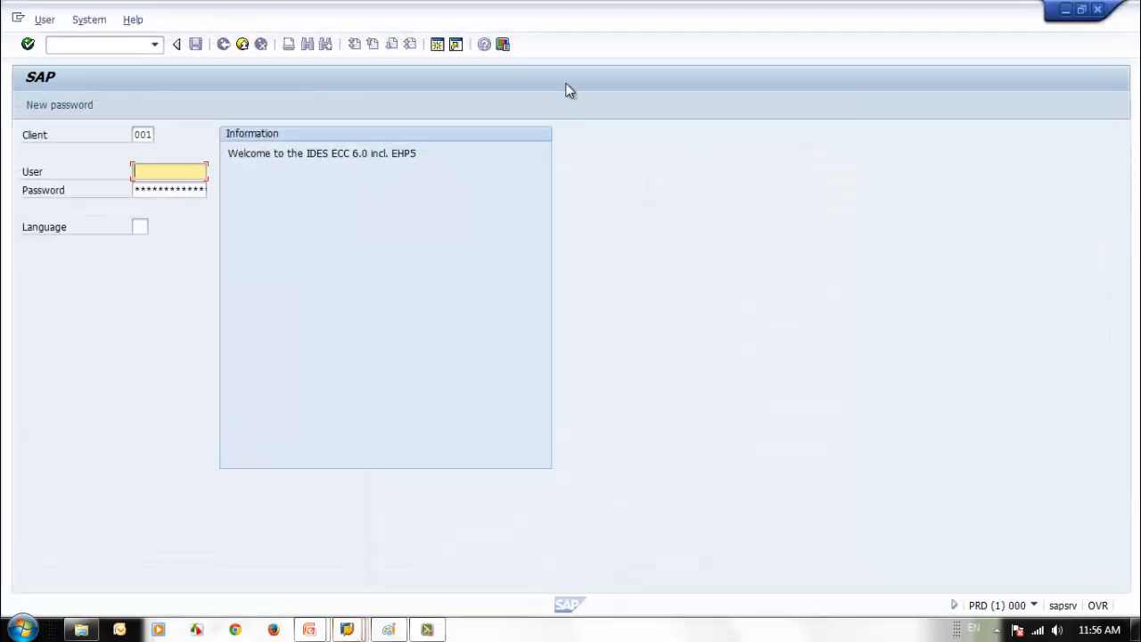
# - Log on to client 800 as the remembered student user
pyautogui.doubleClick(573, 19)
pyautogui.doubleClick(347, 152)
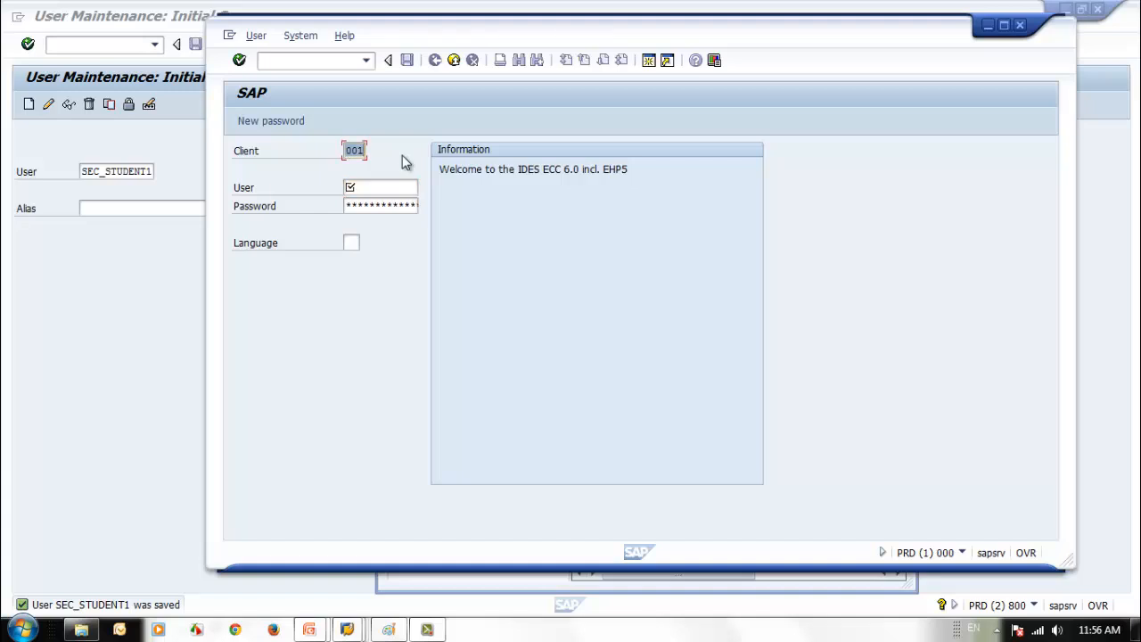
pyautogui.write('800')
pyautogui.press('Tab')
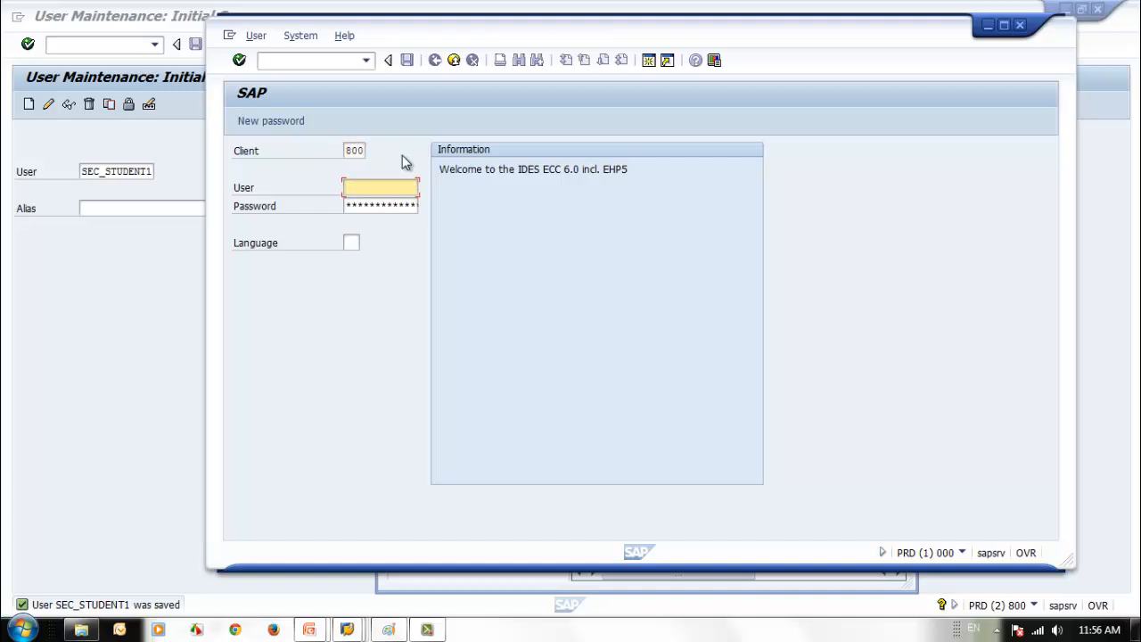
pyautogui.write('s')
pyautogui.press('Down')
pyautogui.press('Return')
pyautogui.press('Tab')
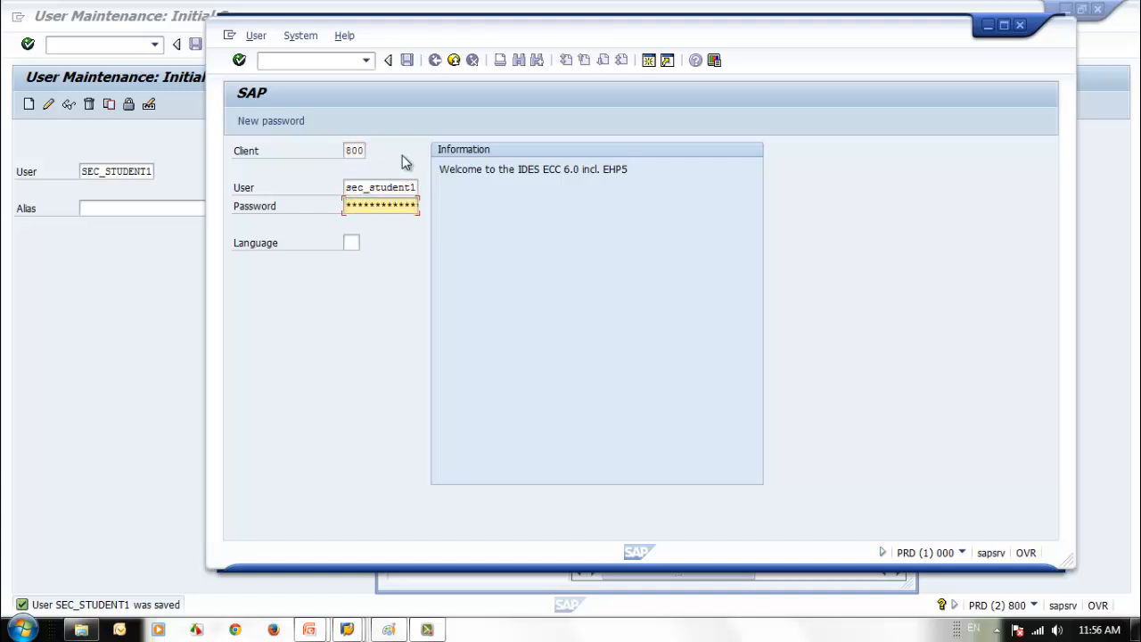
pyautogui.press('Return')
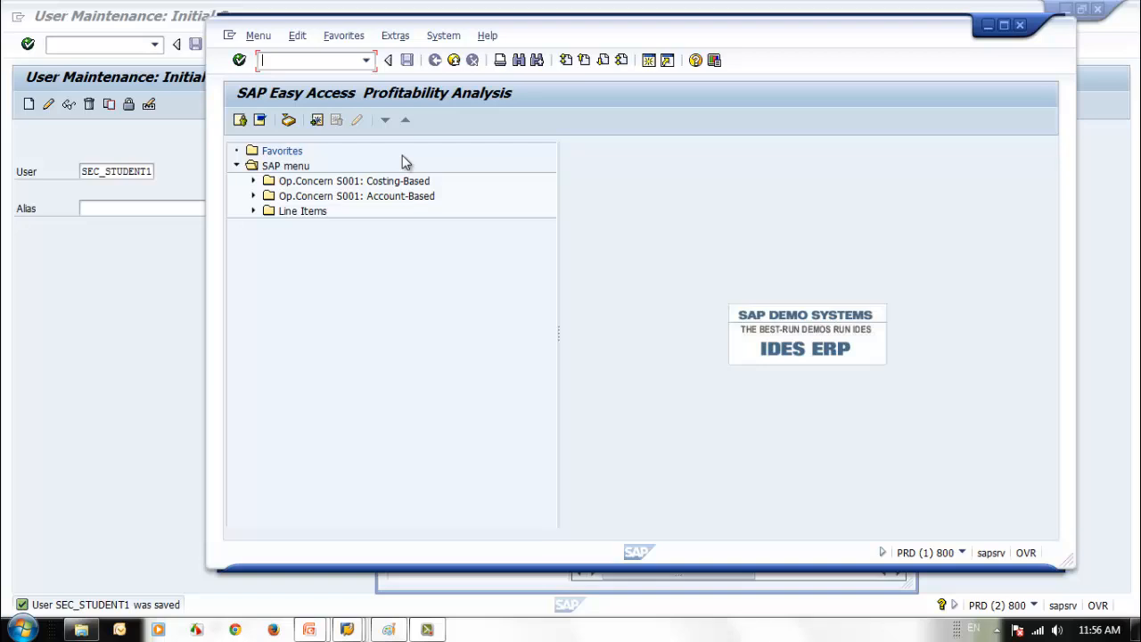
# - Expand and collapse the Costing-Based, Account-Based, Line Items and Cost Element Reports folders
pyautogui.moveTo(568, 37); pyautogui.dragTo(704, 40)
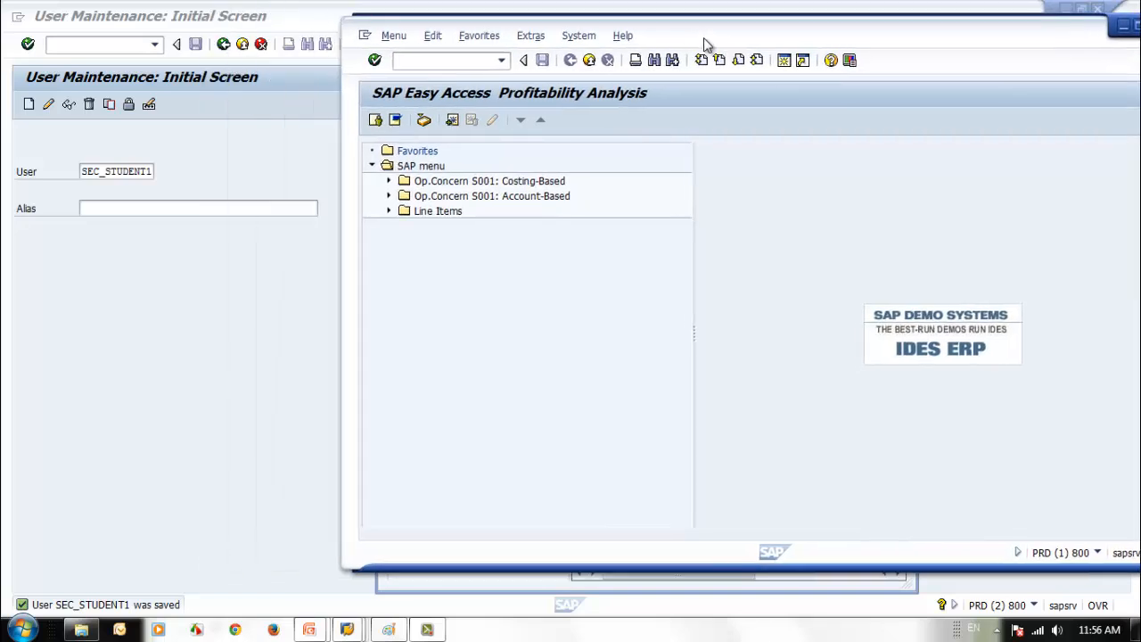
pyautogui.click(388, 182)
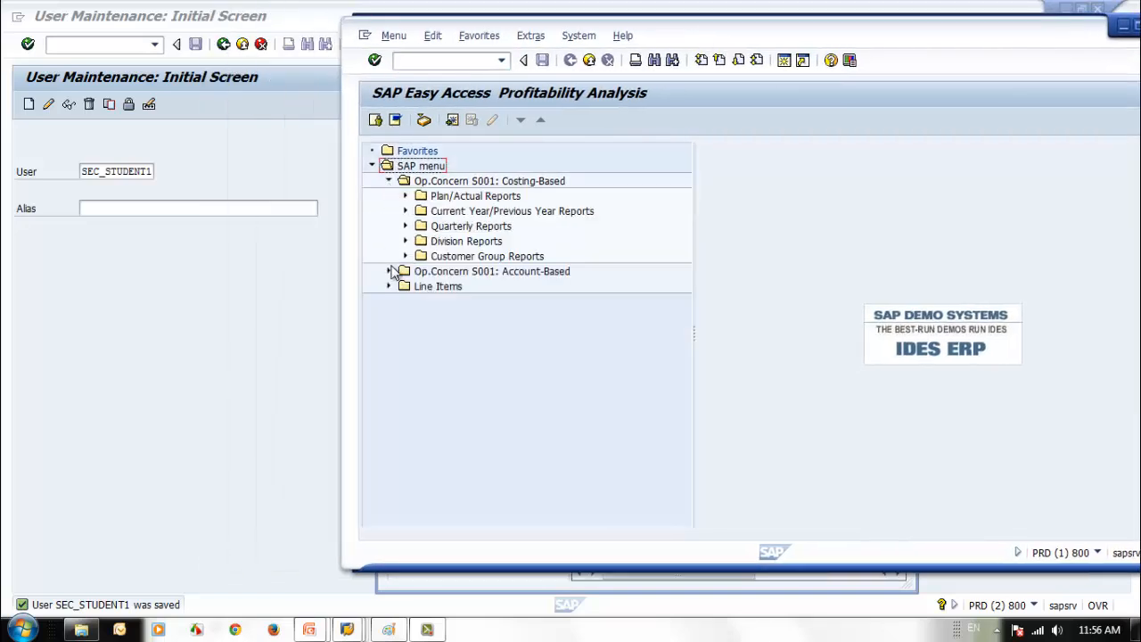
pyautogui.click(388, 271)
pyautogui.click(389, 331)
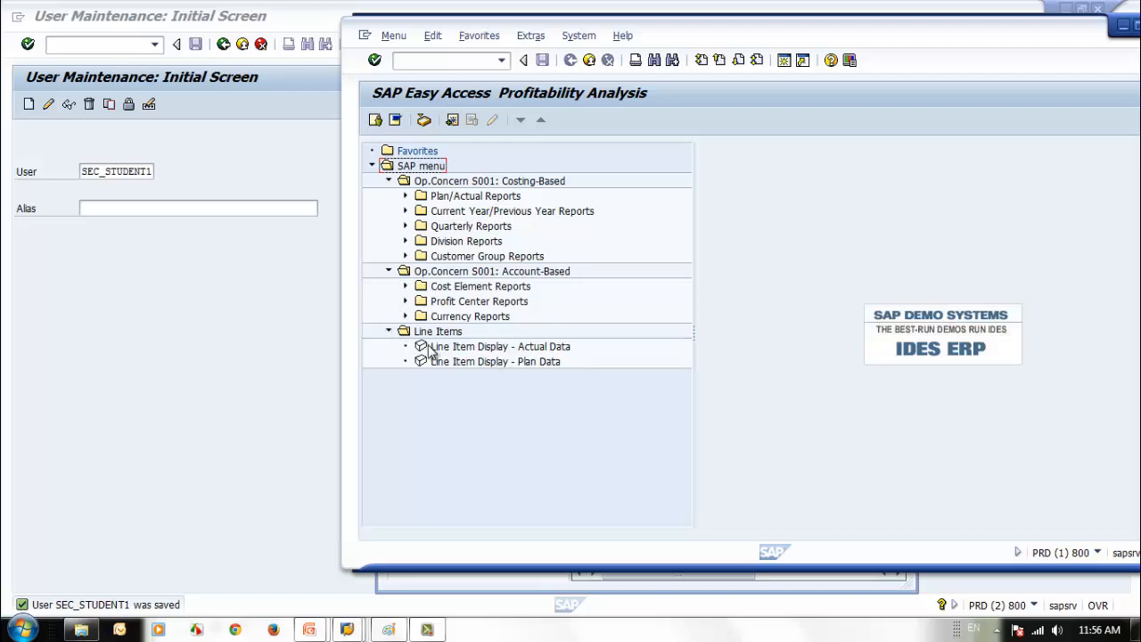
pyautogui.click(406, 286)
pyautogui.click(388, 271)
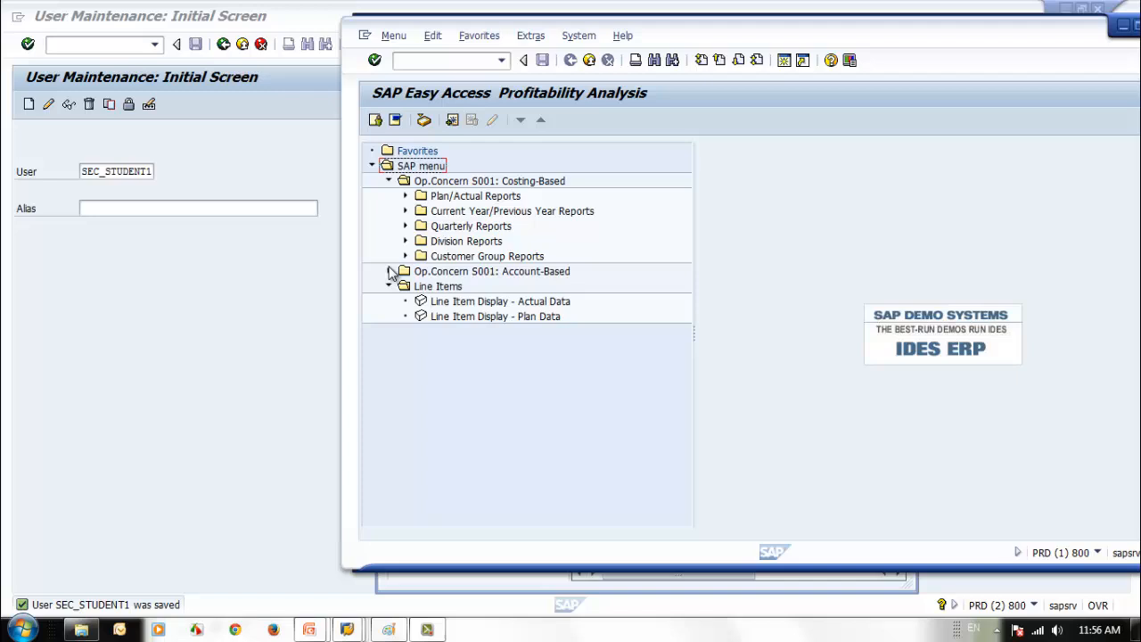
pyautogui.click(388, 181)
pyautogui.click(388, 211)
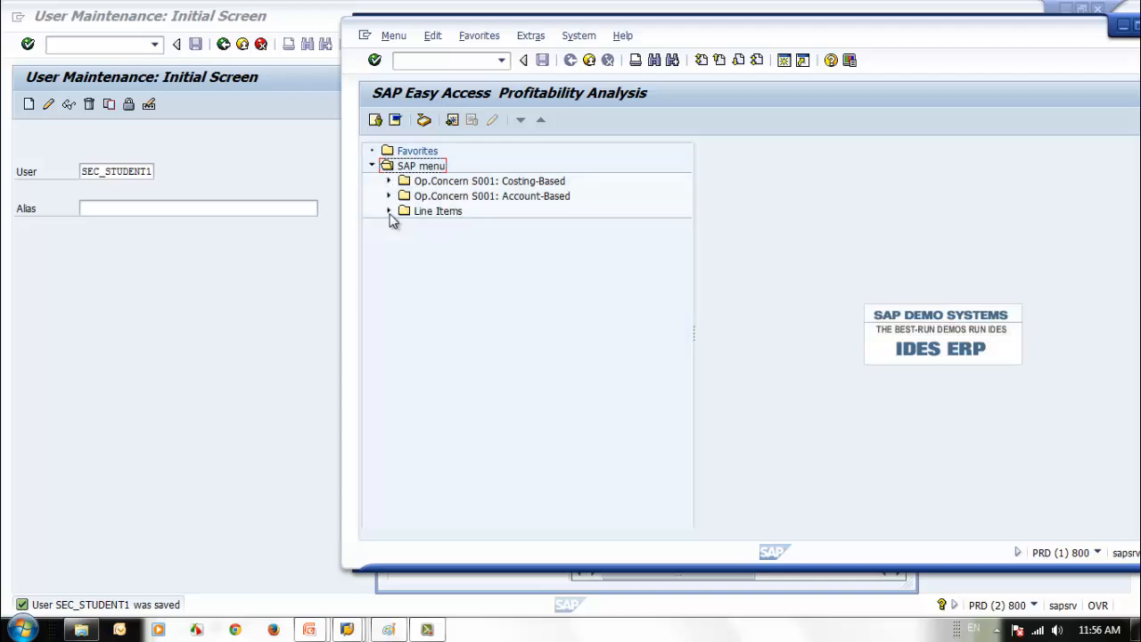
# - Toggle to the user menu and back, then expand and collapse the folders again, including Plan/Actual Reports
pyautogui.click(375, 120)
pyautogui.click(395, 121)
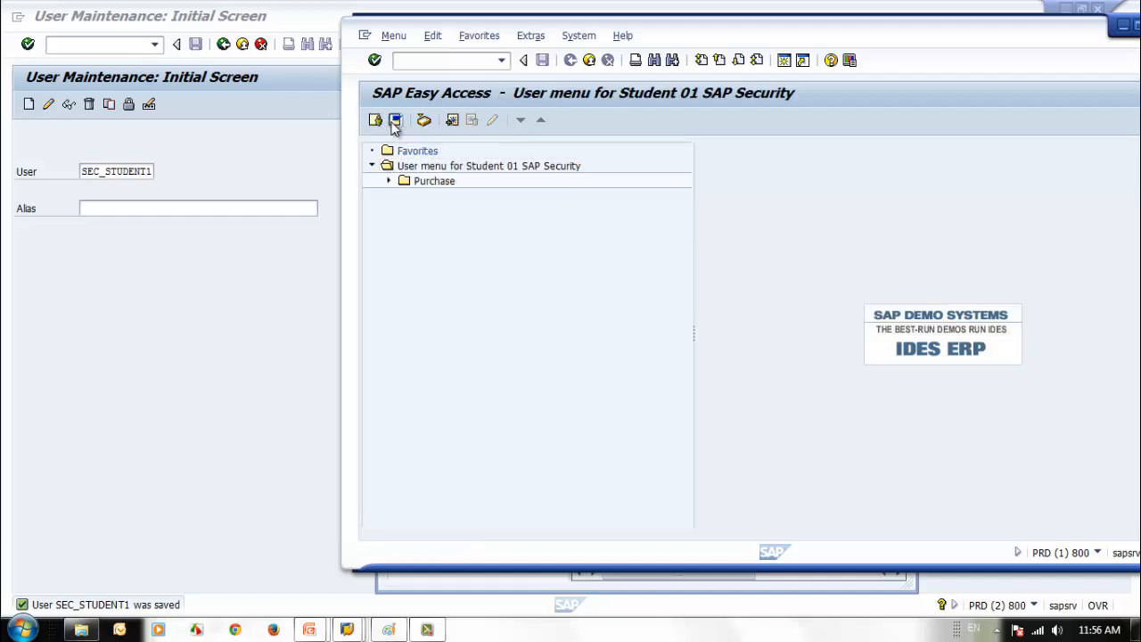
pyautogui.click(387, 181)
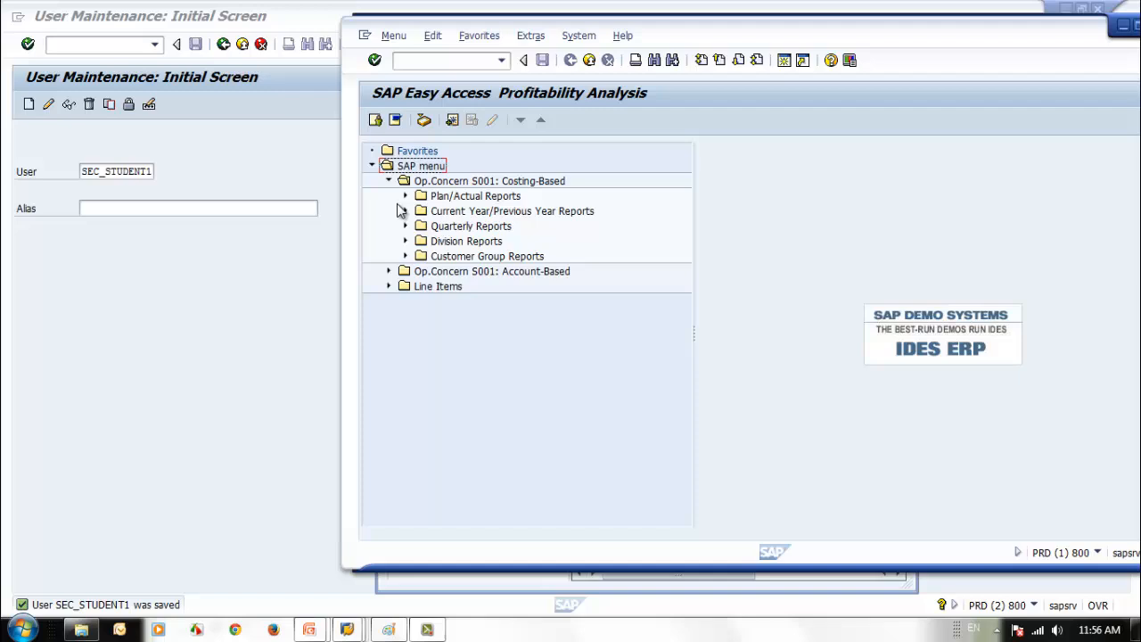
pyautogui.click(387, 271)
pyautogui.click(388, 331)
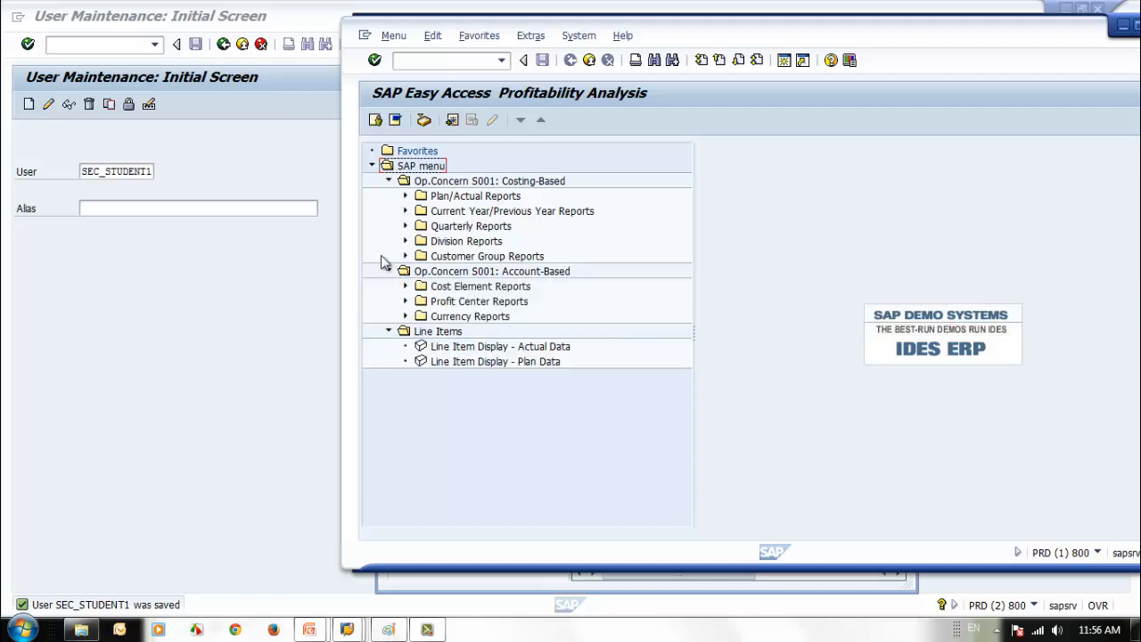
pyautogui.click(405, 196)
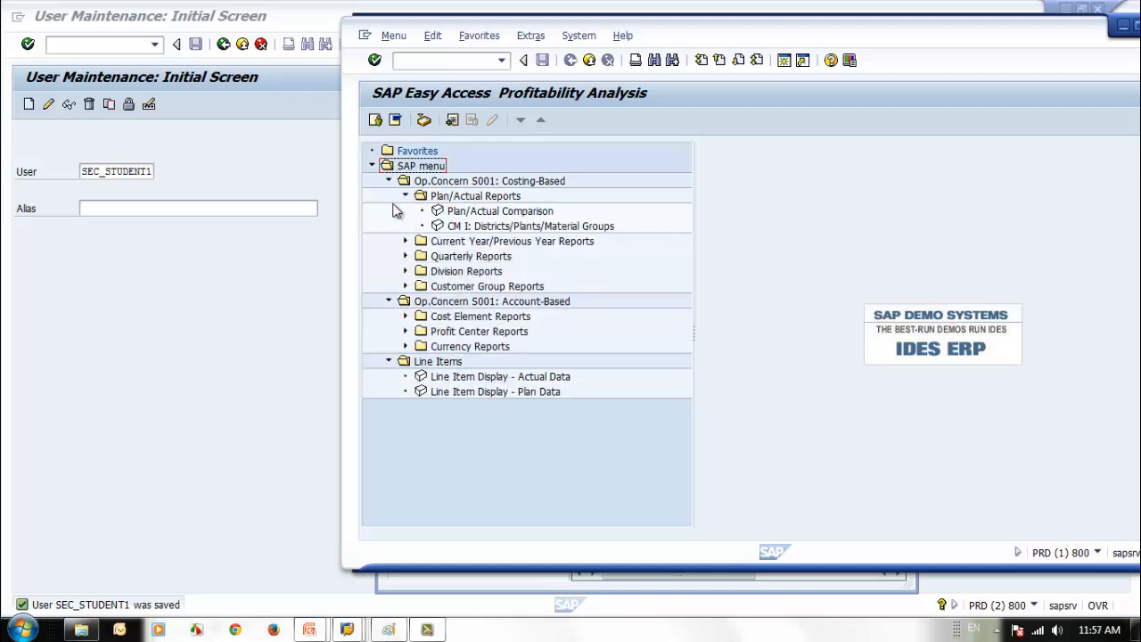
pyautogui.click(405, 196)
pyautogui.click(387, 181)
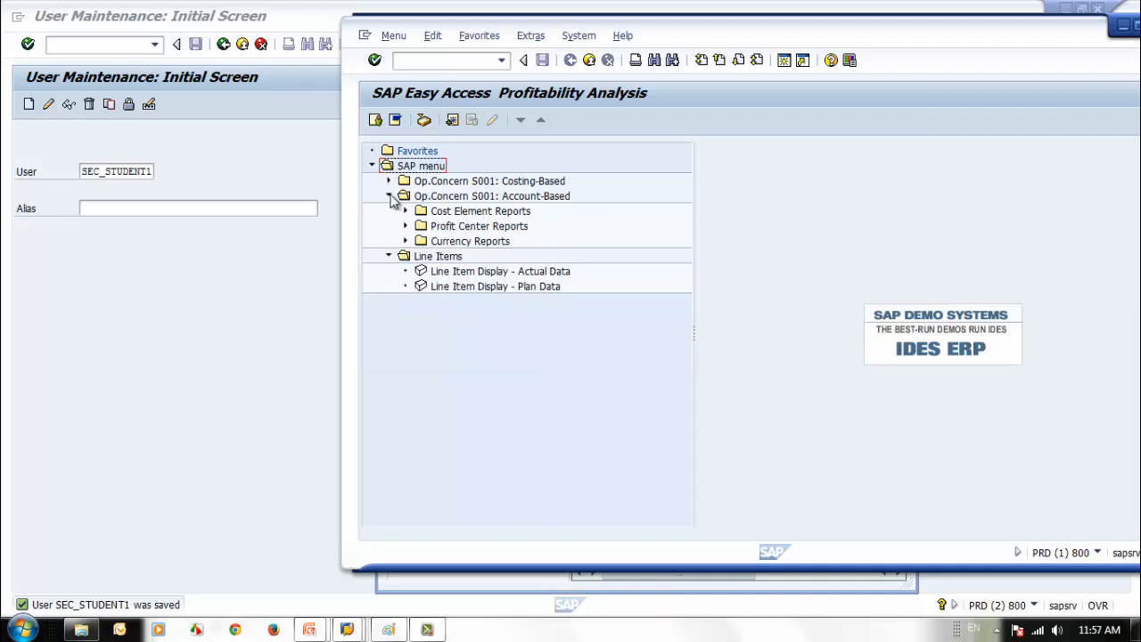
pyautogui.click(388, 197)
pyautogui.click(388, 210)
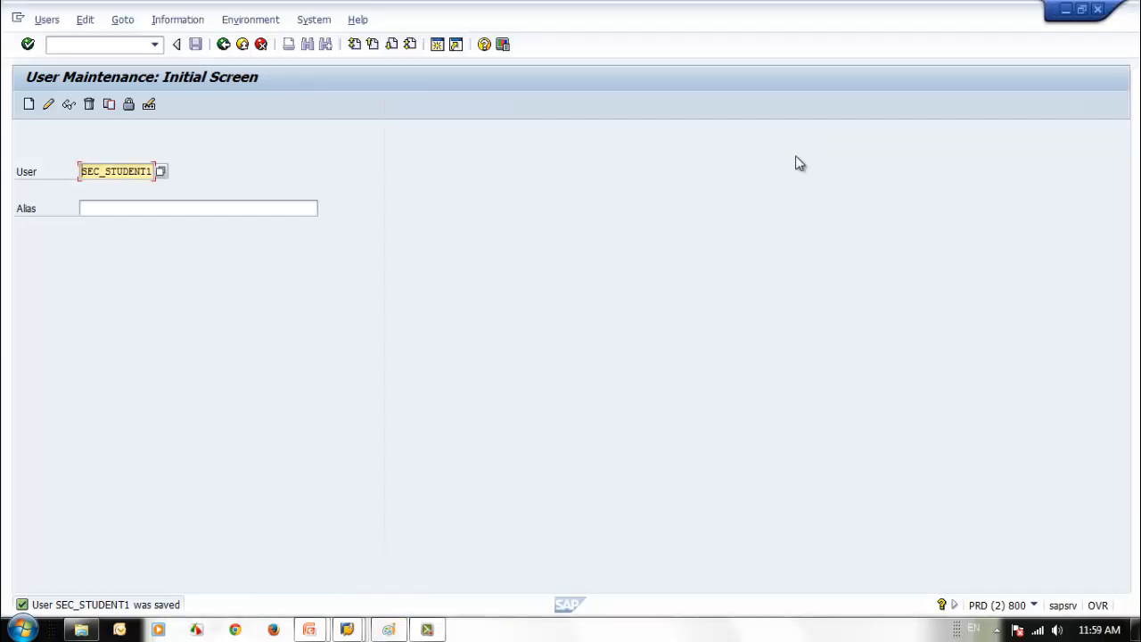
# - On the Defaults tab, pick AUSQLD from the time zone list for SEC_STUDENT1 and save
pyautogui.click(48, 104)
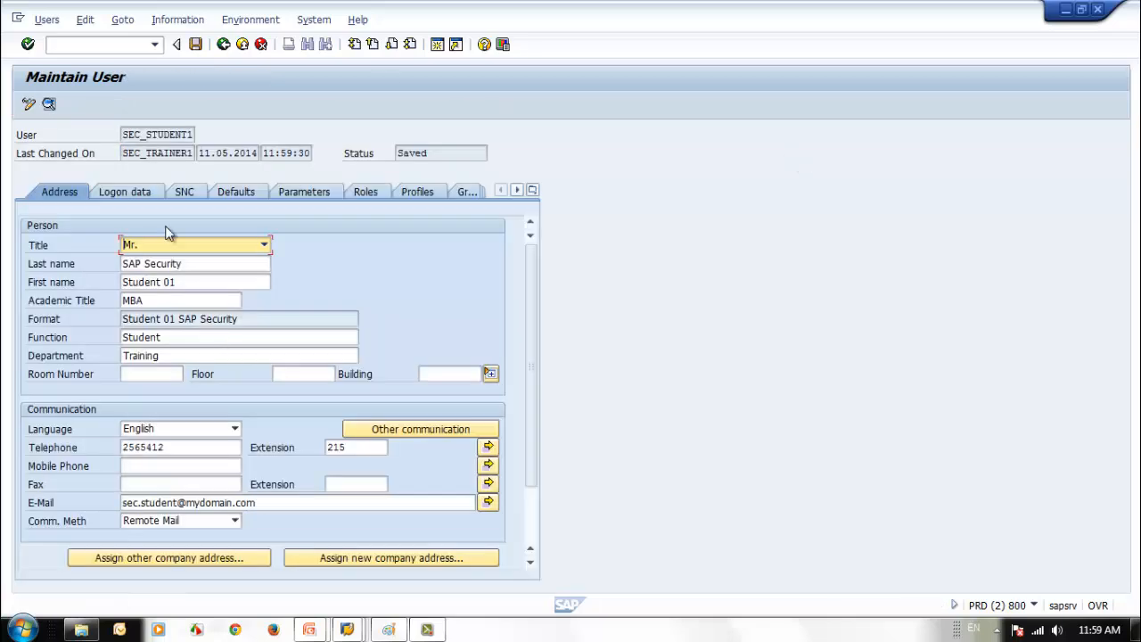
pyautogui.click(246, 198)
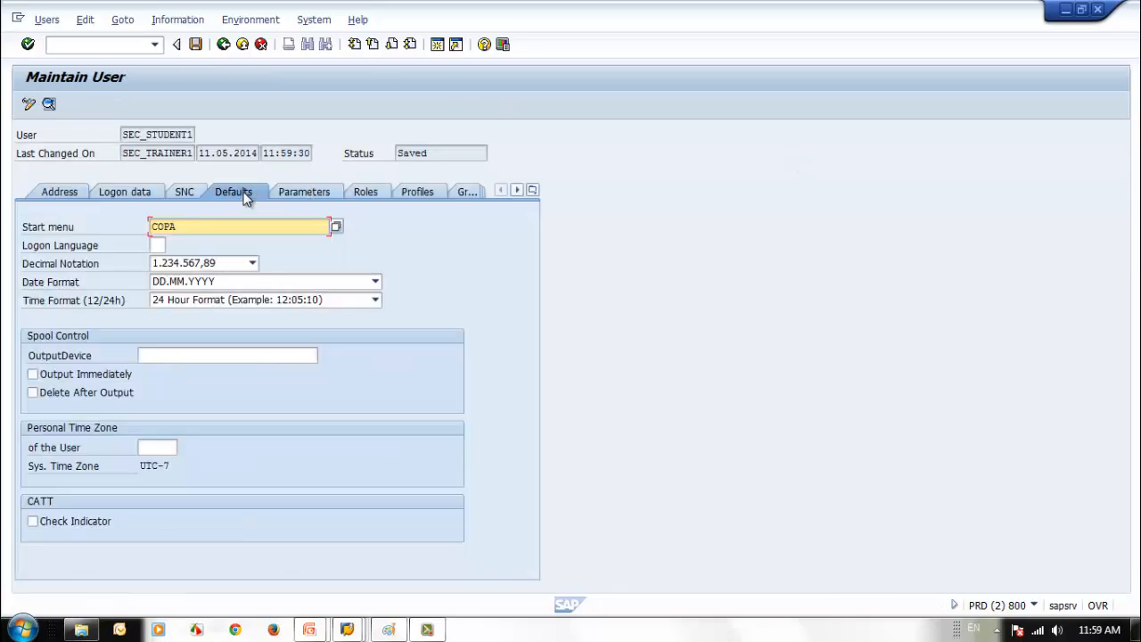
pyautogui.click(167, 448)
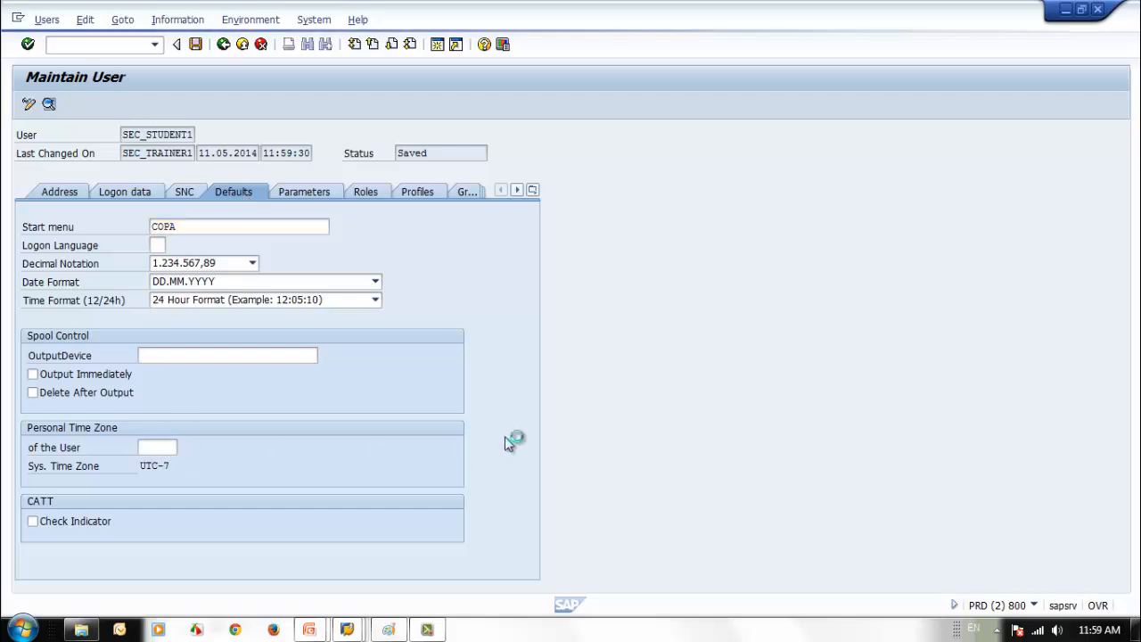
pyautogui.press('F4')
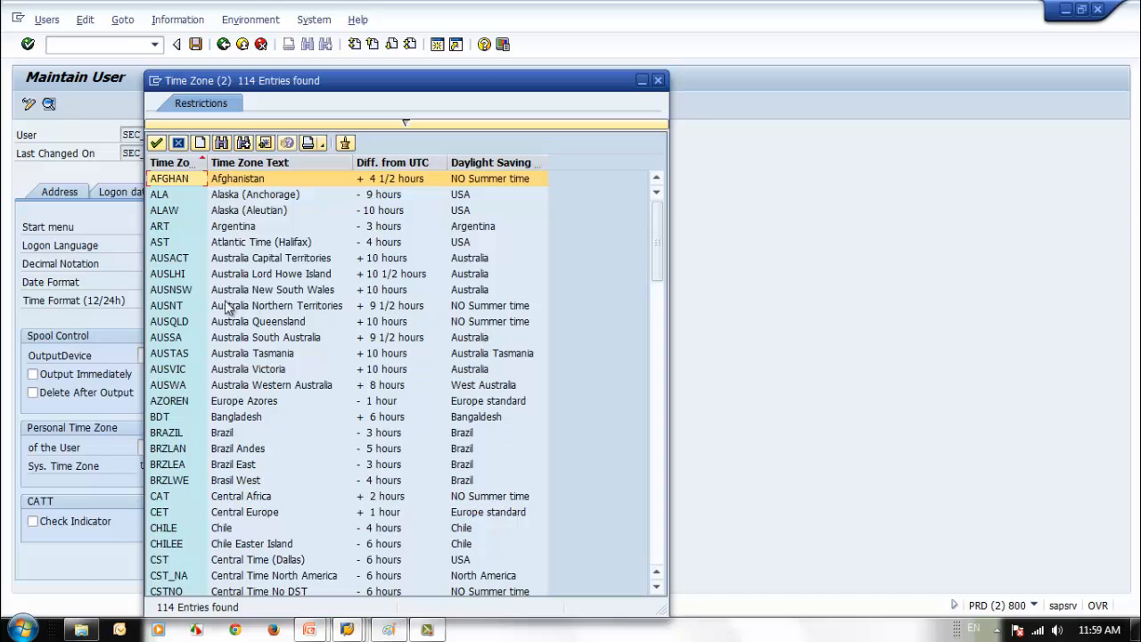
pyautogui.click(167, 323)
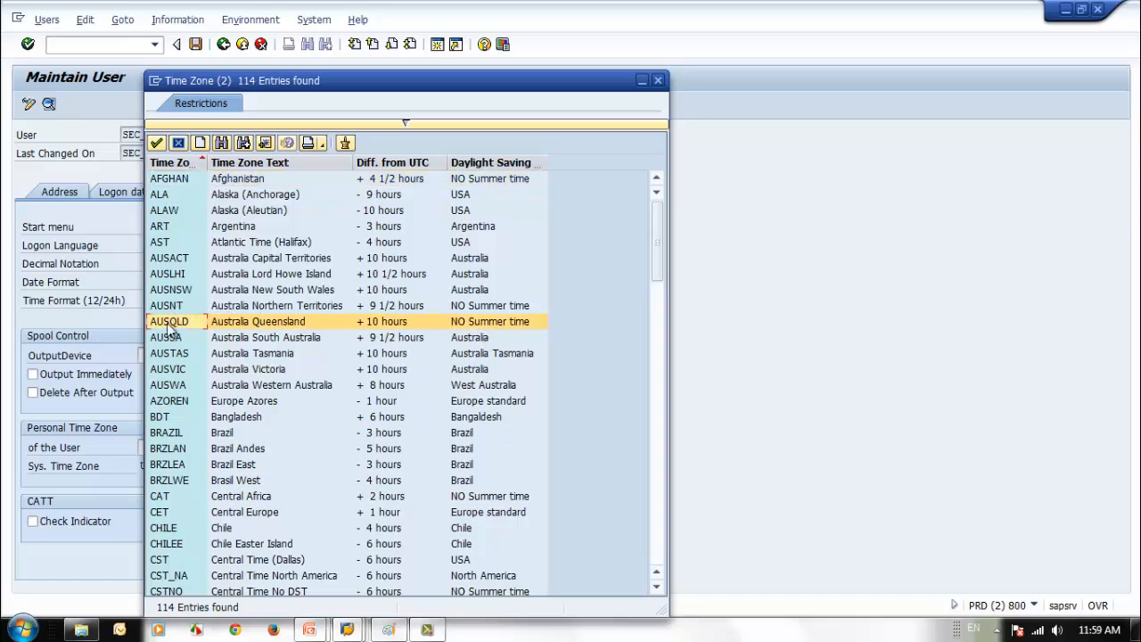
pyautogui.doubleClick(166, 323)
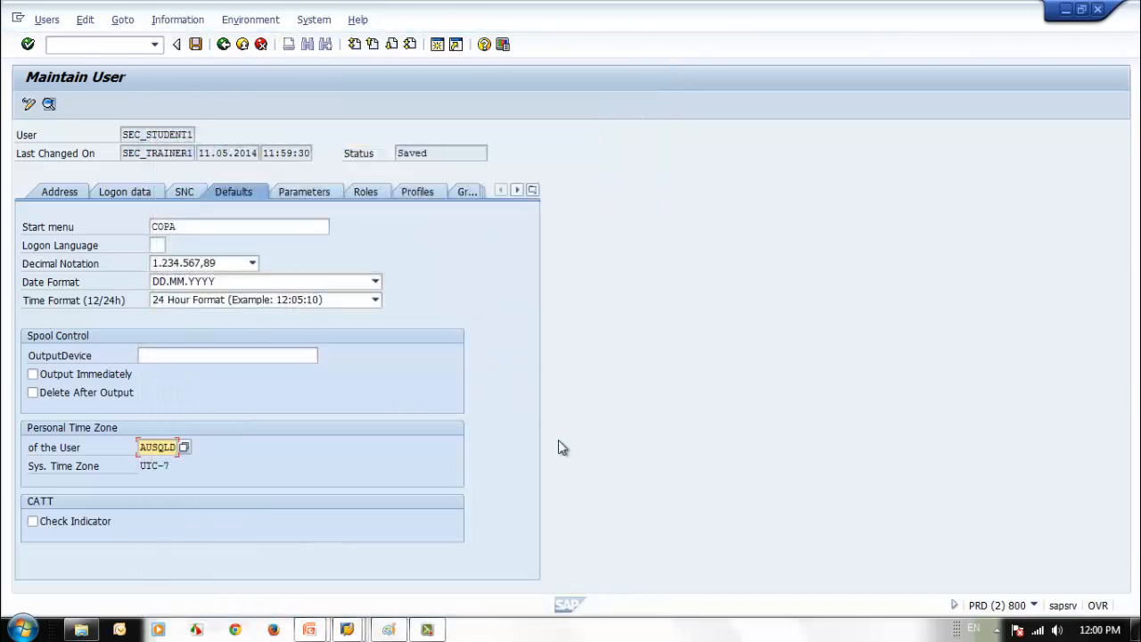
pyautogui.click(196, 44)
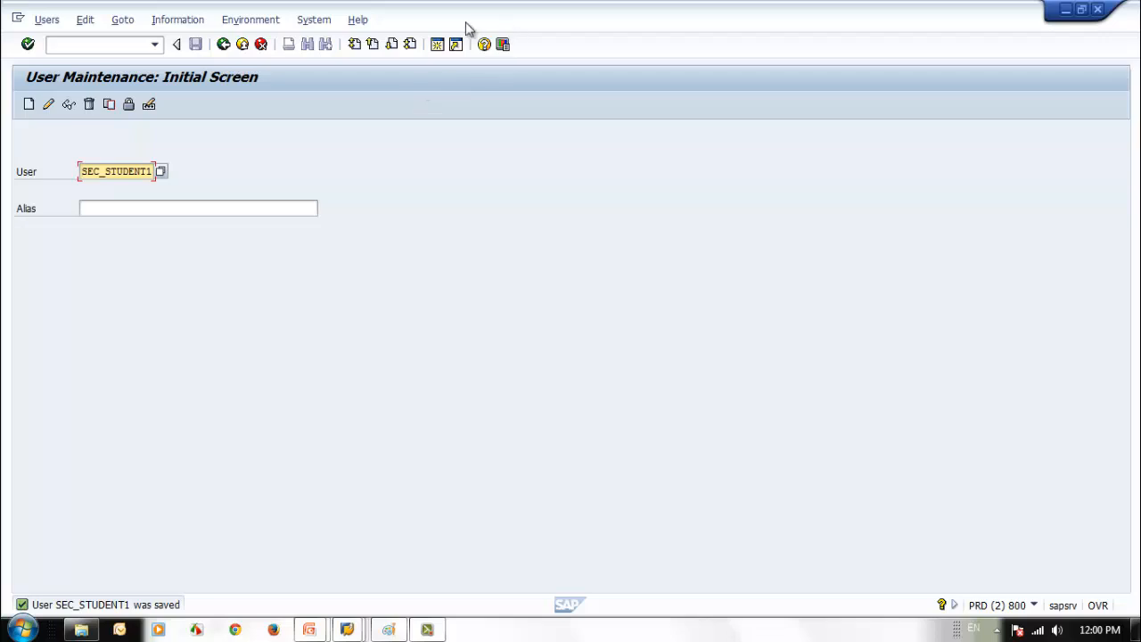
# - Open System > Status and review the user name, CET time zone 07:00:09 and system time 12:00:09
pyautogui.click(1034, 605)
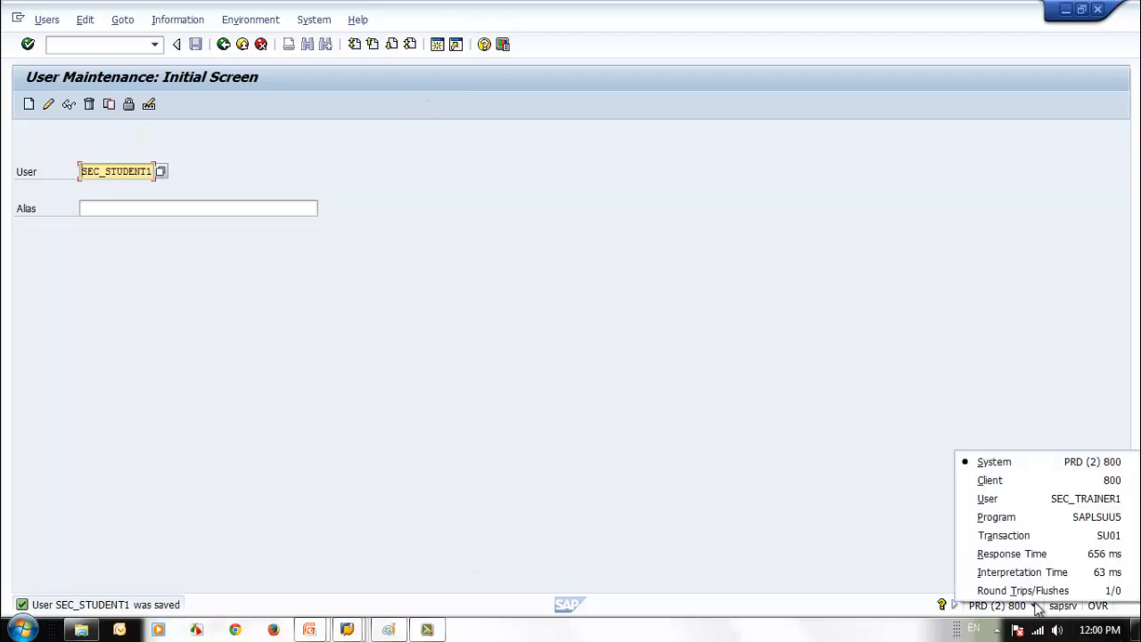
pyautogui.click(749, 364)
pyautogui.click(310, 21)
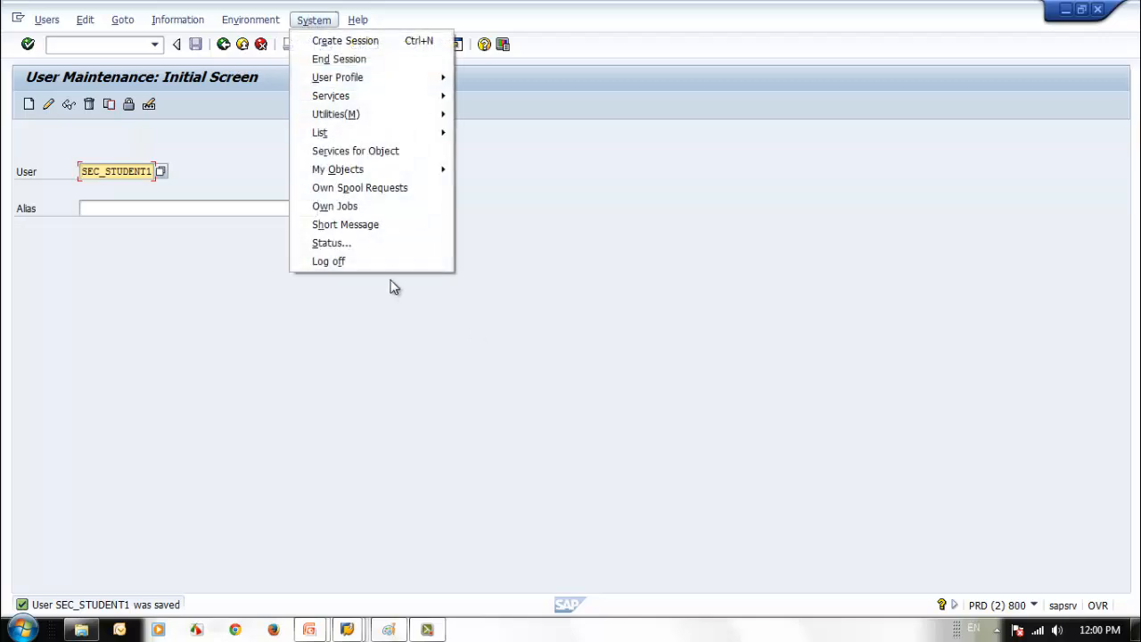
pyautogui.click(383, 245)
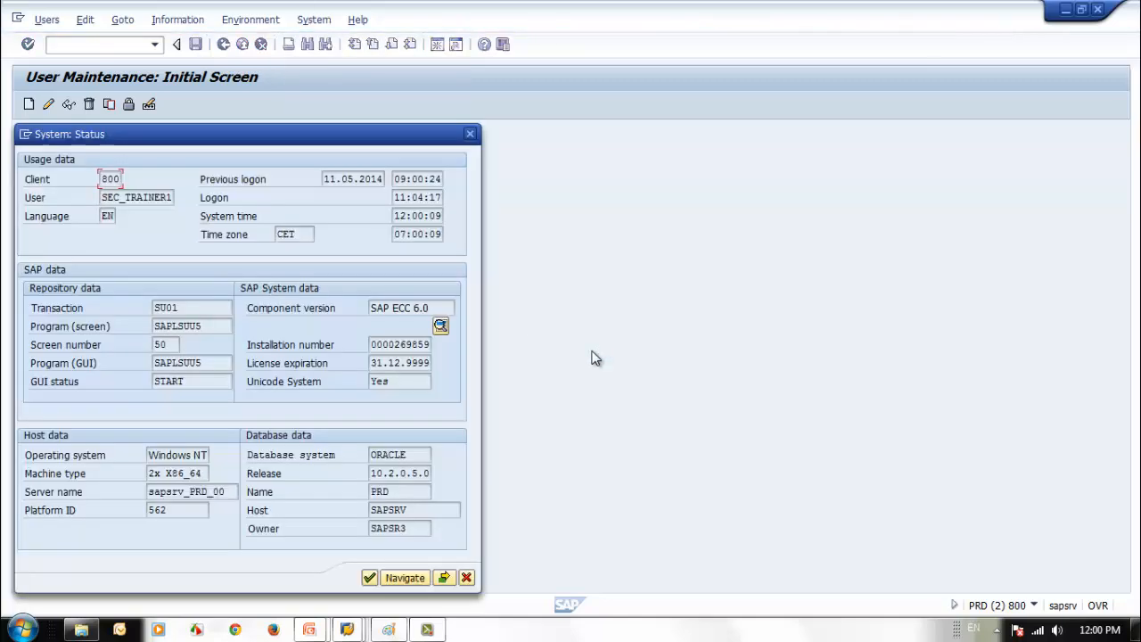
pyautogui.moveTo(326, 151); pyautogui.dragTo(383, 158)
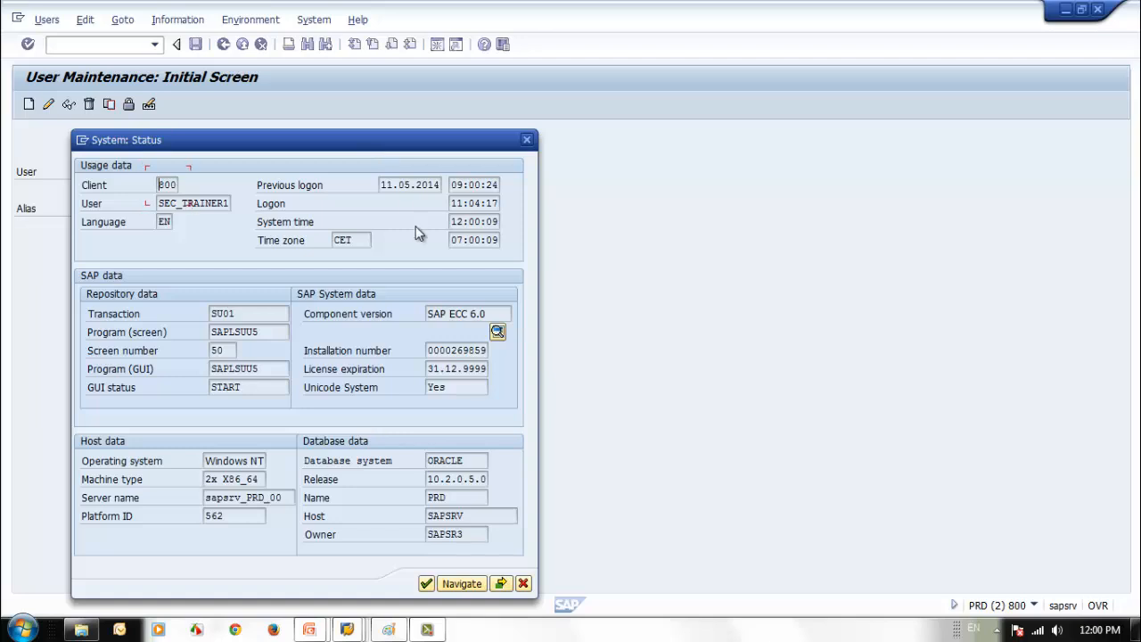
pyautogui.click(317, 225)
pyautogui.click(357, 240)
pyautogui.moveTo(159, 203); pyautogui.dragTo(411, 221)
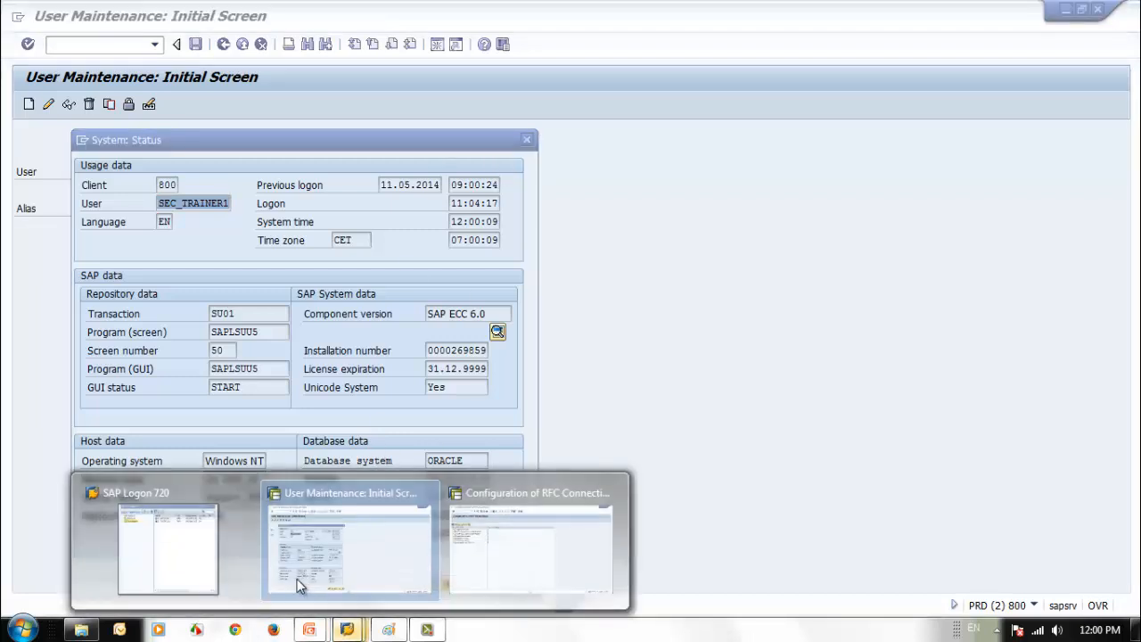
# - Log on to the ECC system in client 800 as the student user
pyautogui.click(219, 571)
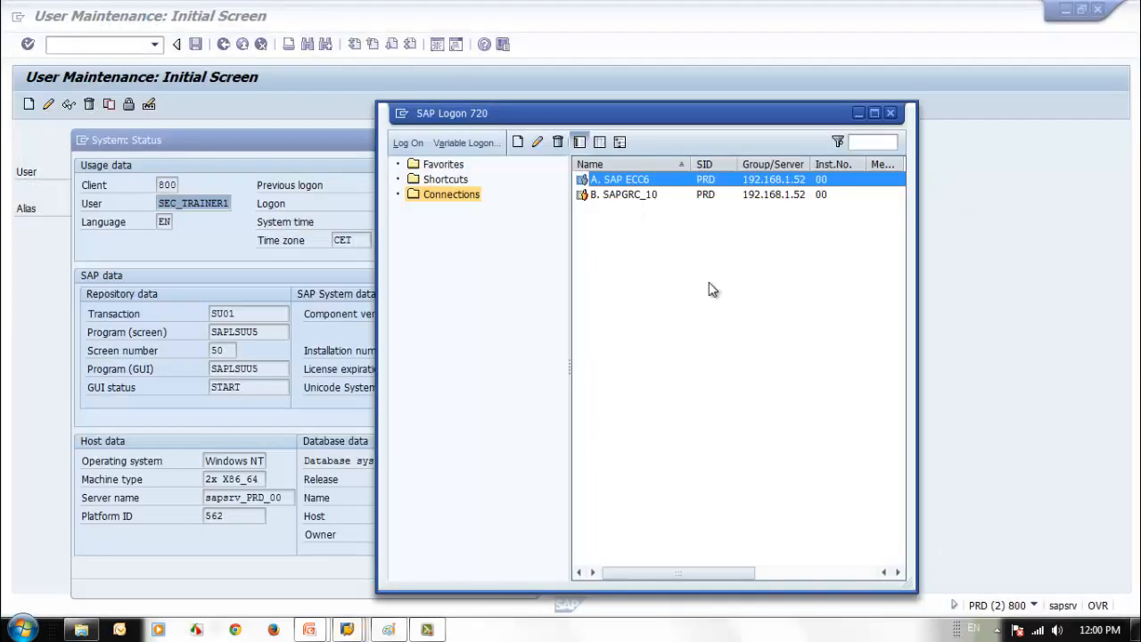
pyautogui.press('Return')
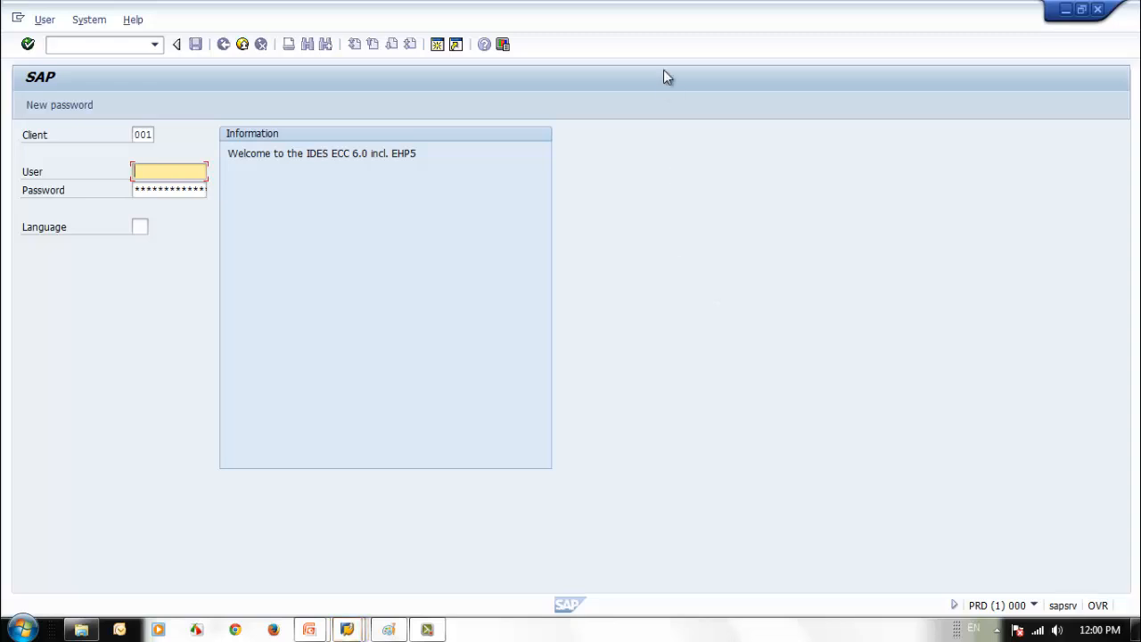
pyautogui.moveTo(660, 37); pyautogui.dragTo(883, 44)
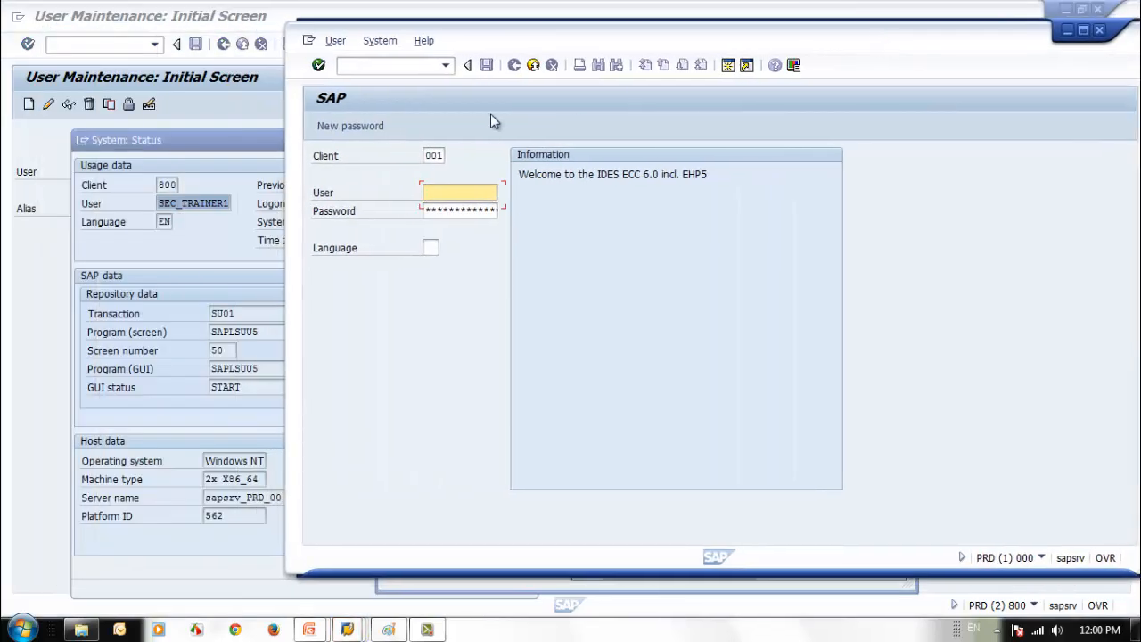
pyautogui.click(433, 159)
pyautogui.write('8')
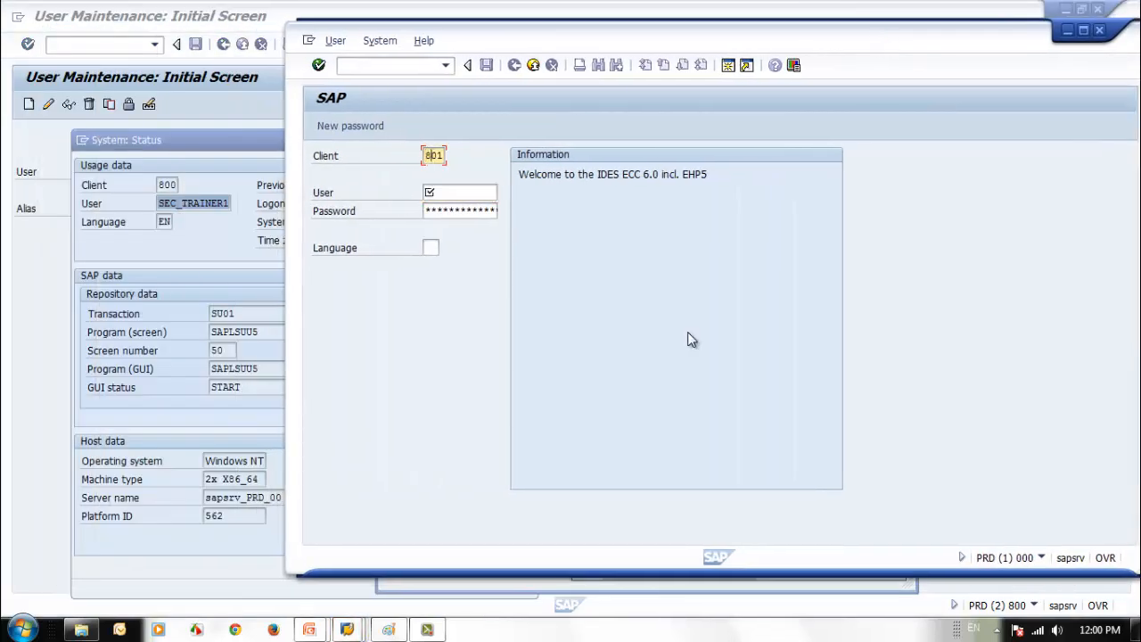
pyautogui.write('0')
pyautogui.press('Tab')
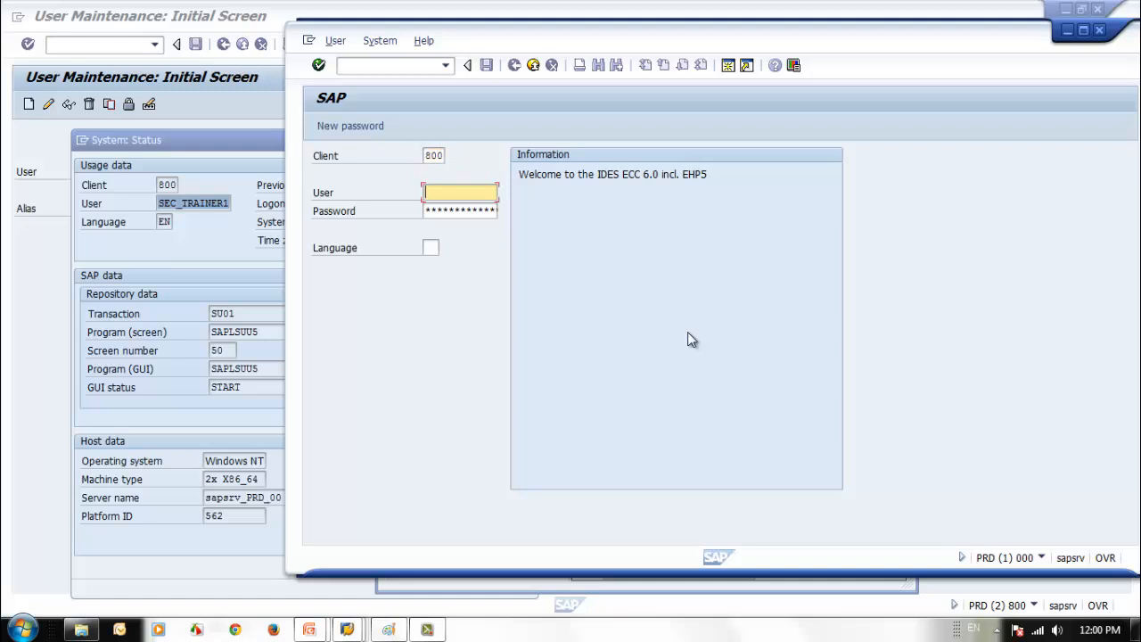
pyautogui.write('s')
pyautogui.press('Down')
pyautogui.press('Return')
pyautogui.click(460, 214)
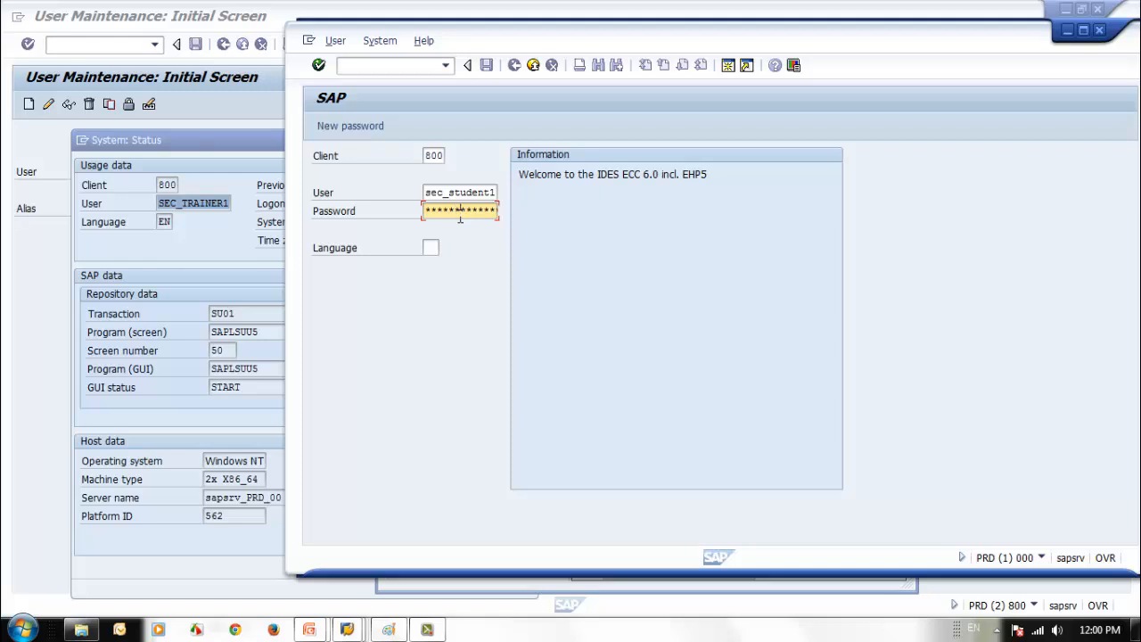
pyautogui.press('Return')
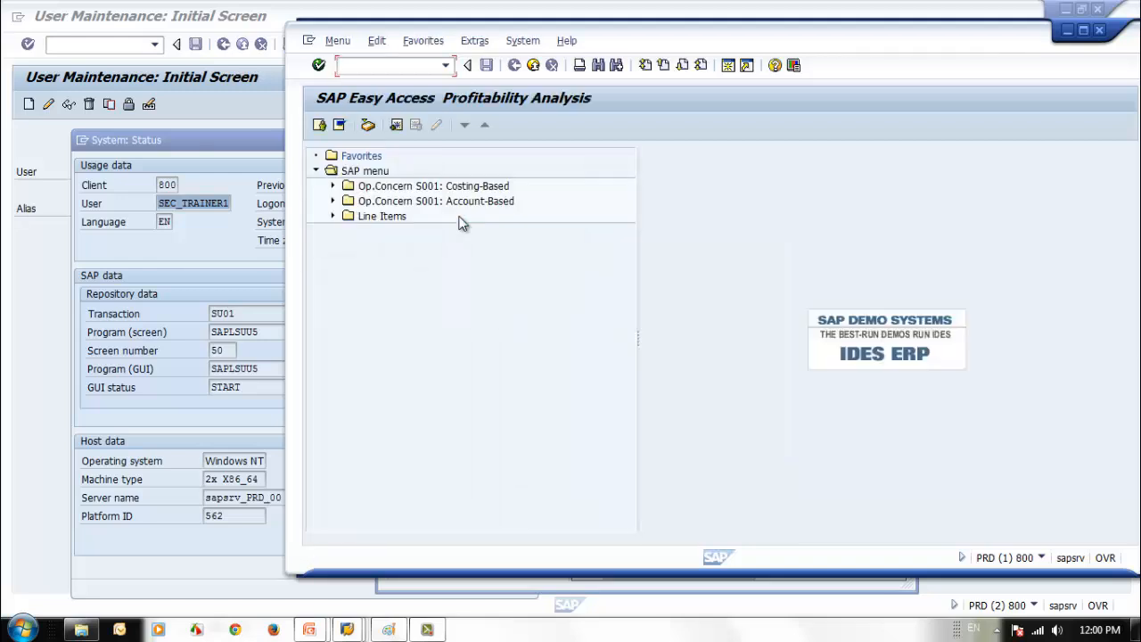
# - Check the student session's System Status: time zone AUSQLD, local time 15:00:58
pyautogui.click(522, 41)
pyautogui.click(562, 264)
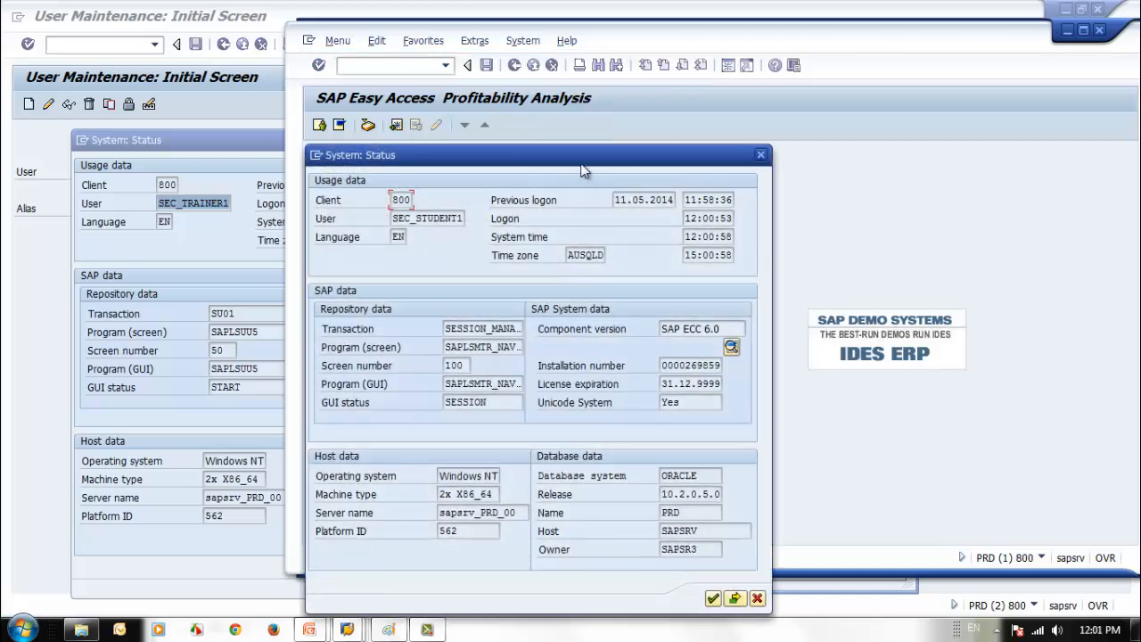
pyautogui.moveTo(582, 161); pyautogui.dragTo(575, 117)
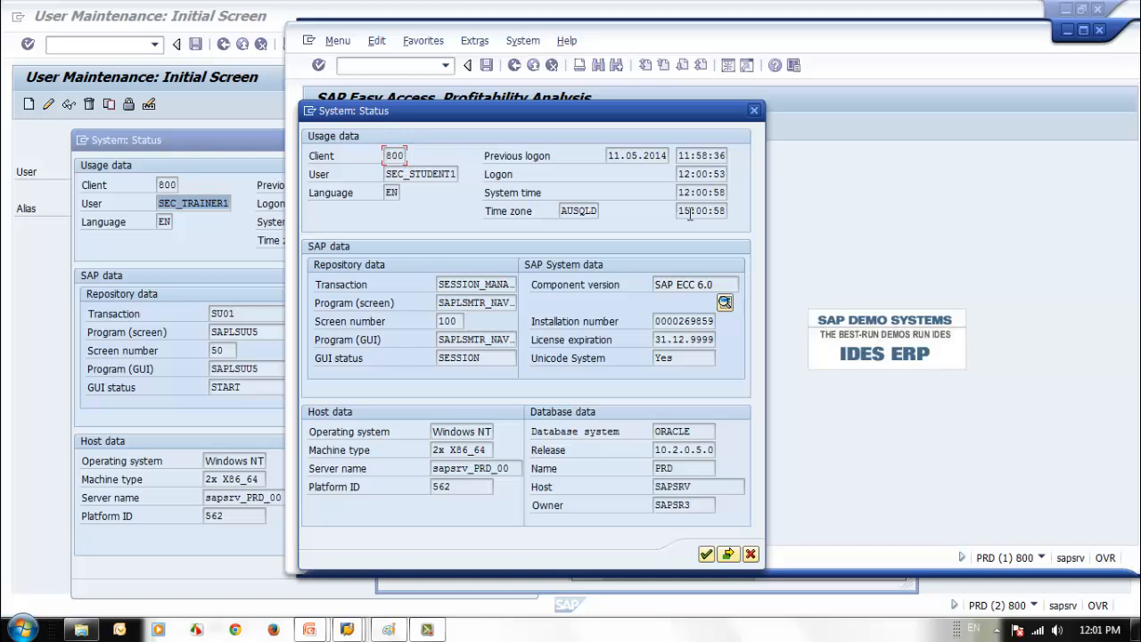
pyautogui.click(566, 211)
pyautogui.click(680, 211)
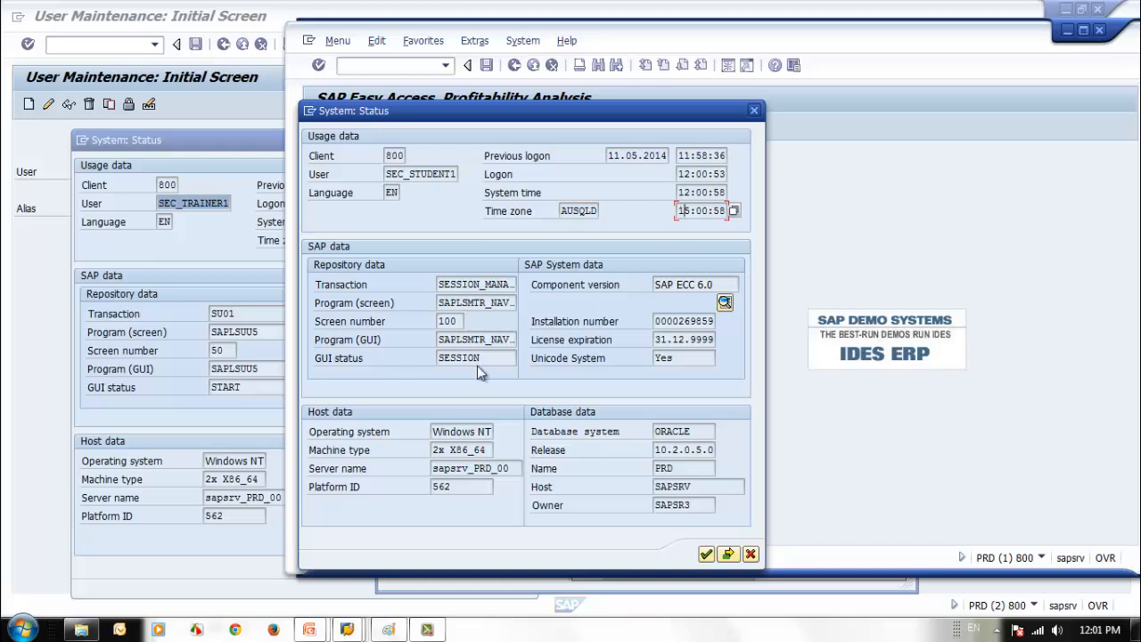
# - Close the student's status details, end that session with /nex, and close the trainer's status details
pyautogui.click(254, 287)
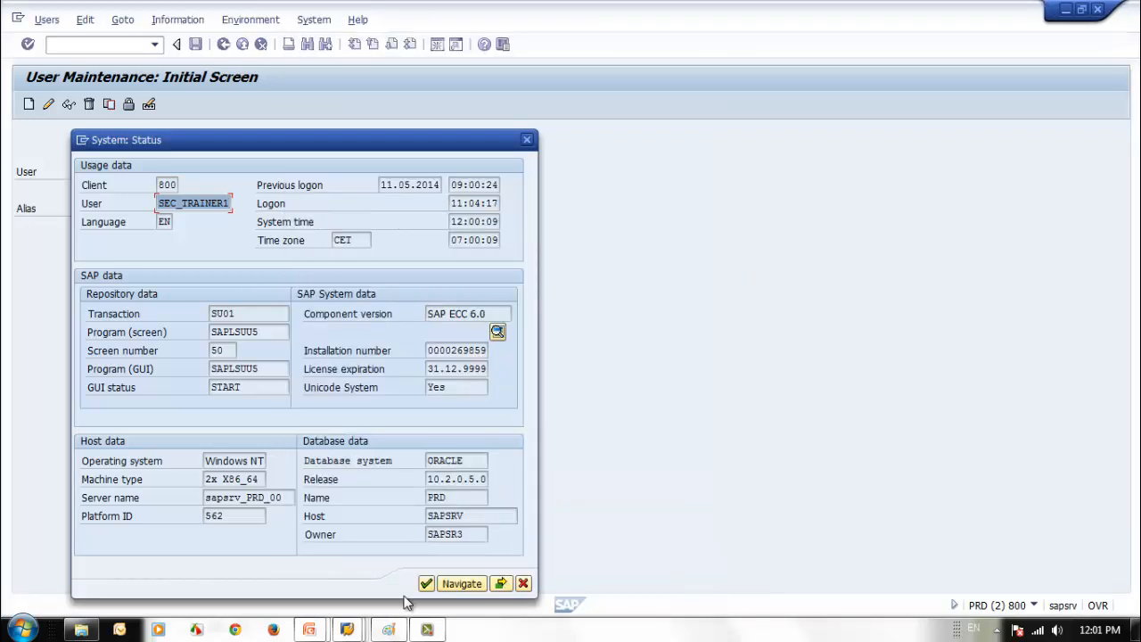
pyautogui.click(347, 629)
pyautogui.click(691, 578)
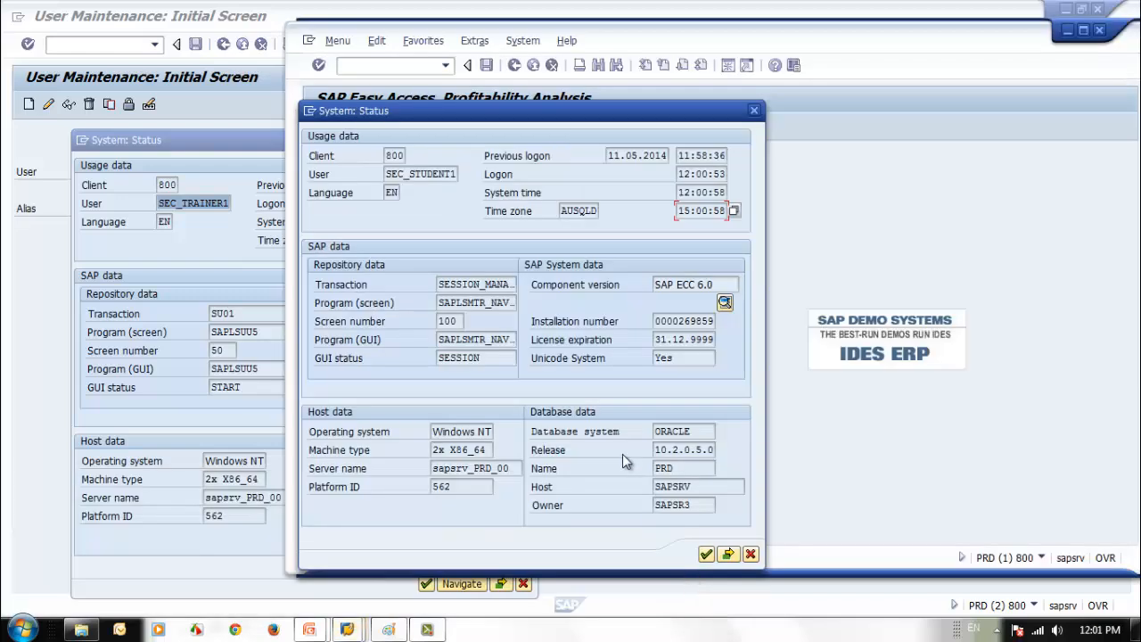
pyautogui.click(750, 554)
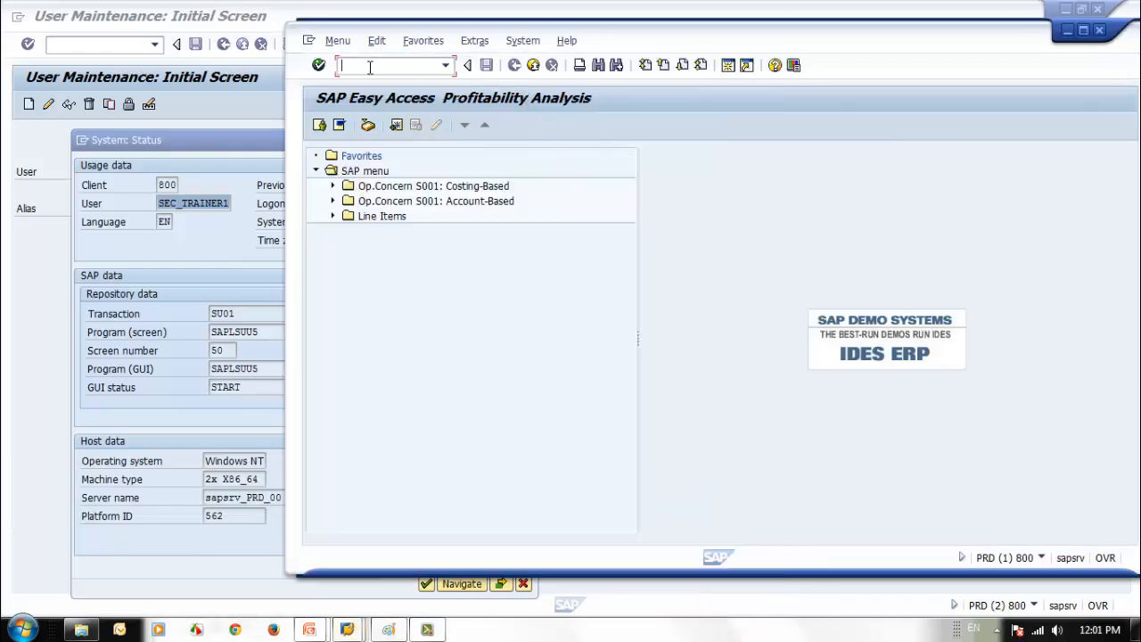
pyautogui.write('/nex')
pyautogui.press('Return')
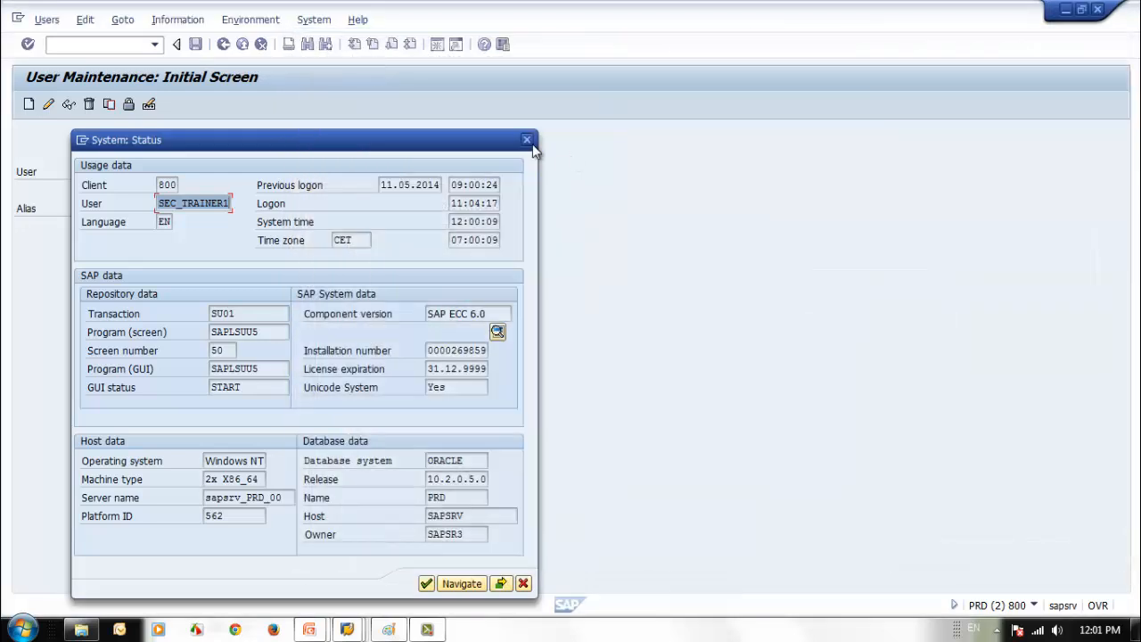
pyautogui.click(529, 141)
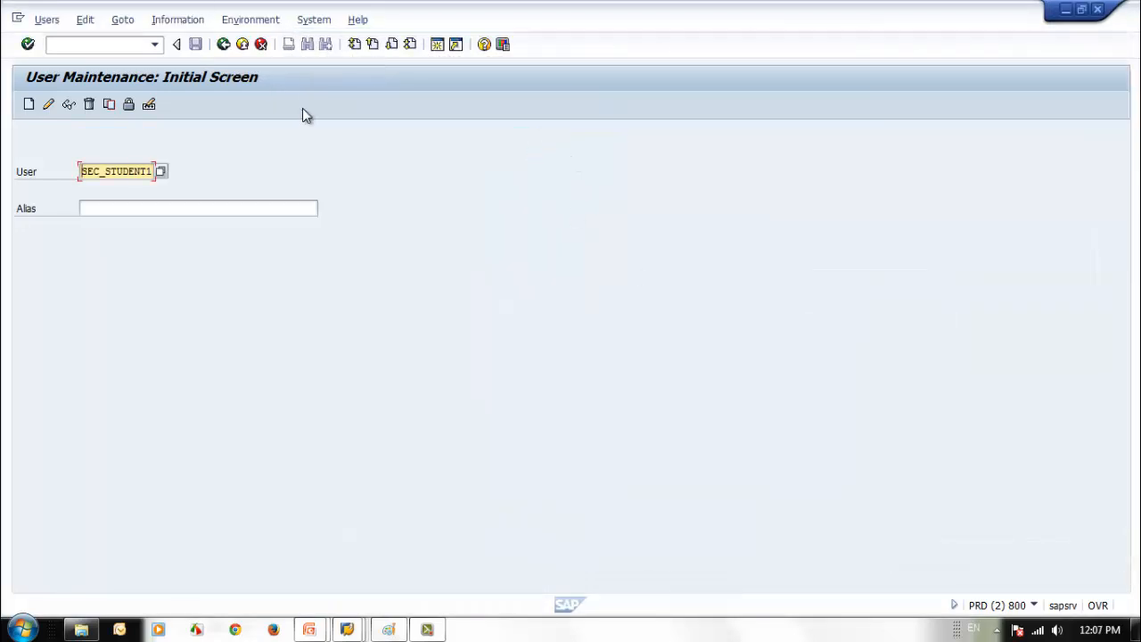
# - Show the System Status of the trainer session, with time zone CET
pyautogui.click(311, 19)
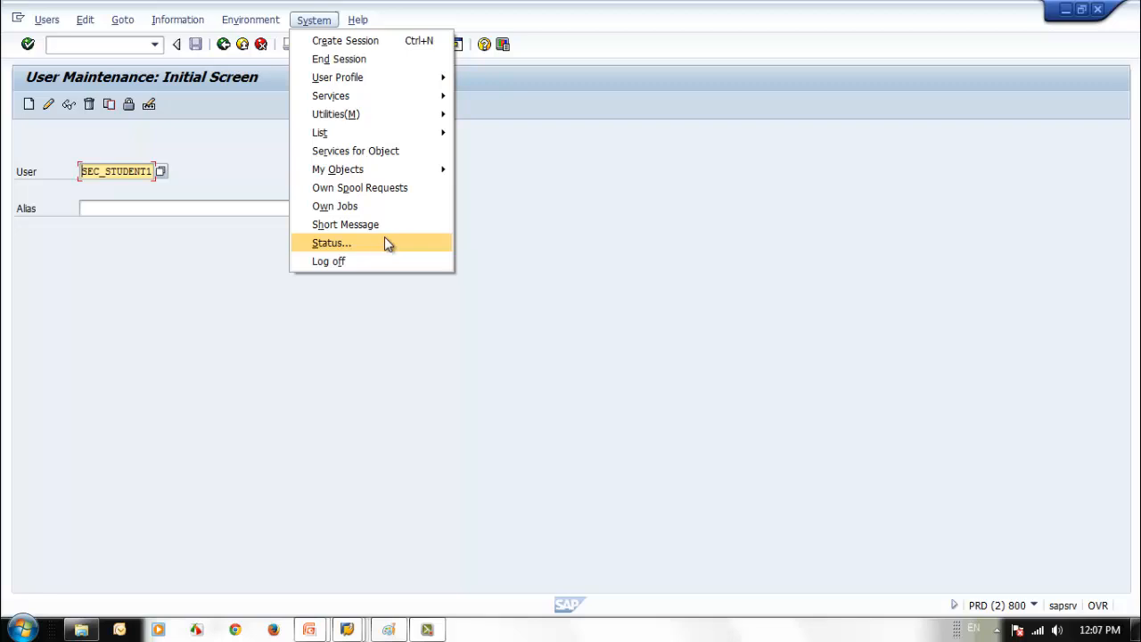
pyautogui.click(386, 241)
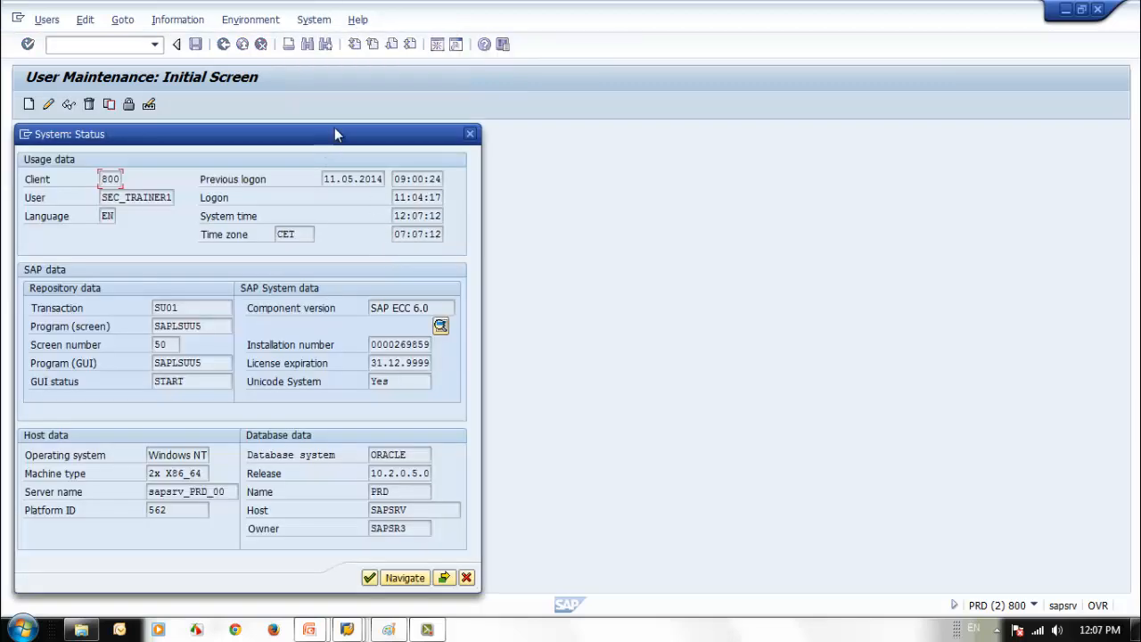
pyautogui.moveTo(336, 133); pyautogui.dragTo(350, 122)
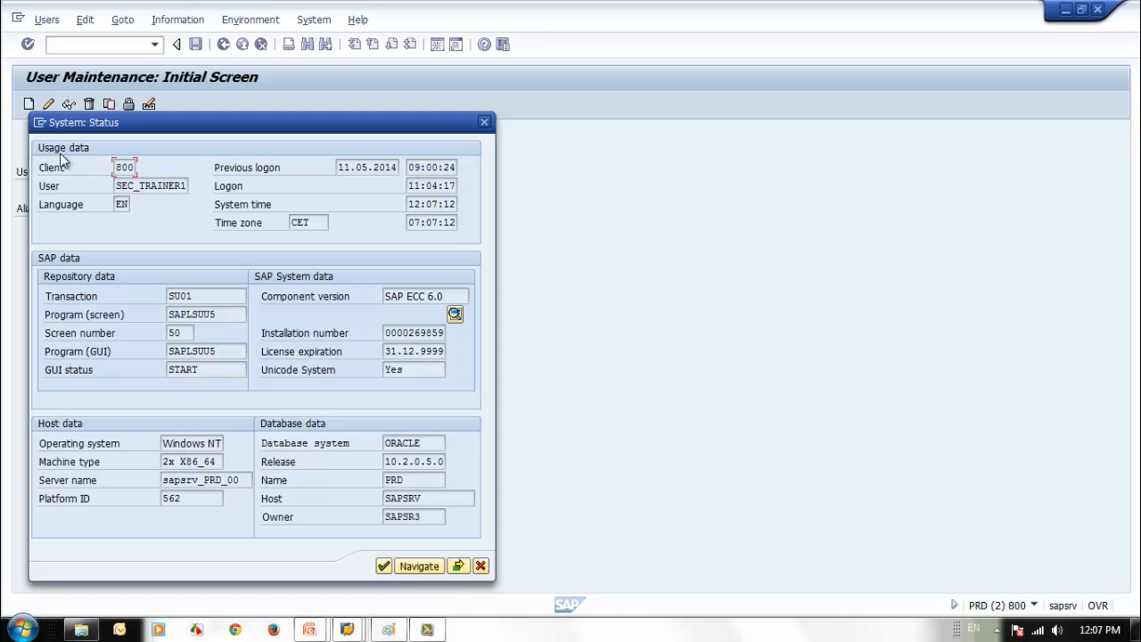
# - Highlight client 800, program SAPLSUU5, screen 50 and component version SAP ECC 6.0
pyautogui.moveTo(116, 166); pyautogui.dragTo(166, 169)
pyautogui.press('Tab')
pyautogui.press('Tab')
pyautogui.moveTo(170, 296)
pyautogui.mouseDown()
pyautogui.moveTo(221, 298)
pyautogui.moveTo(161, 297)
pyautogui.mouseUp()
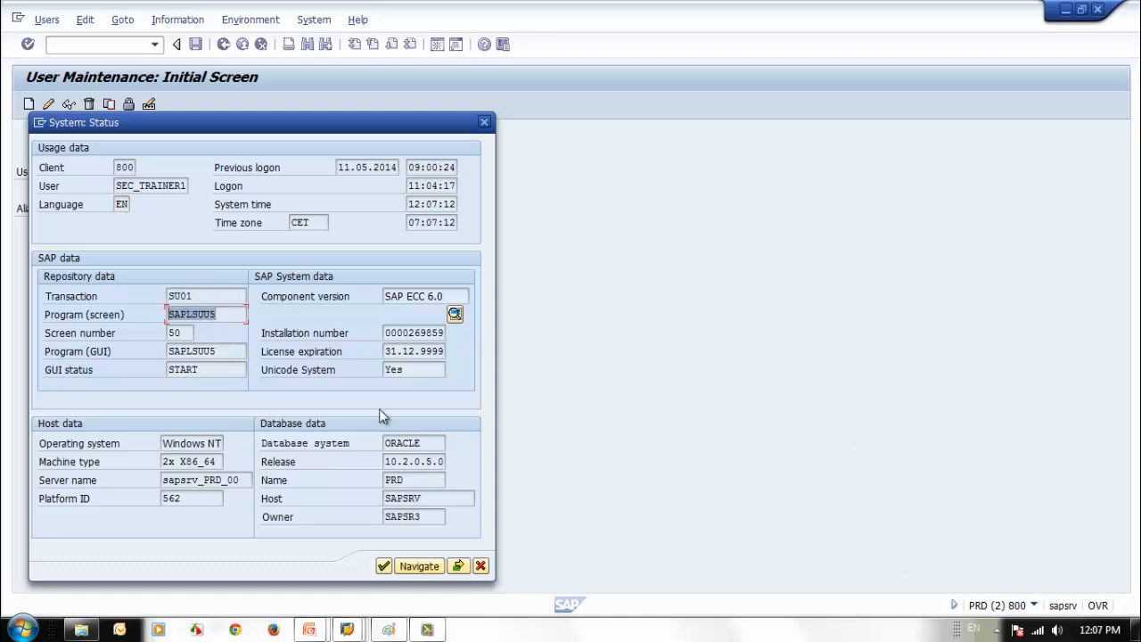
pyautogui.click(187, 332)
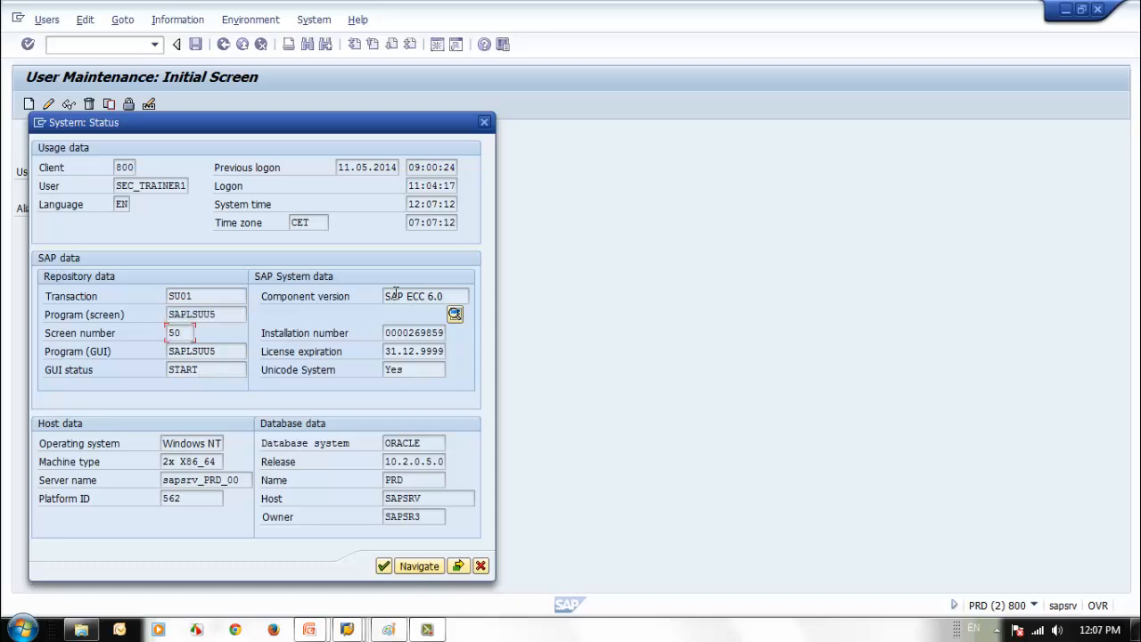
pyautogui.moveTo(445, 296); pyautogui.dragTo(382, 299)
pyautogui.click(446, 296)
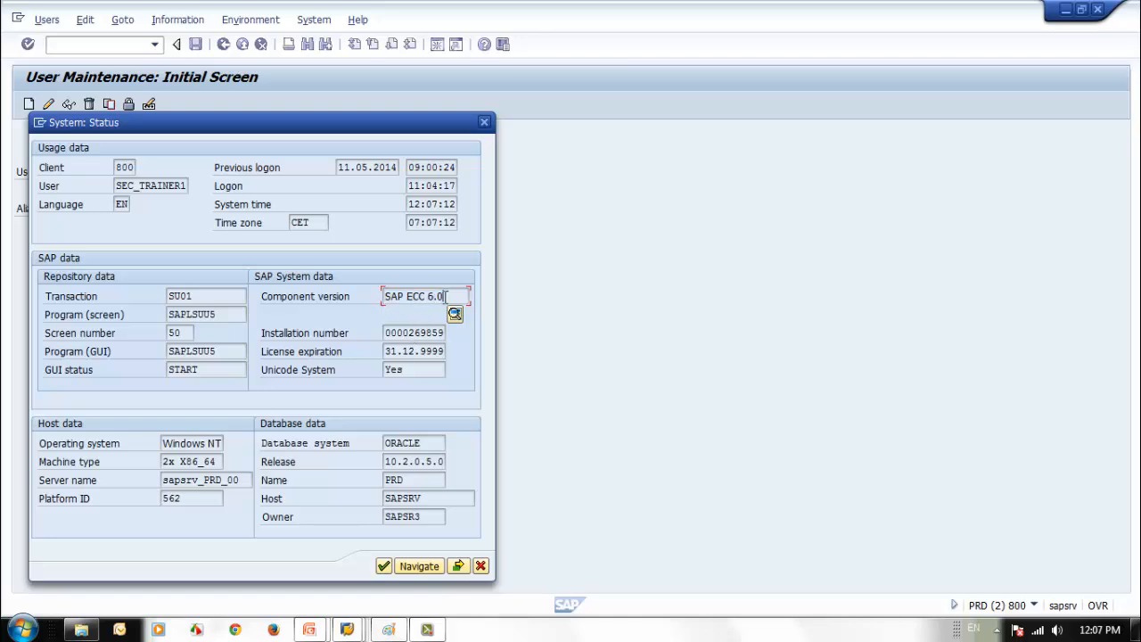
# - Review installed components: SAP_ABA and SAP_BASIS release 702, support level 0006
pyautogui.click(454, 316)
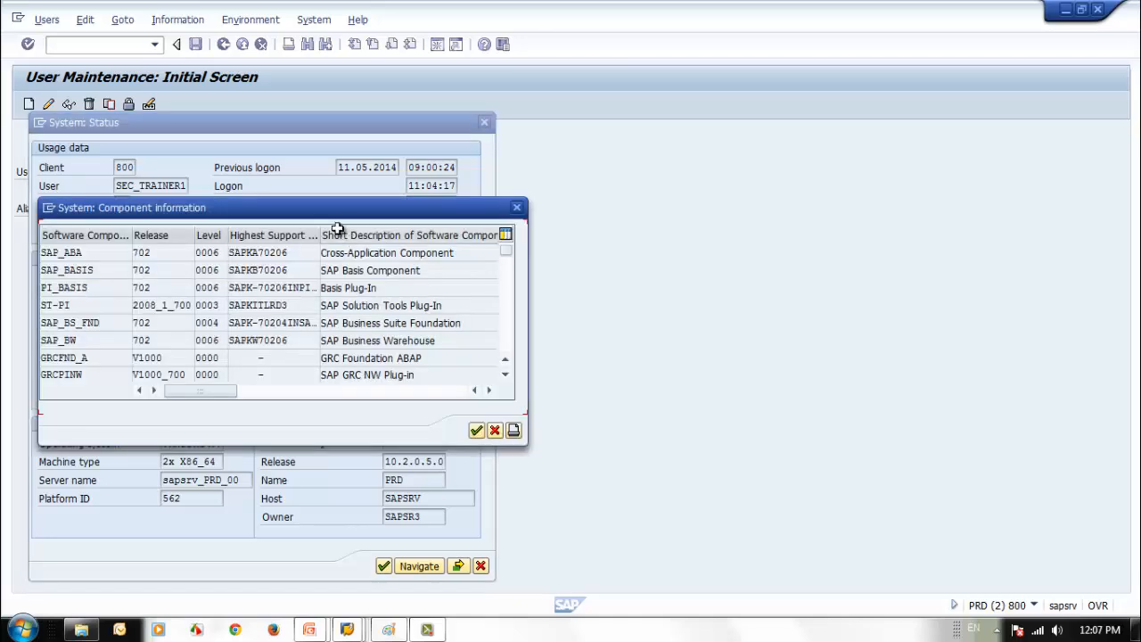
pyautogui.moveTo(344, 212); pyautogui.dragTo(370, 207)
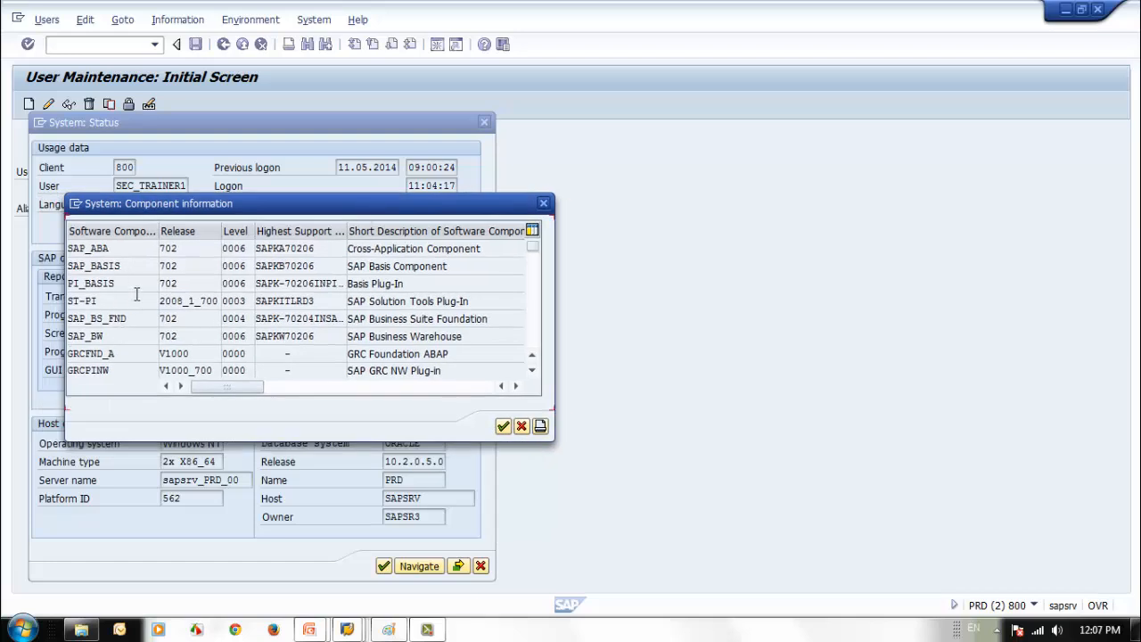
pyautogui.moveTo(185, 247); pyautogui.dragTo(166, 266)
pyautogui.click(186, 265)
pyautogui.doubleClick(235, 265)
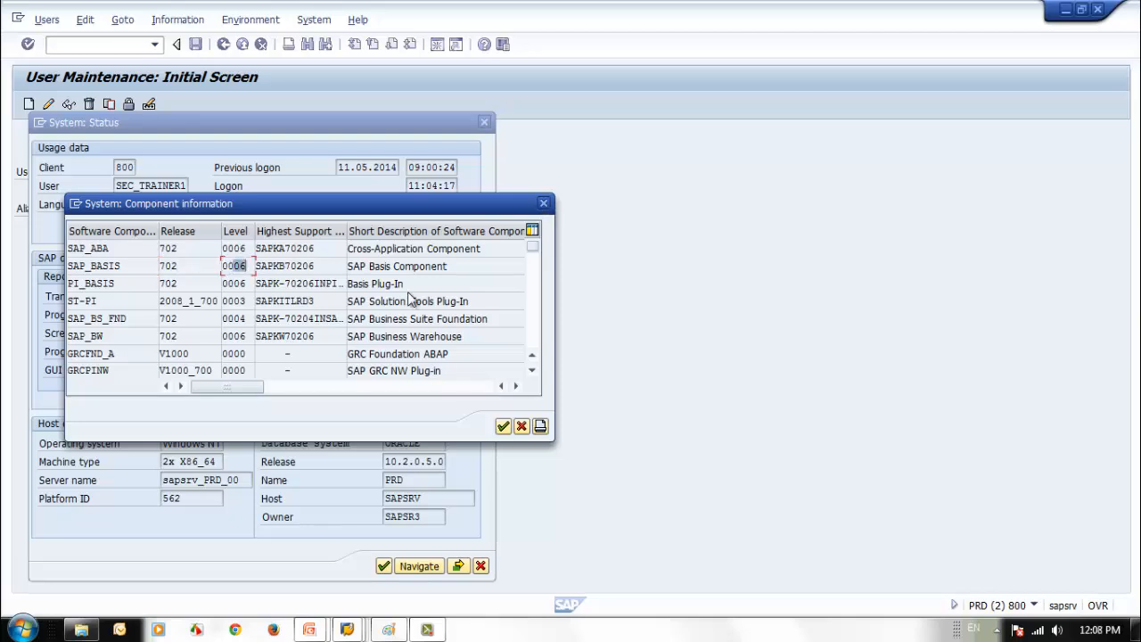
pyautogui.click(544, 203)
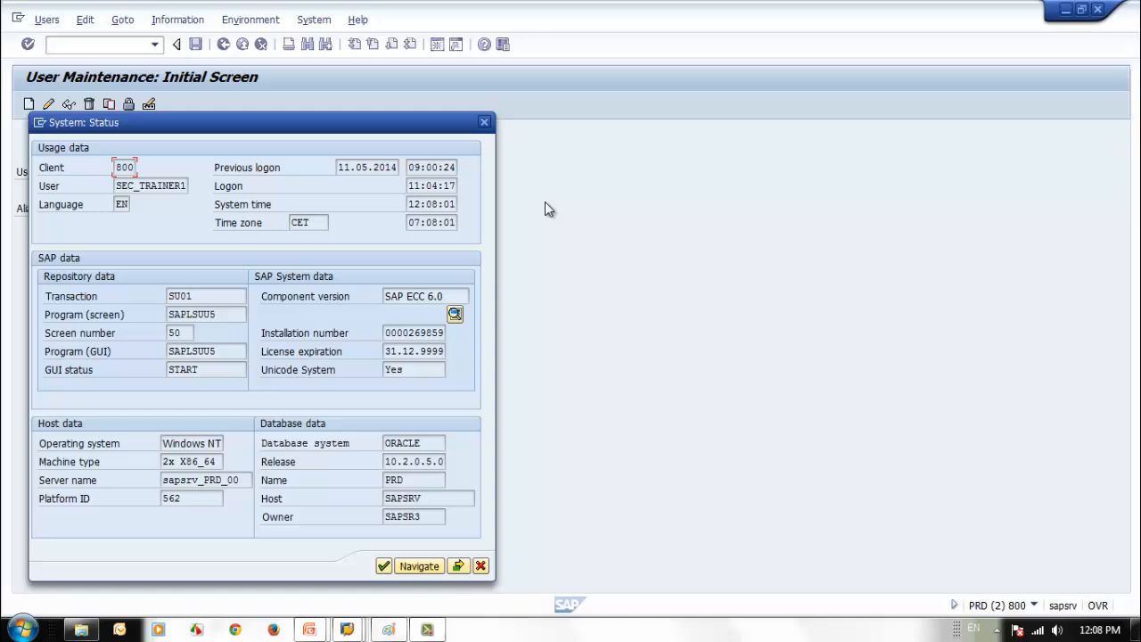
# - Point out the installation number, licence expiration 31.12.9999 and Unicode System value
pyautogui.click(415, 337)
pyautogui.click(420, 354)
pyautogui.moveTo(386, 353); pyautogui.dragTo(466, 358)
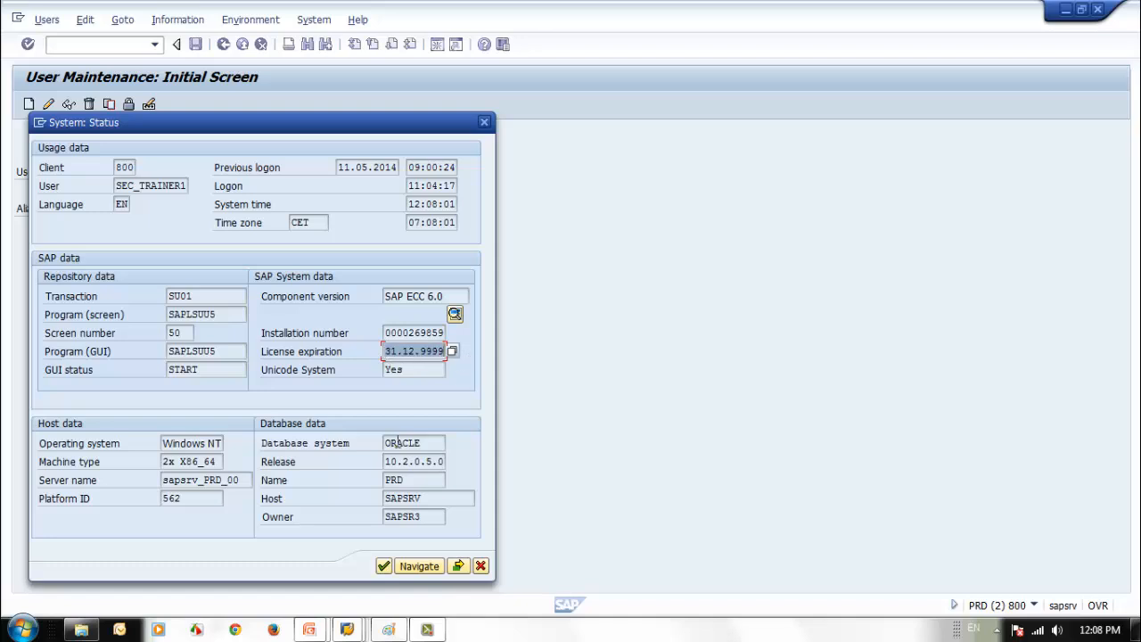
pyautogui.click(416, 372)
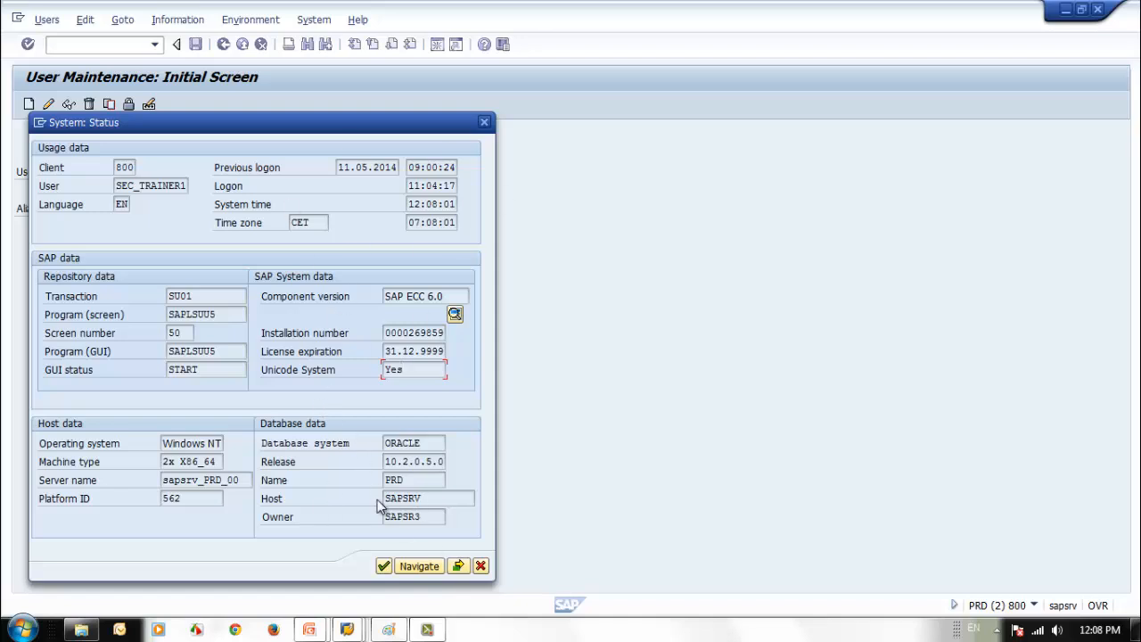
# - View the kernel information, then close it and the System: Status dialog
pyautogui.click(458, 568)
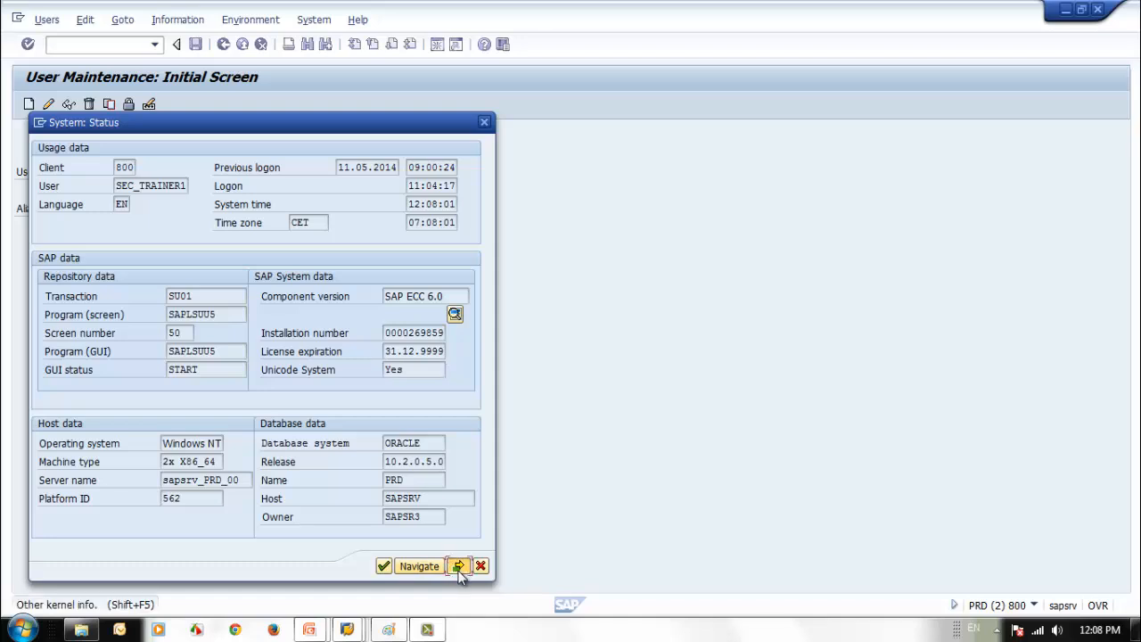
pyautogui.click(459, 571)
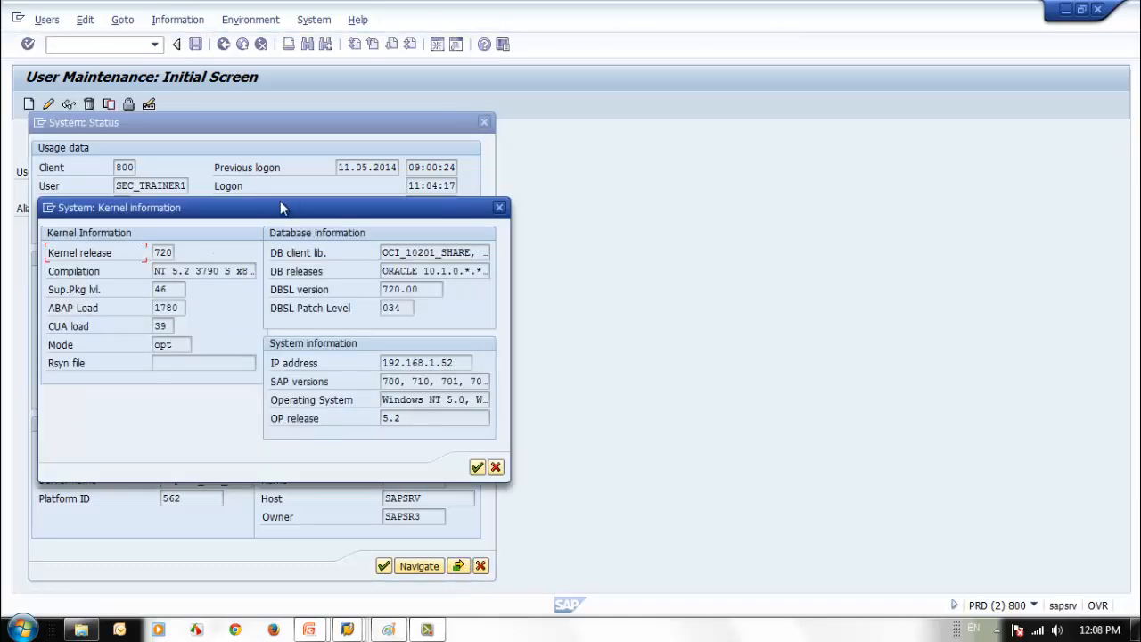
pyautogui.click(496, 467)
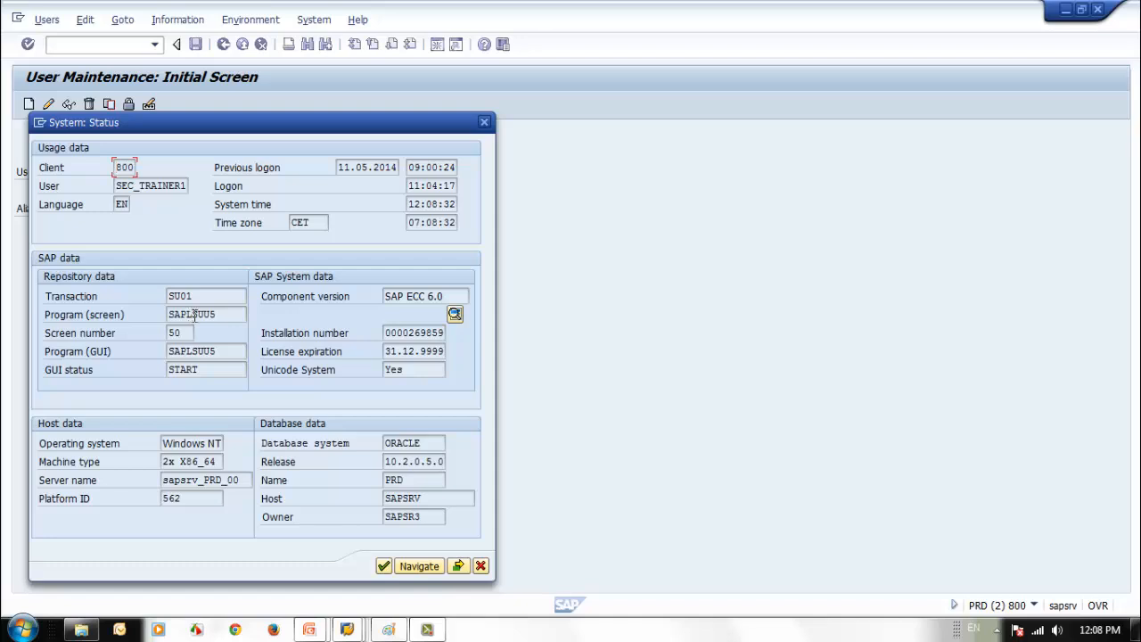
pyautogui.click(480, 566)
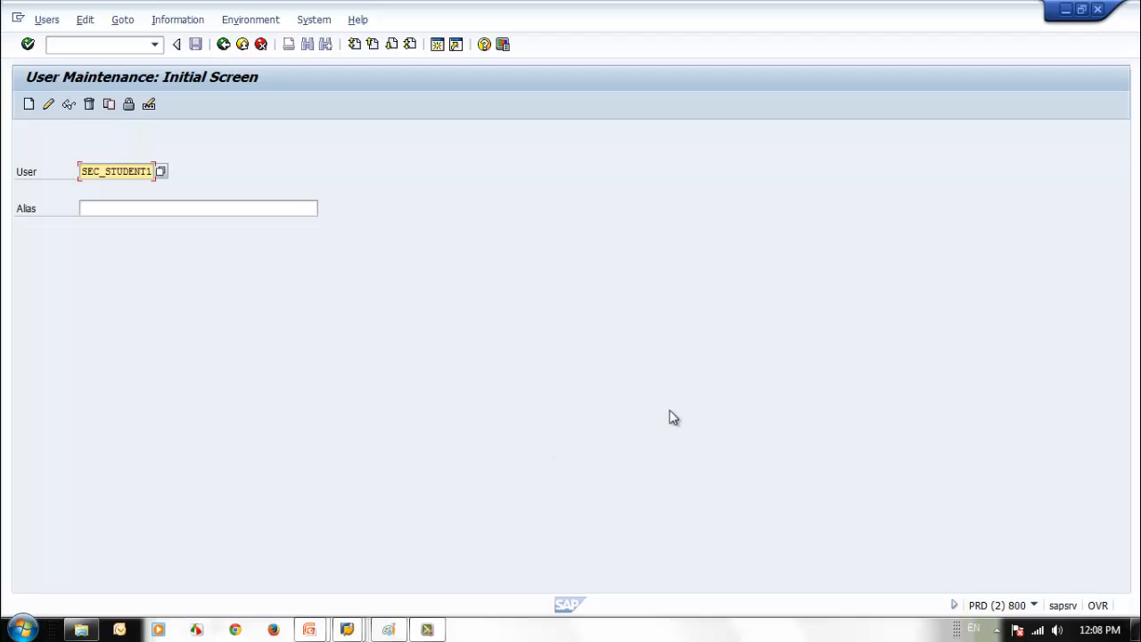
# - Bring the PowerPoint slideshow forward and advance to the Thank You! slide
pyautogui.moveTo(332, 629)
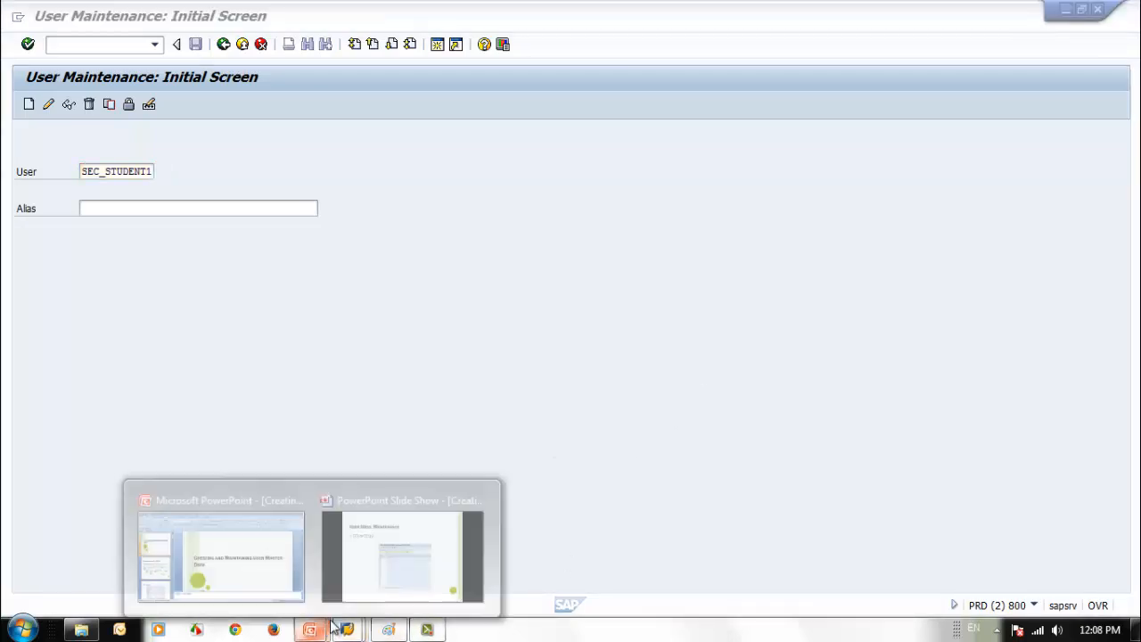
pyautogui.click(412, 588)
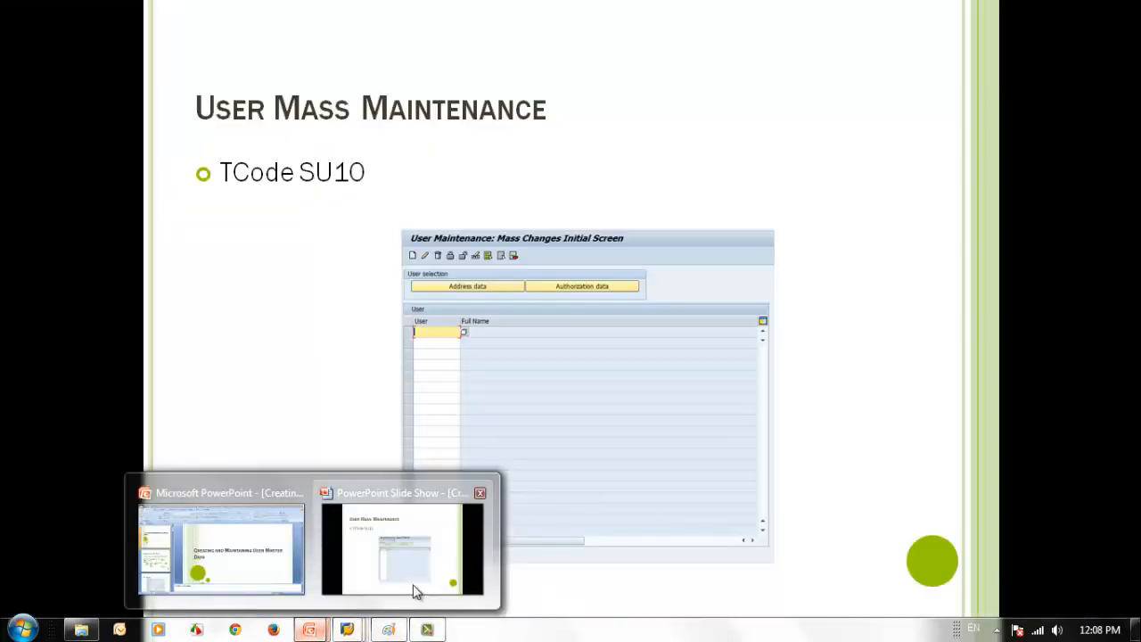
pyautogui.click(327, 403)
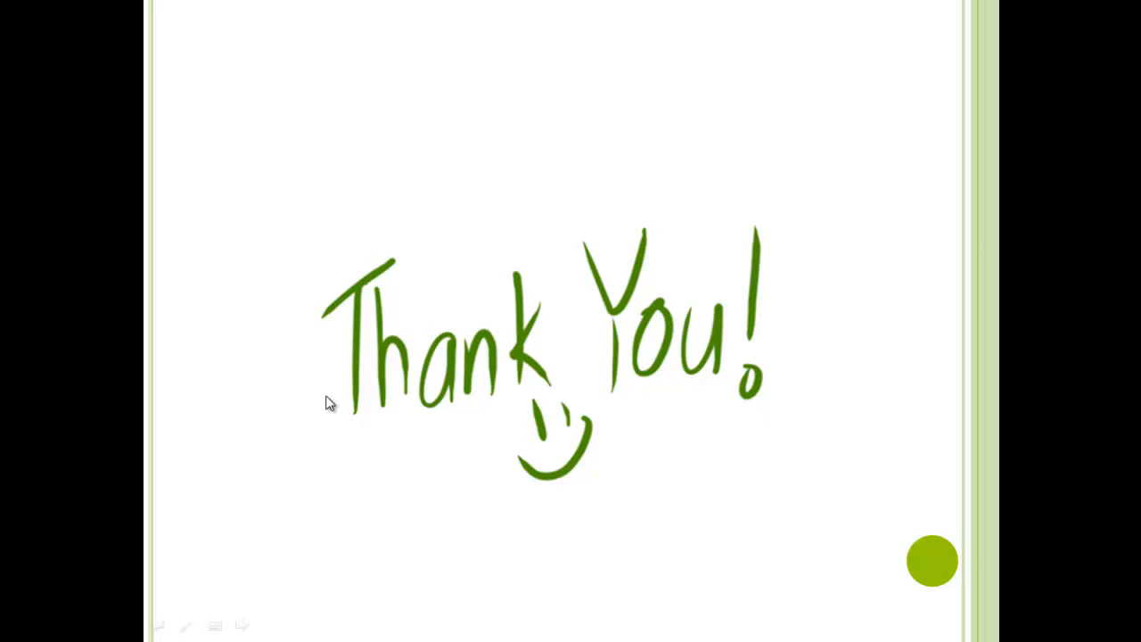